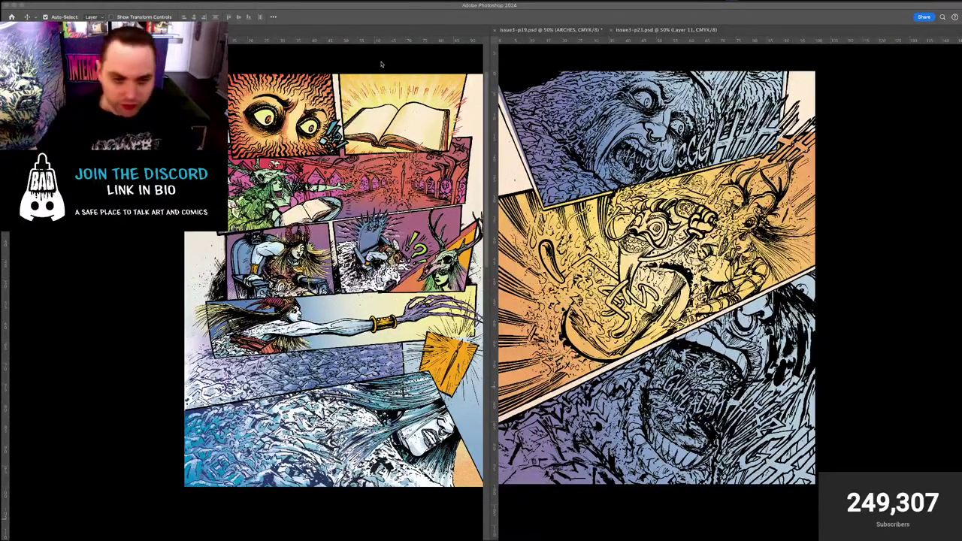
Show the panels and view the finished comic page enlarged in full screen, examining its eye, book and throne panels
key("Tab")
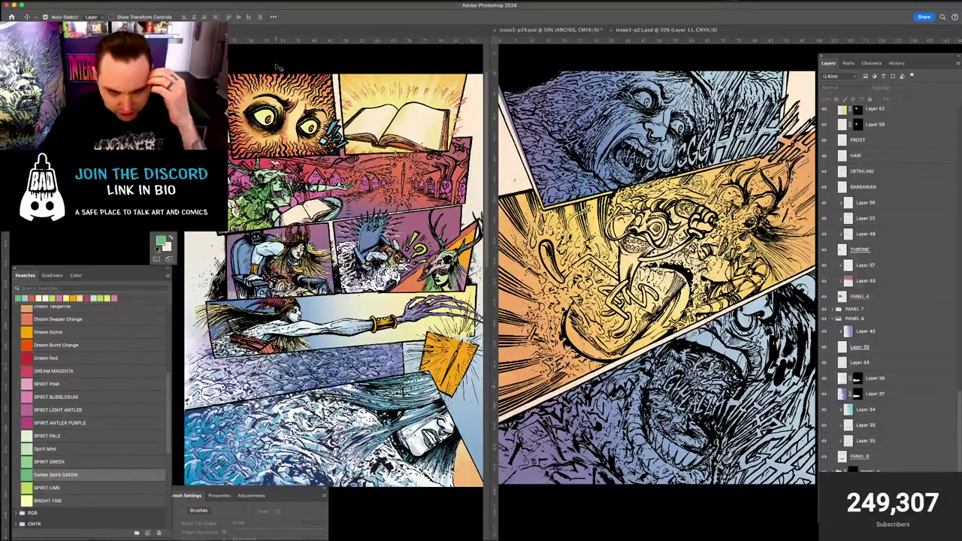
scroll(334, 274, "down", 1)
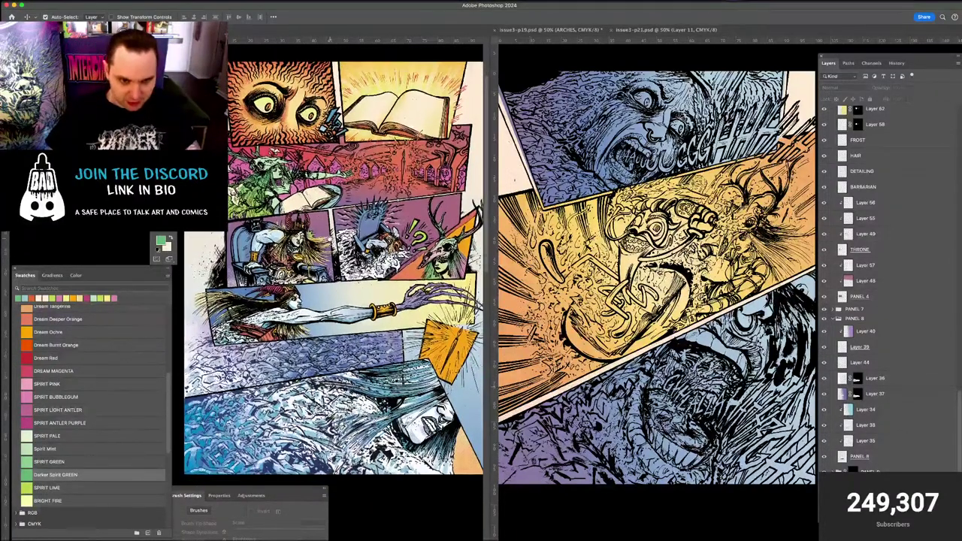
key("super+equal")
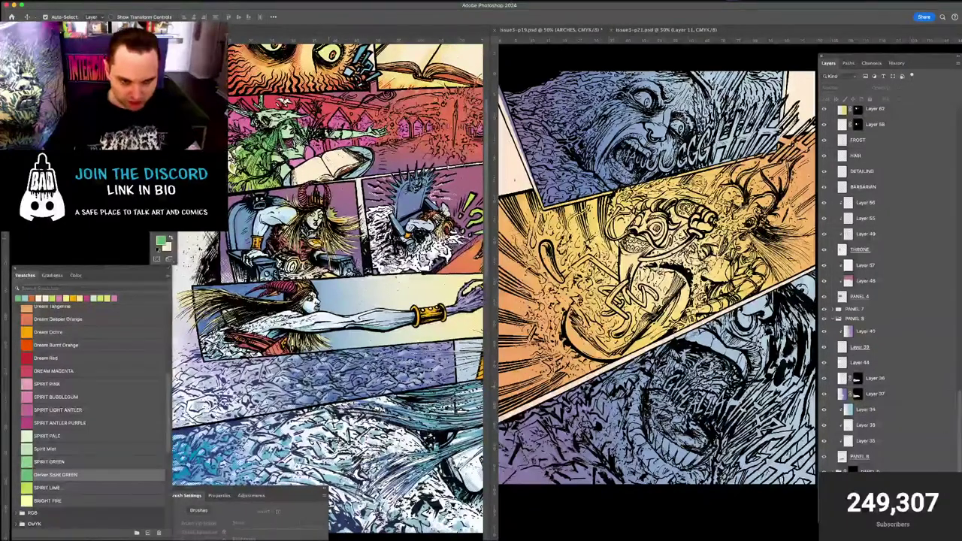
key("f")
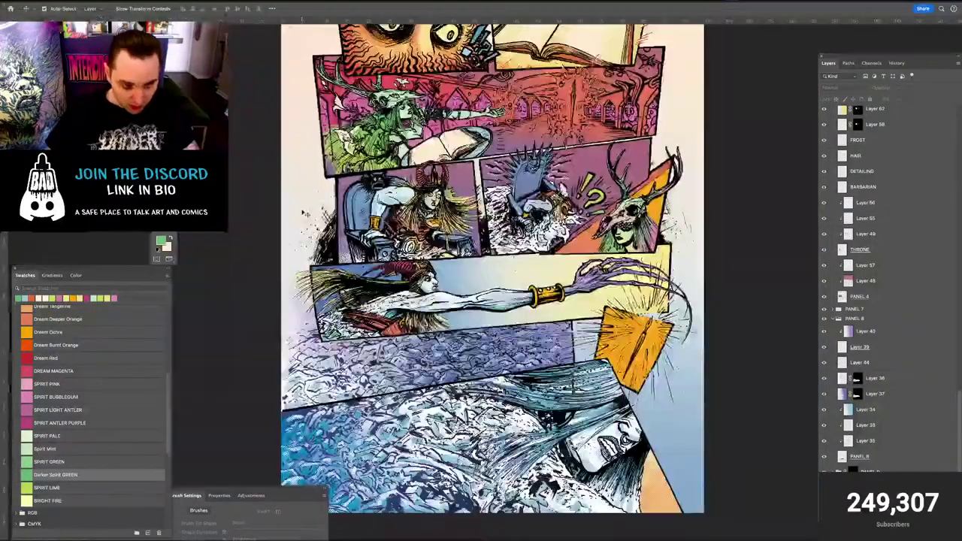
key("super+equal")
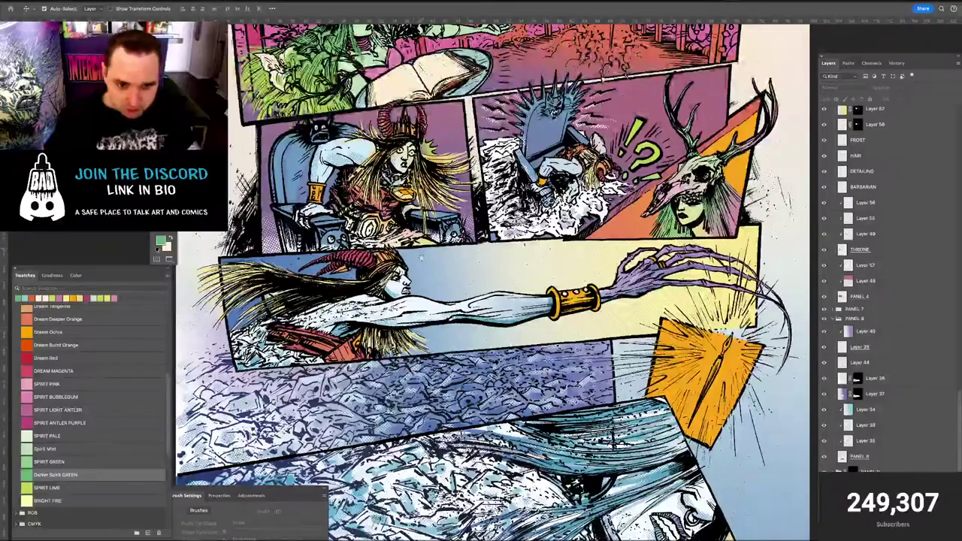
left_click_drag(446, 69, 441, 297)
scroll(488, 285, "up", 1)
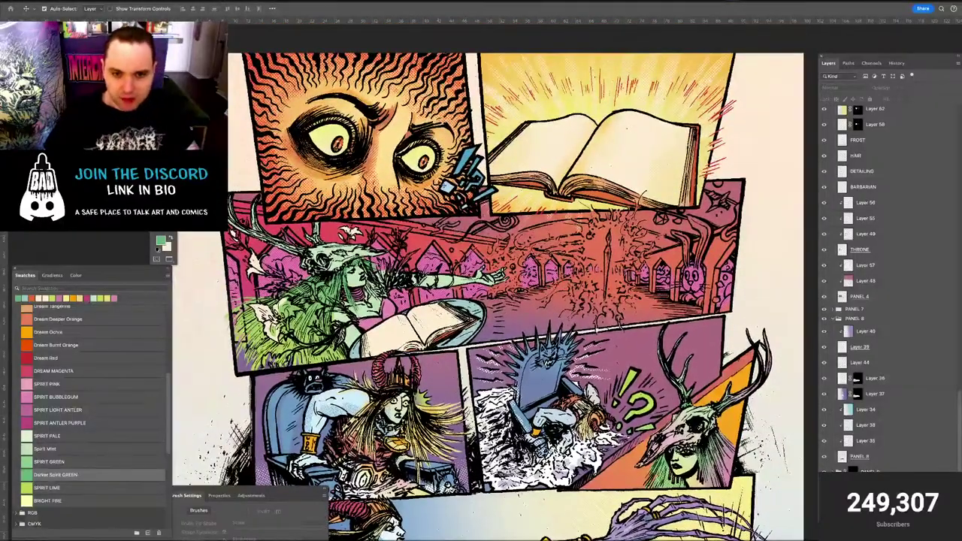
Review the finished page's colour flow from the warm upper panels down to the blue hair panel, including without the interface
scroll(448, 198, "down", 3)
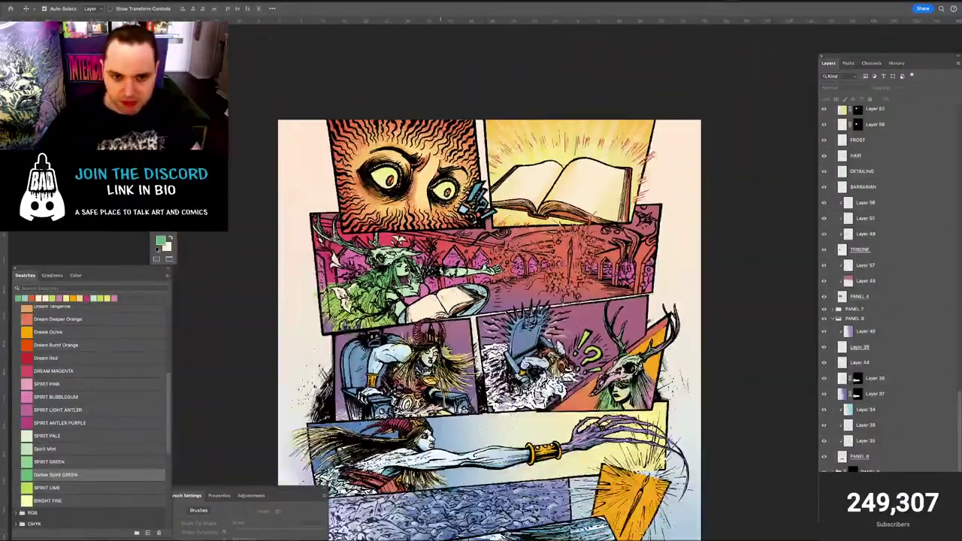
scroll(443, 171, "down", 2)
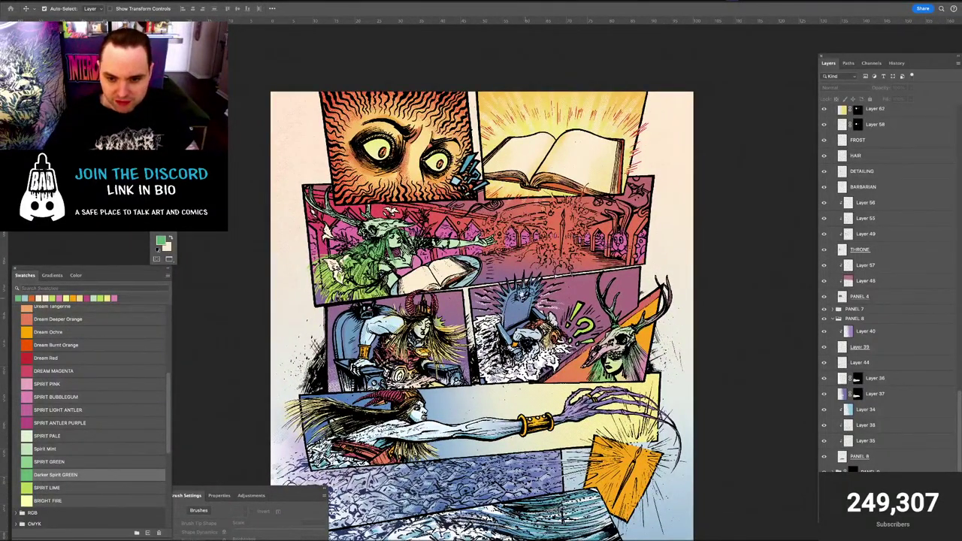
scroll(481, 316, "down", 2)
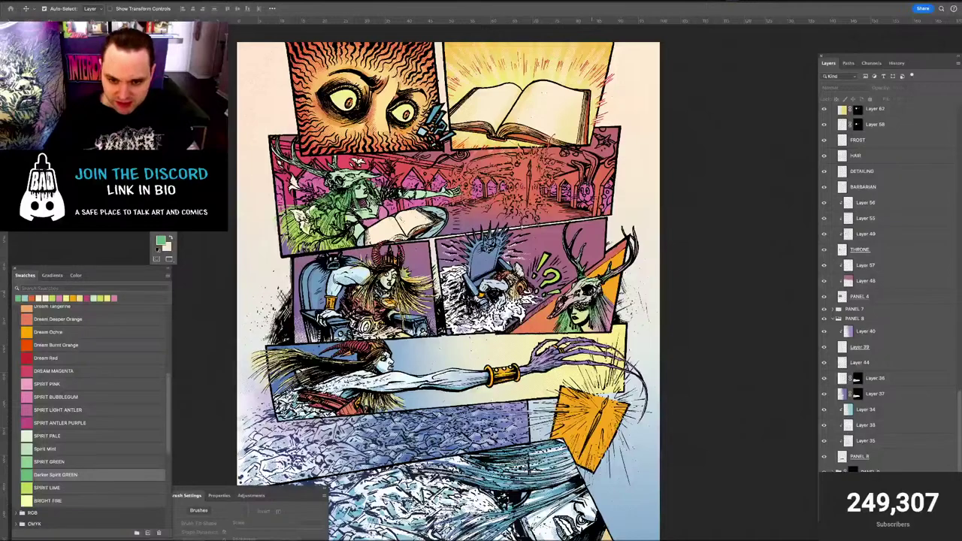
scroll(559, 288, "down", 3)
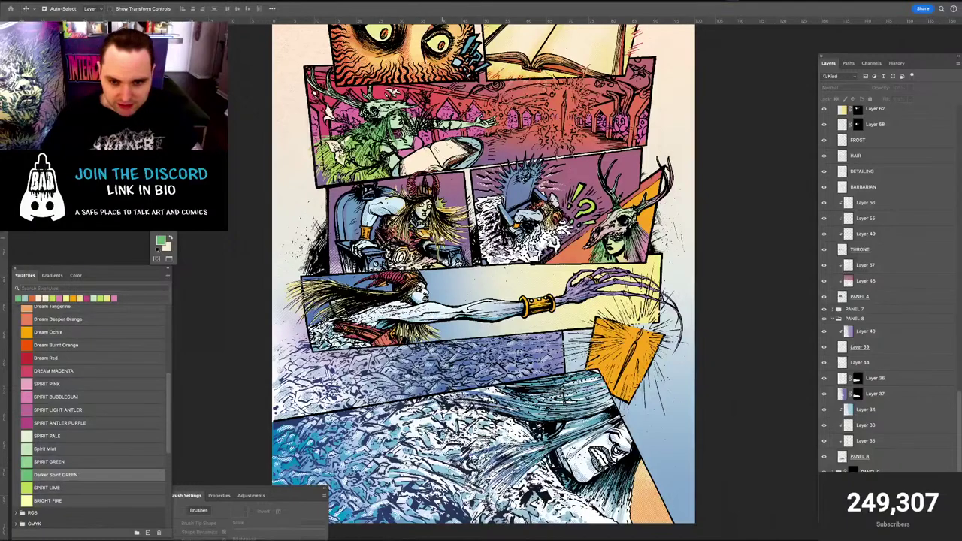
scroll(496, 281, "up", 2)
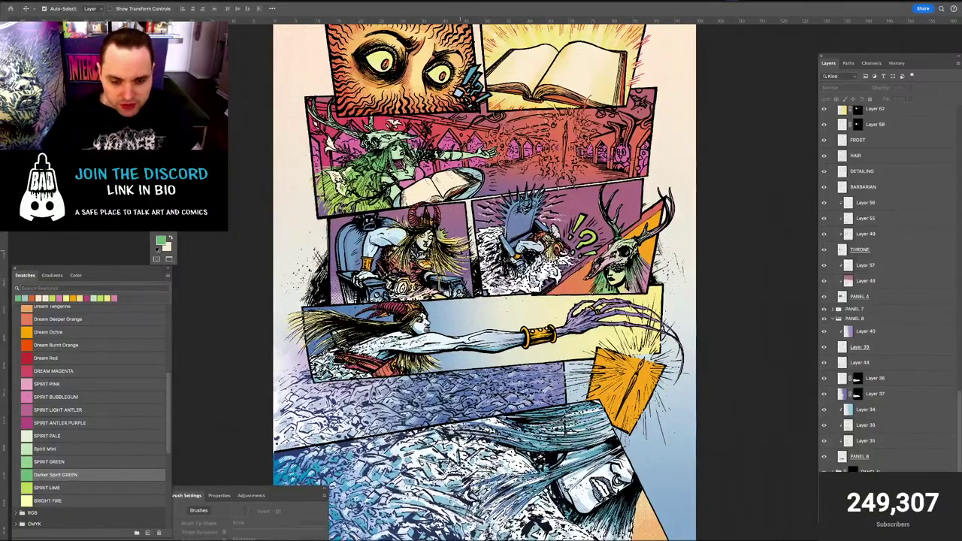
scroll(467, 223, "up", 4)
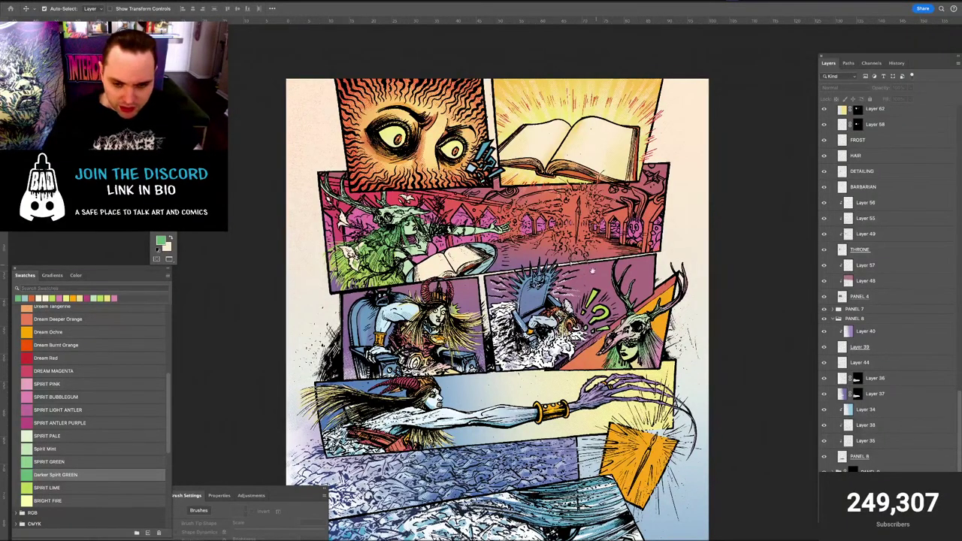
scroll(503, 278, "down", 5)
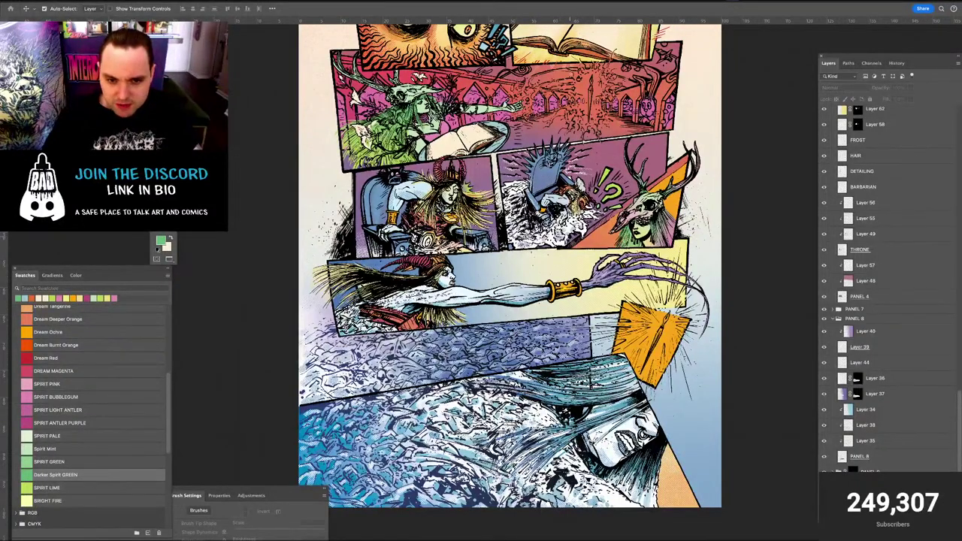
scroll(556, 256, "down", 3)
scroll(562, 351, "down", 1)
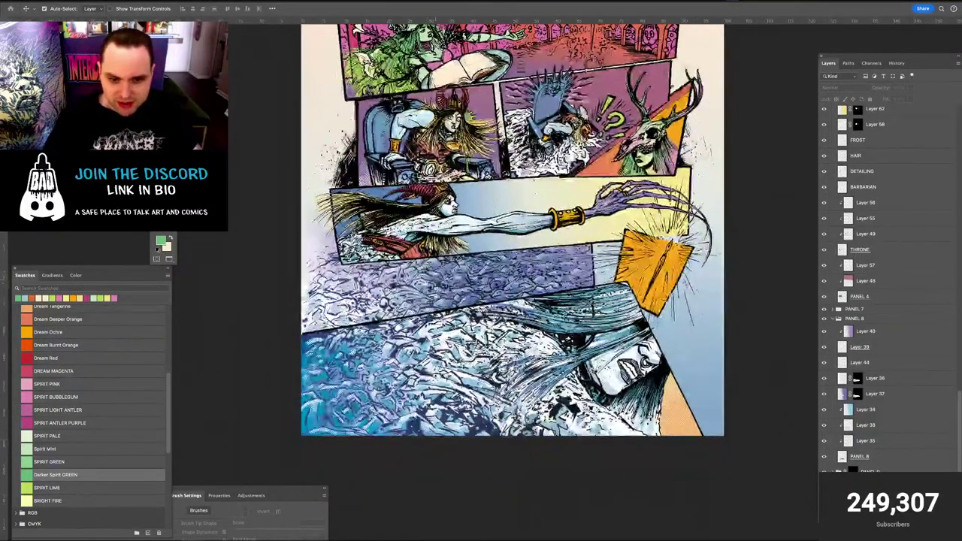
key("f")
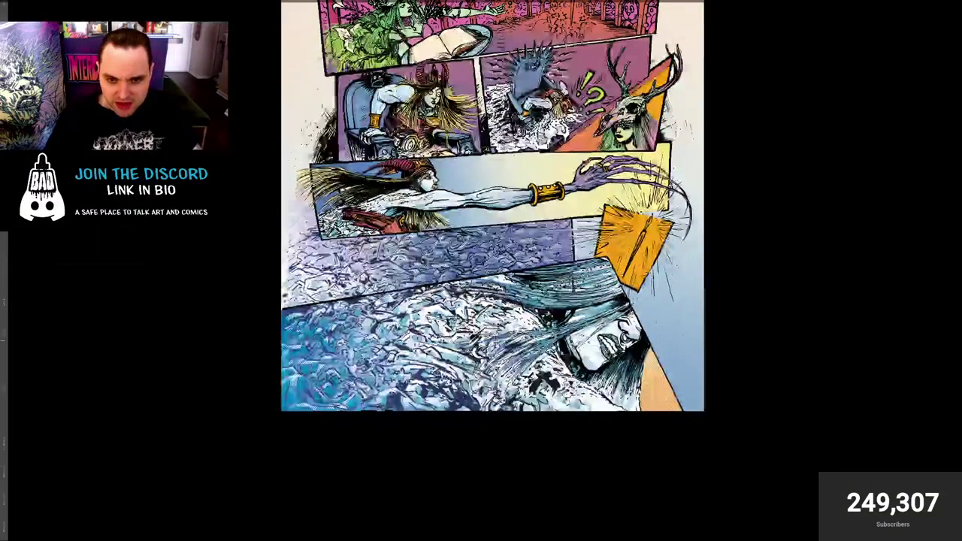
key("f")
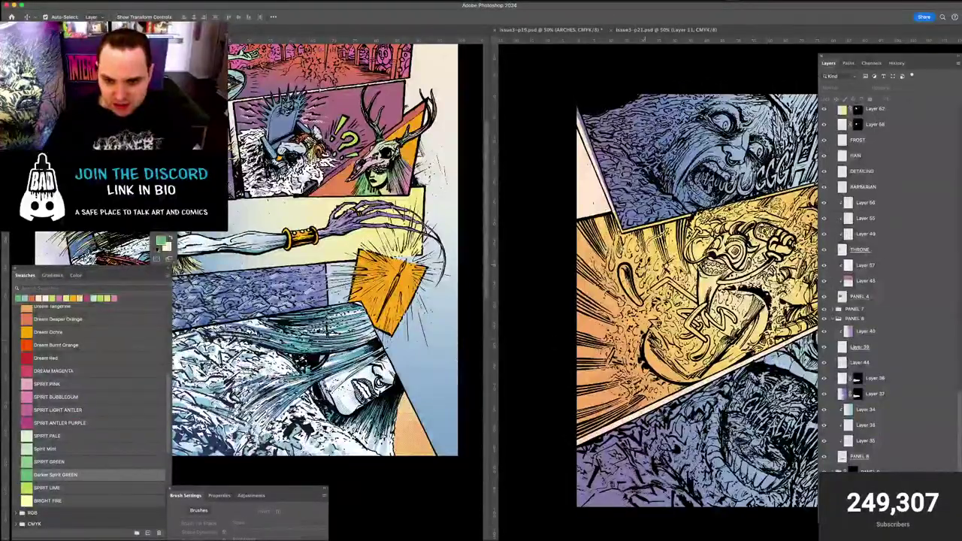
Compare the colours of issue3-p21.psd with the finished page's book, throne and antler-skull panels side by side
left_click(650, 270)
scroll(649, 270, "right", 4)
scroll(649, 270, "down", 2)
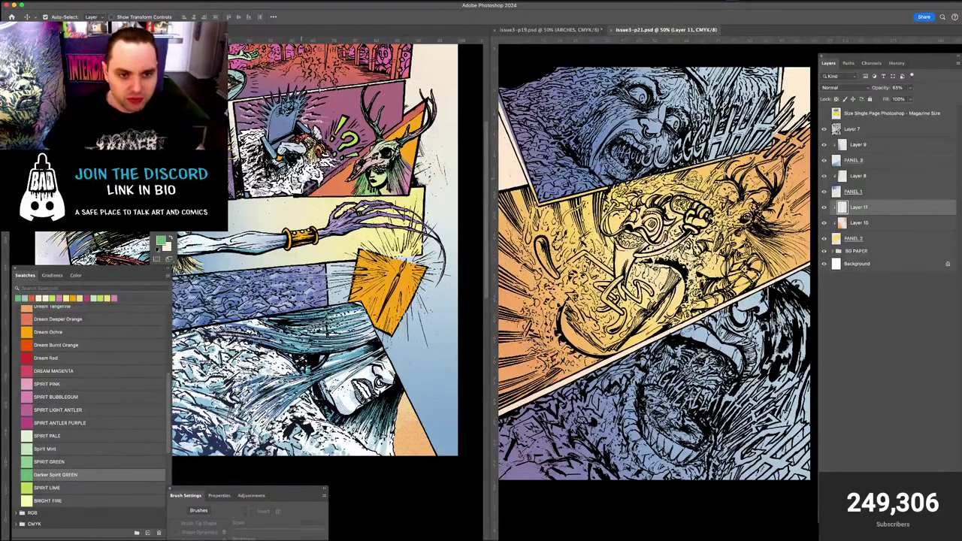
left_click(320, 180)
scroll(323, 178, "up", 4)
left_click_drag(327, 178, 362, 211)
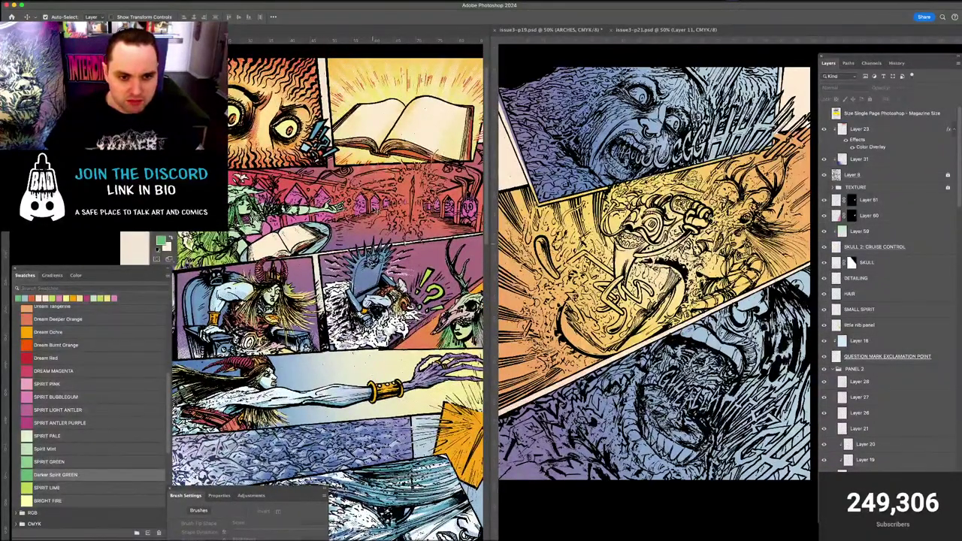
scroll(327, 299, "right", 3)
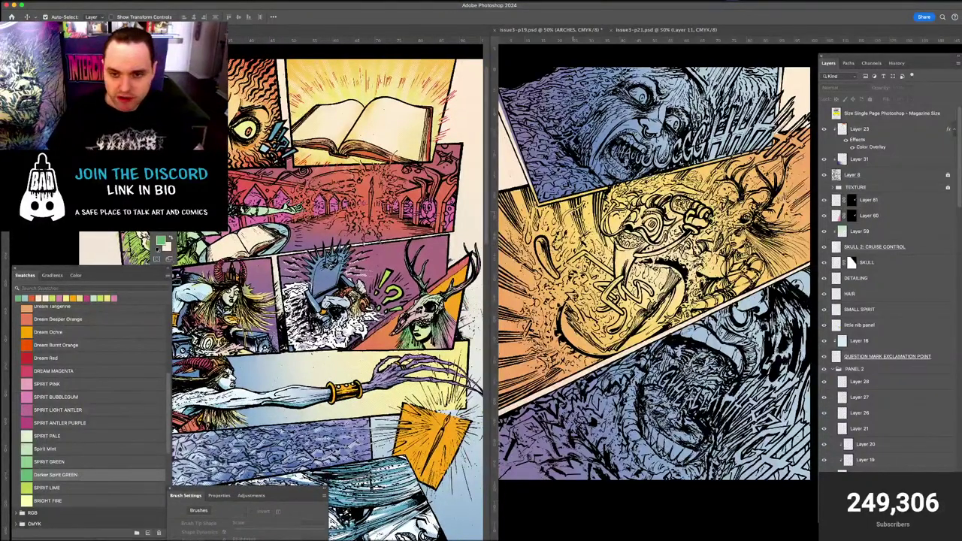
left_click_drag(656, 234, 644, 255)
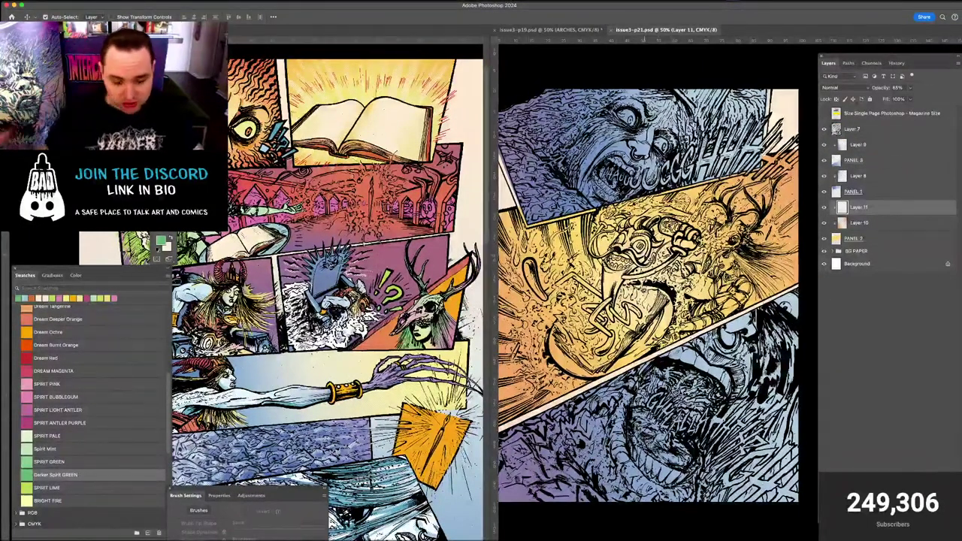
left_click_drag(620, 190, 664, 202)
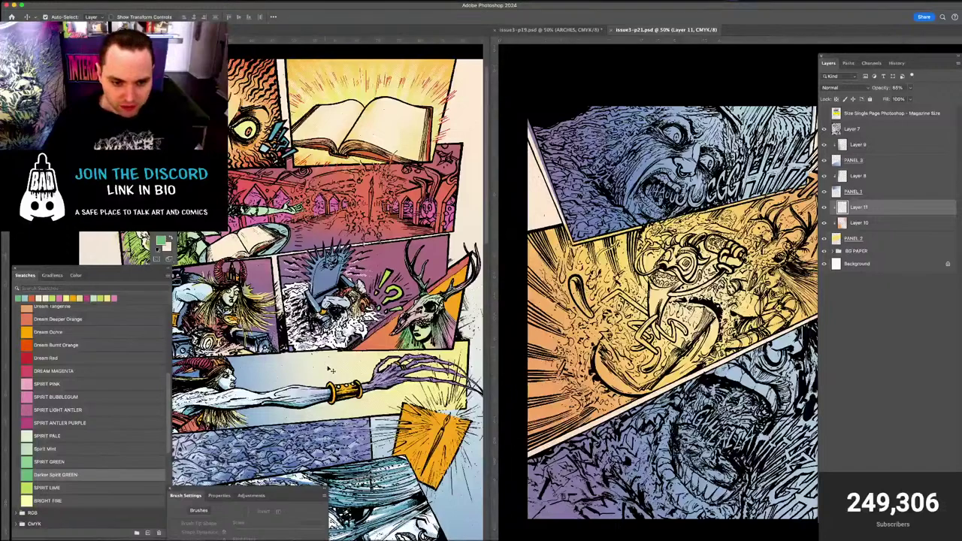
Compare the finished page's blue and purple lower panels with the screaming-face panels of issue3-p21.psd
left_click_drag(343, 351, 386, 18)
mouse_move(370, 277)
left_mouse_down()
mouse_move(339, 274)
mouse_move(333, 286)
mouse_move(367, 267)
mouse_move(327, 265)
mouse_move(404, 273)
mouse_move(378, 272)
left_mouse_up()
scroll(327, 163, "left", 2)
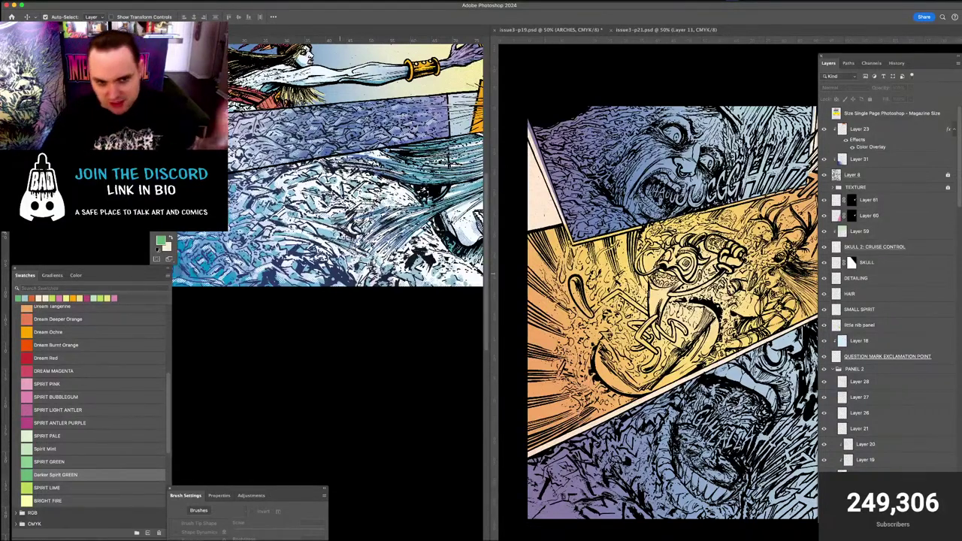
scroll(327, 162, "left", 5)
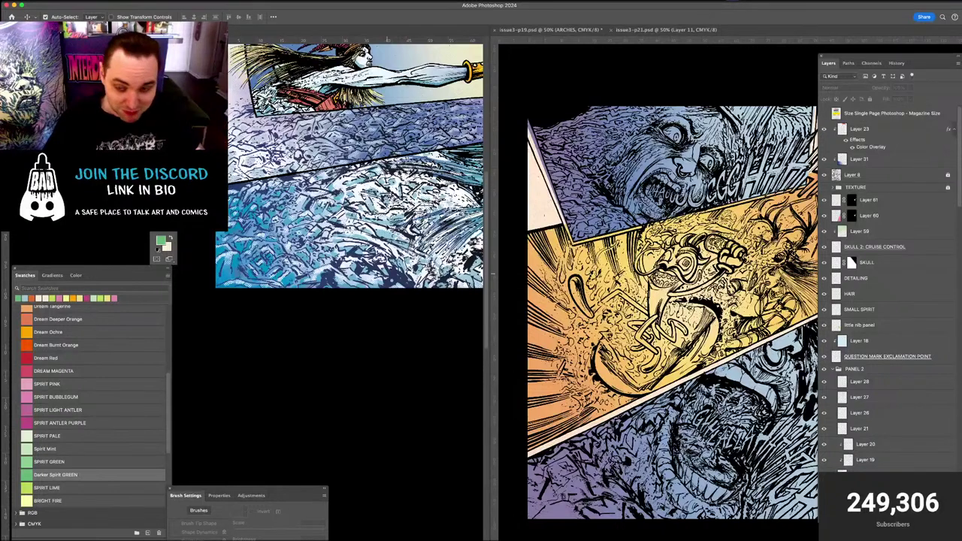
scroll(353, 191, "right", 5)
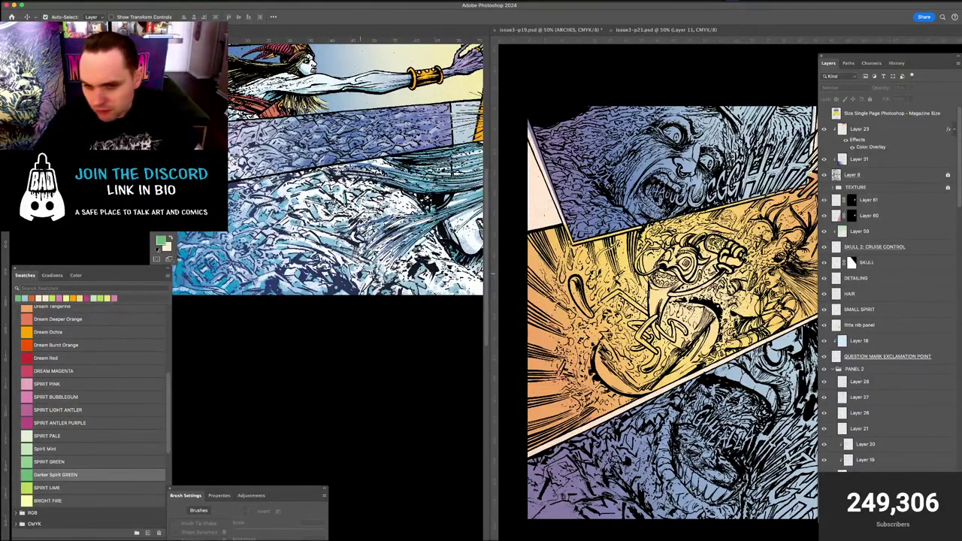
left_click(748, 322)
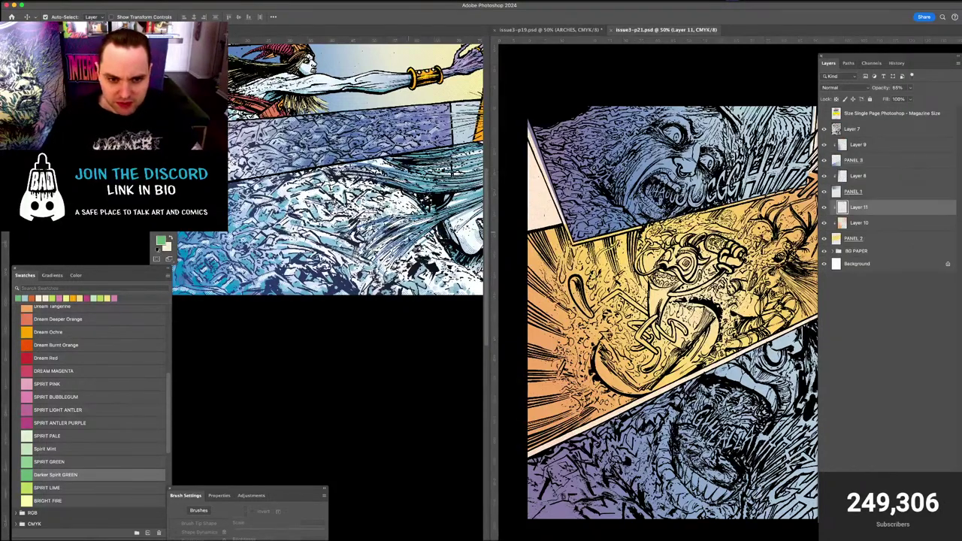
left_click_drag(390, 232, 337, 276)
scroll(327, 195, "up", 2)
scroll(328, 195, "right", 1)
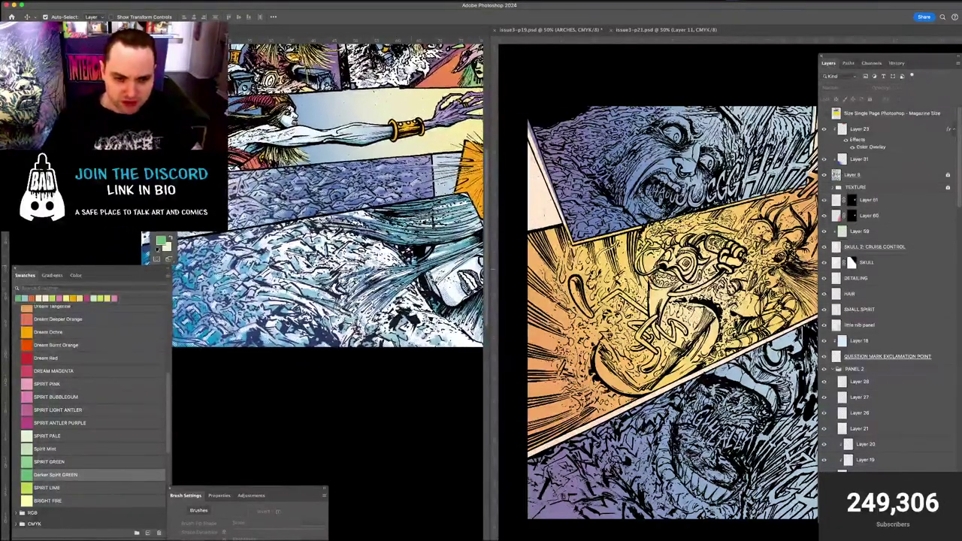
left_click_drag(753, 251, 727, 159)
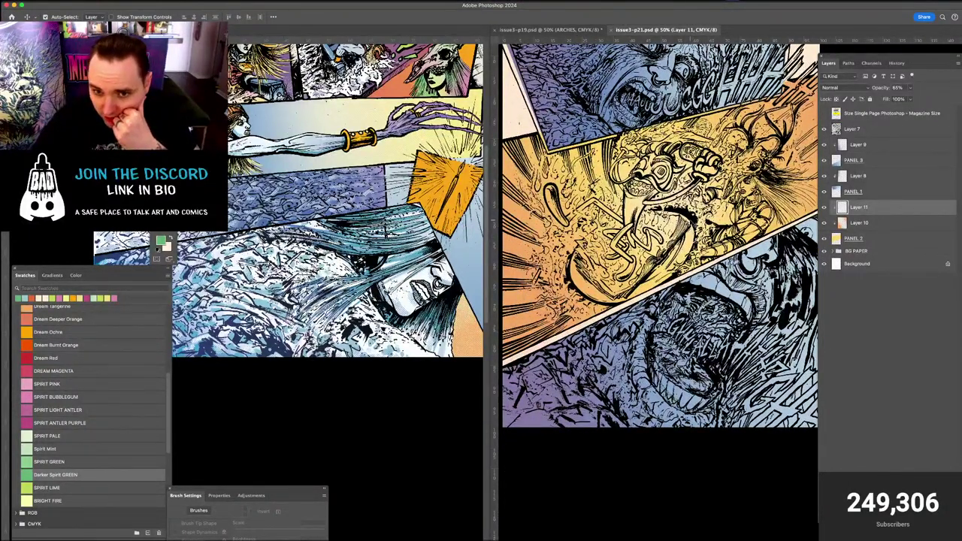
Examine the orange middle panel of issue3-p21.psd enlarged in full screen, and return to the side-by-side view
key("super+plus")
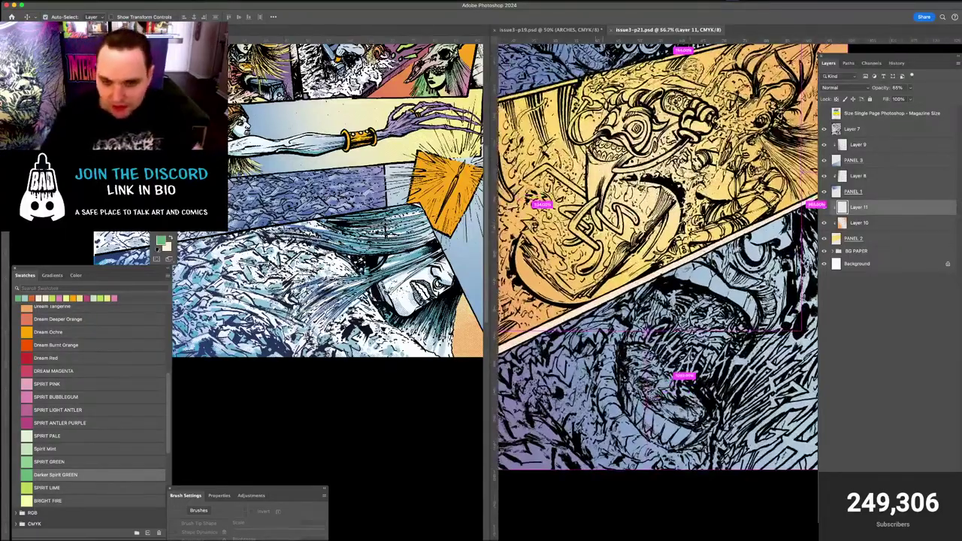
left_click_drag(535, 207, 619, 252)
key("f")
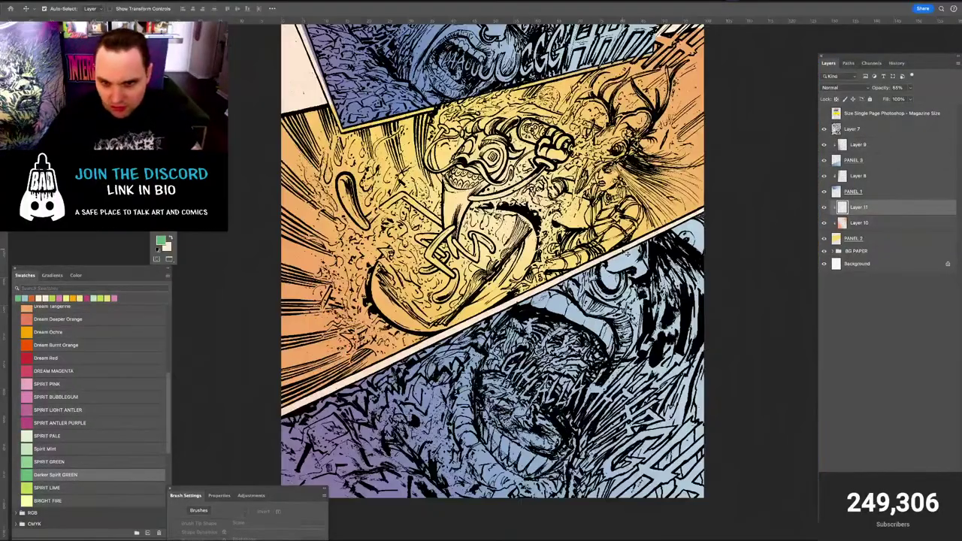
key("super+plus")
left_click_drag(526, 226, 588, 325)
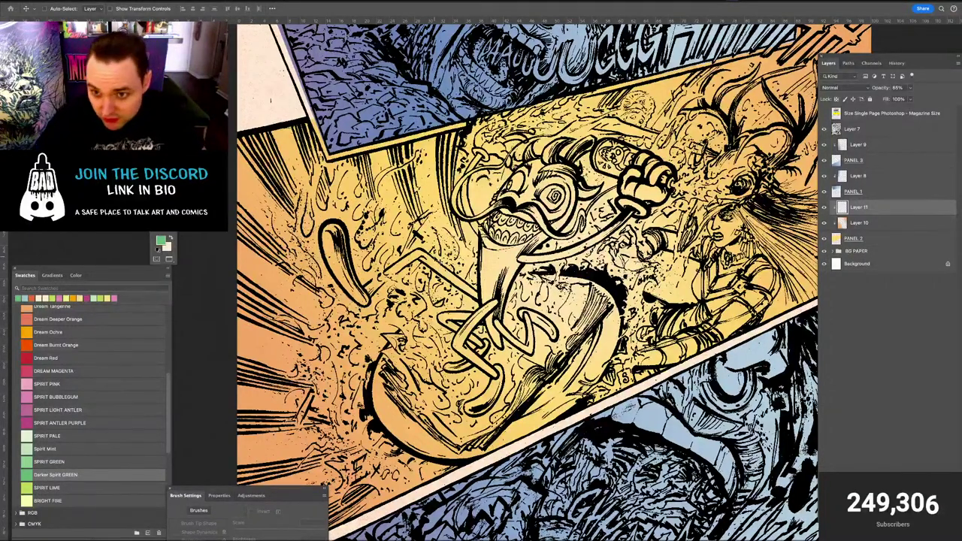
key("ctrl+minus")
key("ctrl+minus")
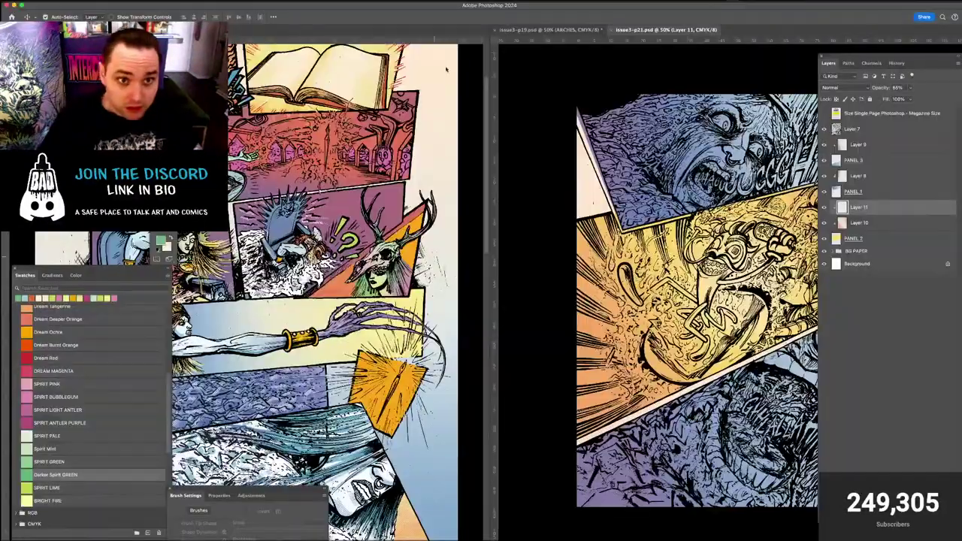
Switch to issue3-p19.psd and examine its throne, arches and portrait panels enlarged in full screen
left_click(549, 29)
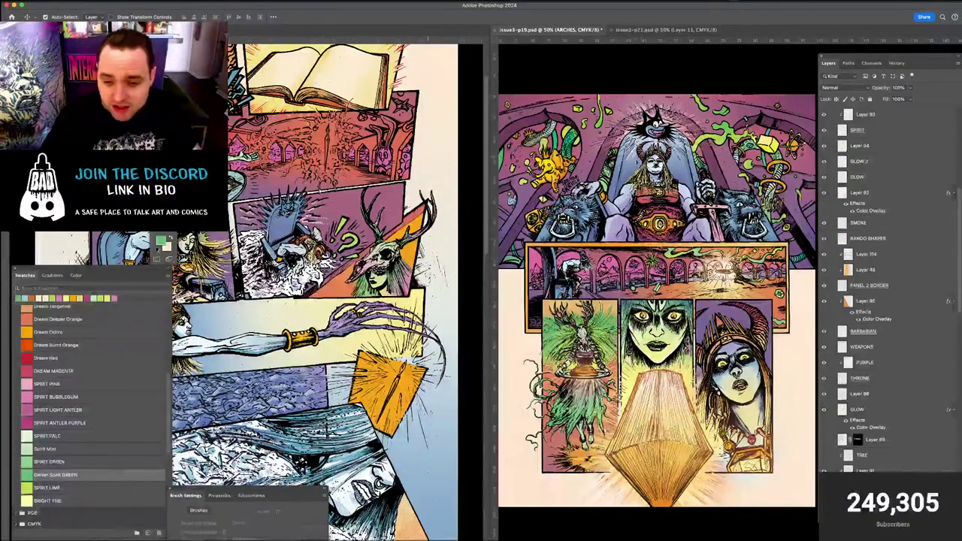
key("f")
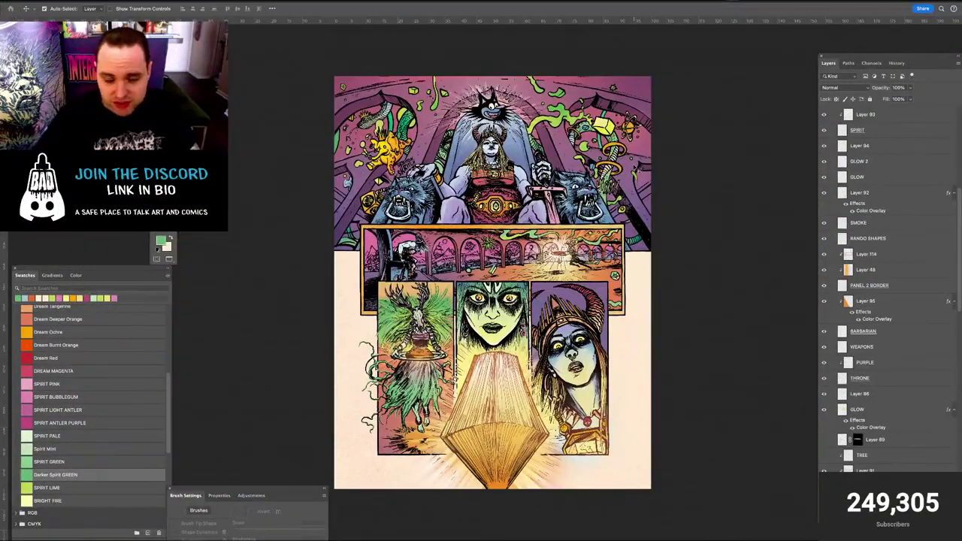
key("ctrl+plus")
key("ctrl+plus")
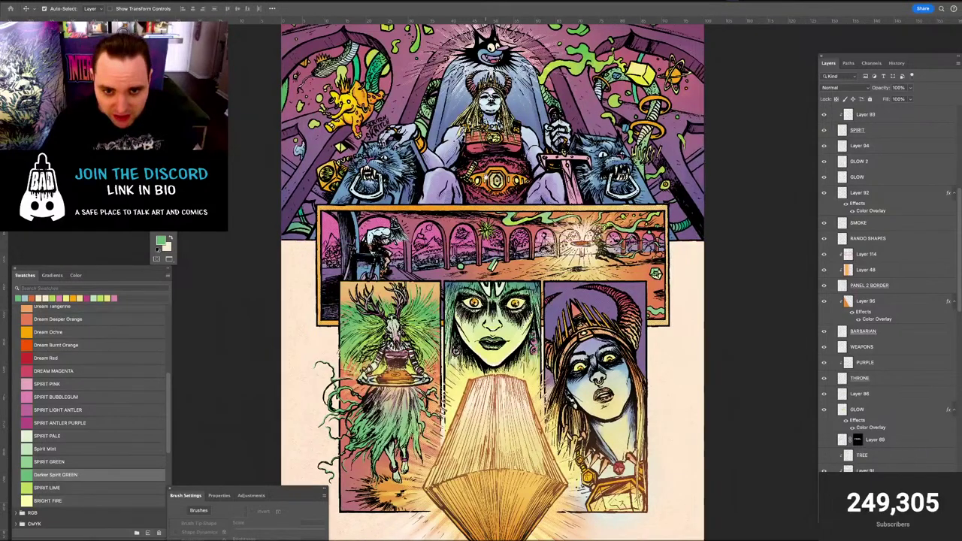
scroll(488, 181, "up", 2)
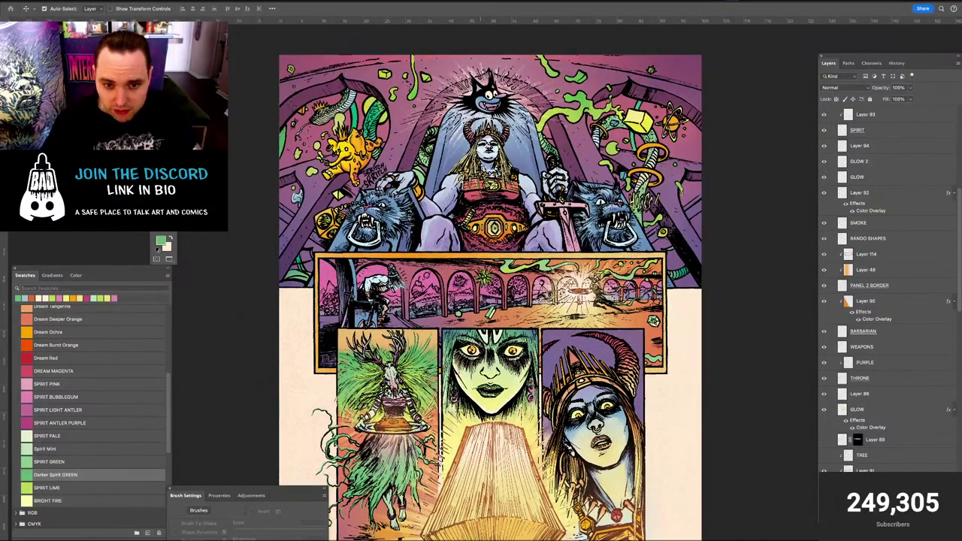
Reset the STREAMING workspace to its saved panel layout
left_click_drag(479, 217, 476, 228)
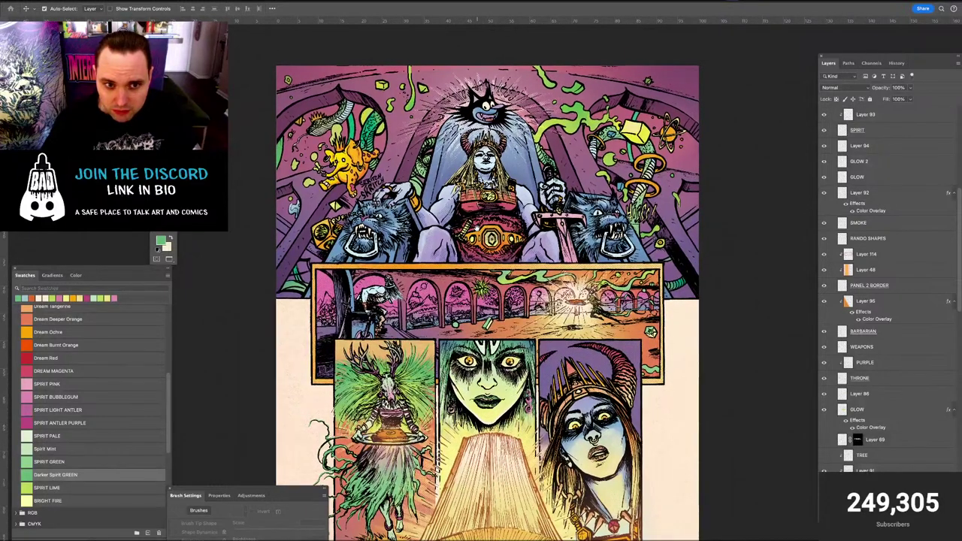
scroll(489, 301, "down", 2)
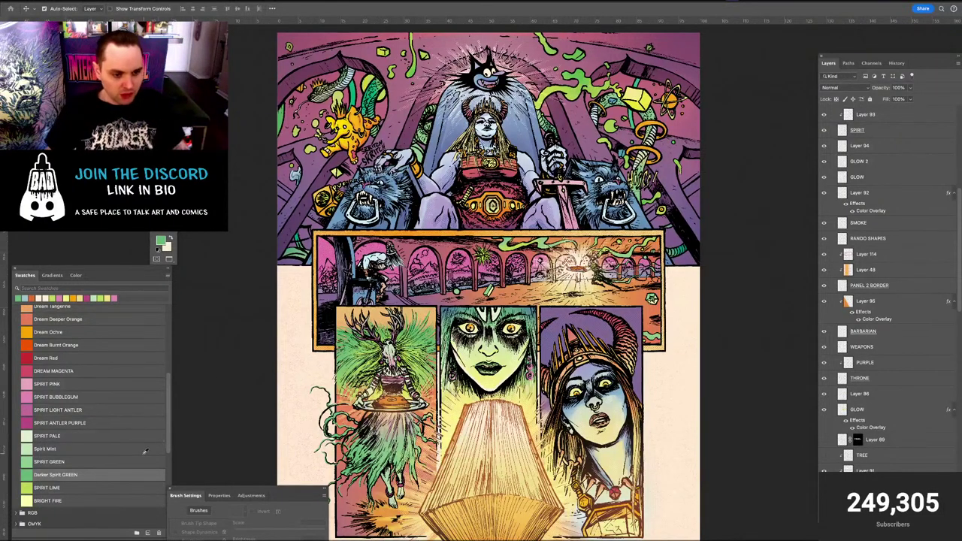
mouse_move(168, 437)
left_mouse_down()
mouse_move(167, 424)
mouse_move(167, 435)
left_mouse_up()
left_click(261, 1)
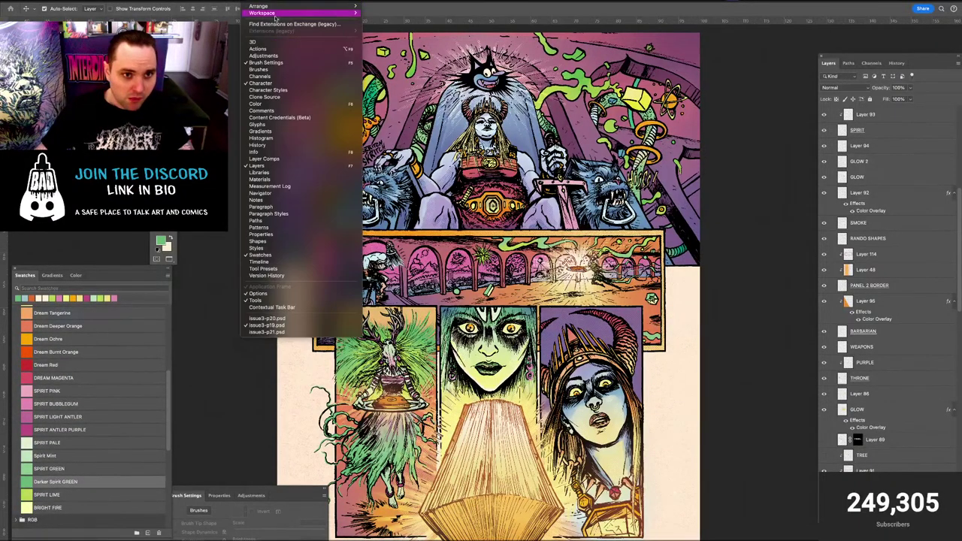
mouse_move(275, 13)
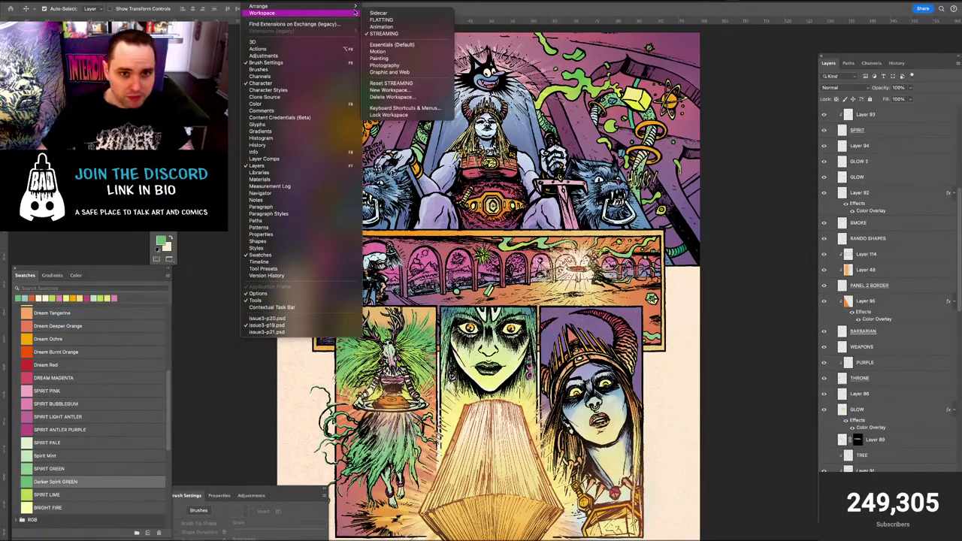
left_click(410, 84)
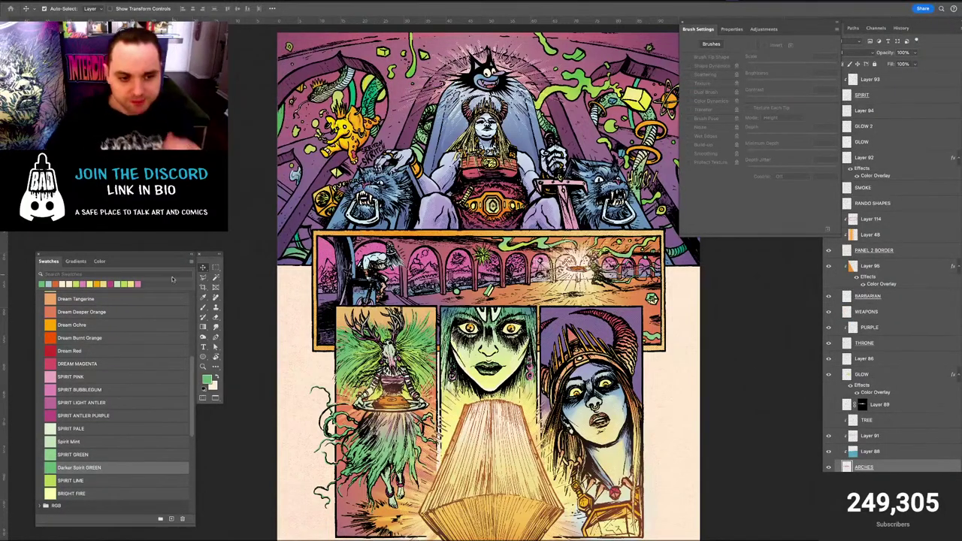
Look through the Dream and Spirit colours in the DREAM swatch group
scroll(194, 346, "up", 4)
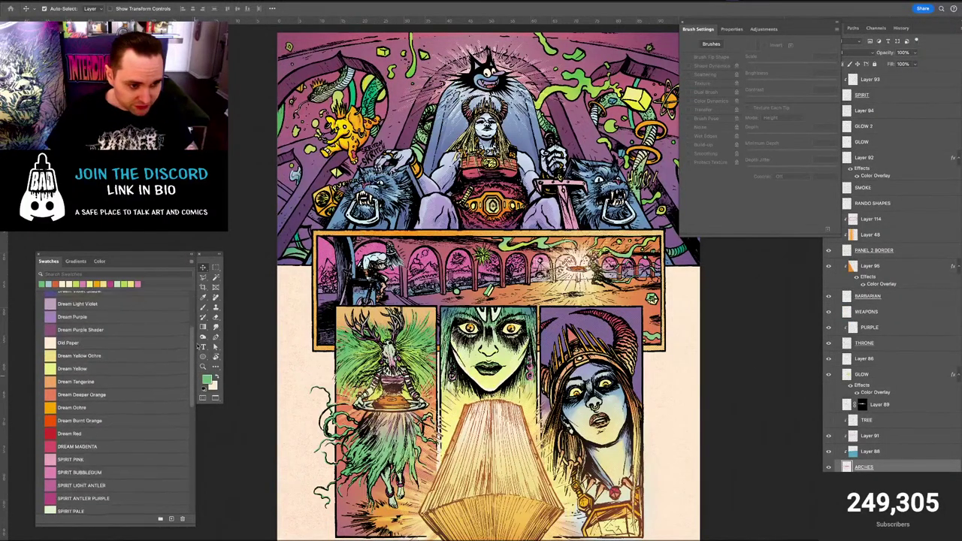
scroll(194, 339, "down", 5)
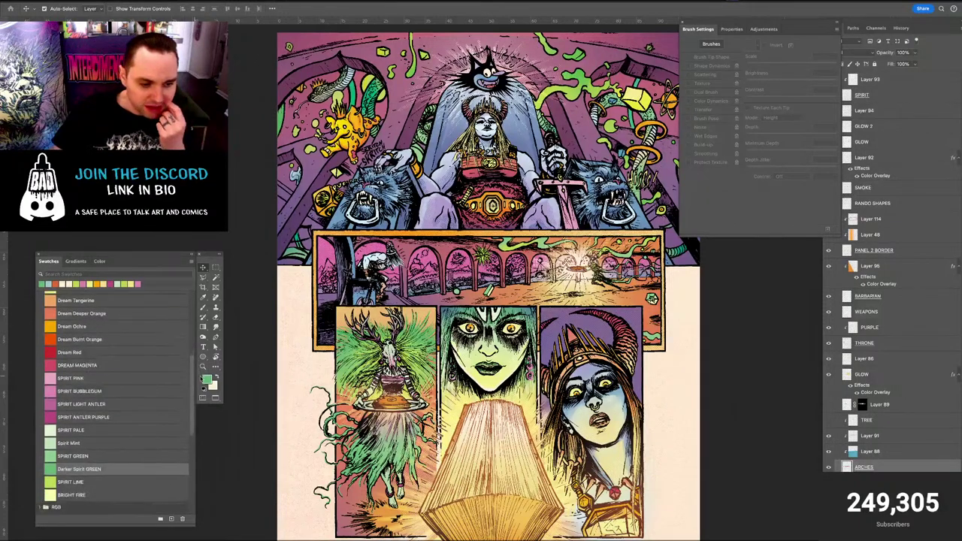
scroll(195, 339, "up", 5)
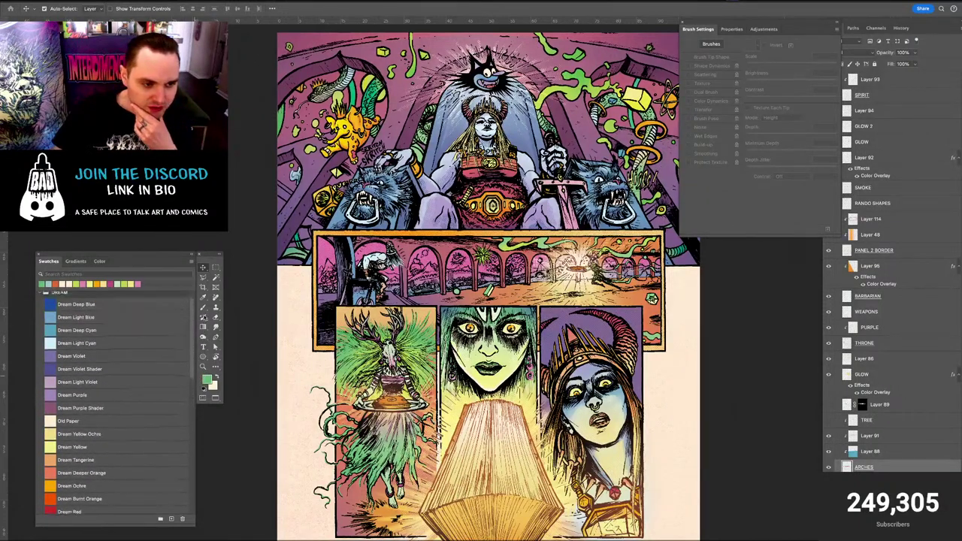
scroll(195, 339, "up", 2)
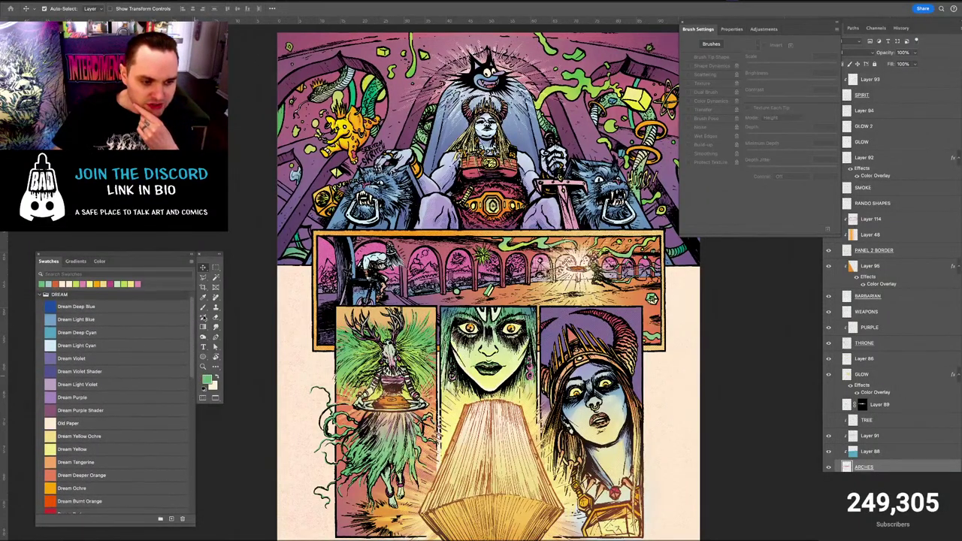
scroll(195, 346, "down", 4)
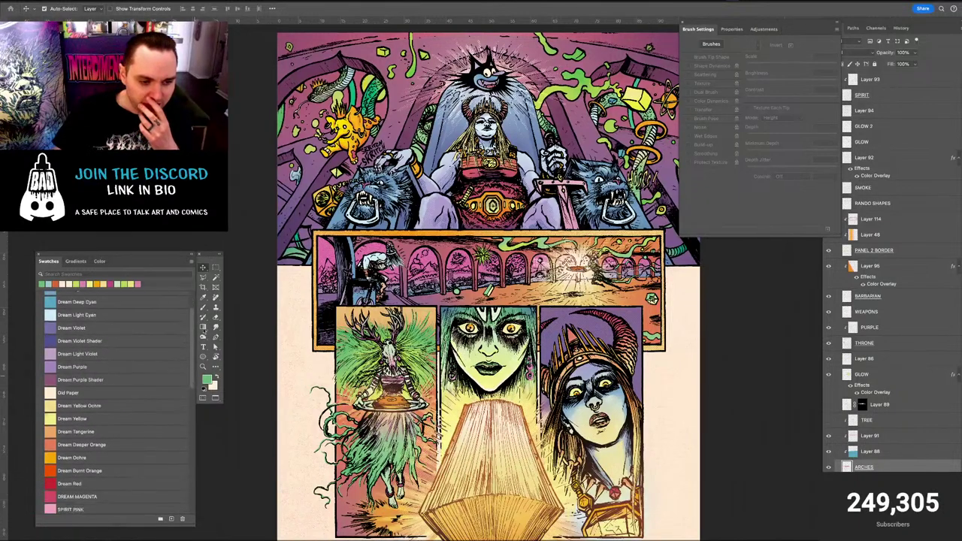
scroll(195, 347, "down", 5)
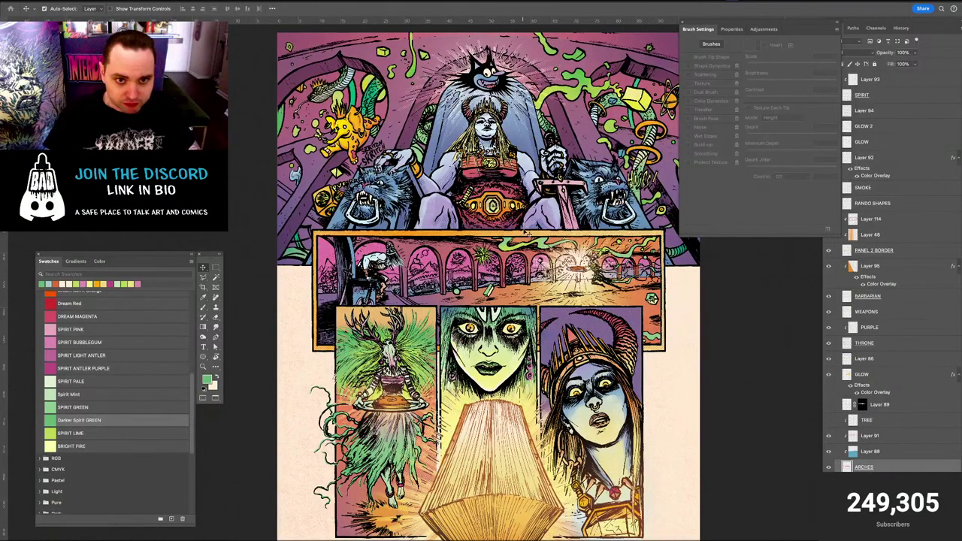
Examine the throne, arches and portrait panels of issue3-p19.psd enlarged without interface panels, and return to the side-by-side view
key("f")
key("ctrl+plus")
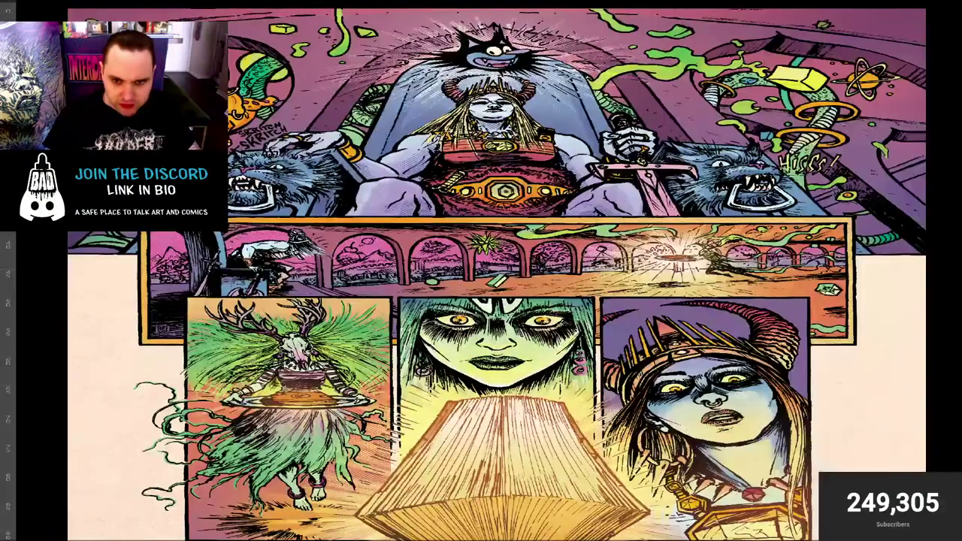
key("ctrl+minus")
key("f")
Compare the colours of the issue3-p20.psd panels with the throne, arches and portrait panels of issue3-p19.psd side by side
left_click(457, 161)
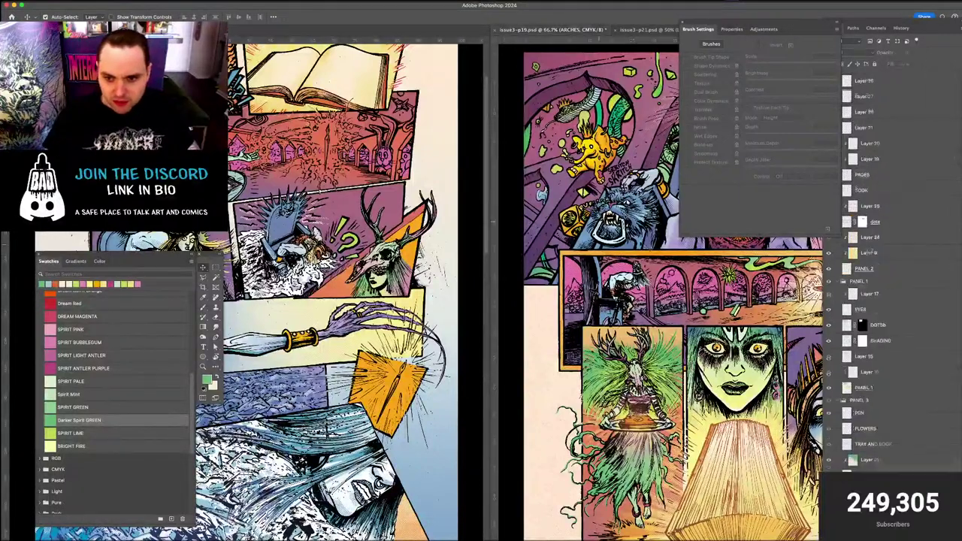
left_click(663, 264)
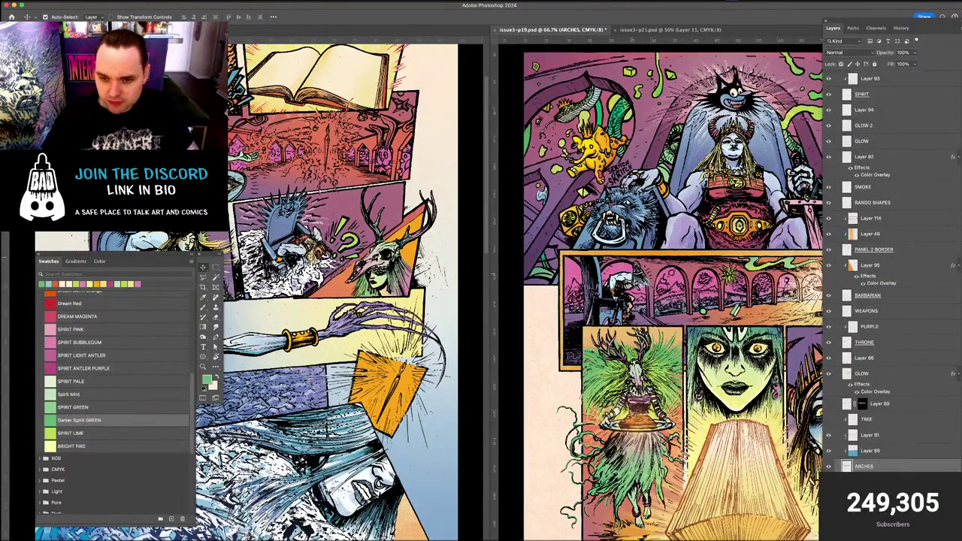
left_click(632, 275)
left_click_drag(632, 293, 537, 247)
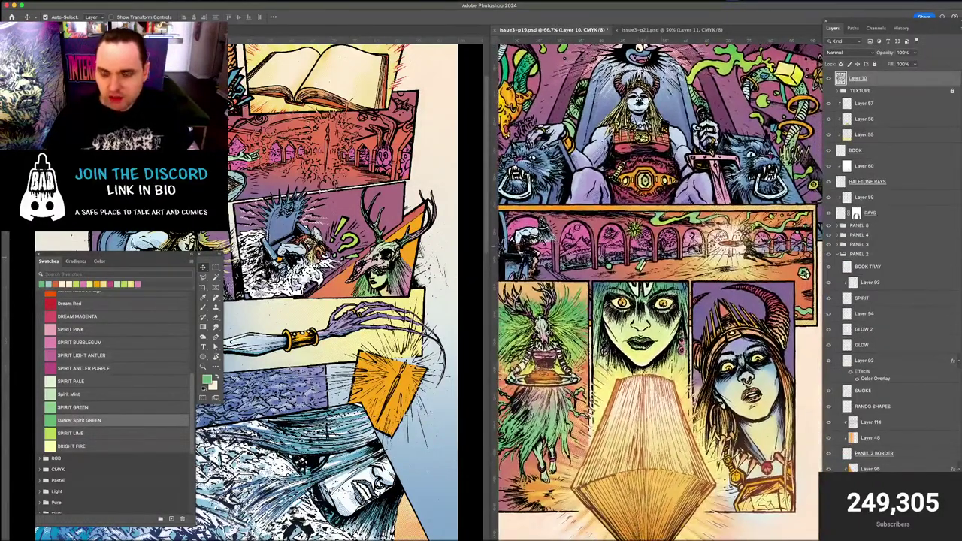
scroll(659, 290, "left", 3)
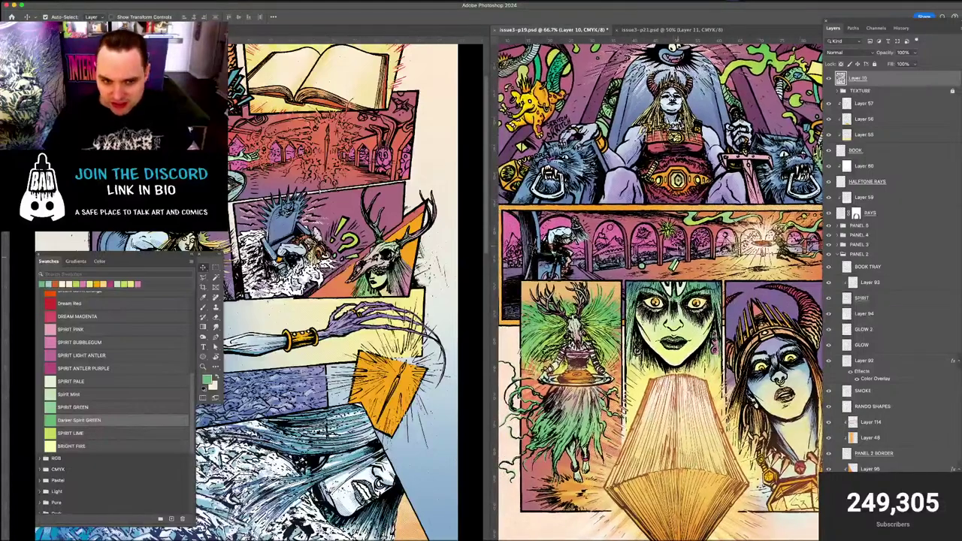
left_click(452, 227)
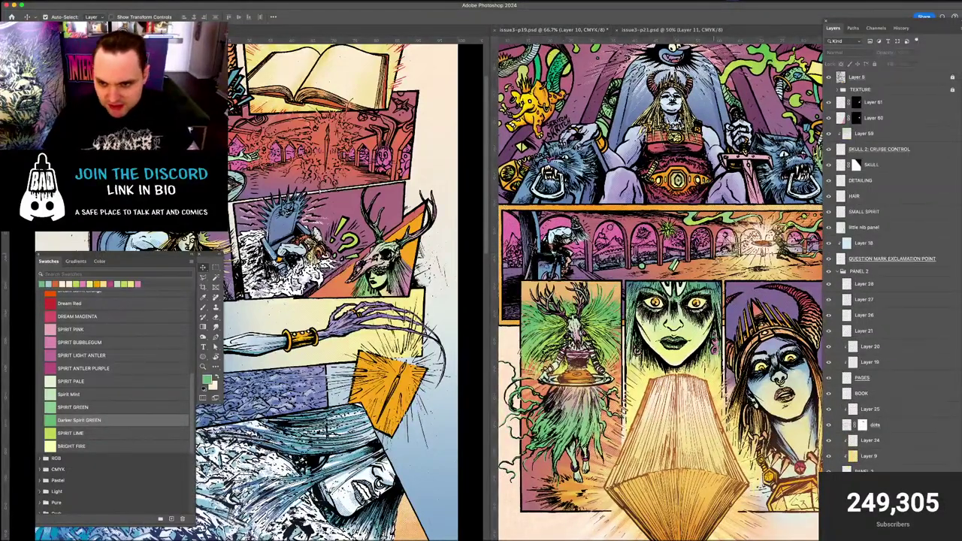
left_click(715, 257)
left_click_drag(715, 257, 694, 253)
View issue3-p19.psd and issue3-p20.psd in turn in full screen, and return to the side-by-side view
key("f")
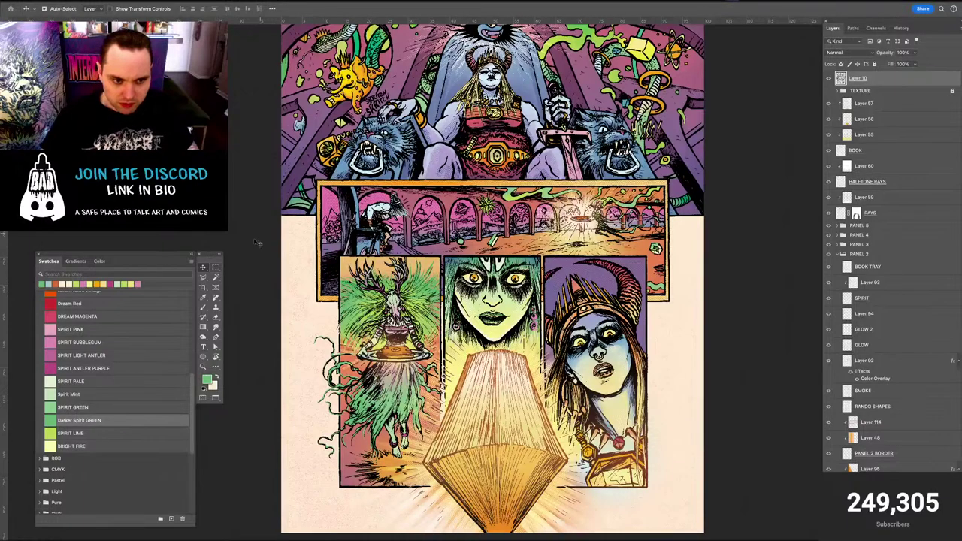
key("f")
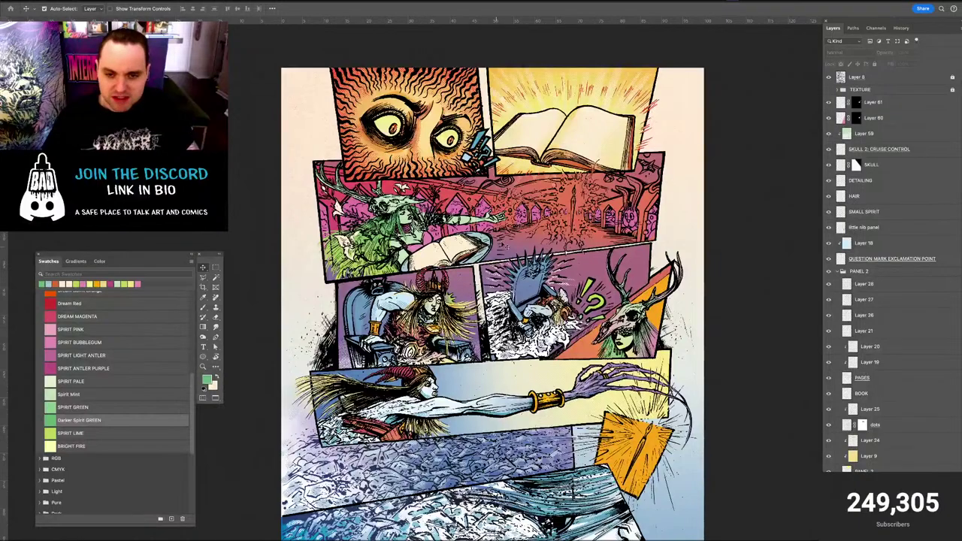
key("f")
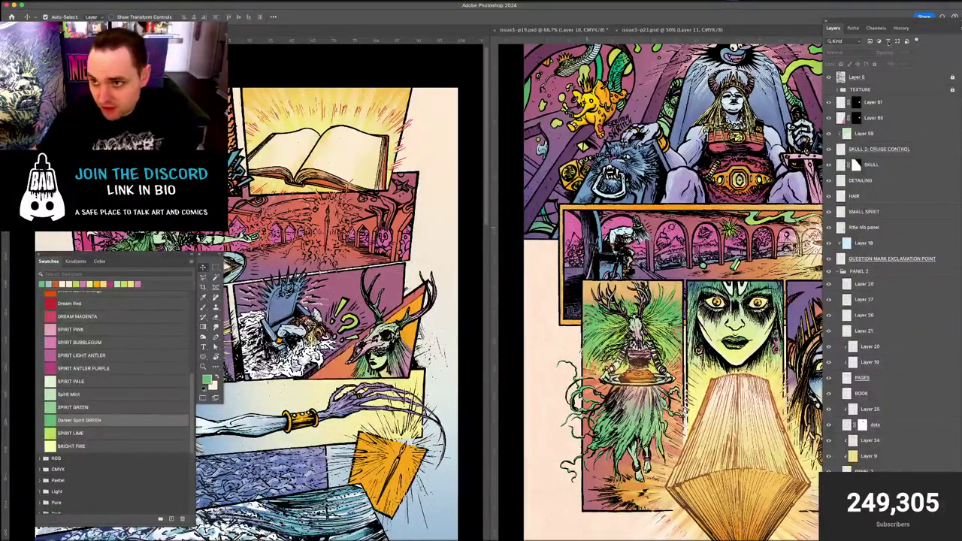
Revert issue3-p20.psd to its opening history snapshot and show the page in full screen
left_click(901, 29)
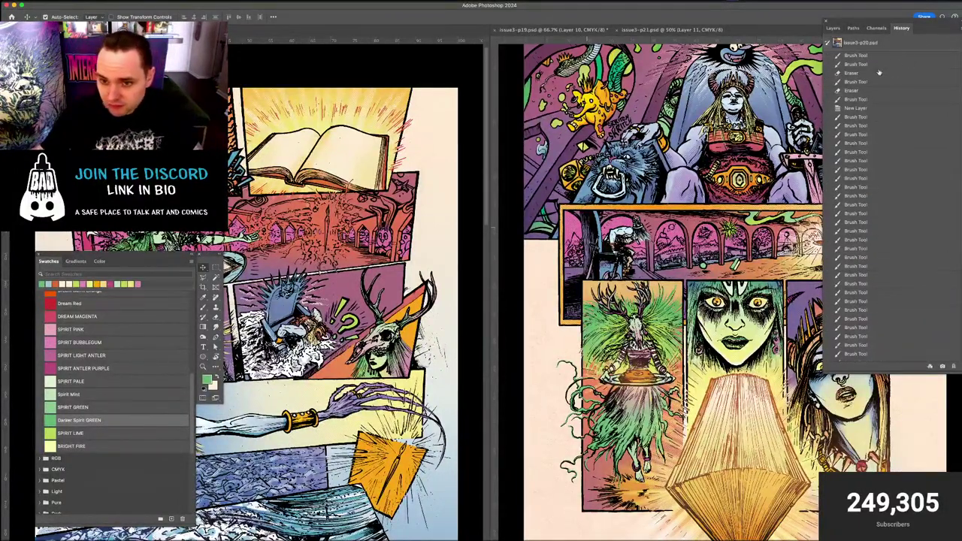
left_click(861, 43)
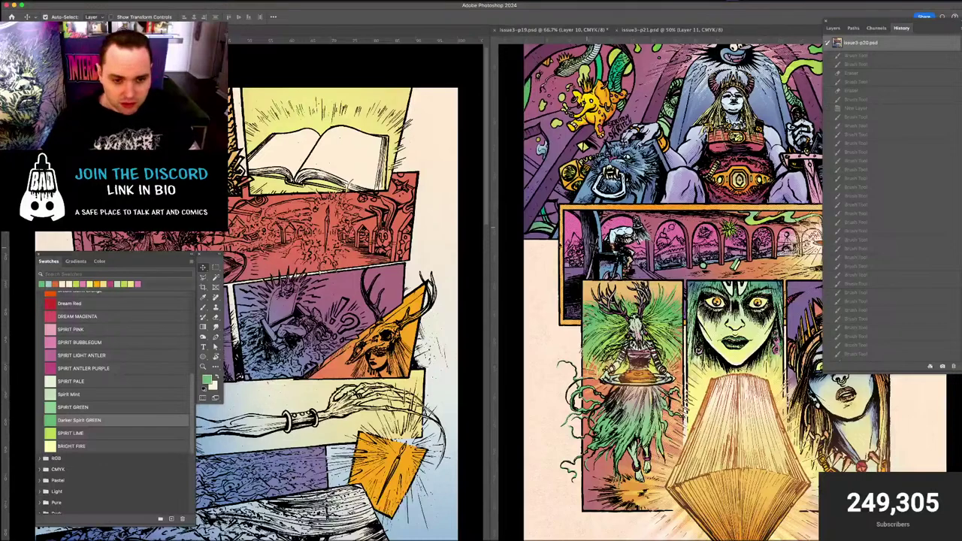
key("f")
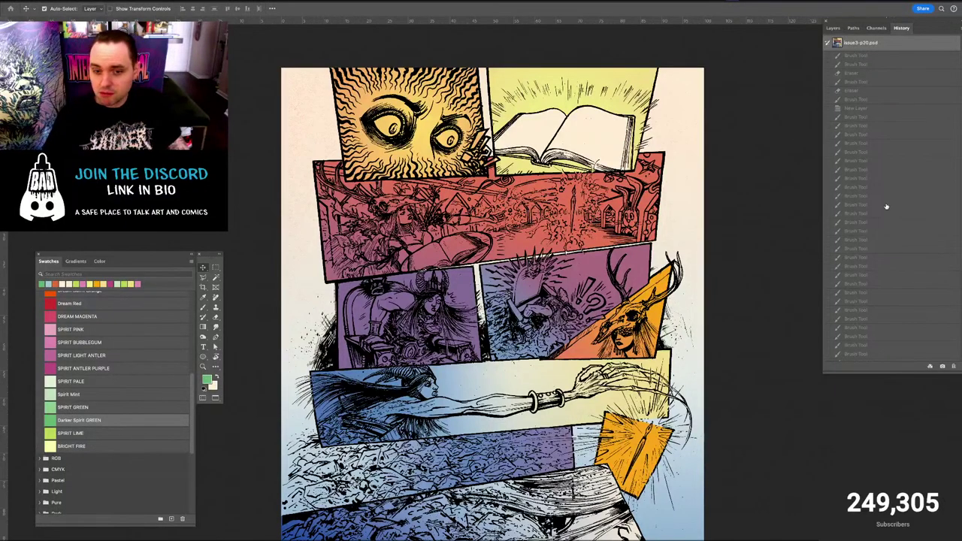
Examine the flat base colours and gradients of the issue3-p20.psd panels, from the eyes and book down to the screaming face
scroll(659, 268, "down", 2)
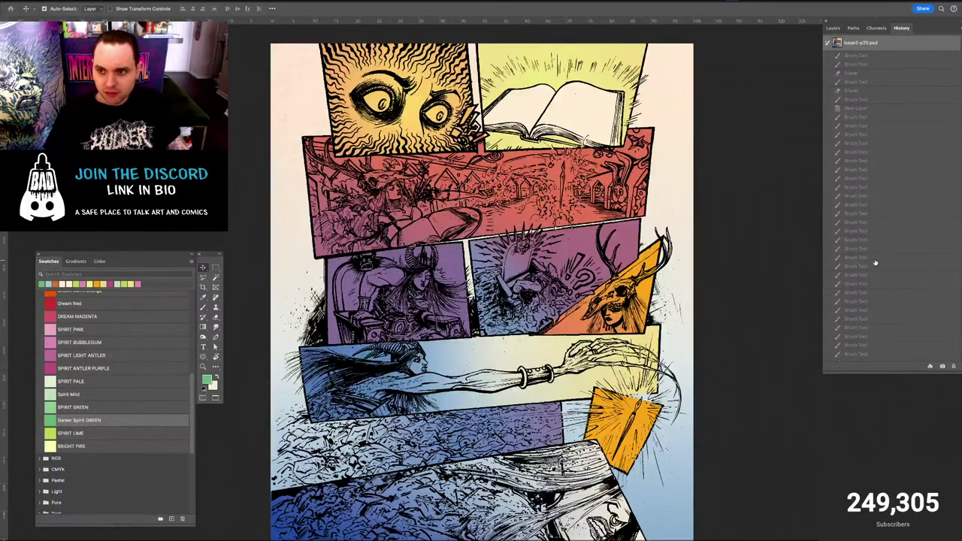
scroll(726, 280, "down", 5)
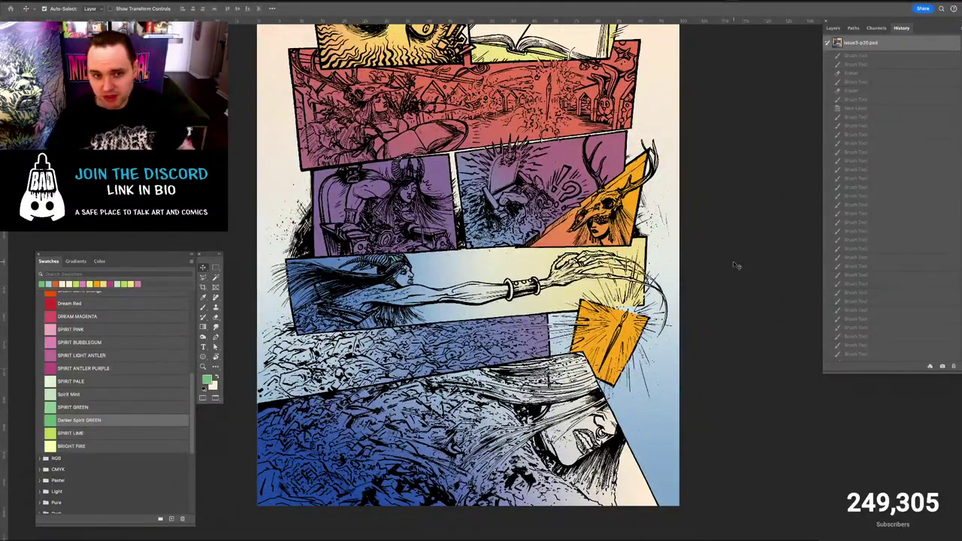
scroll(735, 265, "up", 4)
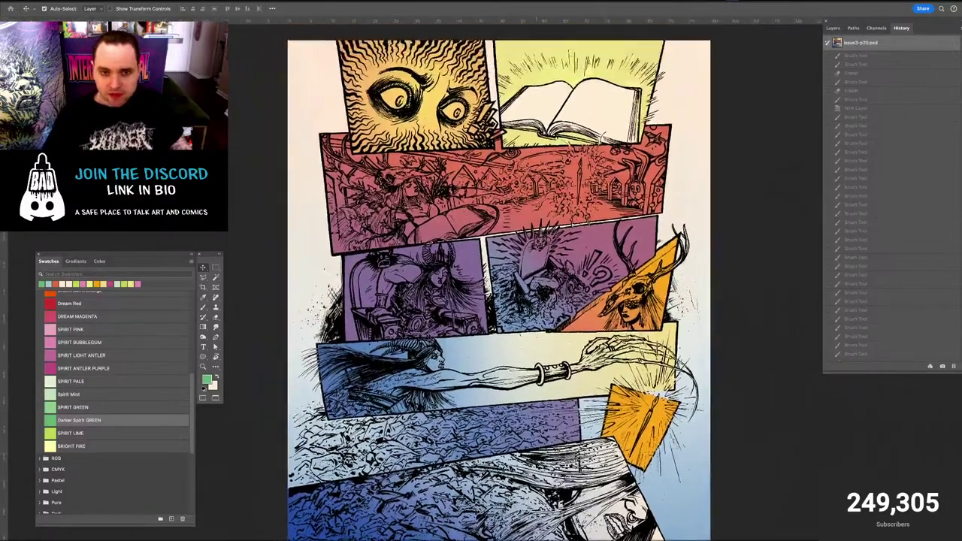
scroll(502, 290, "up", 1)
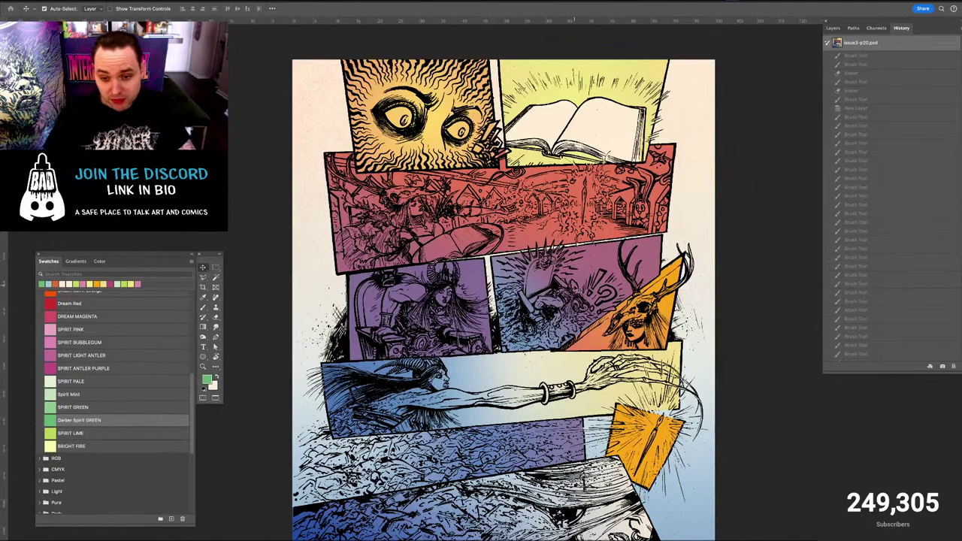
scroll(575, 288, "down", 5)
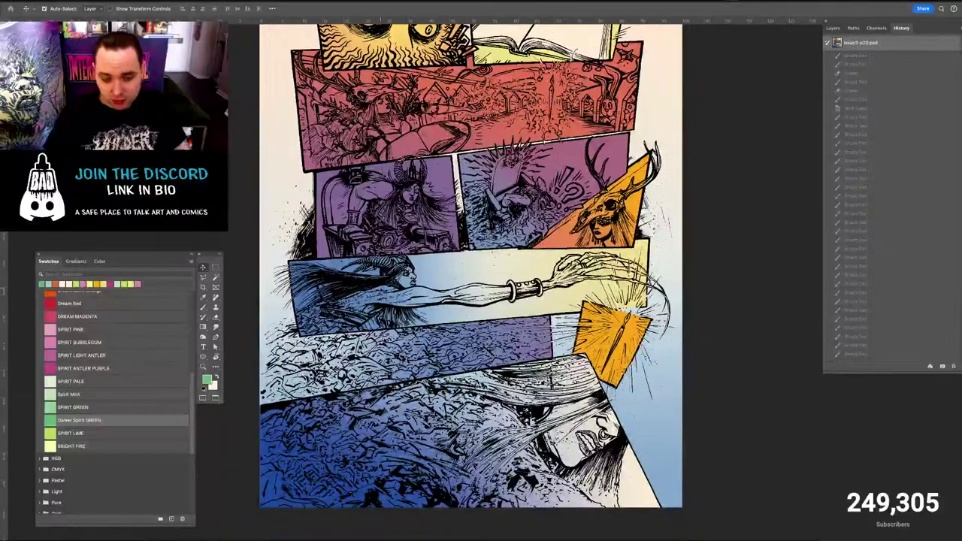
left_click_drag(415, 321, 473, 328)
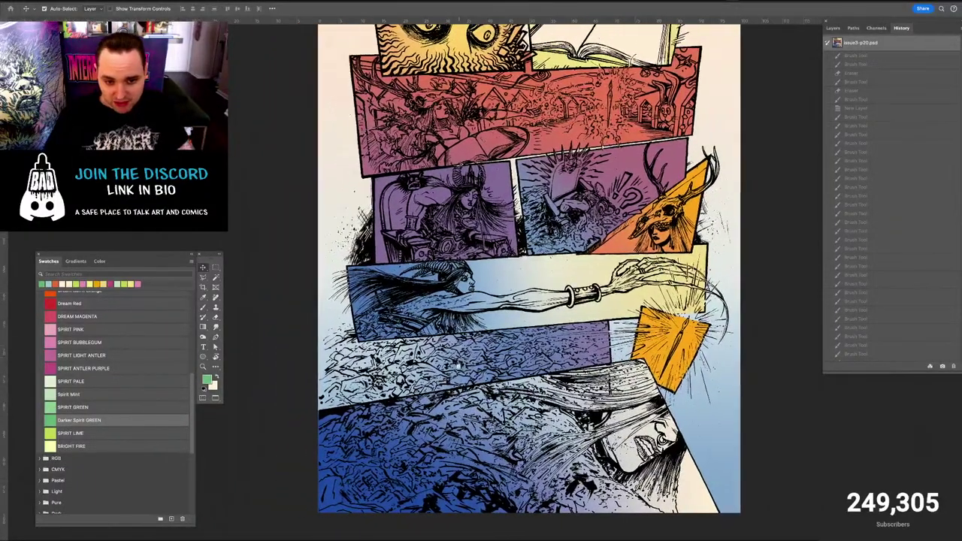
left_click_drag(430, 363, 449, 330)
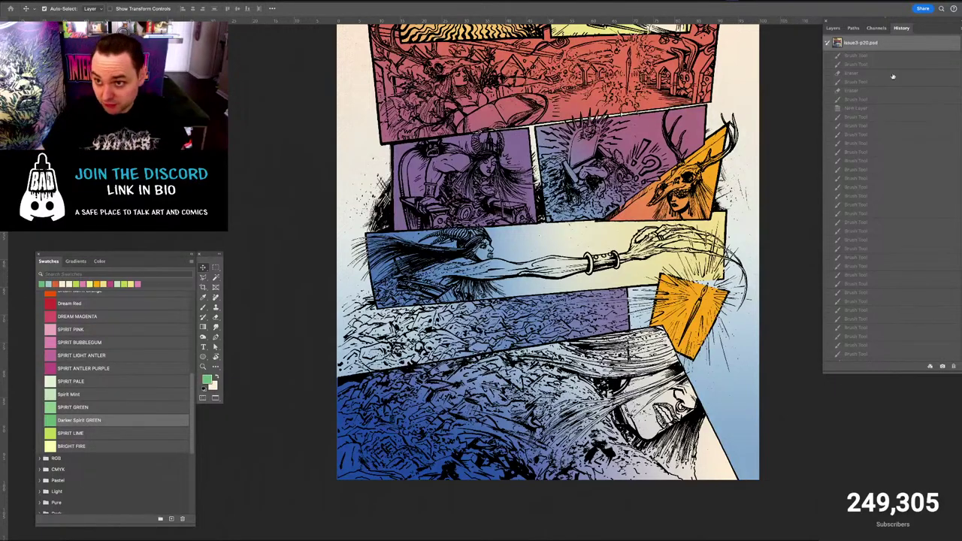
Restore issue3-p20.psd to the last history state, Draw classic gradient (Save), and examine its rendered middle panels enlarged
scroll(896, 346, "down", 5)
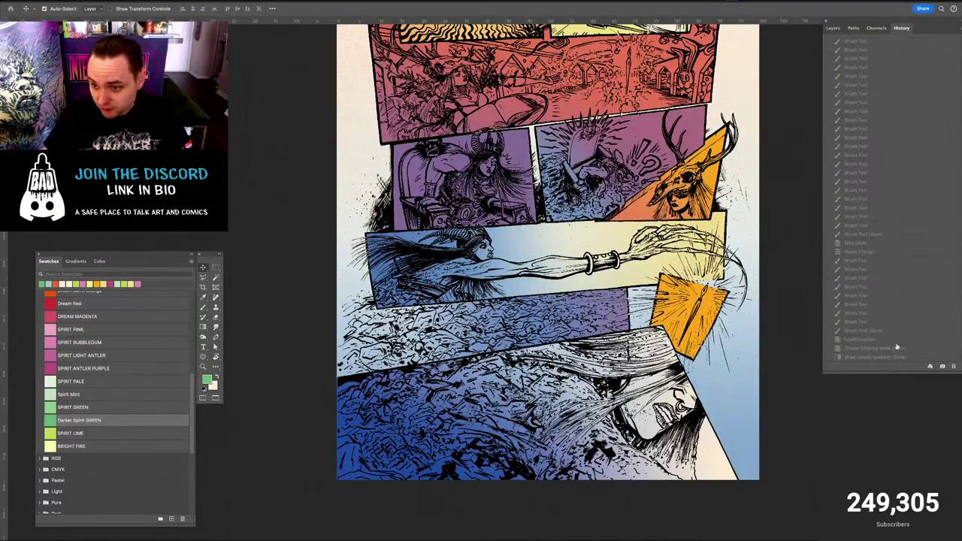
left_click(888, 357)
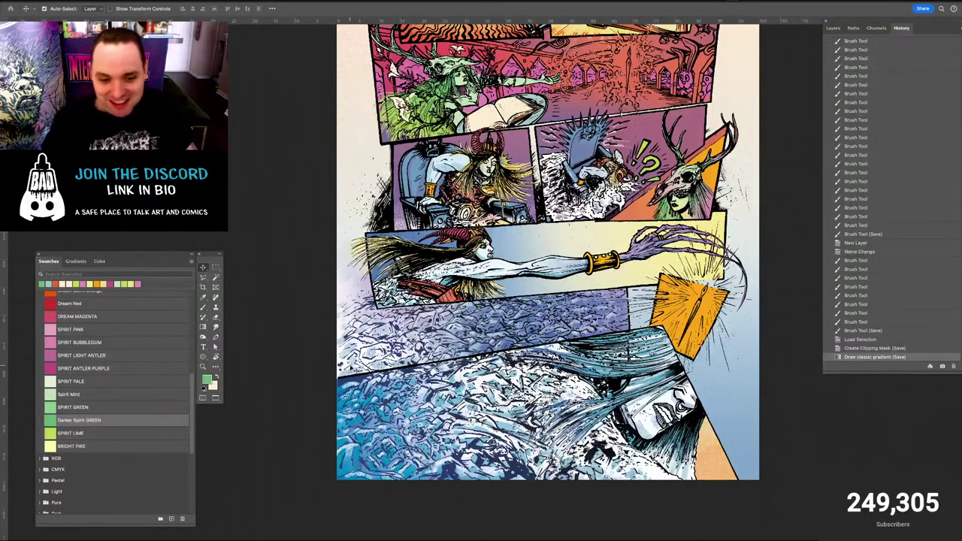
scroll(282, 309, "up", 3)
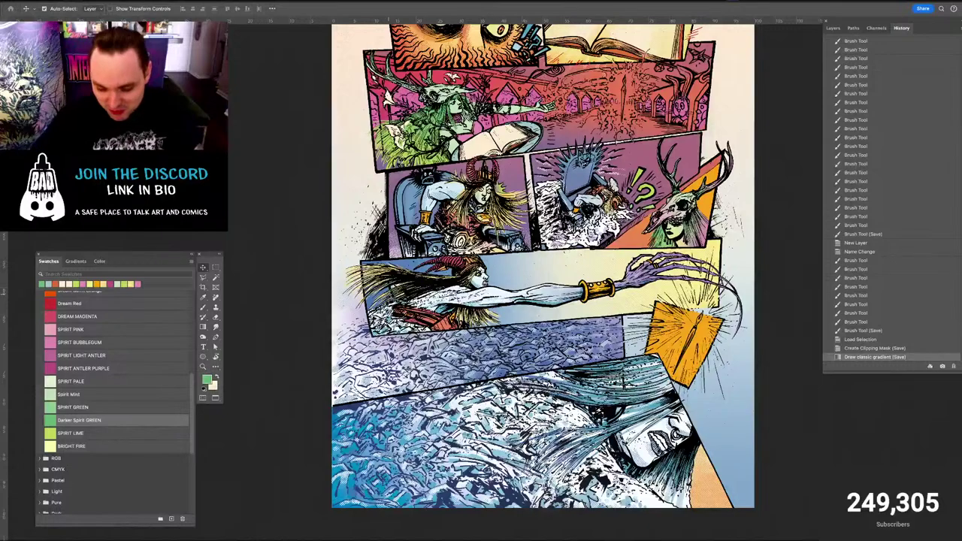
key("super+plus")
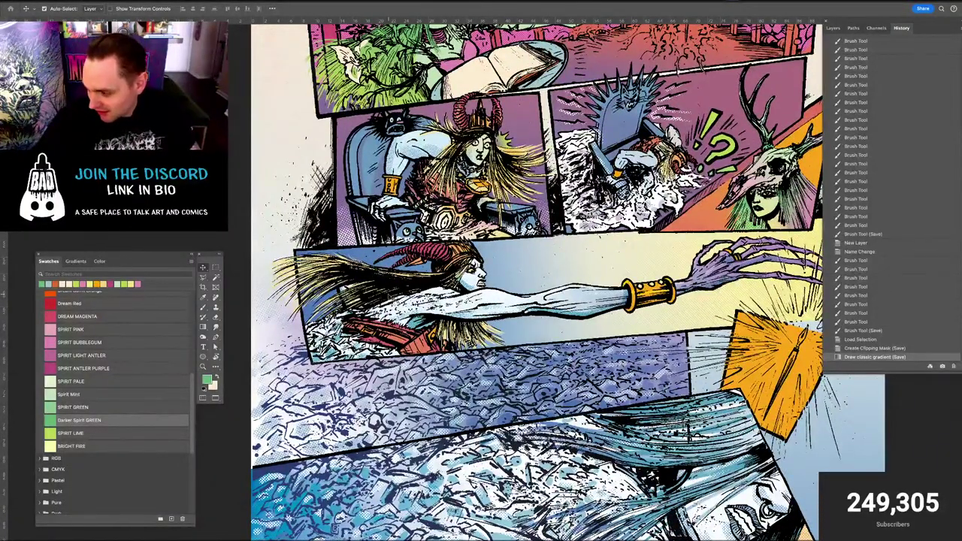
left_click_drag(471, 434, 406, 359)
scroll(511, 278, "up", 5)
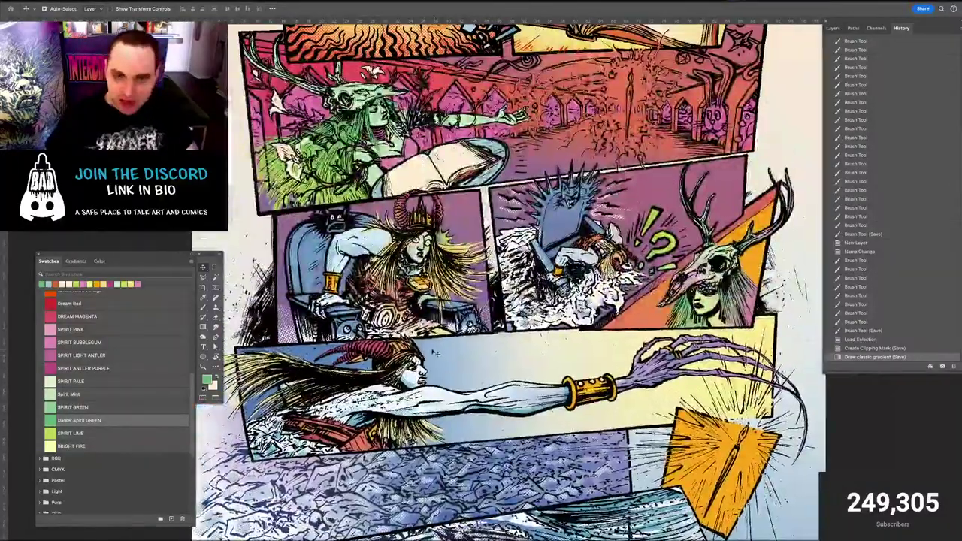
Set the opacity of the DETAILING layer on the antlered spirit figure to 80%
left_click_drag(385, 149, 458, 324)
key("super+plus")
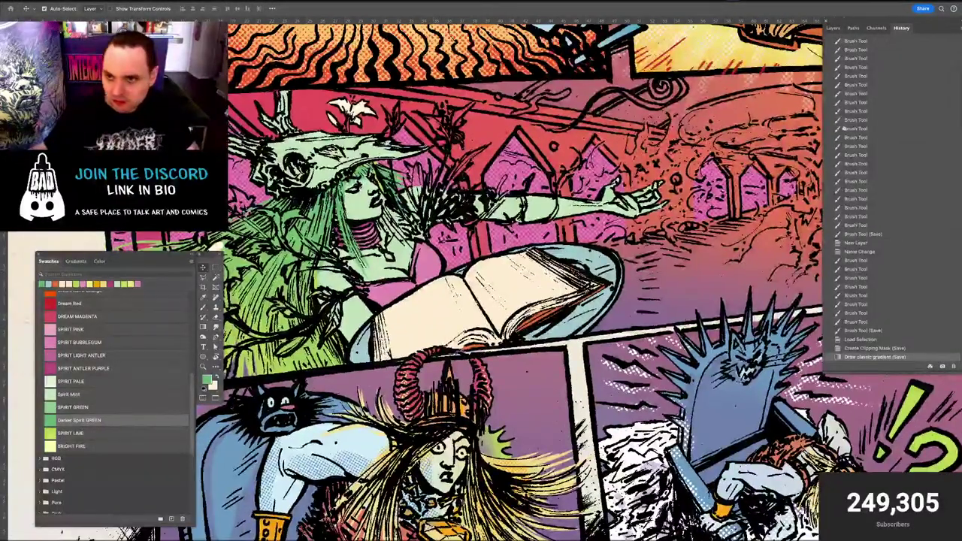
left_click(829, 29)
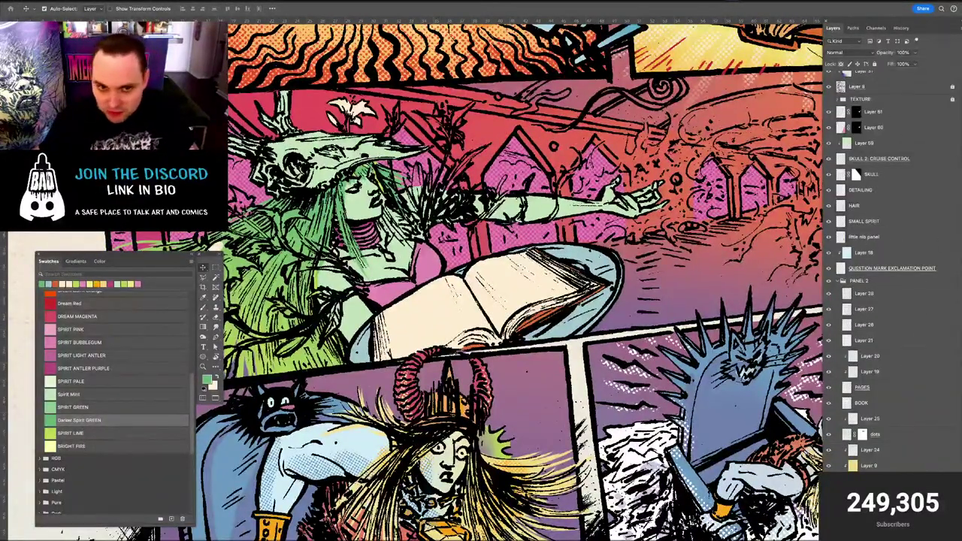
left_click(424, 263)
left_click(427, 269)
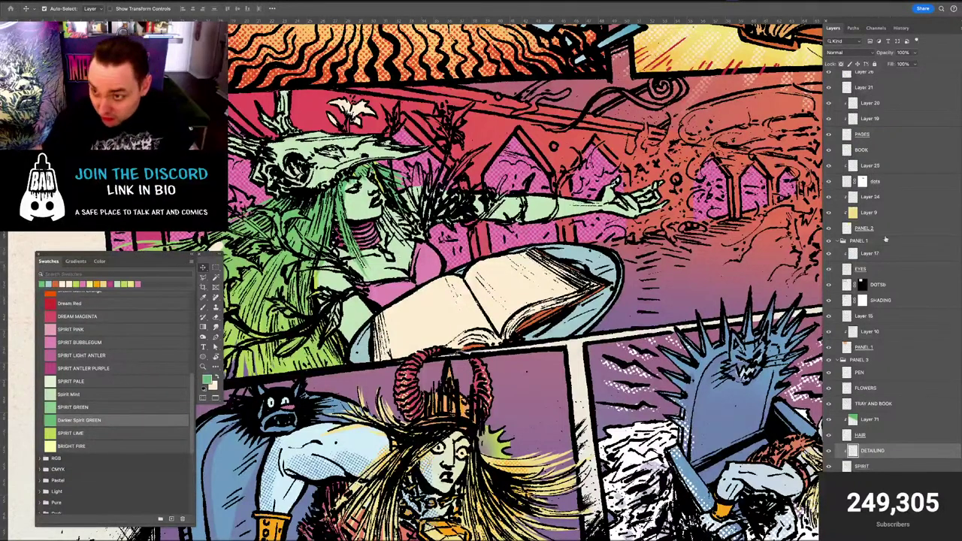
mouse_move(915, 53)
left_mouse_down()
mouse_move(893, 64)
mouse_move(905, 63)
left_mouse_up()
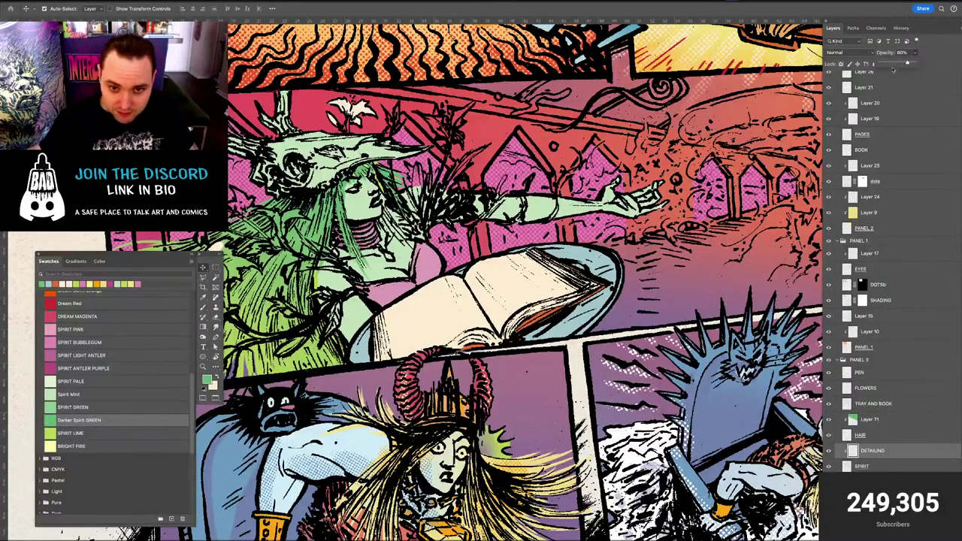
Select the FLOWERS layer in the spirit panel and sample the upper lily's cream colour for the brush
left_click_drag(516, 228, 588, 231)
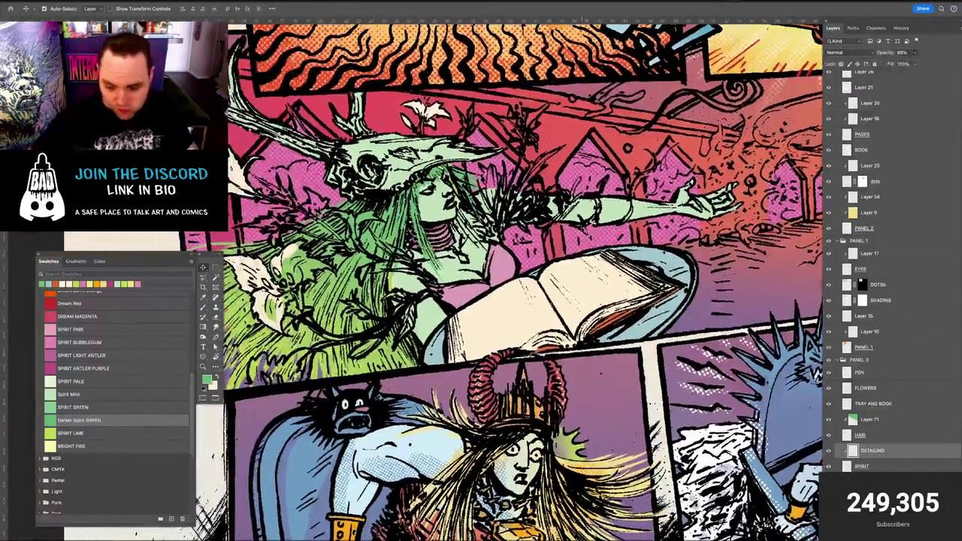
key("super+minus")
key("super+minus")
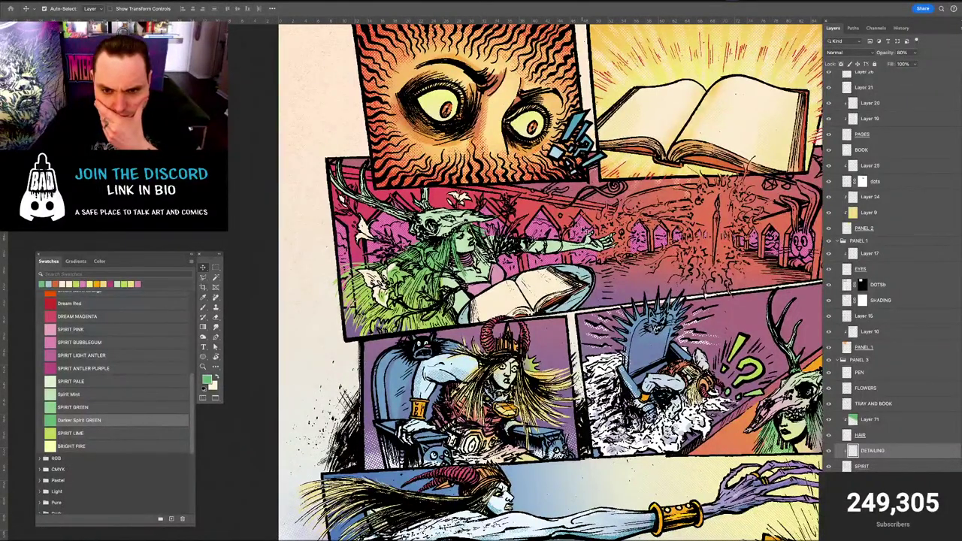
scroll(383, 257, "up", 3)
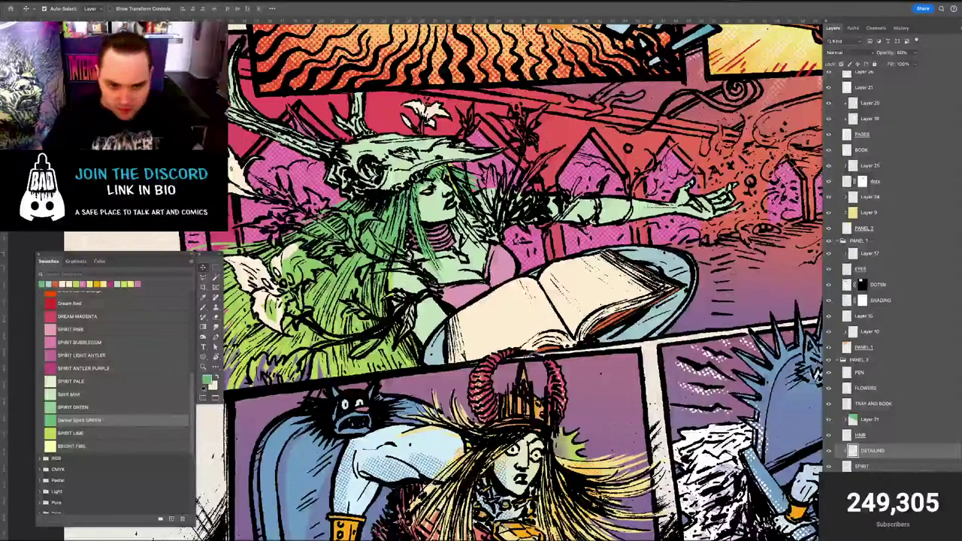
scroll(383, 257, "up", 2)
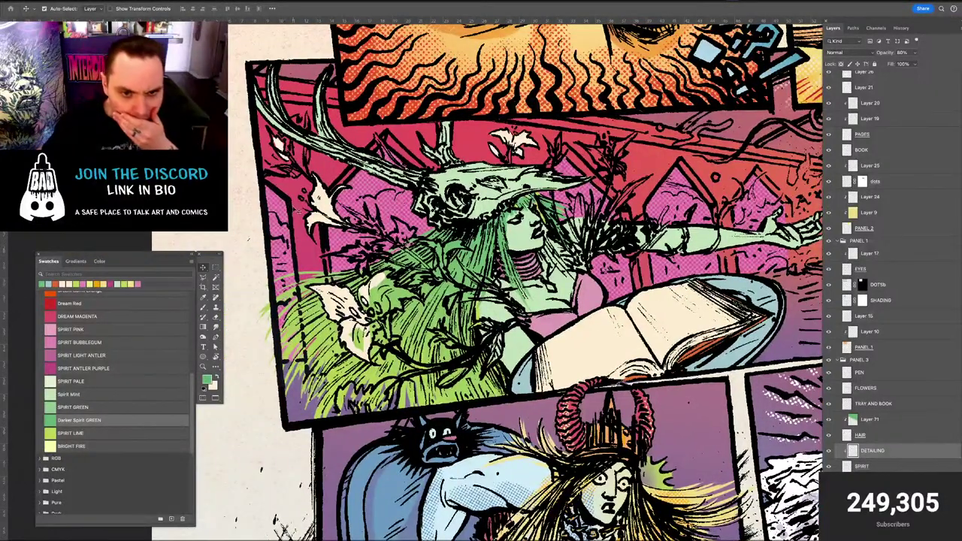
left_click(328, 203)
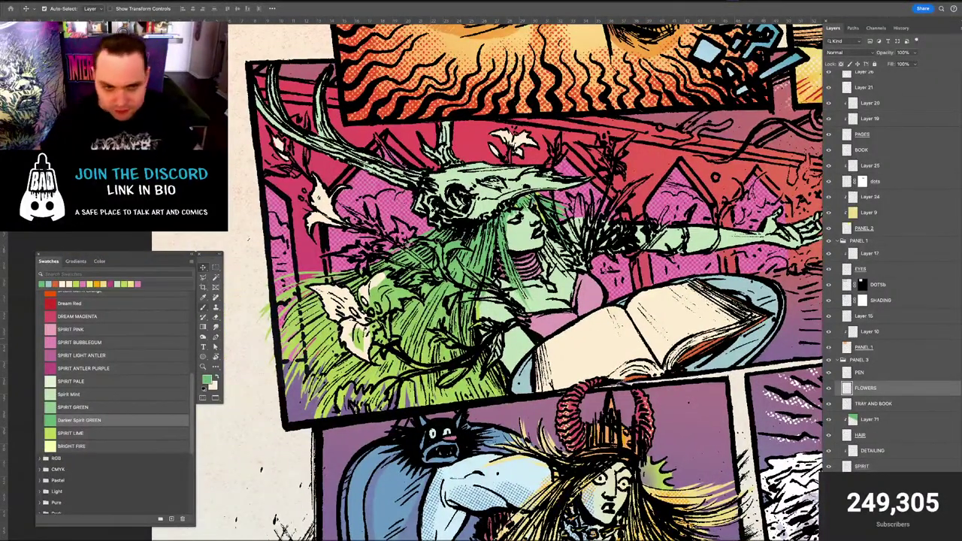
key("b")
left_click(330, 206, "alt")
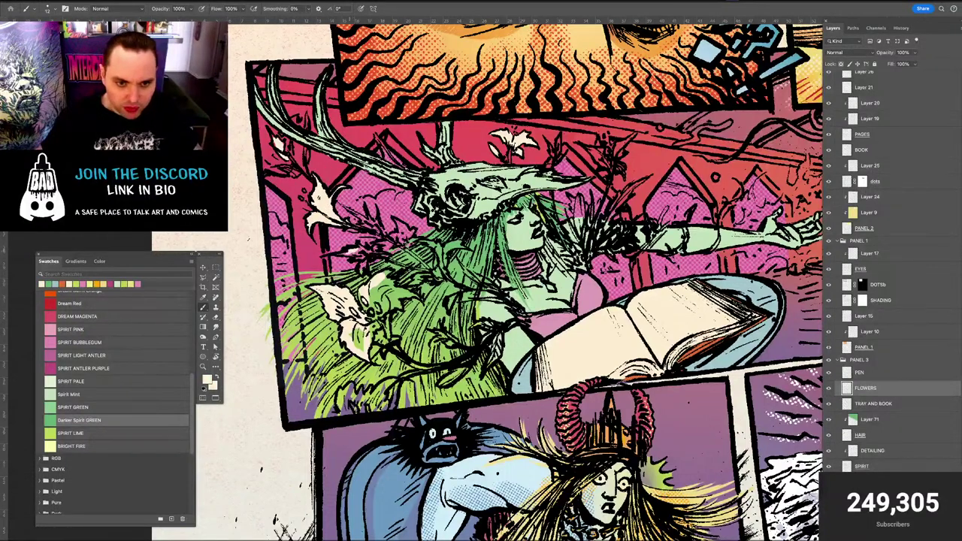
Paint the petals of the large lily over the spirit's hair in cream, switching between Brush and Eraser
key("e")
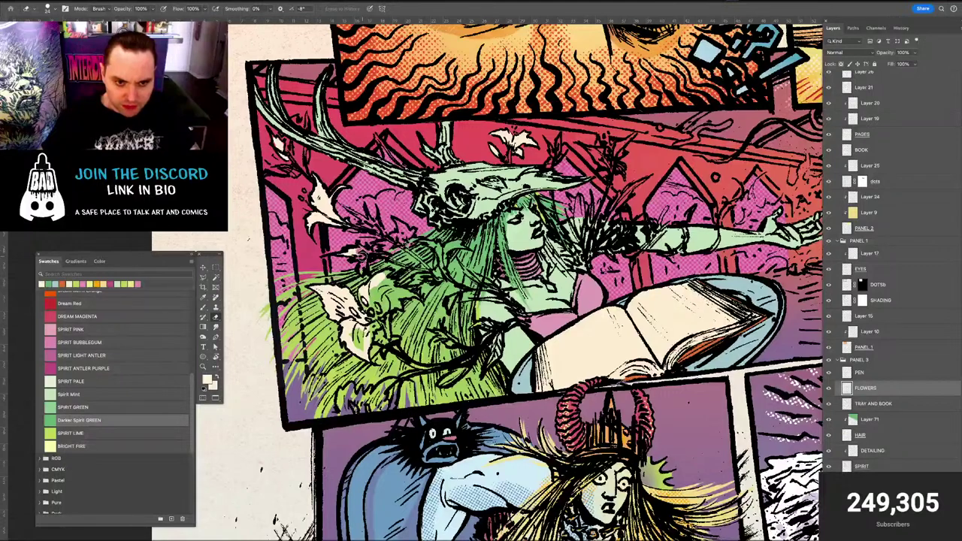
key("b")
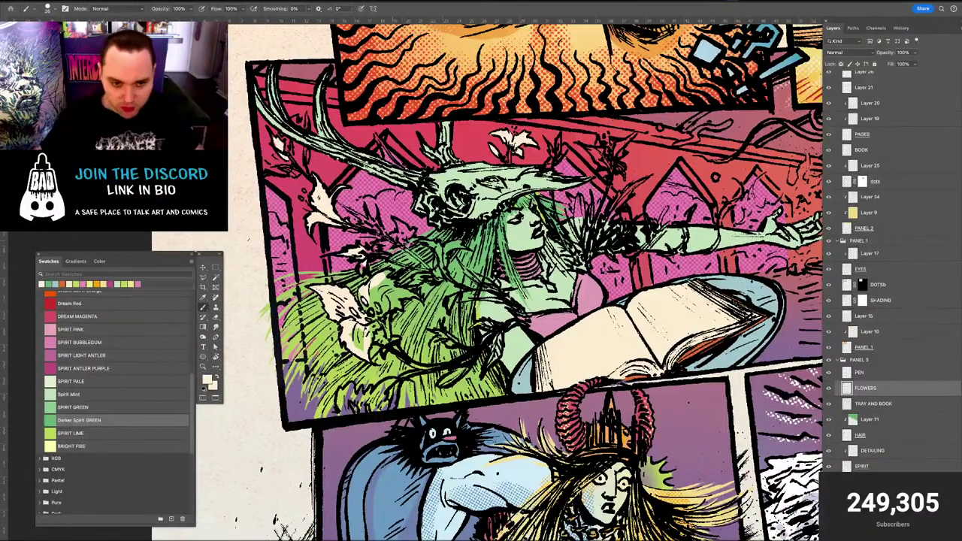
mouse_move(364, 297)
left_mouse_down()
mouse_move(375, 308)
mouse_move(358, 332)
left_mouse_up()
key("]")
key("]")
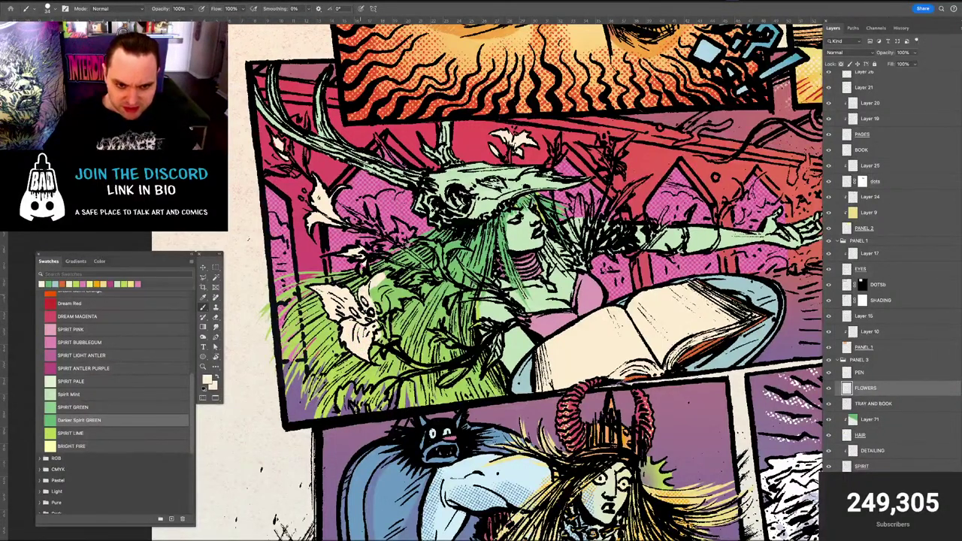
key("e")
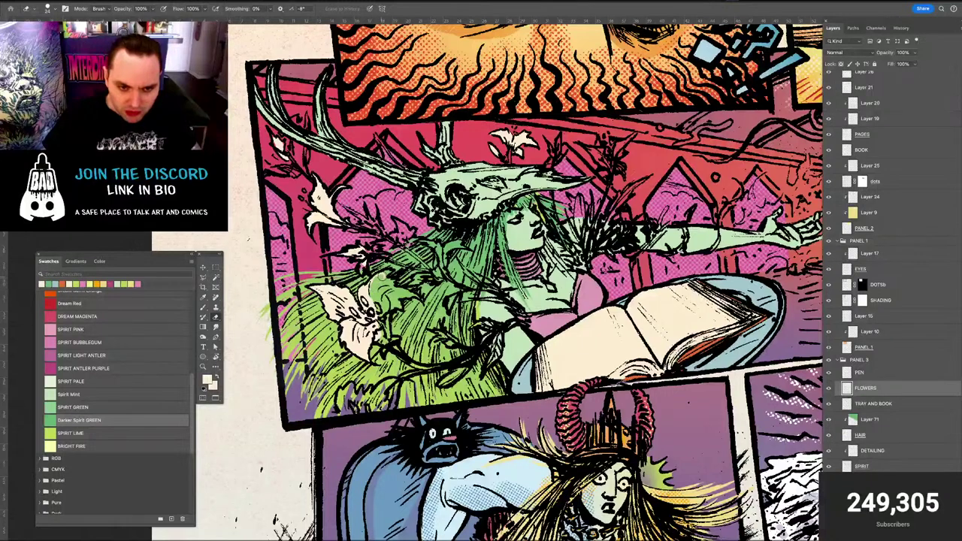
key("b")
mouse_move(376, 285)
left_mouse_down()
mouse_move(387, 271)
mouse_move(372, 295)
mouse_move(382, 340)
left_mouse_up()
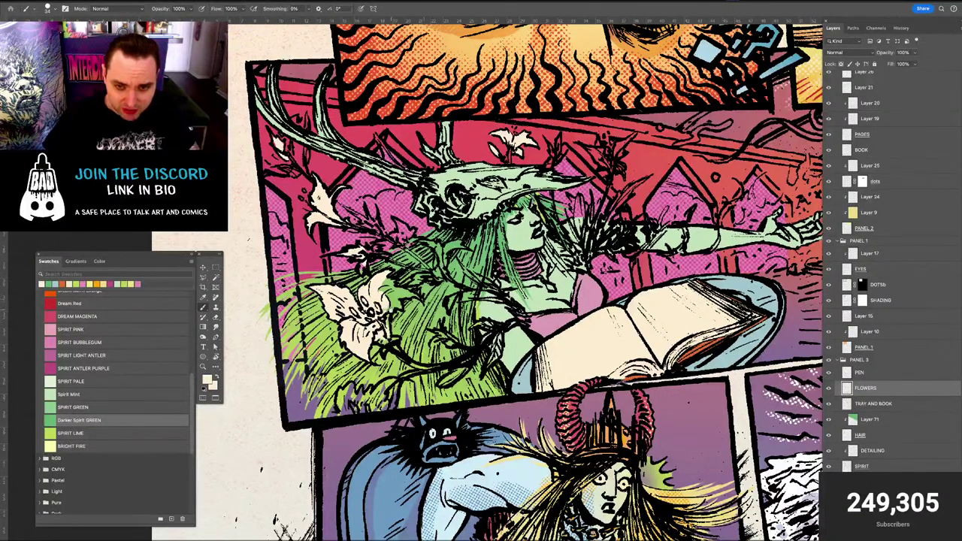
Touch up the cream edges of the large lily and its surroundings on the FLOWERS layer
left_click_drag(424, 310, 360, 330)
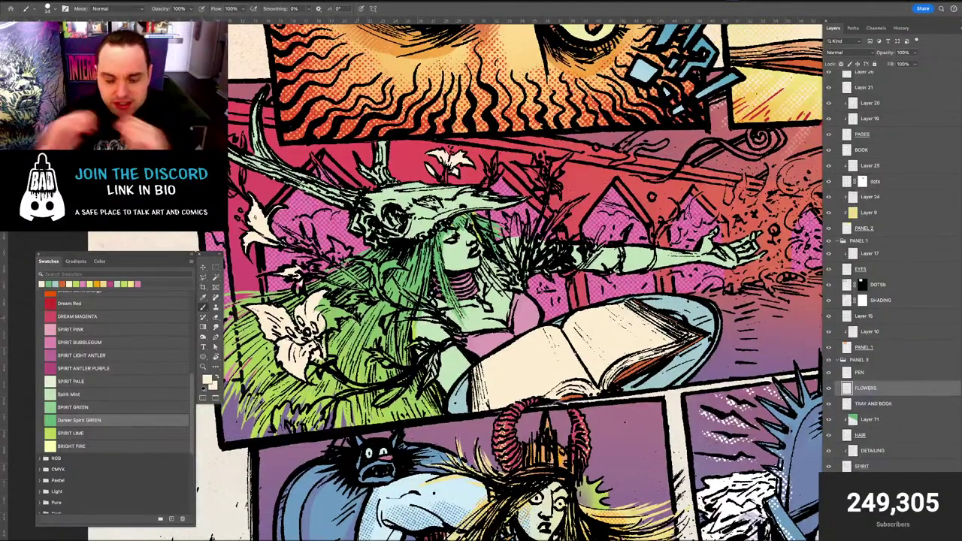
left_click_drag(471, 270, 454, 276)
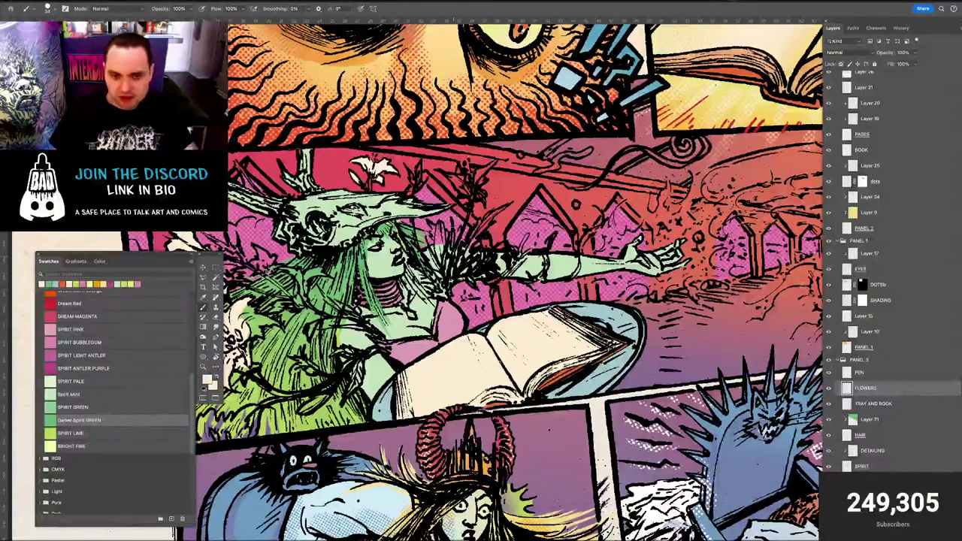
scroll(647, 270, "right", 4)
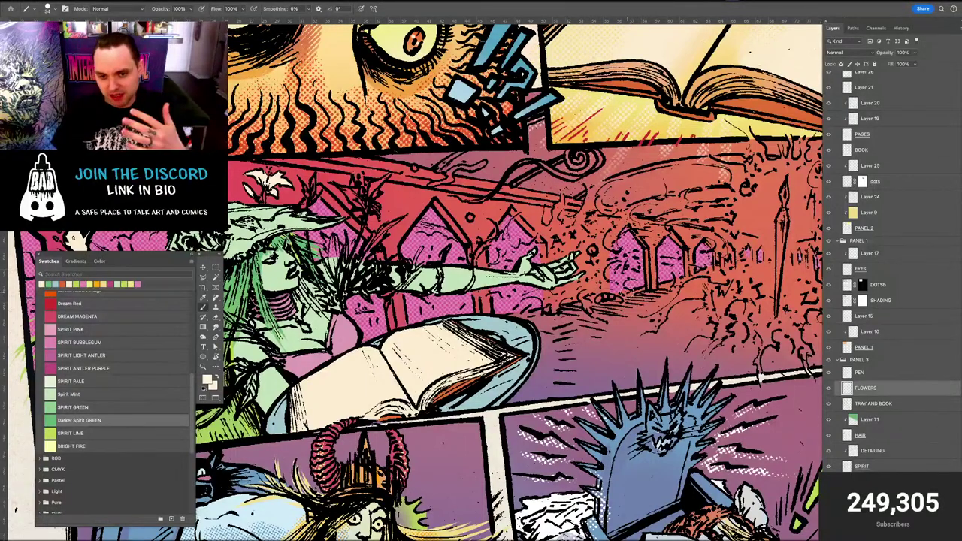
scroll(412, 291, "left", 6)
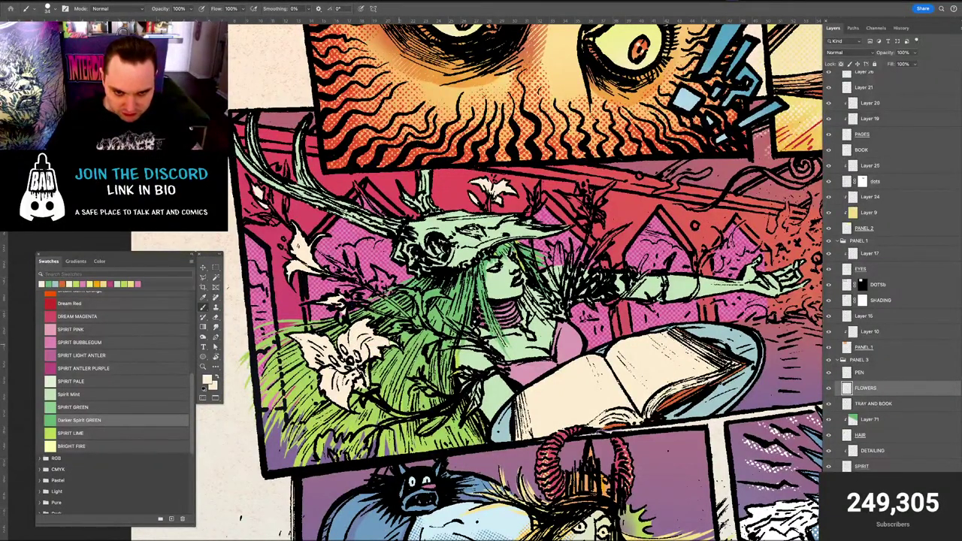
key("e")
key("b")
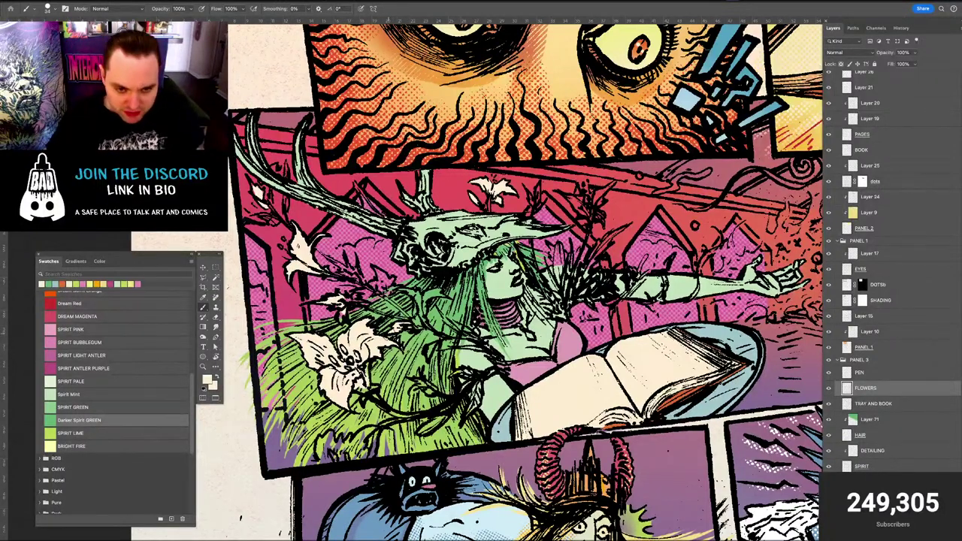
Paint the small blossom just above the spirit's hair in cream
mouse_move(370, 522)
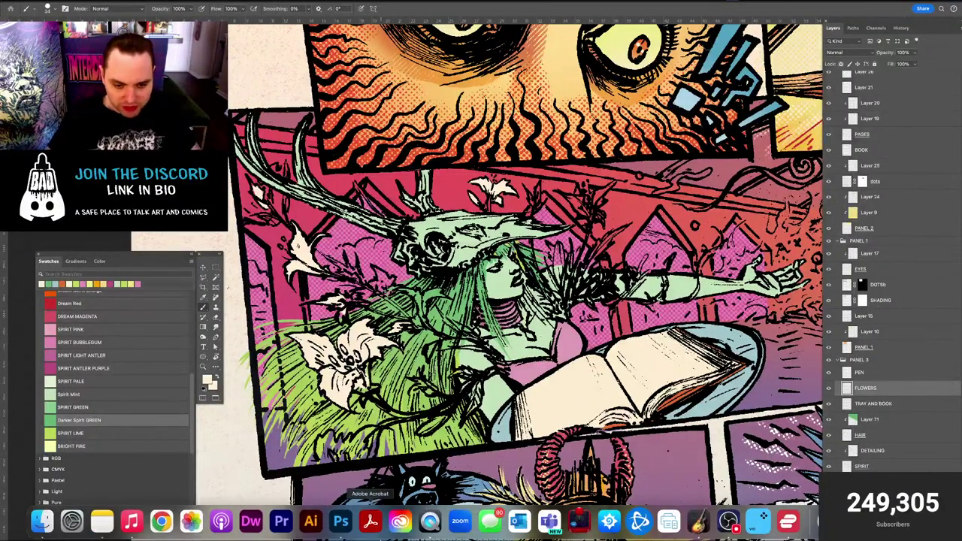
key("Tab")
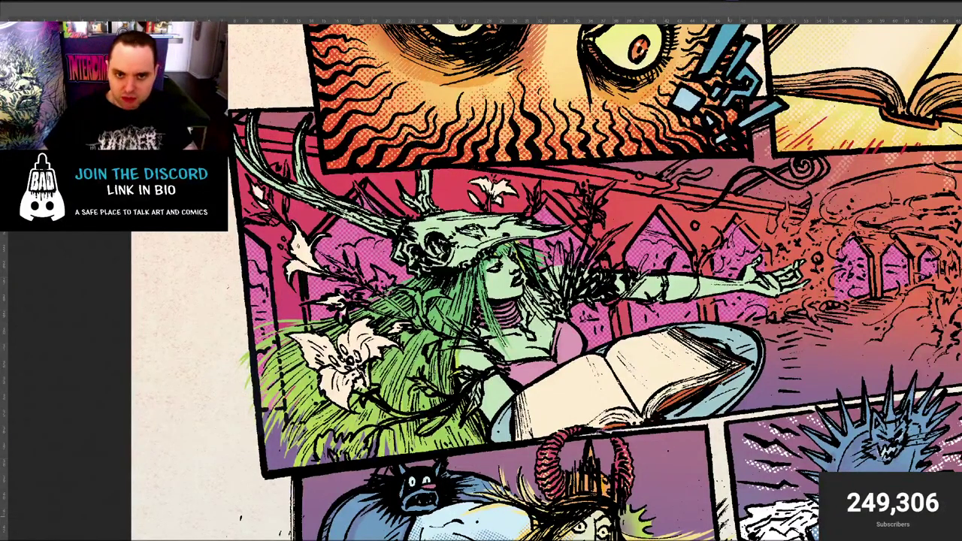
key("Tab")
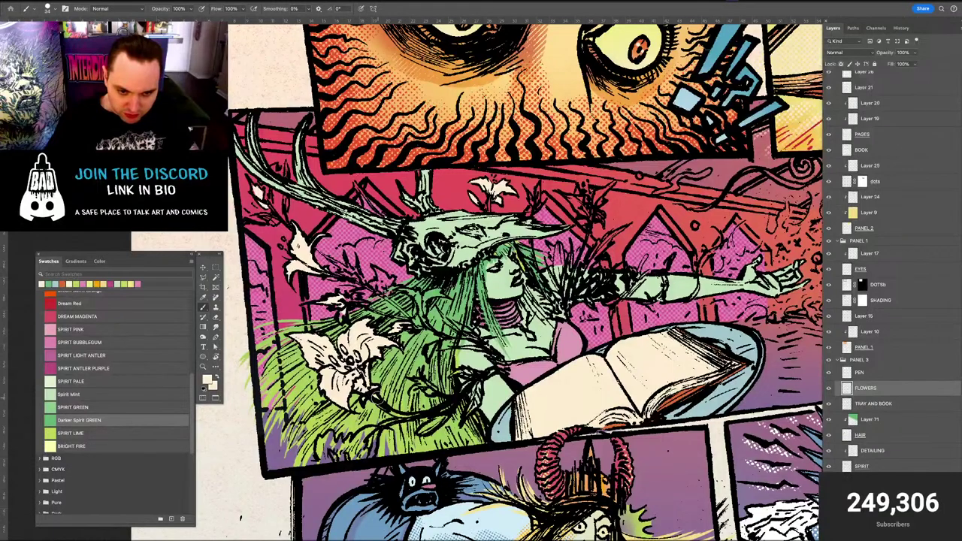
key("e")
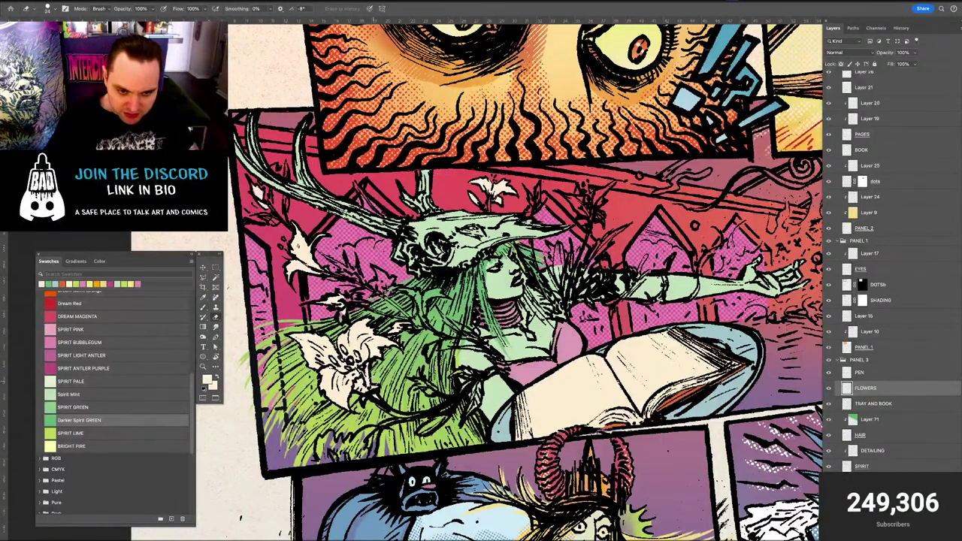
key("b")
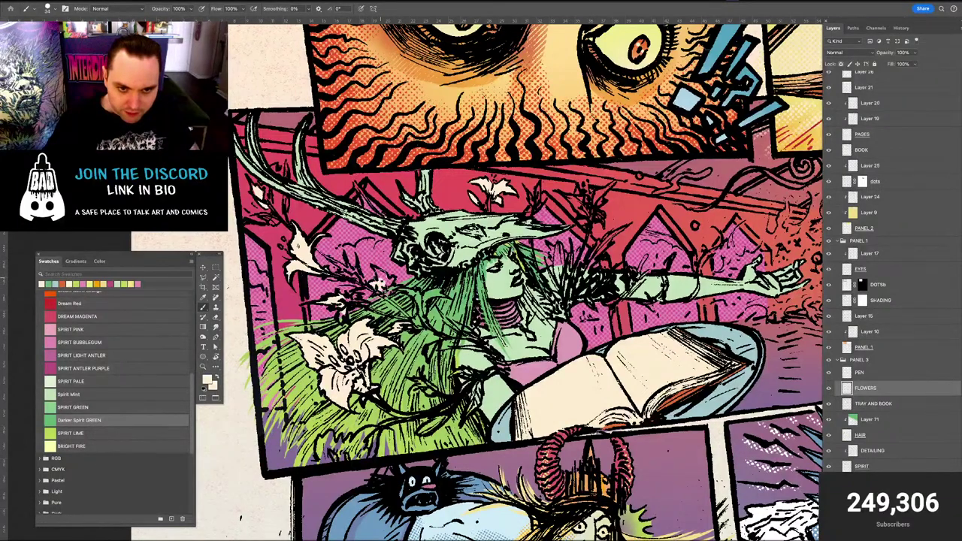
Refine the cream fill of the small blossom up close and check the flowers against the whole page
key("super+plus")
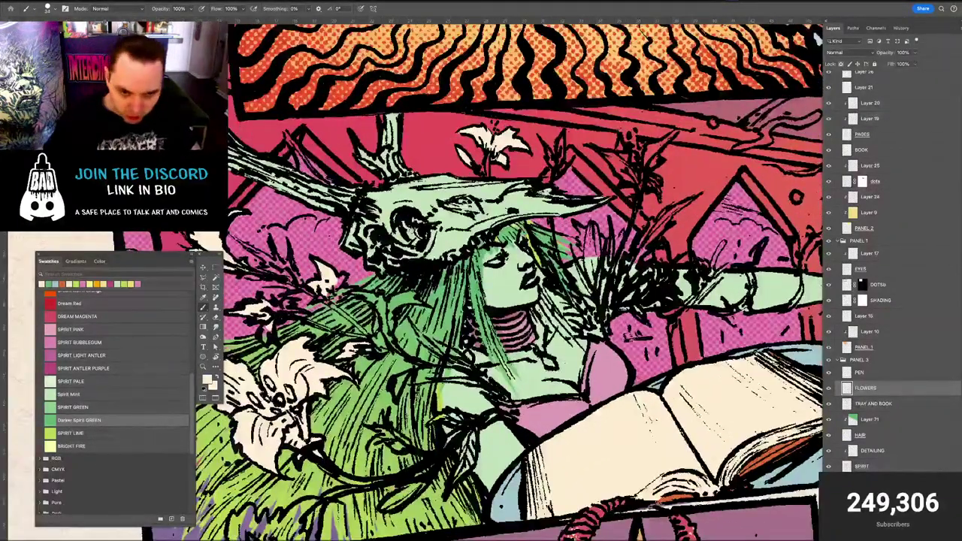
mouse_move(389, 284)
left_mouse_down()
mouse_move(452, 301)
mouse_move(451, 343)
left_mouse_up()
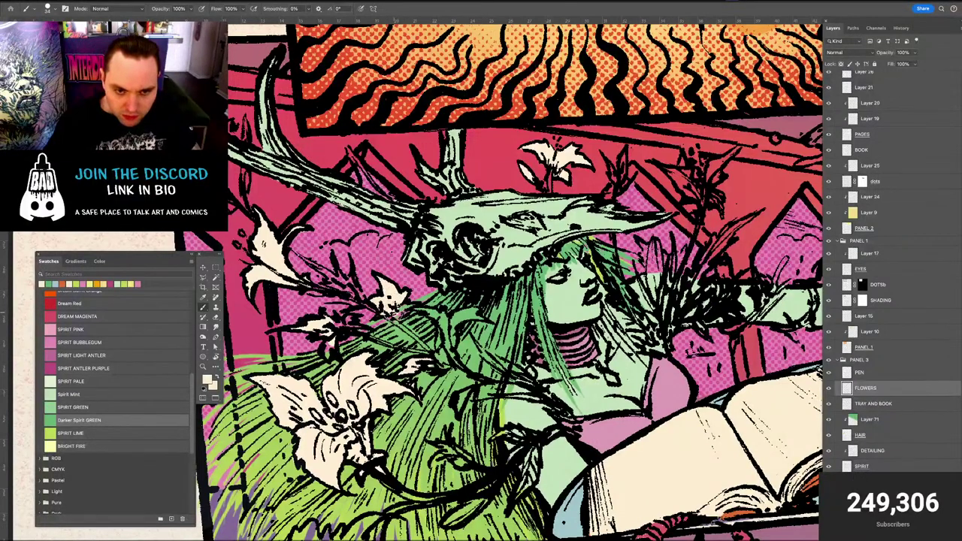
key("e")
key("b")
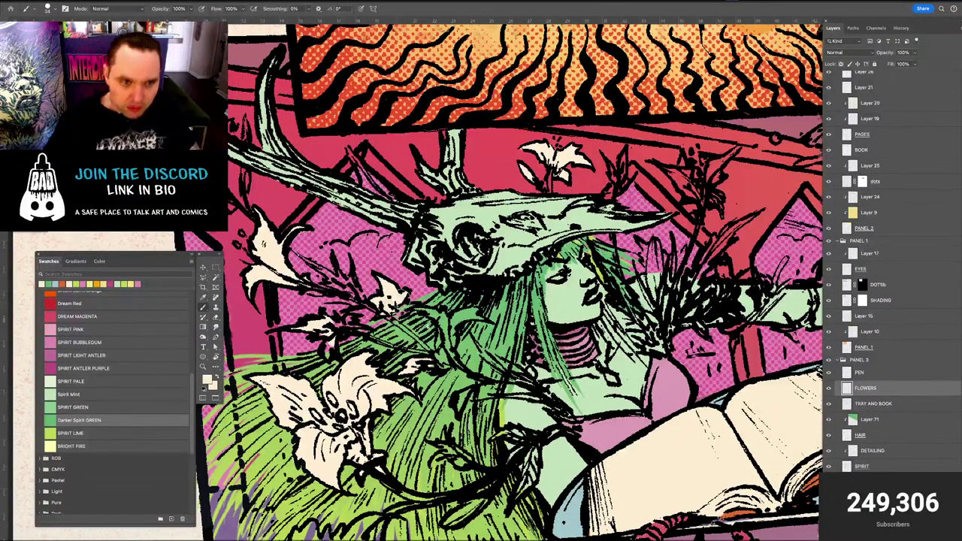
left_click_drag(393, 312, 443, 354)
scroll(499, 299, "down", 3)
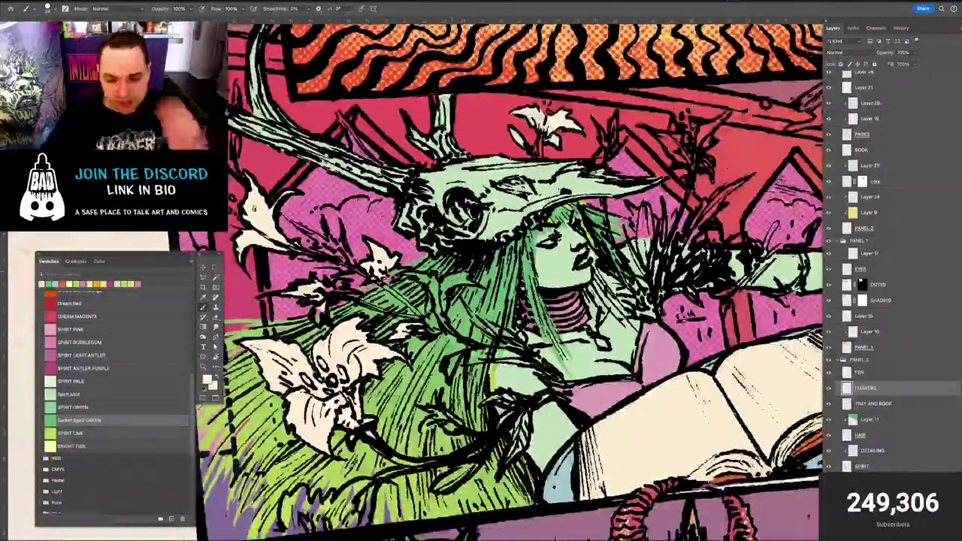
scroll(496, 280, "down", 3)
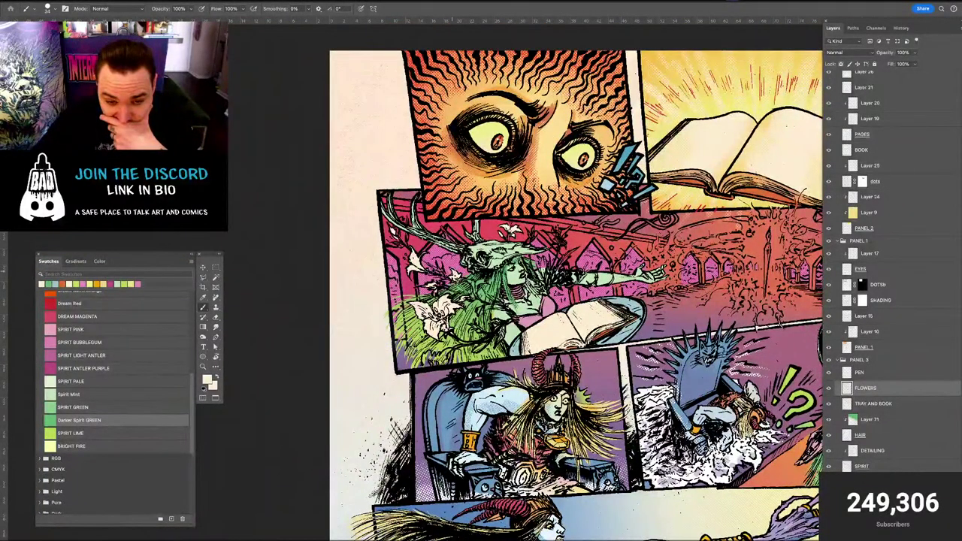
Set Dream Ochre as the brush colour and rename the FLOWERS layer as PLANTS
scroll(454, 273, "up", 3)
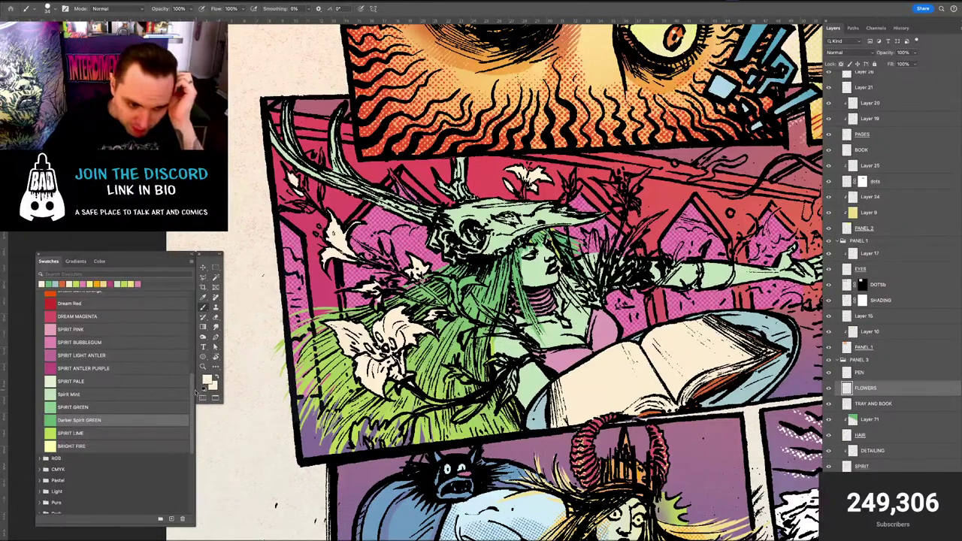
scroll(94, 372, "up", 5)
left_click(45, 359)
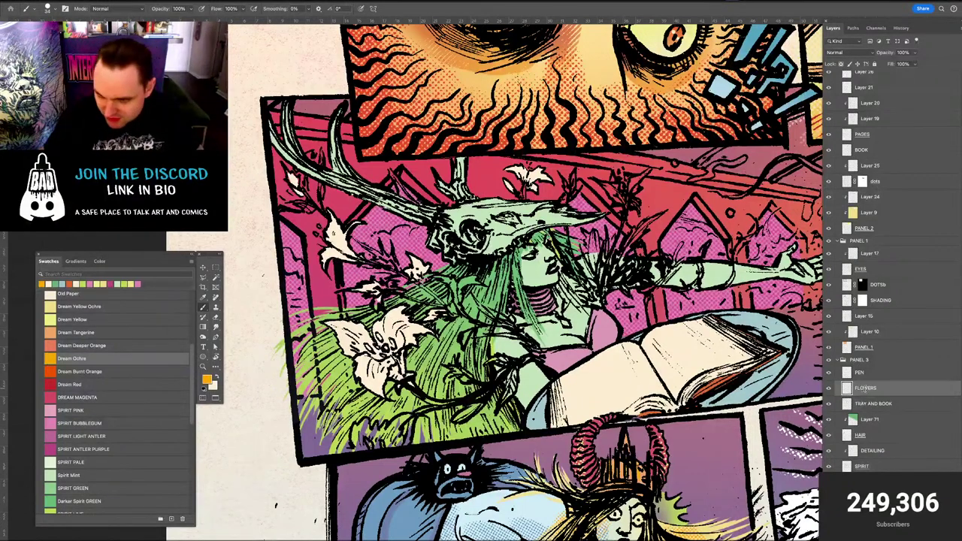
double_click(865, 388)
type("PA")
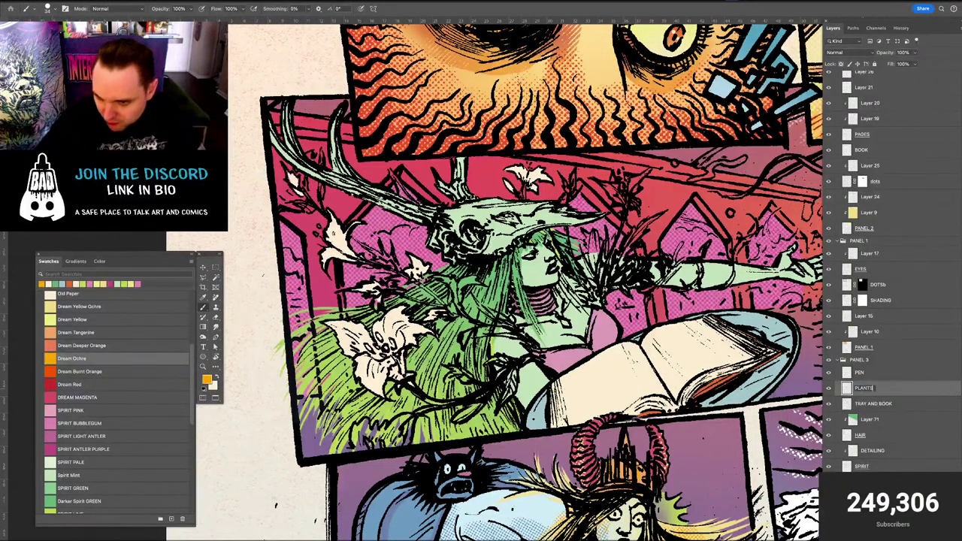
key("Return")
Paint the stem below the large lily and its lowest leaf in Dream Ochre on the PLANTS layer
left_click_drag(500, 485, 546, 338)
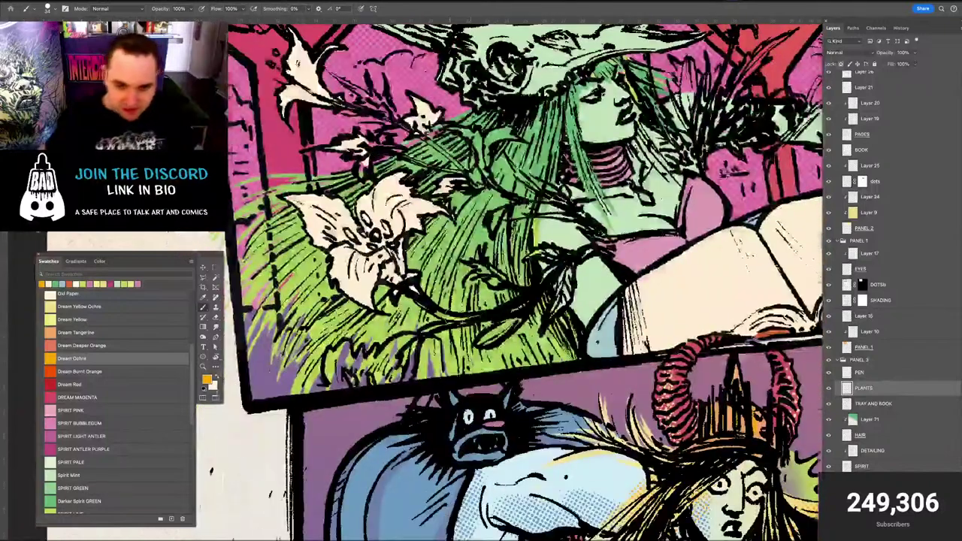
left_click_drag(420, 300, 468, 319)
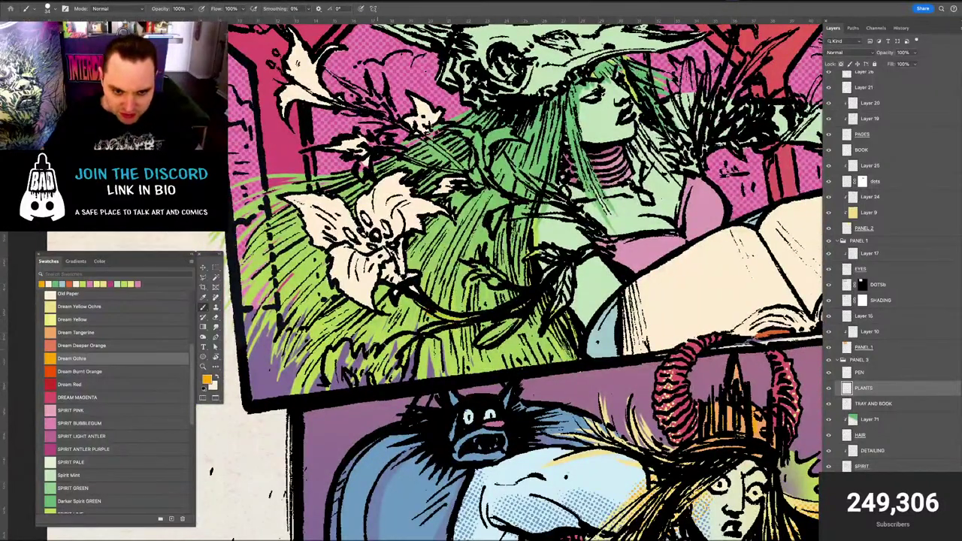
left_click_drag(378, 349, 374, 349)
left_click_drag(425, 330, 515, 313)
mouse_move(513, 324)
left_mouse_down()
mouse_move(488, 335)
mouse_move(530, 296)
mouse_move(536, 271)
mouse_move(551, 273)
mouse_move(540, 280)
mouse_move(568, 258)
mouse_move(540, 253)
left_mouse_up()
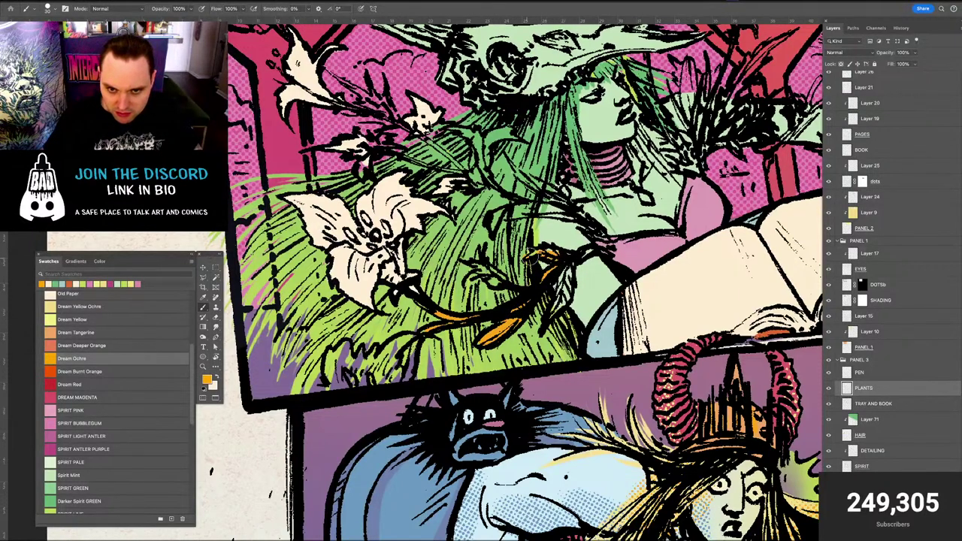
Fill the cluster of leaves beside the spirit's elbow with ochre up to the edge of her dress
key("e")
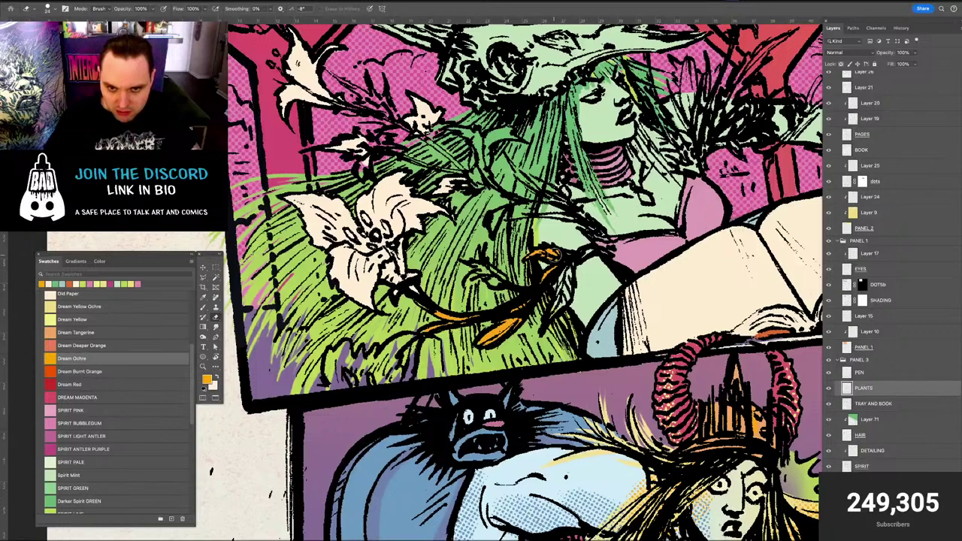
key("b")
left_click_drag(569, 251, 551, 310)
mouse_move(565, 272)
left_mouse_down()
mouse_move(596, 248)
mouse_move(586, 253)
left_mouse_up()
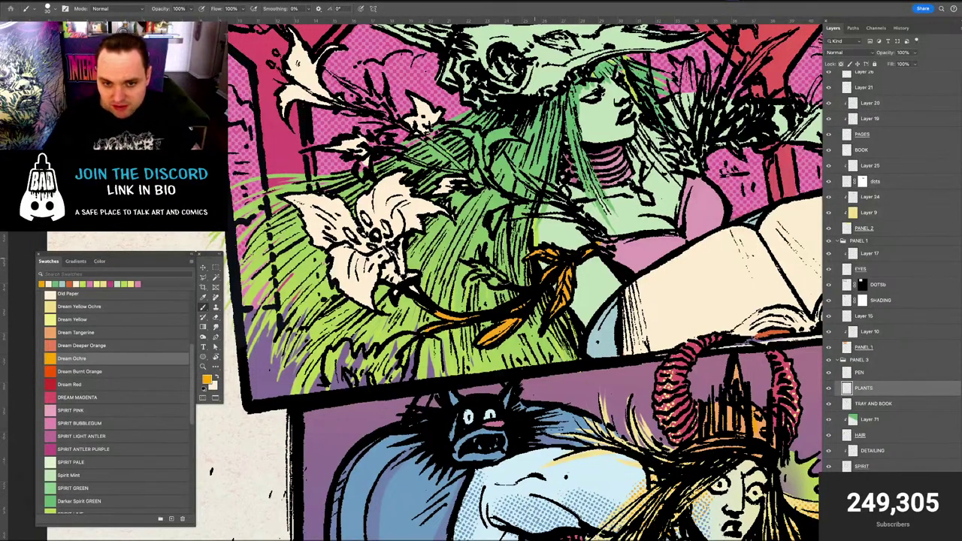
Colour the small budding sprig above the stem and the stem's end at the large lily in ochre
mouse_move(477, 263)
left_mouse_down()
mouse_move(502, 282)
mouse_move(476, 262)
mouse_move(469, 287)
left_mouse_up()
key("e")
key("b")
key("e")
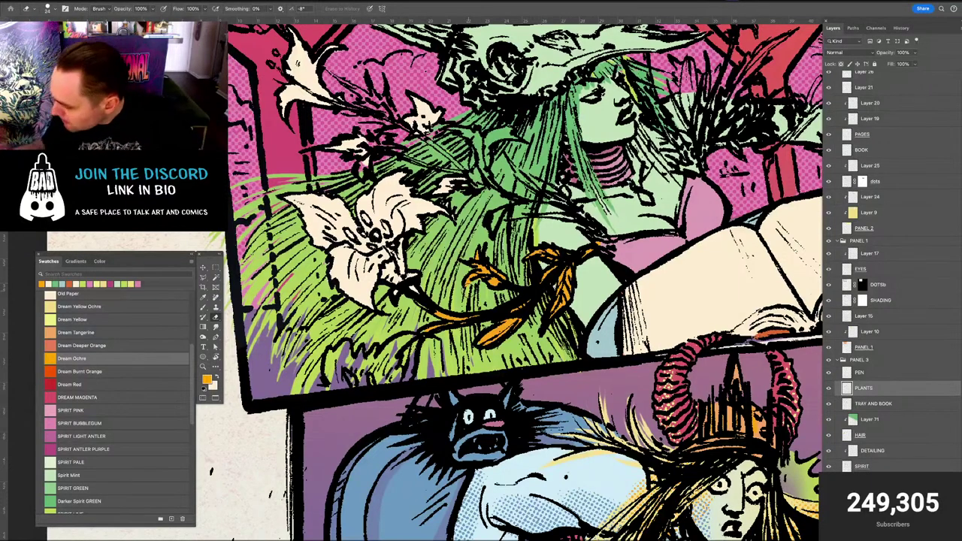
key("b")
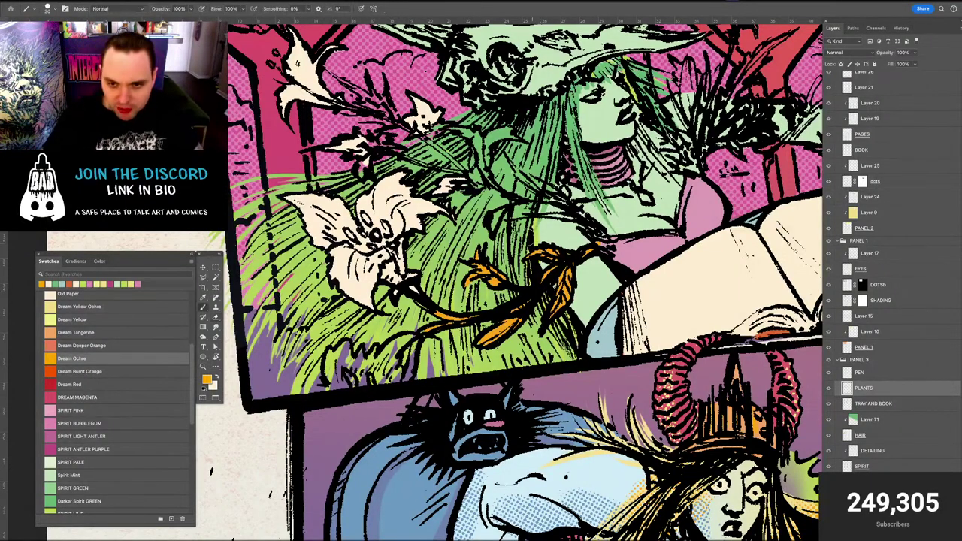
left_click_drag(487, 256, 475, 289)
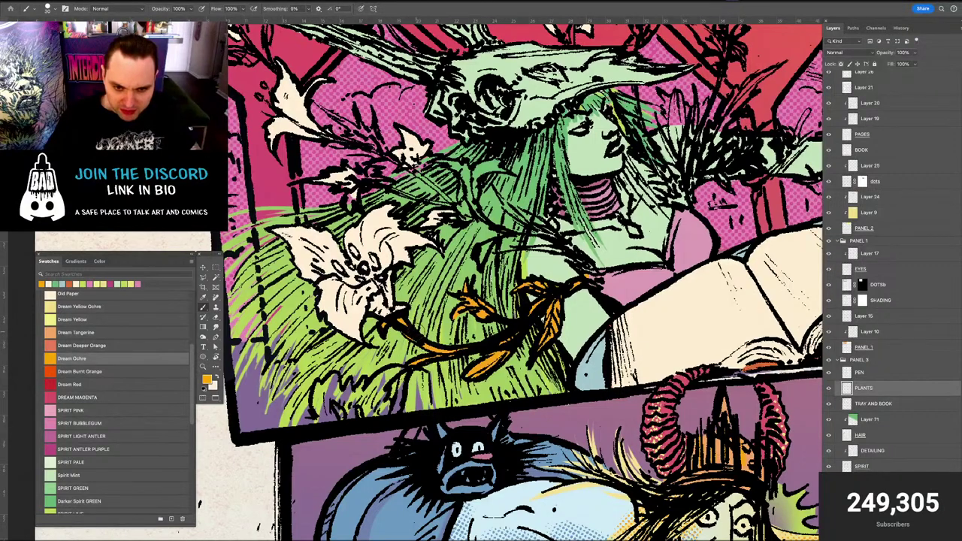
left_click_drag(417, 332, 403, 371)
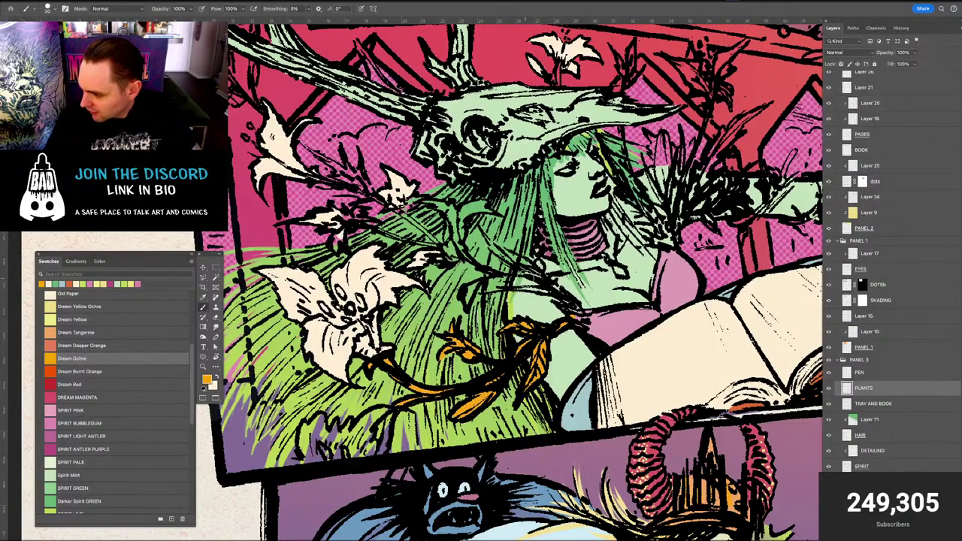
Paint the long curved leaf arching over the spirit's shoulder in ochre
left_click_drag(535, 252, 506, 280)
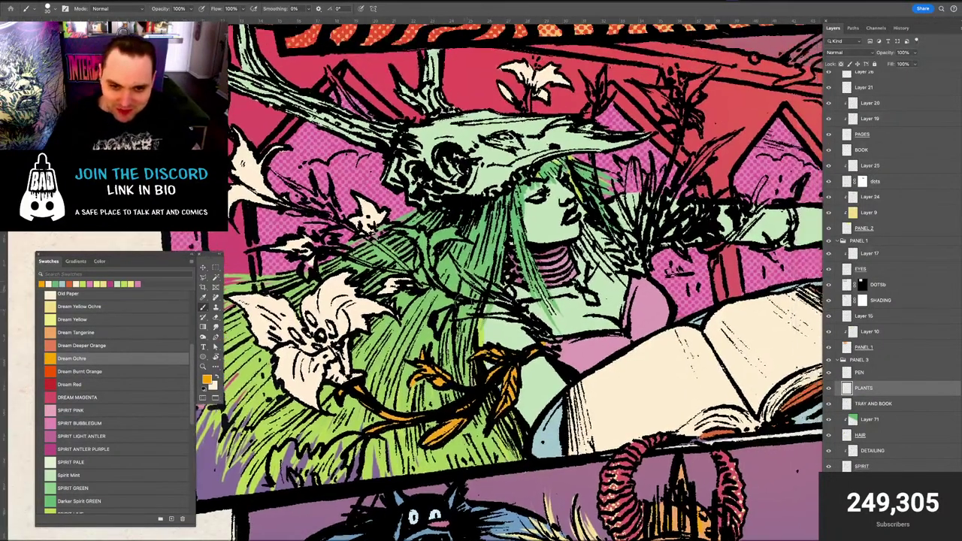
mouse_move(463, 306)
left_mouse_down()
mouse_move(439, 327)
mouse_move(511, 308)
left_mouse_up()
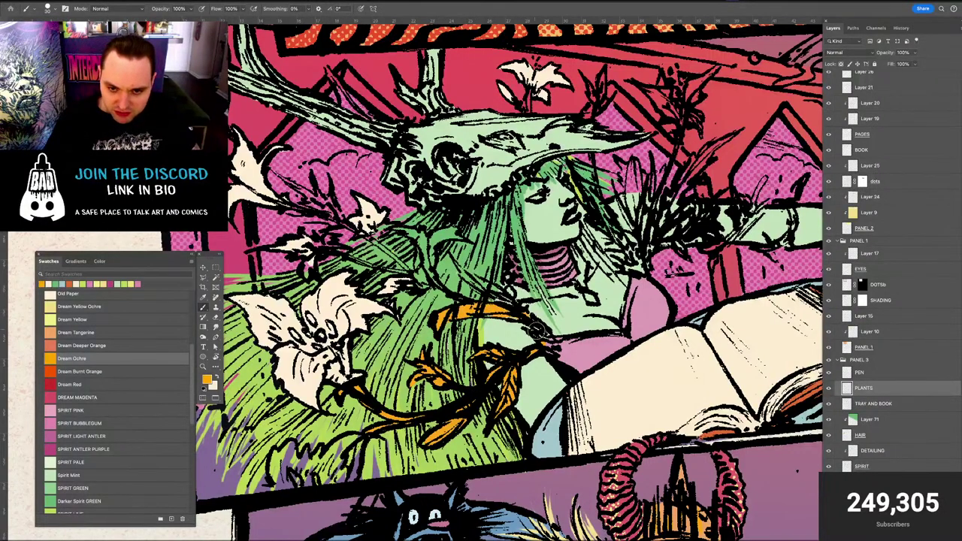
scroll(460, 390, "down", 2)
scroll(460, 391, "left", 2)
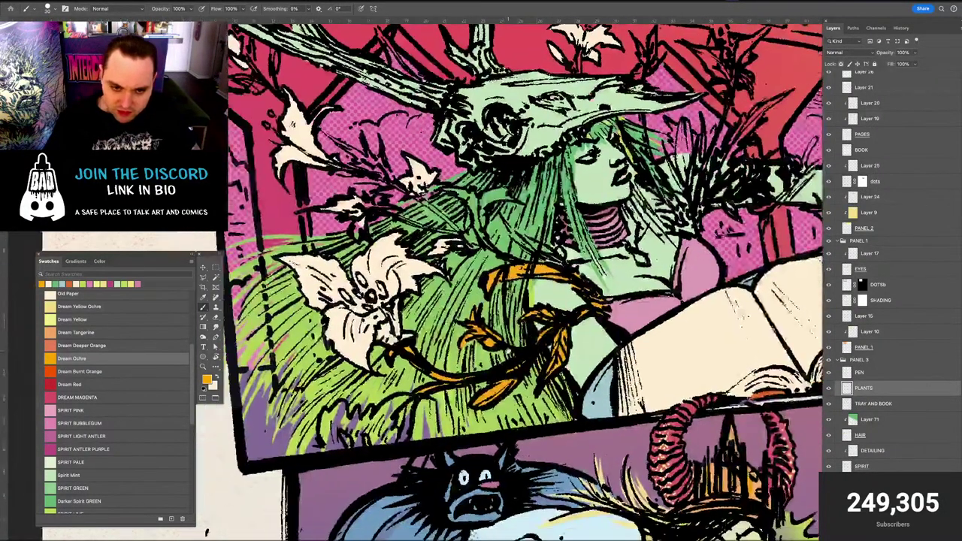
Paint the half-hidden flower at the panel's lower edge in cream, with its adjoining leaf in ochre
key("x")
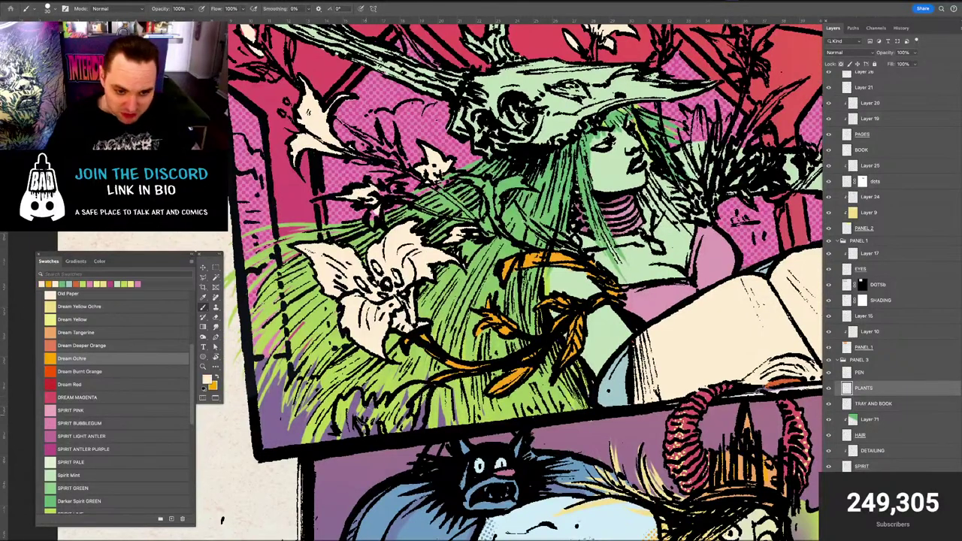
mouse_move(352, 413)
left_mouse_down()
mouse_move(341, 404)
mouse_move(349, 410)
mouse_move(355, 392)
mouse_move(349, 428)
mouse_move(360, 402)
mouse_move(372, 401)
mouse_move(381, 420)
mouse_move(383, 402)
mouse_move(417, 386)
mouse_move(434, 421)
mouse_move(370, 432)
mouse_move(385, 419)
mouse_move(416, 428)
mouse_move(419, 392)
mouse_move(413, 431)
left_mouse_up()
key("e")
key("b")
key("x")
key("x")
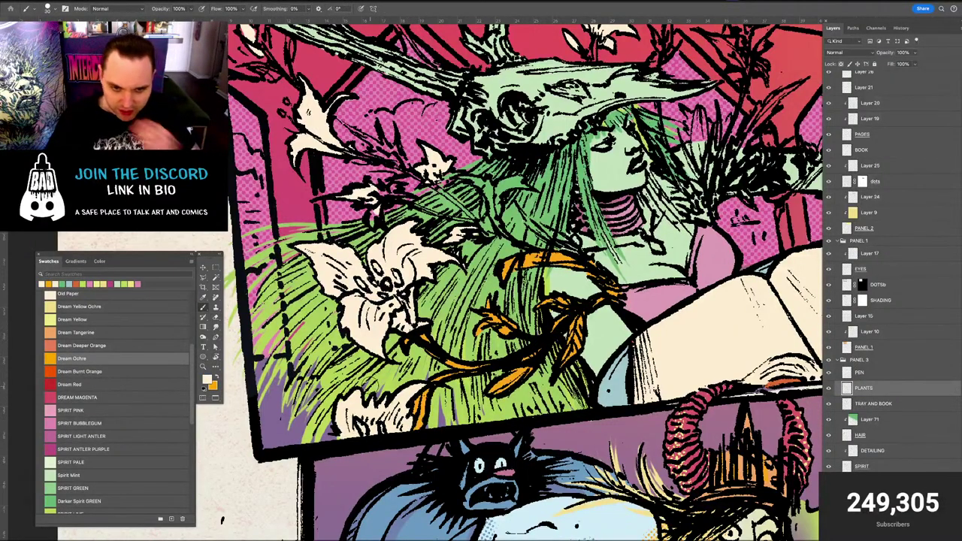
key("bracketleft")
key("bracketleft")
Paint the thin leafy sprig above the spirit's shoulder in ochre and clean up its edges with a smaller brush and the eraser
left_click_drag(402, 375, 328, 446)
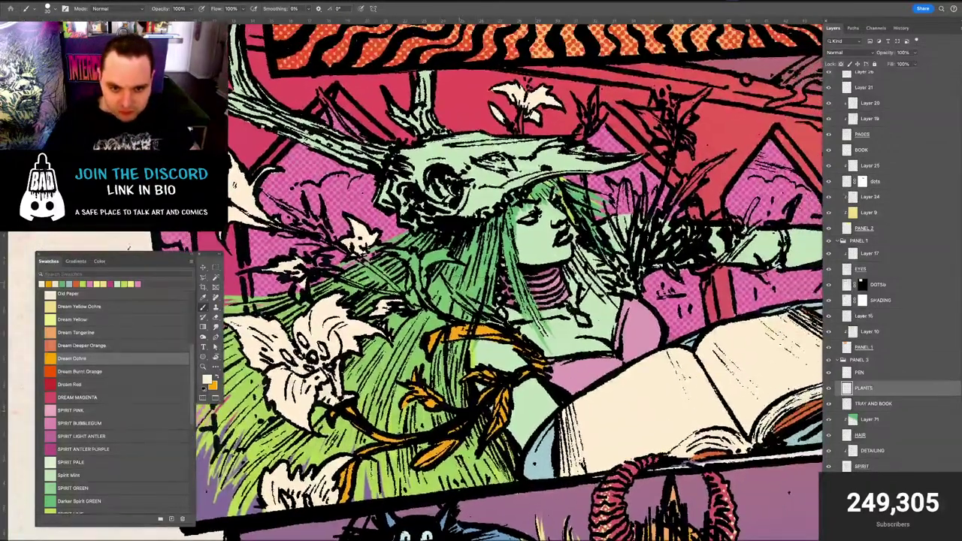
key("x")
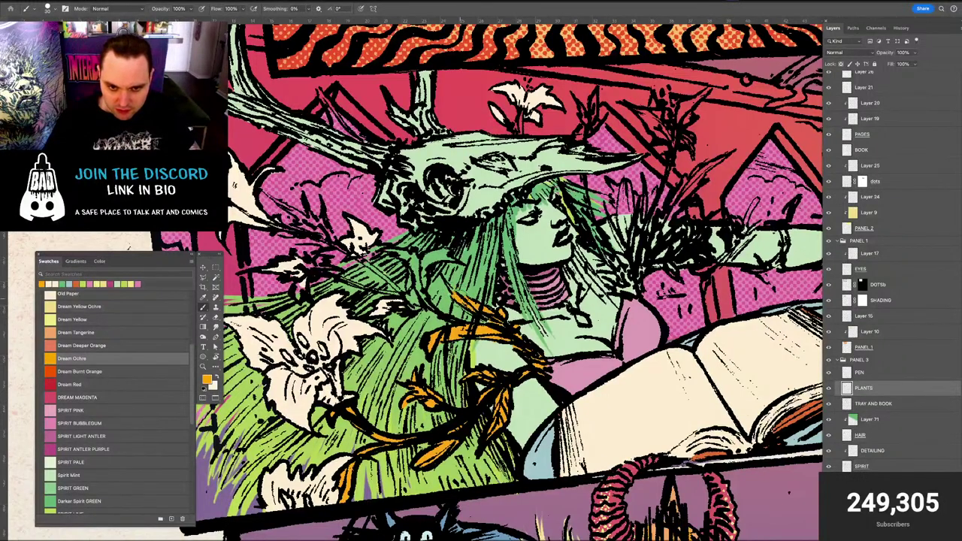
key("bracketleft")
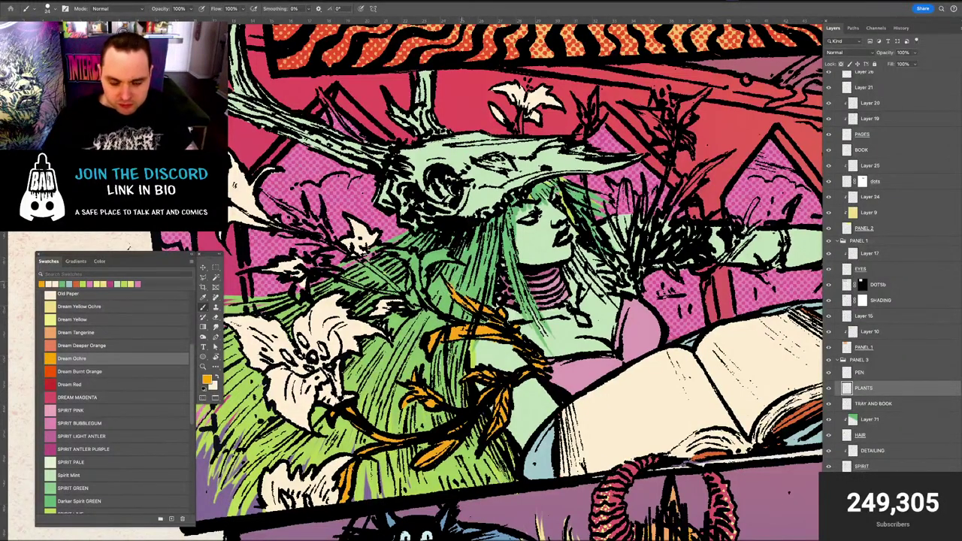
key("e")
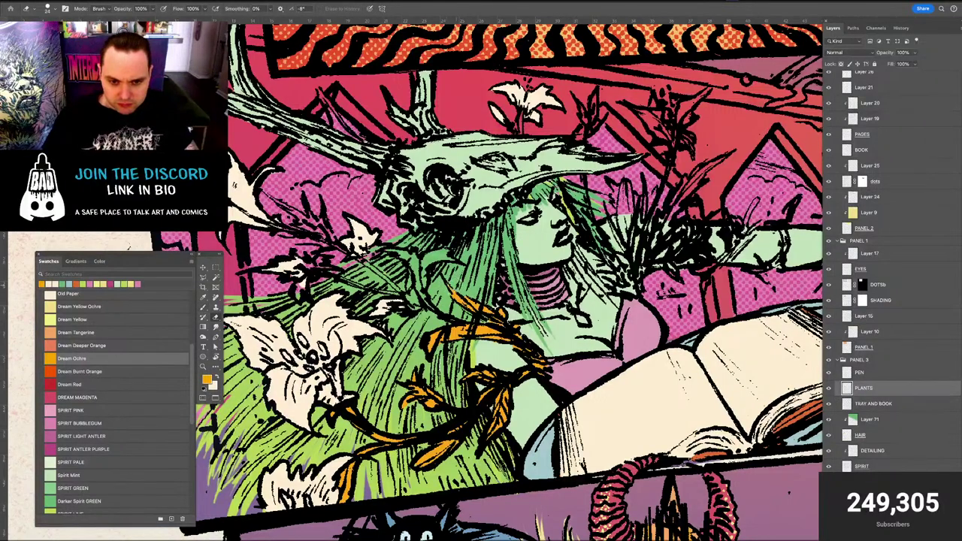
key("b")
key("e")
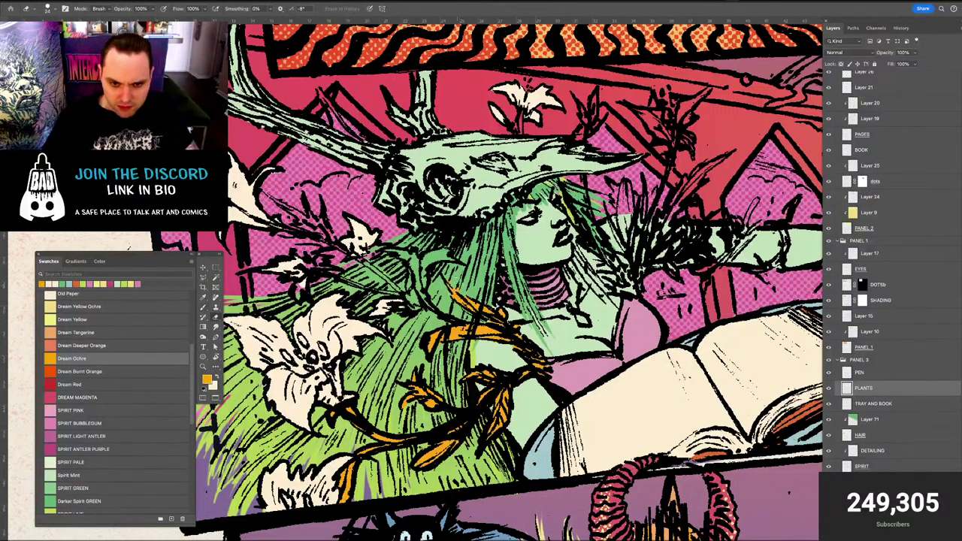
key("b")
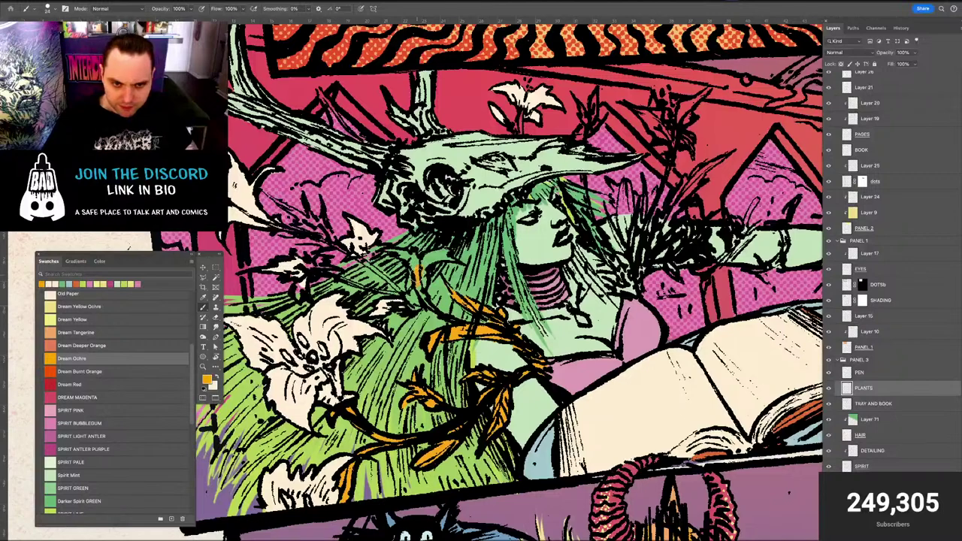
Colour the curling leaf in the spirit's hair and the broad upright leaf in front of her face in ochre
left_click_drag(419, 293, 432, 258)
left_click_drag(548, 238, 407, 321)
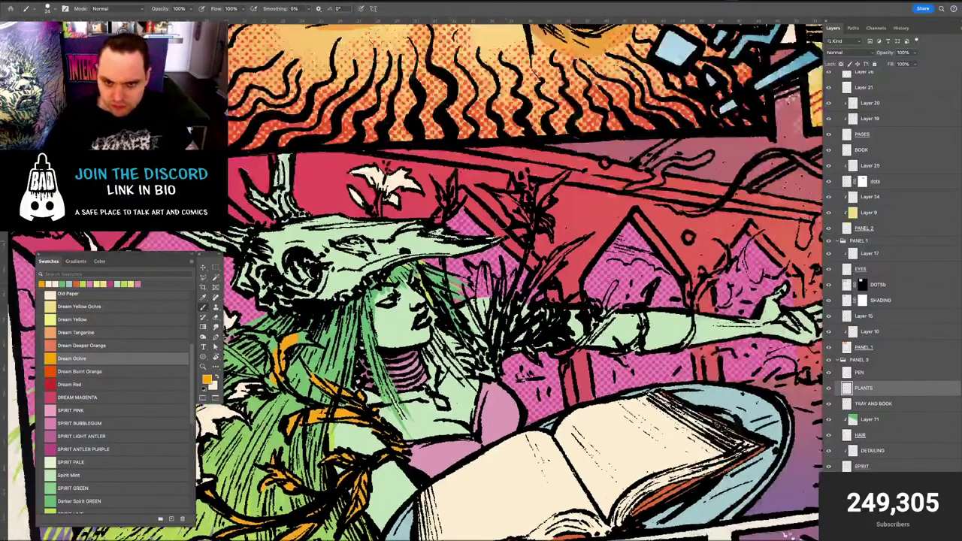
mouse_move(473, 279)
left_mouse_down()
mouse_move(484, 325)
mouse_move(475, 275)
mouse_move(498, 305)
mouse_move(504, 296)
left_mouse_up()
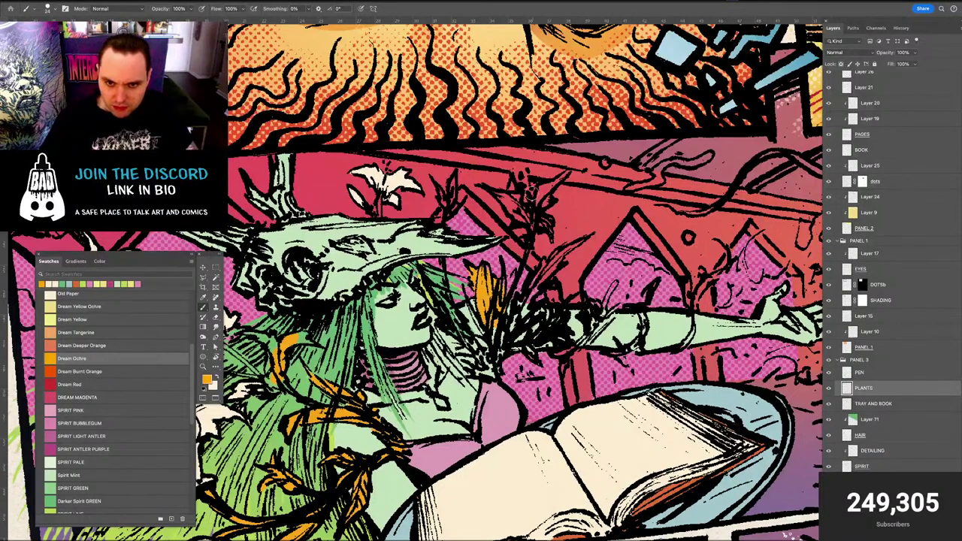
Try cream on the tall plant's flower and paint the stem of the blossom above the skull in ochre with a smaller brush
key("x")
mouse_move(517, 204)
left_mouse_down()
mouse_move(502, 197)
mouse_move(522, 222)
mouse_move(517, 188)
mouse_move(524, 206)
left_mouse_up()
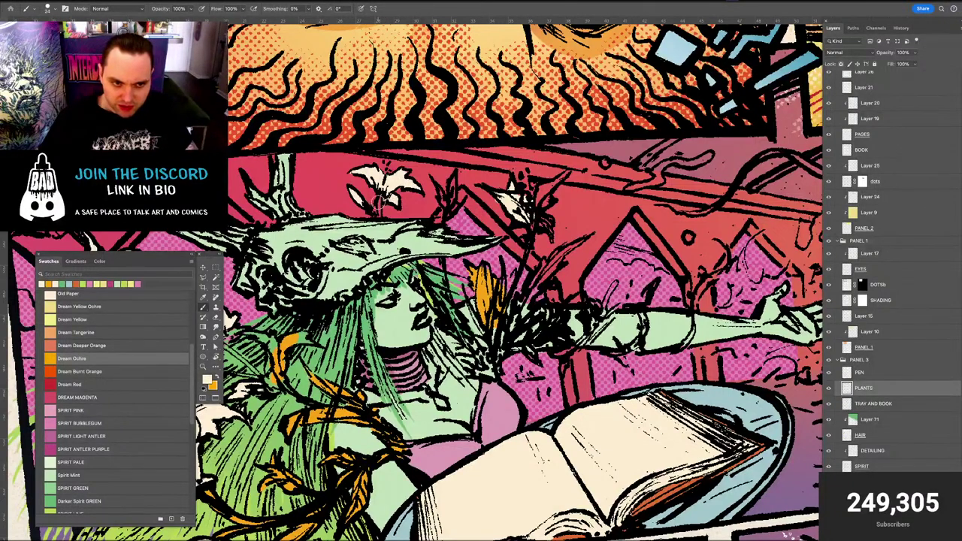
key("x")
left_click(380, 199, "ctrl+alt")
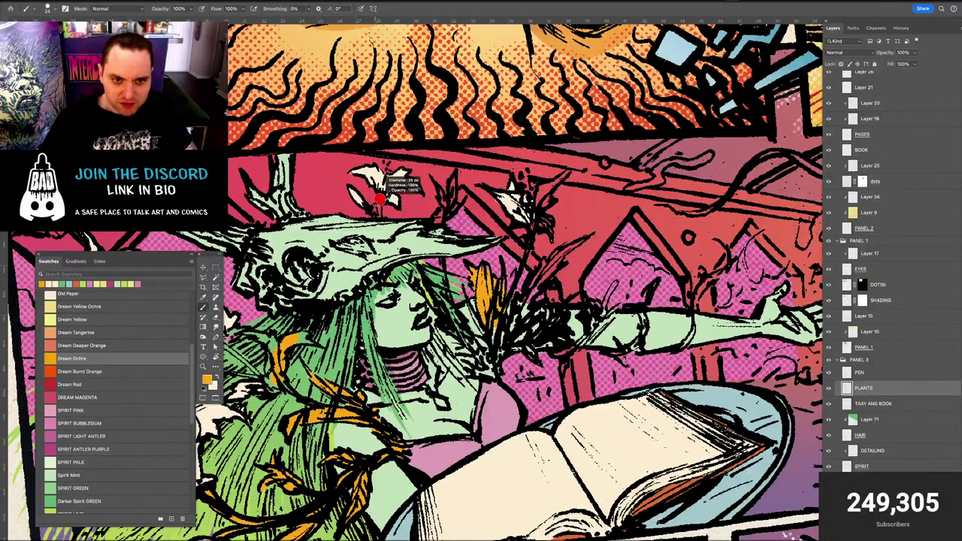
left_click_drag(379, 199, 375, 199)
left_click_drag(380, 197, 381, 217)
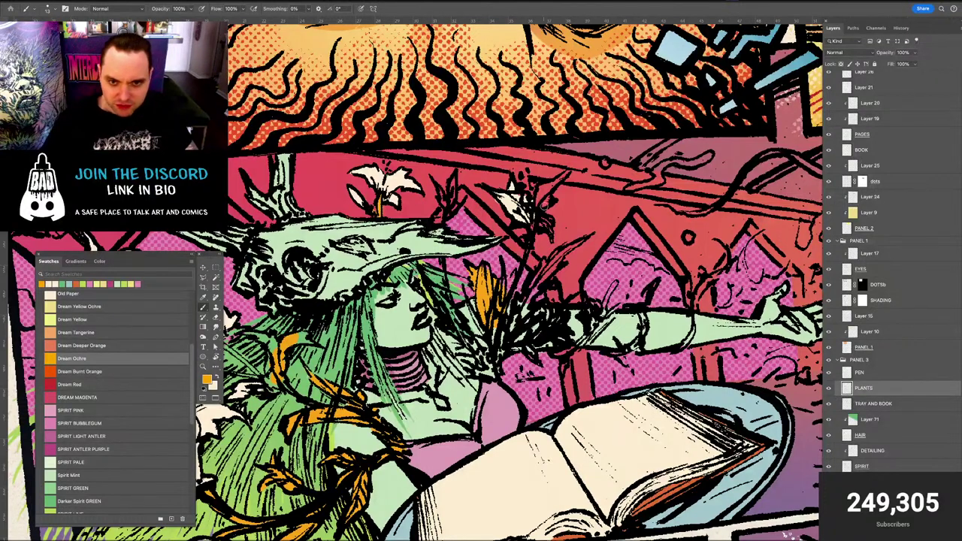
Repaint the tall plant's flower beyond the skull's snout in ochre over the cream
key("e")
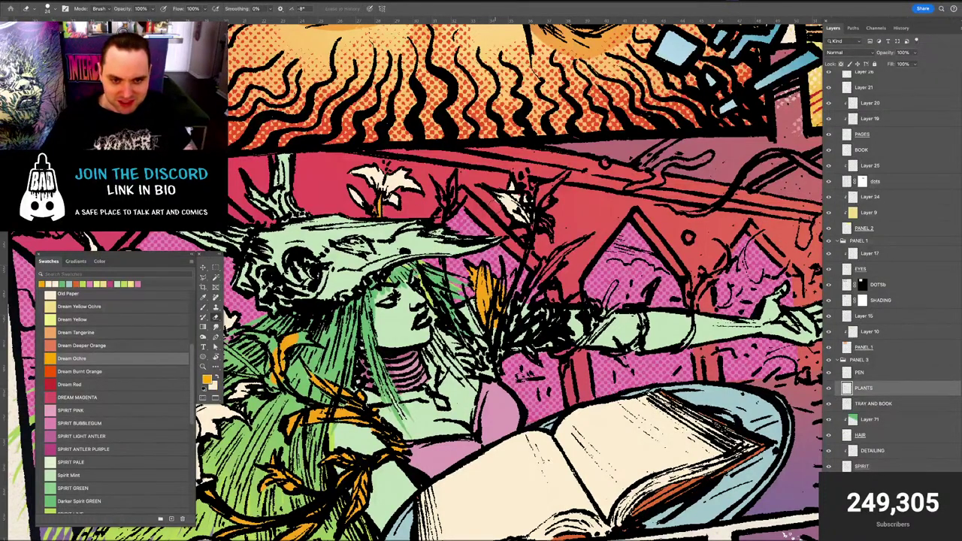
key("x")
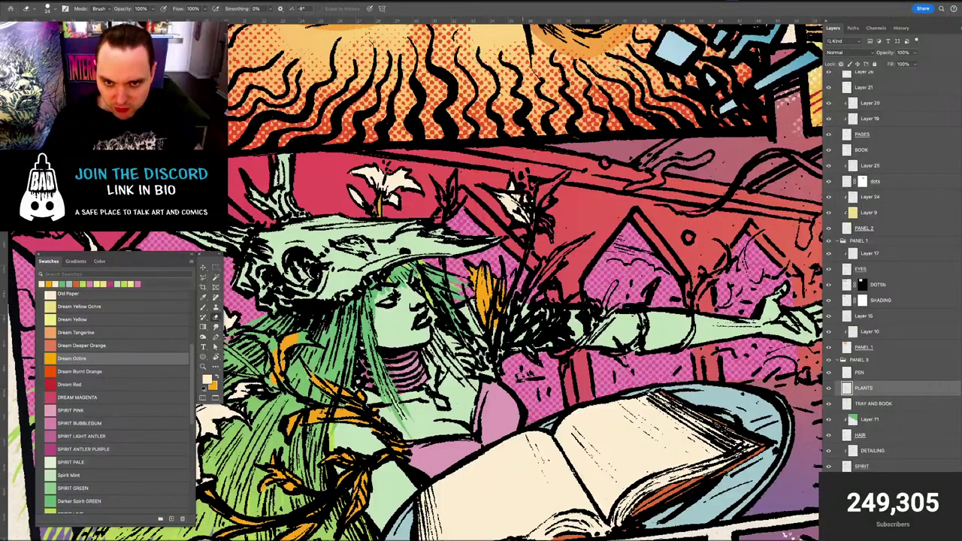
key("b")
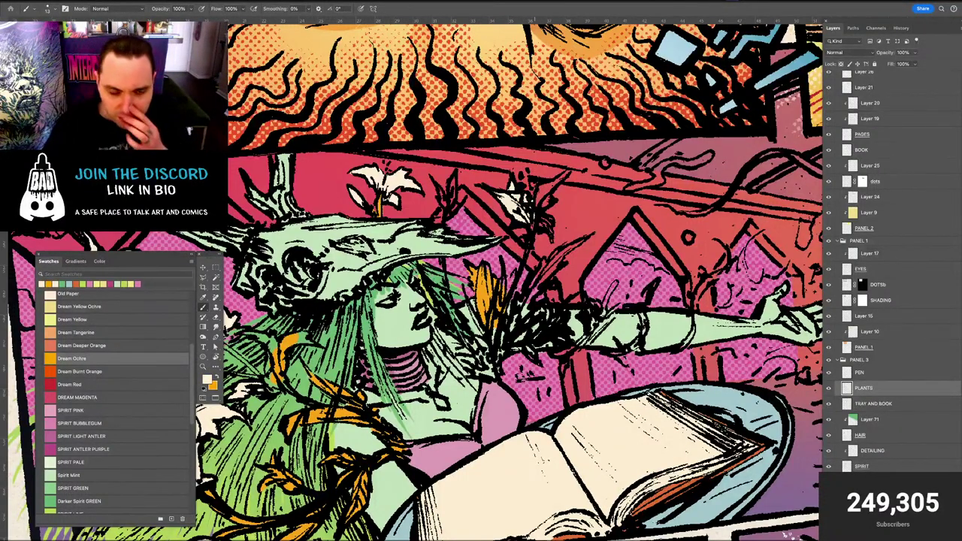
left_click_drag(478, 231, 668, 217)
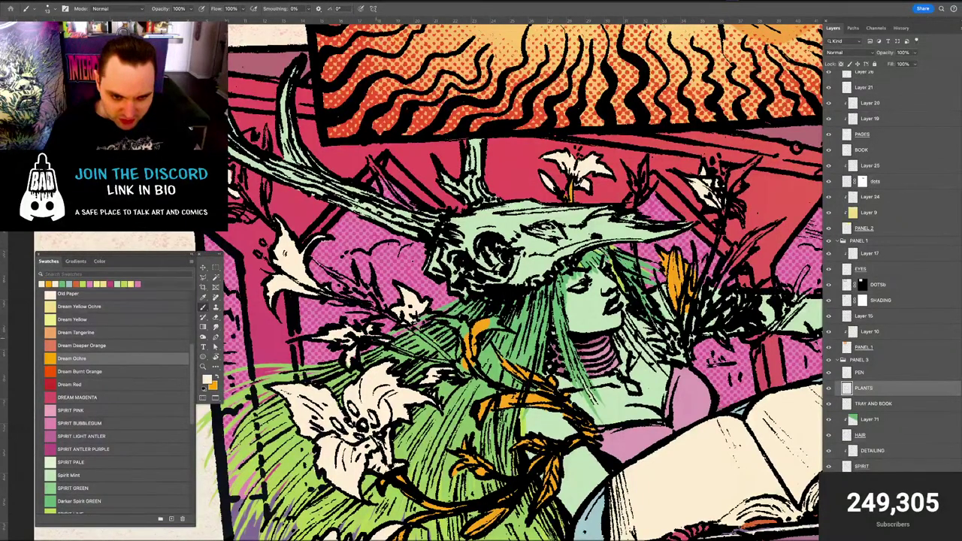
left_click_drag(714, 181, 595, 214)
key("x")
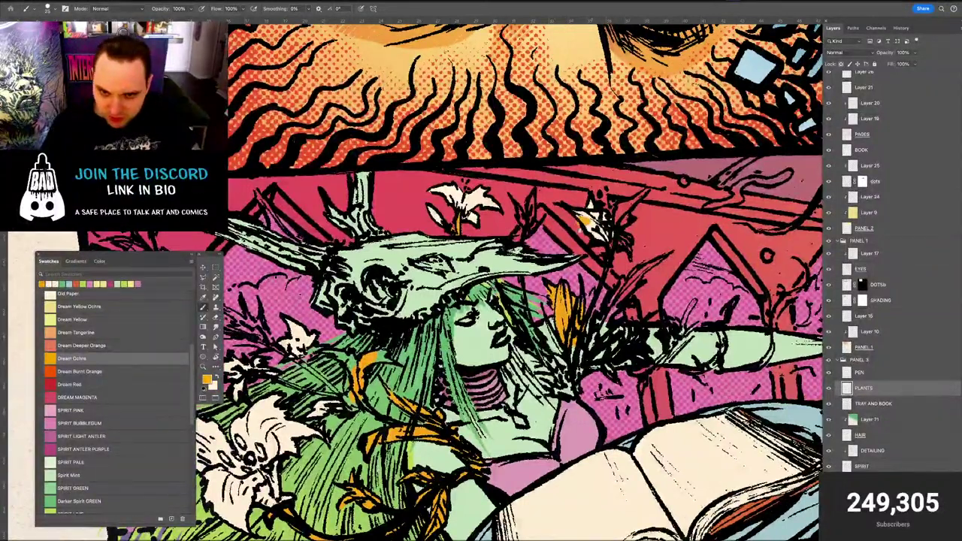
scroll(414, 279, "right", 3)
scroll(413, 279, "up", 2)
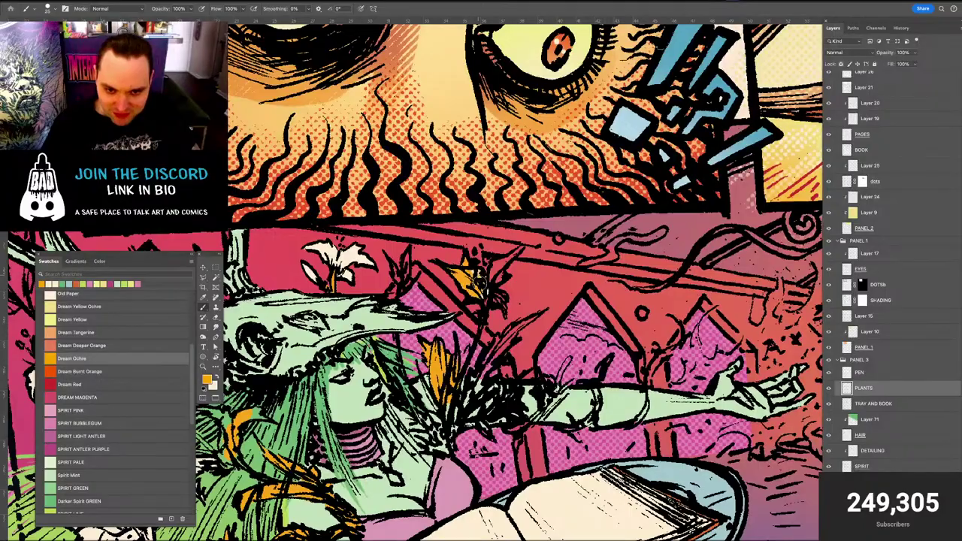
left_click_drag(354, 351, 561, 250)
Paint the drooping lower petals of the tall plant's flower beyond the skull's snout in ochre and trim their edge with the eraser
scroll(469, 276, "down", 5)
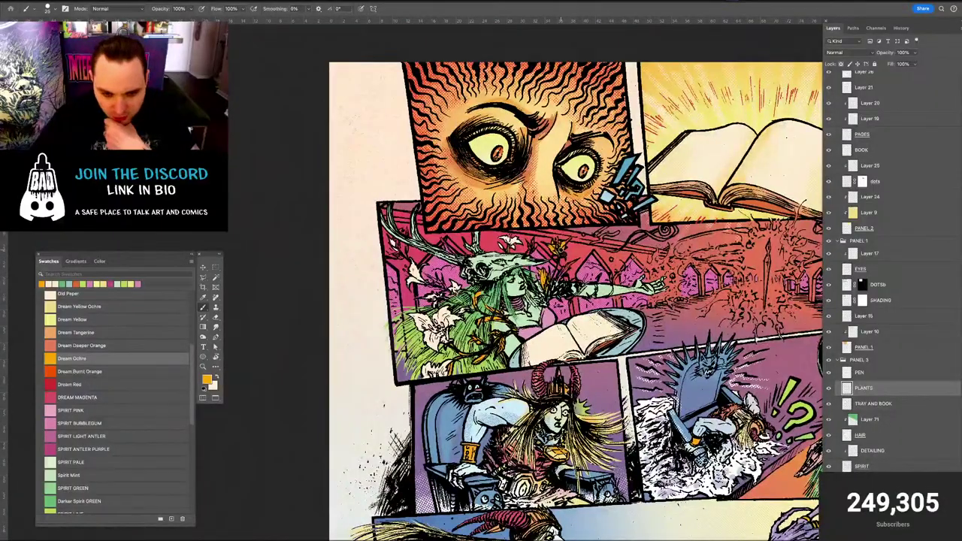
scroll(470, 333, "up", 5)
scroll(470, 333, "down", 5)
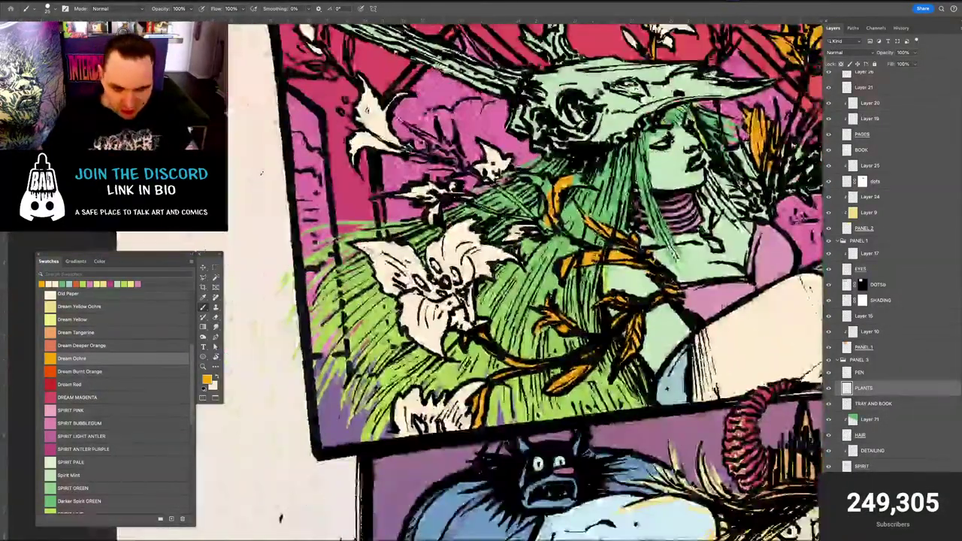
scroll(471, 333, "up", 5)
left_click_drag(606, 265, 470, 332)
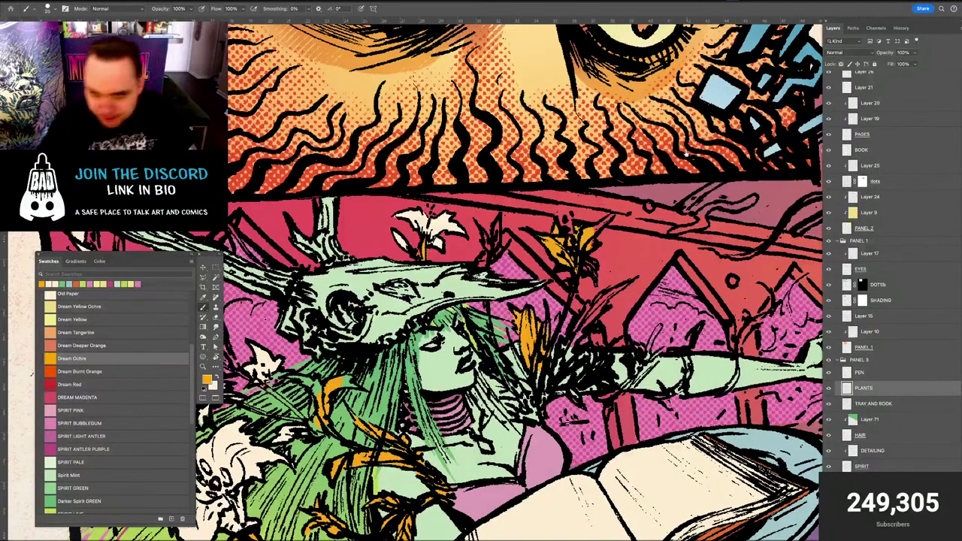
scroll(526, 278, "up", 2)
left_click_drag(553, 299, 585, 267)
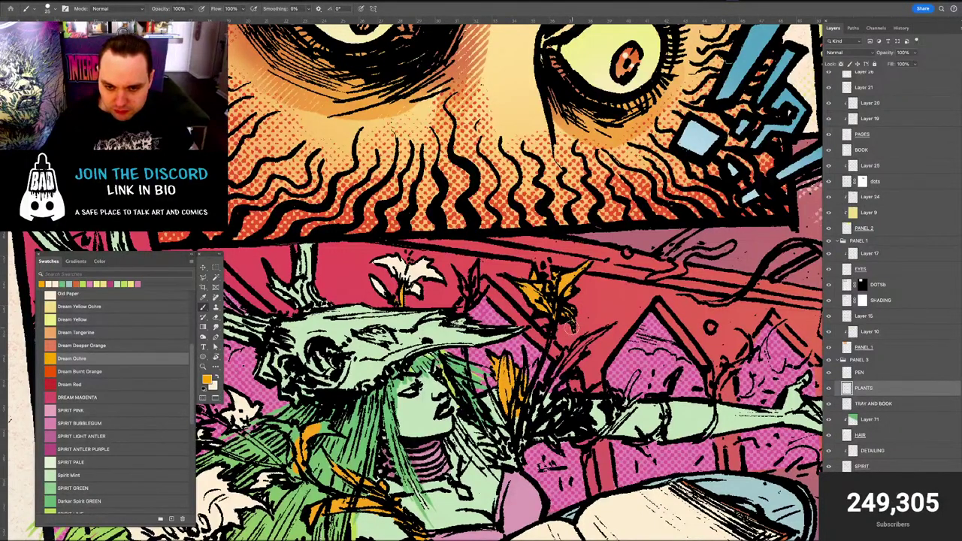
key("e")
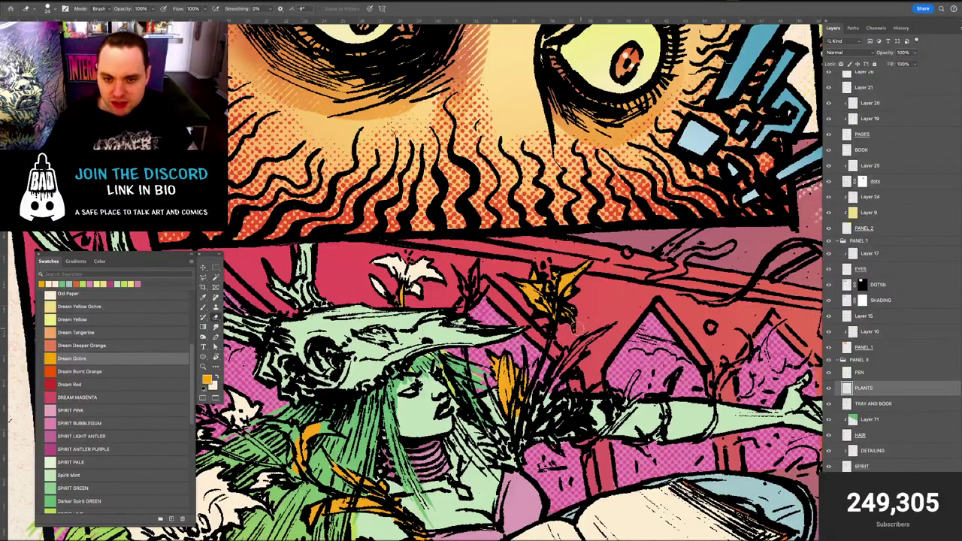
left_click_drag(578, 328, 604, 288)
key("b")
Colour the long slanting leaf in front of the spirit's face and the leaf cluster at its base in ochre
left_click_drag(559, 352, 479, 308)
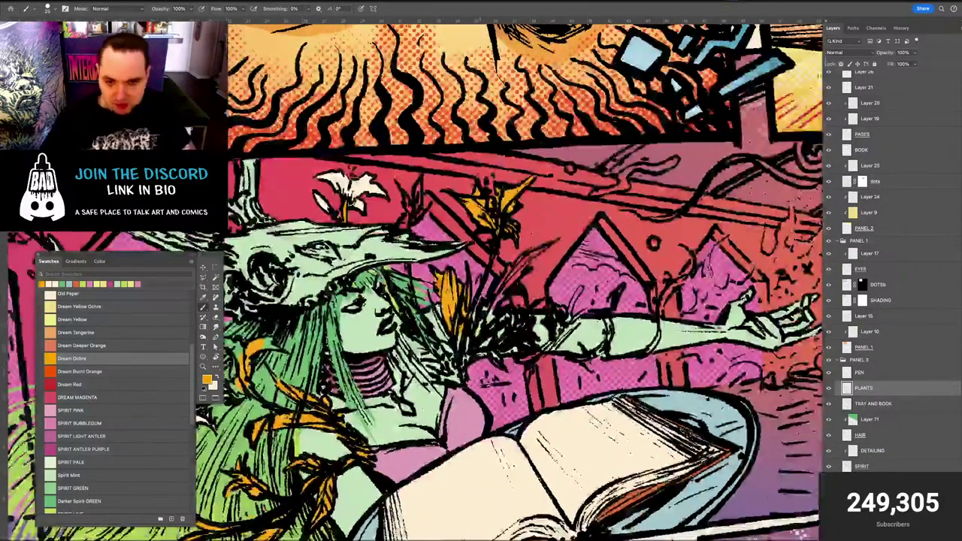
mouse_move(515, 263)
left_mouse_down()
mouse_move(499, 296)
mouse_move(519, 268)
left_mouse_up()
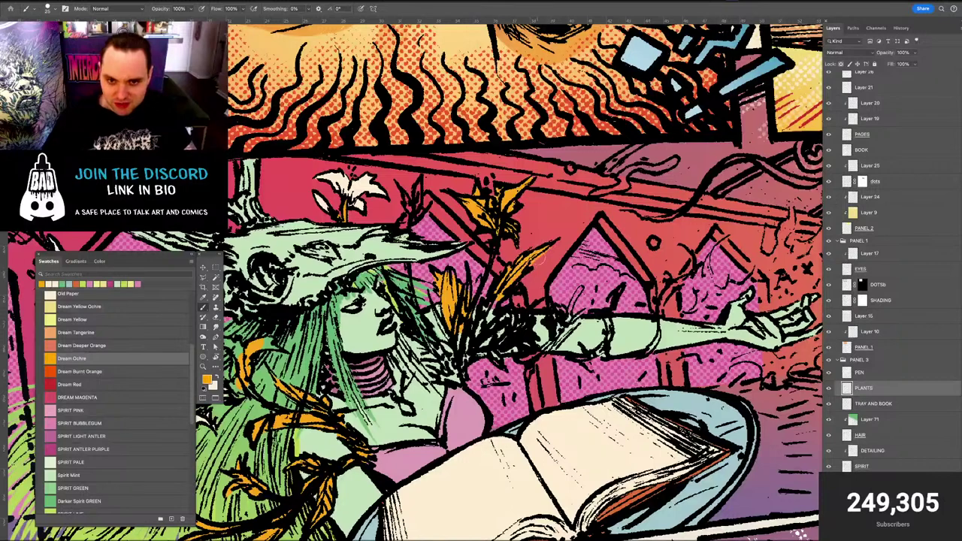
key("e")
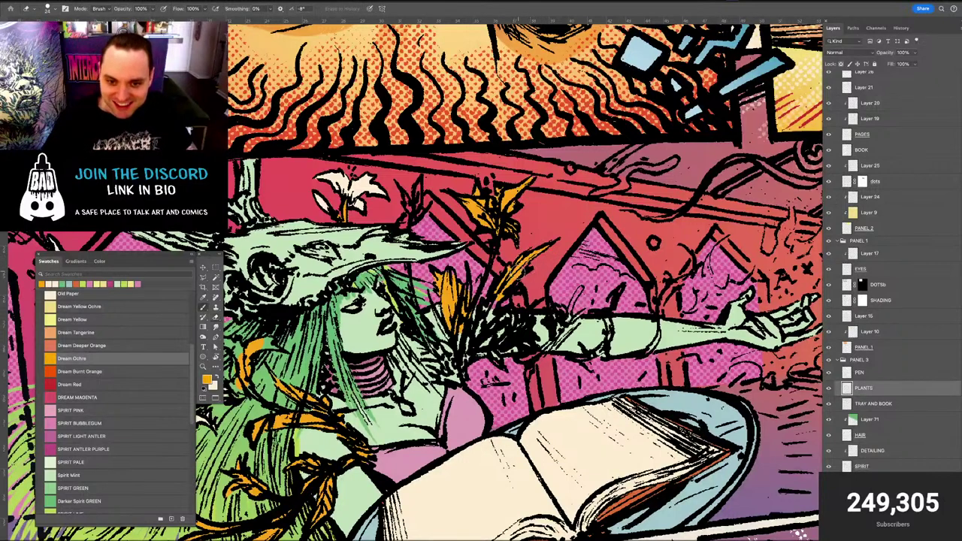
key("b")
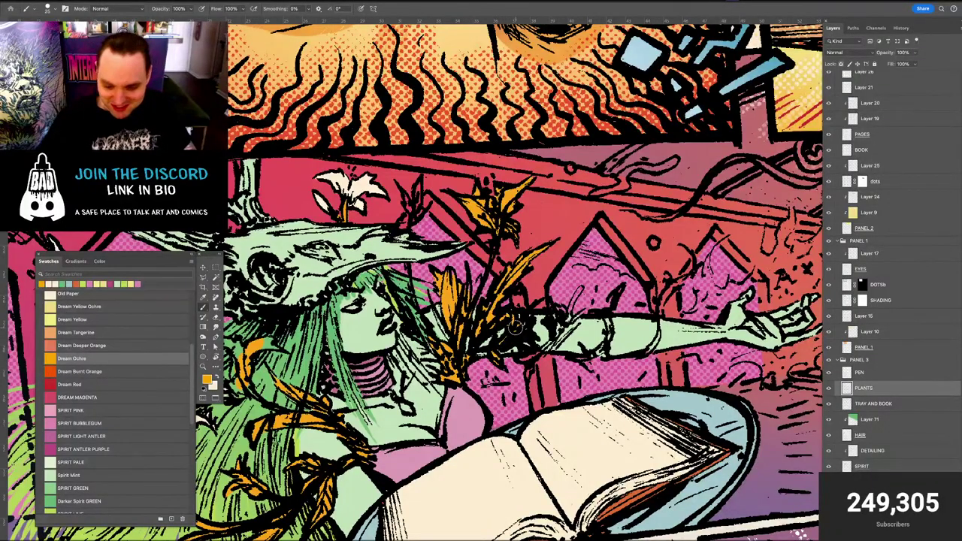
Fill in the narrow leaves beside the broad upright leaf and erase the ochre spilling past their outlines
scroll(522, 332, "up", 10)
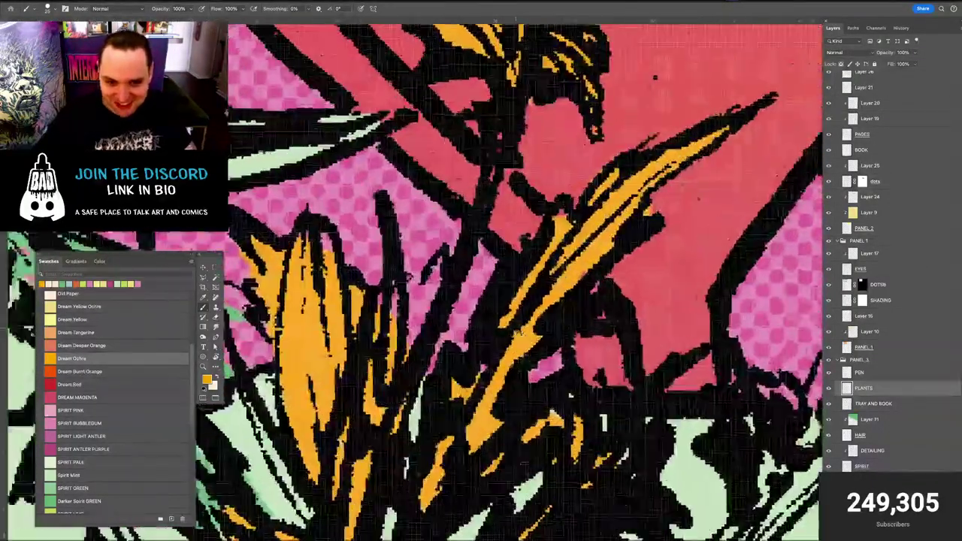
scroll(522, 332, "down", 4)
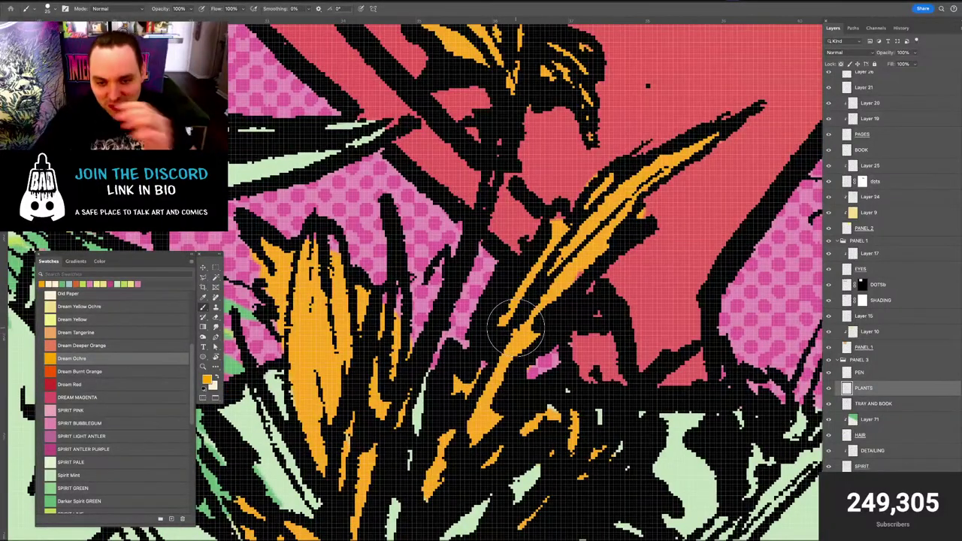
scroll(516, 329, "down", 2)
scroll(515, 329, "down", 2)
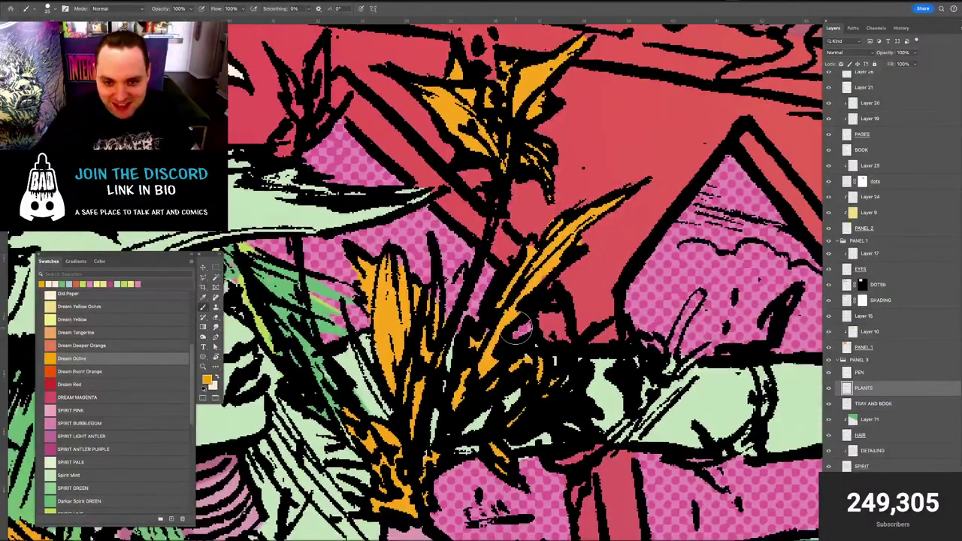
scroll(516, 328, "up", 5)
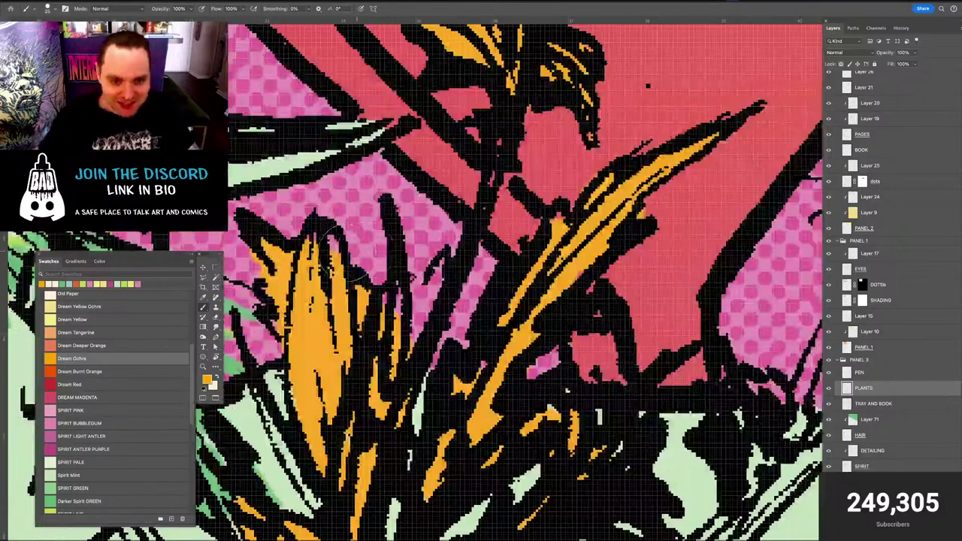
key("bracketright")
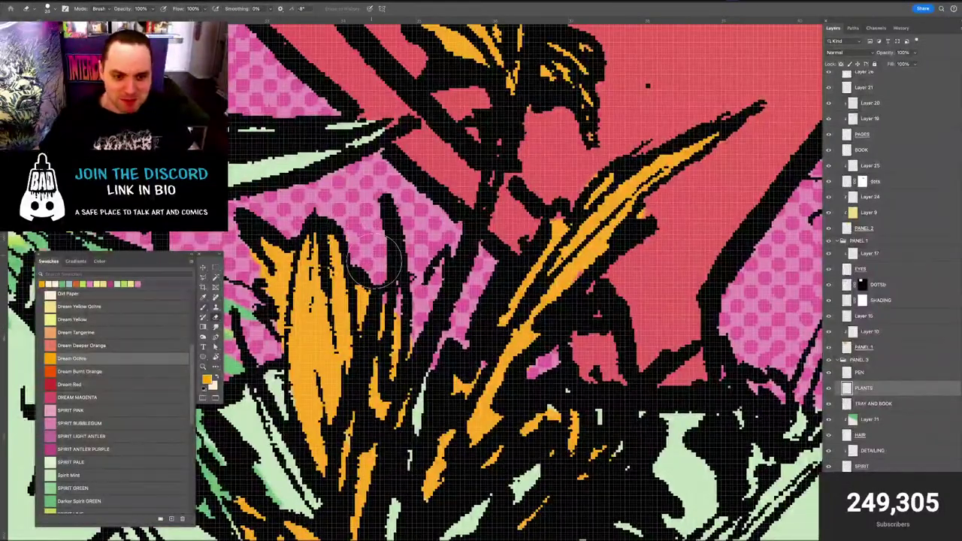
key("e")
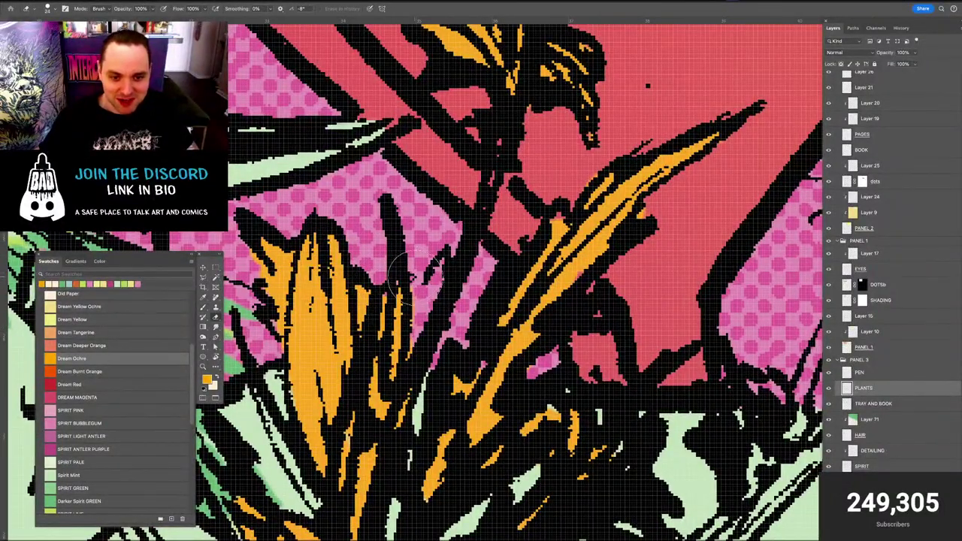
scroll(416, 267, "down", 5)
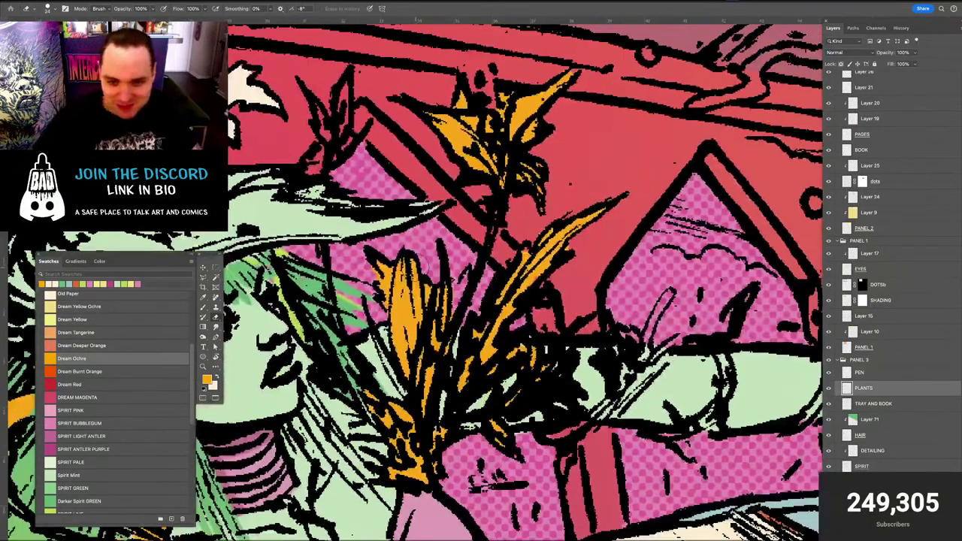
Touch up the narrow leaves and paint the small rounded leaf above the spirit's shoulder in ochre with a smaller brush
key("b")
key("e")
left_click(432, 299)
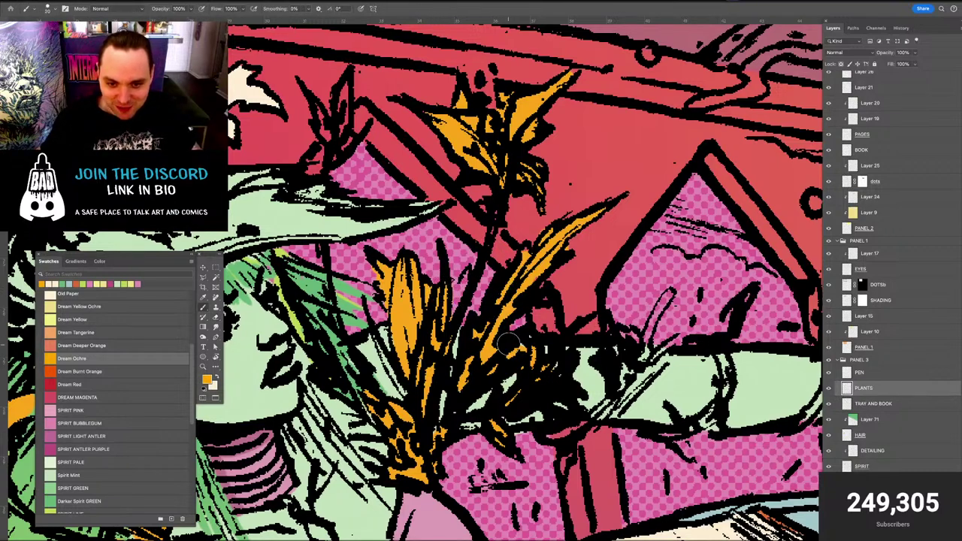
scroll(518, 364, "down", 2)
mouse_move(542, 259)
left_mouse_down()
mouse_move(550, 291)
mouse_move(539, 291)
mouse_move(551, 301)
mouse_move(562, 294)
mouse_move(523, 288)
mouse_move(532, 293)
mouse_move(525, 335)
mouse_move(502, 359)
left_mouse_up()
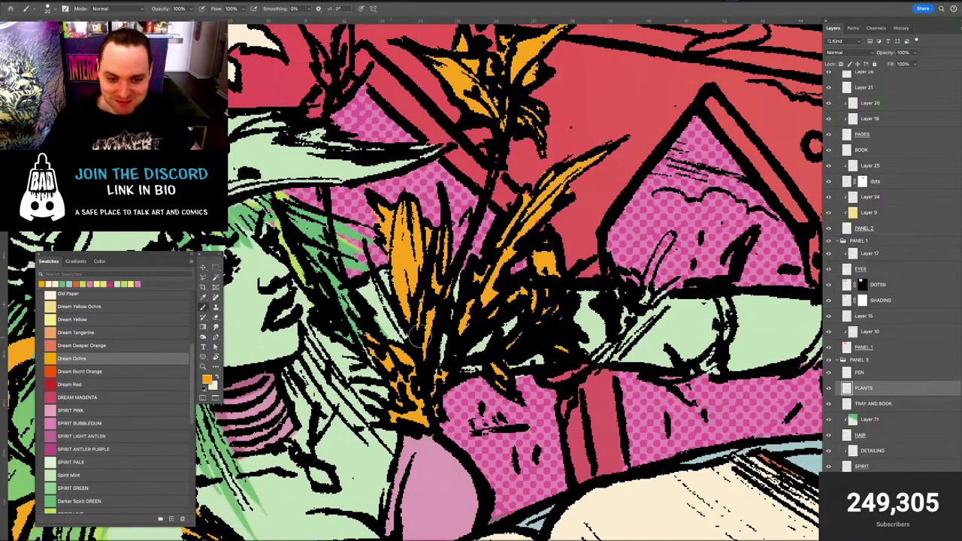
left_click_drag(444, 356, 543, 394)
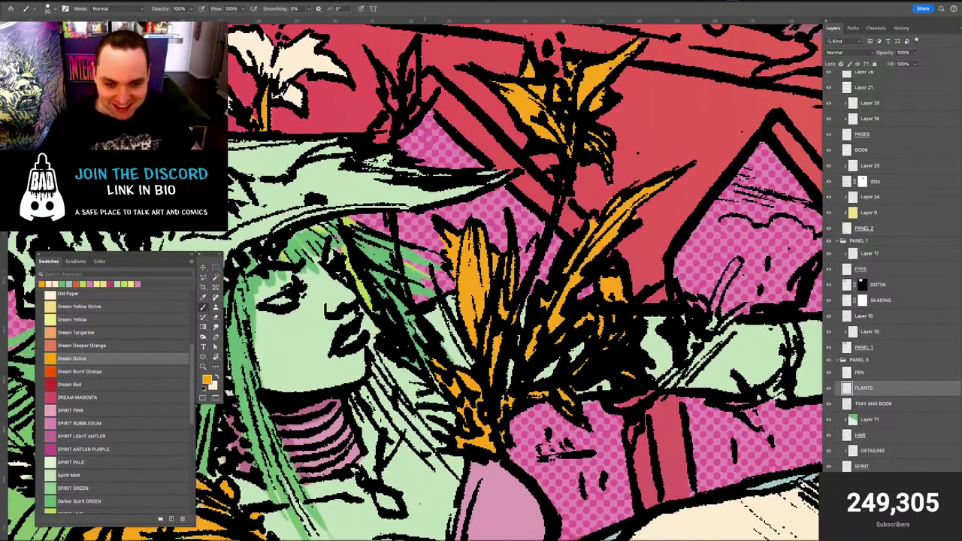
mouse_move(399, 295)
left_mouse_down()
mouse_move(391, 299)
mouse_move(409, 327)
left_mouse_up()
key("super+z")
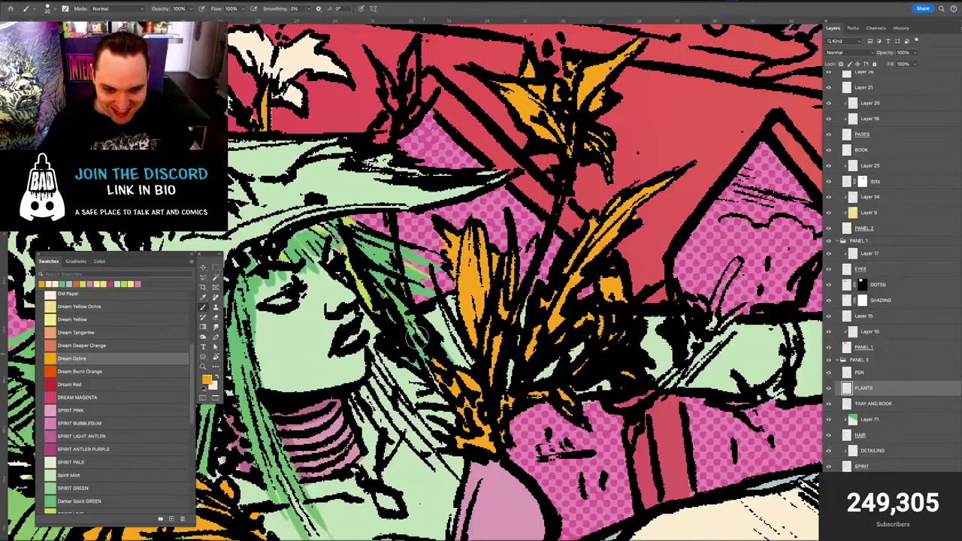
Paint the tendril curling under the spirit's upper arm and the little leaf above that arm in ochre
scroll(471, 326, "right", 5)
scroll(471, 326, "down", 2)
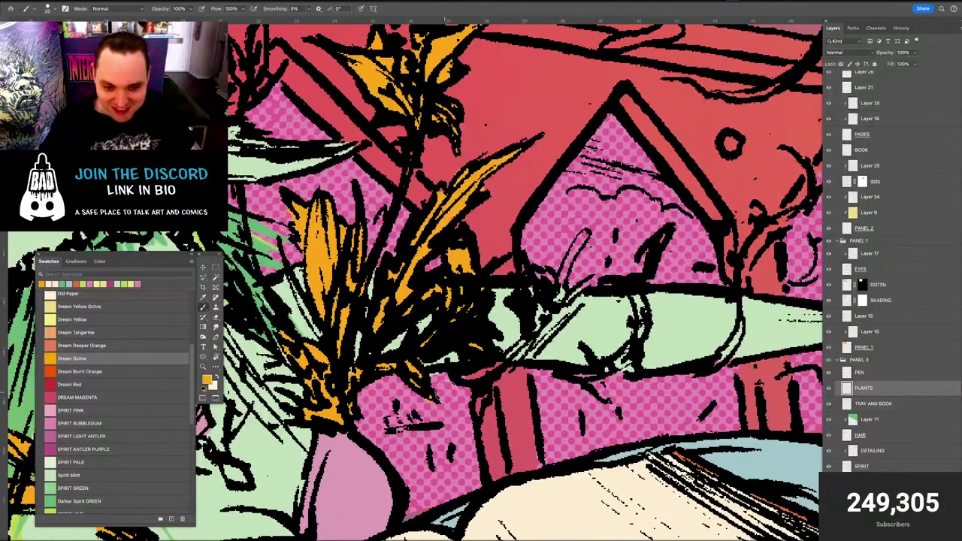
key("e")
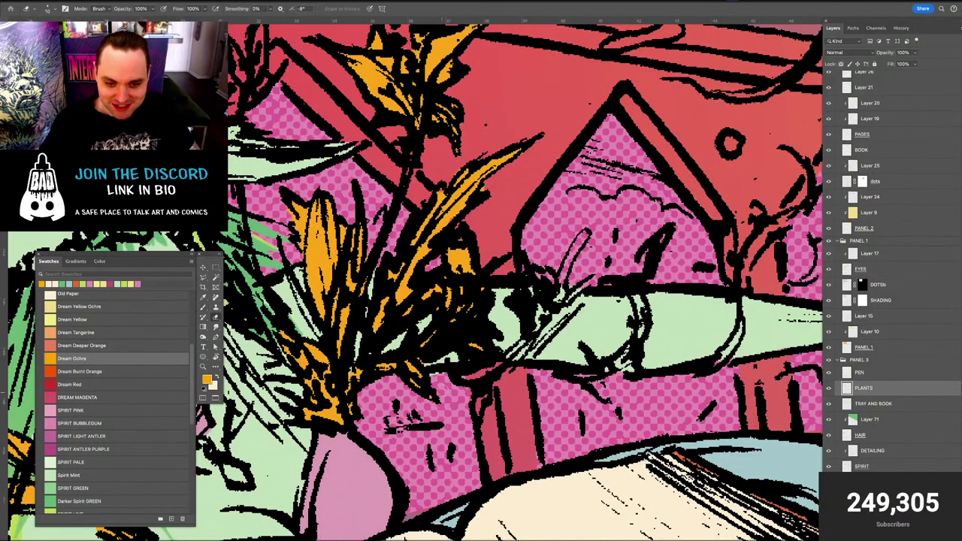
key("b")
mouse_move(501, 363)
left_mouse_down()
mouse_move(473, 376)
mouse_move(529, 343)
left_mouse_up()
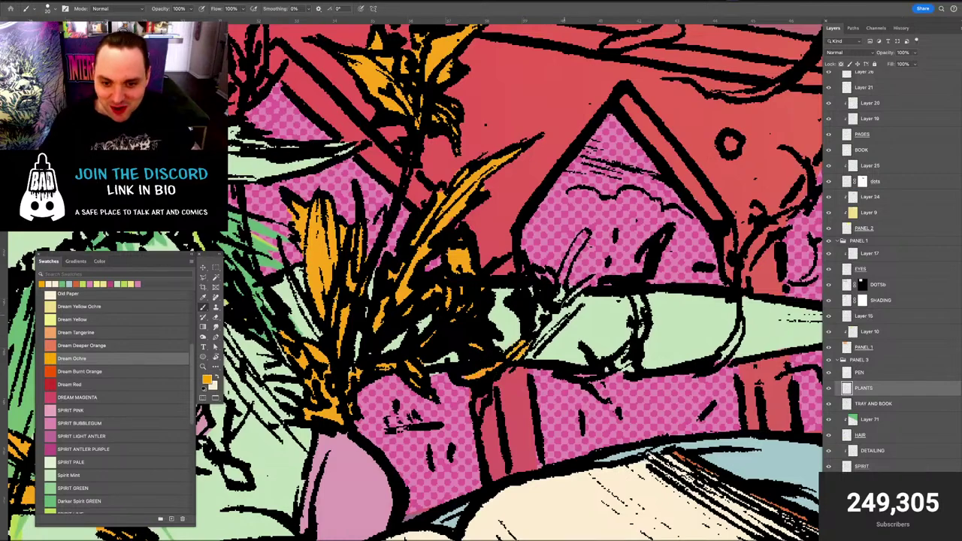
left_click_drag(562, 284, 547, 278)
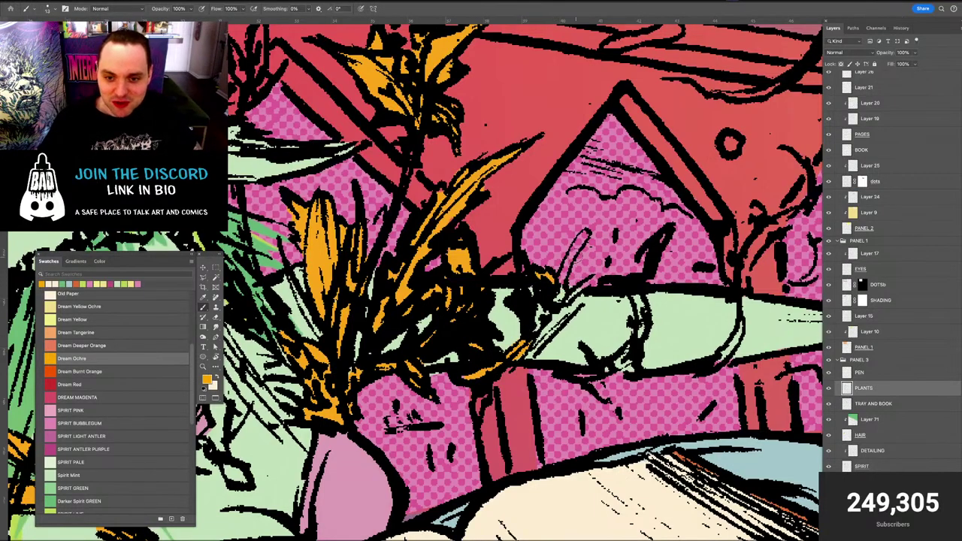
Fill the narrow rounded blade rising from the arm in front of the pink window with ochre, right up to its tip
scroll(570, 242, "up", 8)
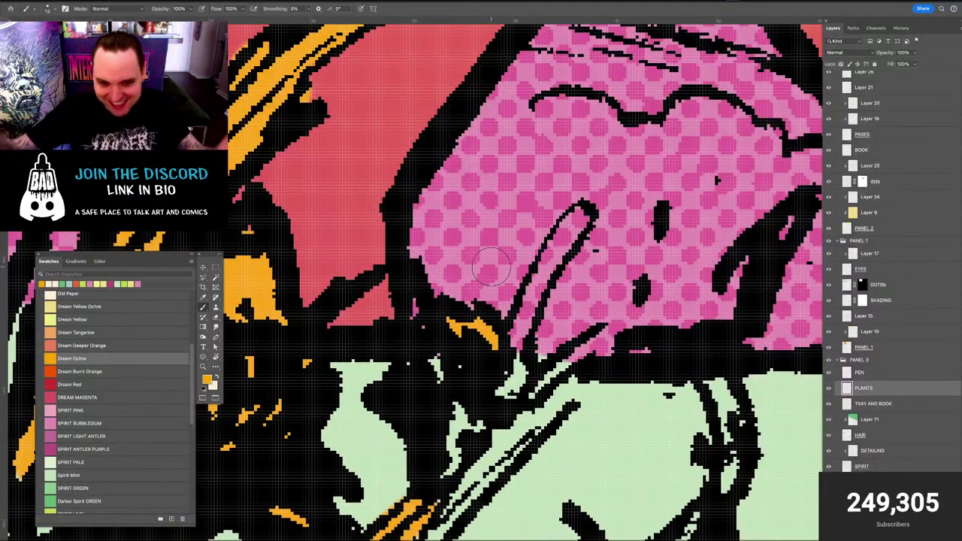
scroll(492, 267, "down", 4)
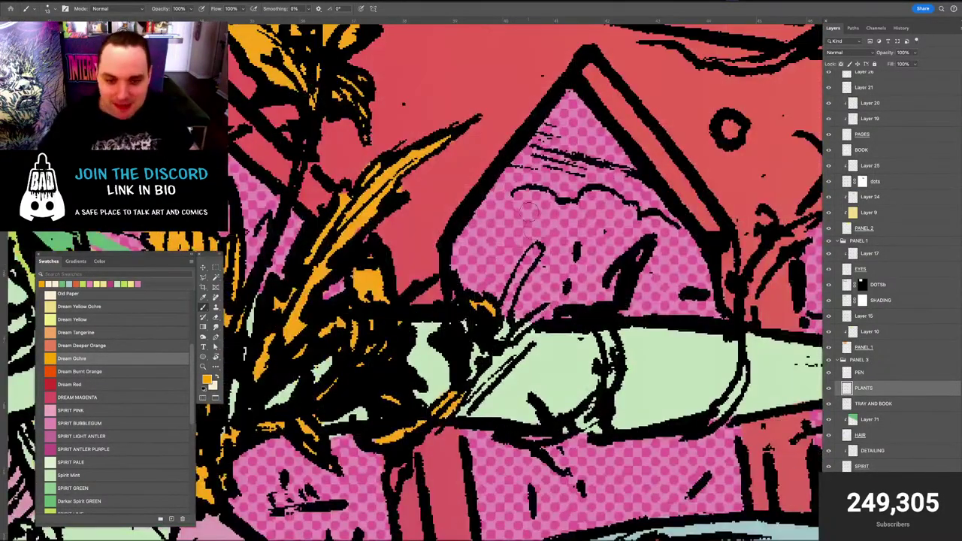
left_click_drag(535, 254, 514, 288)
left_click_drag(535, 250, 499, 335)
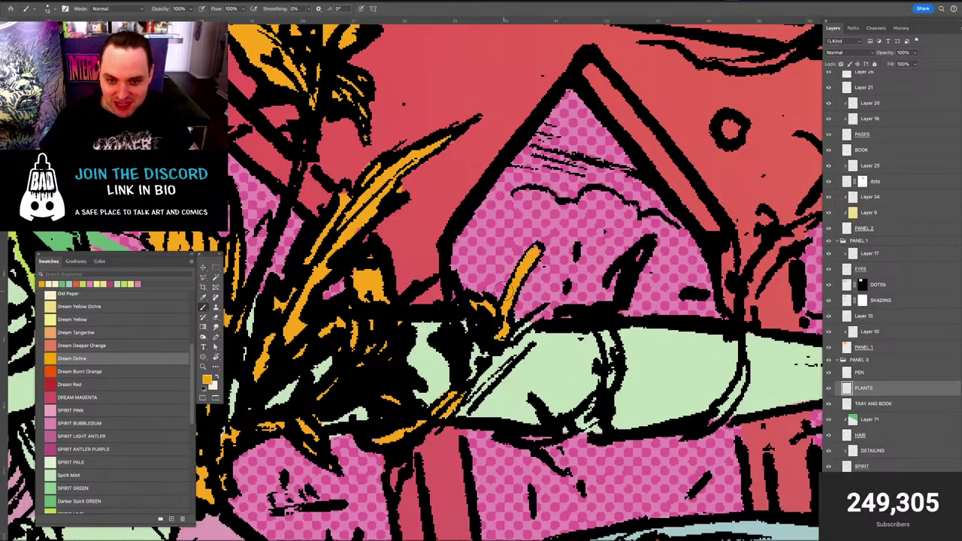
scroll(502, 290, "up", 5)
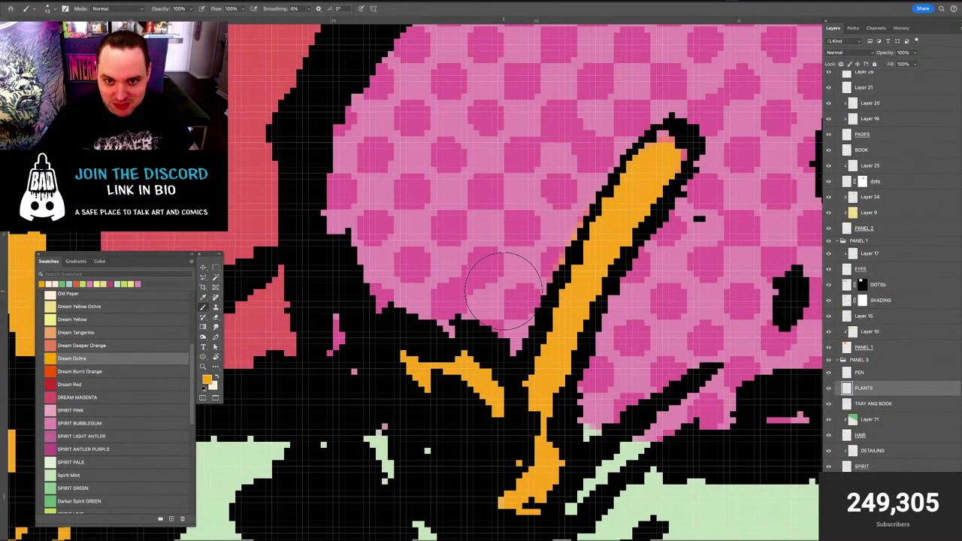
scroll(502, 290, "down", 5)
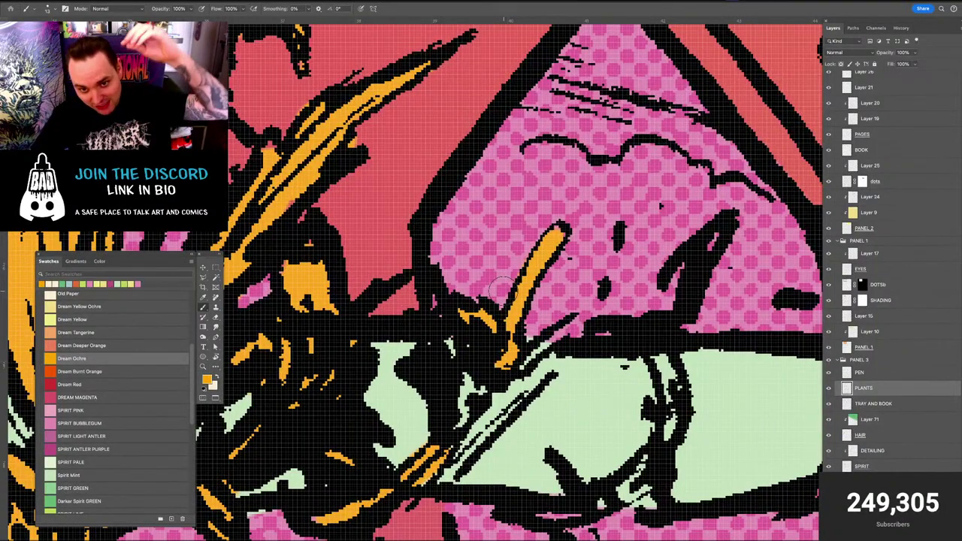
scroll(502, 289, "up", 1)
scroll(505, 293, "up", 1)
key("e")
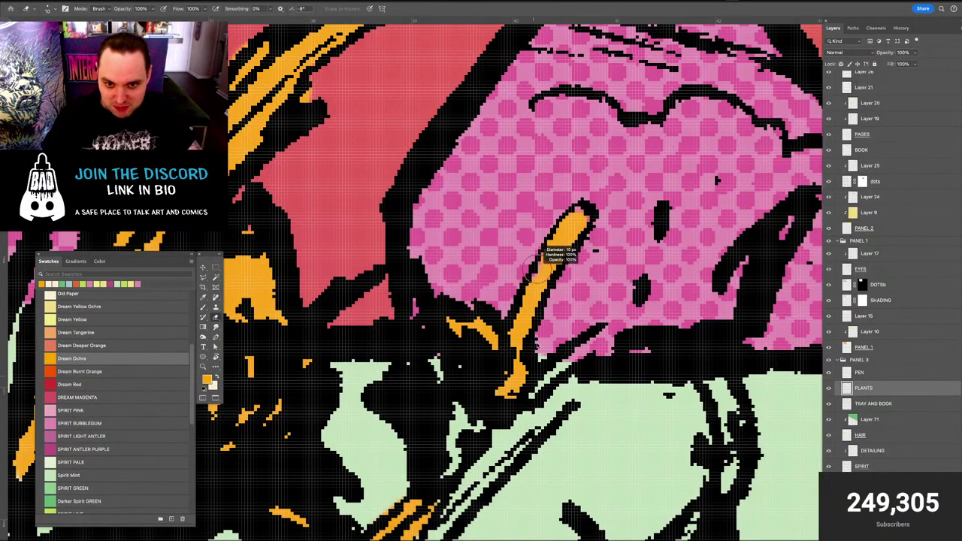
key("b")
left_click_drag(539, 278, 578, 218)
Paint the thin blade crossing the spirit's upper arm and the vine looped around the arm in ochre with a smaller brush
scroll(582, 218, "down", 5)
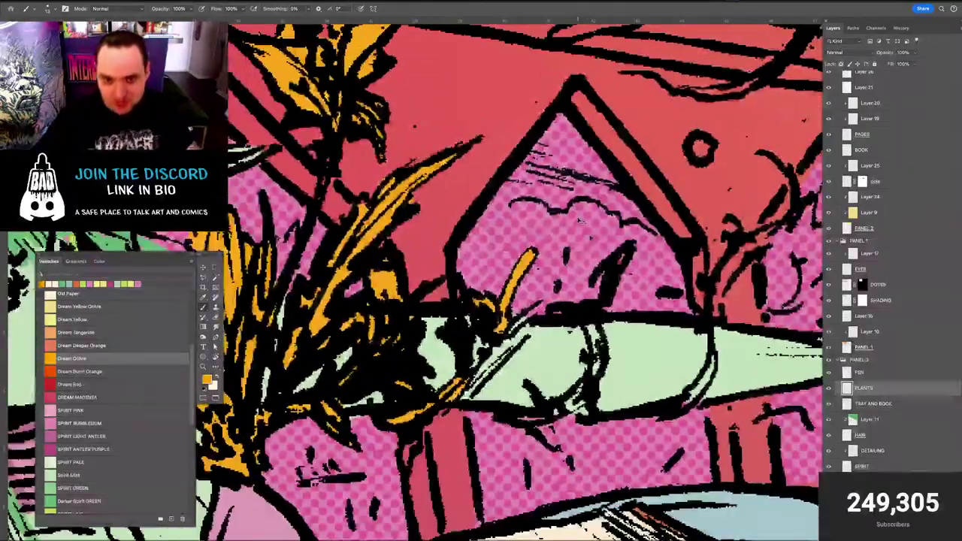
key("super+minus")
key("super+minus")
key("super+minus")
key("super+minus")
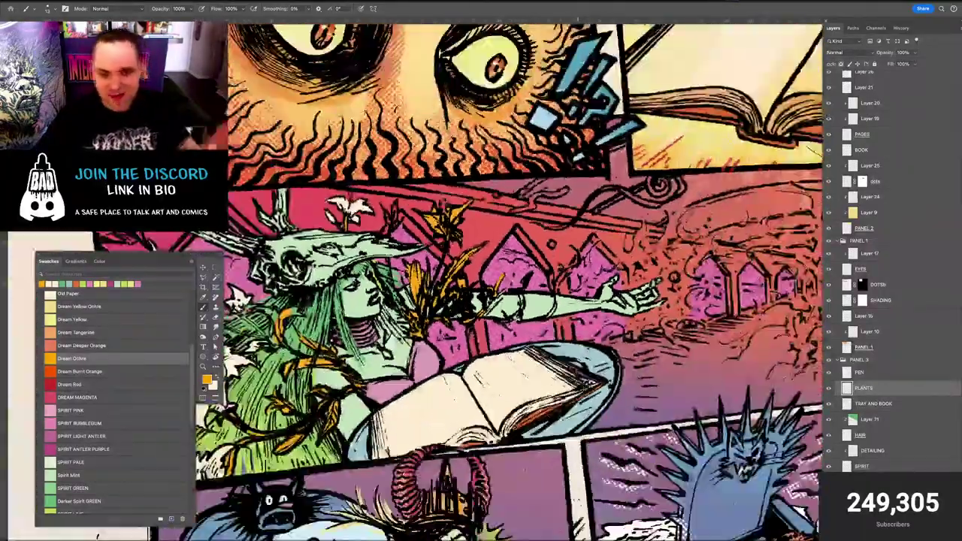
key("super+plus")
key("super+plus")
key("super+plus")
key("super+plus")
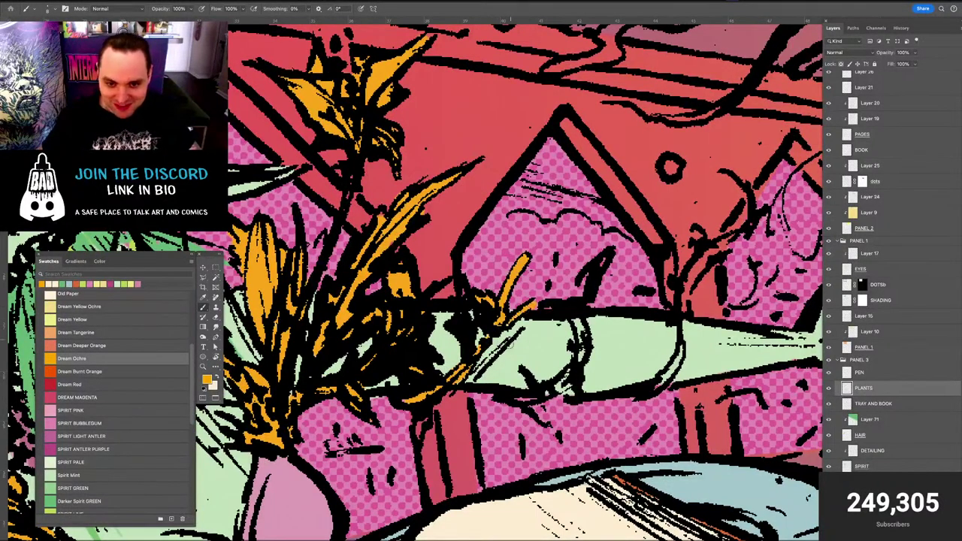
left_click_drag(467, 381, 506, 337)
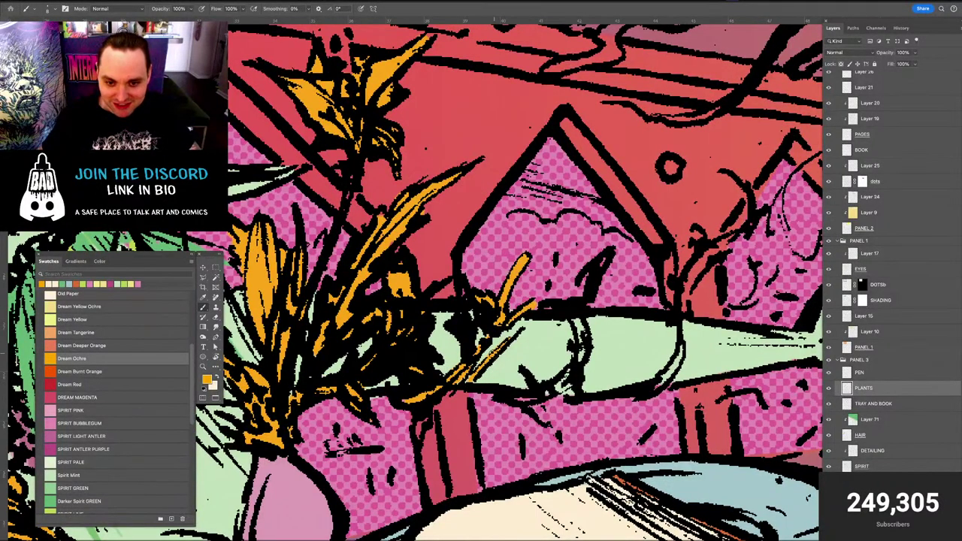
left_click_drag(573, 322, 581, 361)
mouse_move(550, 389)
left_mouse_down()
mouse_move(527, 402)
mouse_move(515, 397)
mouse_move(566, 381)
left_mouse_up()
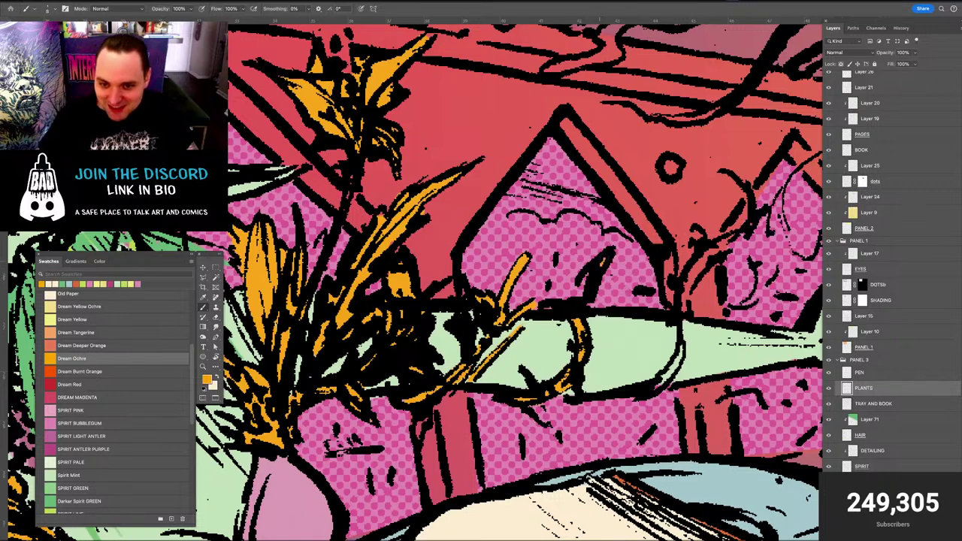
Paint the vine looped around the spirit's forearm and its stem rising between the two pink windows in ochre
left_click_drag(627, 331, 548, 316)
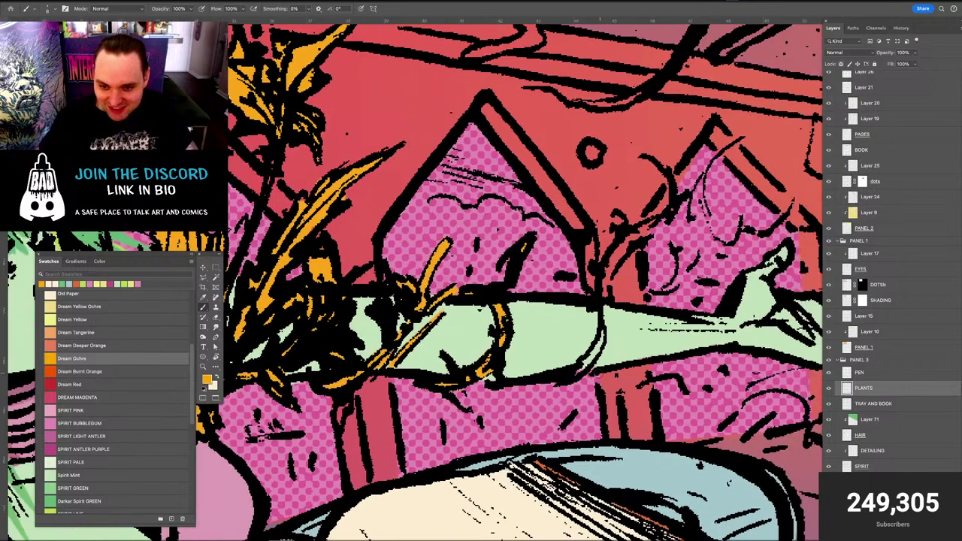
left_click_drag(598, 350, 585, 364)
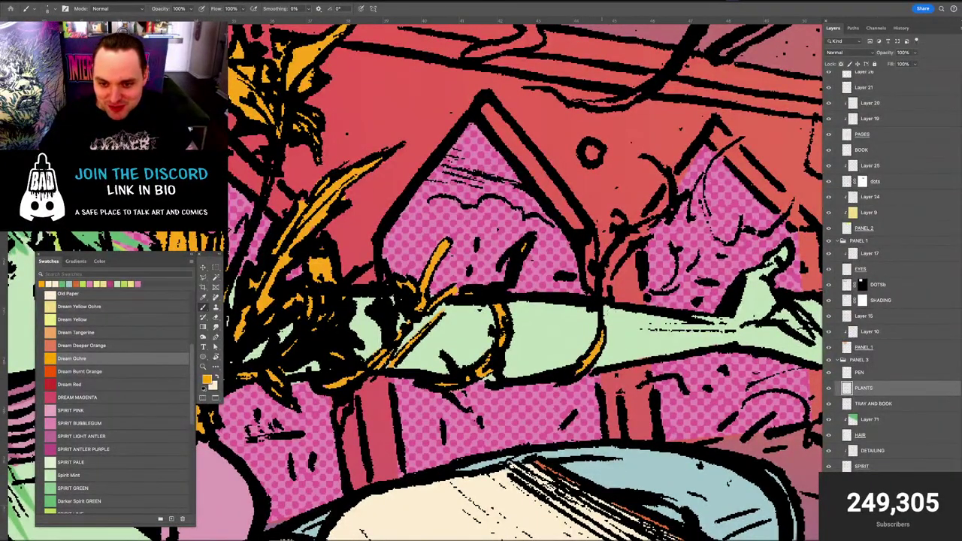
left_click_drag(587, 240, 550, 265)
mouse_move(586, 270)
left_mouse_down()
mouse_move(612, 243)
mouse_move(566, 323)
left_mouse_up()
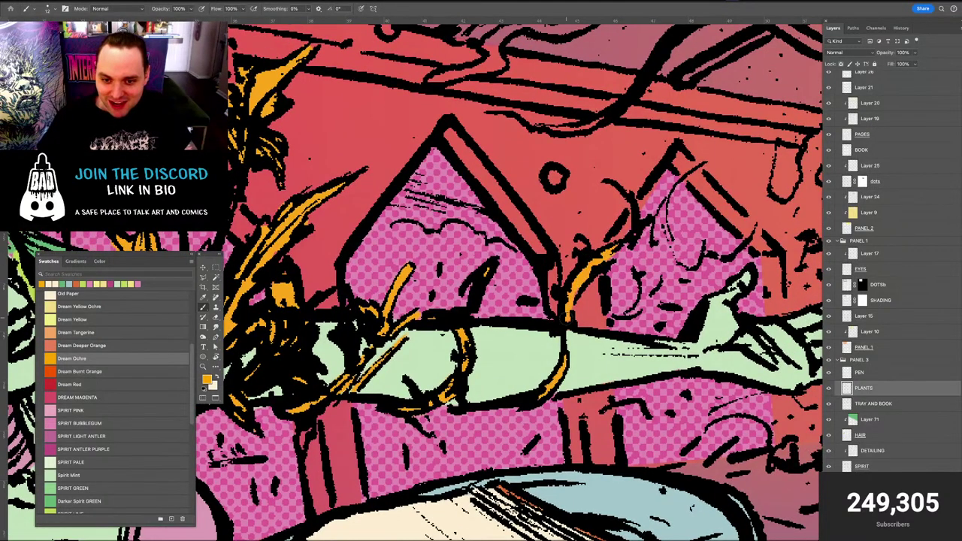
Fill the small pointed leaf hanging below the spirit's upper arm with ochre
left_click_drag(621, 271, 580, 264)
mouse_move(440, 330)
left_mouse_down()
mouse_move(463, 243)
mouse_move(601, 296)
left_mouse_up()
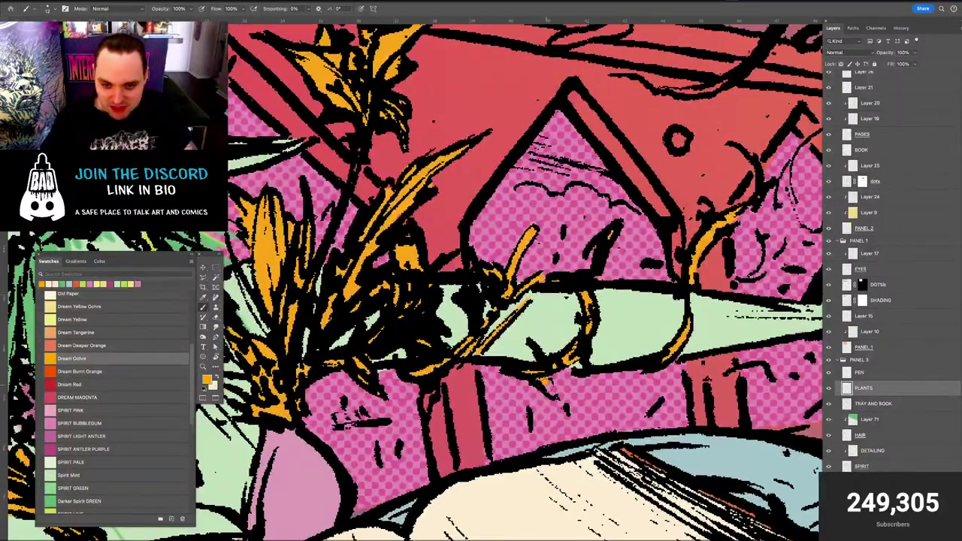
left_click_drag(541, 378, 559, 397)
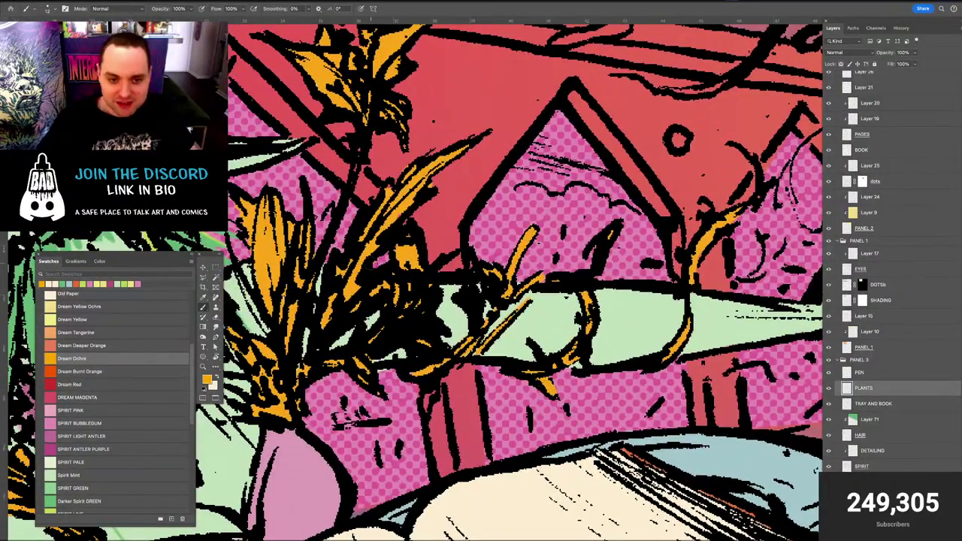
key("e")
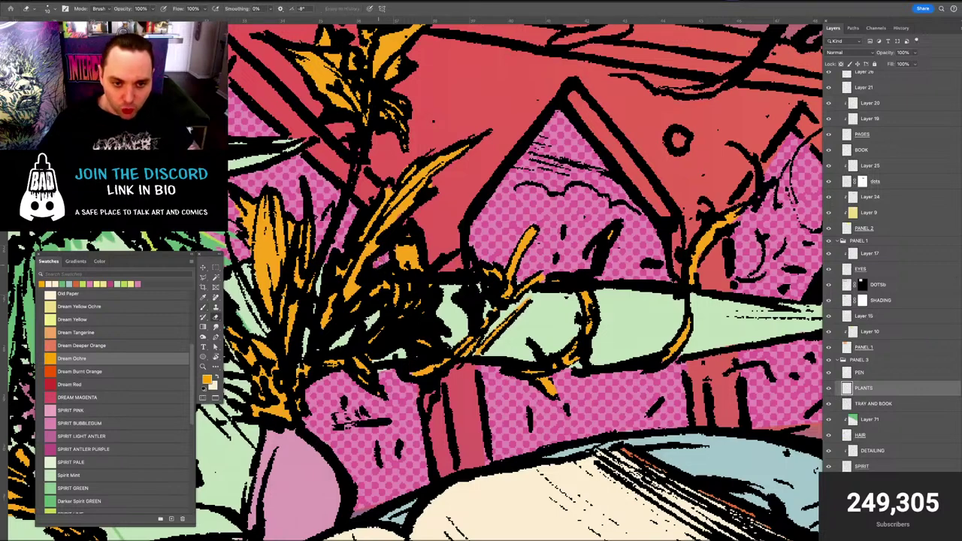
left_click_drag(378, 263, 439, 291)
key("b")
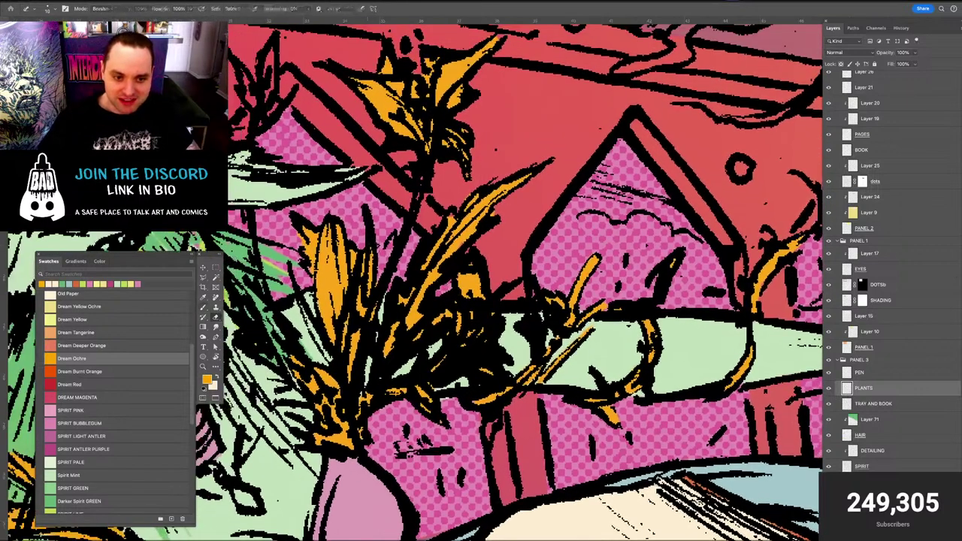
Paint the blades of the small spiky plant behind the skull headdress's snout in ochre
scroll(395, 248, "up", 3)
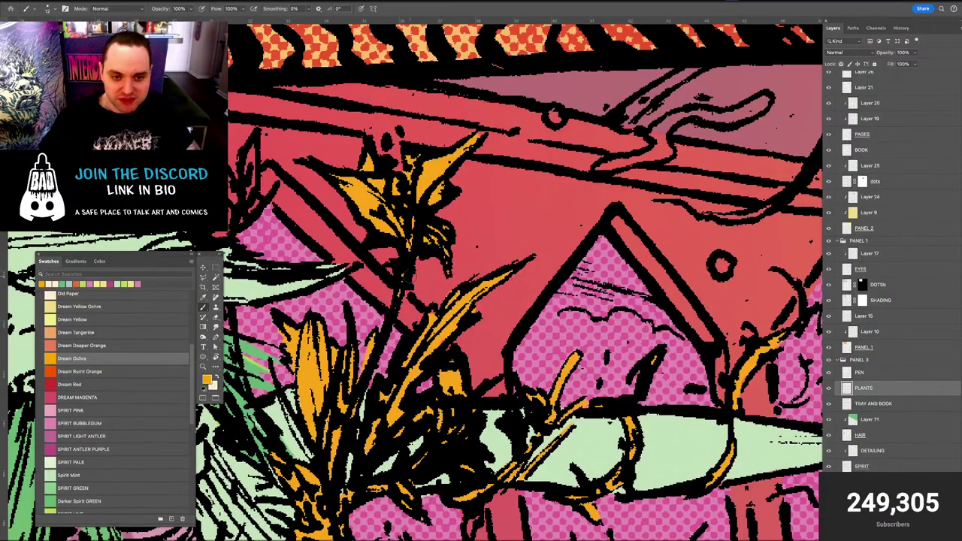
scroll(409, 259, "up", 3)
scroll(412, 270, "left", 5)
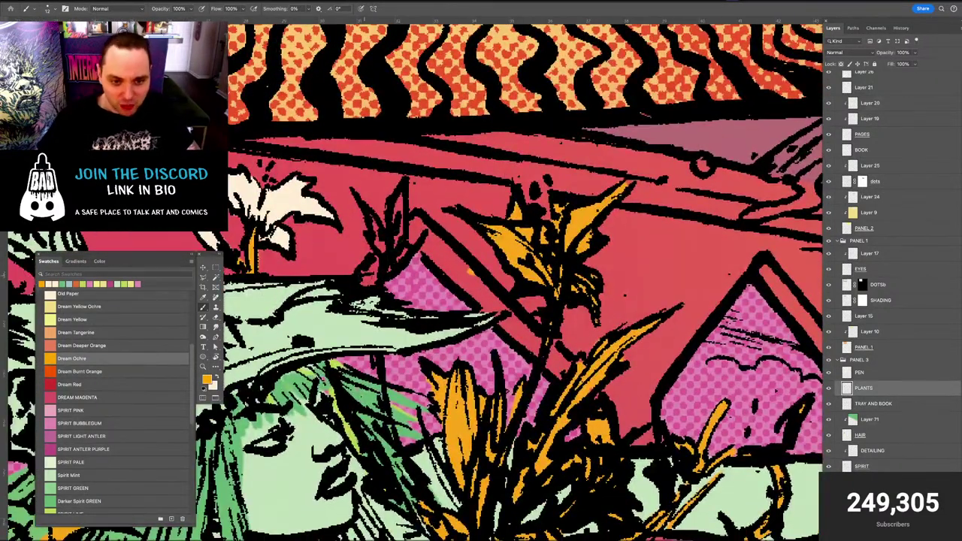
left_click_drag(365, 277, 375, 262)
left_click_drag(371, 219, 385, 245)
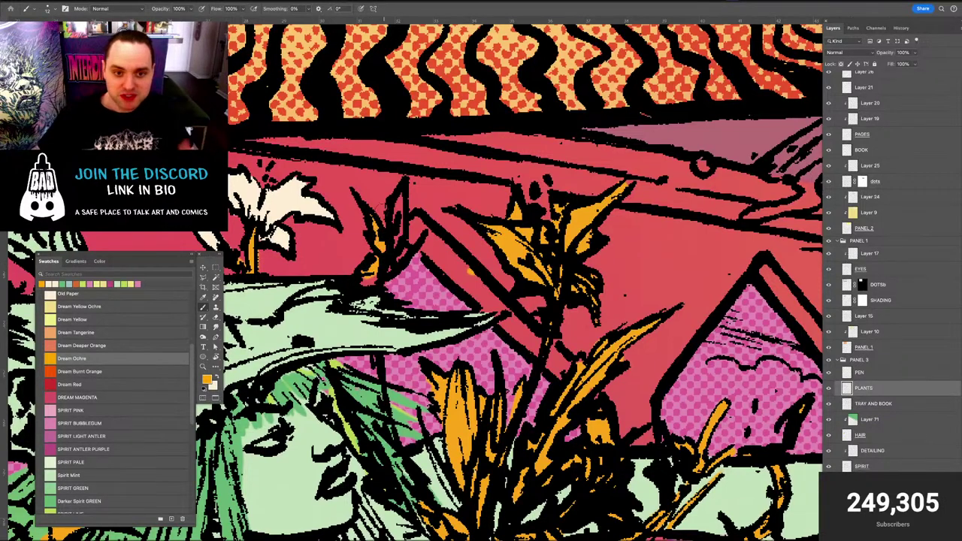
mouse_move(399, 197)
left_mouse_down()
mouse_move(401, 229)
mouse_move(367, 281)
mouse_move(376, 279)
left_mouse_up()
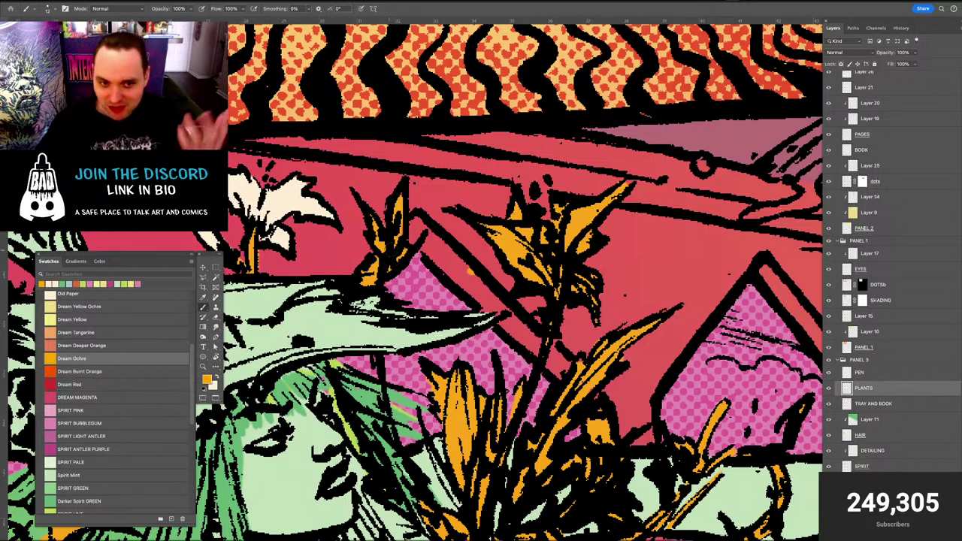
left_click_drag(397, 259, 473, 292)
key("e")
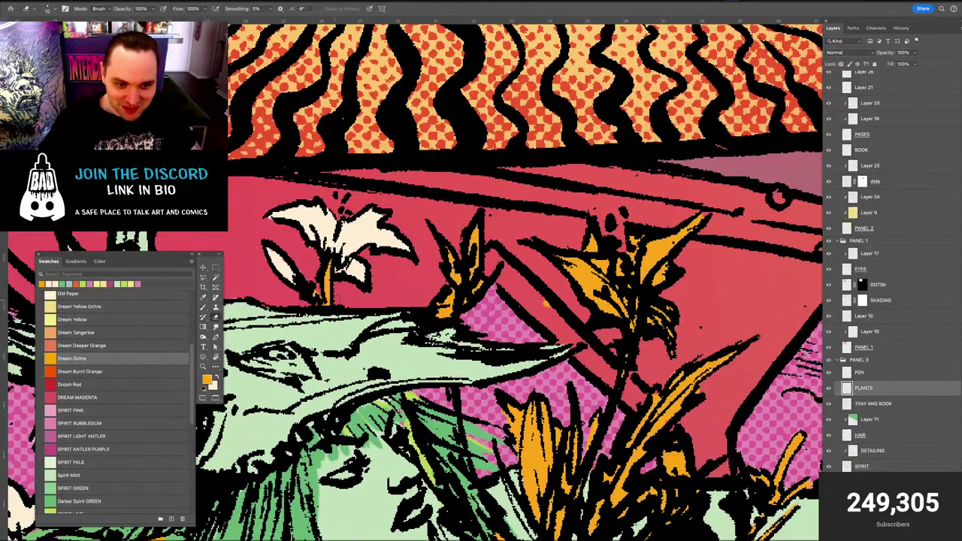
mouse_move(516, 481)
left_mouse_down()
mouse_move(552, 388)
mouse_move(467, 298)
mouse_move(425, 273)
left_mouse_up()
key("b")
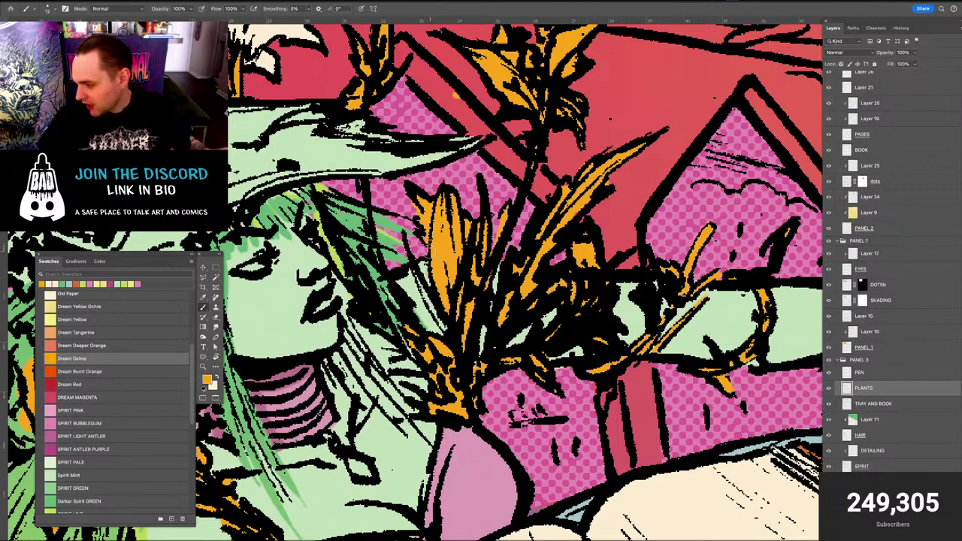
Erase ochre spills beside the broad leaf near the spirit's shoulder and the stray ochre dot on the red beam, checking the plant's small gaps
scroll(435, 240, "up", 10)
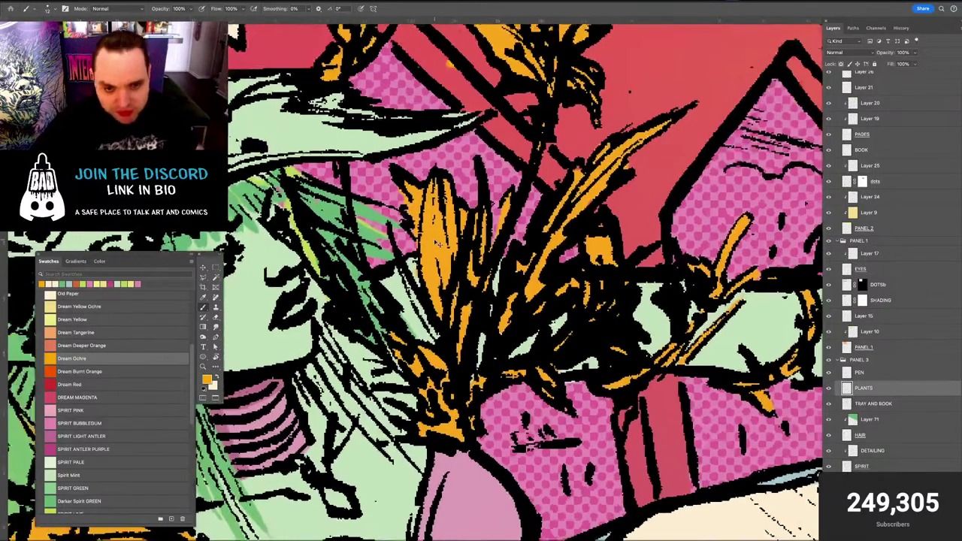
scroll(435, 242, "down", 5)
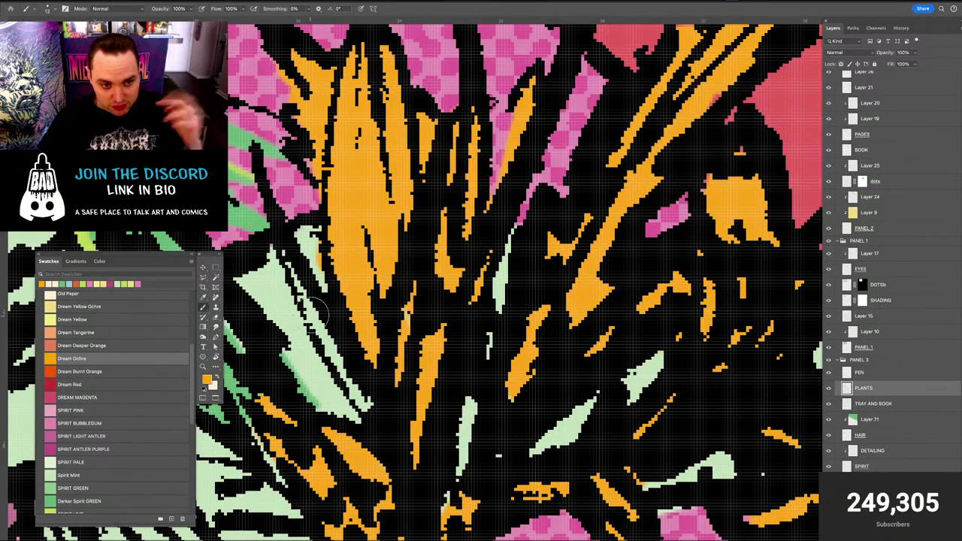
key("e")
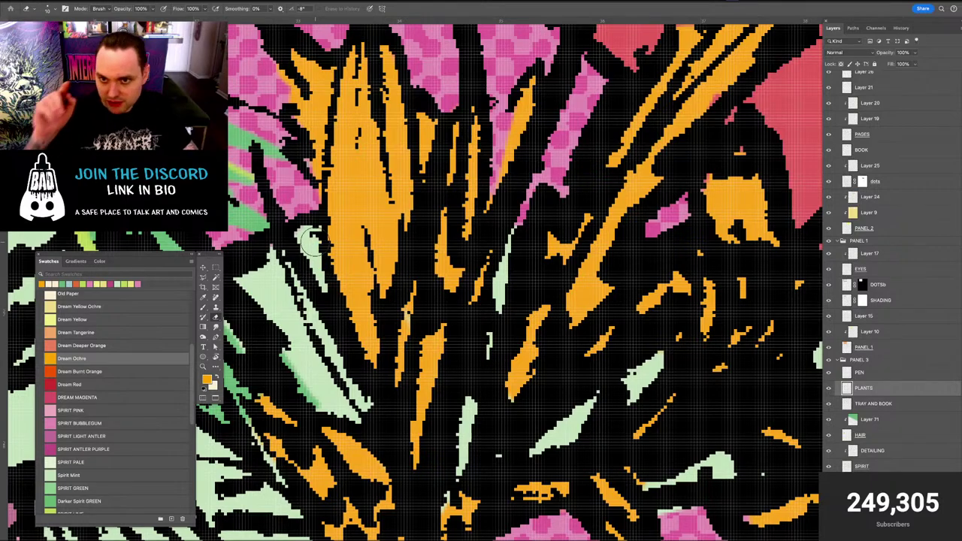
key("super+minus")
key("super+equal")
key("super+equal")
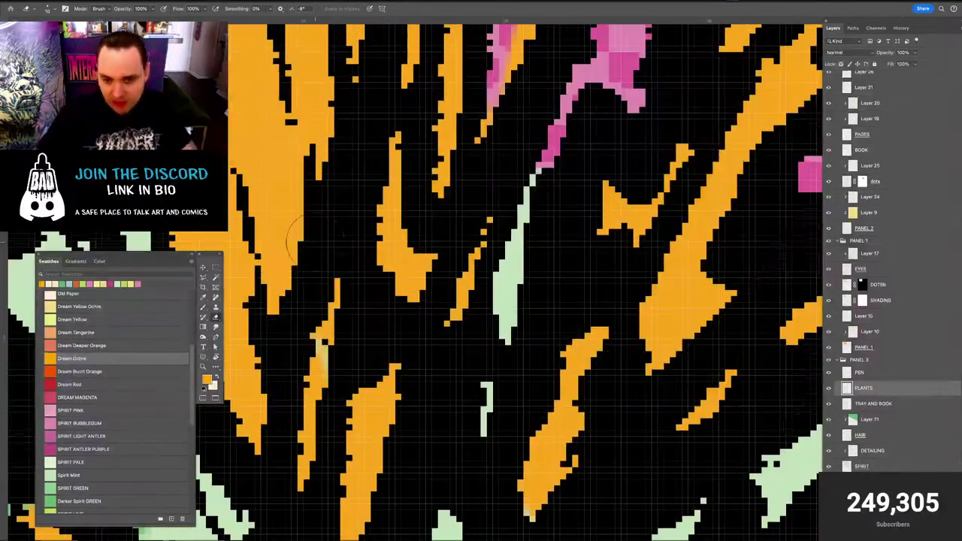
scroll(636, 332, "down", 5)
scroll(636, 332, "right", 4)
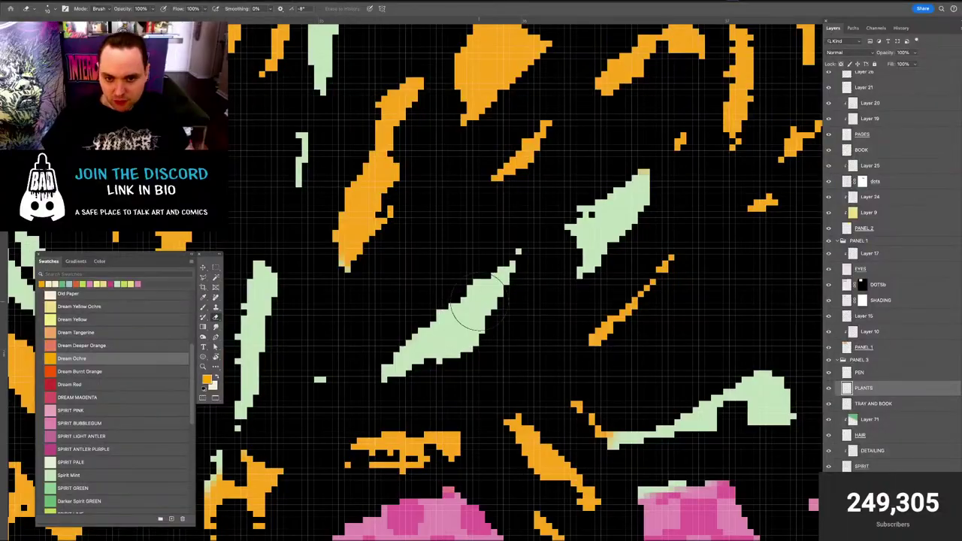
scroll(481, 301, "down", 4)
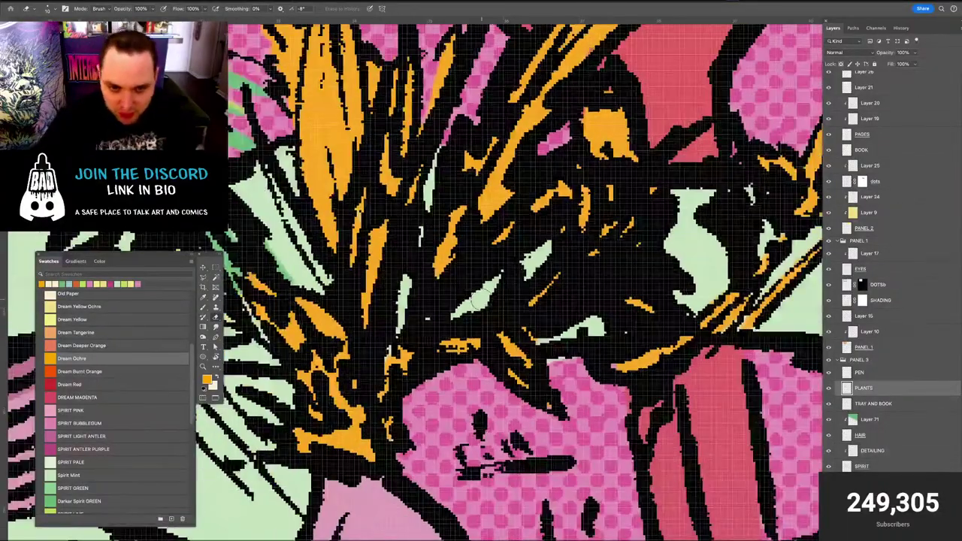
scroll(481, 304, "down", 8)
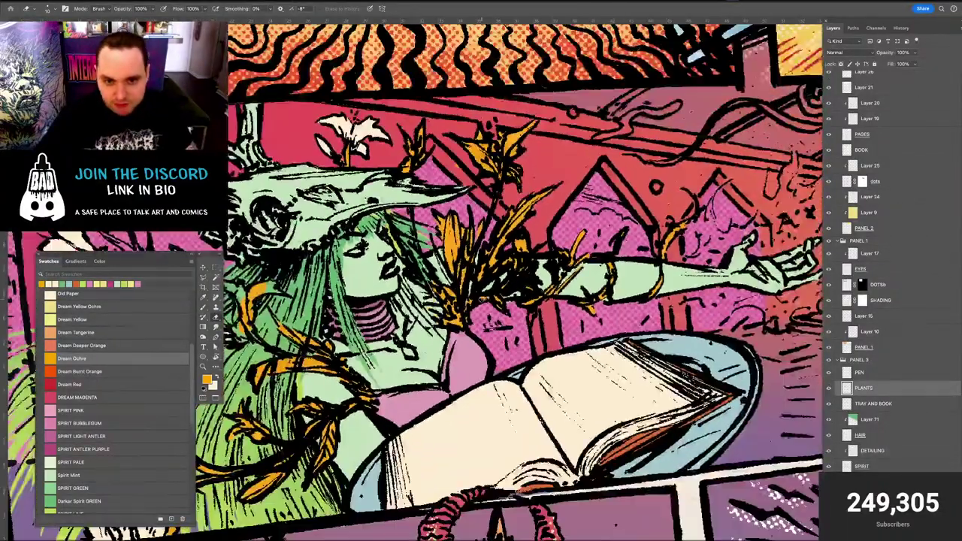
scroll(766, 272, "up", 3)
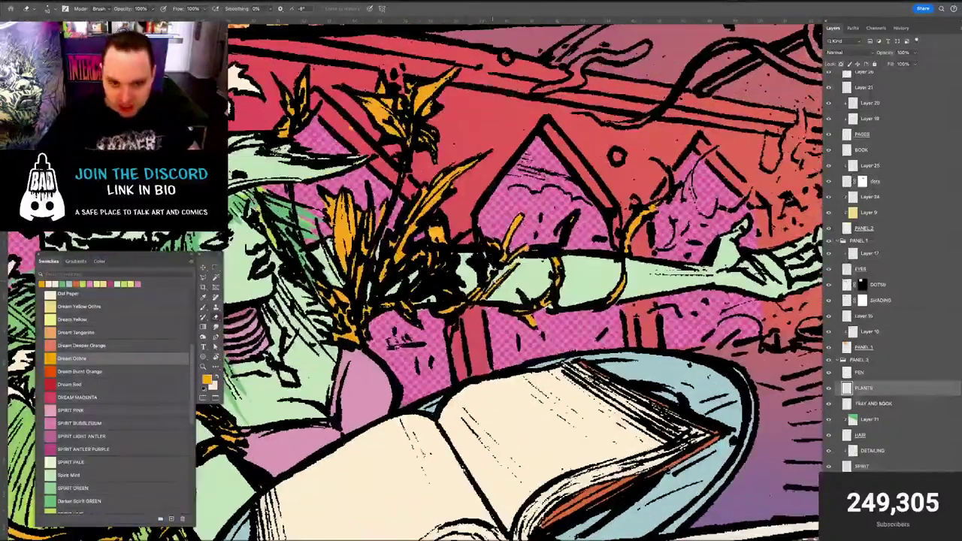
key("b")
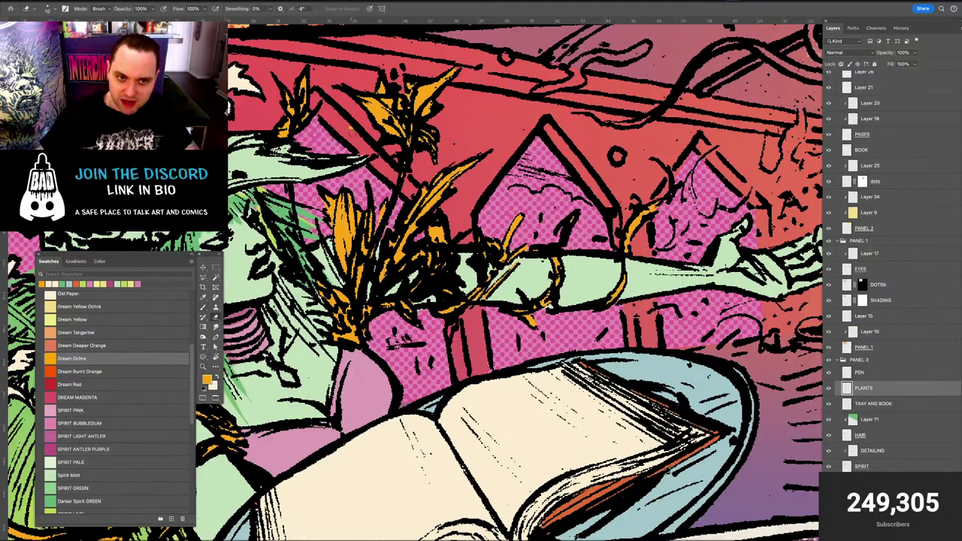
key("e")
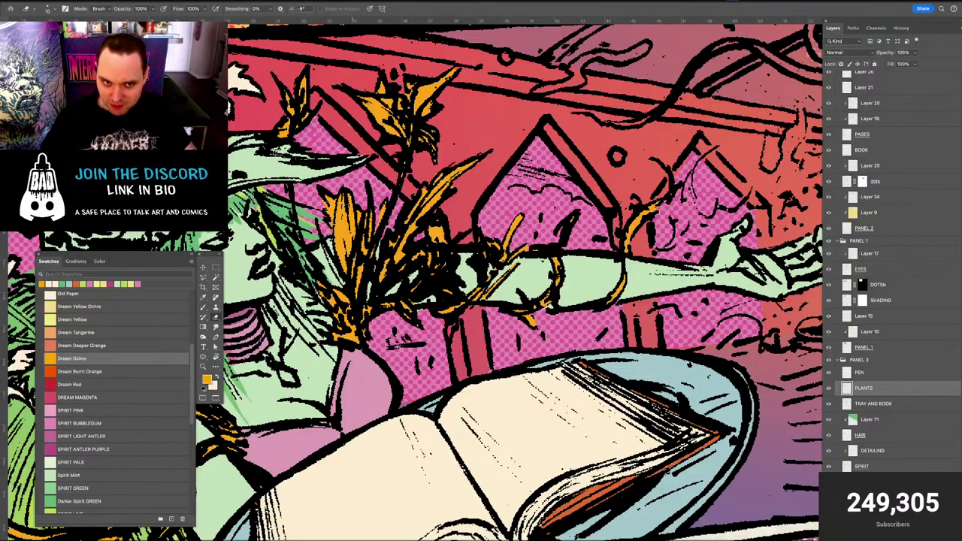
Fill the forked leaf over the spirit's hair and the smaller leaf below it with ochre, using a larger brush
left_click_drag(442, 244, 605, 258)
left_click_drag(372, 248, 516, 260)
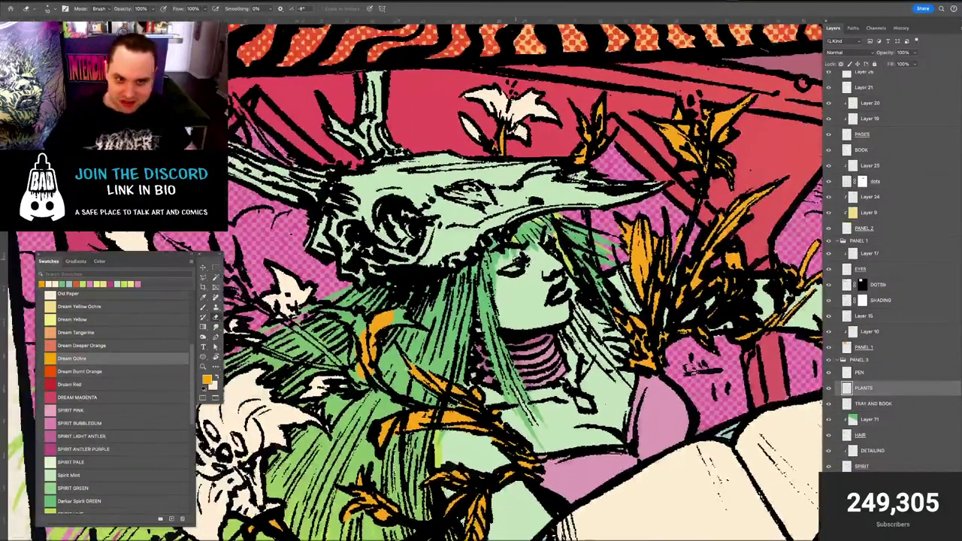
mouse_move(369, 248)
left_mouse_down()
mouse_move(424, 234)
mouse_move(434, 209)
left_mouse_up()
key("b")
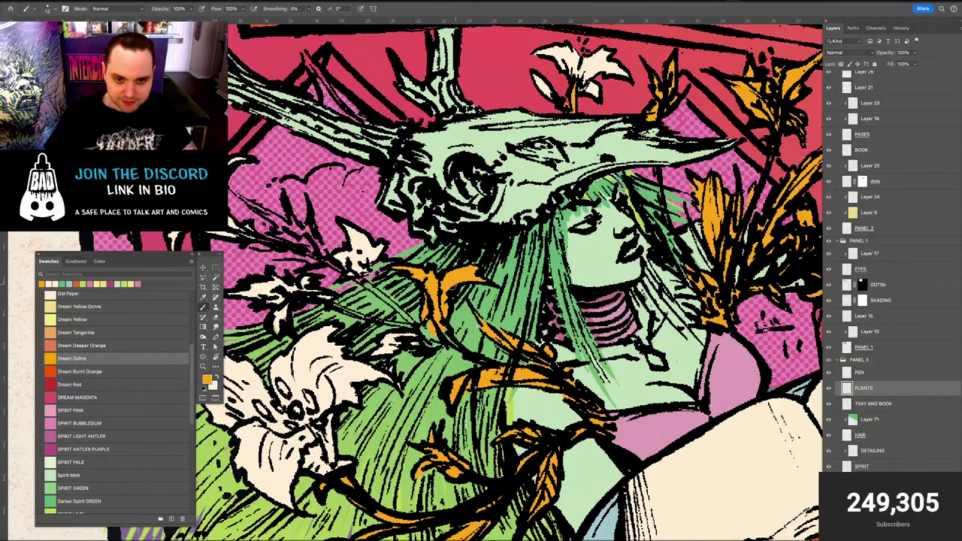
key("bracketleft")
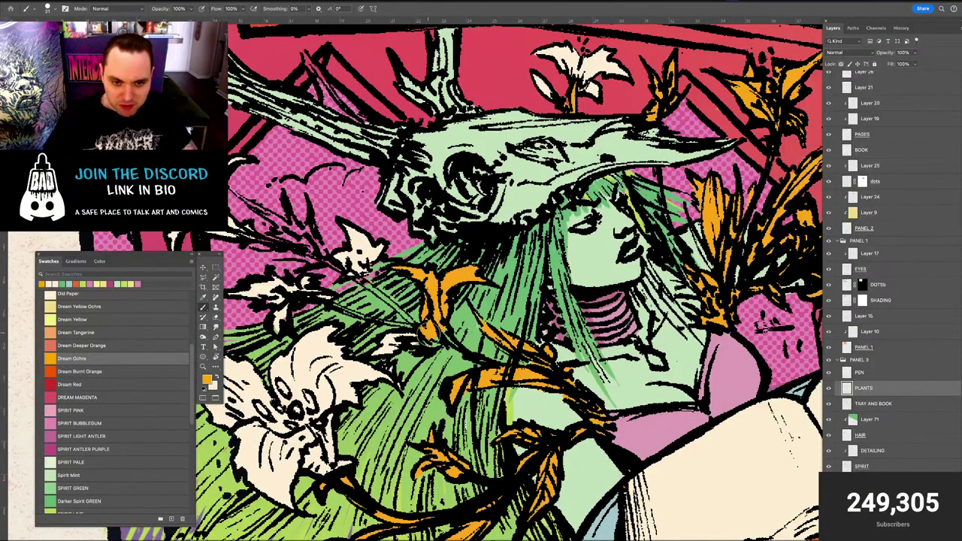
left_click_drag(409, 344, 402, 341)
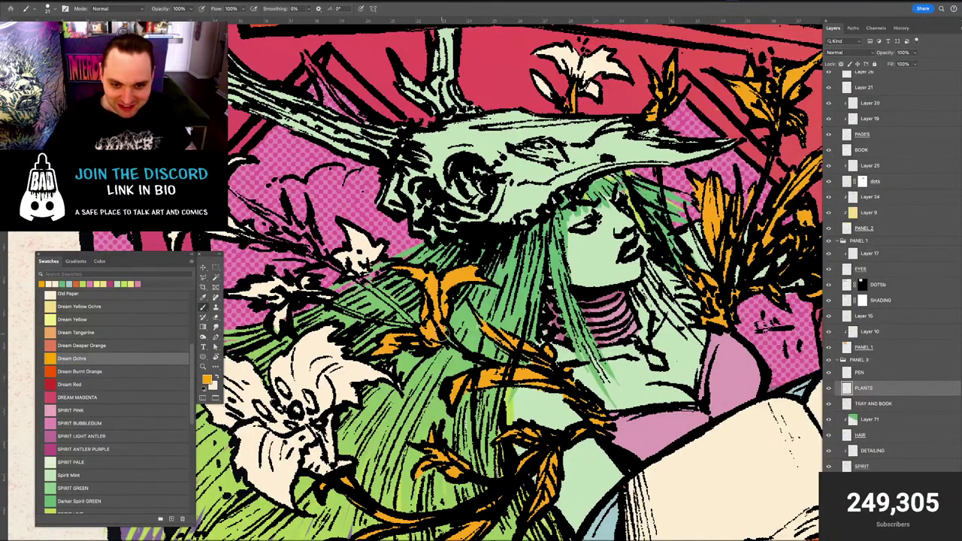
Touch up the ochre vine and leaves draped over the spirit's hair and shoulder with a smaller brush and the Eraser
key("bracketleft")
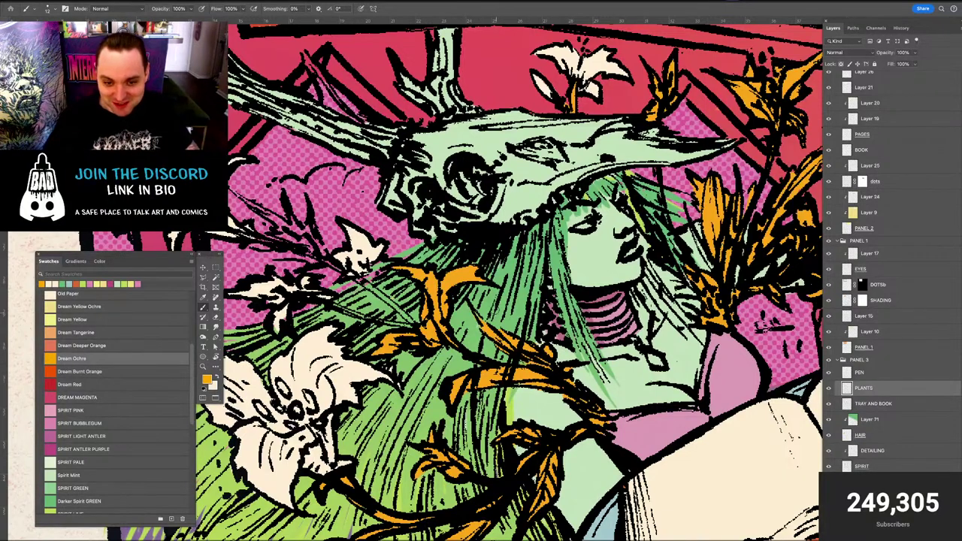
key("e")
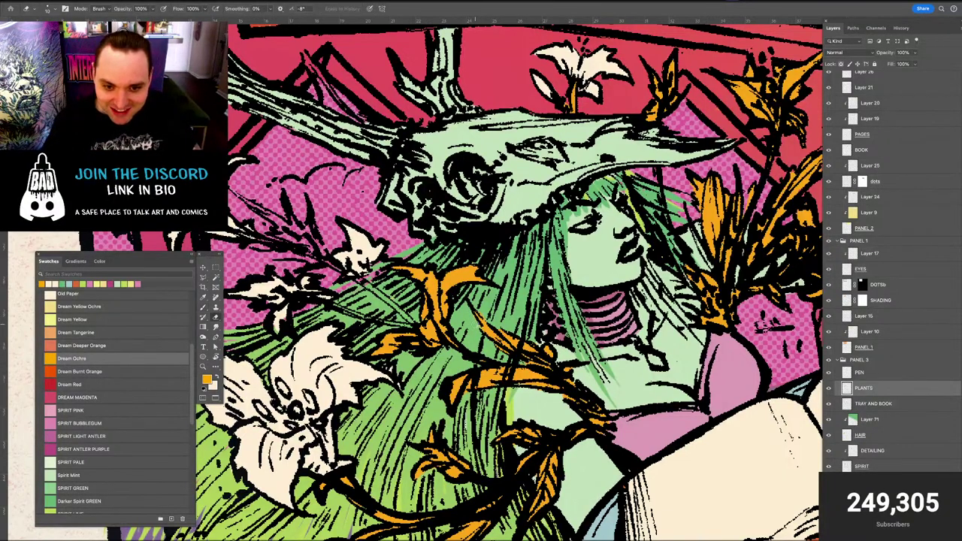
key("b")
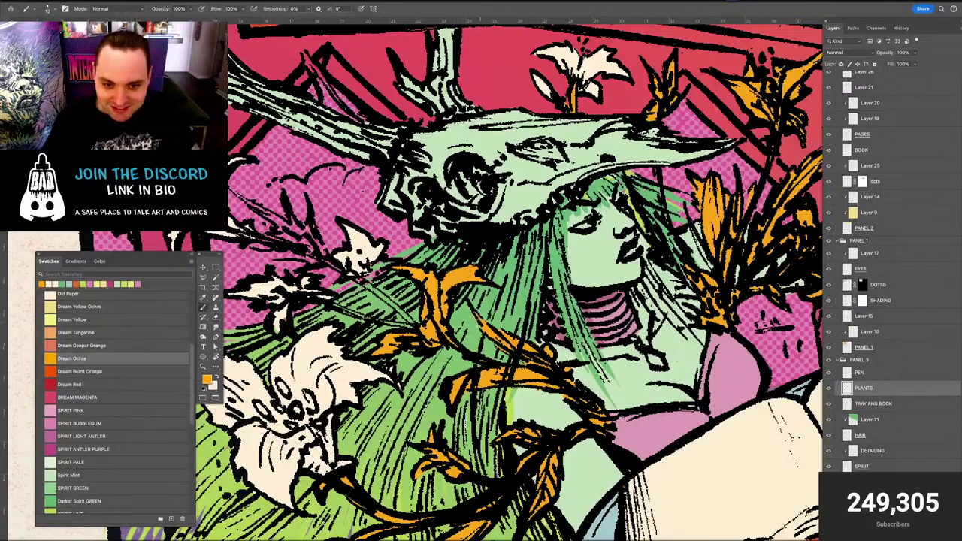
key("e")
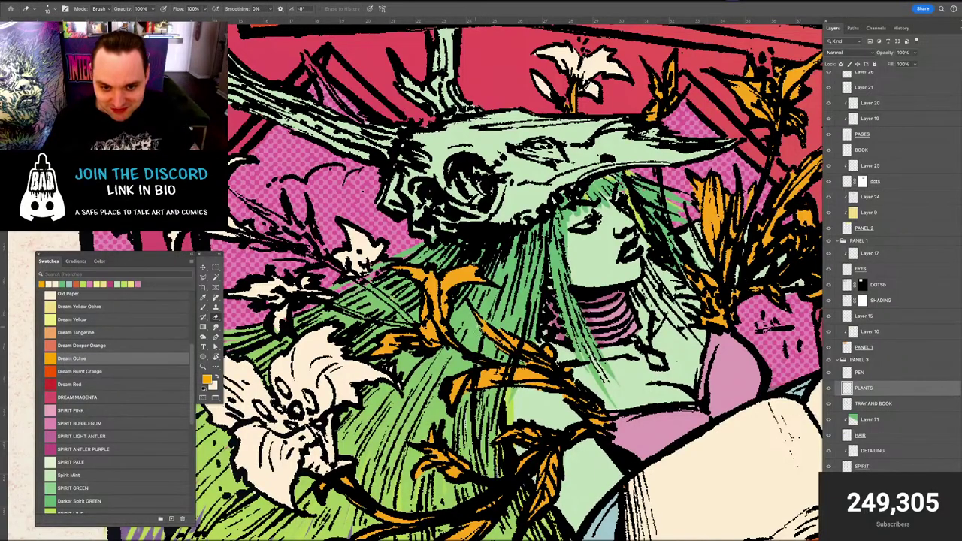
scroll(484, 332, "down", 2)
key("b")
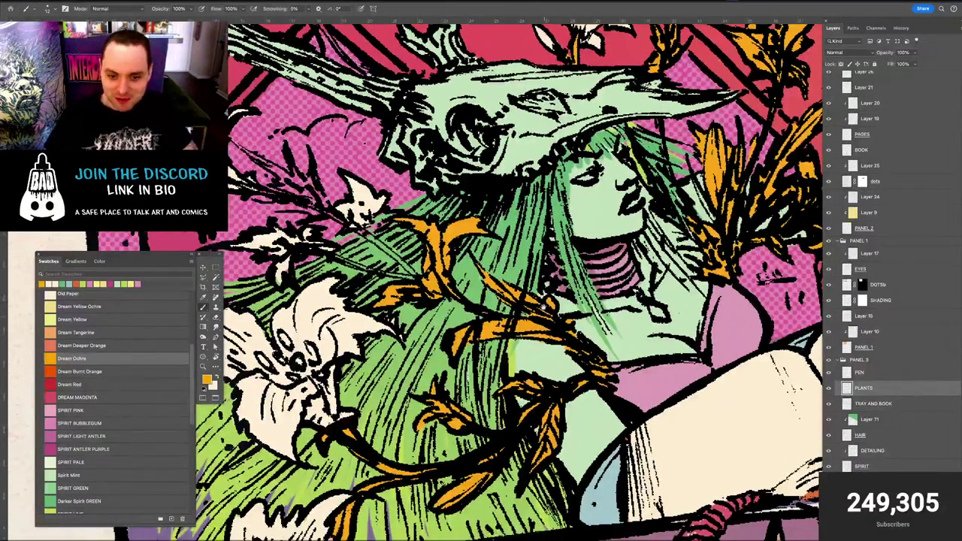
scroll(543, 304, "down", 3)
key("e")
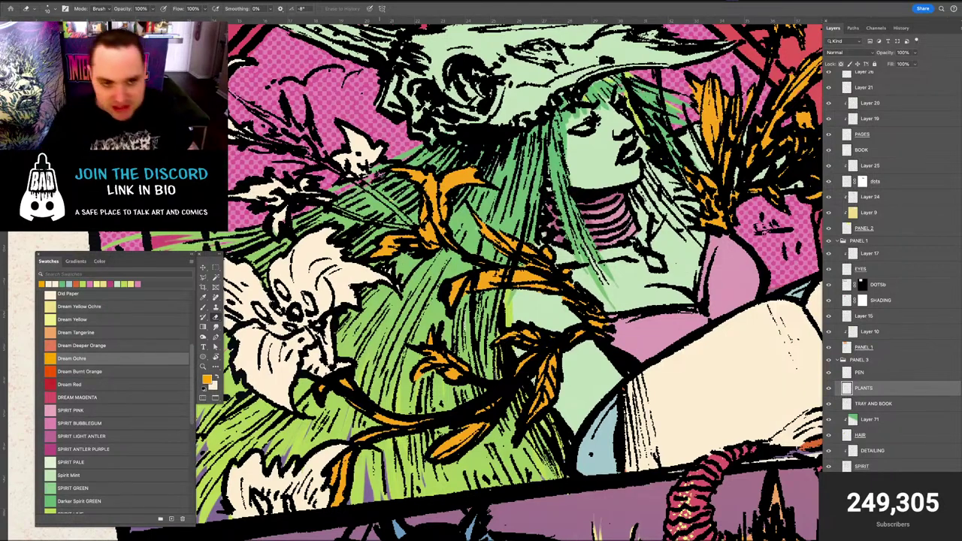
key("b")
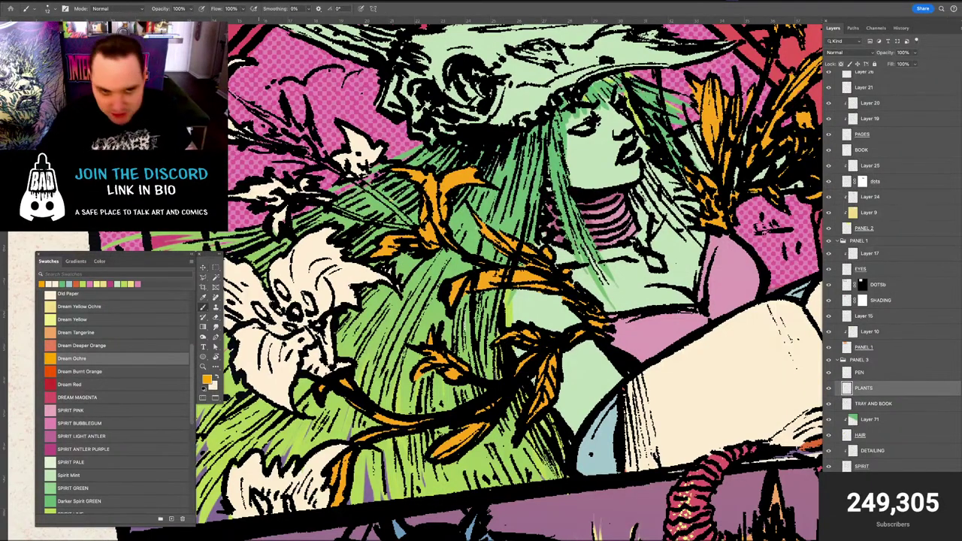
left_click(263, 185, "alt")
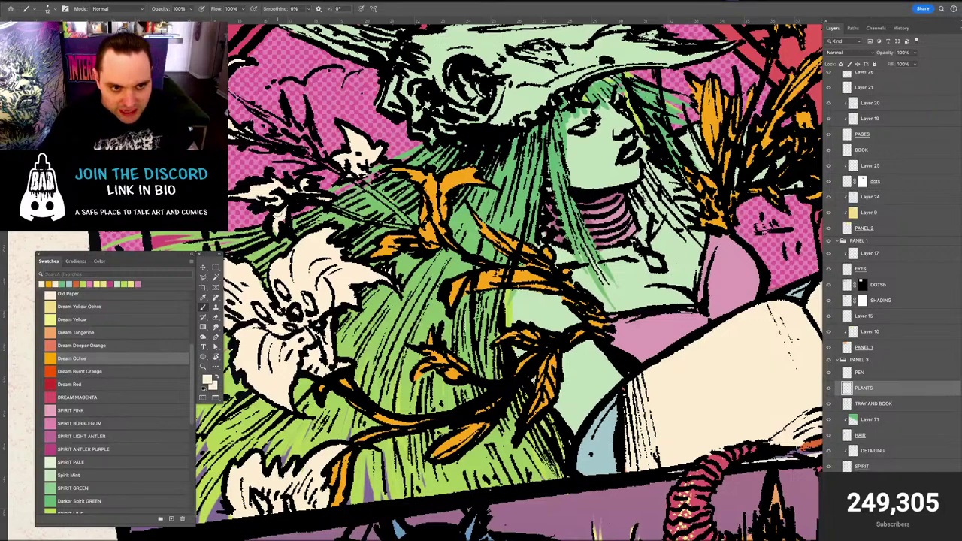
key("e")
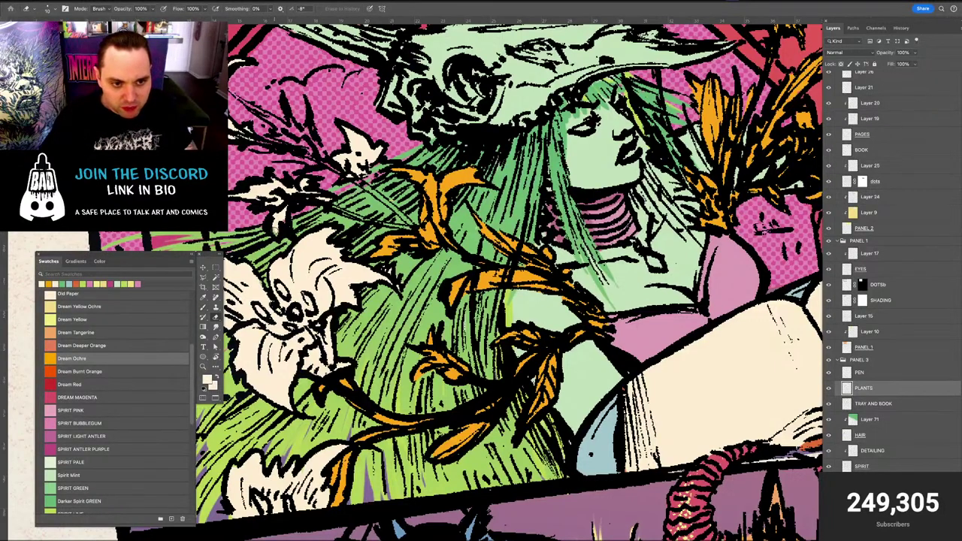
key("b")
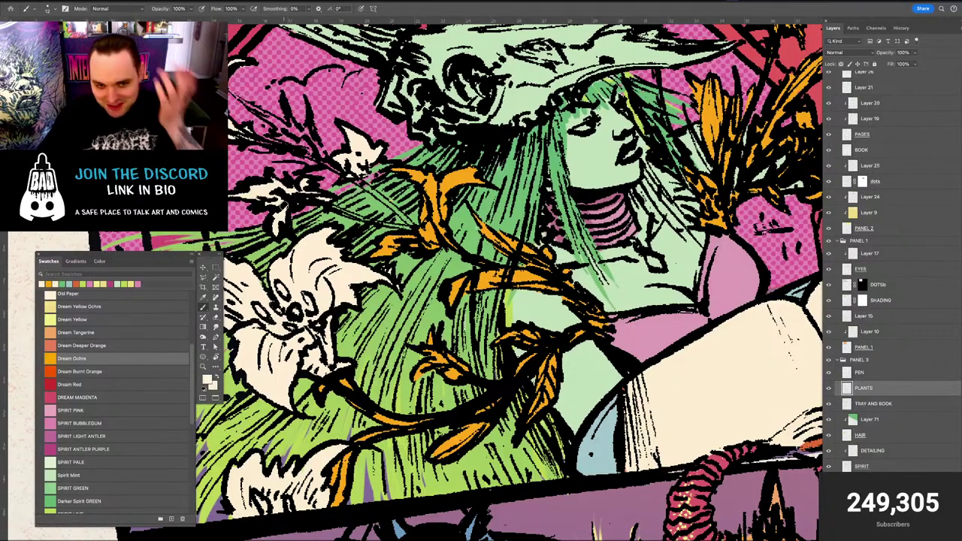
Sample the ochre and paint the spiky sprig between the tall cream lily and the small flower behind the spirit's hair
left_click_drag(338, 179, 392, 232)
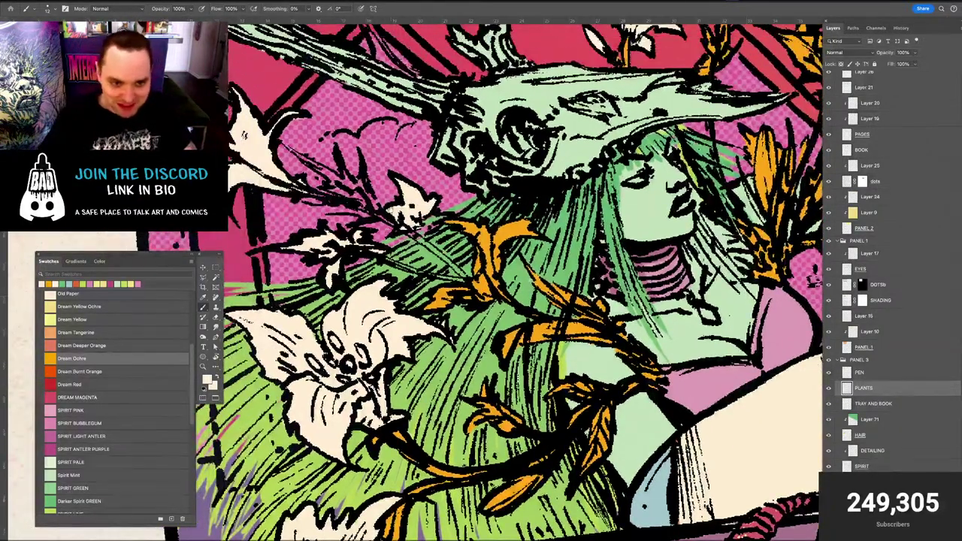
left_click_drag(476, 241, 497, 278)
left_click(497, 278, "alt")
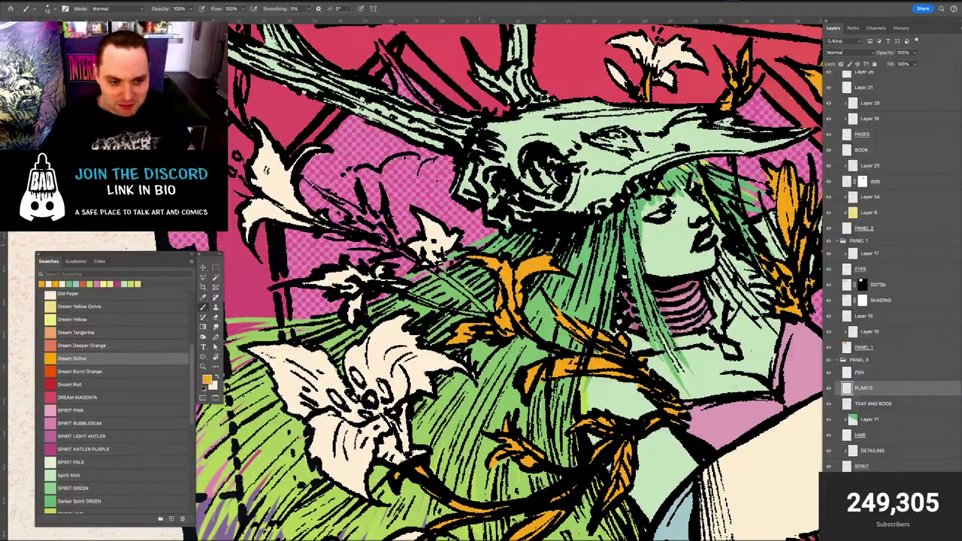
mouse_move(365, 225)
left_mouse_down()
mouse_move(356, 218)
mouse_move(376, 229)
mouse_move(383, 218)
mouse_move(391, 233)
mouse_move(350, 209)
mouse_move(369, 223)
left_mouse_up()
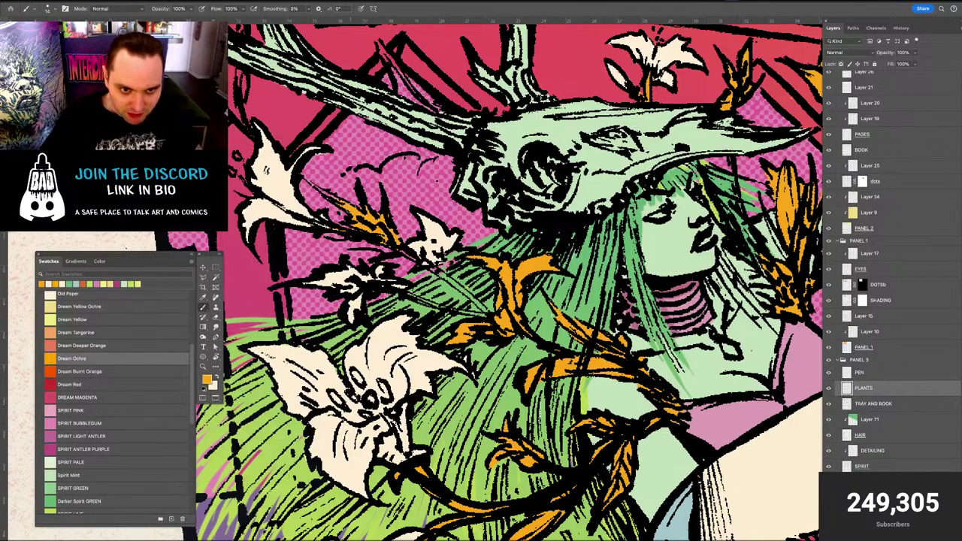
mouse_move(340, 213)
left_mouse_down()
mouse_move(388, 259)
mouse_move(370, 243)
left_mouse_up()
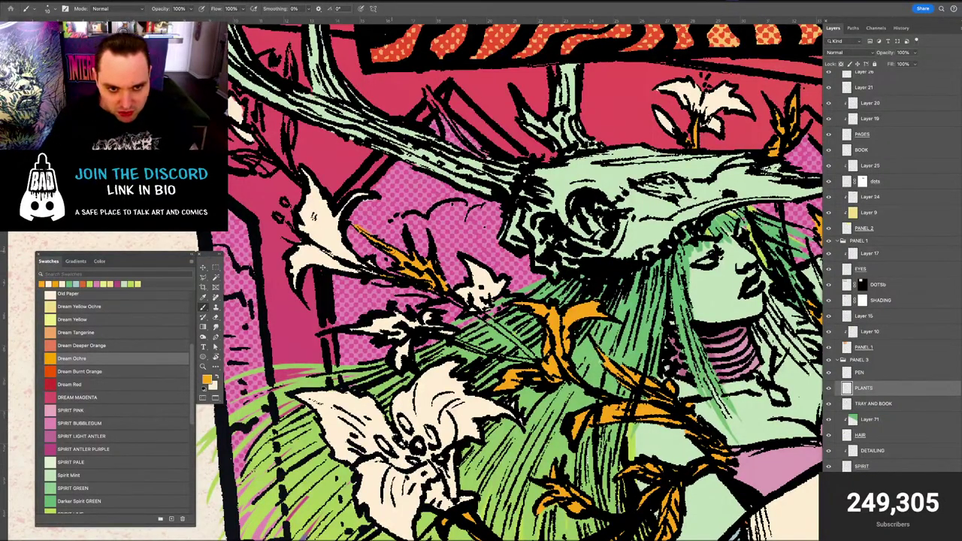
key("e")
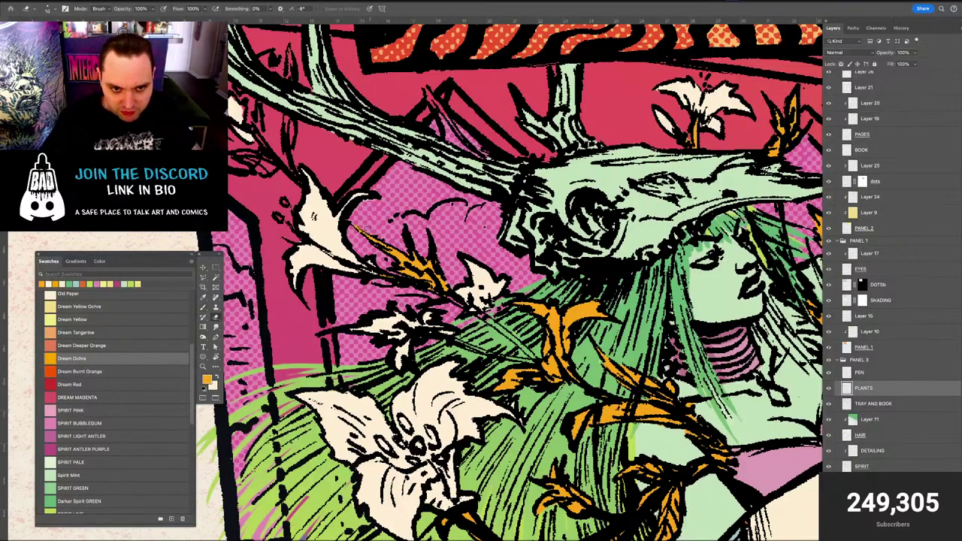
Paint the two thin stems running across the hair to the forked leaf in ochre, tidying their edges with the Eraser
key("b")
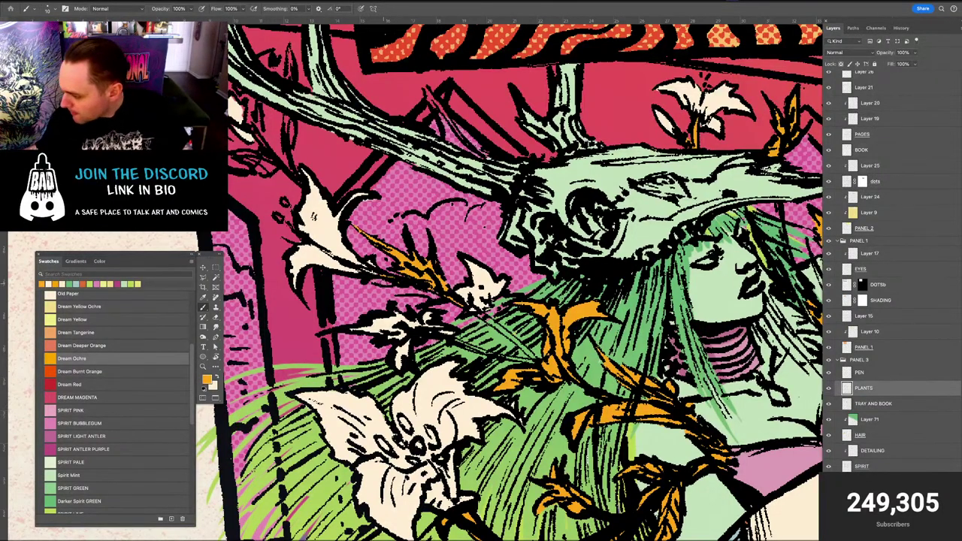
left_click_drag(481, 300, 550, 293)
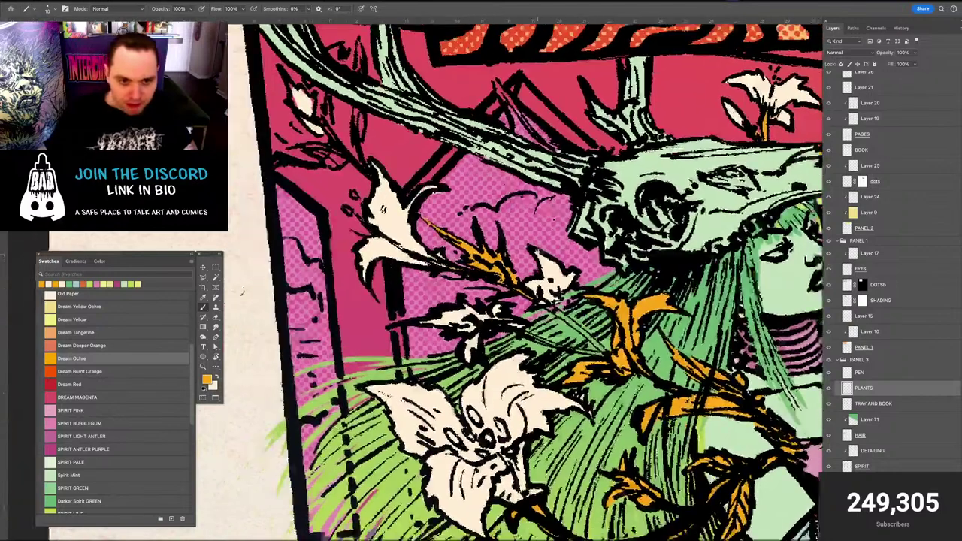
scroll(242, 293, "down", 3)
scroll(242, 293, "right", 2)
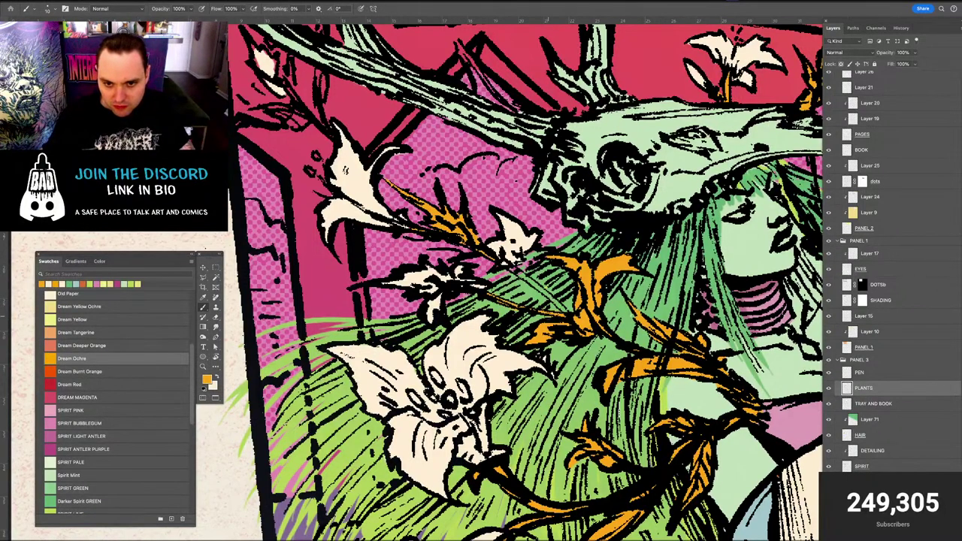
key("e")
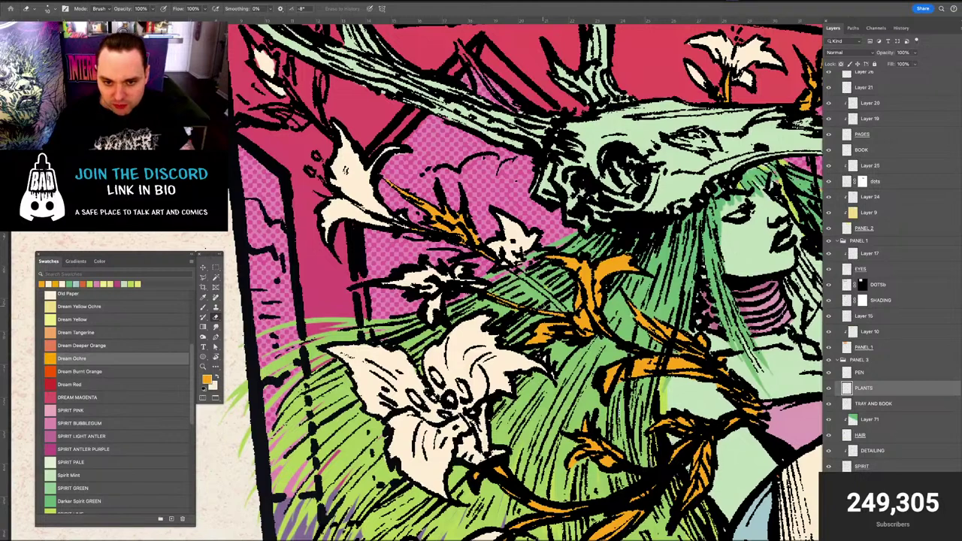
key("b")
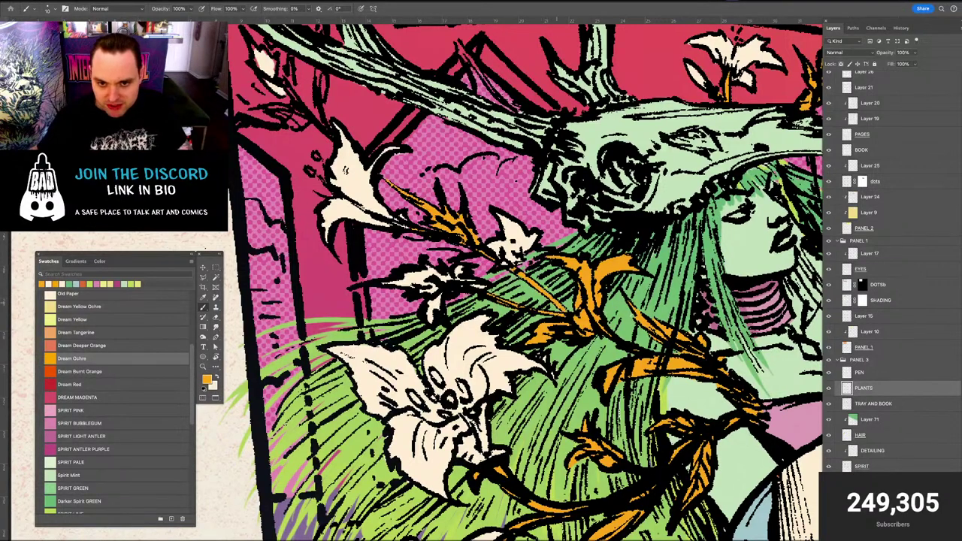
key("e")
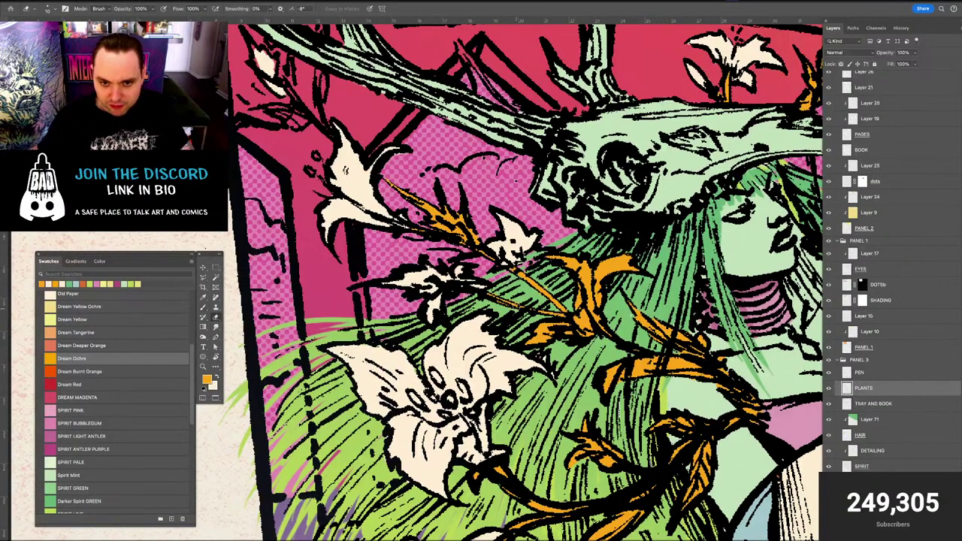
key("b")
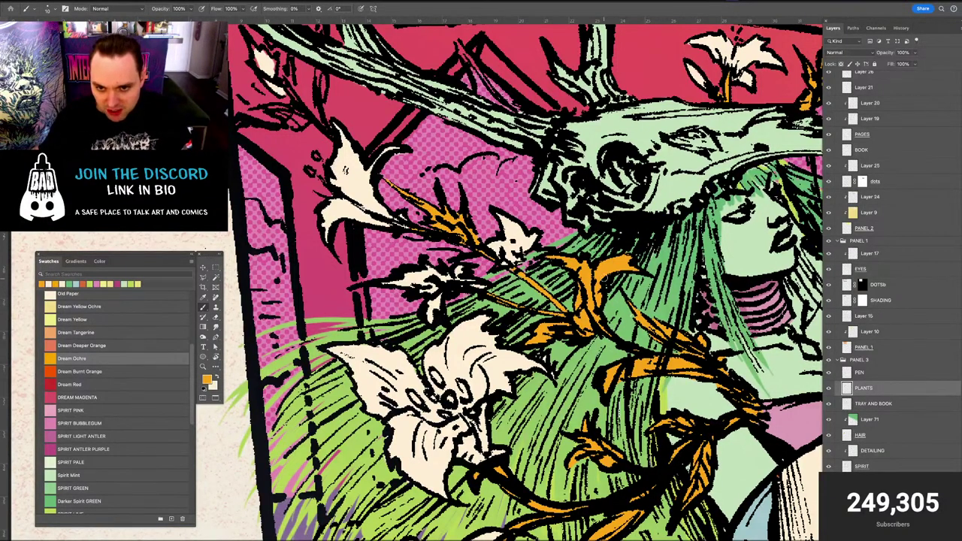
Fill the leaves around the closed bud beneath the long antler, and the leaf tip above it, with ochre using a larger brush
mouse_move(541, 314)
left_mouse_down()
mouse_move(548, 292)
mouse_move(535, 200)
mouse_move(520, 195)
mouse_move(230, 354)
left_mouse_up()
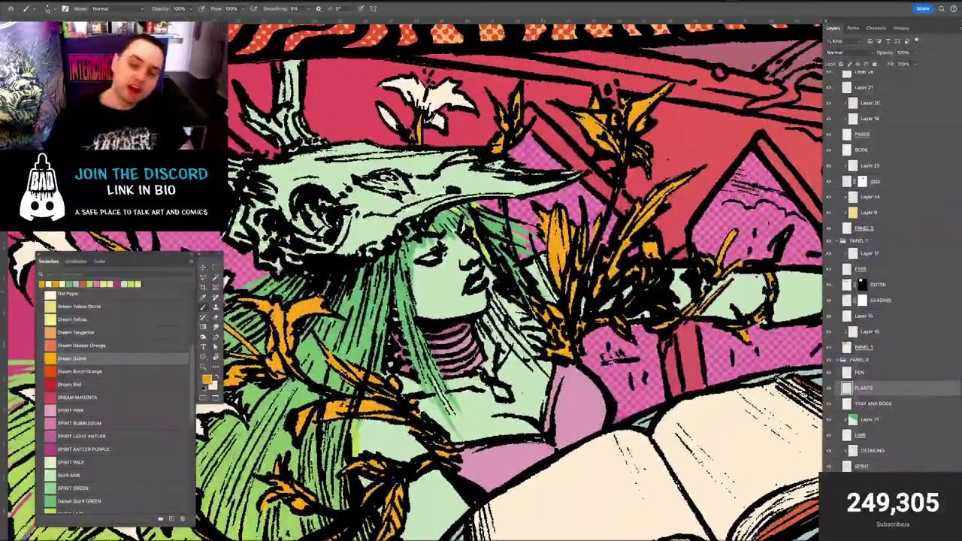
left_click_drag(546, 293, 460, 368)
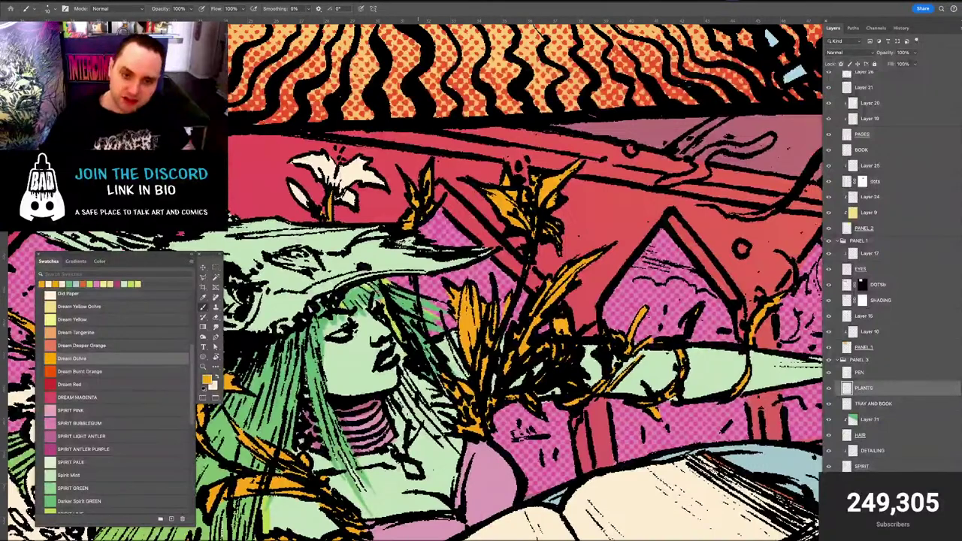
left_click_drag(375, 252, 549, 259)
left_click_drag(259, 254, 549, 263)
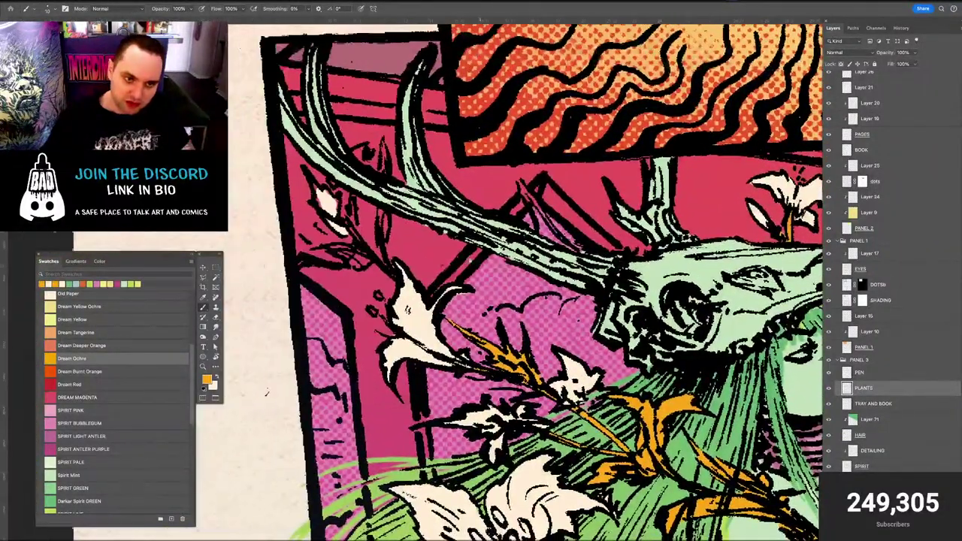
key("bracketright")
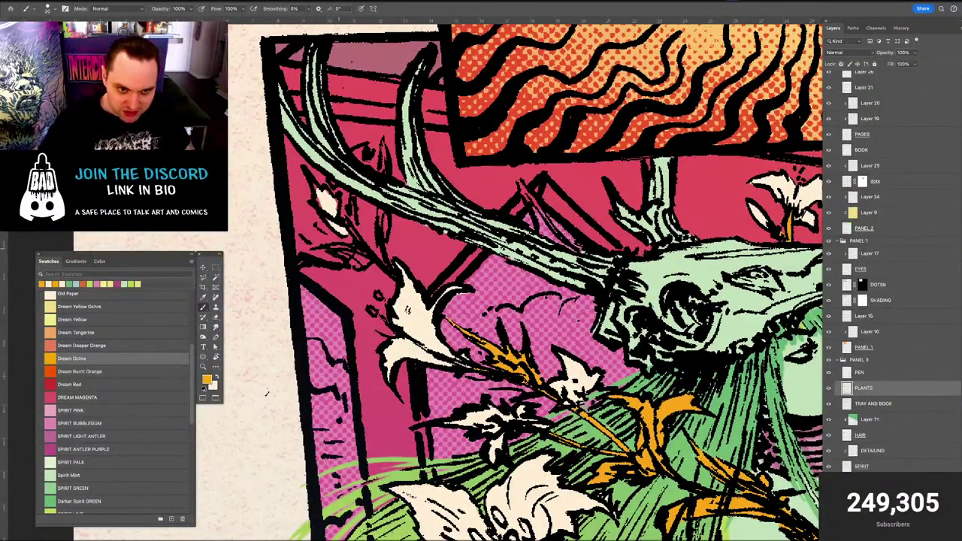
left_click_drag(331, 246, 368, 259)
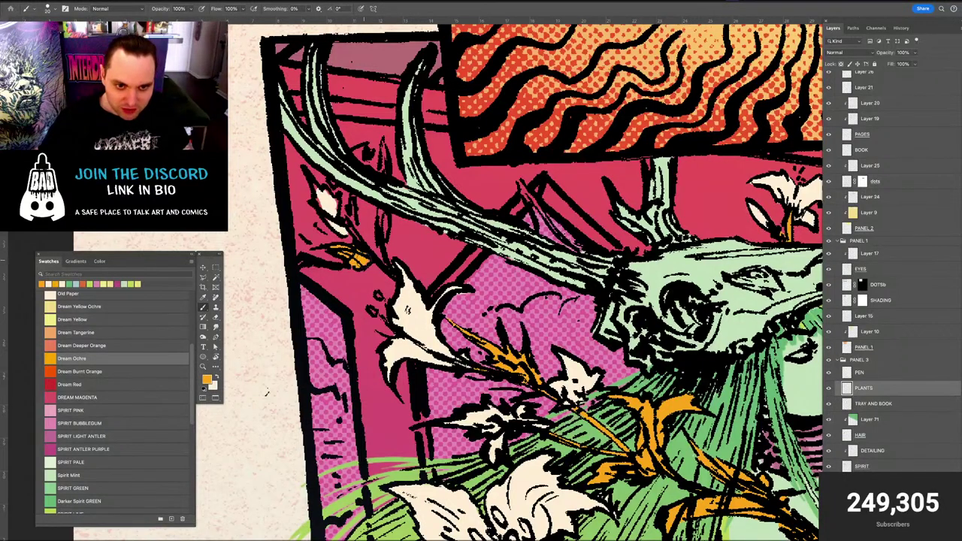
left_click_drag(385, 212, 380, 238)
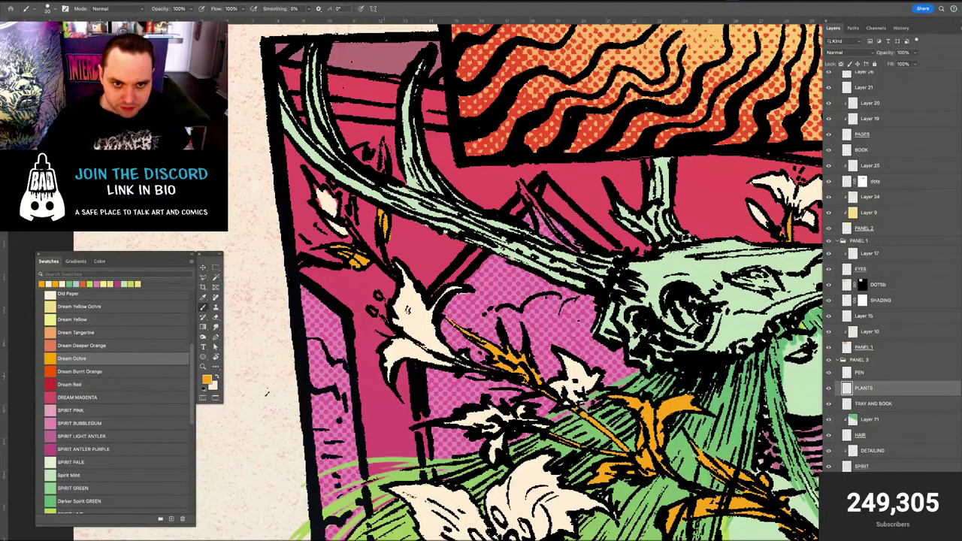
left_click_drag(383, 144, 381, 171)
key("e")
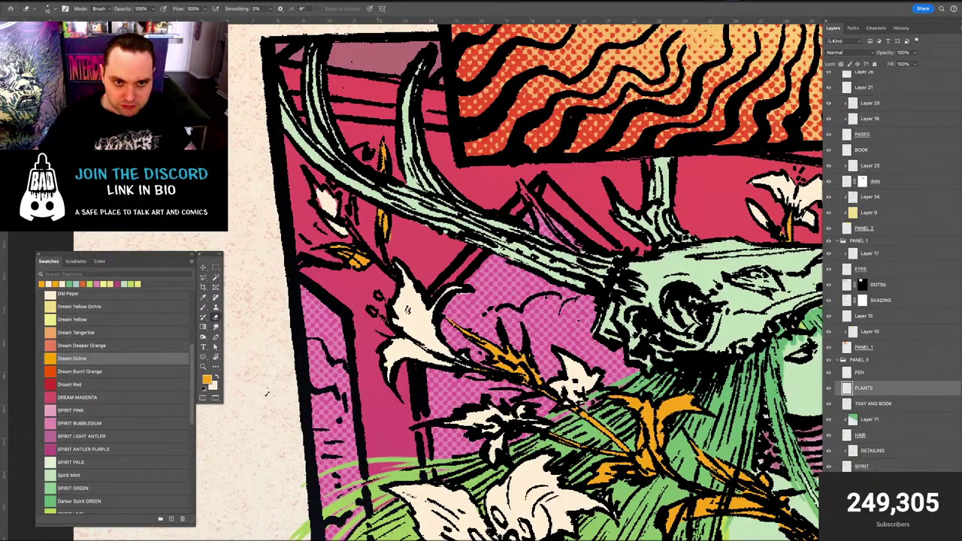
key("b")
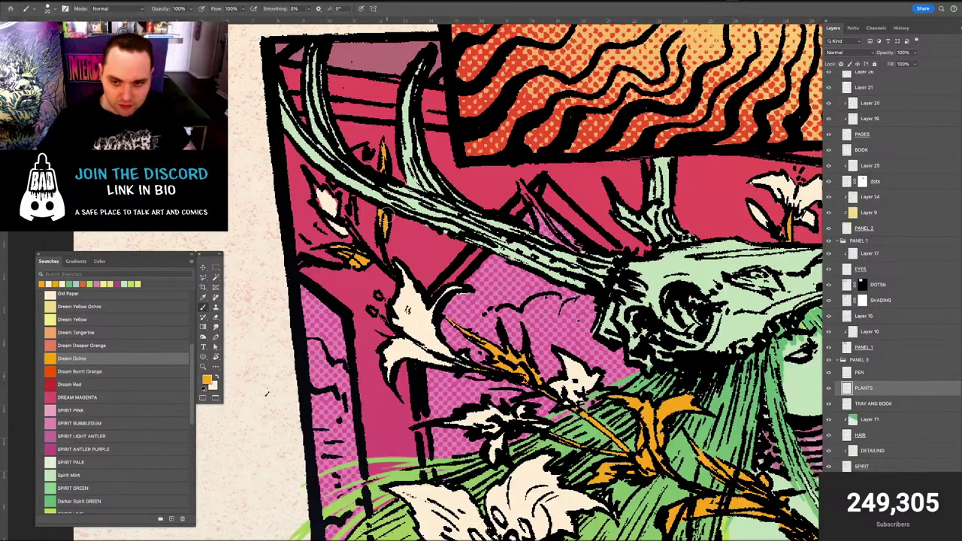
Examine the spirit panel's plant colours against the surrounding panels of the whole page
key("ctrl+minus")
key("ctrl+minus")
key("ctrl+minus")
key("ctrl+minus")
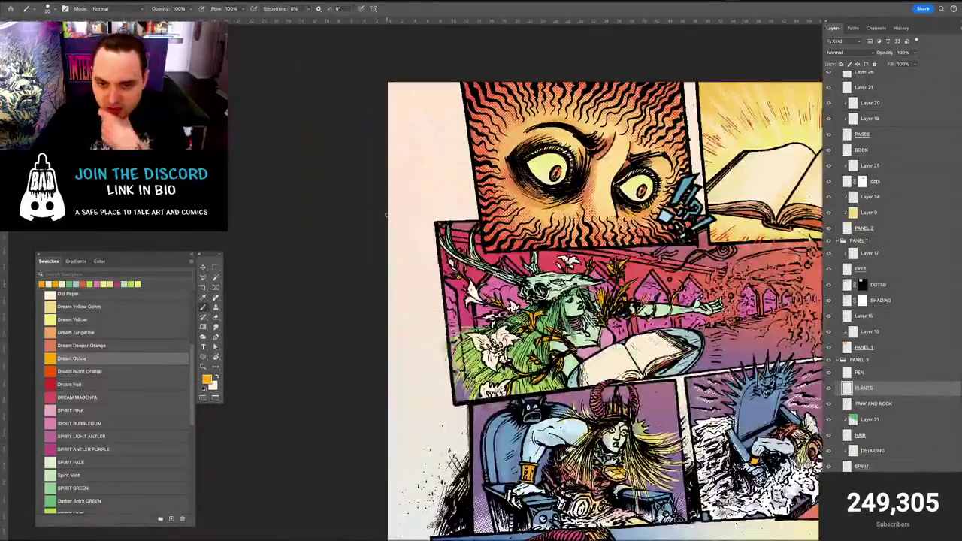
left_click_drag(515, 300, 494, 295)
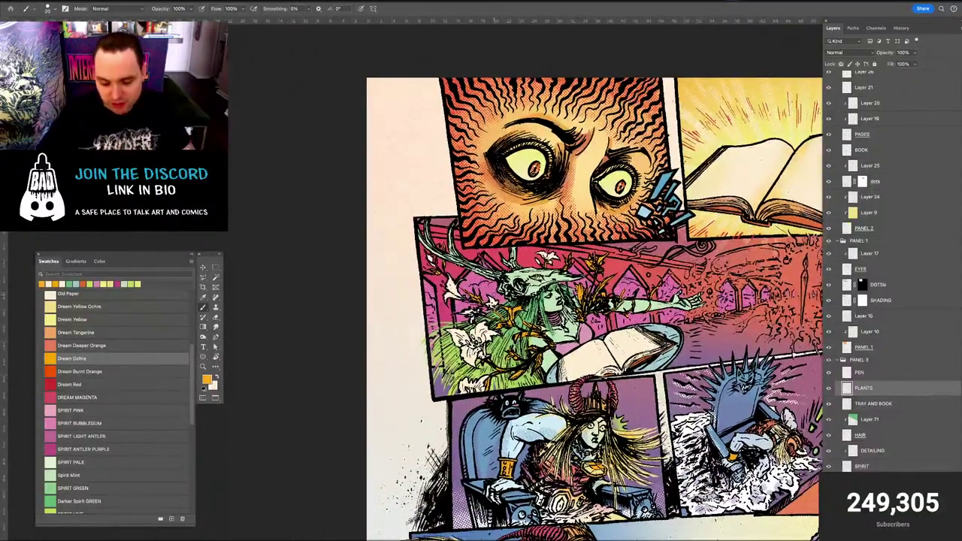
key("ctrl+plus")
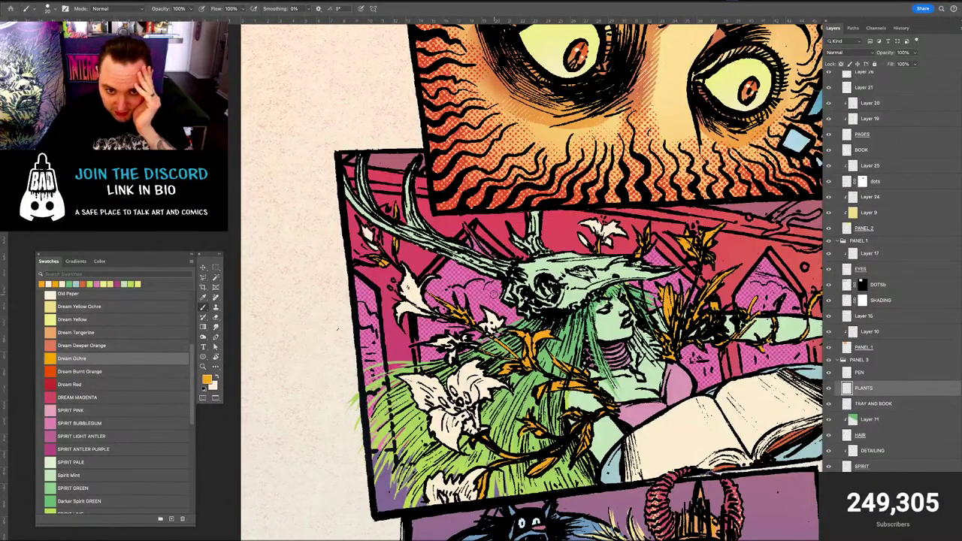
key("ctrl+minus")
key("ctrl+minus")
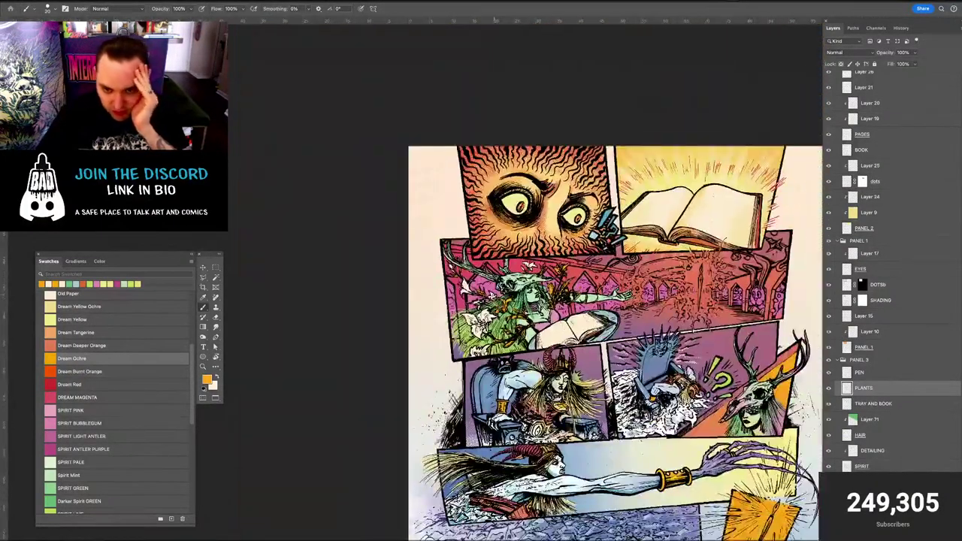
key("ctrl+plus")
key("ctrl+plus")
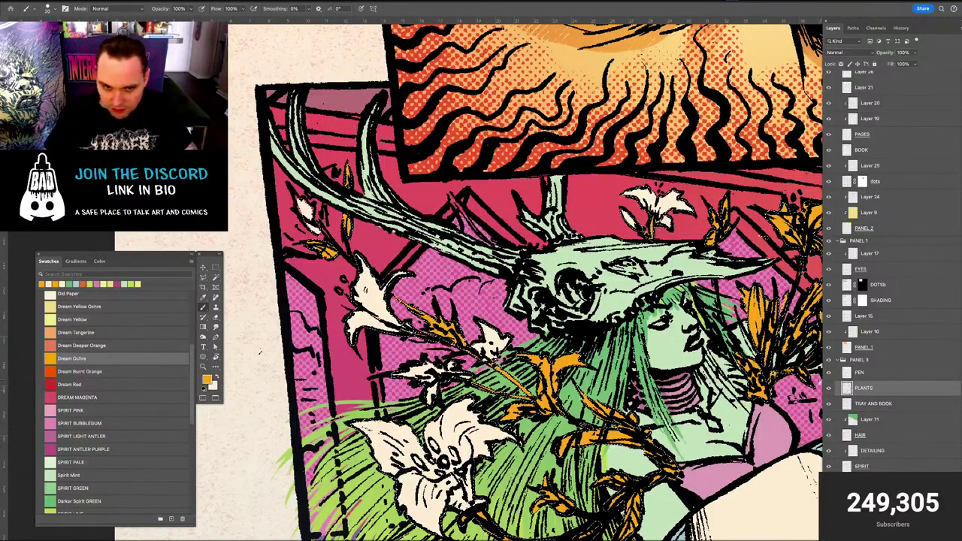
Recolour the small ragged flower above the big lily in ochre and touch up its petals, varying the brush size
left_click_drag(417, 351, 432, 352)
mouse_move(401, 375)
left_mouse_down()
mouse_move(406, 386)
mouse_move(430, 389)
mouse_move(457, 374)
mouse_move(433, 380)
left_mouse_up()
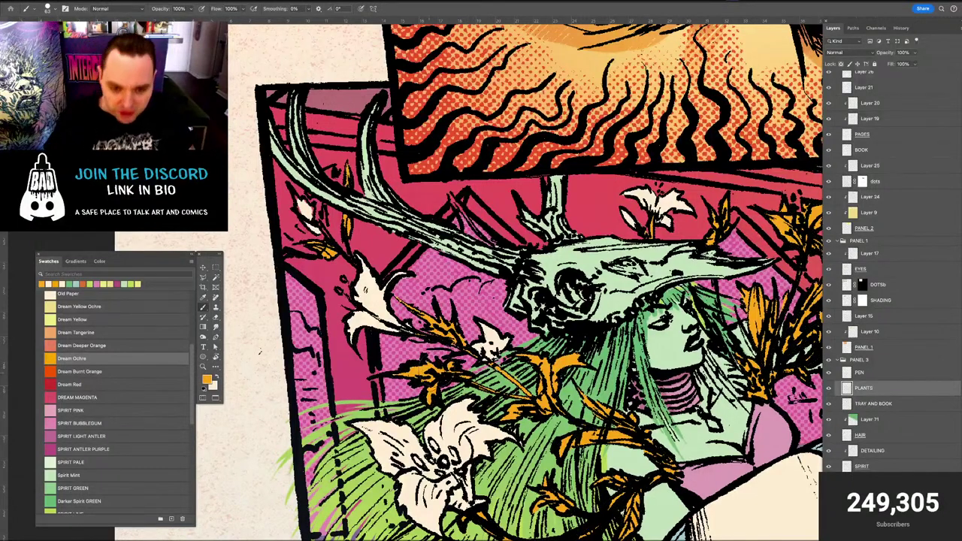
left_click_drag(421, 376, 392, 382)
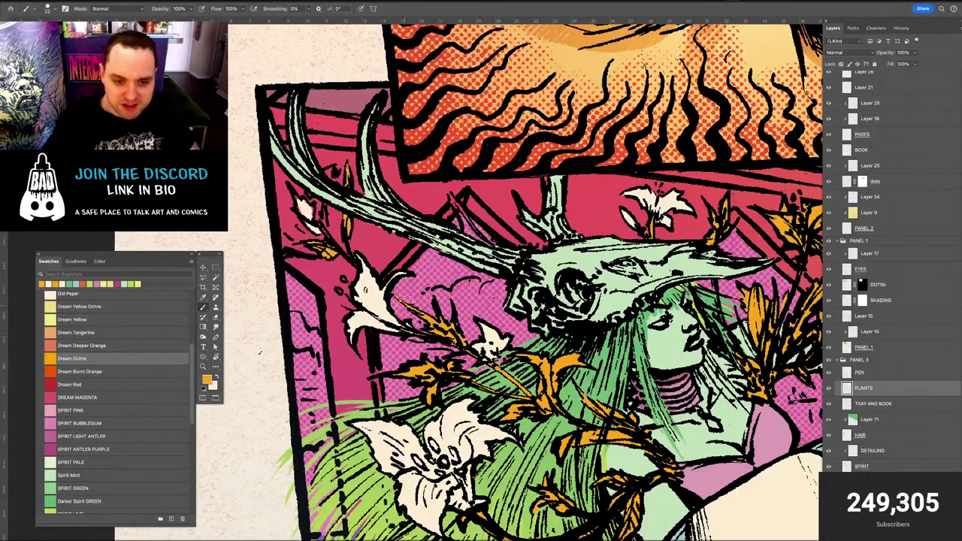
key("e")
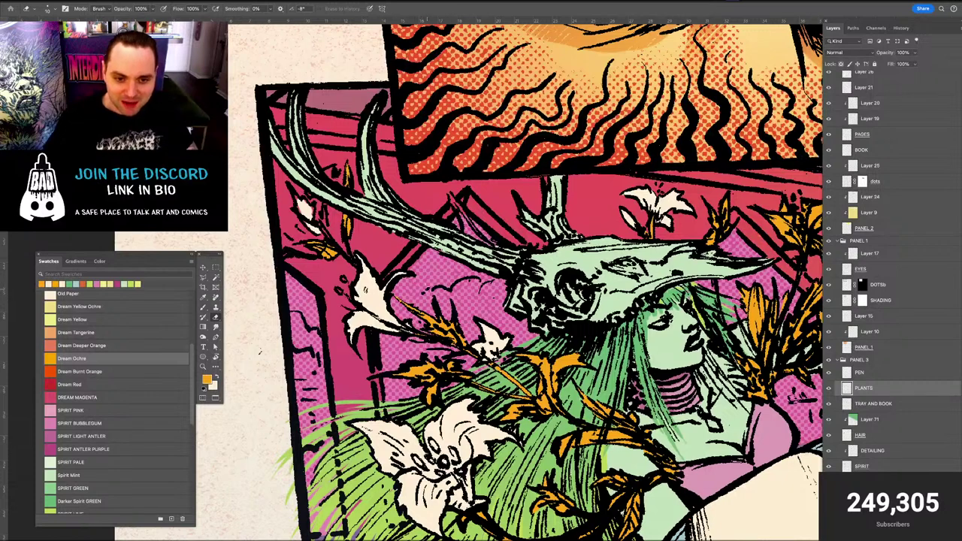
key("b")
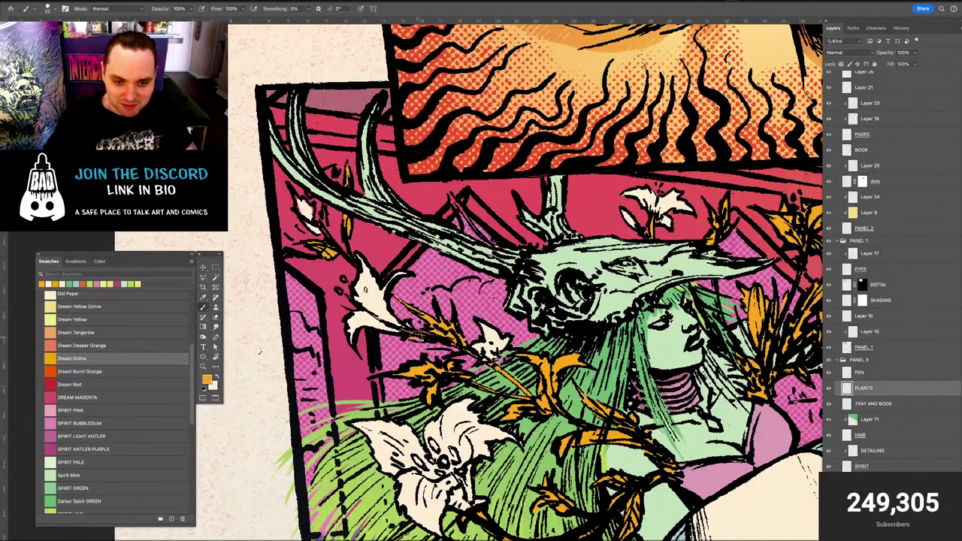
left_click_drag(410, 332, 404, 332, "ctrl+alt")
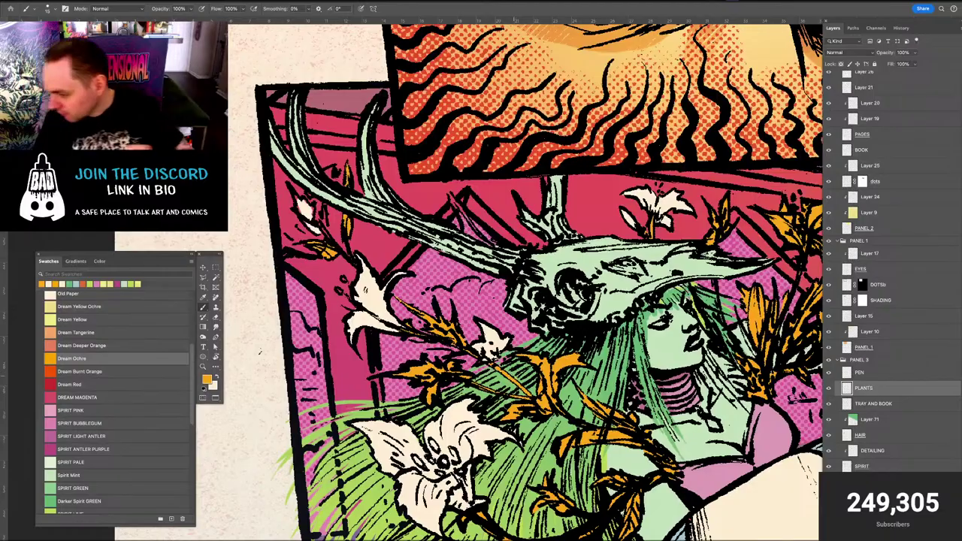
key("super+minus")
key("super+minus")
key("super+minus")
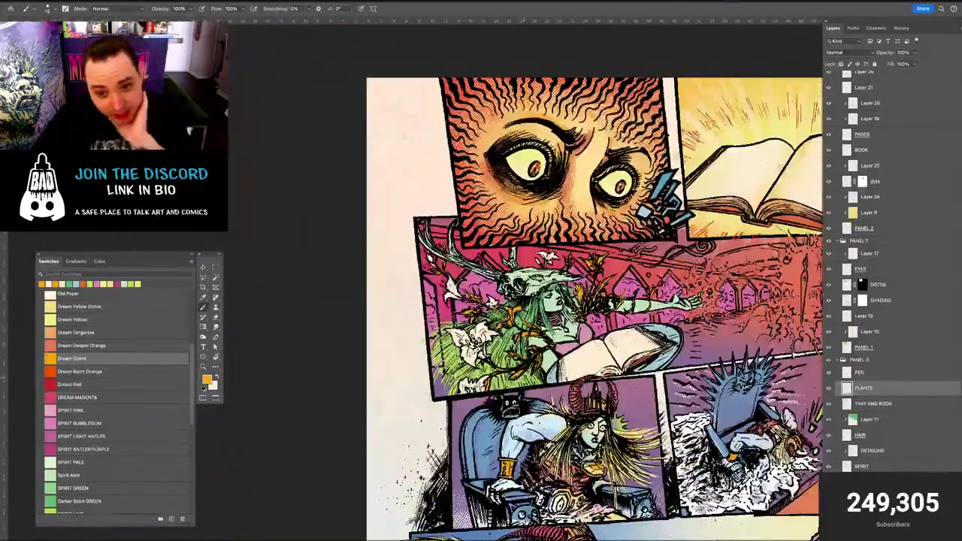
Review the spirit panel's finished plants up close and in the context of the page to find areas still needing colour
key("super+equal")
key("super+equal")
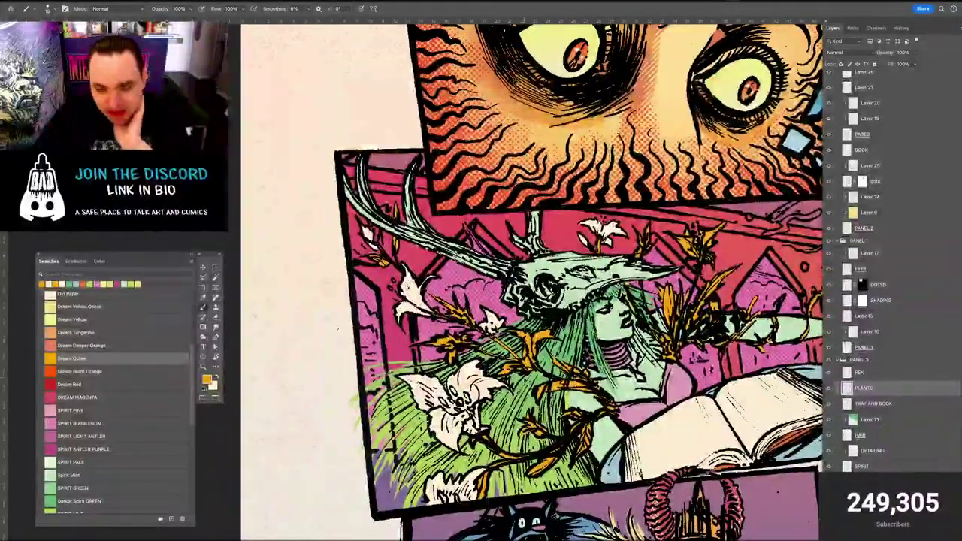
key("super+minus")
key("super+minus")
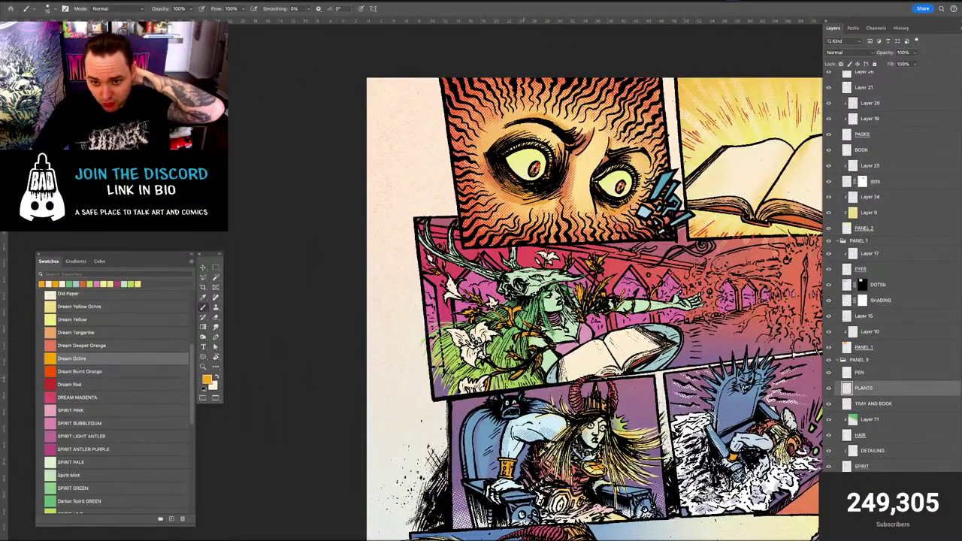
key("ctrl+plus")
key("ctrl+plus")
key("ctrl+minus")
key("ctrl+minus")
key("ctrl+minus")
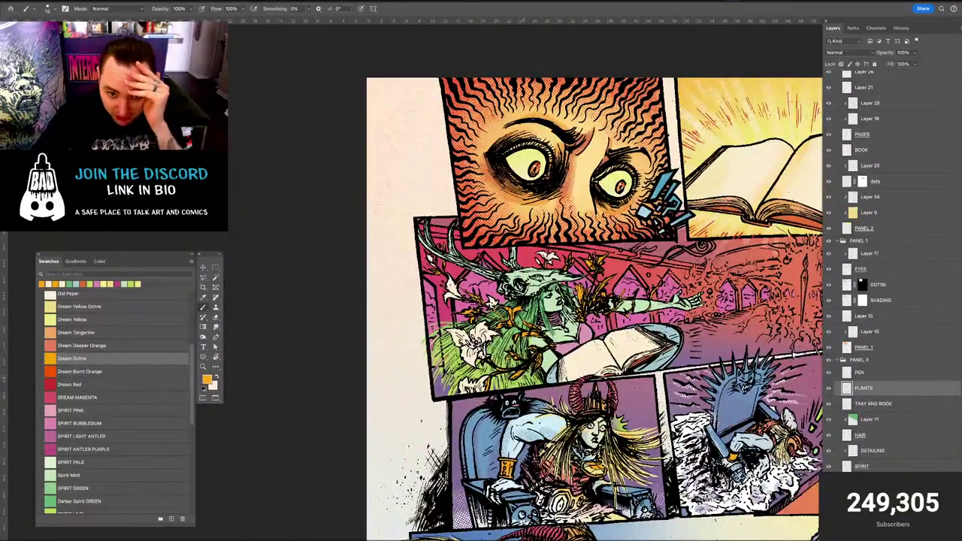
key("ctrl+plus")
key("ctrl+plus")
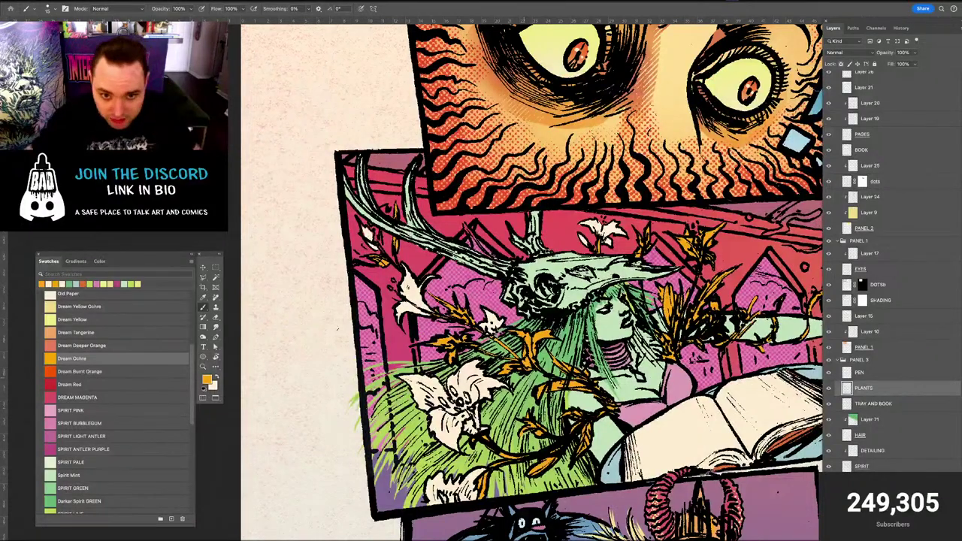
Fill the small prong on the long antler with its sampled pale green on the SPIRIT layer, tidying the edges with the Eraser
key("ctrl+plus")
left_click_drag(524, 255, 517, 308)
key("v")
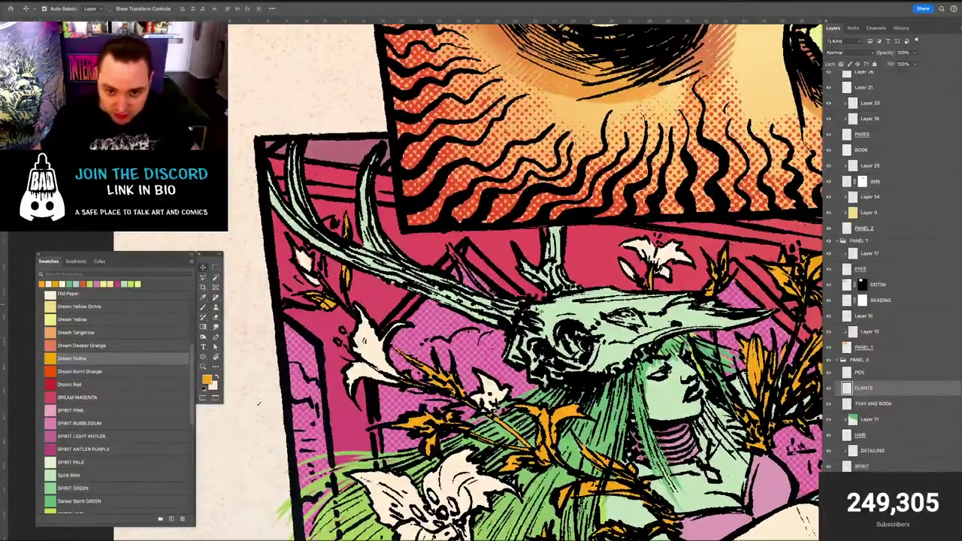
left_click(541, 310)
left_click(543, 309, "alt")
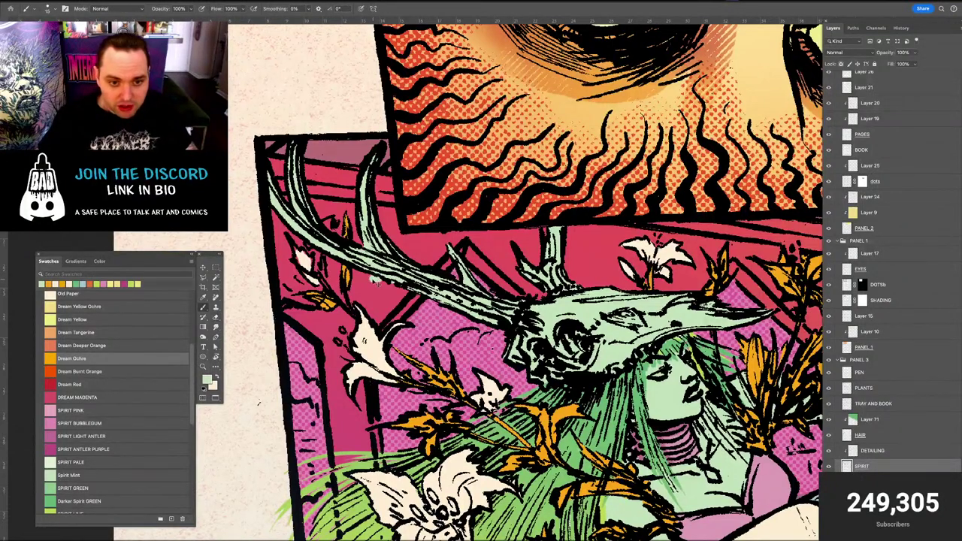
key("e")
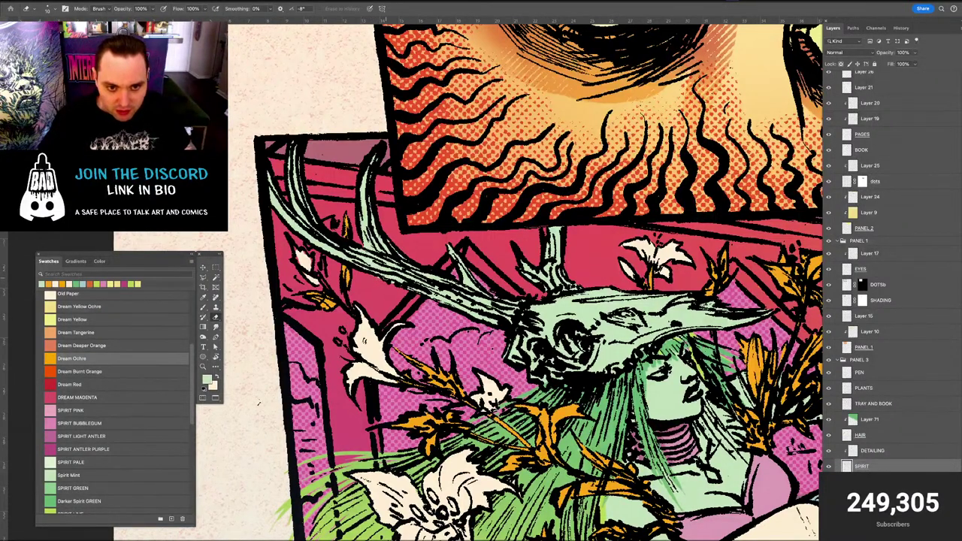
key("v")
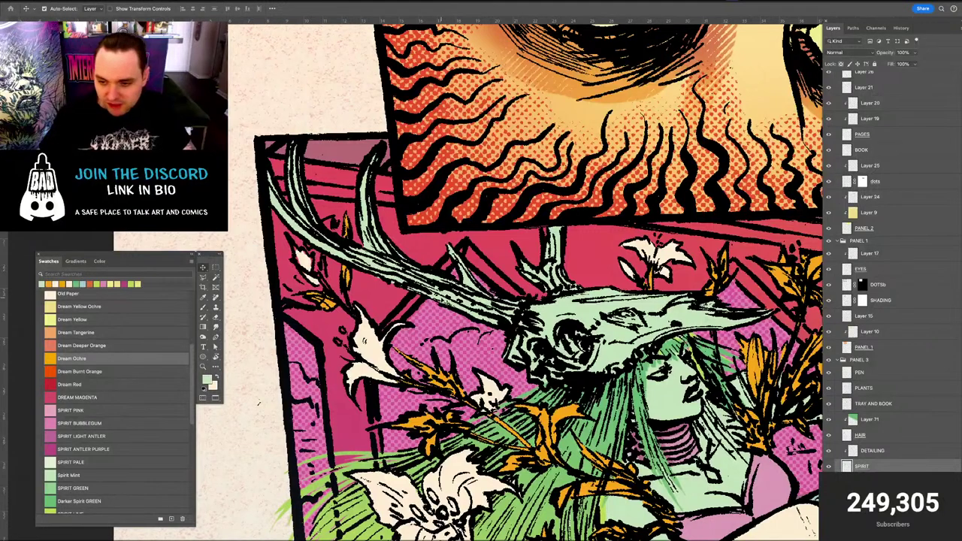
key("b")
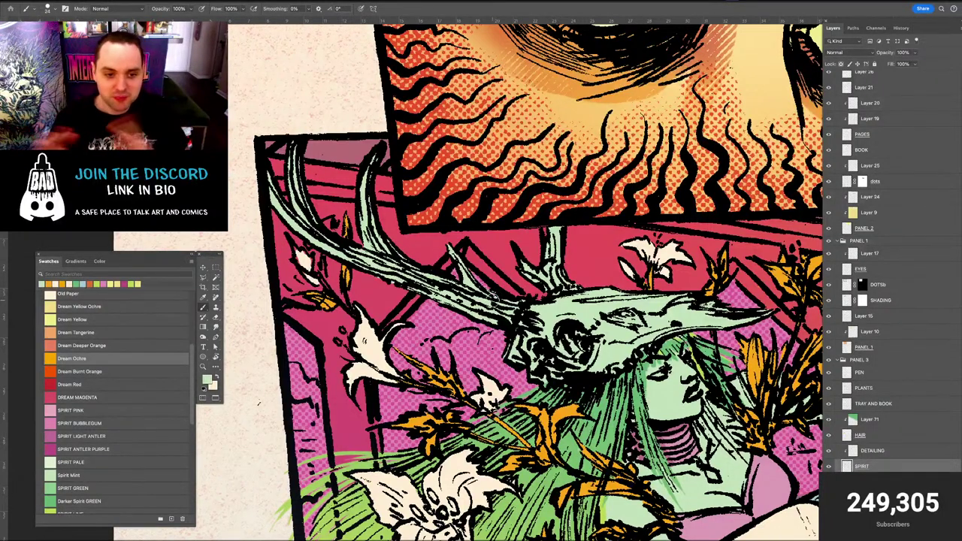
Recolour the closed bud beneath the long antler and the small berries above it in sampled ochre on the PLANTS layer
key("v")
left_click(308, 265)
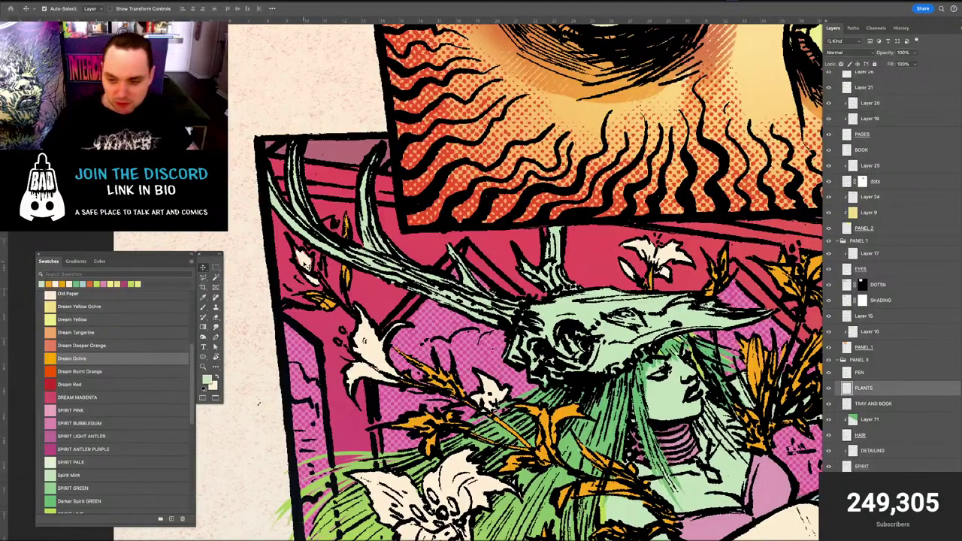
key("b")
left_click(346, 276, "alt")
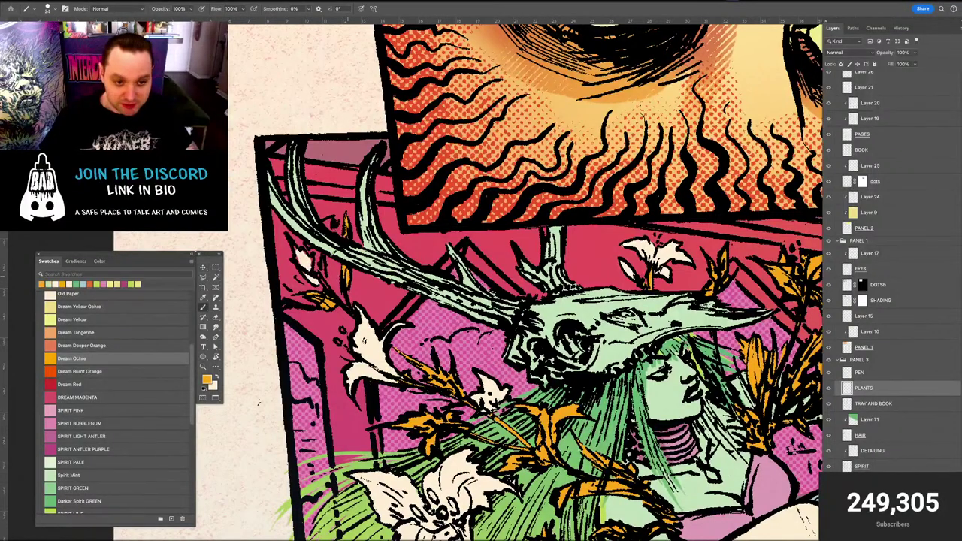
mouse_move(300, 256)
left_mouse_down()
mouse_move(315, 282)
mouse_move(300, 245)
left_mouse_up()
key("e")
key("b")
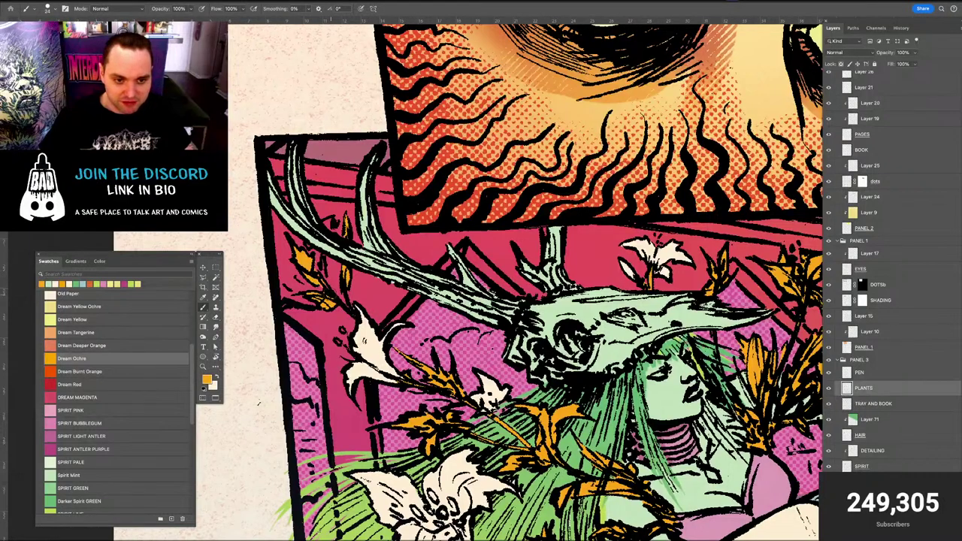
key("e")
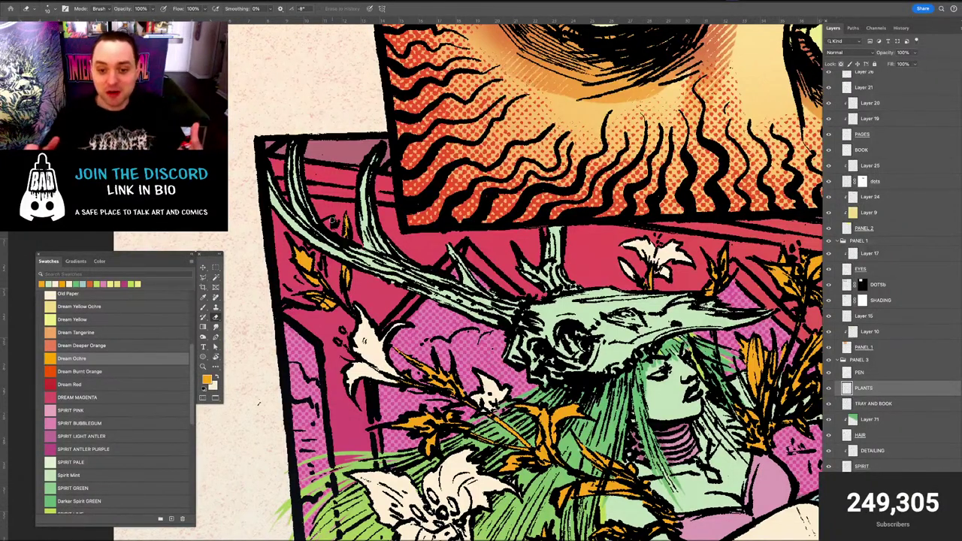
key("b")
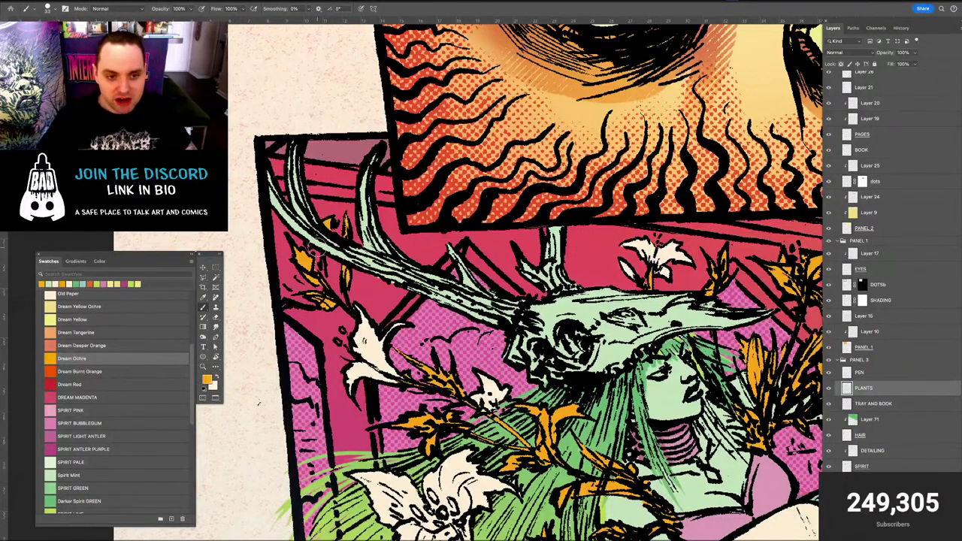
left_click_drag(314, 246, 309, 245)
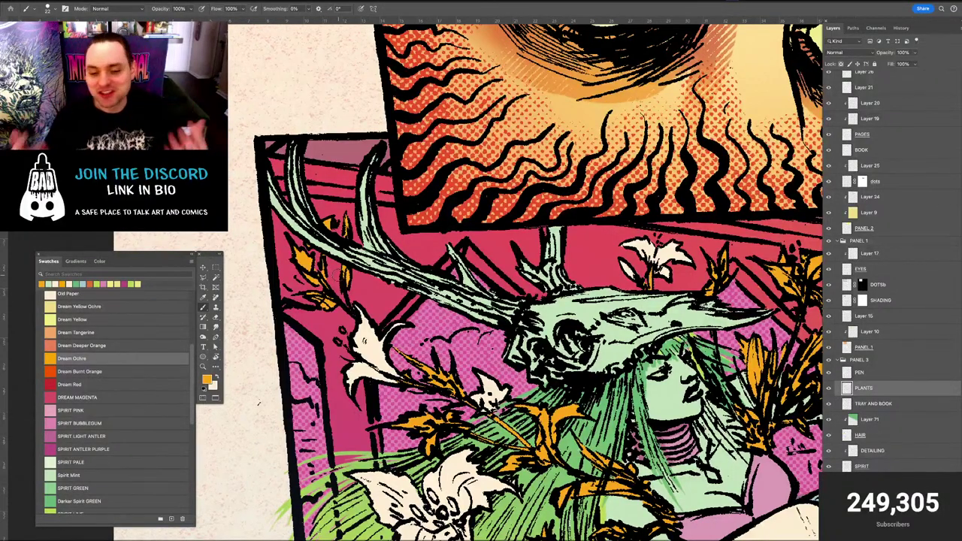
Add a new layer above PEN in the PANEL 3 group and sample the light green of the spirit's hair
mouse_move(636, 410)
left_mouse_down()
mouse_move(437, 330)
mouse_move(364, 330)
left_mouse_up()
left_click_drag(470, 313, 471, 312)
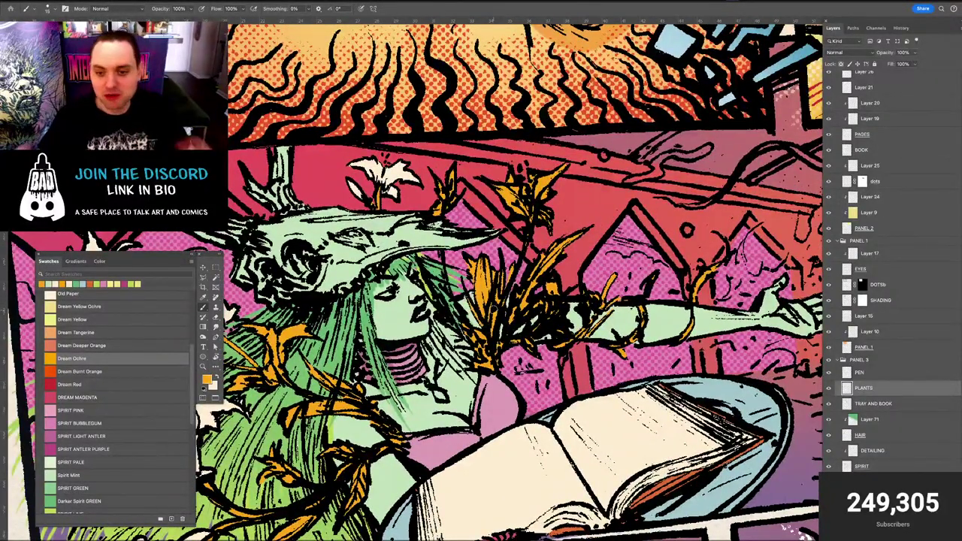
scroll(644, 189, "right", 5)
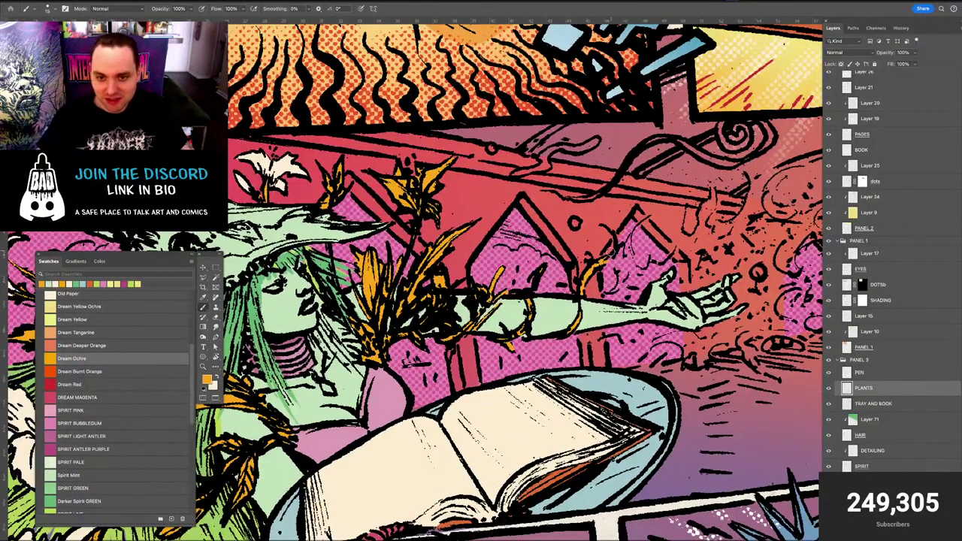
scroll(497, 185, "down", 5)
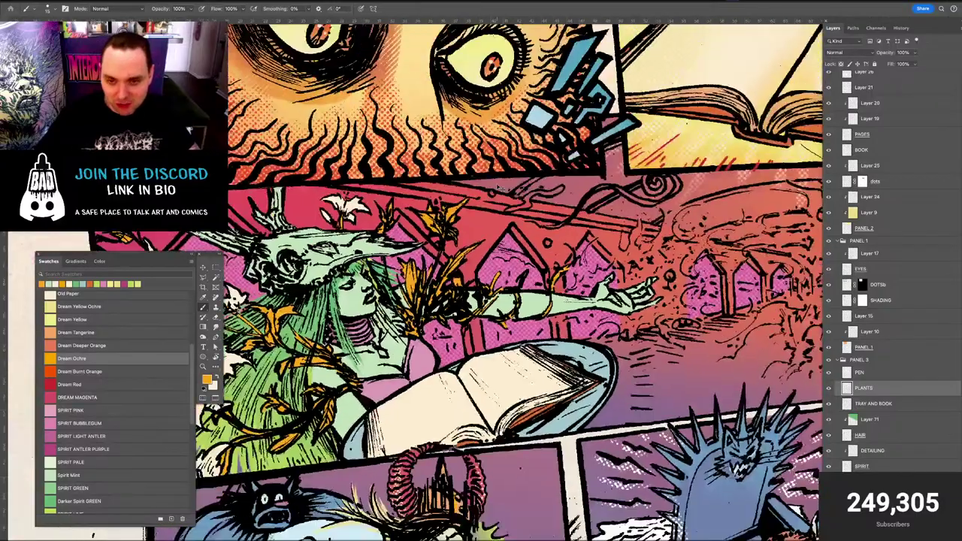
scroll(484, 301, "up", 5)
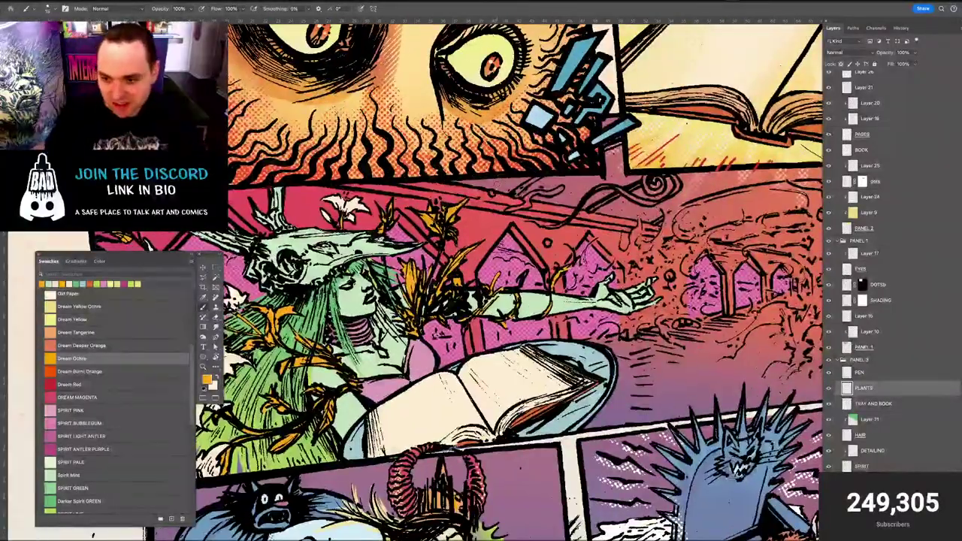
left_click(859, 372)
key("ctrl+shift+n")
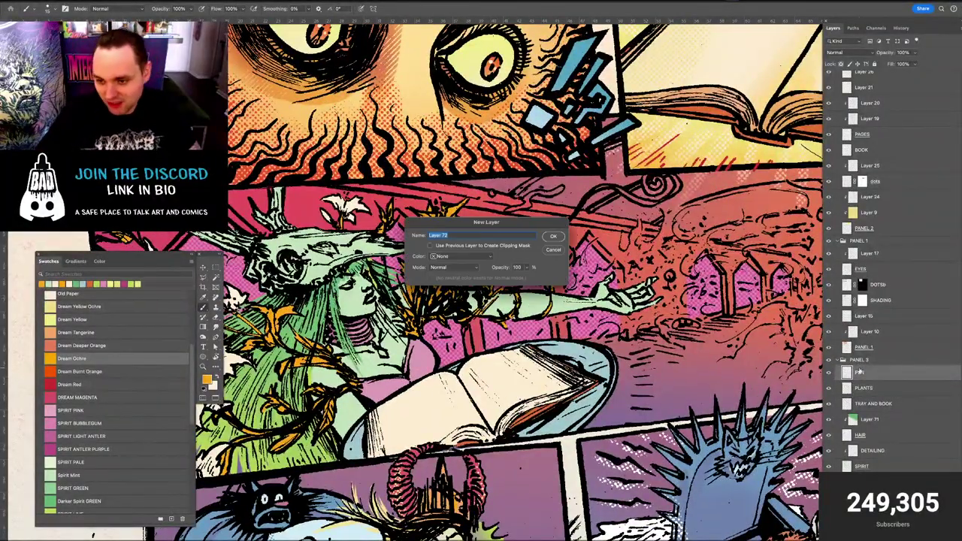
key("Return")
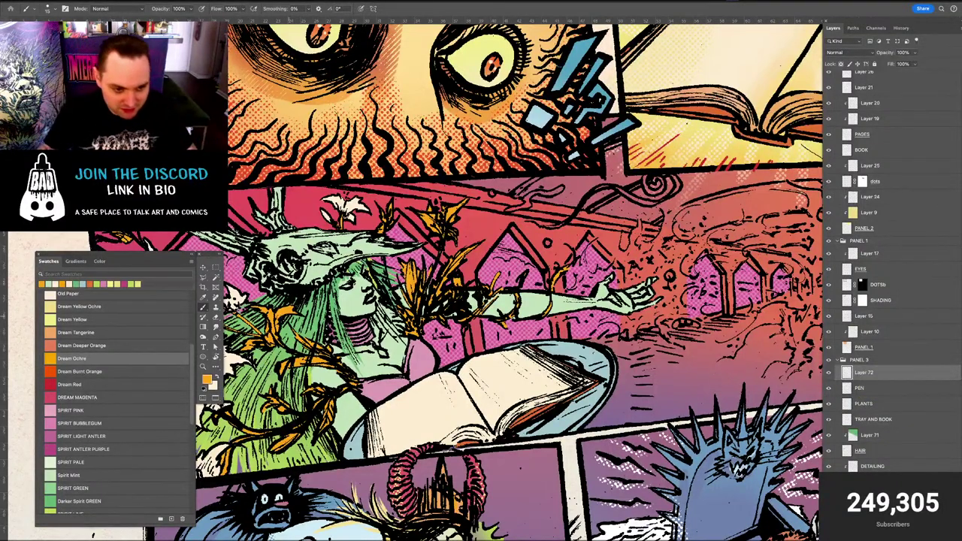
left_click_drag(288, 370, 407, 327)
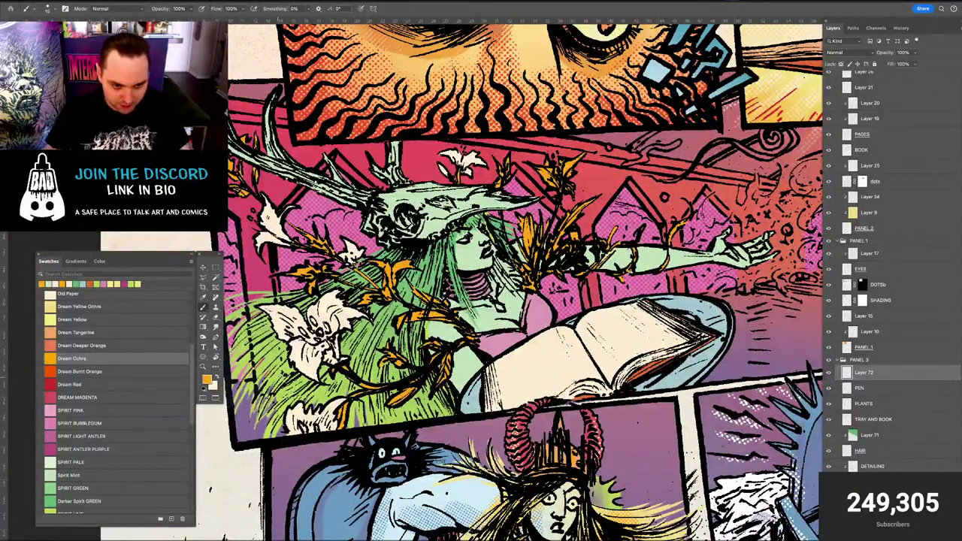
left_click(283, 376, "alt")
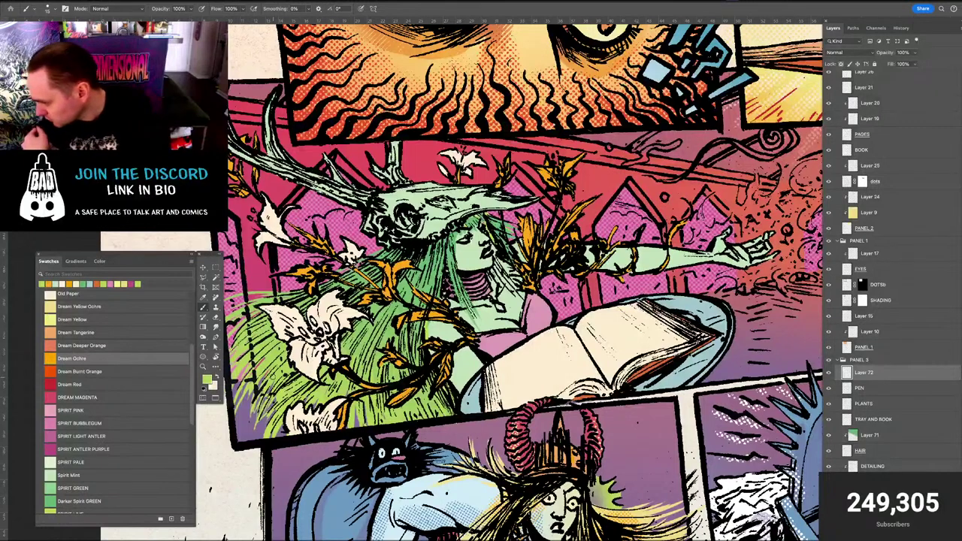
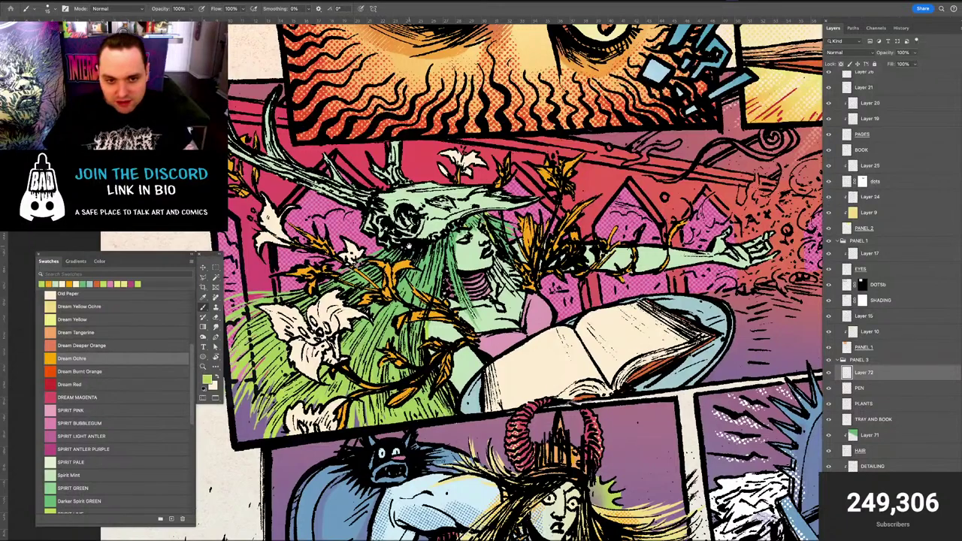
Examine the eyes panel's colouring up close and against the book and spirit panels around it
left_click_drag(410, 245, 397, 464)
left_click_drag(417, 324, 429, 385)
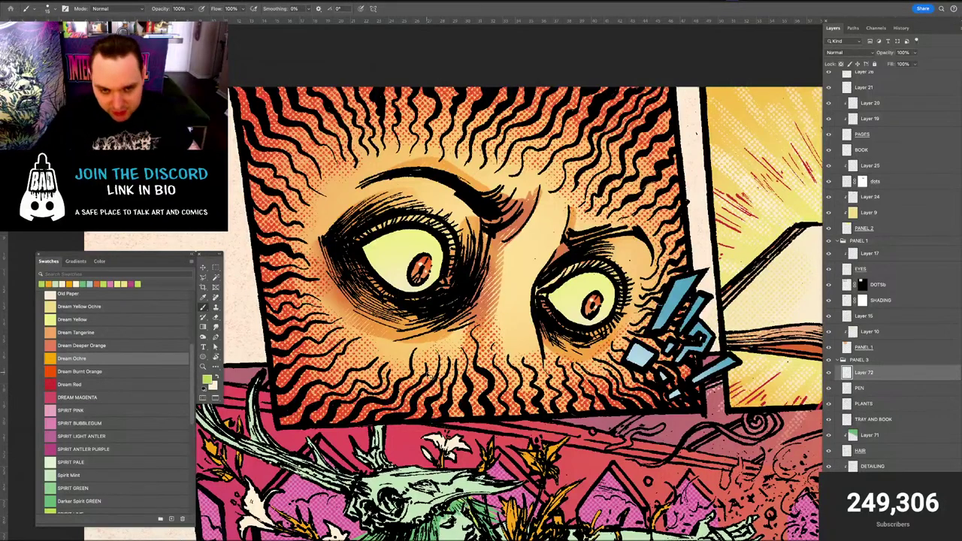
key("ctrl+minus")
key("ctrl+minus")
left_click_drag(453, 379, 453, 385)
key("ctrl+plus")
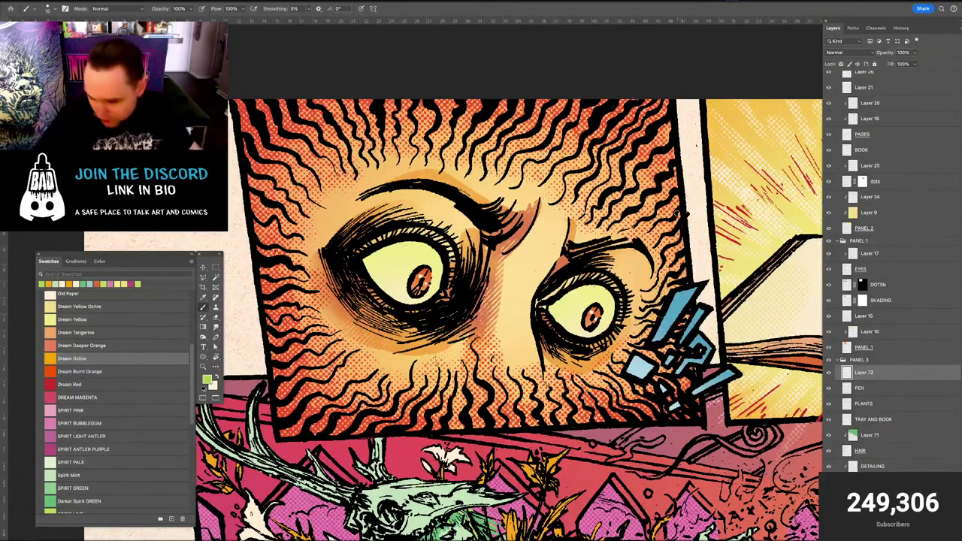
key("super+minus")
key("super+minus")
key("super+plus")
key("super+plus")
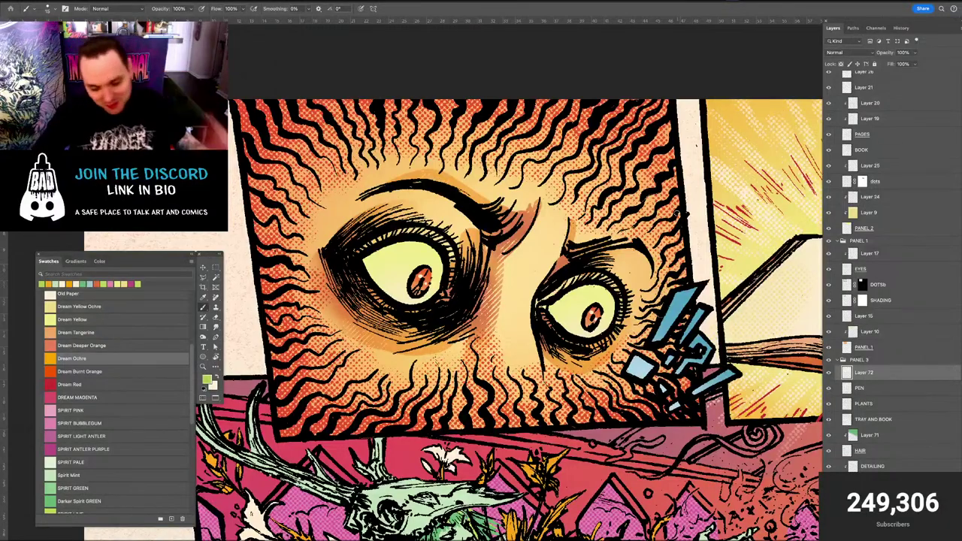
key("super+minus")
key("super+minus")
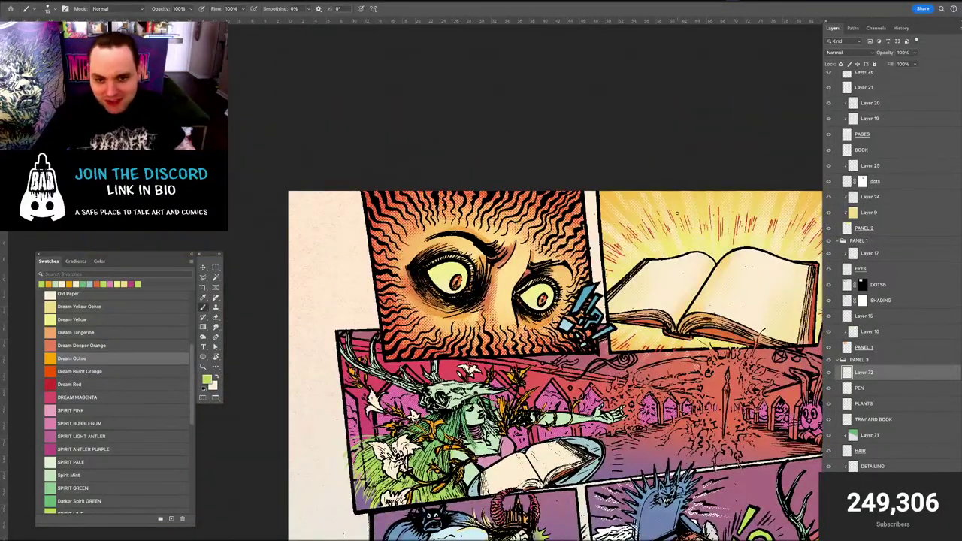
Check the new layer above PEN for content by toggling its visibility and trying to load its pixels as a selection
key("super+plus")
key("super+plus")
scroll(677, 214, "down", 3)
scroll(676, 214, "down", 3)
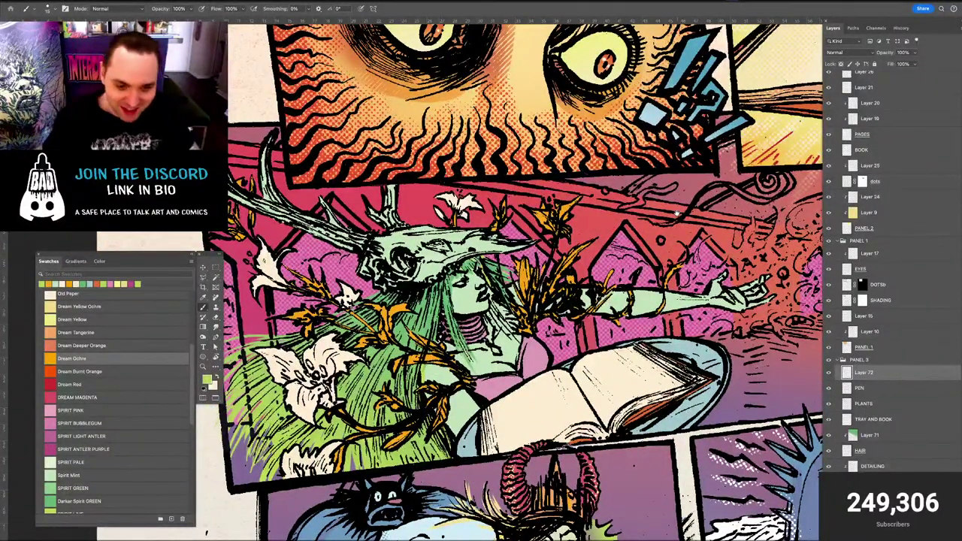
left_click_drag(432, 324, 454, 297)
key("super+plus")
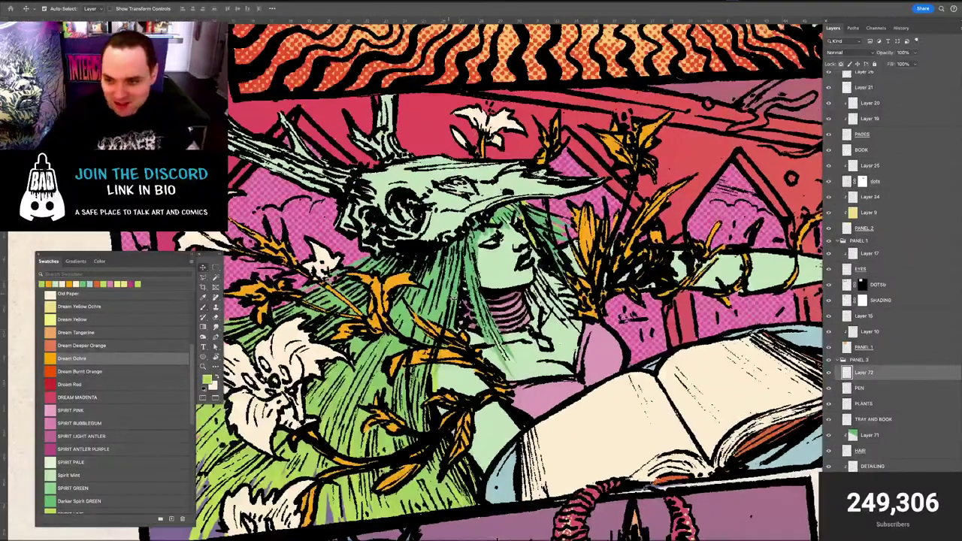
key("ctrl+minus")
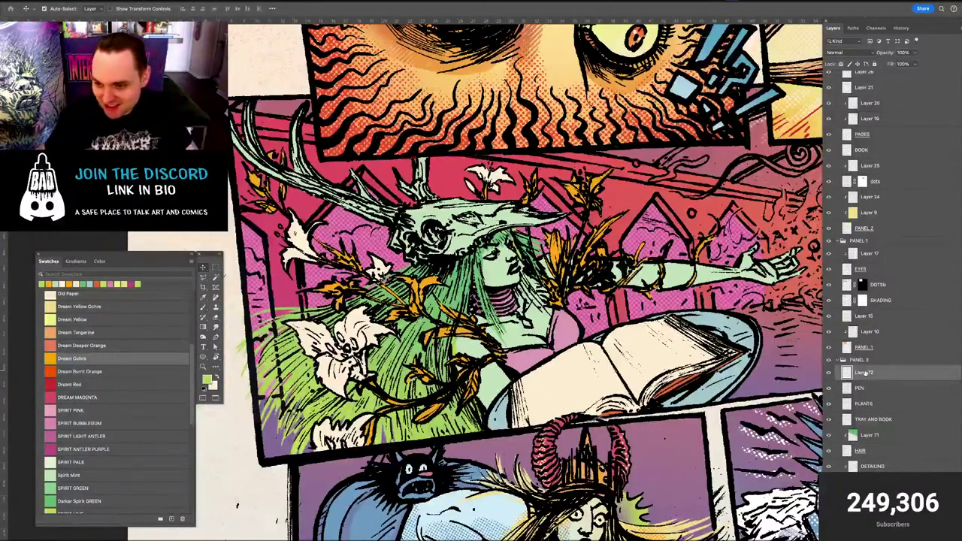
left_click(829, 374)
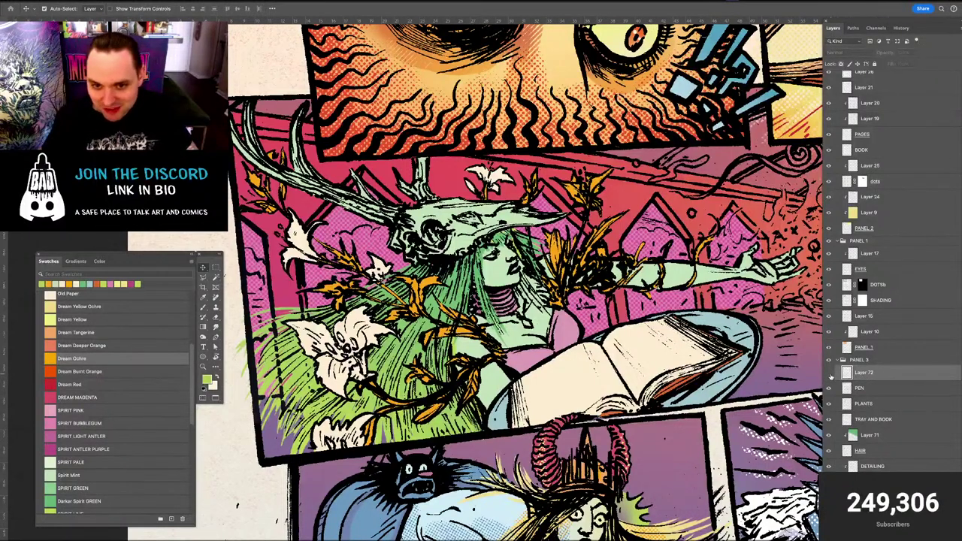
left_click(828, 373)
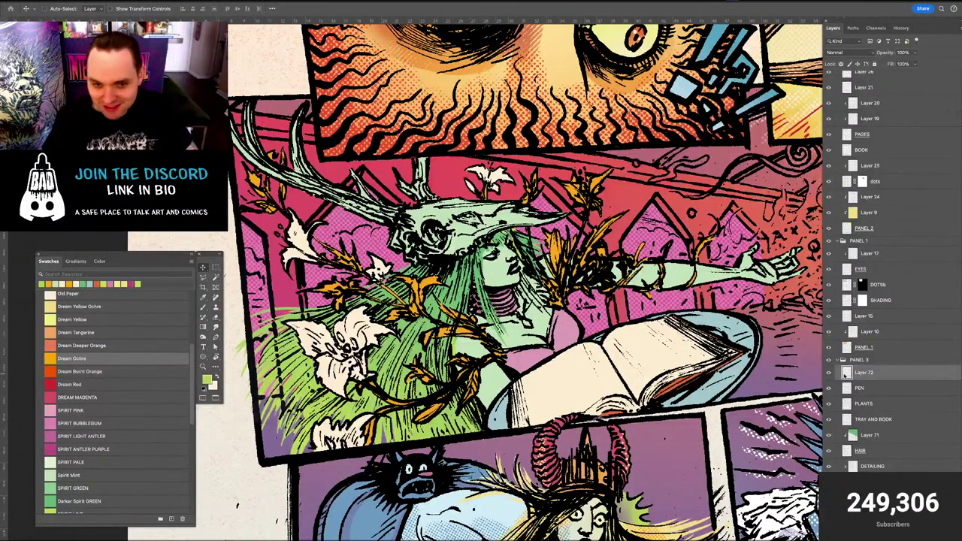
left_click(844, 375, "super")
left_click(486, 171)
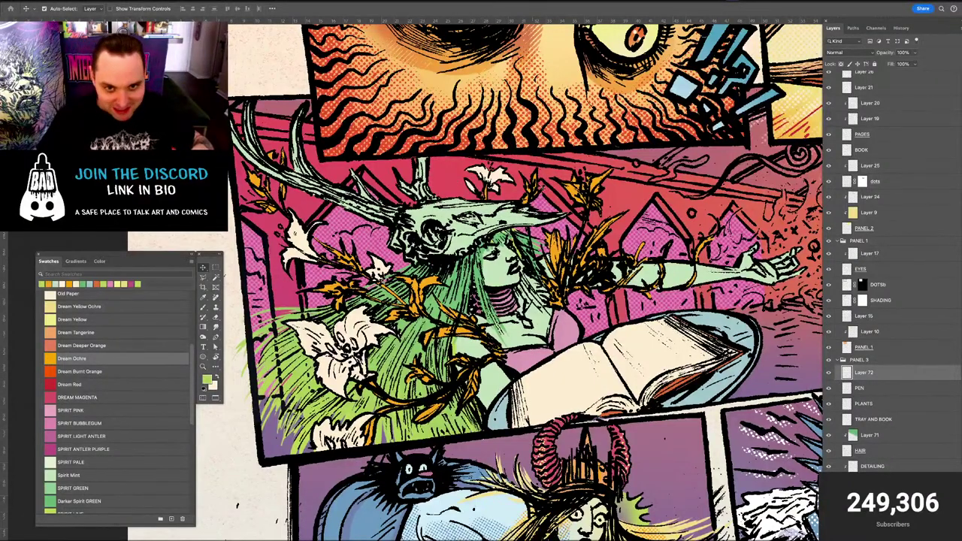
scroll(540, 218, "up", 8)
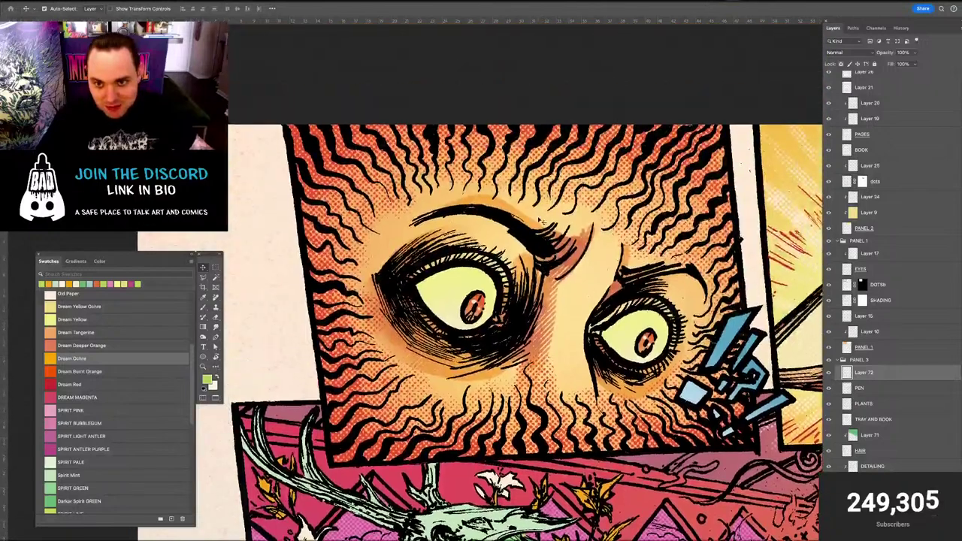
Examine the colouring of the eyes panel and of the antlered spirit panel below it up close
scroll(541, 221, "down", 2)
scroll(543, 222, "down", 2)
scroll(544, 224, "up", 2)
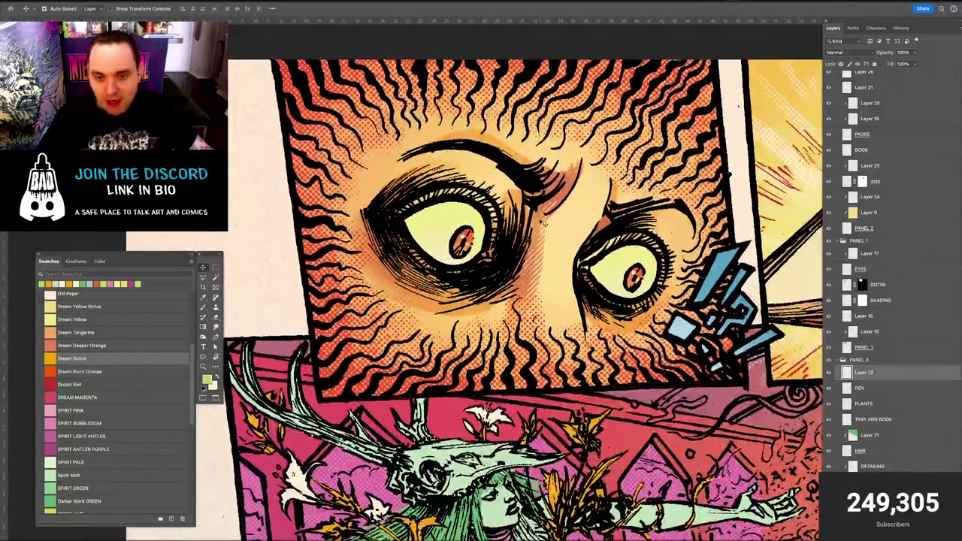
scroll(544, 224, "up", 1)
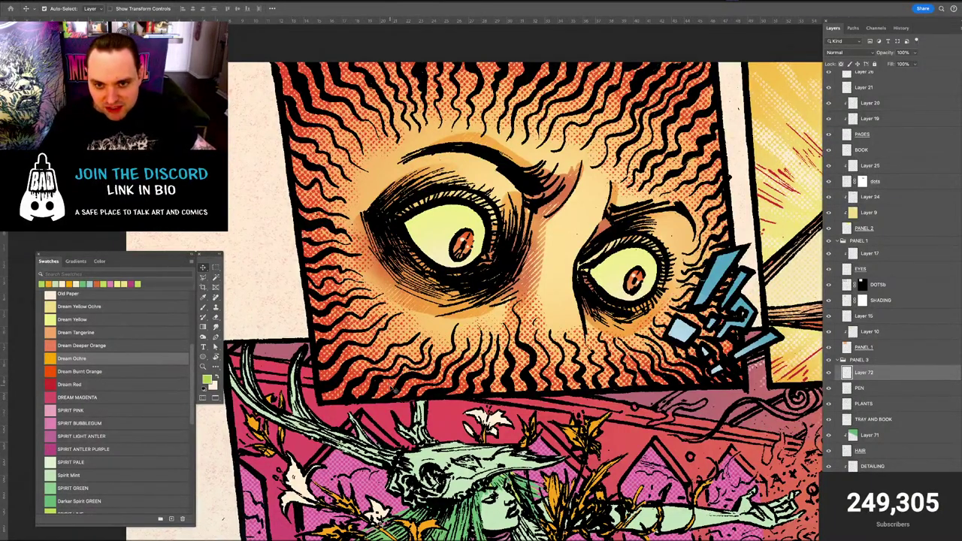
left_click_drag(399, 391, 331, 57)
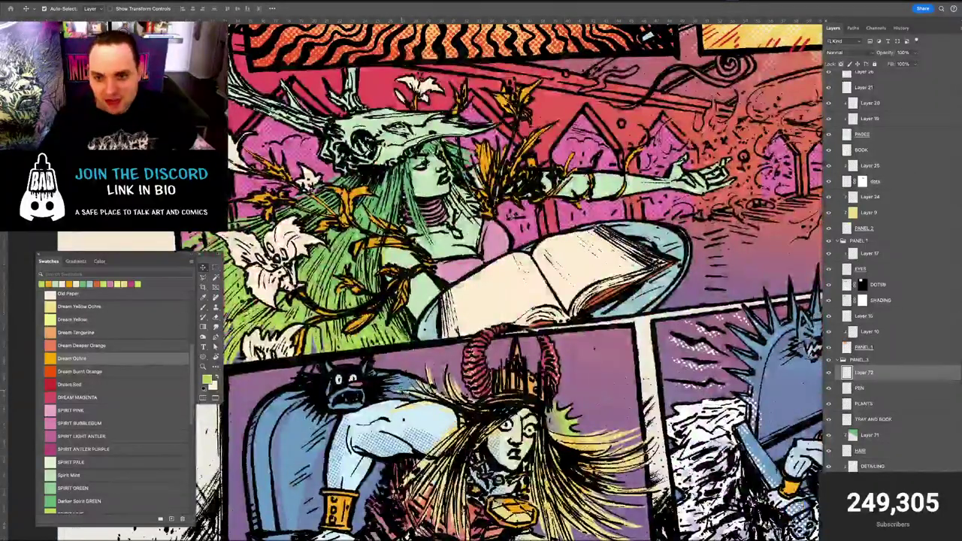
scroll(406, 391, "up", 10)
scroll(423, 381, "down", 2)
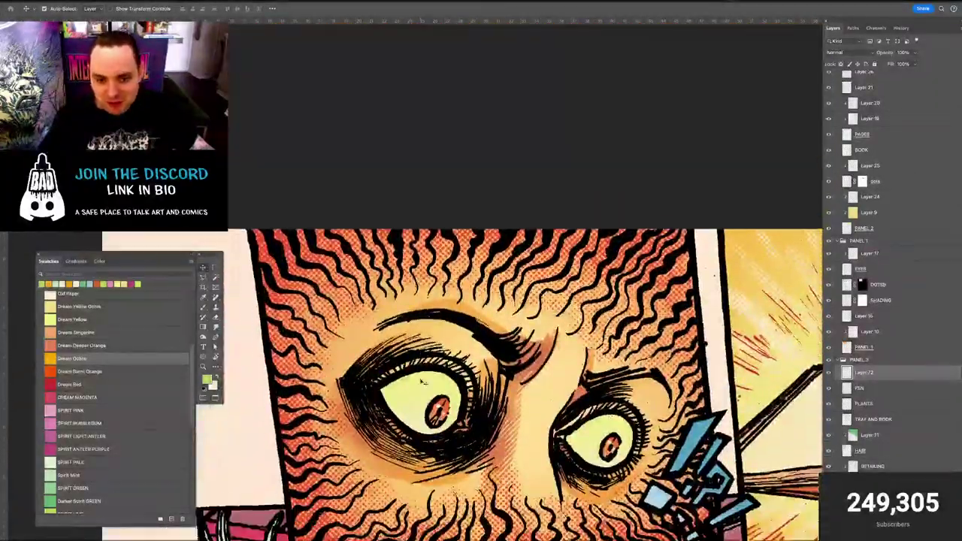
scroll(422, 382, "down", 1)
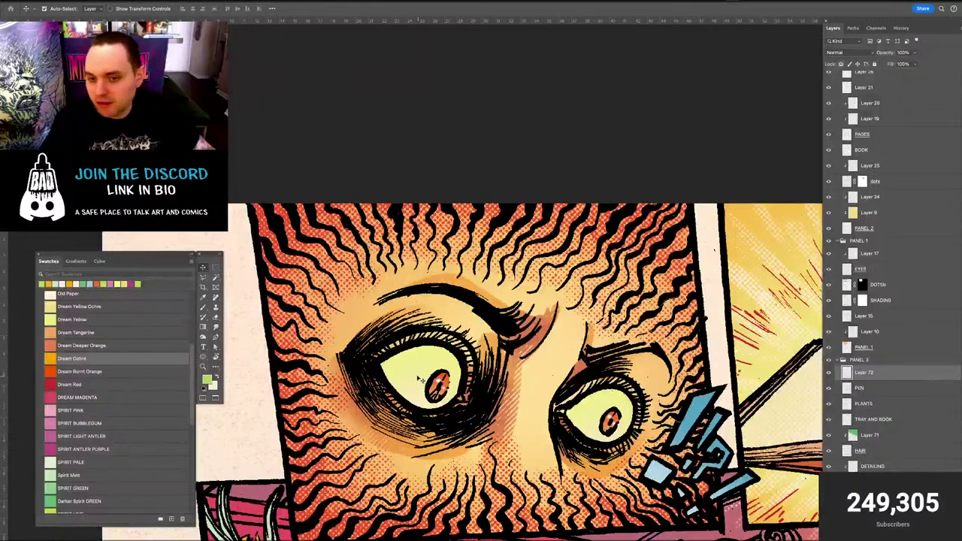
scroll(421, 380, "down", 8)
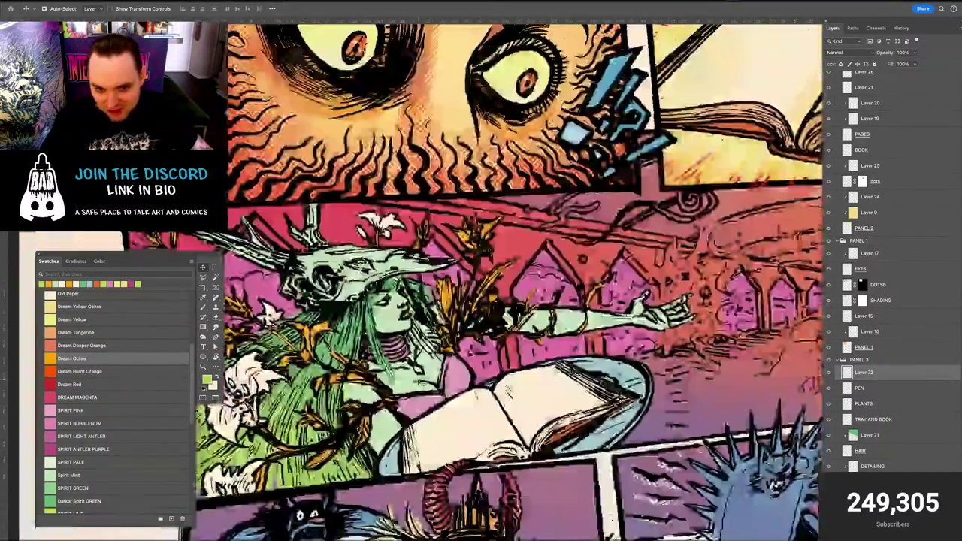
scroll(419, 381, "down", 3)
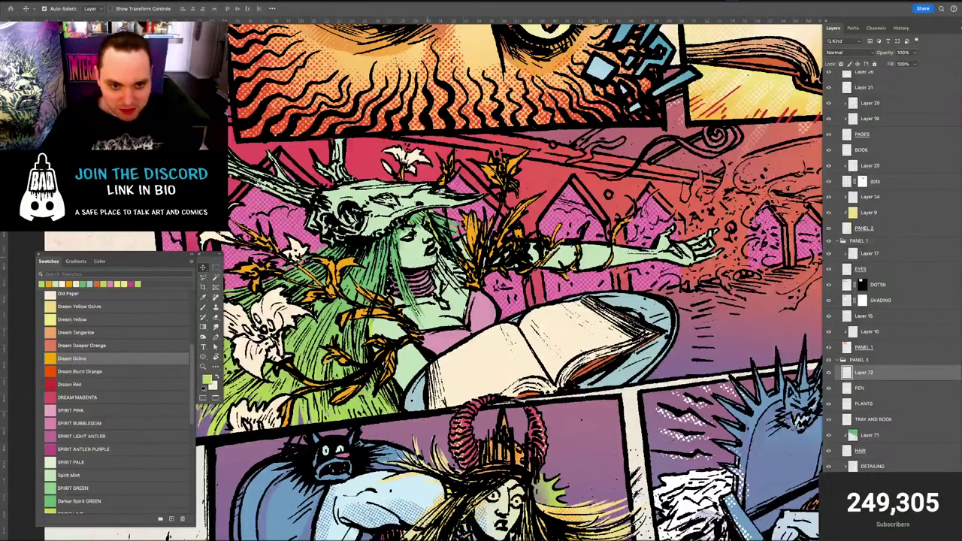
scroll(427, 258, "left", 3)
scroll(427, 258, "up", 1)
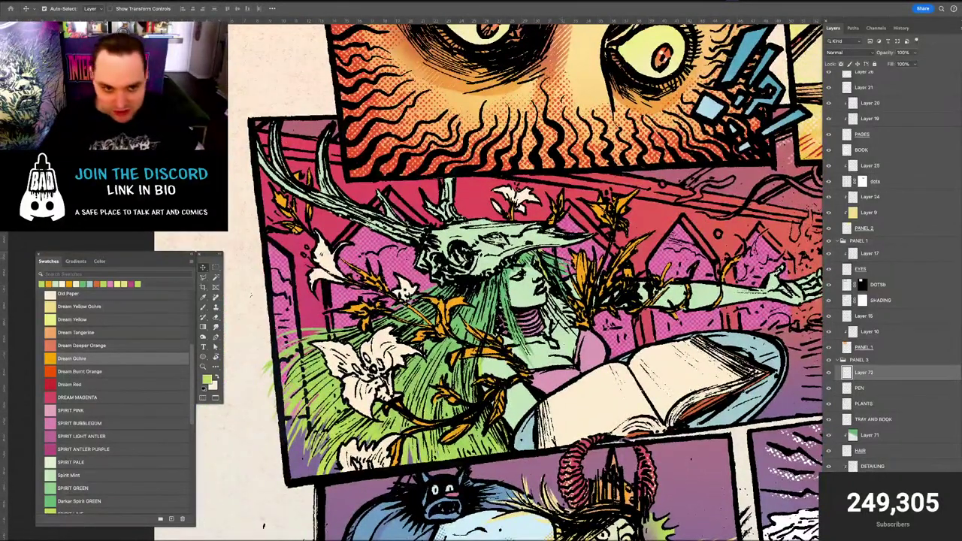
scroll(892, 285, "down", 1)
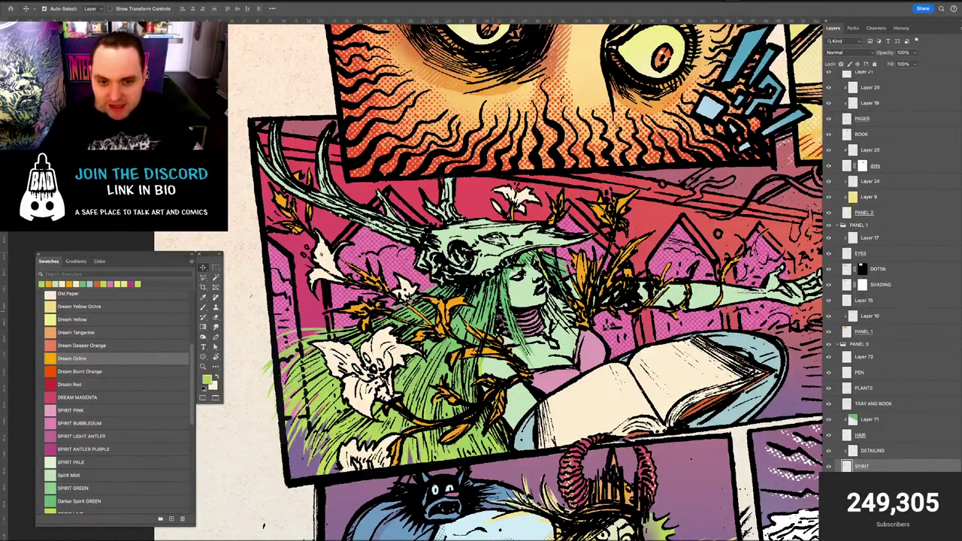
Check which PANEL 3 layers hold the spirit's hair by selecting HAIR and the clipped Layer 71
left_click(488, 318)
left_click(845, 434)
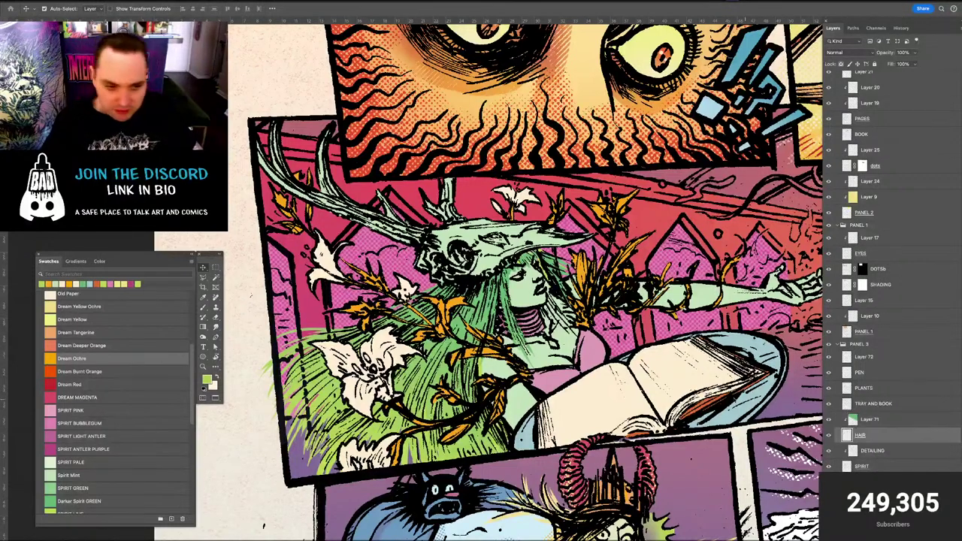
key("b")
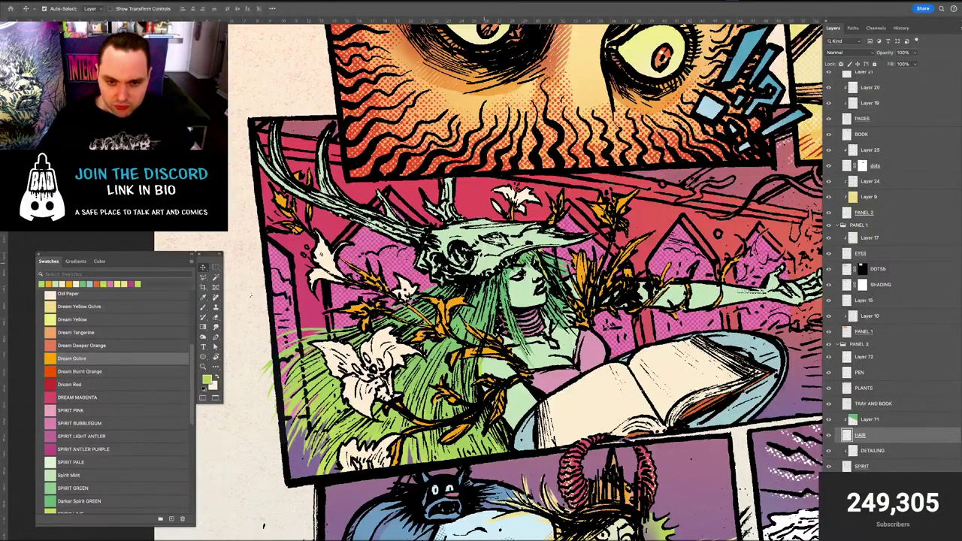
key("v")
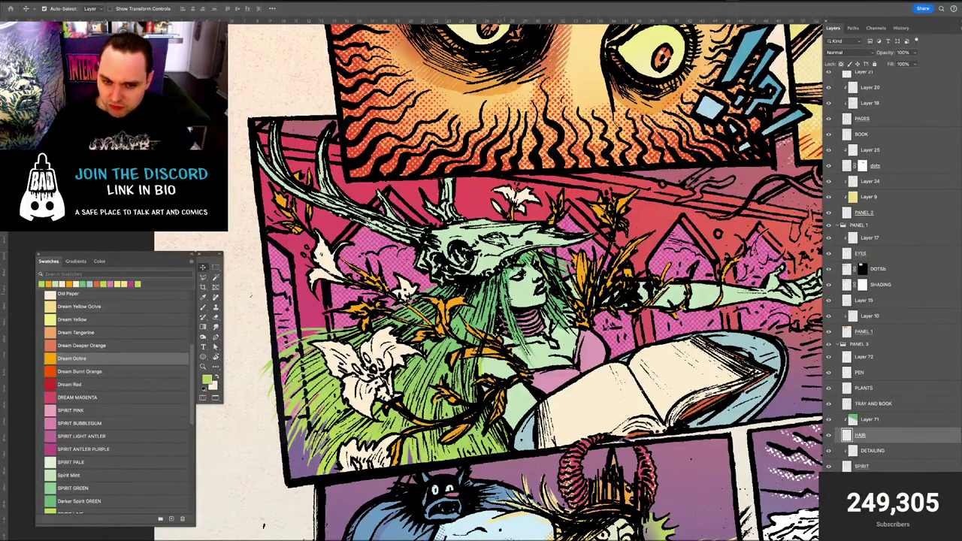
left_click(507, 297)
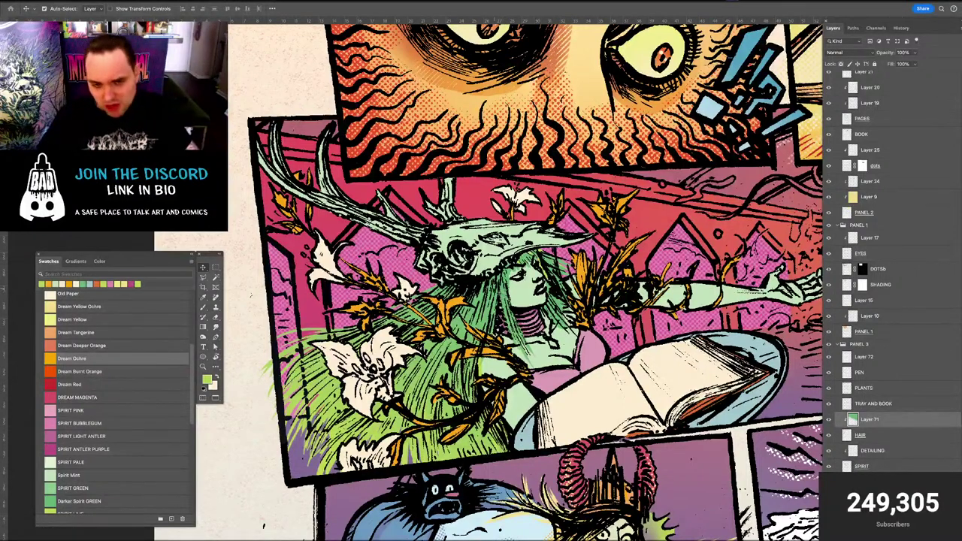
key("b")
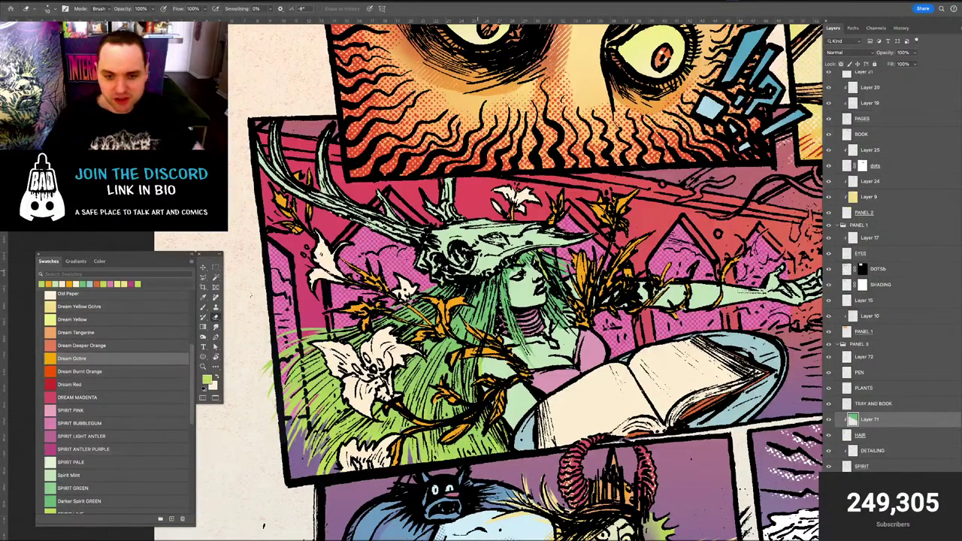
left_click_drag(599, 123, 543, 138)
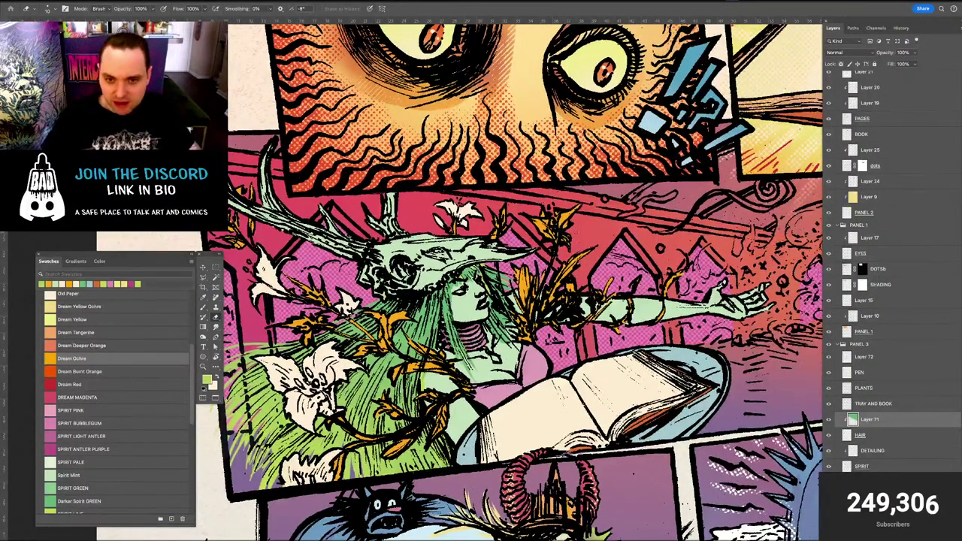
key("v")
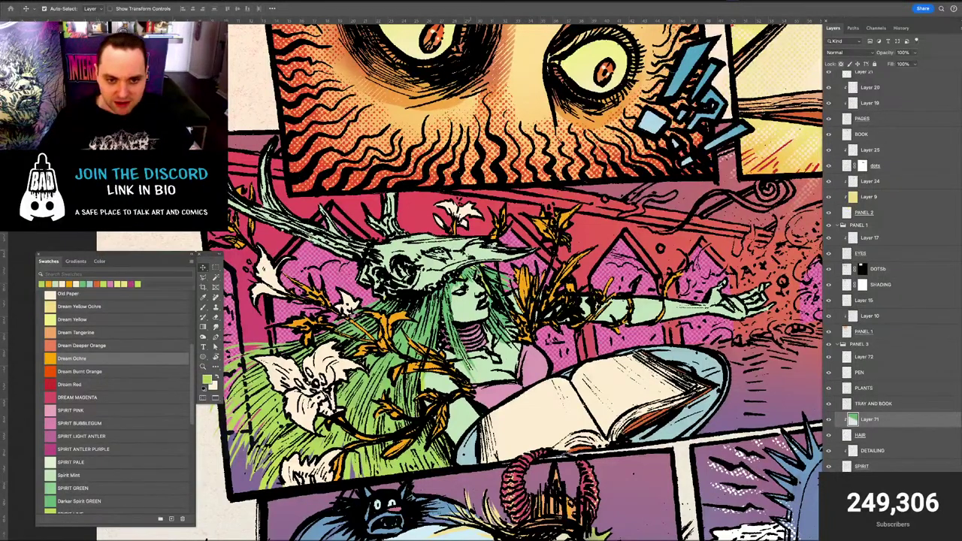
scroll(432, 279, "down", 2)
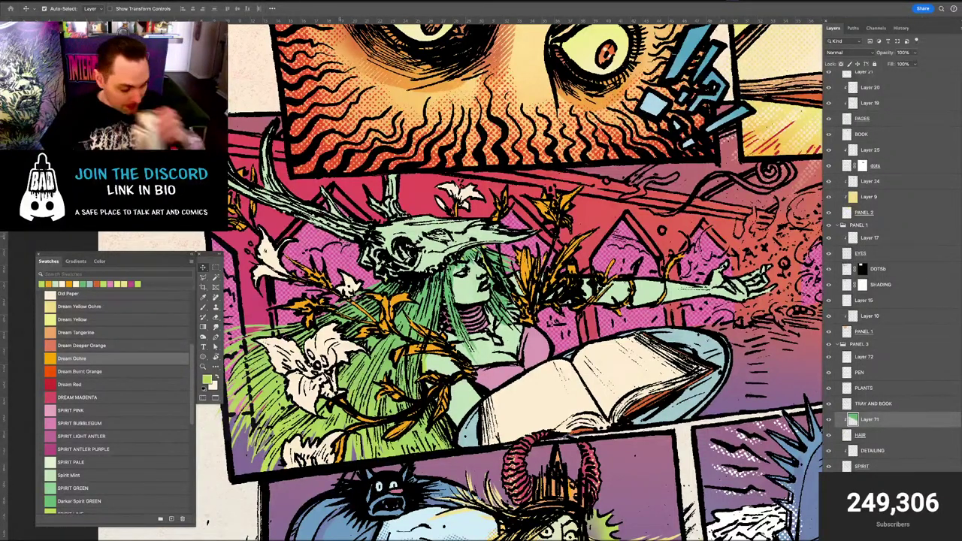
Set the foreground colour to the Dream Yellow swatch for colouring around the floating pen in the spirit panel
scroll(358, 224, "down", 5)
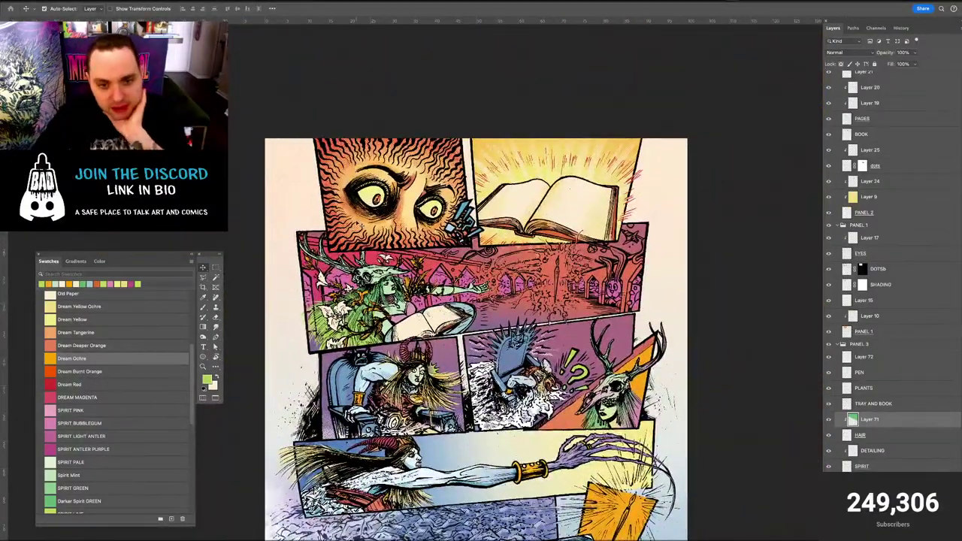
scroll(541, 263, "up", 5)
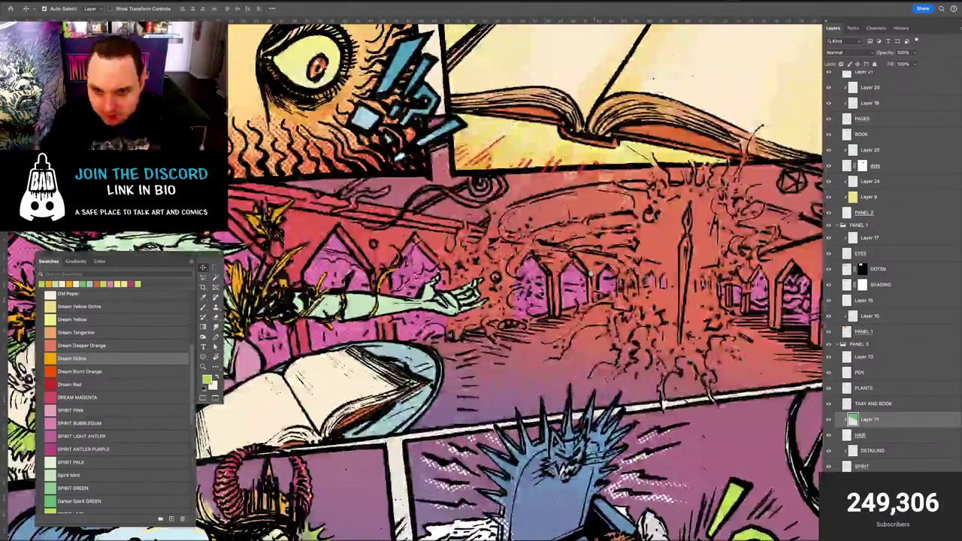
key("b")
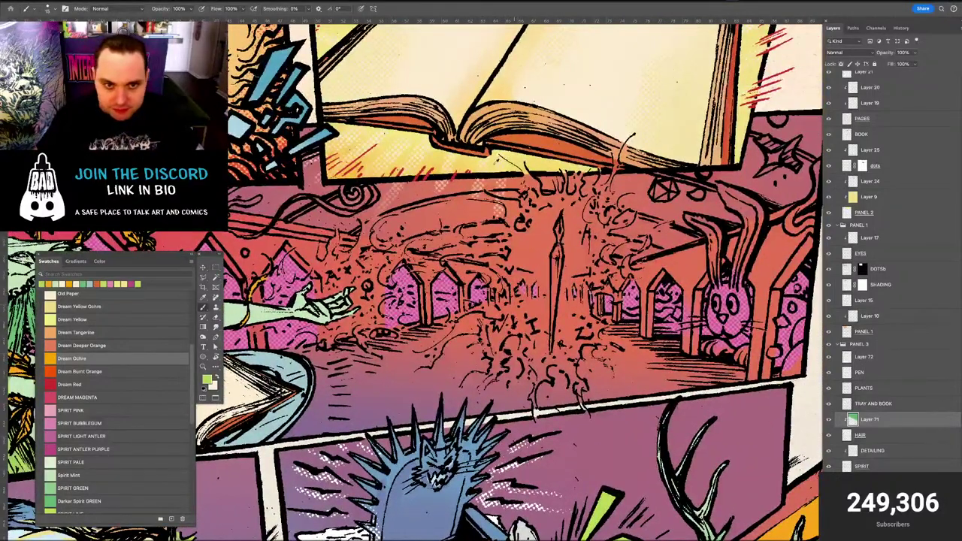
mouse_move(497, 161)
left_mouse_down()
mouse_move(549, 319)
mouse_move(523, 296)
mouse_move(485, 162)
left_mouse_up()
left_click(64, 320)
key("v")
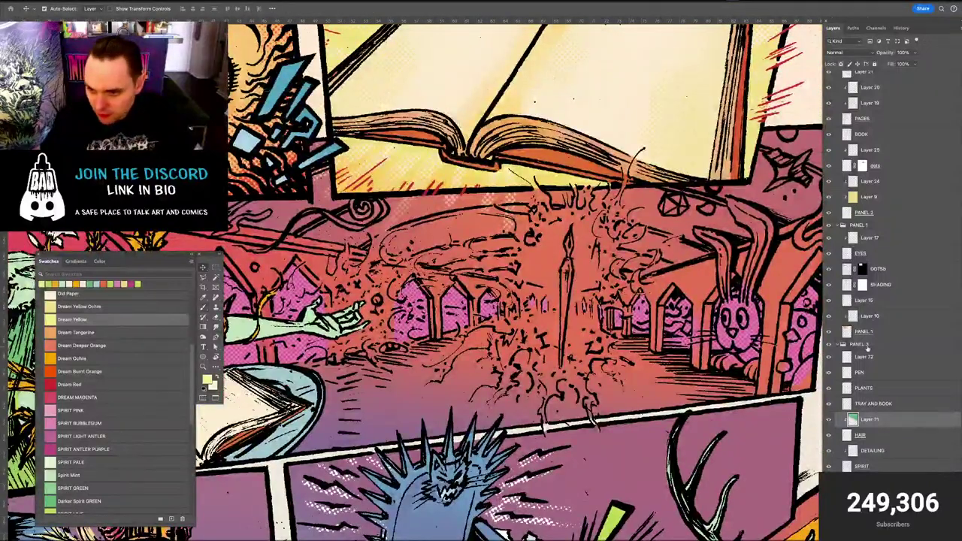
Check the PANEL 3 group's contents by toggling its visibility, and rename its Layer 72 as GLOW
left_click(838, 355)
left_click(829, 345)
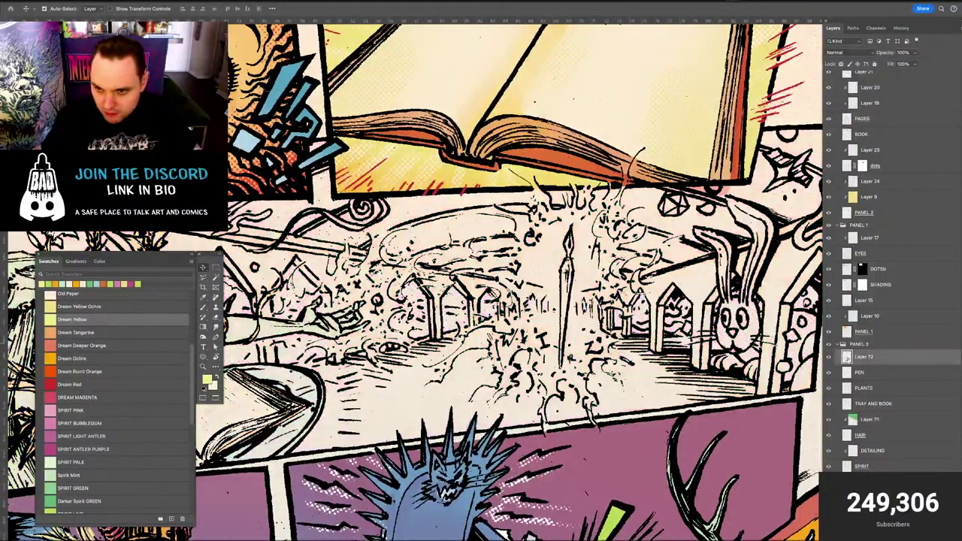
left_click(829, 345)
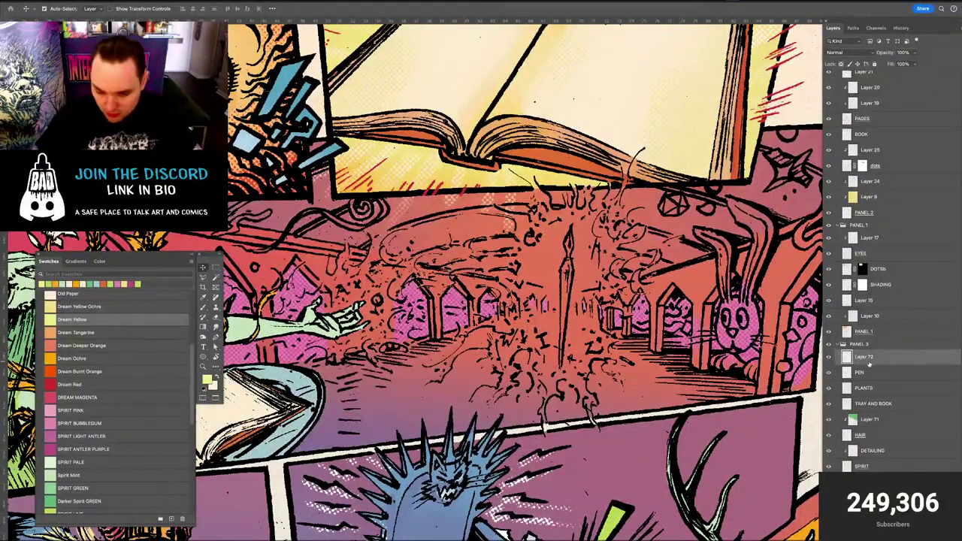
left_click(846, 358, "super")
key("Return")
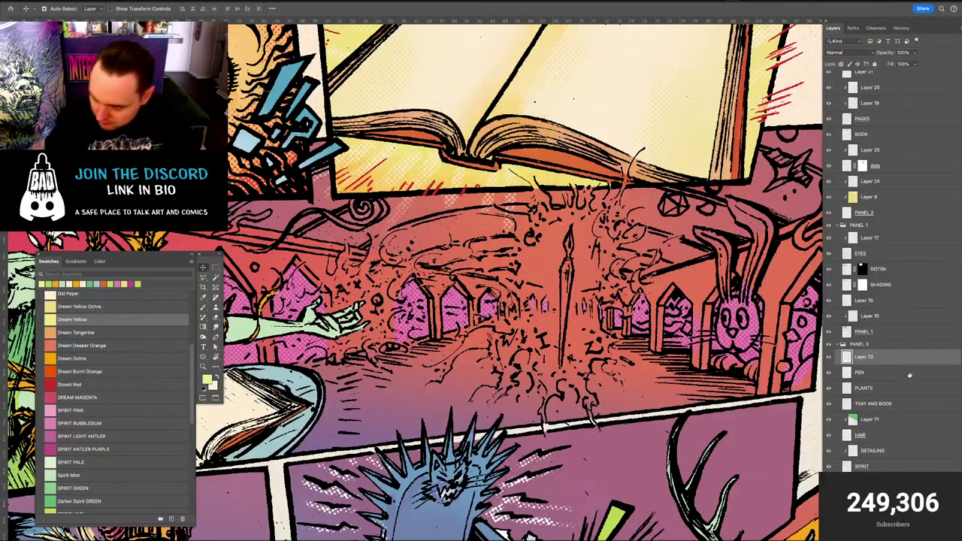
type("C")
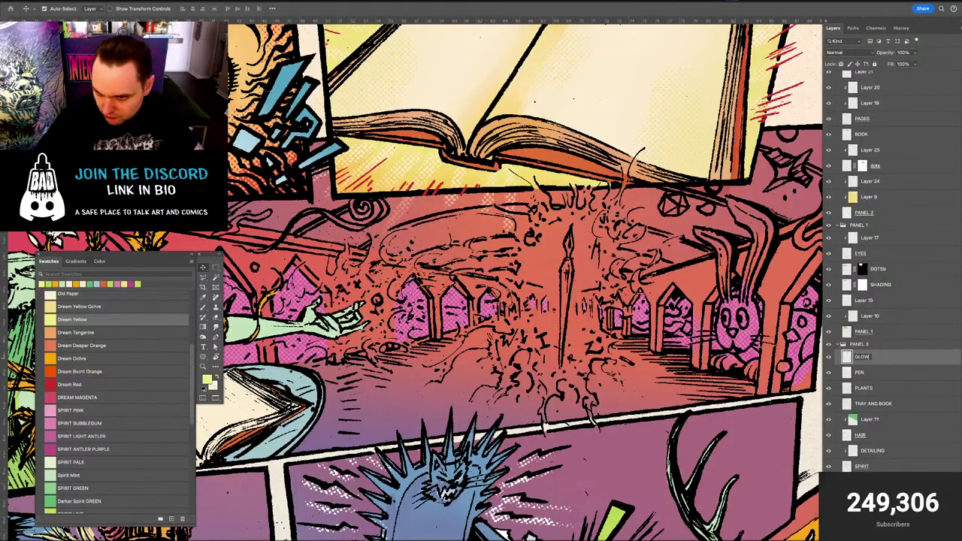
key("Return")
Brush the first Dream Yellow patches on the GLOW layer around the floating pen and over the swirls beside it
key("b")
mouse_move(579, 233)
left_mouse_down()
mouse_move(553, 287)
mouse_move(557, 265)
mouse_move(547, 255)
mouse_move(537, 323)
mouse_move(568, 320)
mouse_move(574, 292)
mouse_move(544, 295)
left_mouse_up()
left_click_drag(520, 254, 511, 254)
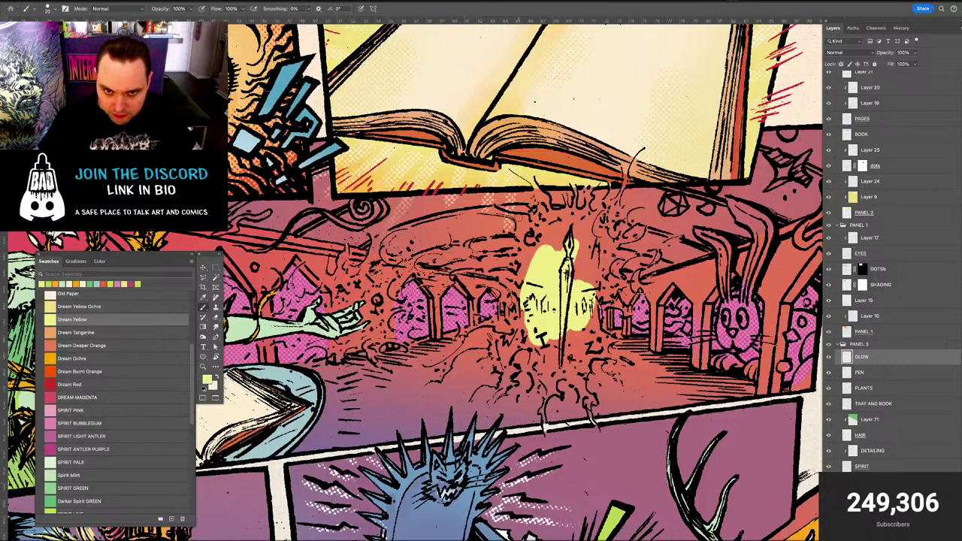
mouse_move(518, 221)
left_mouse_down()
mouse_move(521, 254)
mouse_move(528, 227)
left_mouse_up()
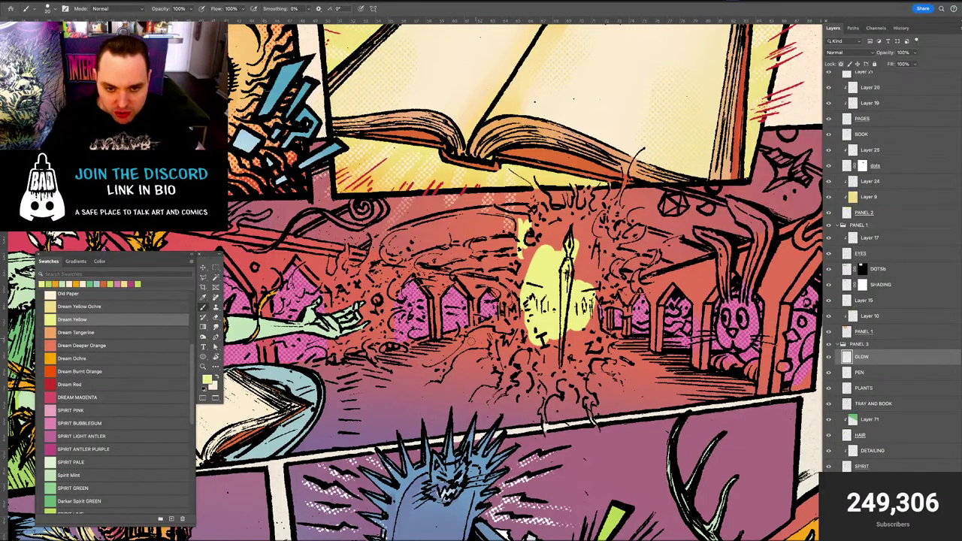
left_click_drag(472, 340, 504, 337)
key("super+minus")
key("super+minus")
key("super+equal")
key("super+equal")
key("super+equal")
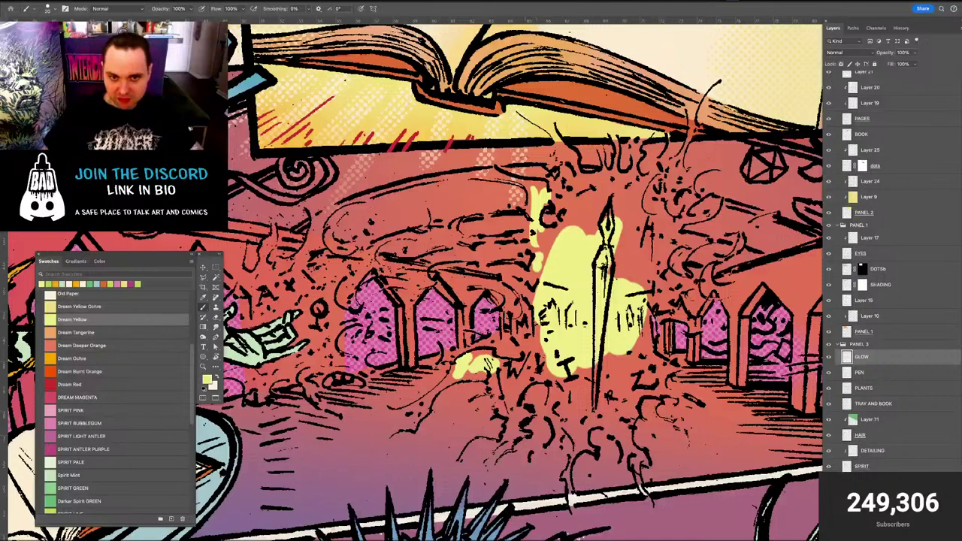
Extend the yellow glow up around the pen's nib and into the flame tendrils above and left of it
mouse_move(598, 209)
left_mouse_down()
mouse_move(572, 233)
mouse_move(581, 223)
mouse_move(570, 222)
mouse_move(567, 198)
left_mouse_up()
left_click_drag(502, 167, 562, 190)
mouse_move(552, 126)
left_mouse_down()
mouse_move(580, 184)
mouse_move(613, 174)
mouse_move(631, 251)
mouse_move(616, 269)
mouse_move(626, 269)
left_mouse_up()
key("e")
key("b")
mouse_move(552, 253)
left_mouse_down()
mouse_move(539, 229)
mouse_move(556, 231)
mouse_move(567, 215)
left_mouse_up()
key("e")
key("b")
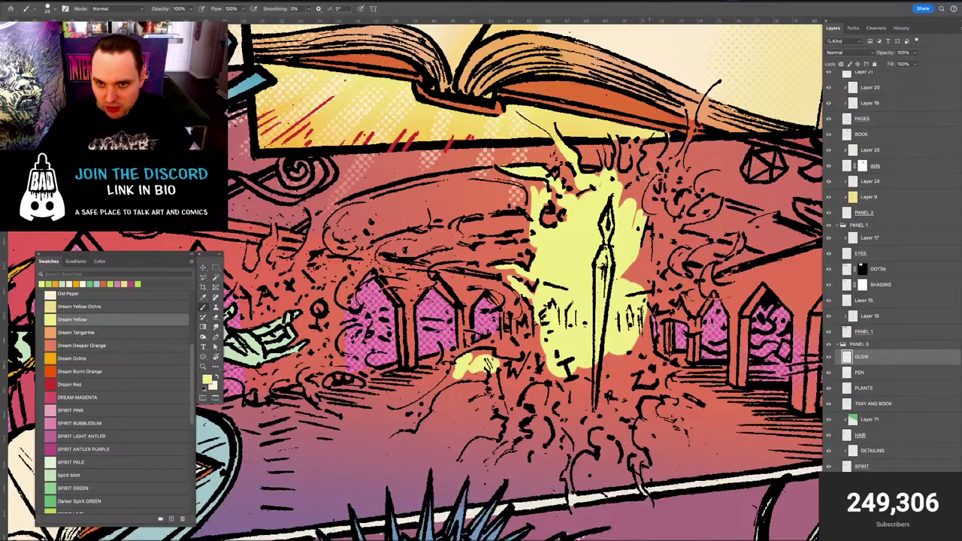
Paint the glow's right edge and the small flame licks to the right of the pen in Dream Yellow
left_click_drag(651, 176, 640, 209)
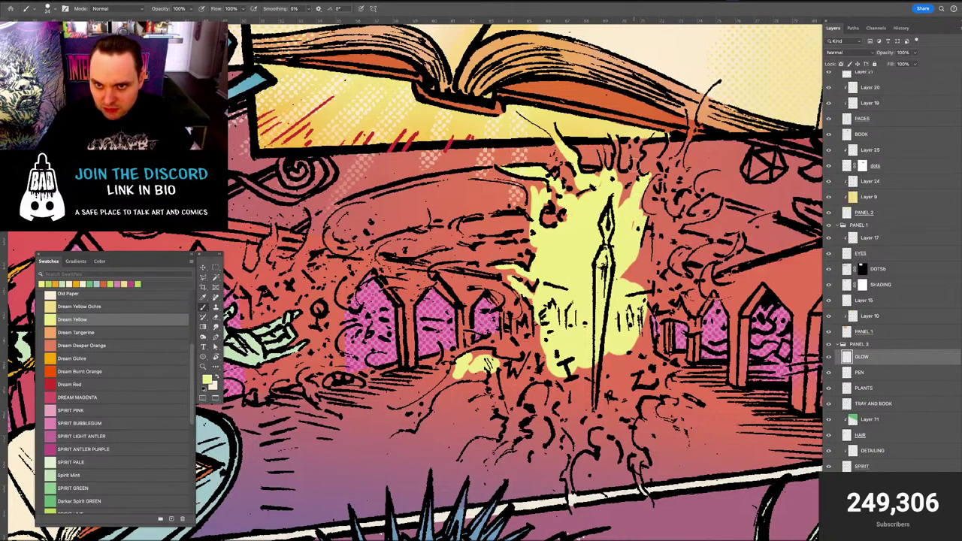
mouse_move(632, 162)
left_mouse_down()
mouse_move(636, 180)
mouse_move(636, 152)
mouse_move(617, 180)
left_mouse_up()
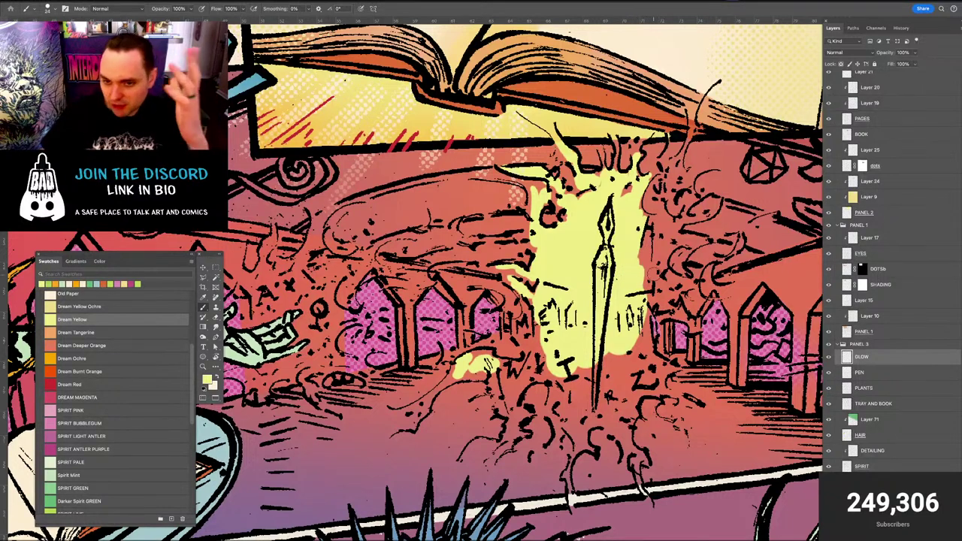
left_click_drag(667, 263, 669, 241)
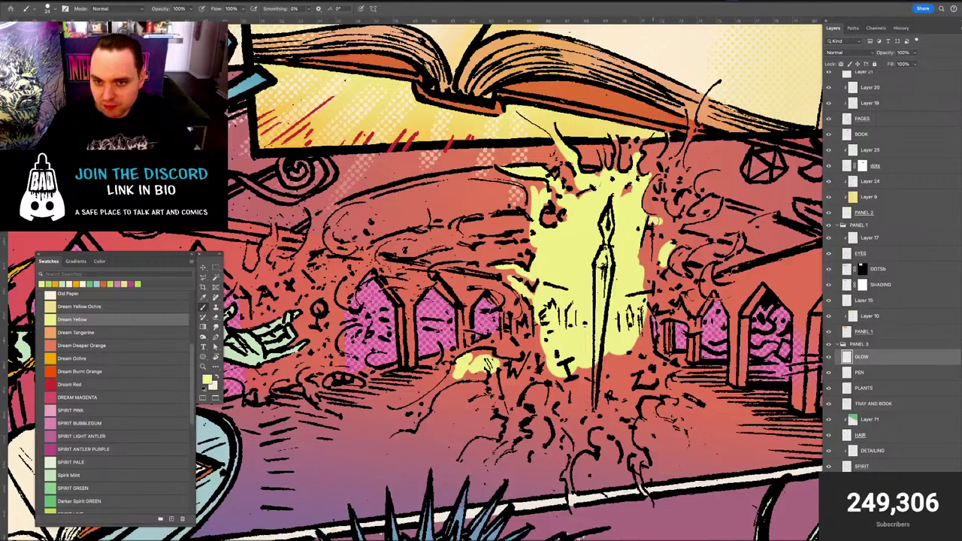
Move the GLOW layer out of the PANEL 3 group to directly below the TEXTURE group, above Layer 61
key("e")
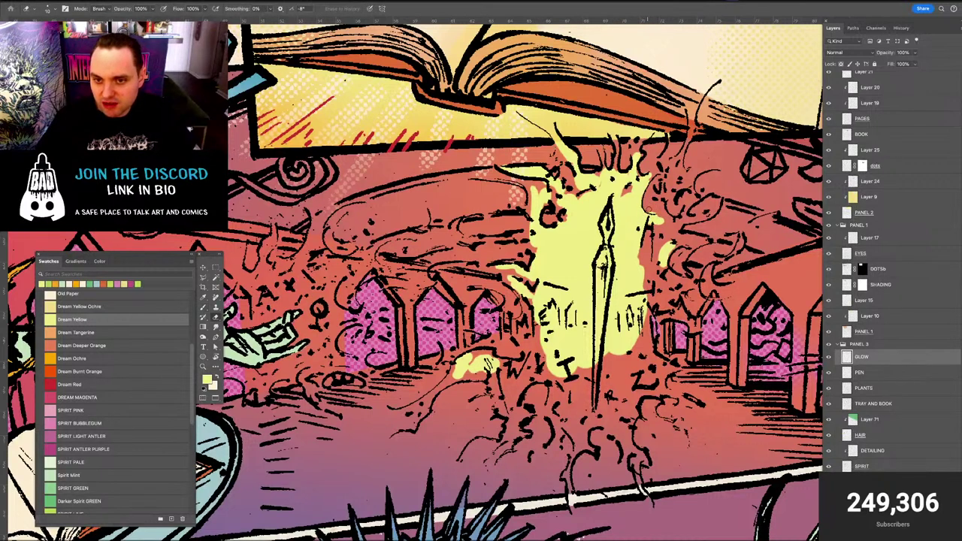
key("b")
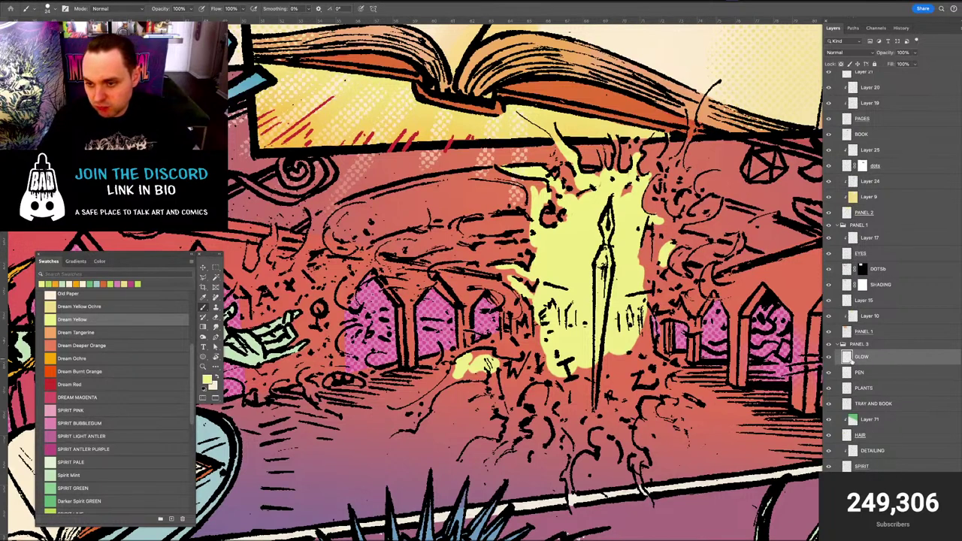
left_click_drag(847, 359, 875, 150)
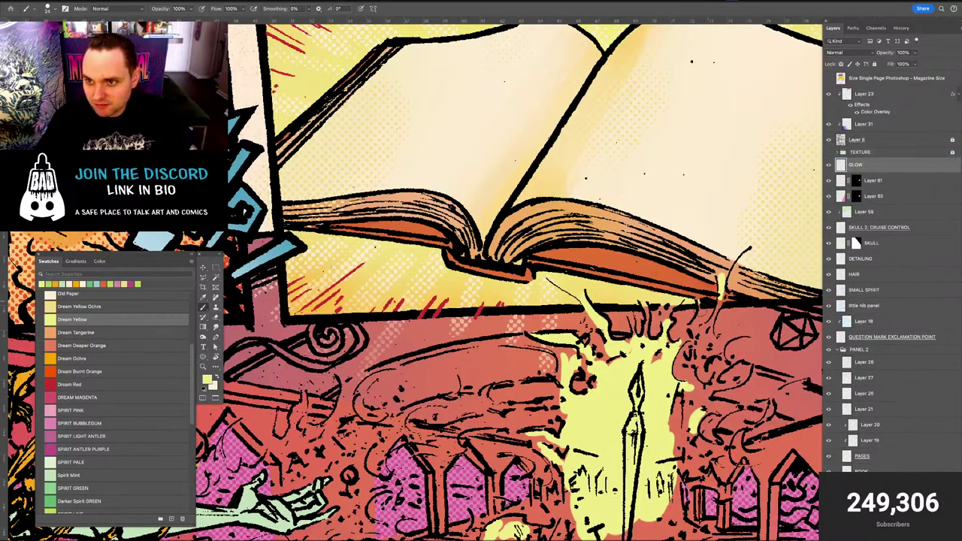
Brush Dream Yellow streams on the GLOW layer leftward from the pen's glow, along the wisps above and below the arches
left_click_drag(628, 350, 605, 175)
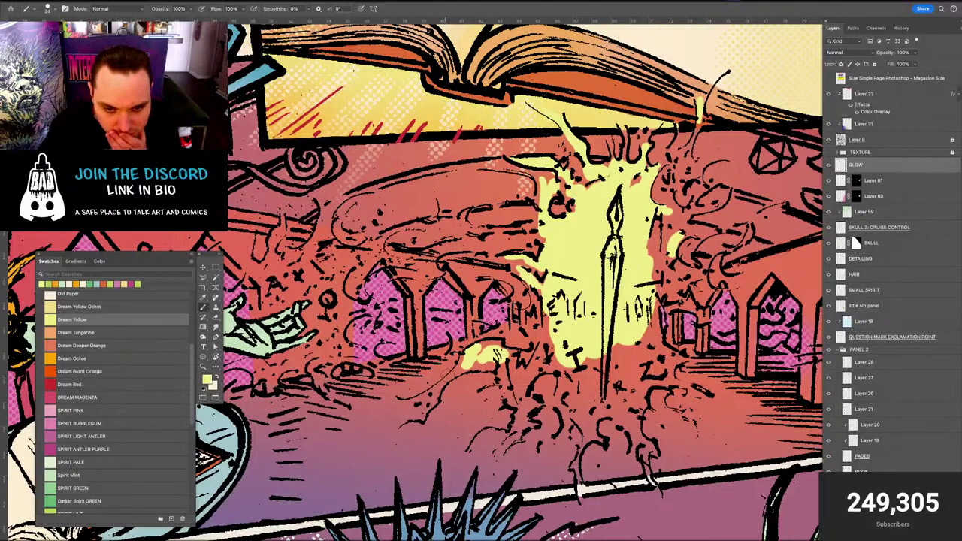
mouse_move(454, 374)
left_mouse_down()
mouse_move(460, 361)
mouse_move(448, 337)
mouse_move(503, 331)
mouse_move(526, 312)
left_mouse_up()
left_click_drag(440, 254, 543, 236)
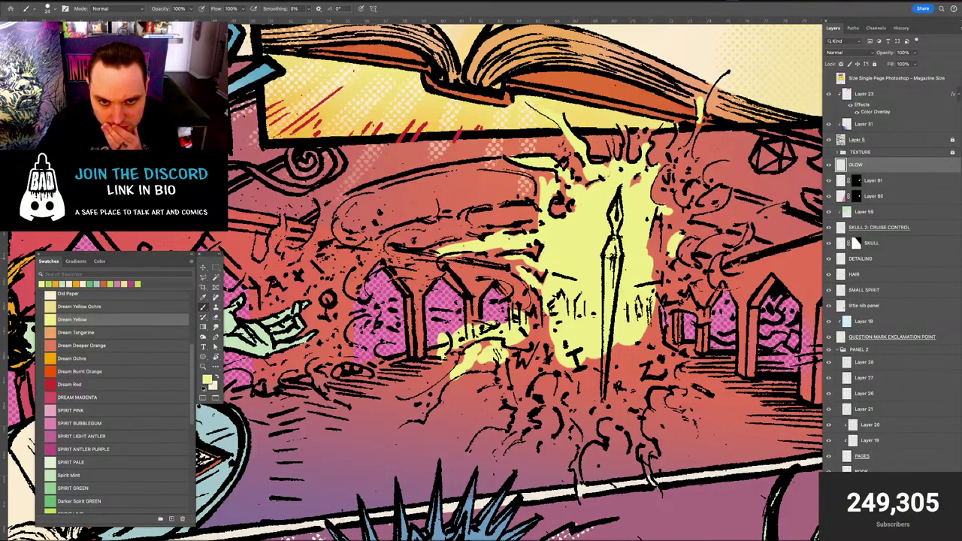
mouse_move(458, 246)
left_mouse_down()
mouse_move(377, 287)
mouse_move(357, 274)
mouse_move(386, 281)
left_mouse_up()
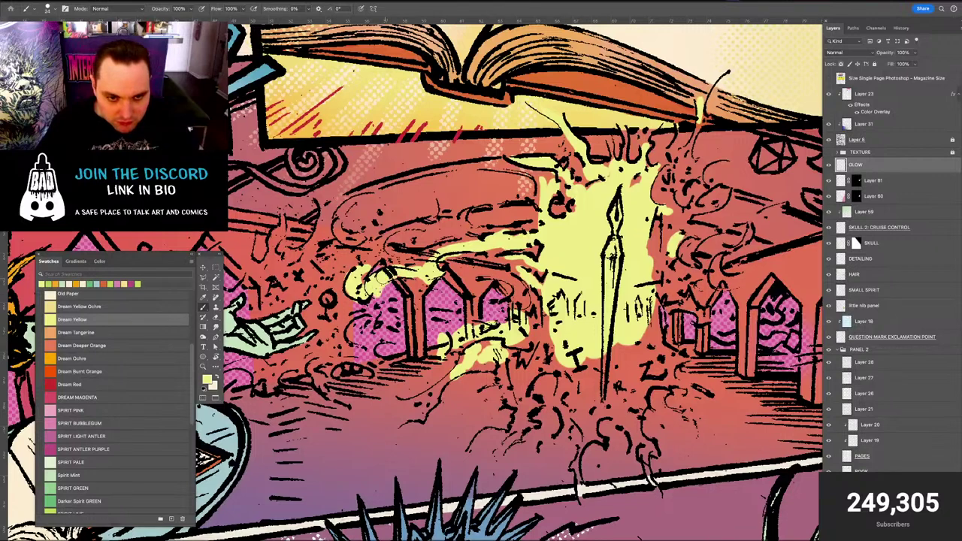
Add yellow crescents to the small curls beside the leftmost arch and erase their inner edges to thin them
key("e")
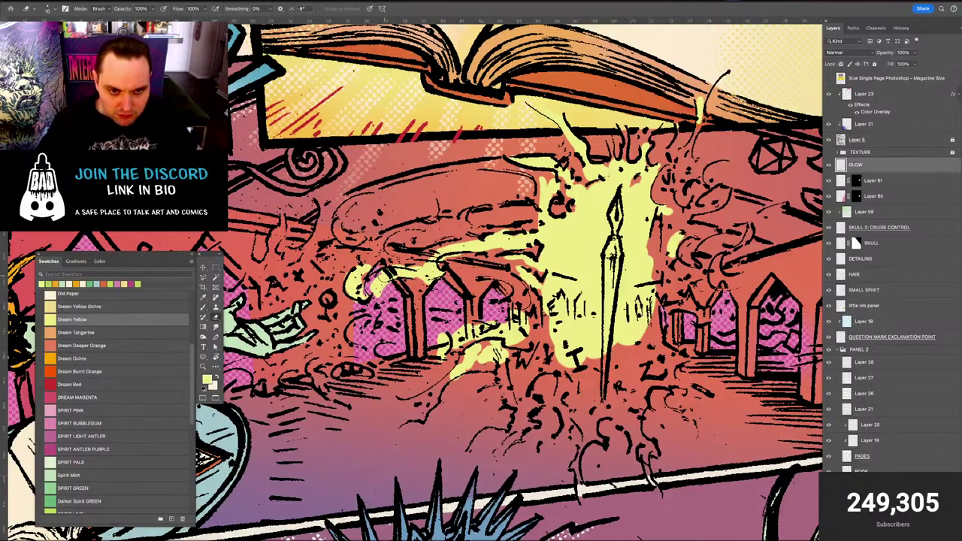
key("b")
left_click_drag(387, 293, 342, 347)
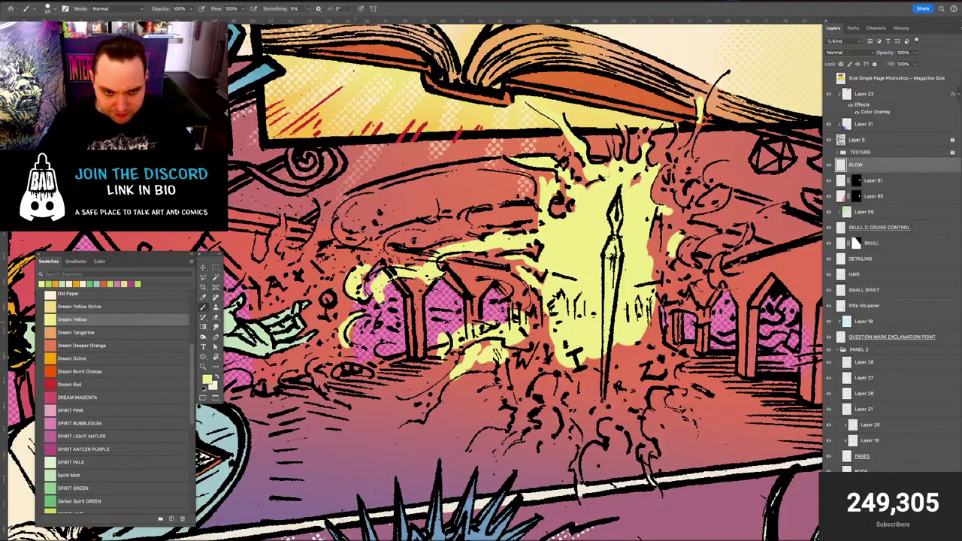
key("e")
key("b")
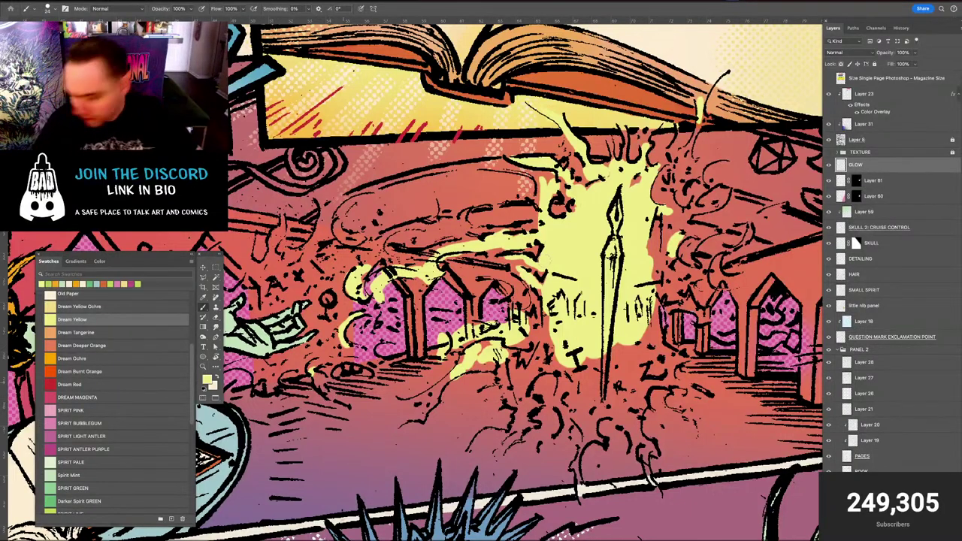
key("e")
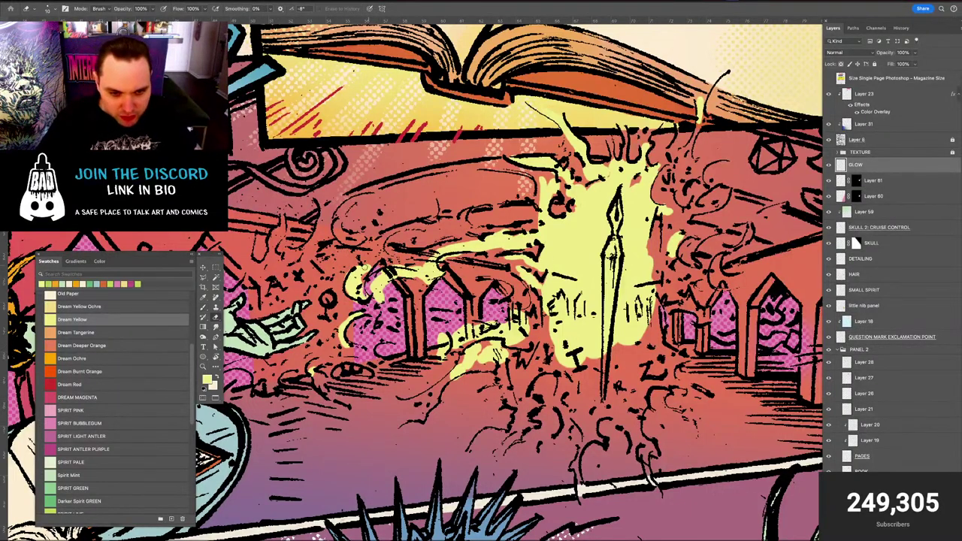
key("b")
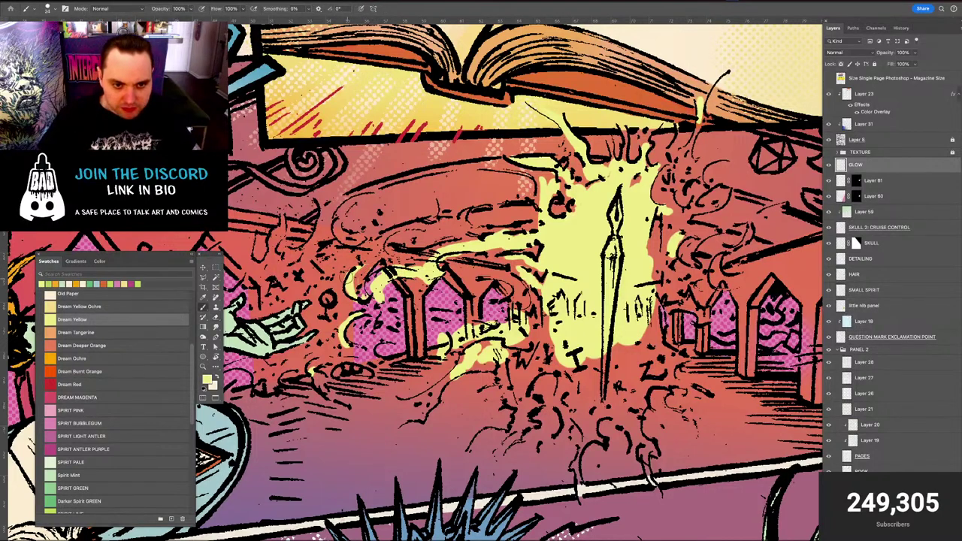
Paint a curved Dream Yellow wisp above the arches, sweeping down toward the small curls
left_click_drag(411, 234, 441, 228)
key("e")
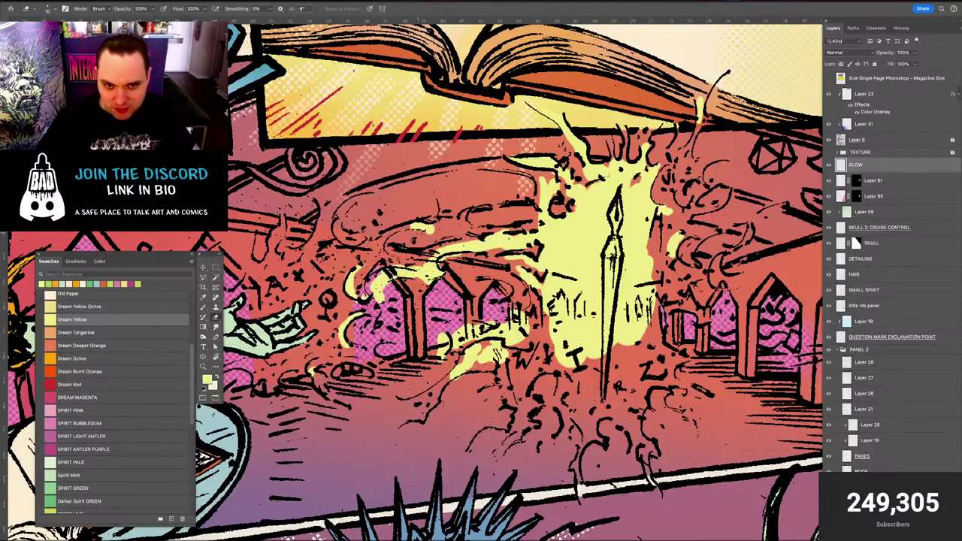
key("b")
left_click_drag(413, 227, 381, 246)
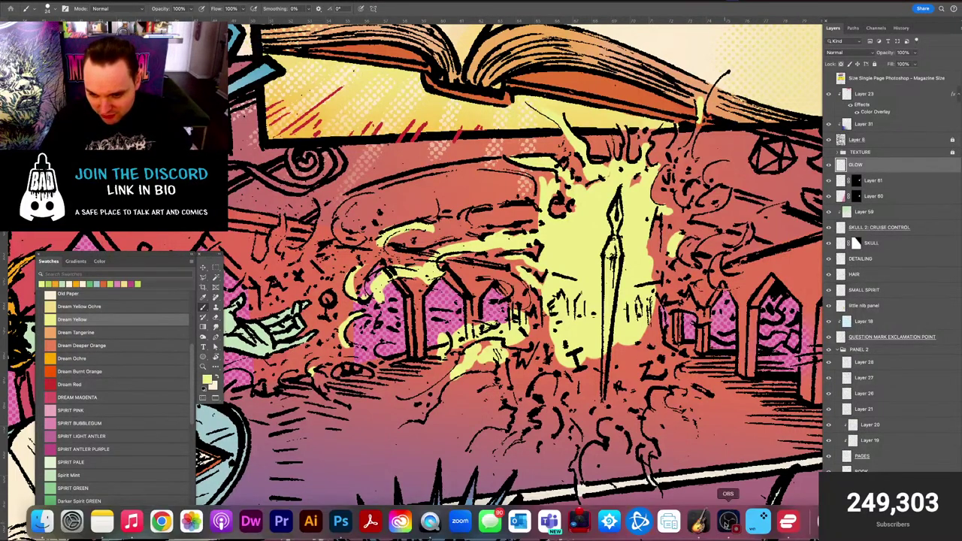
key("Tab")
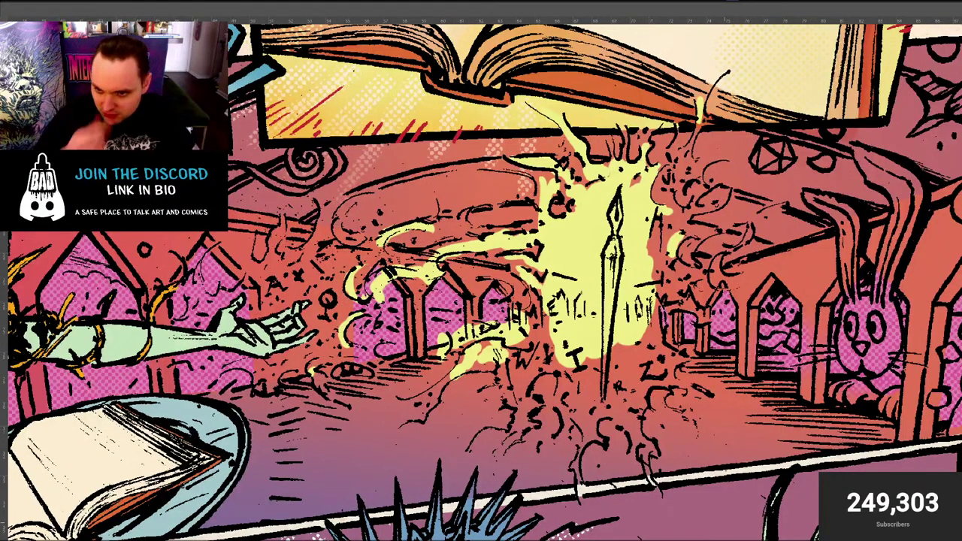
key("Tab")
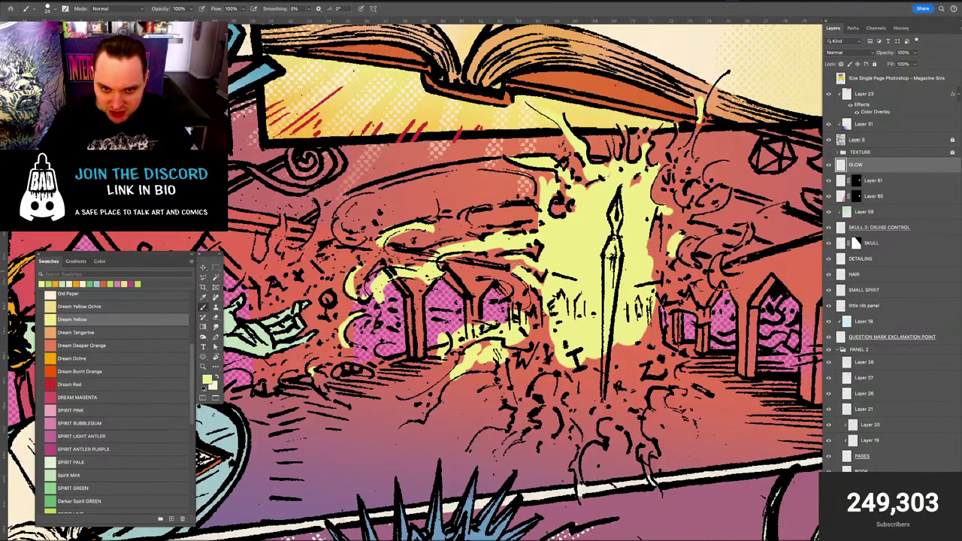
Extend the glow along the short wisps left of the pen and the upper swirl line leading away from it
key("e")
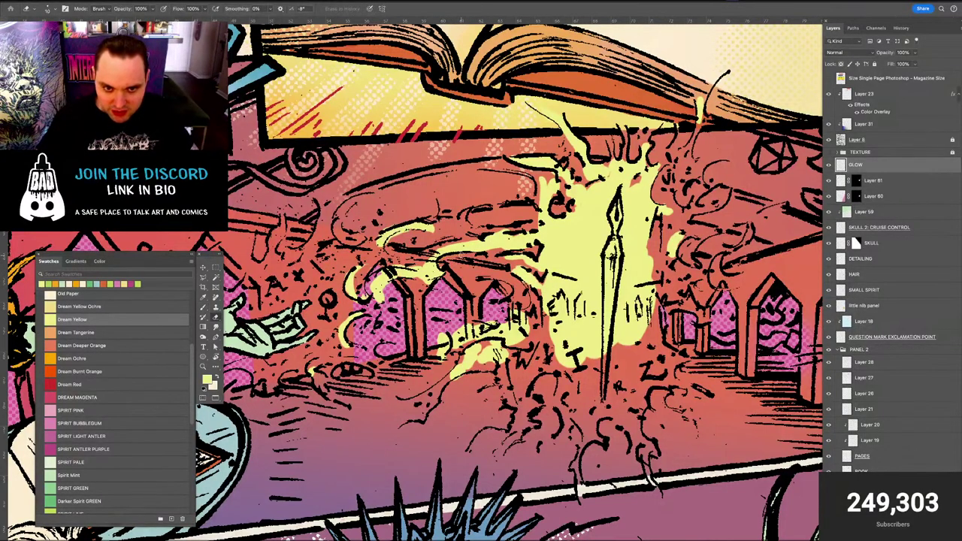
key("b")
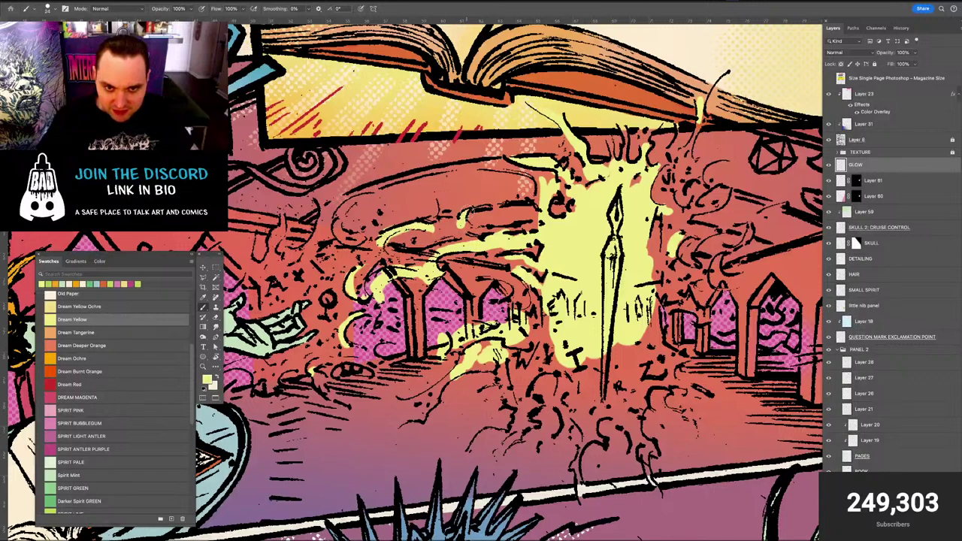
key("e")
key("b")
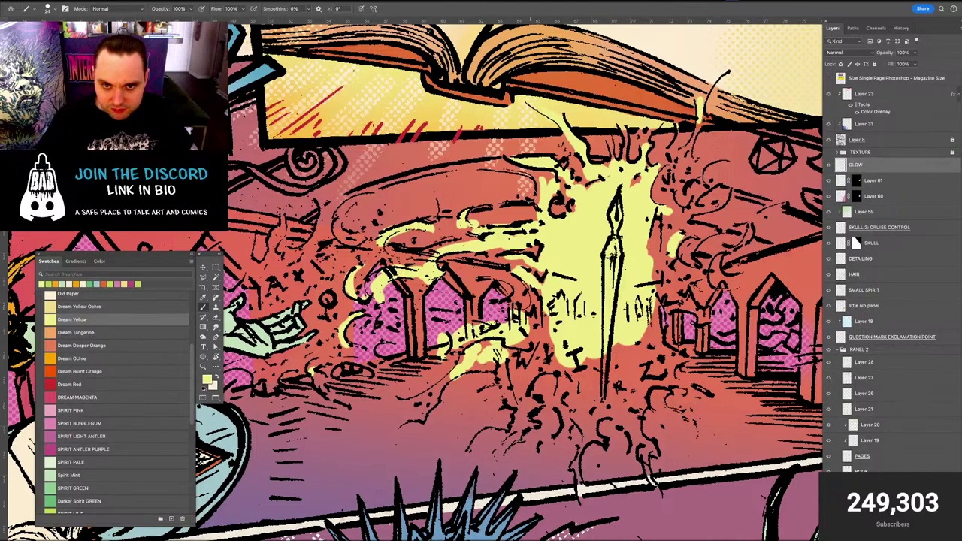
mouse_move(532, 197)
left_mouse_down()
mouse_move(508, 179)
mouse_move(454, 172)
left_mouse_up()
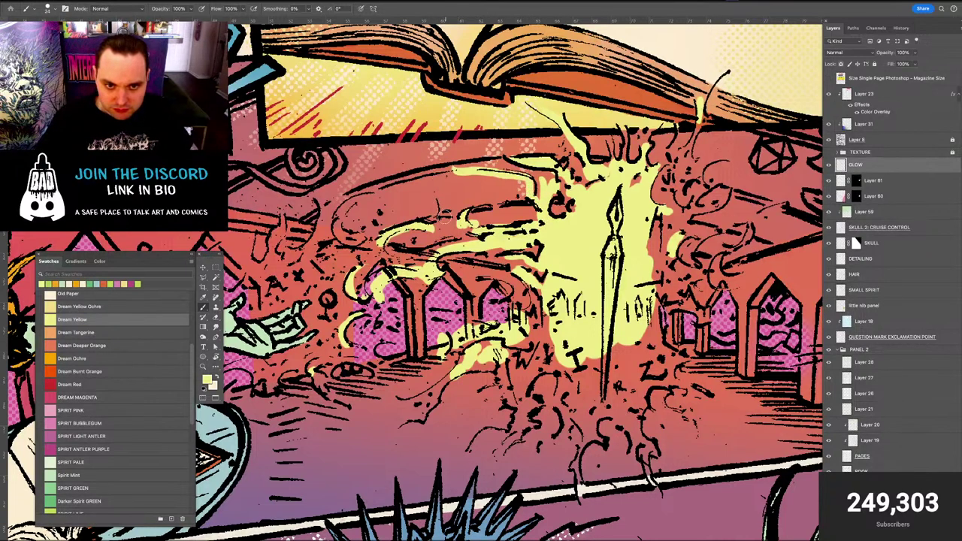
Paint the large swirl loops at the far end of the energy stream in Dream Yellow, refining their shapes with the Eraser
mouse_move(445, 218)
left_mouse_down()
mouse_move(397, 186)
mouse_move(358, 201)
mouse_move(327, 246)
mouse_move(302, 256)
mouse_move(375, 237)
mouse_move(353, 208)
mouse_move(390, 200)
mouse_move(329, 187)
mouse_move(357, 181)
left_mouse_up()
key("super+z")
key("e")
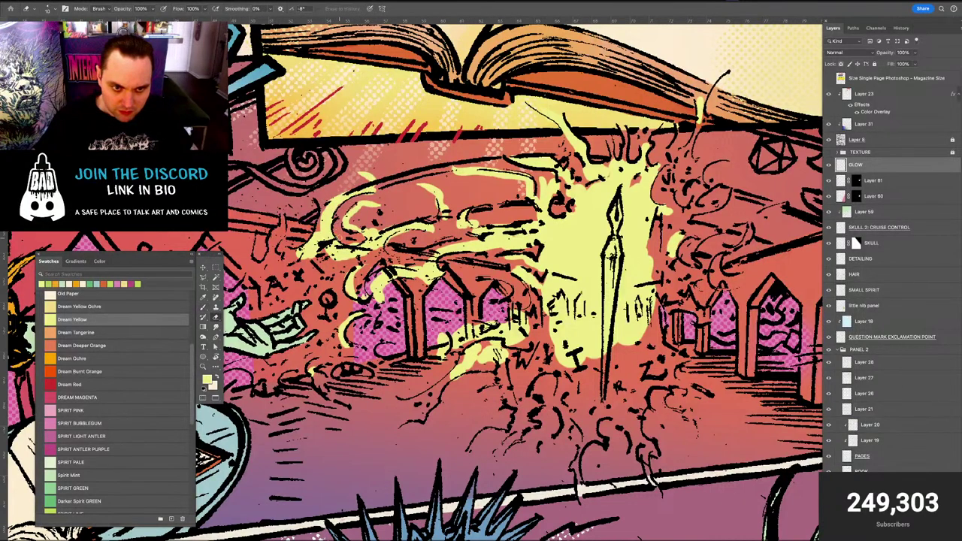
key("b")
left_click_drag(386, 239, 375, 260)
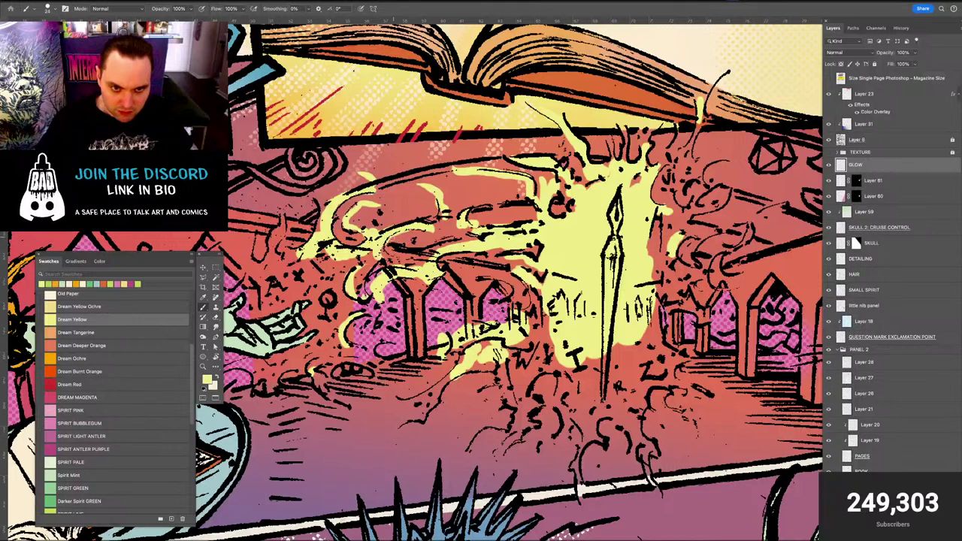
key("e")
key("b")
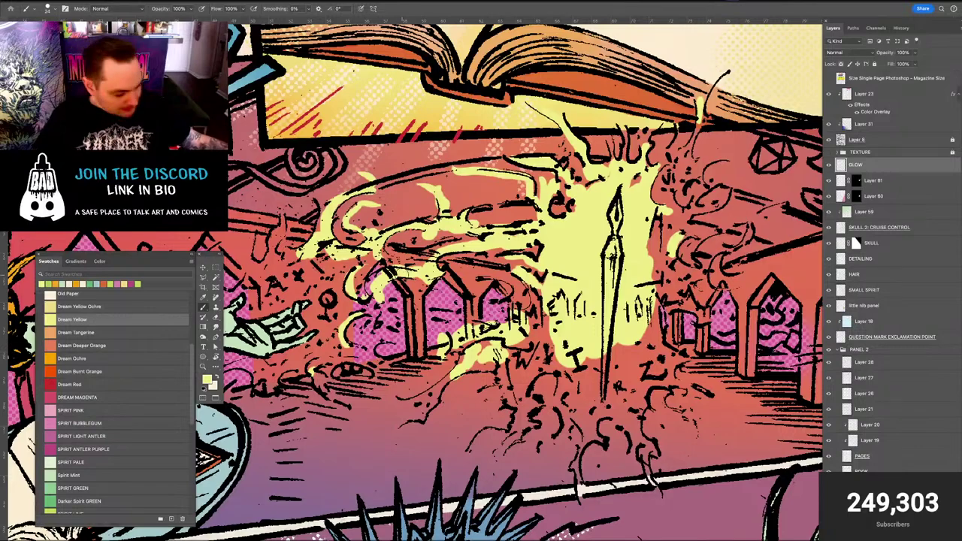
Paint the trailing wisp running down from below the arches onto the floor in Dream Yellow
left_click_drag(481, 361, 484, 347)
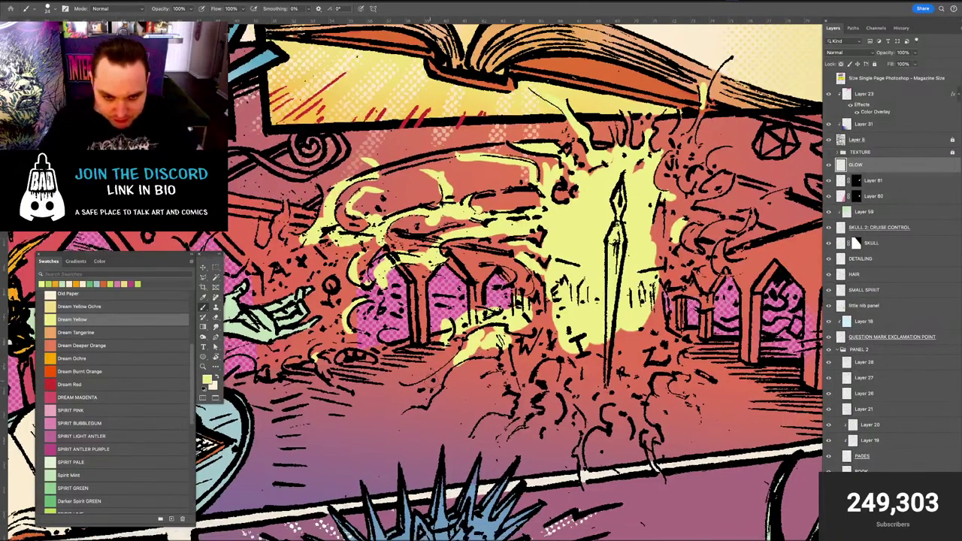
left_click_drag(434, 383, 410, 405)
mouse_move(415, 355)
left_mouse_down()
mouse_move(481, 353)
mouse_move(497, 313)
left_mouse_up()
scroll(498, 313, "down", 5)
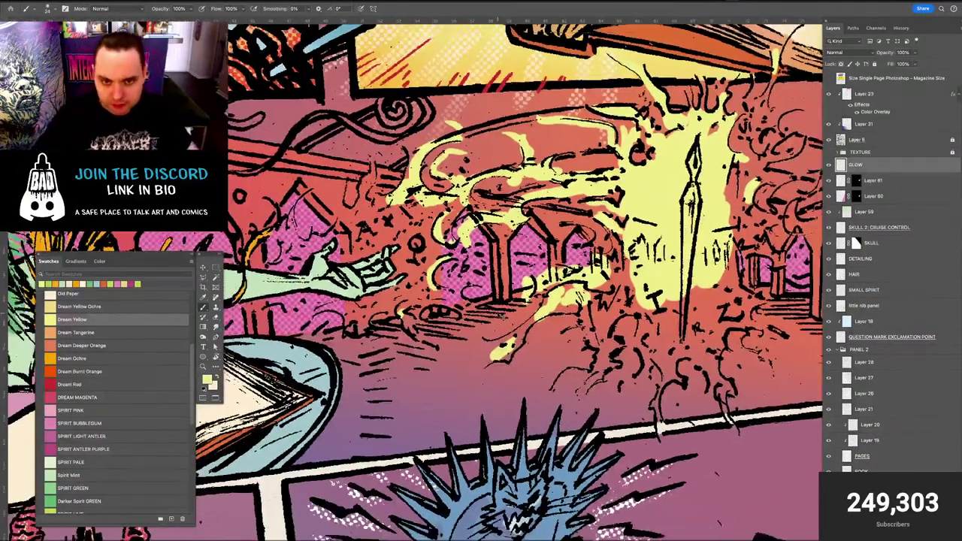
scroll(498, 313, "up", 1)
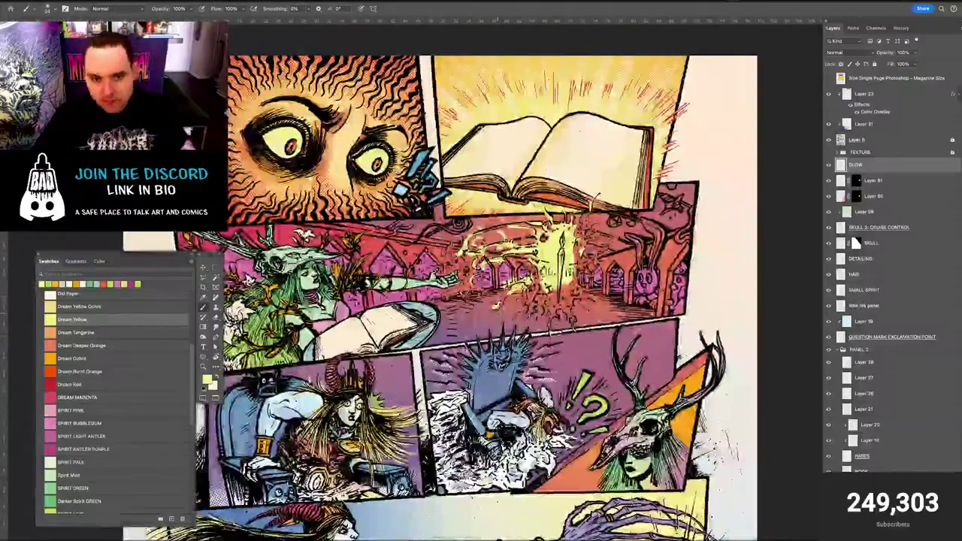
scroll(498, 313, "up", 5)
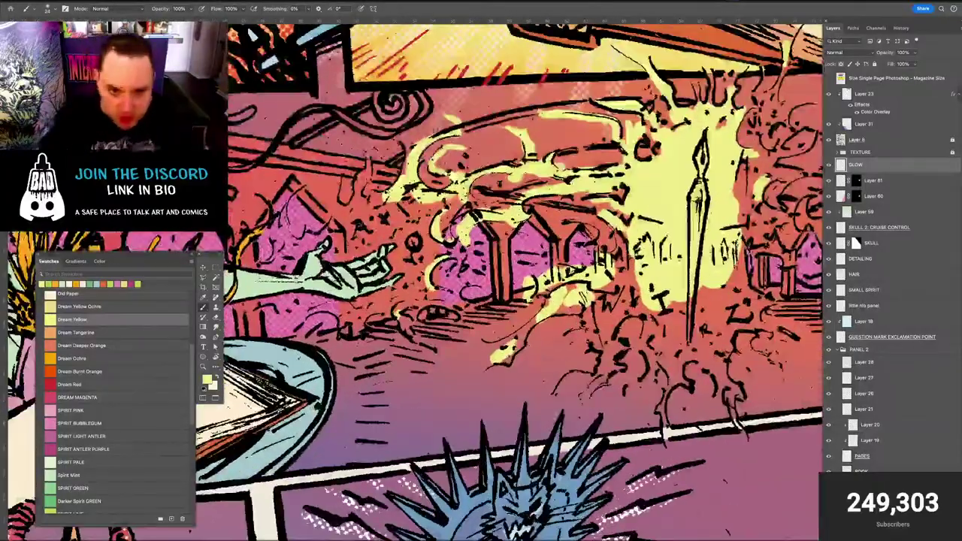
left_click_drag(497, 312, 596, 313)
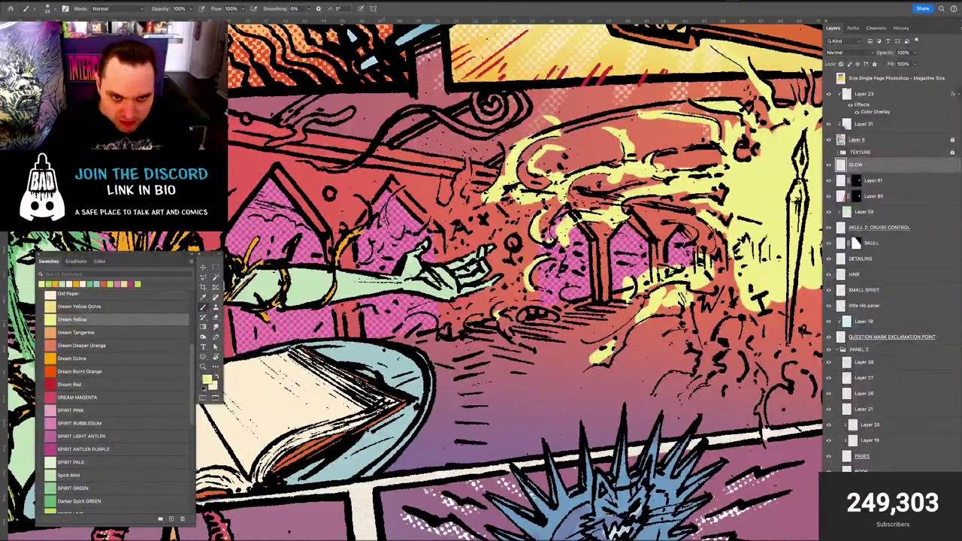
left_click_drag(383, 215, 389, 301)
key("ctrl+z")
key("ctrl+z")
Reduce the brush size to 22 and paint the small flame wisps around the thumb of the outstretched hand in Dream Yellow
left_click_drag(392, 238, 386, 248)
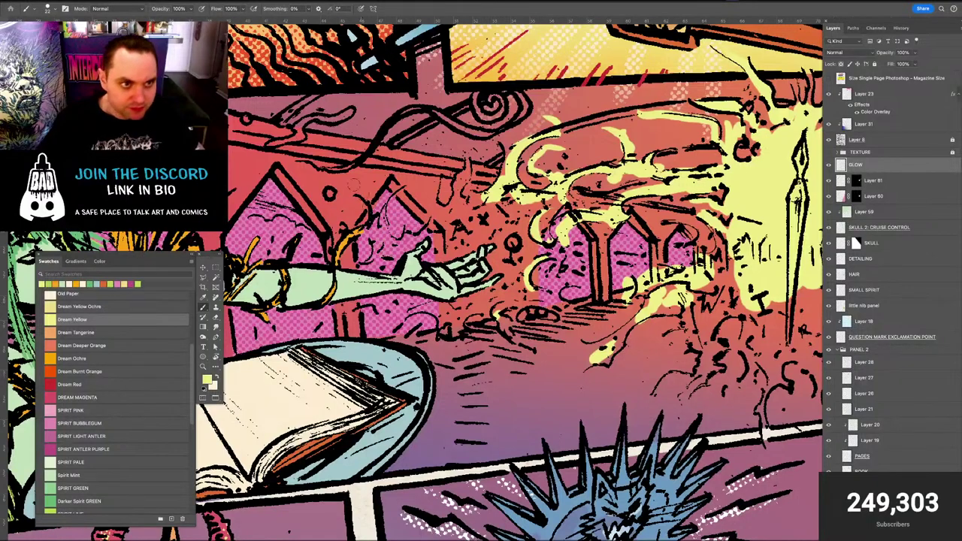
left_click(48, 9)
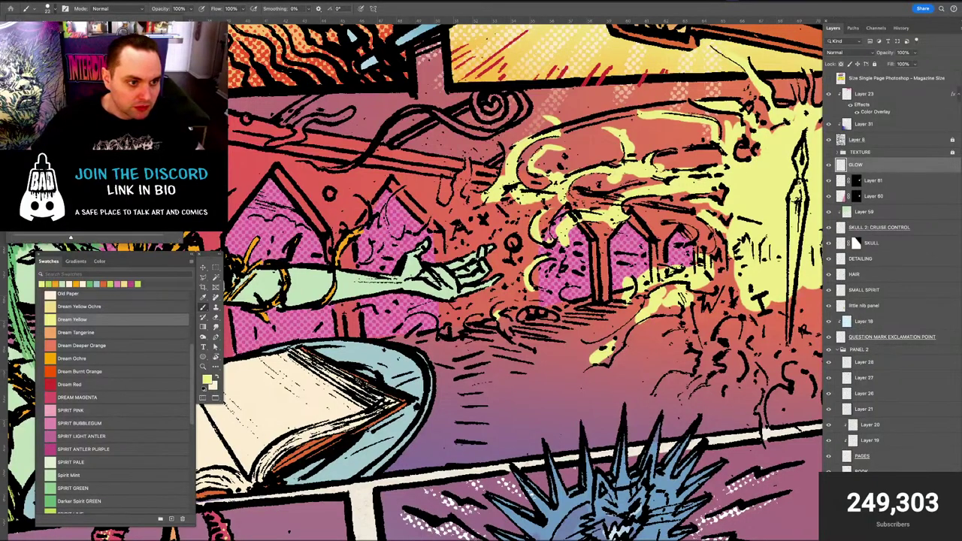
mouse_move(385, 233)
left_mouse_down()
mouse_move(378, 261)
mouse_move(413, 237)
mouse_move(420, 244)
left_mouse_up()
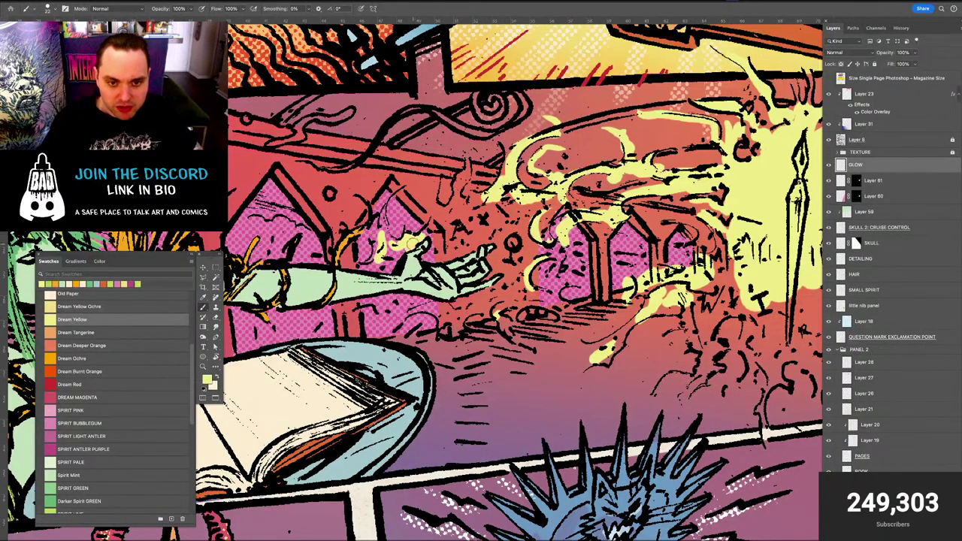
key("e")
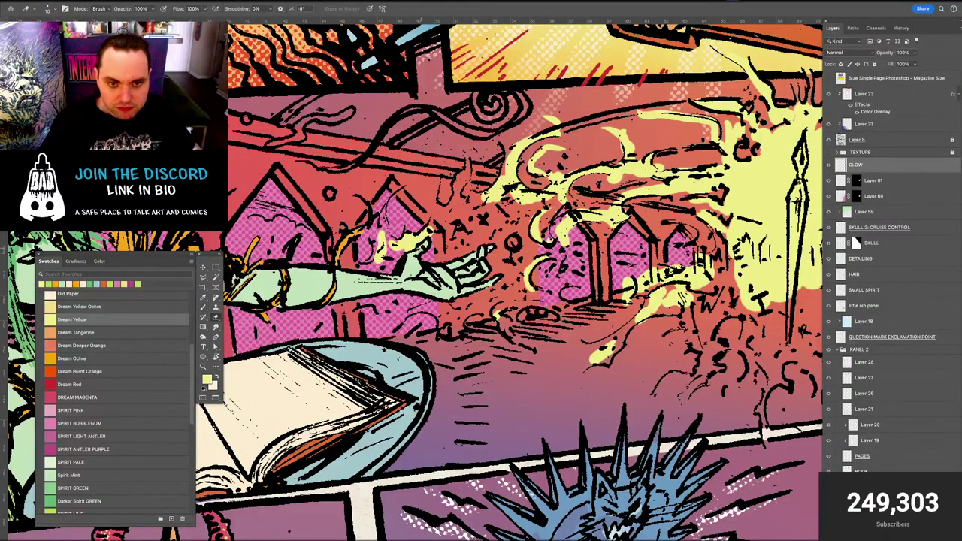
key("b")
left_click_drag(434, 235, 438, 241)
Paint the rising flame licks above the outstretched hand in Dream Yellow
left_click_drag(463, 182, 468, 147)
mouse_move(457, 185)
left_mouse_down()
mouse_move(449, 209)
mouse_move(428, 159)
left_mouse_up()
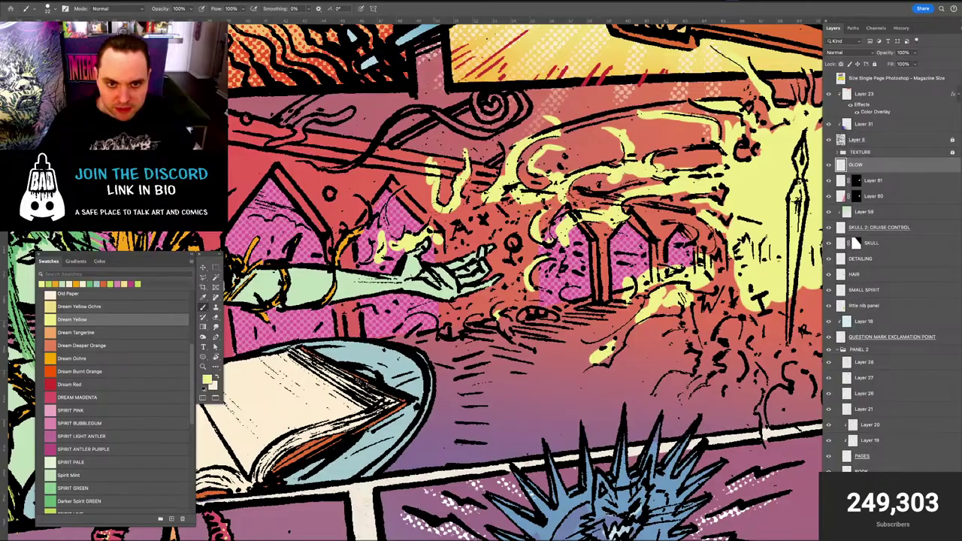
key("e")
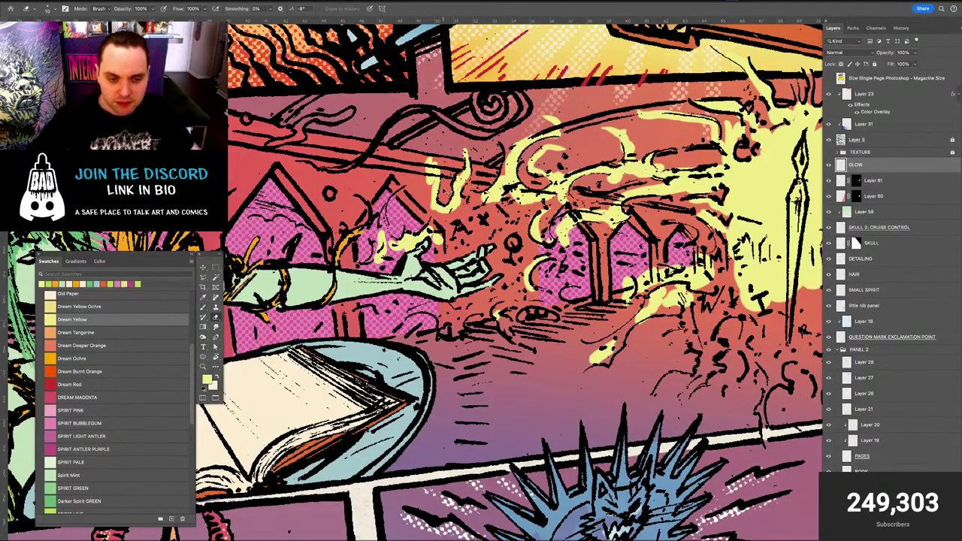
scroll(443, 191, "down", 3)
left_click_drag(444, 191, 310, 240)
scroll(488, 225, "up", 5)
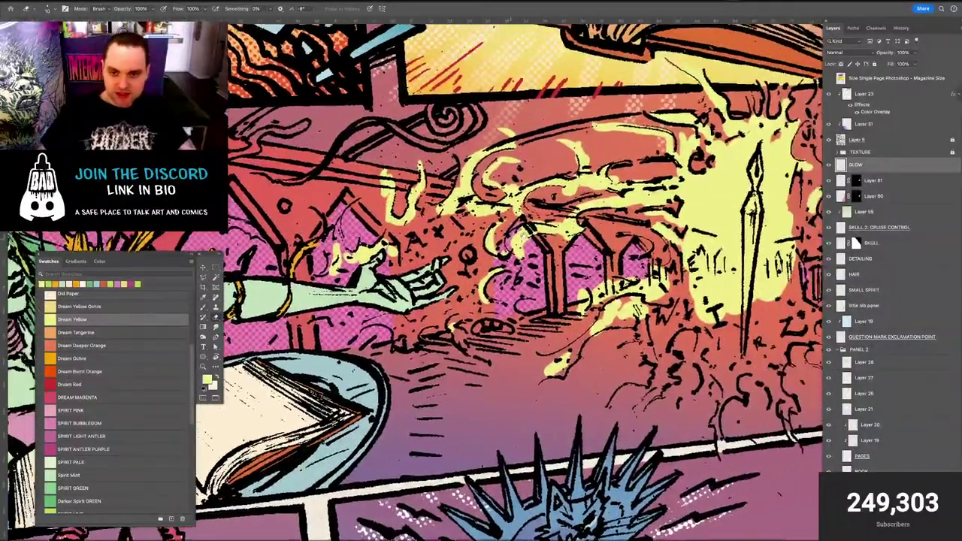
left_click_drag(522, 233, 512, 235)
left_click_drag(680, 254, 623, 258)
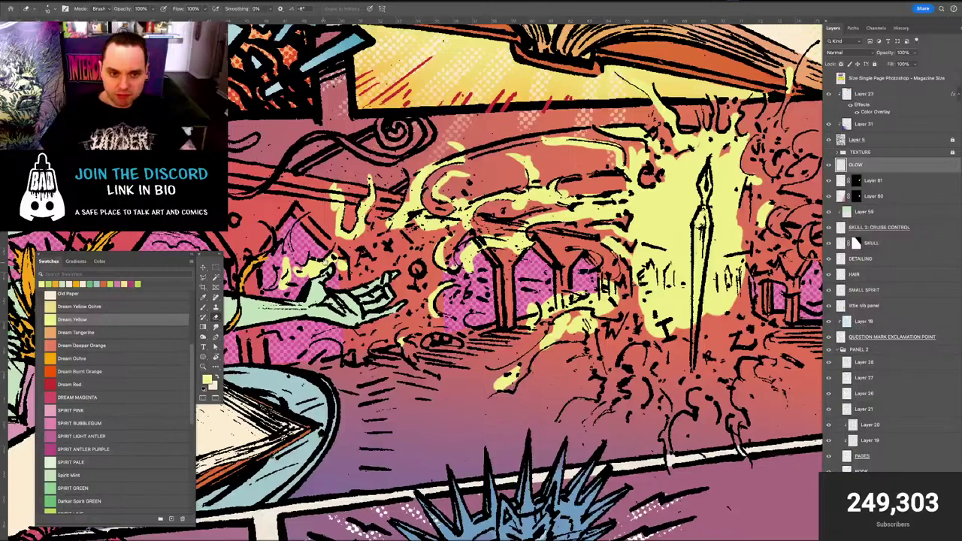
left_click_drag(323, 264, 401, 259)
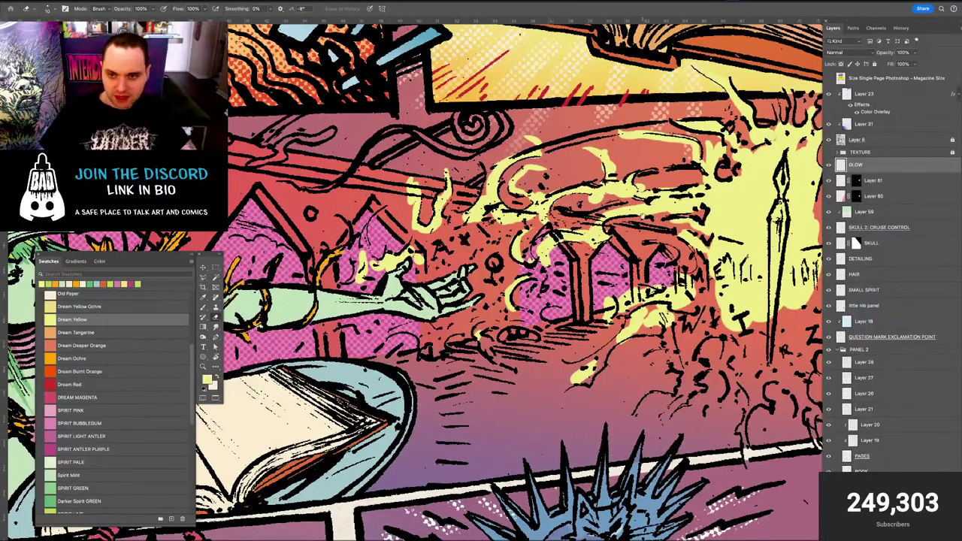
scroll(526, 278, "right", 5)
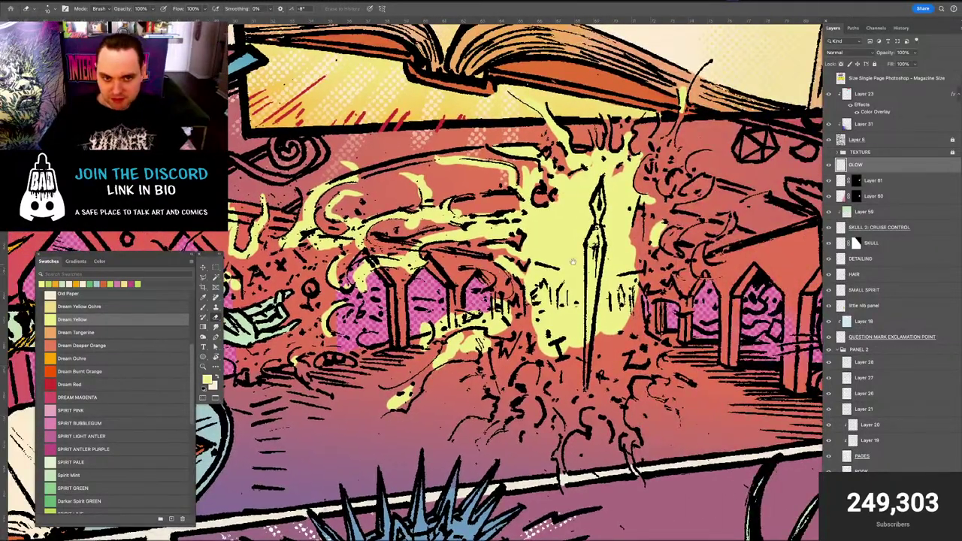
left_click_drag(490, 271, 578, 257)
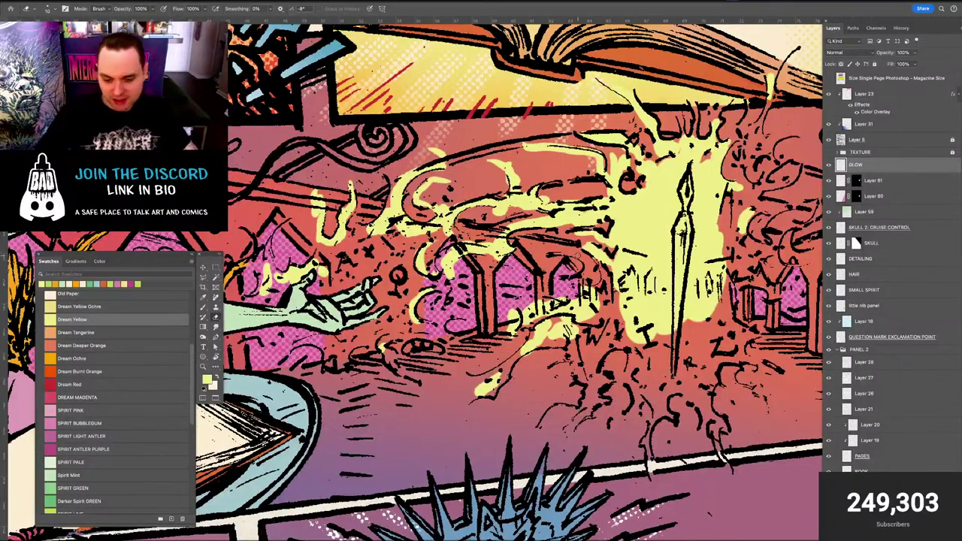
scroll(481, 301, "down", 2)
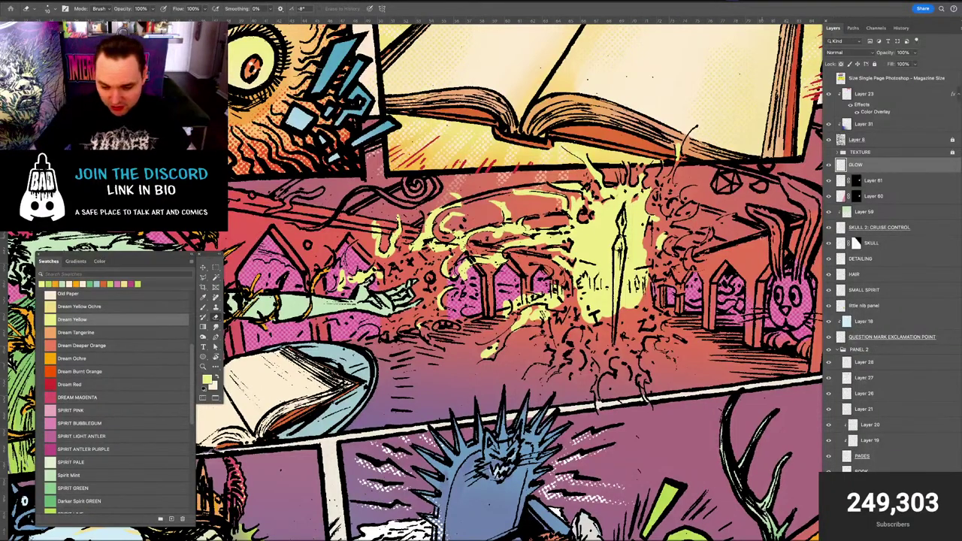
scroll(573, 188, "up", 3)
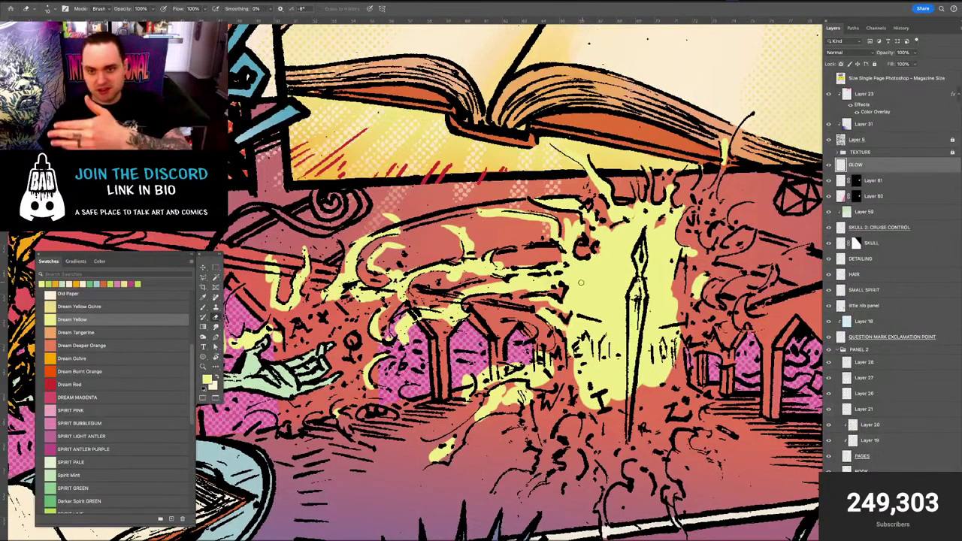
scroll(582, 286, "down", 2)
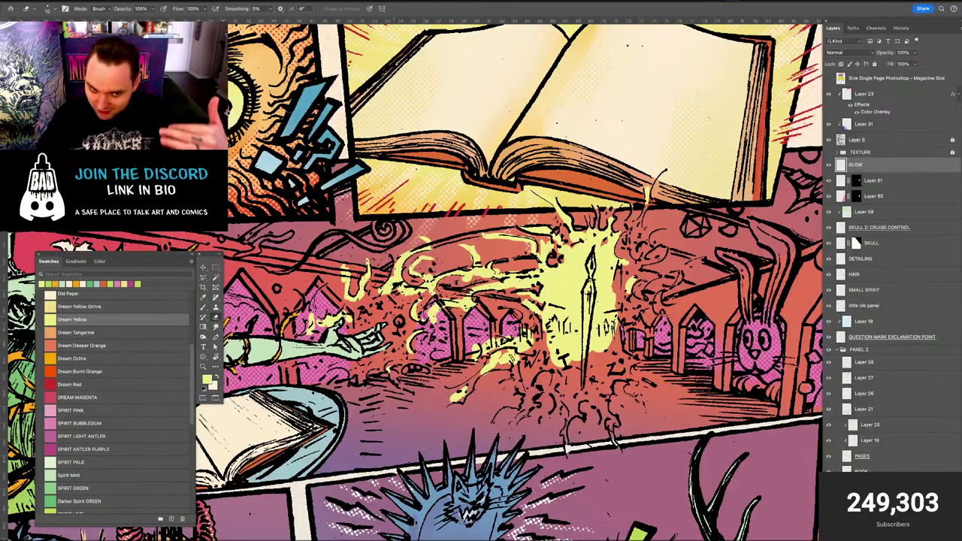
Paint a Dream Yellow glow over and around the outstretched hand on the GLOW layer with the Brush
key("super+plus")
mouse_move(307, 331)
left_mouse_down()
mouse_move(455, 327)
mouse_move(428, 331)
mouse_move(473, 312)
mouse_move(476, 346)
mouse_move(451, 376)
mouse_move(428, 384)
mouse_move(421, 371)
mouse_move(432, 389)
mouse_move(420, 399)
mouse_move(380, 395)
mouse_move(329, 372)
mouse_move(387, 365)
mouse_move(365, 336)
mouse_move(368, 323)
mouse_move(409, 331)
left_mouse_up()
key("b")
key("super+z")
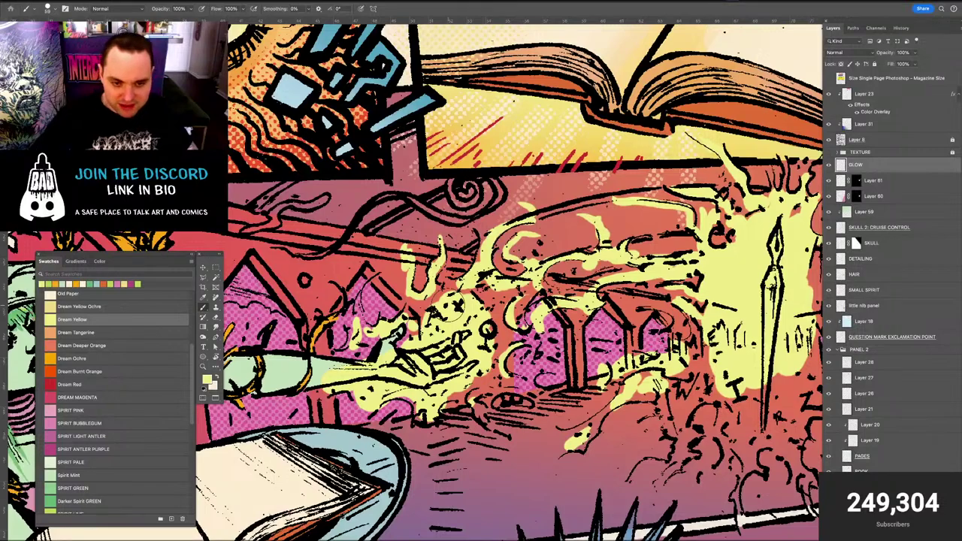
key("super+equal")
left_click_drag(282, 376, 437, 318)
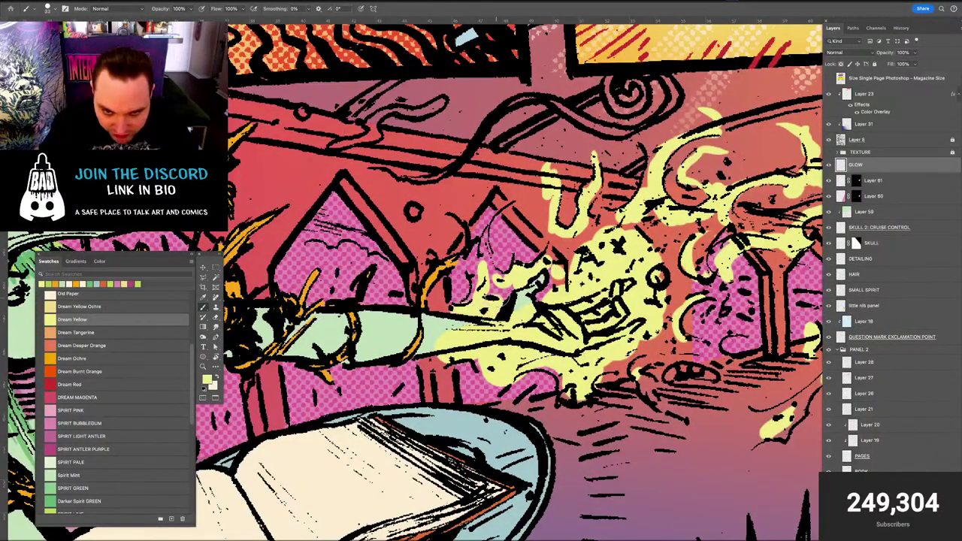
mouse_move(501, 295)
left_mouse_down()
mouse_move(511, 293)
mouse_move(497, 280)
mouse_move(376, 327)
mouse_move(414, 298)
left_mouse_up()
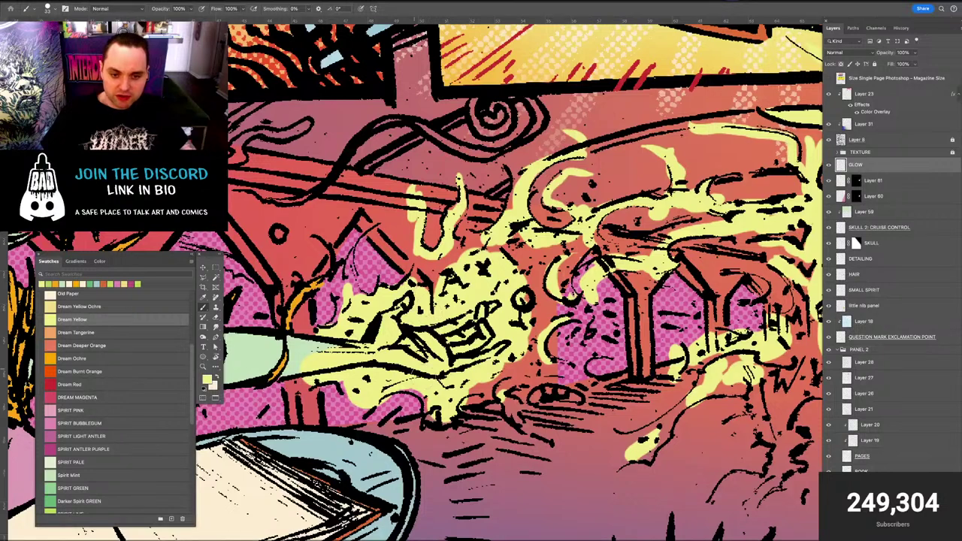
Load the arm's shape from the TRAY AND BOOK layer as a selection and delete the yellow inside it from the GLOW layer
key("v")
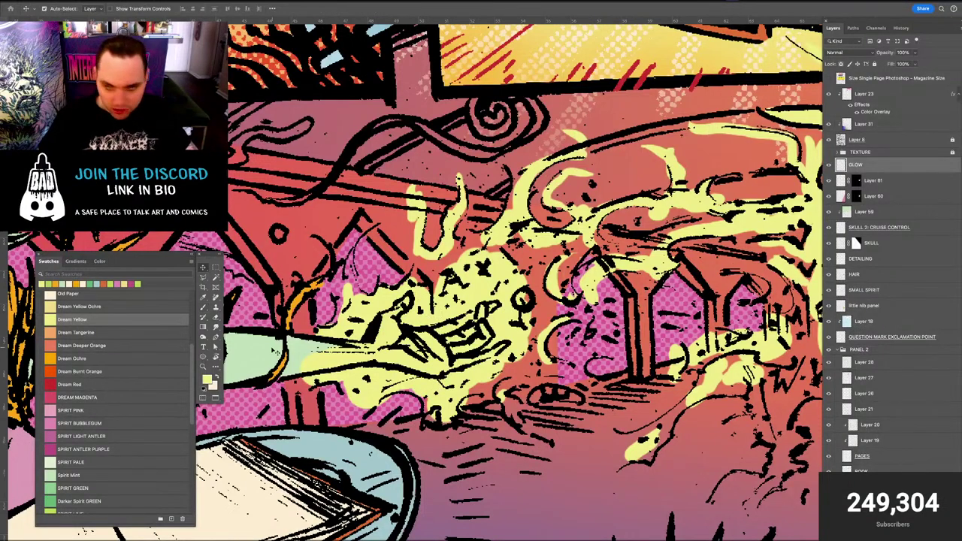
left_click(274, 350)
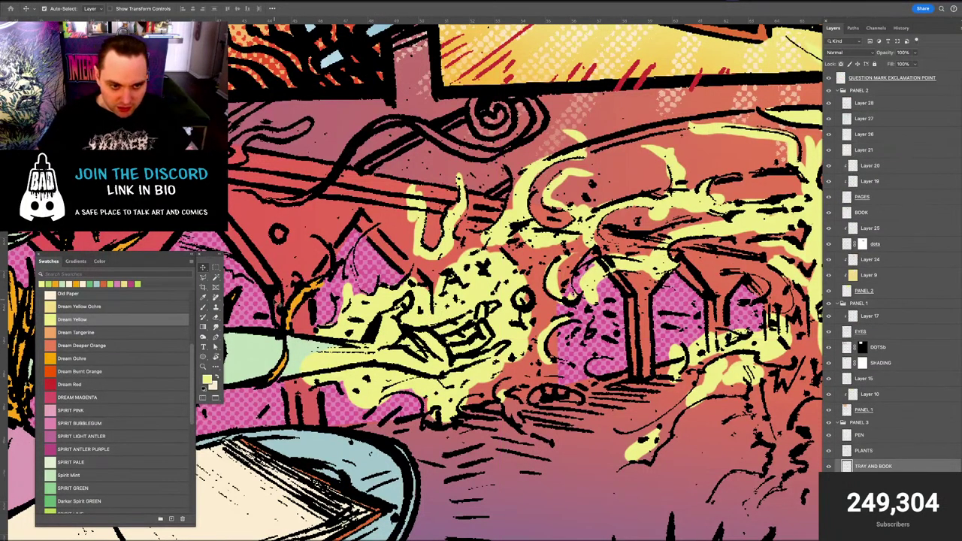
left_click(263, 330)
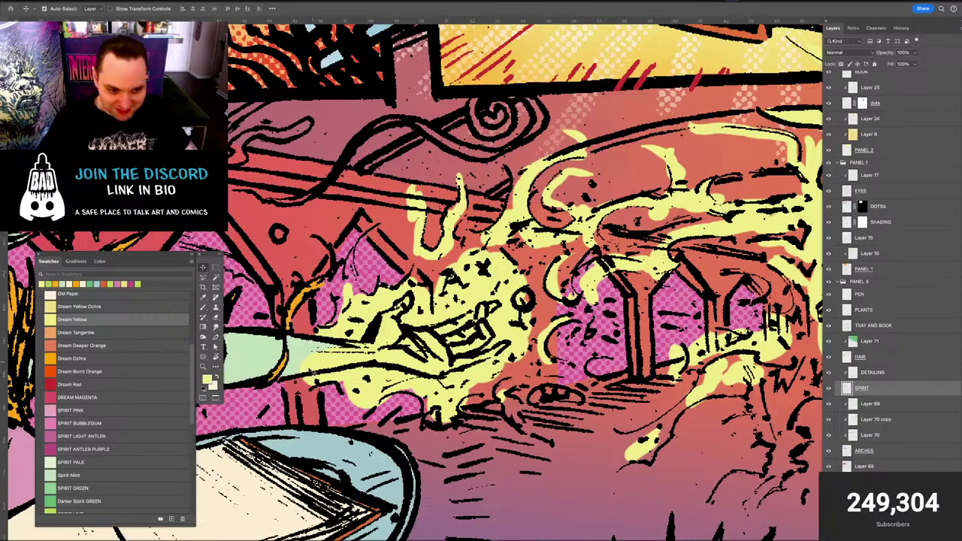
left_click(264, 360)
left_click(828, 326)
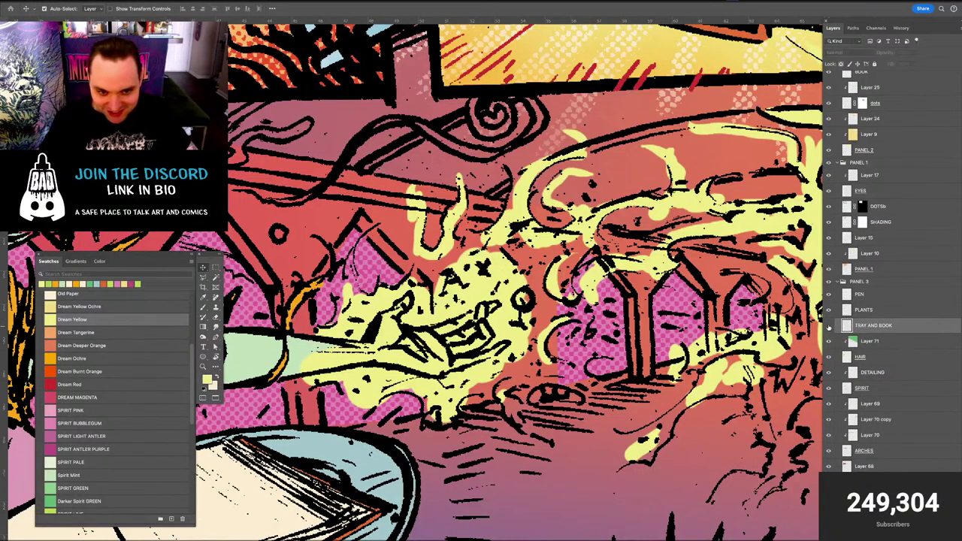
left_click(829, 326)
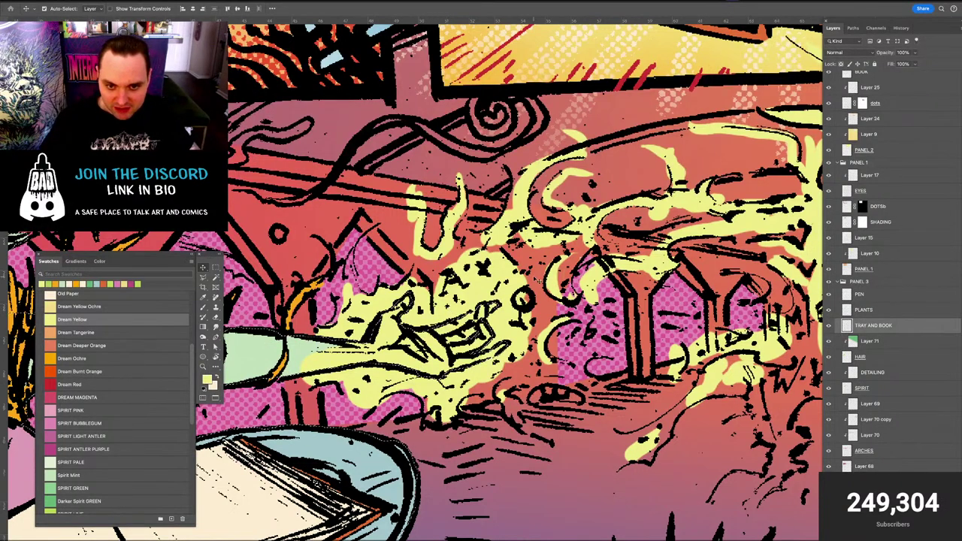
left_click(524, 281)
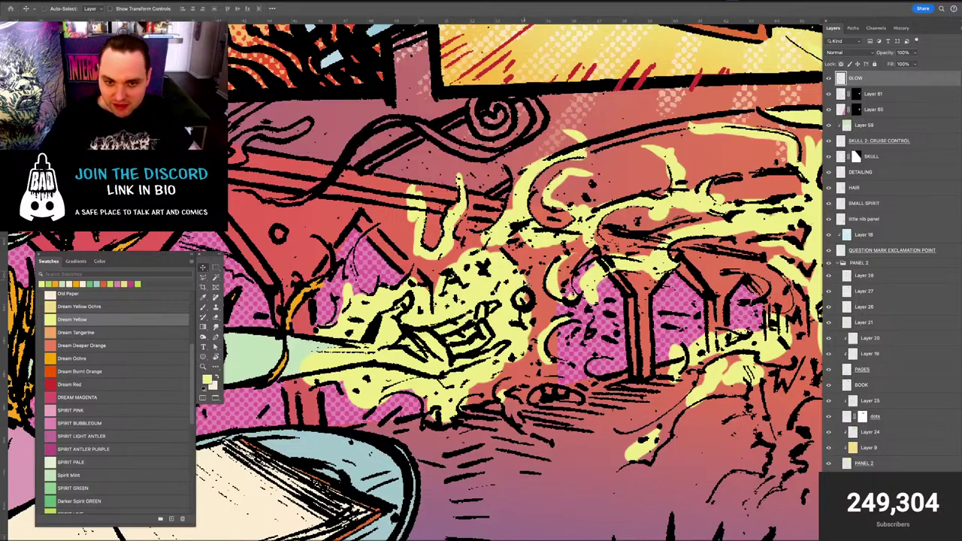
key("Delete")
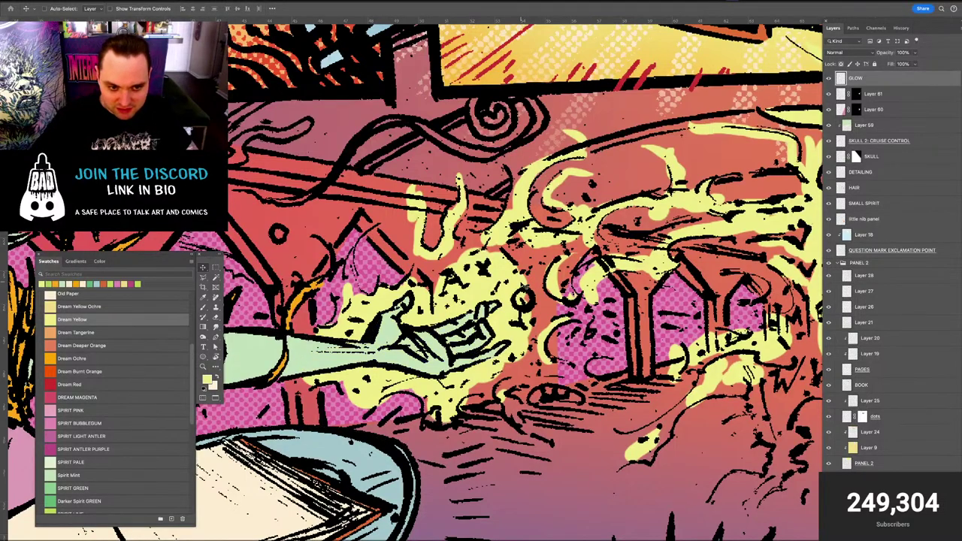
Paint the yellow glow upward from the hand so it joins the two flame wisps above the fingers
key("super+minus")
key("super+minus")
key("super+plus")
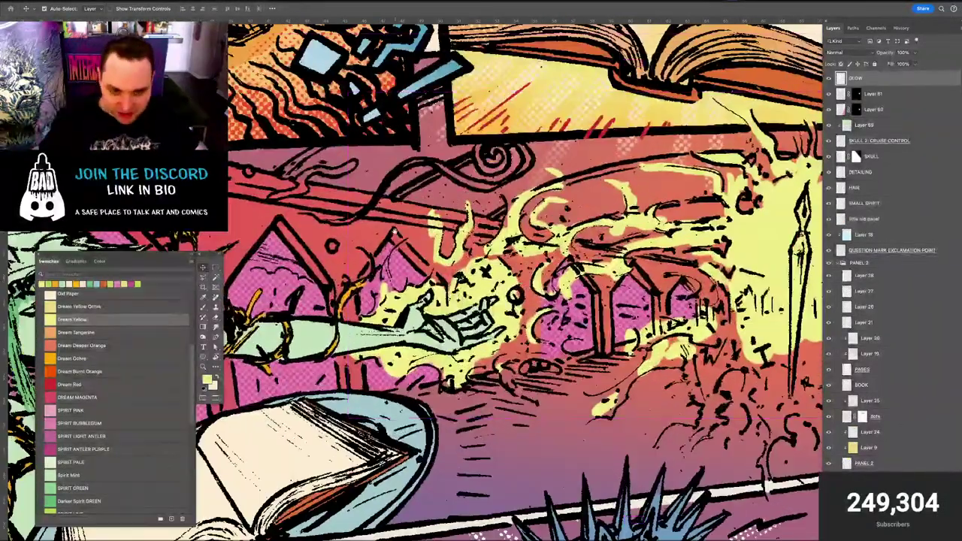
key("b")
scroll(391, 241, "up", 2)
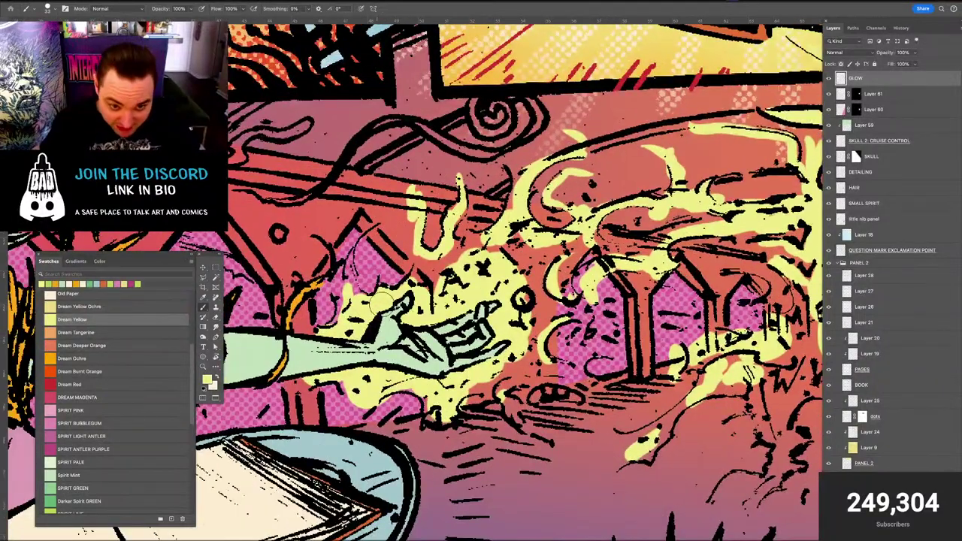
scroll(432, 312, "up", 2)
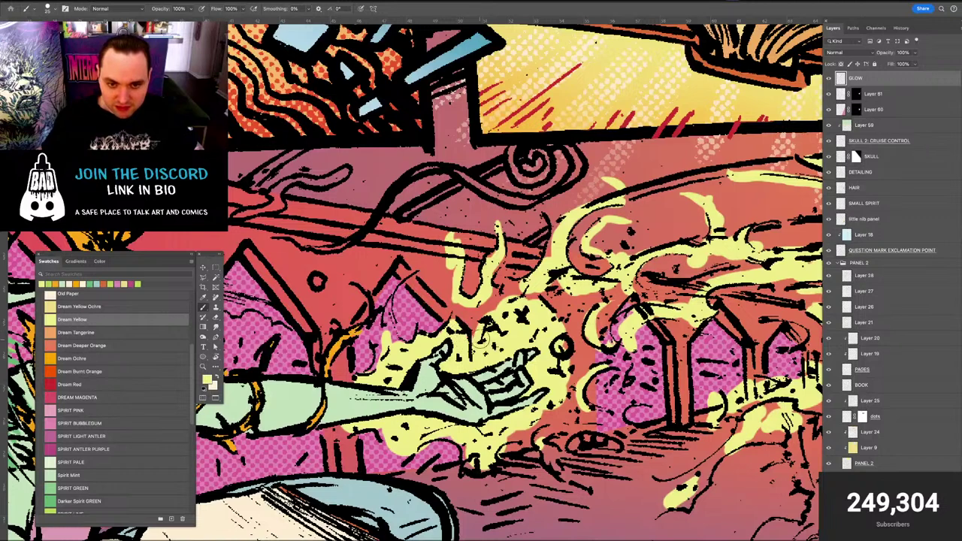
left_click_drag(475, 324, 513, 288)
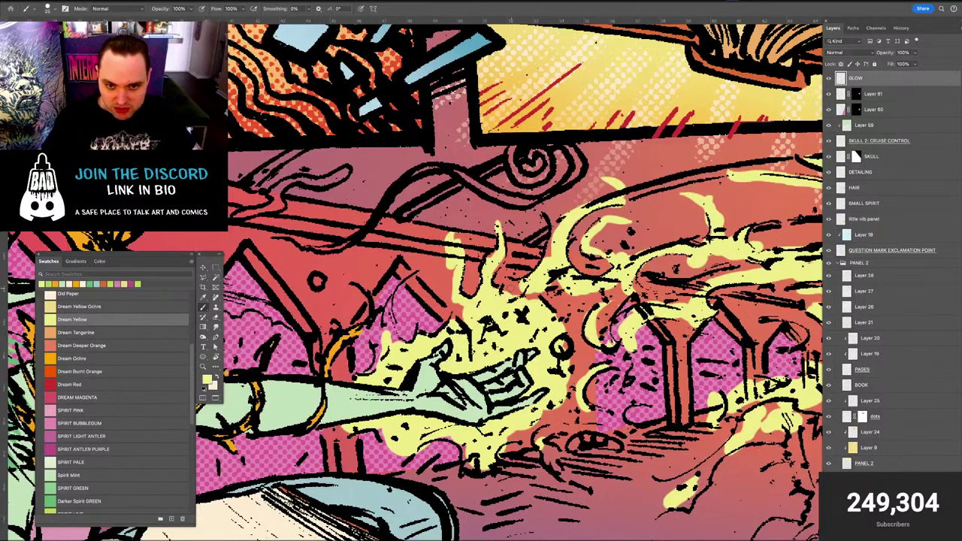
key("e")
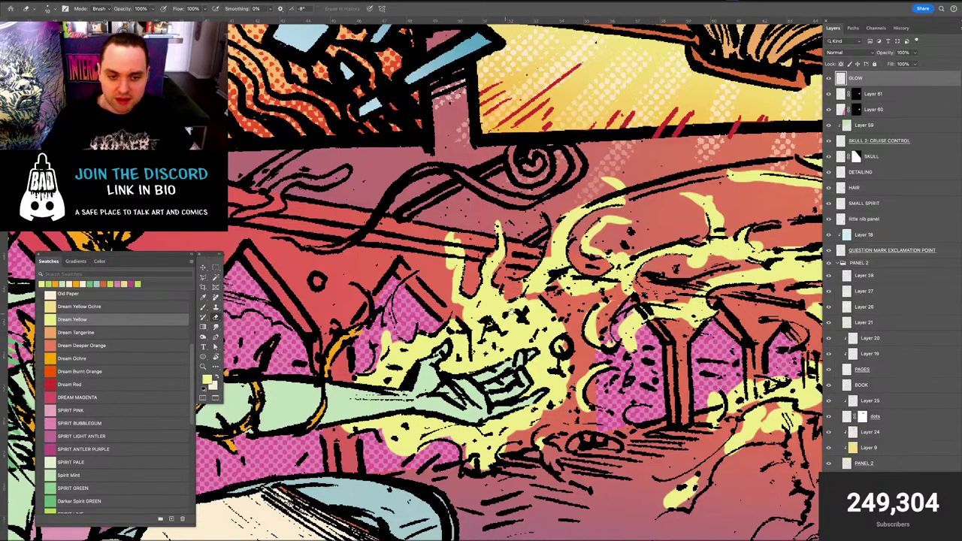
Paint a pointed flame lick rising from the glow over the purple arch behind the wrist and refine it with the Eraser
key("b")
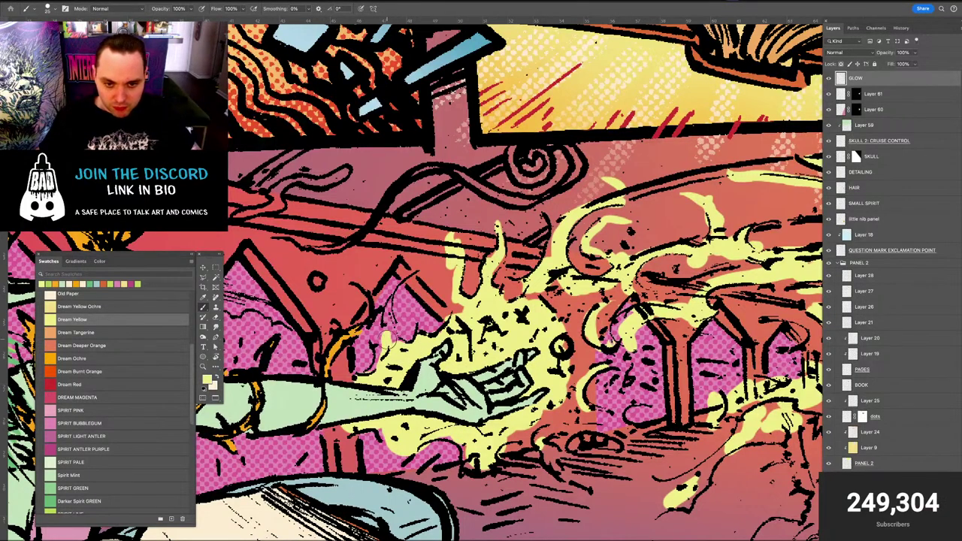
mouse_move(387, 339)
left_mouse_down()
mouse_move(380, 349)
mouse_move(373, 342)
mouse_move(392, 338)
mouse_move(387, 305)
left_mouse_up()
key("bracketleft")
key("bracketleft")
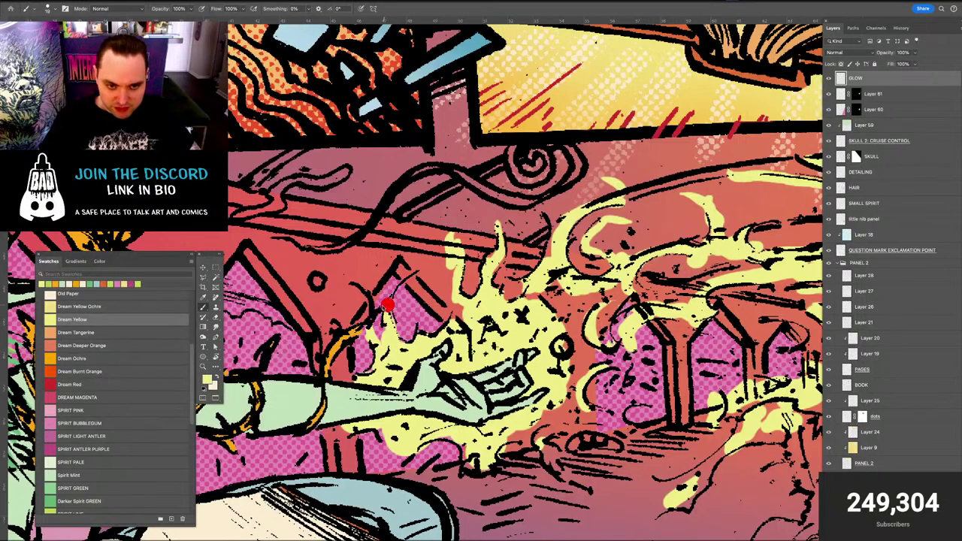
key("bracketleft")
key("e")
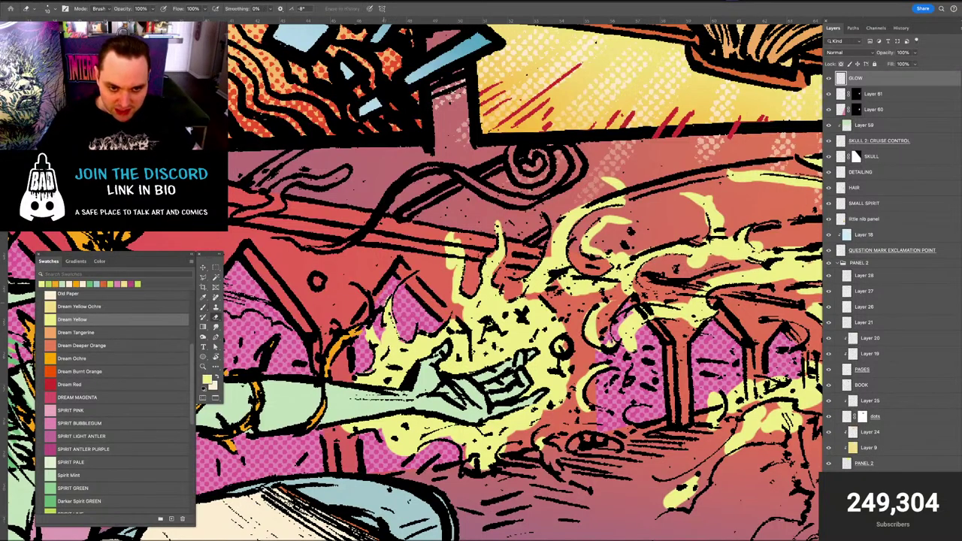
key("b")
key("e")
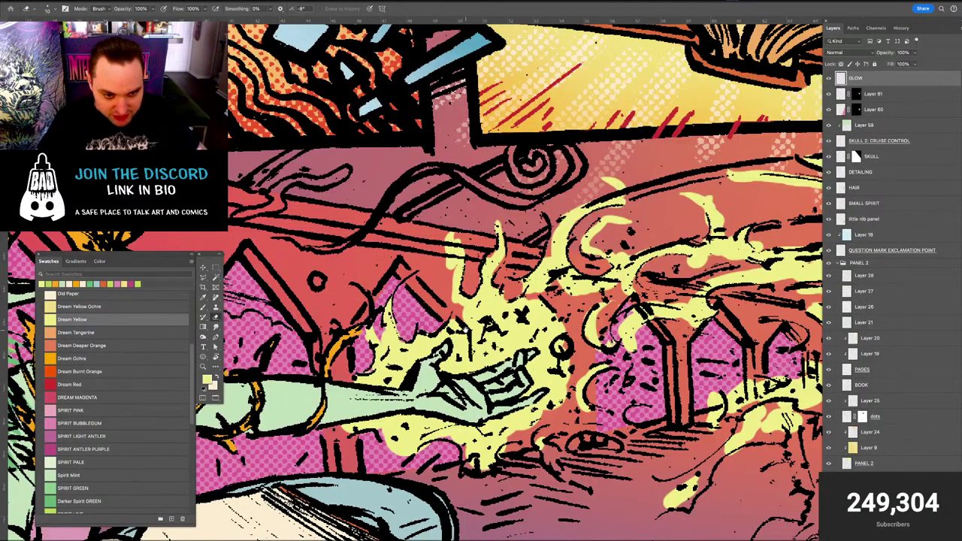
Paint a curled yellow wisp beside the arch's peak and extend the glow's ragged edge beneath the forearm
left_click_drag(403, 343, 542, 296)
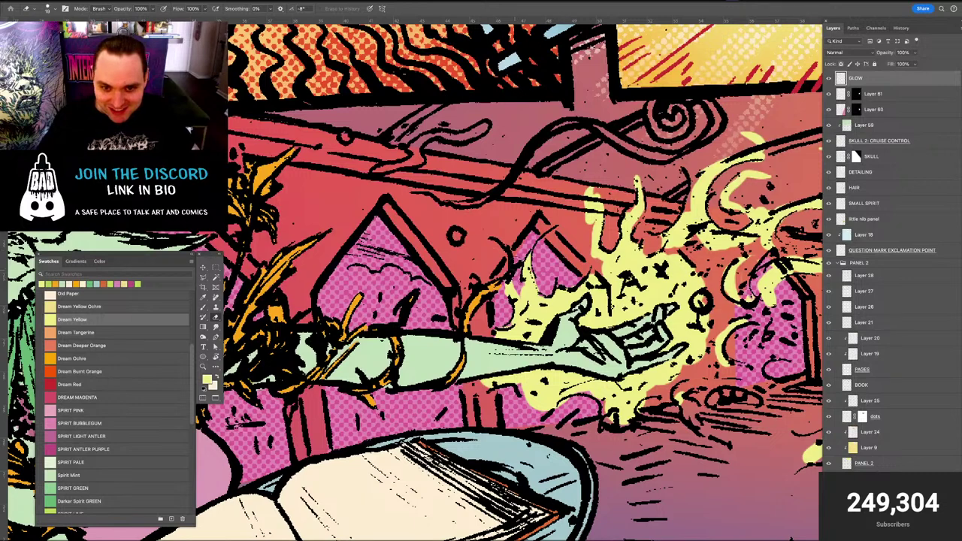
key("b")
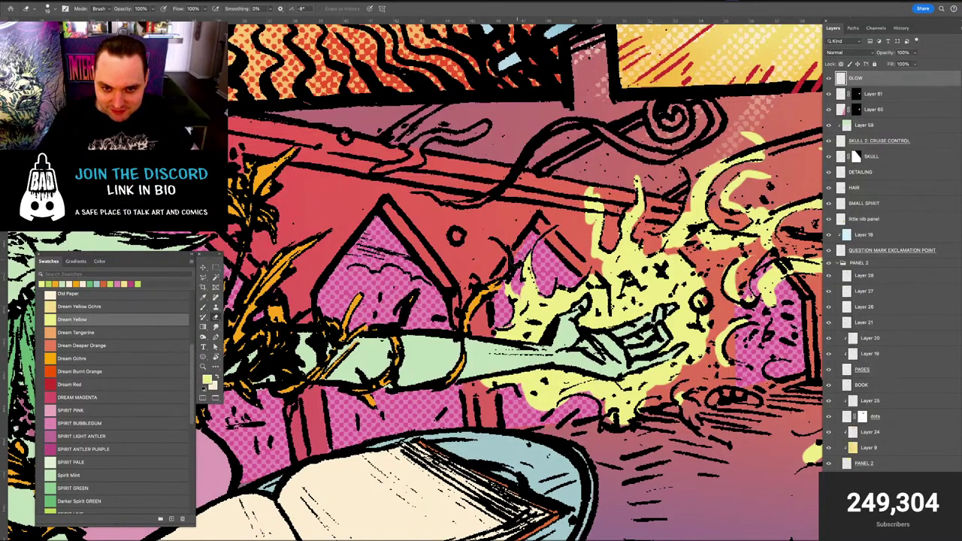
mouse_move(513, 286)
left_mouse_down()
mouse_move(514, 267)
mouse_move(490, 233)
mouse_move(518, 216)
left_mouse_up()
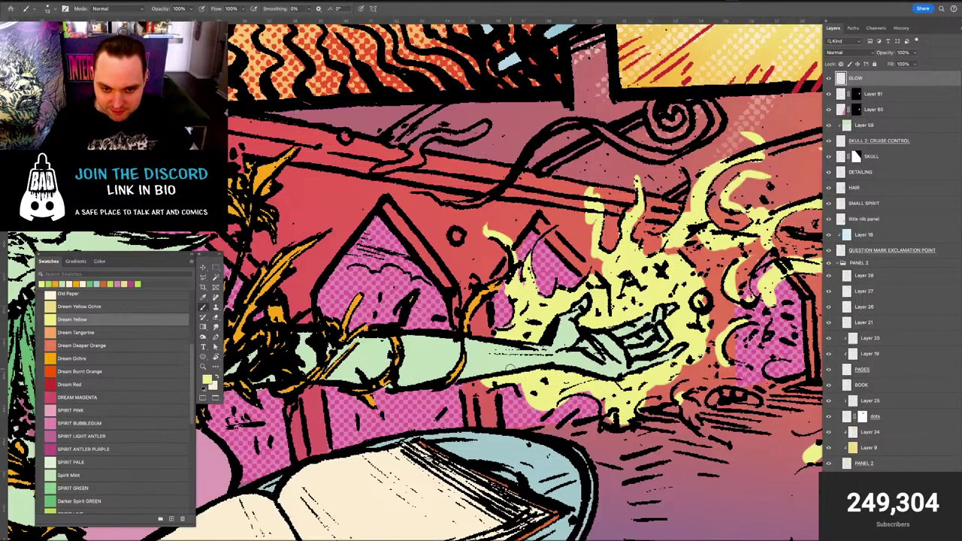
mouse_move(500, 381)
left_mouse_down()
mouse_move(477, 393)
mouse_move(505, 379)
mouse_move(539, 407)
mouse_move(538, 419)
left_mouse_up()
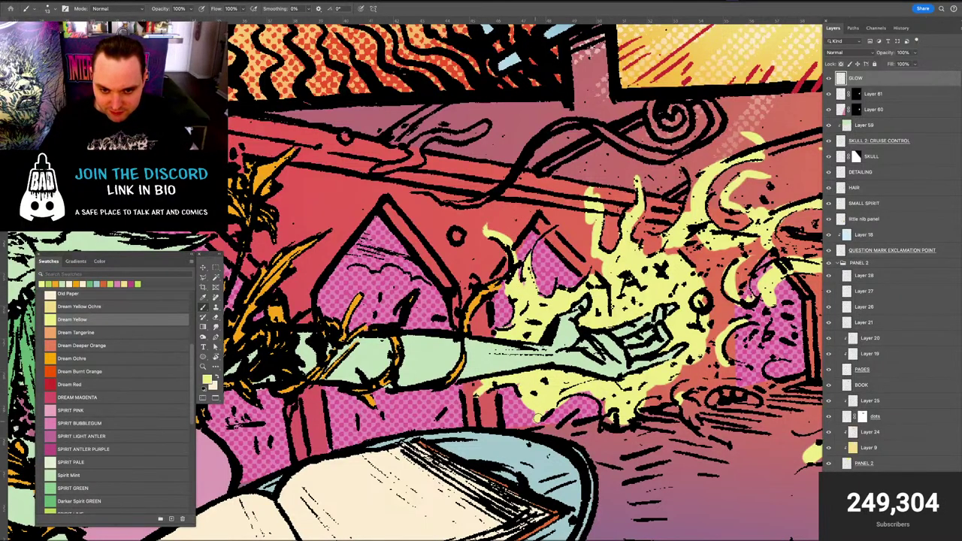
key("e")
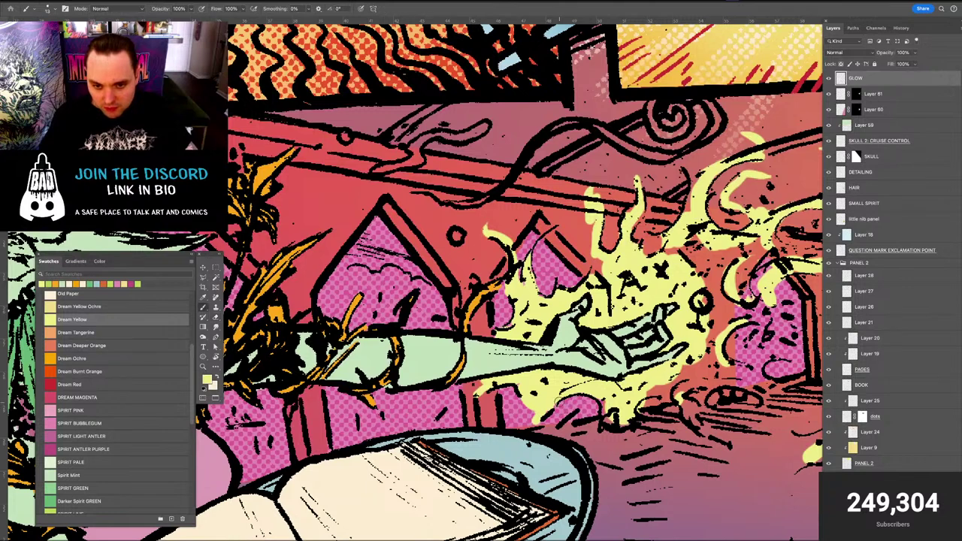
Fill in and shape the lower edge of the yellow glow beneath the palm, alternating Brush and Eraser
left_click_drag(569, 336, 445, 299)
key("b")
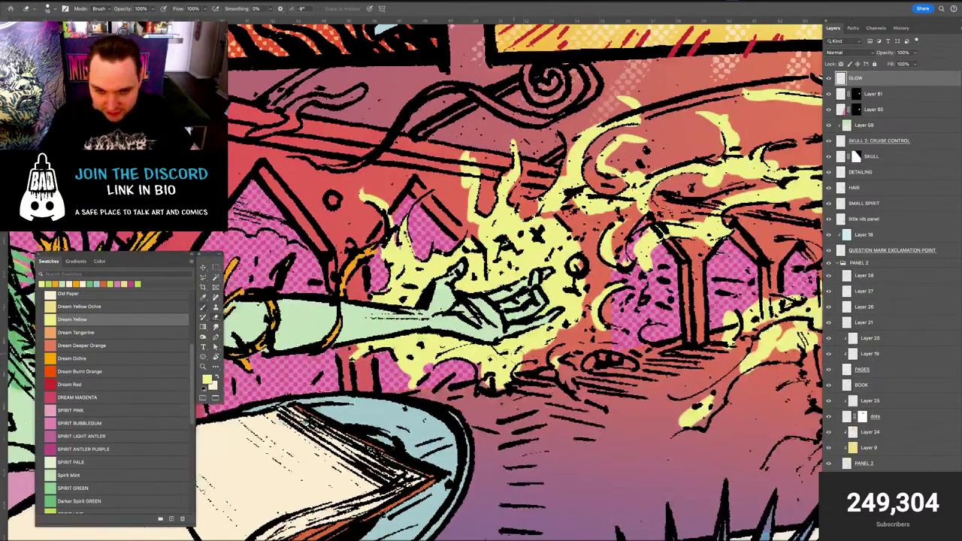
mouse_move(485, 358)
left_mouse_down()
mouse_move(484, 387)
mouse_move(539, 387)
left_mouse_up()
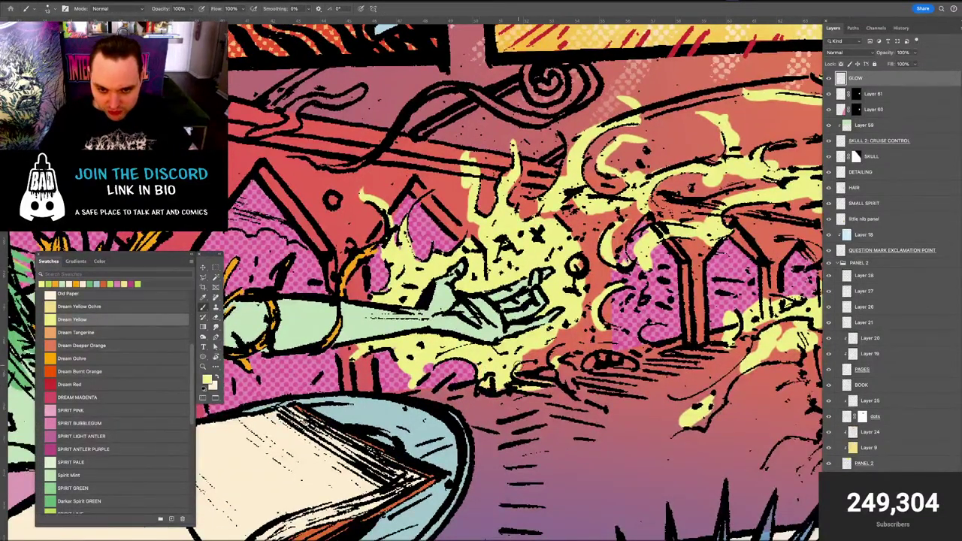
key("e")
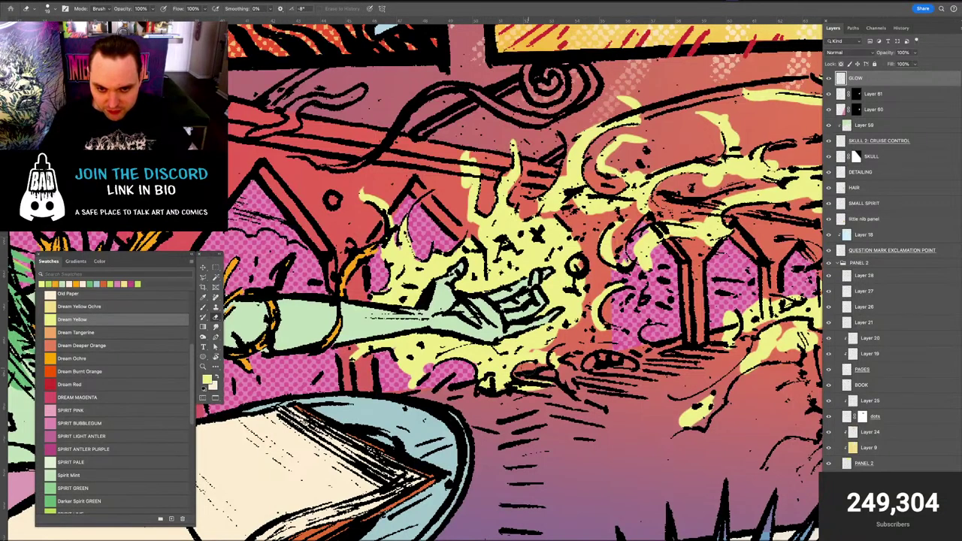
key("b")
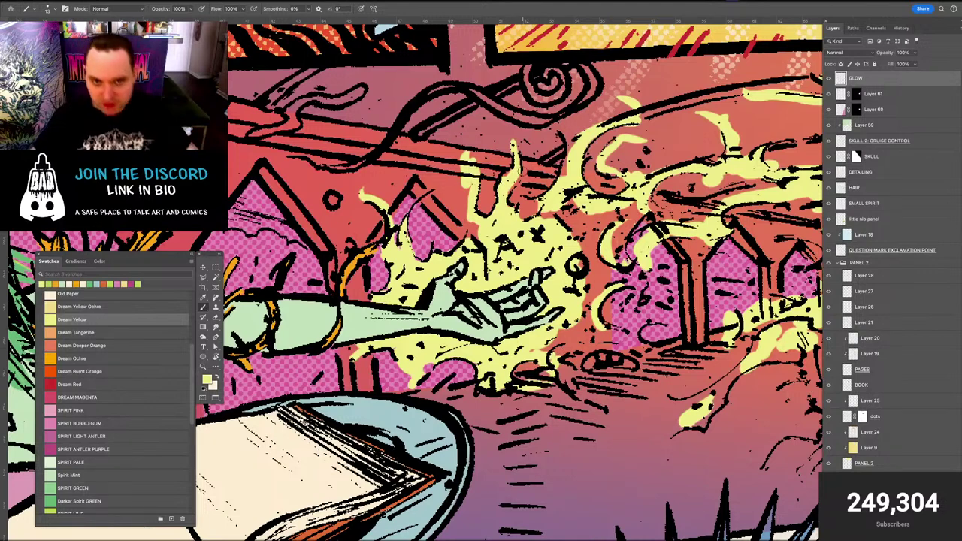
key("e")
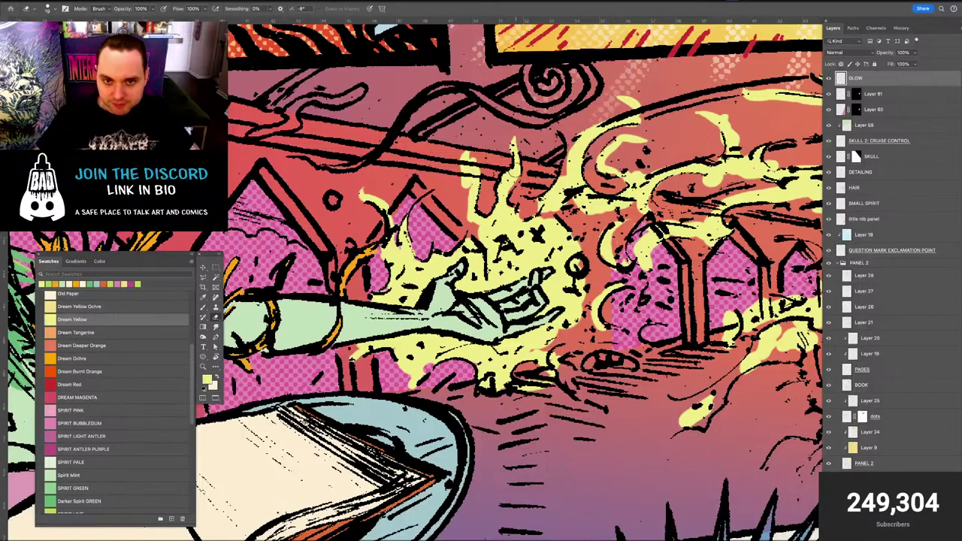
key("b")
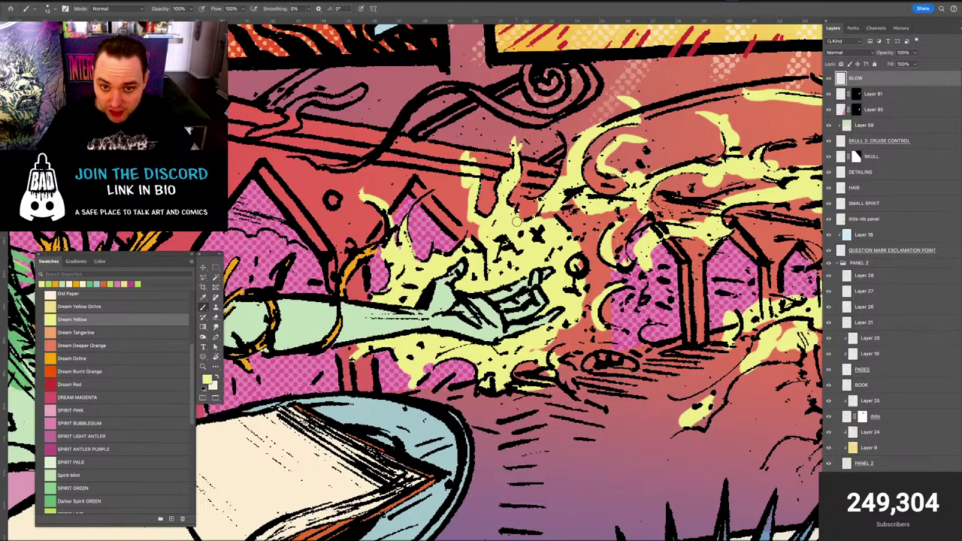
left_click_drag(546, 211, 556, 215)
left_click_drag(614, 276, 541, 308)
mouse_move(552, 253)
left_mouse_down()
mouse_move(542, 269)
mouse_move(552, 286)
mouse_move(526, 302)
left_mouse_up()
left_click_drag(510, 252, 507, 280)
key("super+z")
key("super+z")
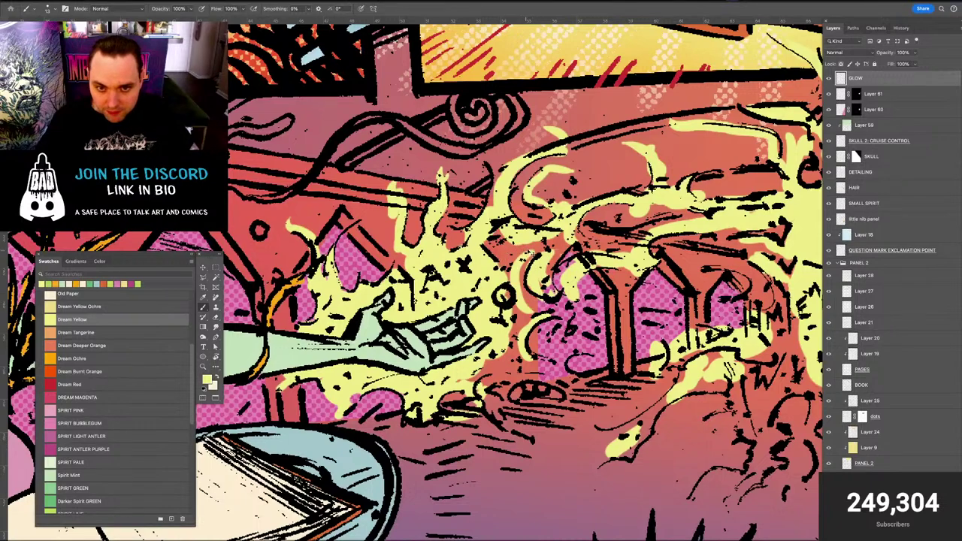
key("super+z")
Extend the yellow glow past the fingertips so it joins the curled ink strokes in front of the first purple arch
left_click_drag(533, 250, 542, 306)
mouse_move(499, 254)
left_mouse_down()
mouse_move(512, 237)
mouse_move(522, 244)
mouse_move(514, 268)
left_mouse_up()
mouse_move(511, 316)
left_mouse_down()
mouse_move(513, 306)
mouse_move(520, 324)
mouse_move(474, 376)
mouse_move(523, 369)
mouse_move(517, 359)
mouse_move(503, 372)
mouse_move(513, 380)
mouse_move(493, 372)
mouse_move(548, 377)
mouse_move(497, 379)
left_mouse_up()
Enlarge the brush to 25 and paint yellow tendrils dripping below the hand and wrapping around the oval mark on the floor
key("bracketright")
key("bracketright")
key("bracketright")
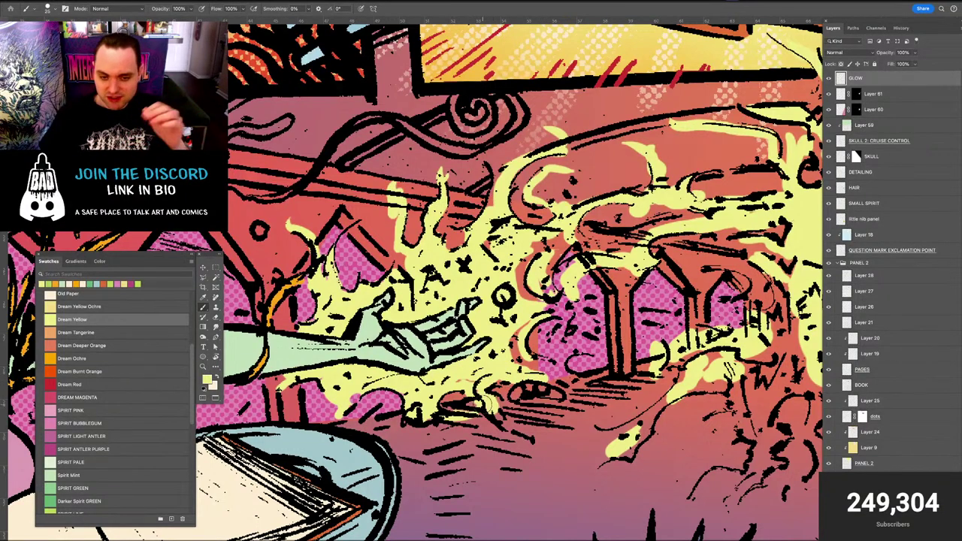
left_click_drag(506, 423, 539, 439)
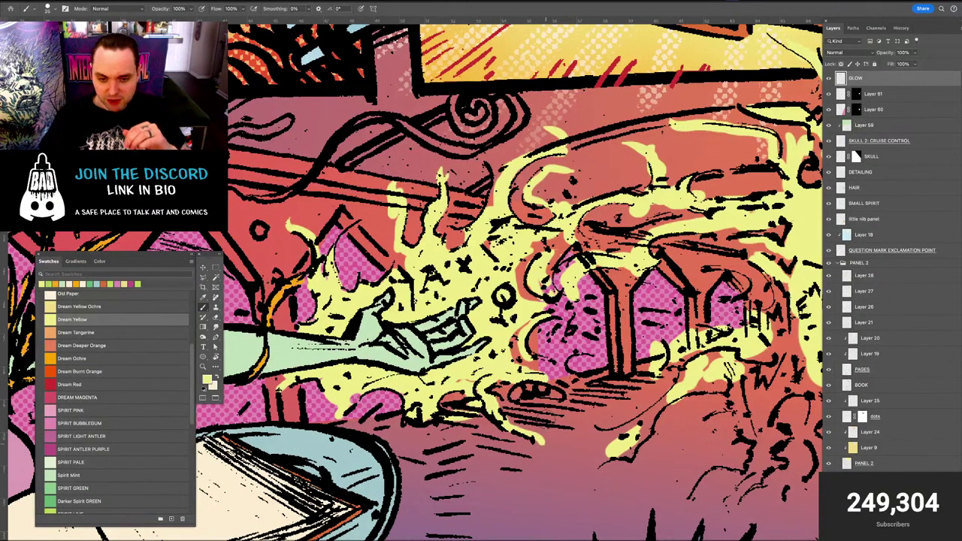
left_click_drag(499, 400, 542, 436)
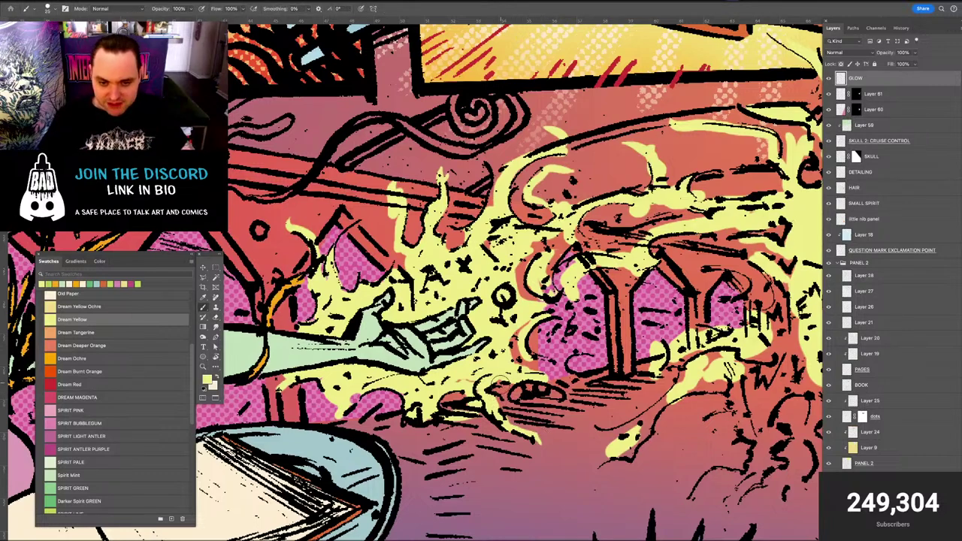
mouse_move(547, 377)
left_mouse_down()
mouse_move(574, 397)
mouse_move(558, 410)
mouse_move(579, 391)
left_mouse_up()
key("e")
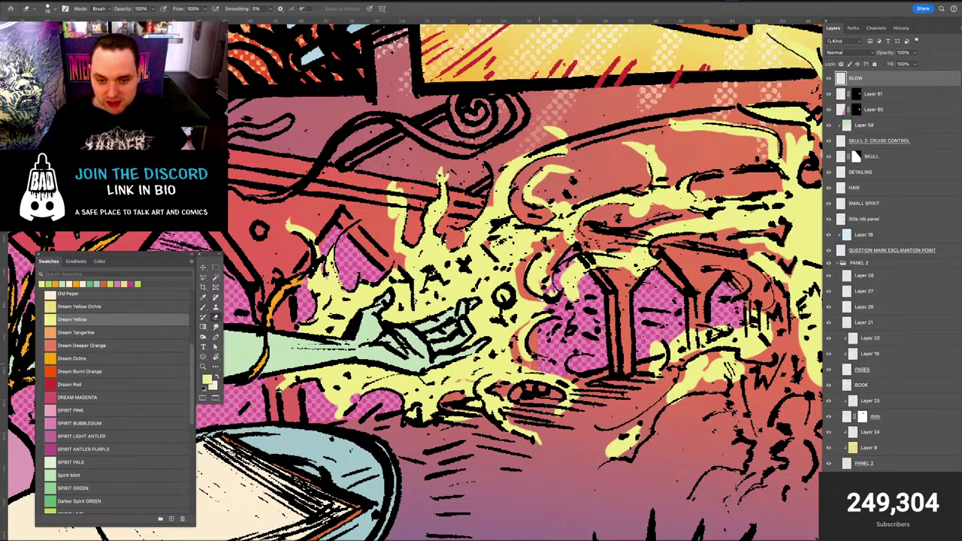
key("b")
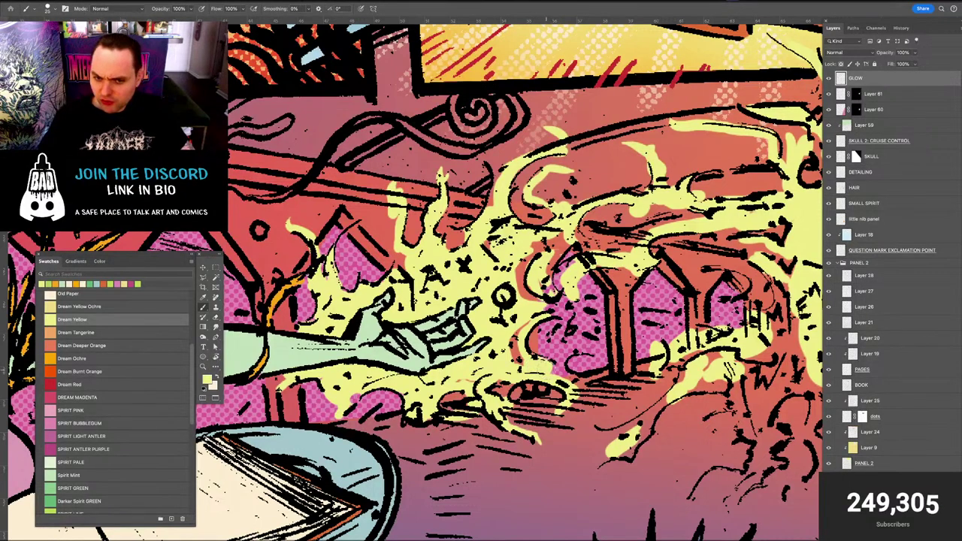
Paint curled yellow licks over the purple opening beside the first pillar and along the ink swirls above it
mouse_move(548, 368)
left_mouse_down()
mouse_move(560, 373)
mouse_move(575, 352)
mouse_move(602, 351)
mouse_move(563, 323)
mouse_move(569, 308)
mouse_move(605, 293)
left_mouse_up()
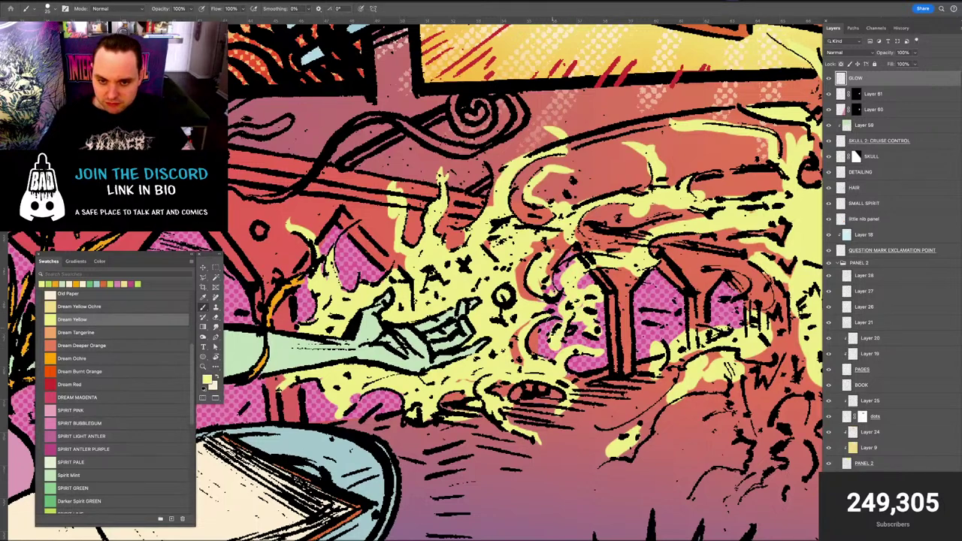
left_click_drag(543, 305, 556, 318)
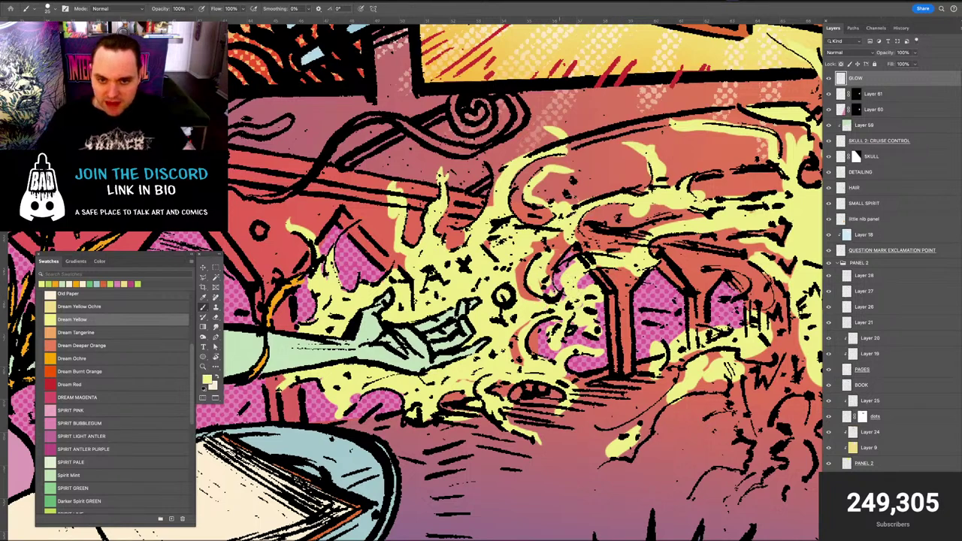
mouse_move(564, 256)
left_mouse_down()
mouse_move(558, 232)
mouse_move(534, 248)
mouse_move(605, 248)
mouse_move(670, 215)
mouse_move(610, 234)
left_mouse_up()
key("ctrl+z")
key("ctrl+z")
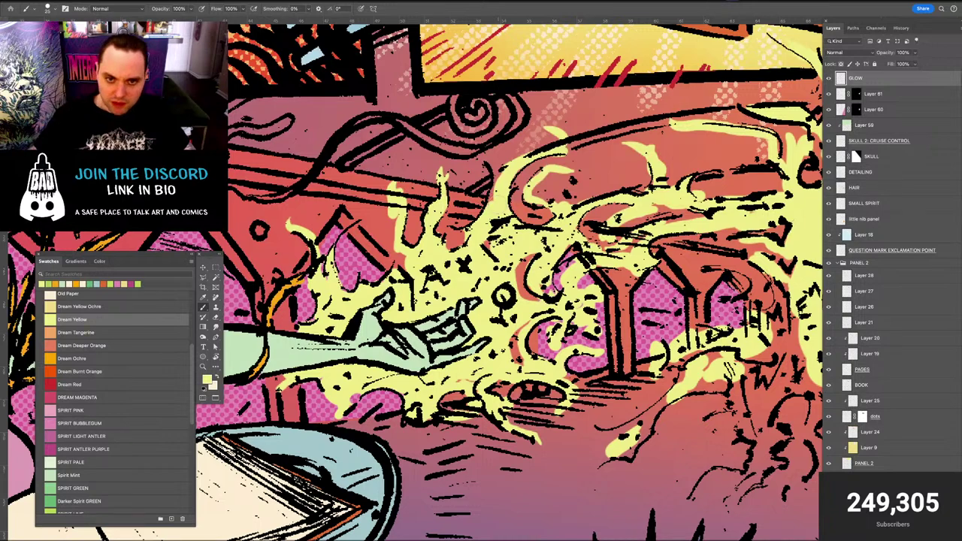
Refine the large curled wisp above and beyond the fingertips with the Brush and Eraser
mouse_move(533, 158)
left_mouse_down()
mouse_move(482, 197)
mouse_move(507, 171)
left_mouse_up()
key("e")
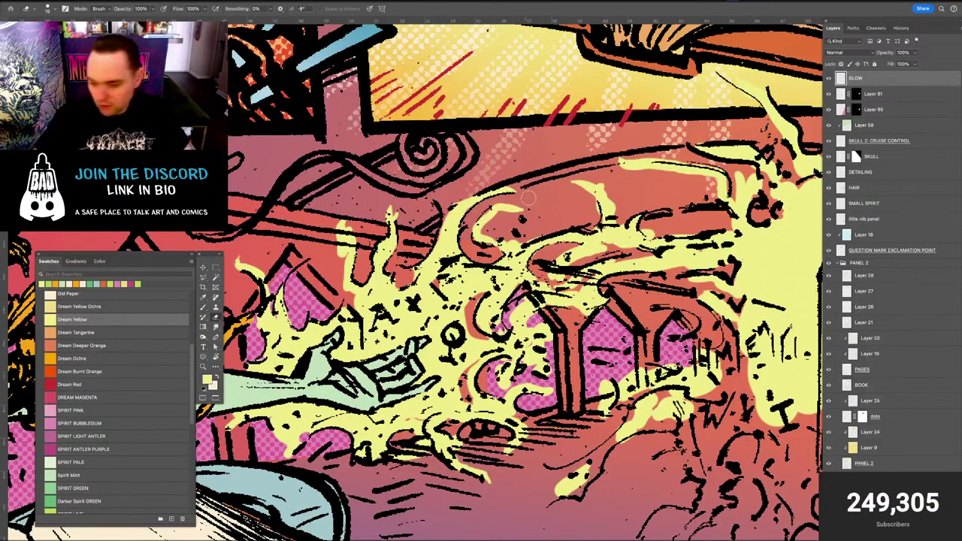
key("b")
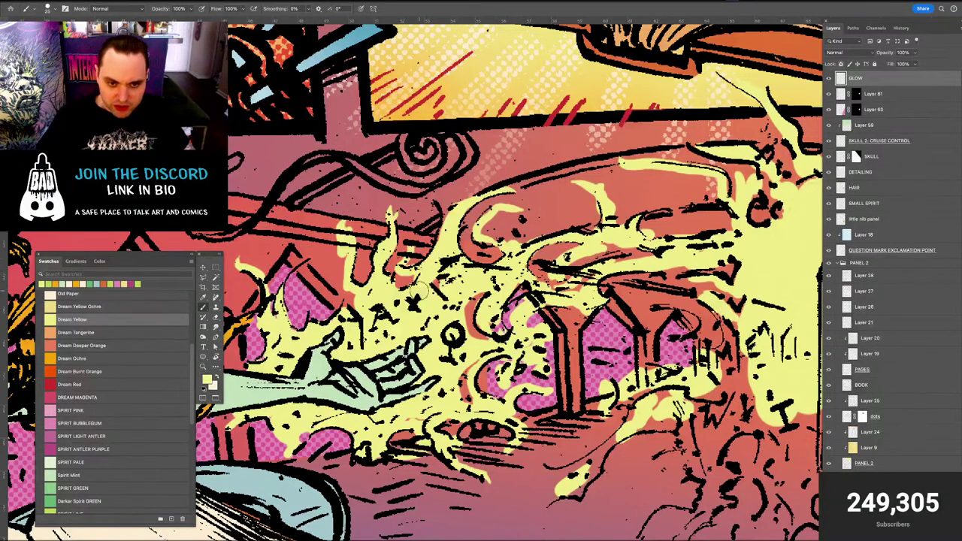
Clean up the glow's ragged edge above the wrist with the Eraser
left_click_drag(347, 323, 444, 341)
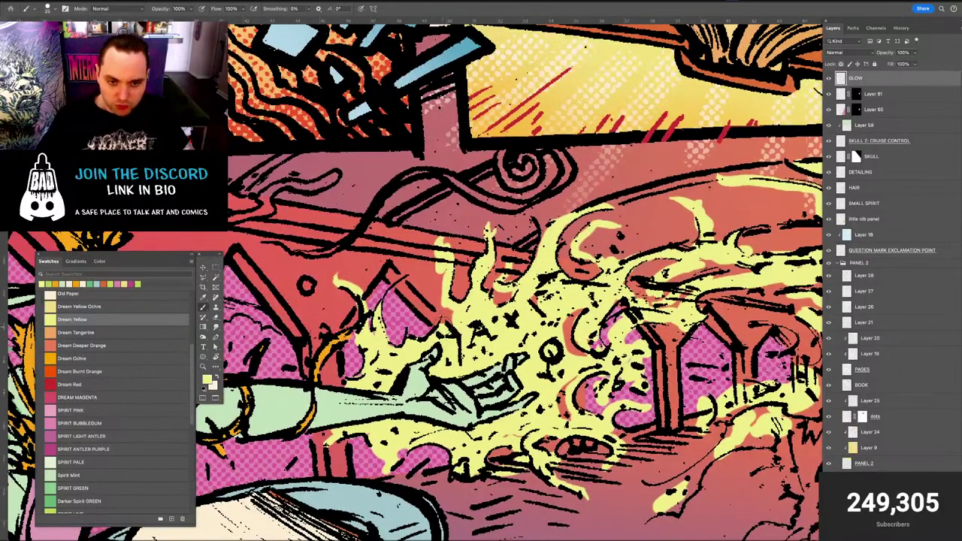
key("e")
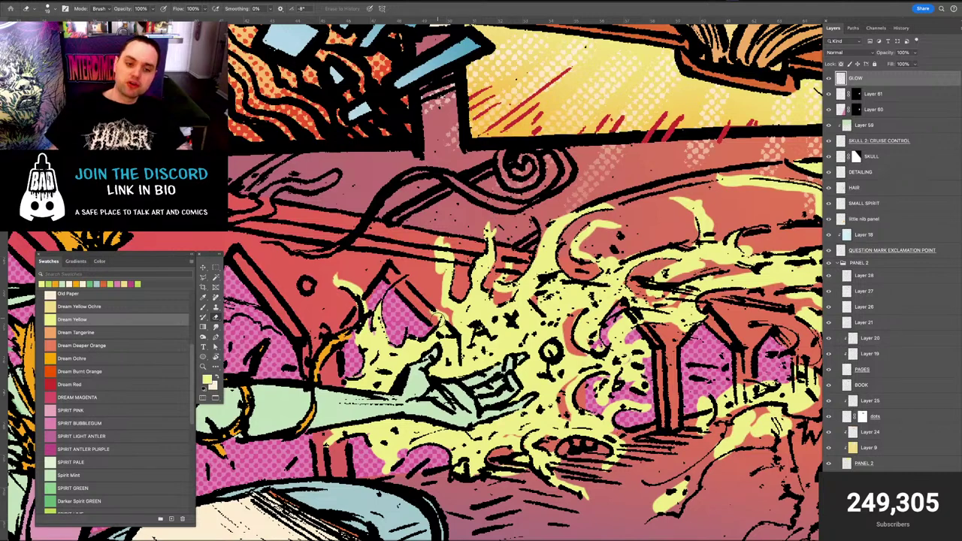
left_click_drag(369, 278, 380, 257)
left_click_drag(382, 351, 378, 350)
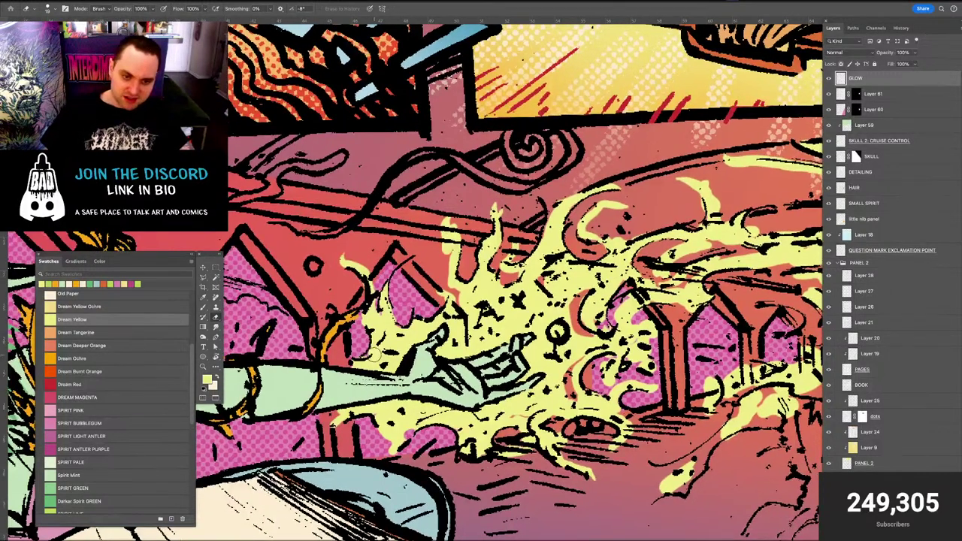
key("b")
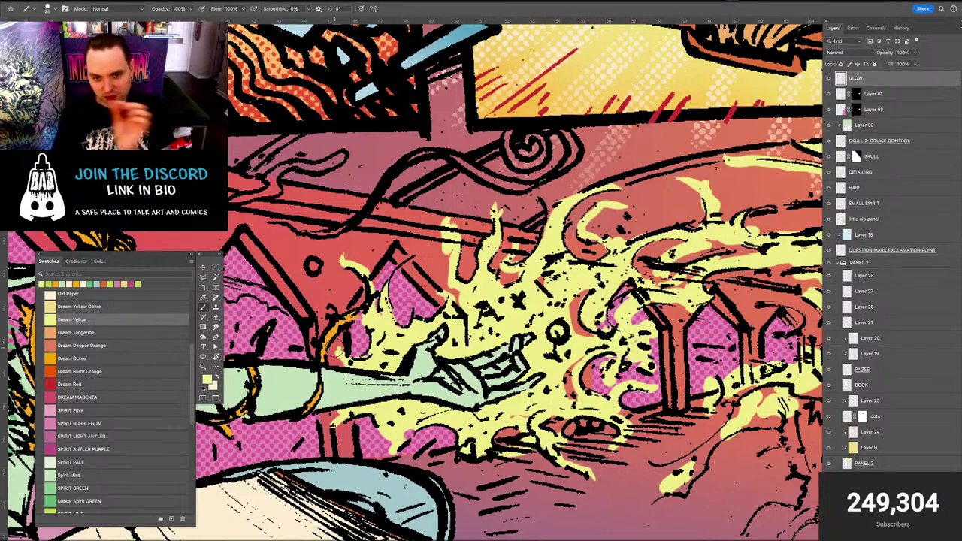
Paint small yellow wisps between the arch pillars and along the curved strokes beside the second arch
mouse_move(608, 407)
left_mouse_down()
mouse_move(553, 384)
mouse_move(579, 399)
left_mouse_up()
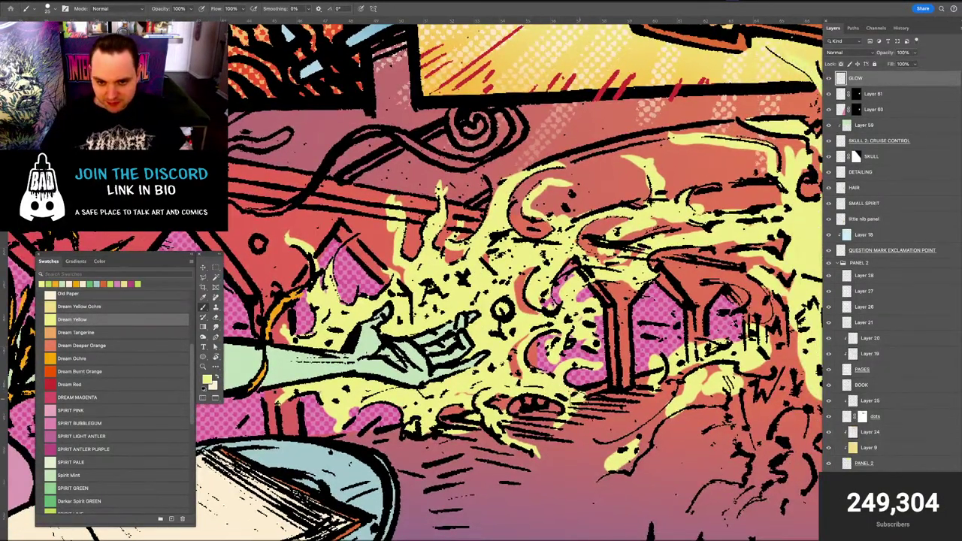
scroll(536, 302, "right", 3)
scroll(536, 302, "down", 1)
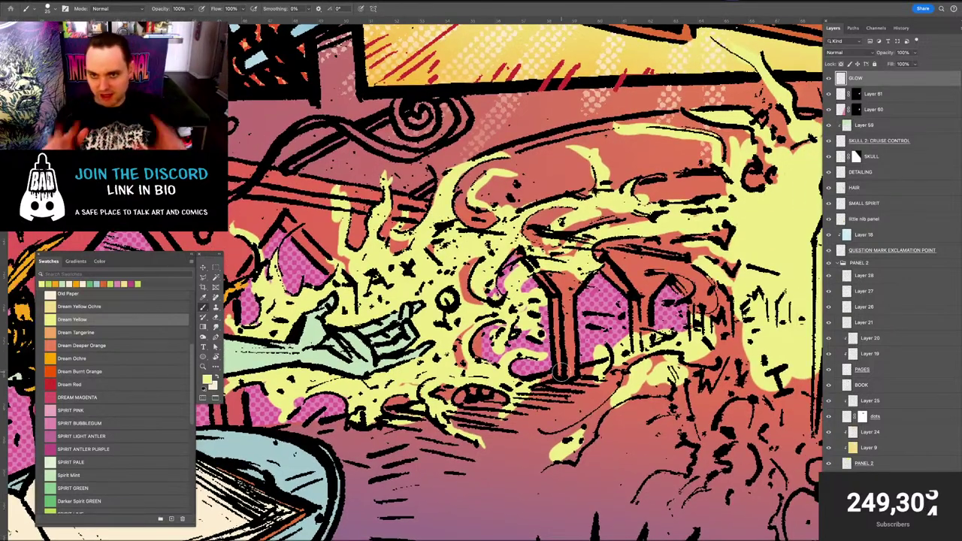
left_click_drag(602, 192, 621, 205)
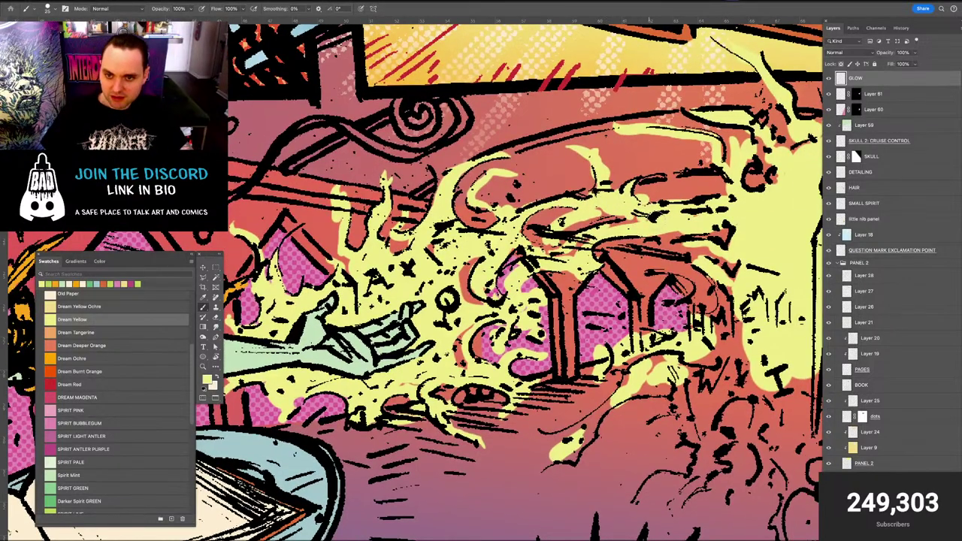
scroll(536, 301, "right", 4)
scroll(536, 301, "down", 2)
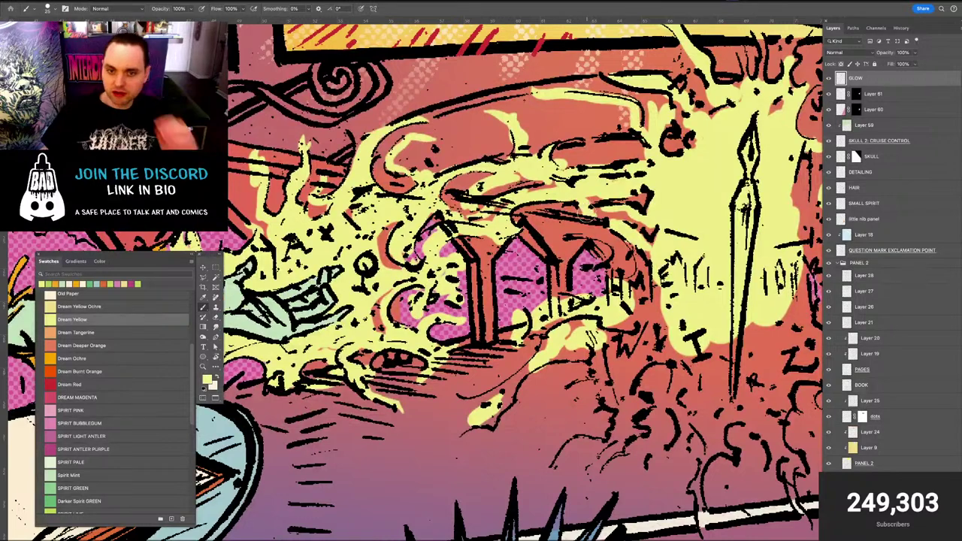
mouse_move(610, 240)
left_mouse_down()
mouse_move(624, 272)
mouse_move(590, 237)
mouse_move(607, 239)
mouse_move(612, 284)
left_mouse_up()
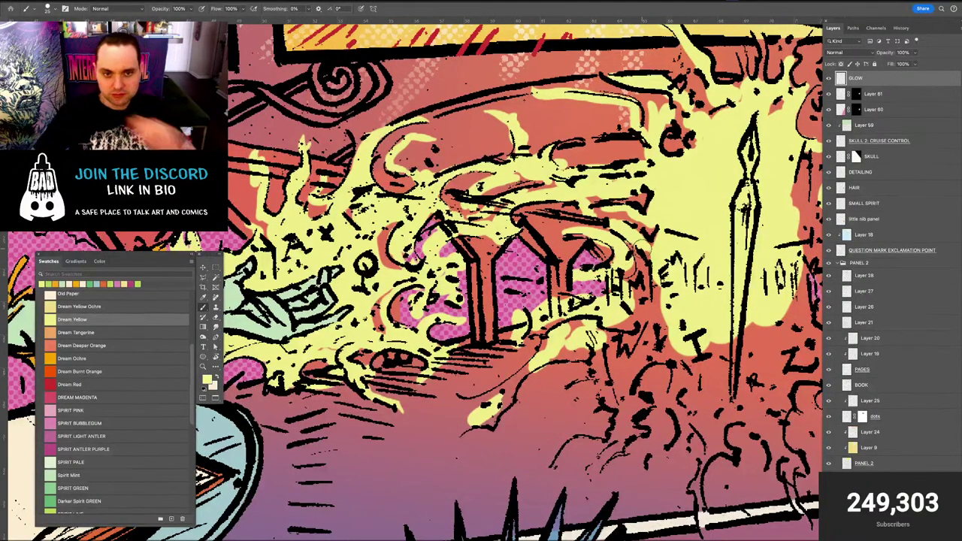
Examine how the yellow glow reads against the rest of the comic page
scroll(567, 244, "down", 10)
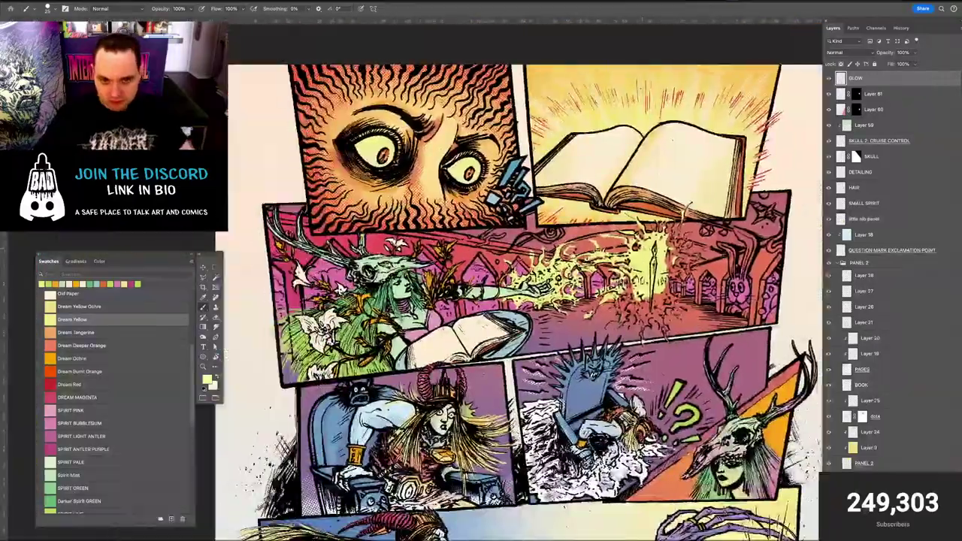
left_click_drag(481, 301, 506, 307)
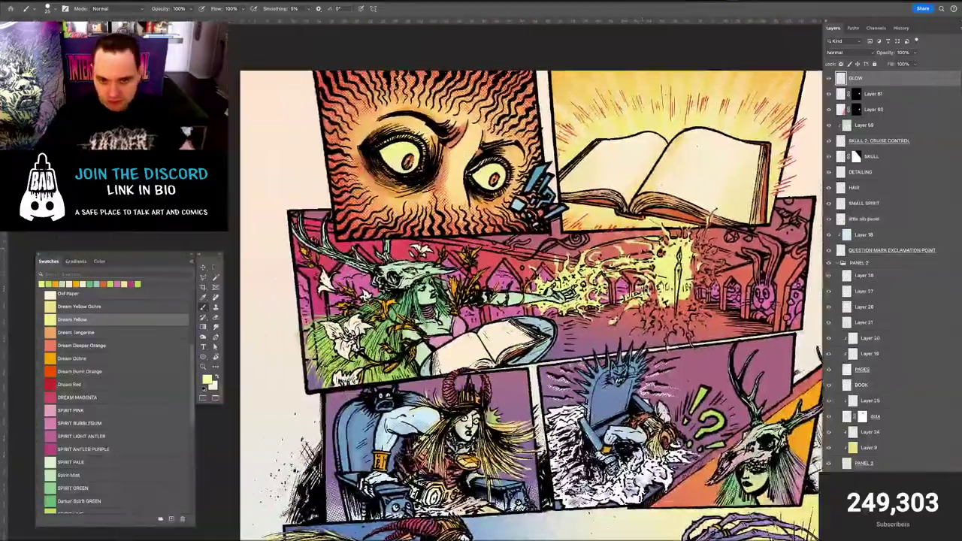
key("super+plus")
key("super+plus")
key("super+minus")
key("super+minus")
scroll(631, 278, "up", 4)
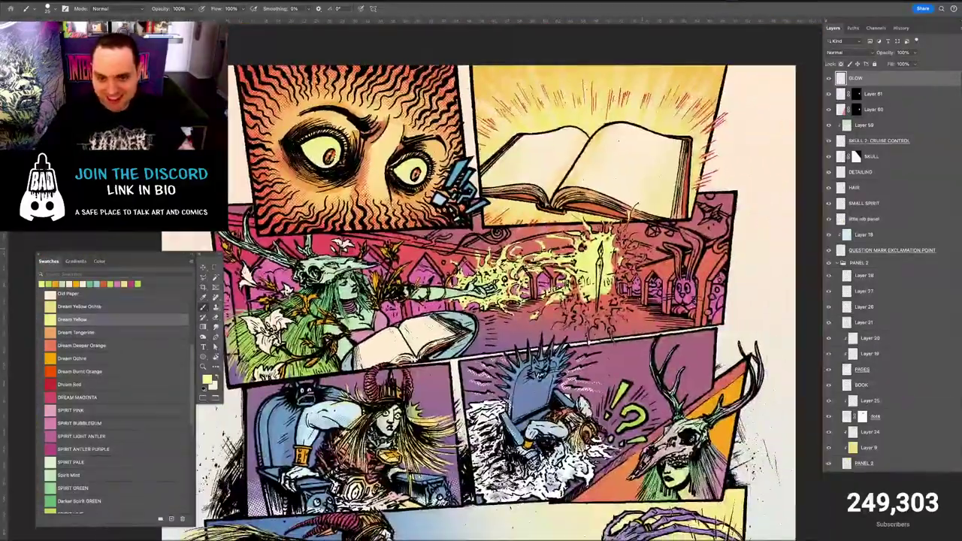
Paint a long yellow tendril down the ink curls beside the spear's glow and refine the neighbouring floor wisp with the Eraser
scroll(601, 278, "up", 3)
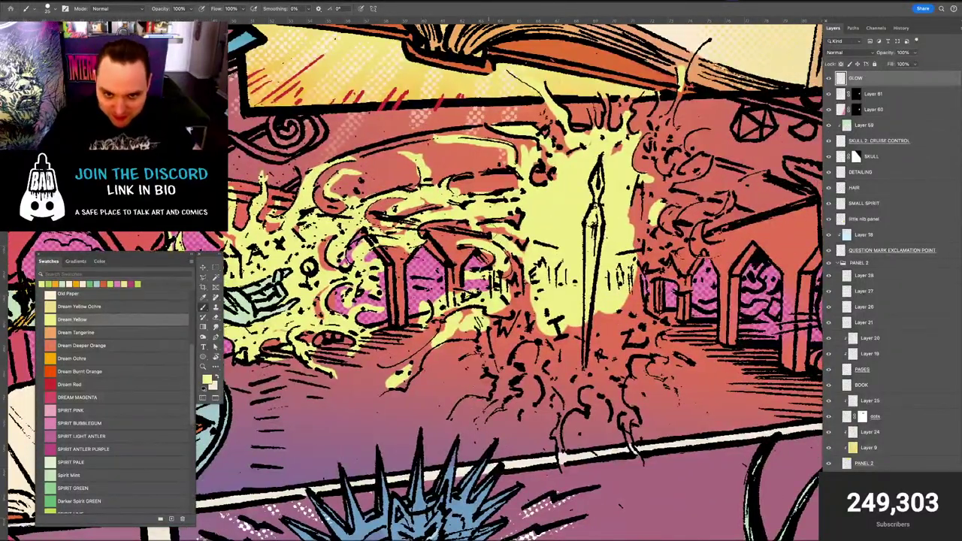
mouse_move(498, 353)
left_mouse_down()
mouse_move(487, 336)
mouse_move(503, 379)
mouse_move(444, 426)
left_mouse_up()
mouse_move(476, 390)
left_mouse_down()
mouse_move(513, 345)
mouse_move(531, 357)
left_mouse_up()
mouse_move(443, 321)
left_mouse_down()
mouse_move(428, 325)
mouse_move(484, 281)
left_mouse_up()
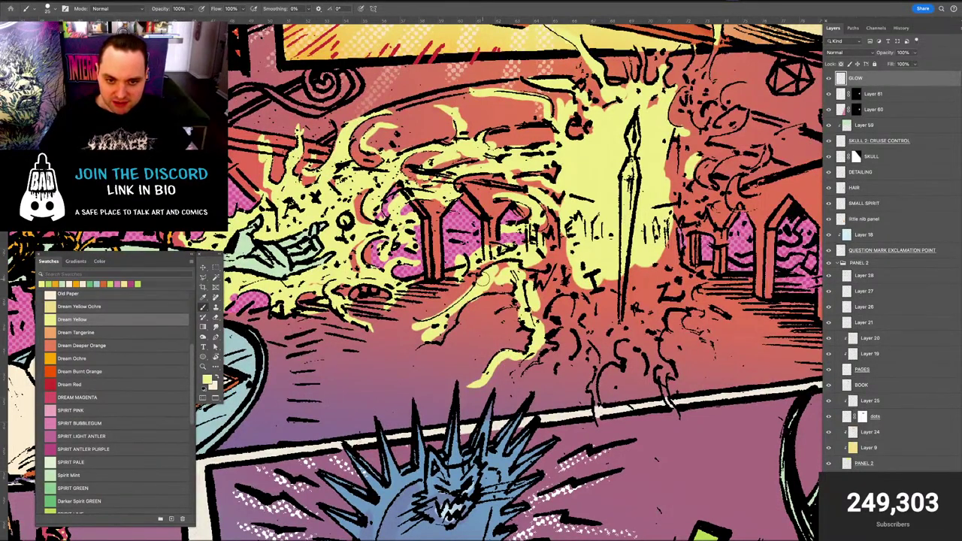
key("e")
mouse_move(424, 318)
left_mouse_down()
mouse_move(459, 294)
mouse_move(411, 333)
mouse_move(456, 312)
mouse_move(495, 272)
mouse_move(505, 270)
mouse_move(498, 288)
mouse_move(516, 284)
left_mouse_up()
key("b")
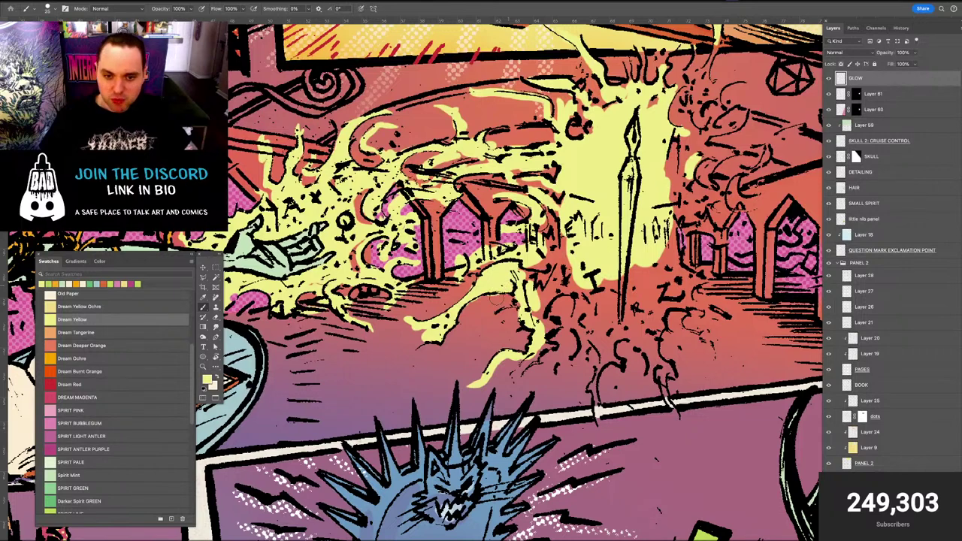
key("e")
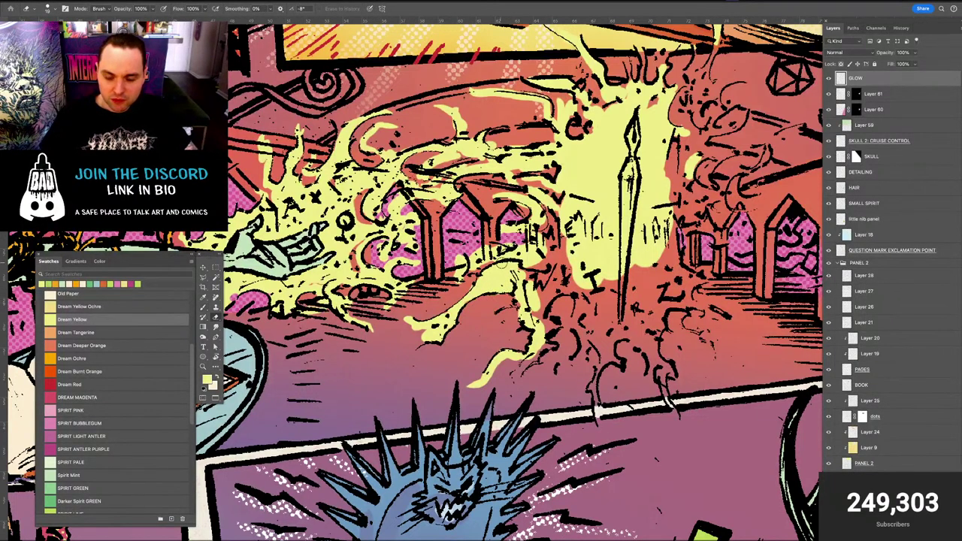
Extend the yellow column around the spear outward over the surrounding letters and down to the spear's lower tip
left_click_drag(525, 233, 584, 242)
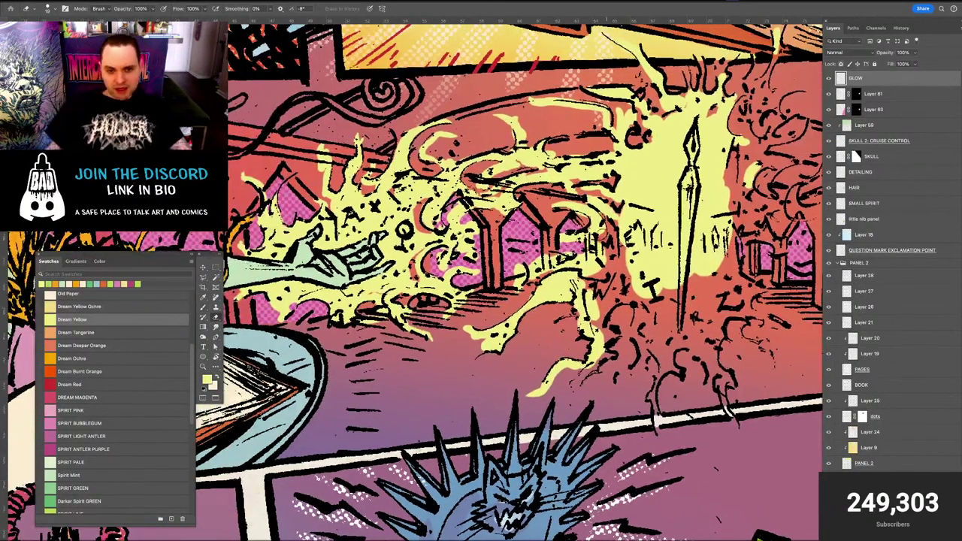
mouse_move(582, 279)
left_mouse_down()
mouse_move(627, 240)
mouse_move(632, 224)
mouse_move(637, 248)
mouse_move(633, 224)
mouse_move(691, 305)
mouse_move(712, 248)
mouse_move(705, 199)
mouse_move(713, 175)
mouse_move(717, 224)
mouse_move(705, 219)
mouse_move(713, 169)
mouse_move(745, 164)
mouse_move(724, 203)
left_mouse_up()
key("b")
key("e")
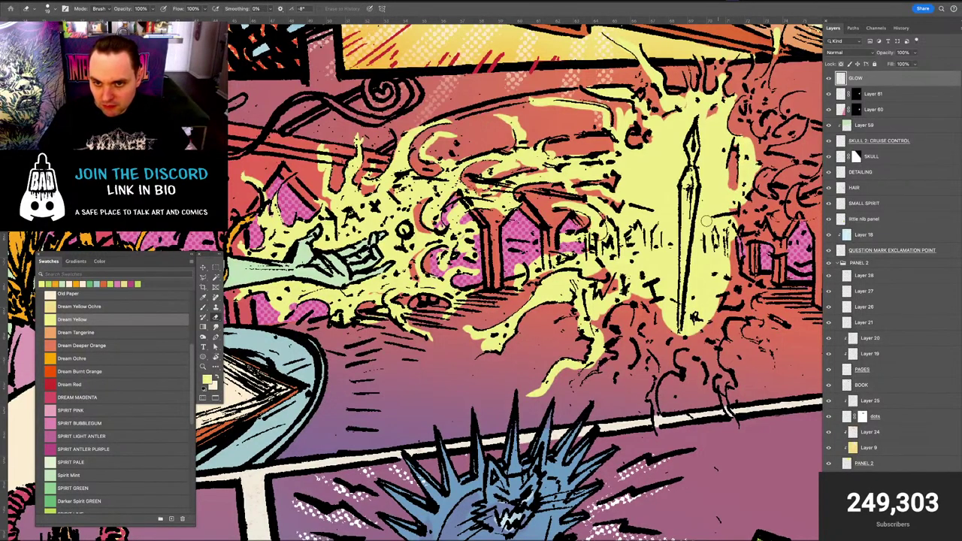
Enlarge the brush to 37 and paint dripping flame shapes beneath the spear's tip, trimming their edges with the Eraser
key("b")
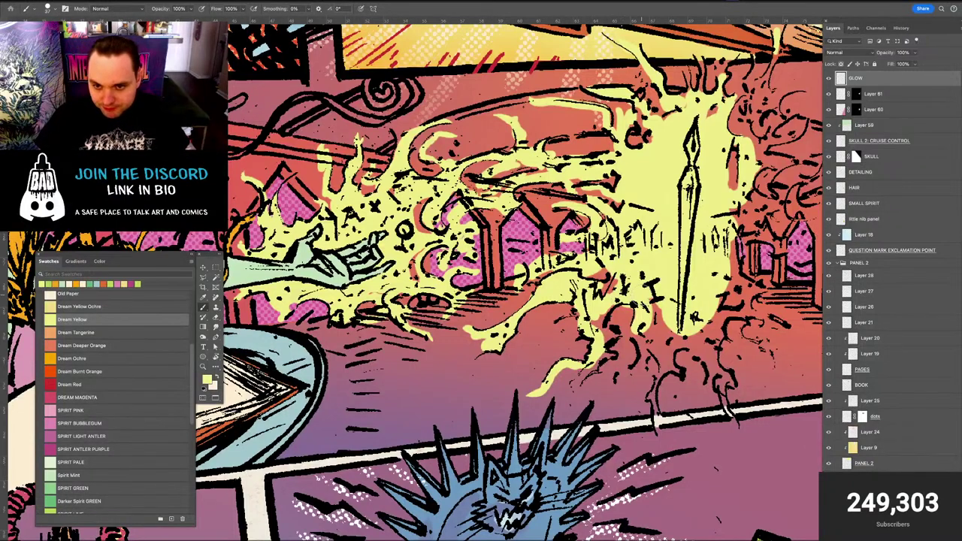
key("e")
key("b")
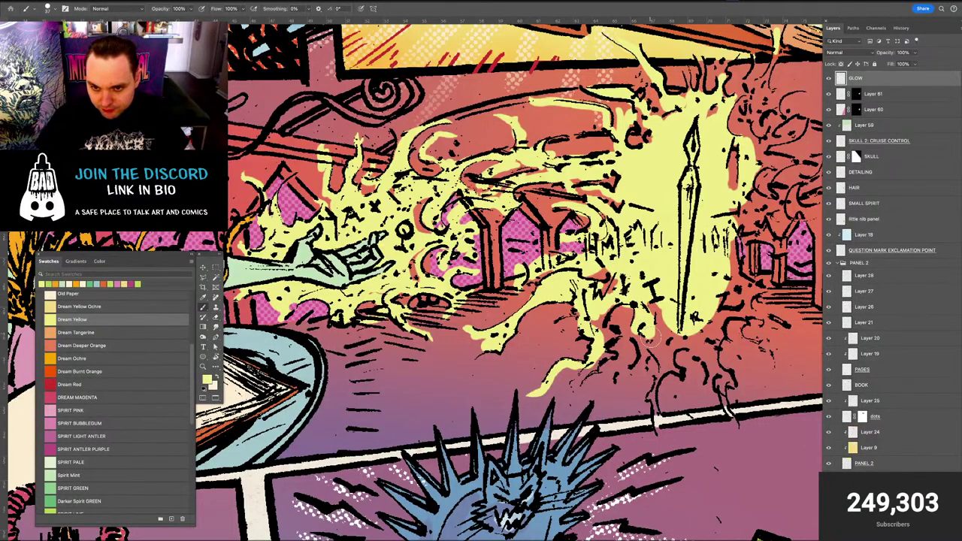
mouse_move(682, 351)
left_mouse_down()
mouse_move(696, 314)
mouse_move(722, 307)
left_mouse_up()
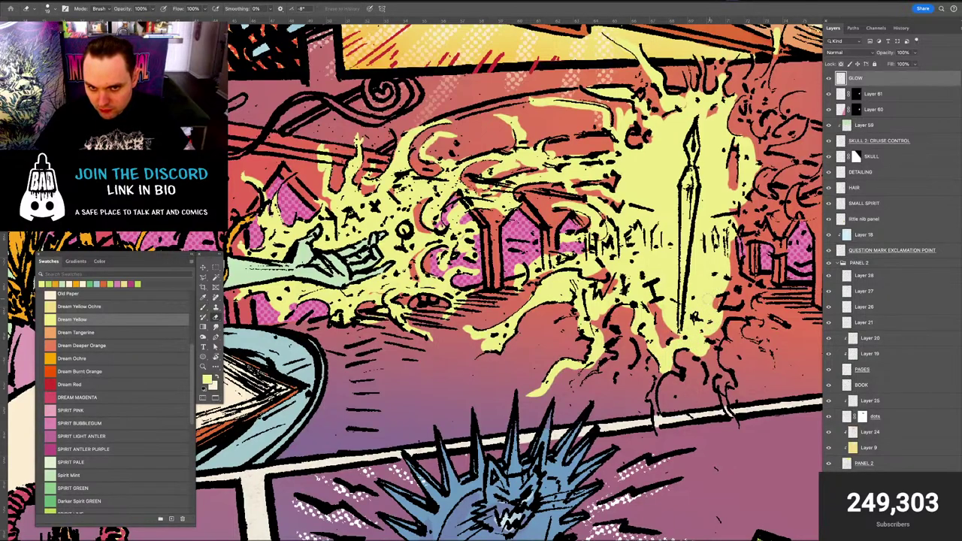
left_click_drag(647, 283, 706, 330)
Review the extended glow around the hand and spear, both up close and within the whole page
key("super+minus")
scroll(700, 325, "down", 3)
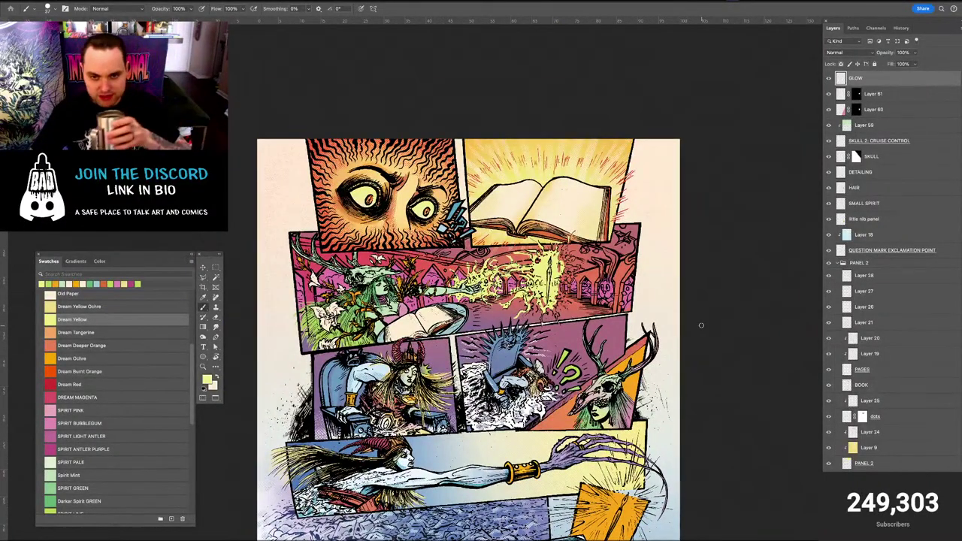
key("super+plus")
key("super+plus")
key("super+plus")
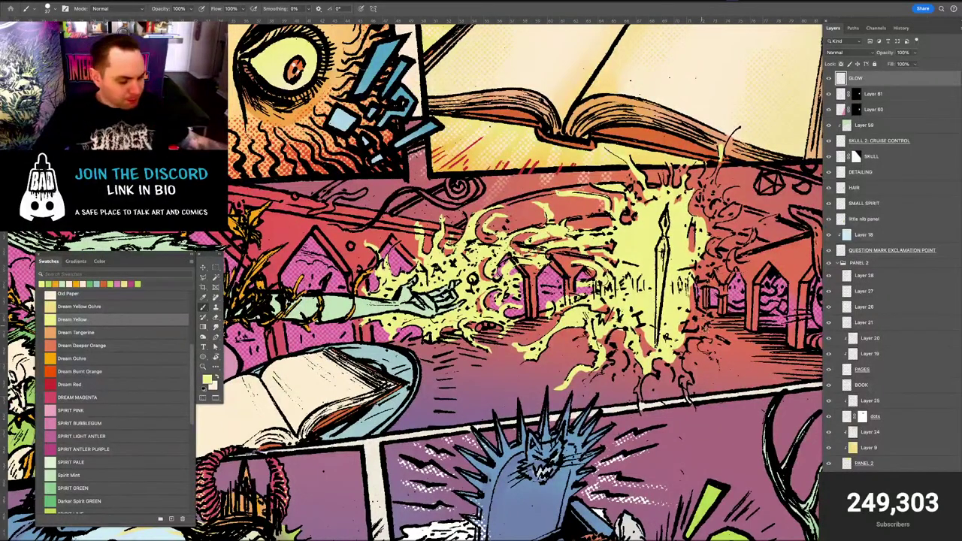
key("ctrl+0")
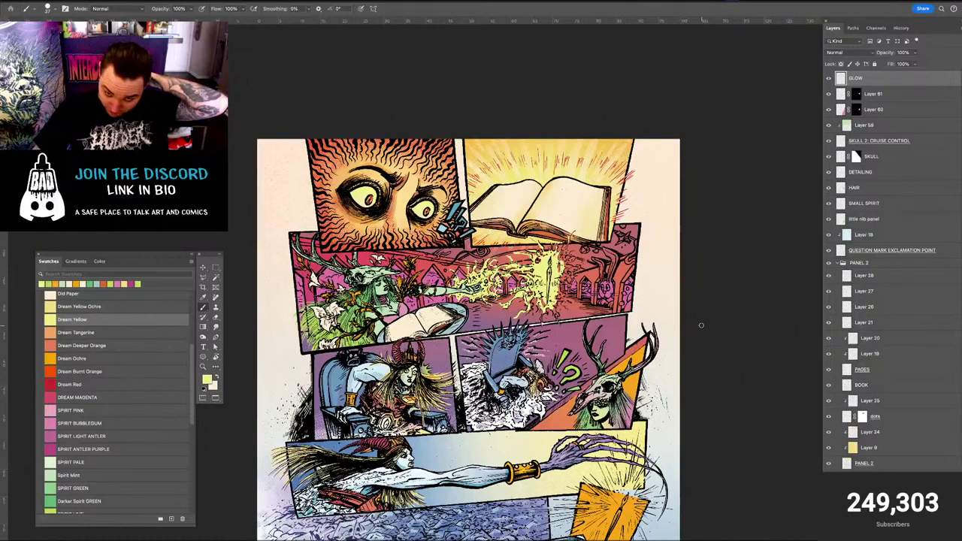
Sample a light green and a darker green from the antlered spirit as the two painting colors
key("ctrl+plus")
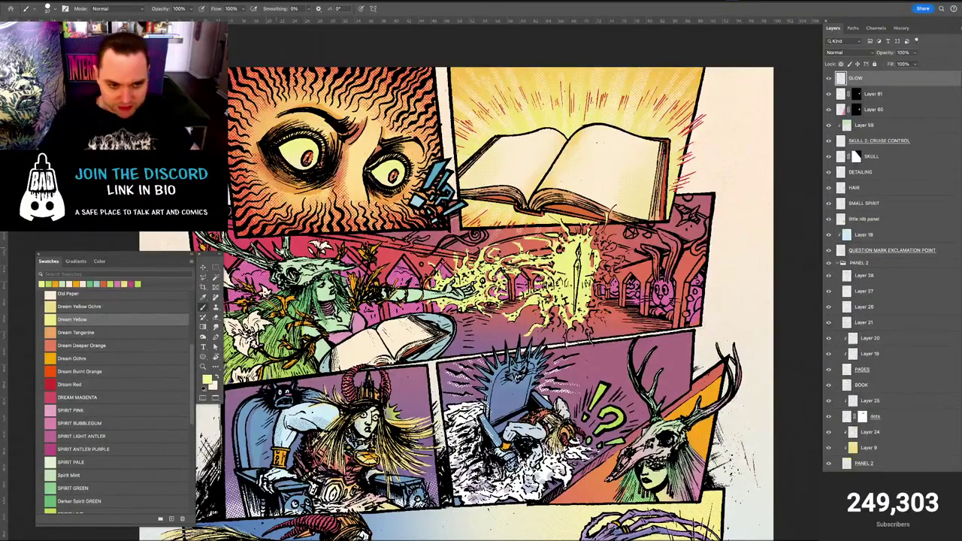
left_click_drag(481, 301, 566, 299)
left_click(387, 308, "alt")
key("x")
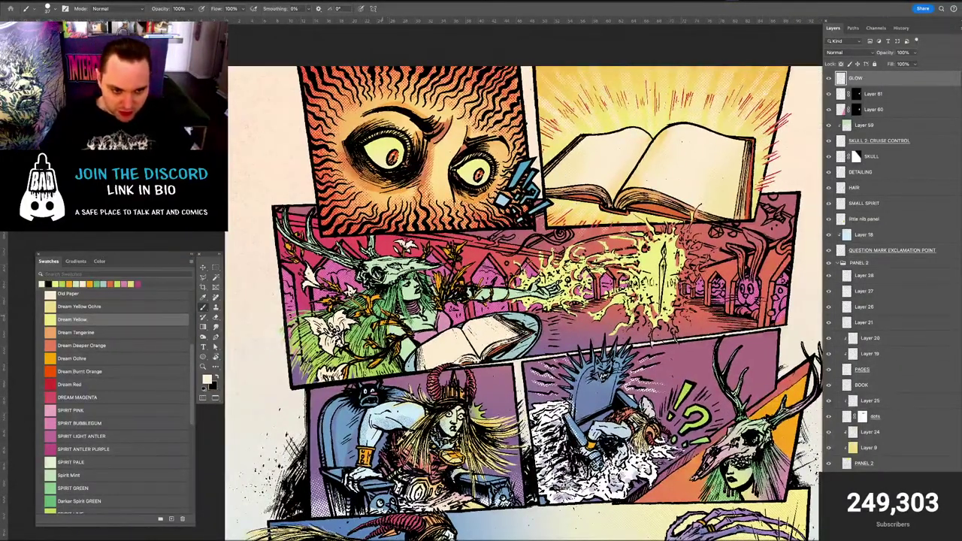
left_click(386, 310, "alt")
key("x")
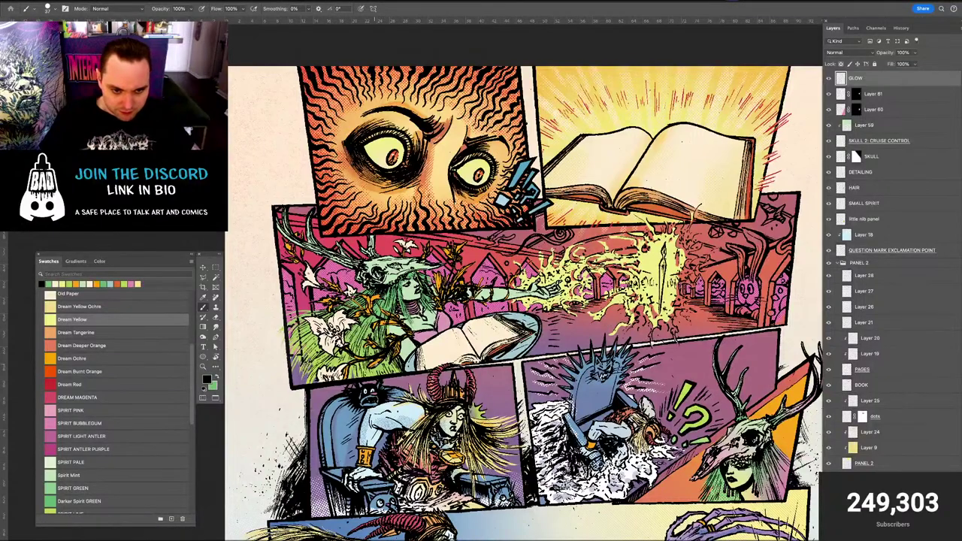
left_click(372, 375, "alt")
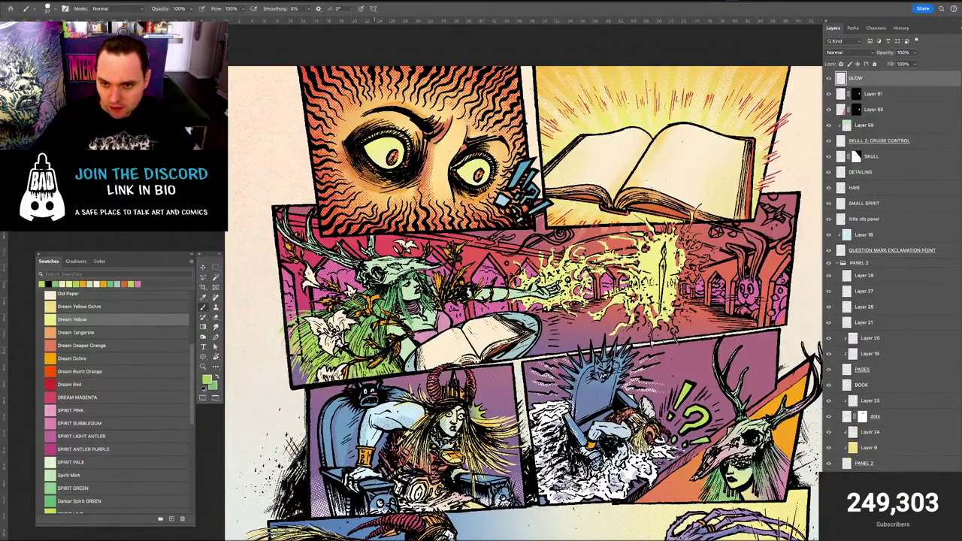
Create a new layer above the GLOW layer and name it DIP PEN
key("super+equal")
key("super+equal")
left_click_drag(797, 236, 548, 261)
key("v")
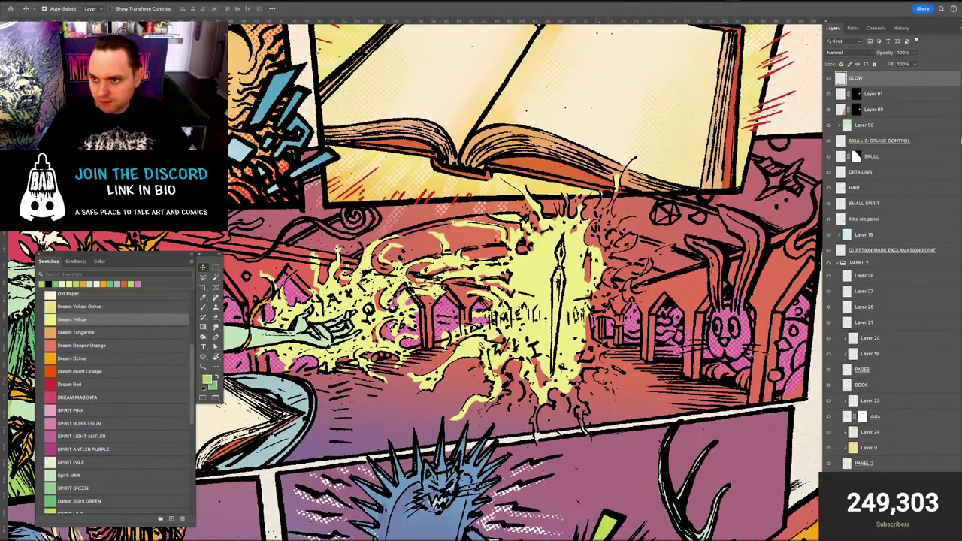
left_click_drag(961, 140, 956, 123)
key("ctrl+shift+n")
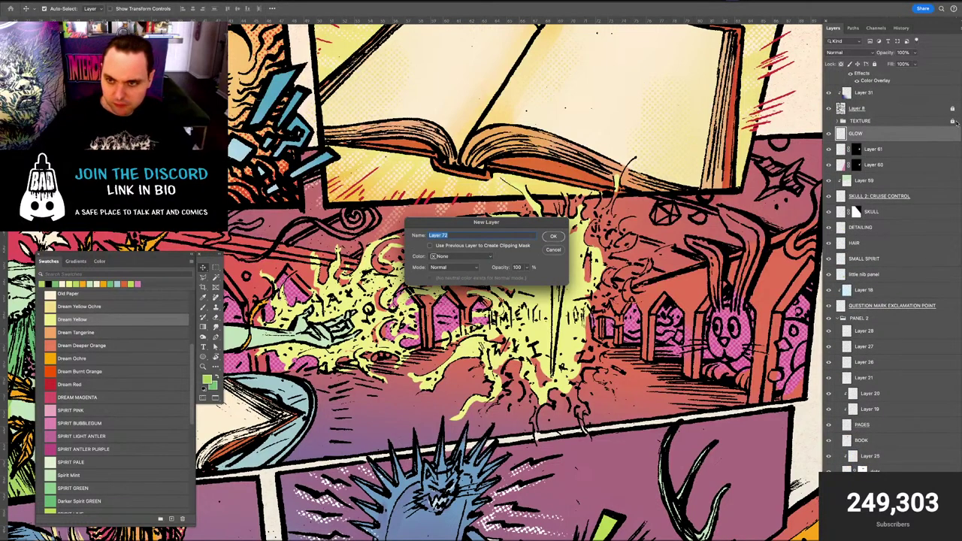
key("Return")
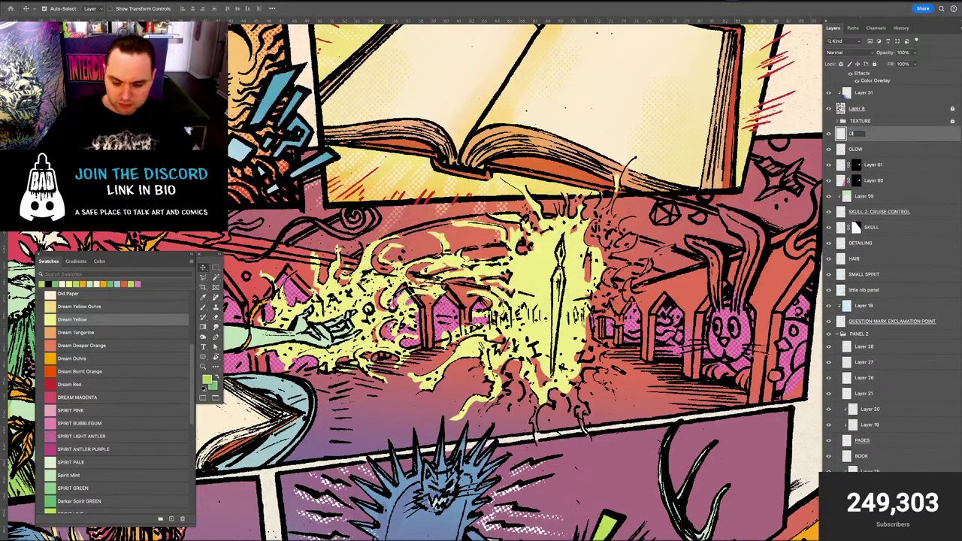
Outline the floating dip pen with the Polygonal Lasso and fill it with light green on the DIP PEN layer
key("b")
key("ctrl+plus")
key("ctrl+plus")
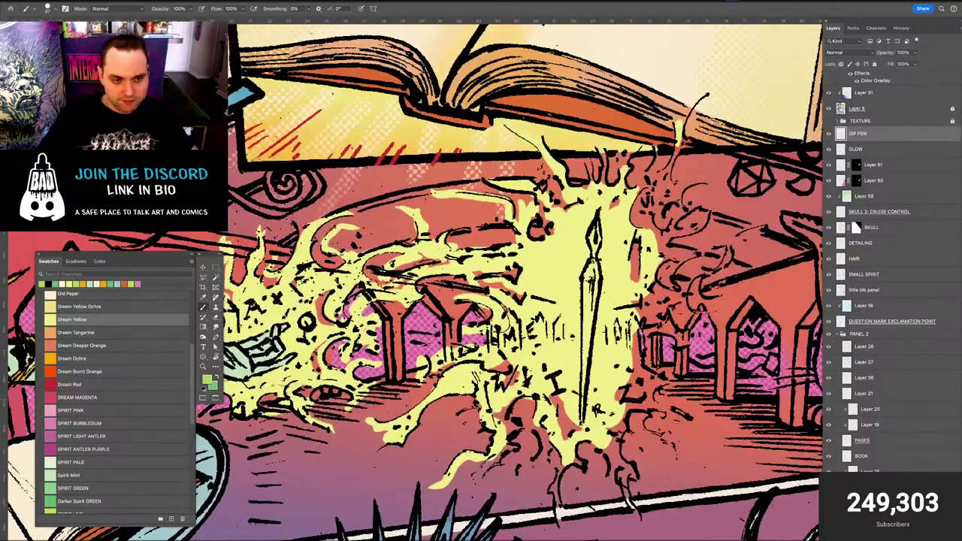
left_click_drag(550, 243, 372, 206)
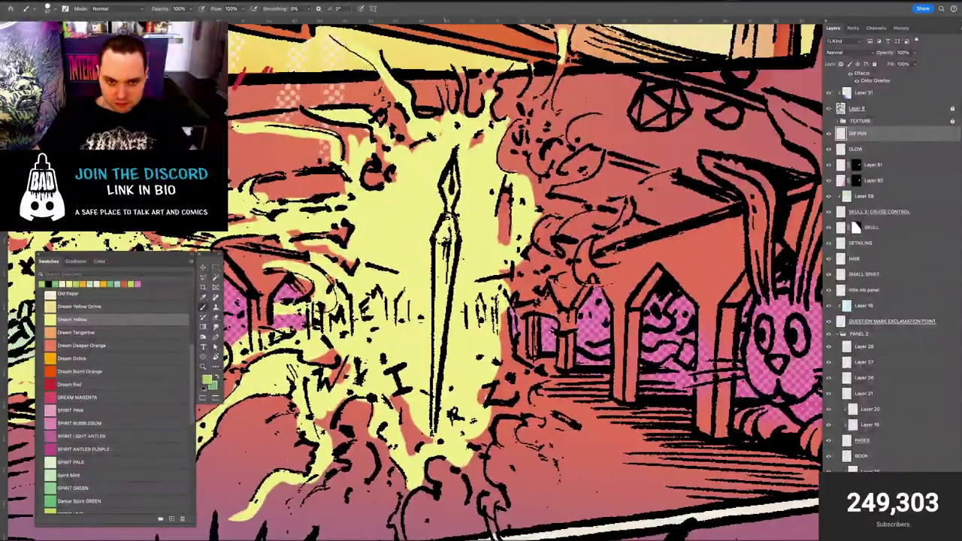
left_click_drag(449, 219, 436, 299)
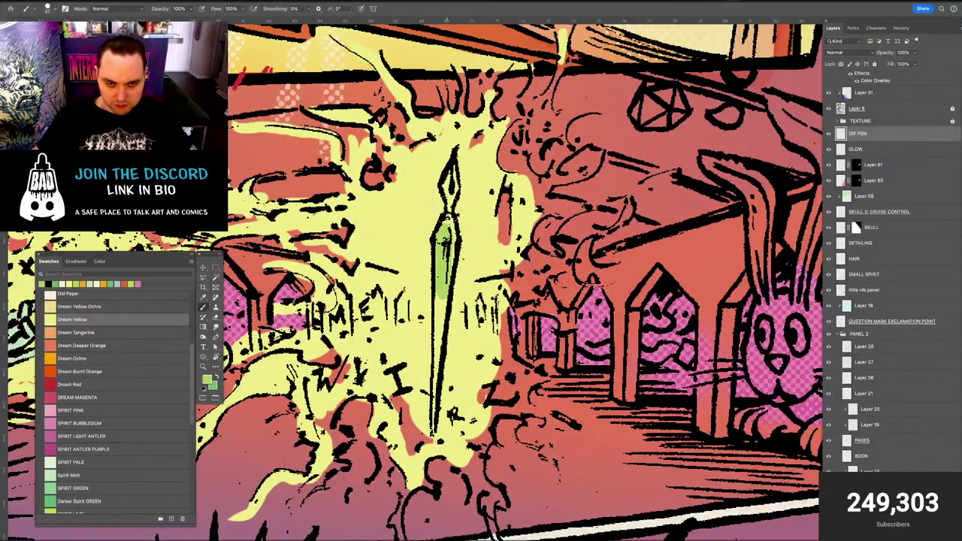
key("l")
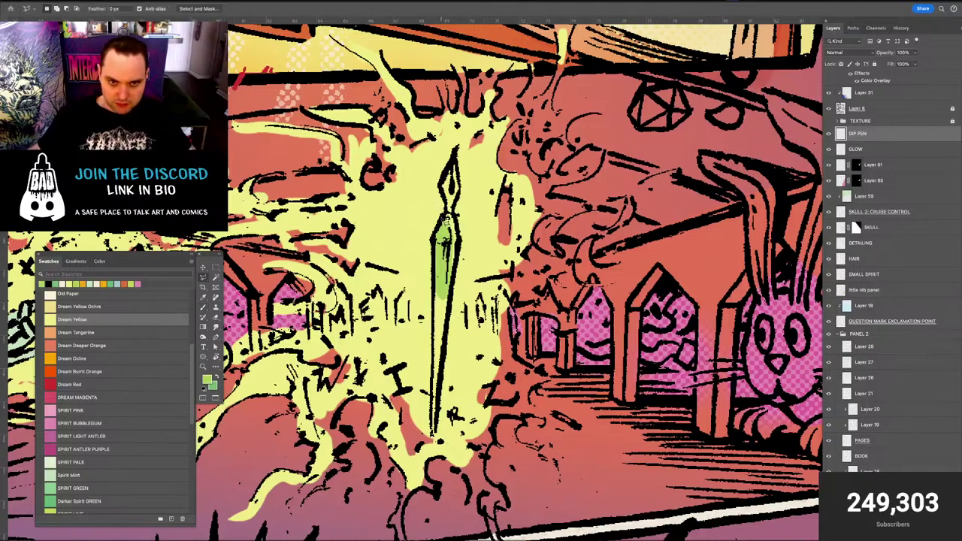
left_click(433, 242)
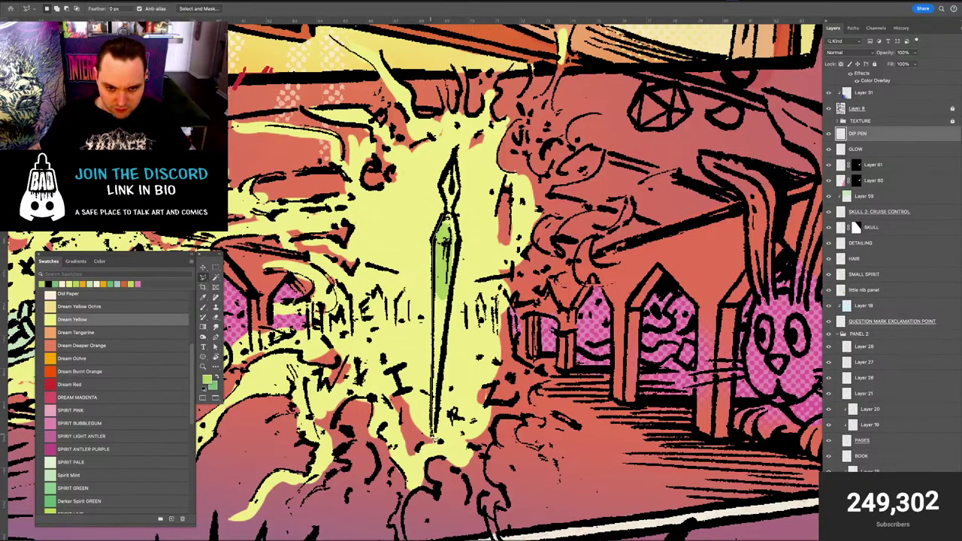
left_click(434, 436)
left_click_drag(435, 442, 464, 245)
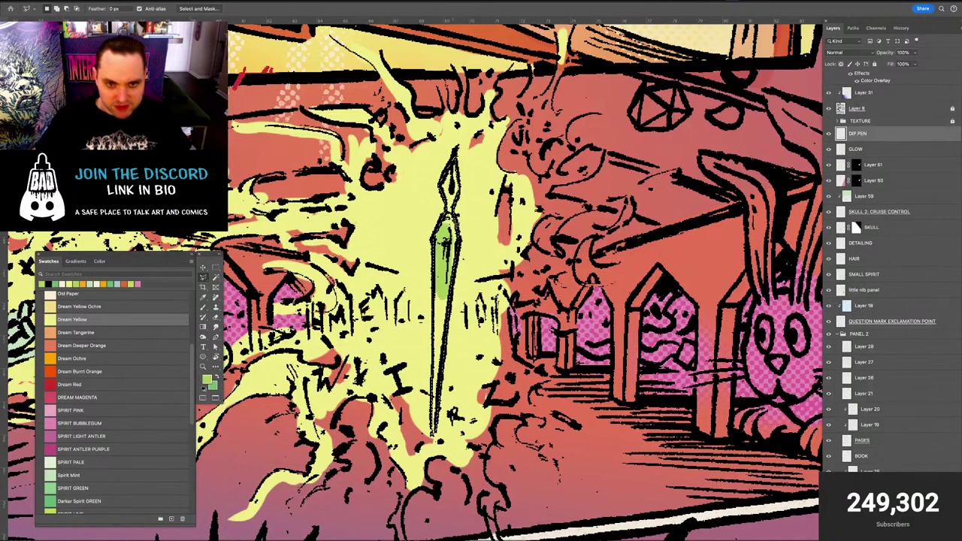
key("g")
left_click(449, 241)
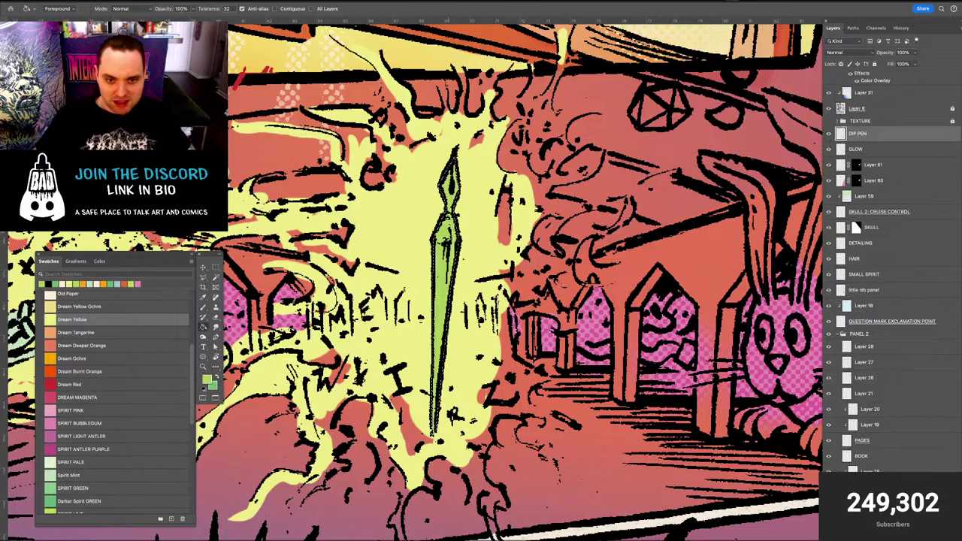
Deselect the floating pen and add a new layer clipped to the DIP PEN layer
key("b")
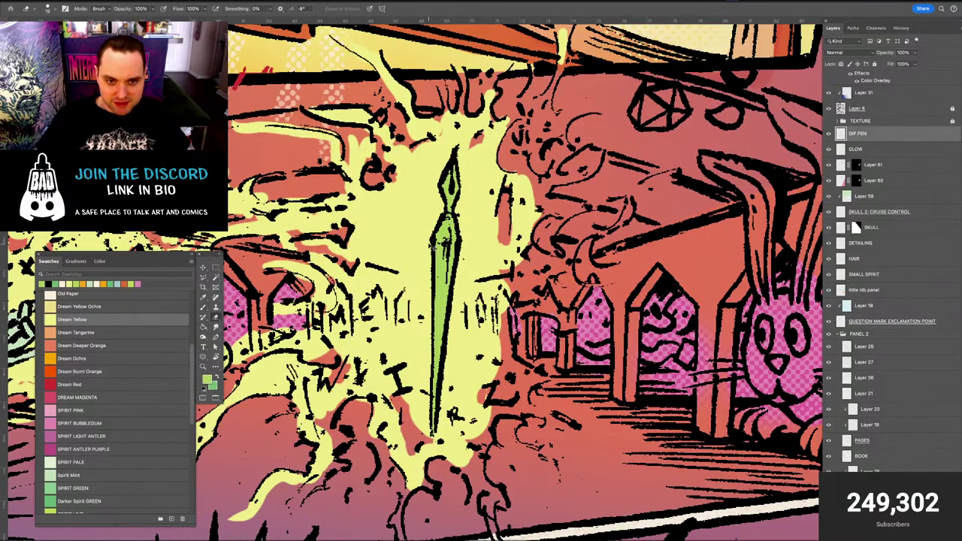
key("ctrl+minus")
key("ctrl+minus")
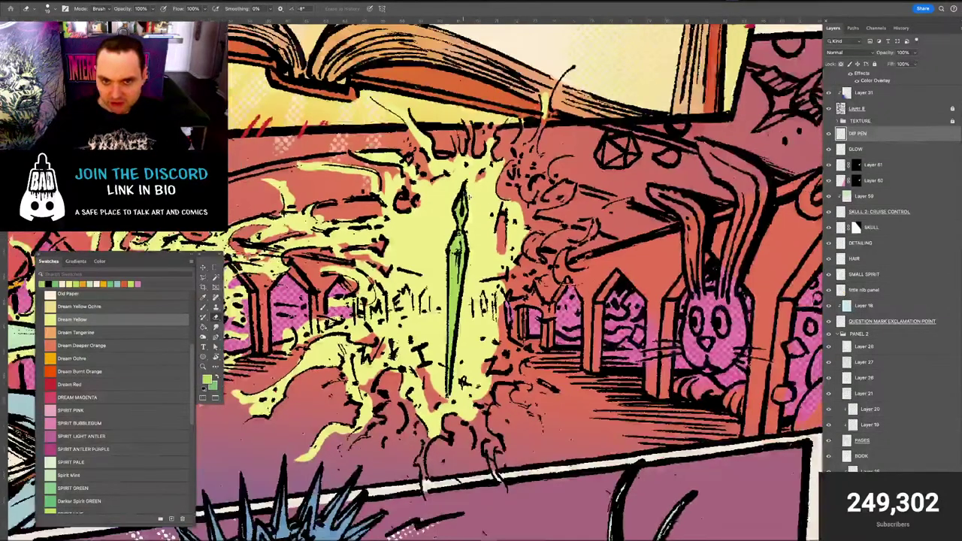
key("ctrl+plus")
key("ctrl+shift+n")
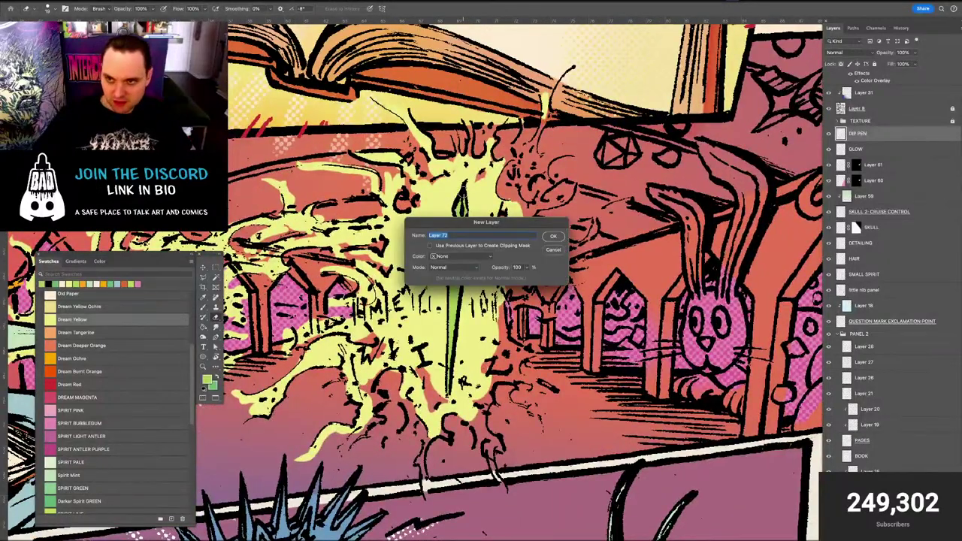
key("Return")
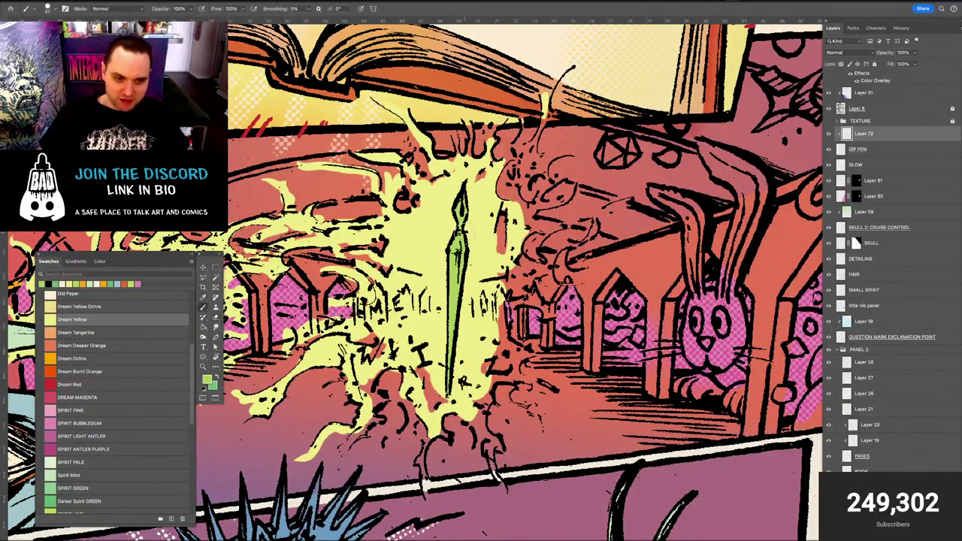
Shade the floating pen's handle in the darker green with a large brush on the clipped layer
key("x")
key("x")
key("x")
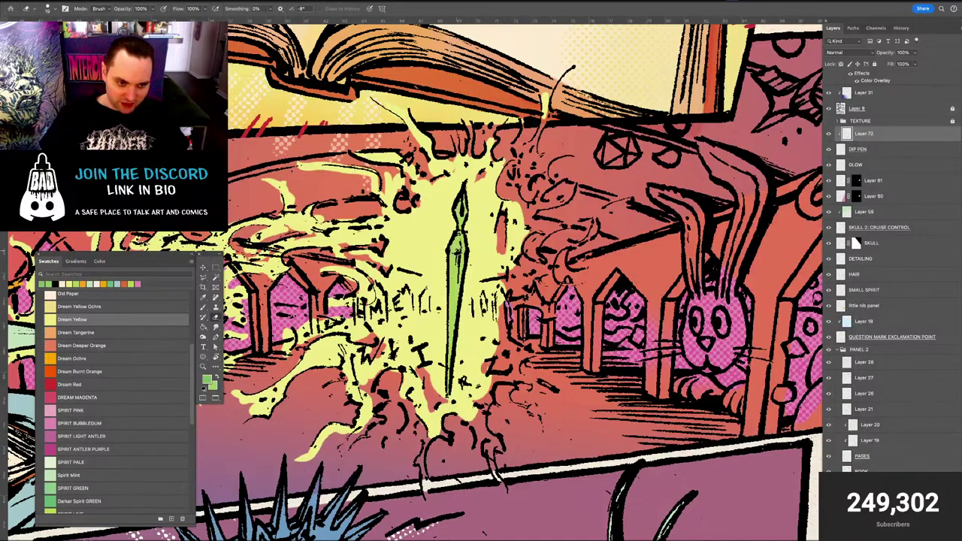
key("b")
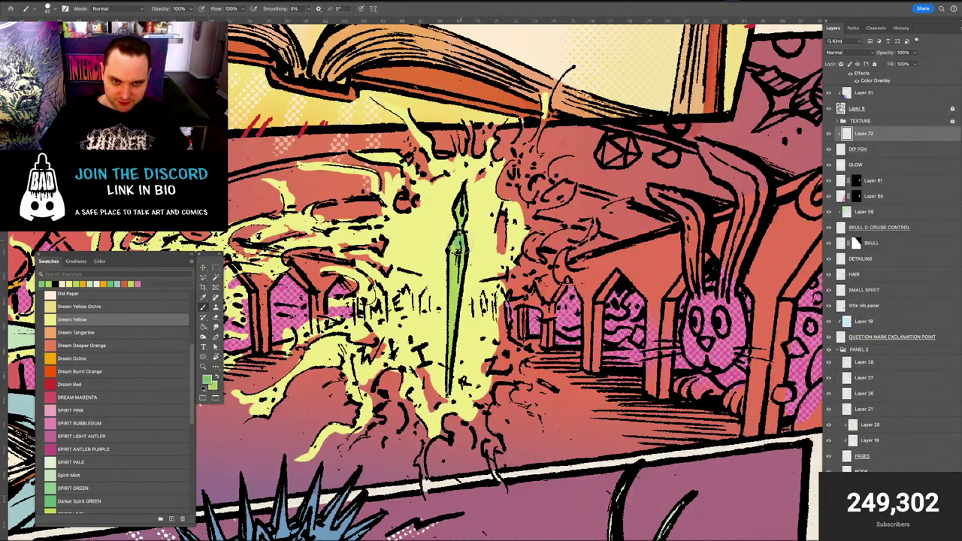
mouse_move(459, 239)
left_mouse_down()
mouse_move(448, 349)
mouse_move(483, 327)
left_mouse_up()
left_click_drag(431, 381, 449, 382)
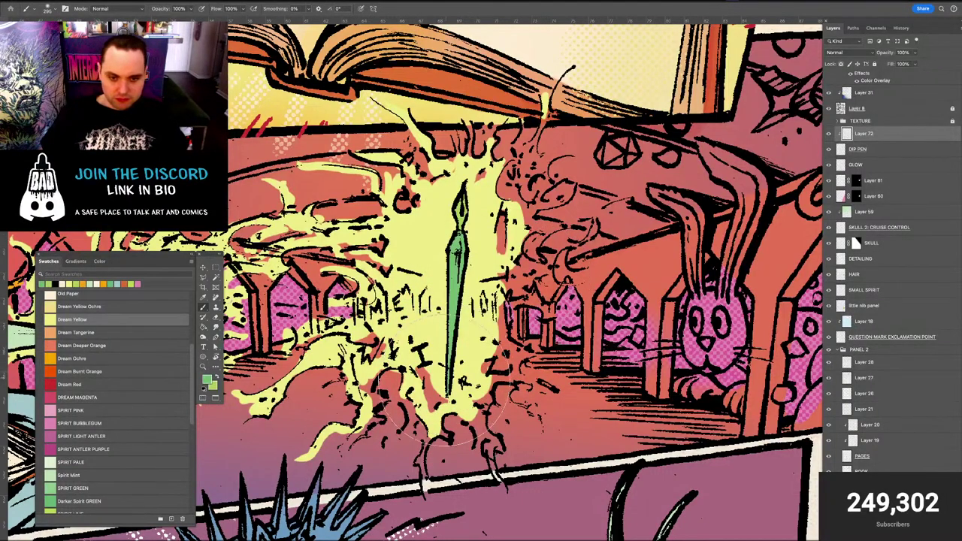
Soften the darker green shading along the floating pen's handle with a large Eraser
key("e")
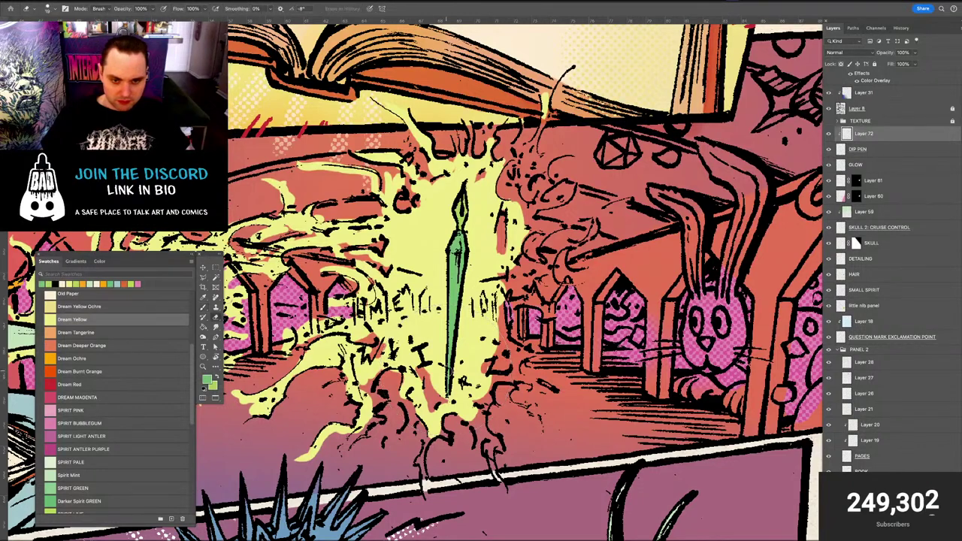
left_click_drag(462, 366, 496, 353)
left_click_drag(455, 301, 496, 288)
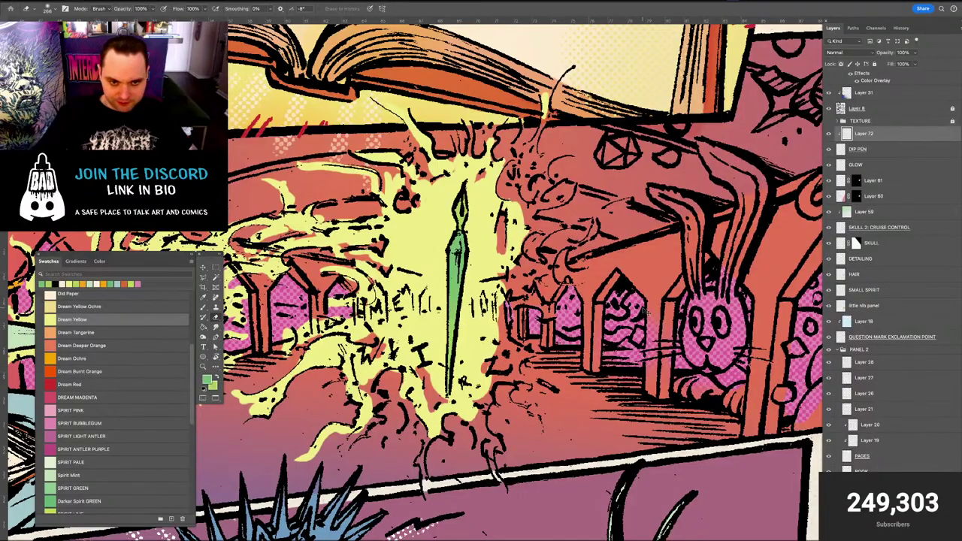
Review the green pen within the whole page and examine the matching dip pen in the orange panel
key("super+minus")
left_click_drag(548, 312, 744, 270)
key("super+minus")
key("super+minus")
key("super+minus")
left_click_drag(526, 301, 625, 261)
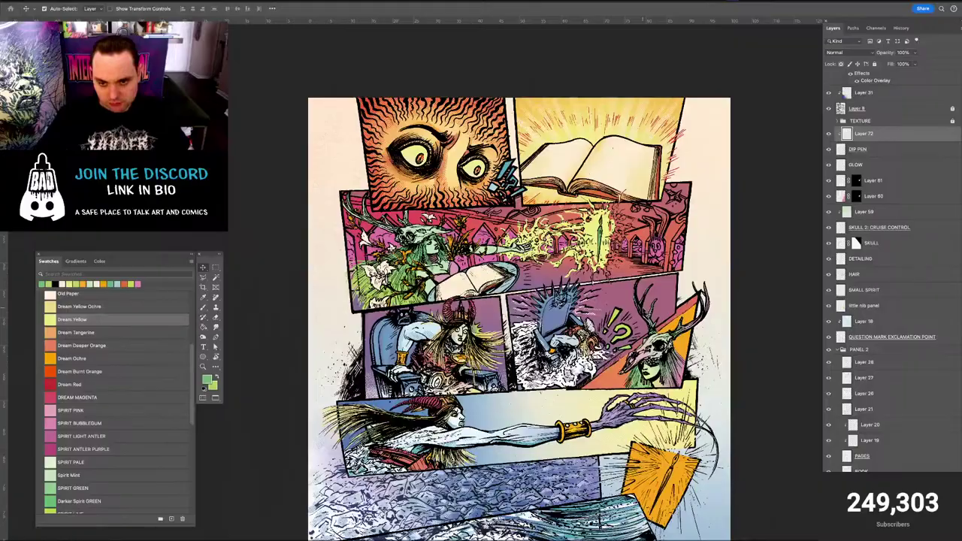
scroll(518, 319, "up", 4)
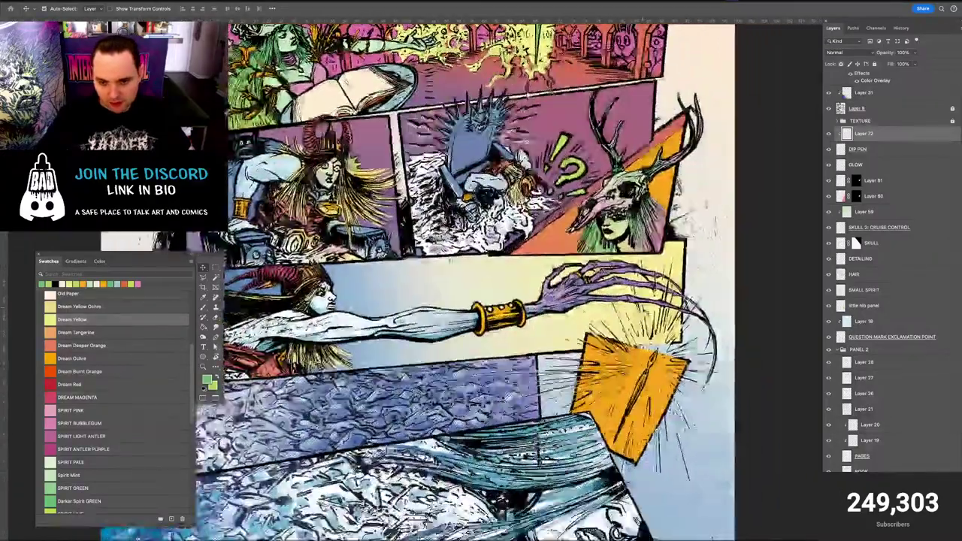
left_click_drag(642, 310, 607, 241)
key("super+plus")
key("super+plus")
left_click_drag(646, 285, 500, 163)
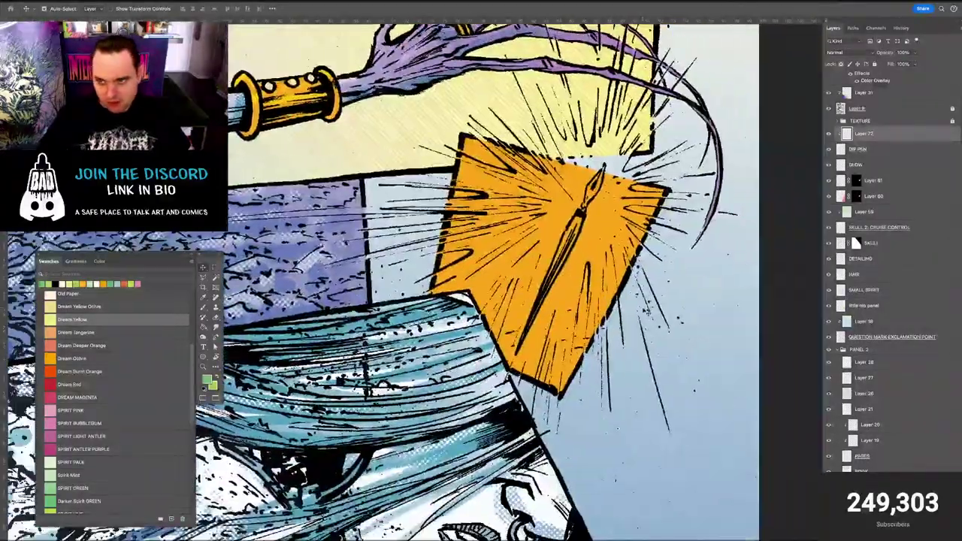
On the DIP PEN layer, outline the orange panel's pen with the Polygonal Lasso and fill it with the darker green
left_click(860, 150)
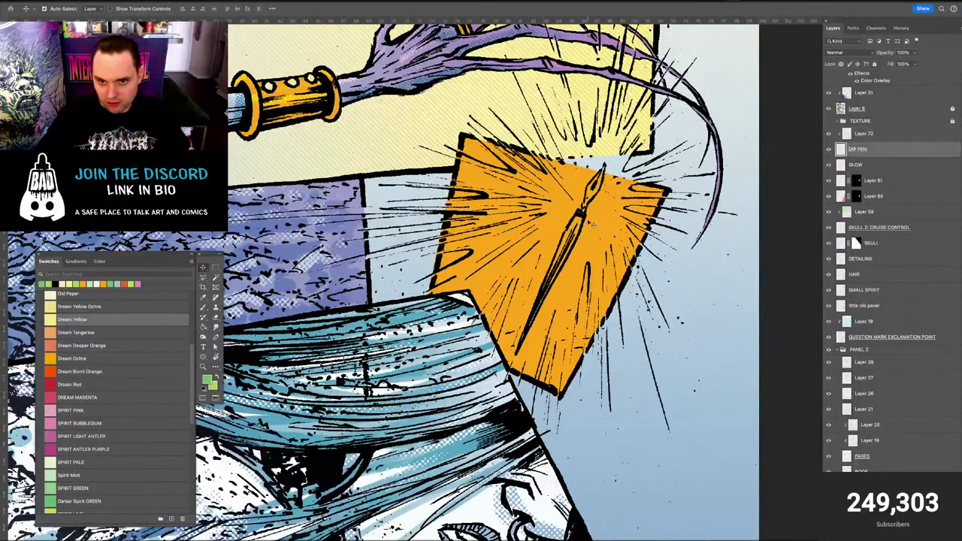
scroll(590, 223, "up", 3)
key("l")
scroll(590, 223, "up", 2)
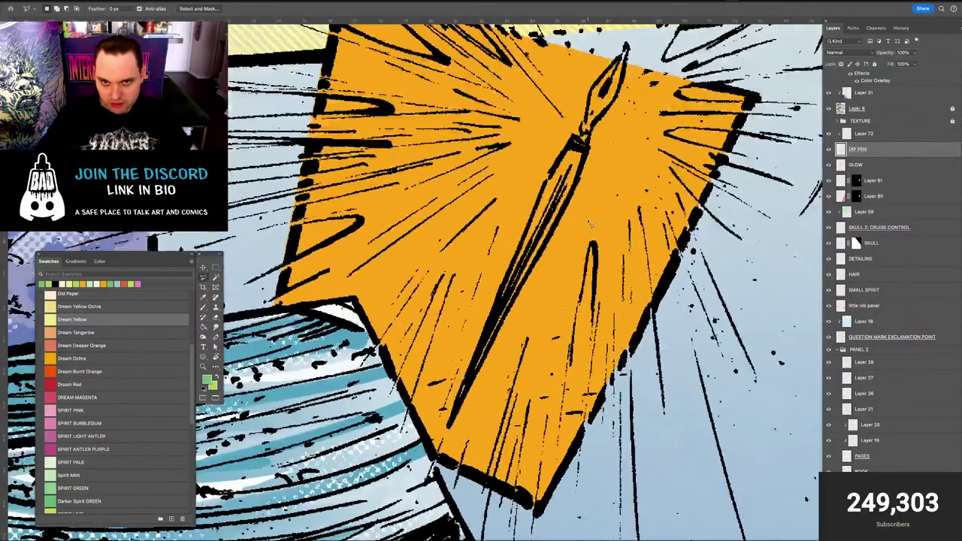
mouse_move(576, 140)
left_mouse_down()
mouse_move(551, 182)
mouse_move(479, 391)
mouse_move(454, 423)
mouse_move(523, 239)
mouse_move(573, 197)
left_mouse_up()
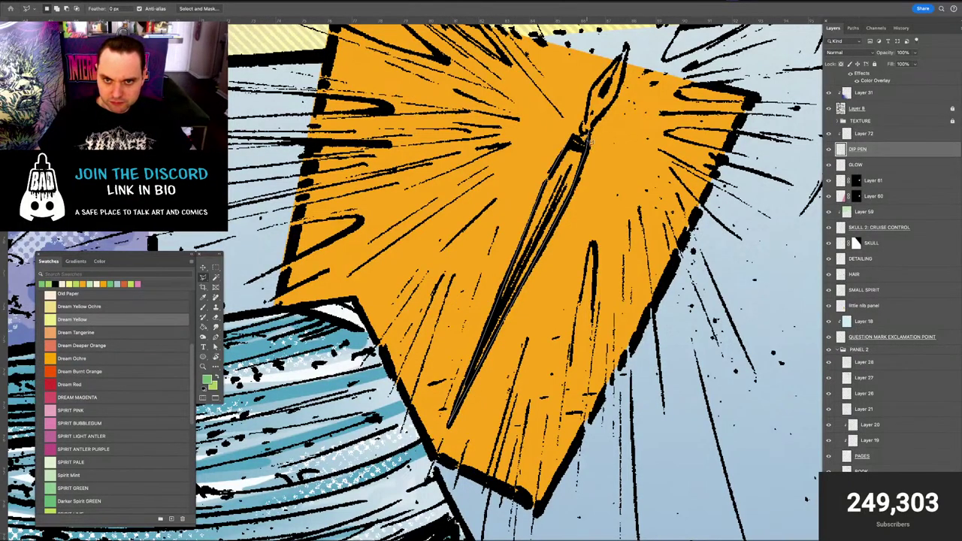
left_click_drag(590, 140, 508, 274)
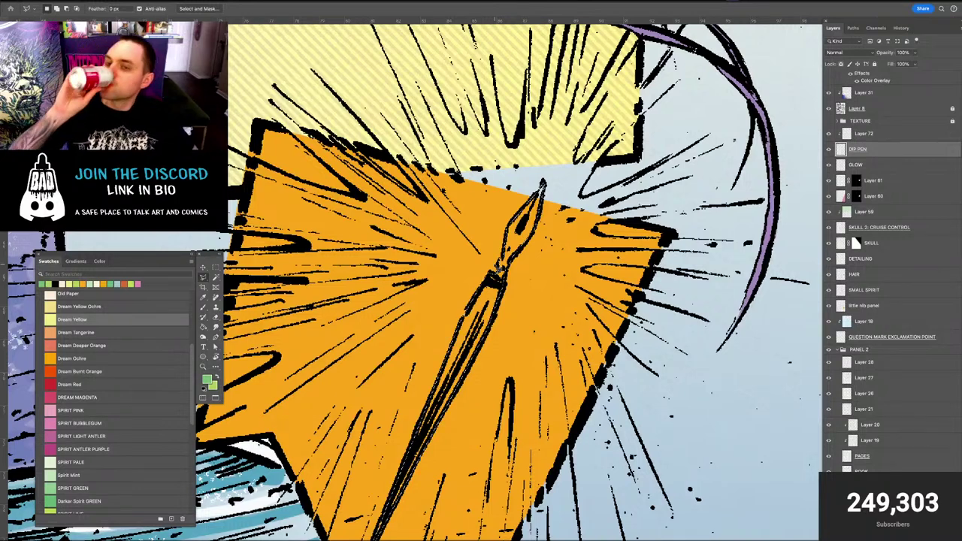
key("g")
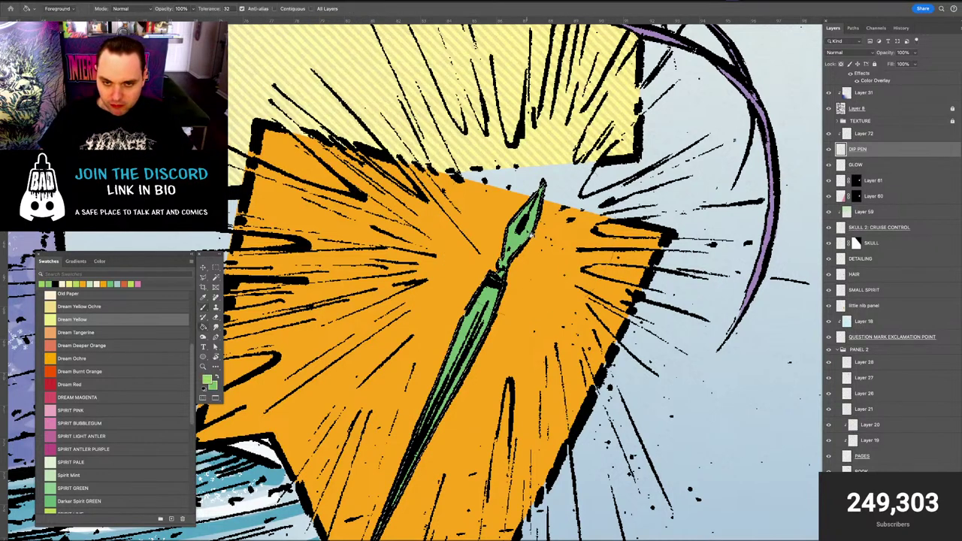
On the layer clipped to DIP PEN, brush light green over the nib and upper handle of the orange panel's pen
key("b")
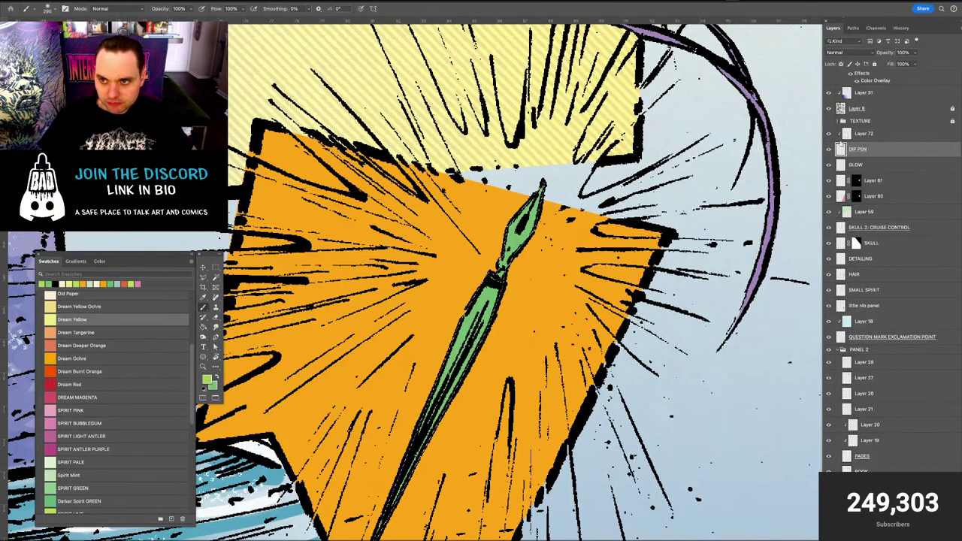
key("alt+bracketright")
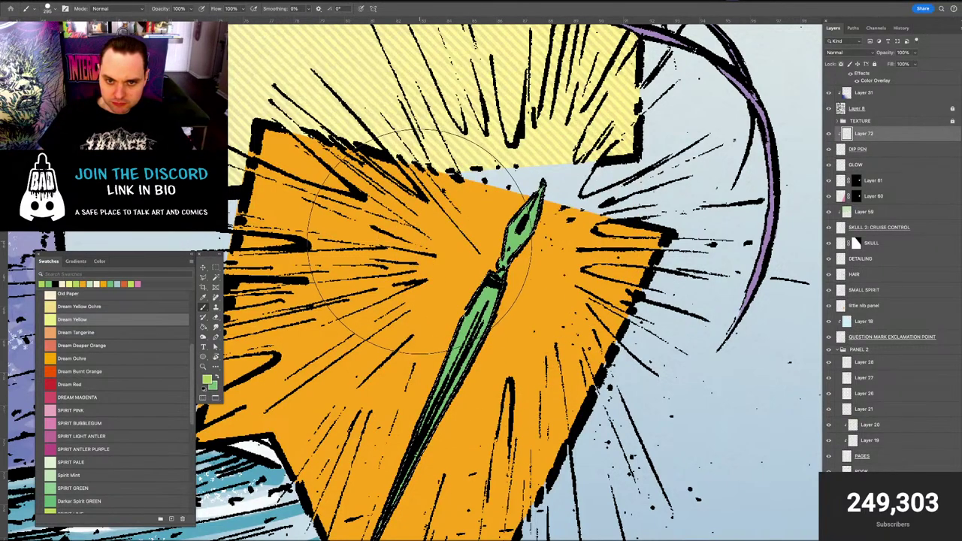
left_click_drag(521, 218, 503, 222)
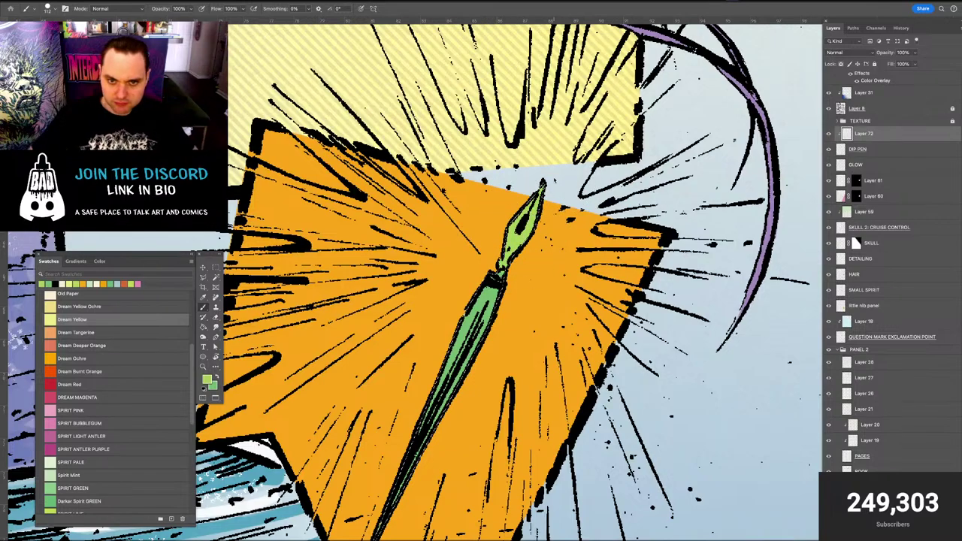
scroll(519, 244, "down", 5)
left_click_drag(490, 373, 488, 278)
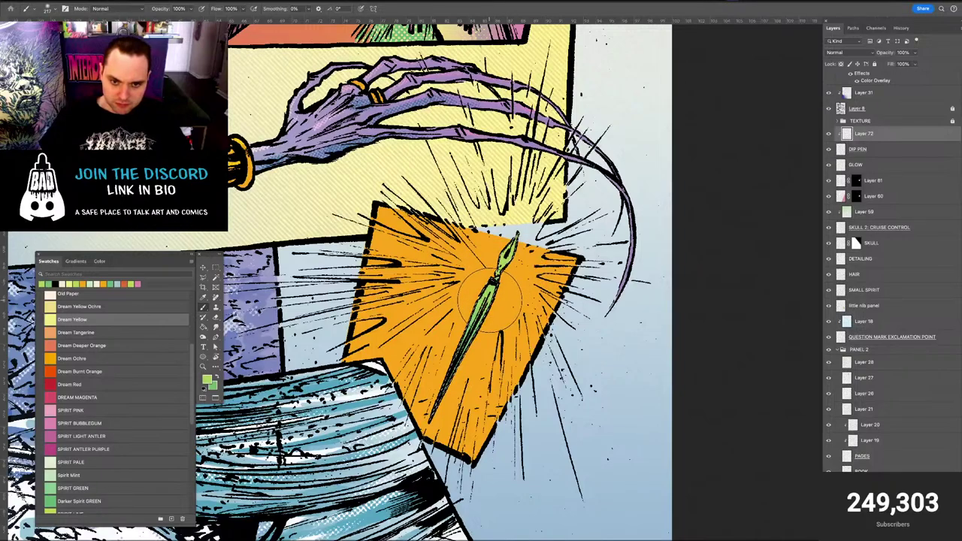
Refine the light green highlights on the nib and upper handle of the orange panel's pen with a small Eraser
key("super+plus")
key("super+plus")
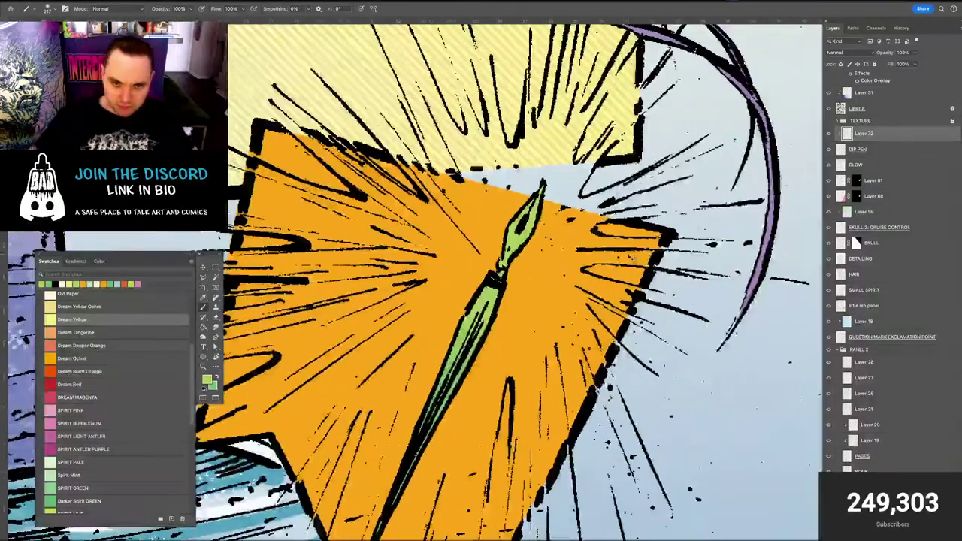
key("e")
mouse_move(499, 296)
left_mouse_down()
mouse_move(365, 301)
mouse_move(399, 302)
left_mouse_up()
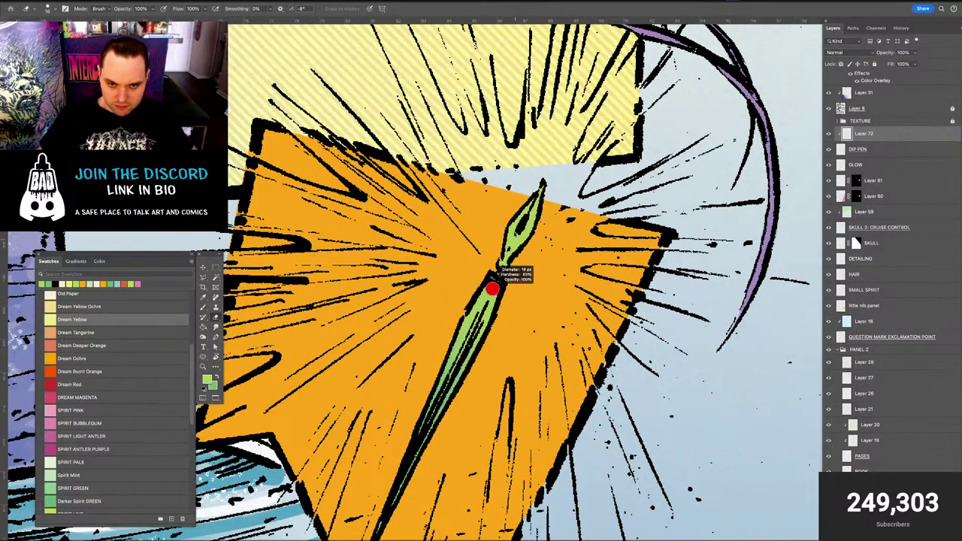
mouse_move(514, 257)
left_mouse_down()
mouse_move(556, 239)
mouse_move(496, 266)
left_mouse_up()
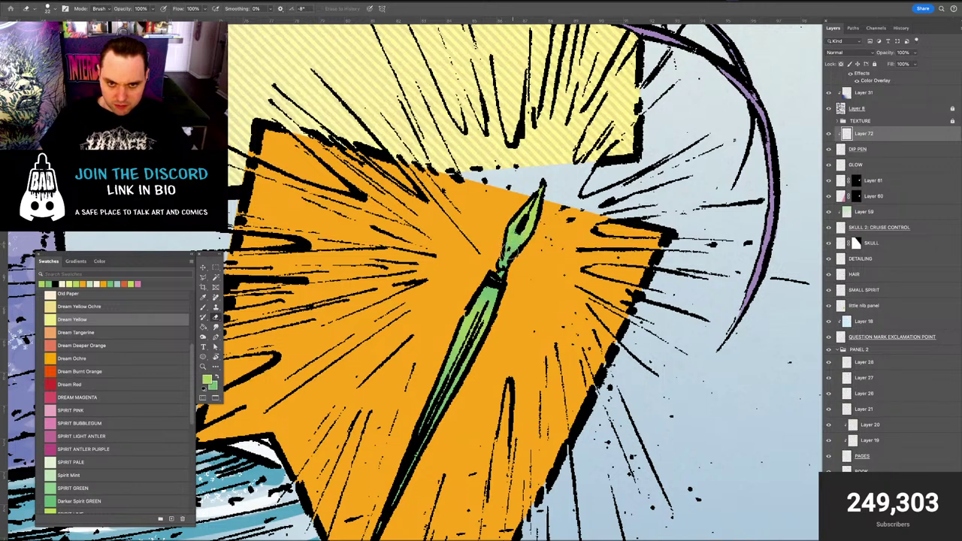
left_click_drag(515, 239, 513, 232)
key("x")
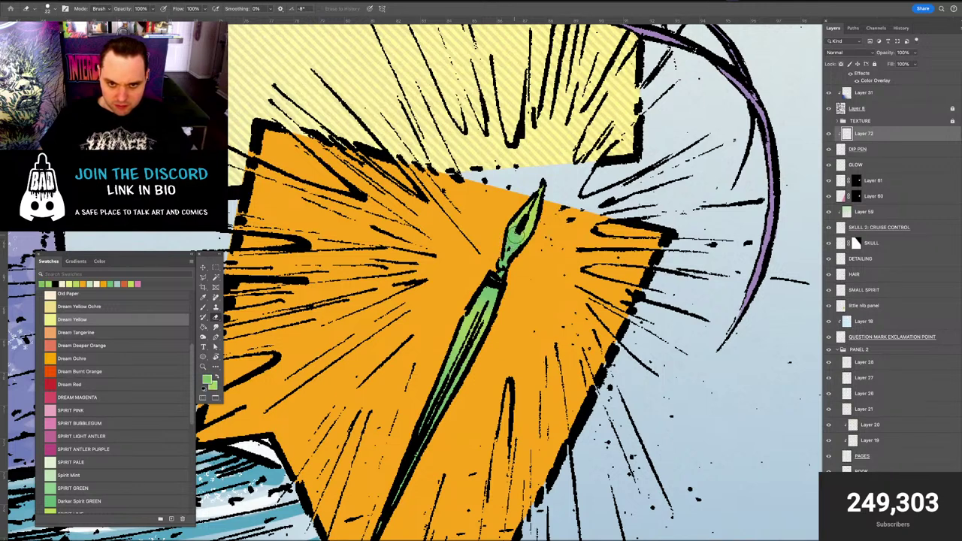
key("b")
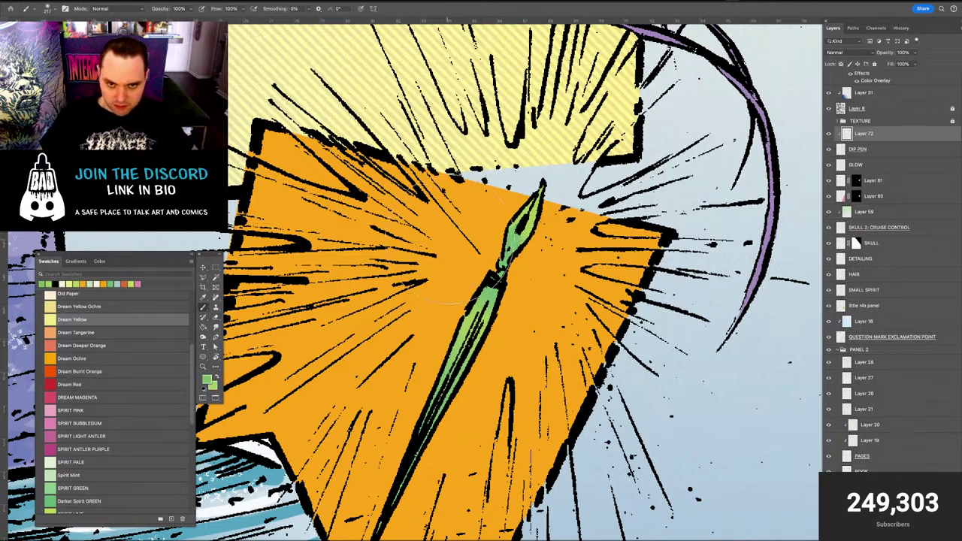
left_click_drag(514, 236, 430, 338)
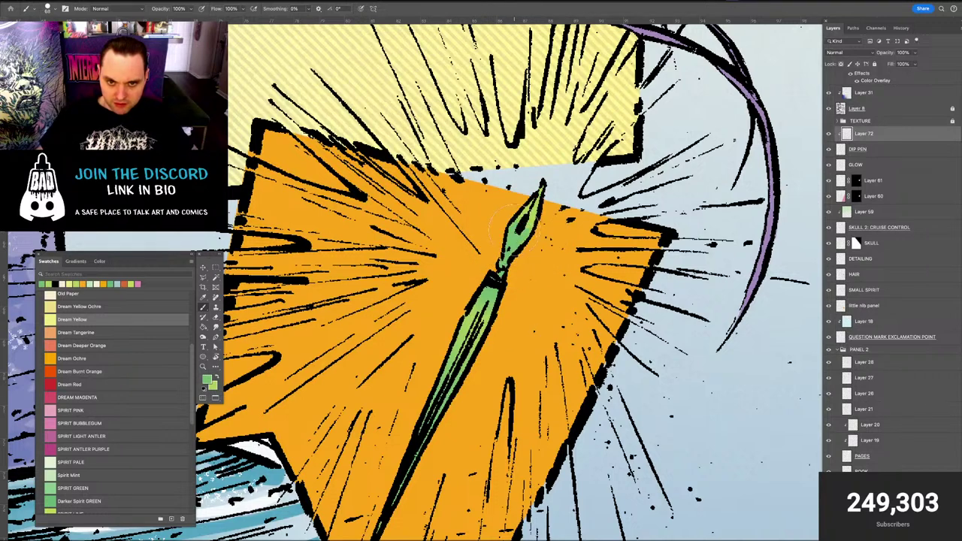
key("x")
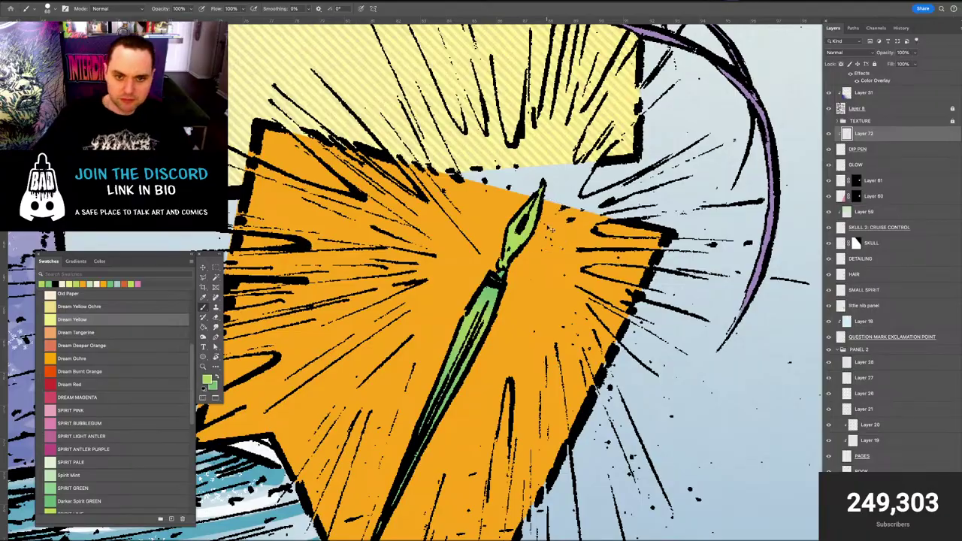
Review the colored pens across the whole page, comparing the orange panel with the magic glow panel
scroll(487, 286, "down", 5)
mouse_move(546, 286)
left_mouse_down()
mouse_move(603, 287)
mouse_move(554, 293)
left_mouse_up()
key("super+minus")
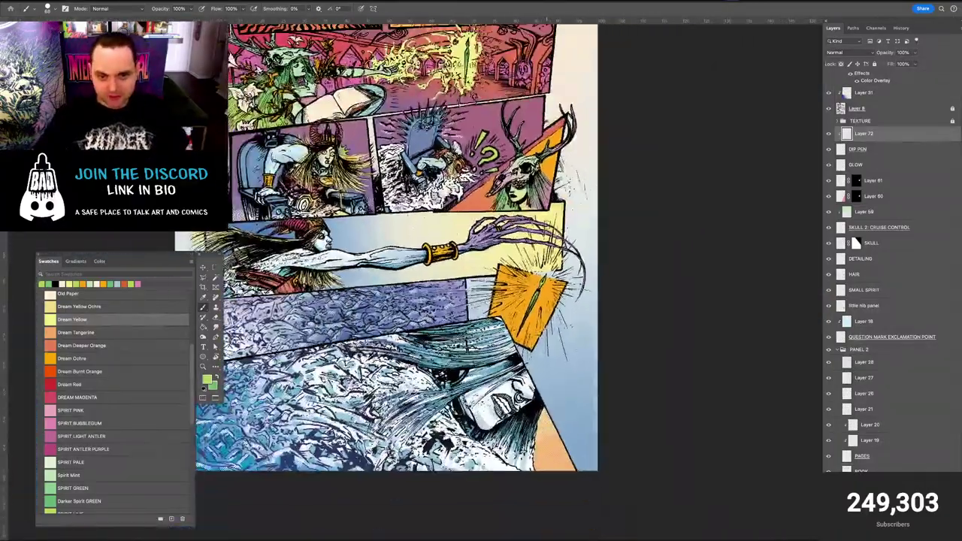
key("super+plus")
scroll(487, 285, "up", 10)
scroll(487, 286, "left", 3)
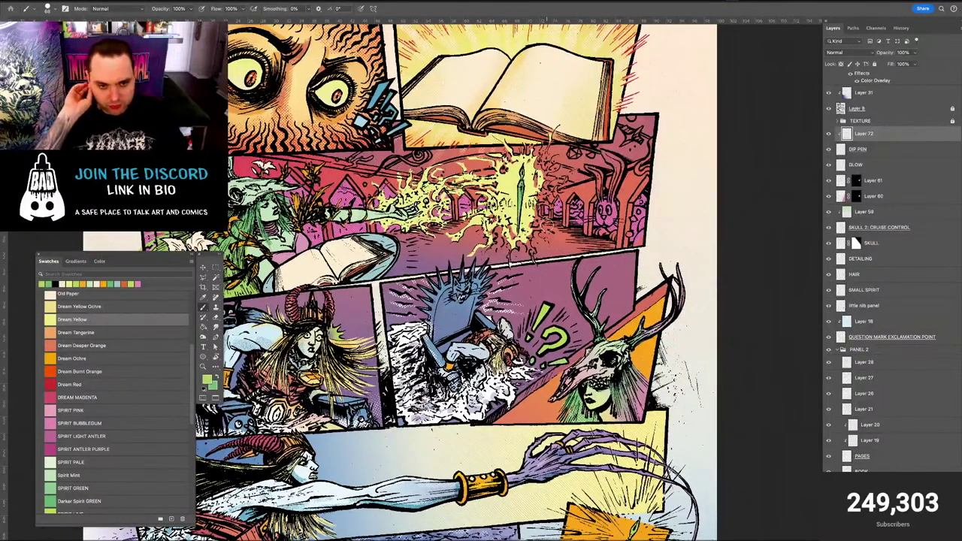
scroll(487, 286, "down", 4)
scroll(487, 286, "left", 3)
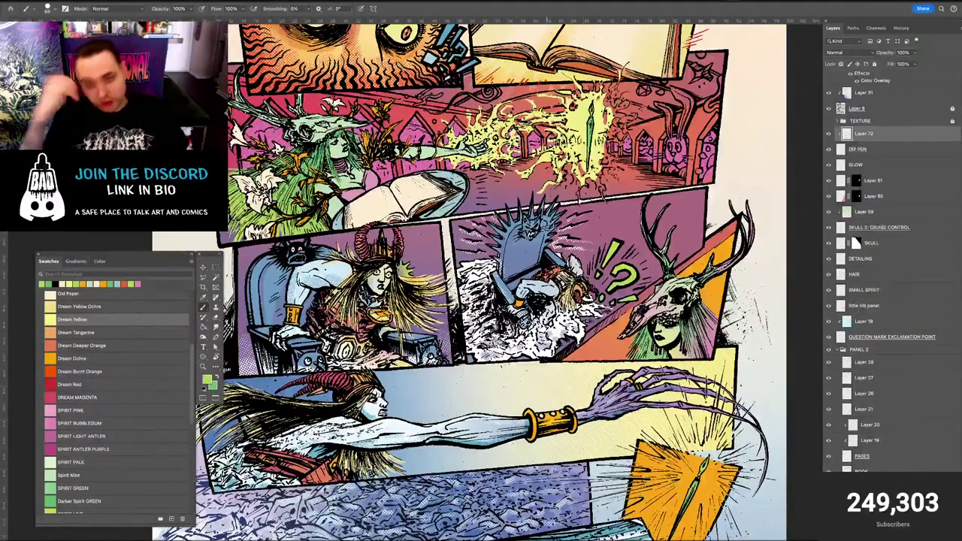
key("super+plus")
key("super+plus")
scroll(481, 278, "up", 5)
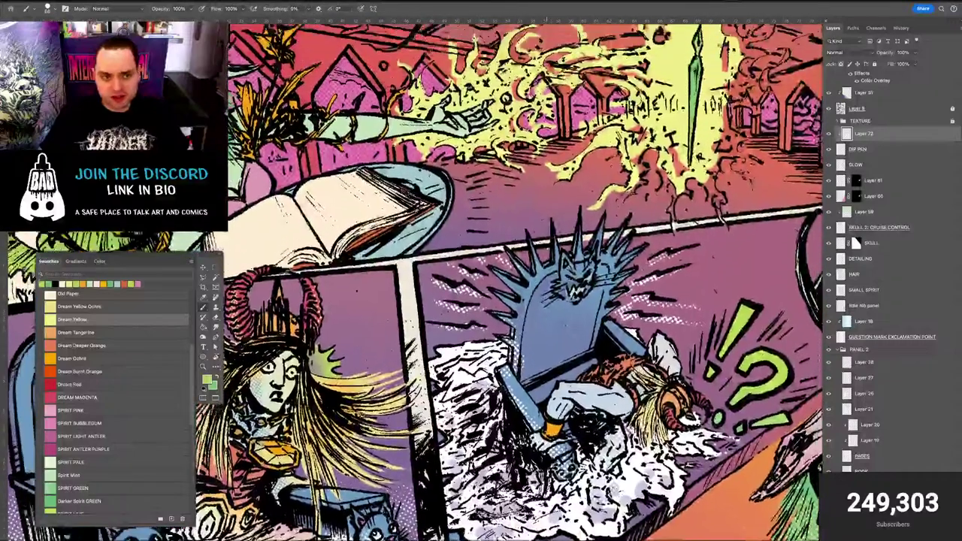
key("super+minus")
key("super+minus")
scroll(481, 279, "up", 2)
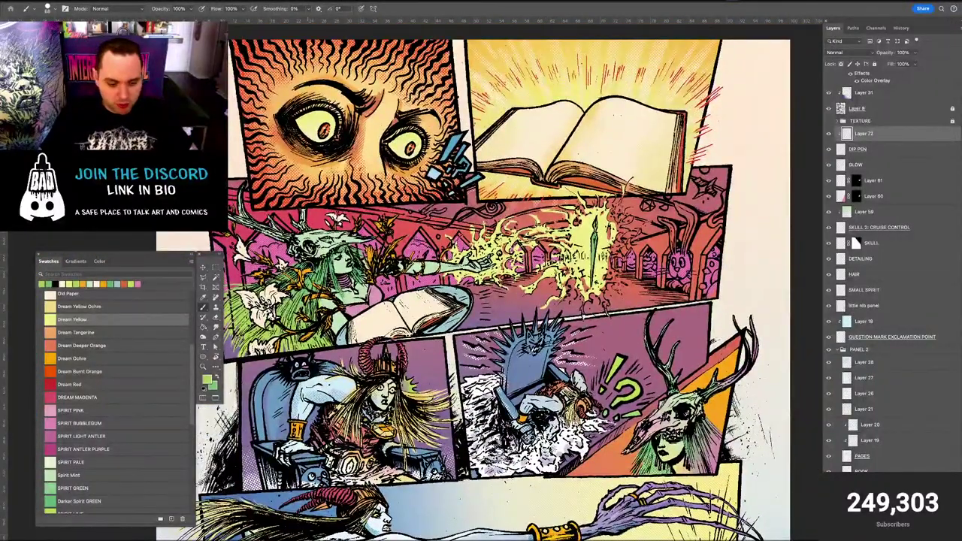
On the GLOW layer, sample the glow's yellow and brush it into the swirling tendrils on the floating pen's right side
key("v")
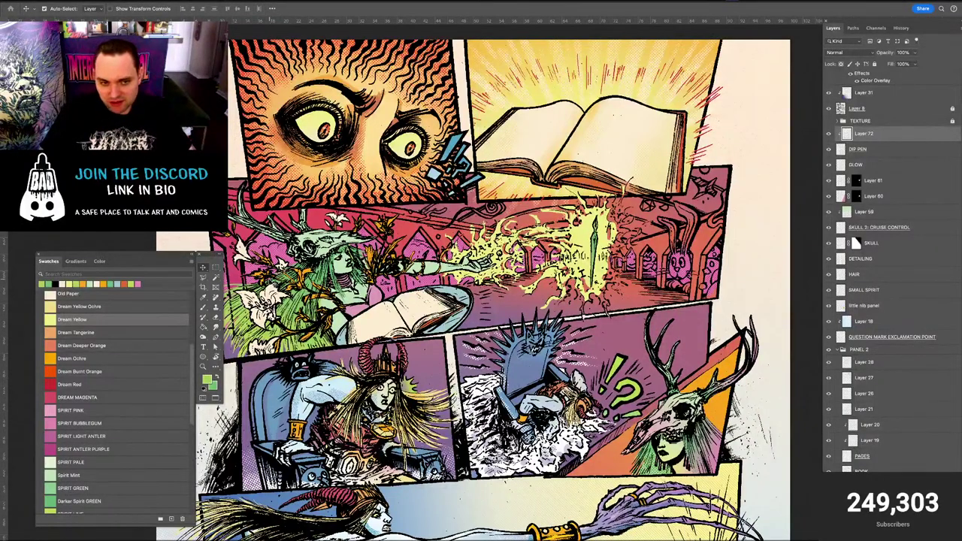
key("super+plus")
key("super+plus")
left_click_drag(541, 271, 440, 276)
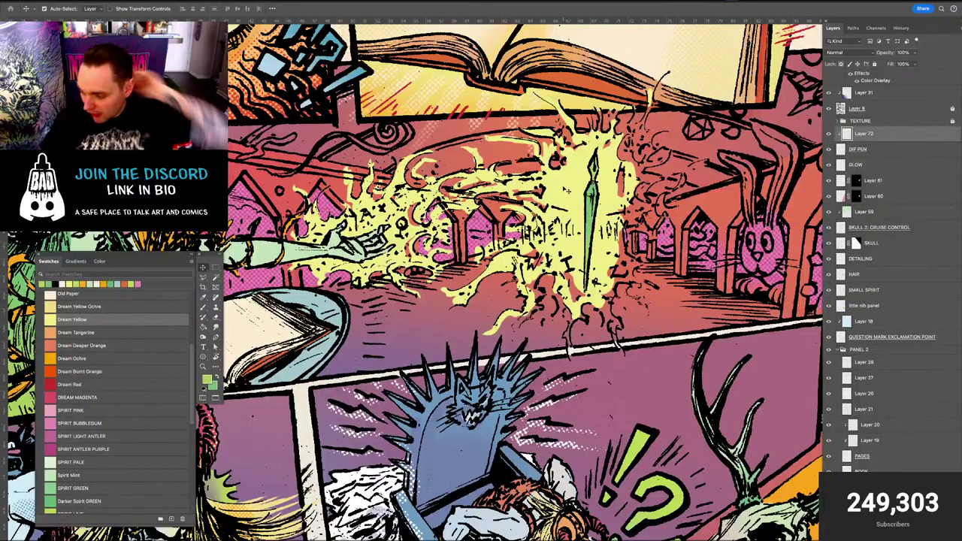
left_click_drag(545, 191, 504, 223)
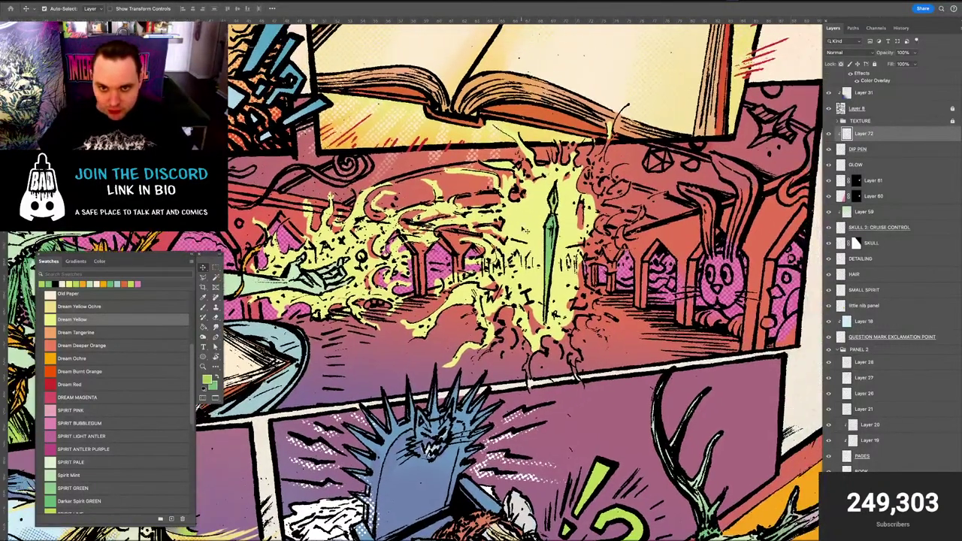
left_click(529, 226)
key("b")
left_click(535, 203, "alt")
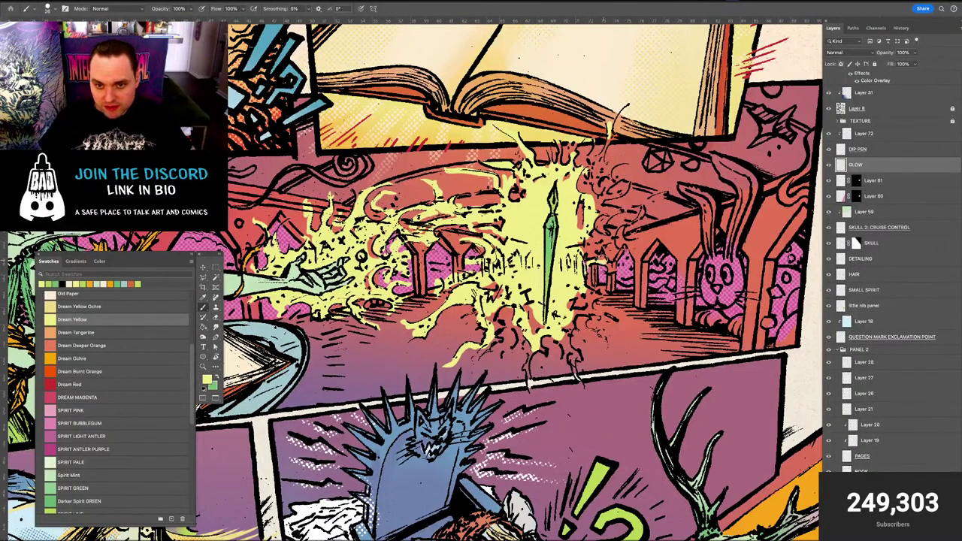
mouse_move(623, 227)
left_mouse_down()
mouse_move(618, 247)
mouse_move(626, 226)
mouse_move(612, 248)
mouse_move(611, 236)
left_mouse_up()
key("super+z")
key("super+z")
key("super+z")
left_click_drag(614, 212, 603, 228)
mouse_move(606, 221)
left_mouse_down()
mouse_move(666, 190)
mouse_move(641, 196)
mouse_move(636, 178)
mouse_move(621, 176)
mouse_move(621, 160)
mouse_move(638, 156)
mouse_move(628, 161)
left_mouse_up()
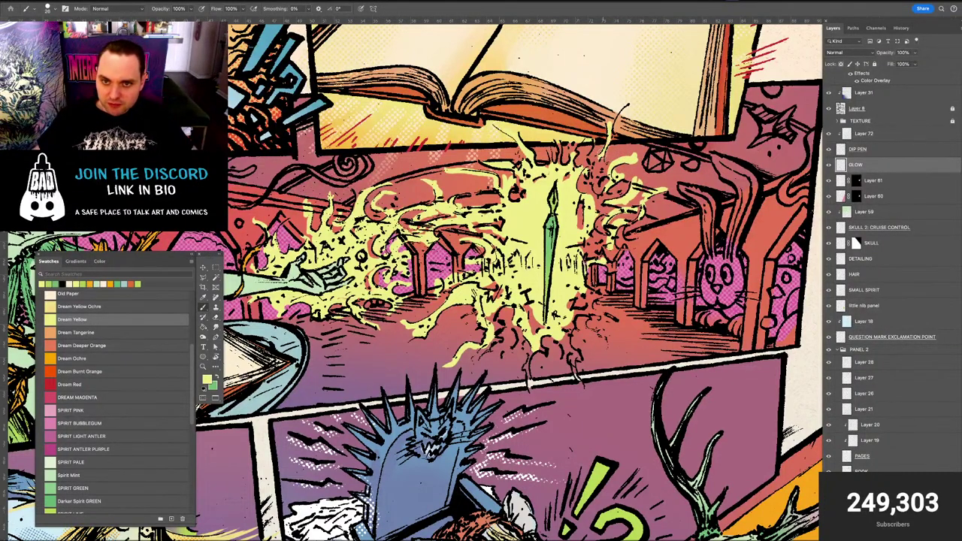
Shape the yellow glow spikes along the glow's upper edge above the floating pen, alternating between Brush and Eraser
key("e")
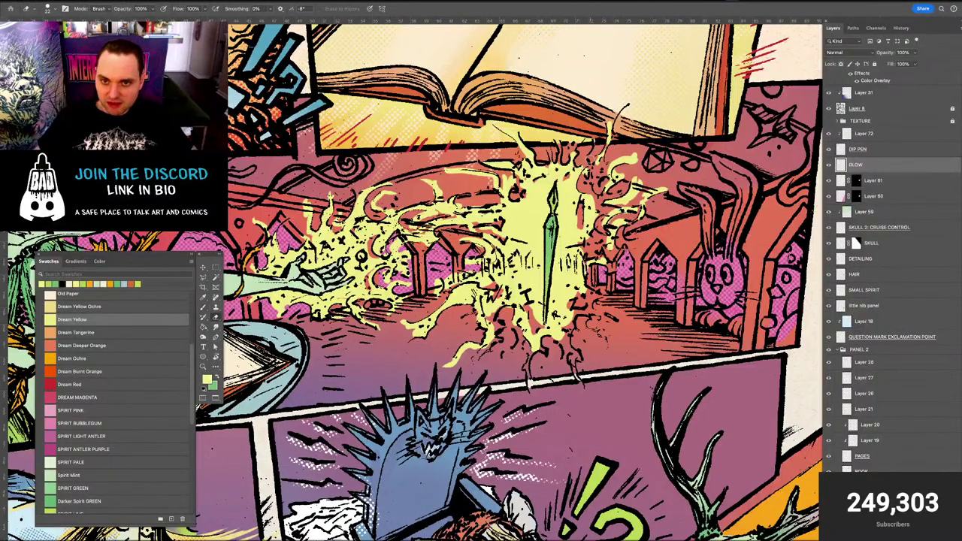
key("b")
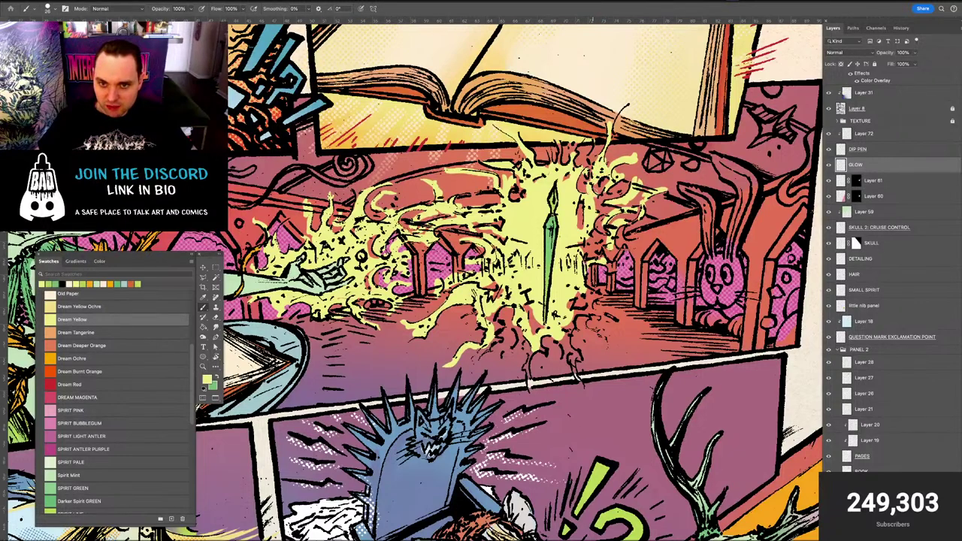
key("e")
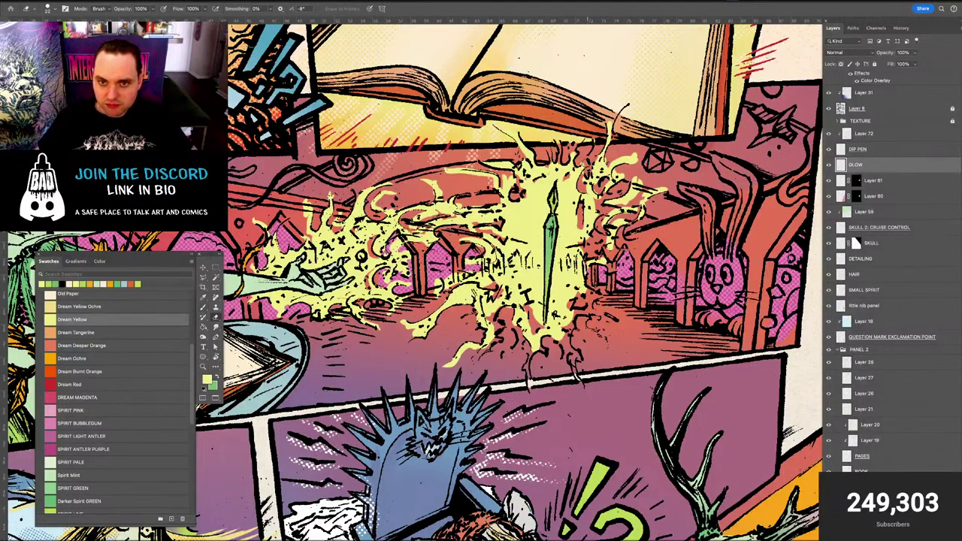
key("b")
mouse_move(591, 150)
left_mouse_down()
mouse_move(583, 164)
mouse_move(577, 143)
mouse_move(555, 145)
left_mouse_up()
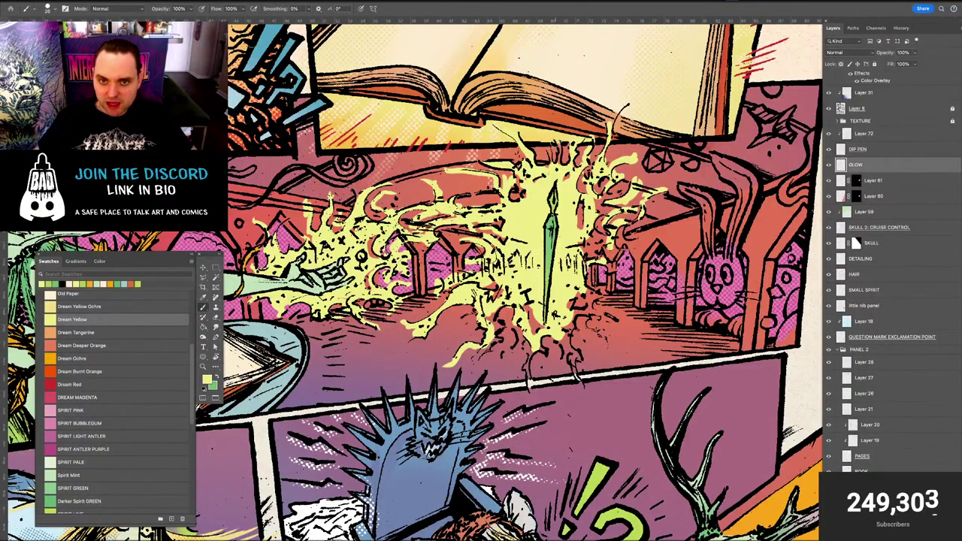
key("e")
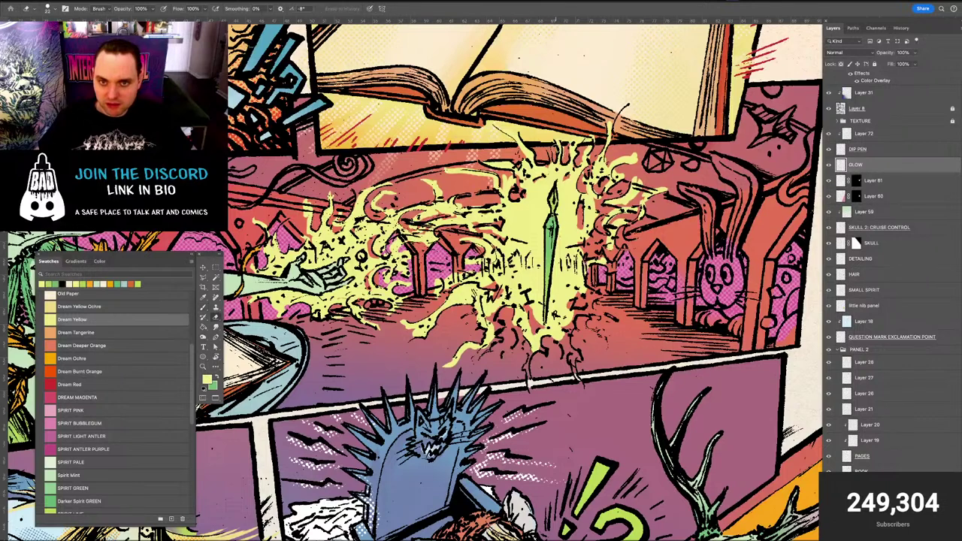
key("b")
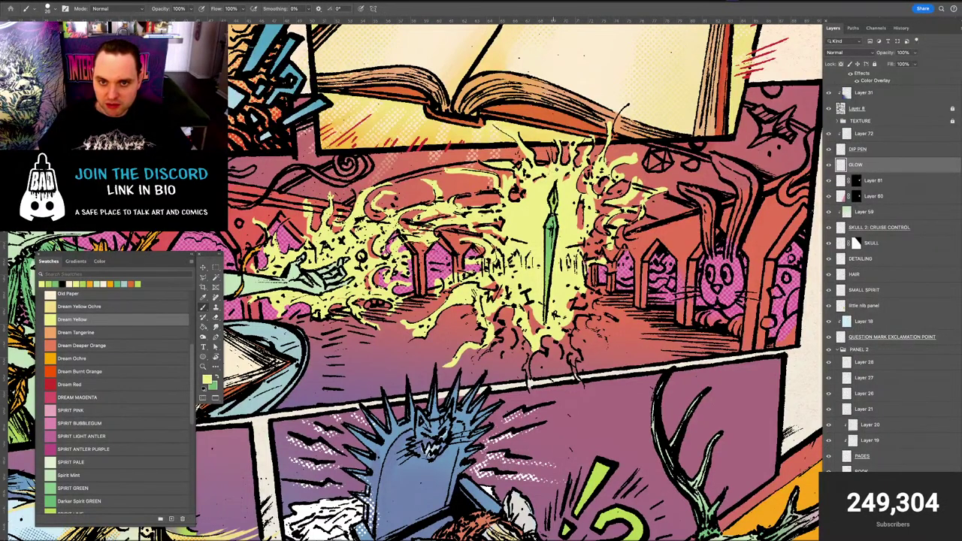
key("e")
key("b")
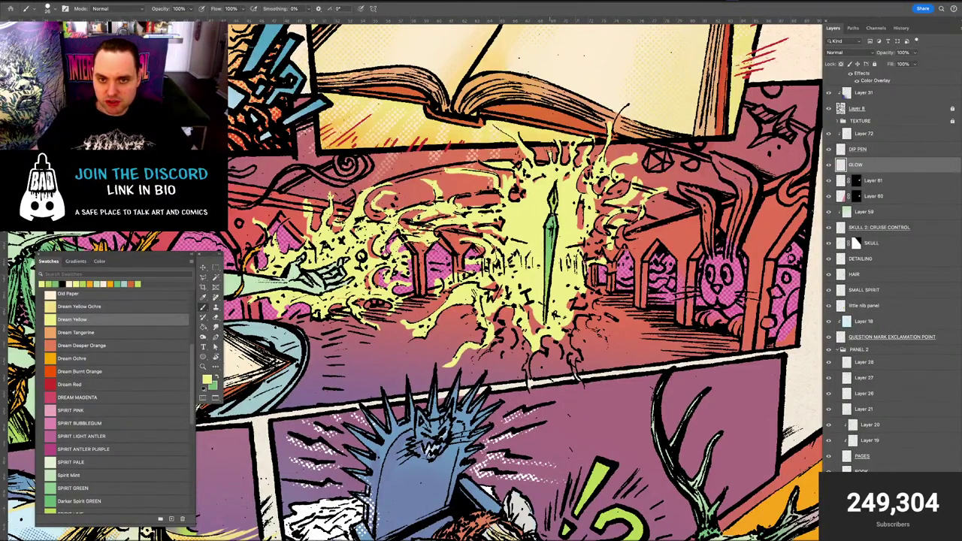
key("e")
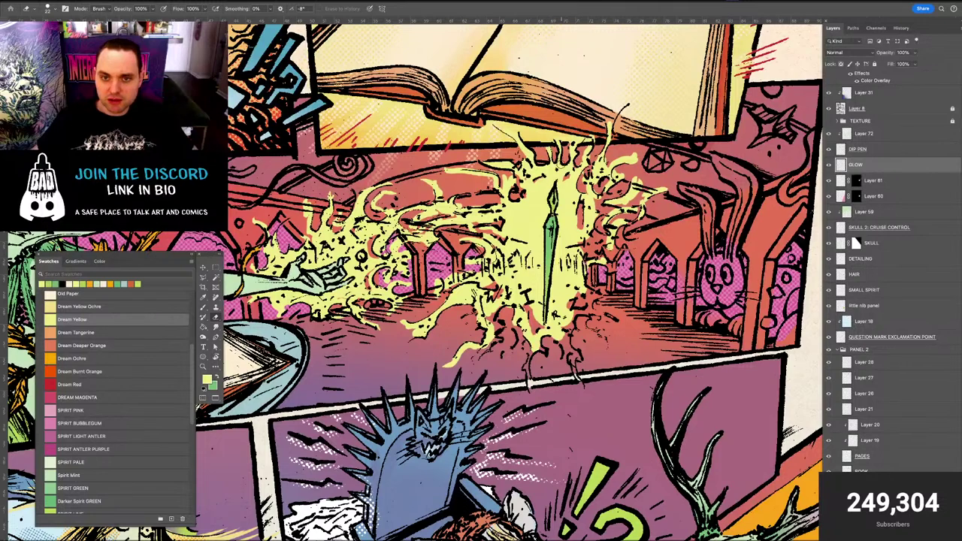
key("b")
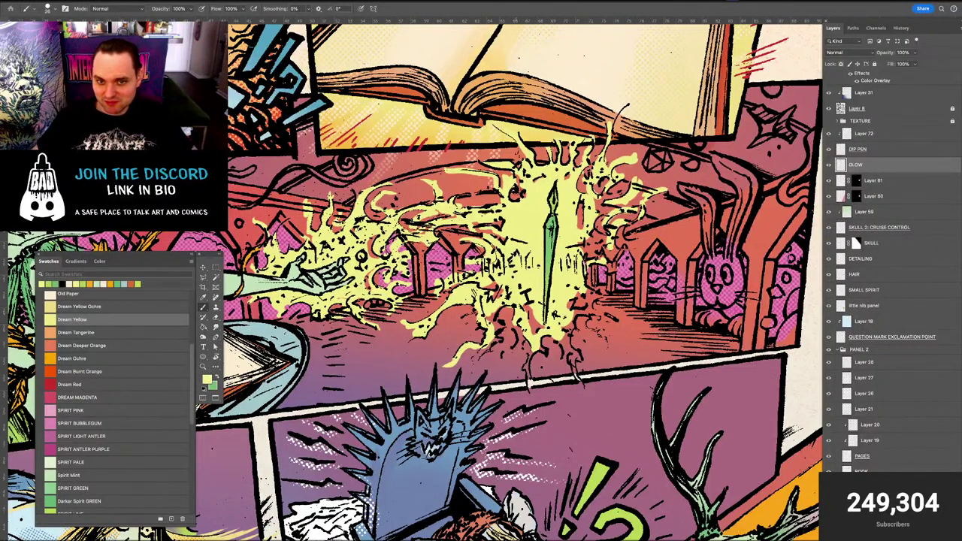
key("e")
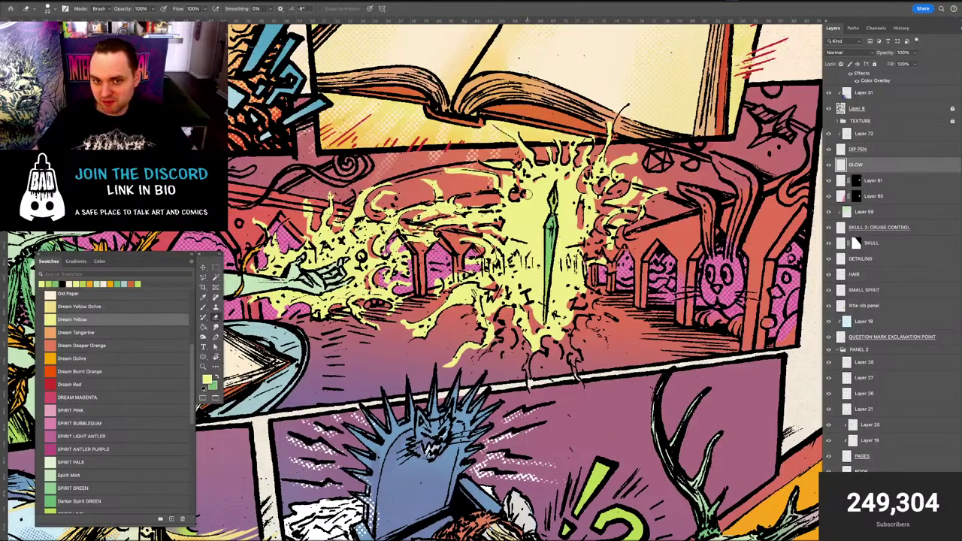
key("b")
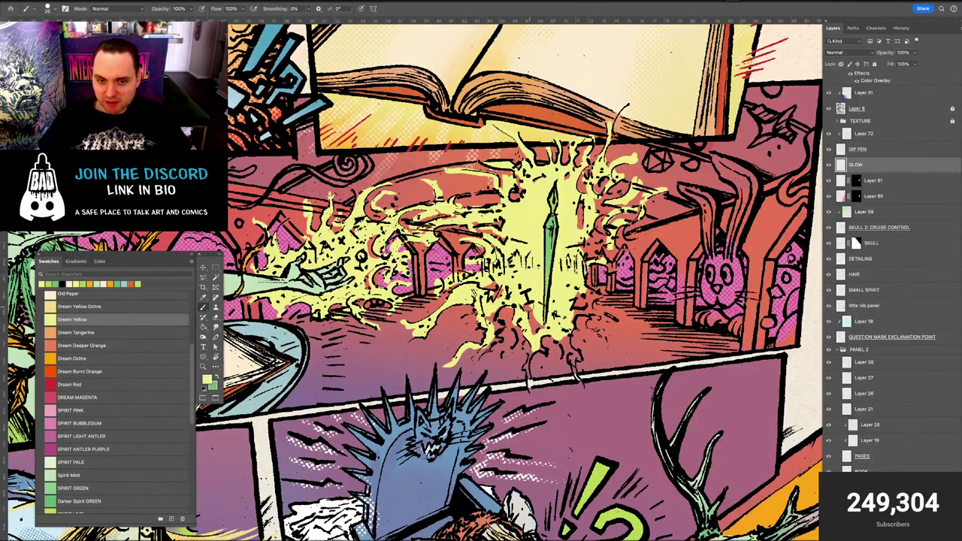
Paint yellow drips at the glow's lower left below the floating pen and trim their edges with the Eraser
left_click_drag(528, 309, 517, 351)
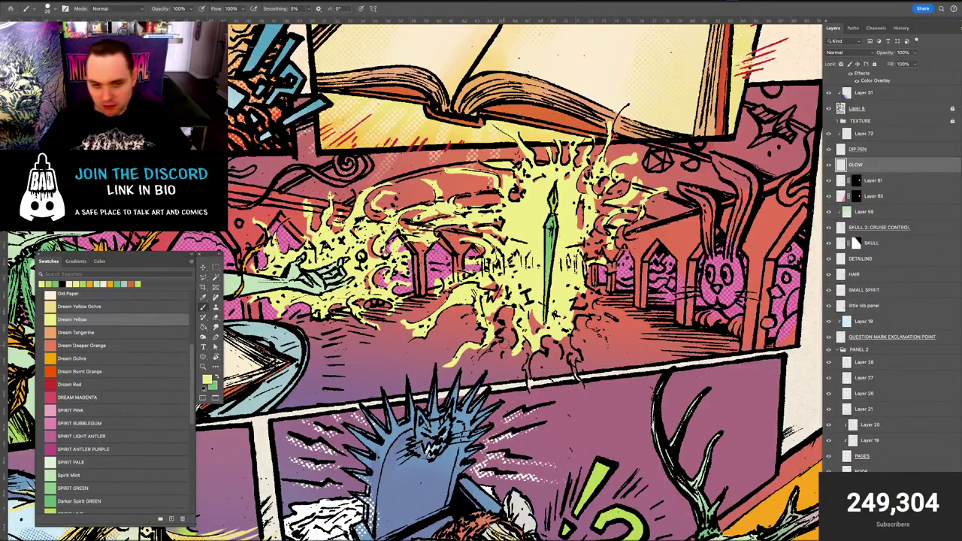
mouse_move(492, 350)
left_mouse_down()
mouse_move(475, 372)
mouse_move(502, 338)
mouse_move(494, 311)
mouse_move(507, 294)
left_mouse_up()
key("e")
key("b")
key("e")
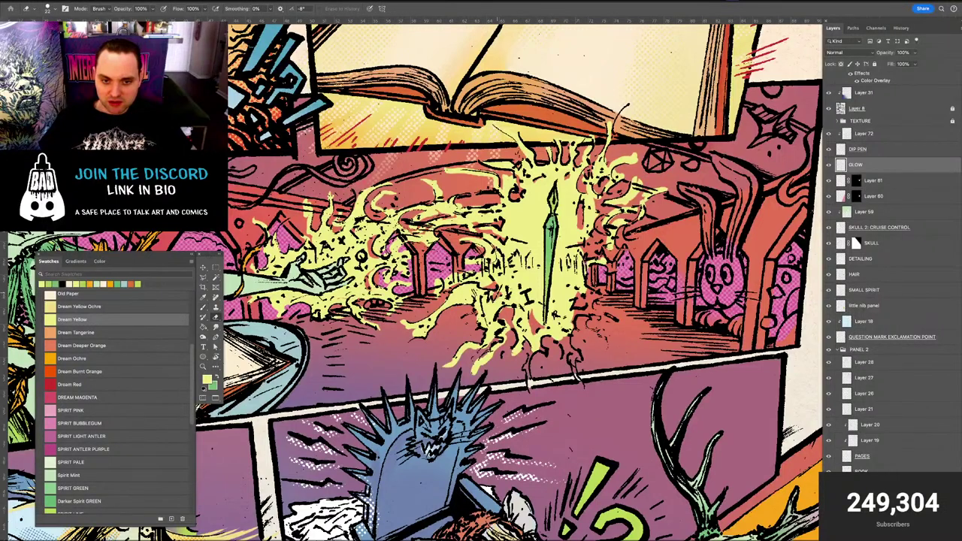
key("b")
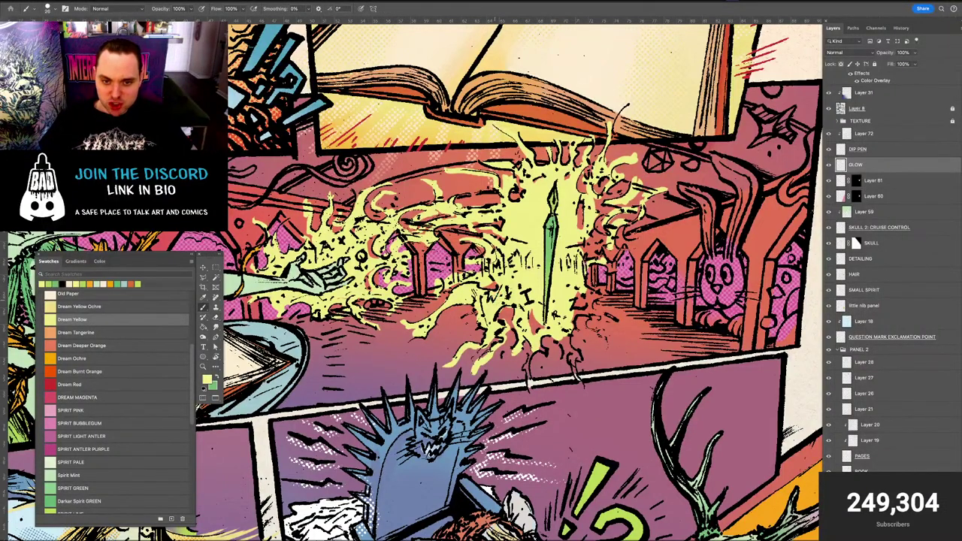
key("e")
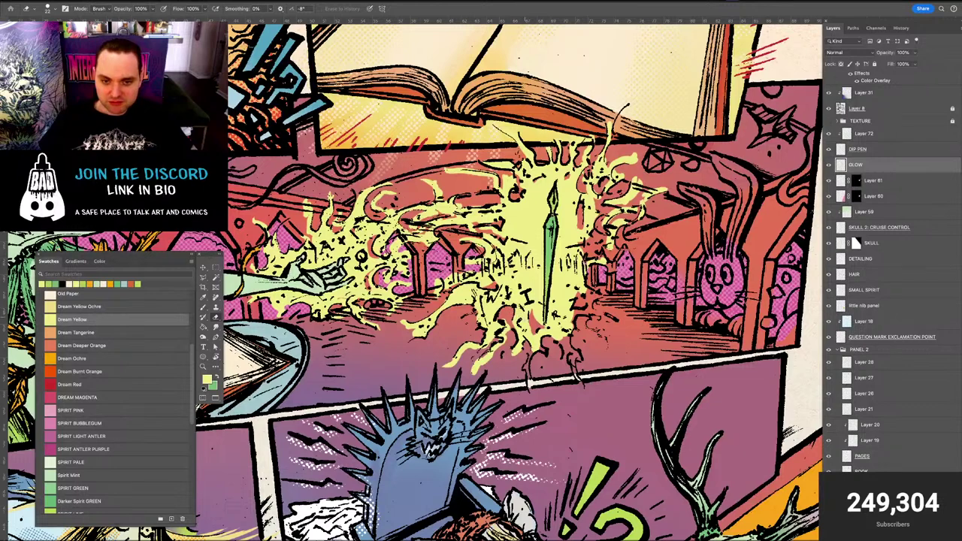
Paint yellow into the long inked tendril directly below the floating pen's tip, alternating between Brush and Eraser
key("b")
mouse_move(515, 349)
left_mouse_down()
mouse_move(504, 373)
mouse_move(543, 343)
left_mouse_up()
key("e")
key("b")
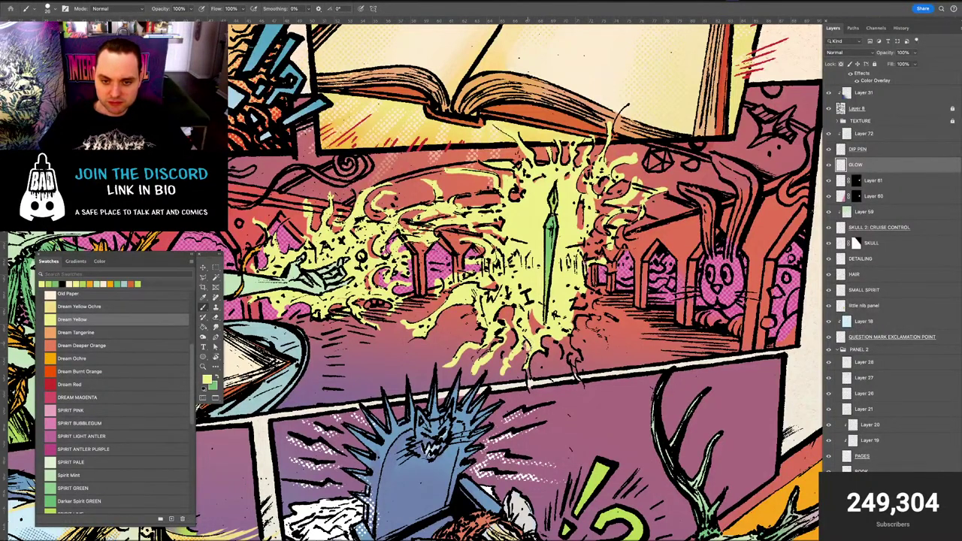
key("e")
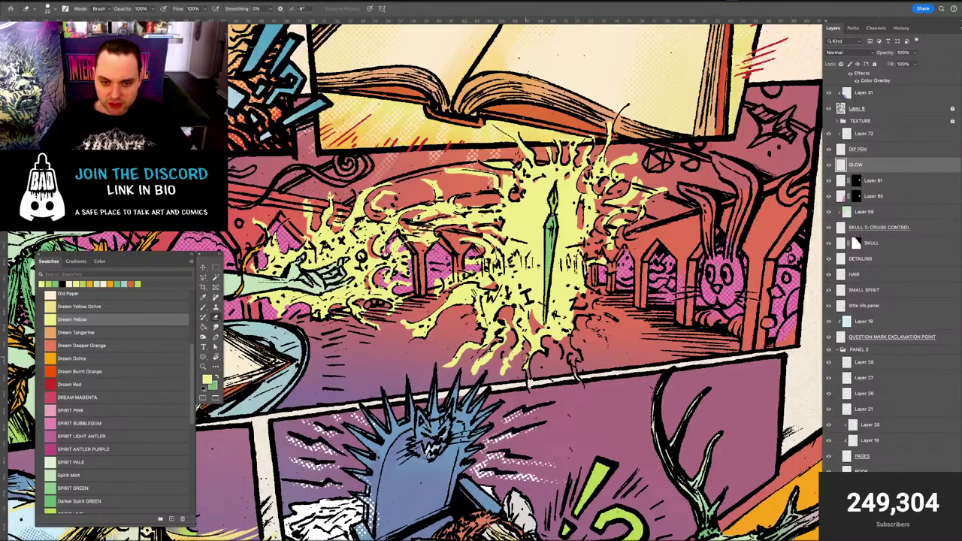
key("b")
left_click_drag(529, 370, 532, 382)
left_click(534, 392)
key("e")
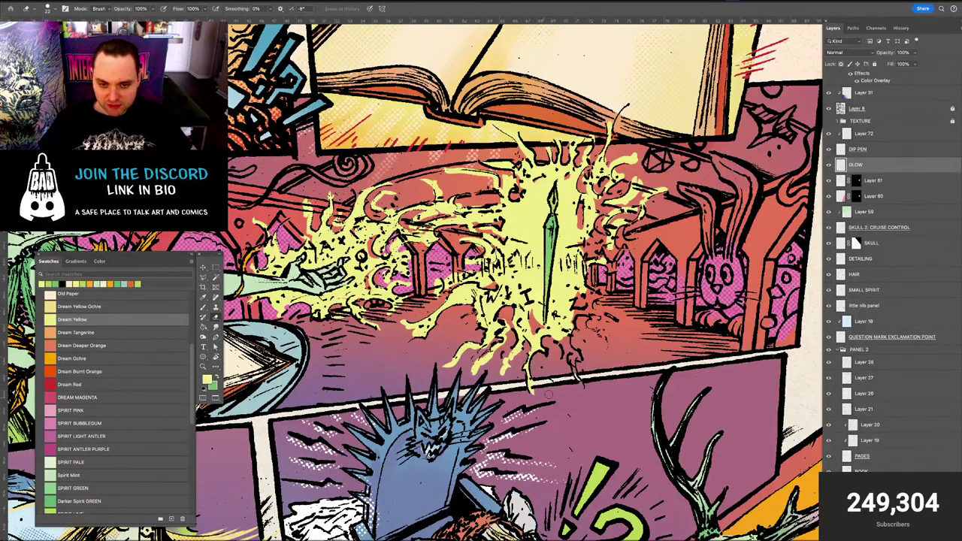
Extend the yellow glow around the letter Z and down the lower-right tendrils, then add yellow over the archway beside the pen
key("b")
mouse_move(562, 345)
left_mouse_down()
mouse_move(556, 335)
mouse_move(577, 311)
mouse_move(601, 310)
mouse_move(578, 290)
mouse_move(588, 297)
mouse_move(562, 308)
mouse_move(594, 293)
mouse_move(598, 305)
left_mouse_up()
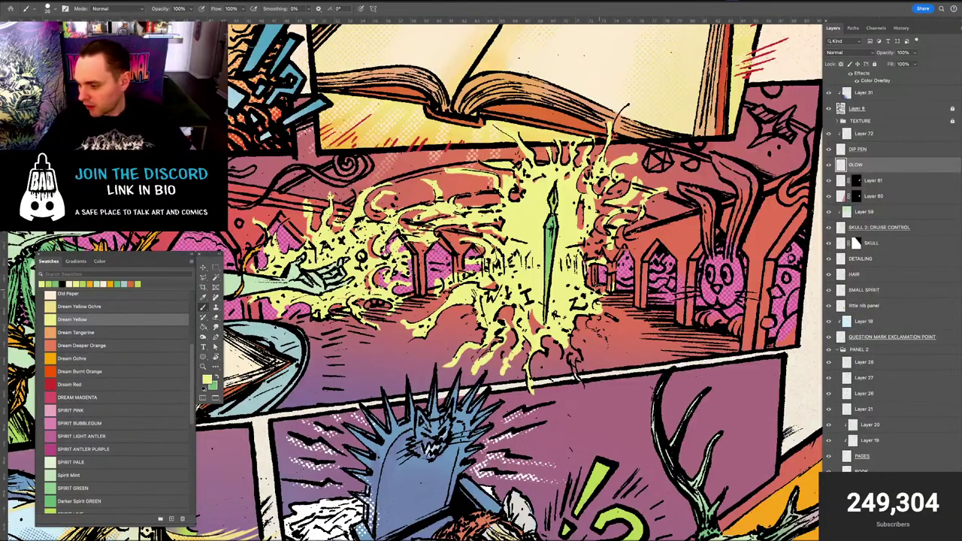
key("e")
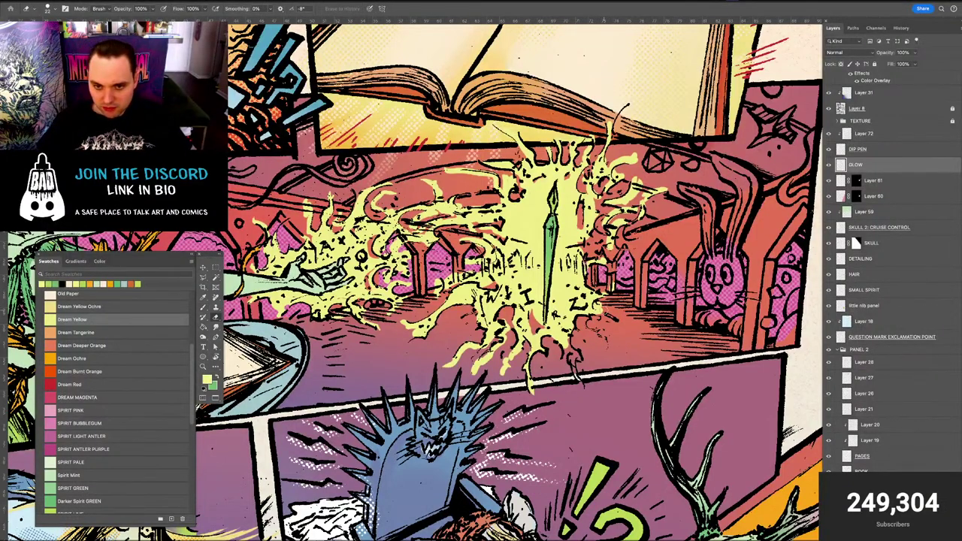
key("b")
mouse_move(586, 314)
left_mouse_down()
mouse_move(603, 352)
mouse_move(608, 342)
mouse_move(573, 355)
mouse_move(589, 390)
left_mouse_up()
key("e")
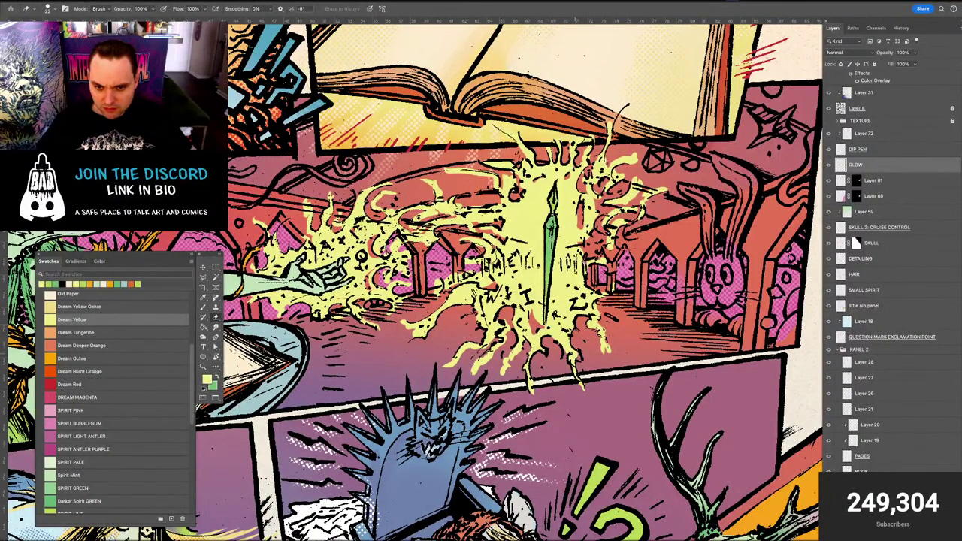
key("b")
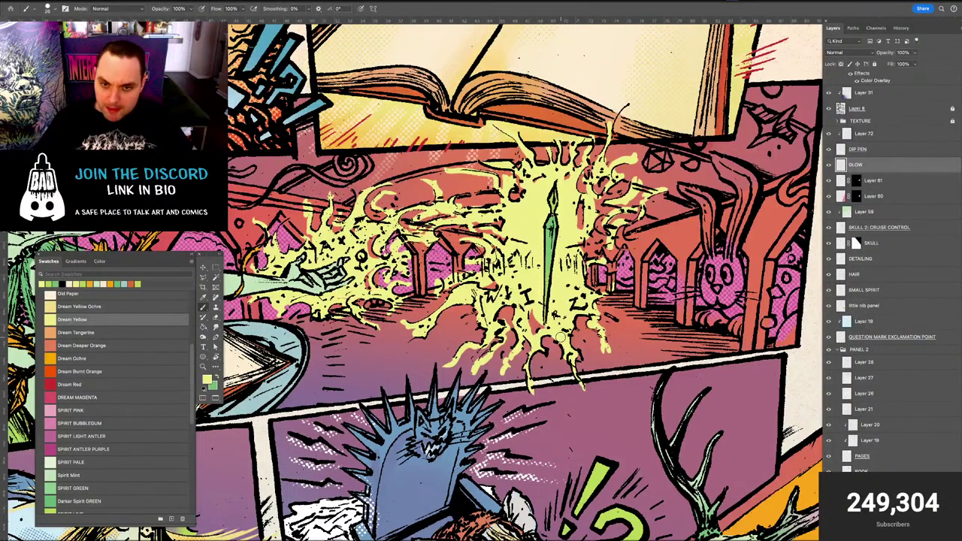
left_click_drag(431, 270, 478, 266)
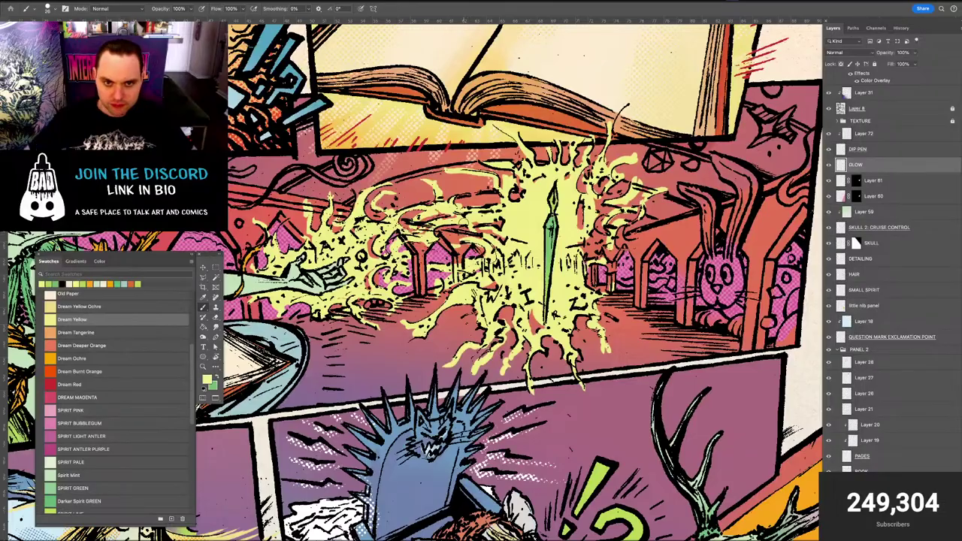
Review the yellow glow's overall shape against the other panels of the page
key("super+minus")
key("super+minus")
key("super+minus")
left_click_drag(465, 224, 641, 221)
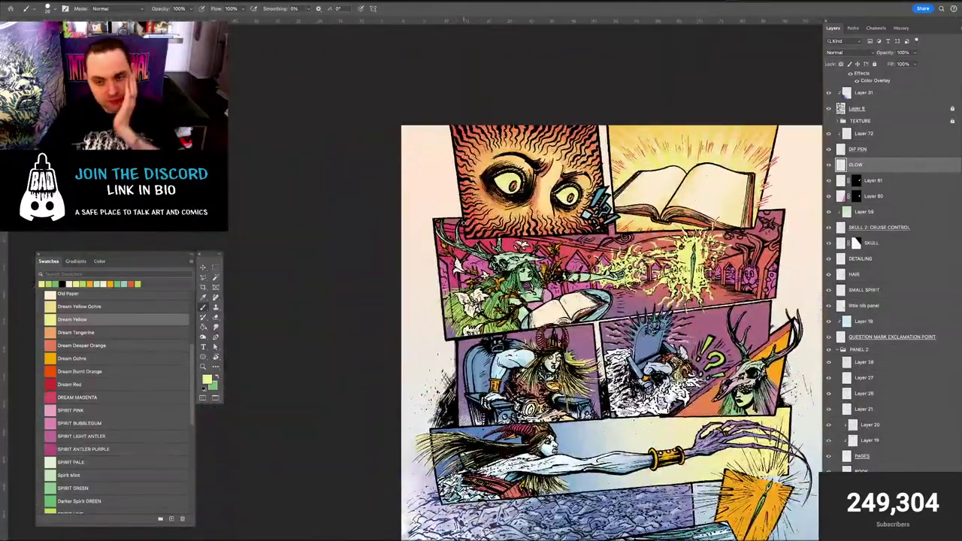
key("ctrl+plus")
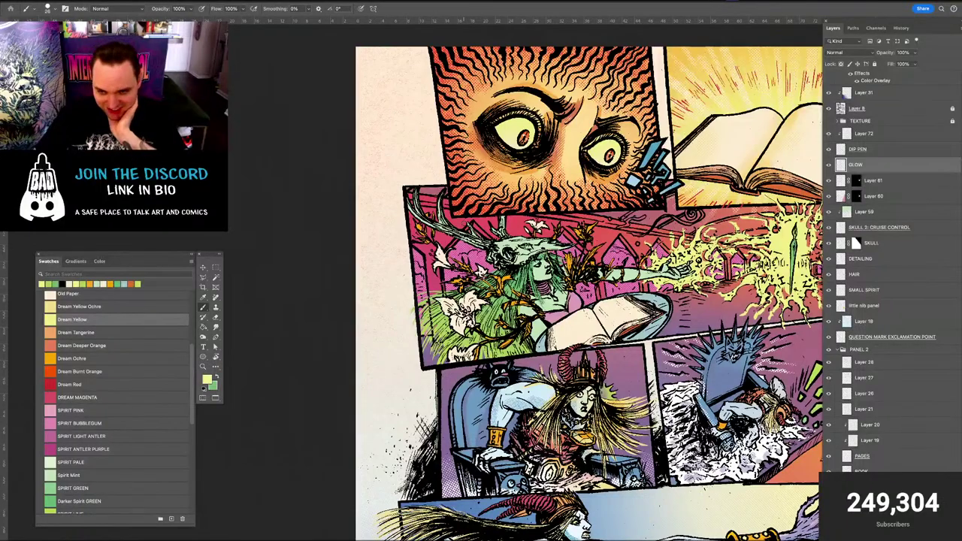
key("ctrl+minus")
left_click_drag(585, 293, 441, 322)
key("ctrl+plus")
key("ctrl+plus")
key("ctrl+plus")
key("ctrl+plus")
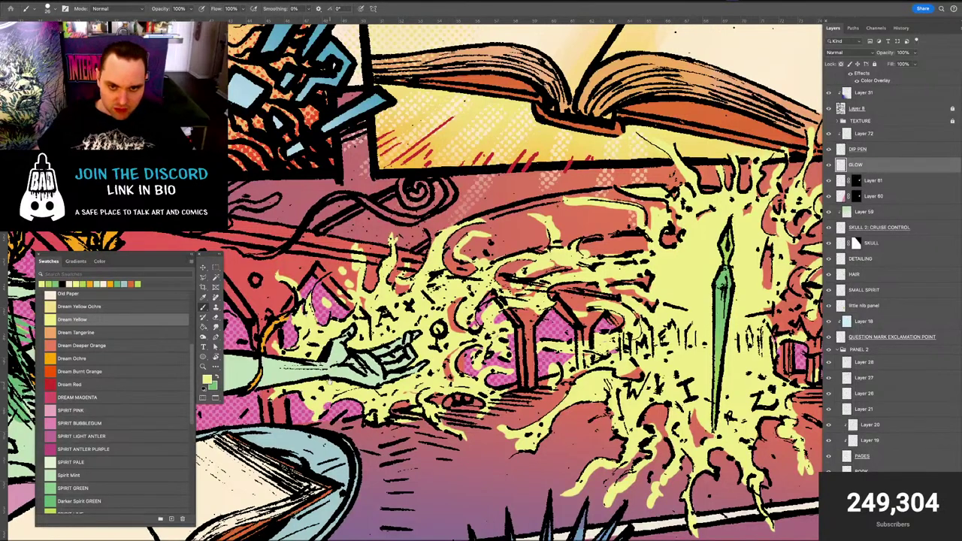
Touch up the yellow where the swirling tendrils meet the glow at the floating pen's upper left, and inspect the surrounding panel
left_click_drag(329, 381, 237, 365)
scroll(451, 301, "up", 3)
scroll(451, 300, "right", 1)
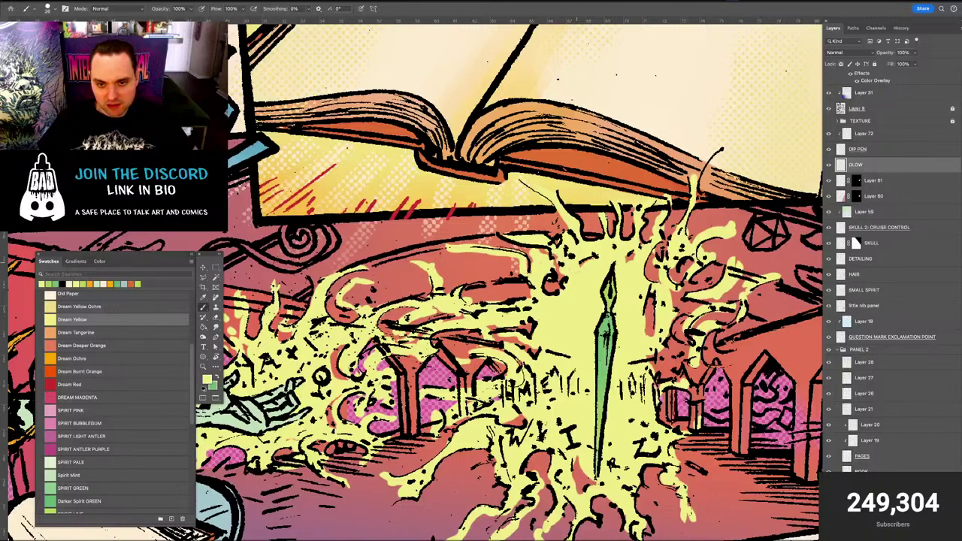
mouse_move(520, 291)
left_mouse_down()
mouse_move(497, 281)
mouse_move(514, 284)
left_mouse_up()
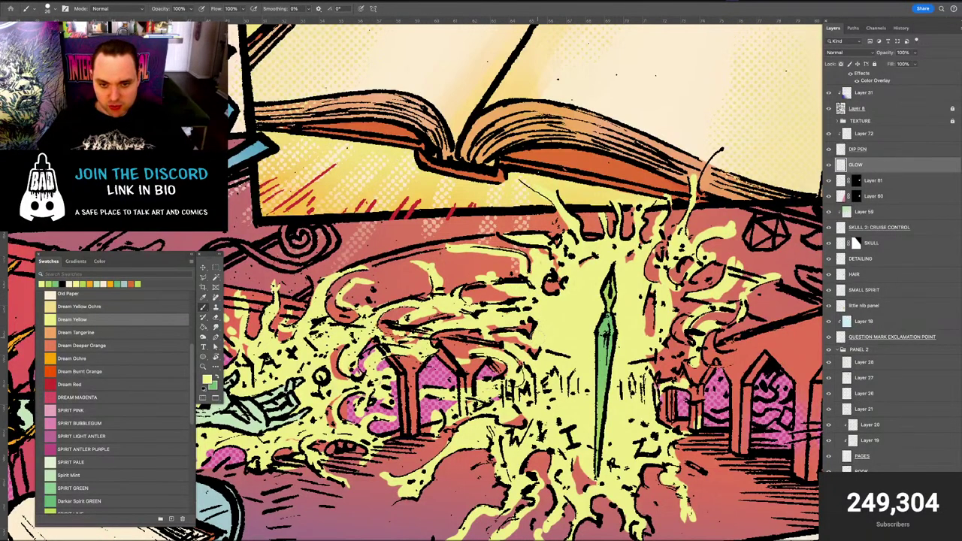
scroll(566, 344, "down", 5)
scroll(566, 345, "left", 1)
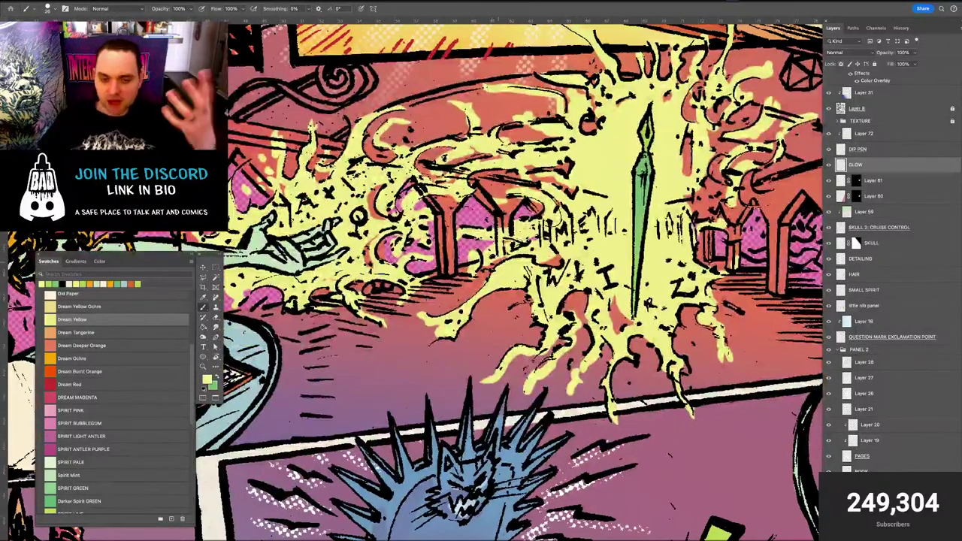
left_click_drag(453, 335, 413, 349)
scroll(446, 329, "down", 1)
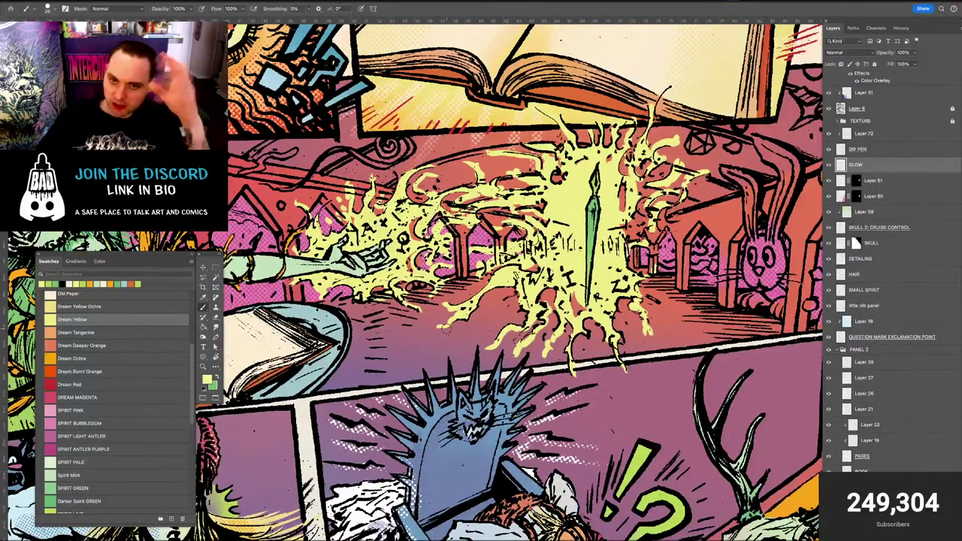
scroll(721, 181, "up", 3)
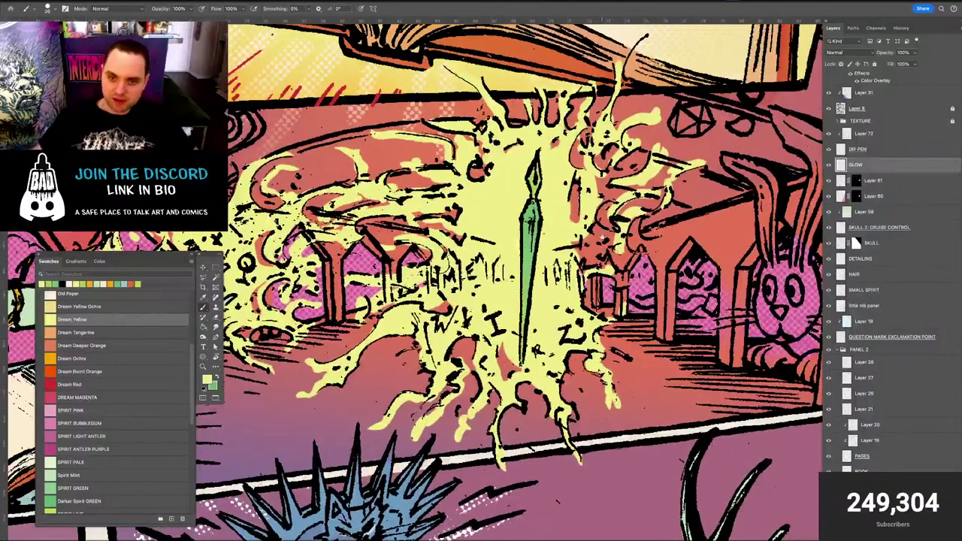
Brush yellow into the remaining swirls and tendril tips on the glow's right side, extending them toward the rabbit
mouse_move(606, 263)
left_mouse_down()
mouse_move(536, 272)
mouse_move(515, 251)
left_mouse_up()
left_click_drag(531, 216, 547, 197)
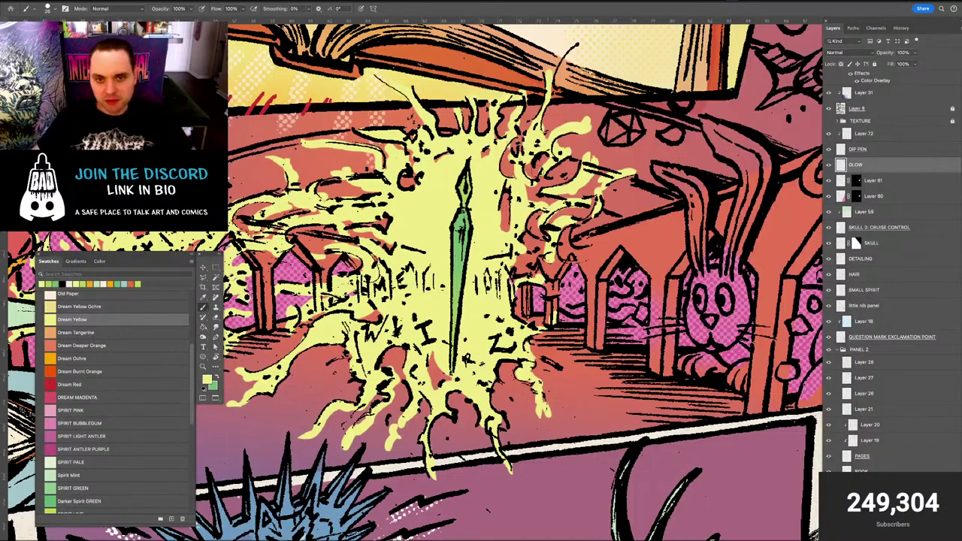
key("e")
key("b")
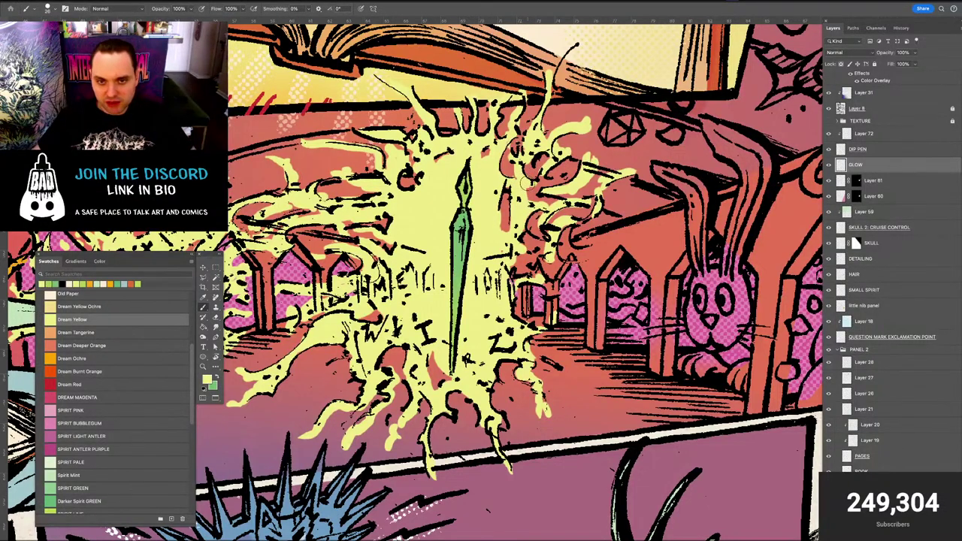
left_click_drag(563, 175, 570, 167)
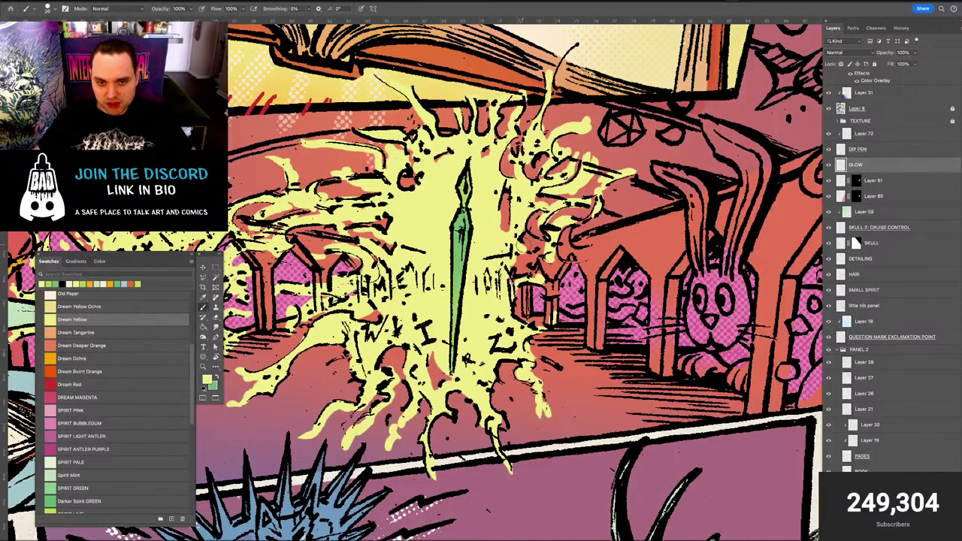
mouse_move(551, 257)
left_mouse_down()
mouse_move(607, 248)
mouse_move(574, 248)
mouse_move(584, 236)
mouse_move(618, 235)
mouse_move(633, 208)
mouse_move(606, 200)
mouse_move(617, 192)
mouse_move(618, 204)
mouse_move(636, 201)
mouse_move(622, 184)
mouse_move(577, 178)
left_mouse_up()
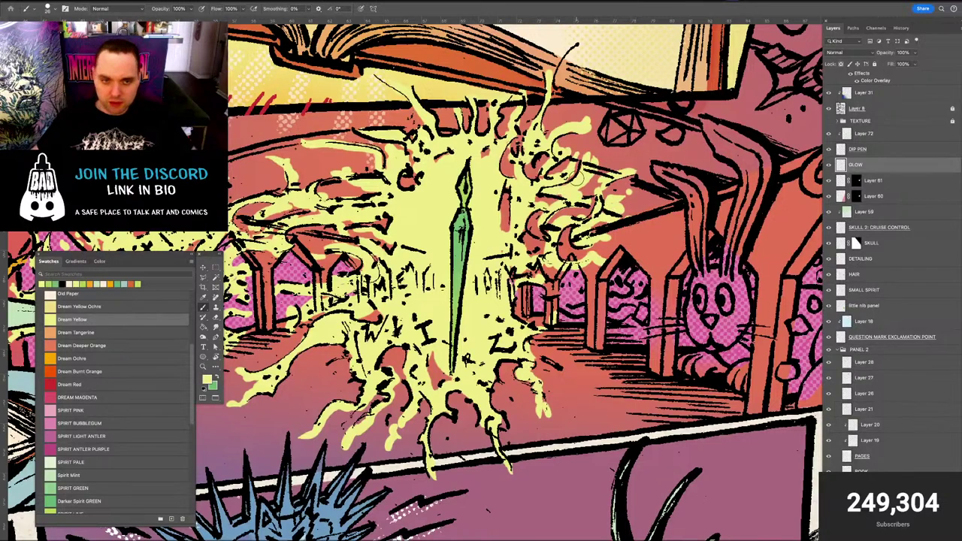
Compare the extended right side of the glow with the whole page and examine the tendrils above the hand
key("super+minus")
key("super+minus")
key("super+minus")
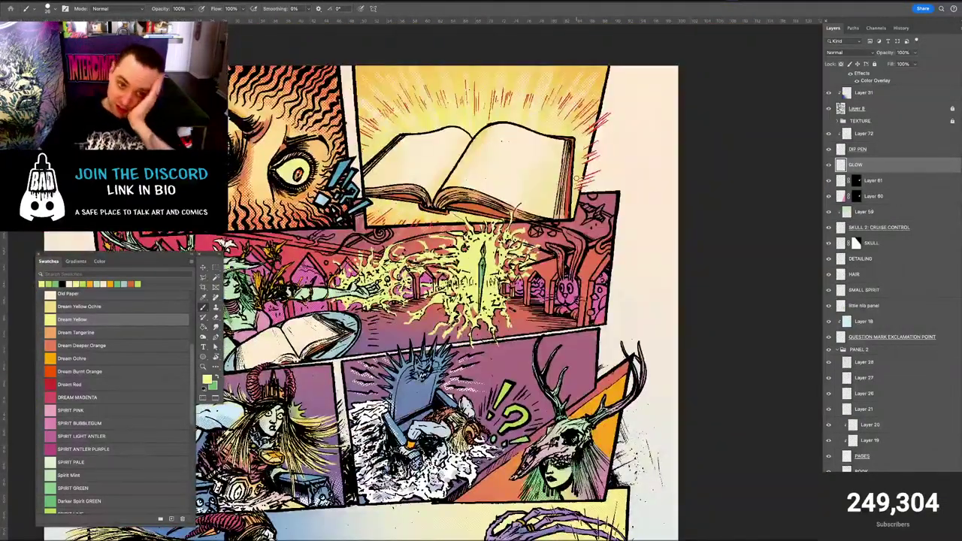
key("ctrl+plus")
key("ctrl+plus")
key("ctrl+plus")
key("ctrl+plus")
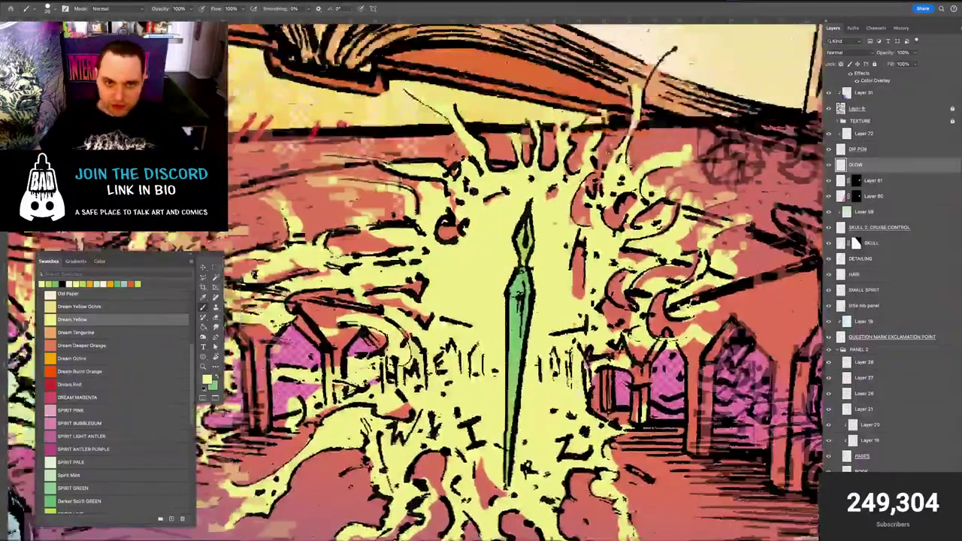
left_click_drag(405, 201, 561, 284)
Set the Brush opacity to 52% and dab translucent yellow dots above the glow's upper-left tendrils, along the panel border
key("e")
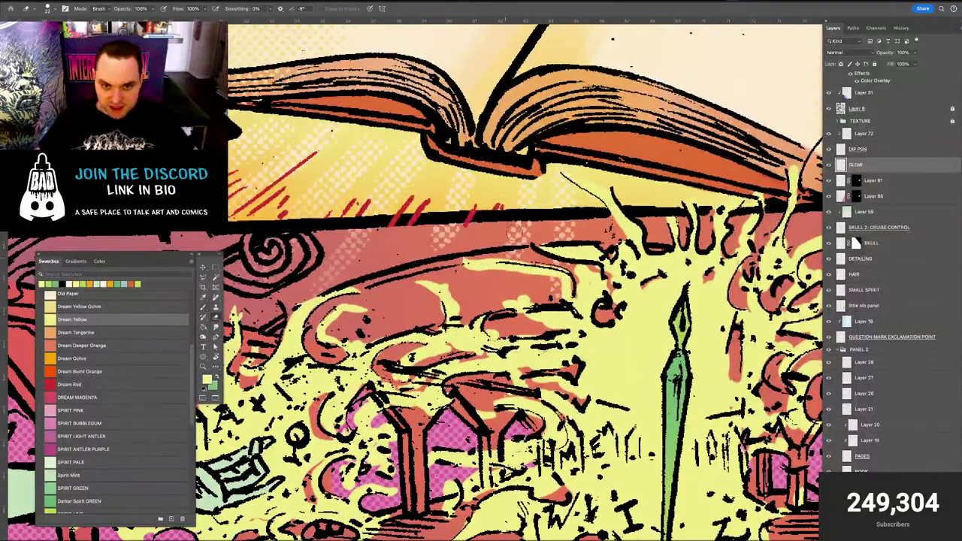
key("b")
left_click(190, 9)
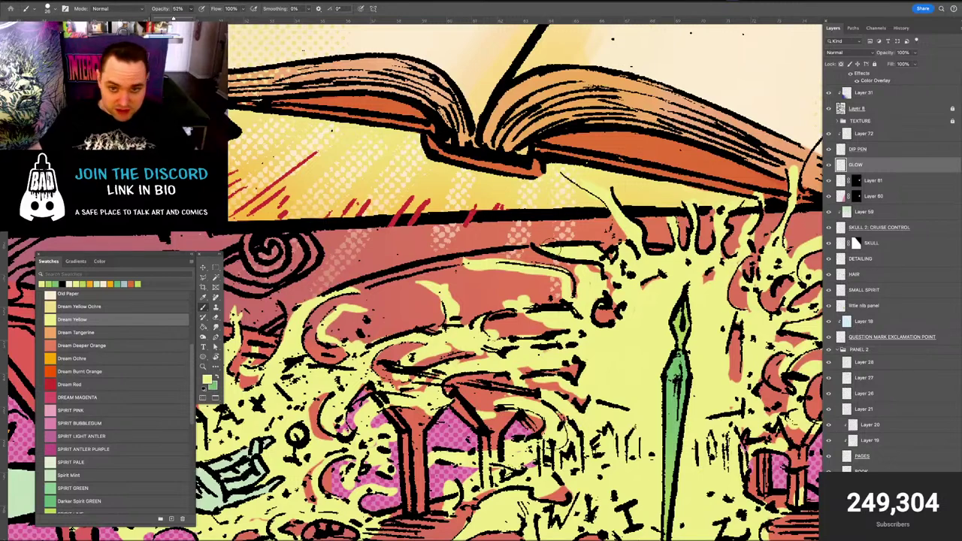
left_click_drag(553, 246, 577, 247)
left_click(602, 229)
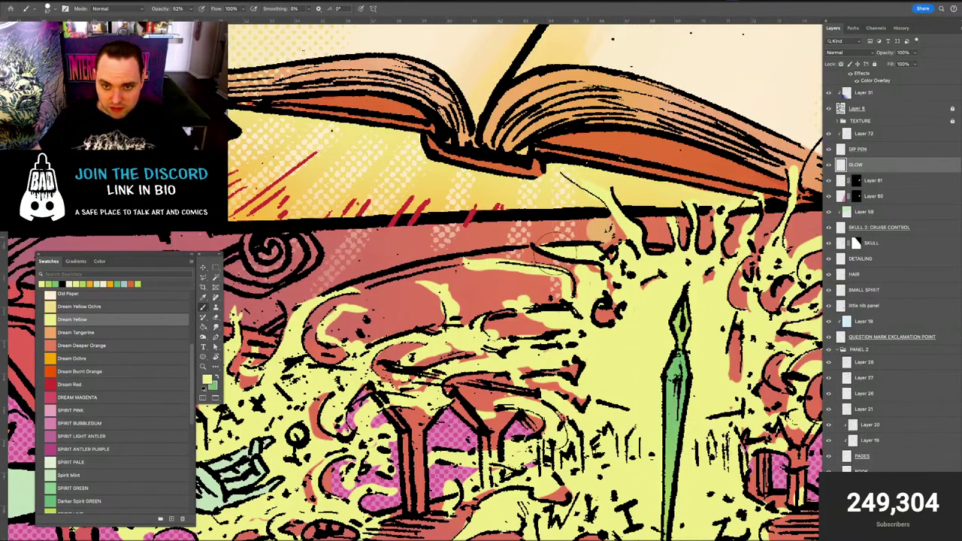
left_click(589, 229)
left_click(549, 231)
Dab a cluster of translucent yellow dots beneath the upper-left tendril, in the orange gap beside the glow
left_click(503, 284)
left_click(504, 301)
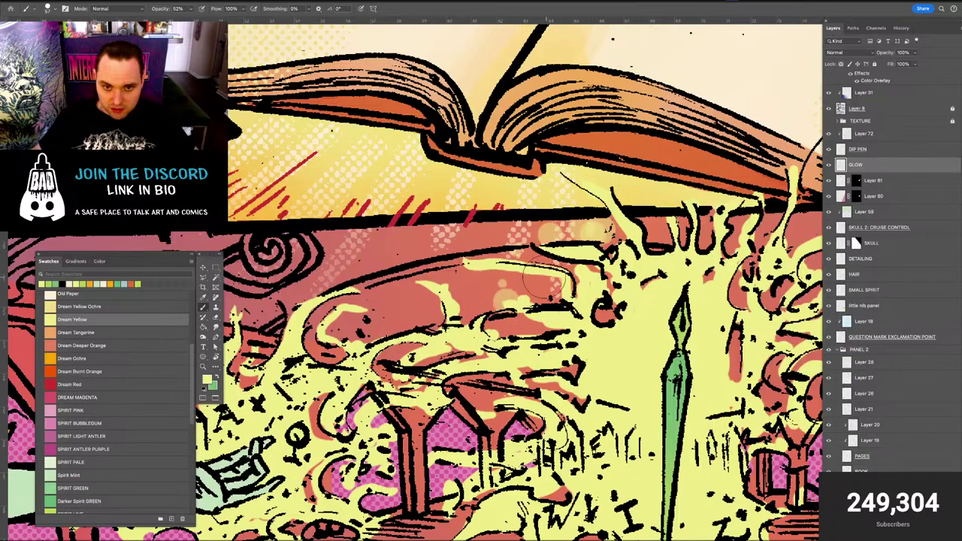
left_click(498, 306)
left_click(540, 298)
left_click(550, 294)
left_click_drag(560, 275, 538, 324)
left_click(546, 280)
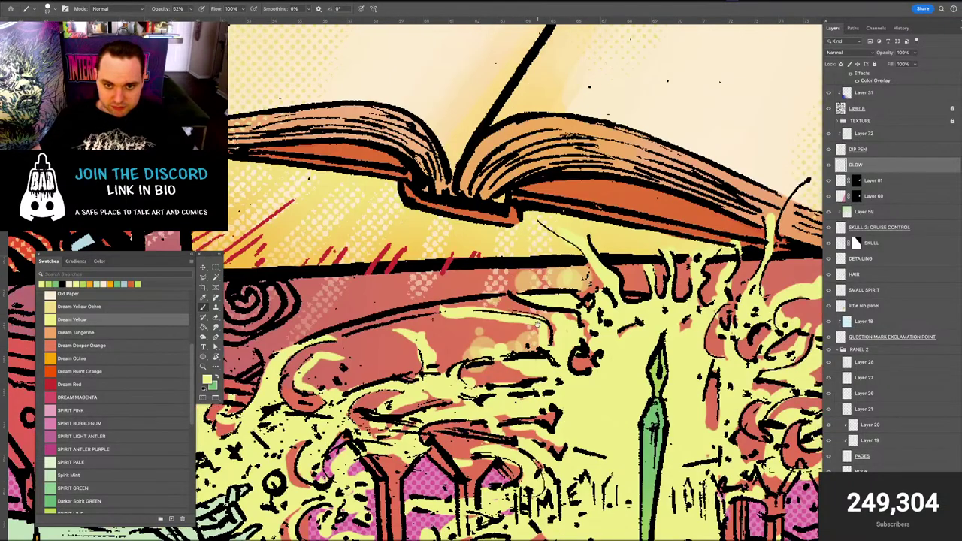
Add translucent yellow touches over the archways to the left of the floating pen
scroll(536, 324, "right", 2)
scroll(513, 208, "down", 6)
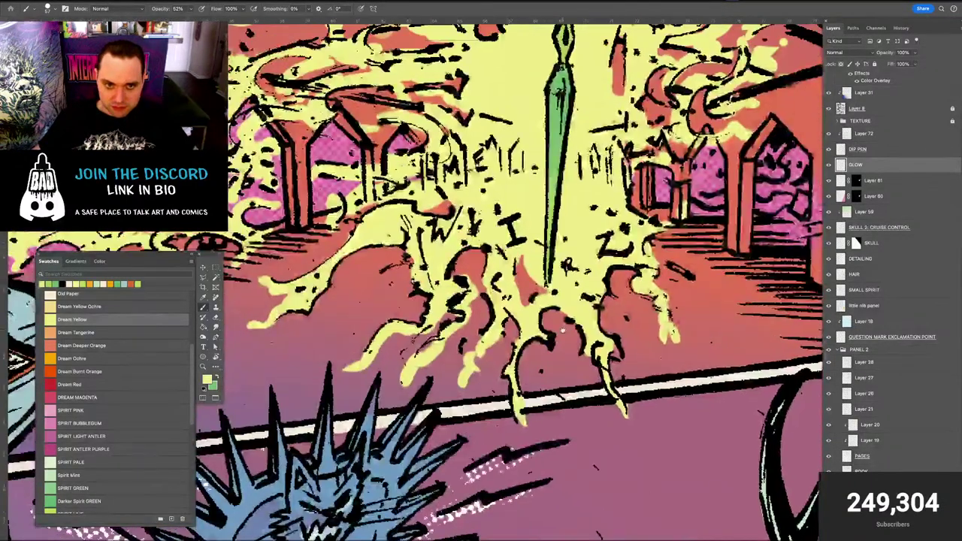
scroll(514, 208, "up", 2)
left_click(433, 245)
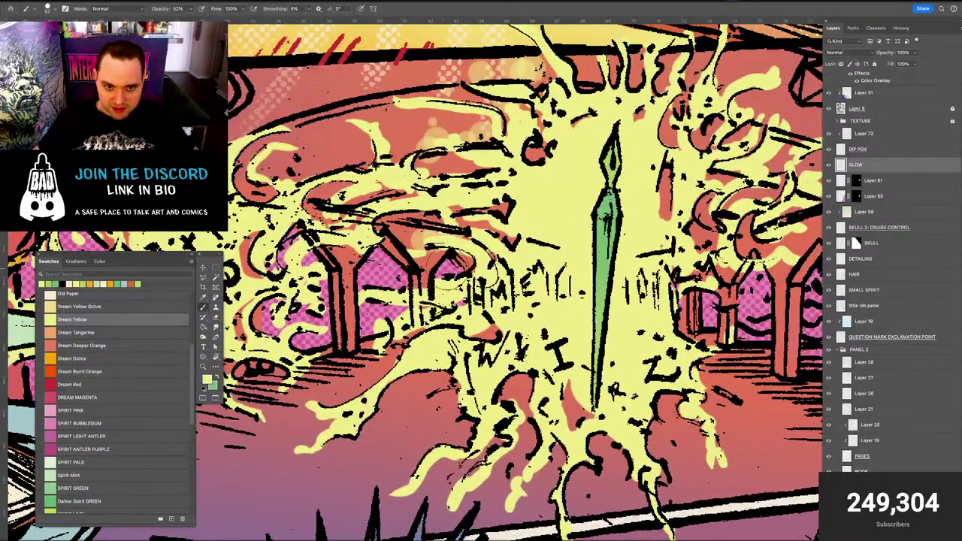
left_click_drag(444, 303, 430, 305)
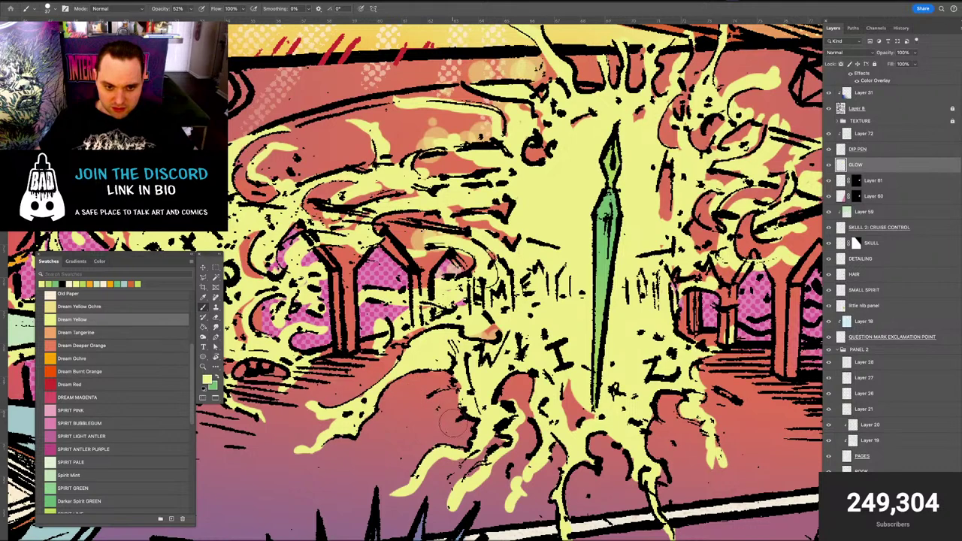
Build up a cluster of translucent yellow dots in the gap between the glow's lower-left tendrils and drips
left_click(442, 382)
left_click(419, 383)
left_click(407, 384)
mouse_move(381, 391)
left_mouse_down()
mouse_move(441, 423)
mouse_move(434, 378)
mouse_move(322, 395)
left_mouse_up()
mouse_move(392, 404)
left_mouse_down()
mouse_move(410, 430)
mouse_move(444, 421)
mouse_move(442, 375)
left_mouse_up()
mouse_move(425, 340)
left_mouse_down()
mouse_move(376, 349)
mouse_move(382, 375)
mouse_move(436, 334)
mouse_move(324, 396)
mouse_move(405, 427)
mouse_move(415, 445)
left_mouse_up()
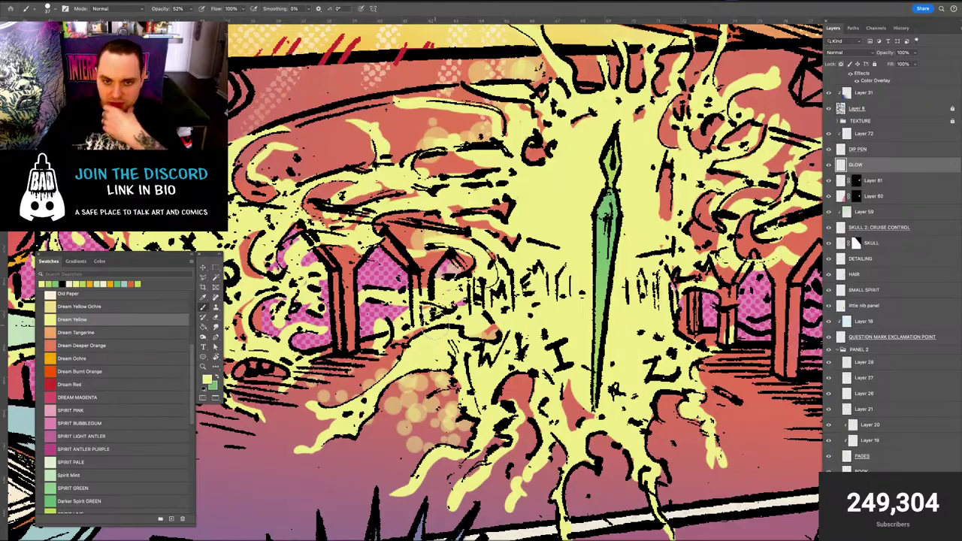
Examine how the translucent dots around the floating pen's glow read on the whole page and up close
key("super+minus")
key("super+minus")
key("super+minus")
key("super+minus")
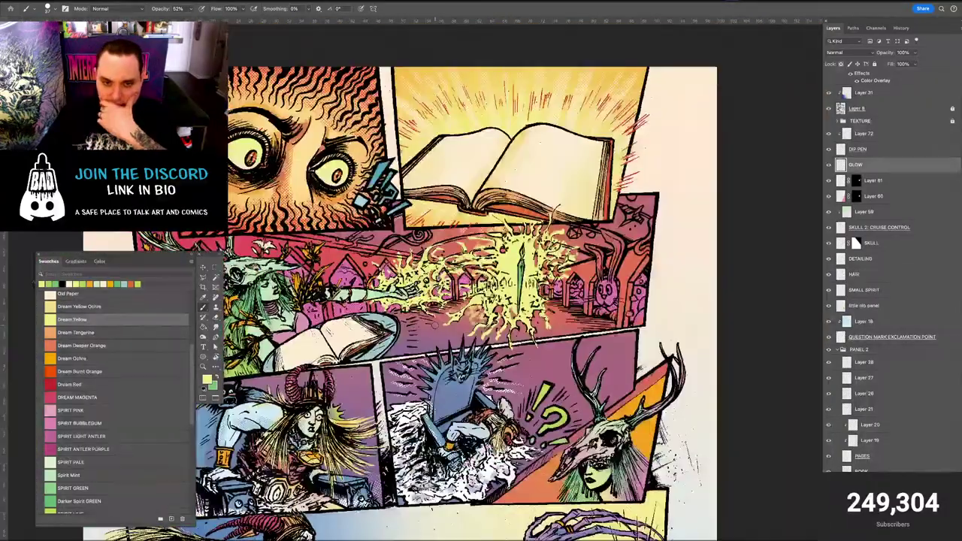
scroll(481, 301, "down", 2)
scroll(481, 300, "up", 5)
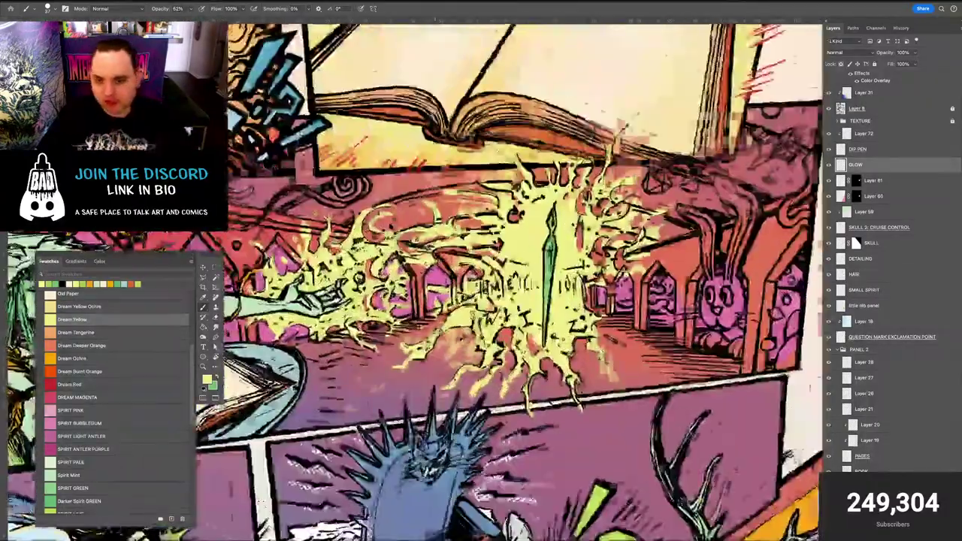
scroll(511, 252, "up", 2)
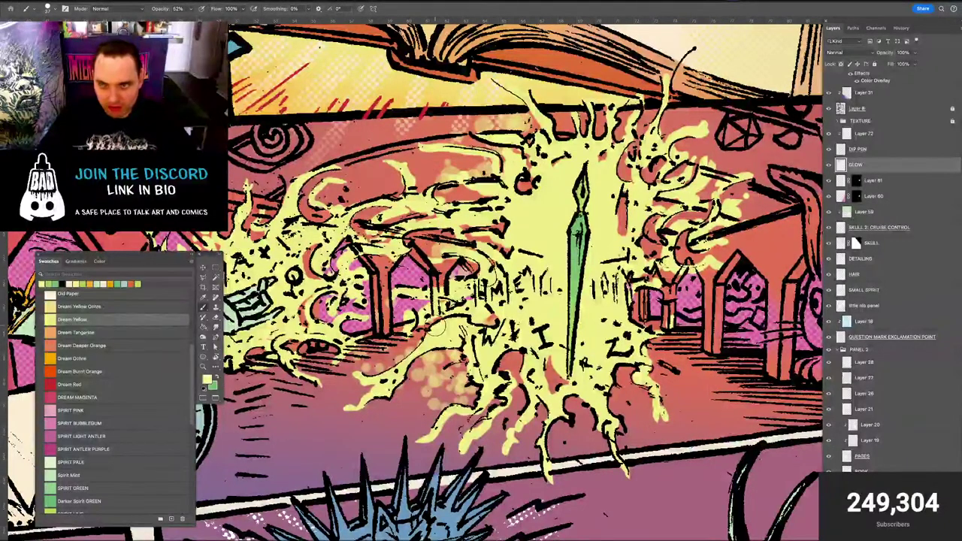
Compare the earliest brush state in the history with the latest one, finishing on the latest
left_click(901, 28)
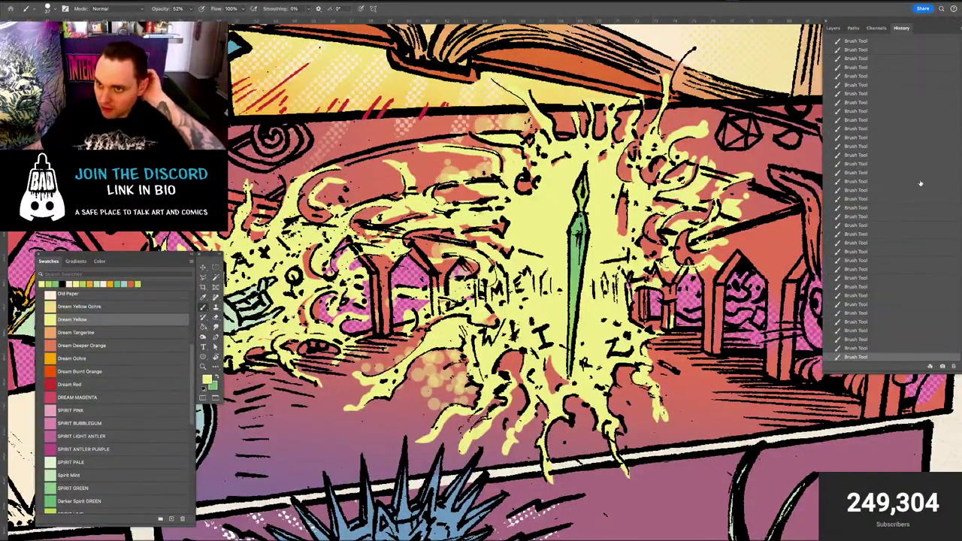
scroll(952, 81, "up", 2)
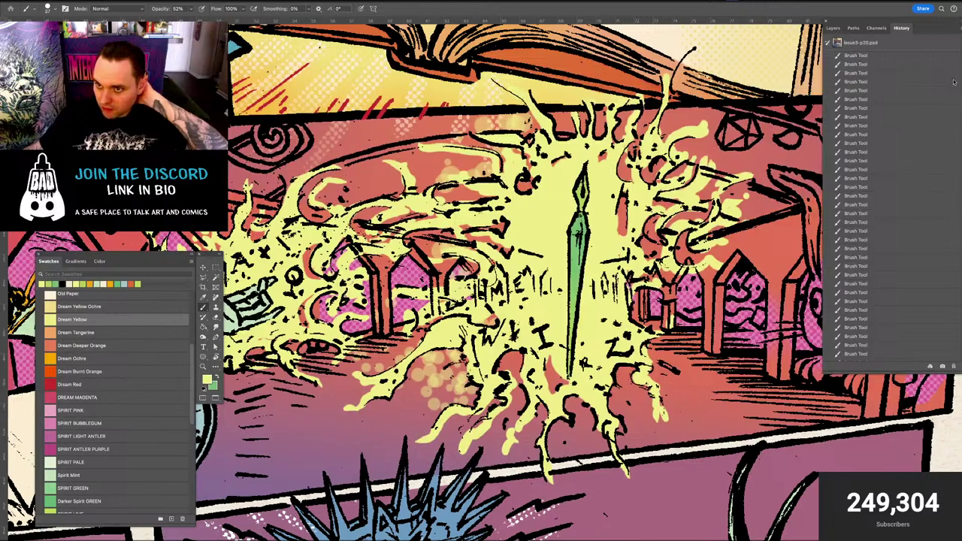
left_click(872, 57)
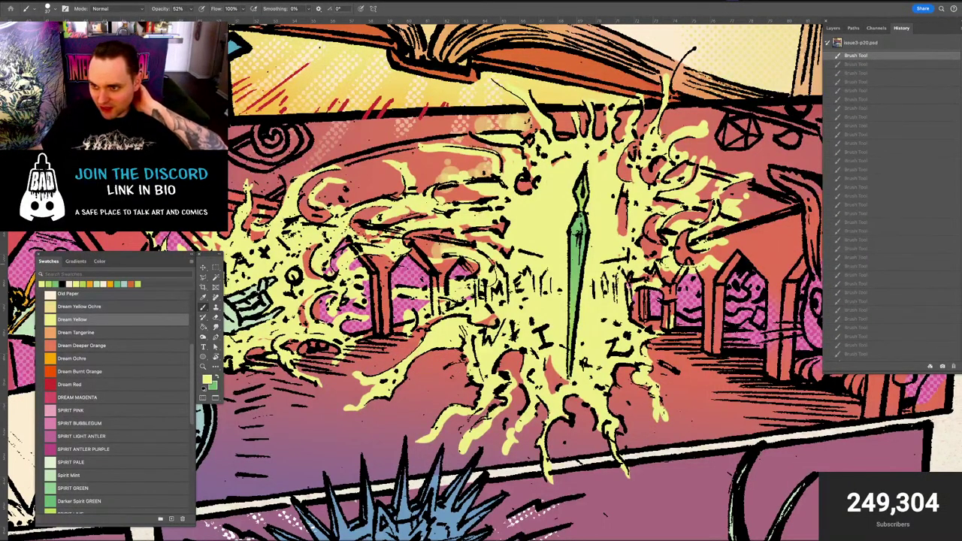
scroll(953, 369, "down", 10)
left_click(899, 359)
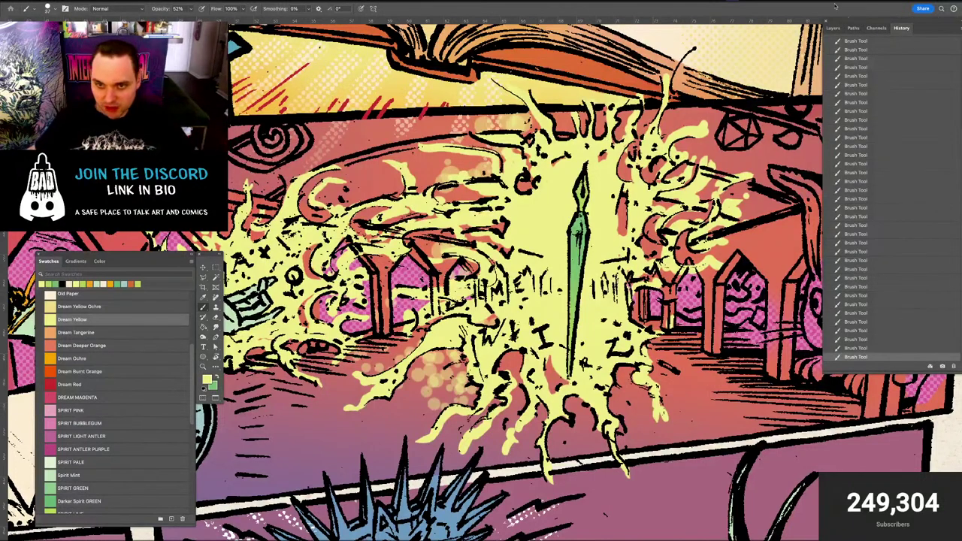
left_click(833, 28)
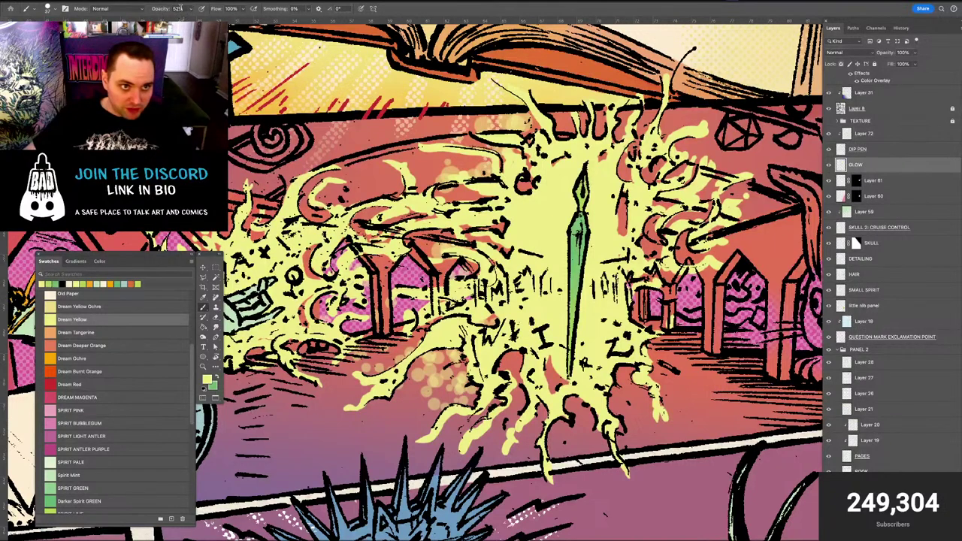
Set the Brush opacity to 39% and dab translucent yellow dots between and below the glow's lower drips
left_click_drag(192, 9, 188, 18)
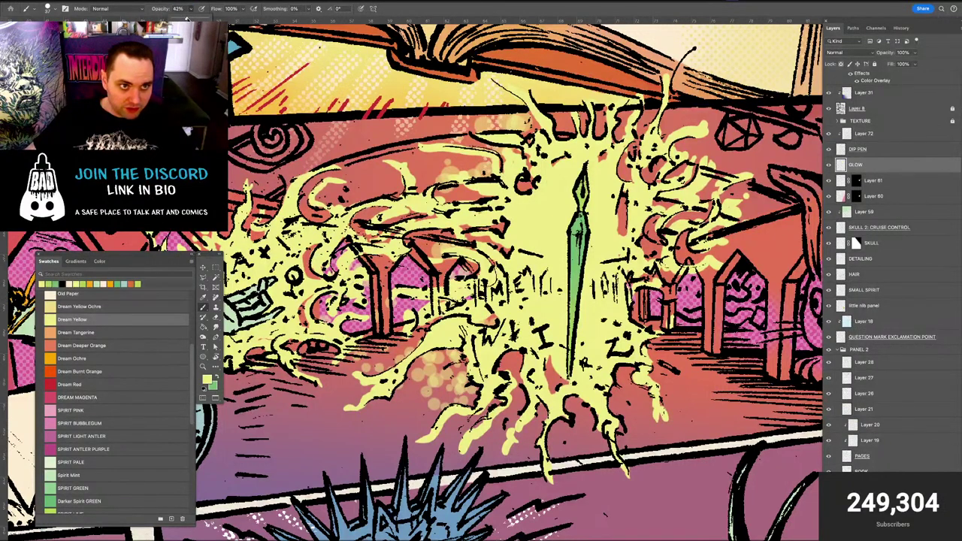
left_click(310, 203)
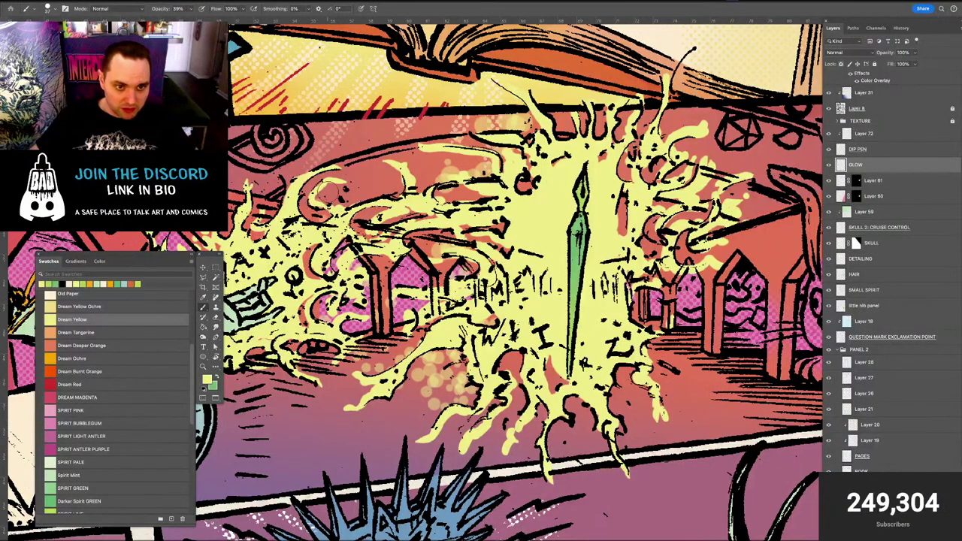
left_click(328, 191)
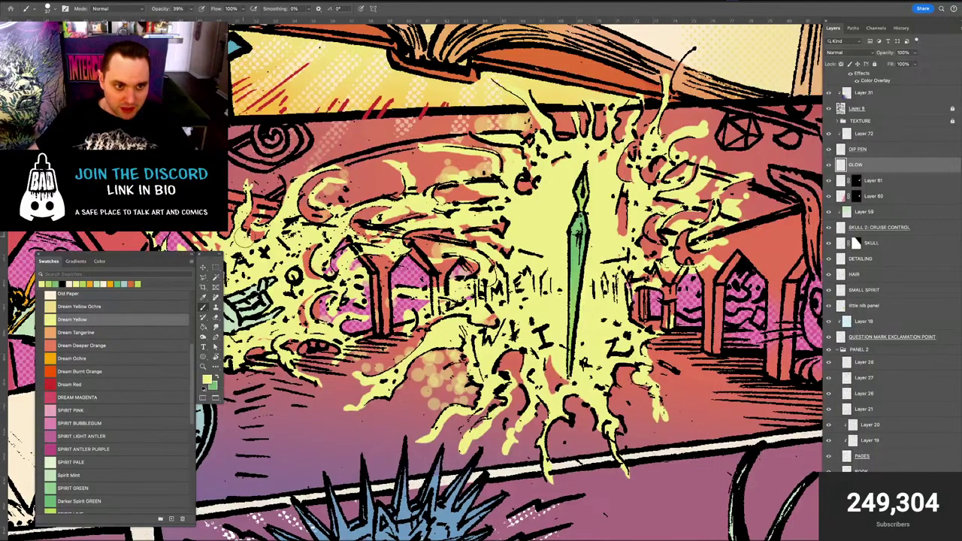
scroll(481, 300, "down", 5)
scroll(410, 286, "up", 3)
scroll(410, 286, "left", 3)
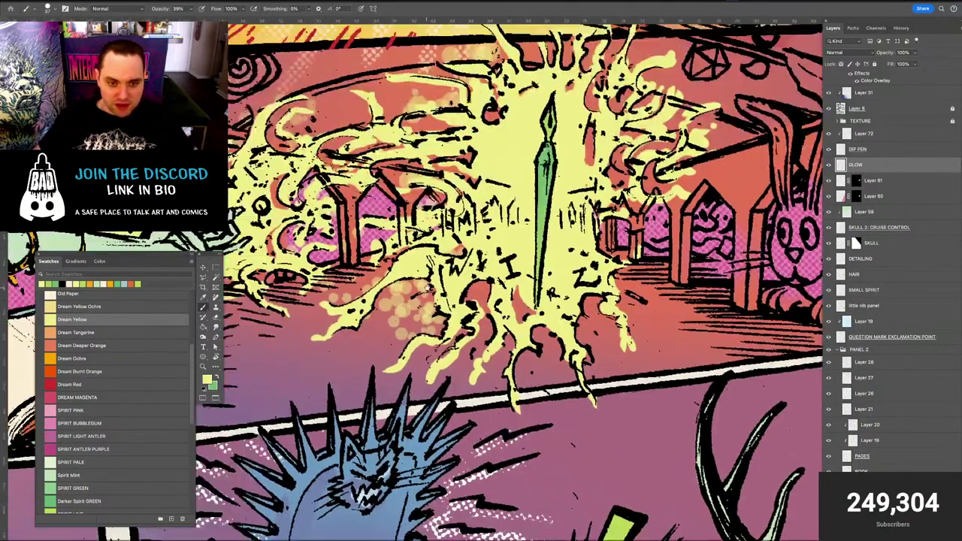
left_click_drag(389, 367, 418, 356)
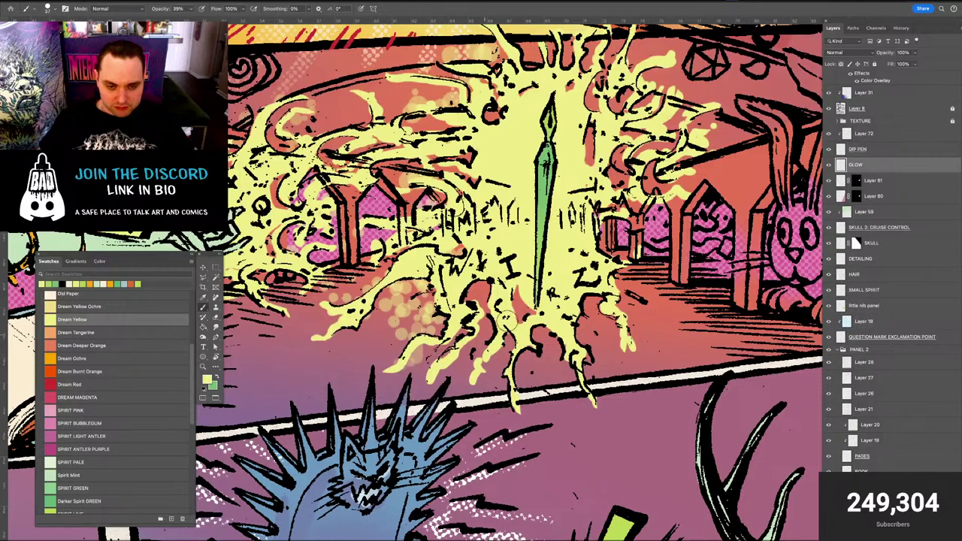
left_click_drag(505, 316, 509, 323)
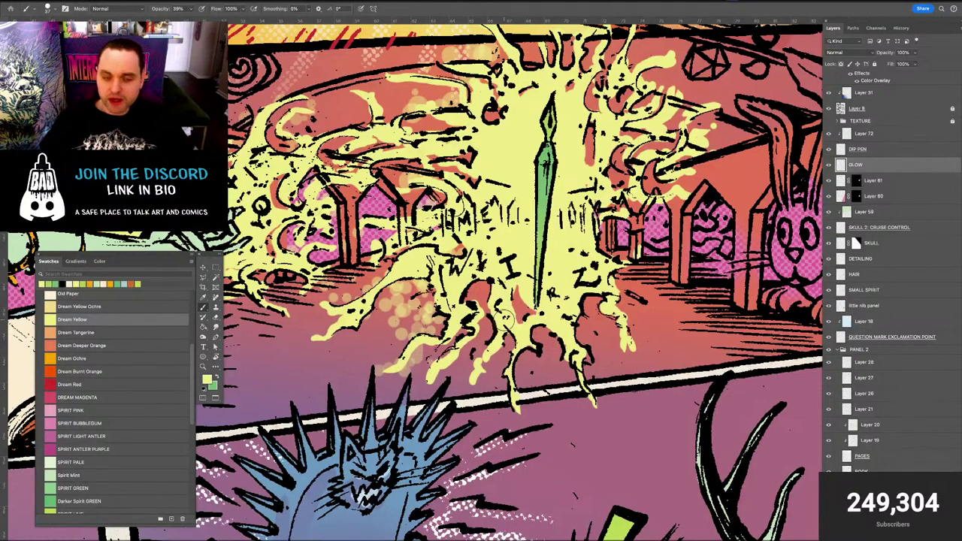
left_click_drag(505, 318, 502, 328)
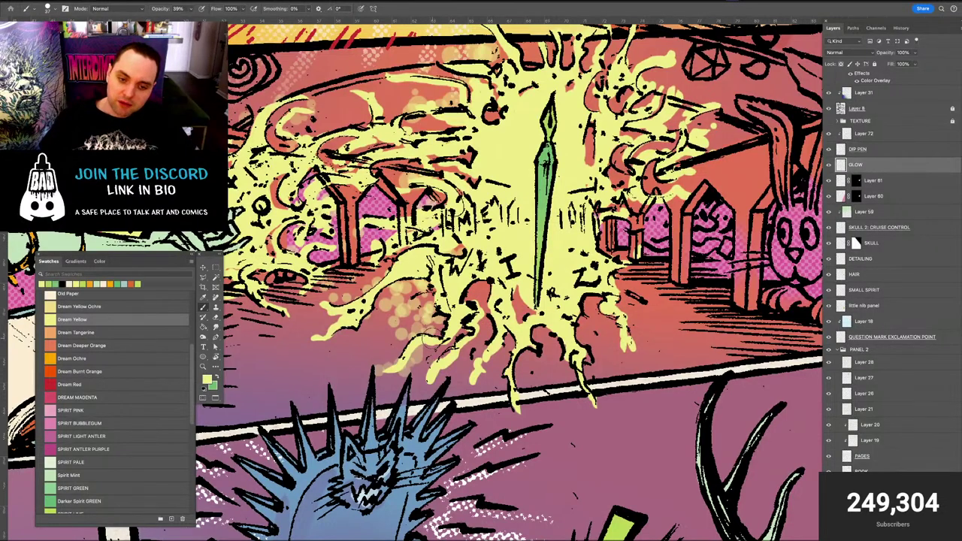
mouse_move(431, 336)
left_mouse_down()
mouse_move(430, 348)
mouse_move(434, 324)
left_mouse_up()
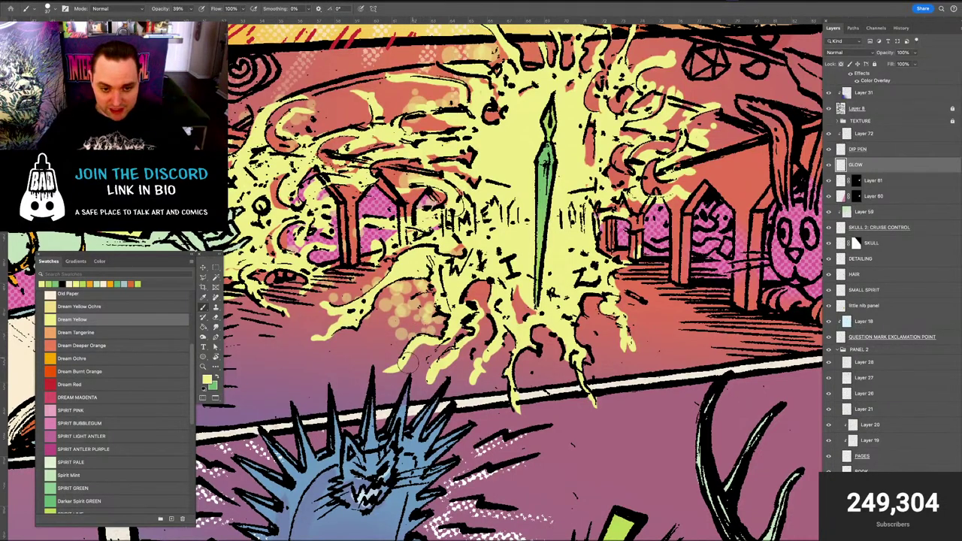
mouse_move(381, 370)
left_mouse_down()
mouse_move(417, 355)
mouse_move(455, 372)
left_mouse_up()
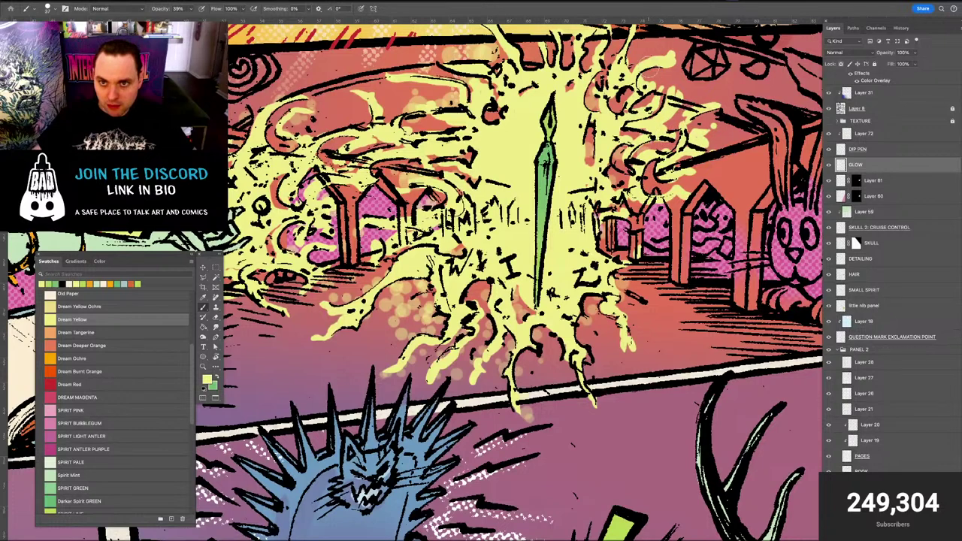
Dab translucent yellow dots on the pillar beside the rabbit and brush a faint streak along the floor near the panel's lower border
scroll(412, 279, "up", 5)
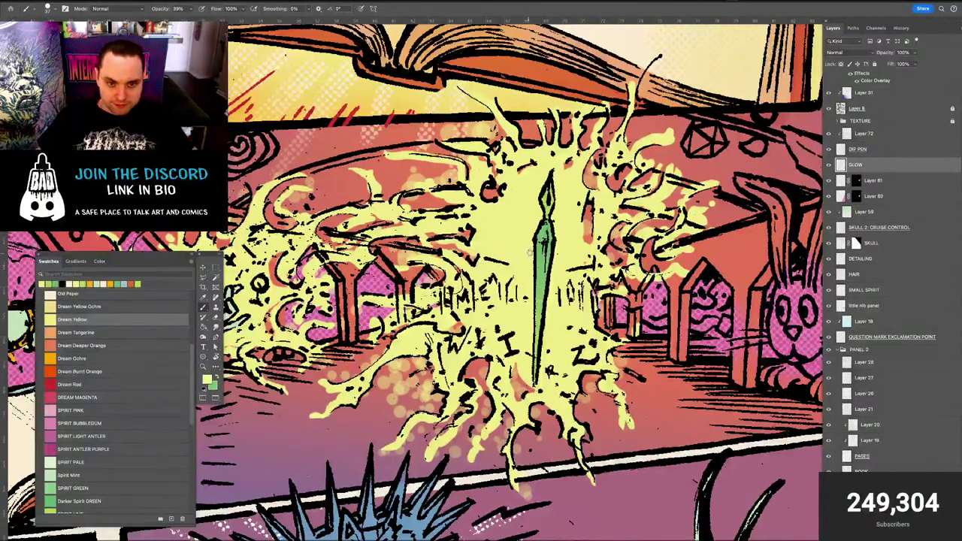
left_click_drag(536, 379, 549, 244)
scroll(496, 262, "right", 10)
scroll(496, 262, "down", 6)
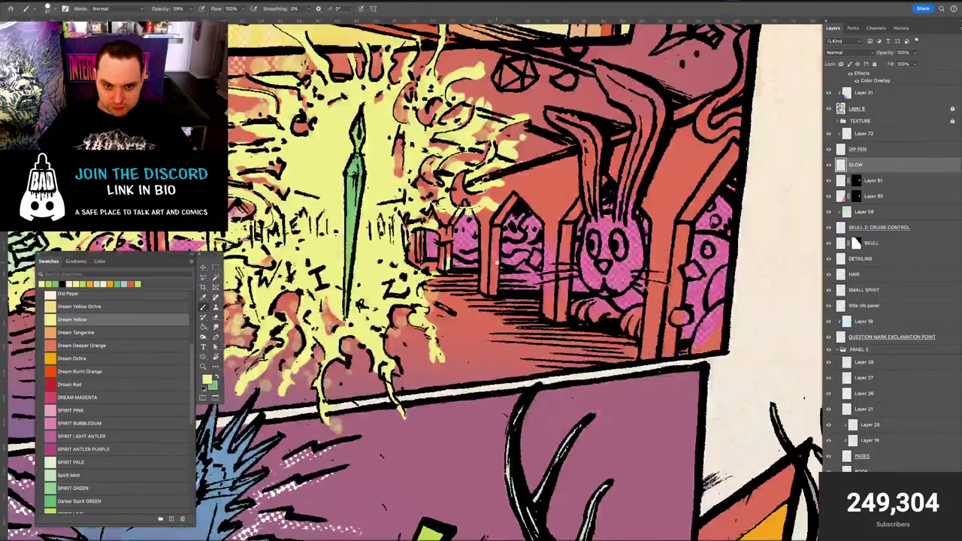
scroll(484, 265, "down", 3)
scroll(484, 265, "left", 1)
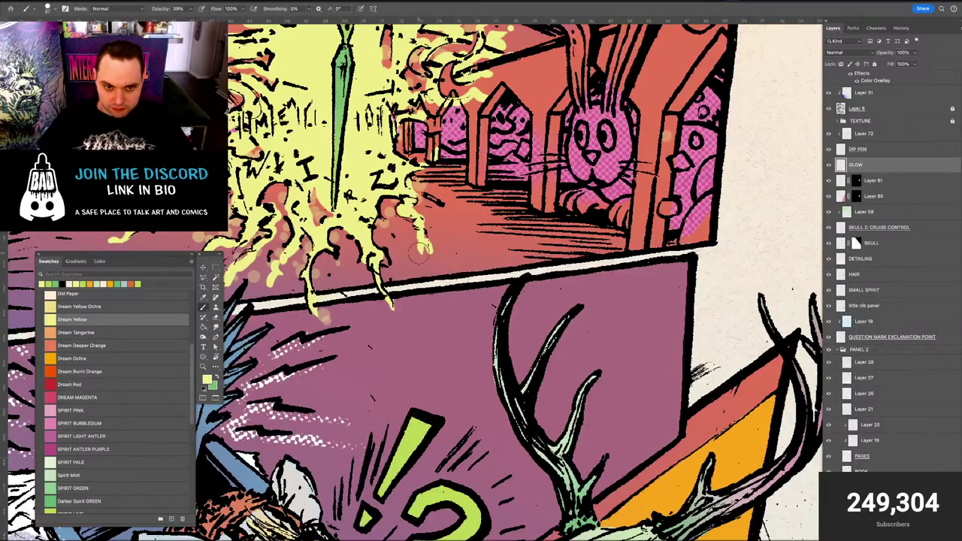
left_click(653, 86)
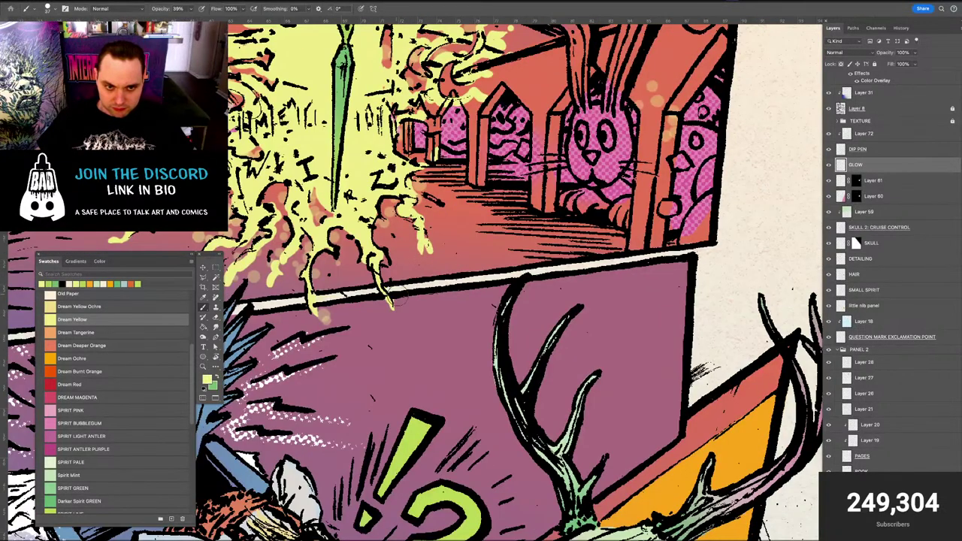
left_click(651, 76)
left_click(648, 67)
left_click_drag(385, 264, 551, 245)
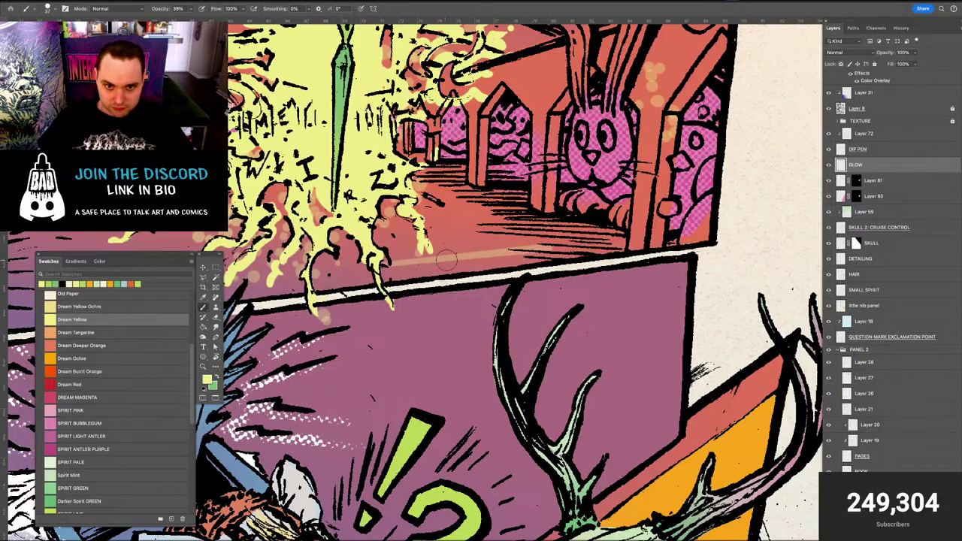
scroll(451, 264, "down", 3)
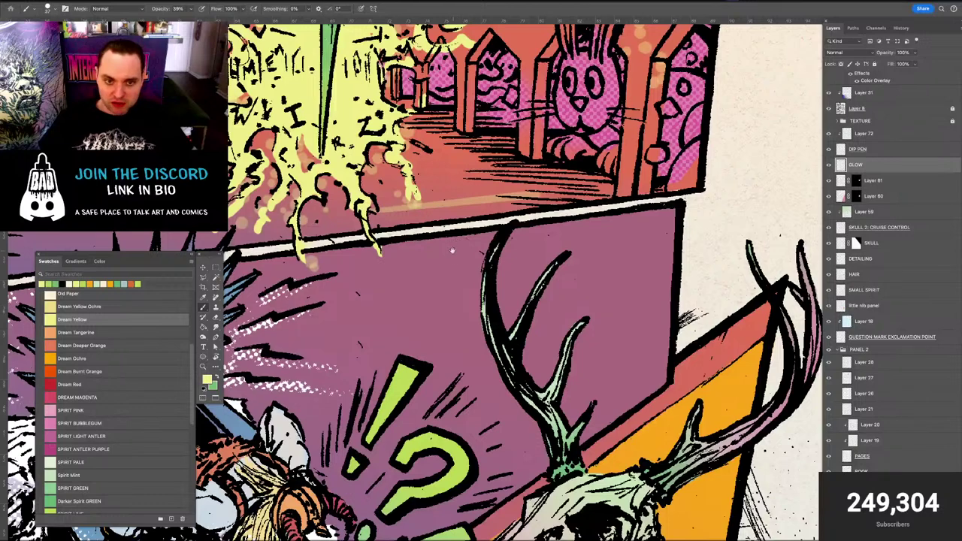
scroll(452, 251, "up", 3)
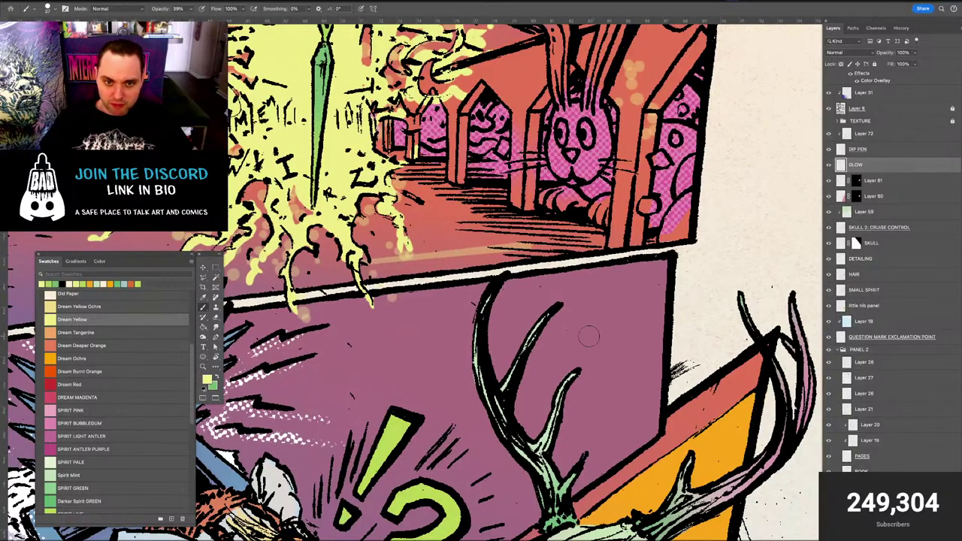
left_click_drag(449, 292, 590, 425)
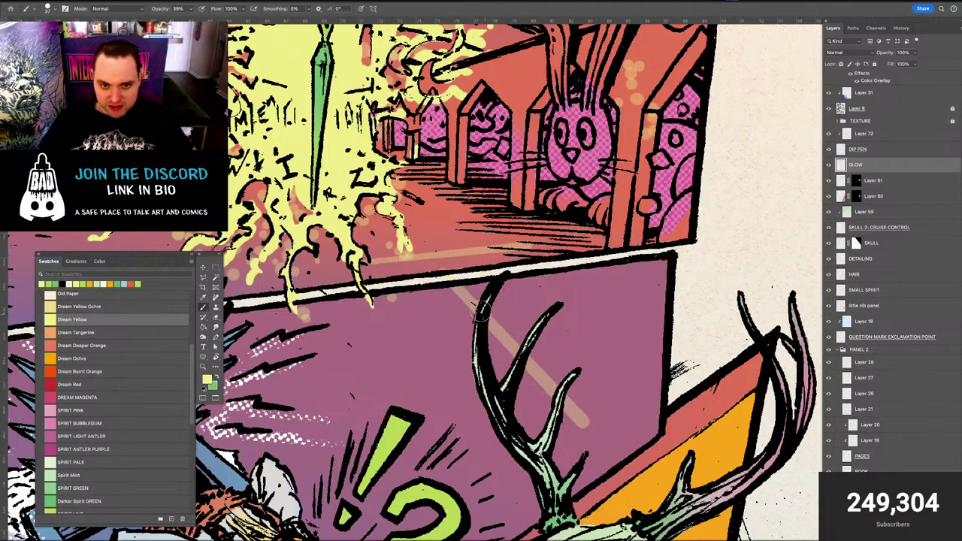
key("ctrl+z")
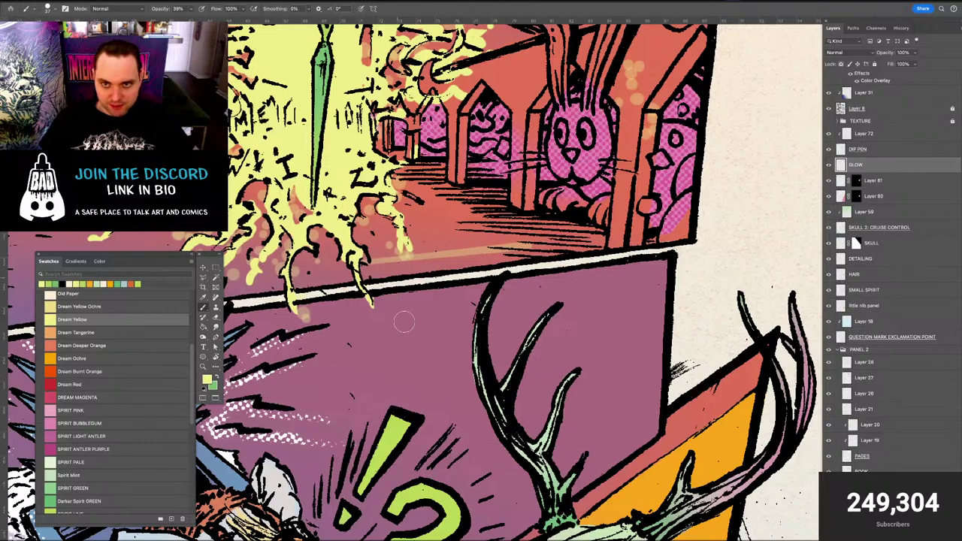
Go back to earlier brush states in the history and inspect the glow around the hand and pen
left_click(899, 28)
scroll(865, 201, "up", 10)
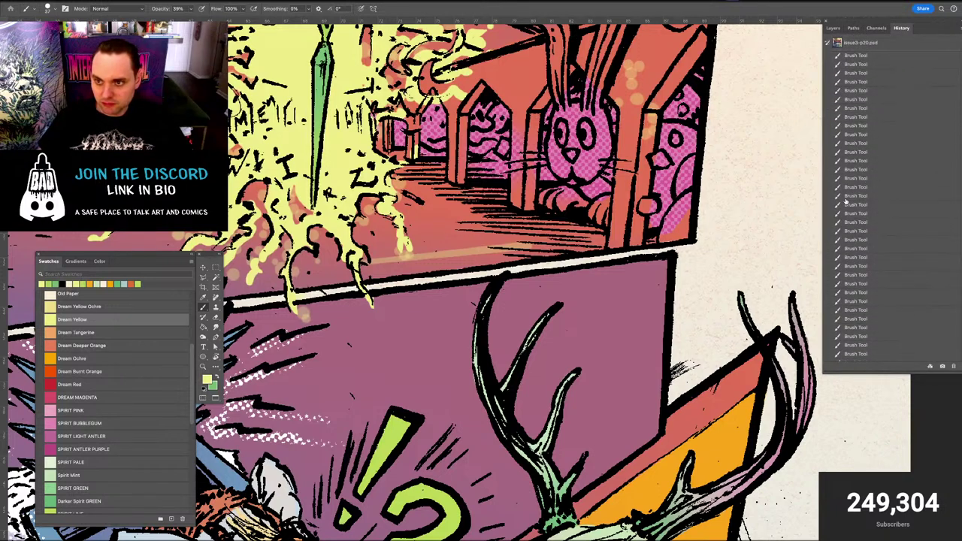
left_click(845, 197)
left_click(852, 214)
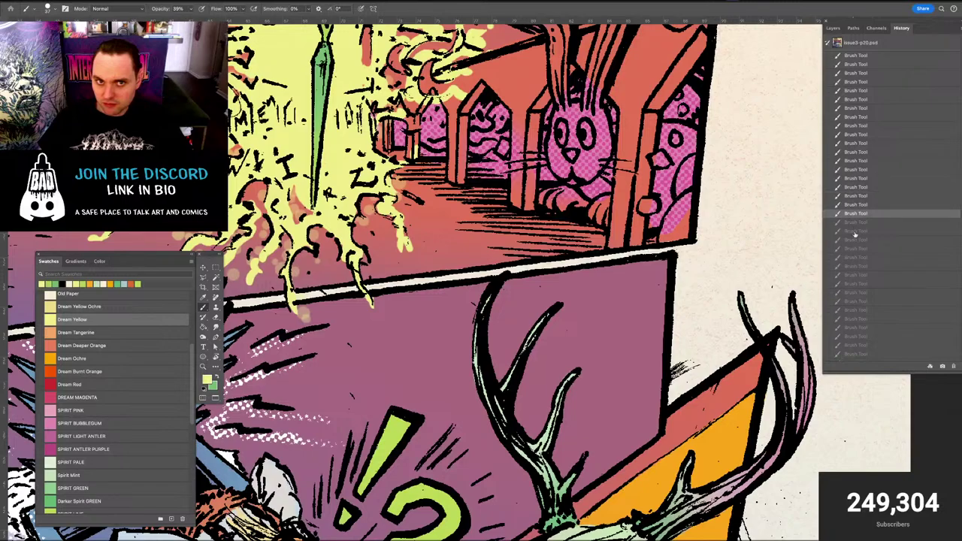
left_click(854, 241)
left_click_drag(616, 274, 813, 419)
left_click_drag(439, 331, 630, 275)
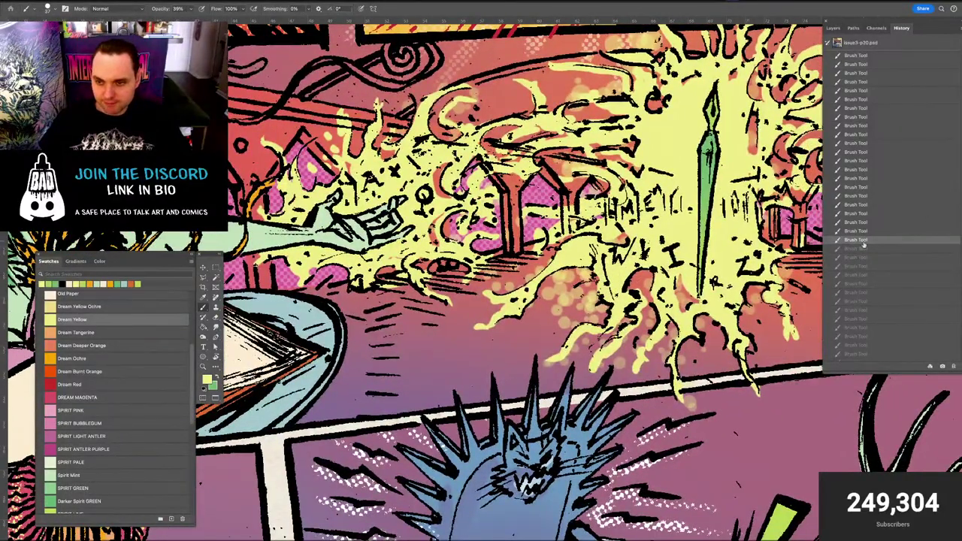
scroll(862, 255, "down", 1)
left_click(850, 262)
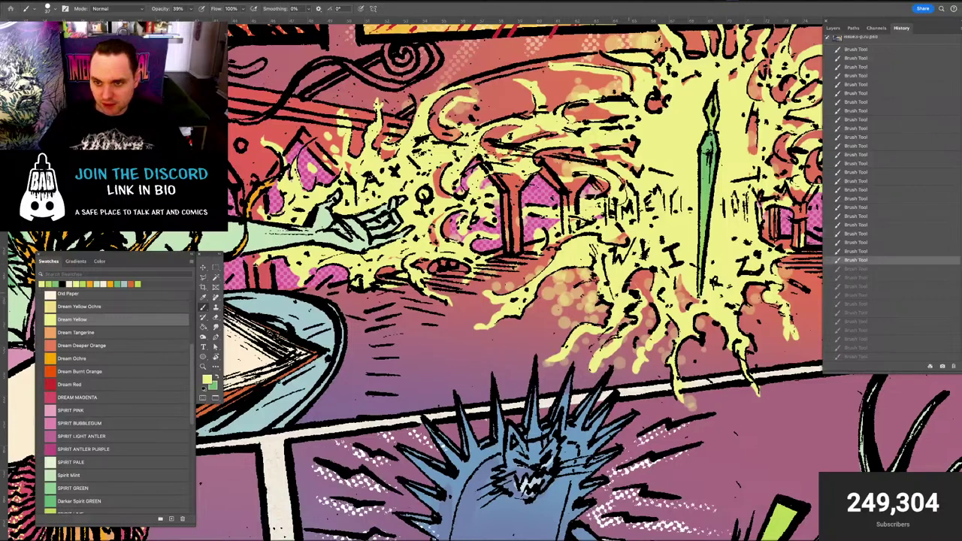
Step forward through the later brush states in the history, comparing the dots around the pen and along the floor
left_click_drag(630, 292, 574, 346)
scroll(856, 263, "down", 3)
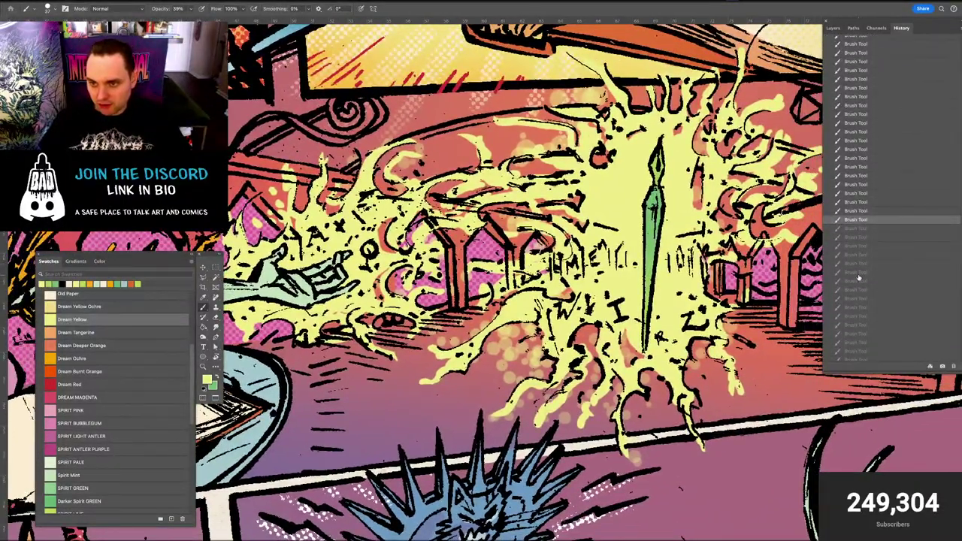
left_click(858, 275)
left_click(858, 298)
left_click(858, 315)
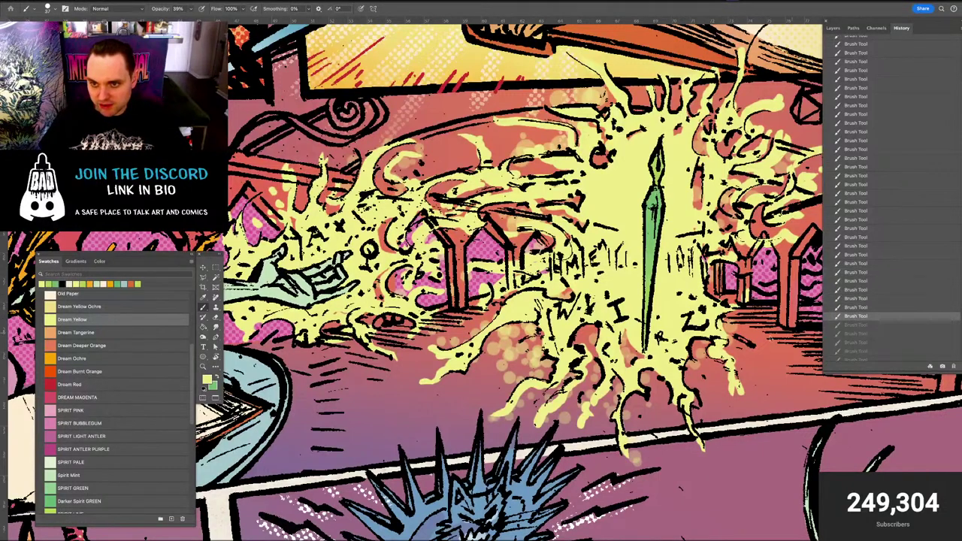
left_click_drag(747, 338, 663, 344)
left_click(859, 330)
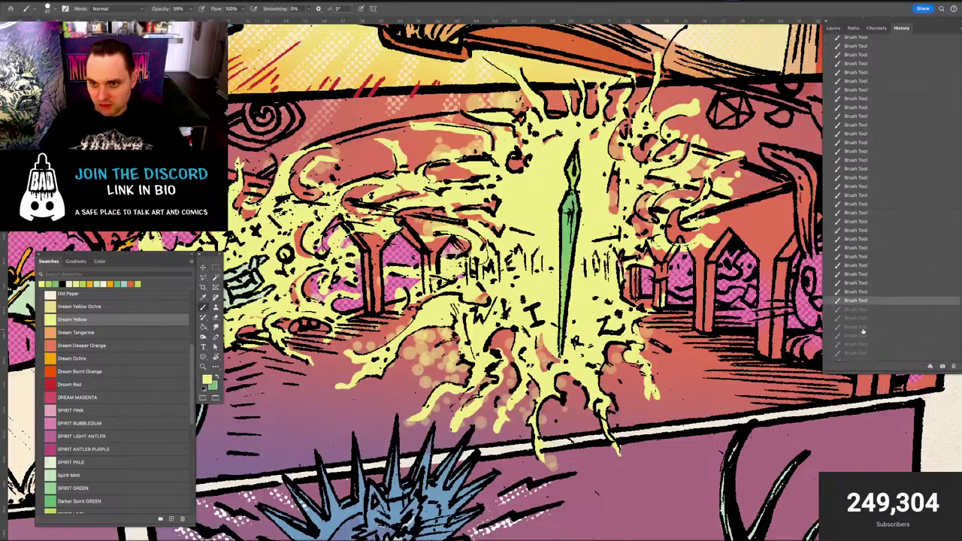
left_click_drag(723, 343, 707, 343)
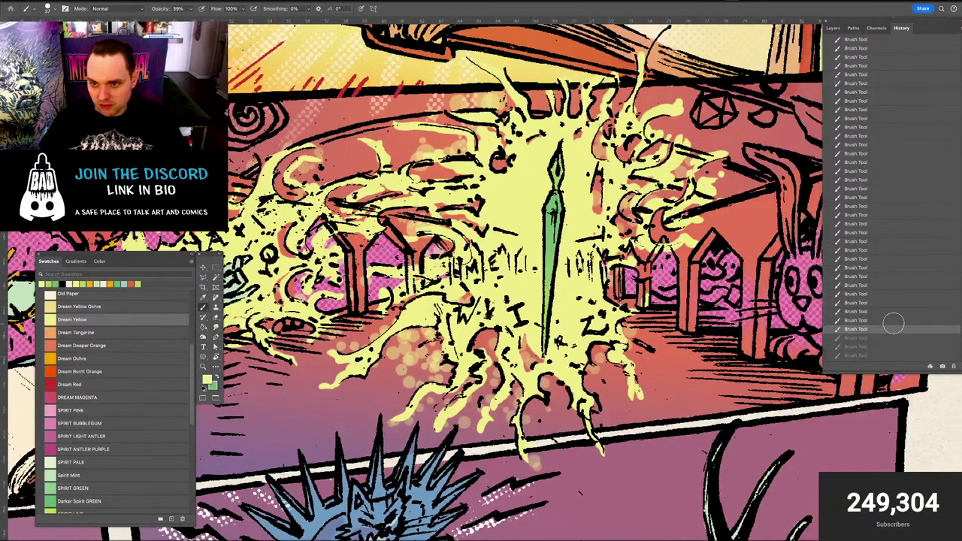
scroll(890, 325, "down", 4)
left_click(855, 332)
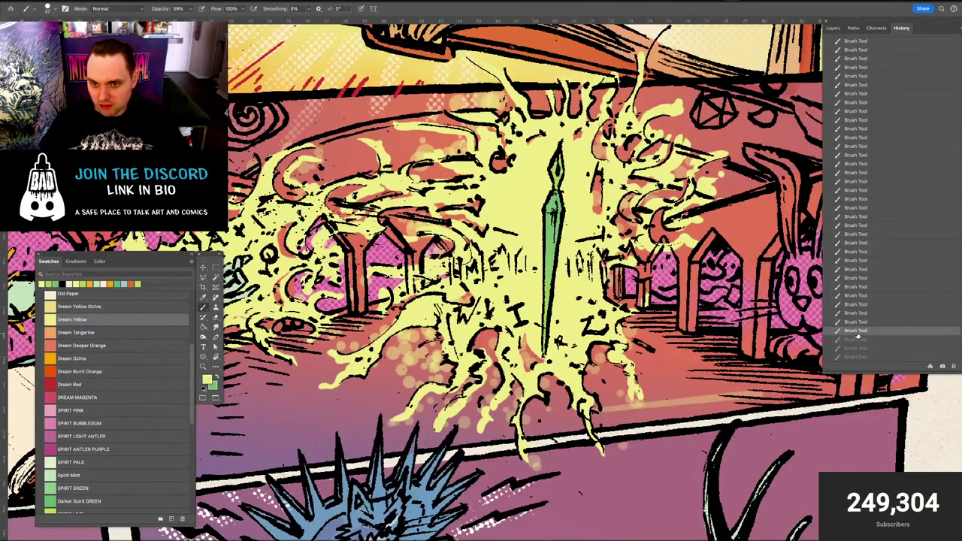
Roll the history back to a brush state before the faint floor streak was painted, and save the file
left_click(855, 323)
left_click(858, 306)
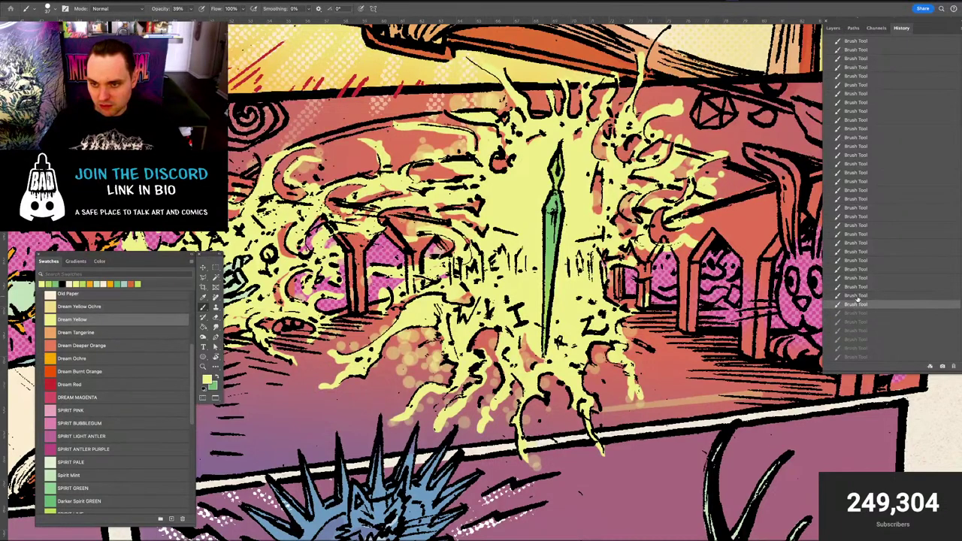
left_click(857, 297)
left_click(859, 288)
left_click(858, 271)
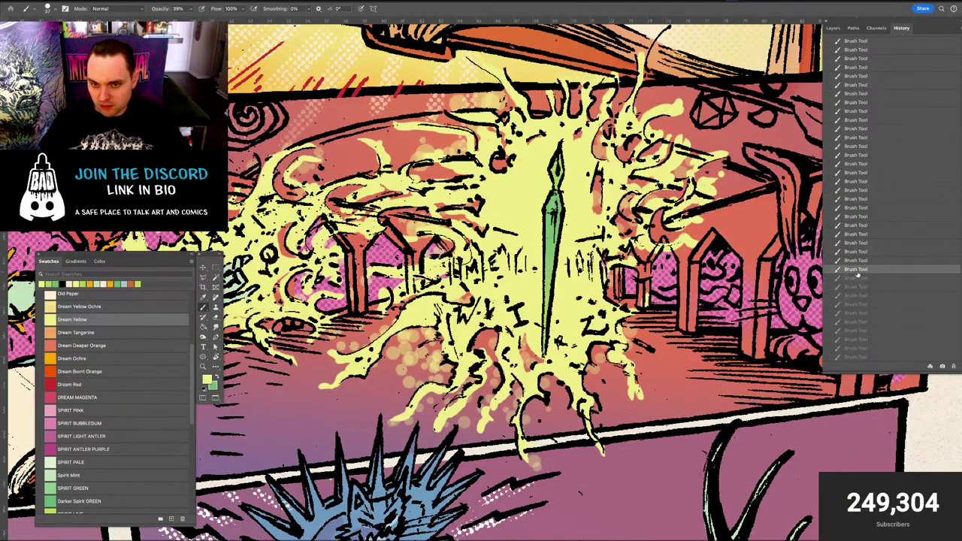
key("ctrl+s")
Add a layer mask to the GLOW layer and brush black halftone dots into the outermost lower drip, using Dissolve mode at 5% flow
left_click(832, 28)
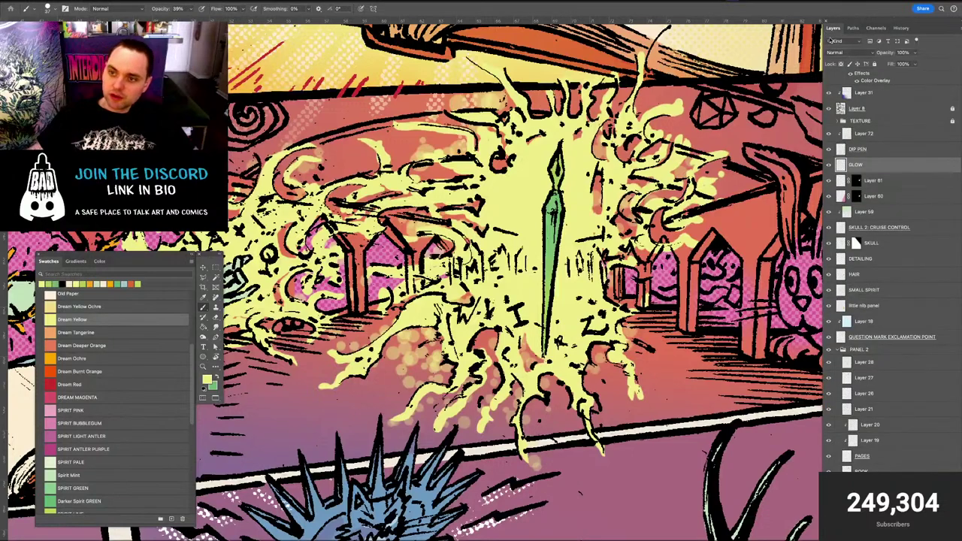
left_click(882, 534)
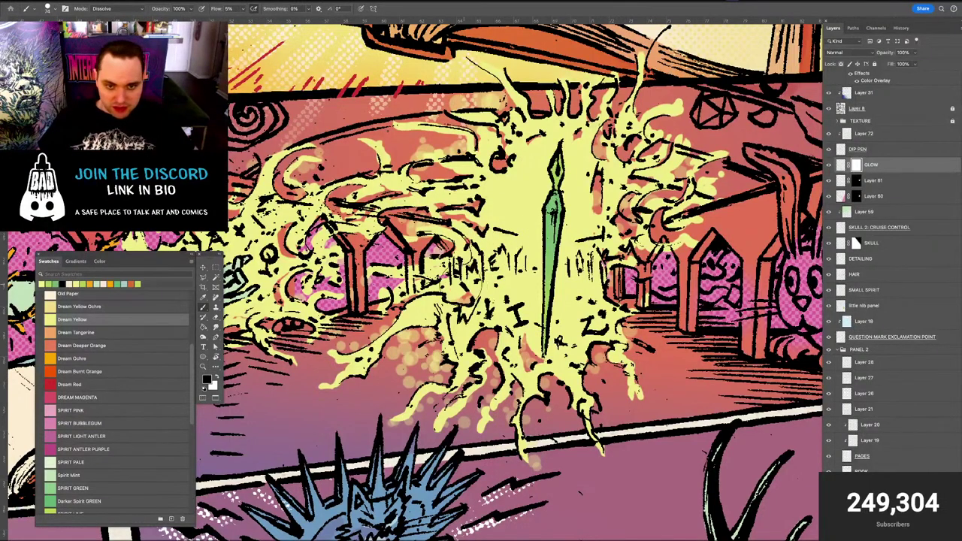
left_click_drag(460, 286, 451, 286)
left_click_drag(365, 360, 332, 355)
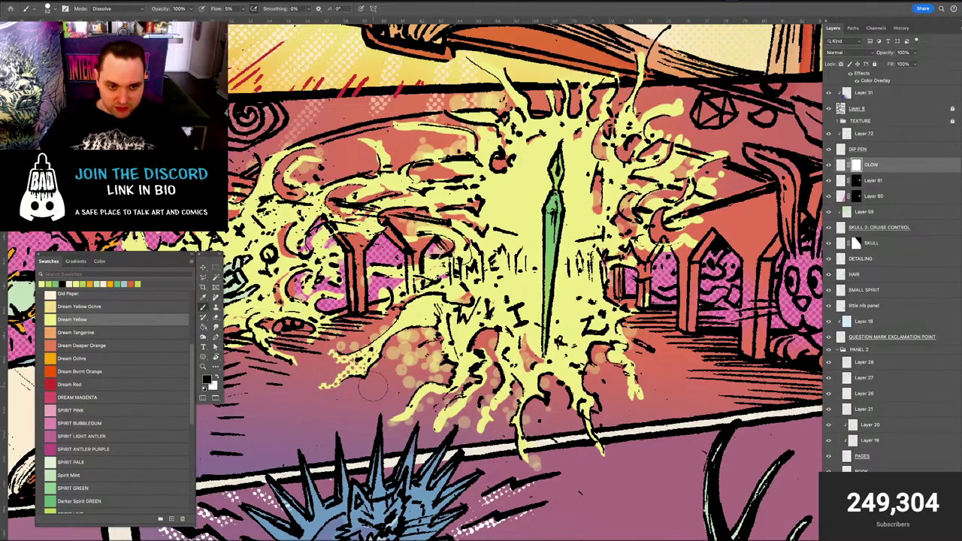
mouse_move(349, 404)
left_mouse_down()
mouse_move(357, 390)
mouse_move(500, 365)
mouse_move(492, 342)
mouse_move(560, 336)
mouse_move(580, 312)
left_mouse_up()
Brush black halftone dots on the GLOW mask across the remaining lower drips and the glow around the pen's tip
key("super+plus")
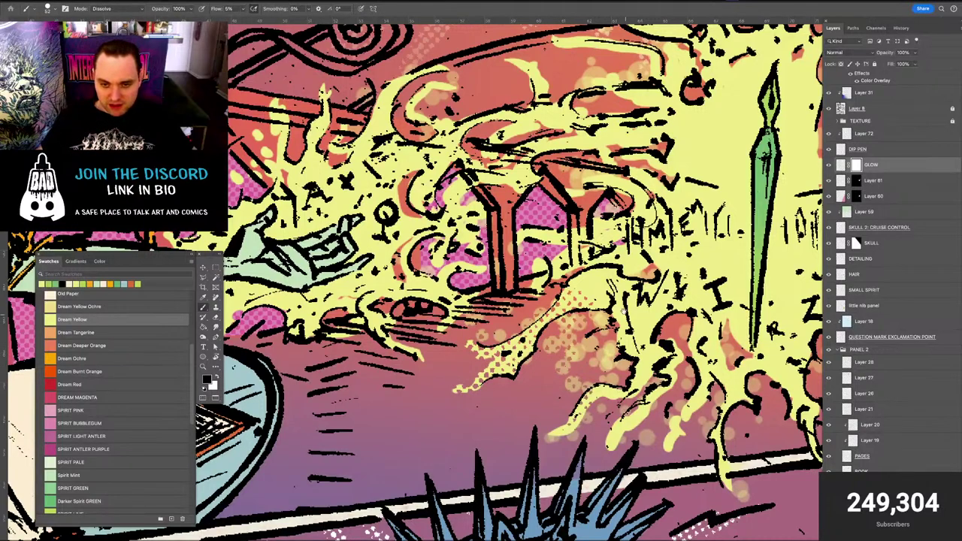
left_click_drag(583, 436, 514, 293)
scroll(538, 326, "up", 2)
left_click_drag(515, 336, 485, 330)
left_click_drag(478, 288, 450, 321)
left_click_drag(647, 366, 642, 303)
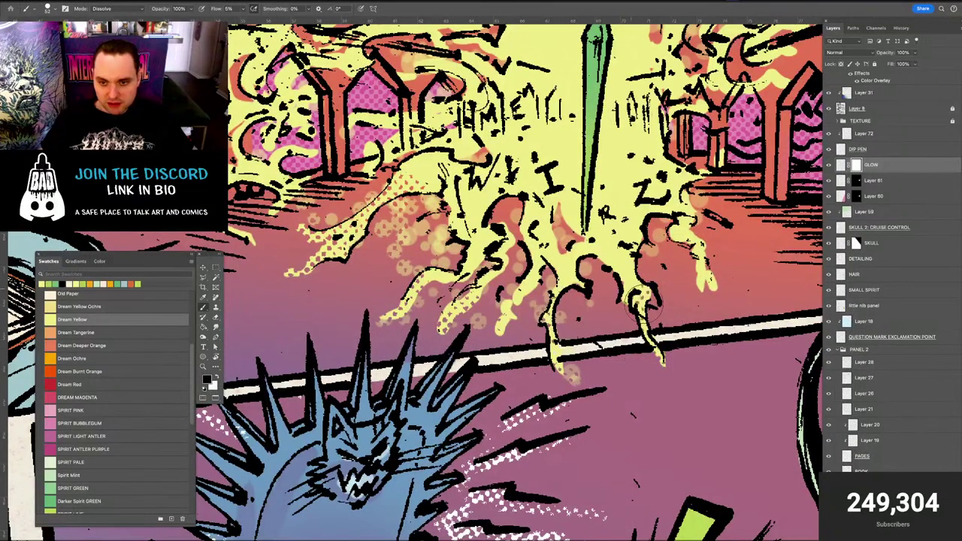
mouse_move(718, 312)
left_mouse_down()
mouse_move(682, 262)
mouse_move(681, 247)
mouse_move(696, 227)
left_mouse_up()
left_click_drag(641, 252, 623, 265)
mouse_move(567, 254)
left_mouse_down()
mouse_move(546, 290)
mouse_move(505, 320)
left_mouse_up()
left_click_drag(516, 356, 538, 467)
left_click_drag(556, 261, 558, 275)
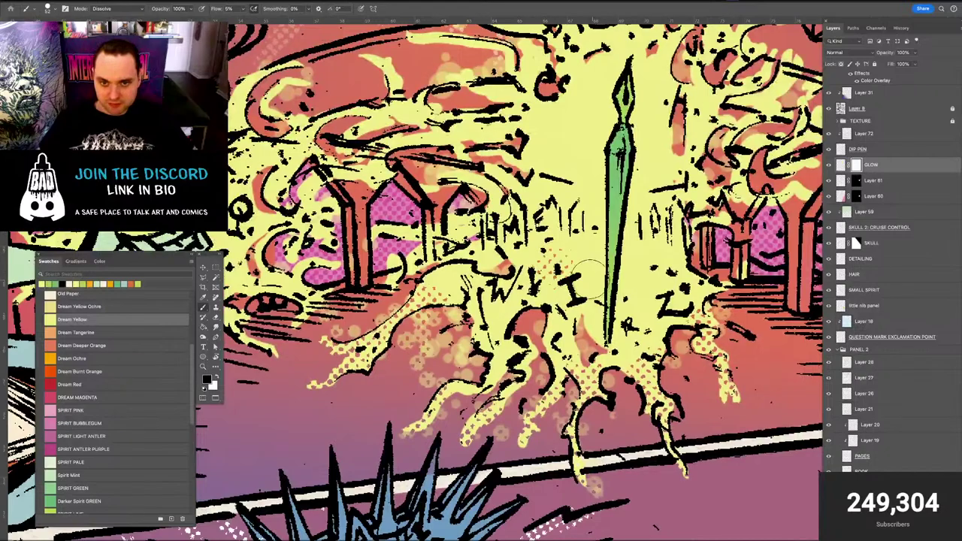
Reduce the brush size and mask halftone dots into the upper edges of the pen's glow and the glow around the hand
key("bracketleft")
key("bracketleft")
key("bracketleft")
key("bracketleft")
key("bracketleft")
left_click_drag(523, 151, 524, 81)
left_click_drag(320, 147, 415, 215)
scroll(388, 128, "down", 10)
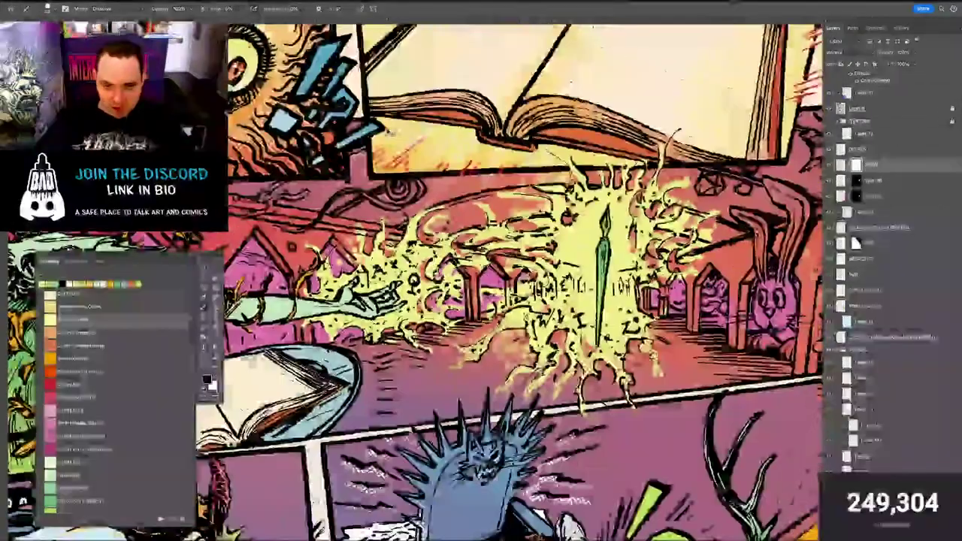
key("super+equal")
key("super+equal")
key("super+equal")
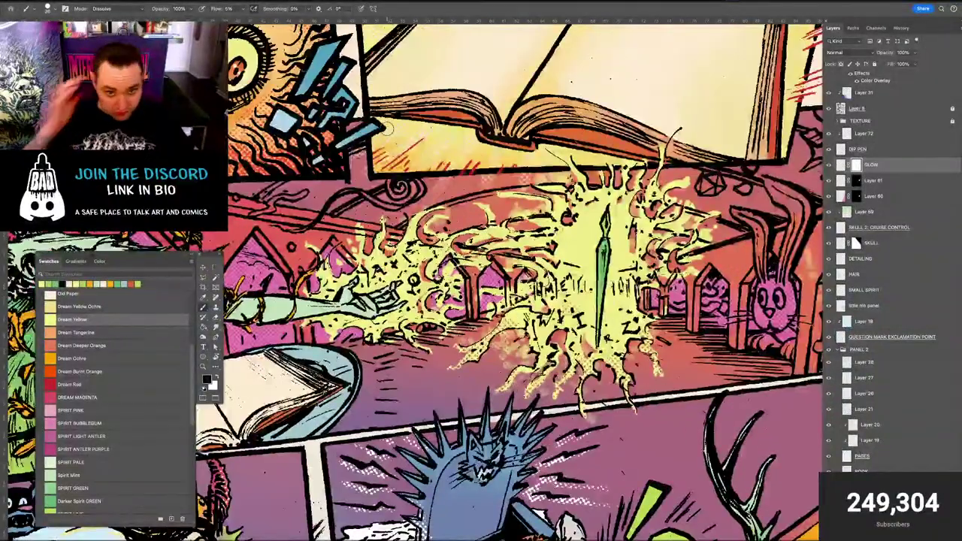
left_click_drag(403, 204, 403, 204)
left_click_drag(429, 224, 427, 216)
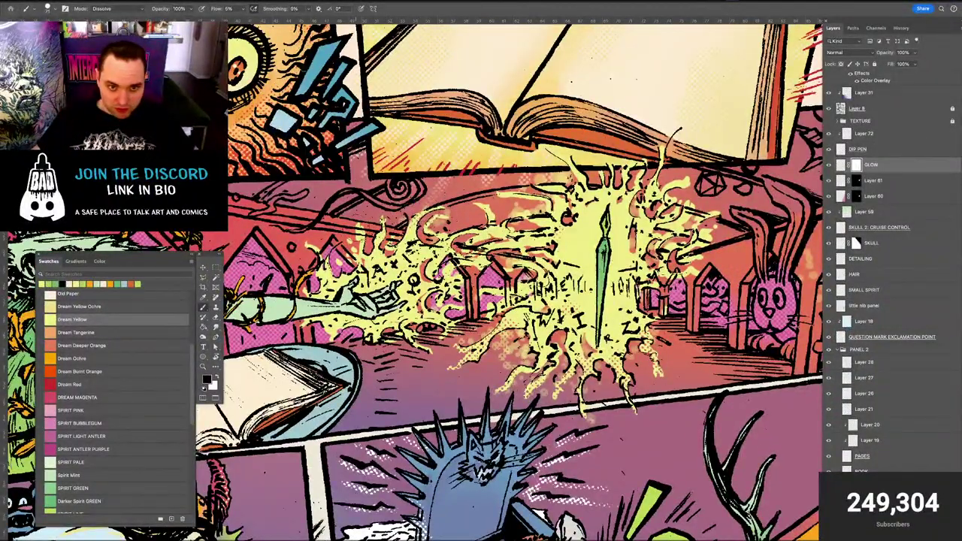
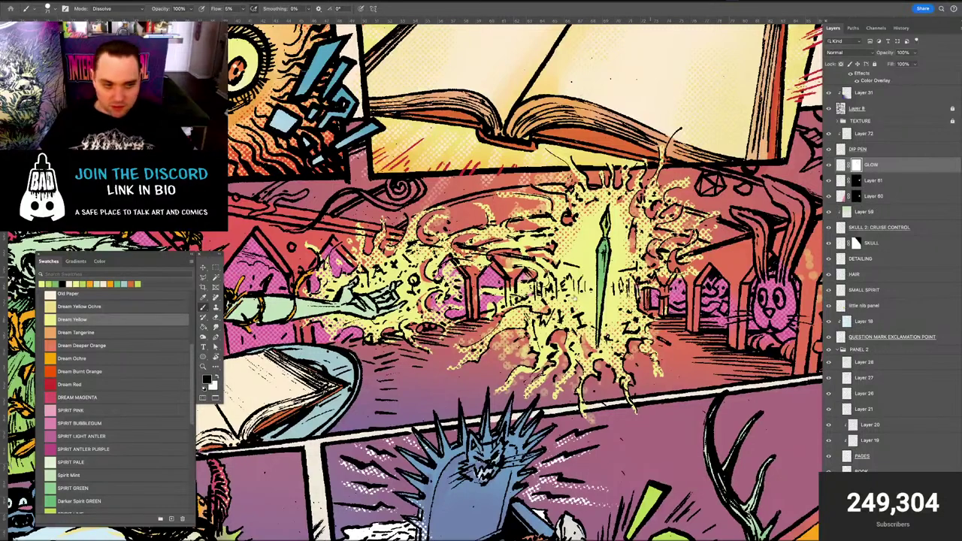
Switch to white and set up a larger round brush in Normal mode at 43% opacity and 45% flow
key("x")
left_click(48, 11)
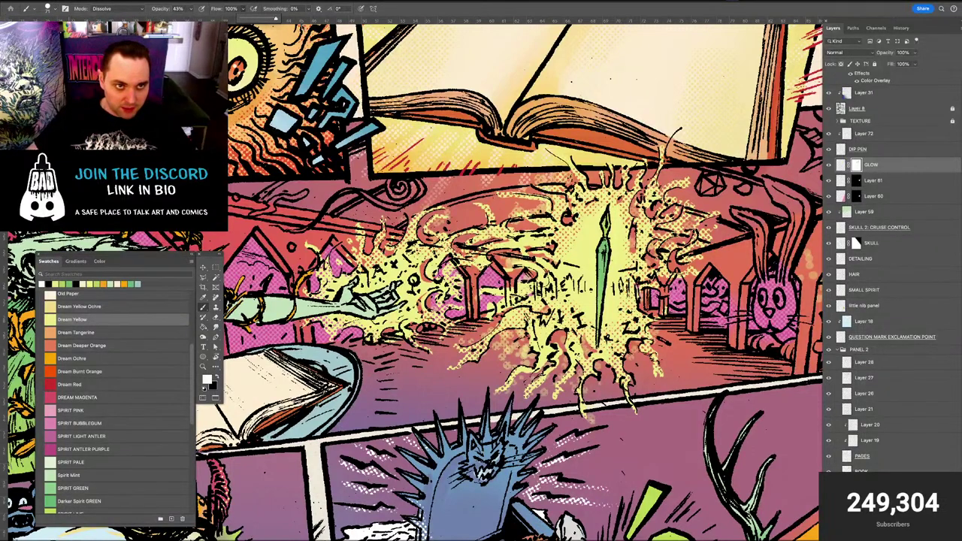
left_click_drag(602, 240, 624, 240)
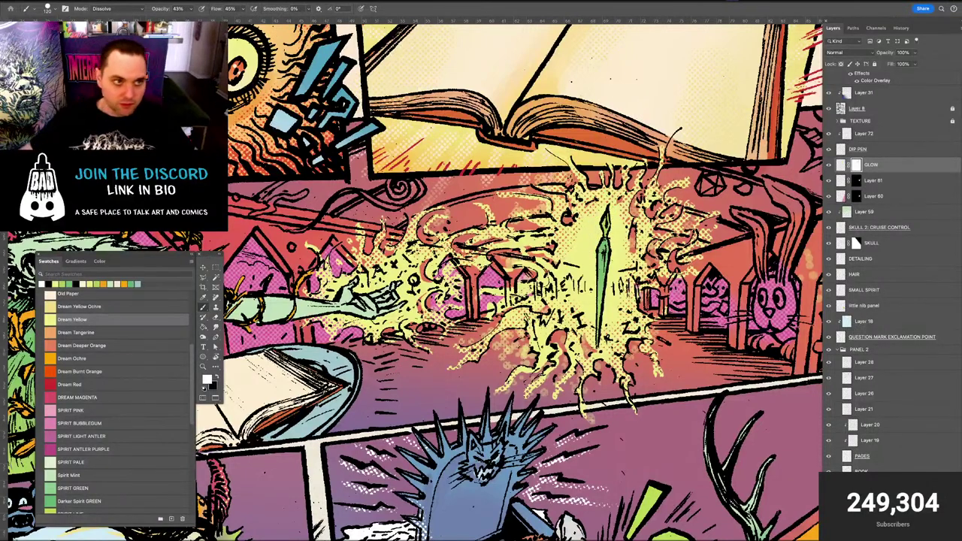
left_click(120, 9)
left_click(106, 11)
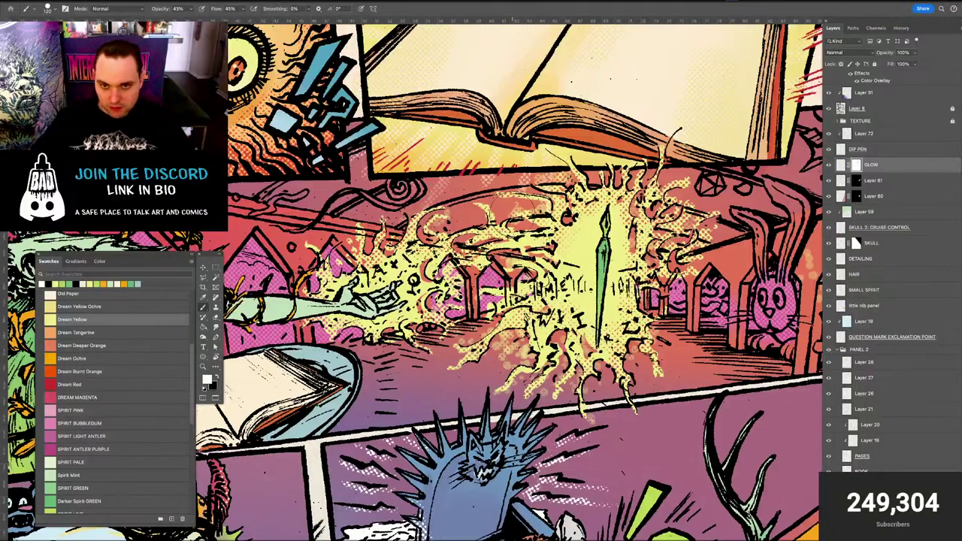
Brush white on the GLOW mask to partly restore the yellow along the glow's outer edges around the pen and hand
scroll(513, 271, "up", 3)
left_click_drag(496, 135, 438, 232)
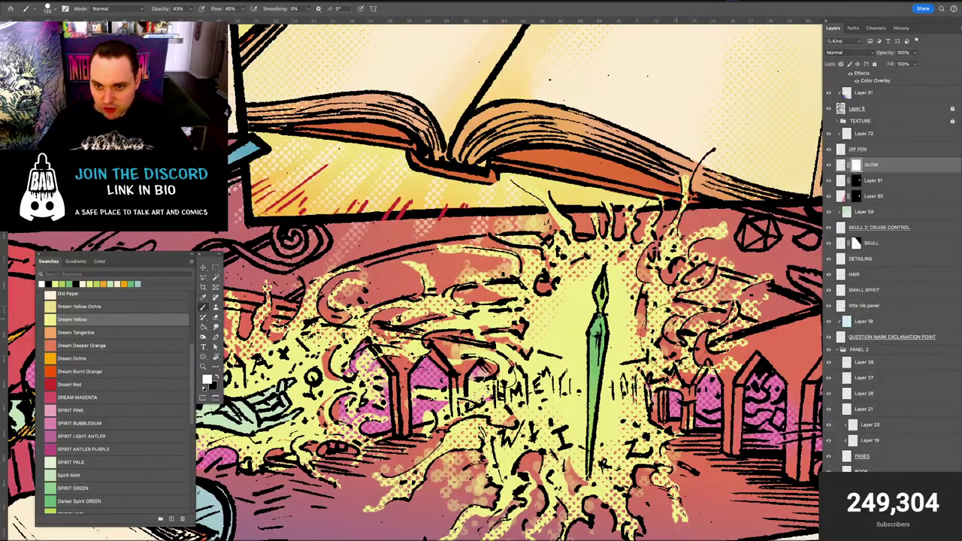
left_click_drag(687, 319, 686, 444)
left_click_drag(685, 82, 676, 223)
left_click_drag(692, 488, 630, 218)
scroll(521, 282, "down", 2)
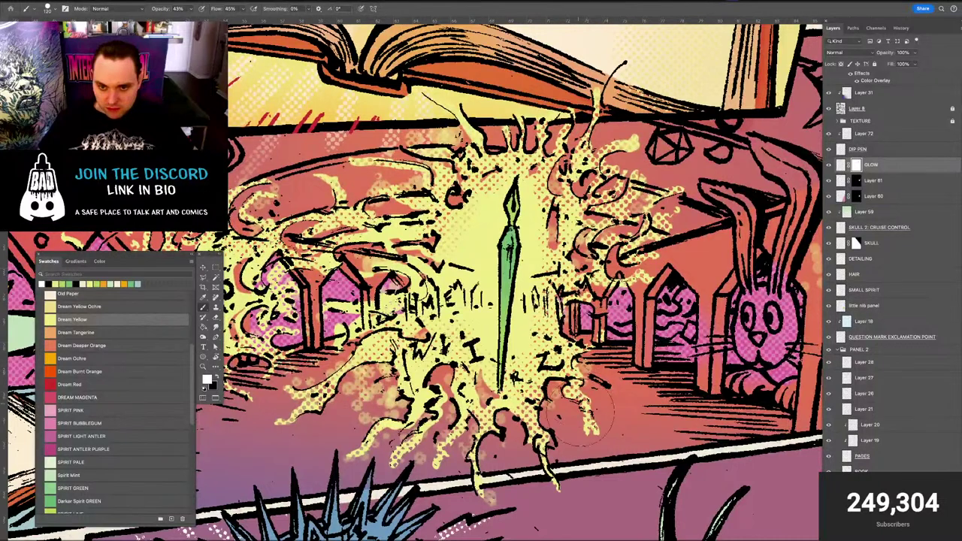
left_click_drag(447, 446, 630, 447)
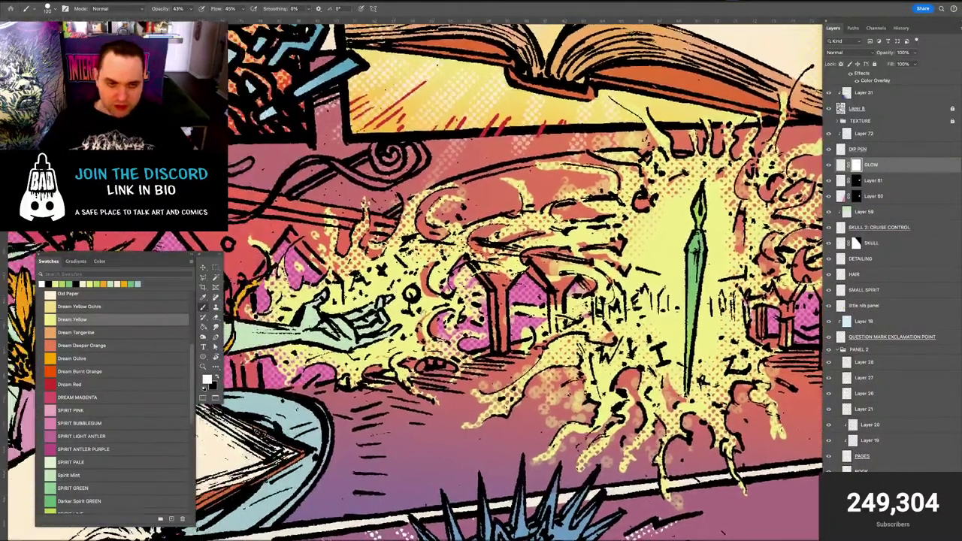
left_click_drag(395, 305, 439, 332)
left_click_drag(413, 260, 424, 268)
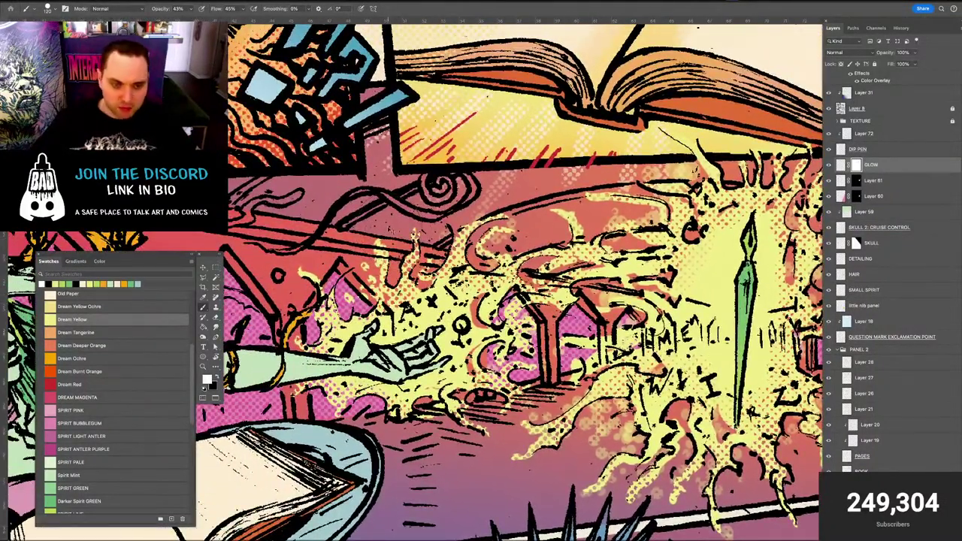
Examine the halftone texture around the hand up close, and judge the glow against the whole page
scroll(389, 231, "up", 5)
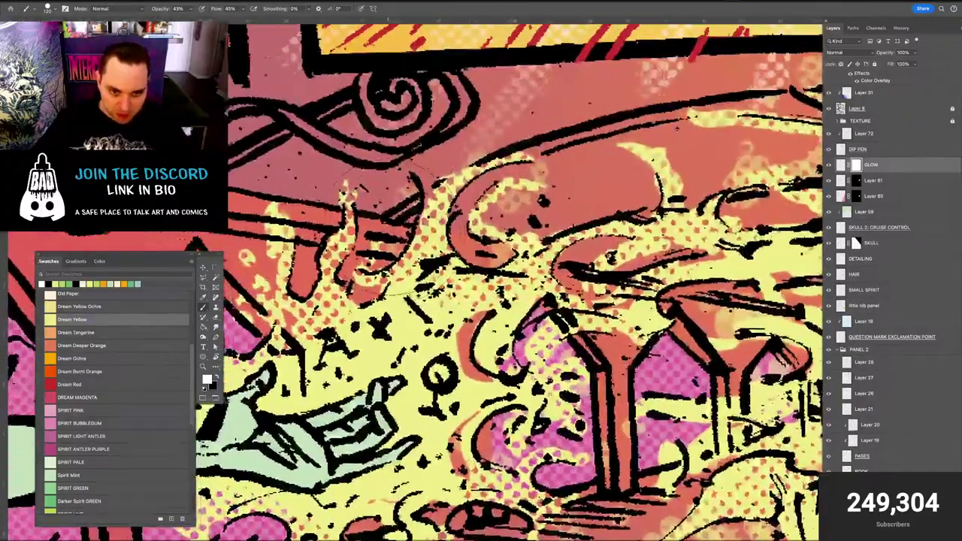
scroll(394, 226, "up", 4)
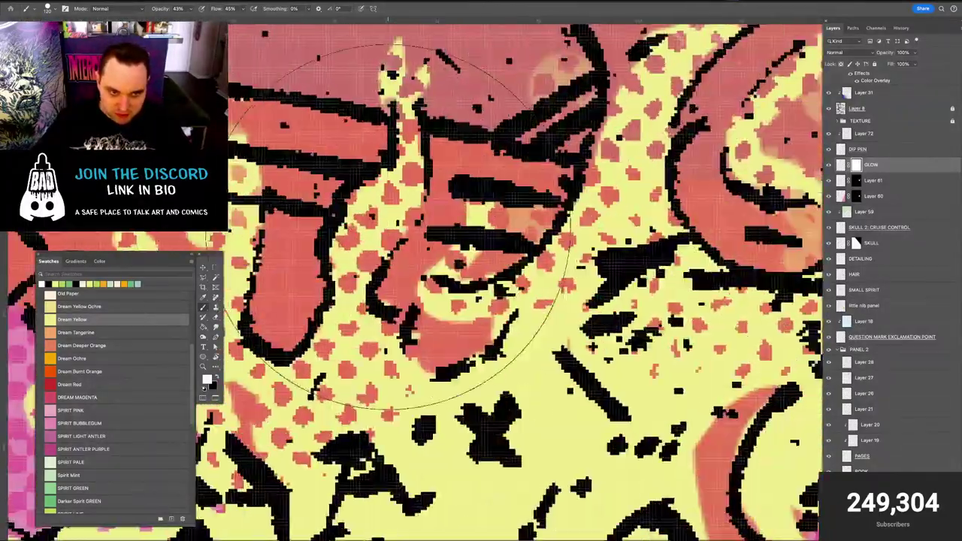
scroll(394, 225, "left", 2)
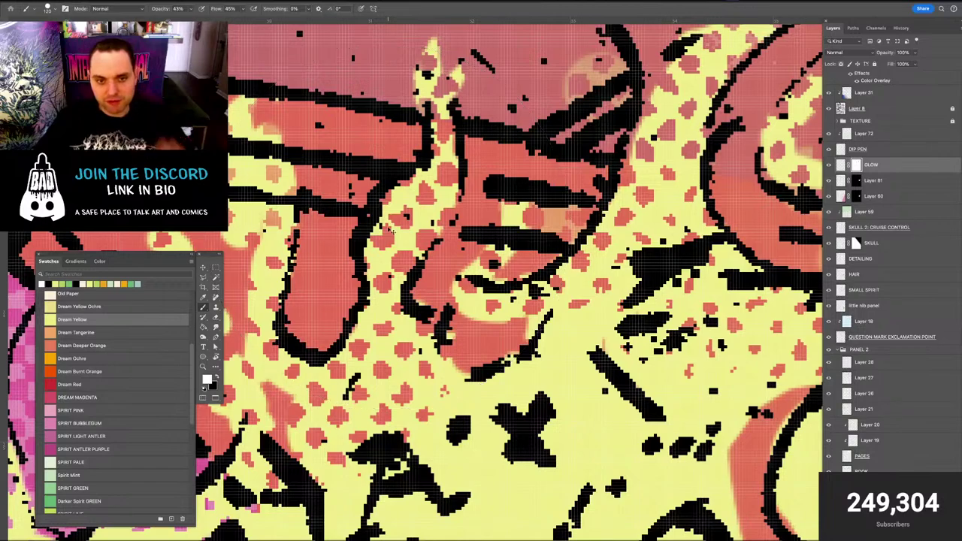
scroll(397, 225, "down", 4)
scroll(398, 225, "down", 1)
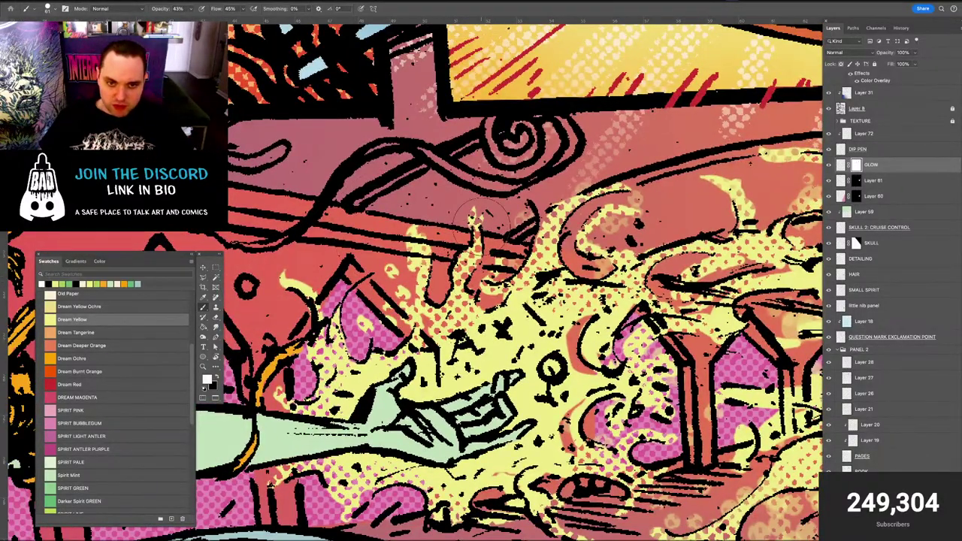
scroll(511, 51, "down", 2)
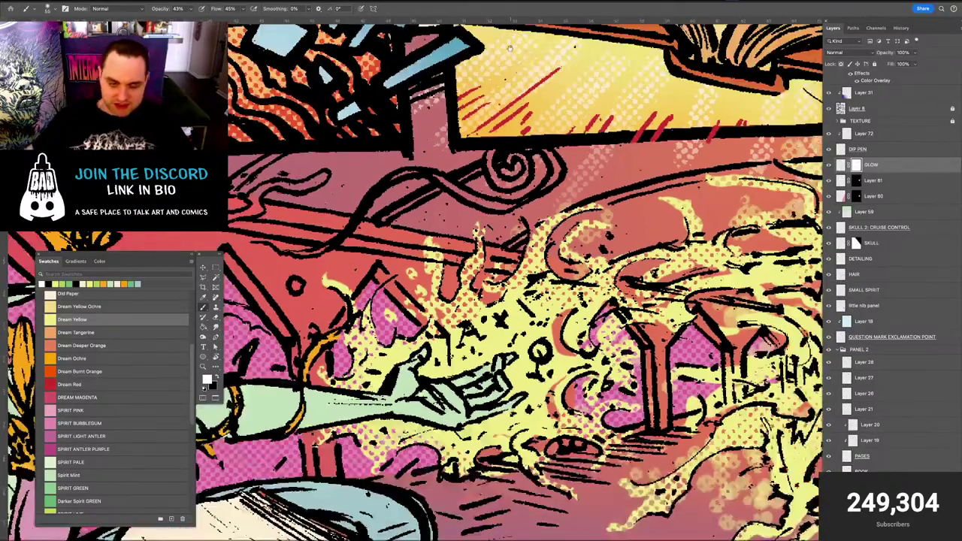
scroll(511, 225, "right", 2)
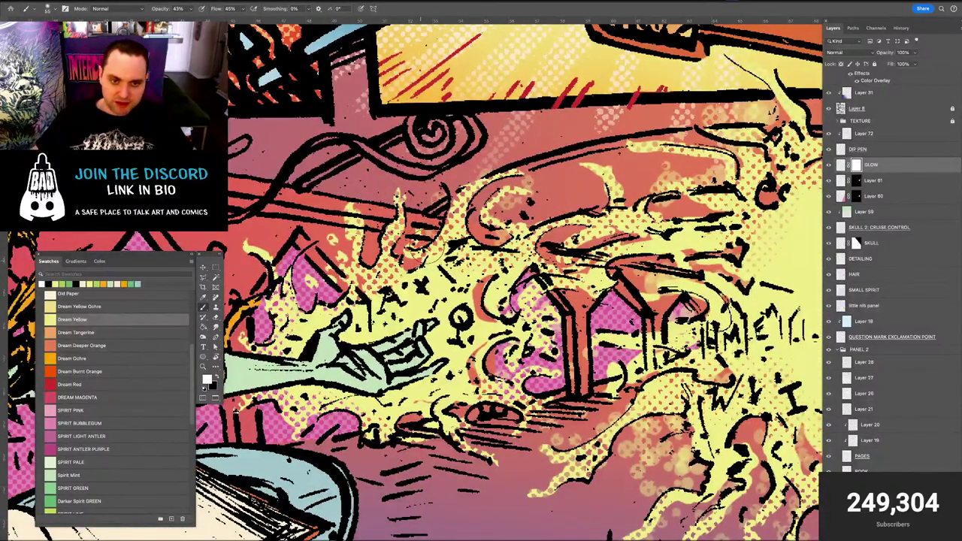
scroll(481, 286, "down", 10)
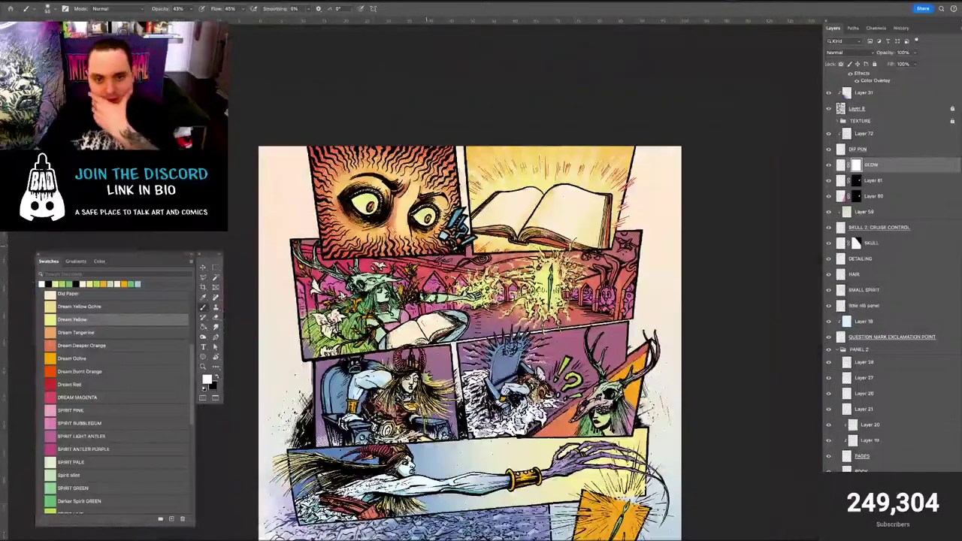
scroll(493, 282, "up", 3)
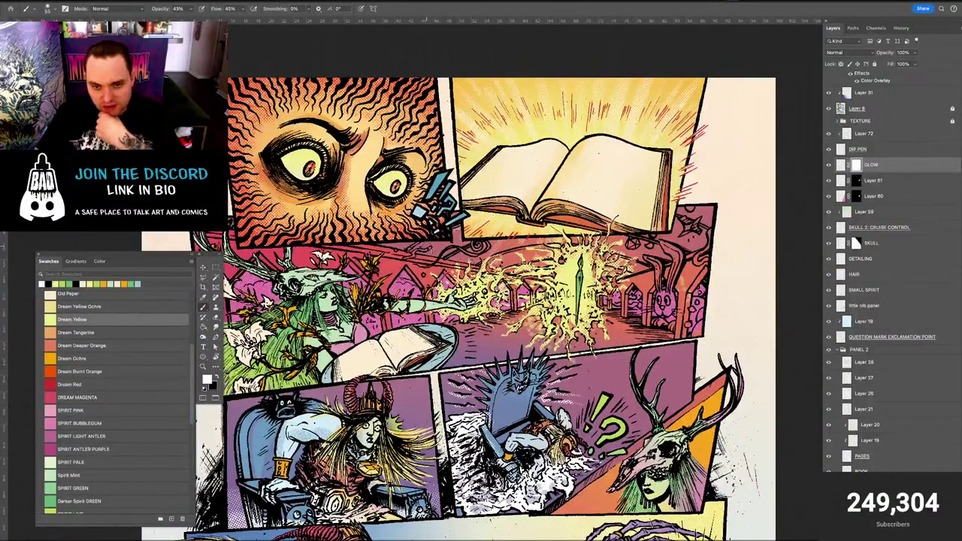
scroll(556, 270, "up", 5)
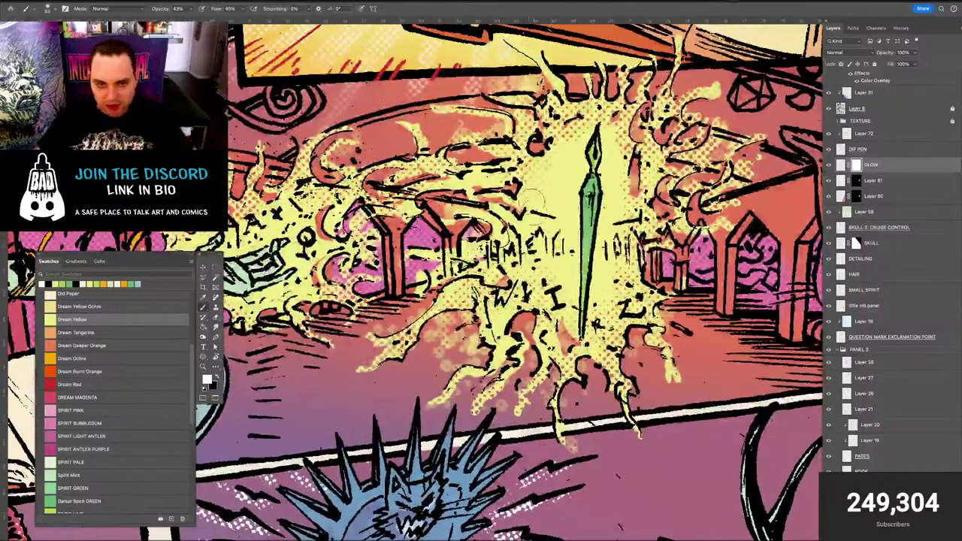
key("v")
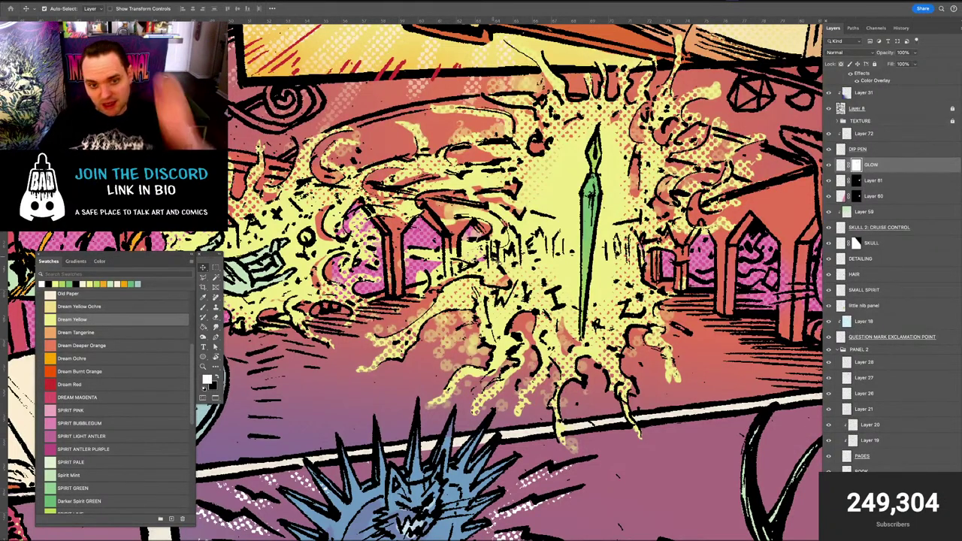
key("b")
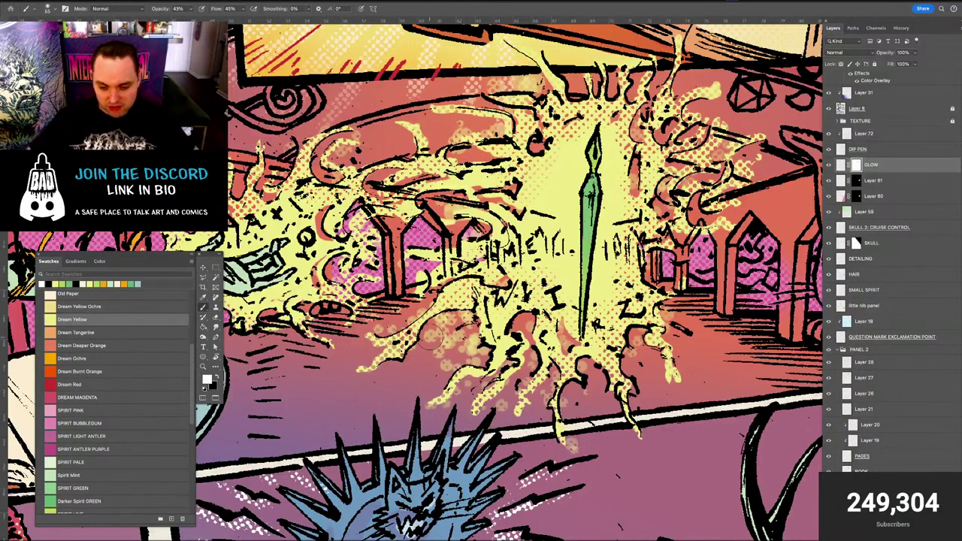
Touch up the GLOW mask with white over the tendrils below the pen and around the nearby arches
scroll(432, 337, "up", 5)
left_click_drag(442, 338, 499, 321)
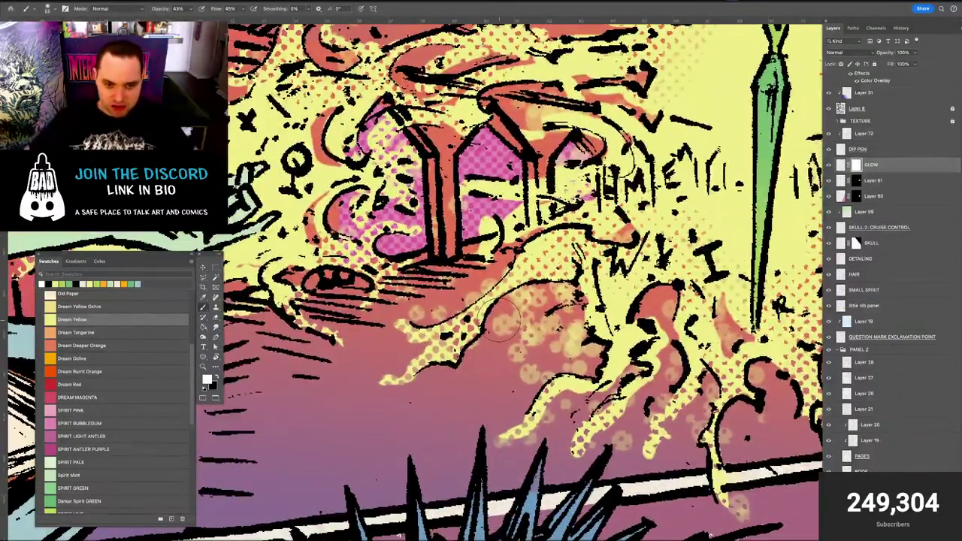
scroll(502, 316, "up", 2)
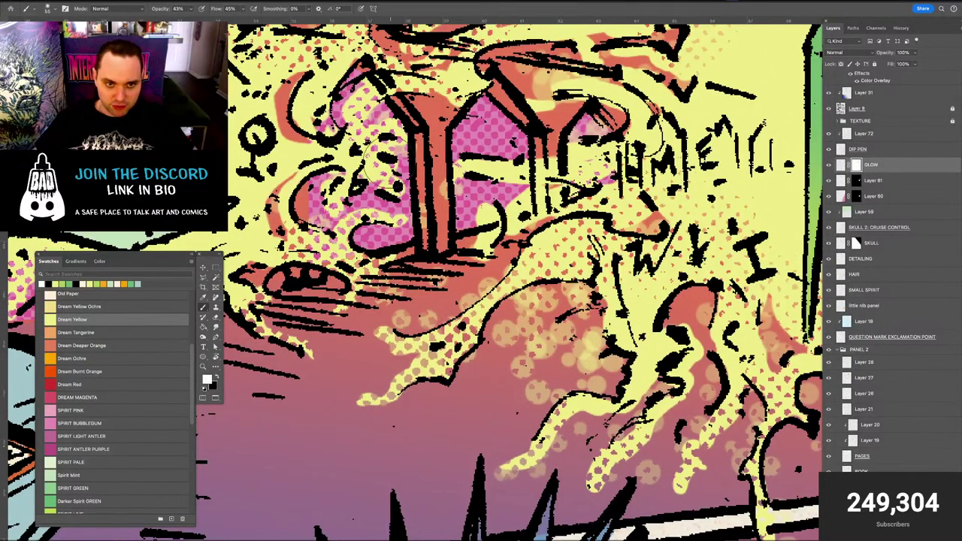
scroll(443, 167, "down", 3)
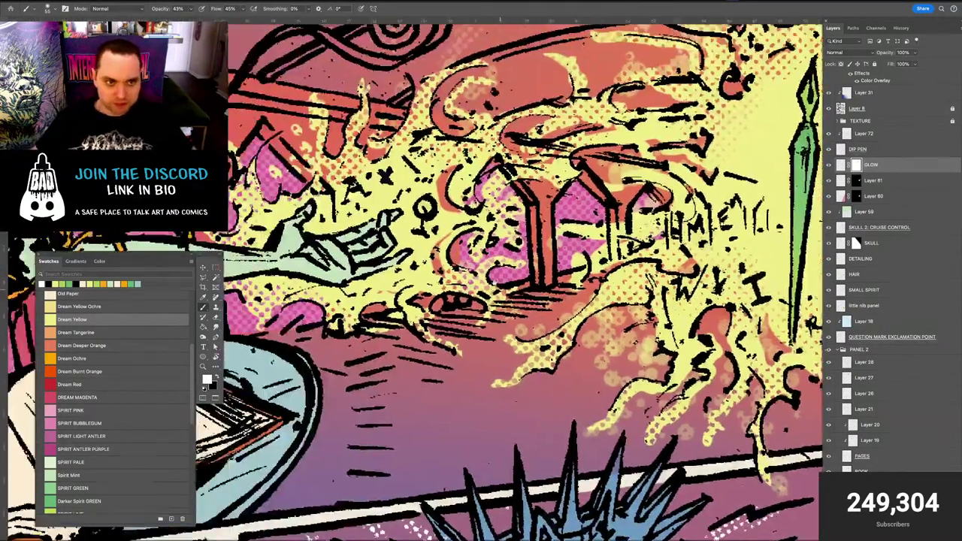
left_click_drag(501, 282, 552, 296)
left_click_drag(373, 149, 397, 146)
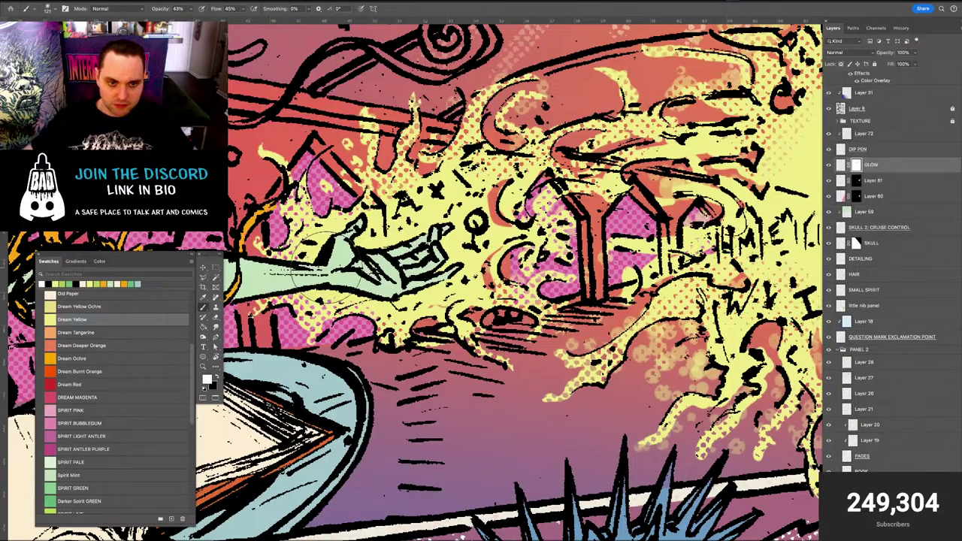
Brush translucent yellow dots on the GLOW layer's artwork instead of its mask, around the hand and pen, with the brush reduced to about size 50
scroll(328, 267, "down", 8)
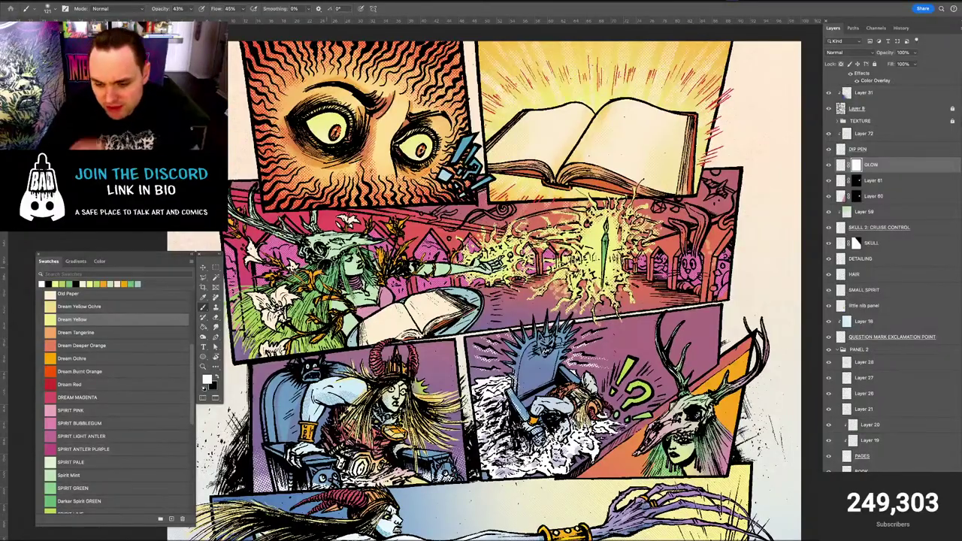
scroll(492, 287, "up", 5)
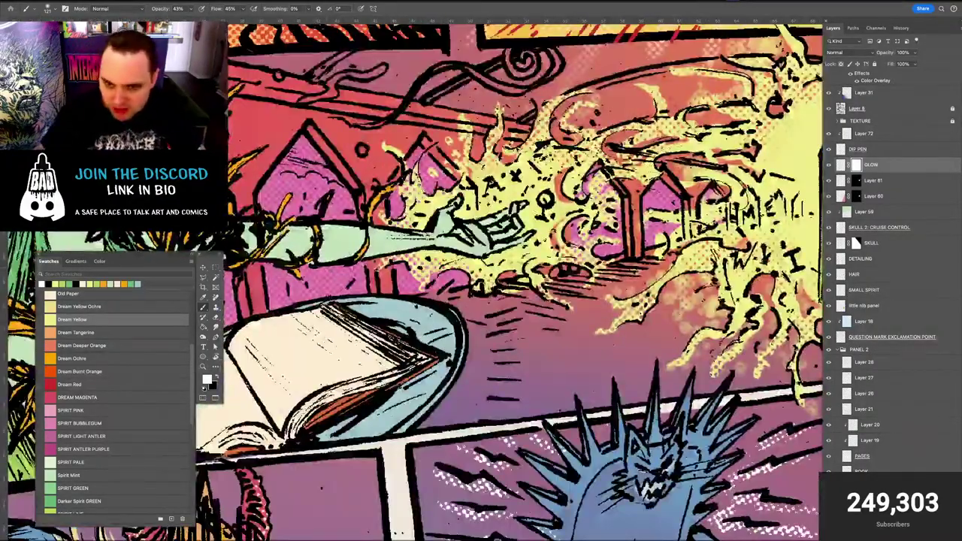
left_click_drag(702, 232, 480, 292)
scroll(478, 284, "down", 2)
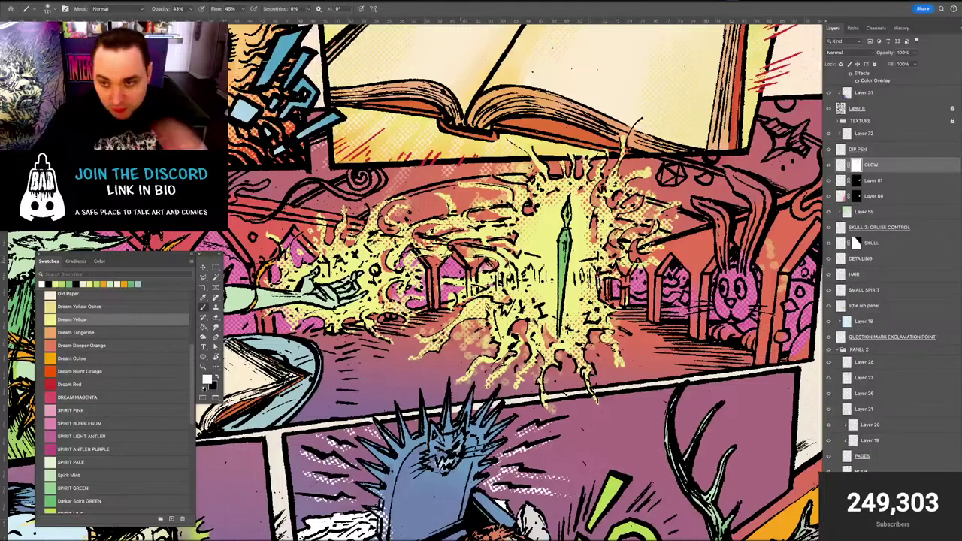
left_click(839, 166)
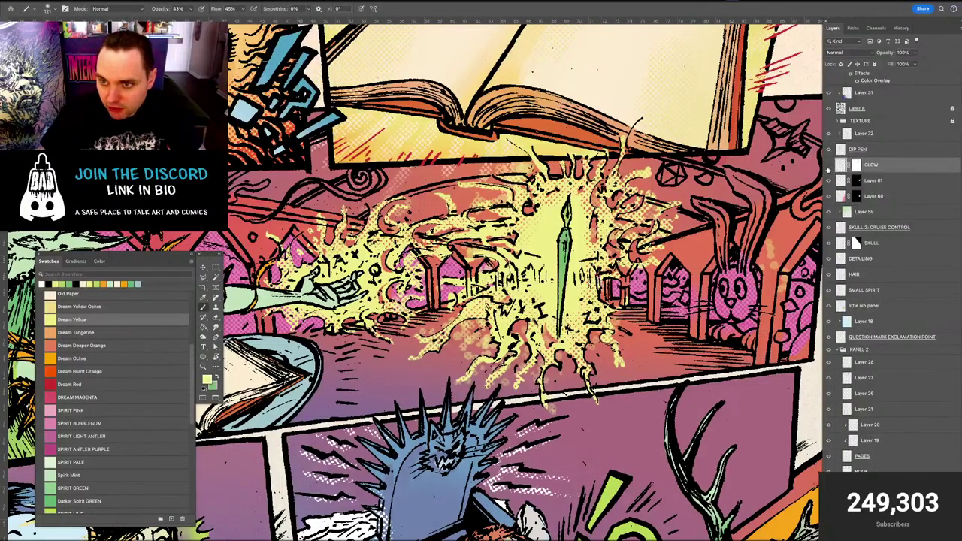
left_click(828, 167)
left_click(829, 169)
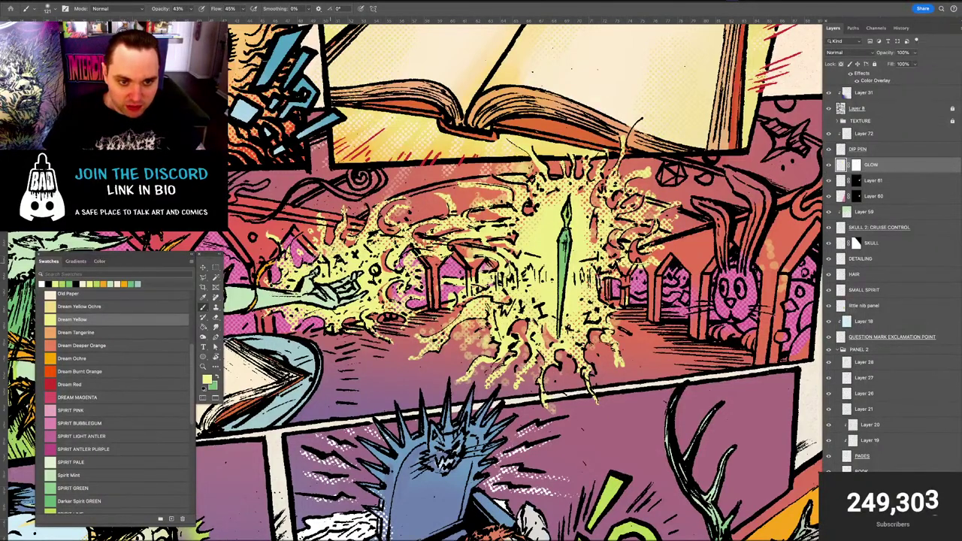
mouse_move(326, 266)
left_mouse_down()
mouse_move(306, 258)
mouse_move(317, 253)
left_mouse_up()
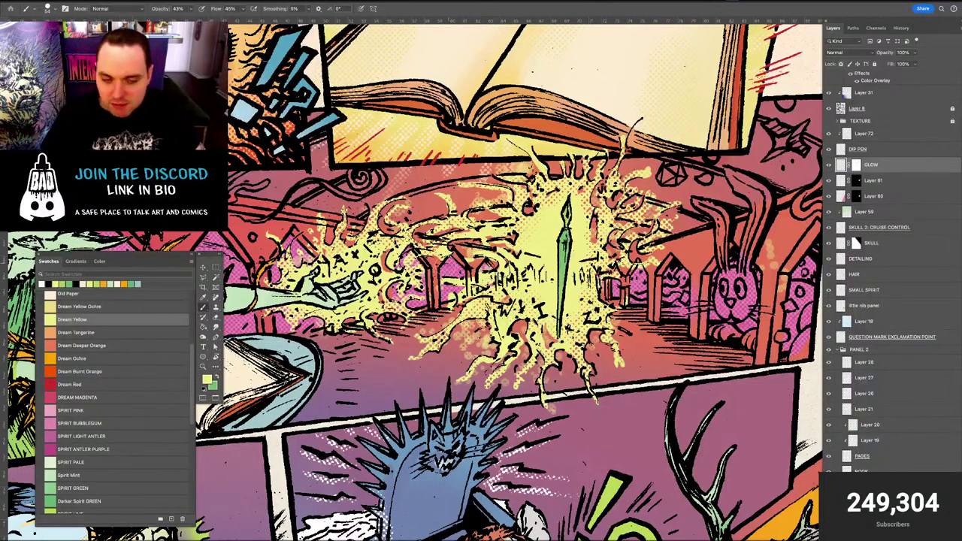
left_click_drag(450, 263, 447, 262)
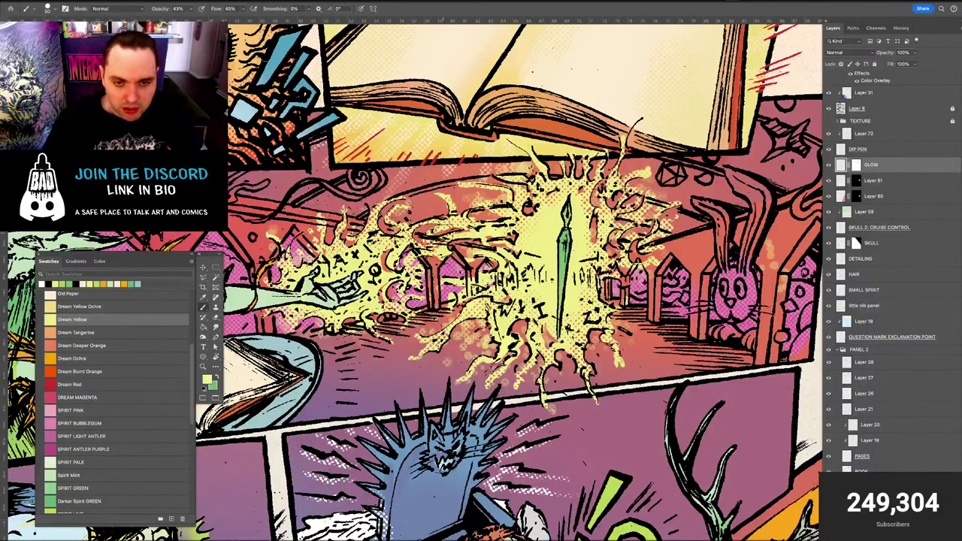
left_click_drag(441, 238, 438, 236)
Judge the glow around the pen and hand at full-page and panel scale, including once with the interface hidden
scroll(436, 237, "right", 3)
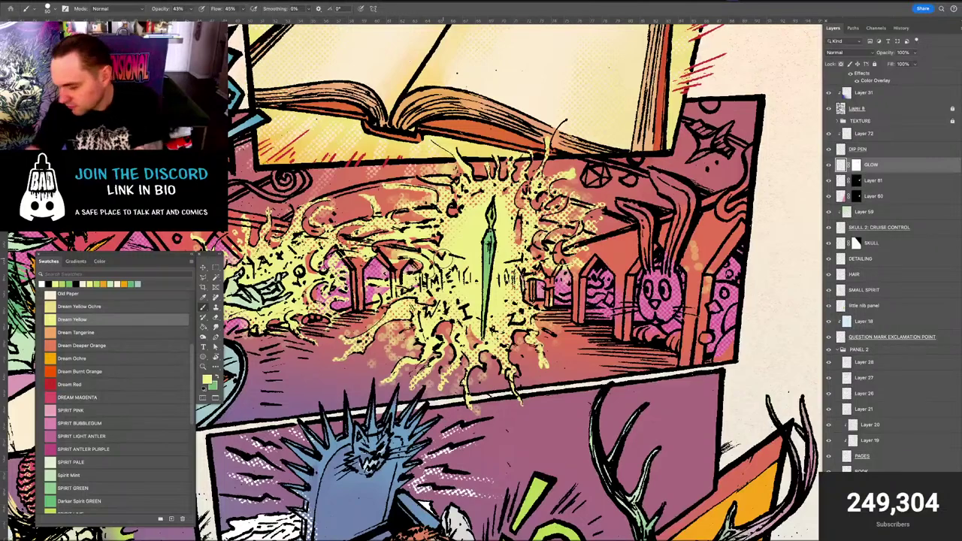
key("super+minus")
key("super+minus")
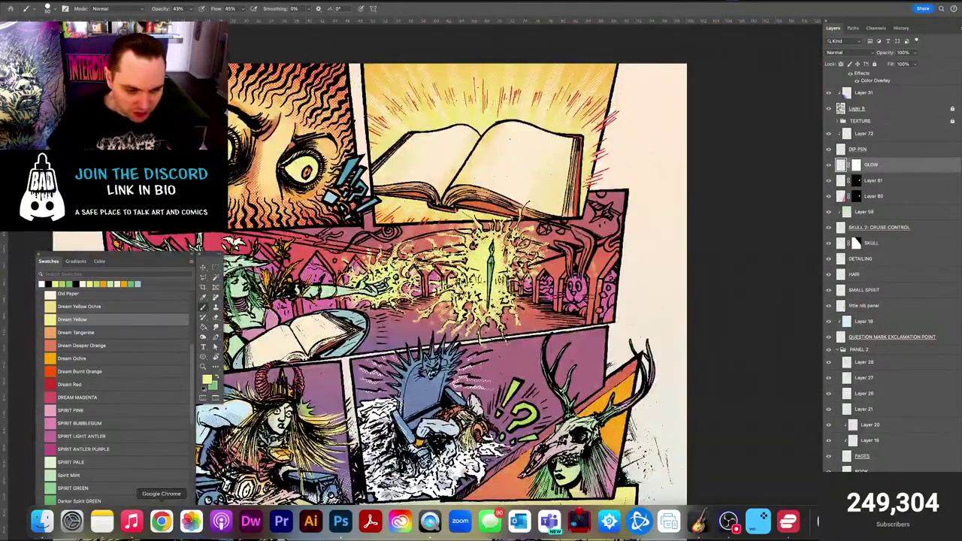
key("Tab")
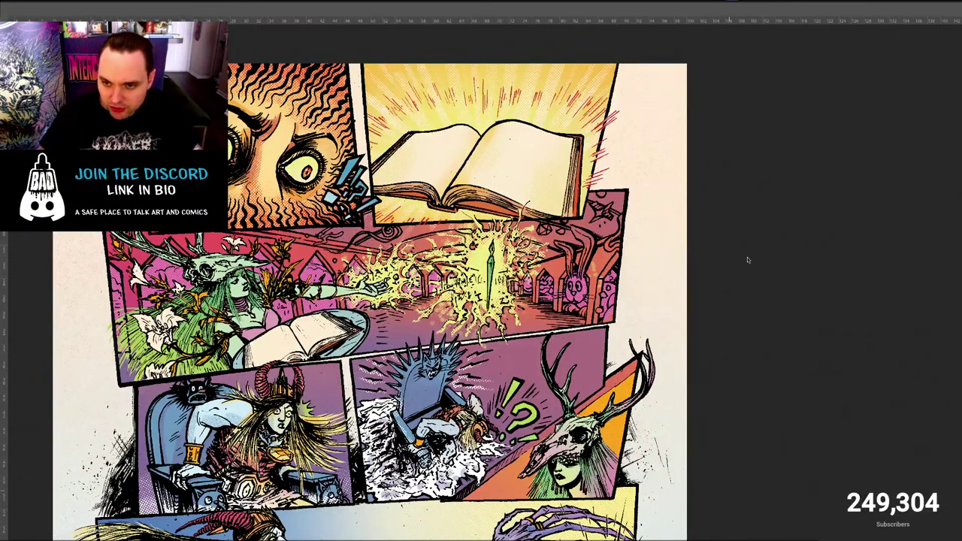
key("Tab")
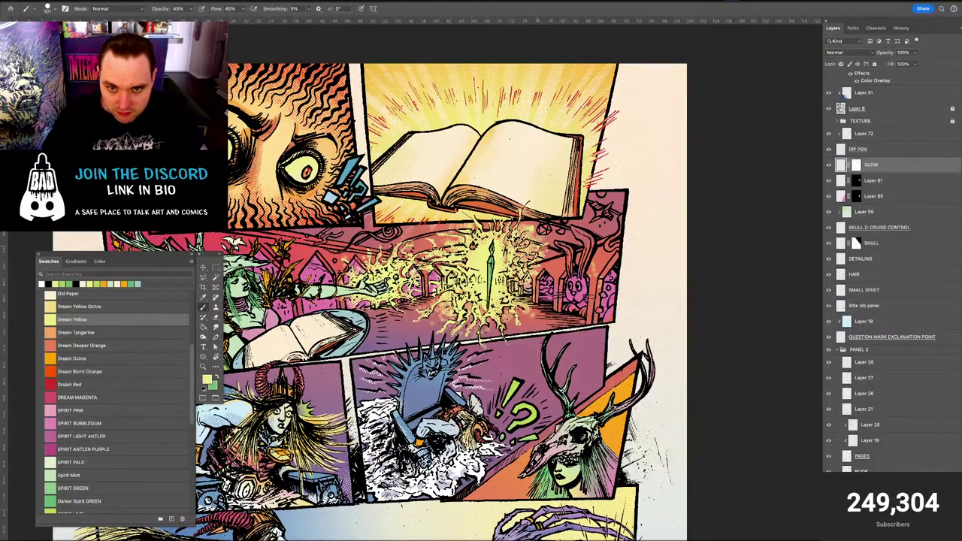
left_click_drag(511, 297, 550, 307)
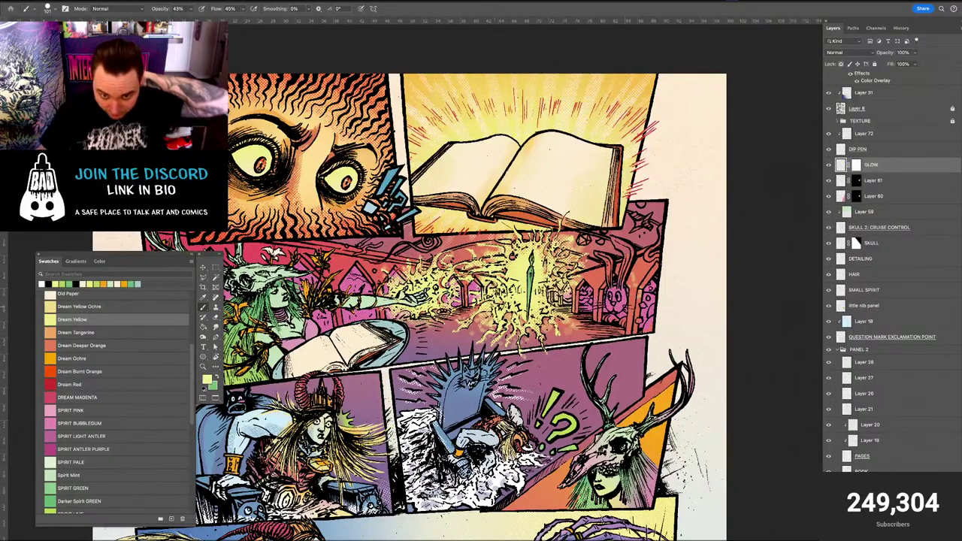
scroll(514, 309, "down", 2)
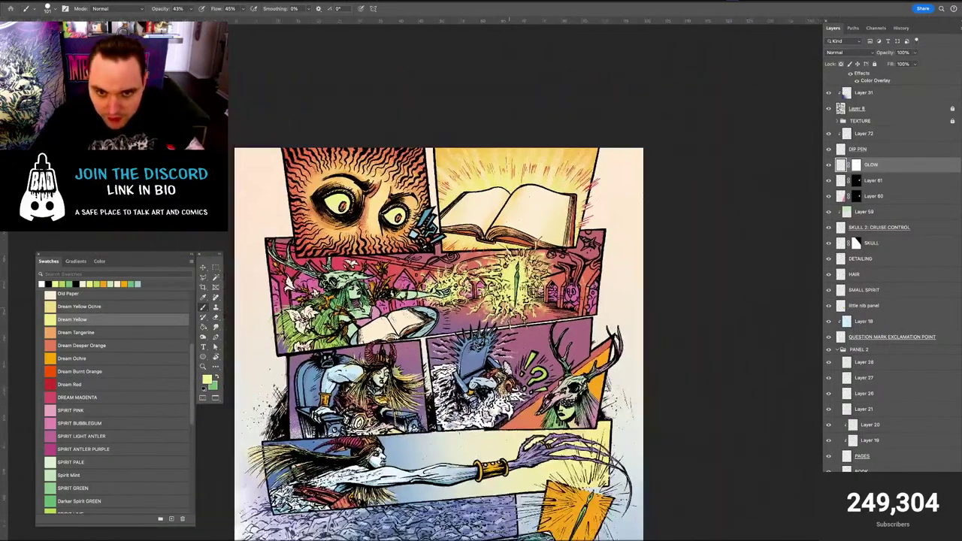
scroll(505, 266, "up", 4)
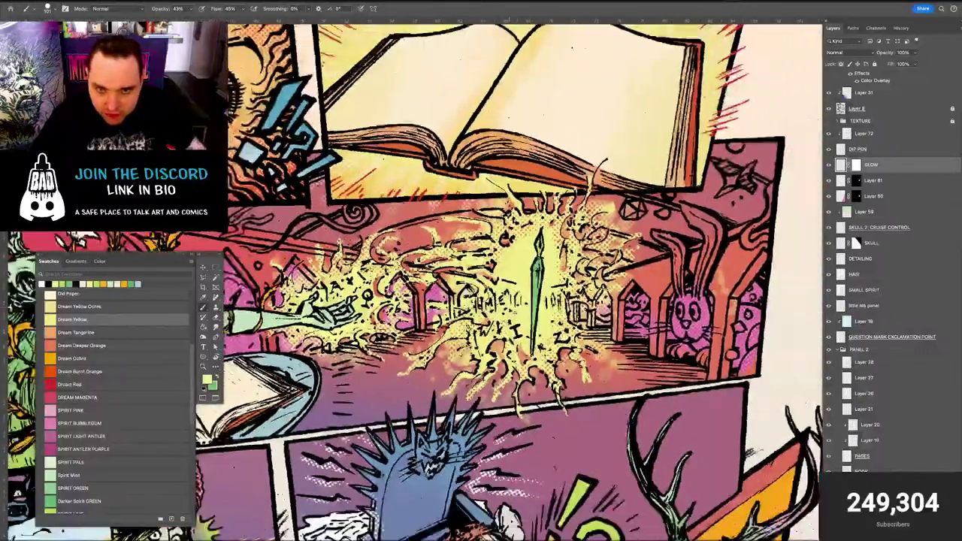
scroll(496, 256, "down", 3)
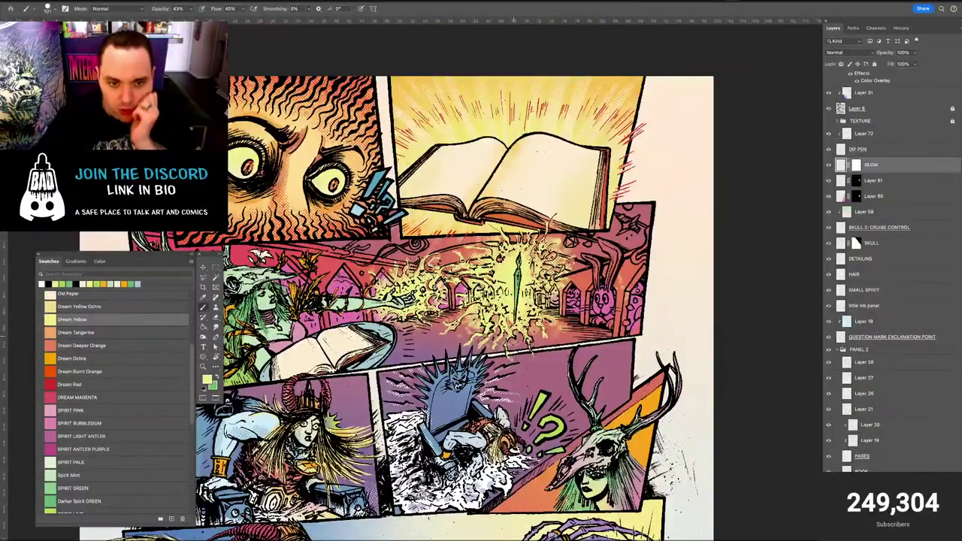
scroll(519, 275, "up", 3)
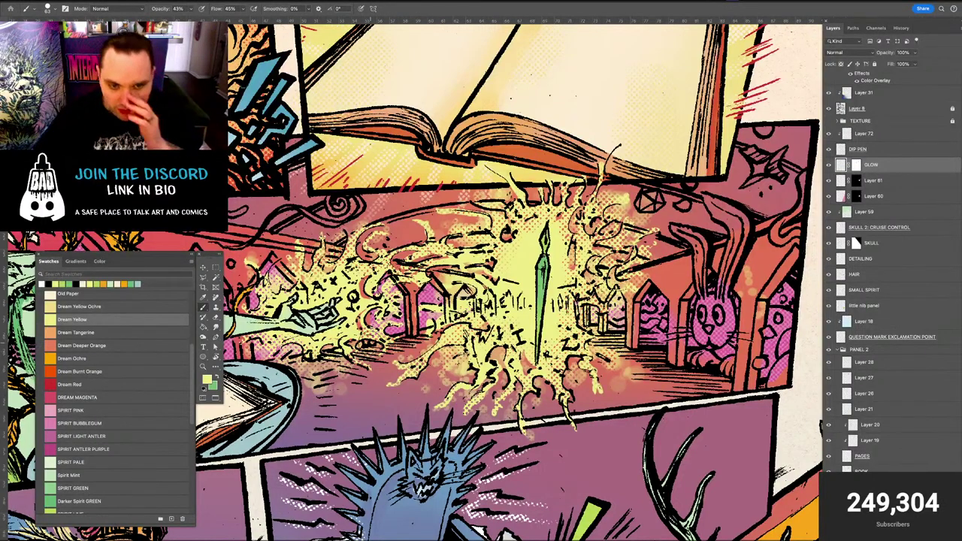
key("super+minus")
key("super+minus")
key("super+minus")
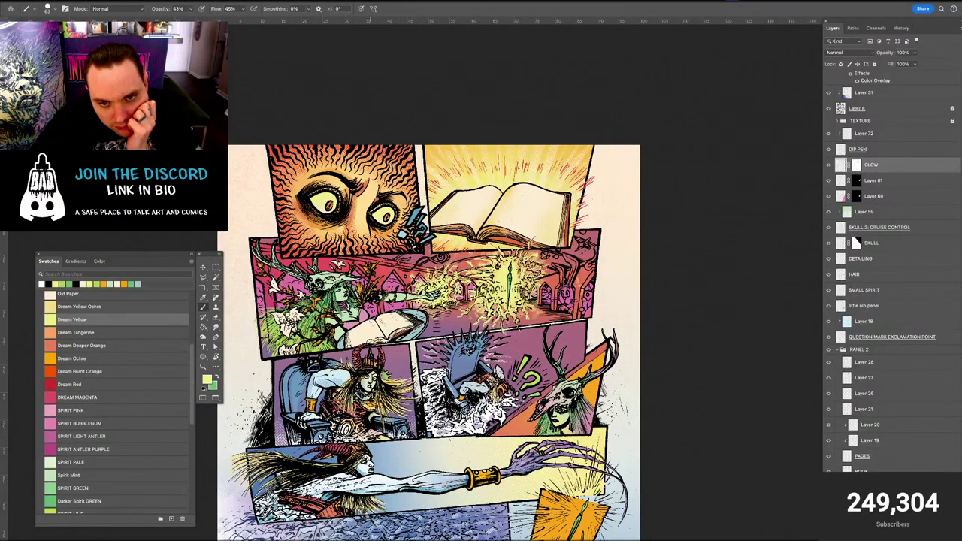
key("ctrl+BackSpace")
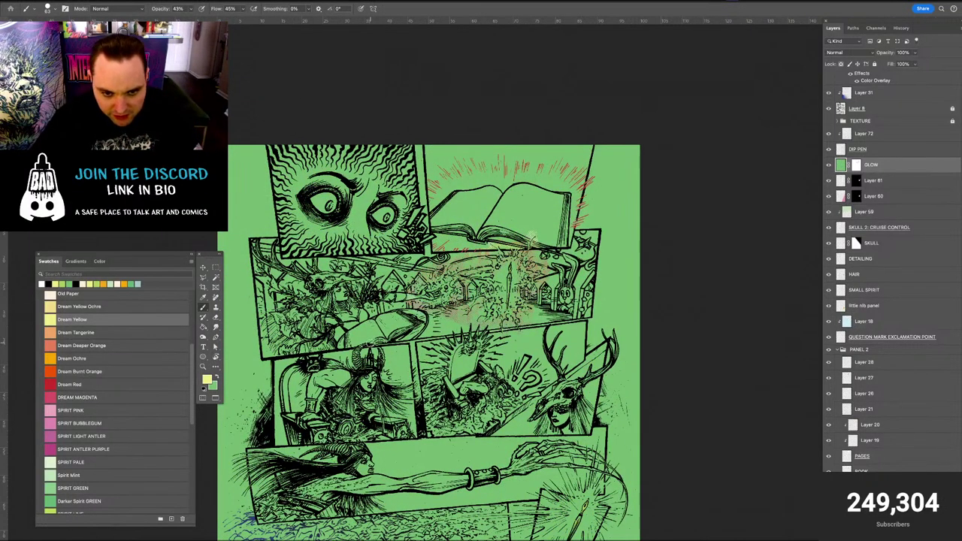
key("ctrl+plus")
key("ctrl+plus")
key("ctrl+plus")
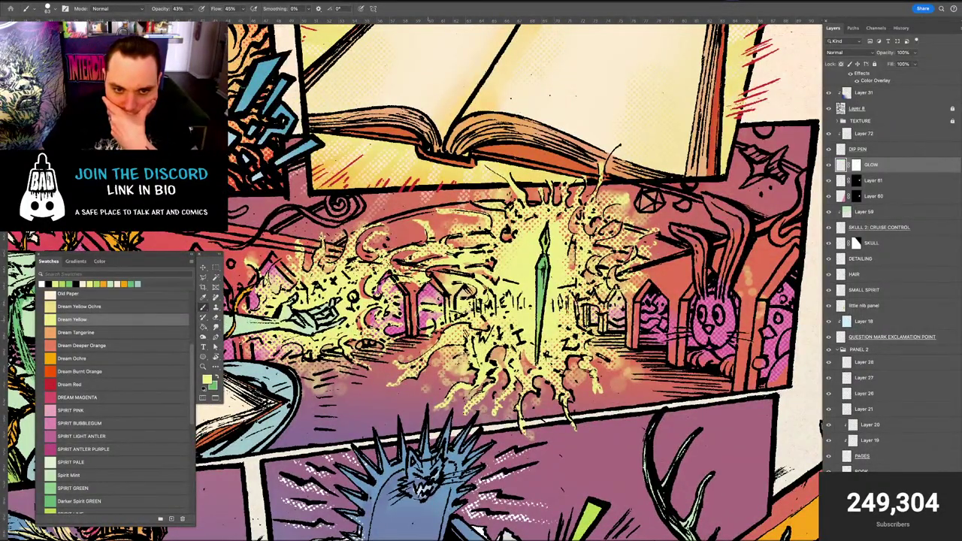
Check the glow against the full page, and switch to the GLOW mask with black as the painting color
key("super+minus")
key("super+minus")
key("super+minus")
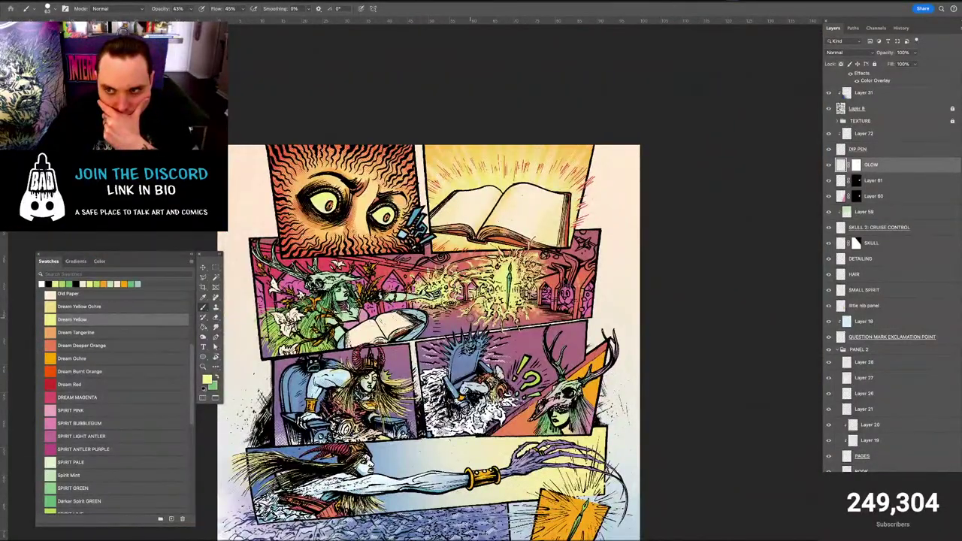
key("super+plus")
key("super+plus")
key("super+plus")
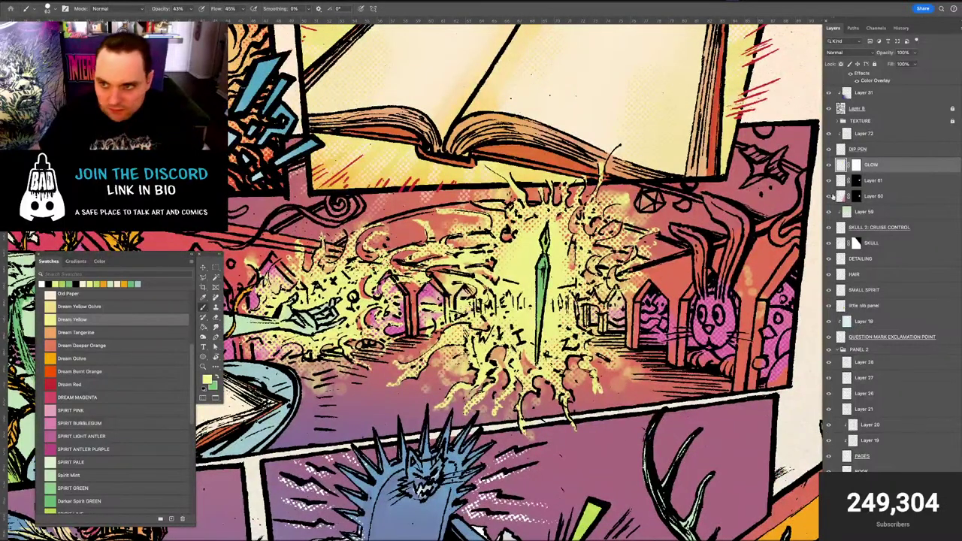
left_click(856, 165)
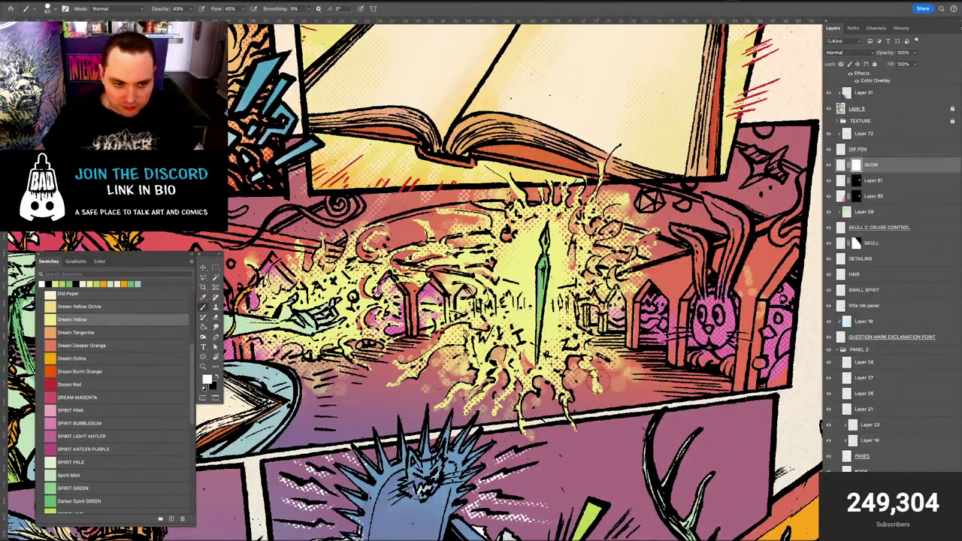
key("x")
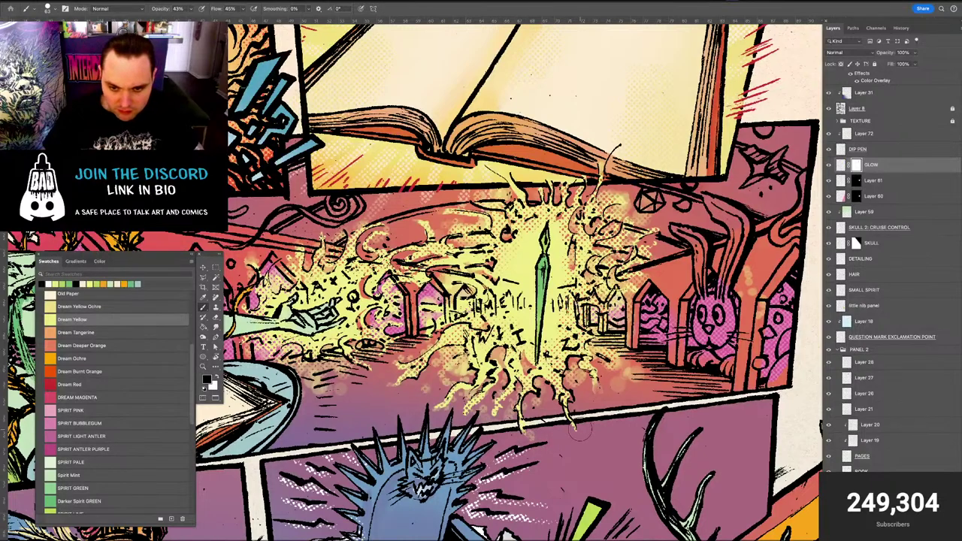
Review the glow at full-page and close-up scale, with the GLOW layer's artwork targeted and the Move tool active
key("super+minus")
key("super+minus")
key("super+minus")
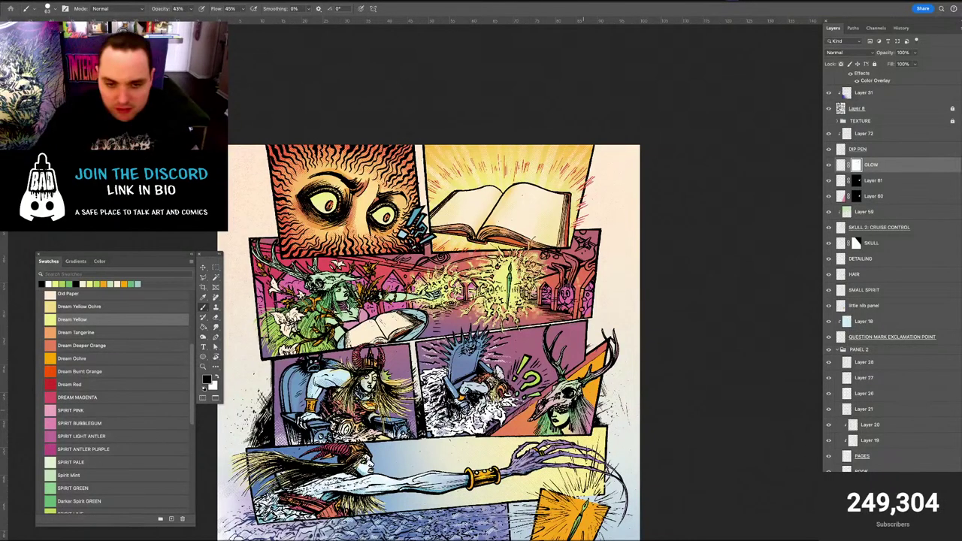
key("ctrl+plus")
key("ctrl+plus")
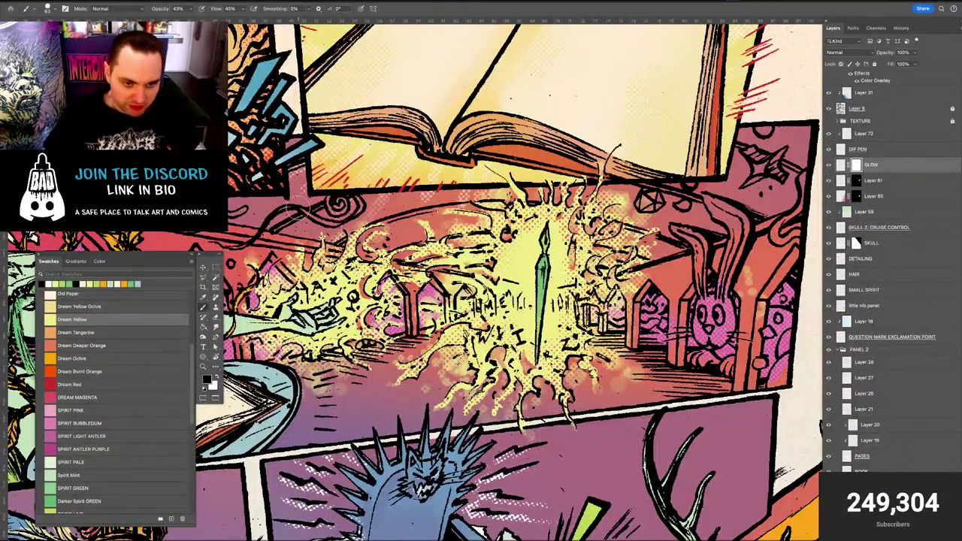
left_click_drag(289, 316, 302, 317)
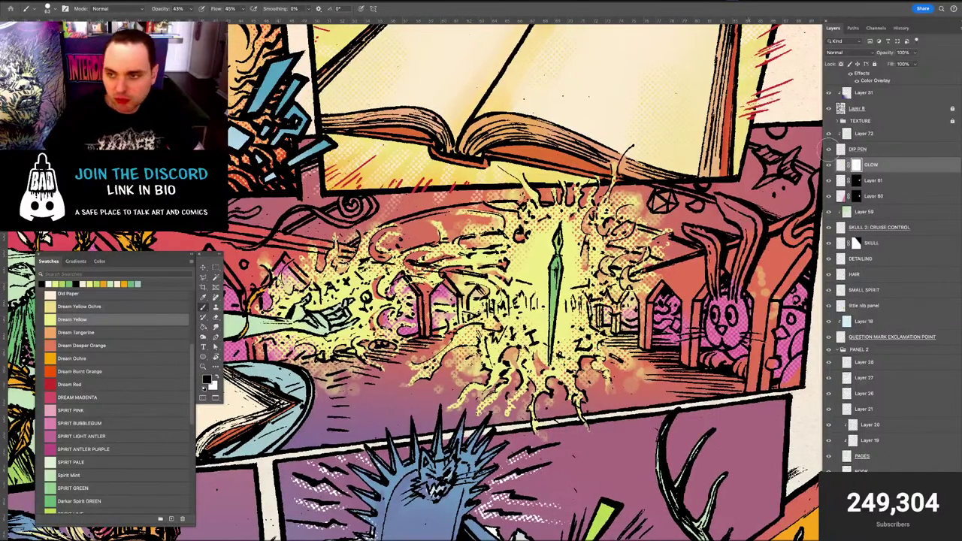
left_click(841, 166)
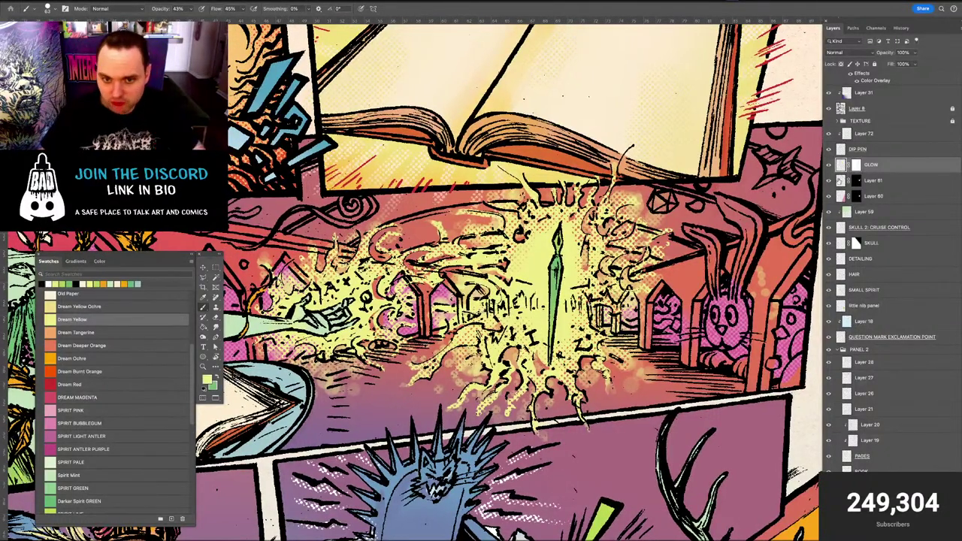
key("v")
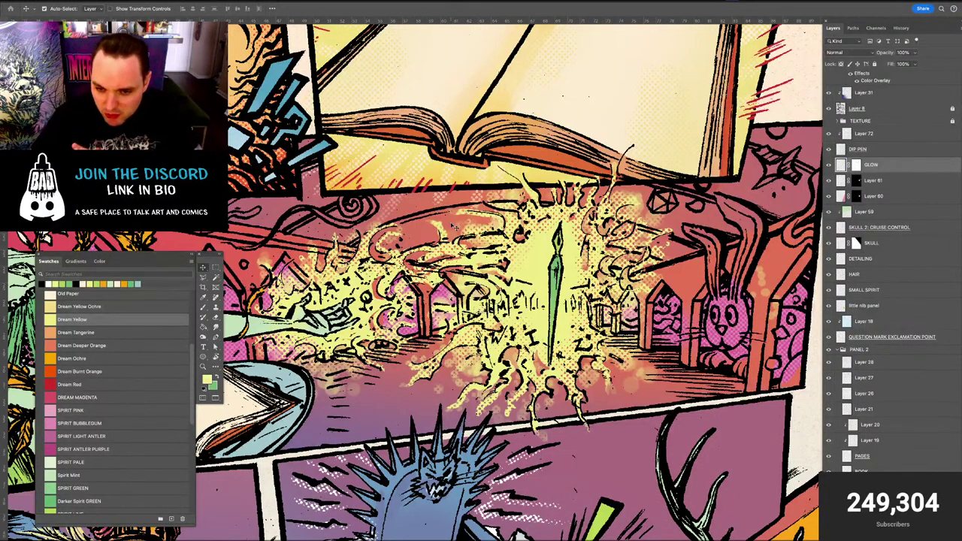
key("ctrl+minus")
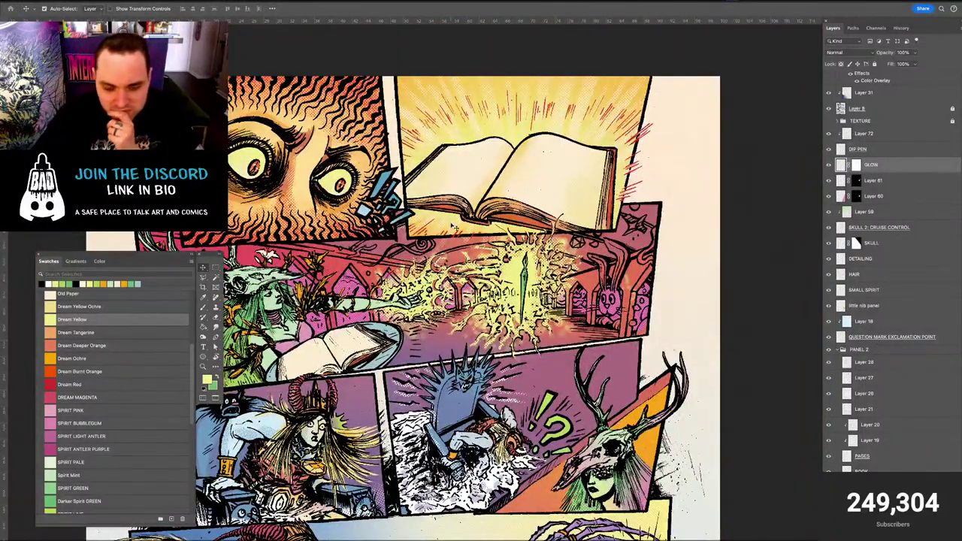
key("ctrl+plus")
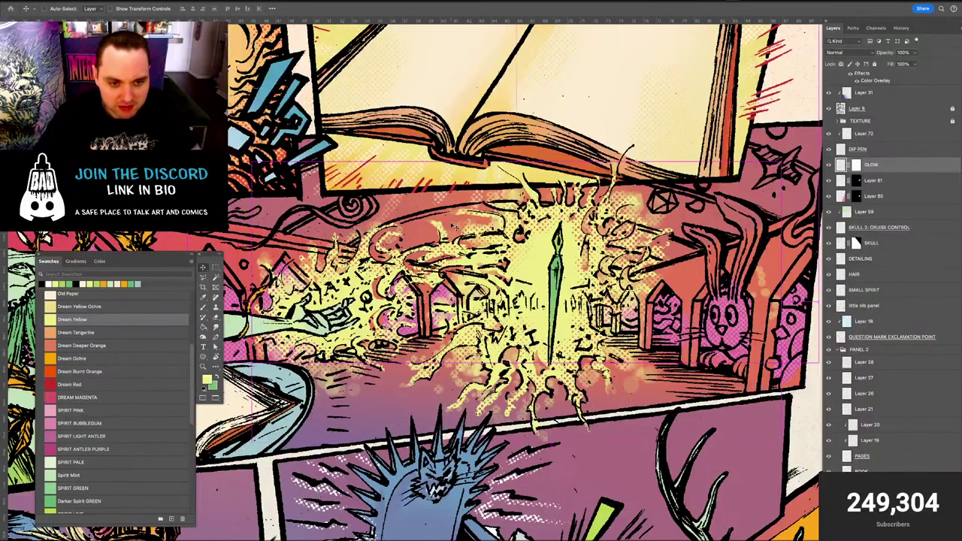
key("ctrl+plus")
key("ctrl+plus")
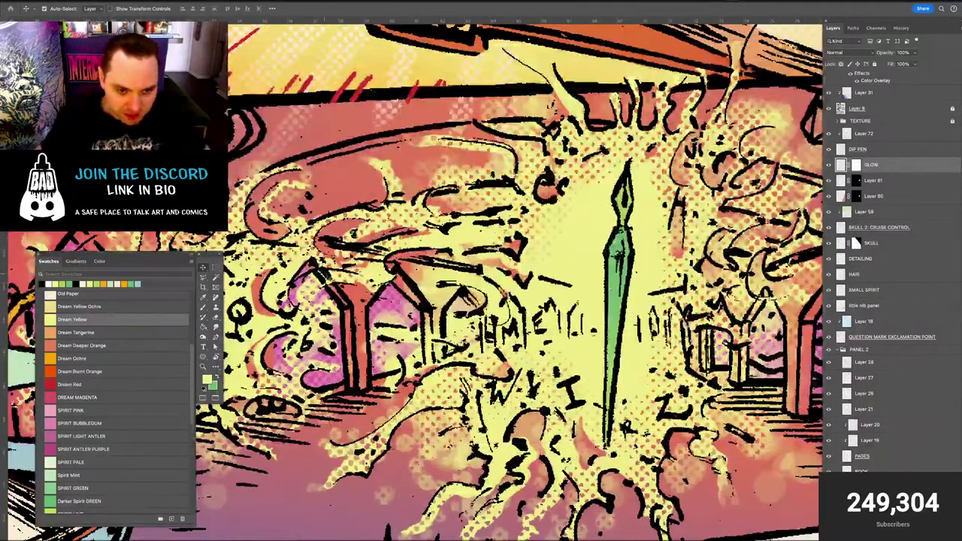
Examine the yellow glow around the pen and hand at close-up, panel and full-page scale
left_click_drag(496, 251, 574, 237)
key("b")
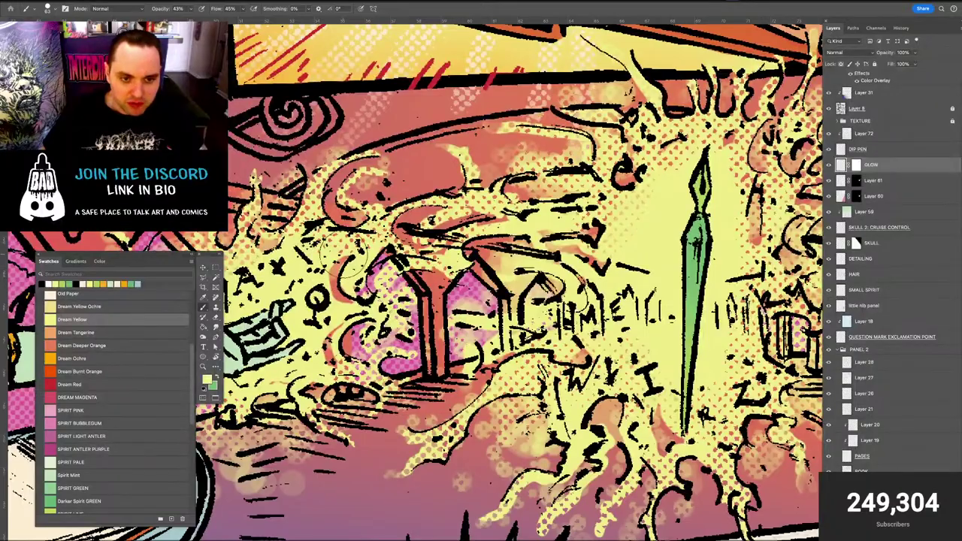
key("ctrl+minus")
key("ctrl+minus")
key("ctrl+minus")
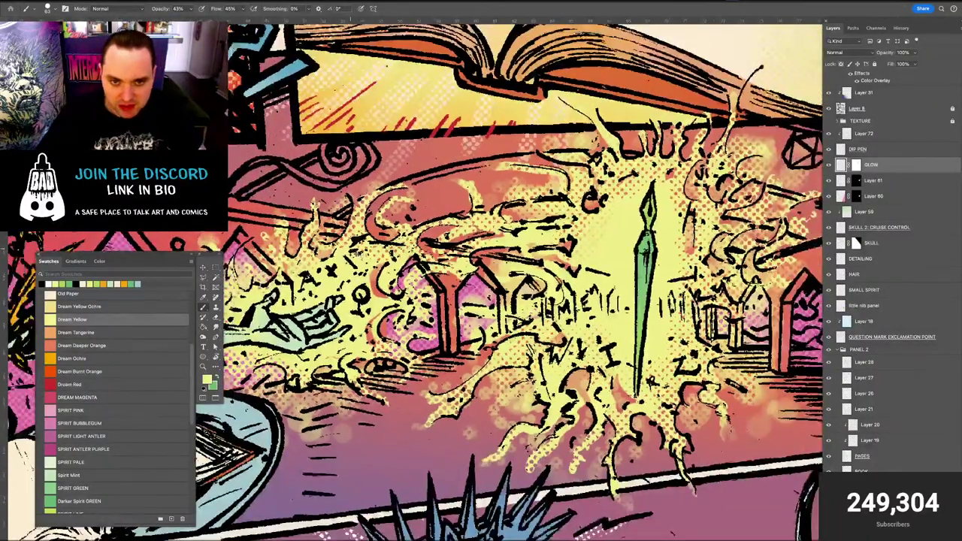
key("ctrl+plus")
key("ctrl+plus")
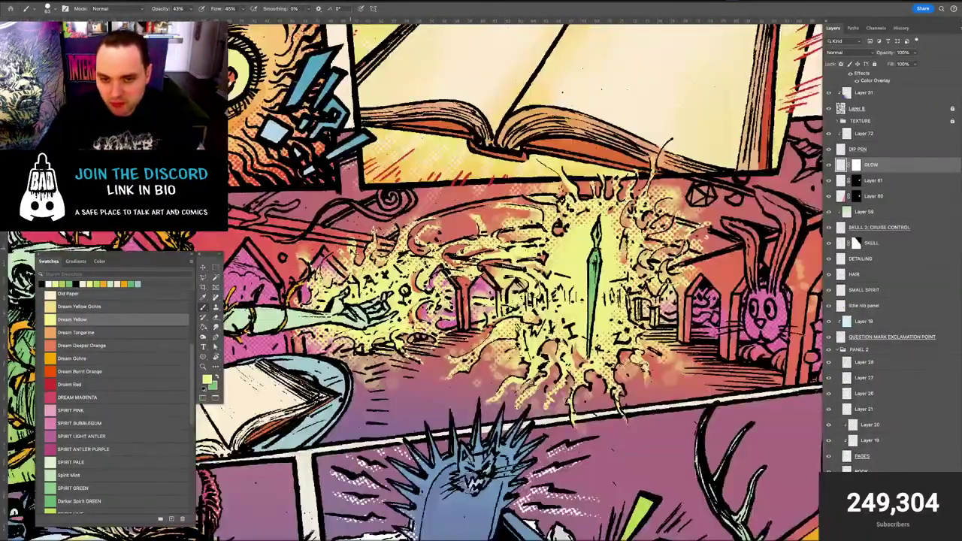
key("v")
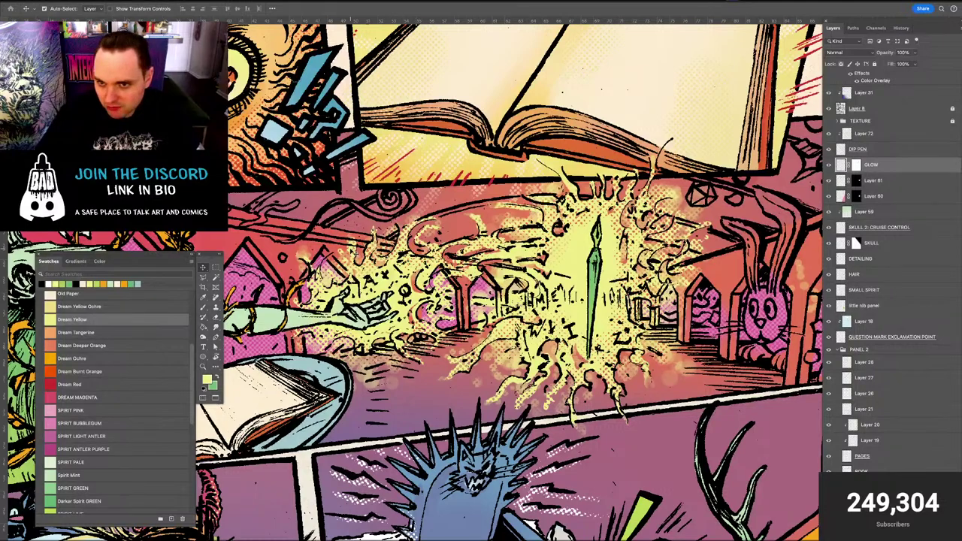
key("ctrl+minus")
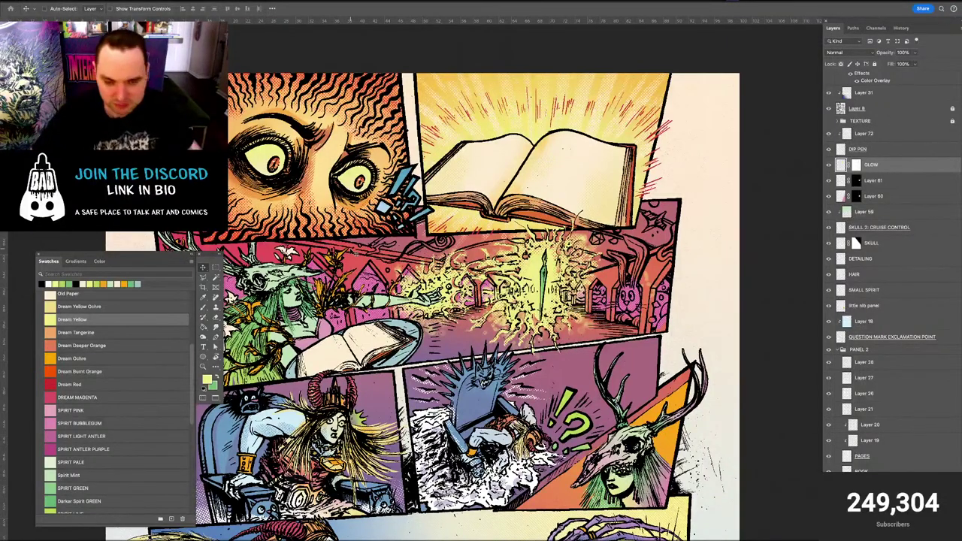
key("super+plus")
key("super+plus")
left_click_drag(421, 301, 531, 296)
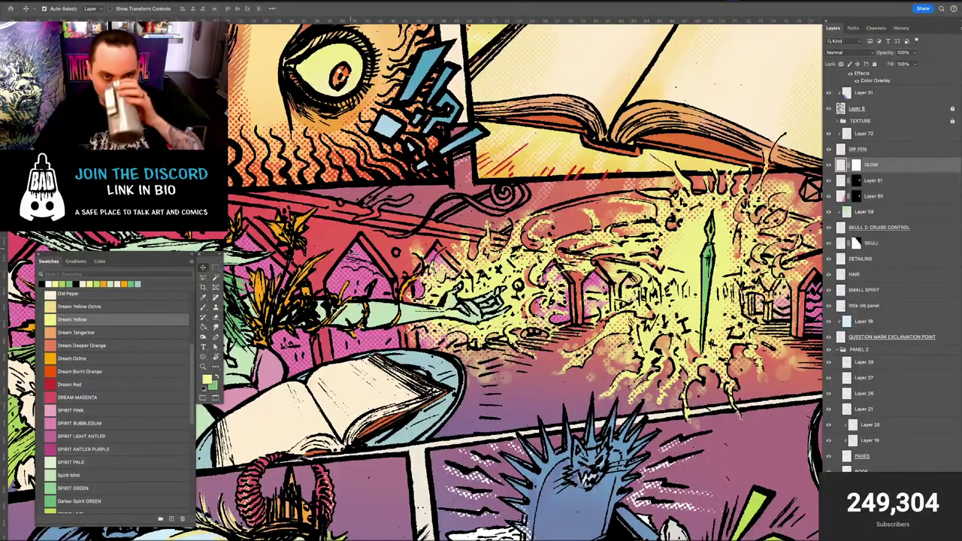
scroll(421, 327, "down", 4)
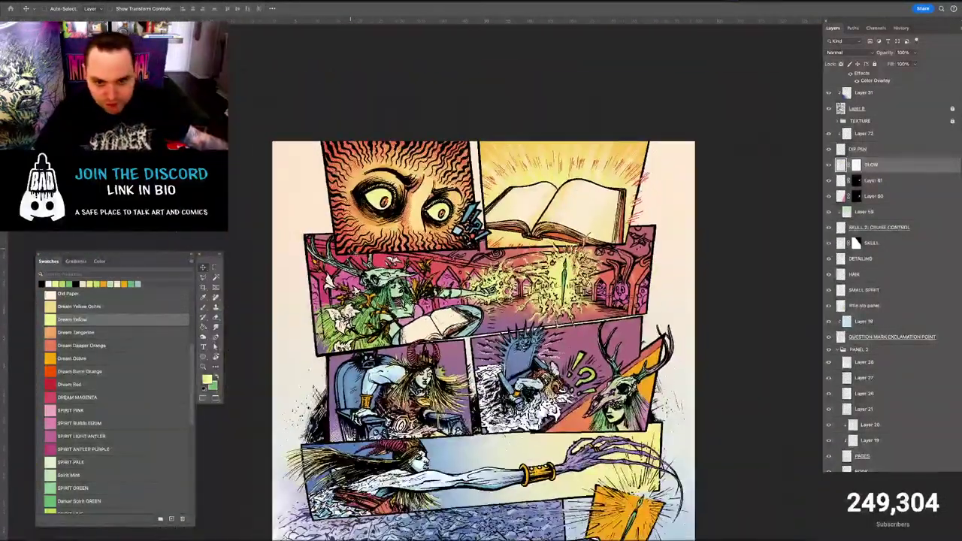
scroll(500, 290, "up", 2)
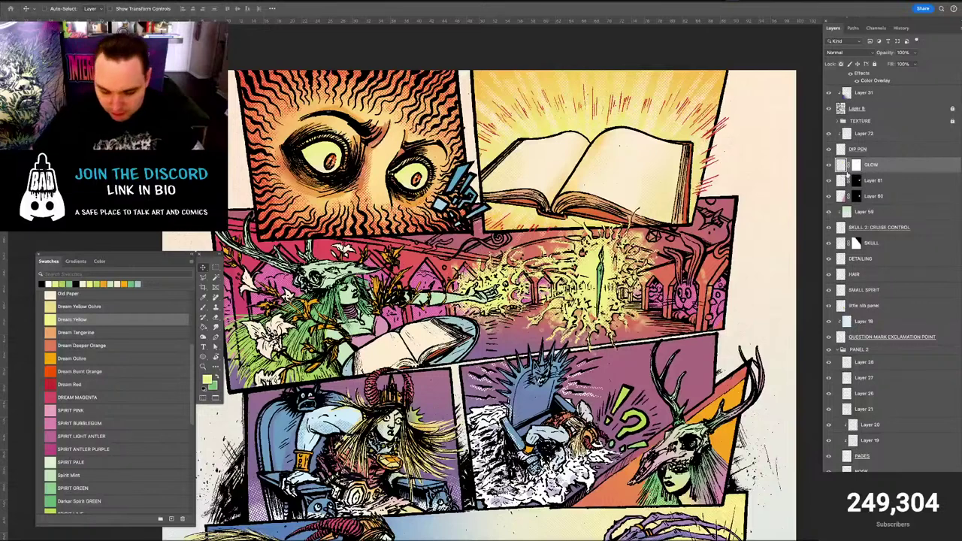
Add a new layer clipped to the GLOW layer and choose the Old Paper swatch as the painting color
key("ctrl+shift+n")
key("Return")
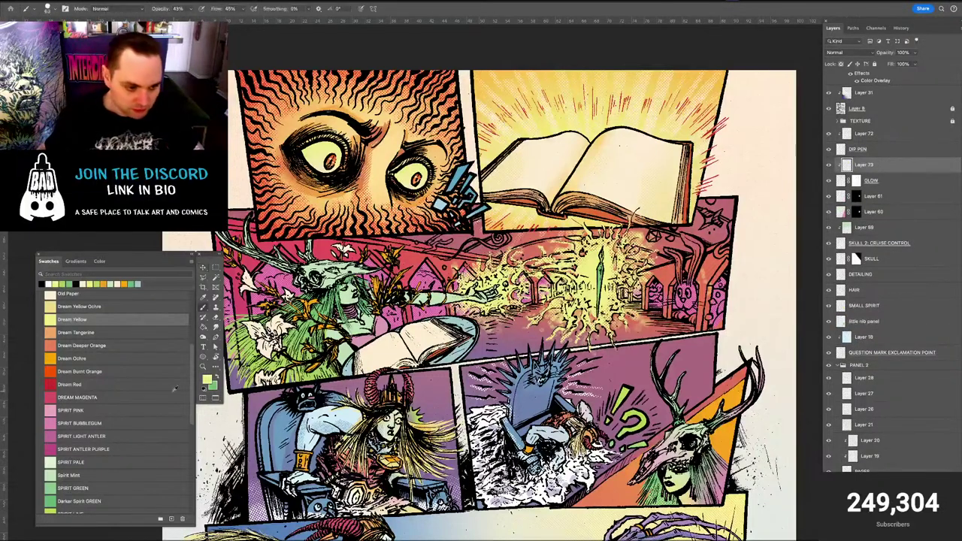
left_click(66, 293)
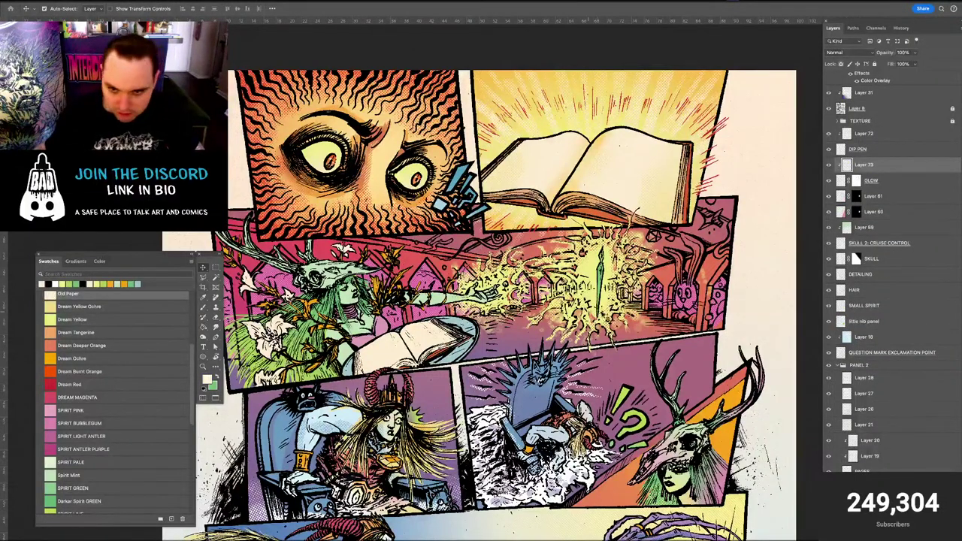
key("alt+bracketleft")
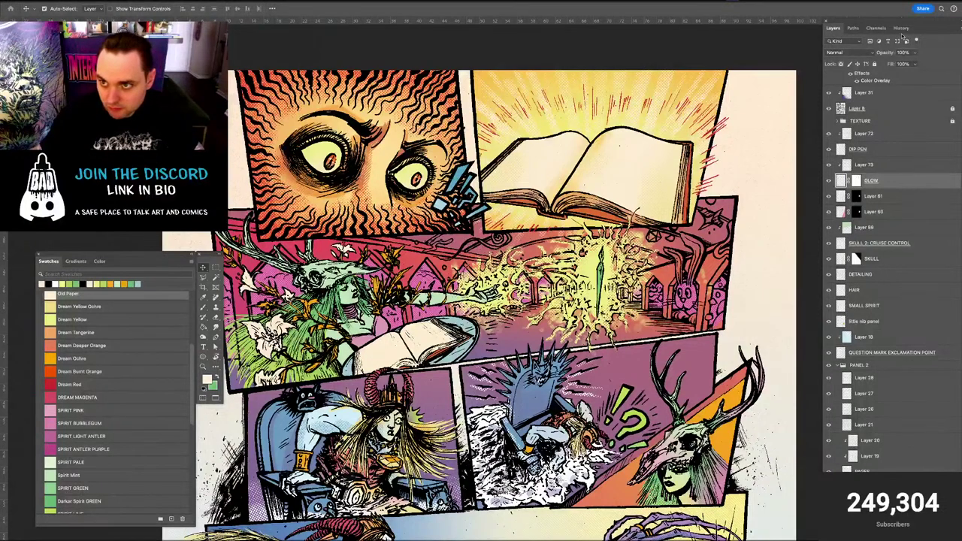
left_click(902, 28)
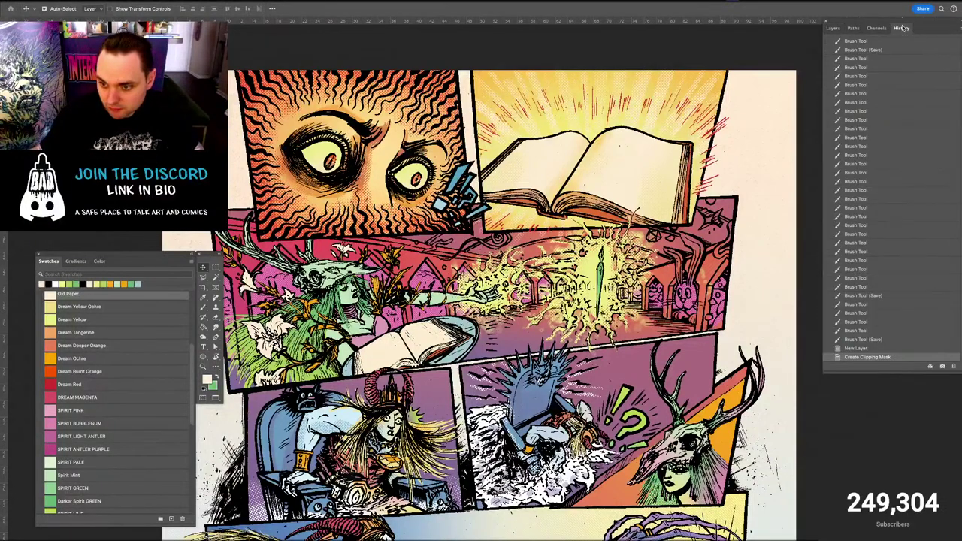
left_click(832, 27)
Brush a soft Old Paper highlight around the floating pen on the layer clipped to GLOW, enlarging the brush to about size 314
key("alt+bracketright")
key("b")
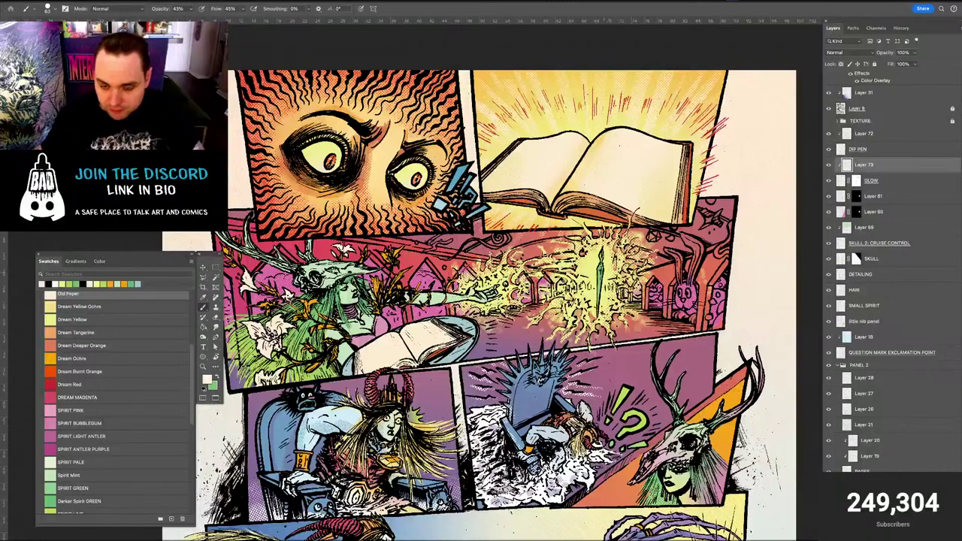
key("bracketleft")
key("bracketleft")
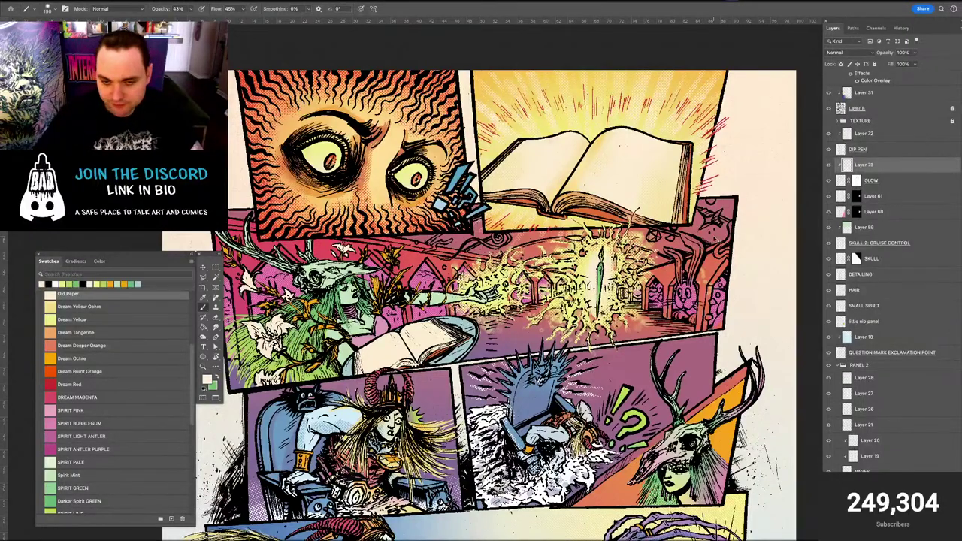
scroll(639, 271, "up", 3)
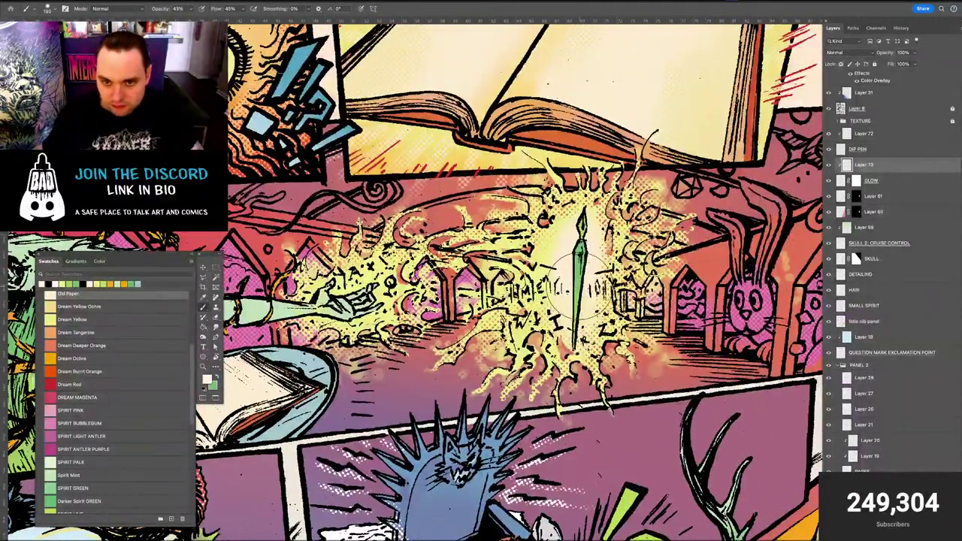
left_click_drag(569, 272, 600, 272)
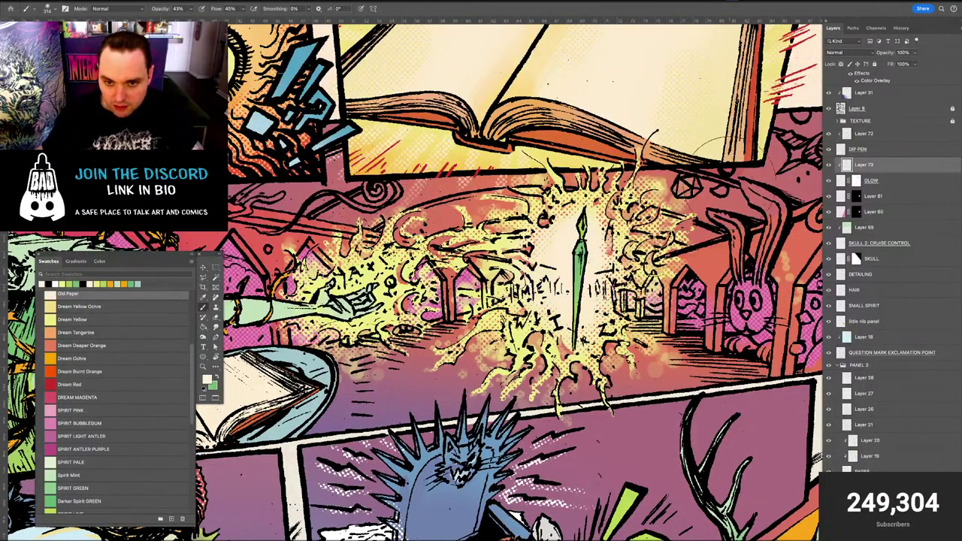
Lower the opacity of the pen's highlight layer to 72% and check it at page and panel scale
left_click(914, 64)
left_click_drag(914, 64, 905, 65)
left_click(932, 55)
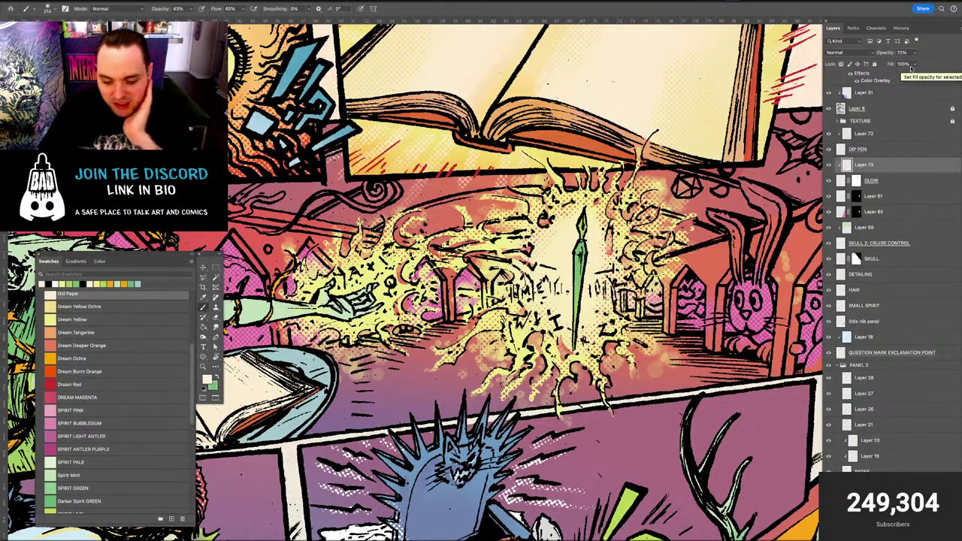
key("ctrl+minus")
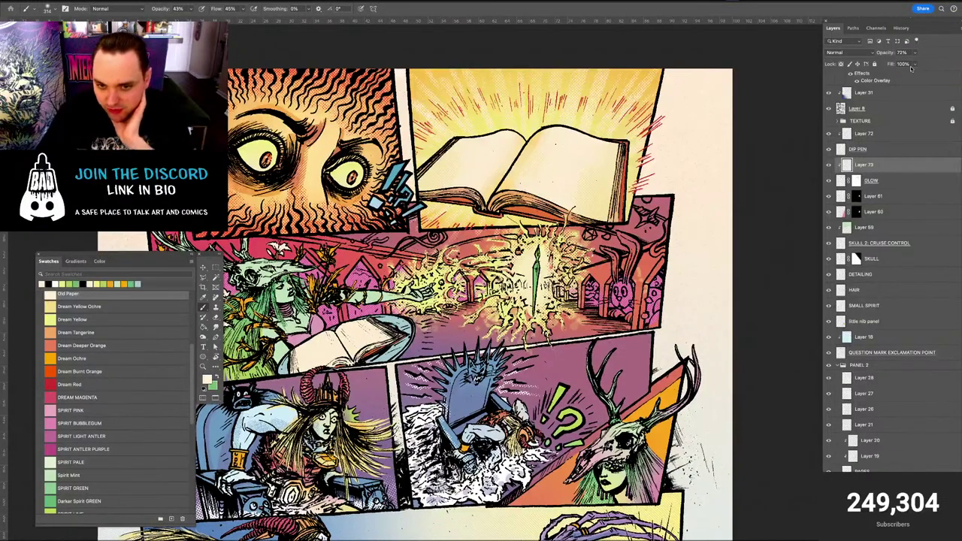
key("ctrl+plus")
key("ctrl+plus")
left_click_drag(604, 284, 717, 285)
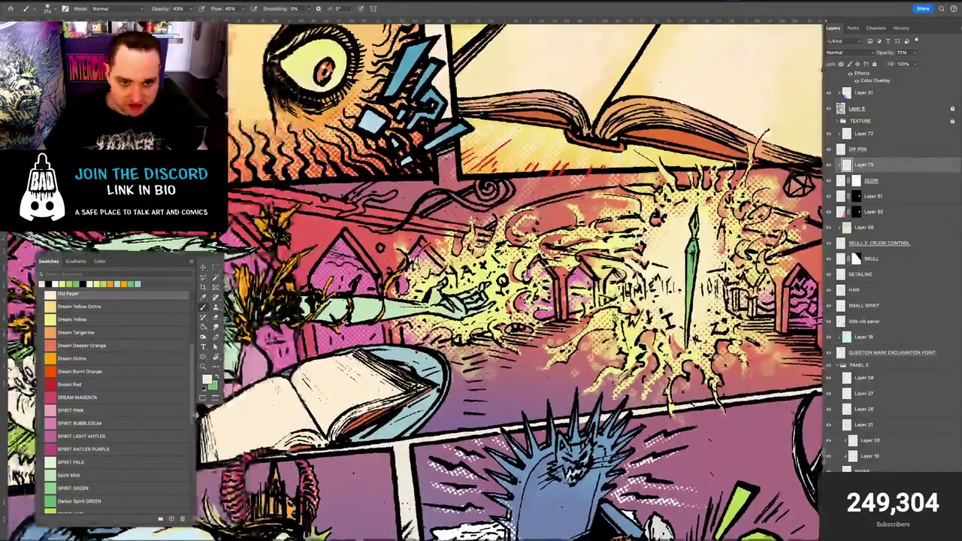
Select Layer 68 from the red background of panel 3 and add a new layer clipped to it
key("v")
left_click(363, 239)
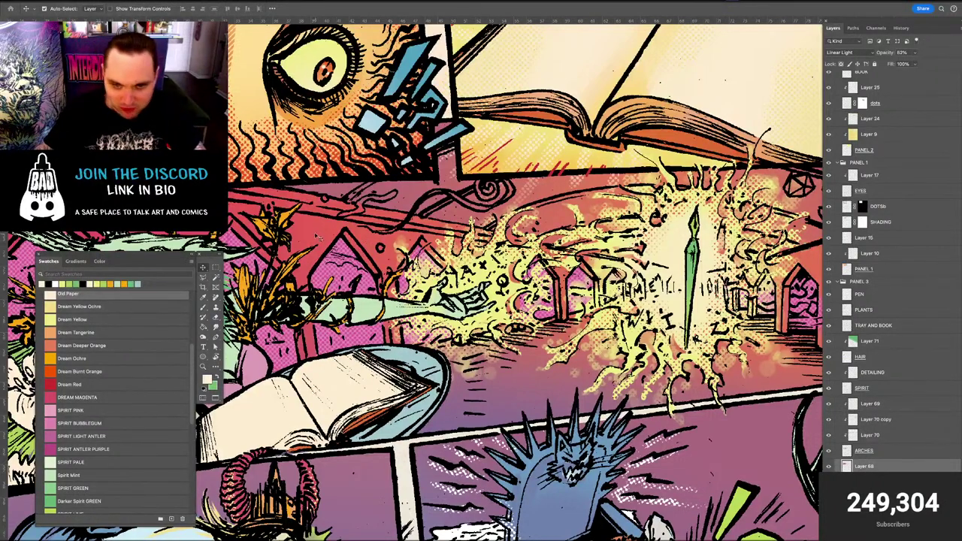
key("ctrl+shift+n")
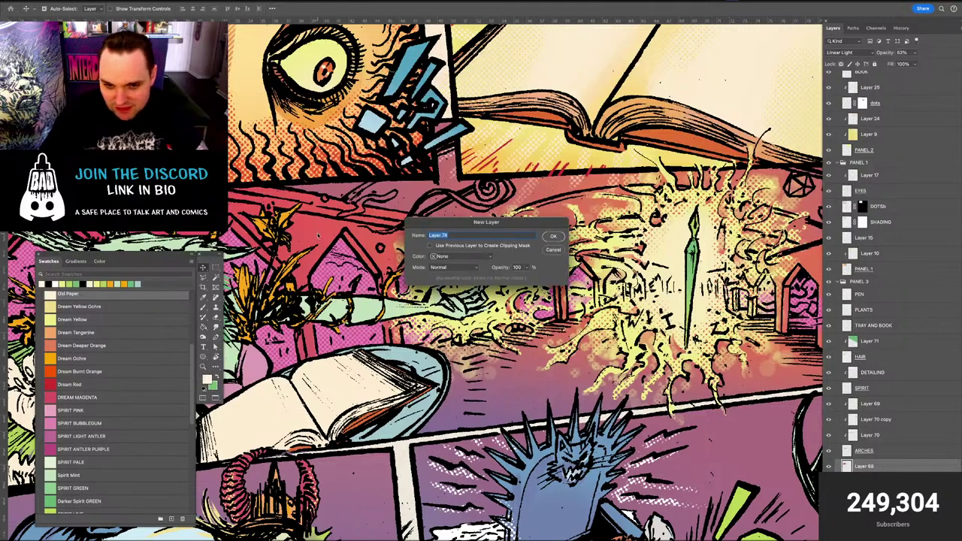
key("Return")
key("ctrl+alt+g")
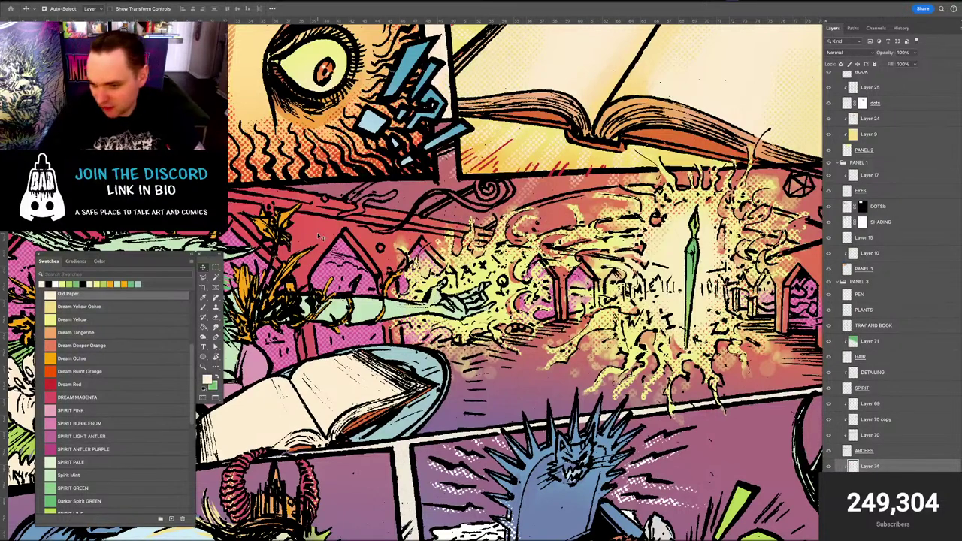
scroll(744, 263, "down", 2)
scroll(869, 299, "down", 1)
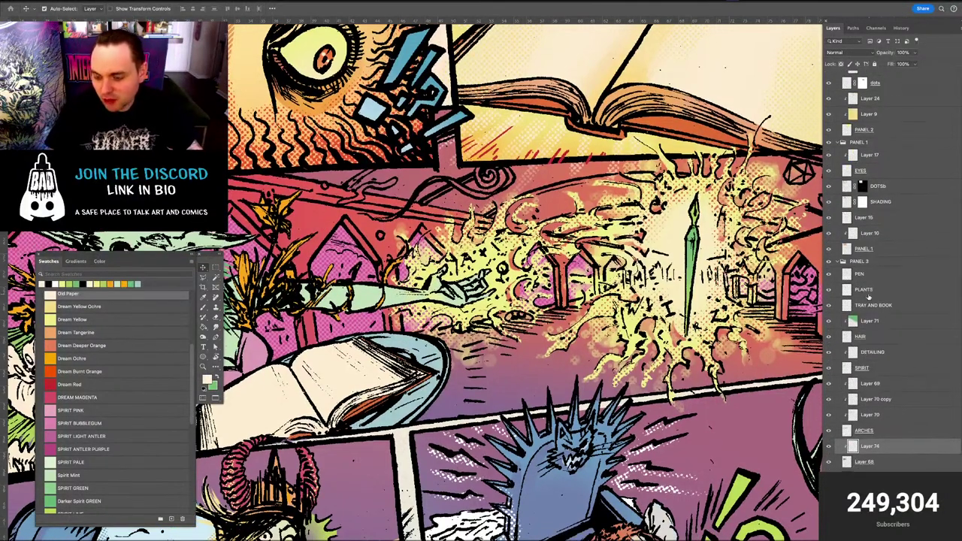
scroll(865, 298, "down", 1)
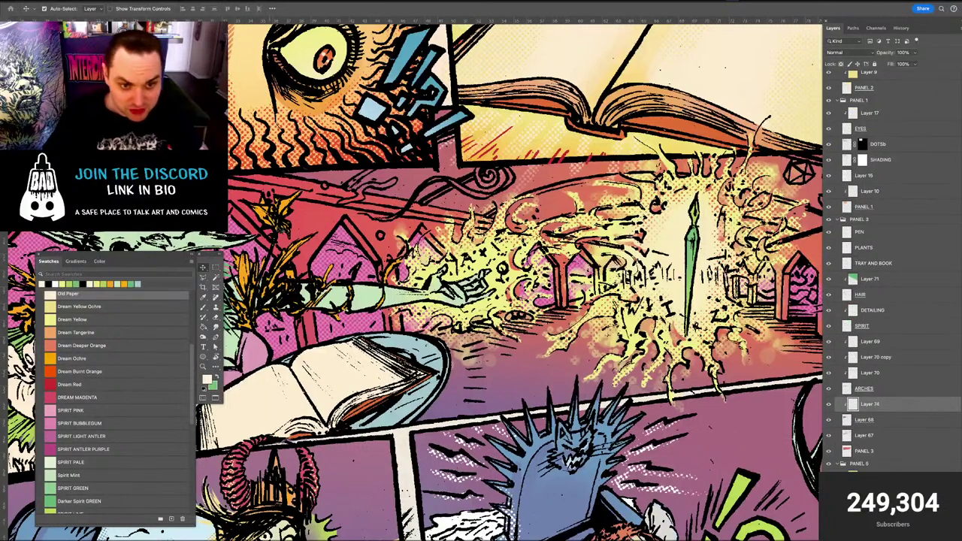
Set the new clipped layer to Multiply and the brush to SPIRIT ANTLER PURPLE, 100% opacity and size 54
key("b")
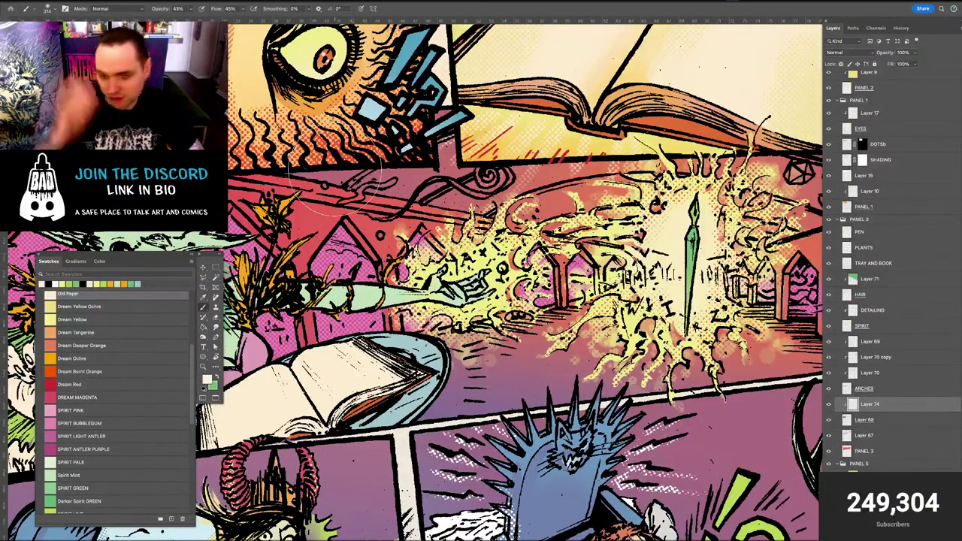
left_click(327, 171, "alt")
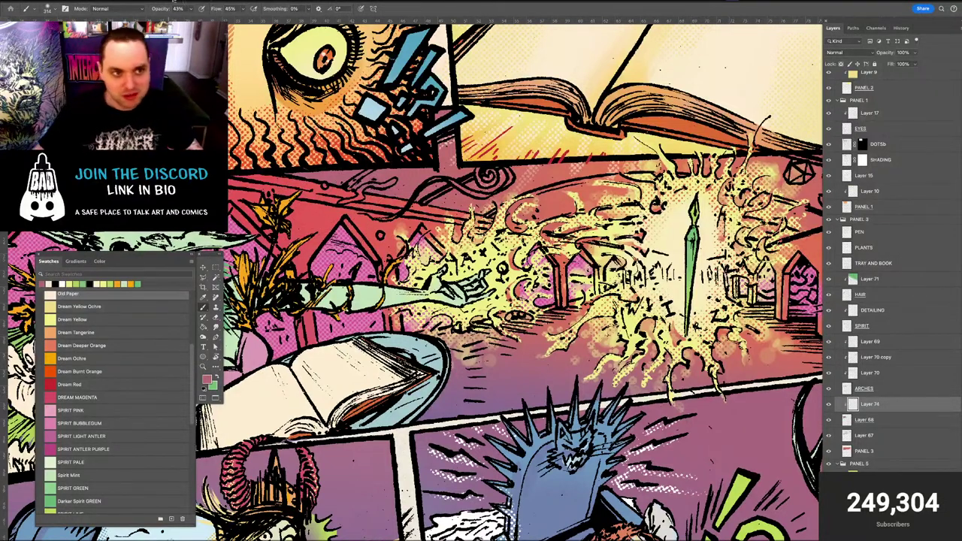
key("0")
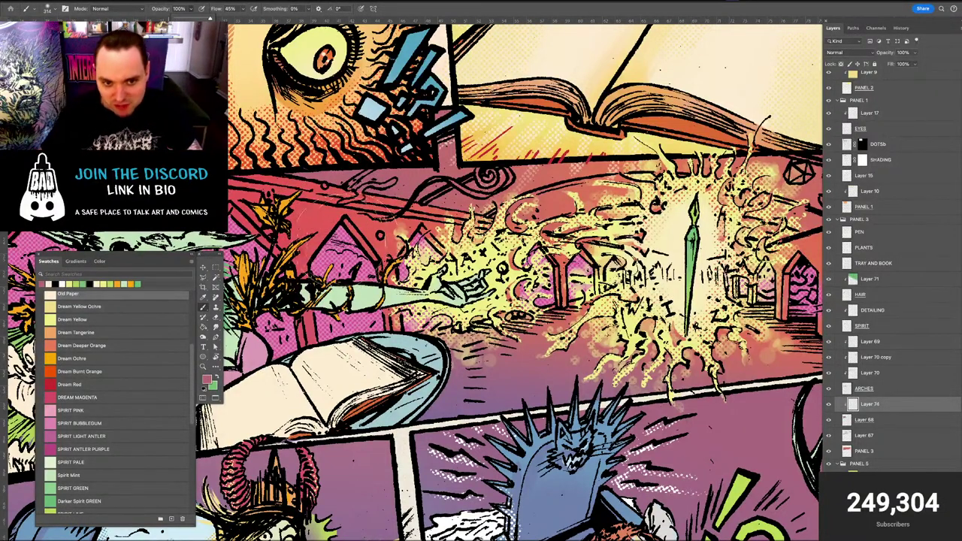
mouse_move(350, 239)
left_mouse_down()
mouse_move(340, 249)
mouse_move(349, 238)
left_mouse_up()
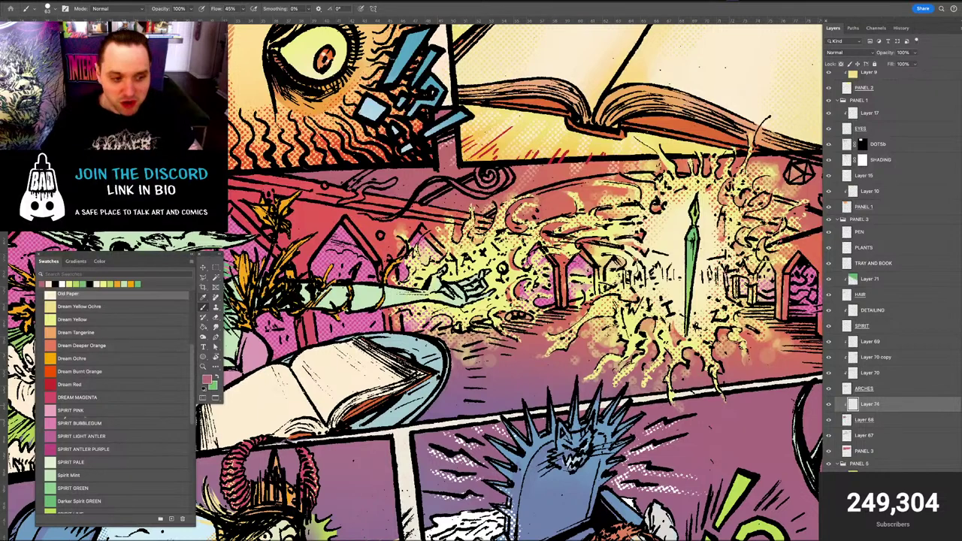
left_click(55, 449)
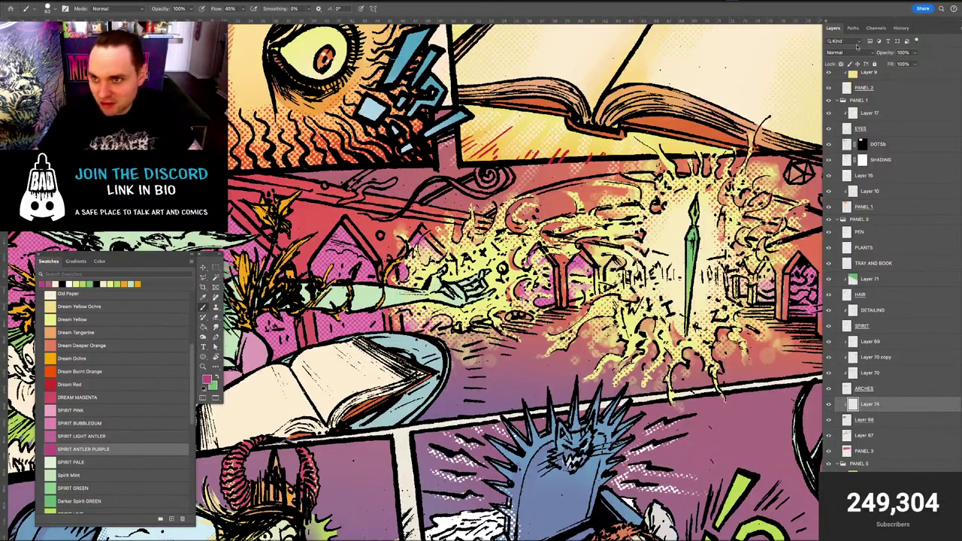
left_click(855, 52)
left_click(841, 81)
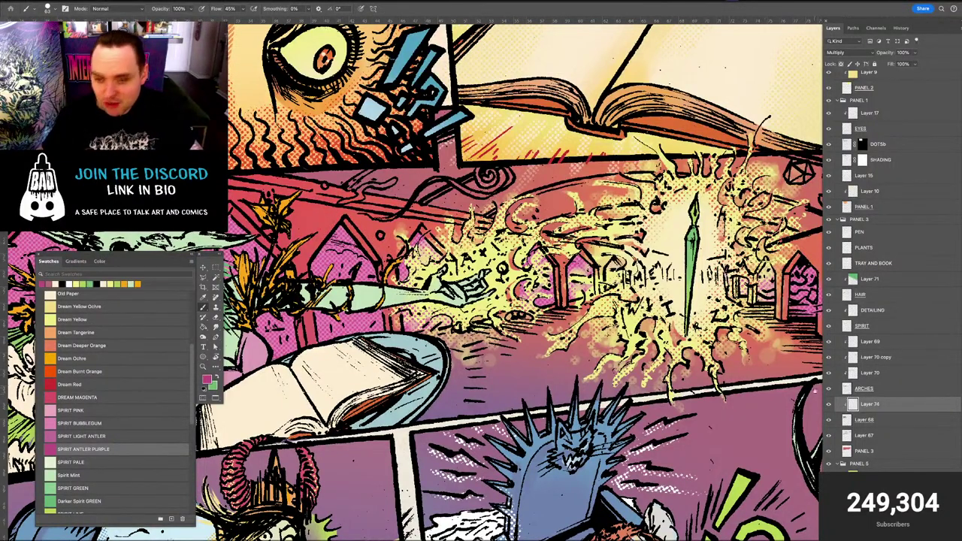
key("bracketleft")
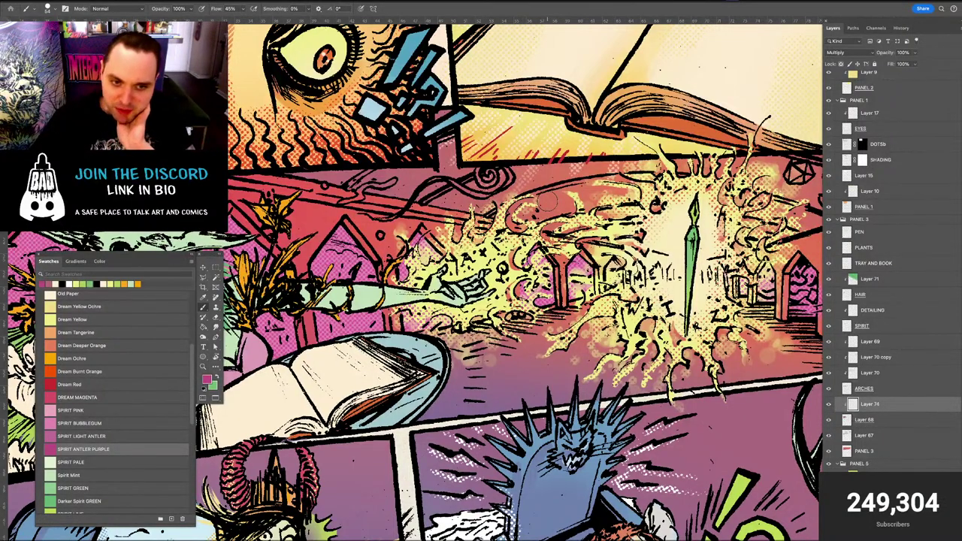
Check the layers behind panel 3 by toggling the ARCHES layer's visibility at page scale, keeping the Multiply layer selected for brushing
key("v")
key("alt+bracketleft")
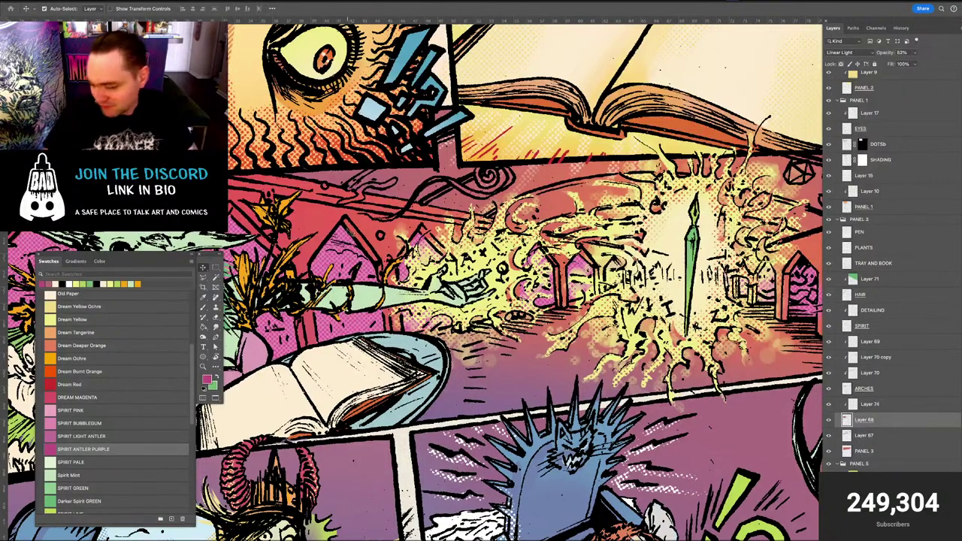
left_click(853, 408)
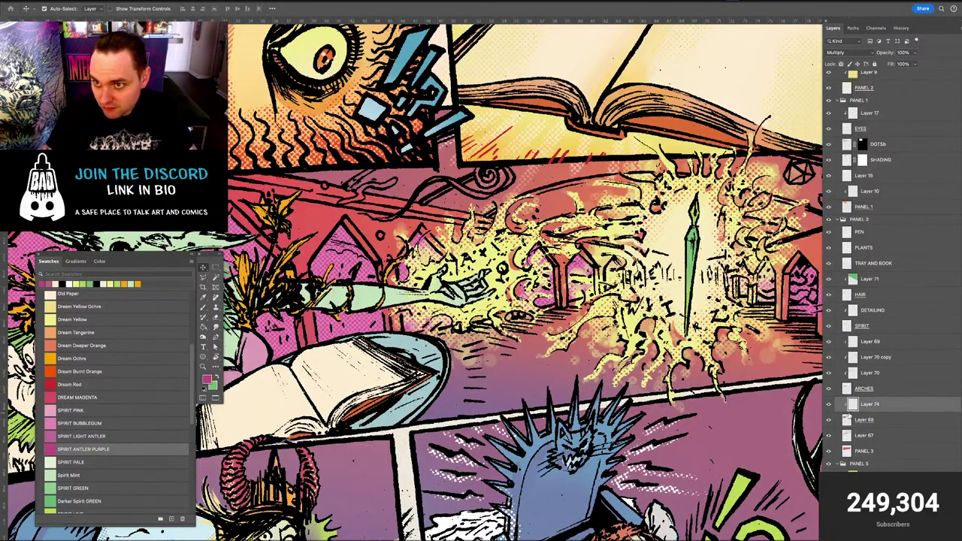
key("b")
scroll(504, 329, "down", 3)
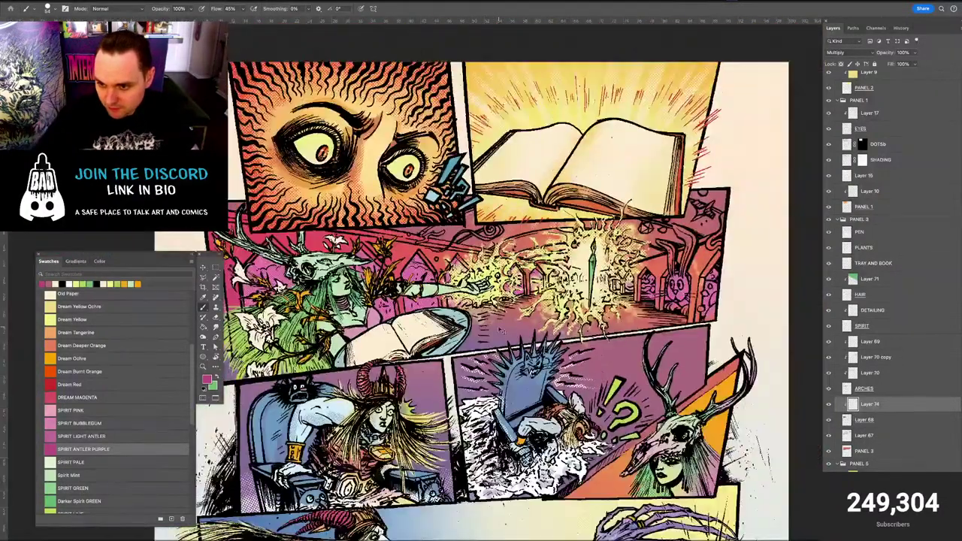
left_click(828, 389)
left_click(829, 389)
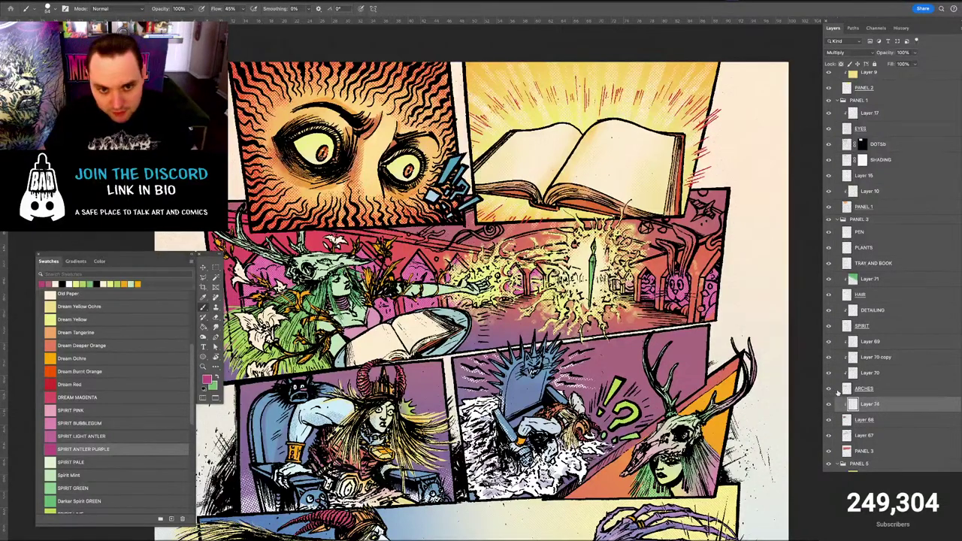
Examine panel 3's background and the glow around the hand and pen at page scale and close up
key("super+minus")
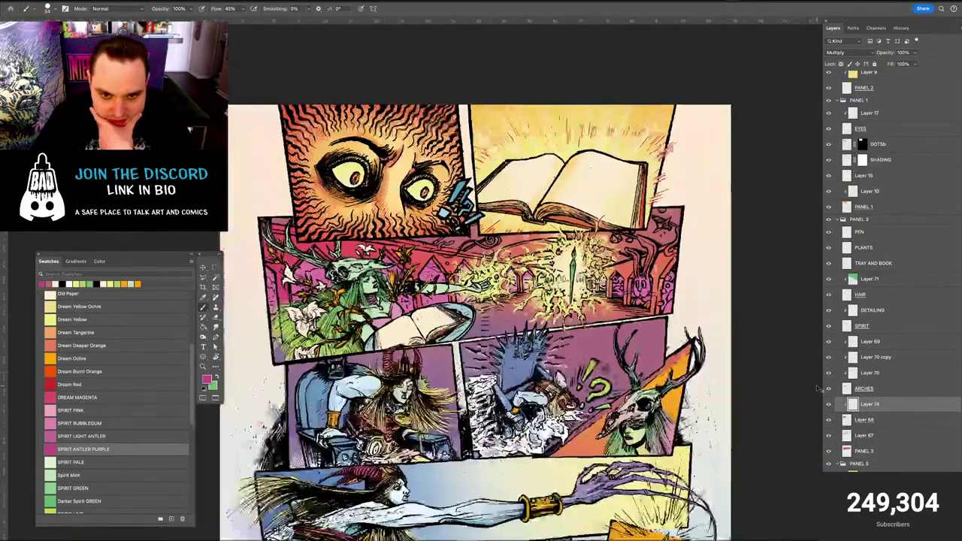
key("super+plus")
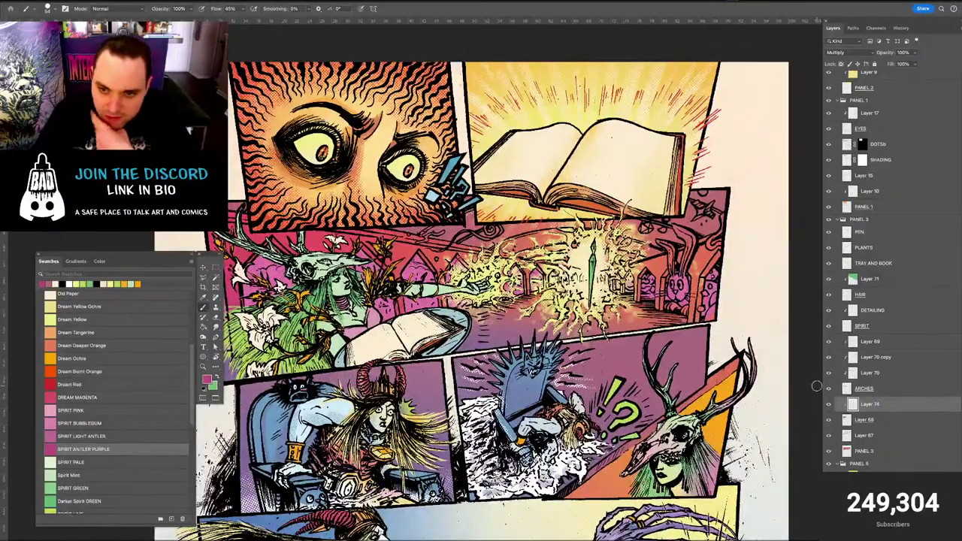
key("super+minus")
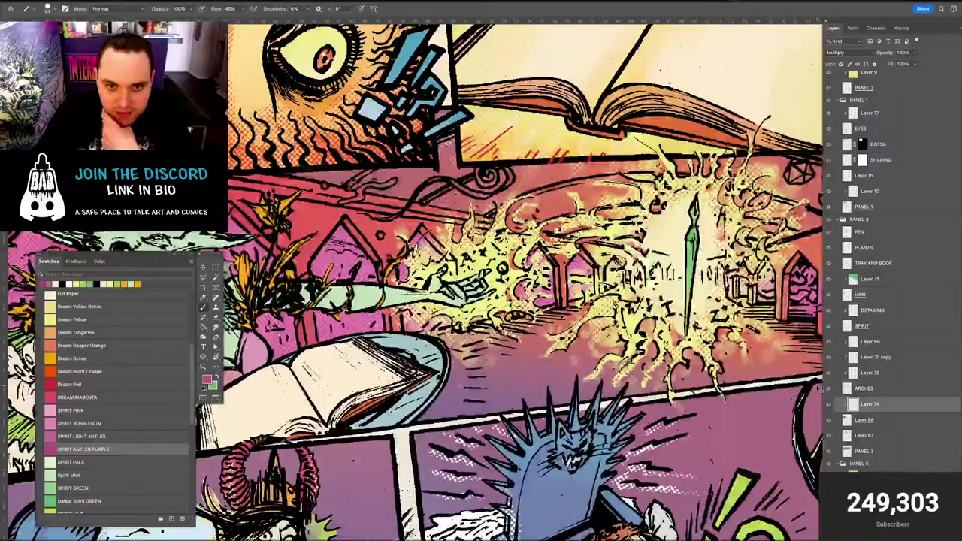
key("h")
left_click(817, 387)
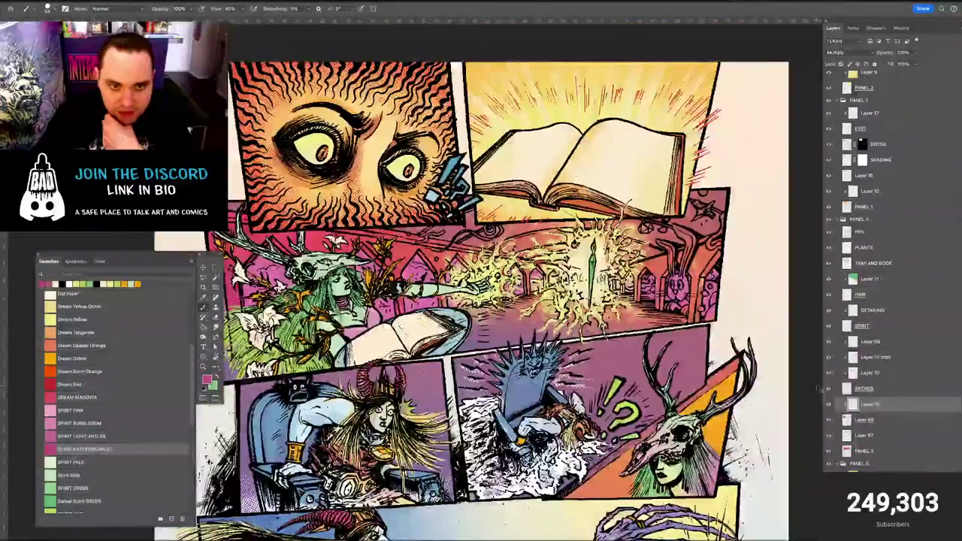
left_click_drag(474, 193, 285, 244)
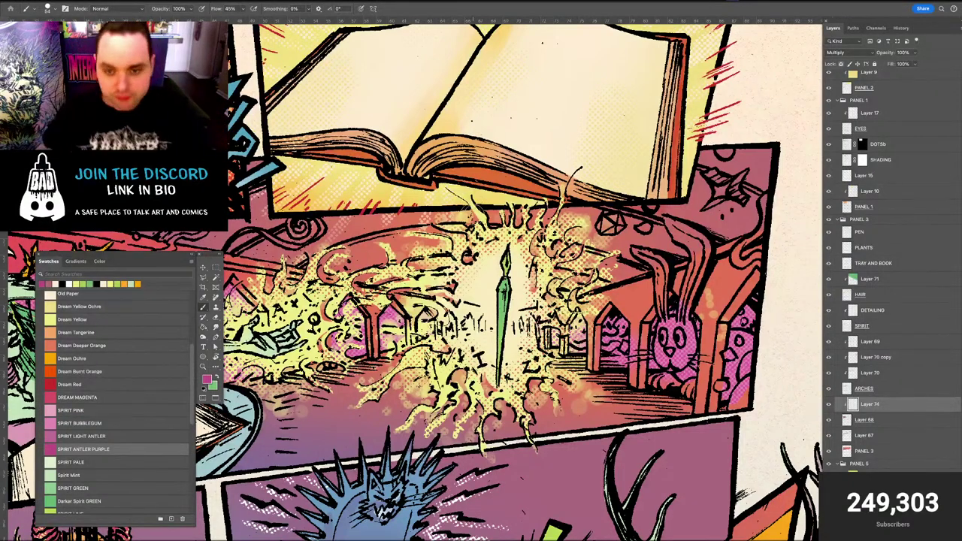
left_click_drag(438, 219, 523, 194)
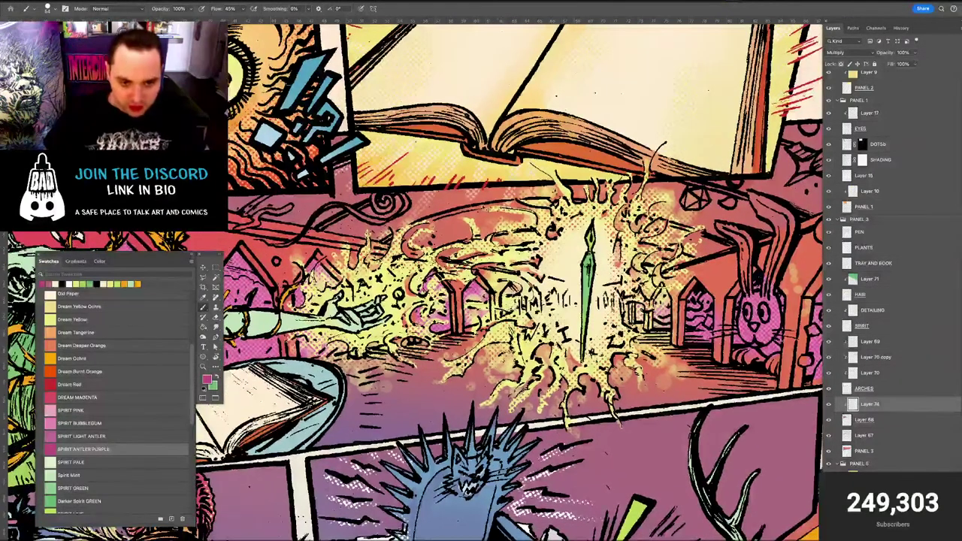
Paint an Old Paper highlight in the glow around the spirit's hand on Layer 73
key("v")
left_click(580, 269)
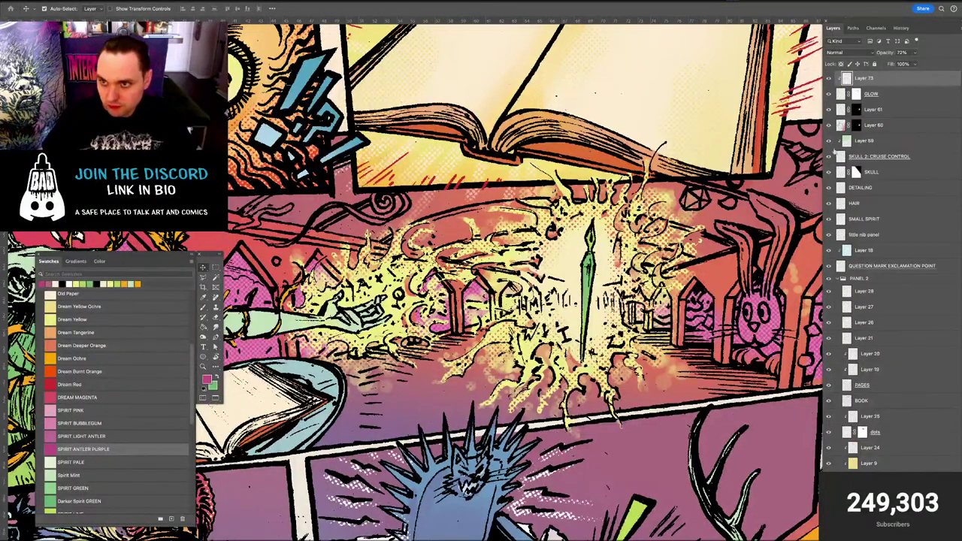
scroll(190, 366, "up", 1)
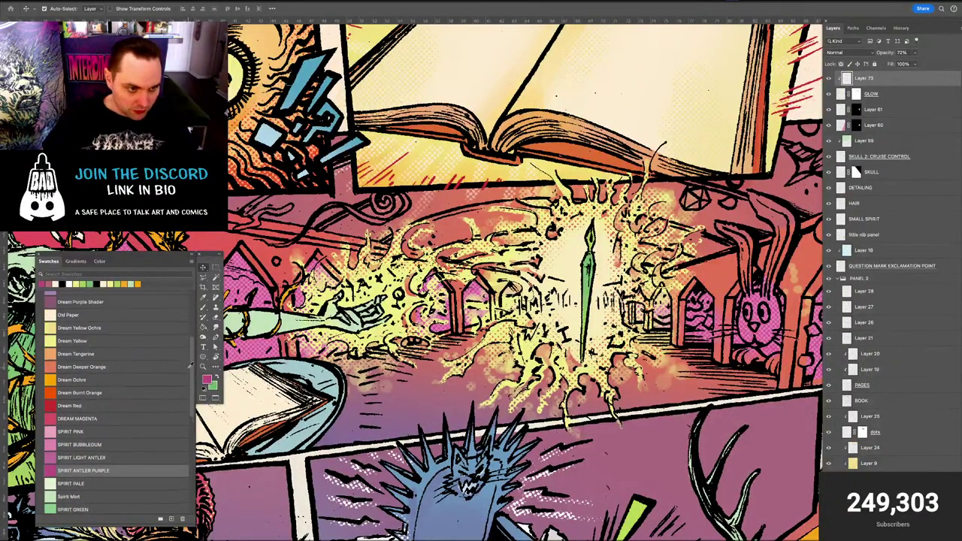
left_click(55, 314)
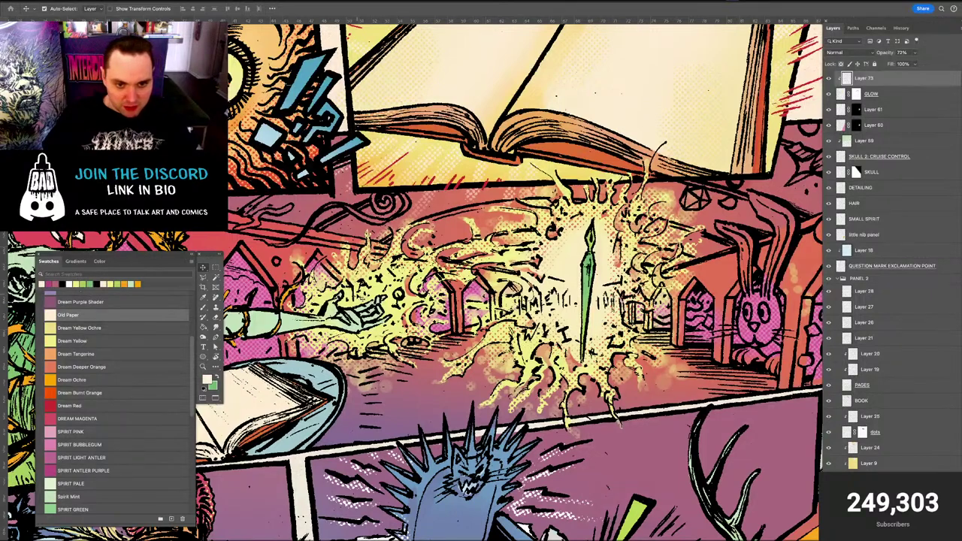
key("b")
left_click_drag(370, 302, 380, 311, "ctrl+alt")
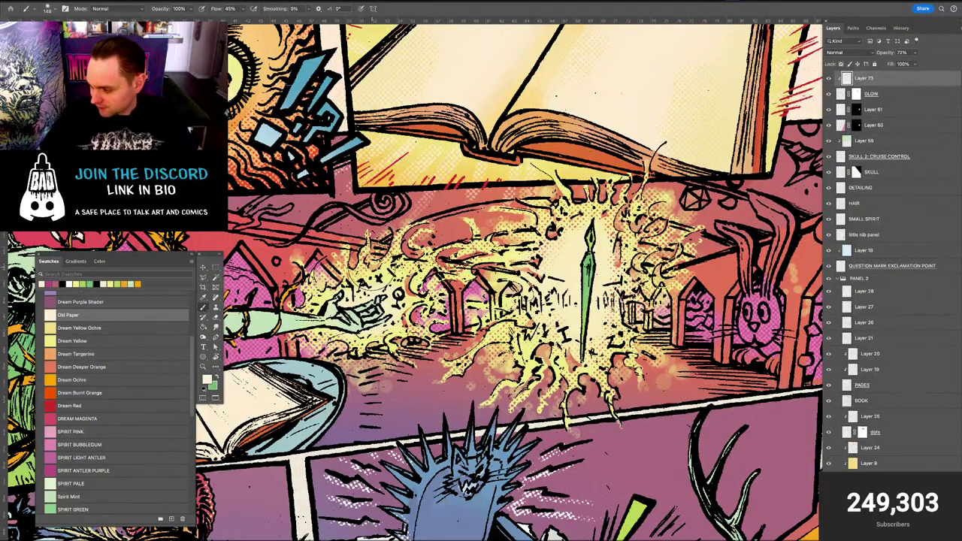
Add a new layer directly above the PLANTS layer in panel 3's group
key("v")
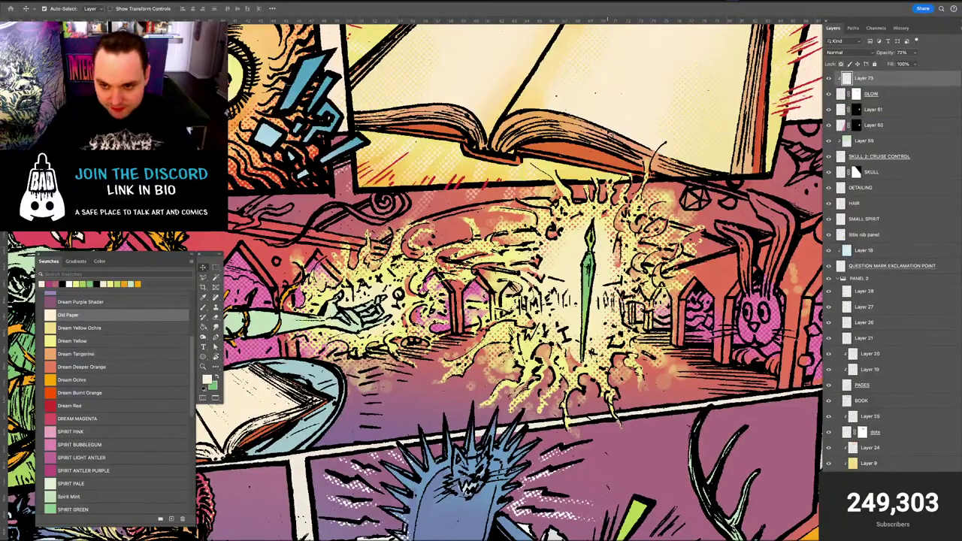
key("super+minus")
key("super+minus")
scroll(609, 132, "left", 3)
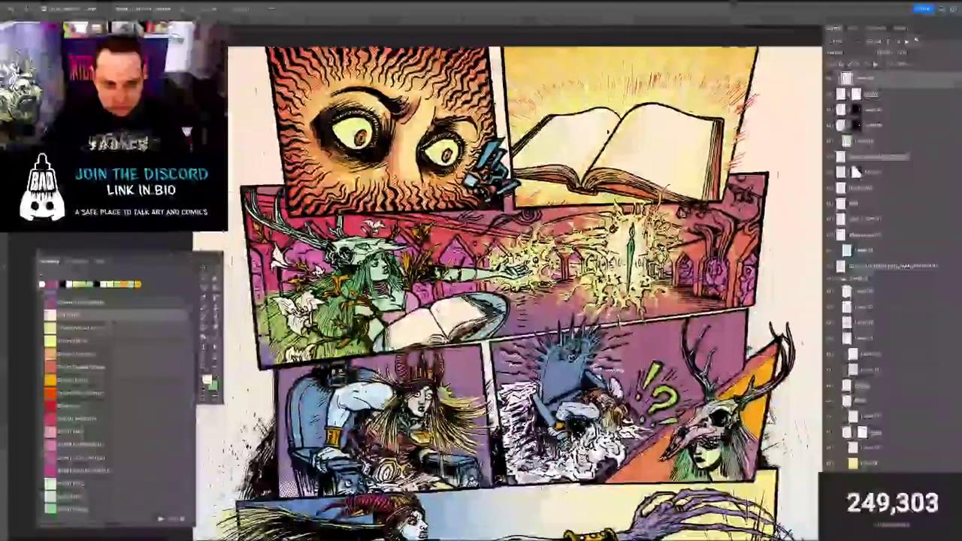
scroll(609, 132, "left", 3)
scroll(609, 133, "right", 1)
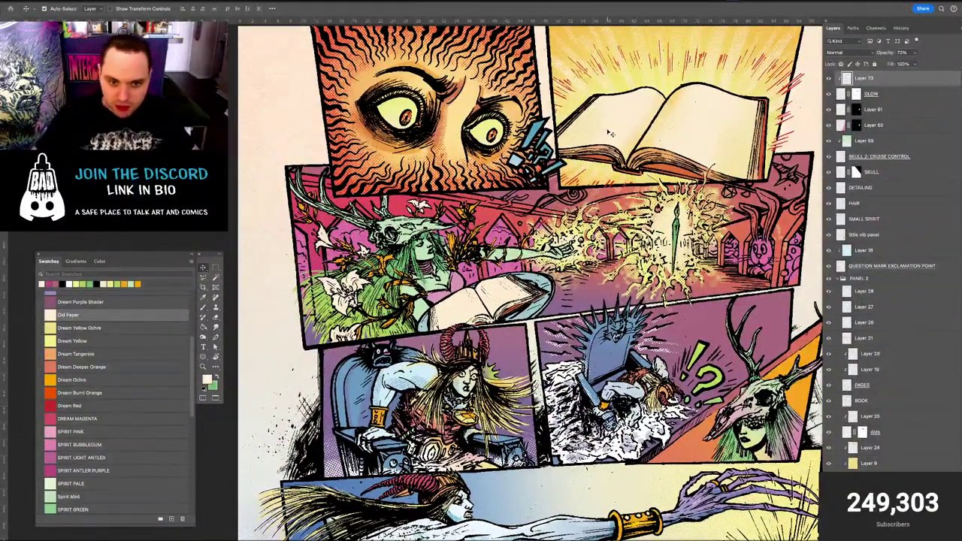
left_click(462, 315)
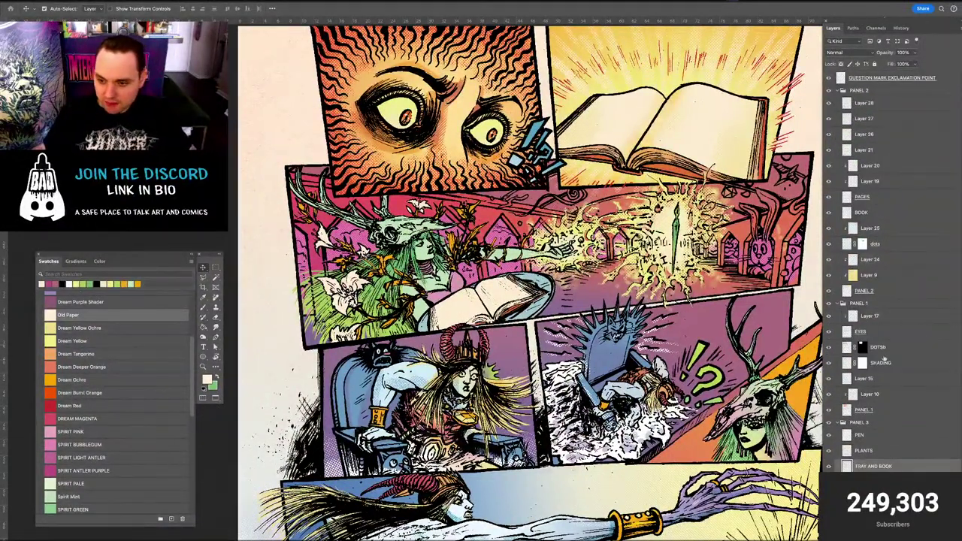
left_click(291, 364)
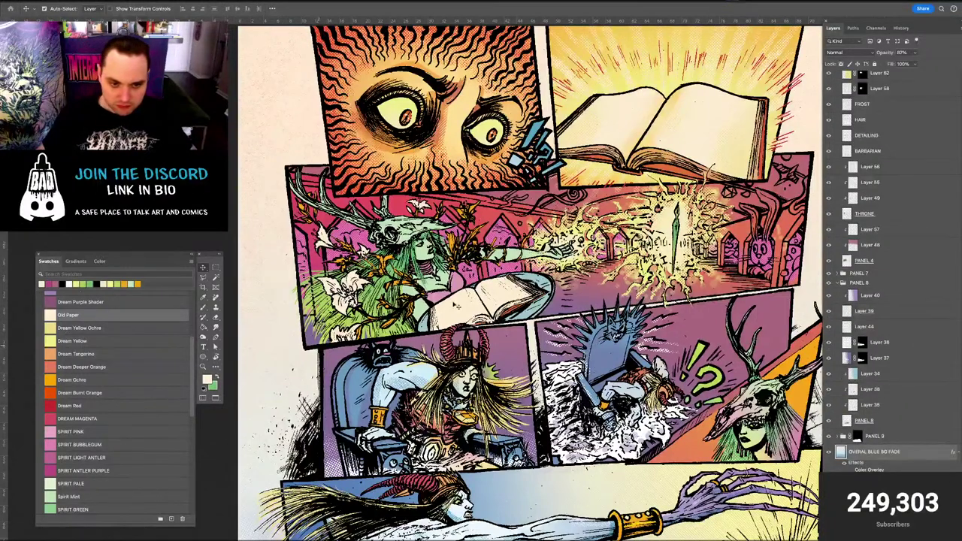
left_click(474, 306)
scroll(927, 221, "up", 3)
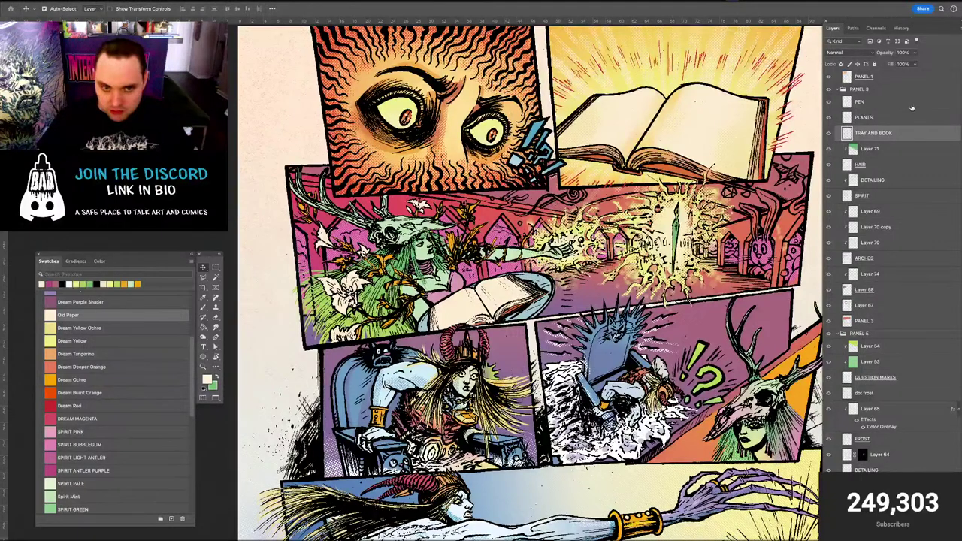
left_click(883, 118)
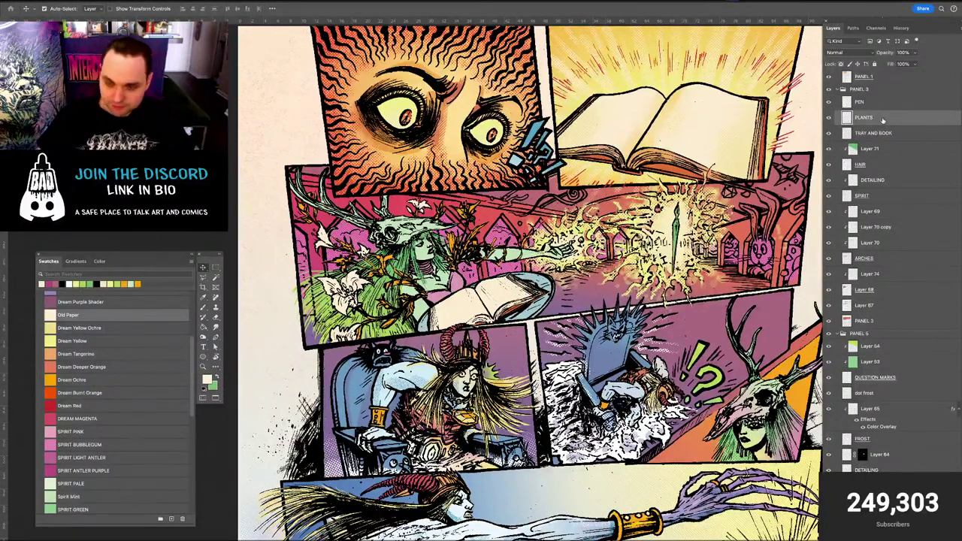
key("ctrl+alt+shift+n")
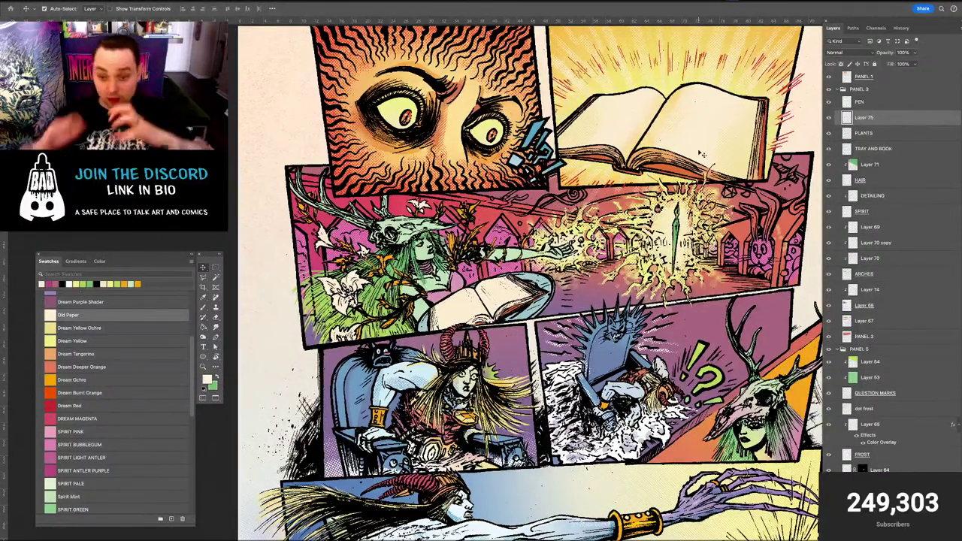
Paint a soft Dream Yellow glow over panel 3's open book with a very large brush, about 1100 px
key("b")
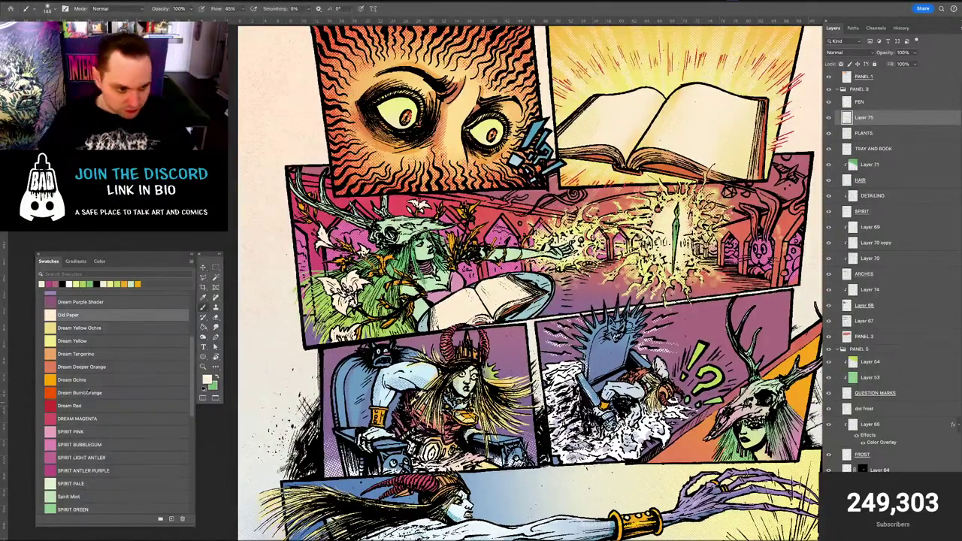
left_click(72, 340)
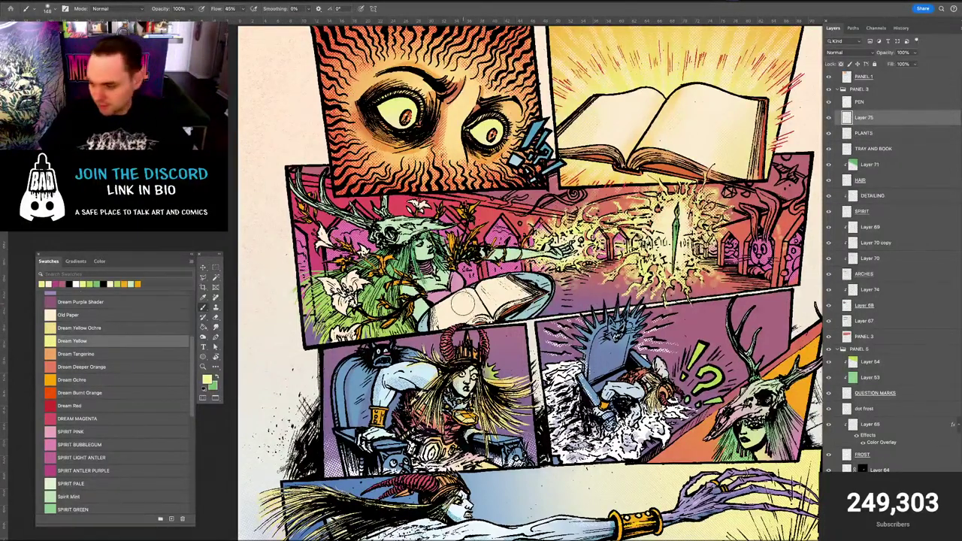
left_click_drag(503, 297, 560, 266)
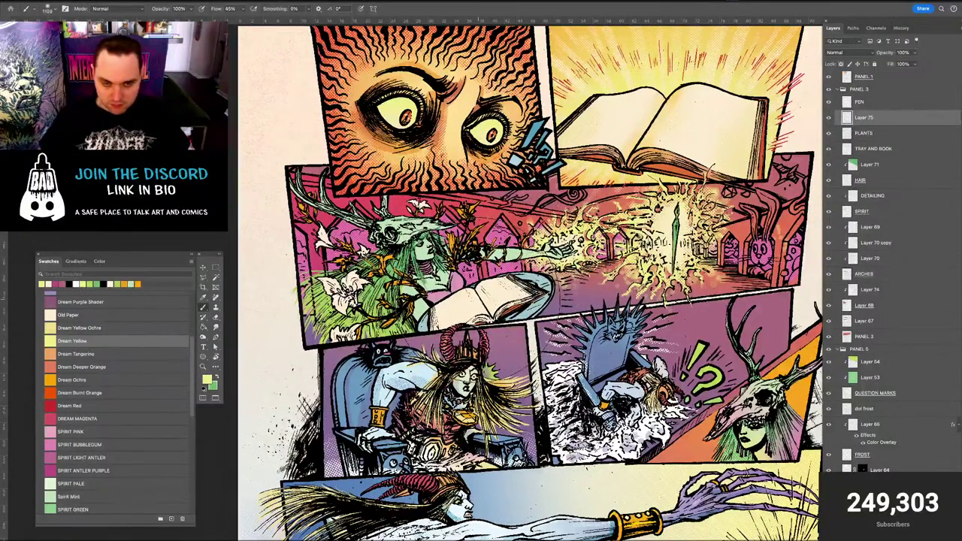
left_click(478, 301)
left_click(478, 300)
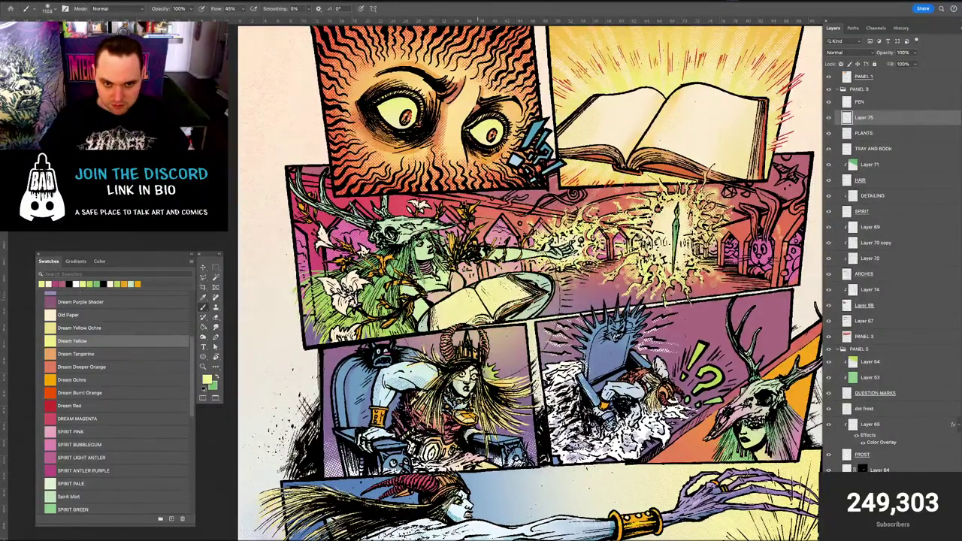
left_click(478, 301)
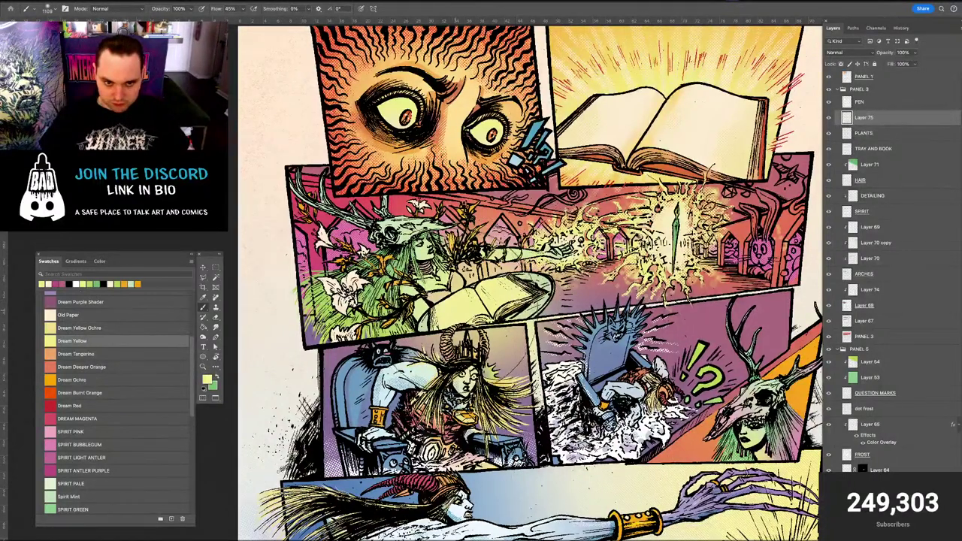
left_click(484, 310)
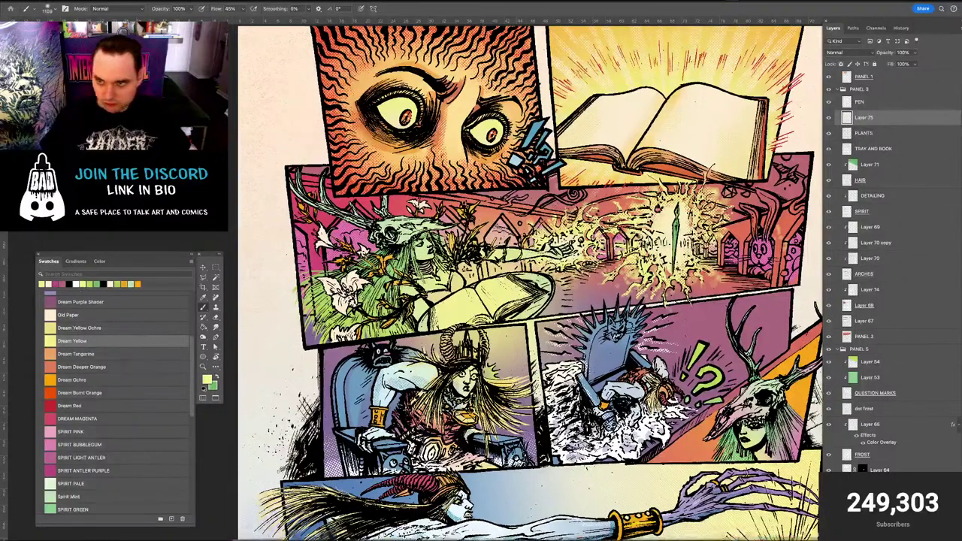
Mask the new glow layer to the shape of the PANEL 3 layer and rename it GLOW
left_click(850, 339, "super")
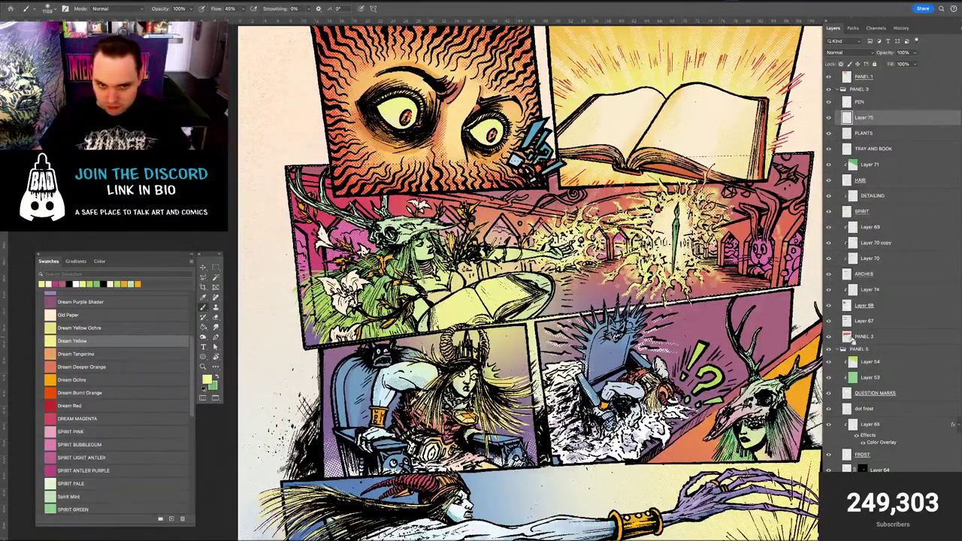
left_click(882, 534)
key("d")
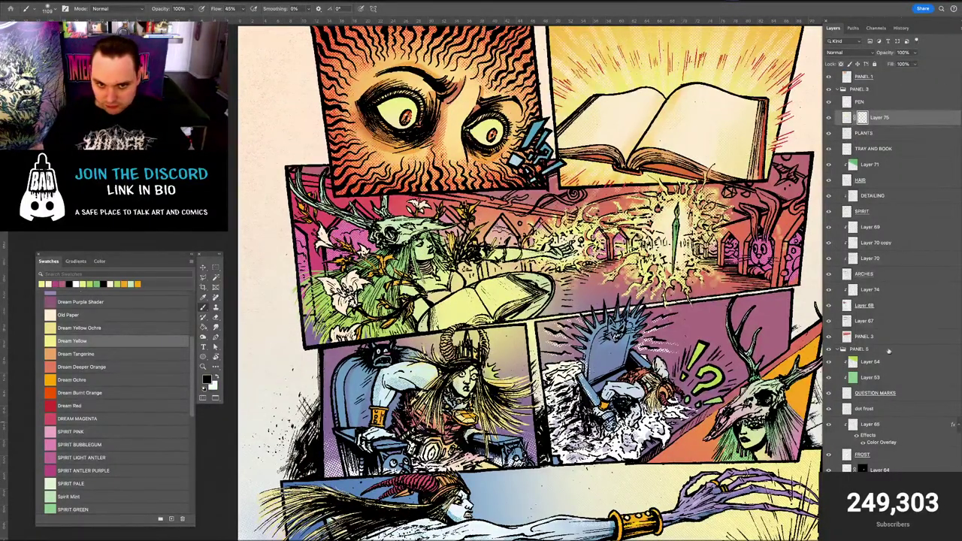
key("ctrl+i")
double_click(880, 119)
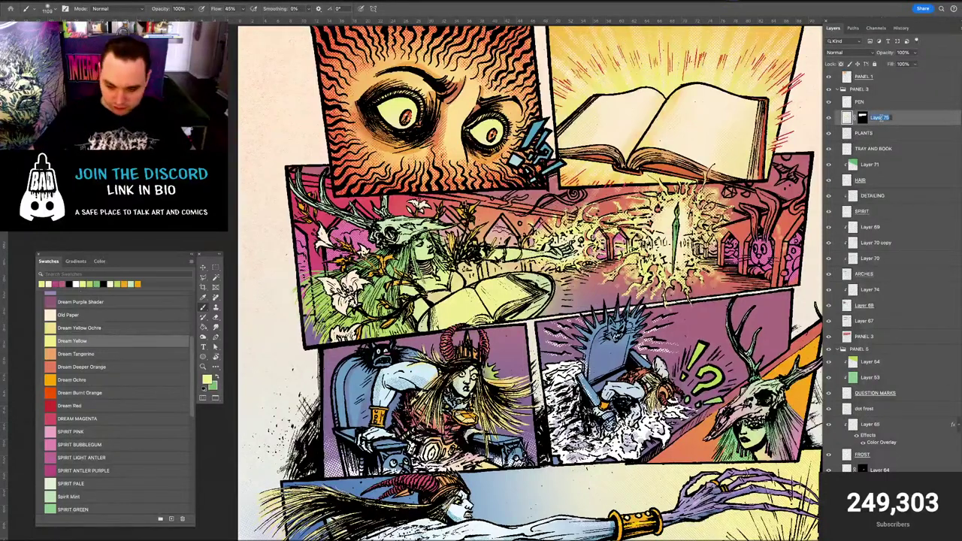
type("GLOW")
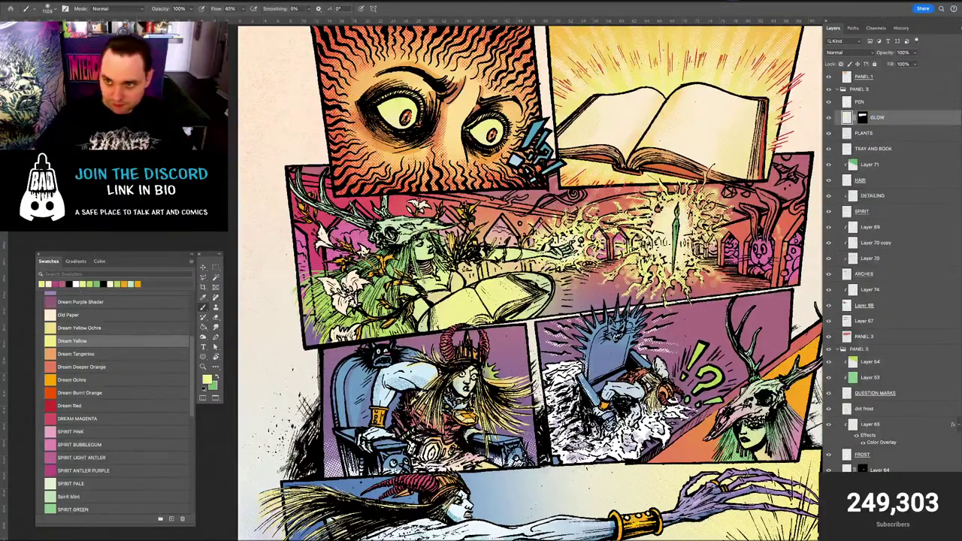
Set the GLOW layer's opacity to 87%
left_click_drag(913, 57, 909, 63)
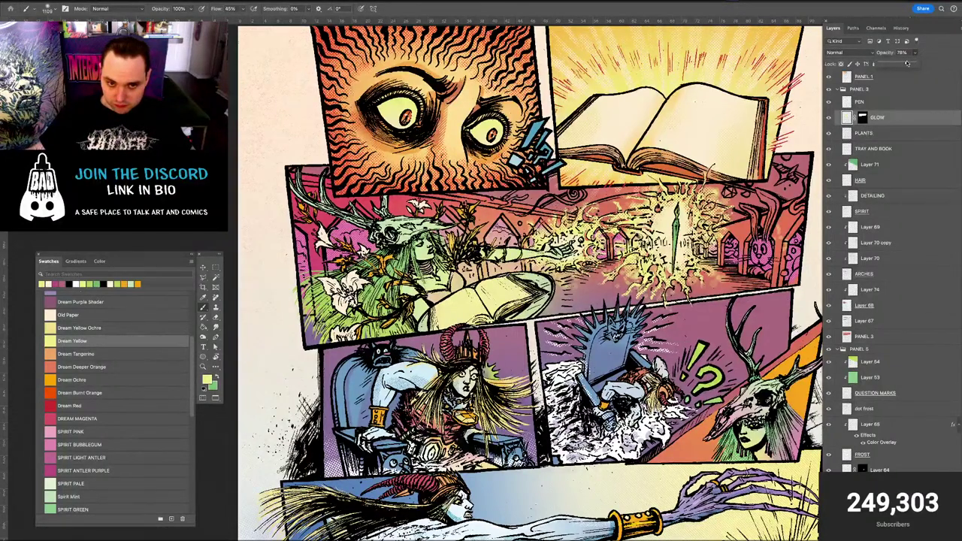
key("ctrl+plus")
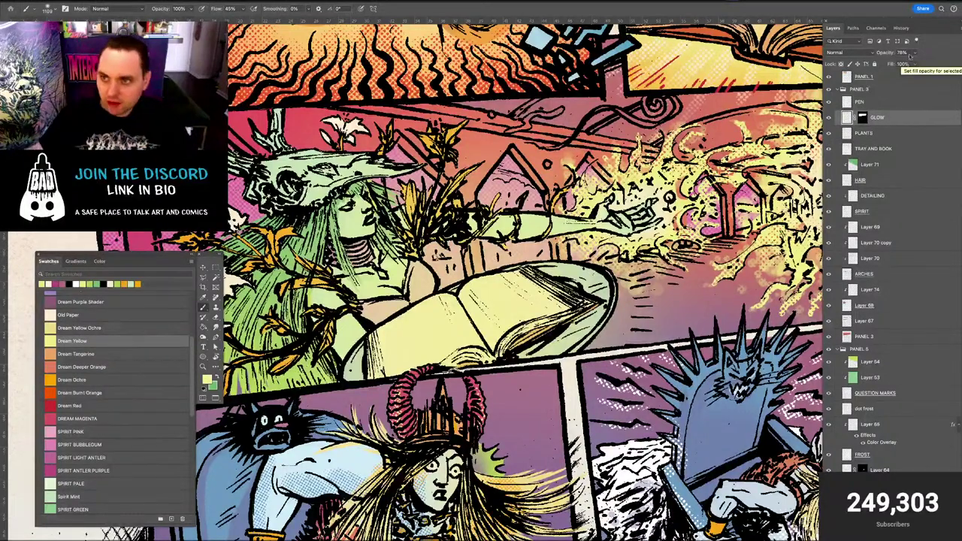
left_click(915, 53)
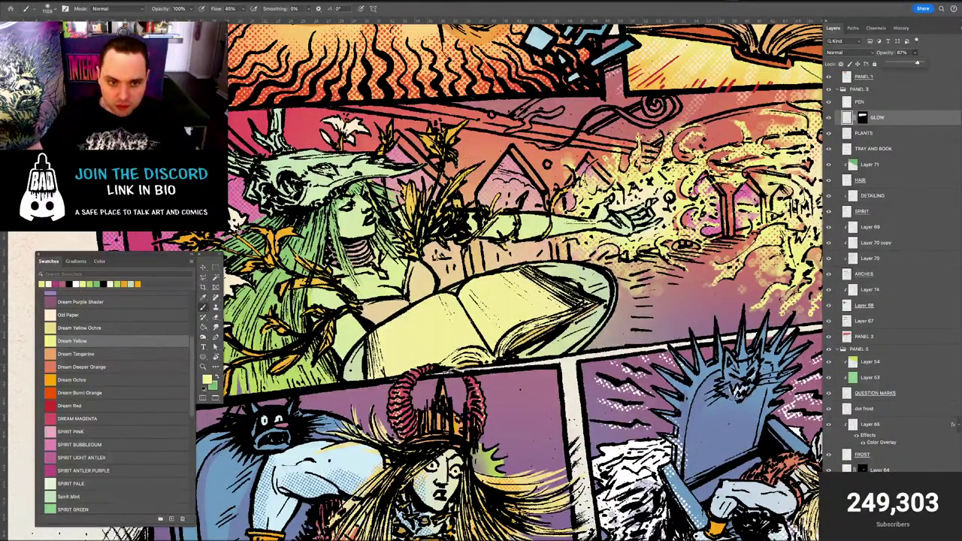
Erase the yellow glow from the background arches between the spirit's outstretched arm and the open book, using an eraser size of 81
mouse_move(447, 247)
left_mouse_down()
mouse_move(461, 243)
mouse_move(423, 258)
left_mouse_up()
mouse_move(436, 268)
left_mouse_down()
mouse_move(421, 268)
mouse_move(435, 253)
left_mouse_up()
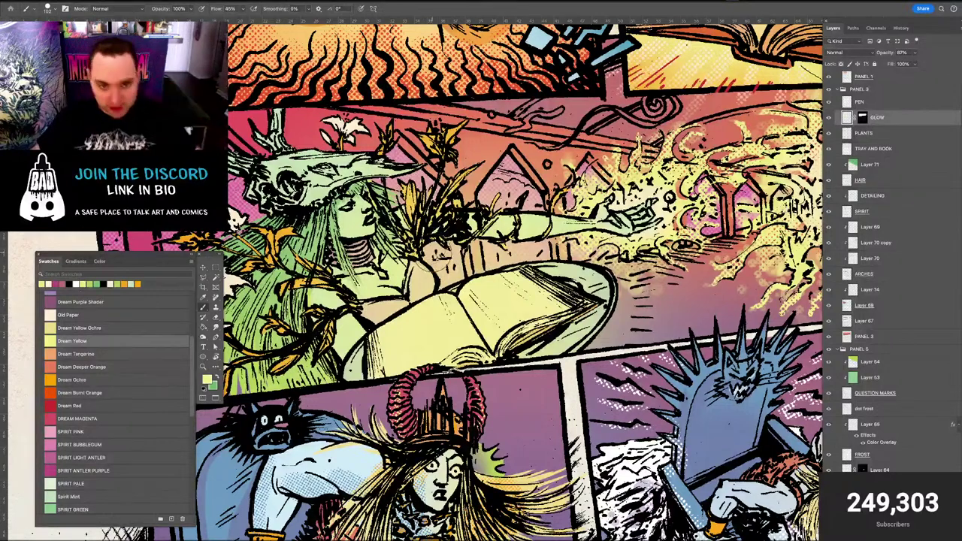
key("e")
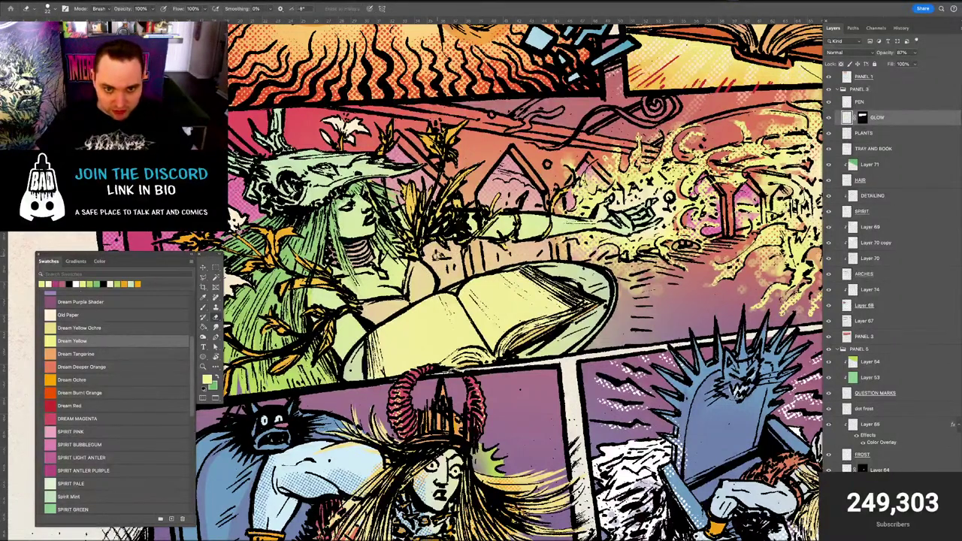
mouse_move(437, 256)
left_mouse_down()
mouse_move(447, 257)
mouse_move(432, 253)
left_mouse_up()
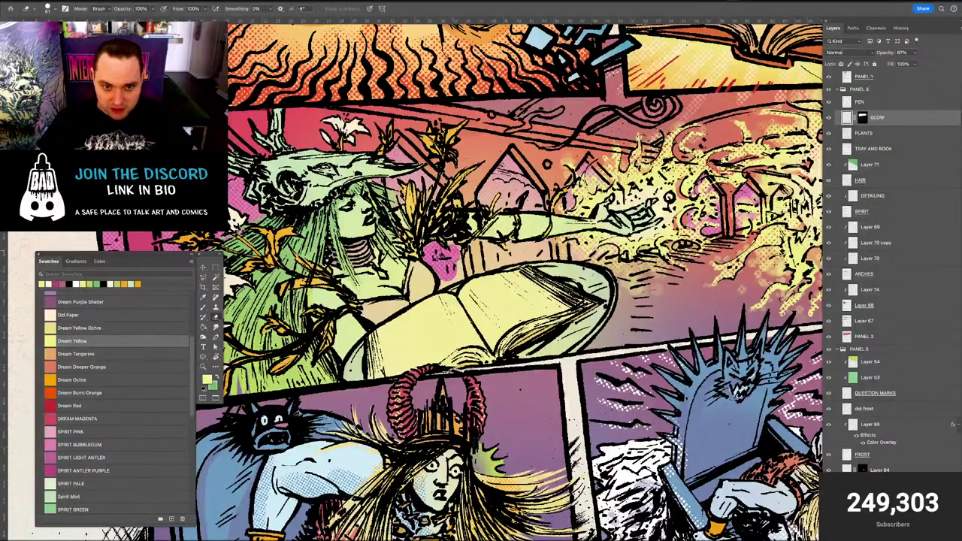
mouse_move(467, 253)
left_mouse_down()
mouse_move(461, 278)
mouse_move(452, 272)
mouse_move(476, 250)
left_mouse_up()
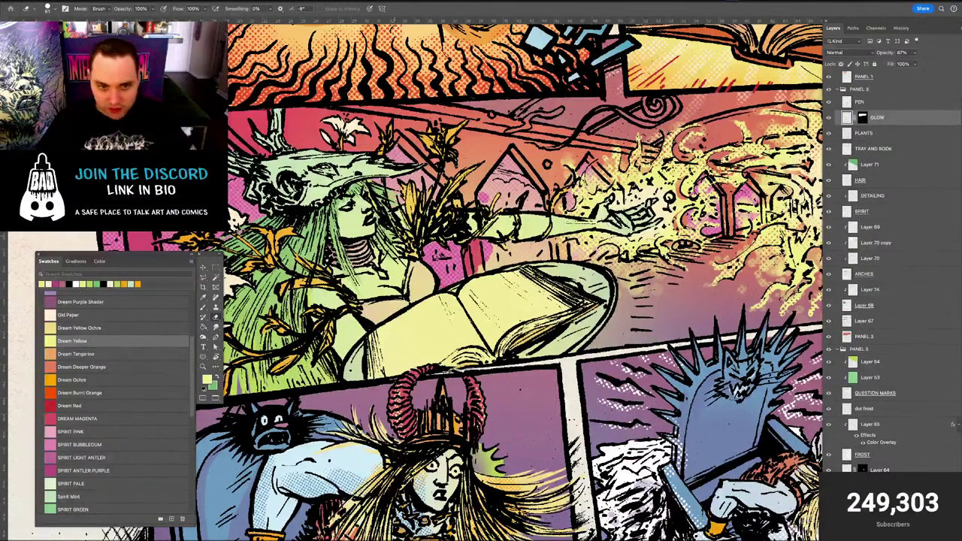
key("v")
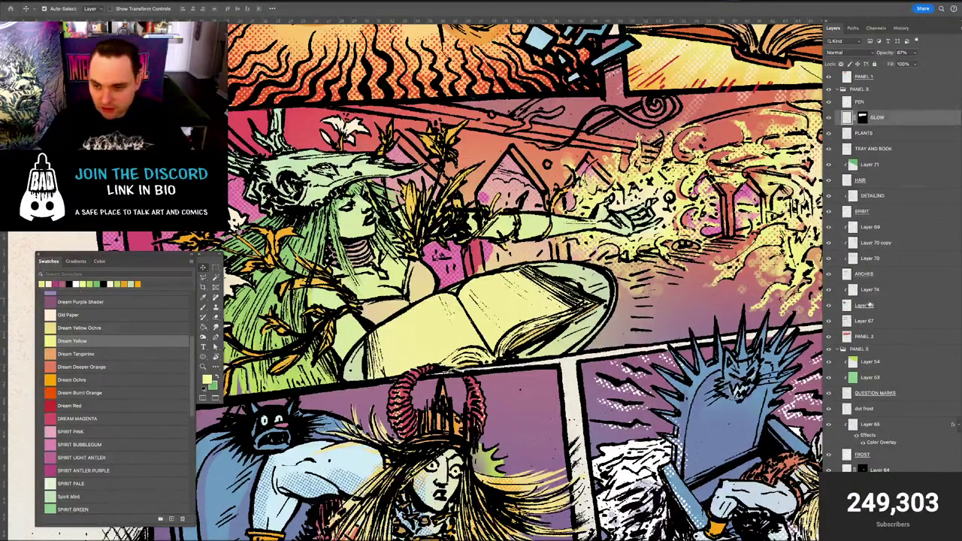
Hide the GLOW layer of panel 3 and load the SPIRIT layer's contents as a selection
left_click(829, 117)
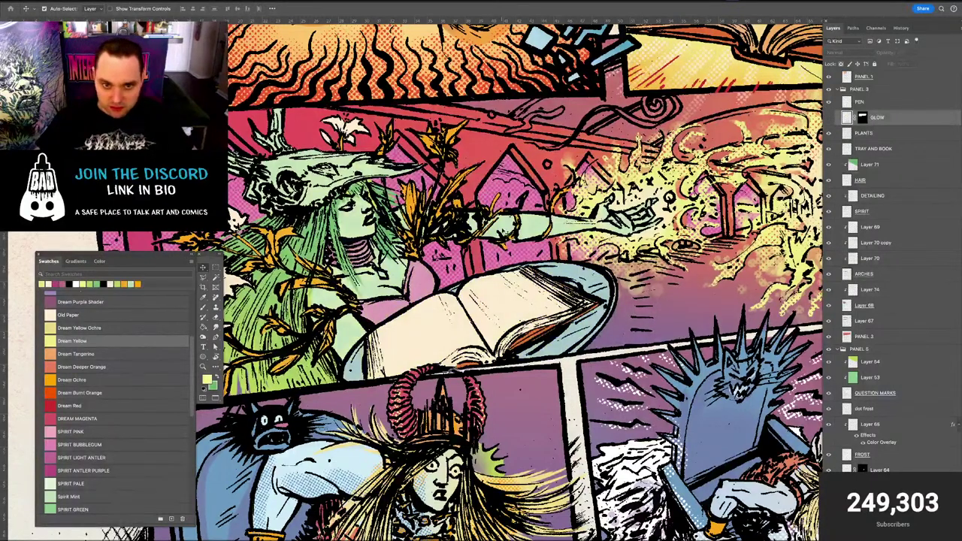
left_click(507, 230)
left_click(847, 213, "super")
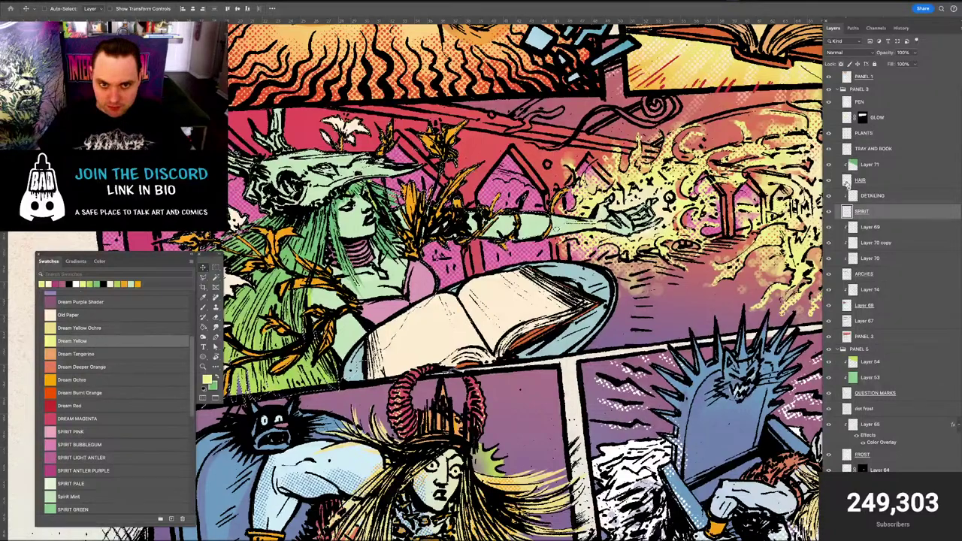
Show the GLOW layer of panel 3 again and make it the active layer
scroll(852, 145, "up", 15)
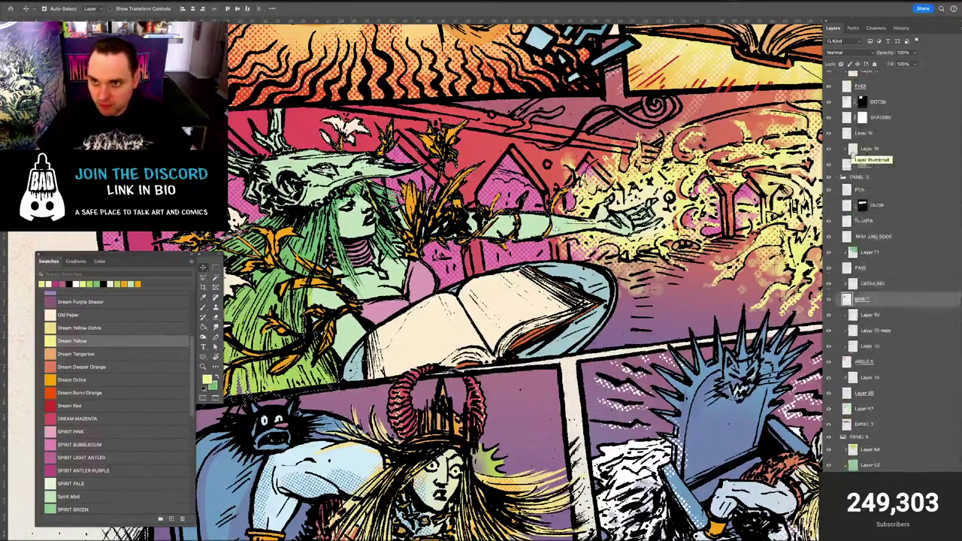
scroll(855, 177, "up", 1)
scroll(526, 338, "down", 8)
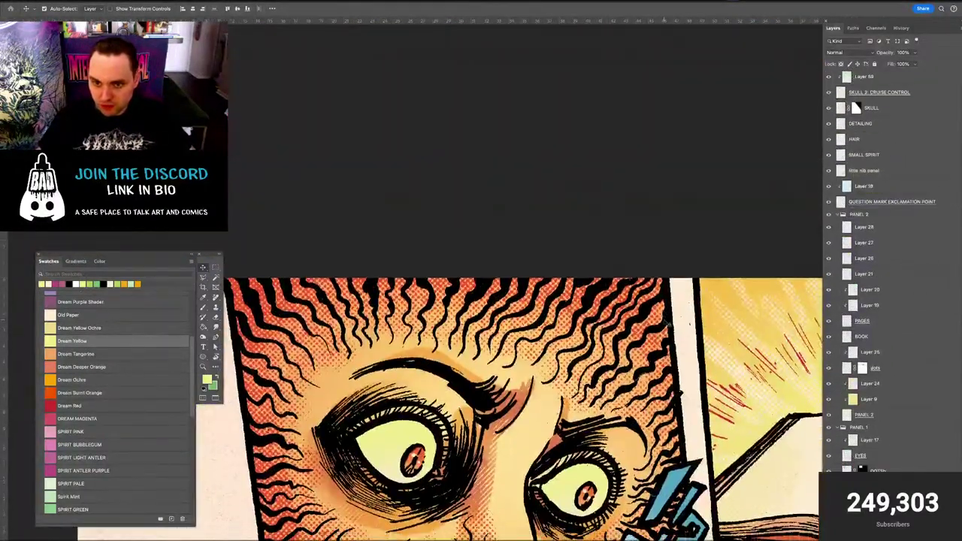
scroll(511, 278, "down", 5)
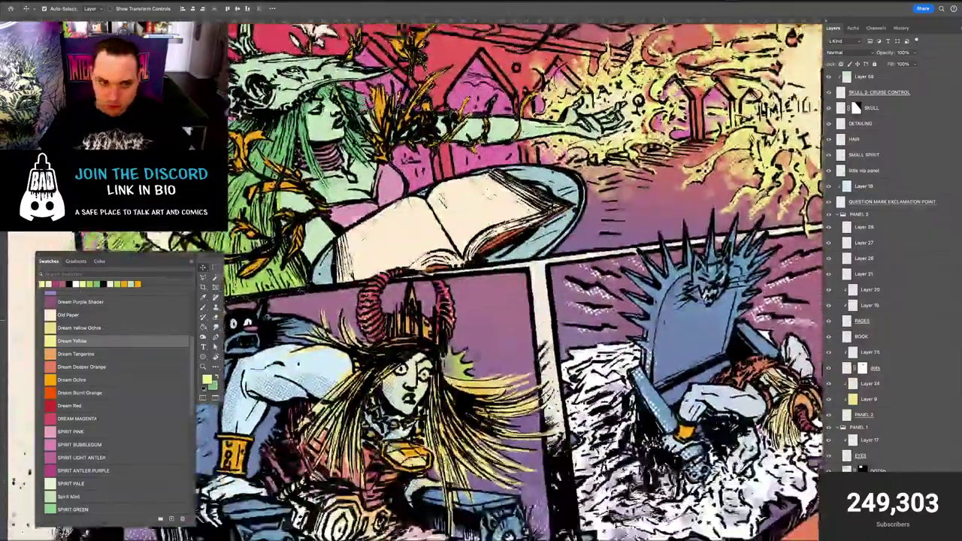
scroll(857, 173, "up", 8)
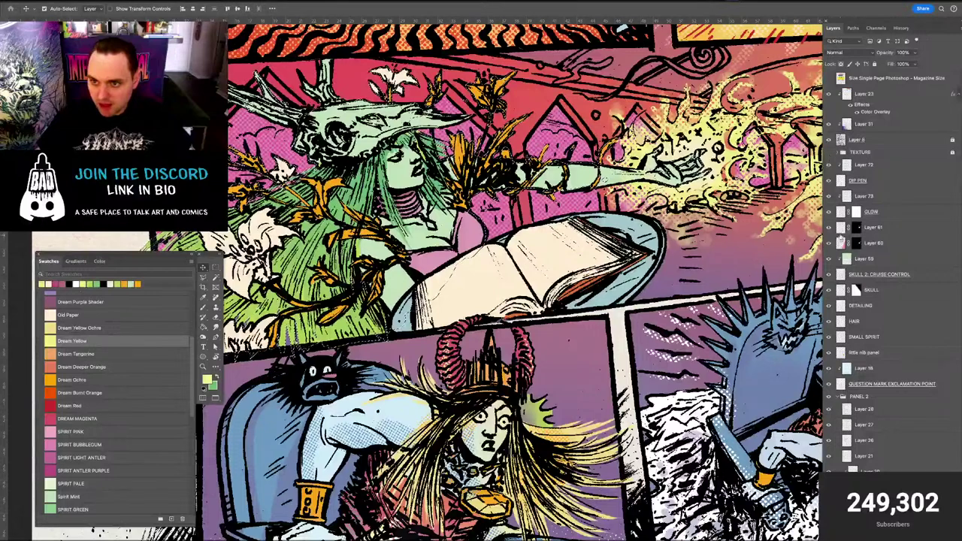
scroll(863, 242, "down", 9)
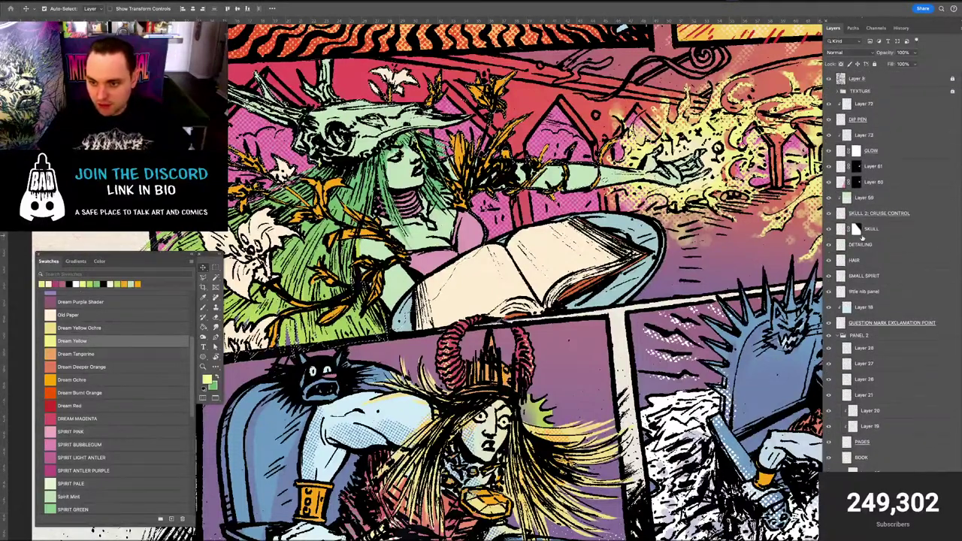
scroll(862, 239, "down", 3)
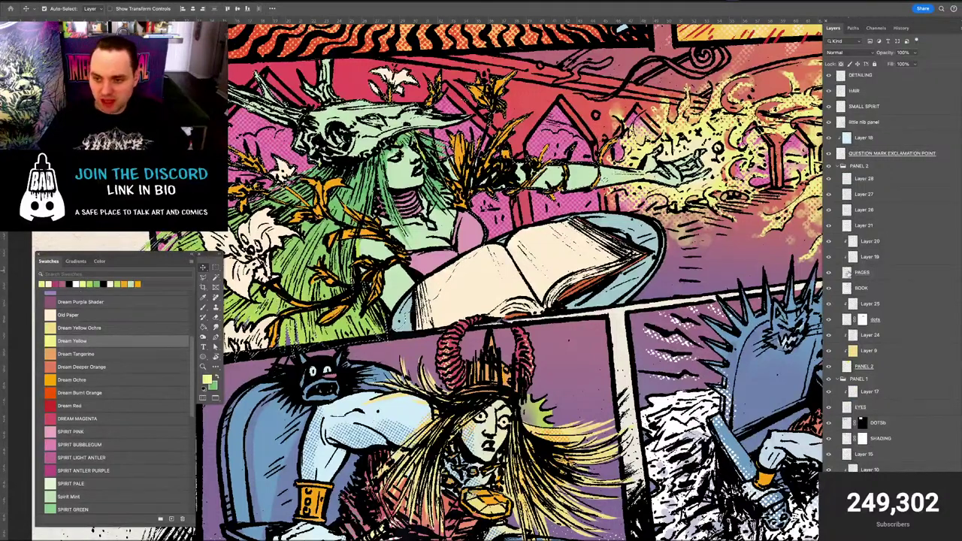
scroll(846, 273, "down", 5)
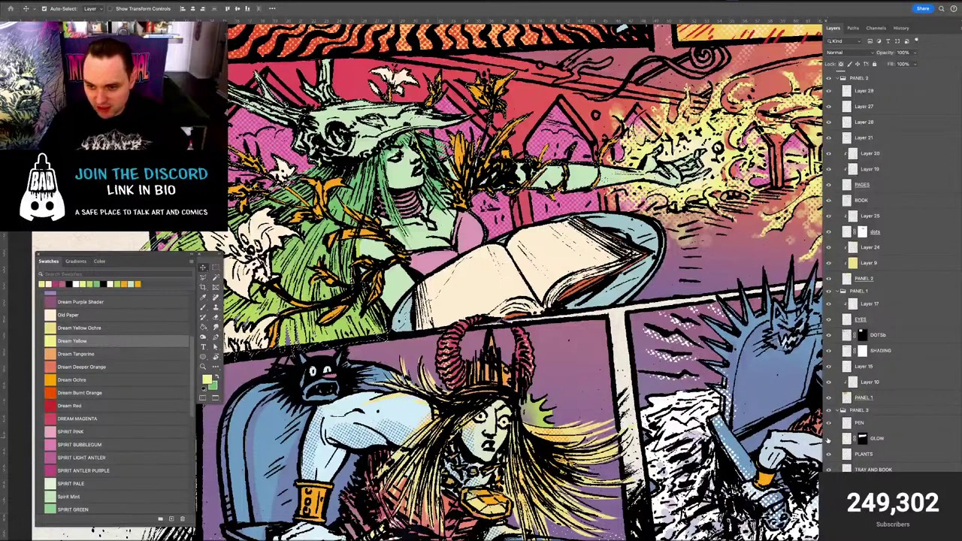
left_click(828, 438)
left_click(847, 439)
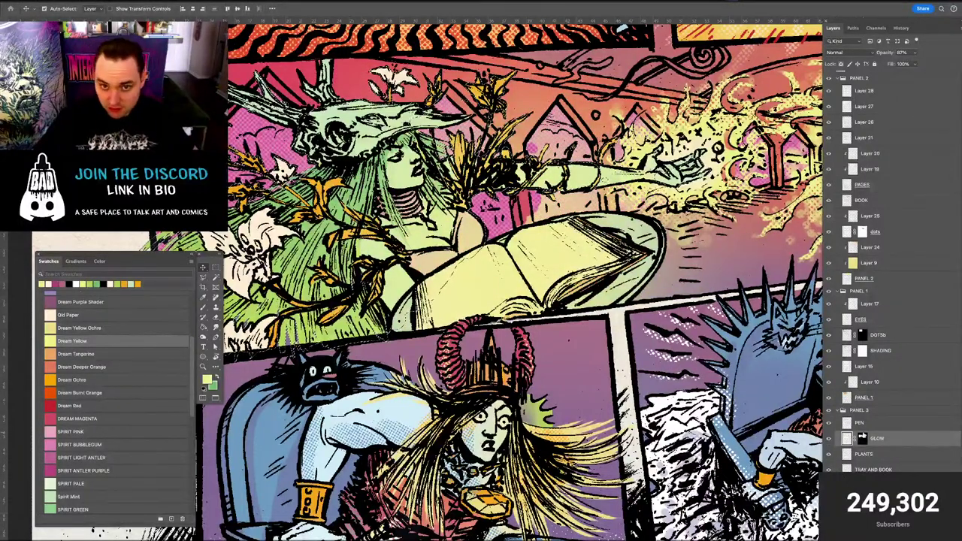
Toggle the GLOW layer's mask off and on to compare its effect on the spirit, book and arches
left_click(863, 435, "shift")
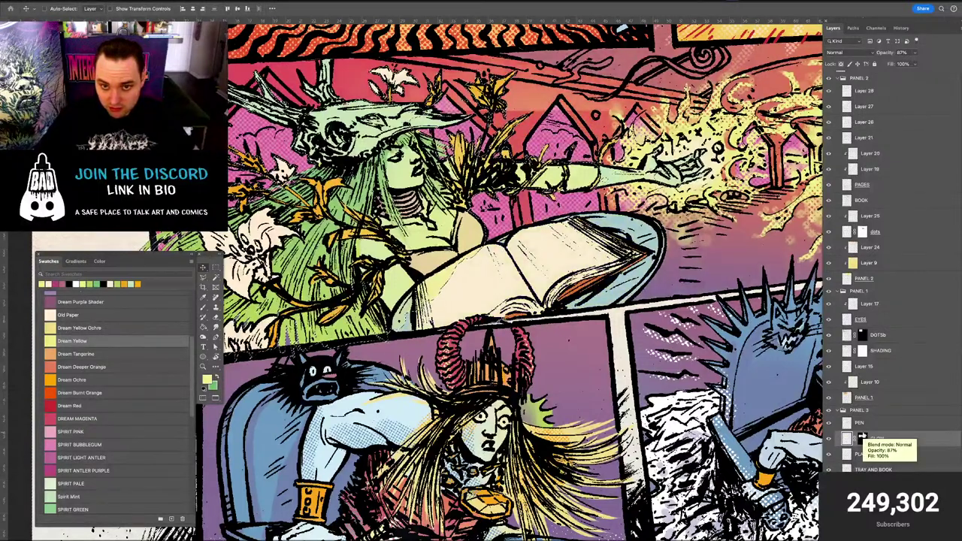
left_click(862, 438, "shift")
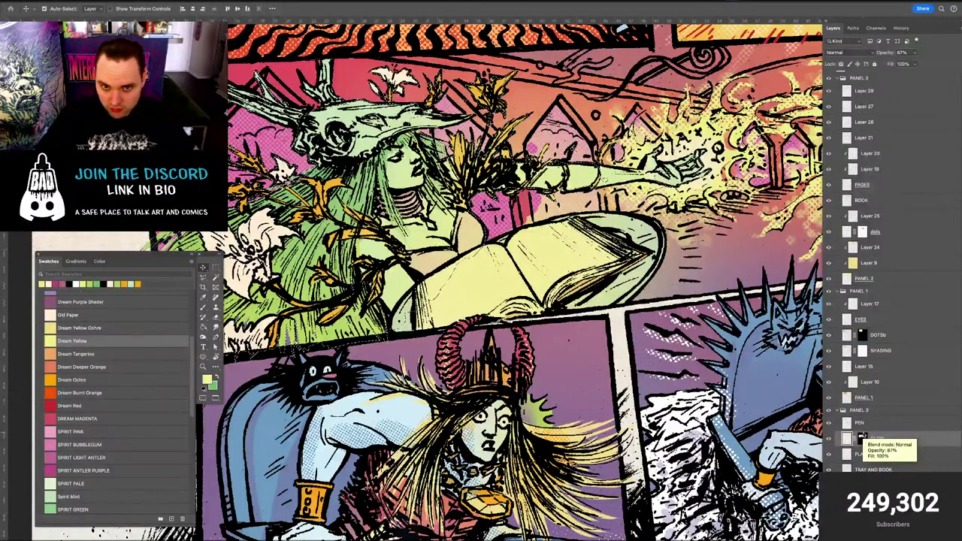
left_click(862, 437, "shift")
left_click(862, 438, "shift")
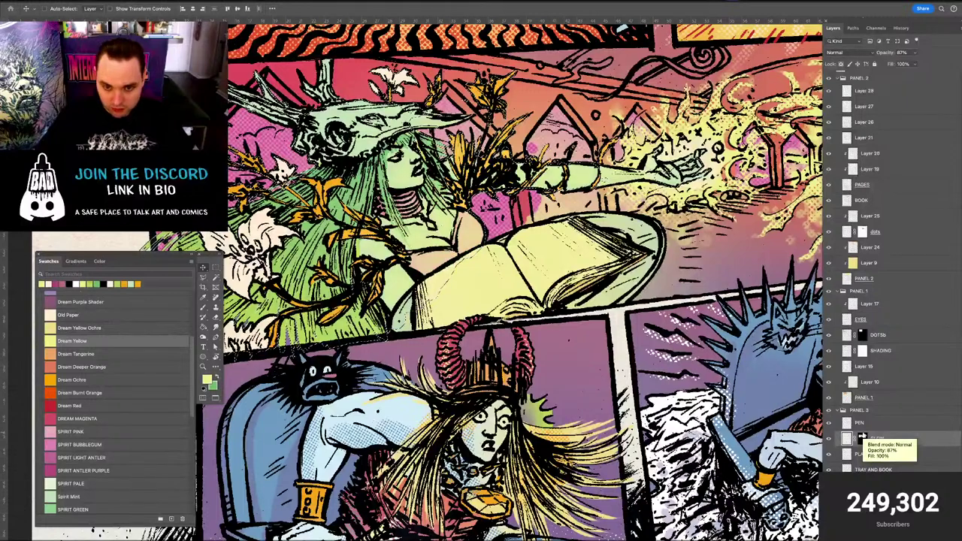
left_click(862, 437, "shift")
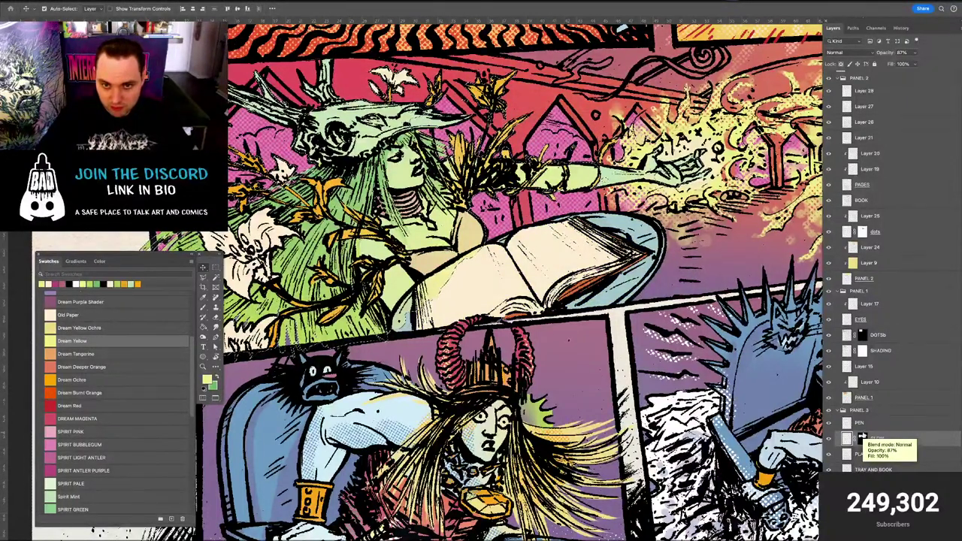
left_click(862, 437, "shift")
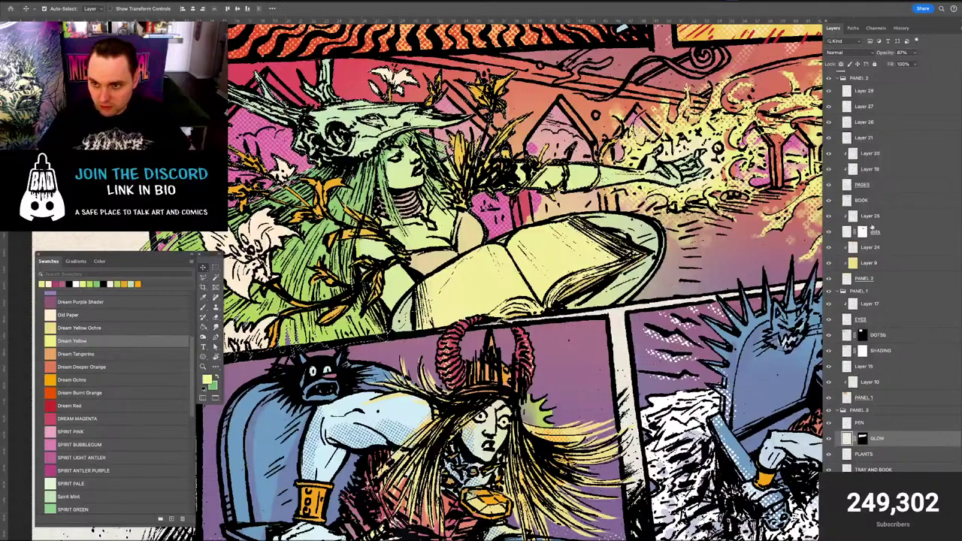
Reset the default colours and erase the yellow glow from the arches and wall around the spirit's outstretched arm
scroll(902, 236, "down", 5)
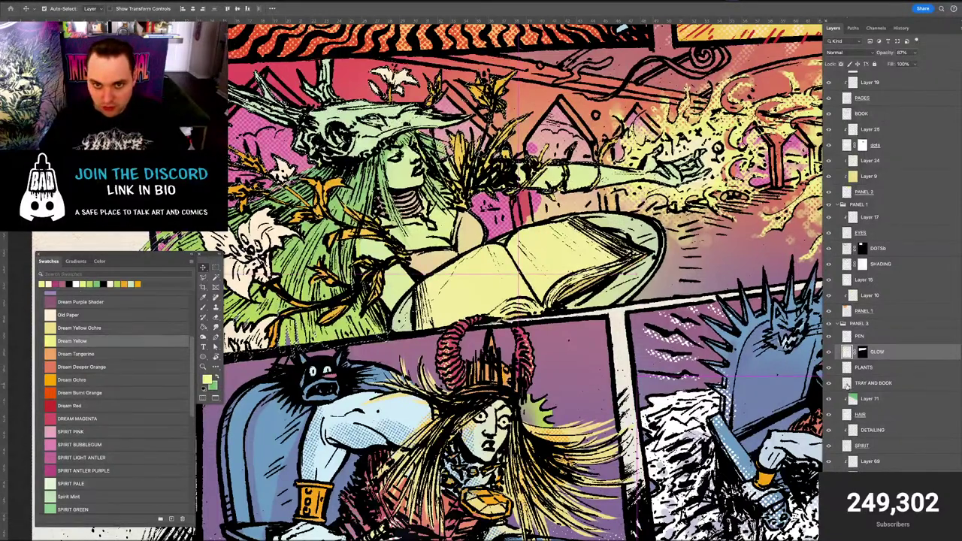
key("d")
key("b")
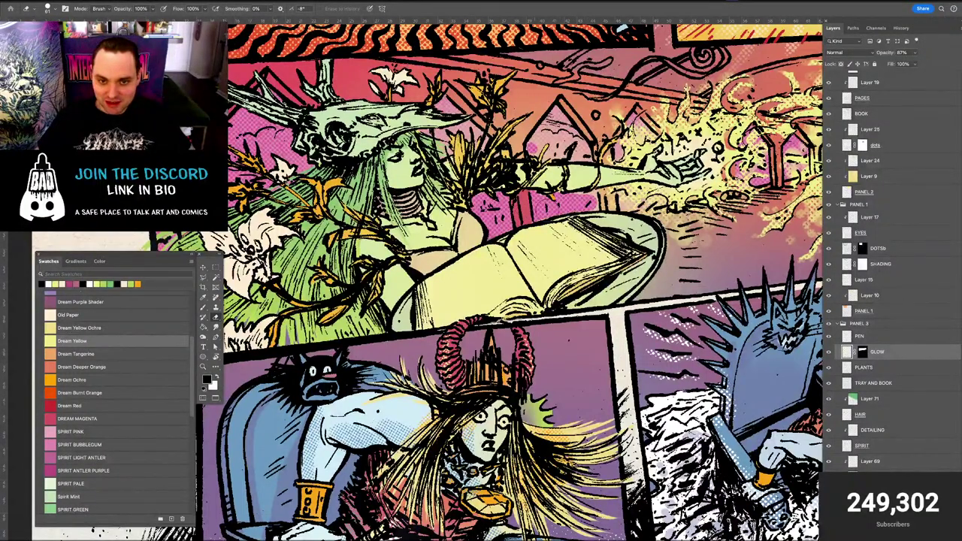
left_click_drag(535, 204, 522, 285)
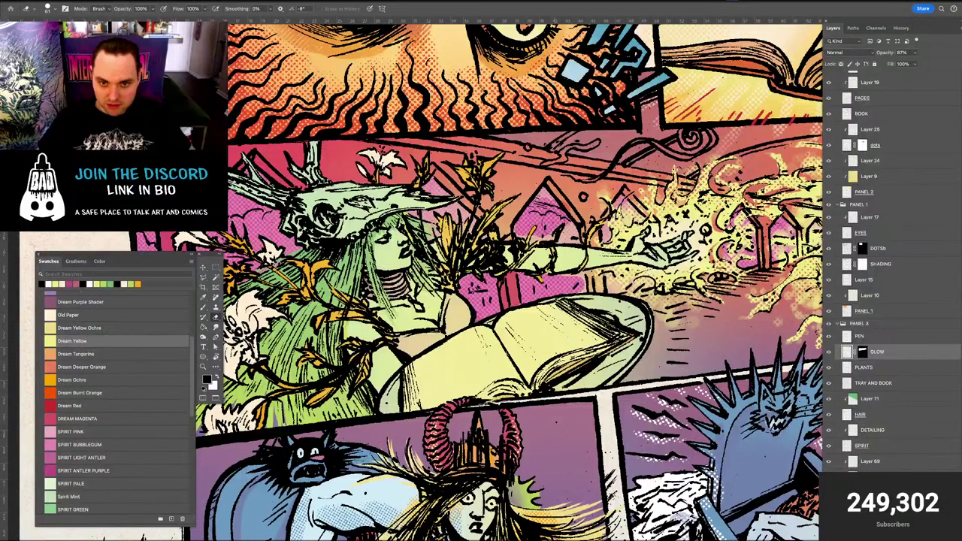
mouse_move(524, 217)
left_mouse_down()
mouse_move(547, 216)
mouse_move(504, 199)
mouse_move(508, 213)
left_mouse_up()
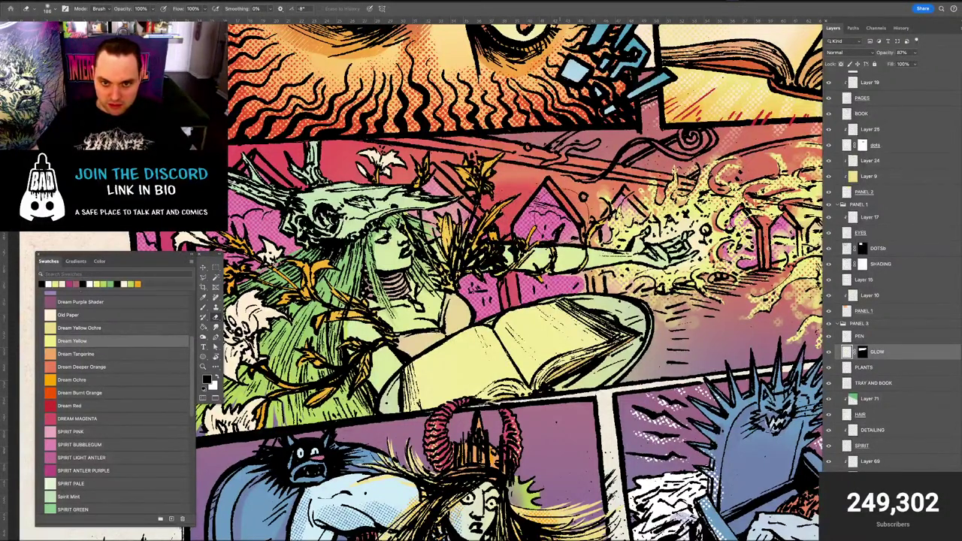
mouse_move(520, 159)
left_mouse_down()
mouse_move(572, 185)
mouse_move(599, 217)
left_mouse_up()
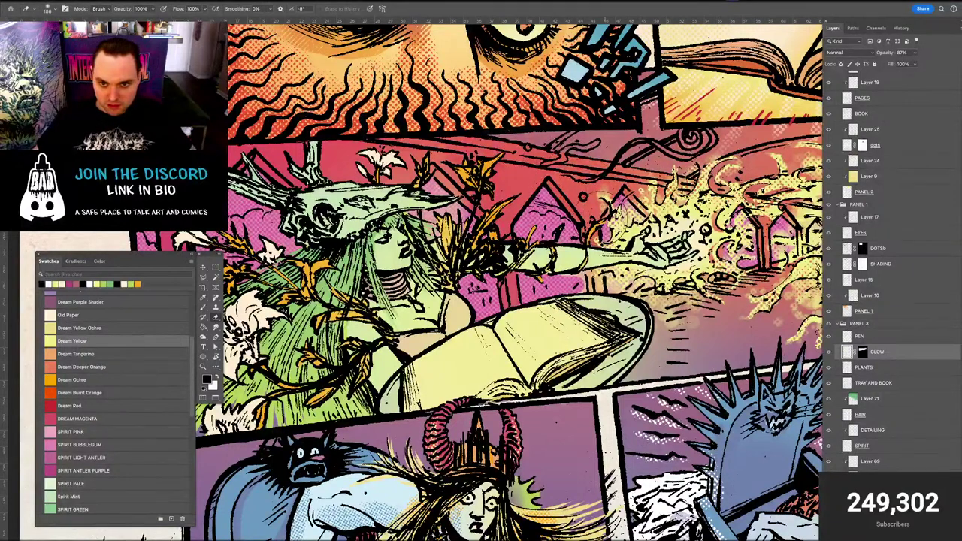
mouse_move(453, 218)
left_mouse_down()
mouse_move(427, 172)
mouse_move(424, 182)
left_mouse_up()
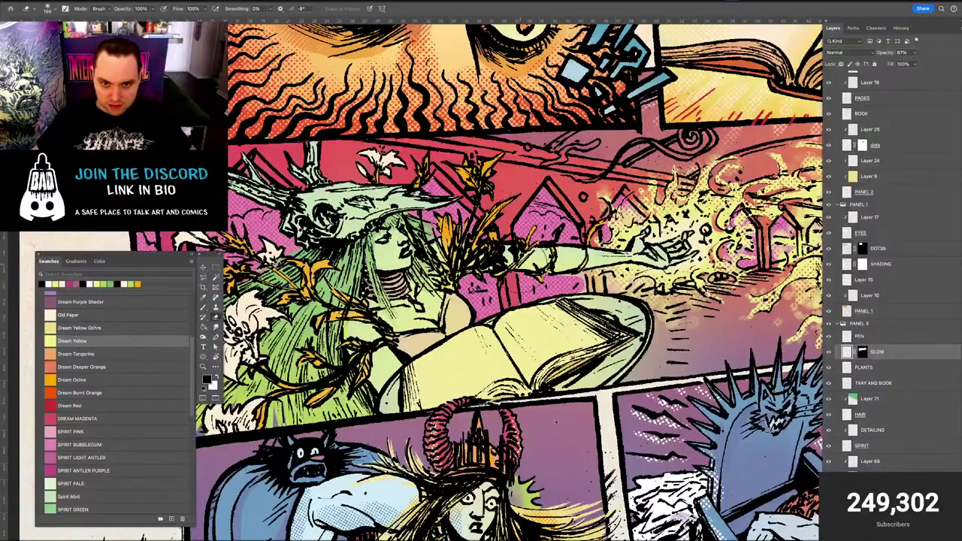
Examine the glow in the spirit panel both up close and at page scale to judge how it reads
key("super+minus")
key("super+minus")
key("super+minus")
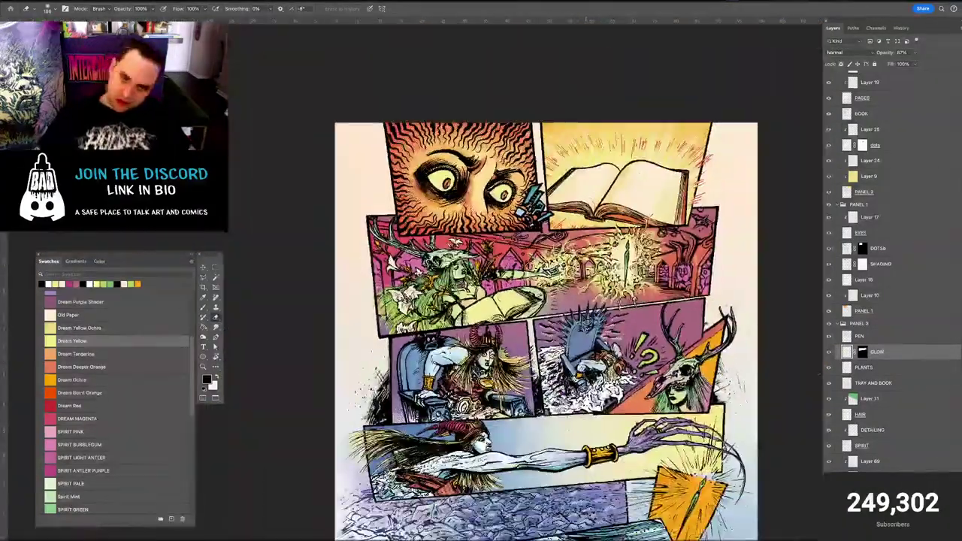
key("super+equal")
key("super+equal")
key("super+equal")
key("super+minus")
key("super+minus")
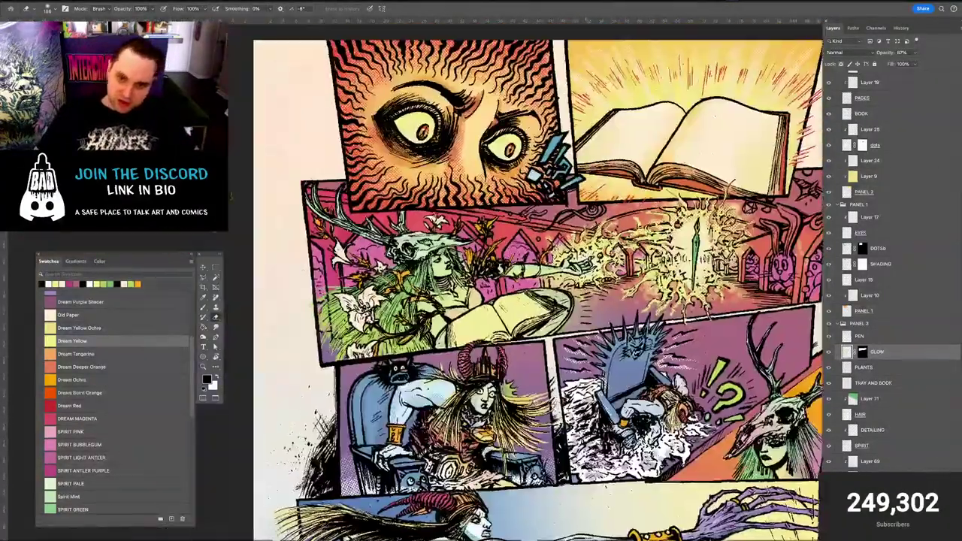
key("super+equal")
key("super+equal")
key("ctrl+minus")
left_click_drag(485, 286, 487, 283)
key("ctrl+plus")
key("ctrl+minus")
key("ctrl+plus")
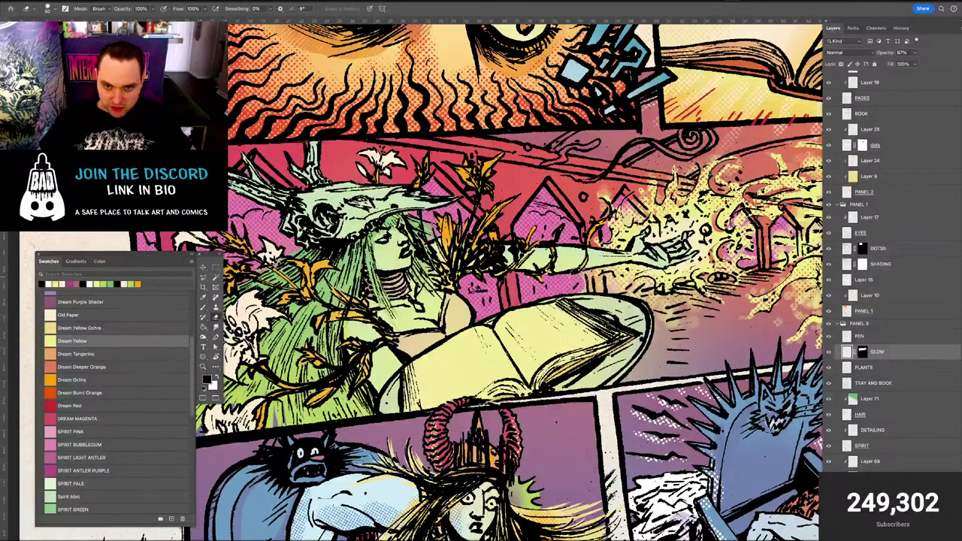
key("ctrl+minus")
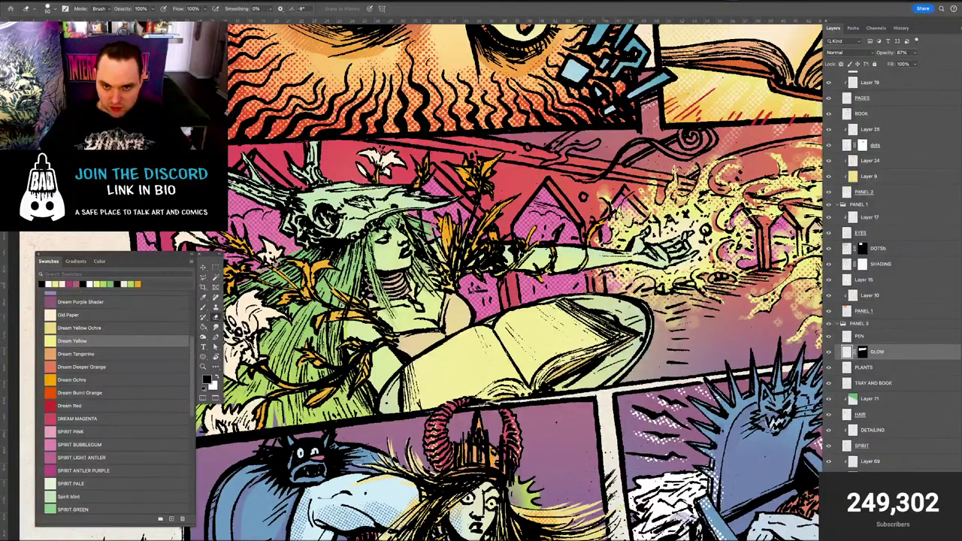
key("ctrl+plus")
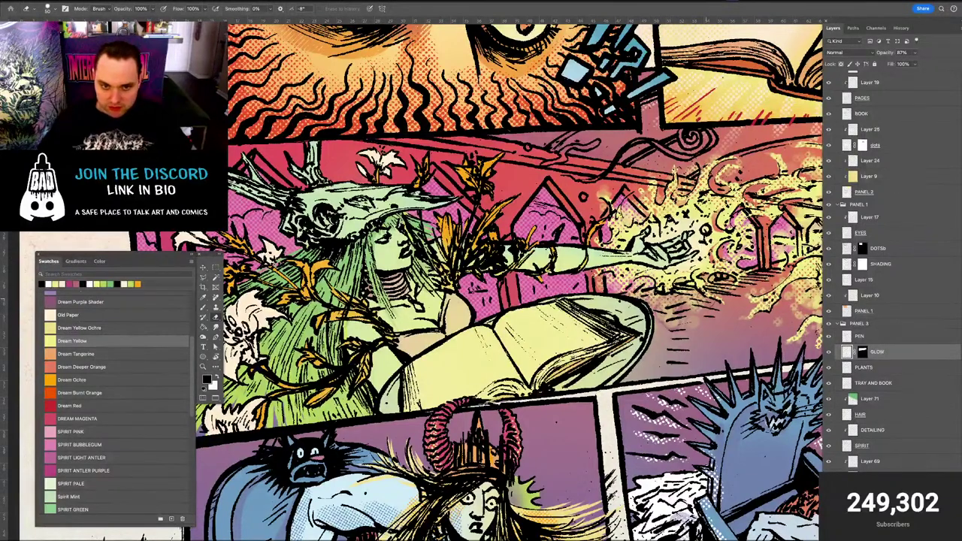
key("ctrl+minus")
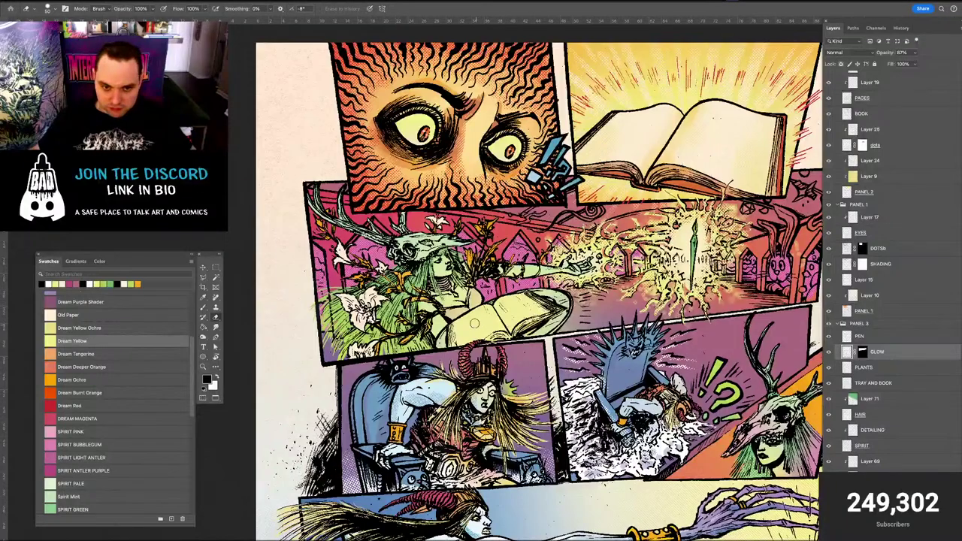
key("ctrl+plus")
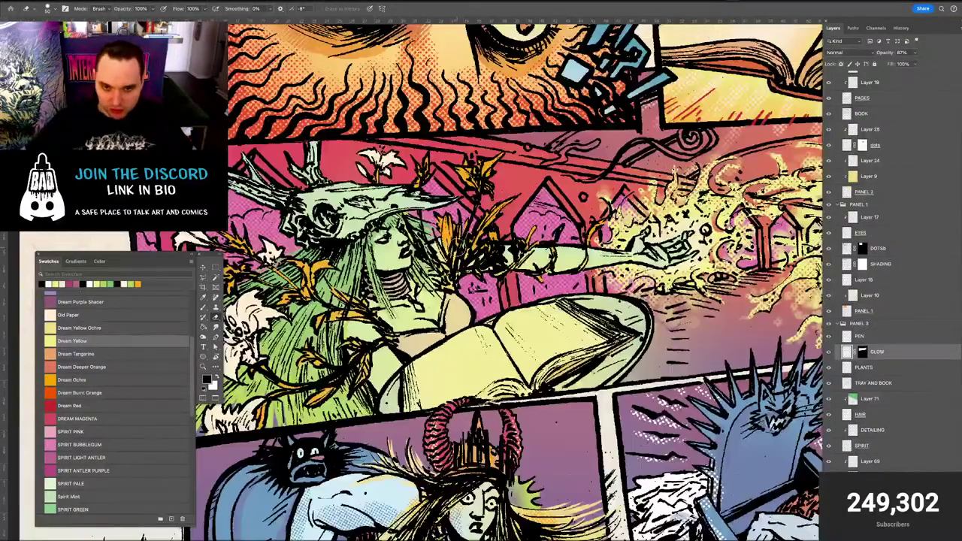
Check the open-book panel for reference, set the Eraser opacity to 45% and softly erase the glow over the spirit's book pages
left_click_drag(644, 162, 305, 488)
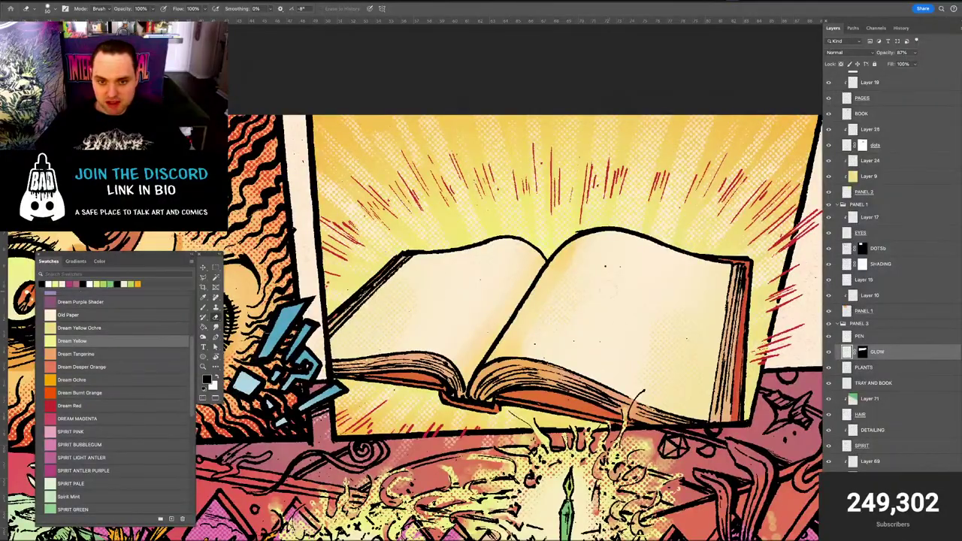
left_click_drag(533, 338, 580, 228)
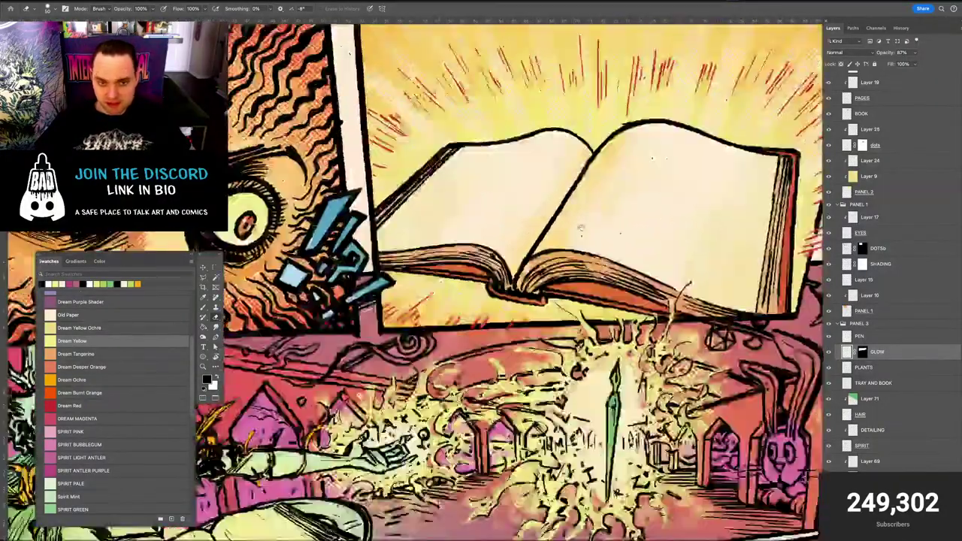
mouse_move(428, 451)
left_mouse_down()
mouse_move(741, 120)
mouse_move(702, 147)
left_mouse_up()
left_click_drag(498, 260, 520, 260)
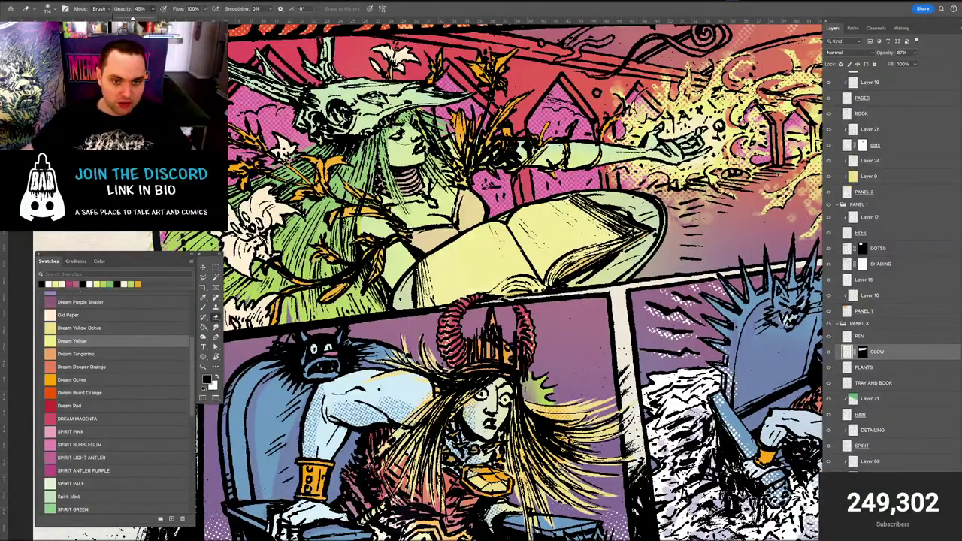
mouse_move(483, 250)
left_mouse_down()
mouse_move(465, 273)
mouse_move(484, 265)
mouse_move(462, 274)
mouse_move(547, 222)
mouse_move(569, 224)
mouse_move(545, 226)
mouse_move(544, 217)
mouse_move(535, 224)
mouse_move(548, 234)
mouse_move(580, 229)
mouse_move(479, 279)
mouse_move(456, 279)
mouse_move(458, 294)
mouse_move(457, 270)
mouse_move(439, 270)
mouse_move(502, 253)
mouse_move(551, 220)
mouse_move(568, 230)
mouse_move(577, 253)
mouse_move(659, 240)
mouse_move(620, 282)
left_mouse_up()
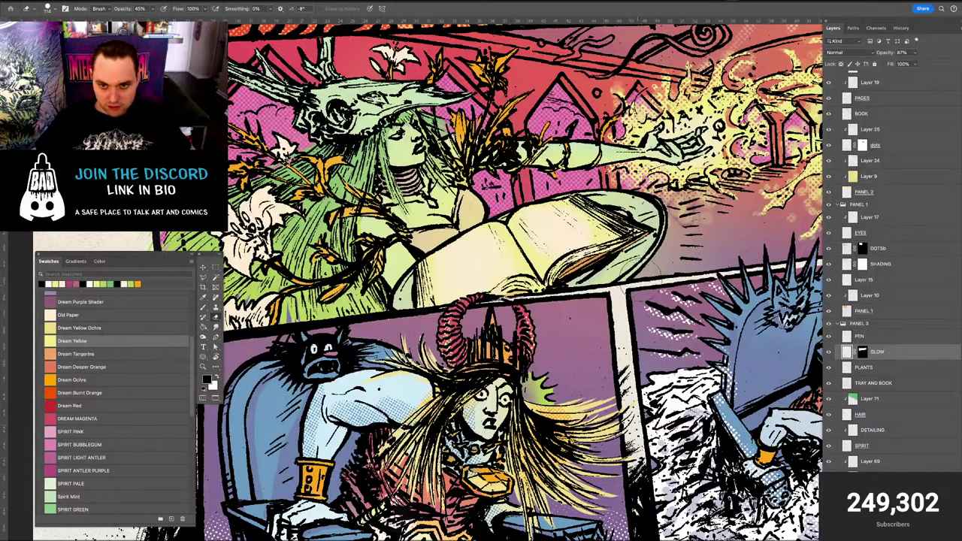
Undo the last eraser stroke and, at 100% opacity, erase the glow spilling onto the background beside the book tray
key("super+z")
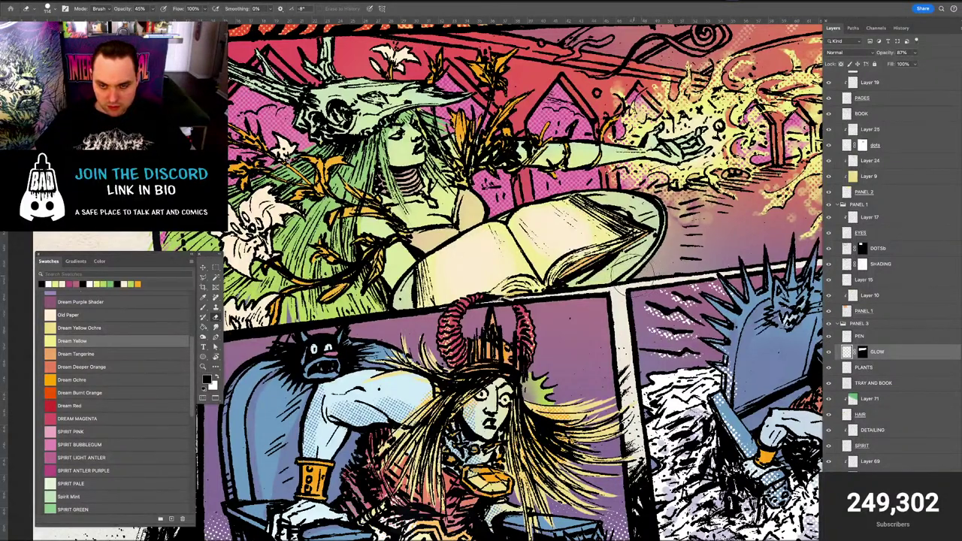
mouse_move(628, 276)
left_mouse_down()
mouse_move(611, 282)
mouse_move(686, 236)
left_mouse_up()
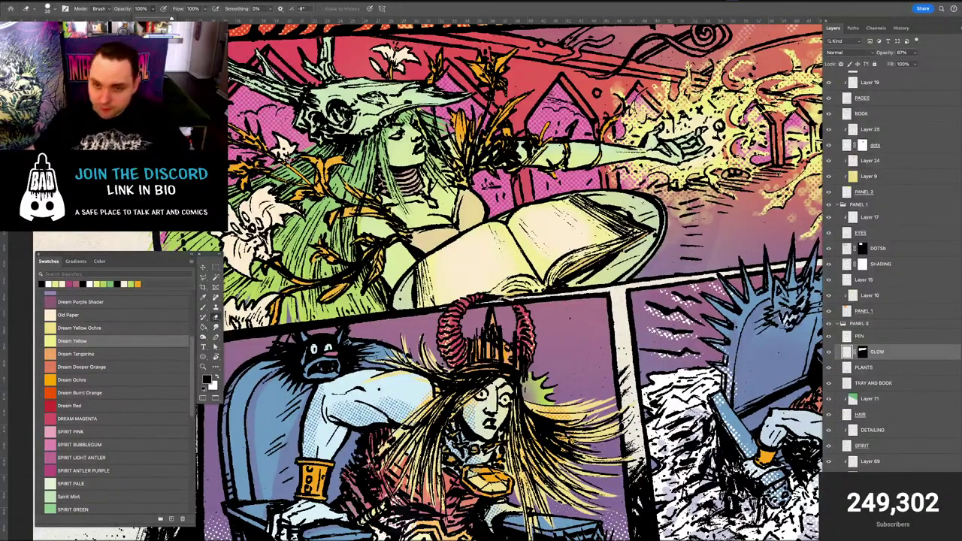
mouse_move(702, 213)
left_mouse_down()
mouse_move(731, 229)
mouse_move(743, 218)
left_mouse_up()
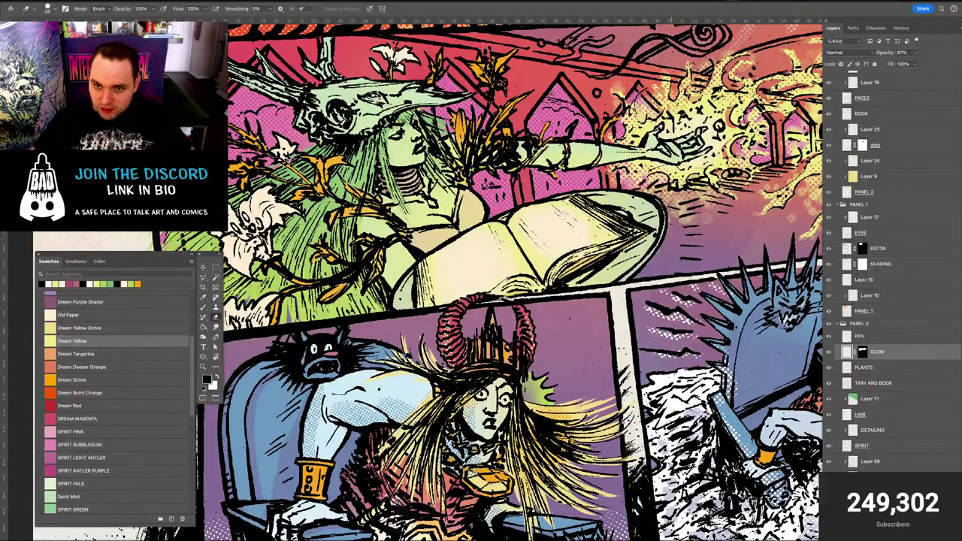
Examine the yellow glow around the spirit, her outstretched arm and the book tray both up close and at page scale
mouse_move(718, 241)
left_mouse_down()
mouse_move(629, 258)
mouse_move(680, 242)
left_mouse_up()
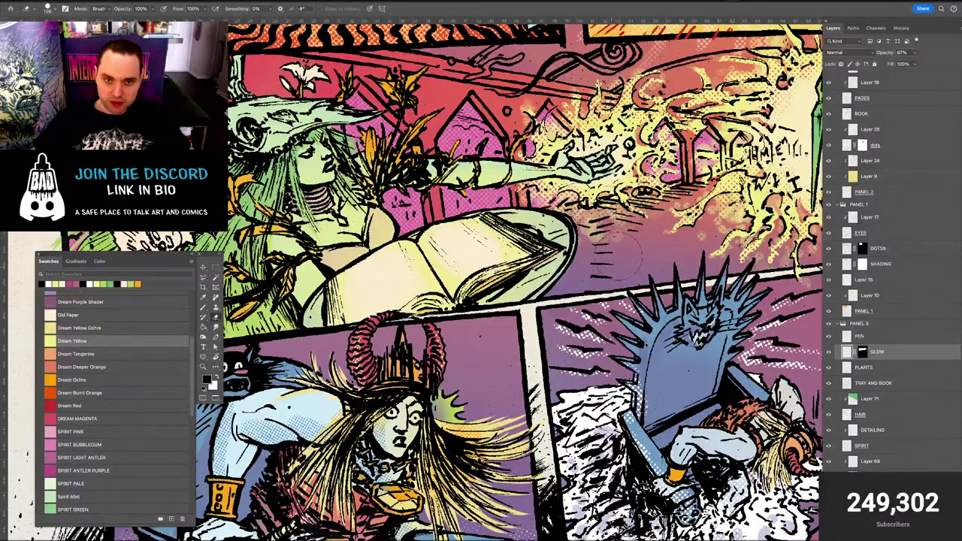
key("super+minus")
key("super+minus")
left_click_drag(607, 218, 666, 244)
scroll(434, 271, "up", 3)
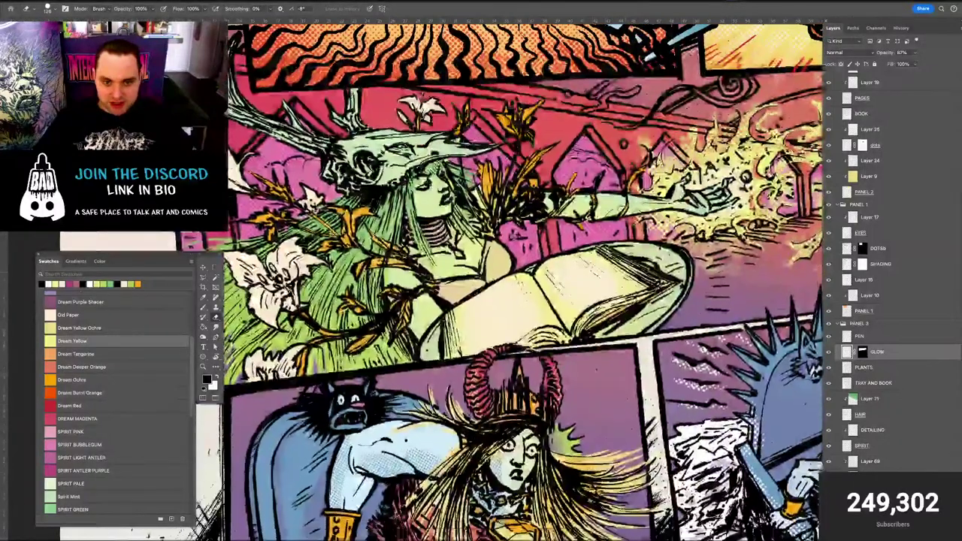
key("v")
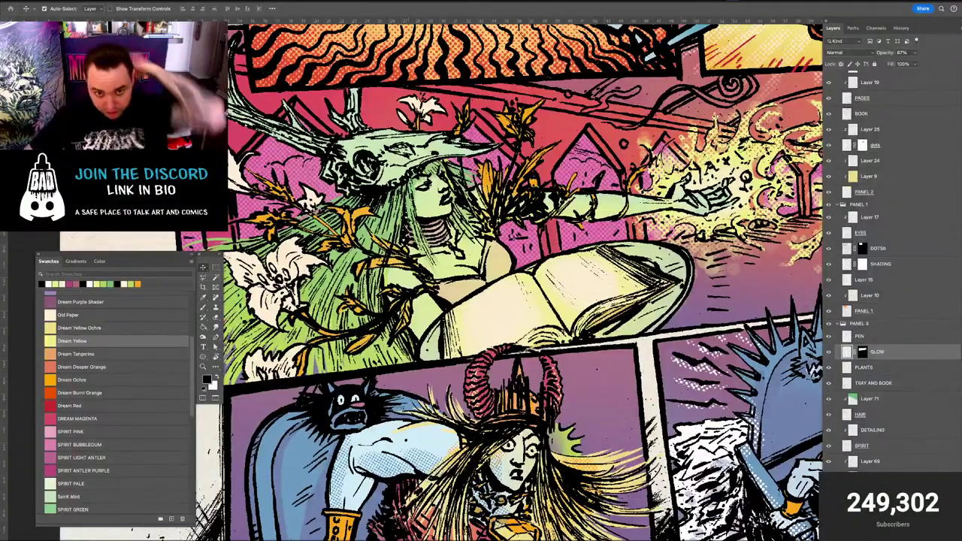
key("super+minus")
key("super+minus")
key("super+plus")
key("super+plus")
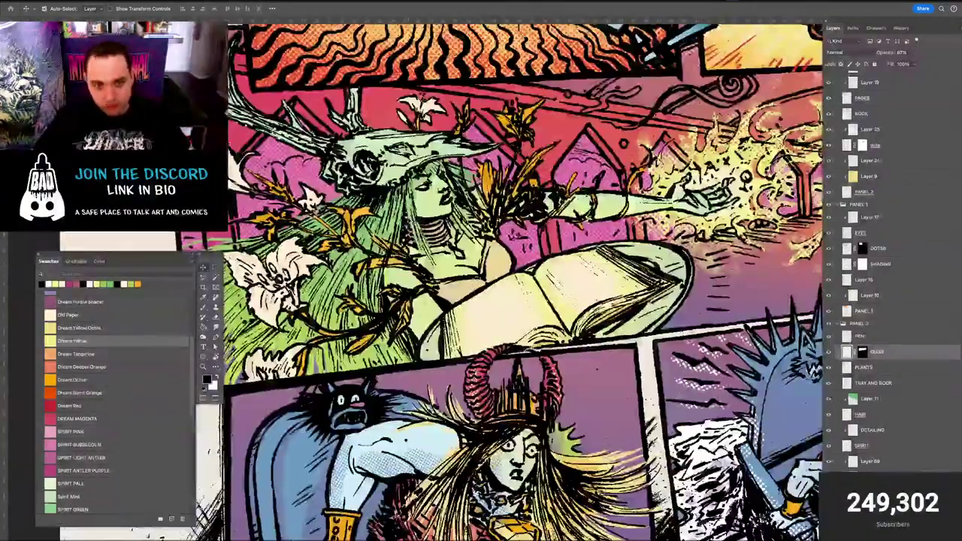
key("super+minus")
key("super+minus")
key("super+minus")
key("super+plus")
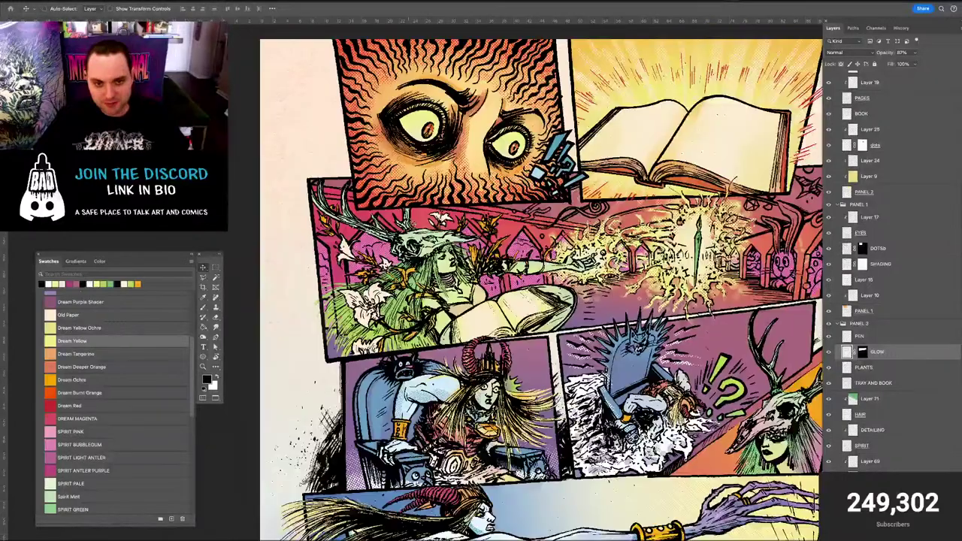
key("super+plus")
key("super+plus")
key("ctrl+minus")
key("ctrl+minus")
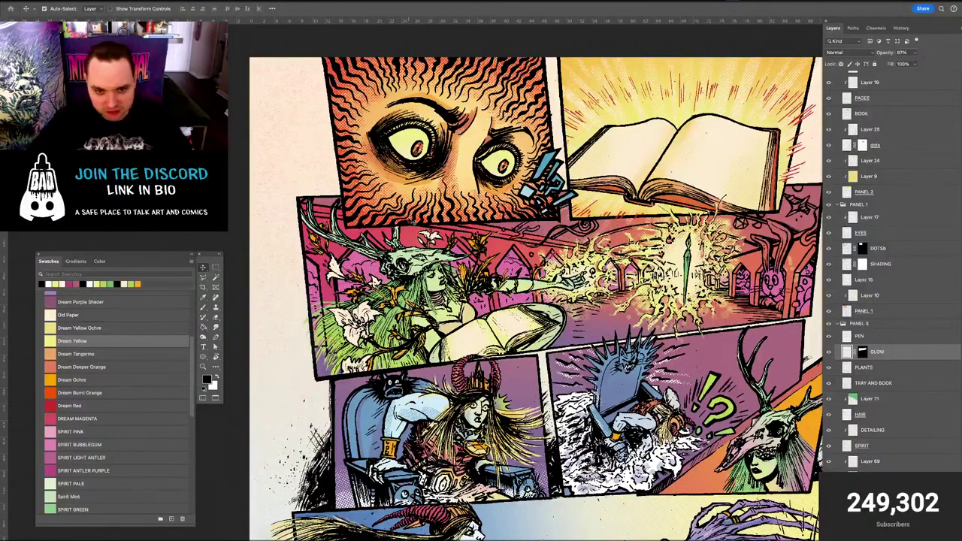
Create a new layer above GLOW and paint a large, soft Dream Yellow Ochre glow over the spirit and her open book
scroll(411, 223, "right", 1)
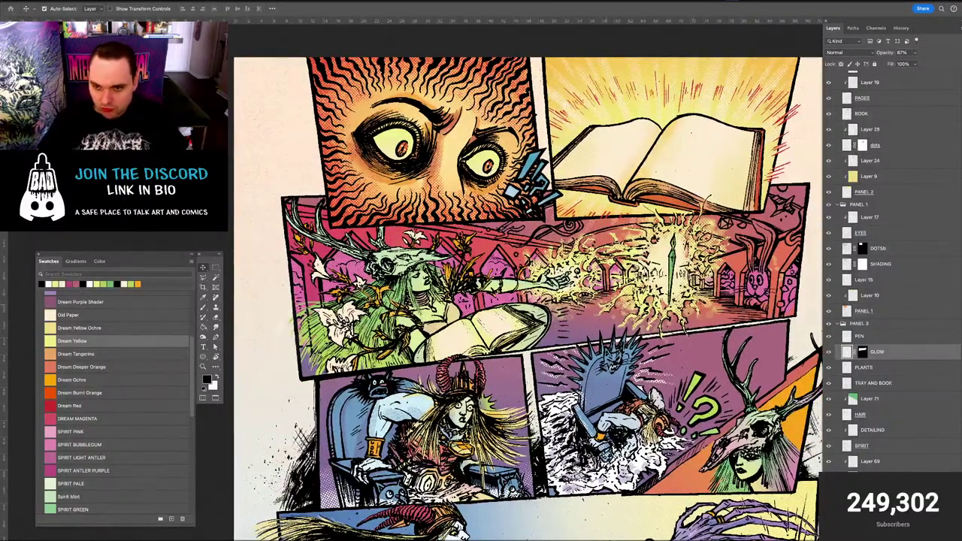
key("ctrl+shift+alt+n")
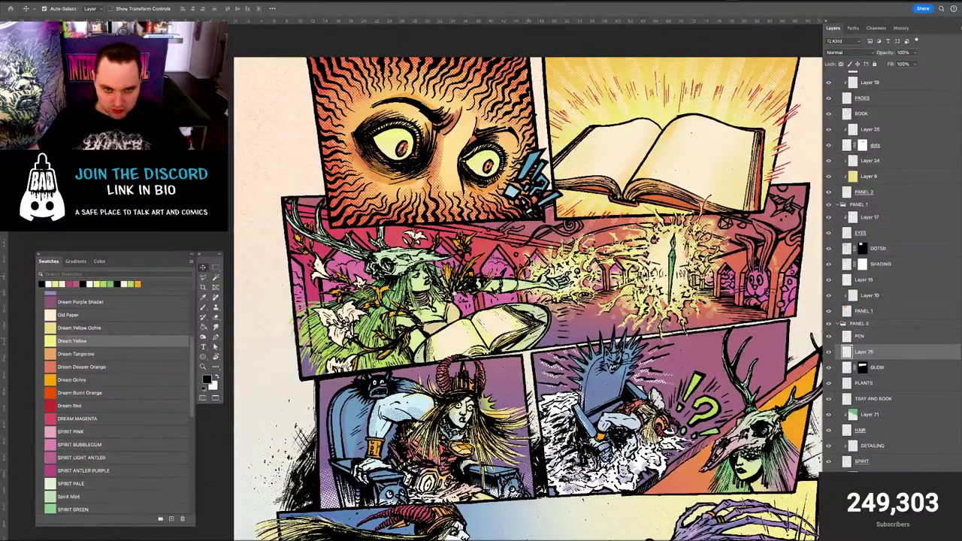
key("b")
left_click(53, 328)
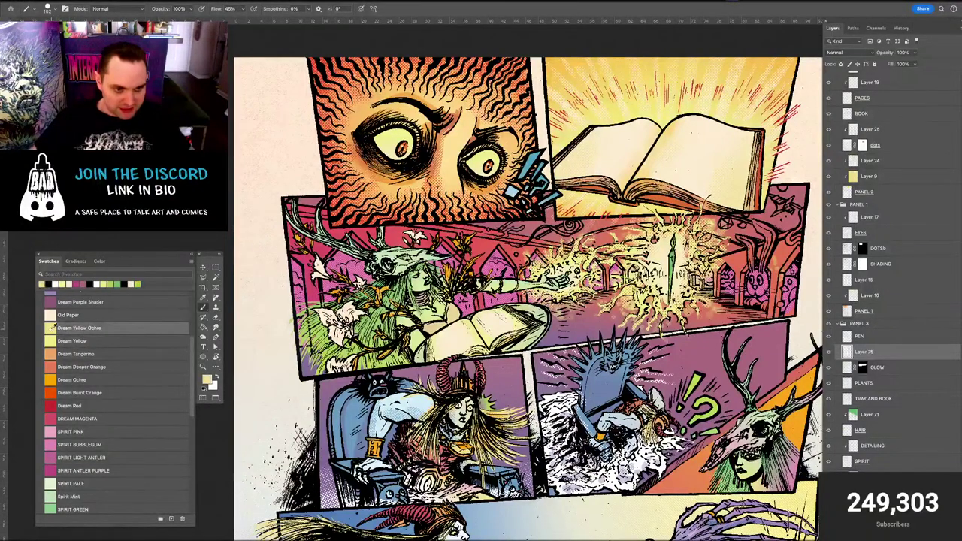
mouse_move(441, 324)
left_mouse_down()
mouse_move(487, 323)
mouse_move(491, 309)
mouse_move(462, 273)
mouse_move(534, 269)
left_mouse_up()
left_click_drag(470, 257, 469, 259)
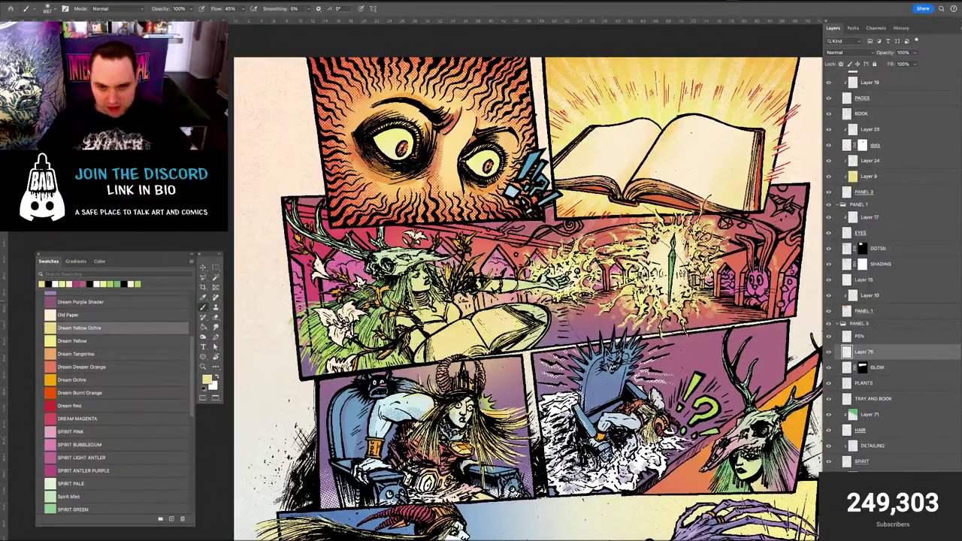
Copy the GLOW layer's mask onto the new layer and set that layer to Lighter Color blending at 48% opacity
left_click_drag(863, 367, 862, 354)
key("v")
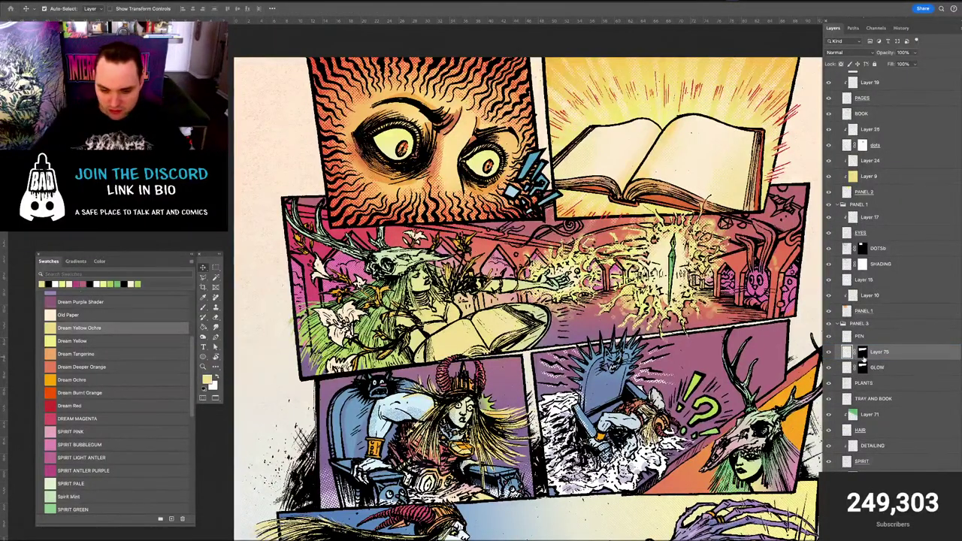
key("shift+plus")
key("shift+plus")
key("shift+plus")
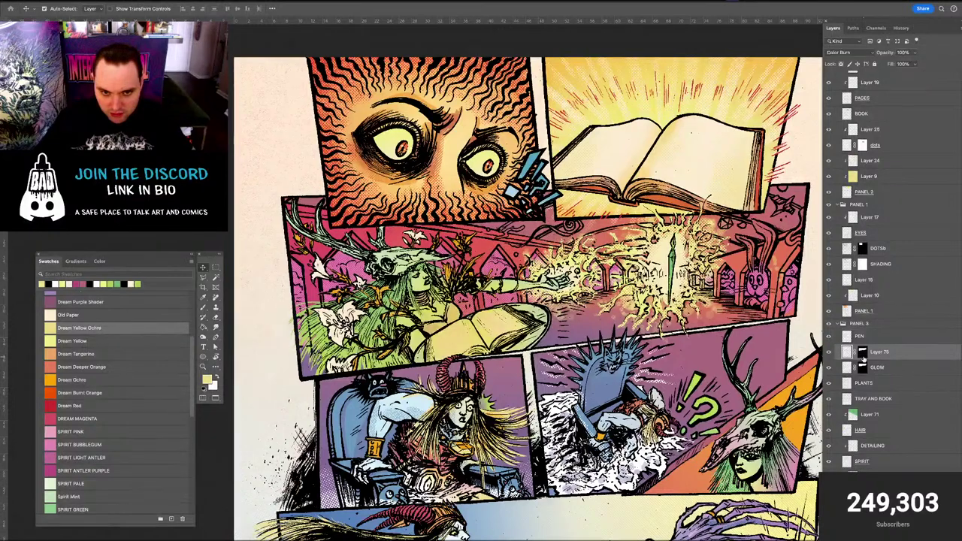
key("shift+plus")
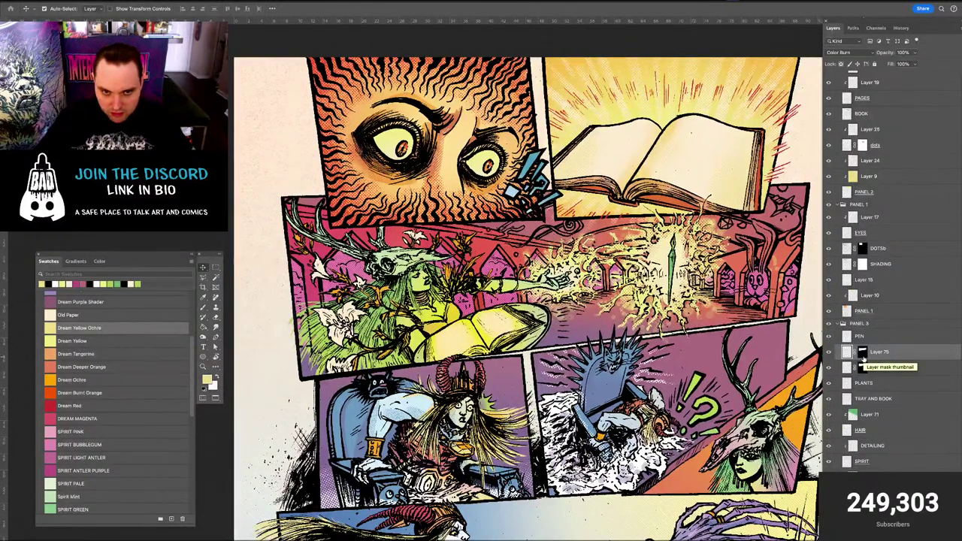
key("shift+plus")
key("shift+plus")
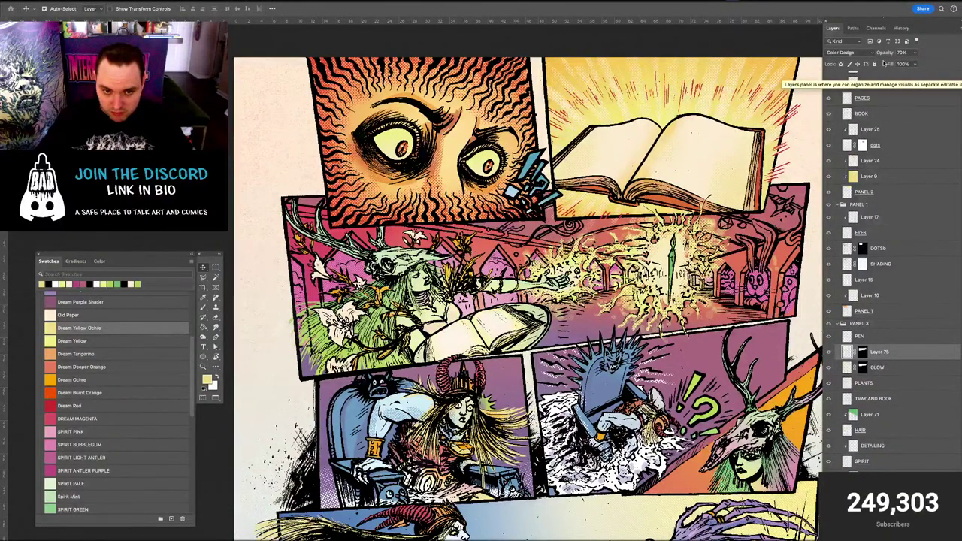
key("shift+plus")
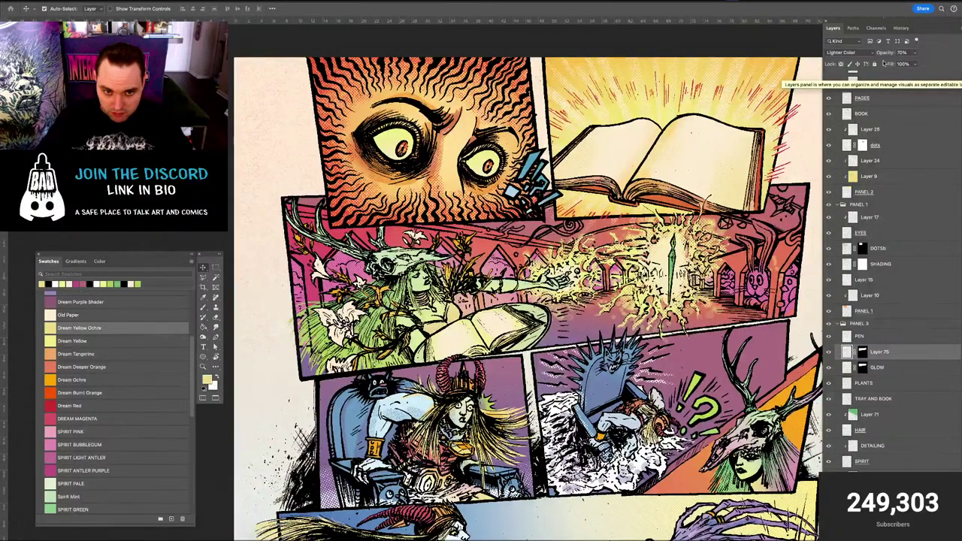
key("shift+plus")
key("shift+minus")
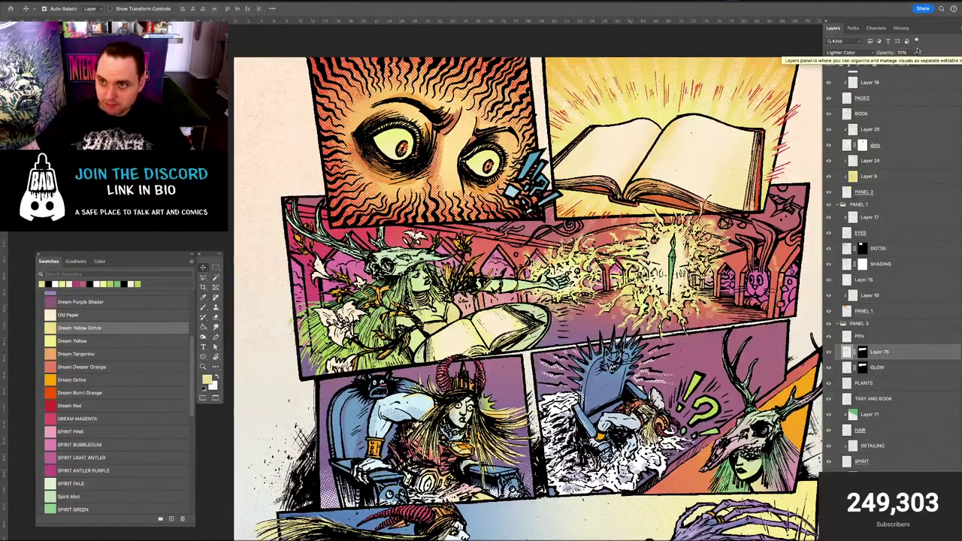
left_click_drag(908, 65, 907, 64)
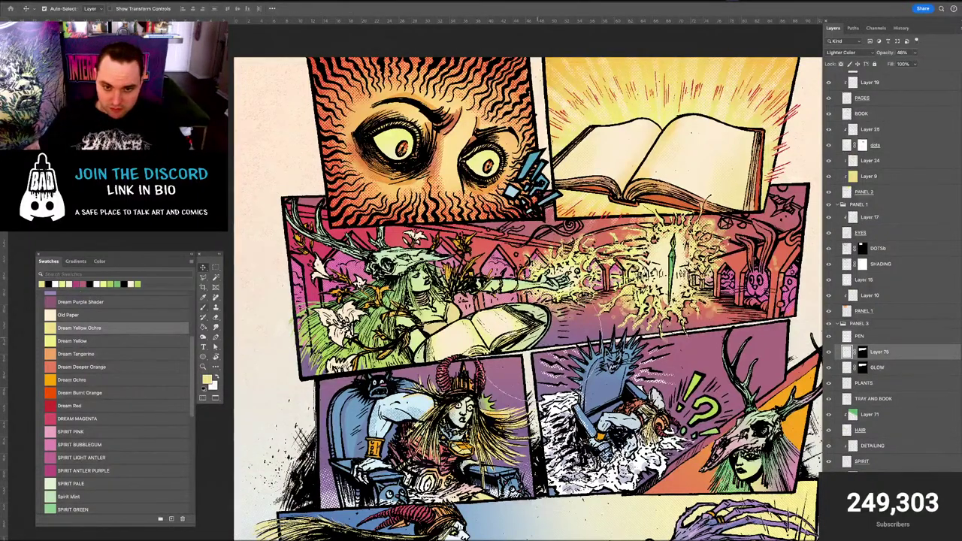
Compare the spirit panel with the new glow layer hidden and shown
key("b")
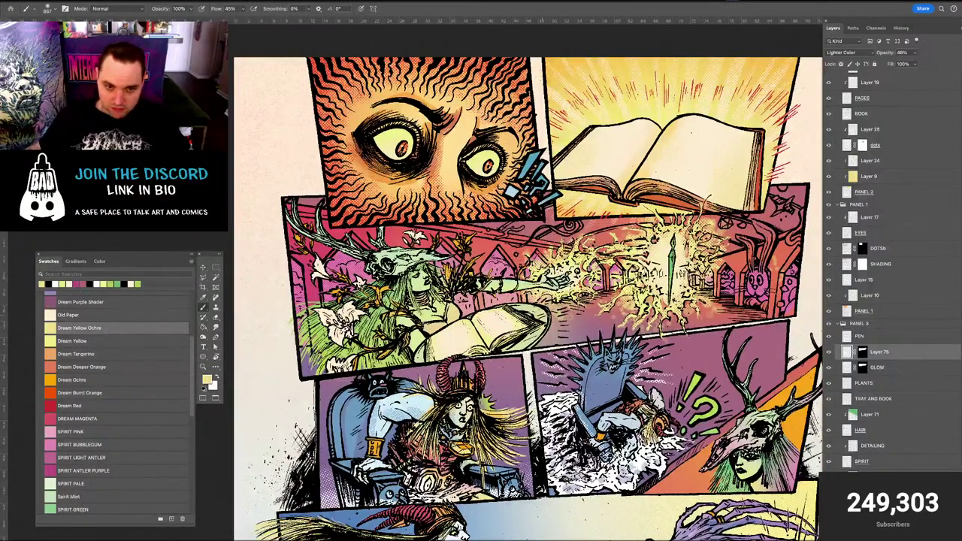
key("v")
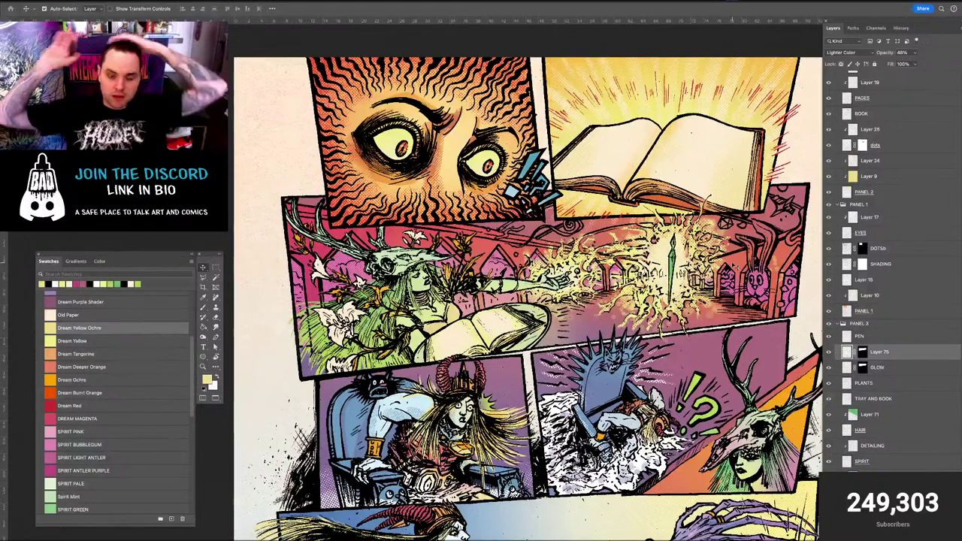
left_click(828, 353)
left_click(828, 352)
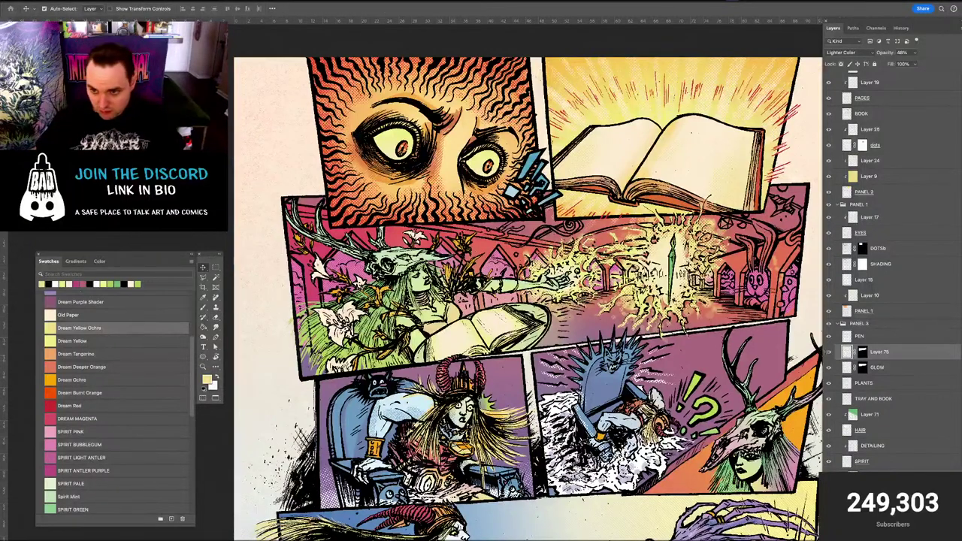
Erase the new glow layer with a large eraser around the spirit's skull and hair, the wall above her and the flowers
key("e")
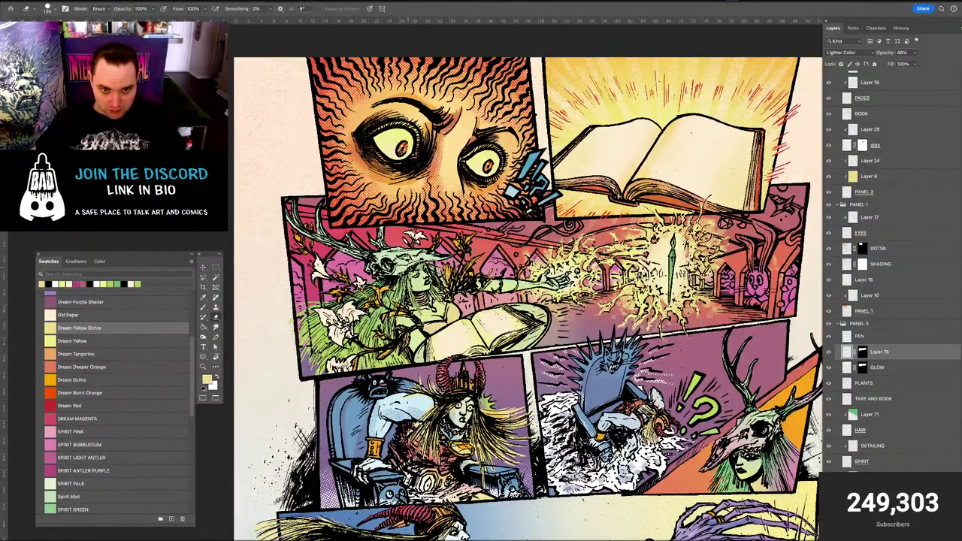
mouse_move(412, 266)
left_mouse_down()
mouse_move(430, 266)
mouse_move(400, 253)
mouse_move(408, 263)
mouse_move(374, 292)
left_mouse_up()
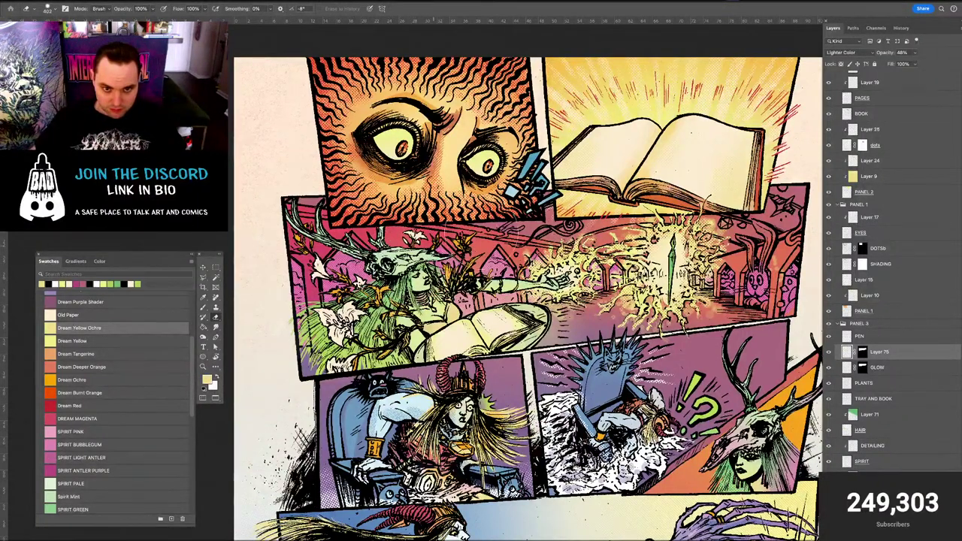
mouse_move(481, 235)
left_mouse_down()
mouse_move(369, 249)
mouse_move(400, 248)
mouse_move(464, 222)
mouse_move(450, 227)
left_mouse_up()
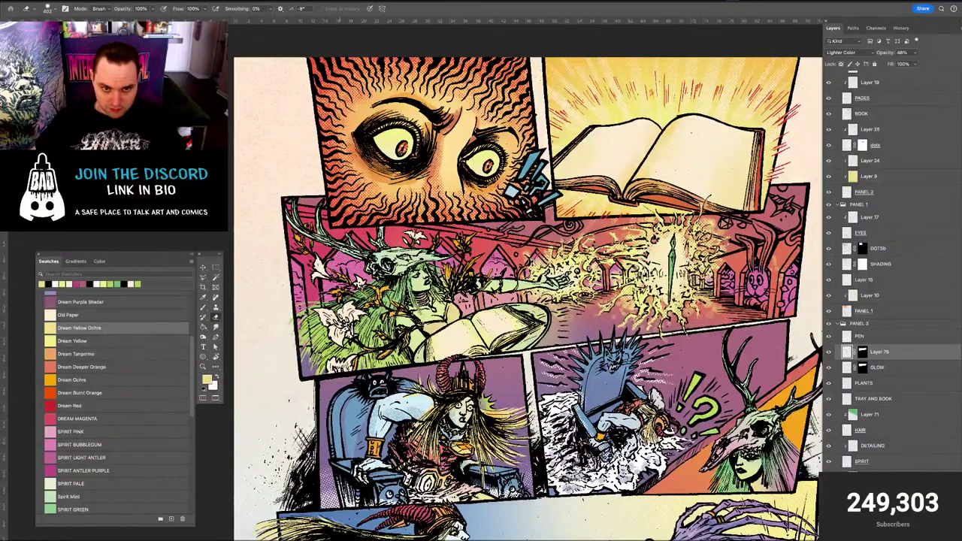
left_click_drag(340, 326, 352, 325)
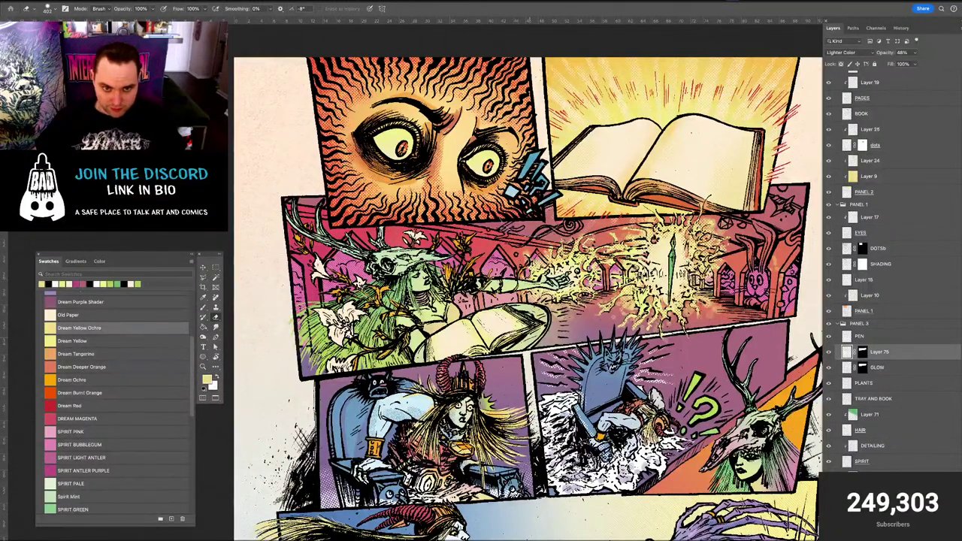
key("v")
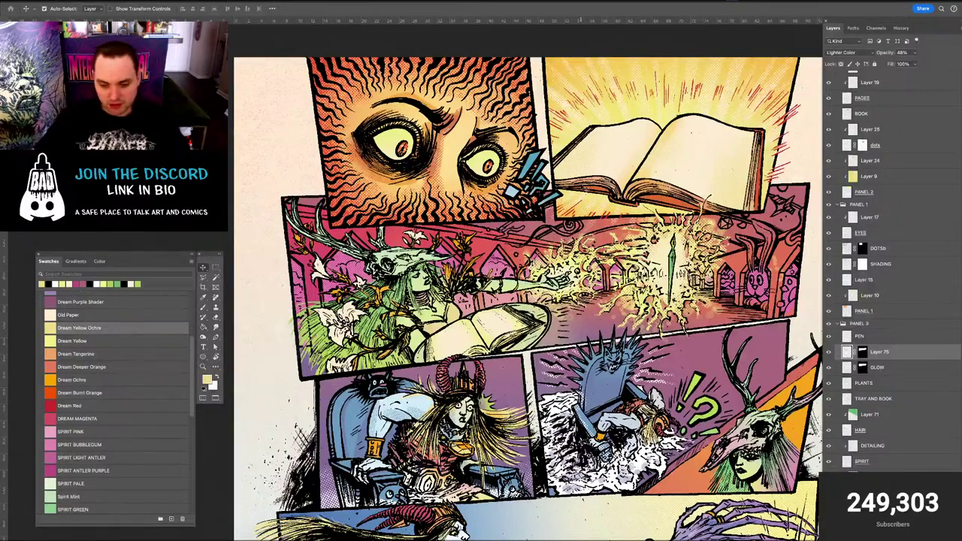
Check the softened glow on the spirit and book at full-page scale and in close-up
key("ctrl+minus")
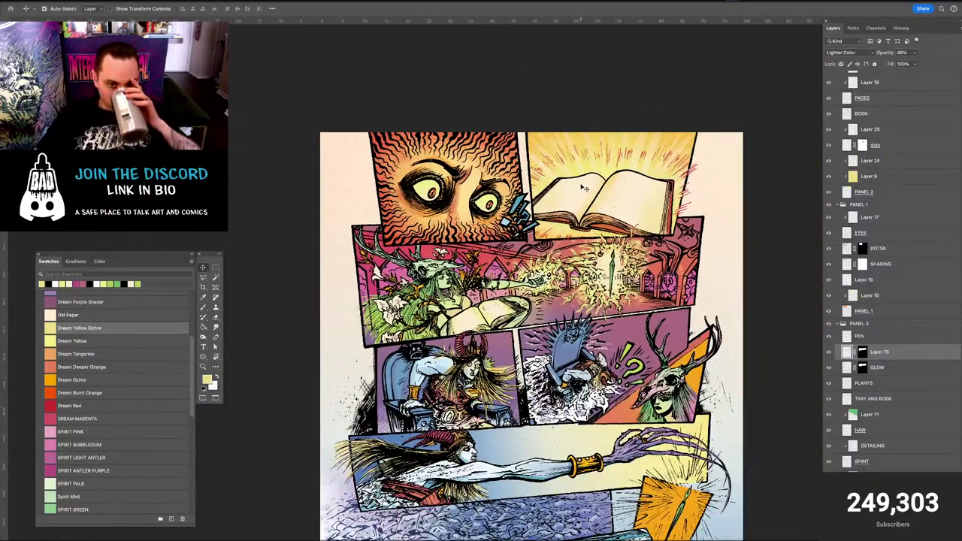
key("ctrl+plus")
key("ctrl+plus")
key("ctrl+plus")
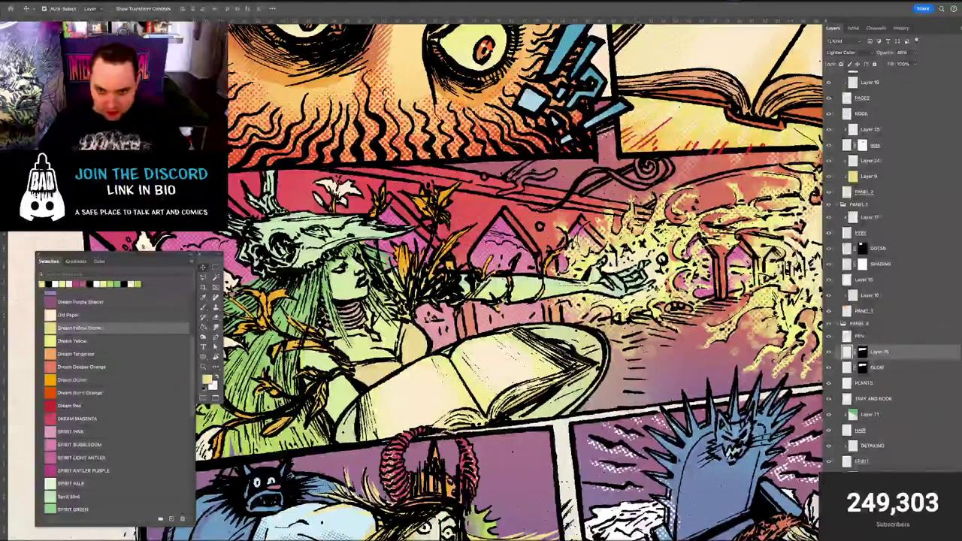
key("b")
key("v")
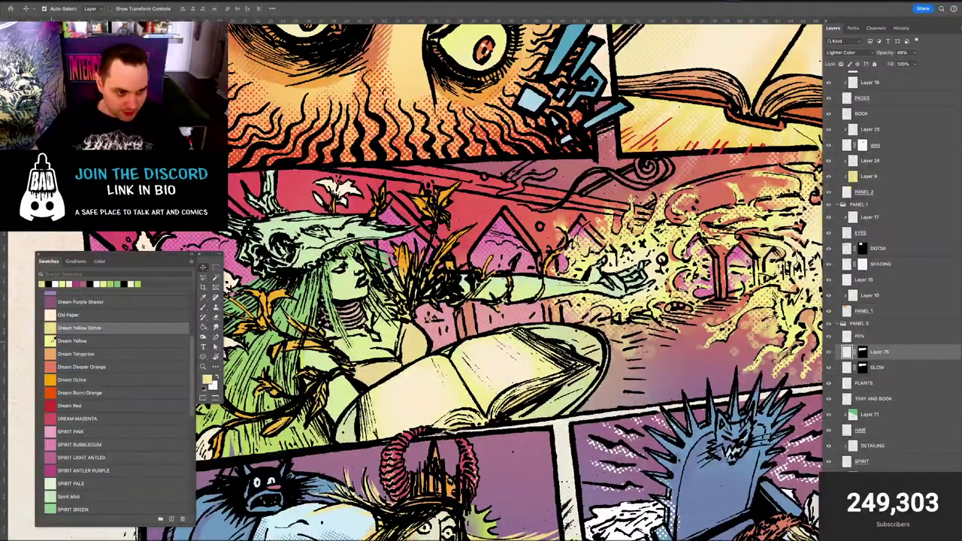
Choose the Dream Yellow swatch and make the DETAILING layer active for the Brush tool
left_click(73, 341)
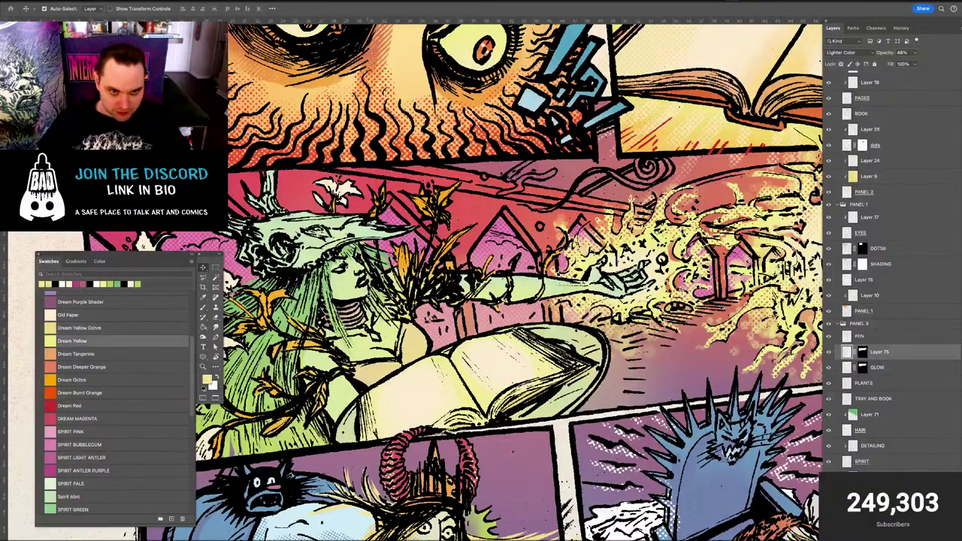
key("b")
key("v")
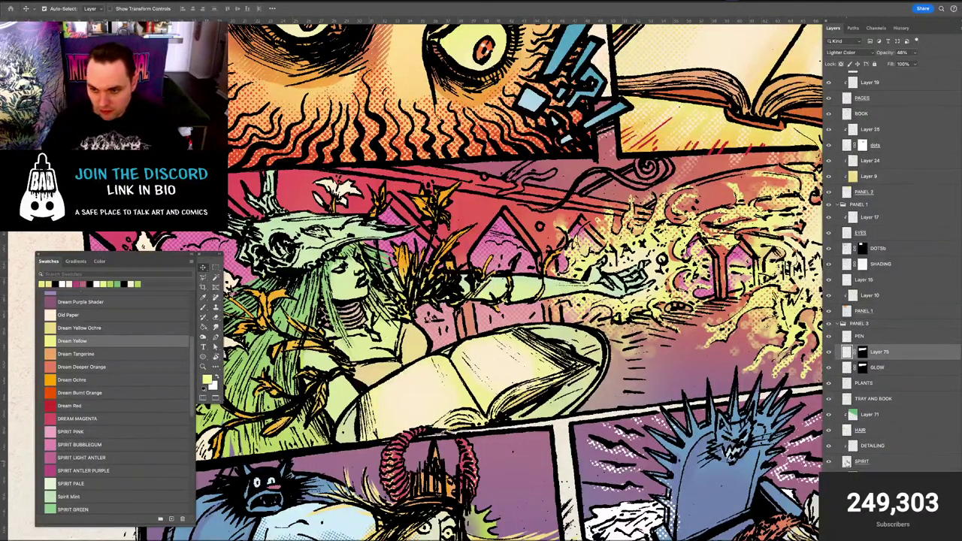
left_click(853, 446)
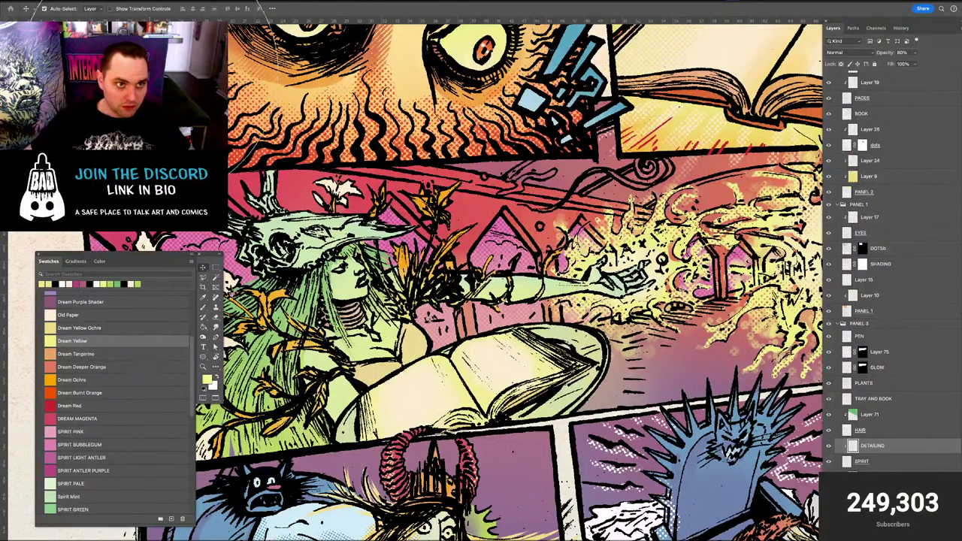
key("b")
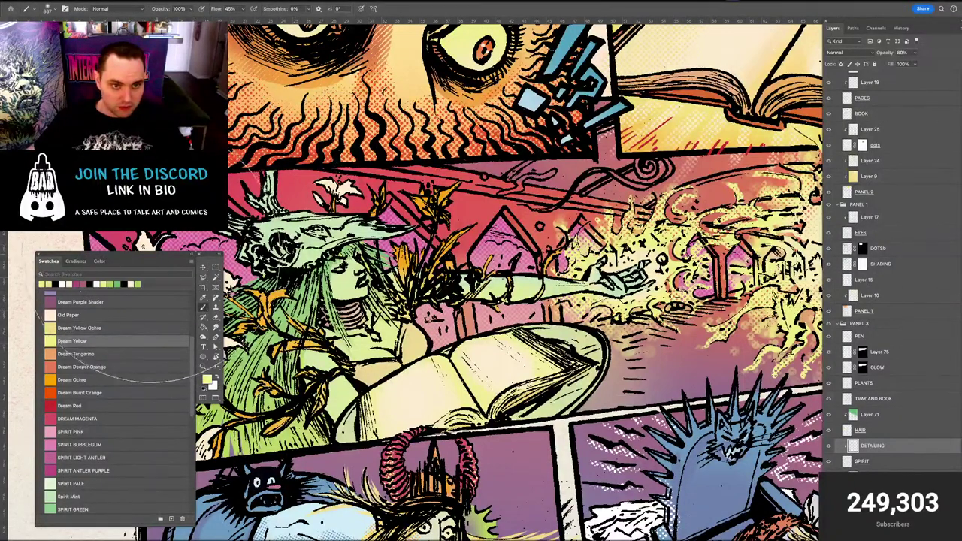
Reduce the brush to 18 px for fine work on the spirit and swap the foreground colour to white
left_click_drag(323, 239, 255, 239)
left_click_drag(363, 443, 363, 443)
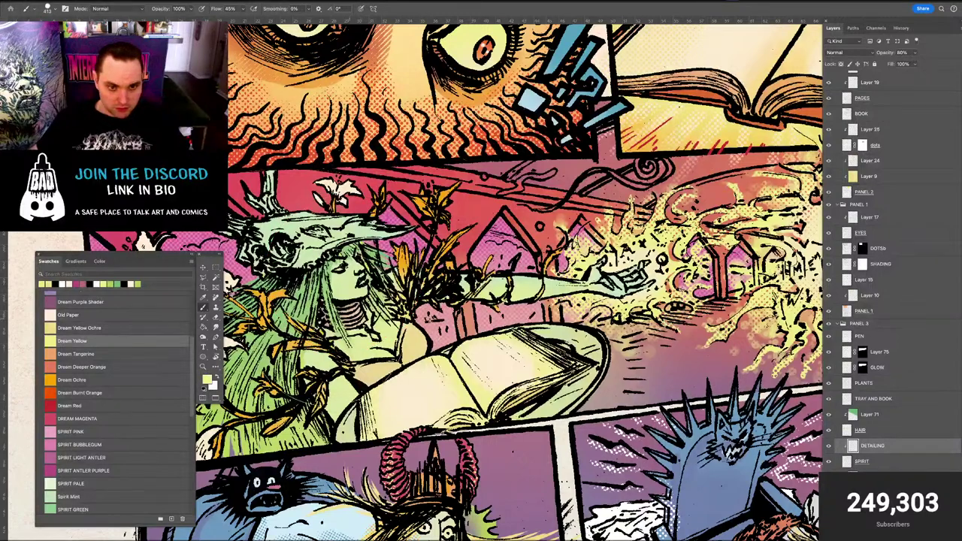
left_click_drag(361, 318, 244, 345)
left_click_drag(342, 286, 315, 293)
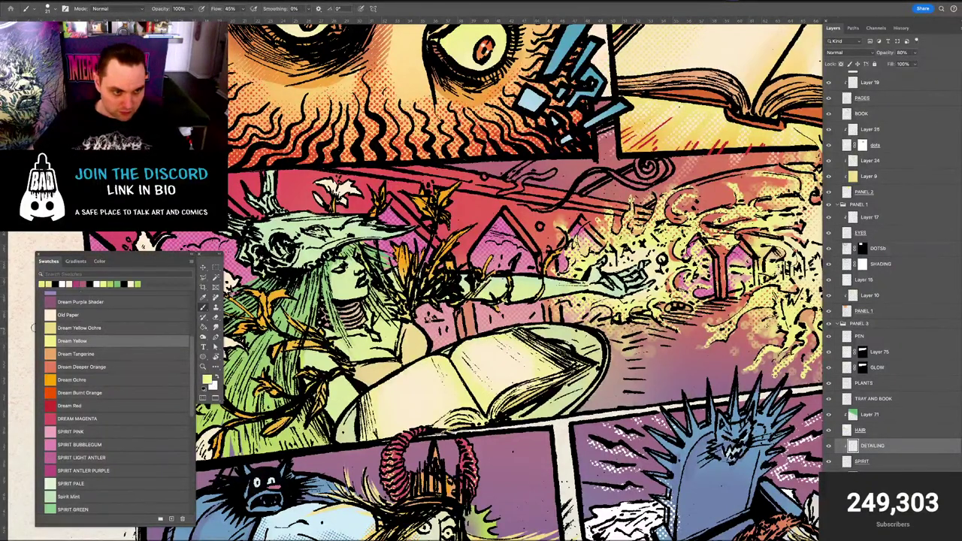
key("super+plus")
left_click_drag(330, 259, 468, 292)
left_click_drag(431, 266, 429, 266)
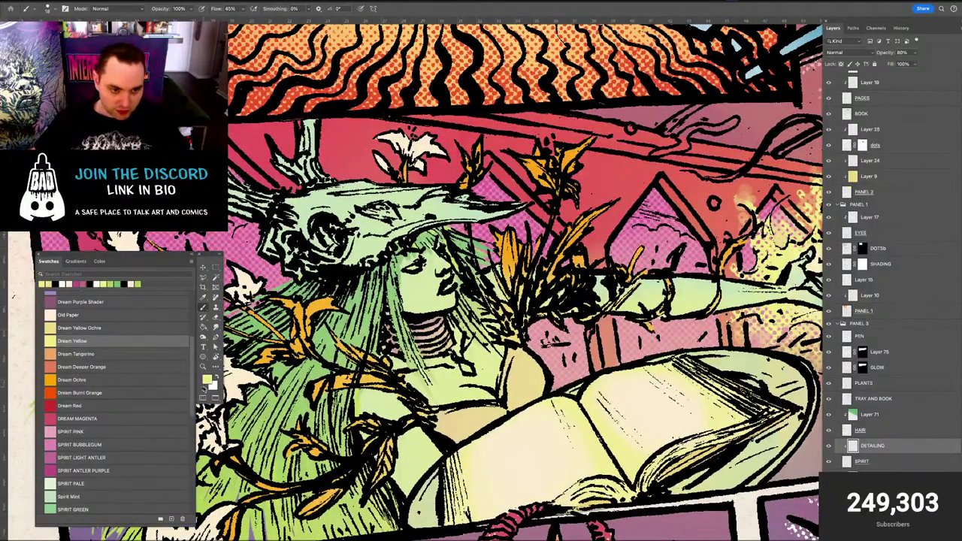
key("x")
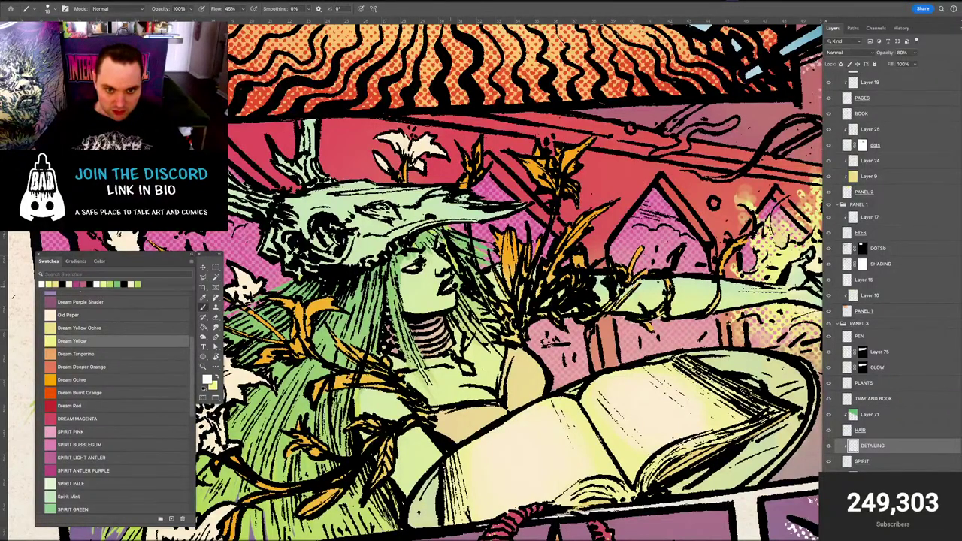
Examine the spirit panel's glow in close-up and against the colours of the whole comic page
scroll(469, 282, "down", 8)
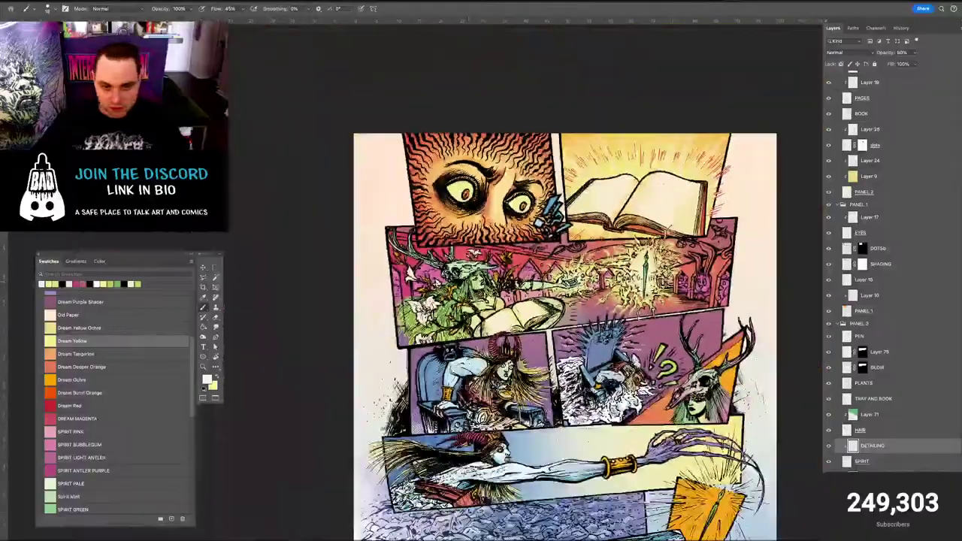
scroll(469, 283, "up", 2)
key("super+equal")
key("super+equal")
key("super+minus")
key("super+minus")
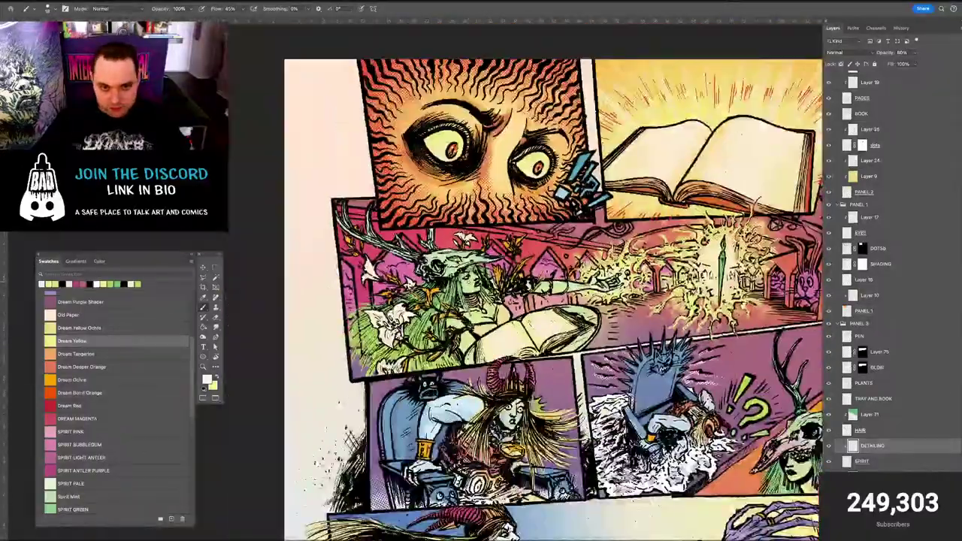
scroll(469, 282, "up", 3)
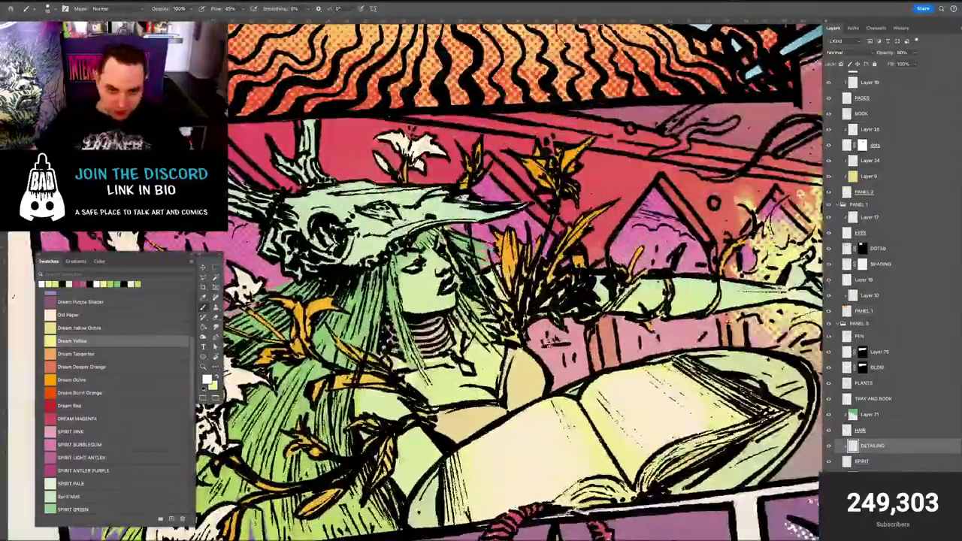
scroll(438, 257, "down", 3)
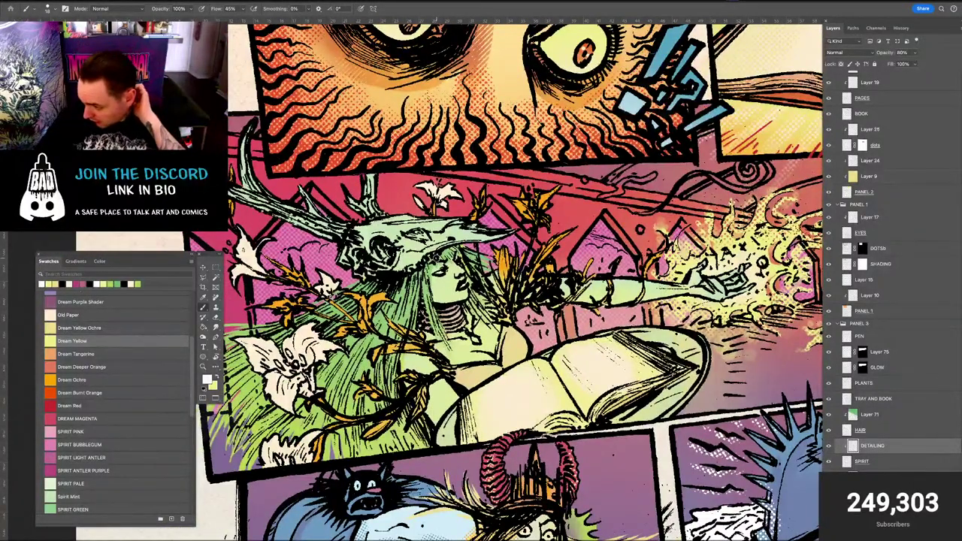
scroll(489, 270, "down", 5)
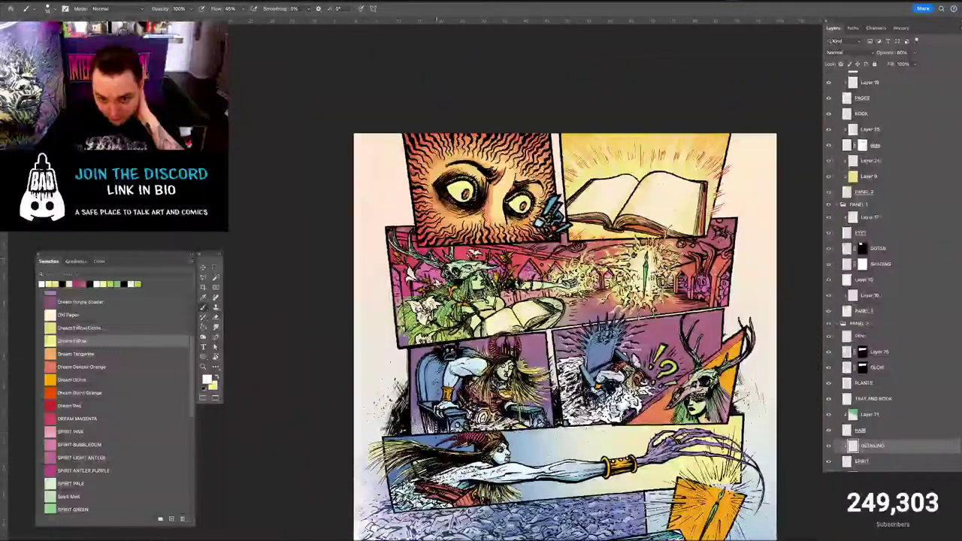
scroll(493, 284, "down", 2)
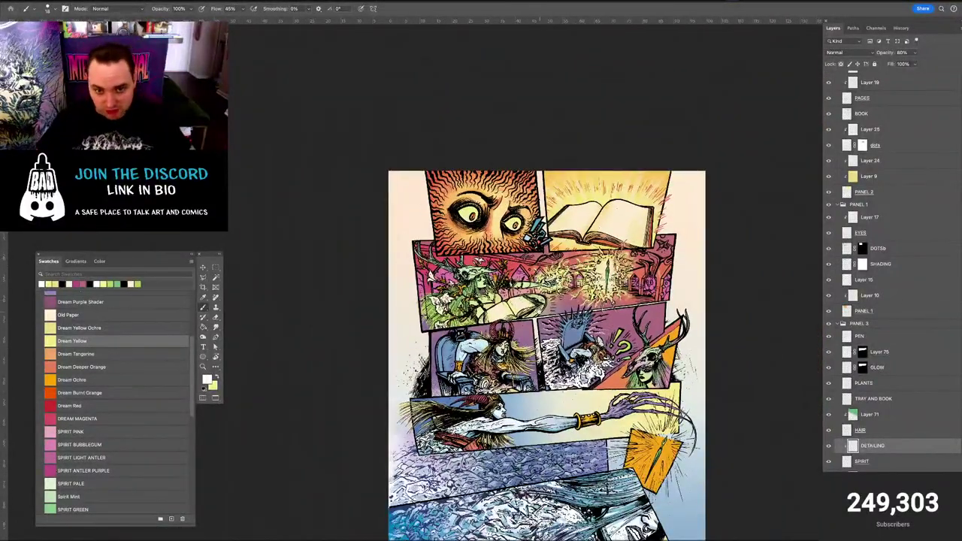
left_click_drag(539, 338, 516, 275)
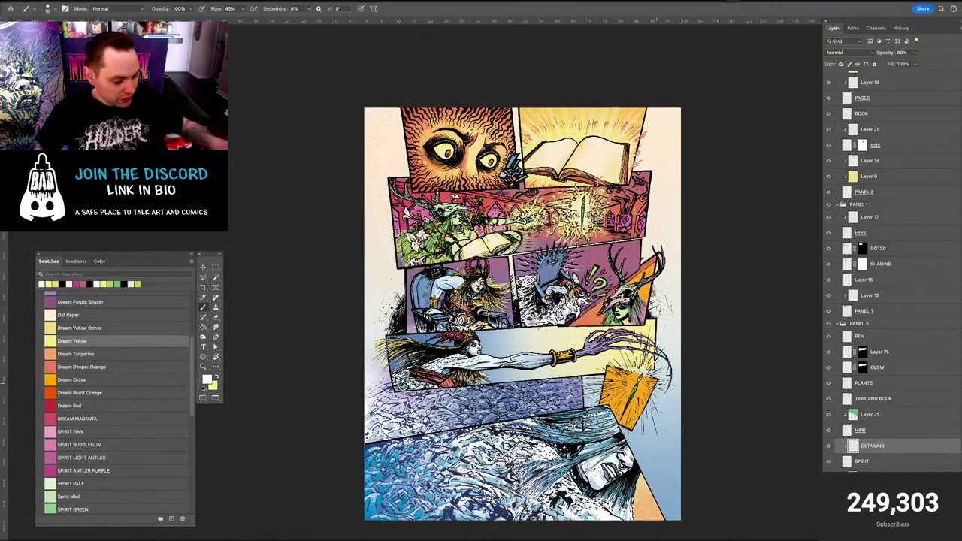
Display issue3-p19.psd beside page 20 at 50% zoom to compare the colouring of the two pages
key("f")
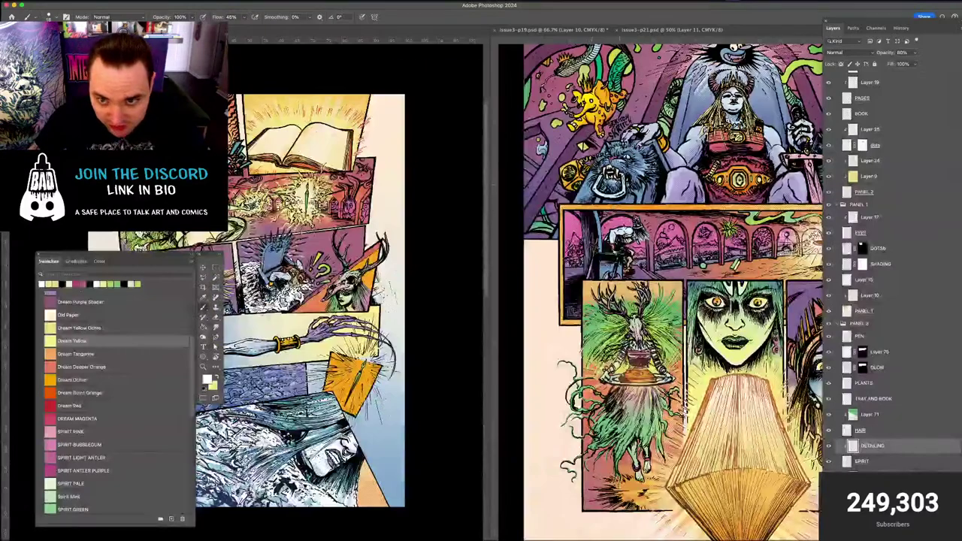
left_click(640, 232)
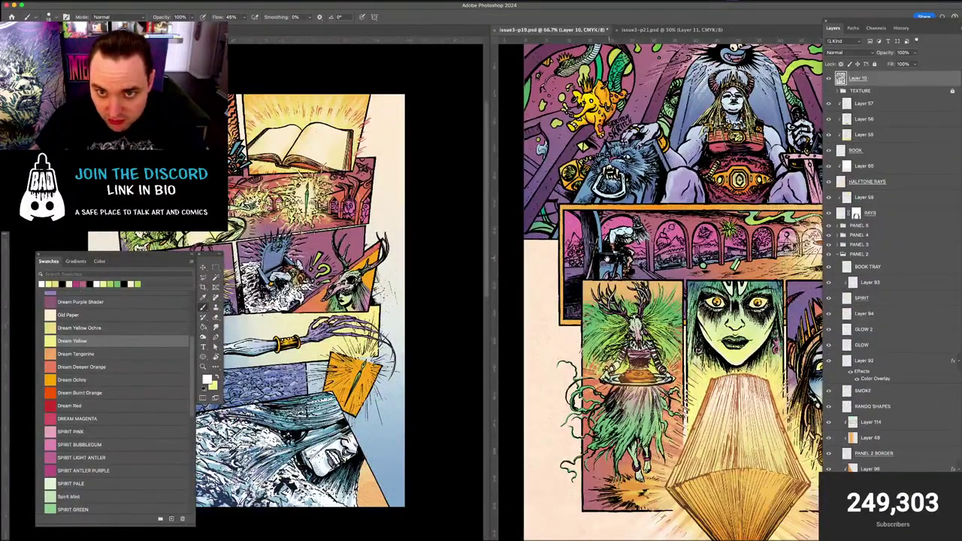
left_click_drag(640, 233, 597, 262)
key("ctrl+minus")
key("ctrl+minus")
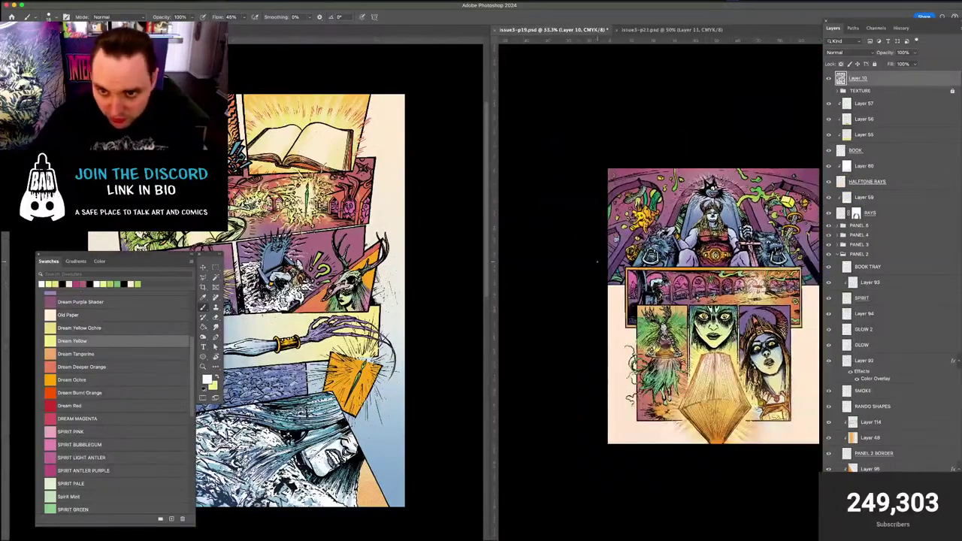
key("ctrl+plus")
left_click_drag(623, 201, 583, 192)
left_click(453, 232)
left_click_drag(442, 231, 518, 231)
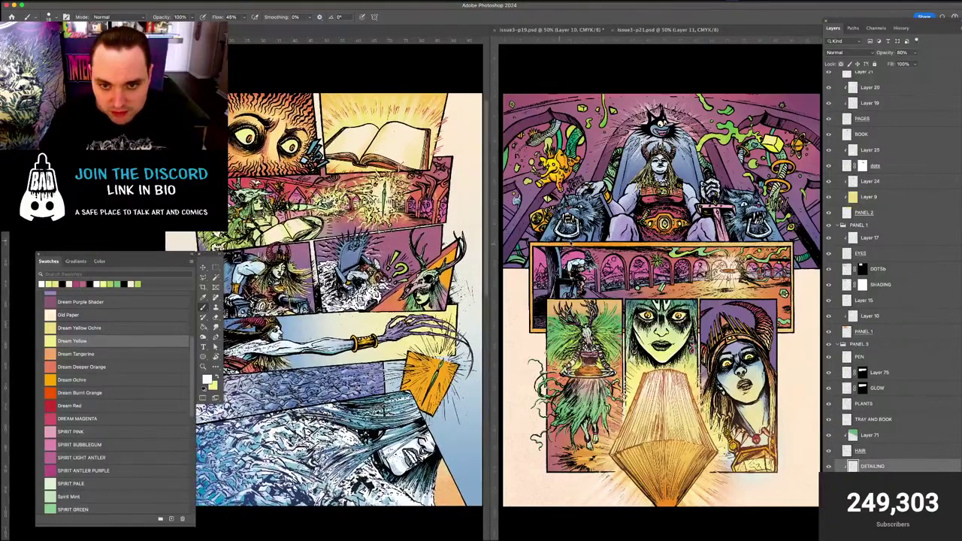
left_click(573, 242)
left_click_drag(576, 243, 570, 242)
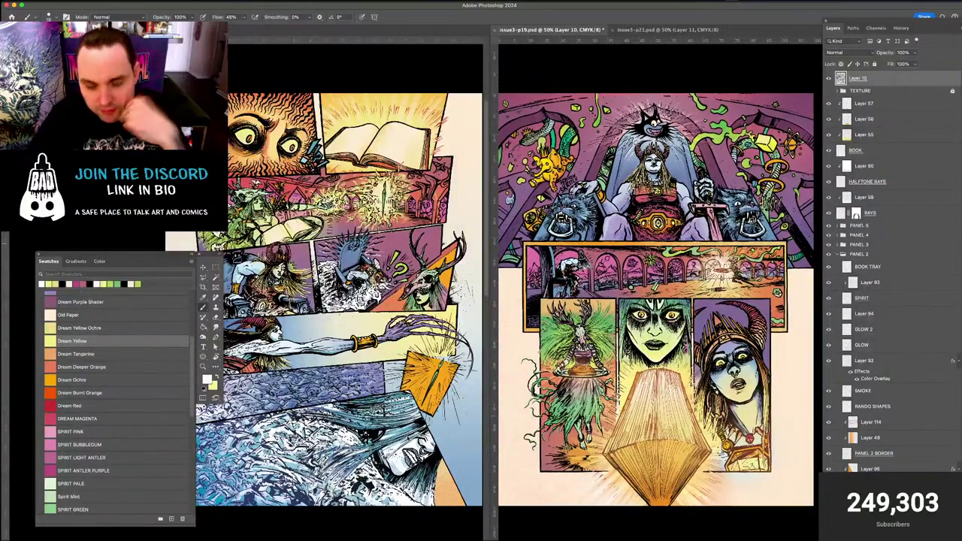
Hide the interface panels and compare pages 20 and 19 side by side as whole pages
key("Tab")
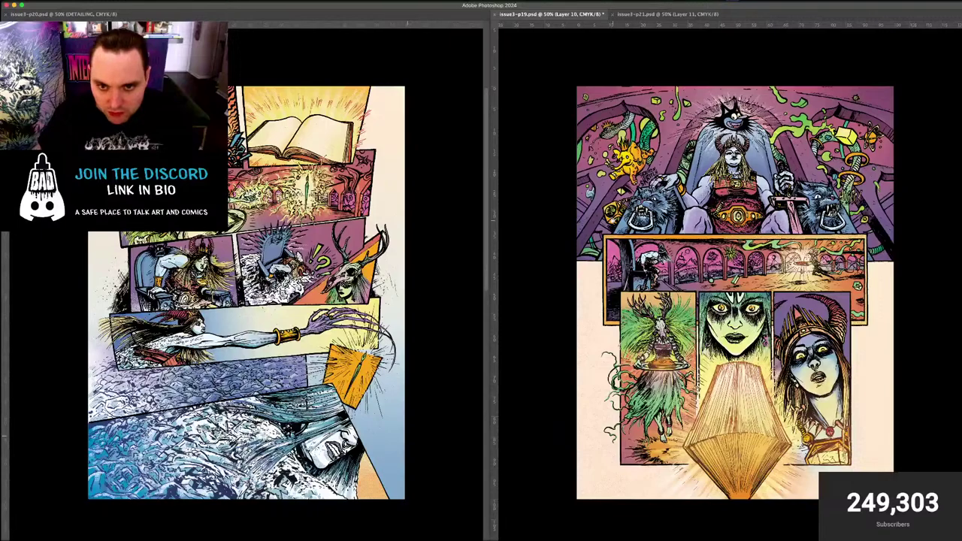
left_click_drag(613, 220, 537, 224)
left_click(475, 246)
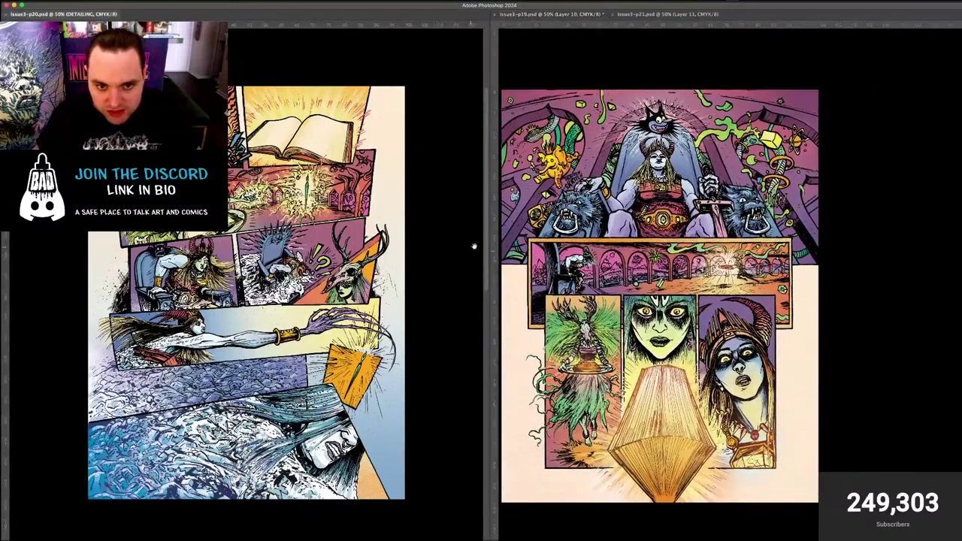
scroll(473, 246, "left", 5)
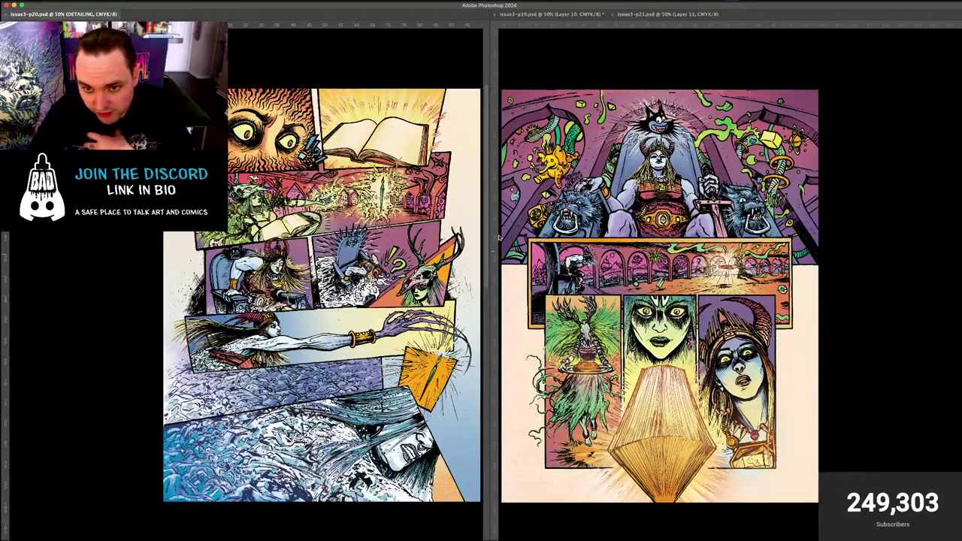
Restore the interface panels and revert issue3-p19.psd to its saved history state
left_click(882, 78)
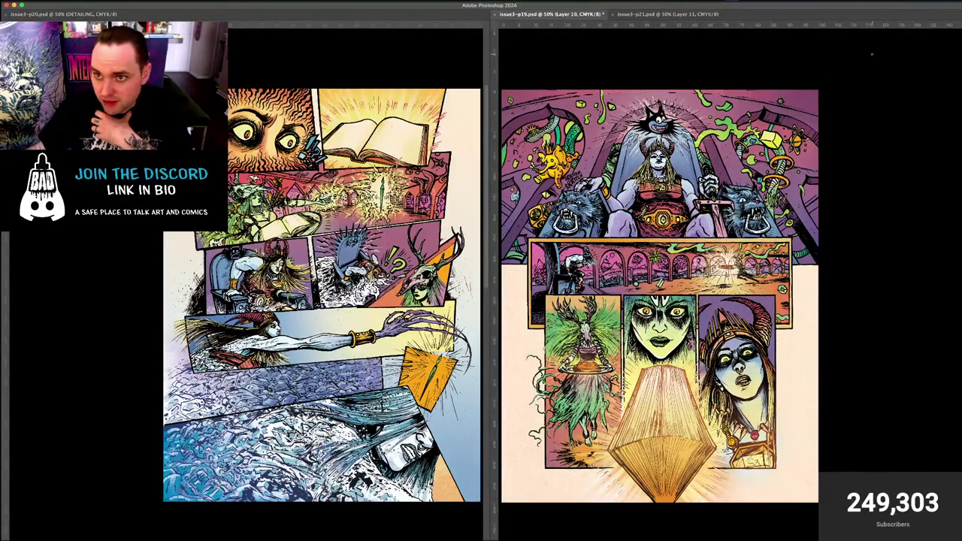
key("Tab")
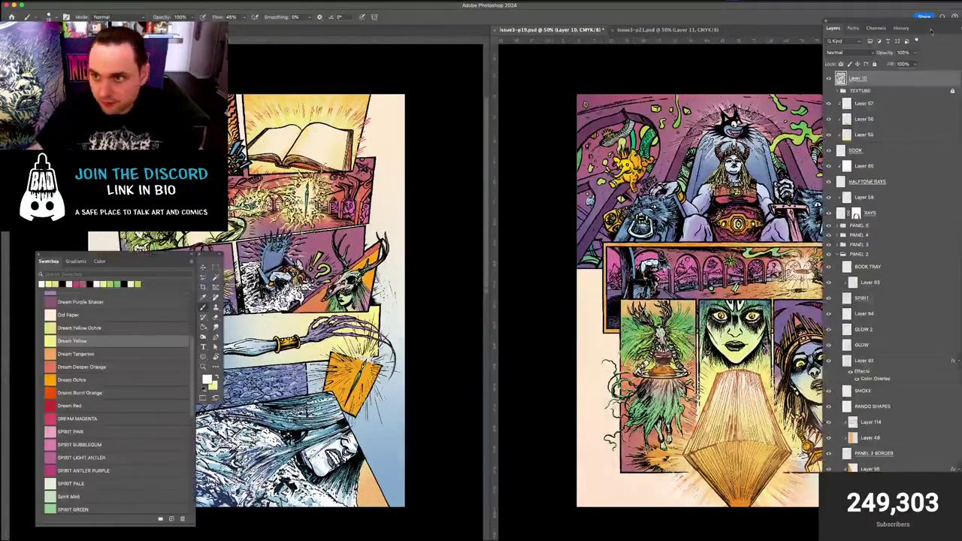
left_click(892, 42)
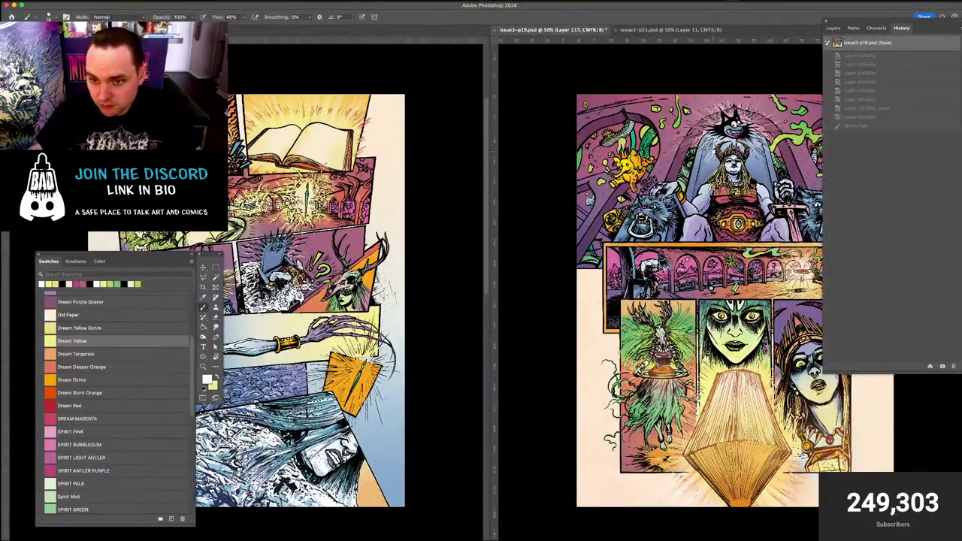
Compare page 19's corridor glow with the yellow energy glow in page 20's panel 3 in close-up
left_click_drag(577, 220, 493, 225)
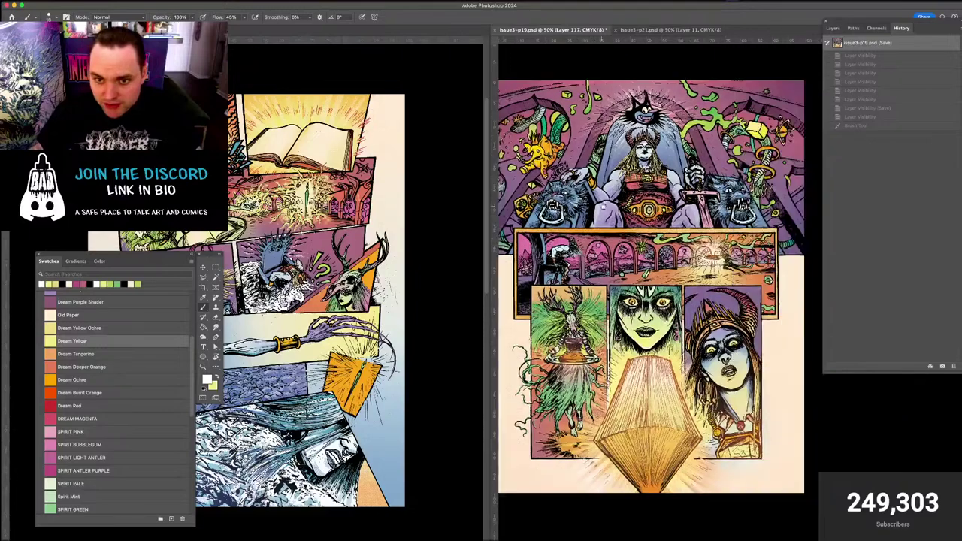
key("super+plus")
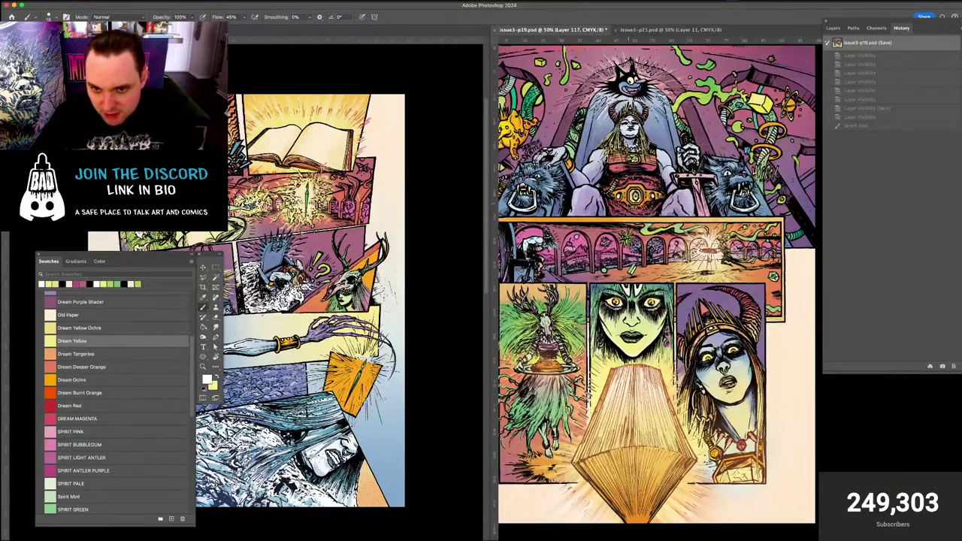
scroll(727, 298, "up", 2)
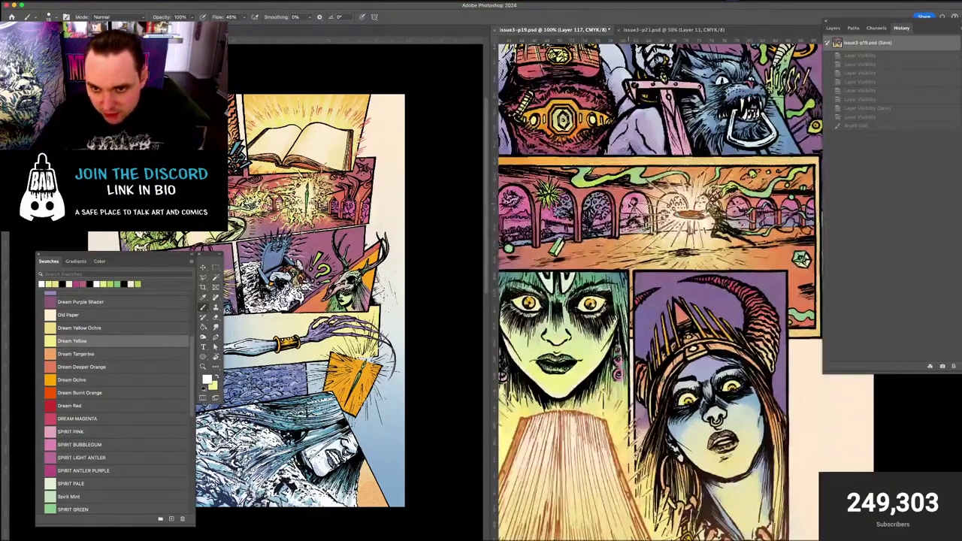
left_click(419, 172)
key("super+plus")
key("super+plus")
left_click_drag(313, 199, 325, 273)
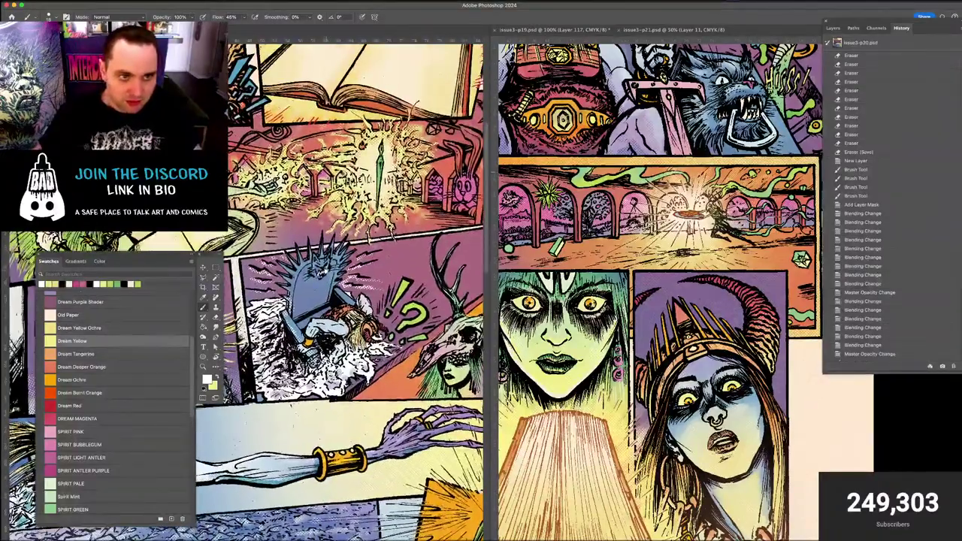
Examine the light burst, arches and halftone shading of page 19's corridor panel at 200% zoom
left_click(711, 152)
key("super+plus")
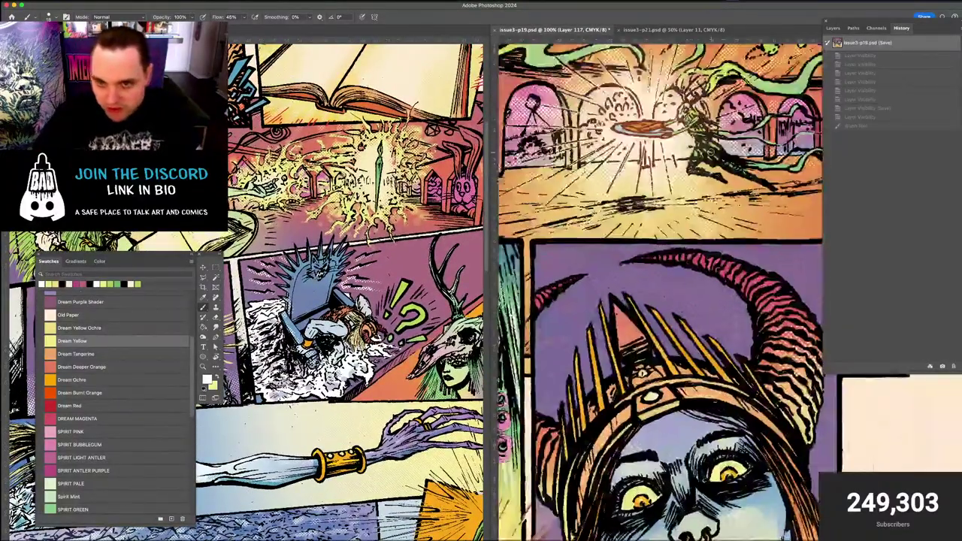
scroll(658, 290, "down", 5)
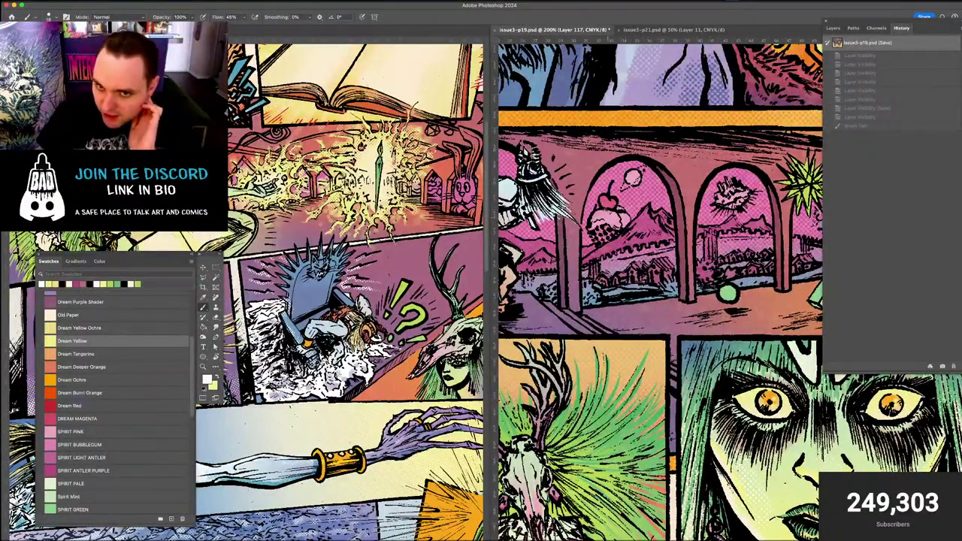
scroll(658, 290, "left", 2)
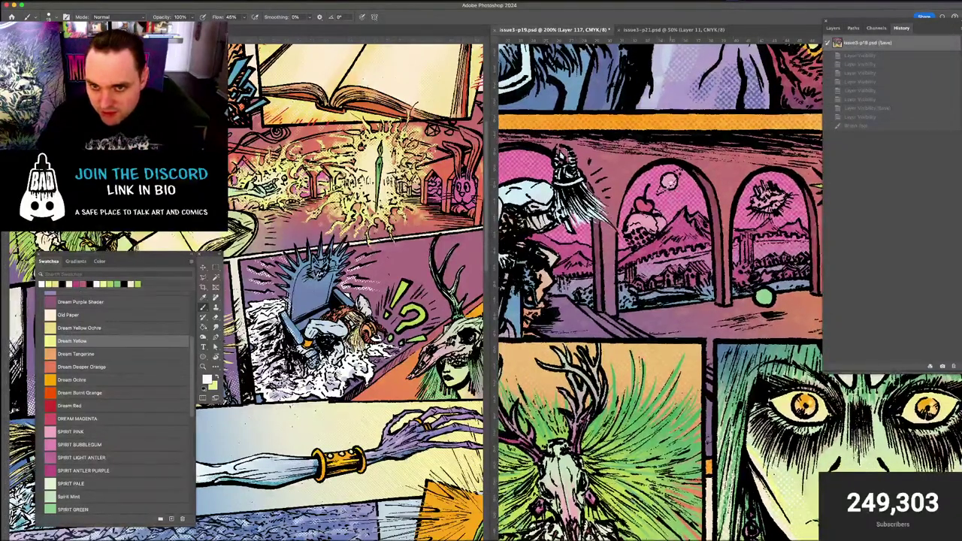
scroll(657, 290, "right", 6)
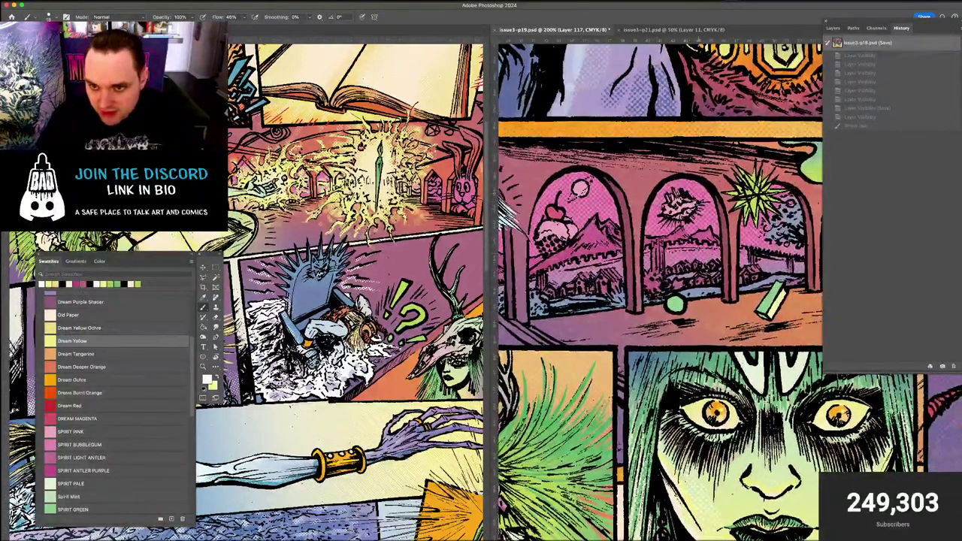
scroll(658, 290, "right", 2)
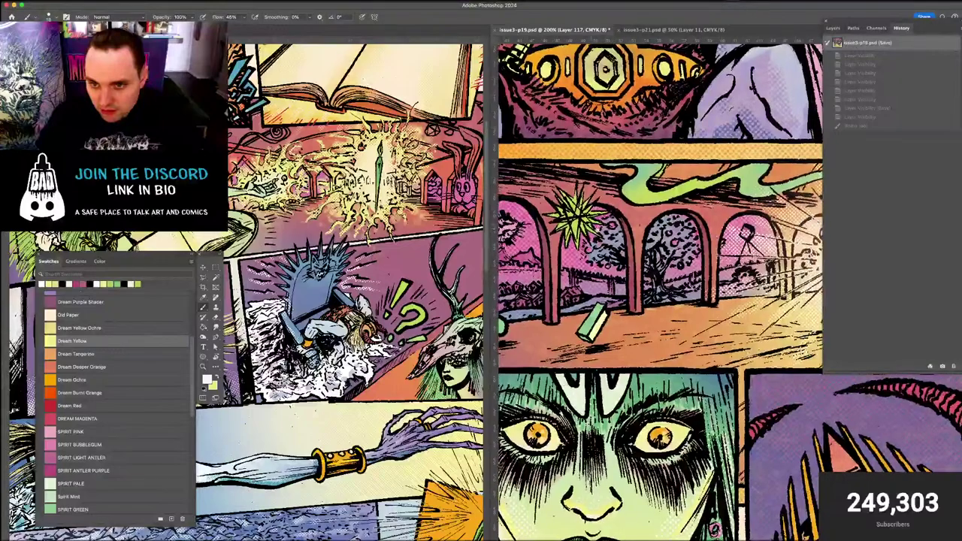
Examine page 19's arched corridor, then view its throne, corridor and lower panels together at 66.7% zoom
scroll(658, 290, "left", 5)
scroll(657, 290, "up", 1)
scroll(658, 290, "left", 3)
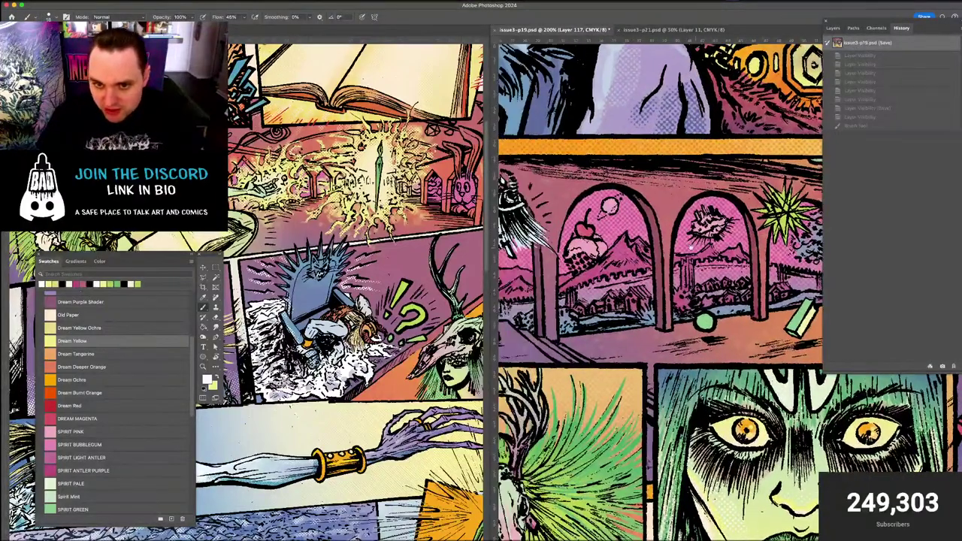
key("super+minus")
key("super+minus")
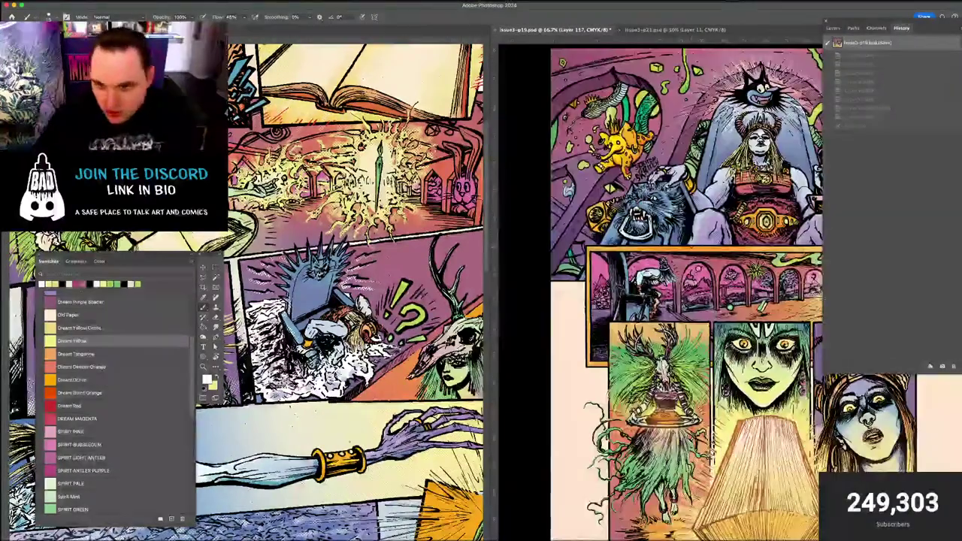
scroll(706, 290, "down", 3)
scroll(706, 290, "right", 2)
scroll(708, 213, "up", 1)
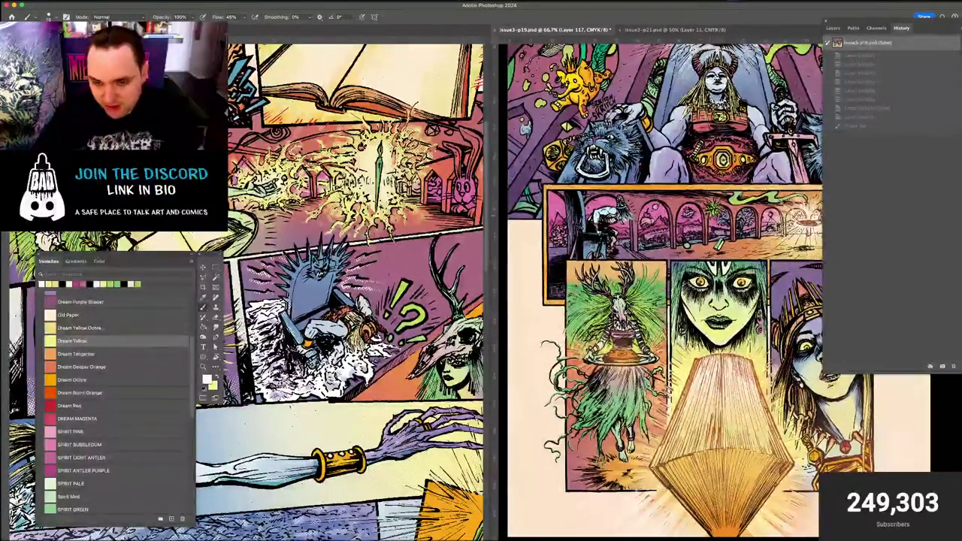
key("super+minus")
scroll(658, 290, "up", 1)
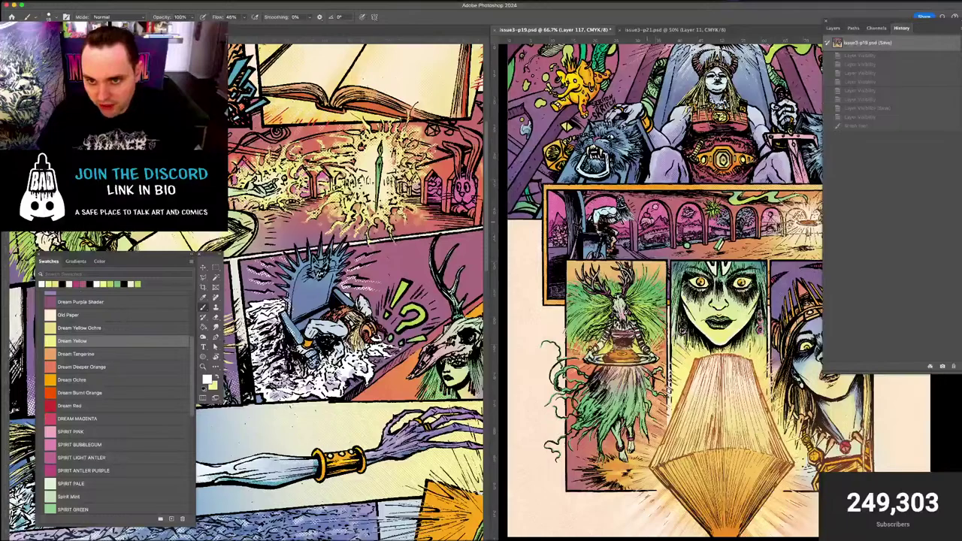
Inspect page 19's green face and pink archway window at 400% zoom, then return to the page overview
scroll(699, 271, "up", 5)
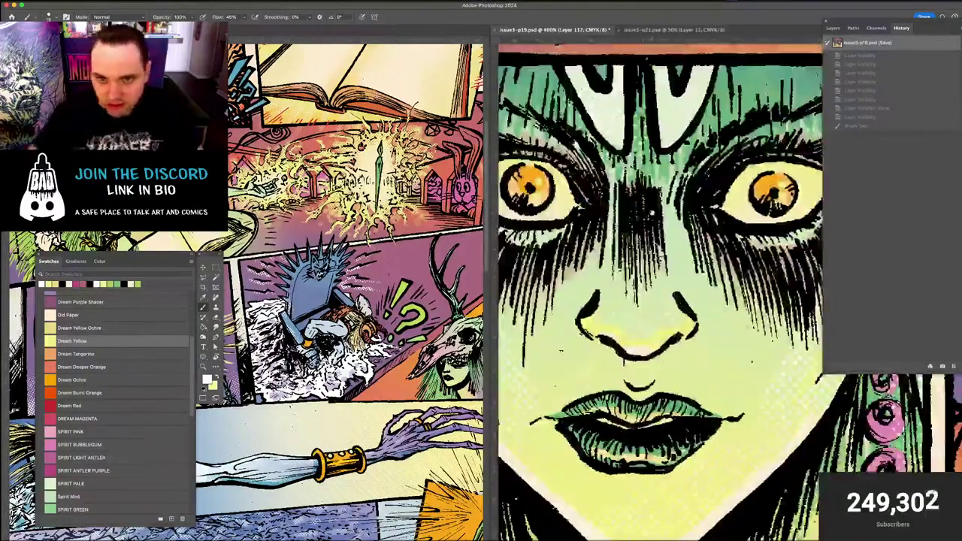
left_click_drag(571, 143, 870, 444)
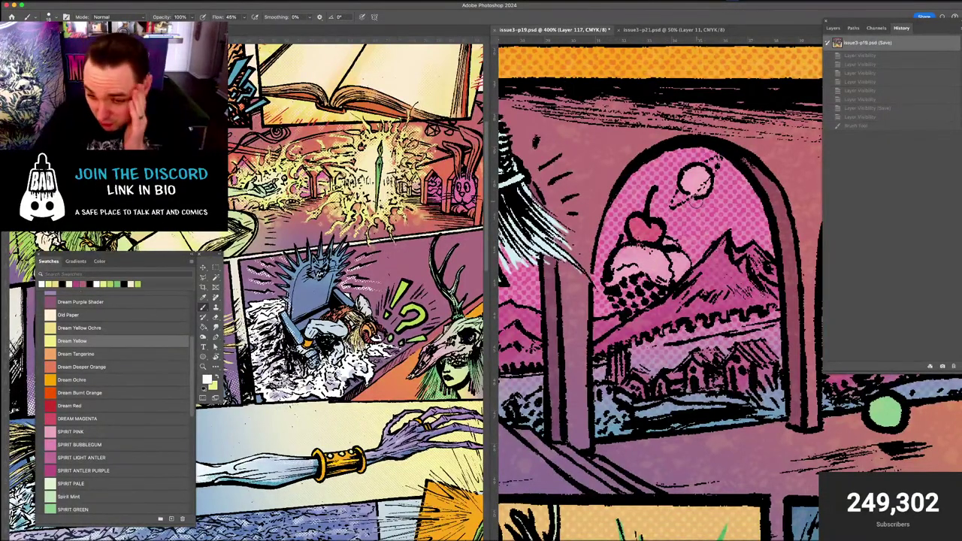
scroll(699, 204, "down", 5)
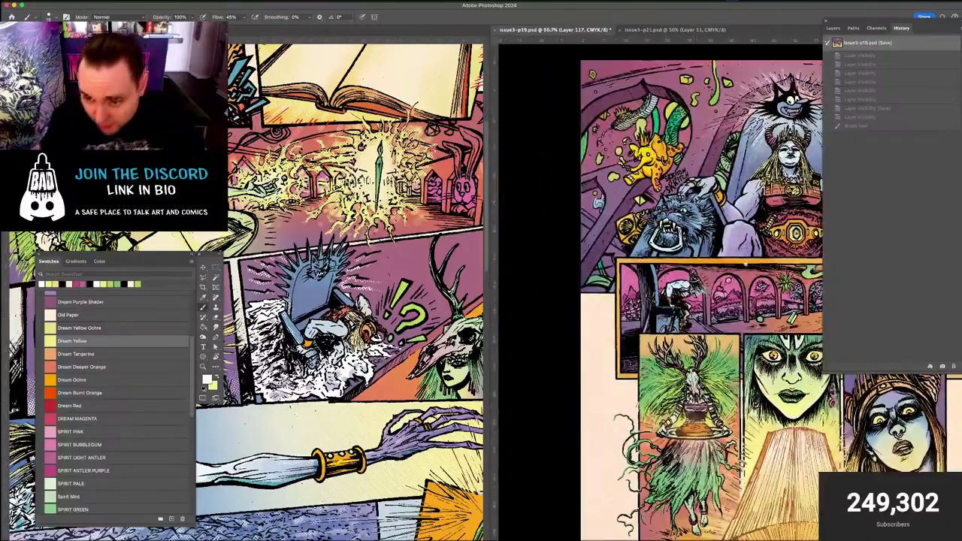
left_click_drag(798, 330, 712, 235)
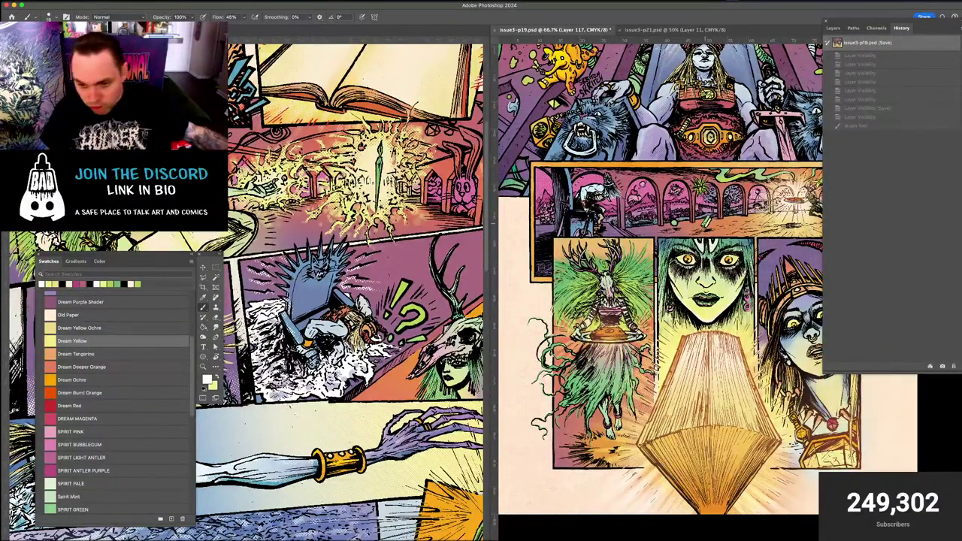
Switch to page 20, review the whole page beside page 19, and examine the antlered spirit and book in full-screen close-up
left_click(414, 278)
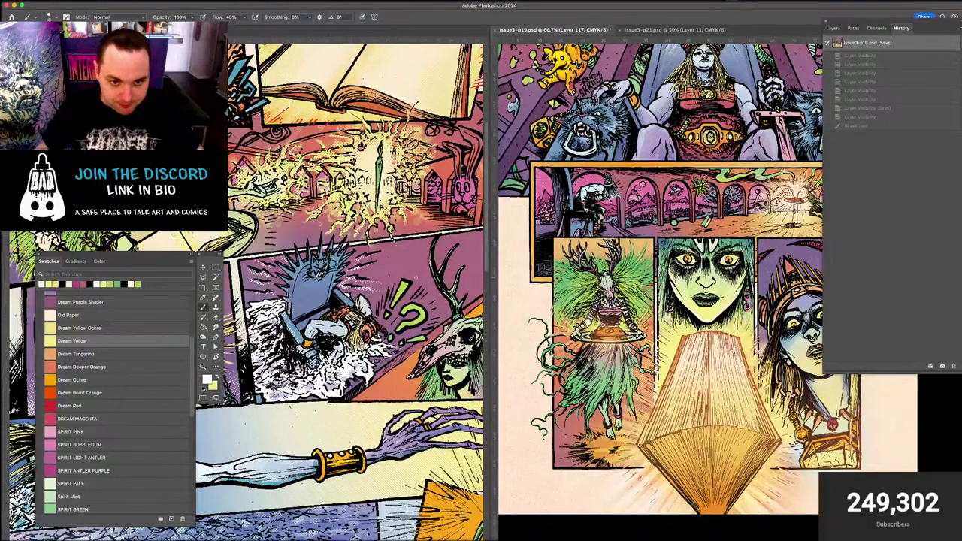
key("super+minus")
key("super+minus")
left_click_drag(320, 324, 386, 277)
scroll(338, 286, "up", 3)
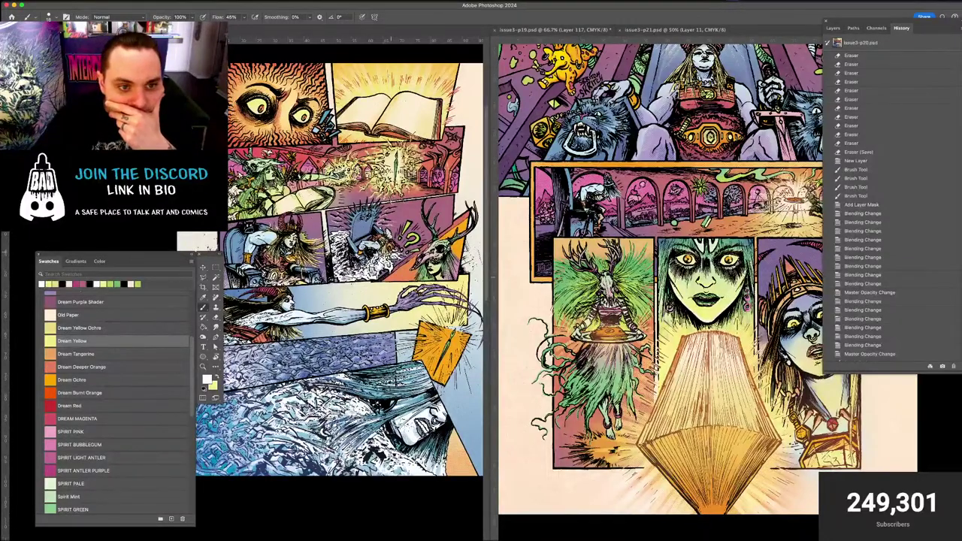
key("super+plus")
key("super+plus")
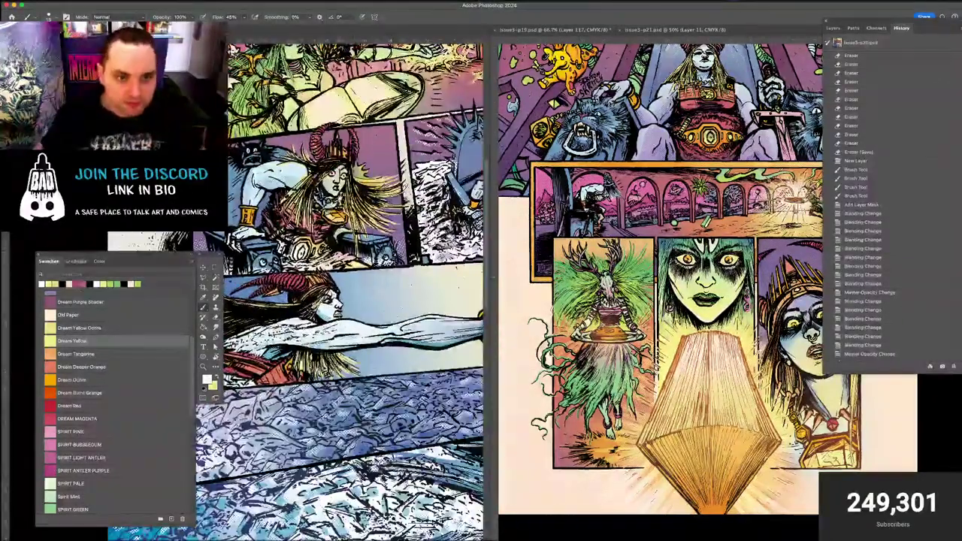
left_click_drag(324, 248, 343, 393)
scroll(338, 285, "up", 3)
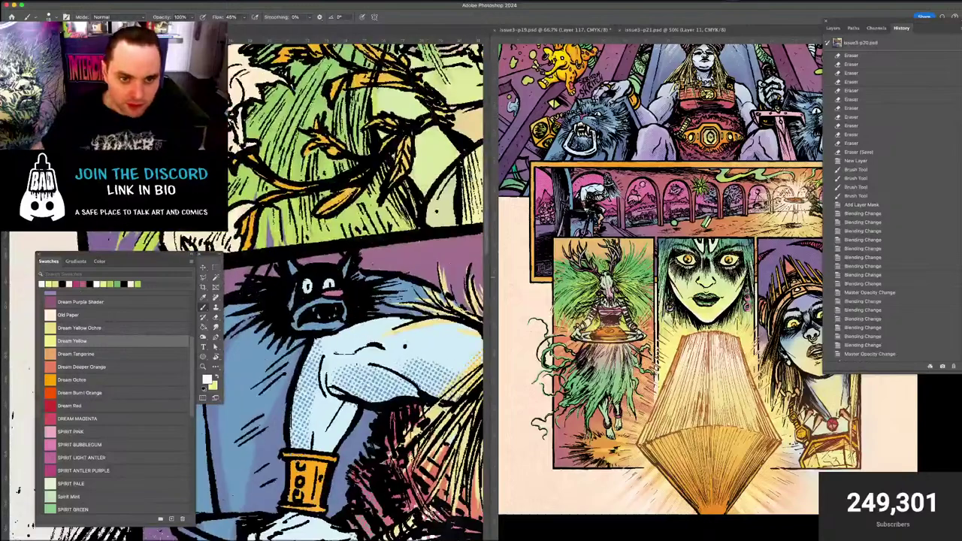
scroll(338, 285, "up", 2)
key("f")
left_click_drag(444, 212, 414, 458)
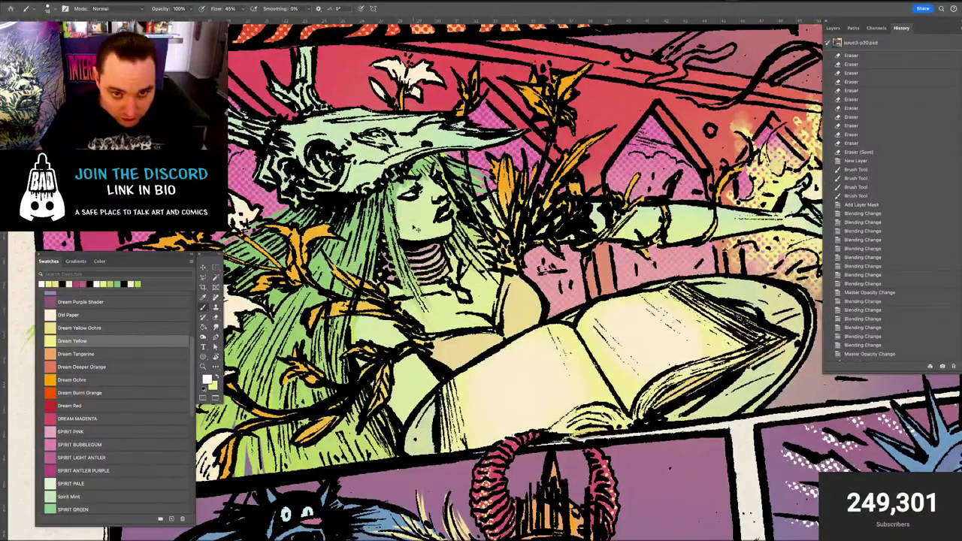
Select panel 3's GLOW layer and toggle its visibility to compare the spirit and book with and without it, leaving it shown
key("v")
left_click(830, 30)
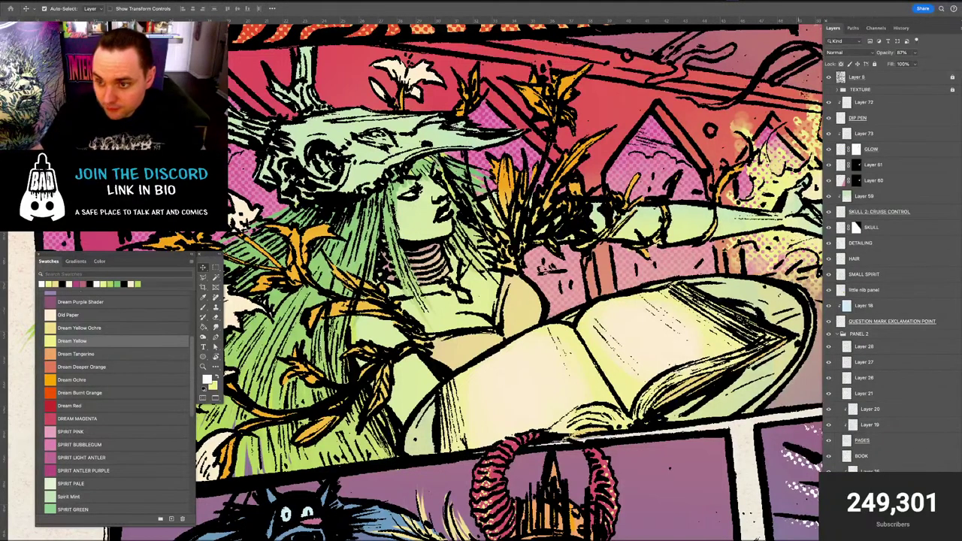
left_click(684, 263)
left_click(407, 220)
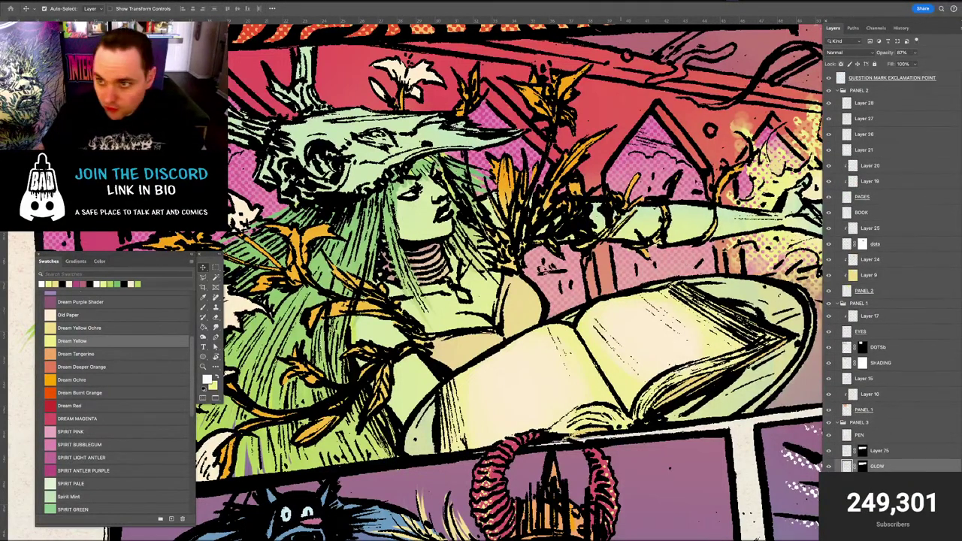
left_click(829, 466)
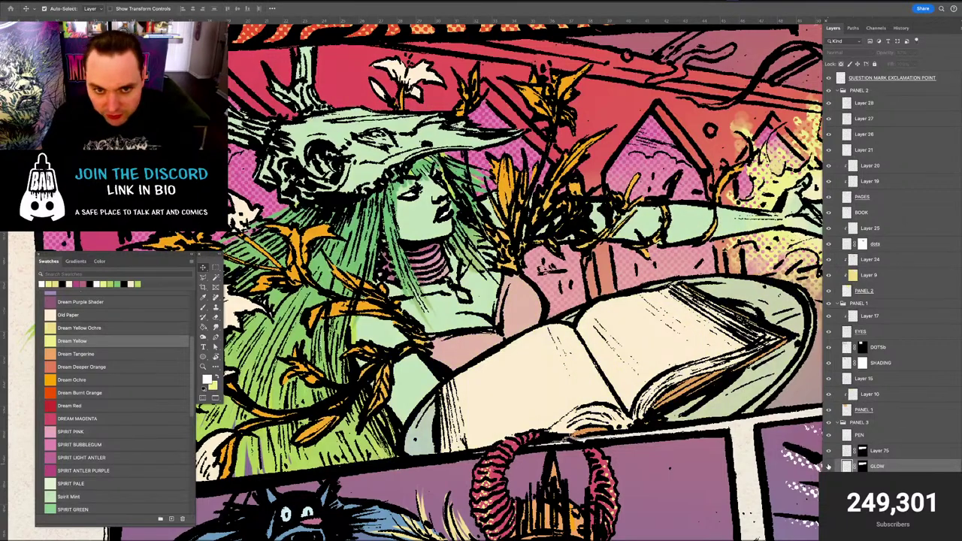
left_click(829, 466)
left_click(829, 466)
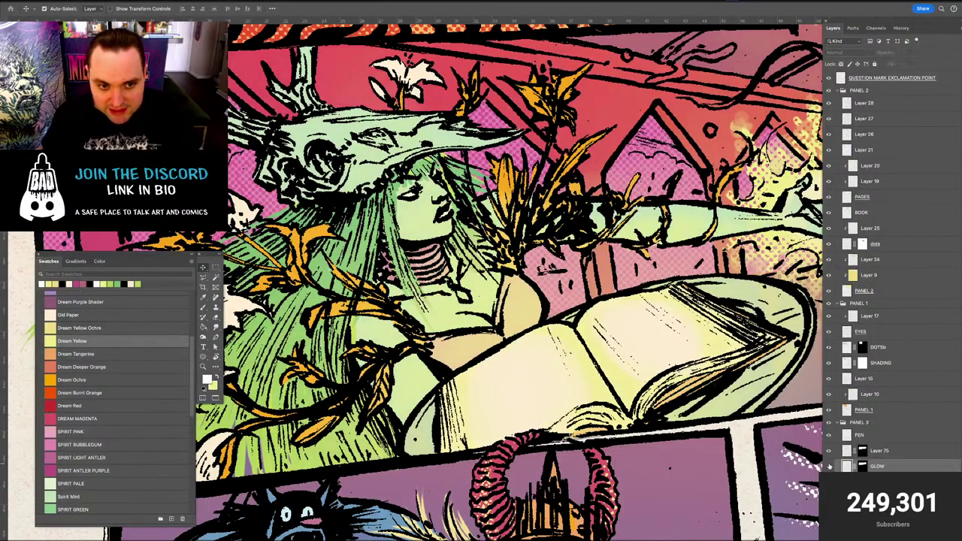
left_click(829, 466)
left_click(829, 466)
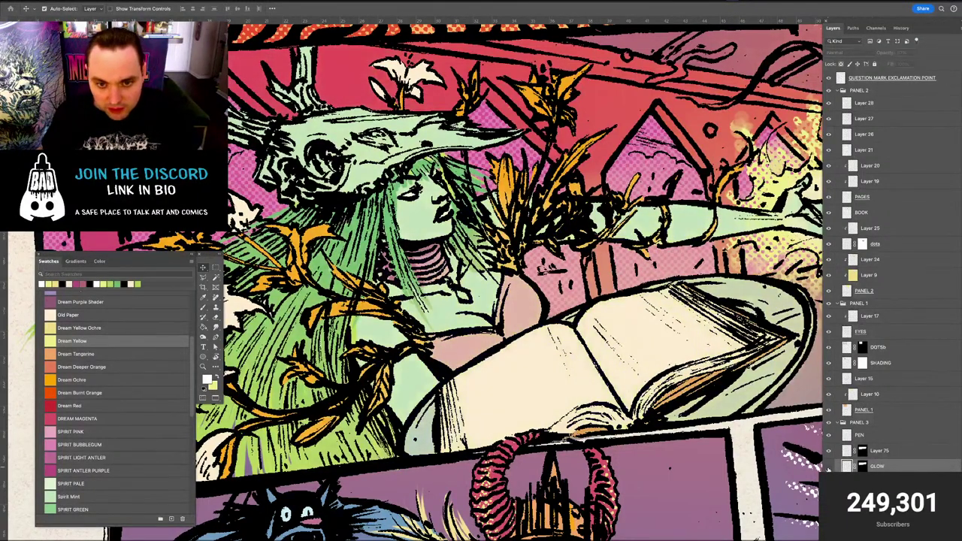
left_click(828, 466)
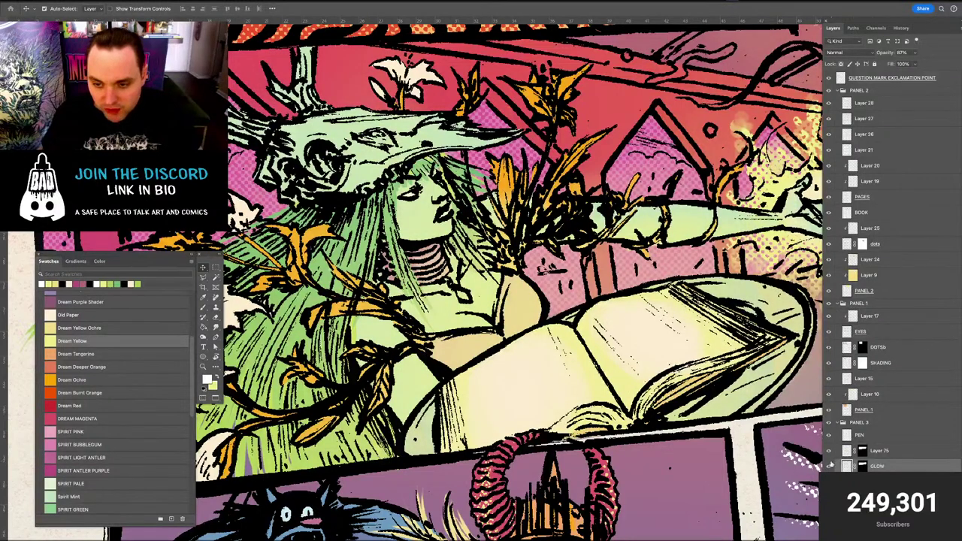
left_click(829, 466)
left_click(828, 466)
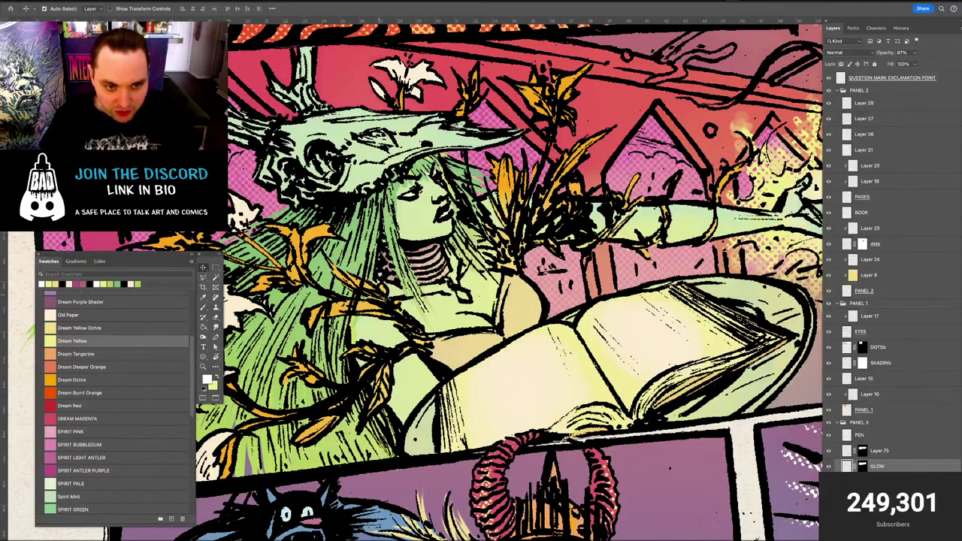
Erase parts of the yellow glow around the spirit's face and hair on the GLOW layer at 100% eraser opacity
left_click_drag(374, 281, 445, 286)
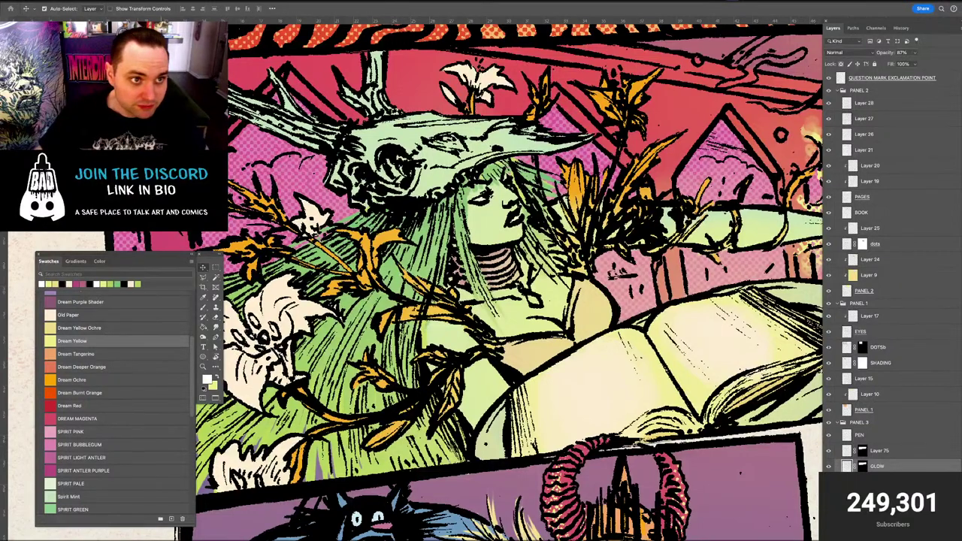
left_click(203, 326)
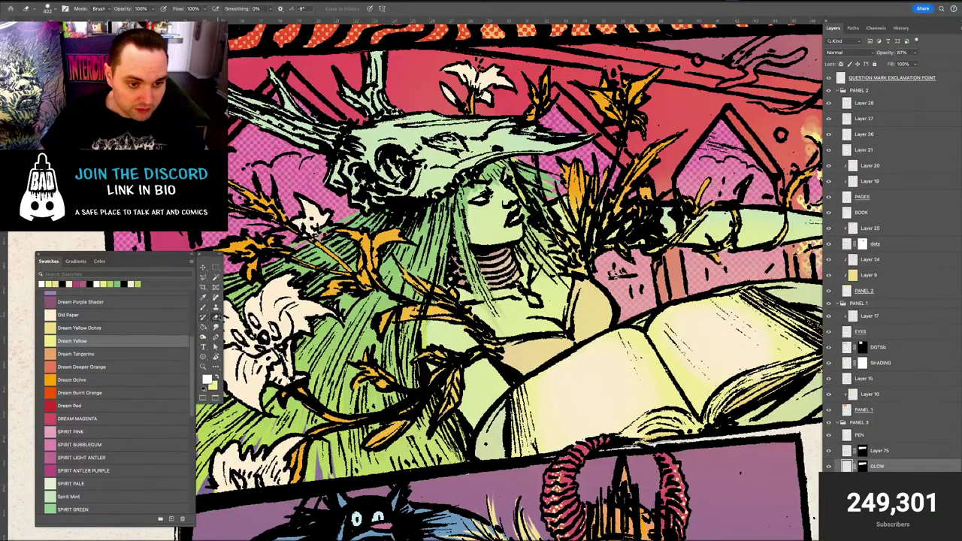
mouse_move(434, 245)
left_mouse_down()
mouse_move(412, 245)
mouse_move(432, 246)
left_mouse_up()
mouse_move(386, 217)
left_mouse_down()
mouse_move(373, 217)
mouse_move(391, 231)
left_mouse_up()
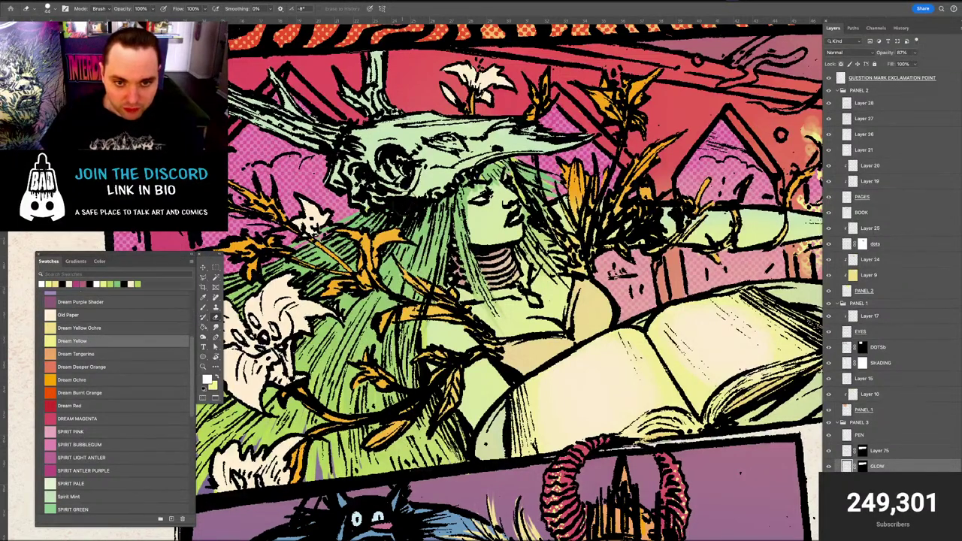
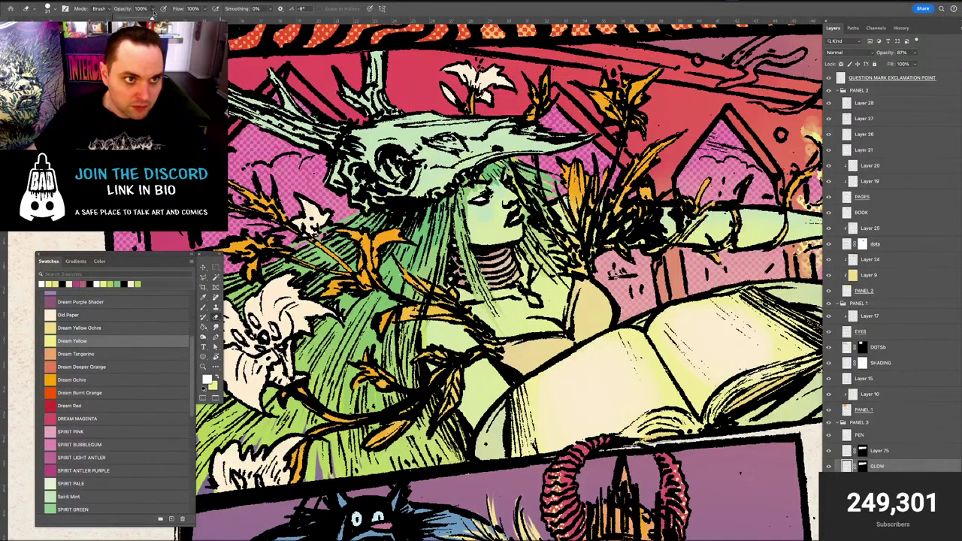
Soften the glow around the spirit's face and chest with the eraser at 50% opacity, varying its size
left_click_drag(140, 19, 134, 19)
mouse_move(507, 297)
left_mouse_down("ctrl+alt")
mouse_move(545, 327)
mouse_move(503, 335)
mouse_move(529, 332)
left_mouse_up("ctrl+alt")
left_click_drag(533, 328, 511, 329, "ctrl+alt")
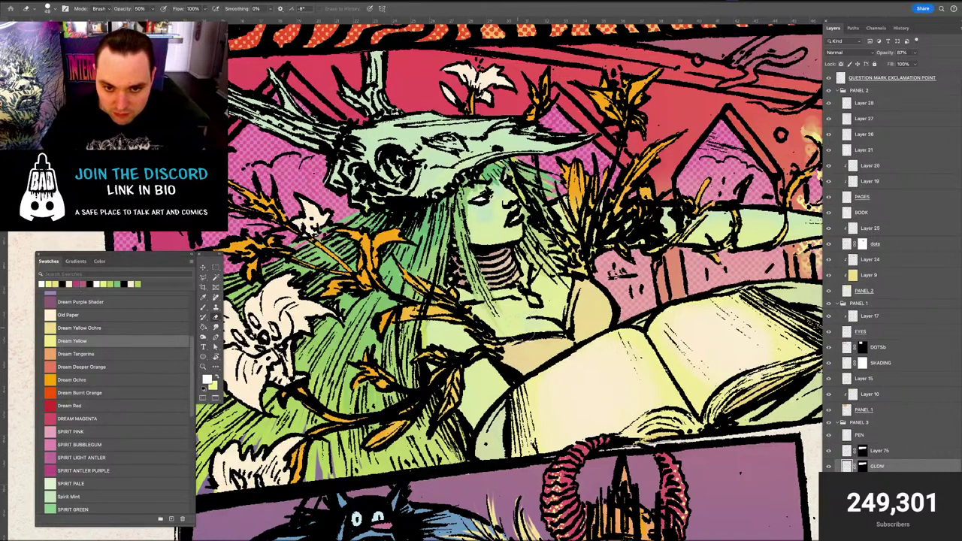
mouse_move(514, 292)
left_mouse_down()
mouse_move(483, 292)
mouse_move(496, 259)
mouse_move(481, 259)
mouse_move(496, 278)
mouse_move(462, 273)
mouse_move(481, 276)
mouse_move(464, 300)
mouse_move(509, 284)
mouse_move(496, 292)
left_mouse_up()
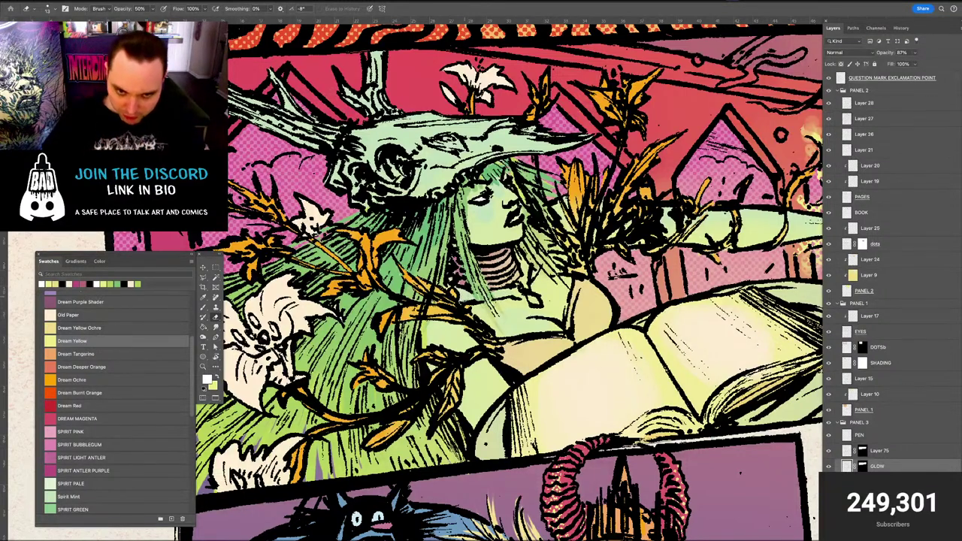
key("bracketright")
key("bracketright")
key("bracketright")
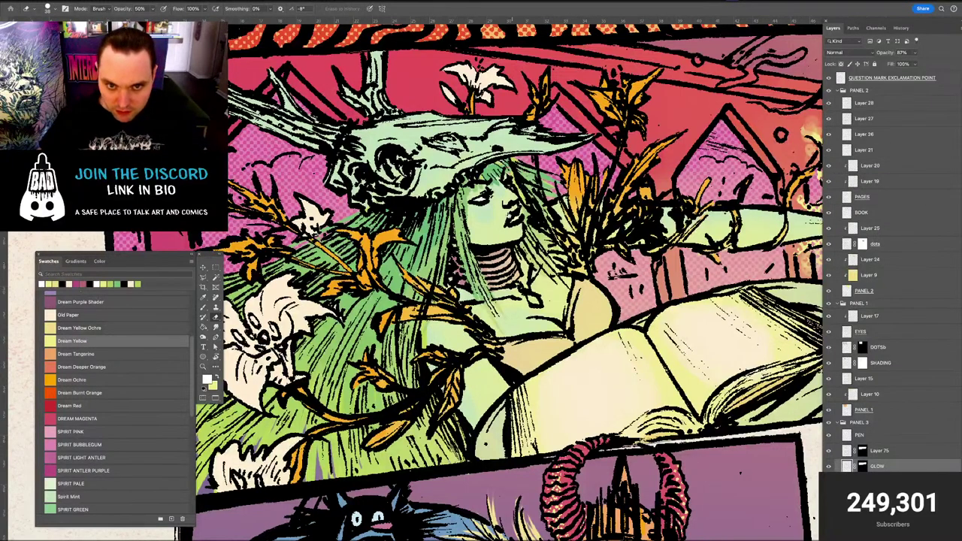
key("b")
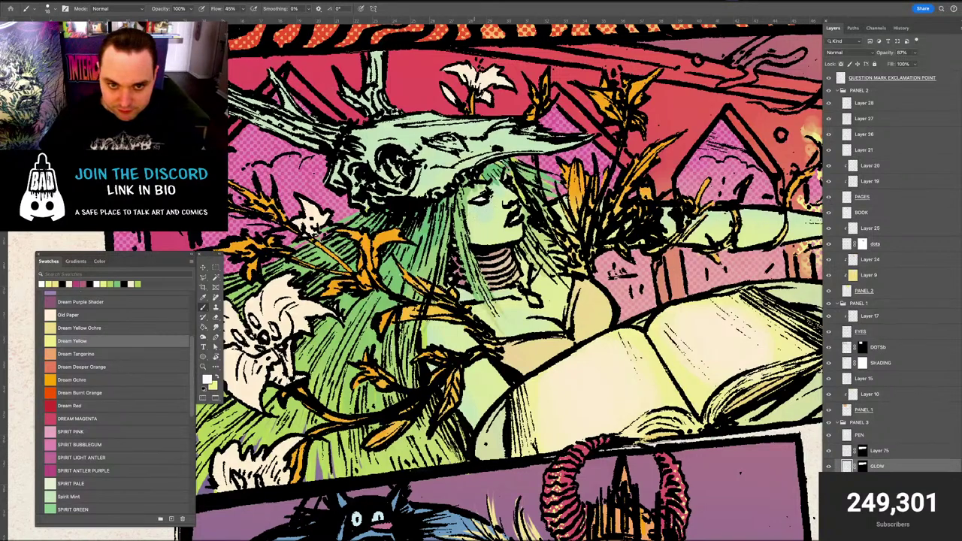
key("e")
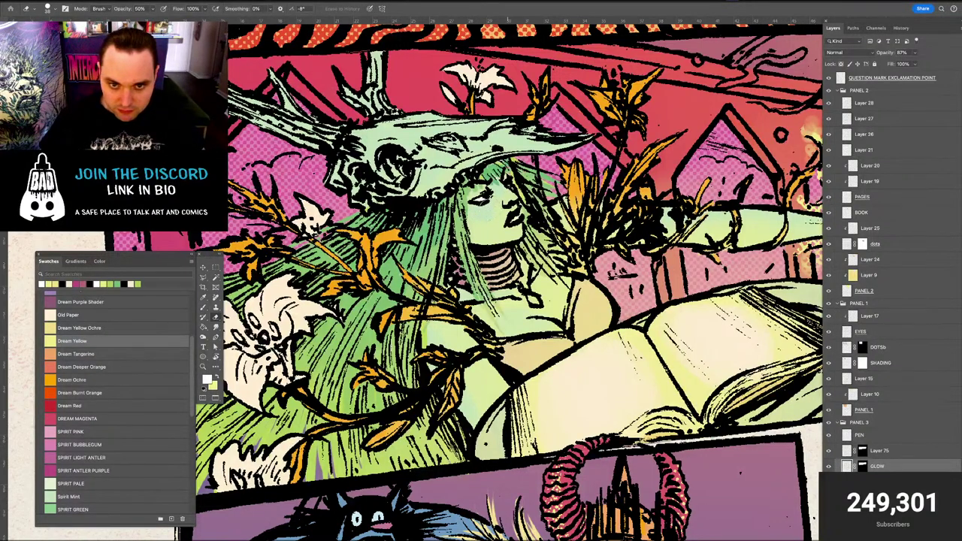
key("b")
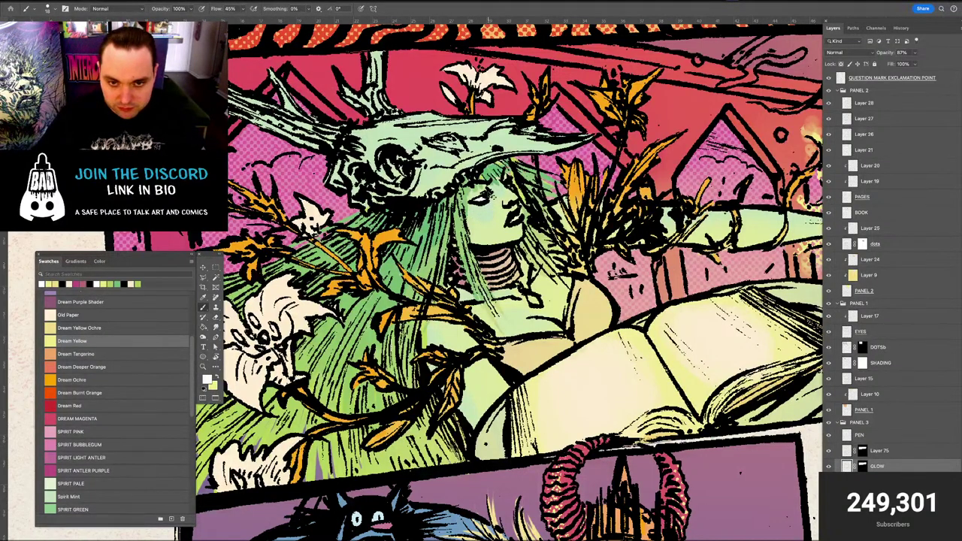
Check the spirit panel as a whole and set the GLOW layer's opacity to 100%
key("super+minus")
key("super+minus")
key("super+minus")
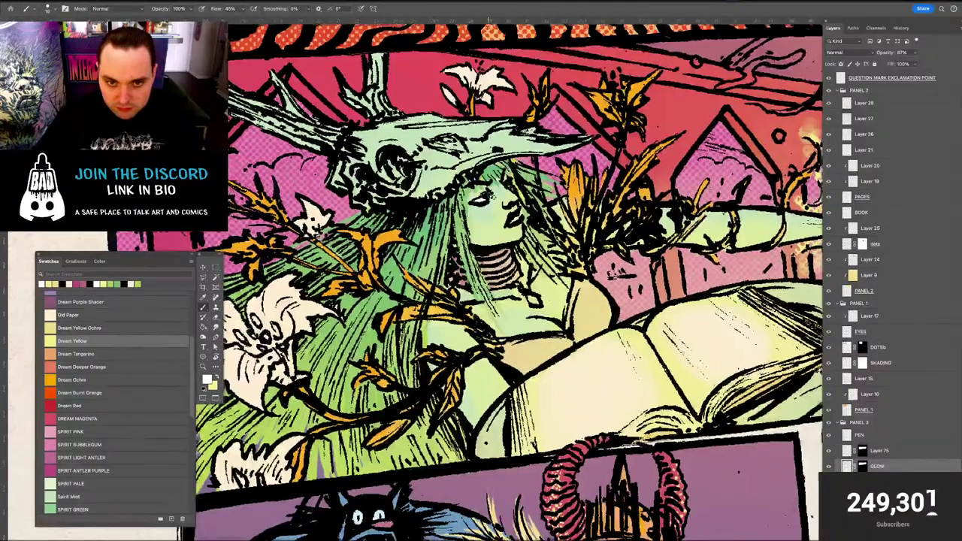
key("super+plus")
key("super+plus")
key("super+plus")
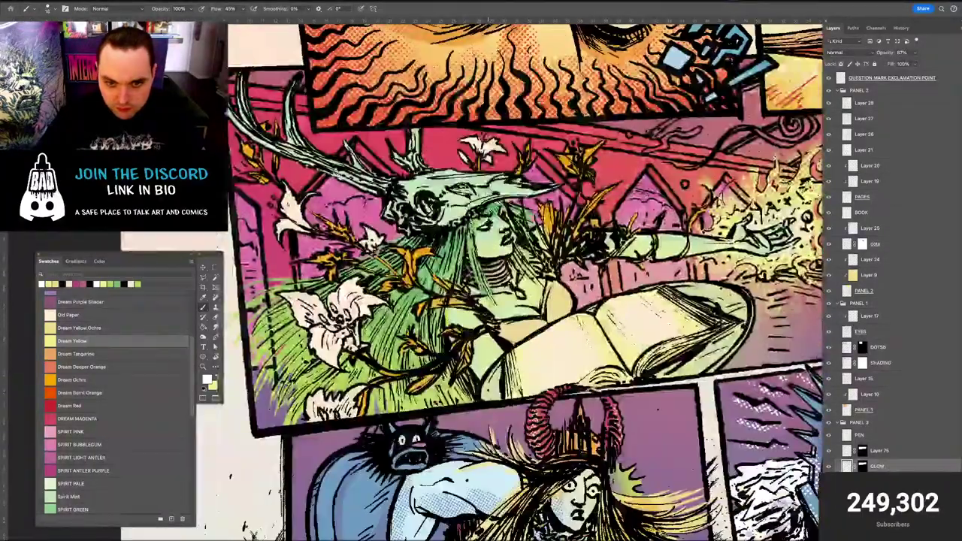
key("super+minus")
key("super+minus")
scroll(481, 285, "up", 2)
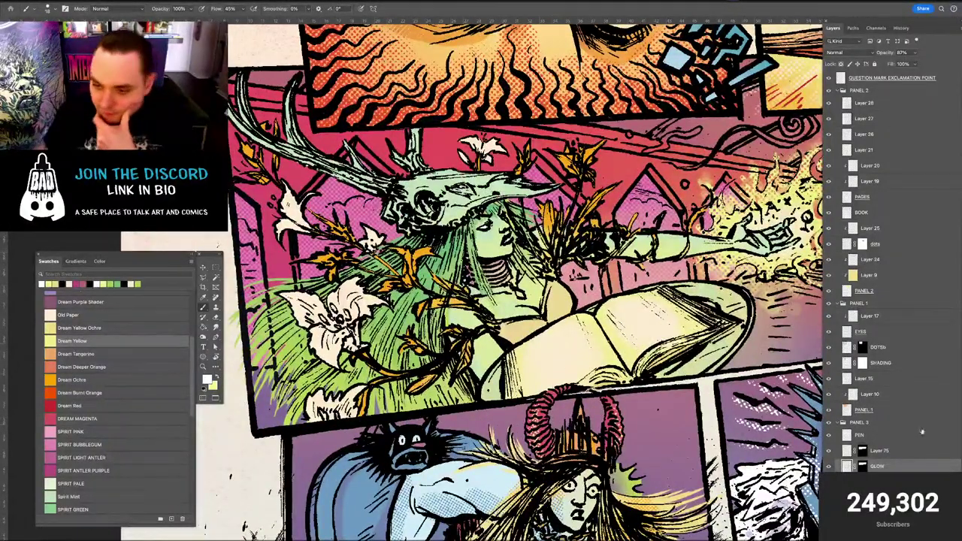
left_click_drag(919, 52, 920, 65)
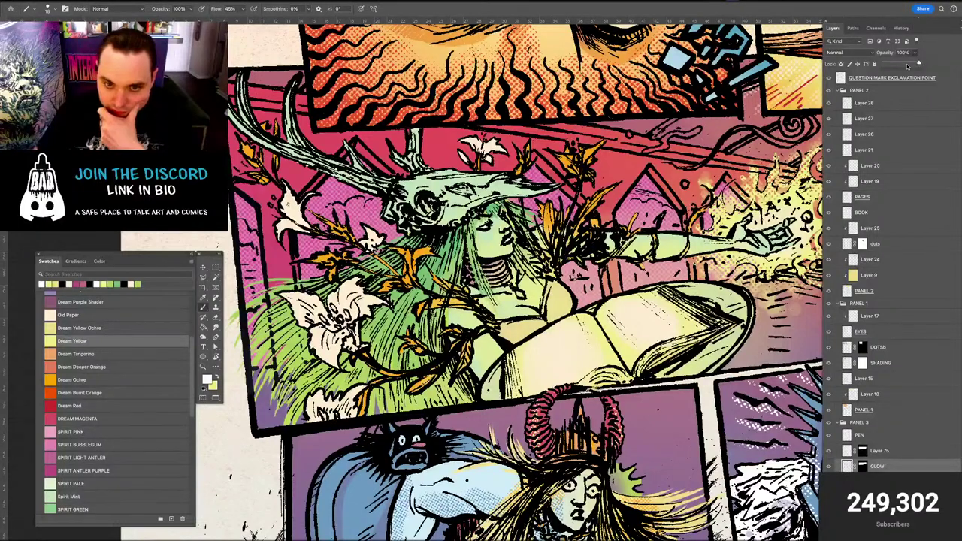
left_click(548, 296)
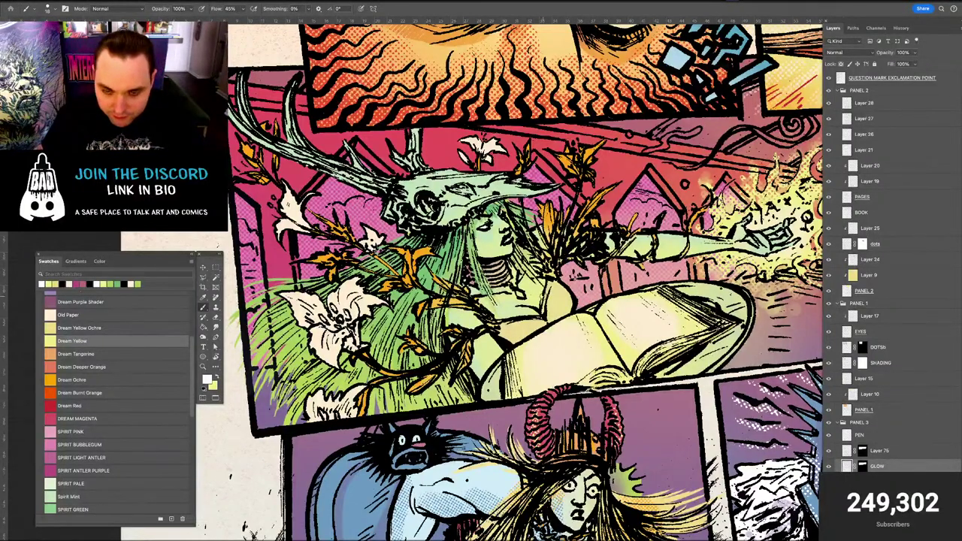
Check the softened glow on the spirit against the whole page and up close
left_click_drag(536, 303, 544, 303)
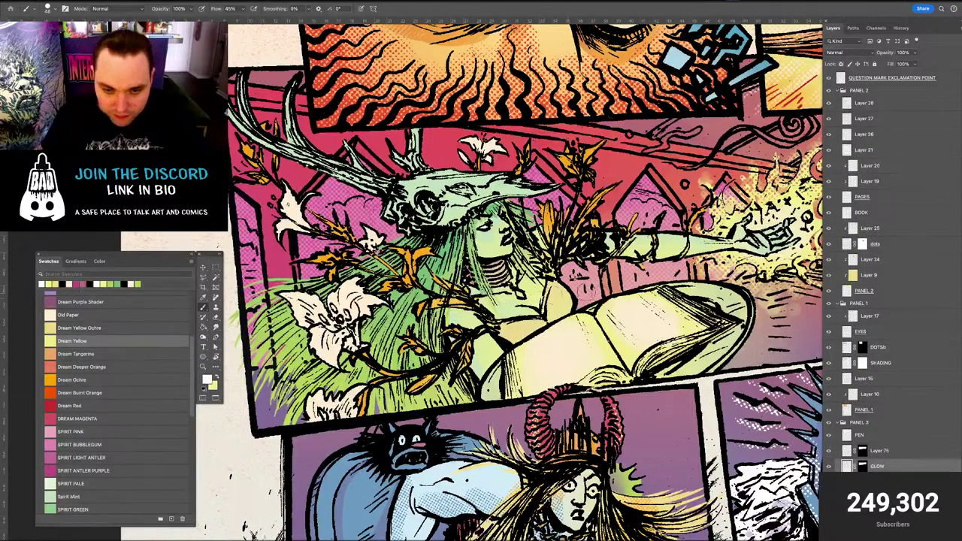
key("e")
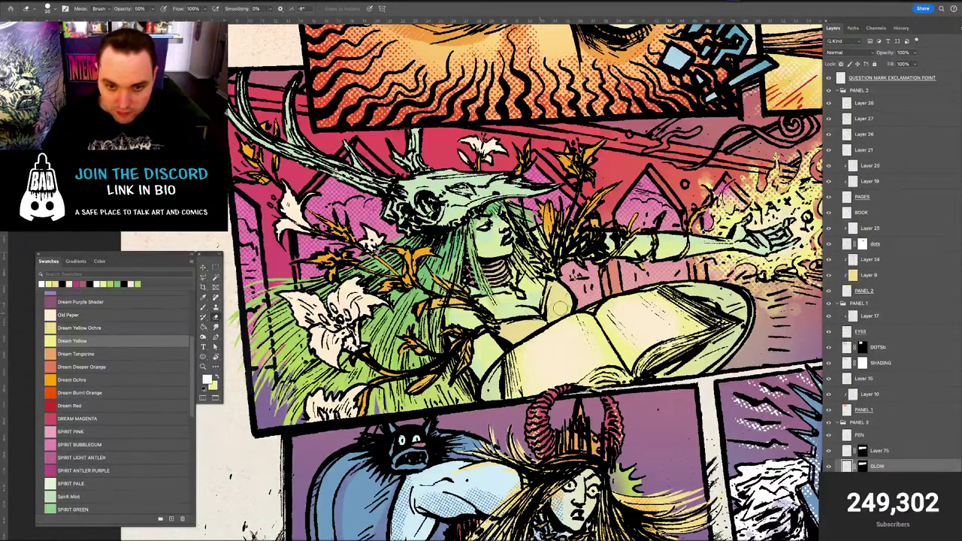
key("ctrl+0")
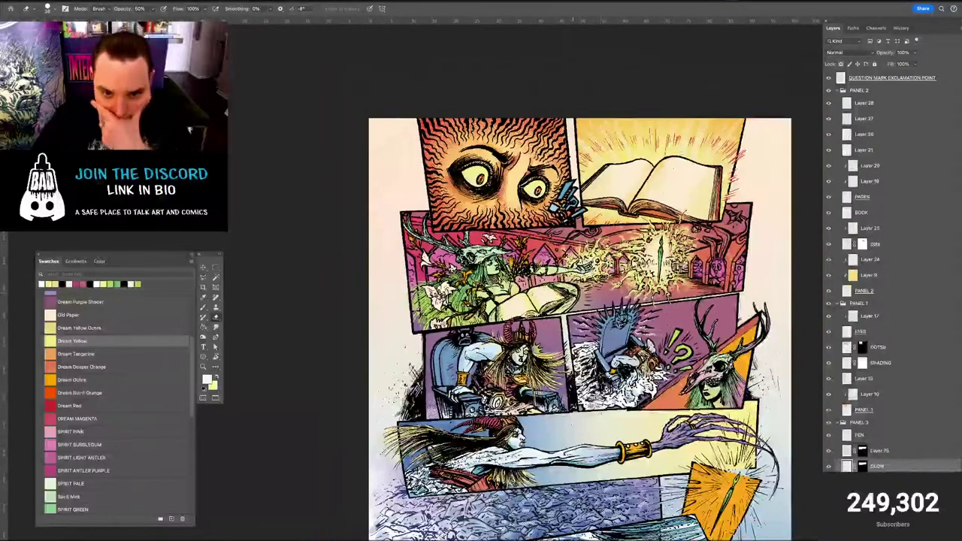
key("ctrl+plus")
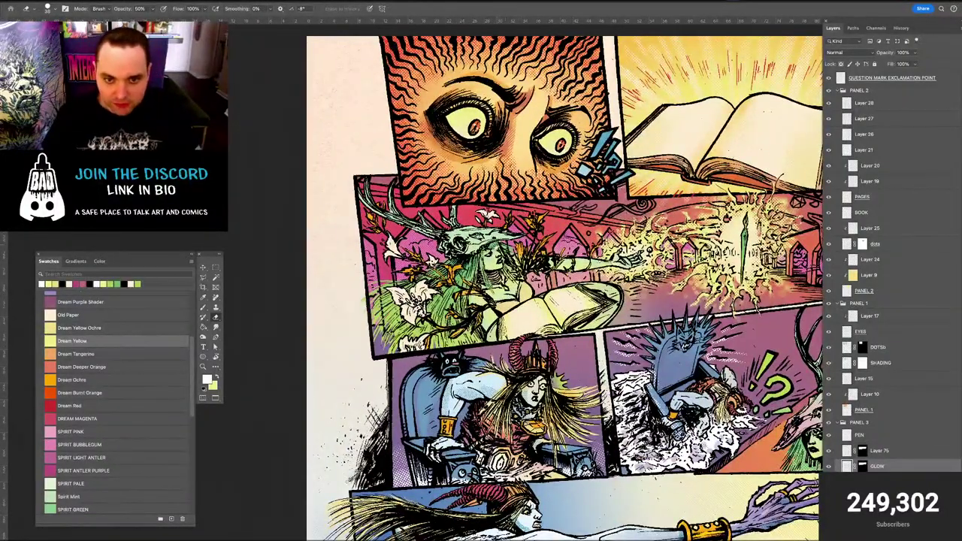
key("ctrl+plus")
key("ctrl+plus")
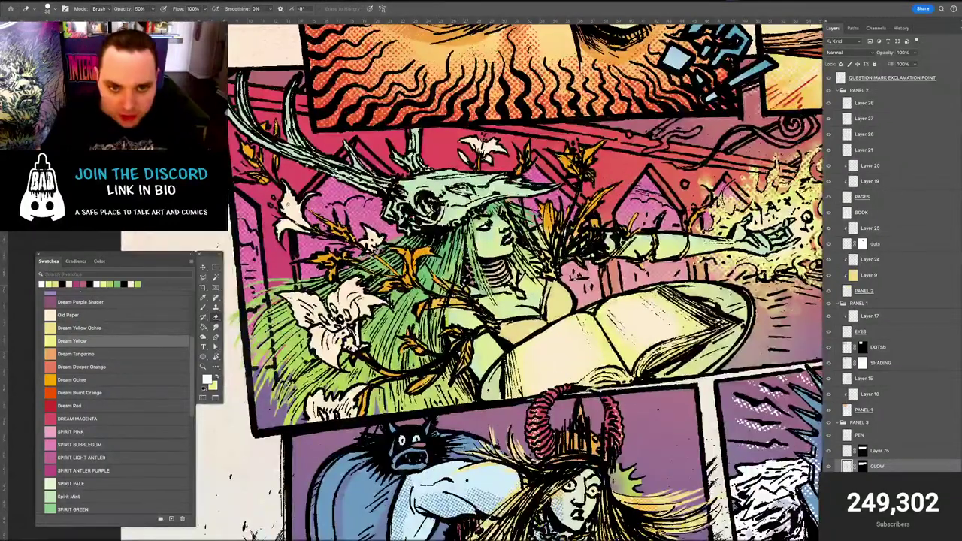
Select the SPIRIT layer in panel 3 and toggle its visibility to examine the colour under the skull and face, leaving it shown
key("v")
left_click(436, 190)
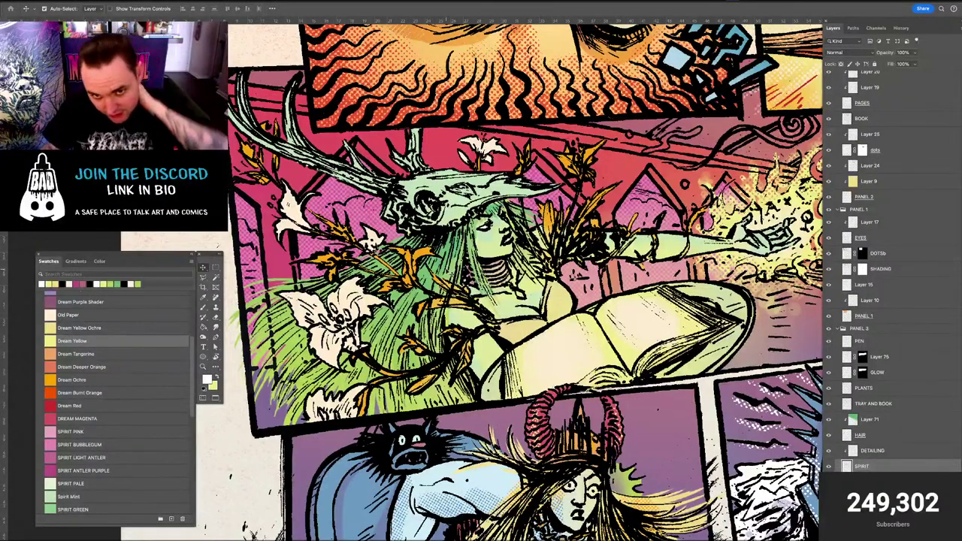
key("super+plus")
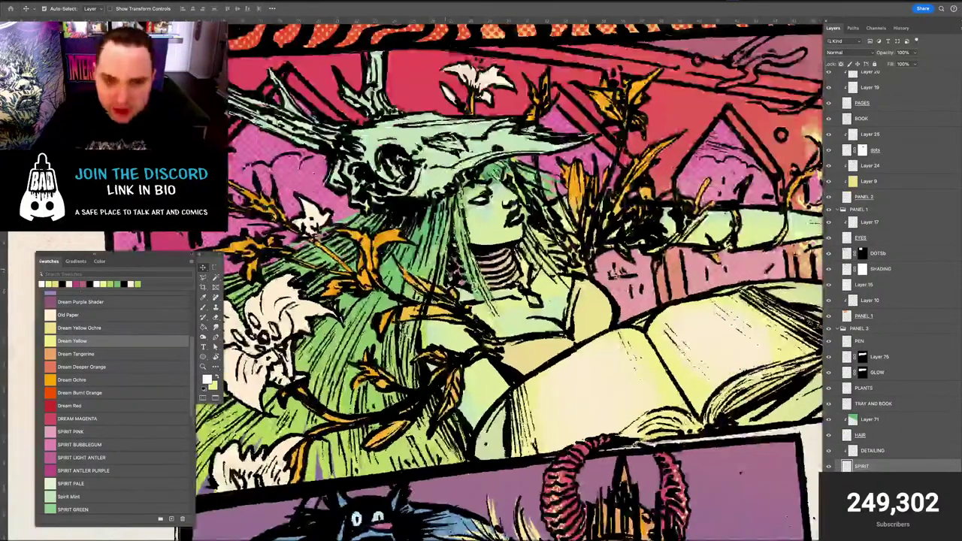
key("super+minus")
key("super+minus")
key("super+minus")
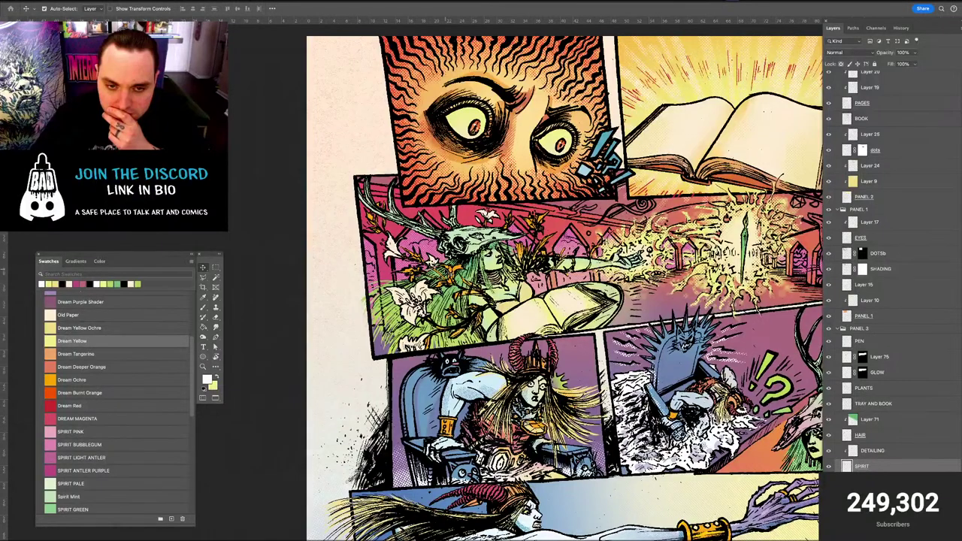
key("super+plus")
key("super+plus")
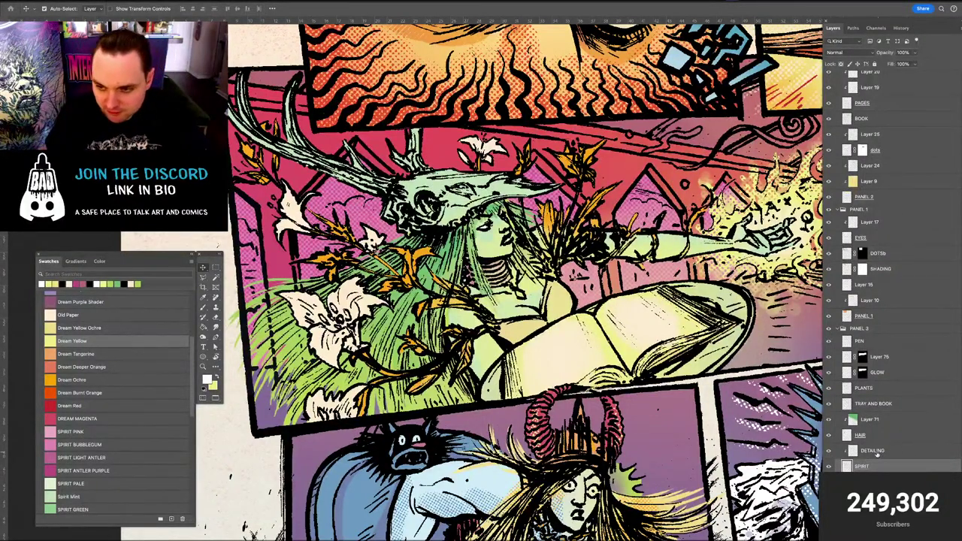
left_click(829, 467)
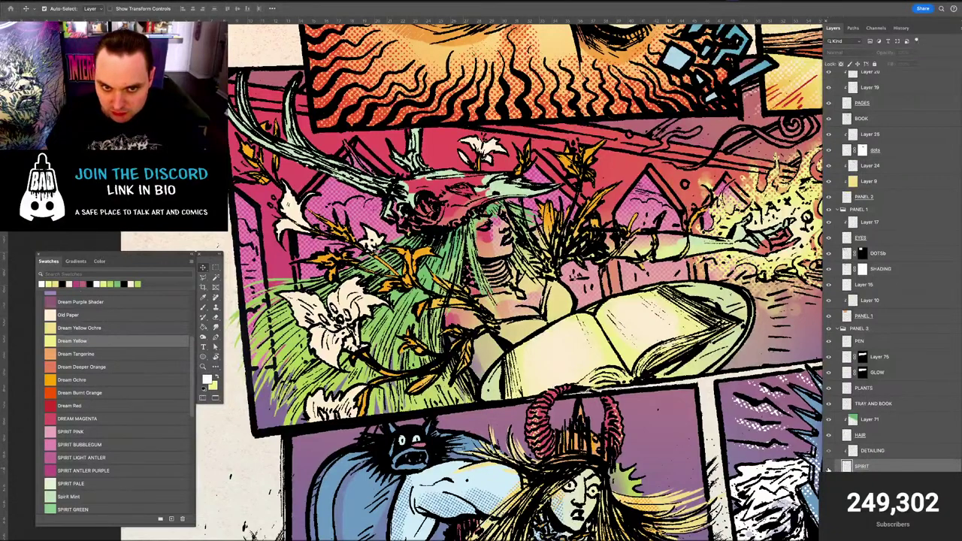
left_click(828, 467)
Check the TRAY AND BOOK layer's content, then add a new layer directly above it named SHADOWING
left_click(873, 403)
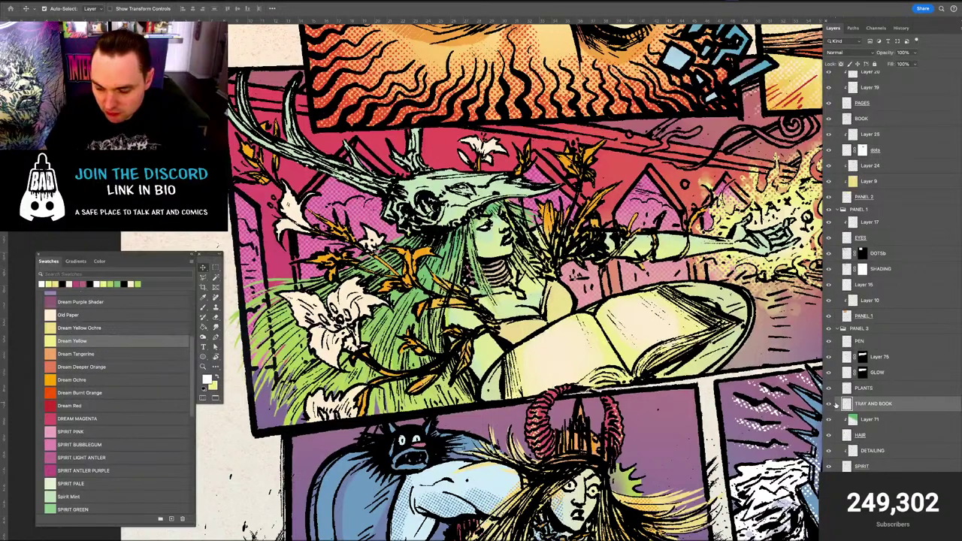
left_click(829, 404)
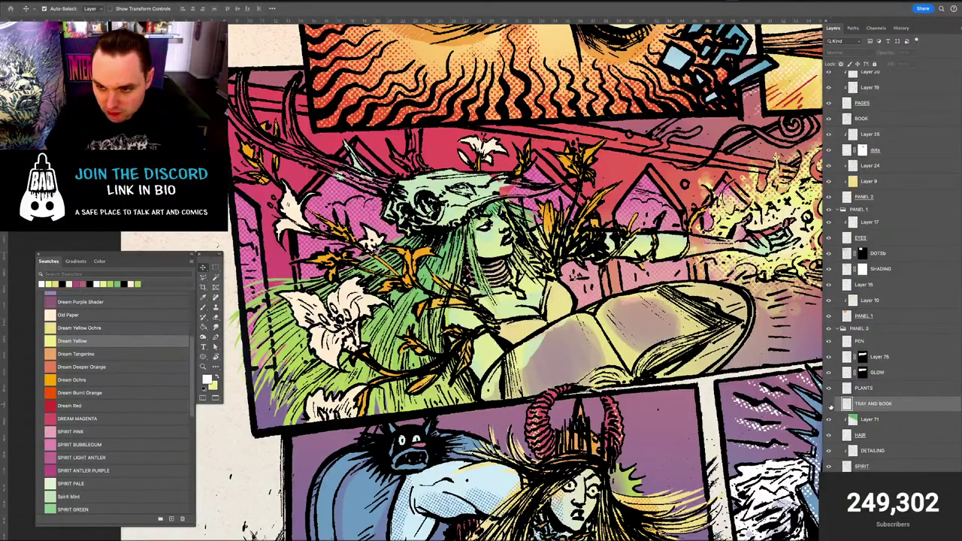
left_click(829, 403)
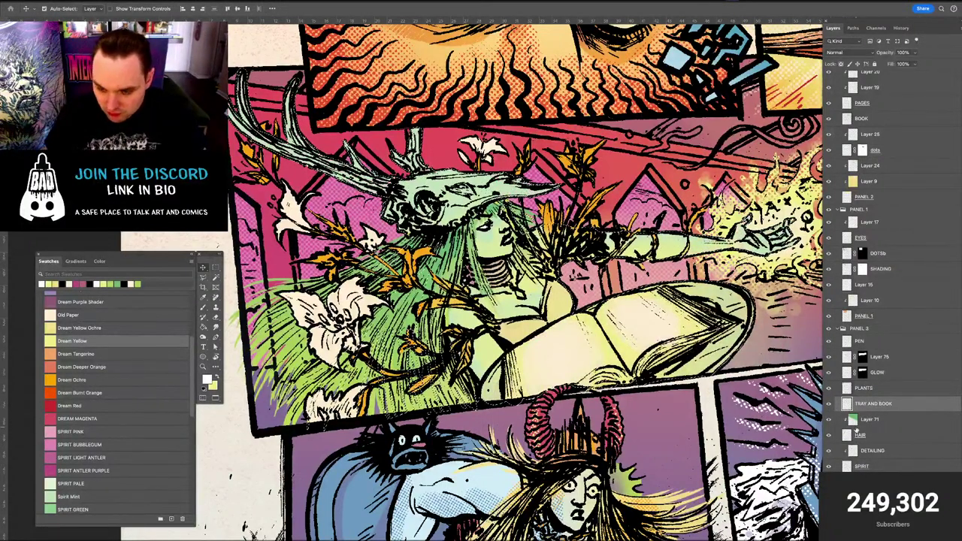
key("ctrl+alt+shift+n")
double_click(863, 403)
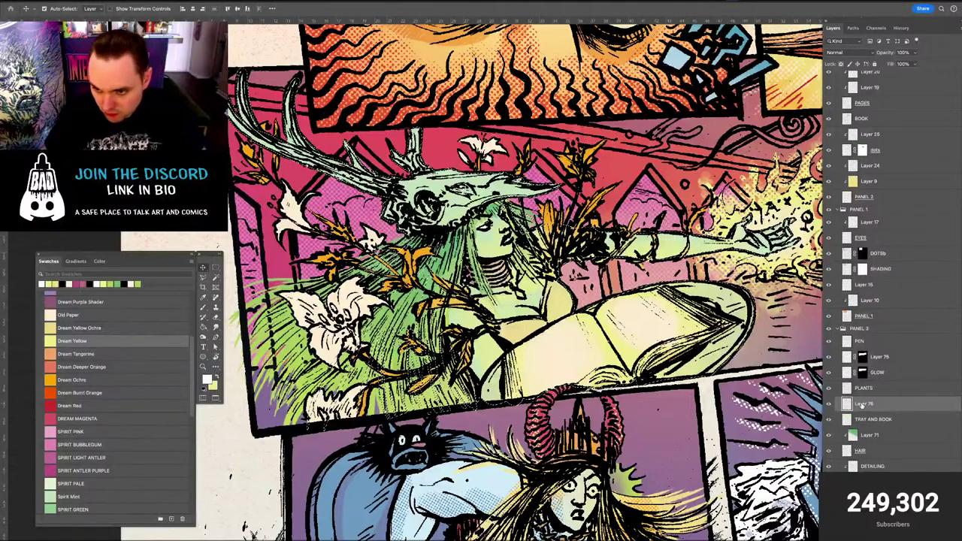
type("SHADOWING")
key("Return")
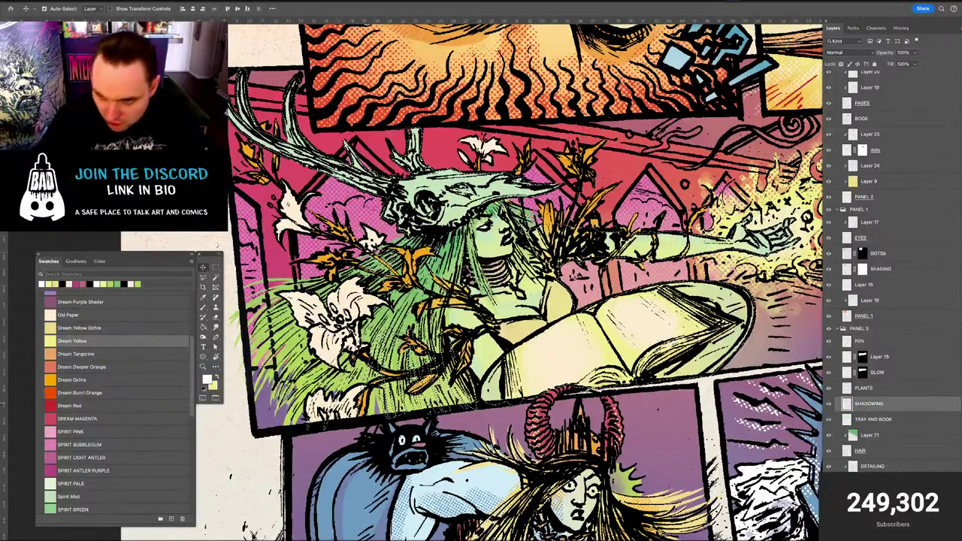
Paint SPIRIT BUBBLEGUM shading across the skull's underside and the spirit's brow on the SHADOWING layer, using 100% brush opacity and 45% flow
key("b")
scroll(181, 384, "down", 5)
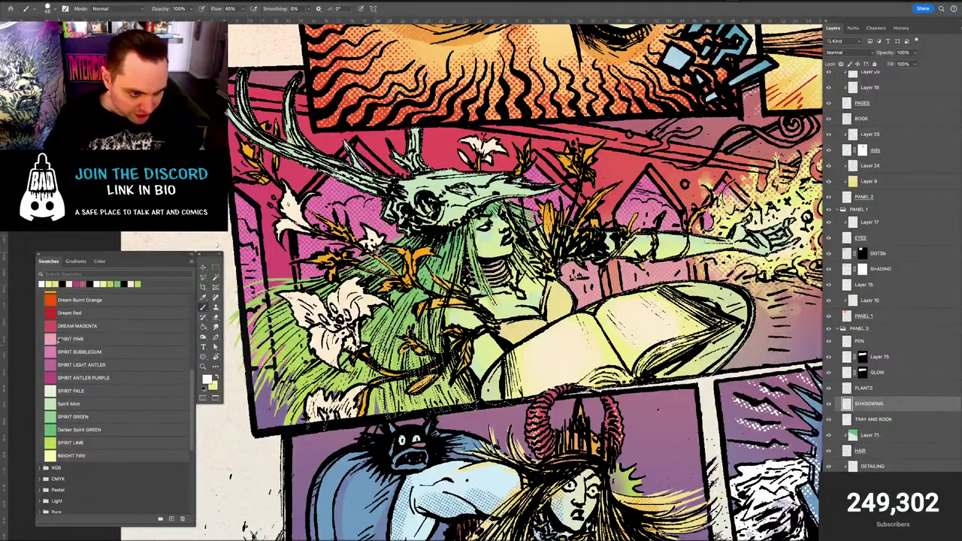
left_click(60, 351)
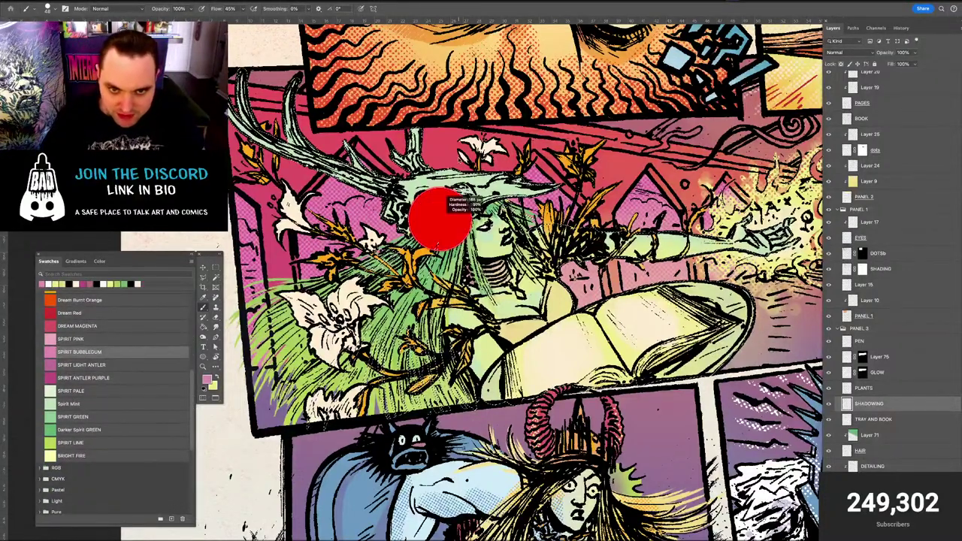
left_click_drag(459, 219, 456, 219)
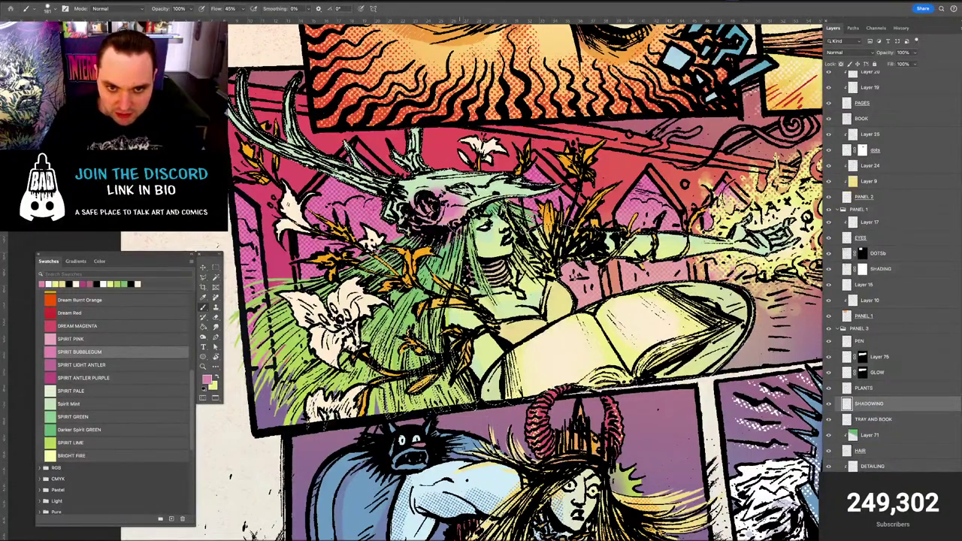
left_click_drag(460, 216, 543, 197)
key("e")
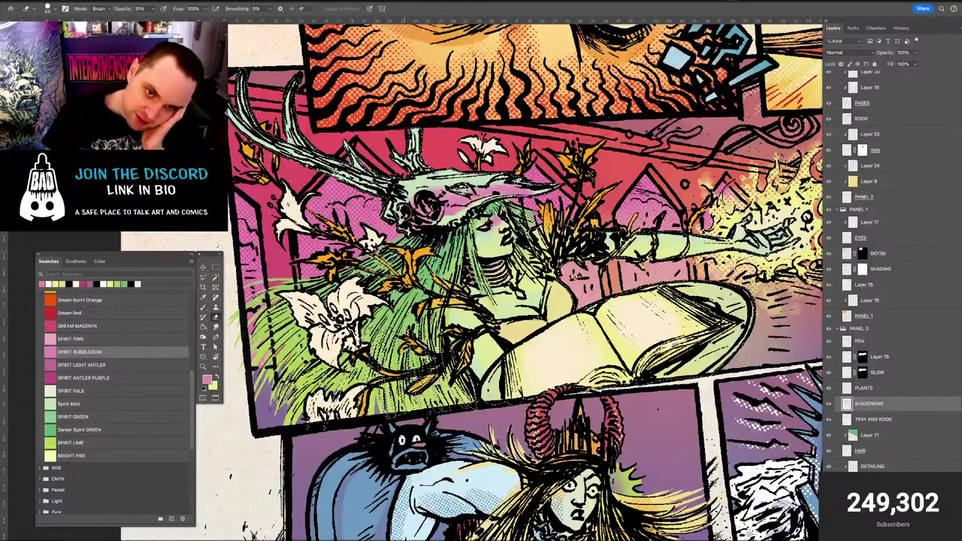
Build up the pink shading around the skull's eye socket at 39% brush opacity and soften its upper edge with the eraser at 31%
key("b")
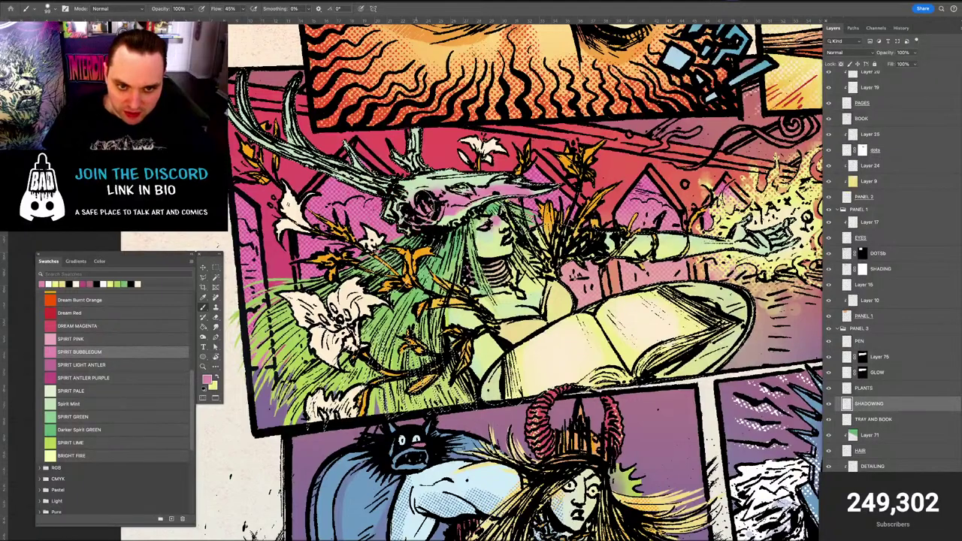
left_click_drag(416, 204, 411, 211)
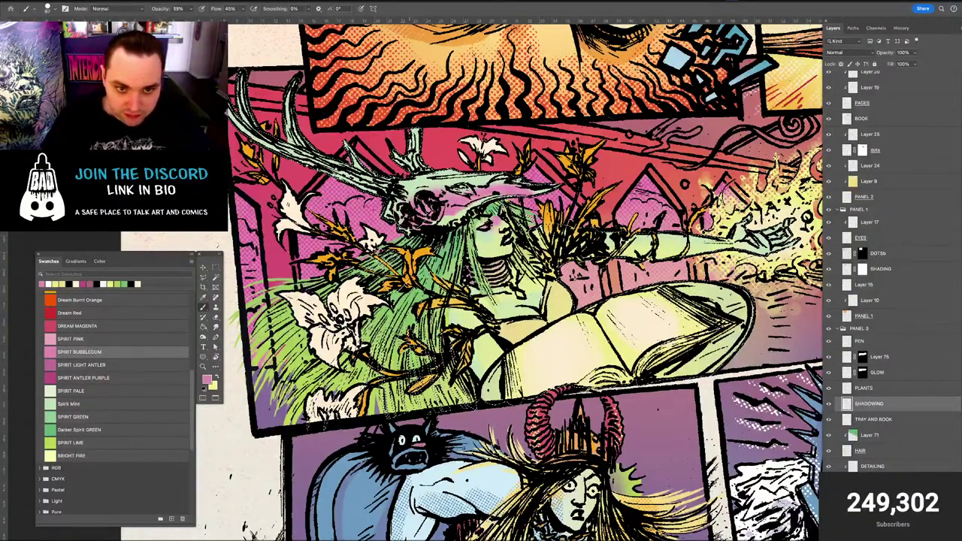
left_click_drag(157, 9, 139, 9)
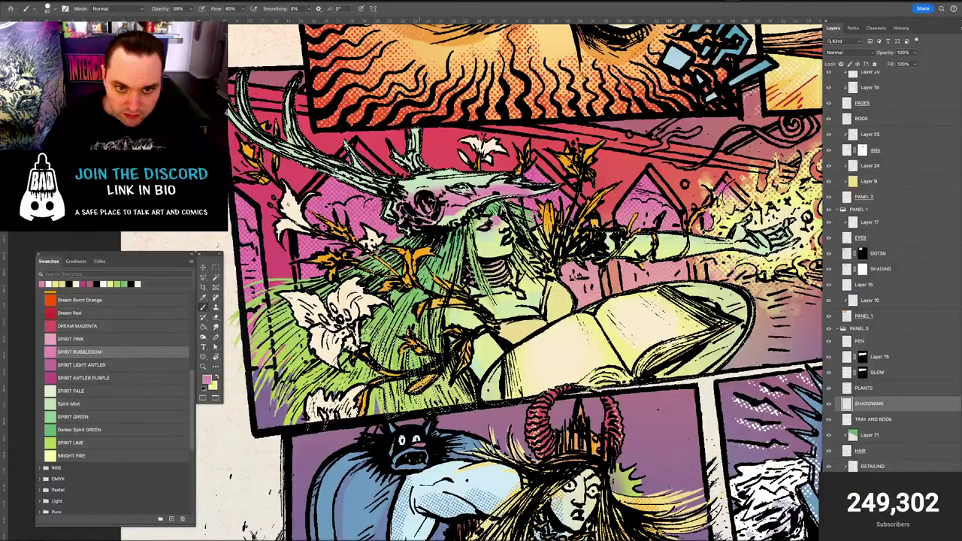
left_click_drag(419, 207, 429, 204)
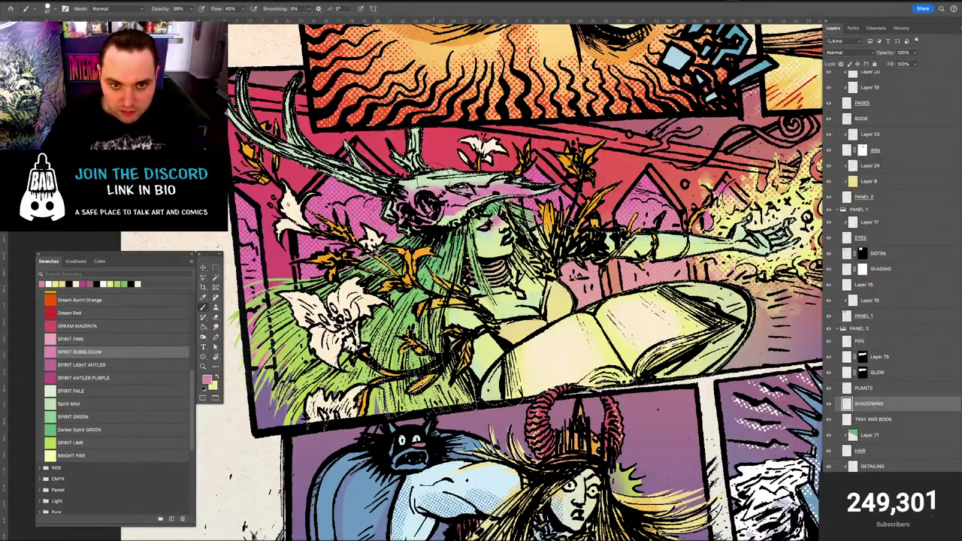
key("e")
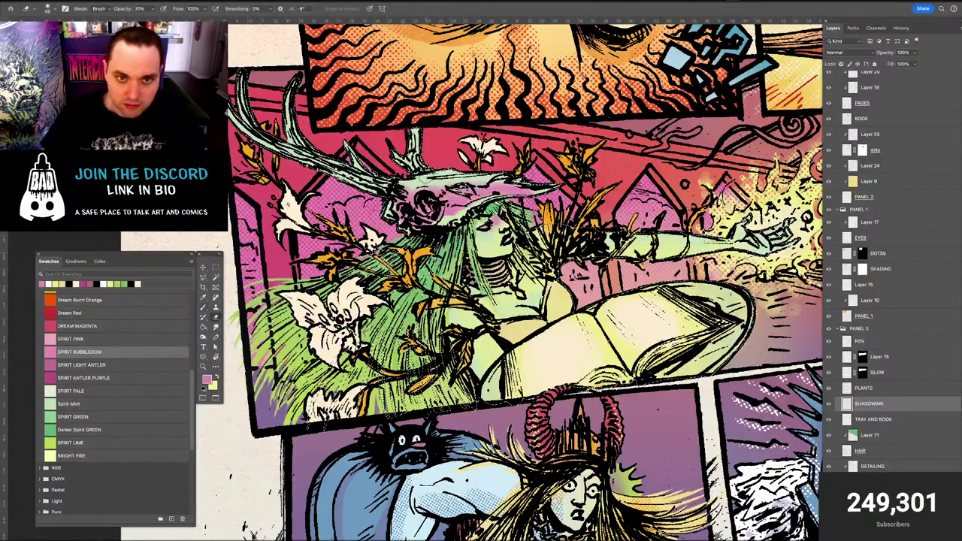
mouse_move(421, 179)
left_mouse_down()
mouse_move(401, 179)
mouse_move(432, 175)
left_mouse_up()
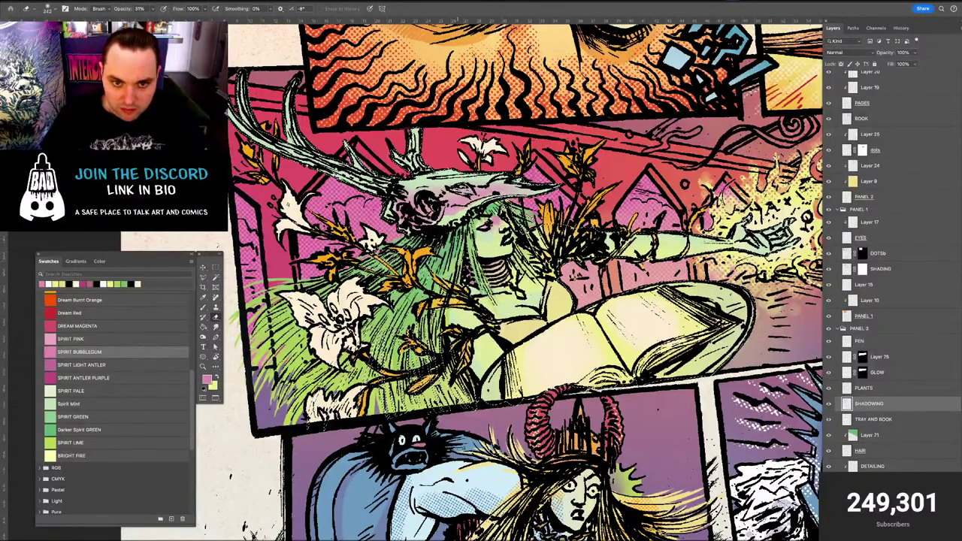
Compare the skull's pink shading at full-page view and close up to judge how it reads
key("ctrl+minus")
key("ctrl+minus")
key("ctrl+minus")
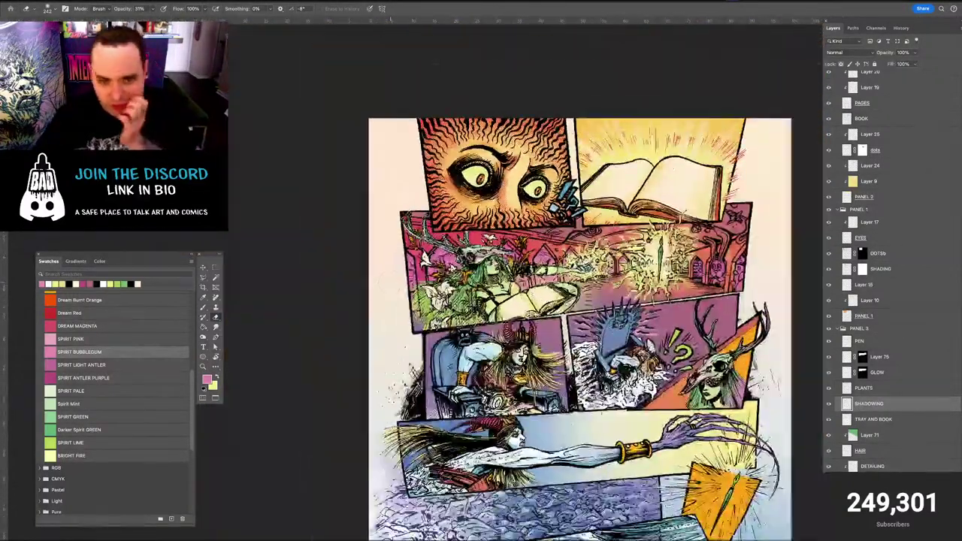
key("ctrl+plus")
key("ctrl+plus")
key("ctrl+plus")
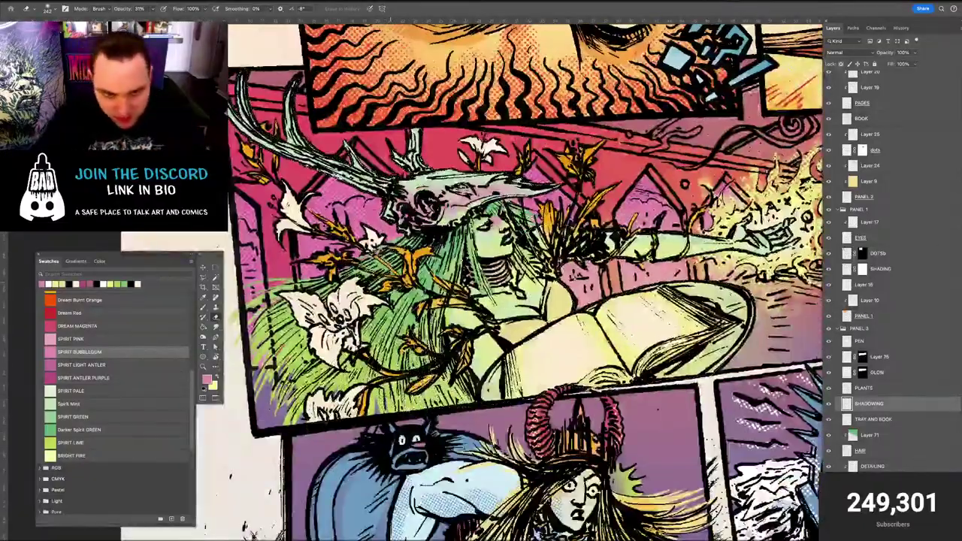
key("ctrl+minus")
key("ctrl+minus")
key("ctrl+minus")
key("ctrl+plus")
key("ctrl+plus")
key("ctrl+plus")
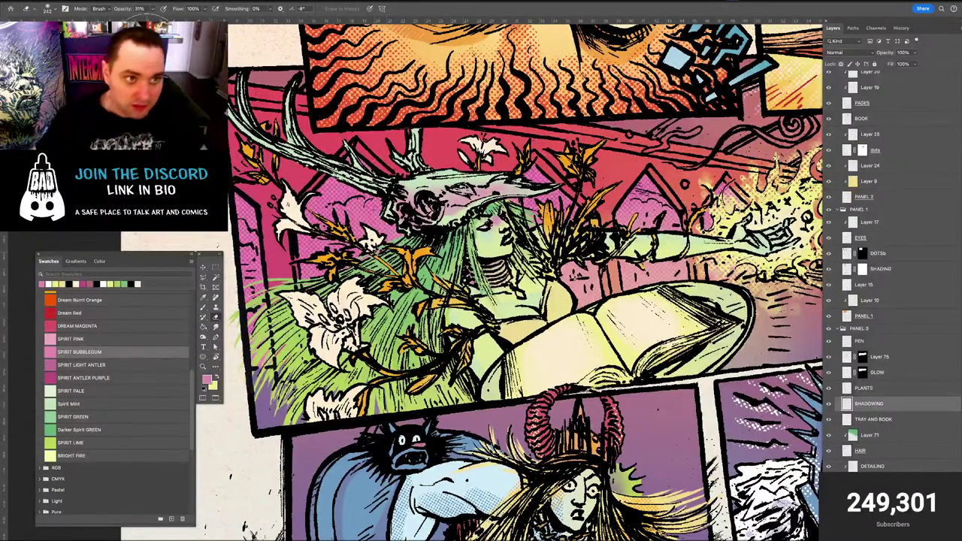
Clean up the pink shading along the skull's lower edge and the face with a small eraser at 100% opacity
left_click_drag(169, 19, 185, 18)
left_click_drag(467, 231, 454, 232)
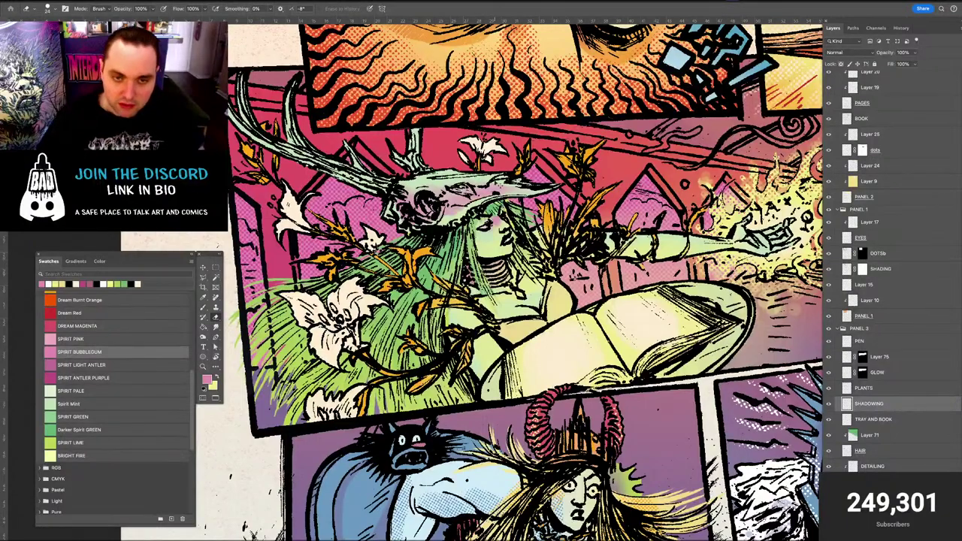
scroll(494, 281, "down", 5)
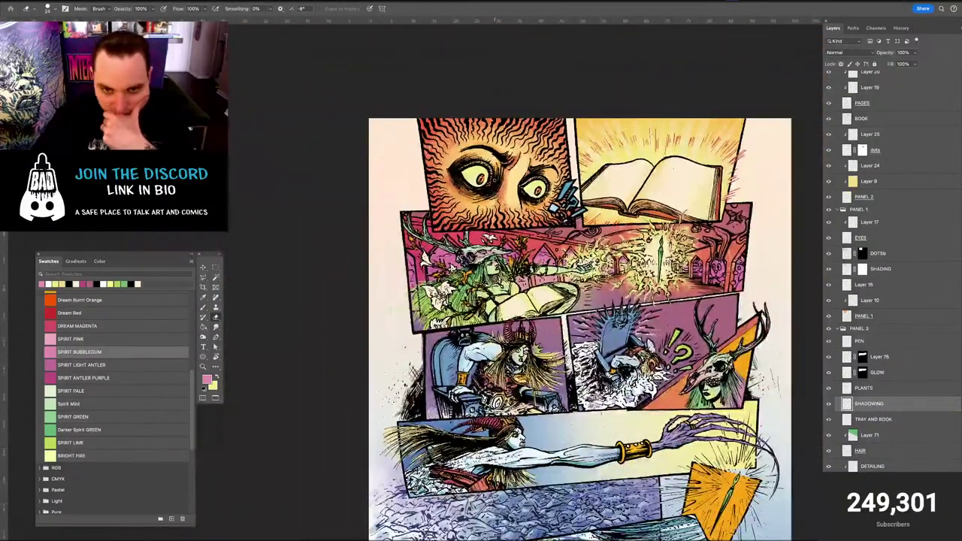
key("ctrl+plus")
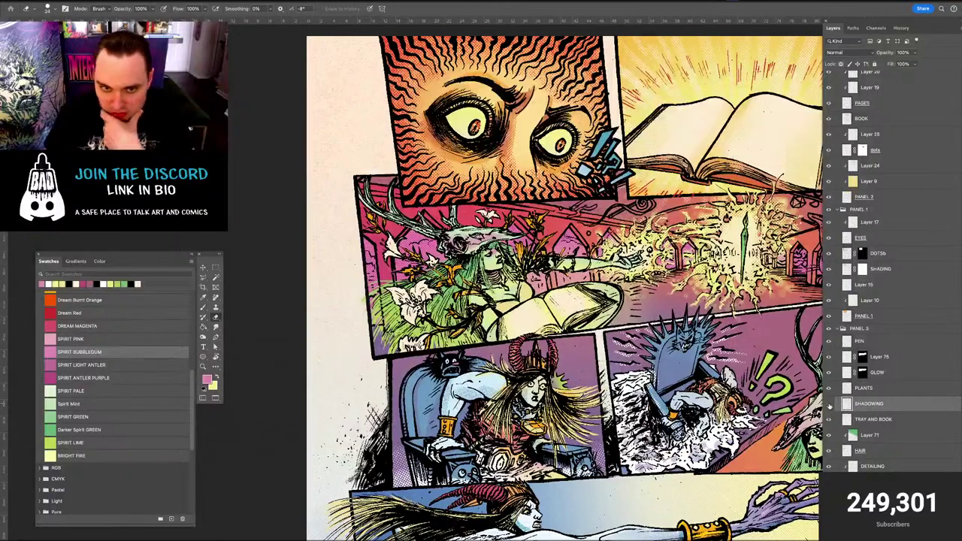
key("ctrl+plus")
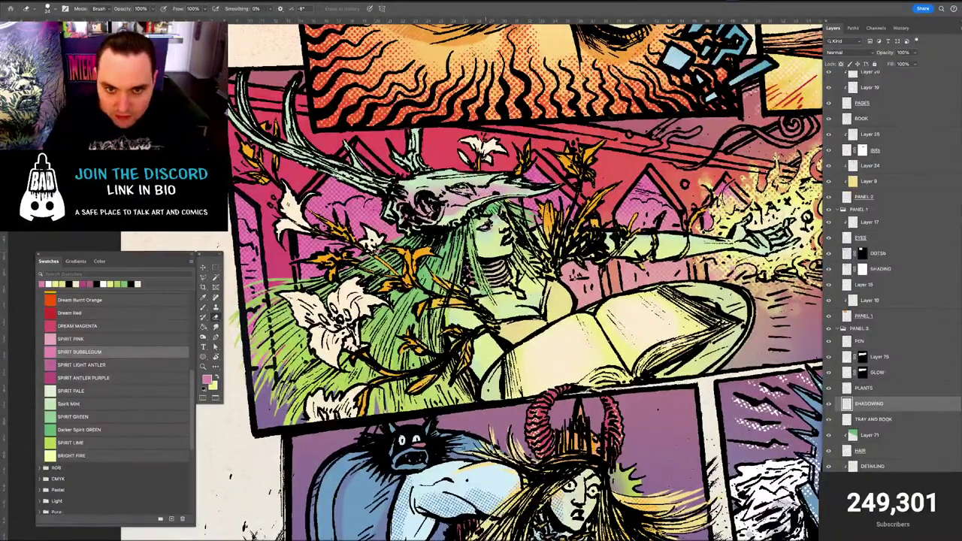
Deepen the shading under the skull and on the spirit's face with SPIRIT LIGHT ANTLER at 39% brush opacity, using smaller brush sizes
key("b")
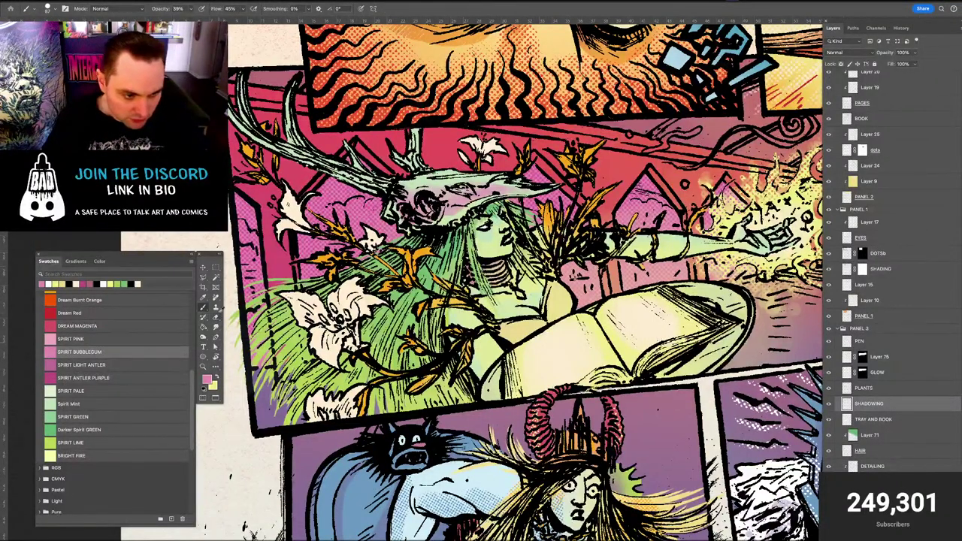
left_click(63, 377)
left_click(60, 365)
left_click_drag(447, 234, 436, 234)
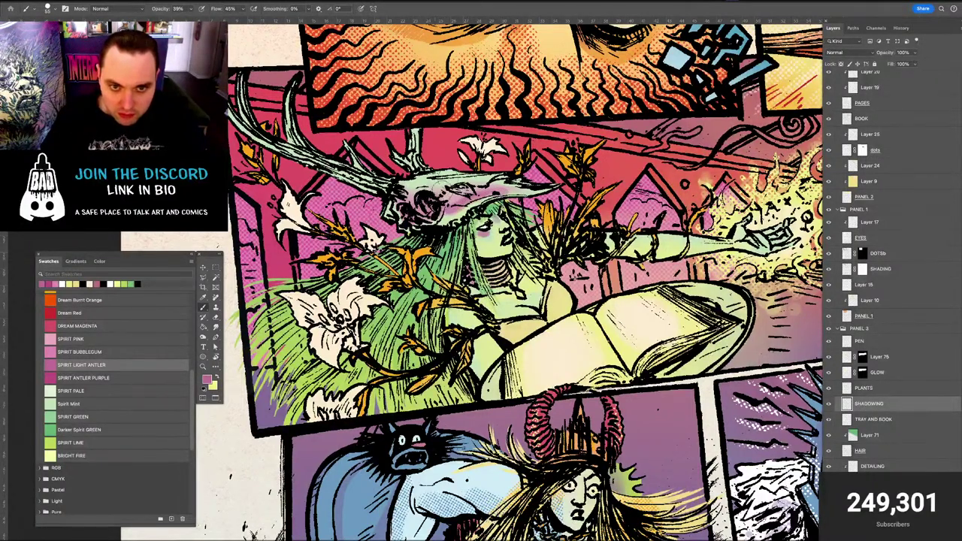
left_click_drag(462, 190, 452, 191)
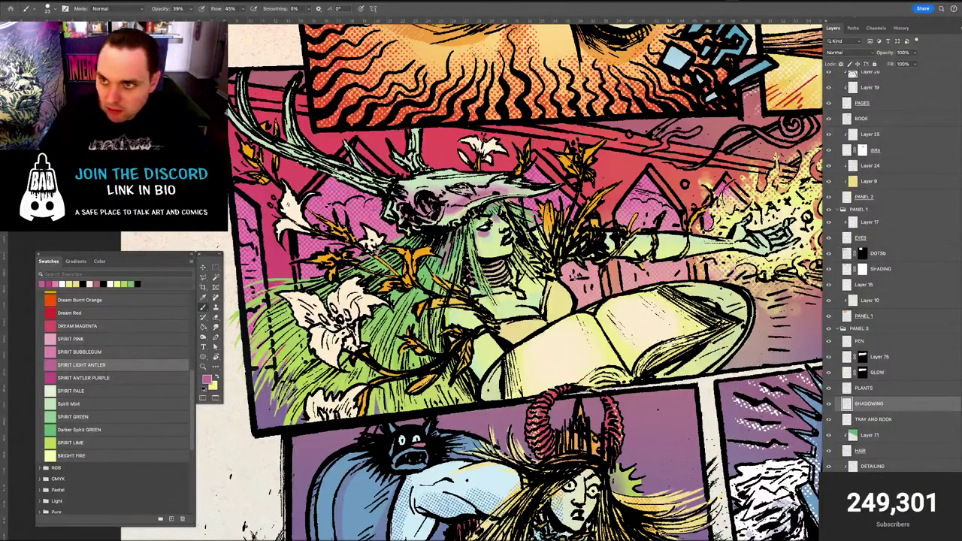
Set the SHADOWING layer to Multiply at 77% opacity and check the result at full-page view
left_click(855, 55)
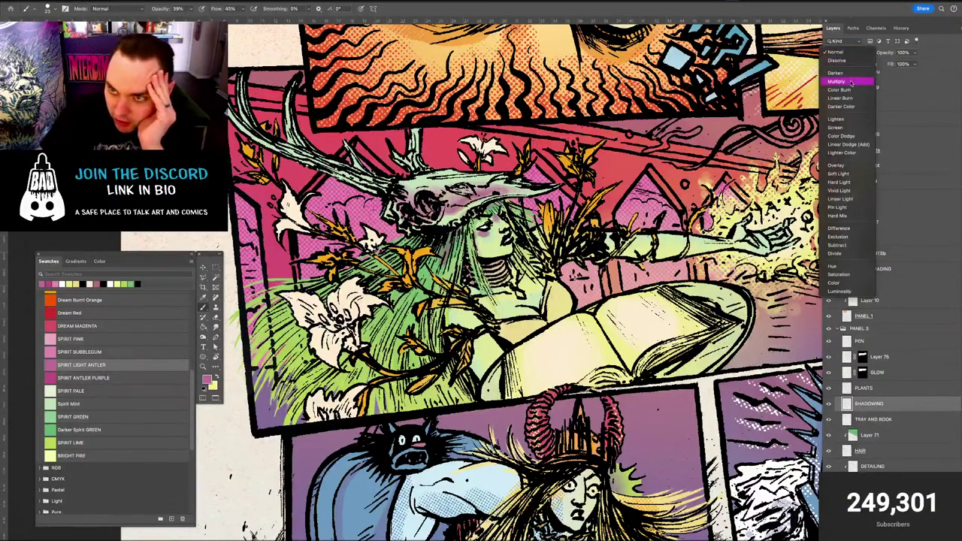
left_click(851, 82)
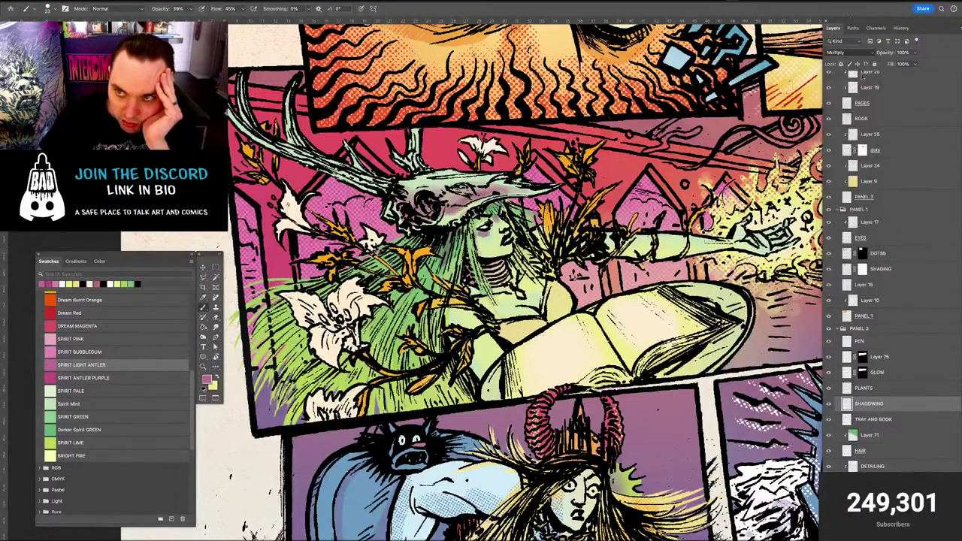
left_click_drag(907, 64, 904, 63)
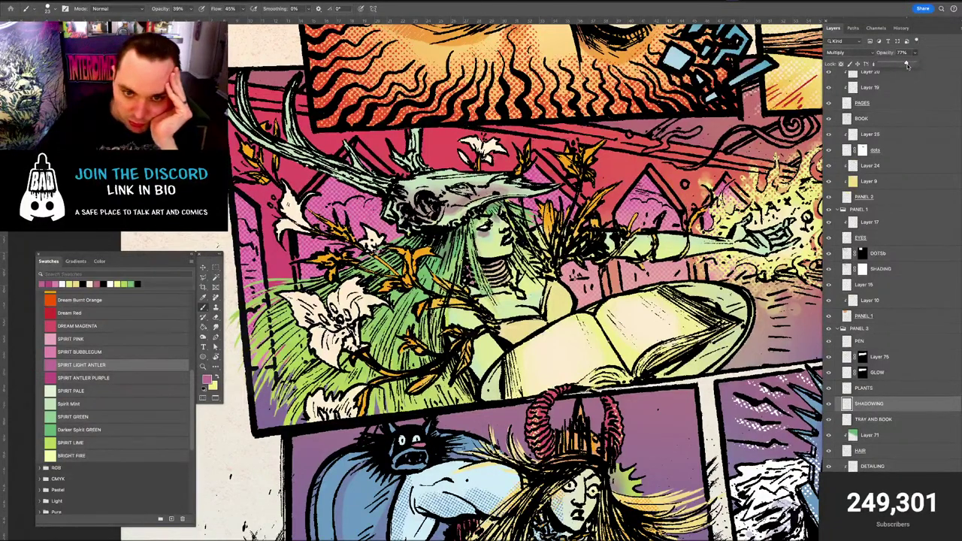
key("ctrl+0")
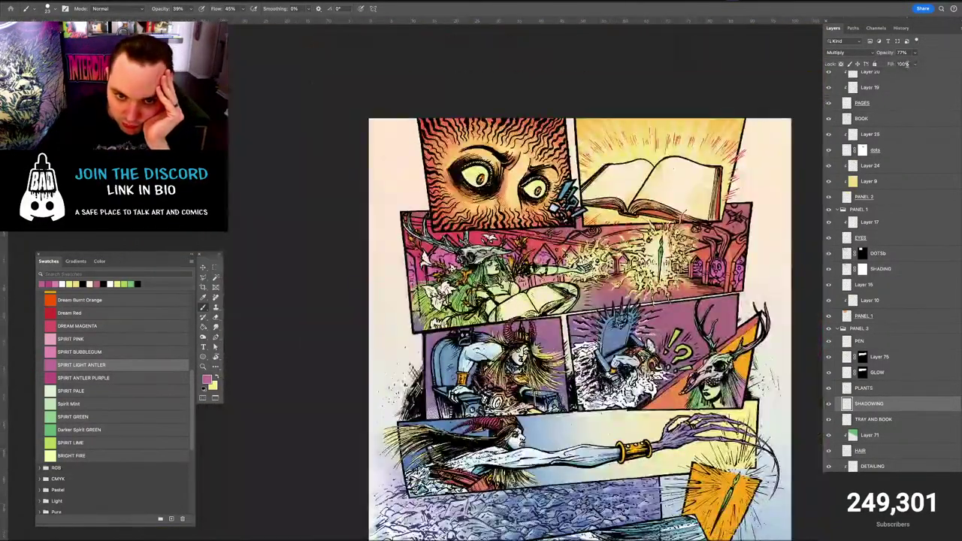
key("ctrl+plus")
key("ctrl+plus")
key("ctrl+plus")
key("ctrl+plus")
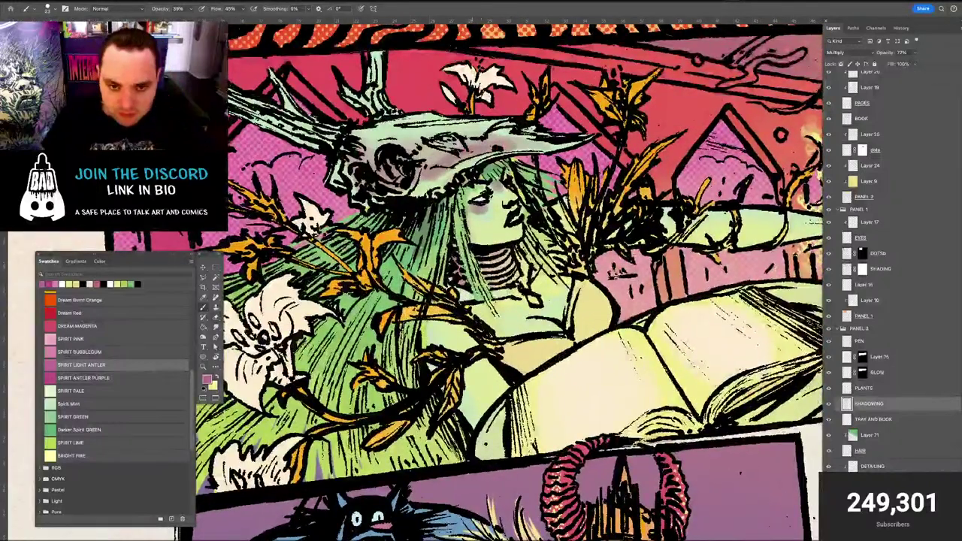
Clean up the face shading with the eraser and brush SPIRIT LIGHT ANTLER shadow at 39% opacity into the hair beneath the skull
key("e")
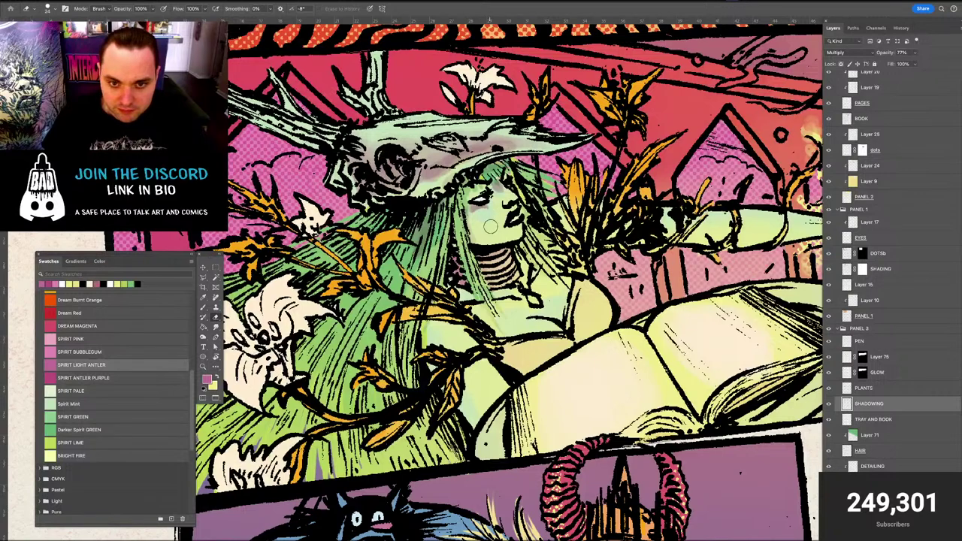
key("b")
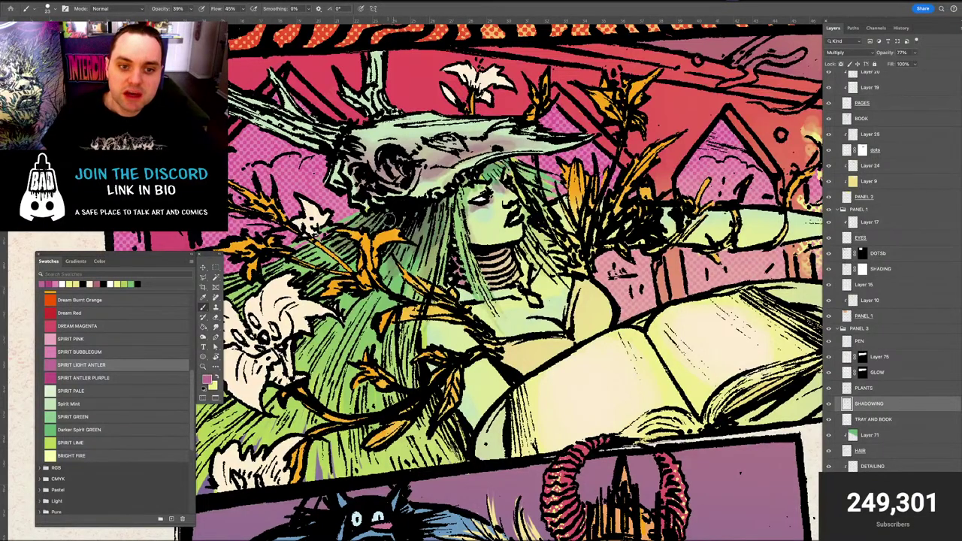
left_click_drag(399, 295, 414, 261)
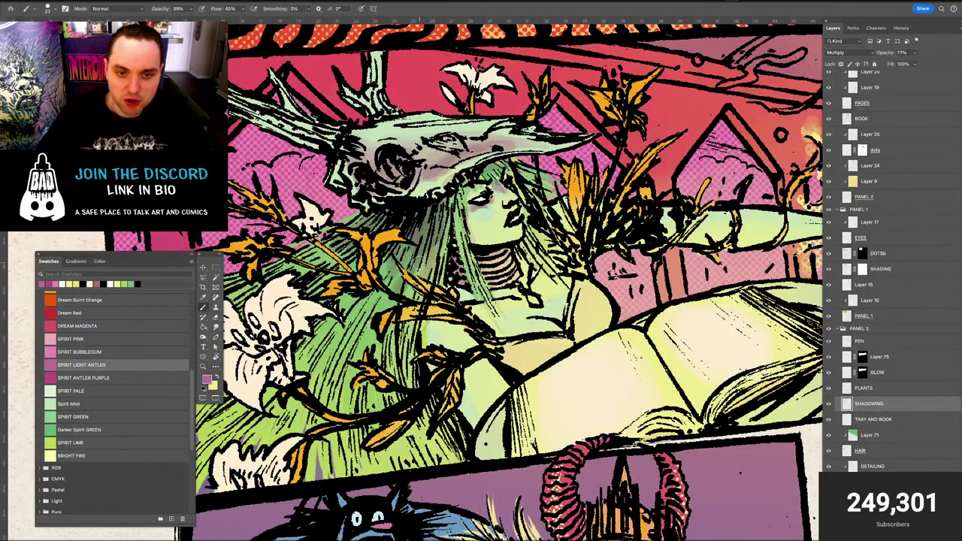
key("super+minus")
key("super+minus")
key("super+minus")
key("super+minus")
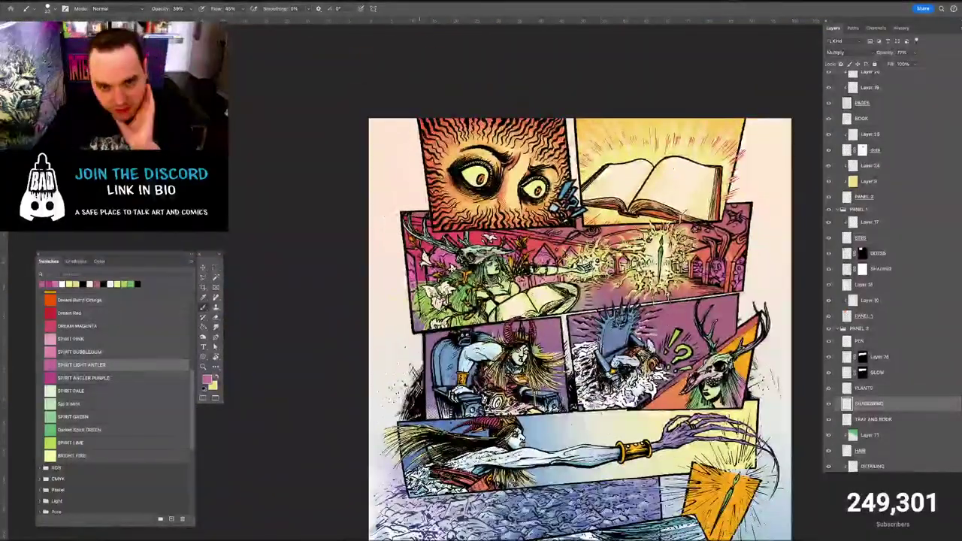
scroll(509, 272, "up", 6)
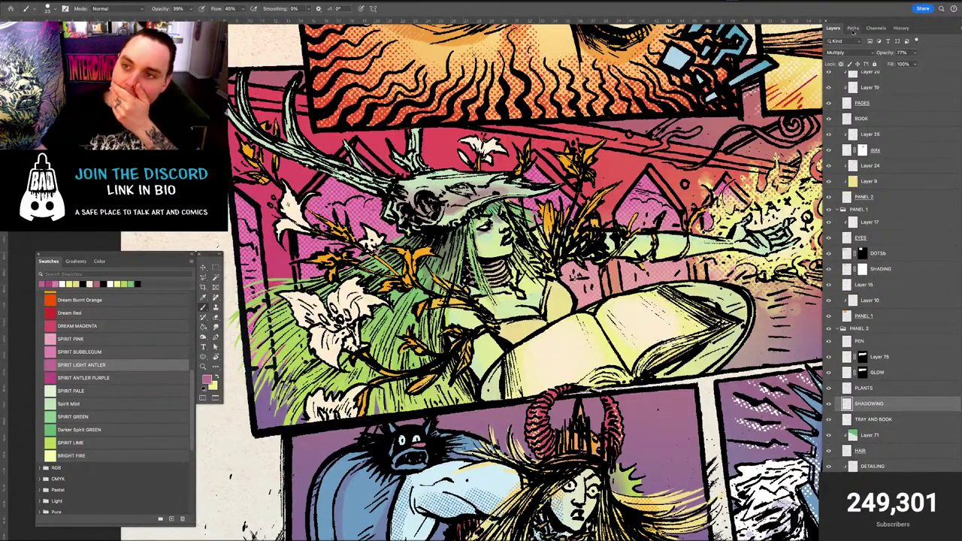
Return the SHADOWING layer's blend mode to Normal and judge the shading at full-page view and close up
left_click(847, 52)
left_click(853, 23)
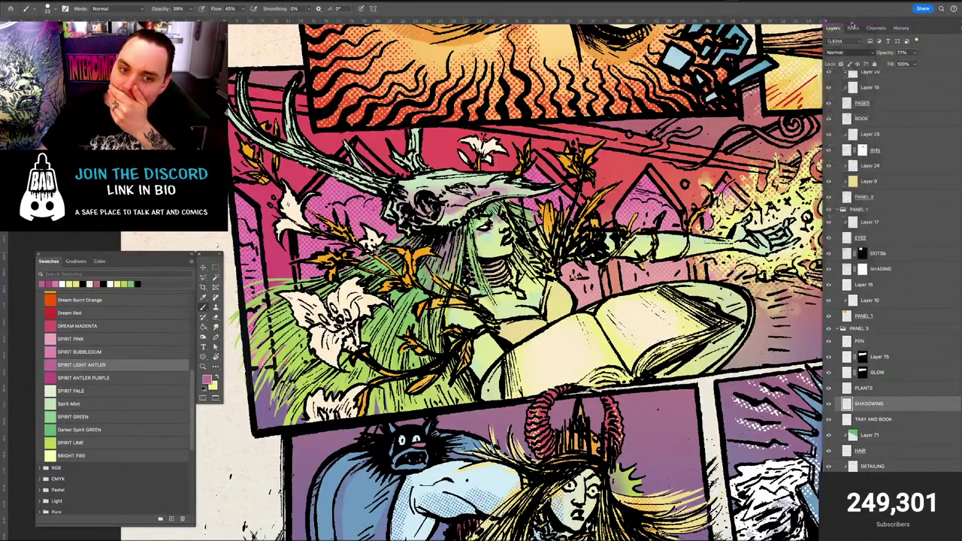
key("super+minus")
key("super+minus")
key("super+minus")
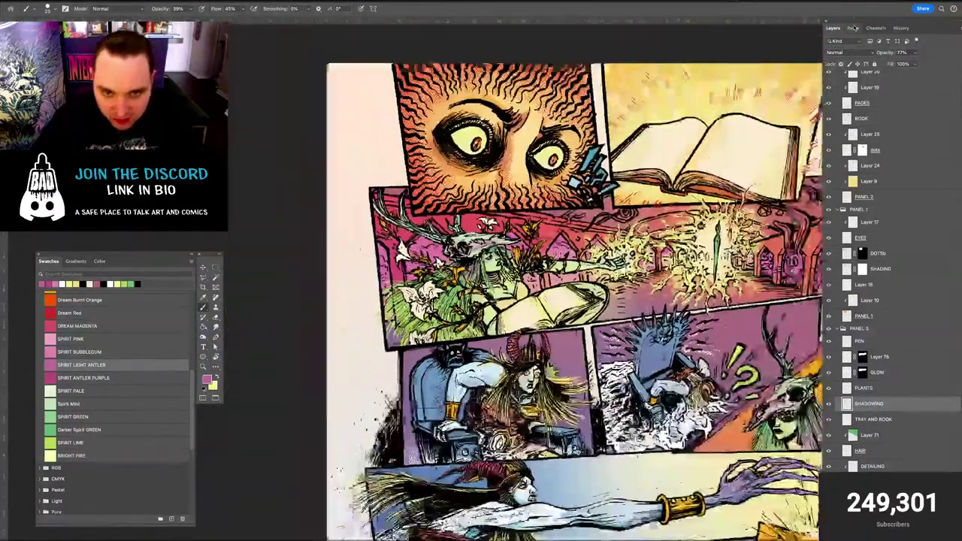
key("super+plus")
key("super+plus")
key("super+plus")
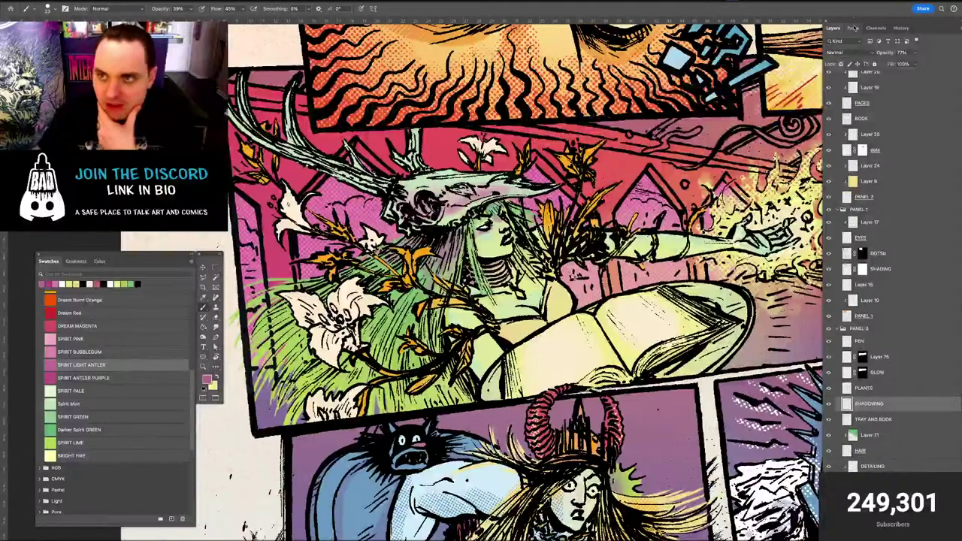
left_click(869, 52)
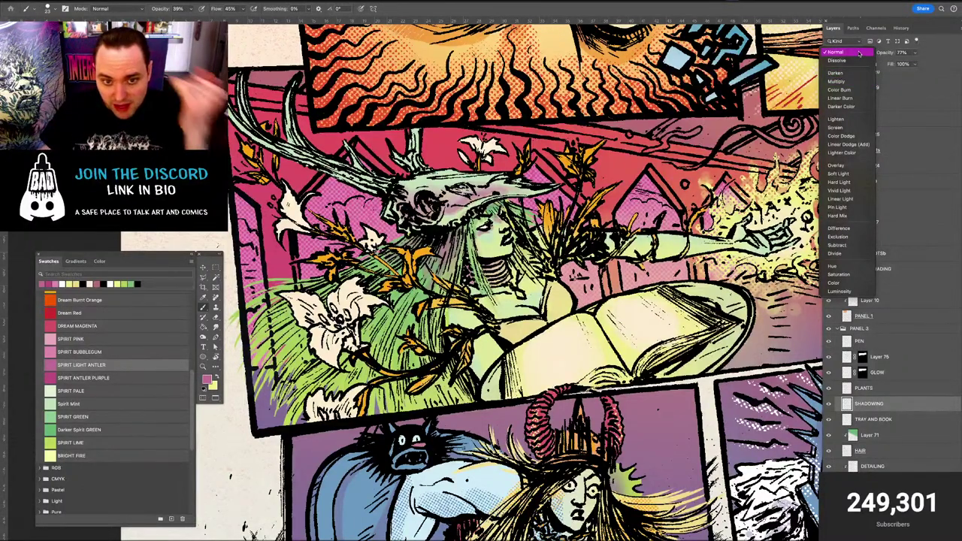
left_click(861, 55)
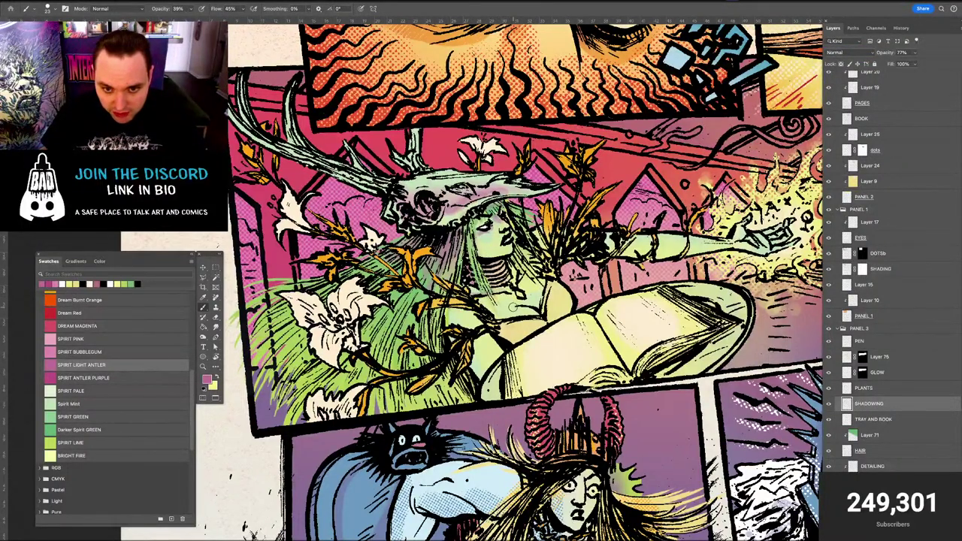
Brush soft SPIRIT LIGHT ANTLER shading onto the spirit's chest and the hair beside her face at 39% opacity, using smaller brushes for the details
left_click_drag(510, 310, 517, 312)
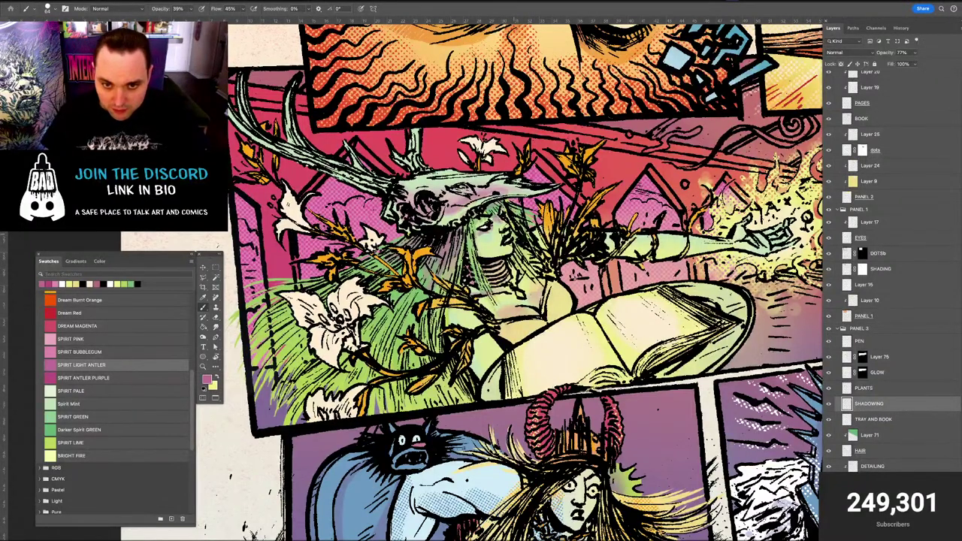
left_click_drag(502, 221, 517, 219)
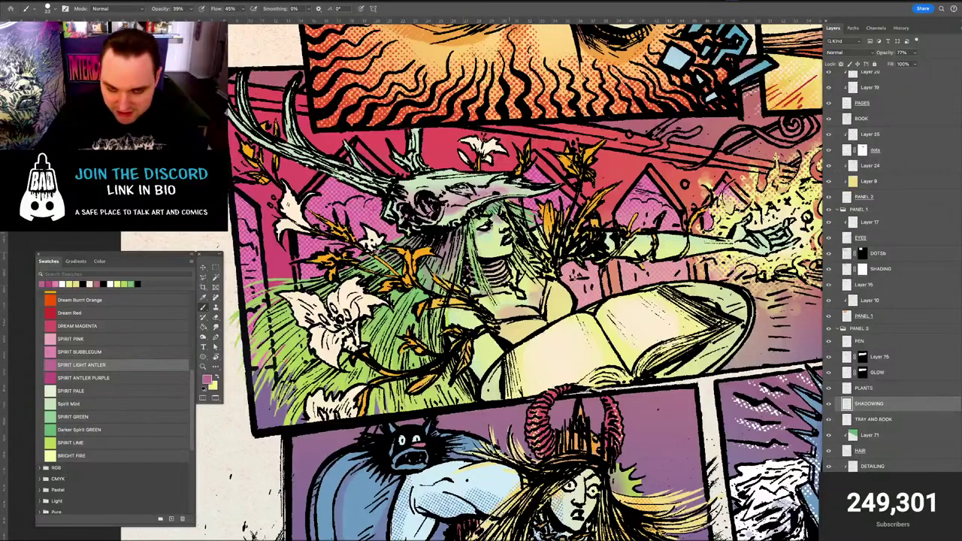
key("super+plus")
left_click_drag(525, 198, 521, 199)
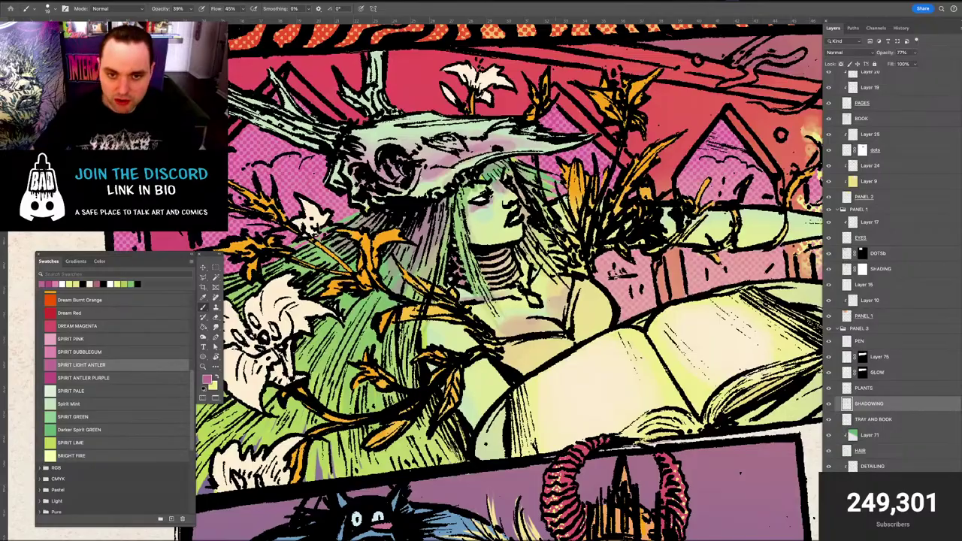
key("ctrl+minus")
key("ctrl+minus")
key("ctrl+minus")
key("ctrl+minus")
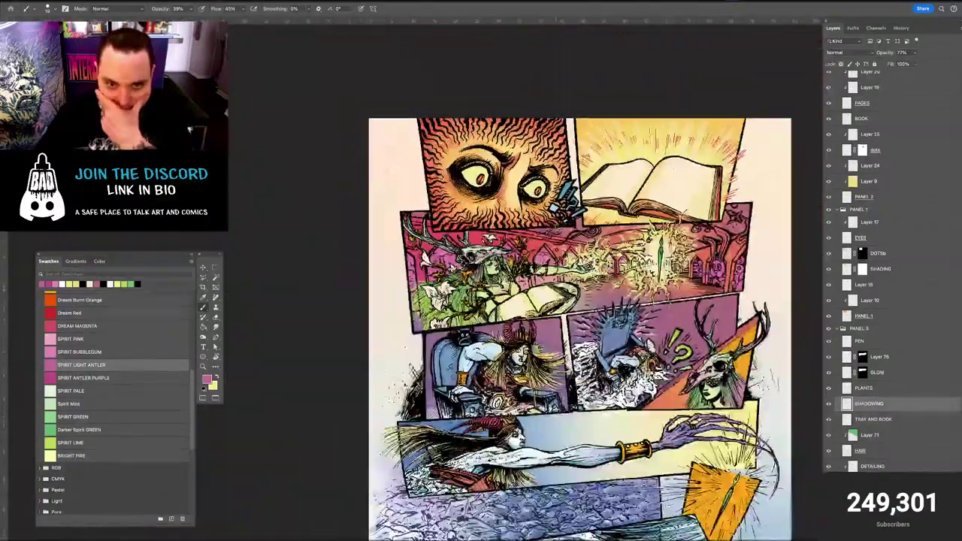
key("ctrl+plus")
key("ctrl+plus")
key("ctrl+plus")
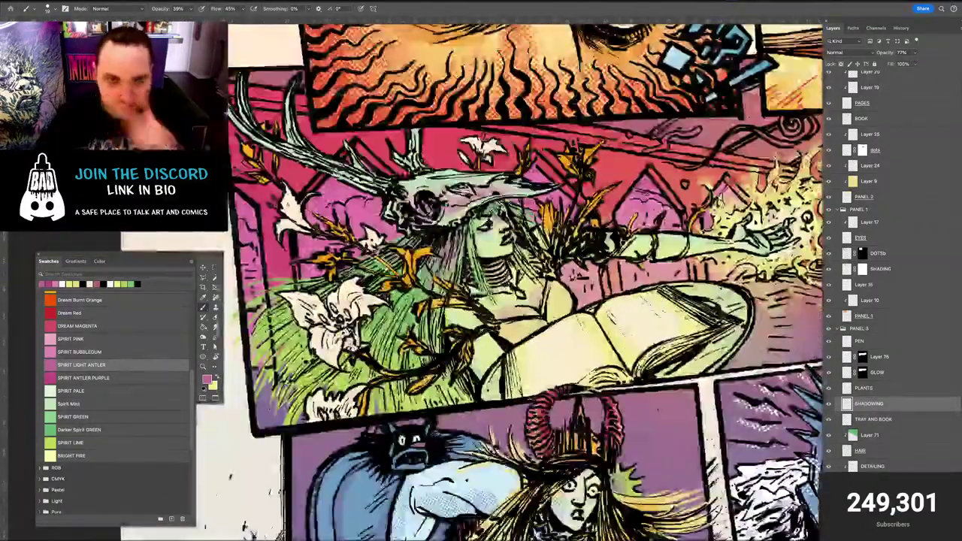
Add SPIRIT LIGHT ANTLER shading along the spirit's long antler and the upper part of the skull at 39% brush opacity
left_click_drag(480, 286, 522, 293)
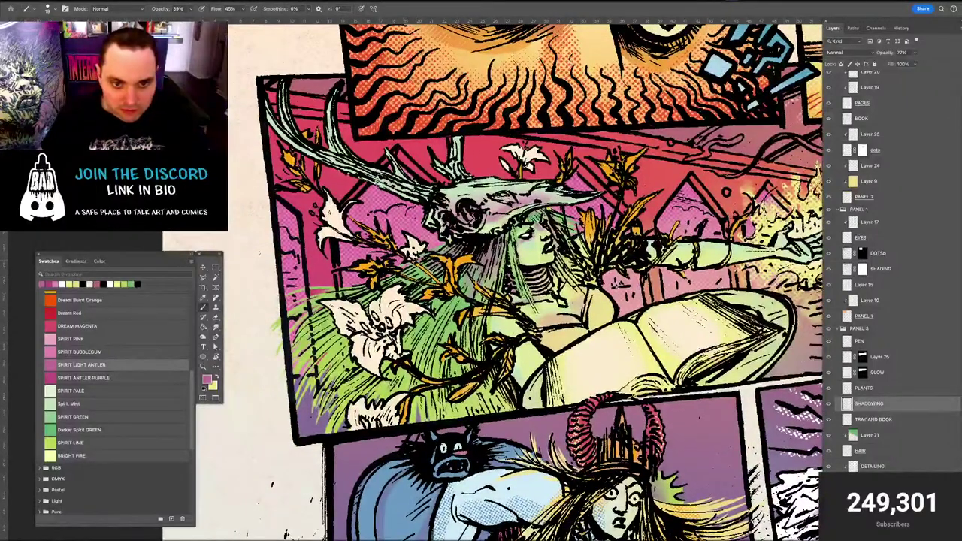
left_click_drag(323, 263, 410, 311)
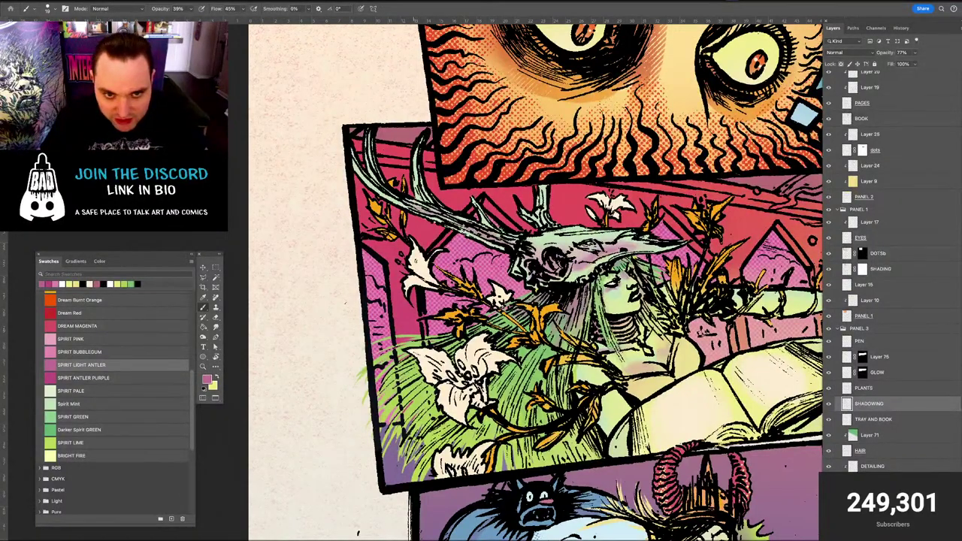
scroll(438, 216, "up", 3)
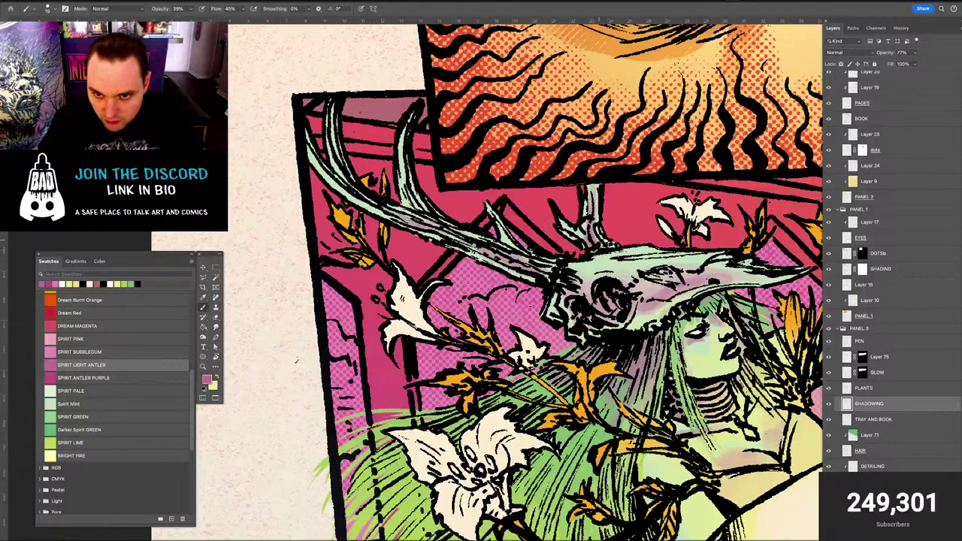
mouse_move(654, 263)
left_mouse_down()
mouse_move(644, 267)
mouse_move(678, 265)
left_mouse_up()
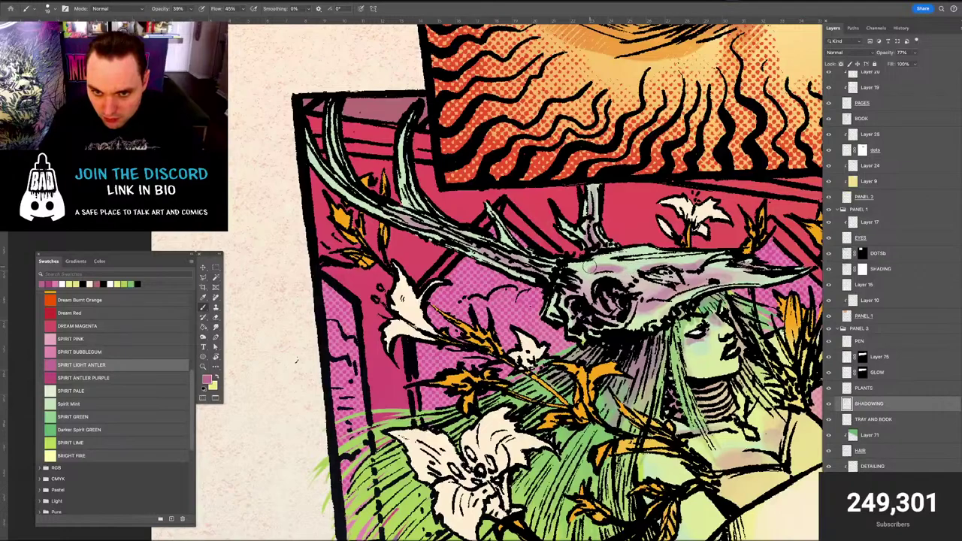
key("e")
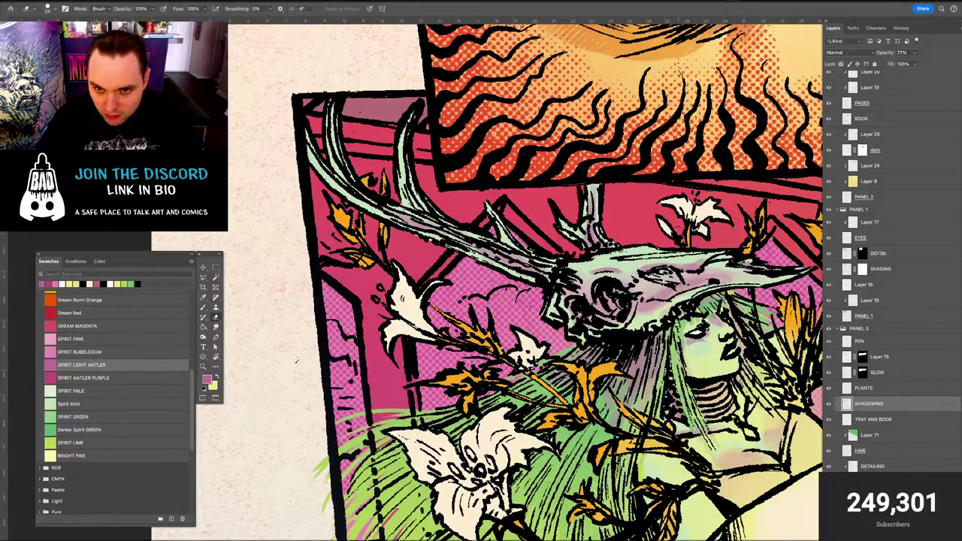
Compare the antler, skull and hair shading in panel 3 at full-page view and close up
key("super+minus")
key("super+minus")
key("super+minus")
scroll(678, 171, "right", 3)
key("super+minus")
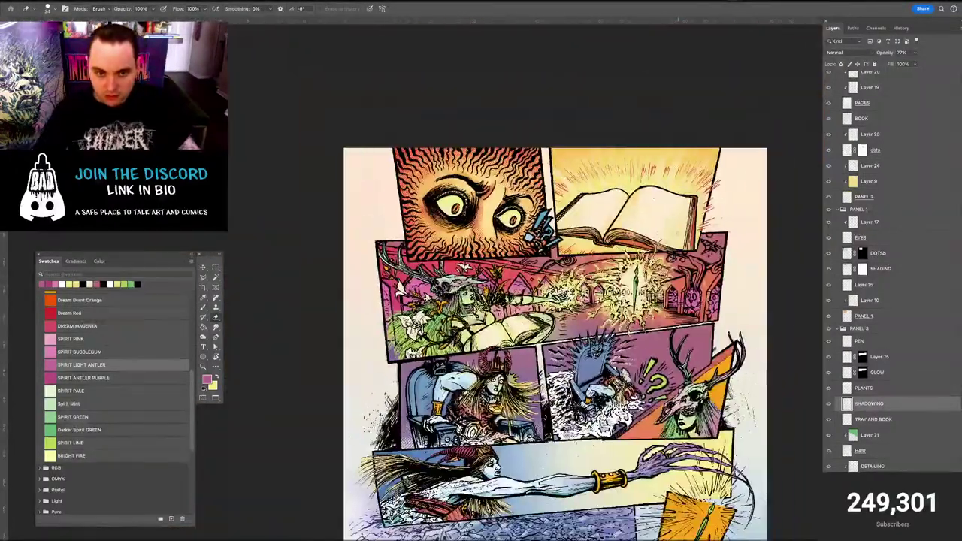
key("super+plus")
scroll(678, 171, "right", 3)
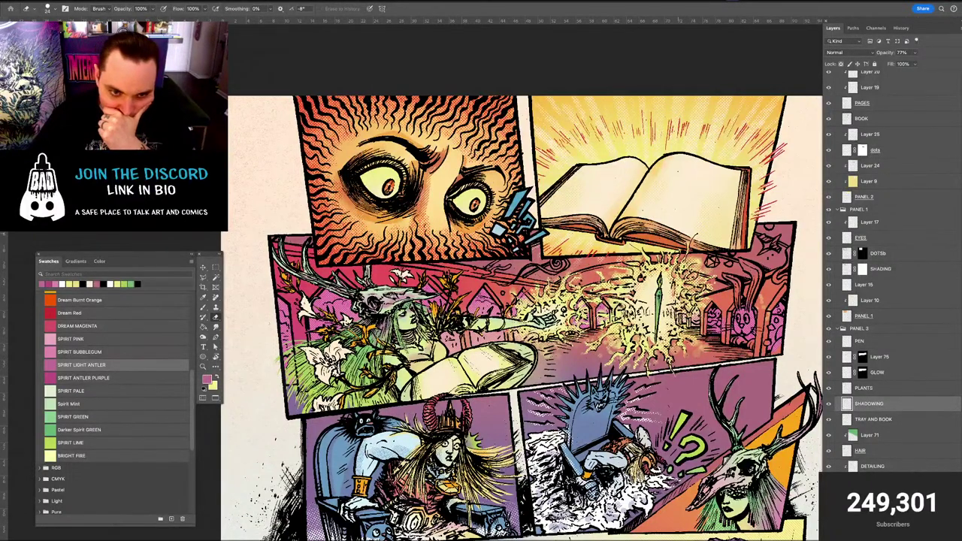
key("super+plus")
key("super+plus")
left_click_drag(330, 310, 536, 357)
key("b")
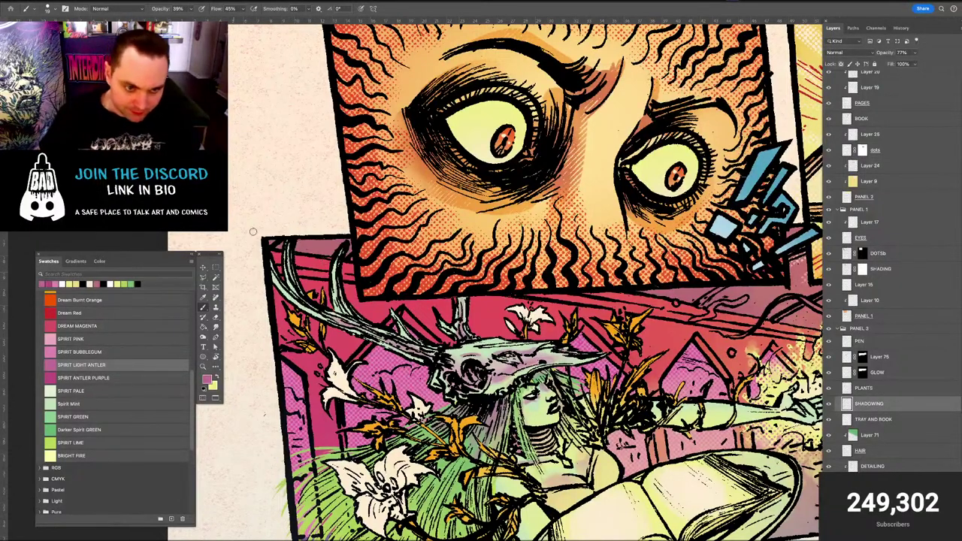
key("e")
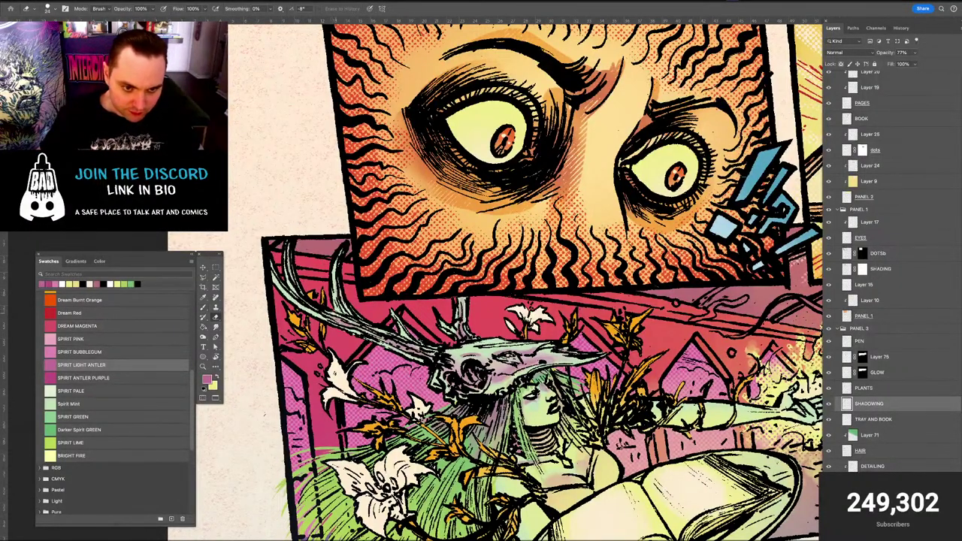
key("b")
scroll(357, 324, "down", 6)
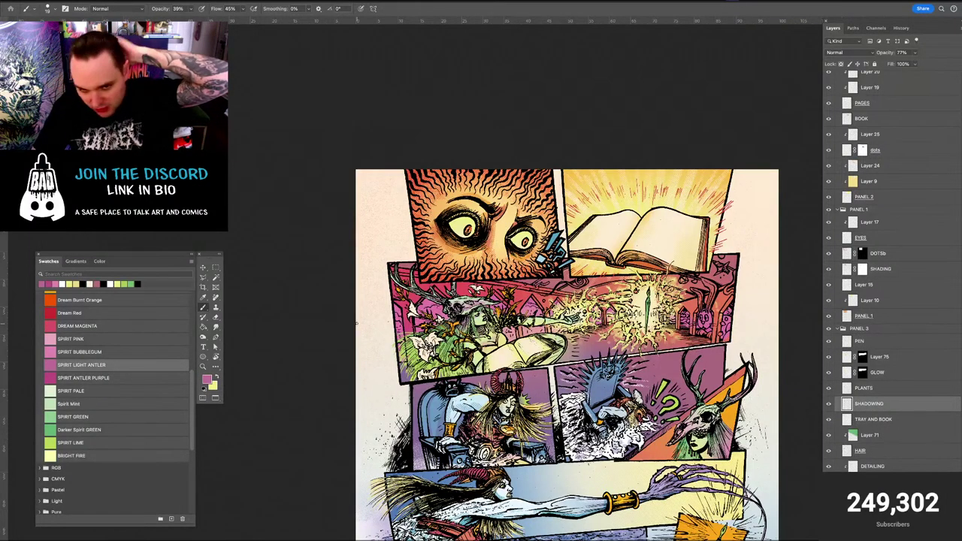
key("super+plus")
key("super+plus")
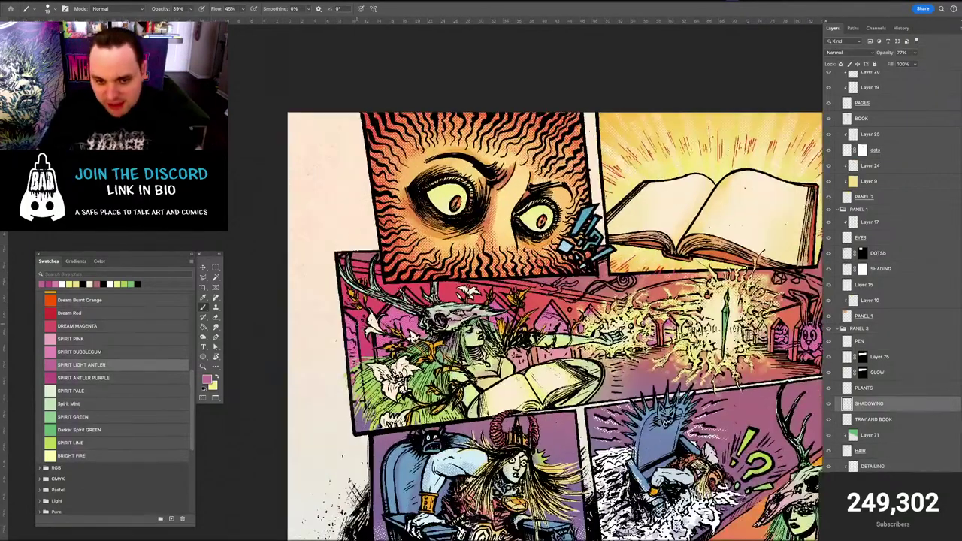
key("super+minus")
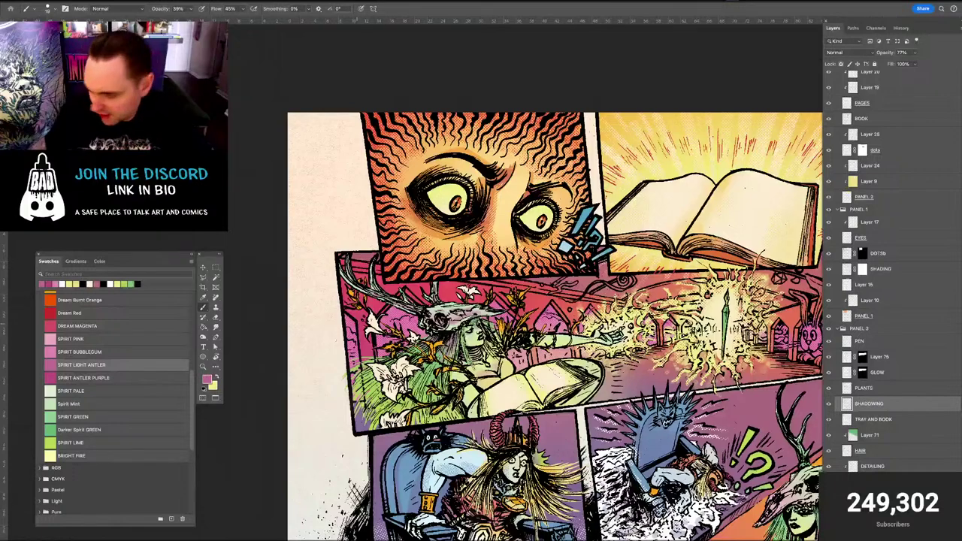
left_click_drag(460, 333, 439, 297)
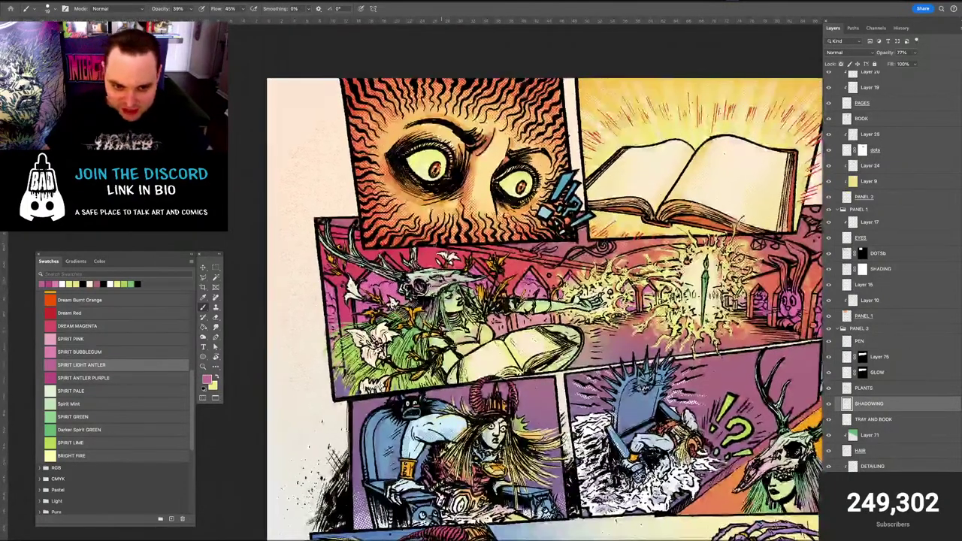
Select the SPIRIT layer by picking the skull directly in panel 3 with the Move tool
key("v")
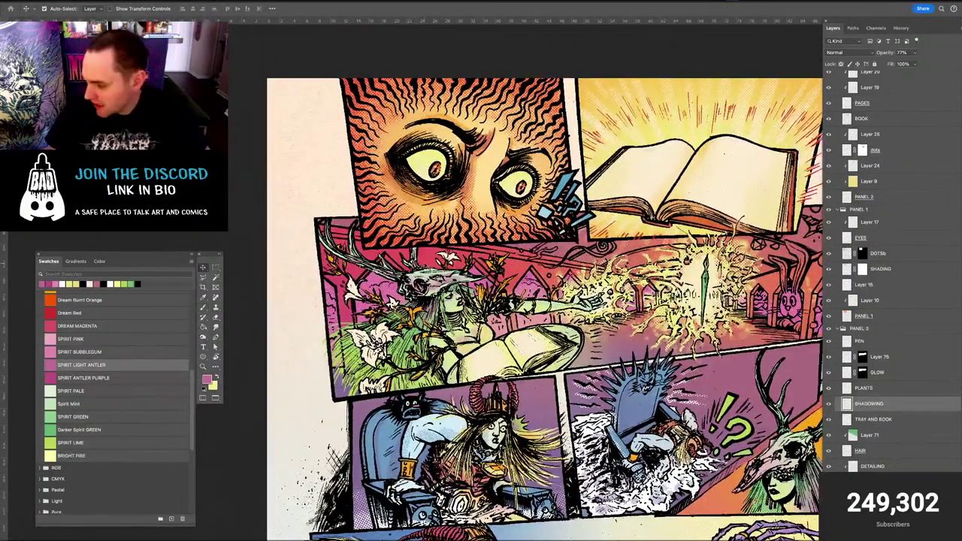
left_click(437, 264)
left_click(420, 275)
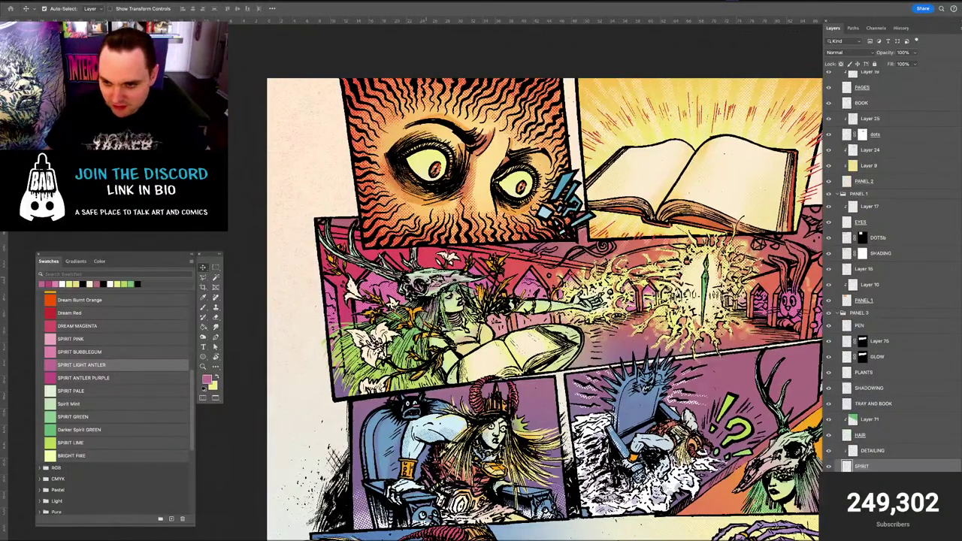
Load the outlines of the spirit's artwork layers as a selection and add a new layer above Layer 75 in the PANEL 3 group
scroll(874, 411, "down", 3)
key("super")
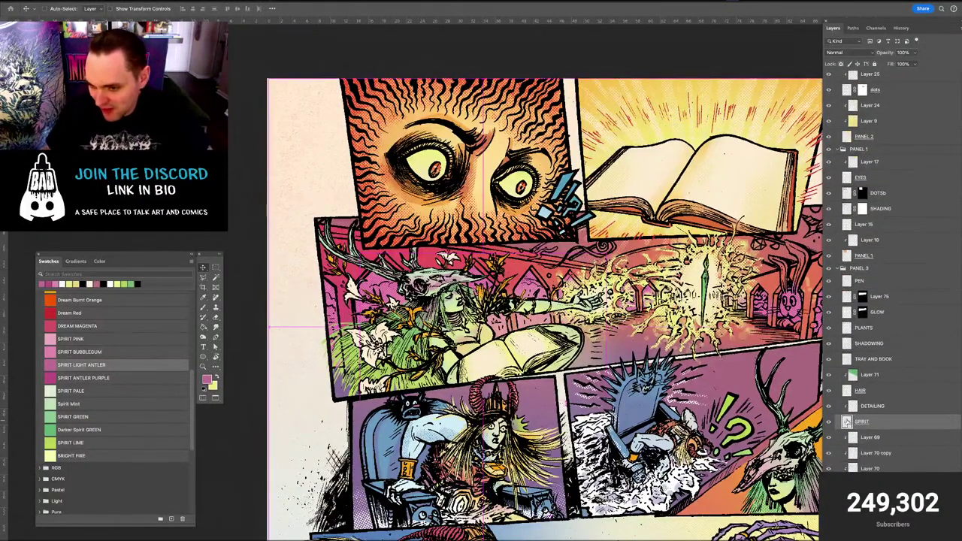
left_click_drag(853, 391, 850, 393)
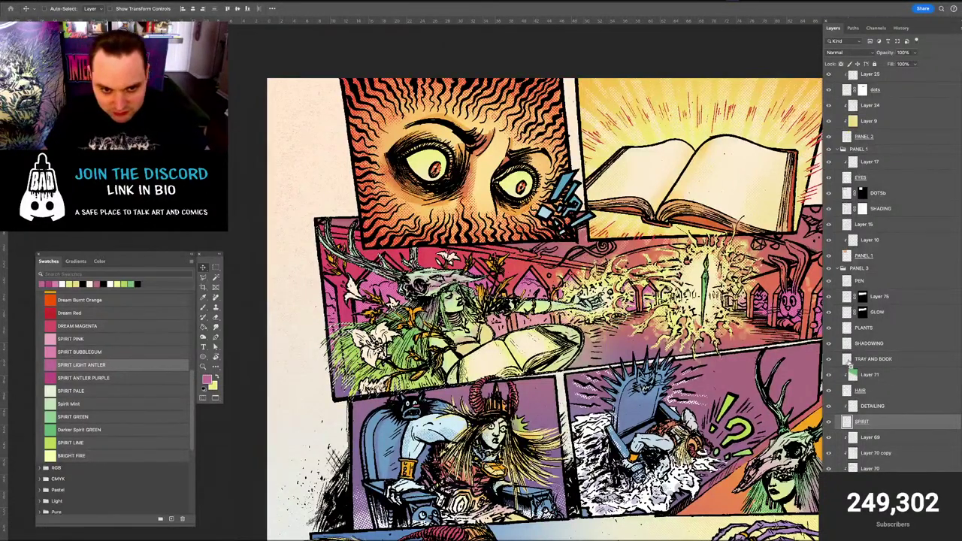
left_click(877, 302)
key("ctrl+shift+n")
key("Return")
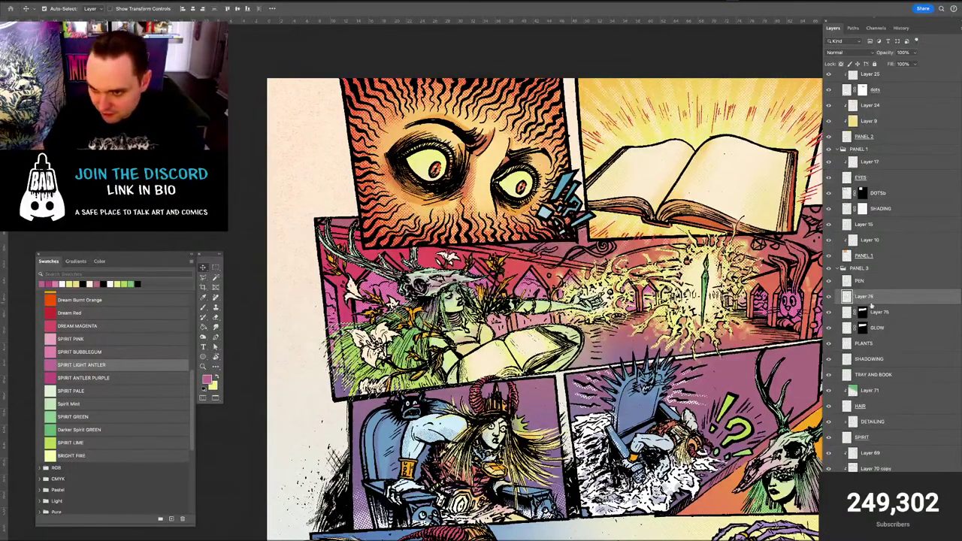
Rename the new layer above Layer 75 as OVERALL SPIRIT
double_click(866, 297)
type("OVERRI")
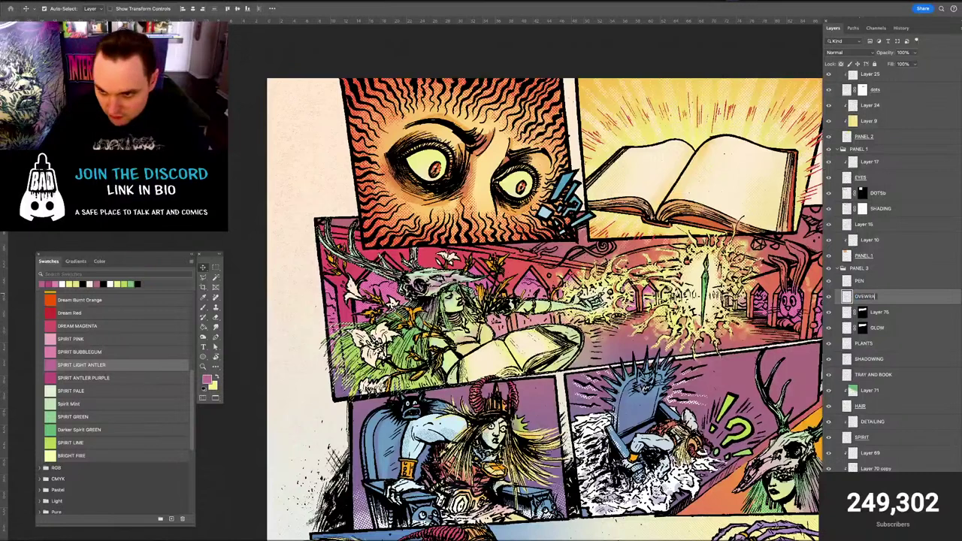
type("L")
type(" SPIRIT")
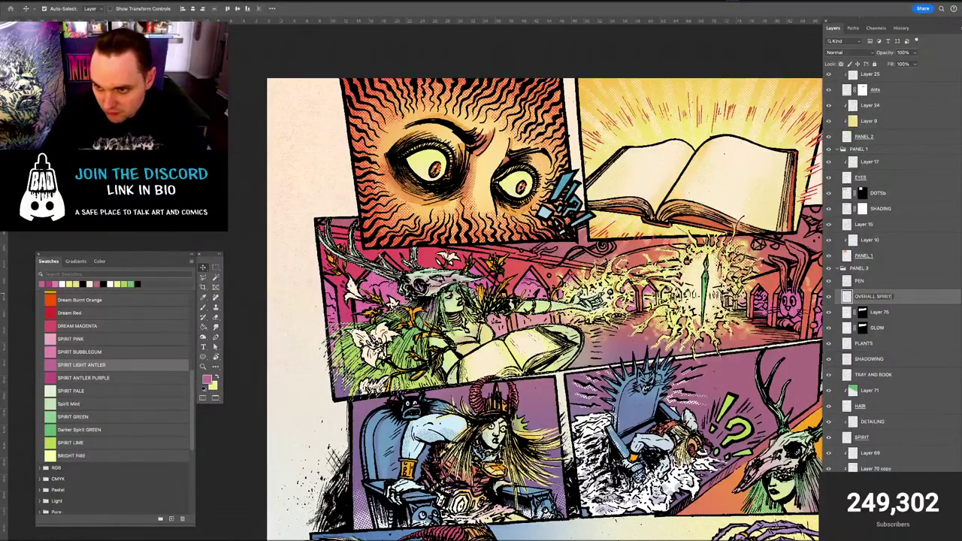
key("Return")
Apply a SPIRIT GREEN gradient over the spirit on the OVERALL SPIRIT layer
key("b")
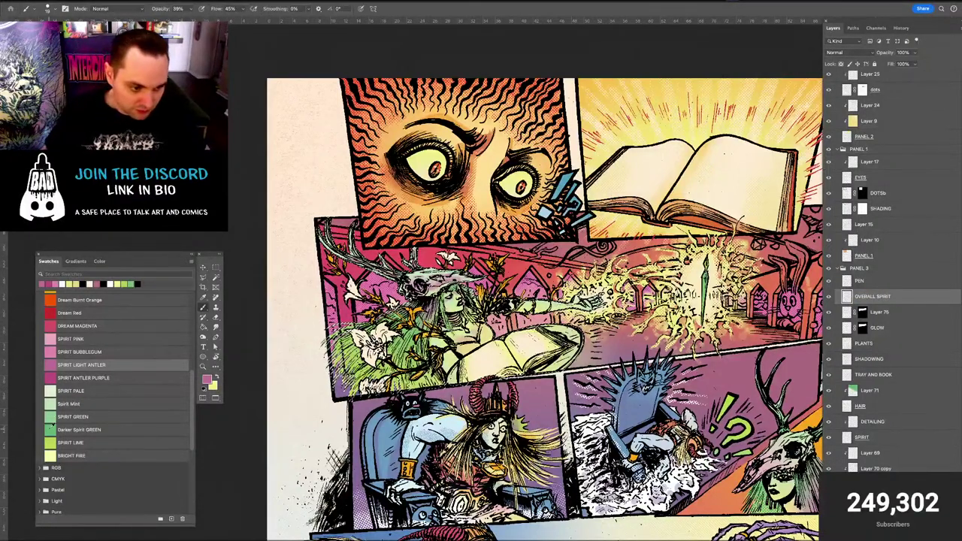
left_click(54, 416)
key("g")
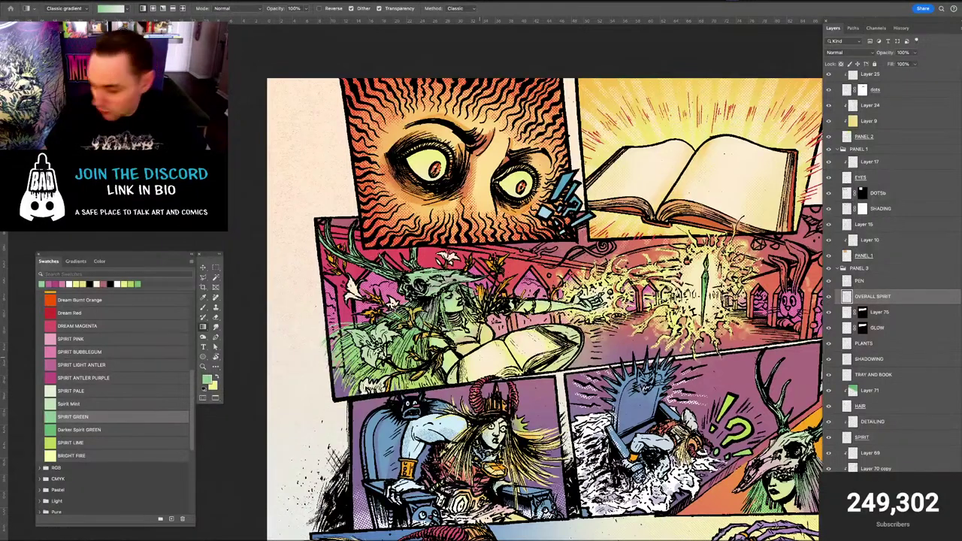
Set the OVERALL SPIRIT layer's blend mode to Multiply and its opacity to 67%
key("v")
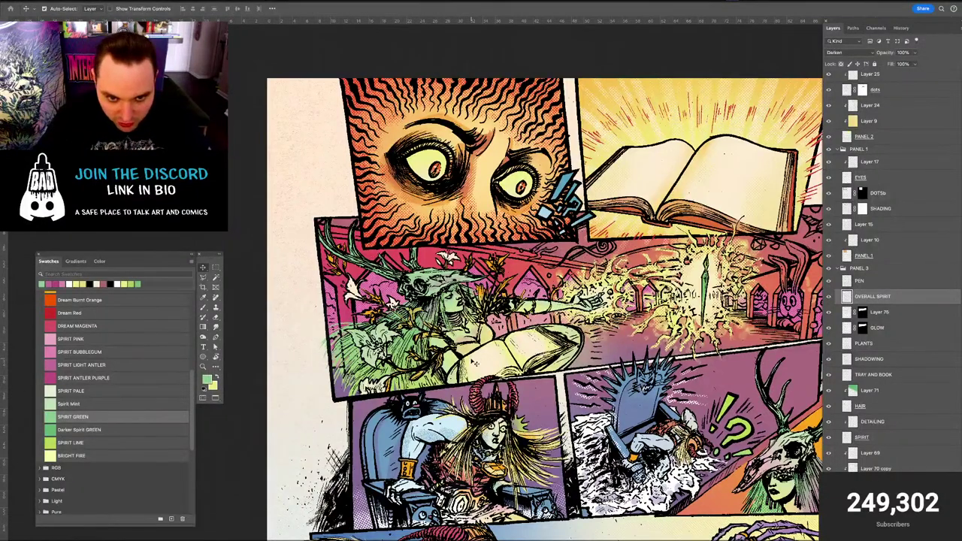
key("alt+shift+m")
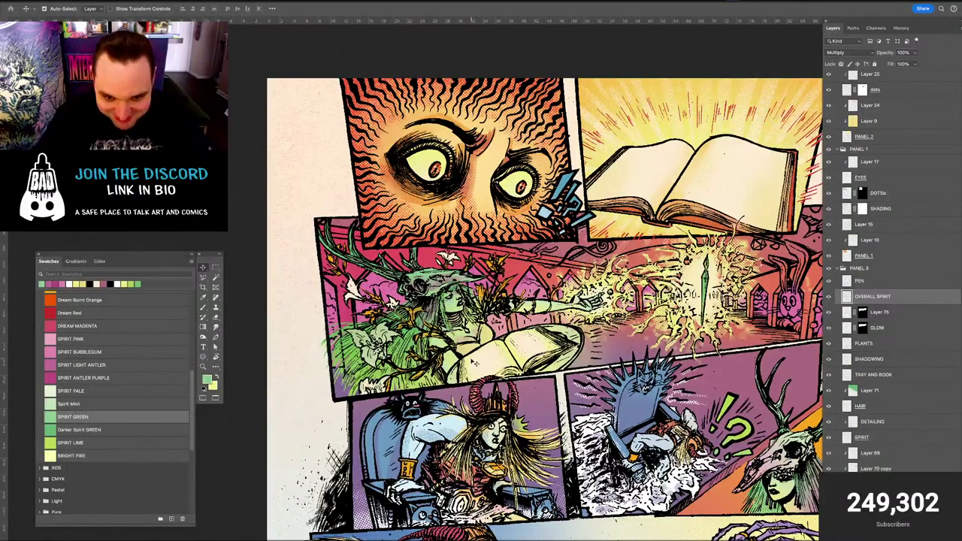
left_click(915, 53)
left_click_drag(918, 64, 907, 64)
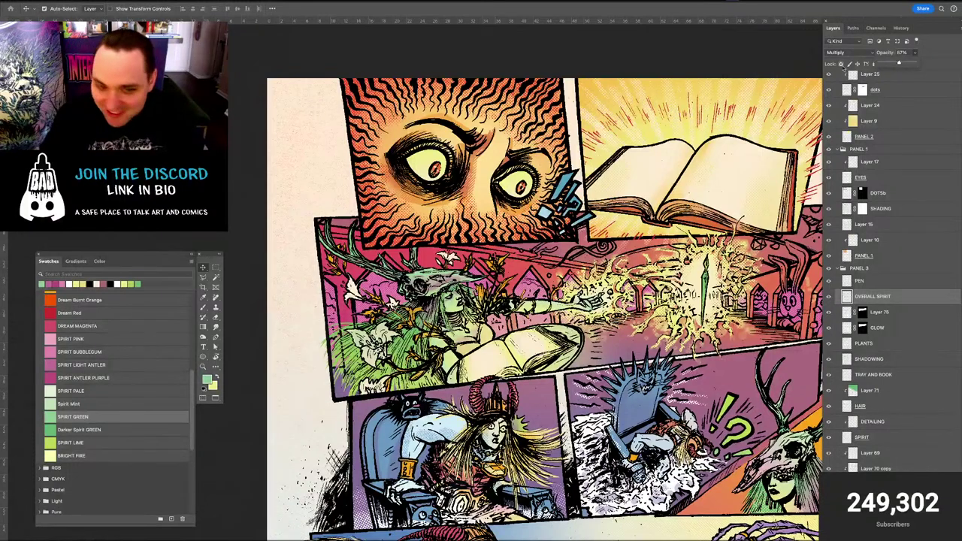
Erase parts of the green tint around the spirit's face and antlers on OVERALL SPIRIT at 100% eraser opacity
key("b")
left_click_drag(423, 327, 441, 328)
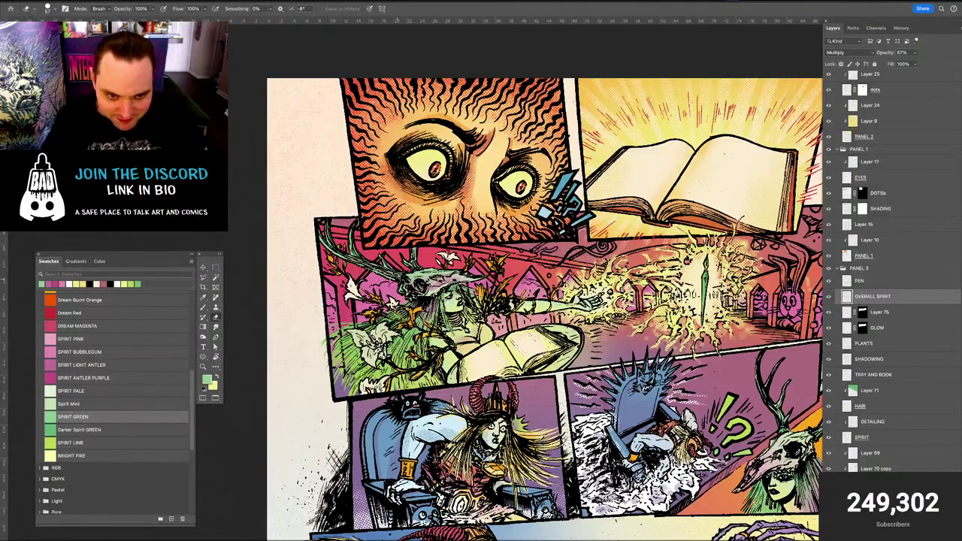
left_click_drag(347, 250, 384, 254)
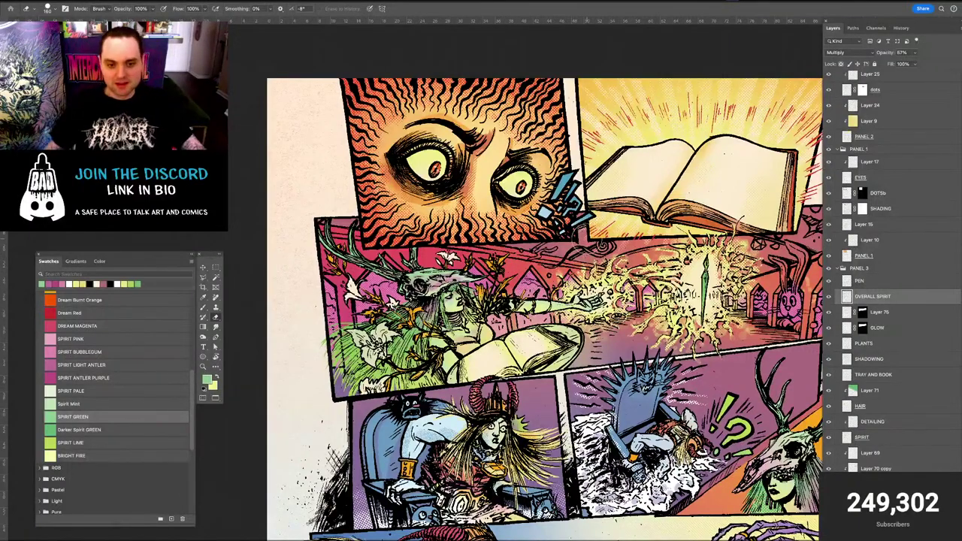
Move the OVERALL SPIRIT layer directly below PLANTS in the PANEL 3 group and check the tint at page view
scroll(496, 285, "down", 1)
scroll(507, 300, "up", 2)
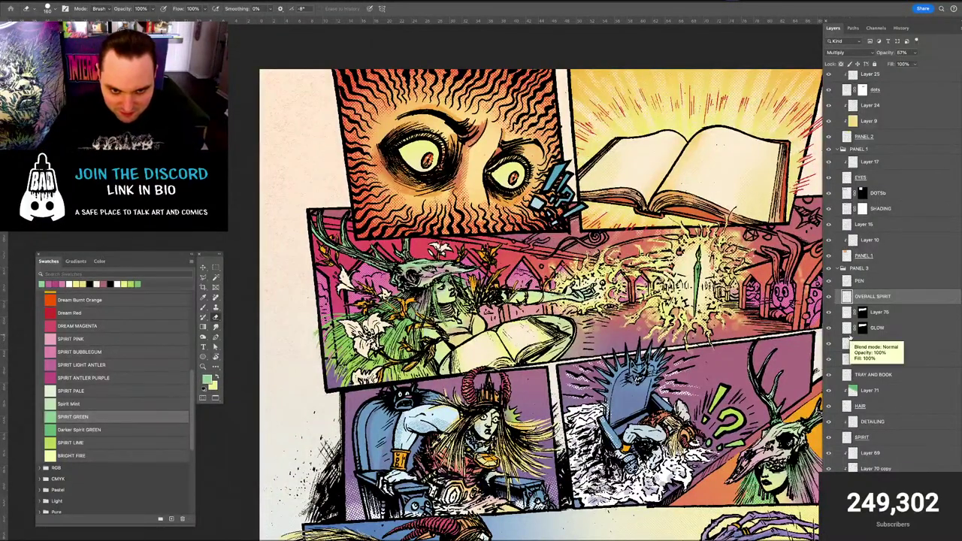
key("super+minus")
key("super+plus")
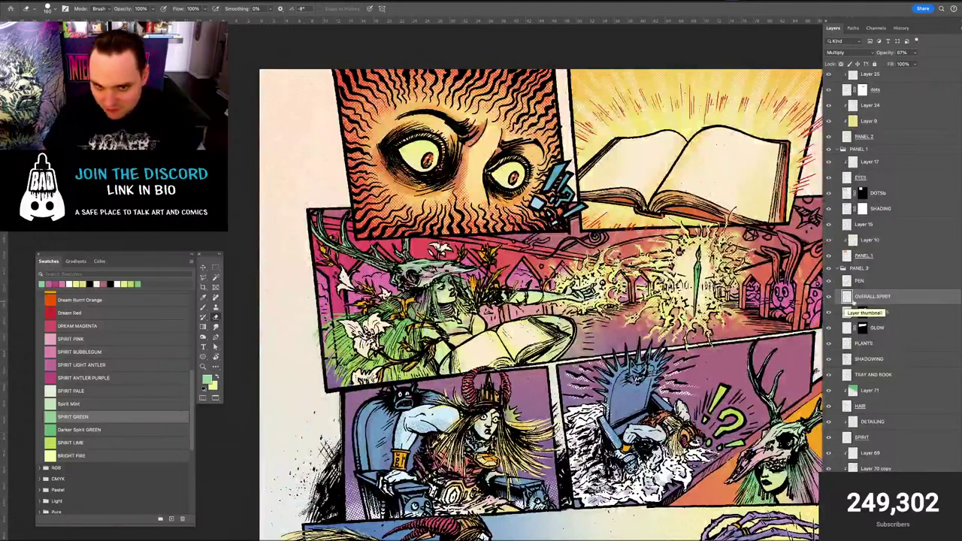
left_click_drag(850, 298, 852, 351)
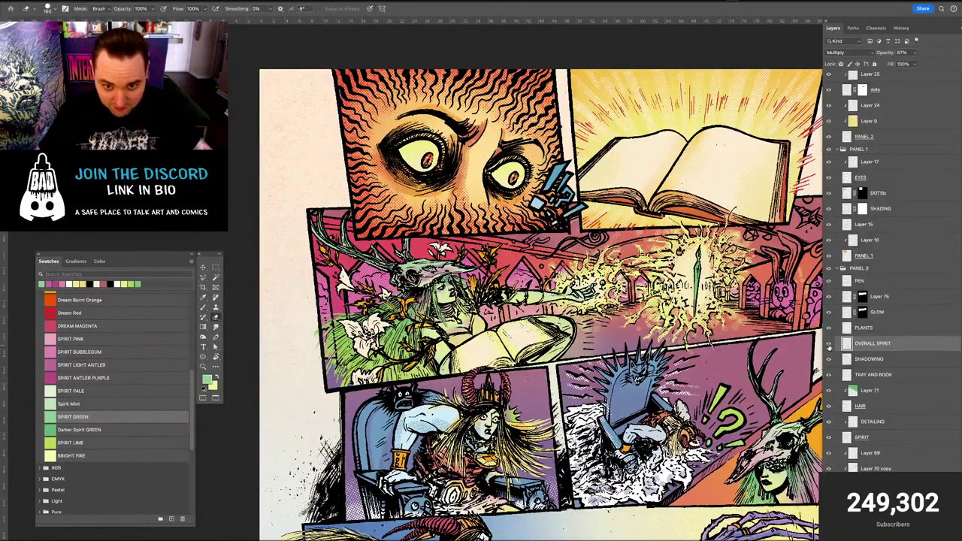
key("ctrl+minus")
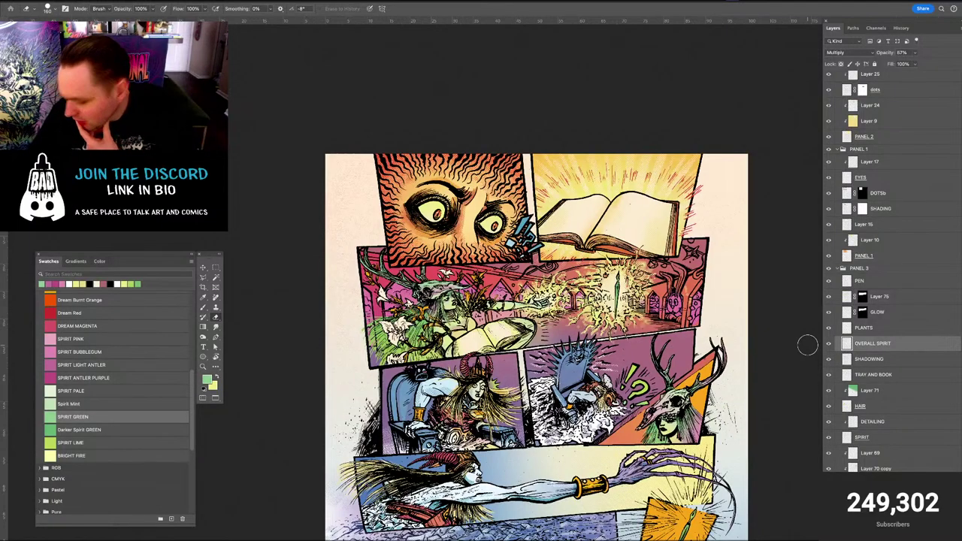
key("ctrl+plus")
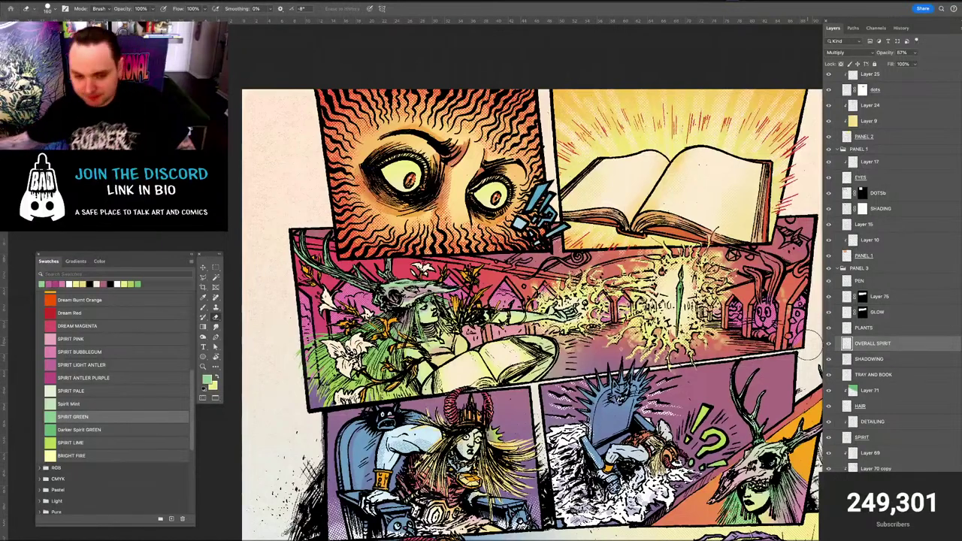
Select Layer 75 by picking it directly in panel 3 and compare the panel with that layer hidden and shown
key("v")
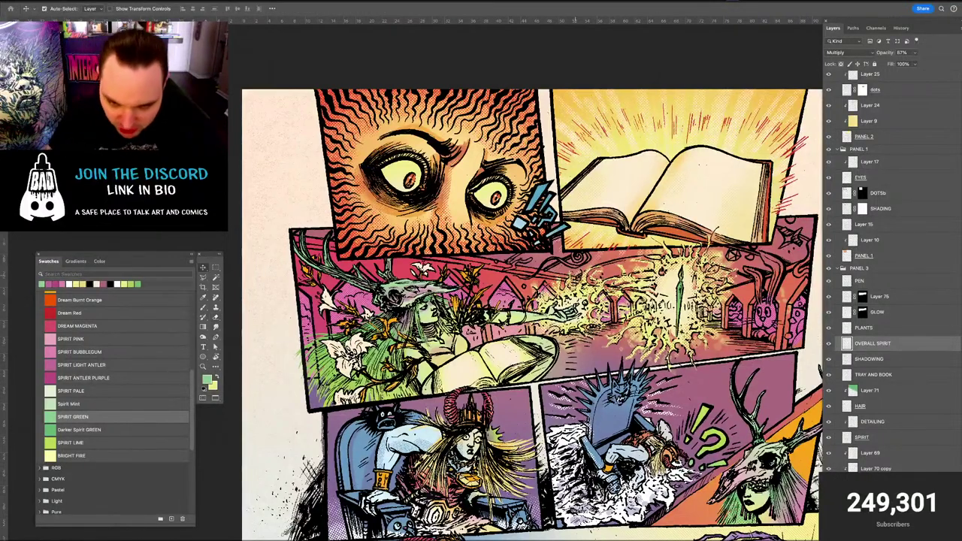
left_click(544, 344)
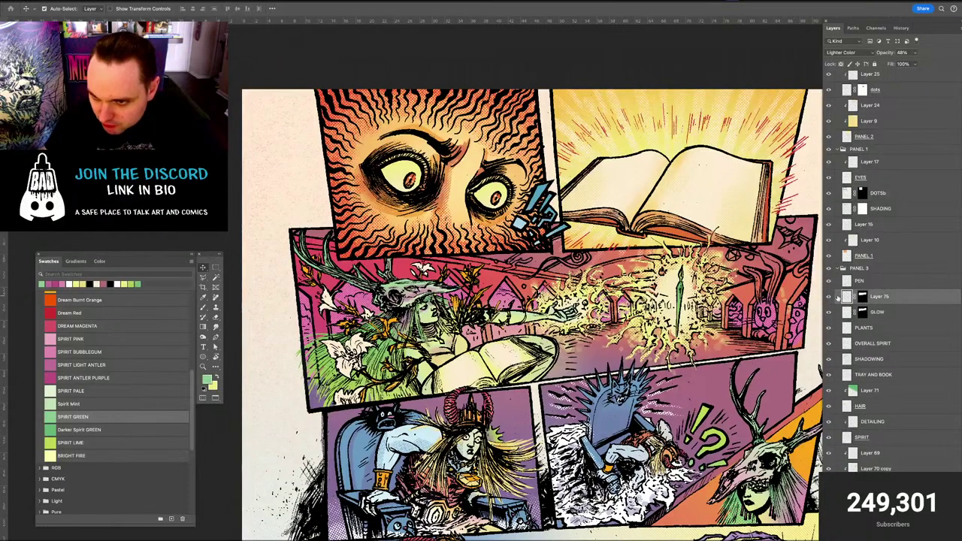
left_click(829, 297)
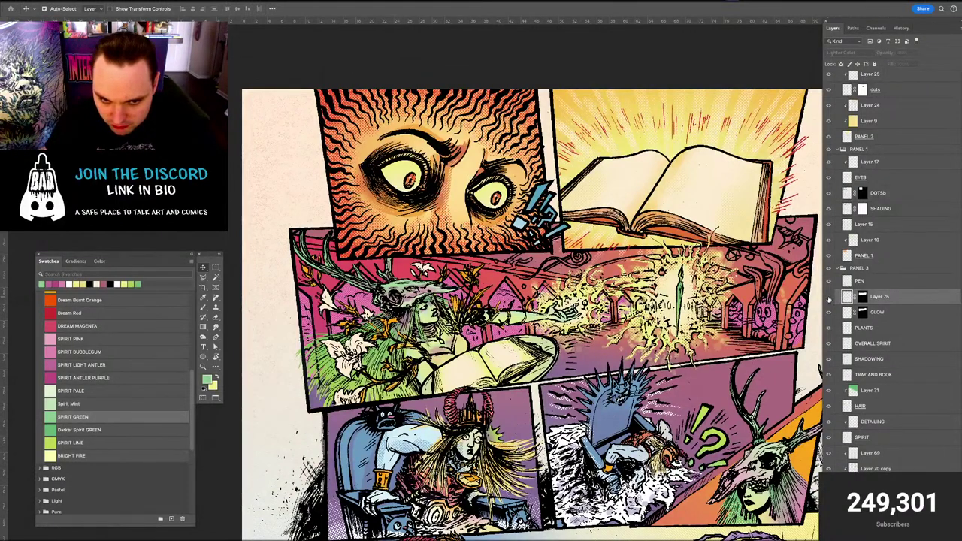
left_click(829, 297)
left_click(829, 297)
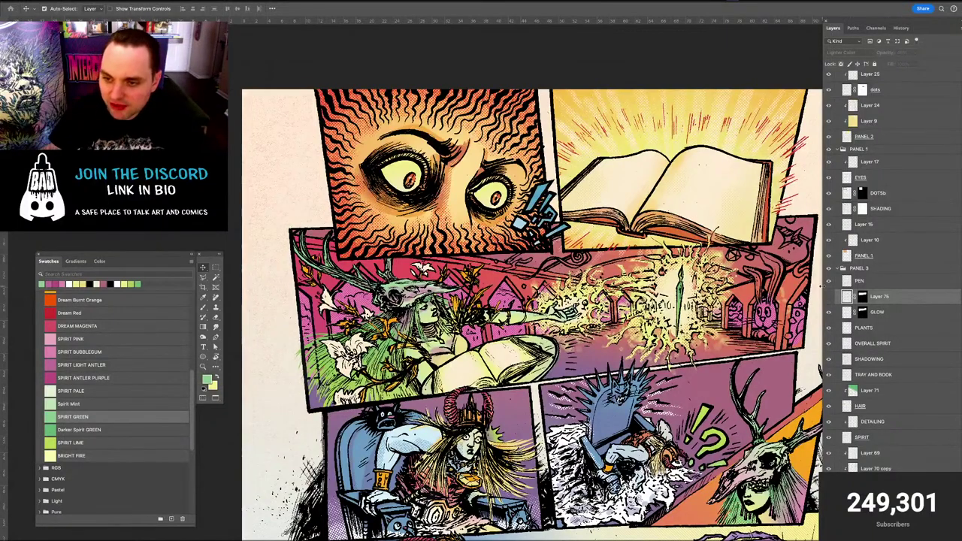
Examine the spirit, book and background of panel 3 close up with Layer 75 hidden and shown
key("super+plus")
key("super+plus")
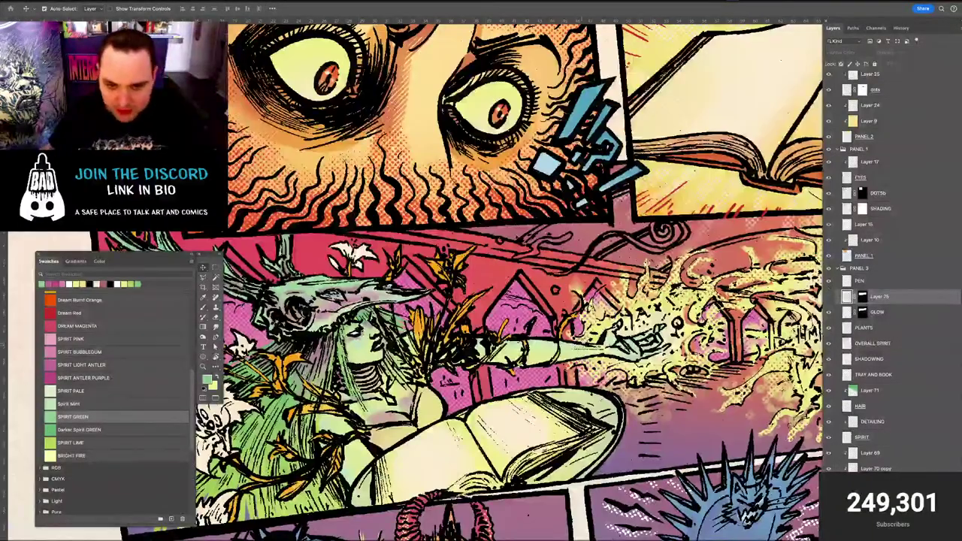
left_click_drag(591, 341, 639, 220)
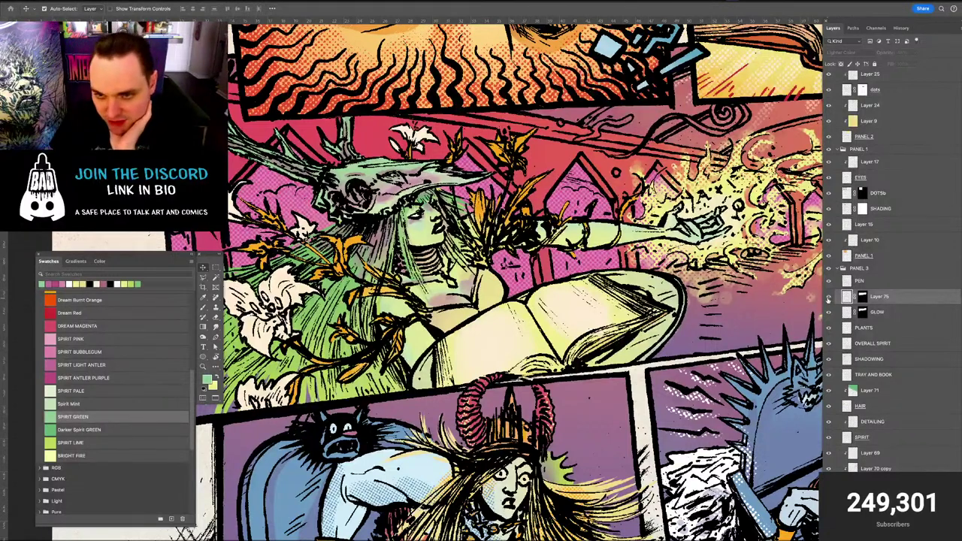
left_click(829, 297)
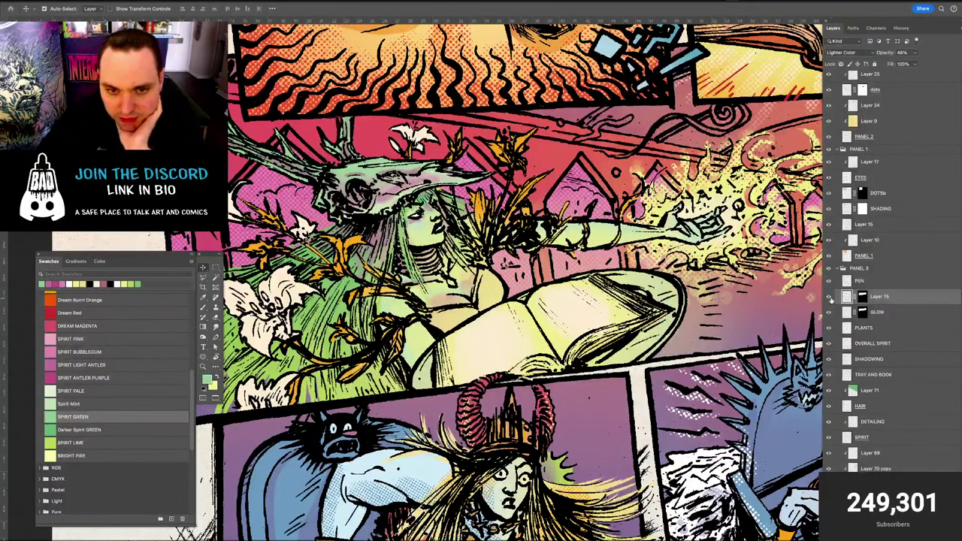
key("super+minus")
key("super+minus")
key("super+equal")
key("super+equal")
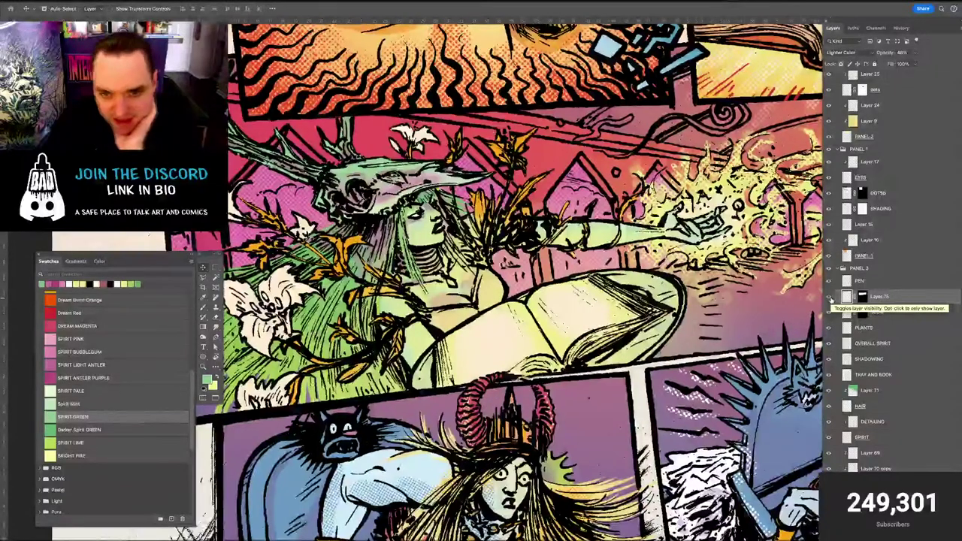
left_click(828, 299)
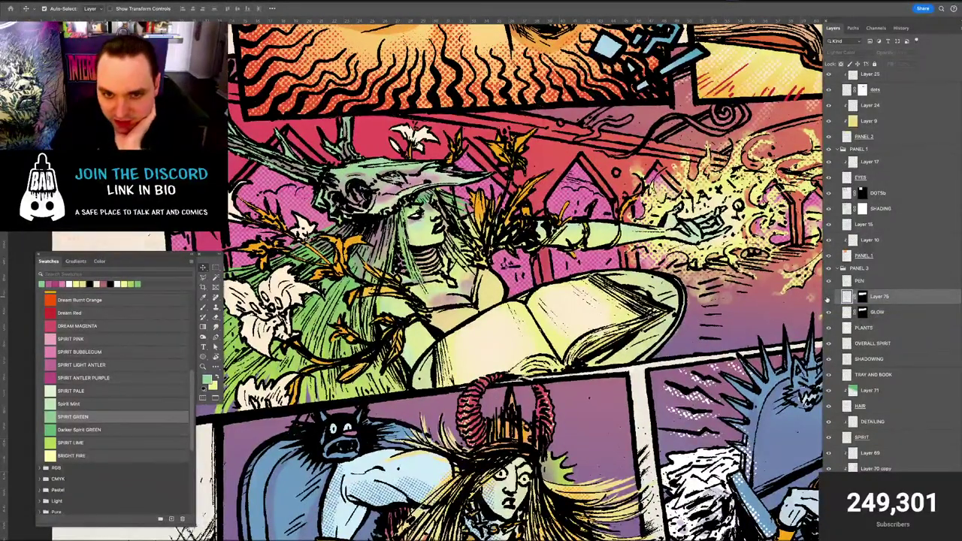
left_click(827, 297)
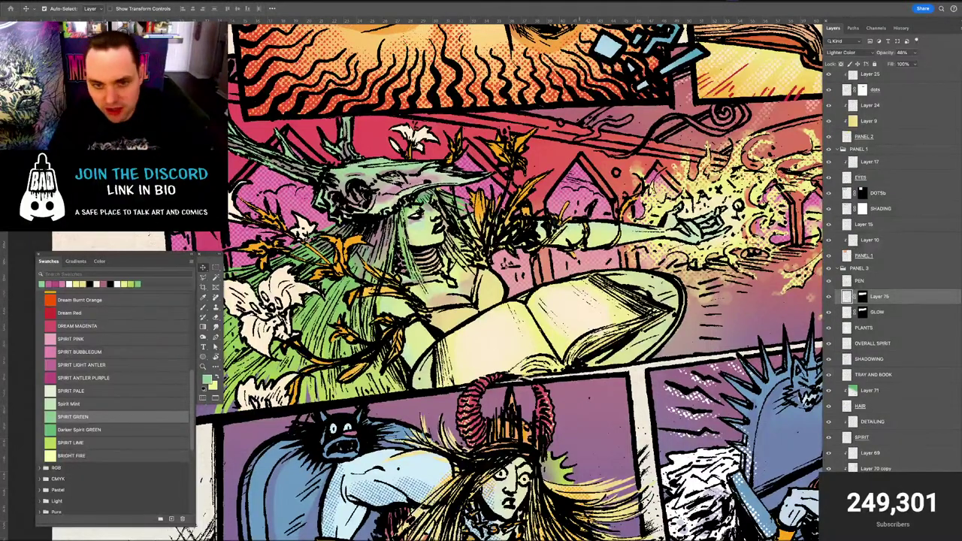
Try erasing Layer 75's glow between the spirit's arm and the book with a large soft eraser at 100% opacity
key("b")
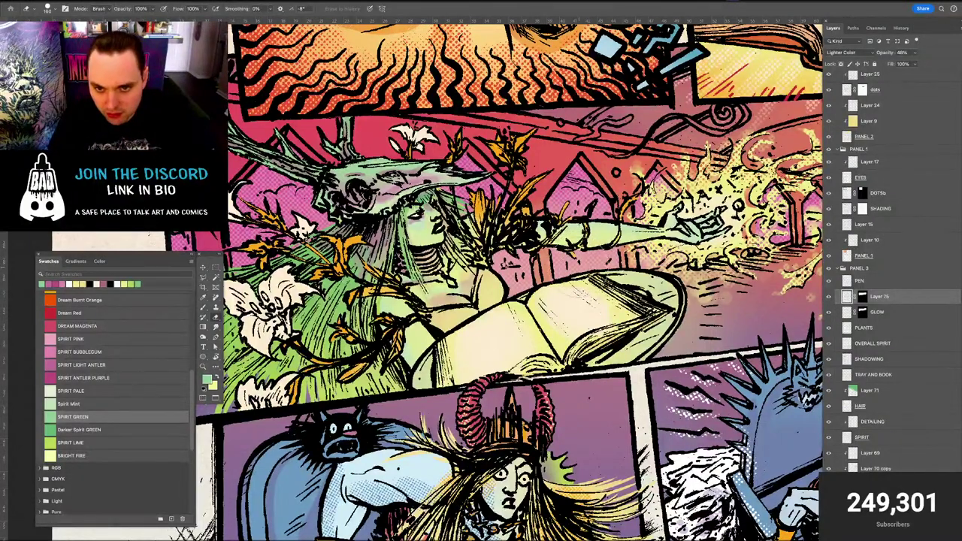
left_click_drag(584, 268, 599, 269)
left_click_drag(625, 260, 535, 277)
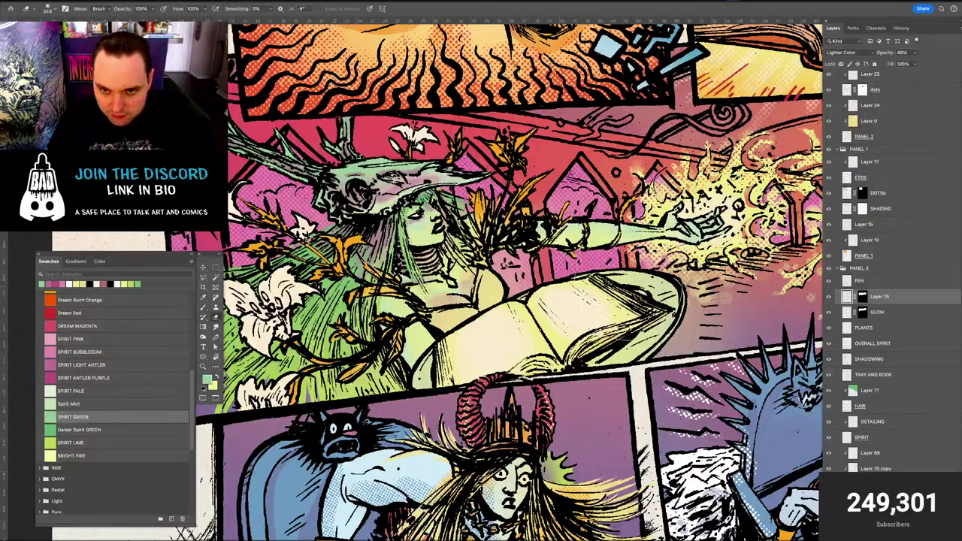
key("super+z")
Try erasing Layer 75's glow below the spirit's arm and beside the book more gently at 38% eraser opacity
left_click(153, 10)
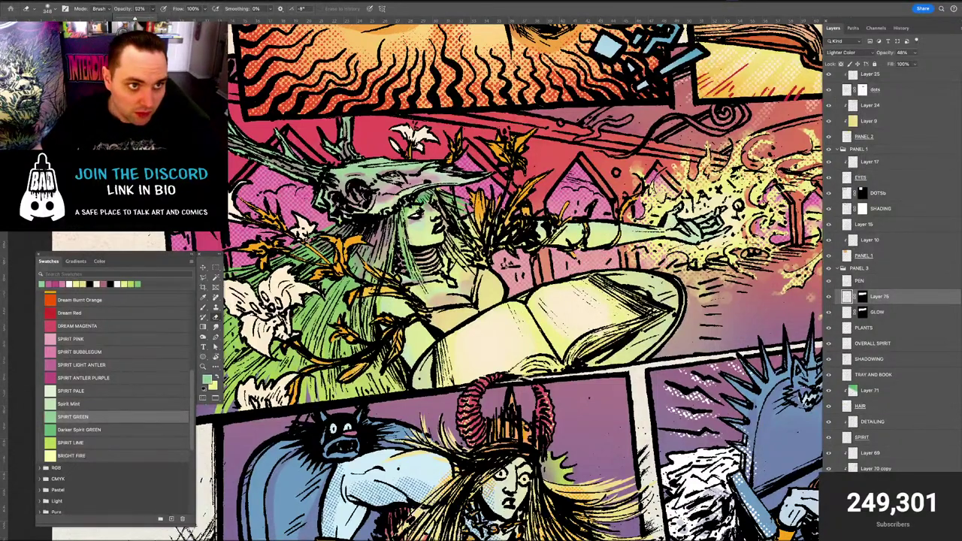
left_click_drag(135, 18, 129, 19)
mouse_move(585, 249)
left_mouse_down()
mouse_move(584, 272)
mouse_move(639, 254)
left_mouse_up()
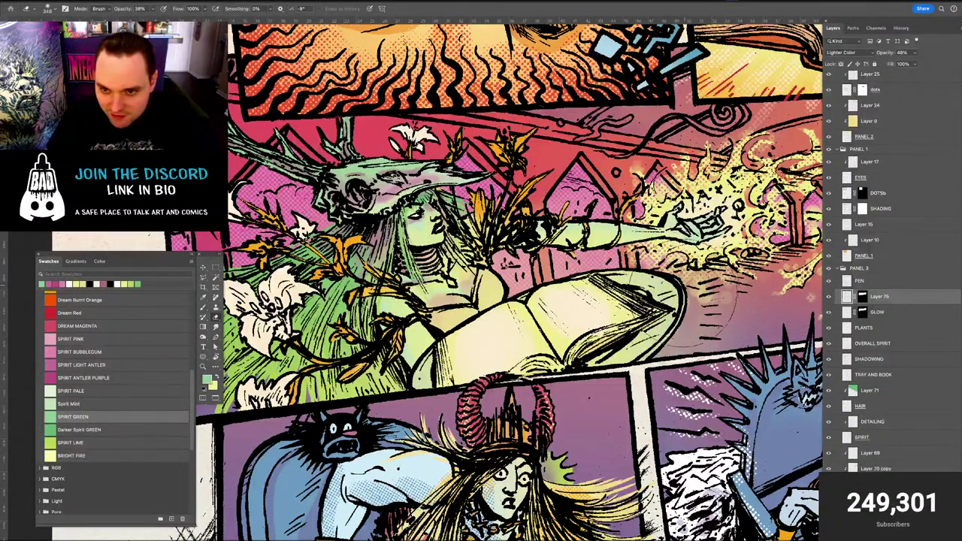
mouse_move(684, 296)
left_mouse_down()
mouse_move(673, 299)
mouse_move(706, 275)
left_mouse_up()
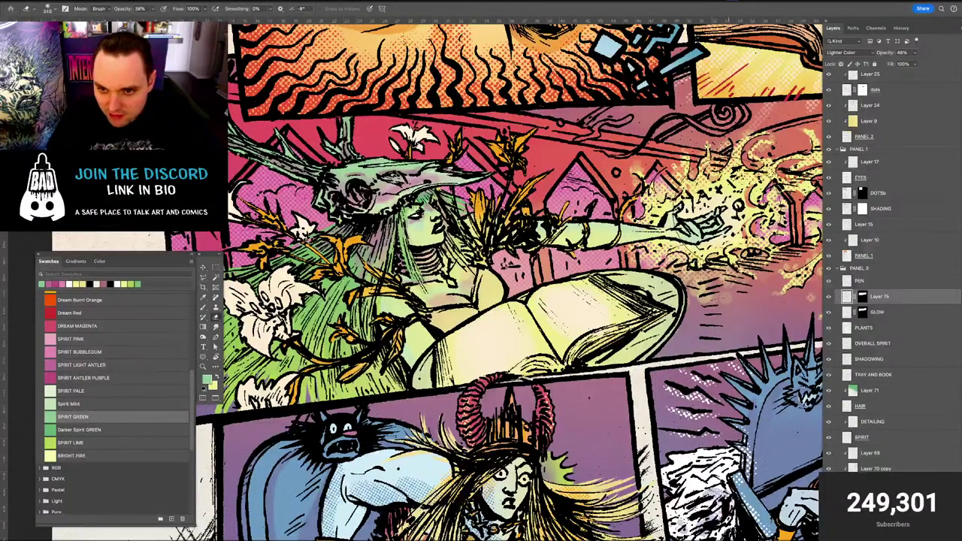
key("super+z")
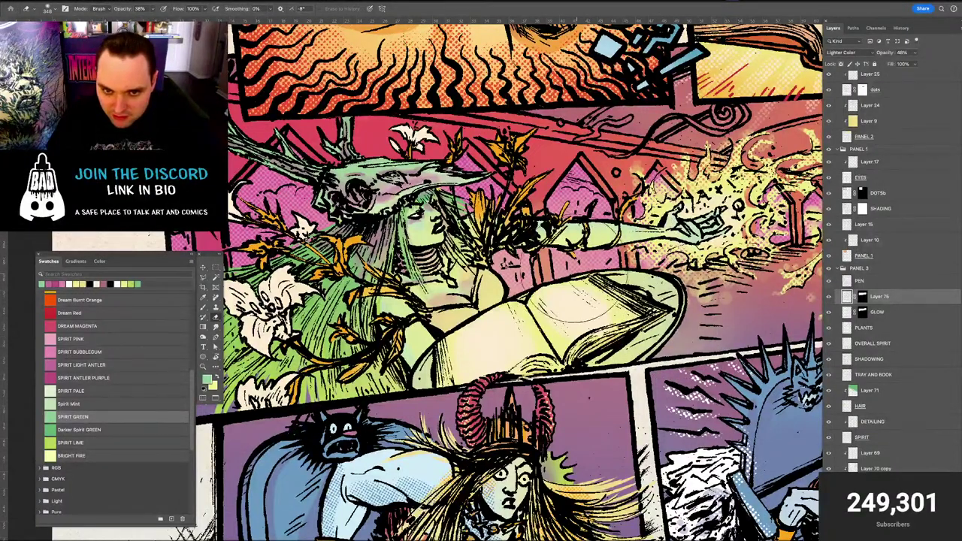
key("ctrl+z")
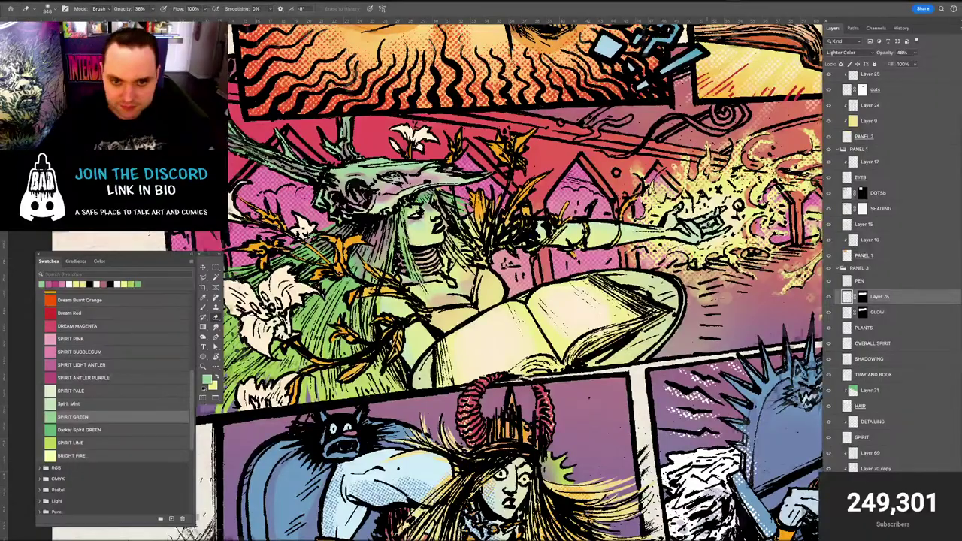
key("super+minus")
key("super+minus")
key("super+minus")
key("super+plus")
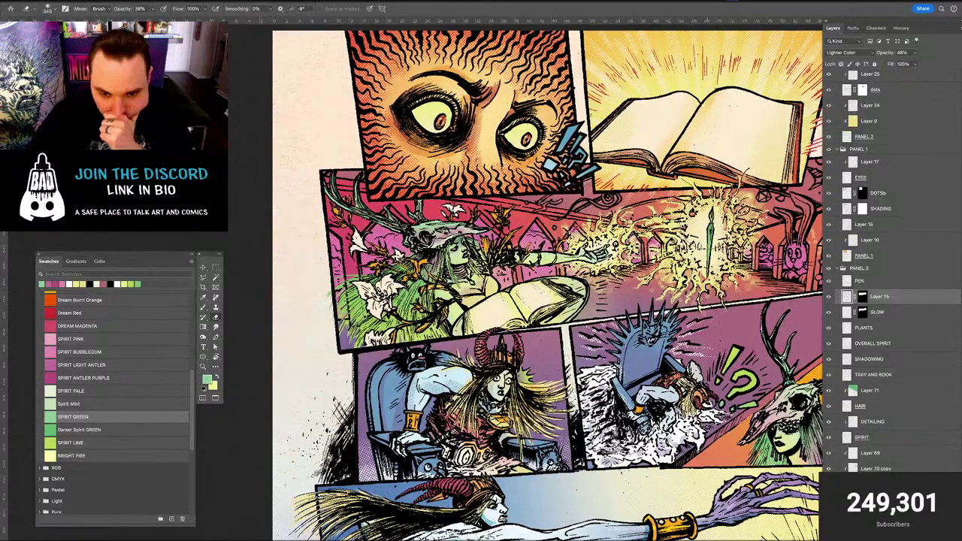
Examine the colouring of panel 3 against the whole comic page and in a closer view
key("ctrl+minus")
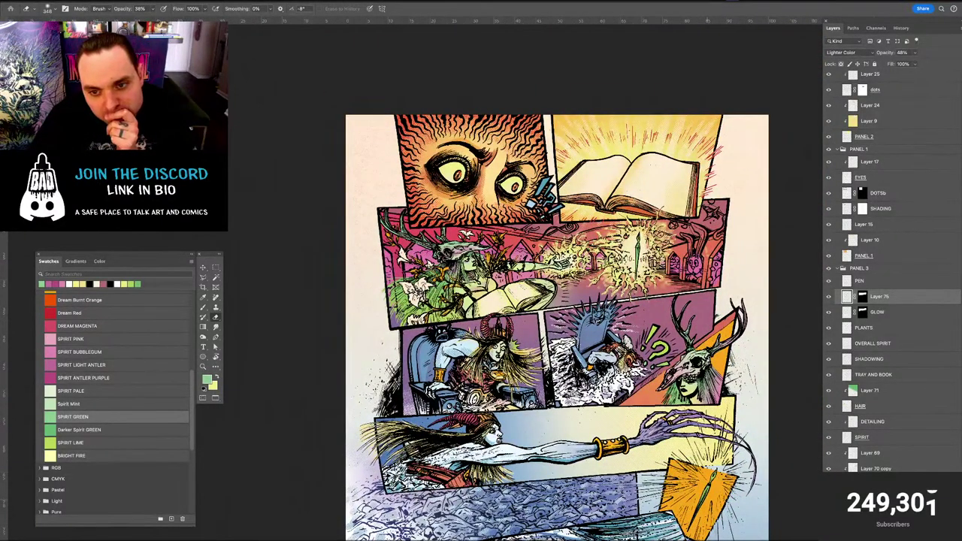
key("ctrl+plus")
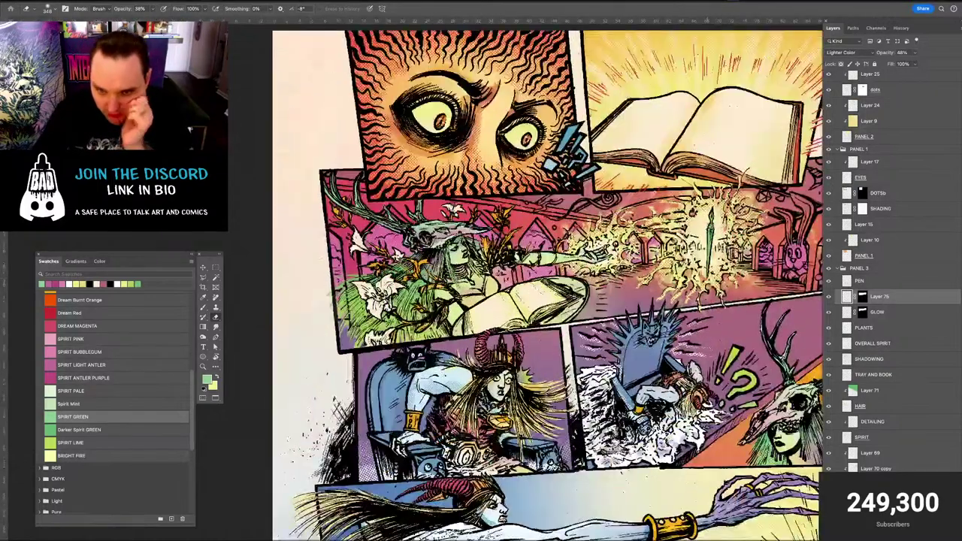
key("ctrl+minus")
left_click_drag(646, 182, 599, 140)
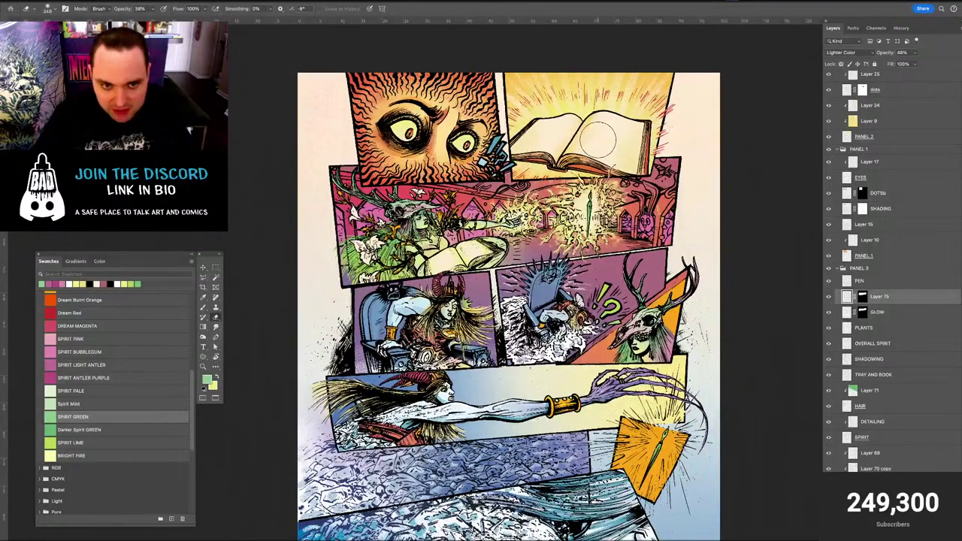
key("ctrl+plus")
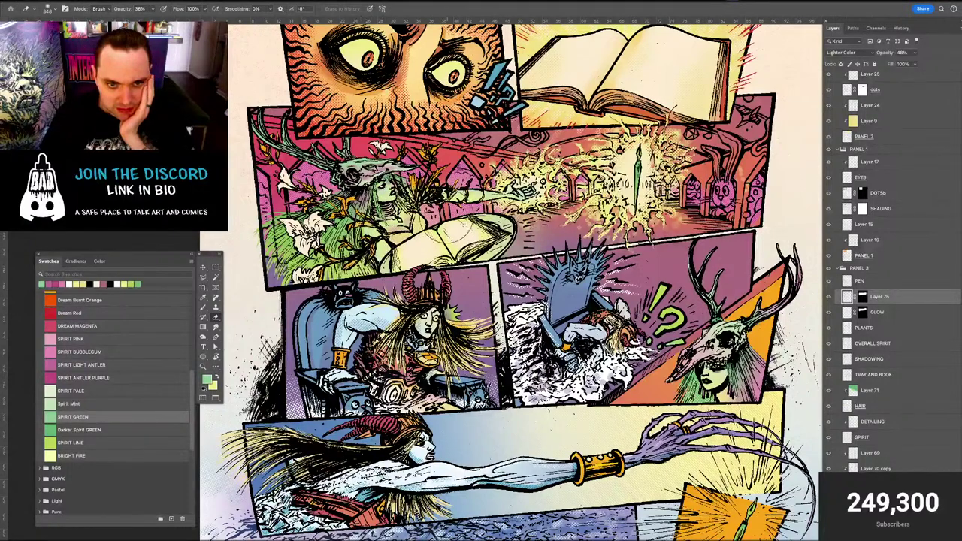
key("ctrl+minus")
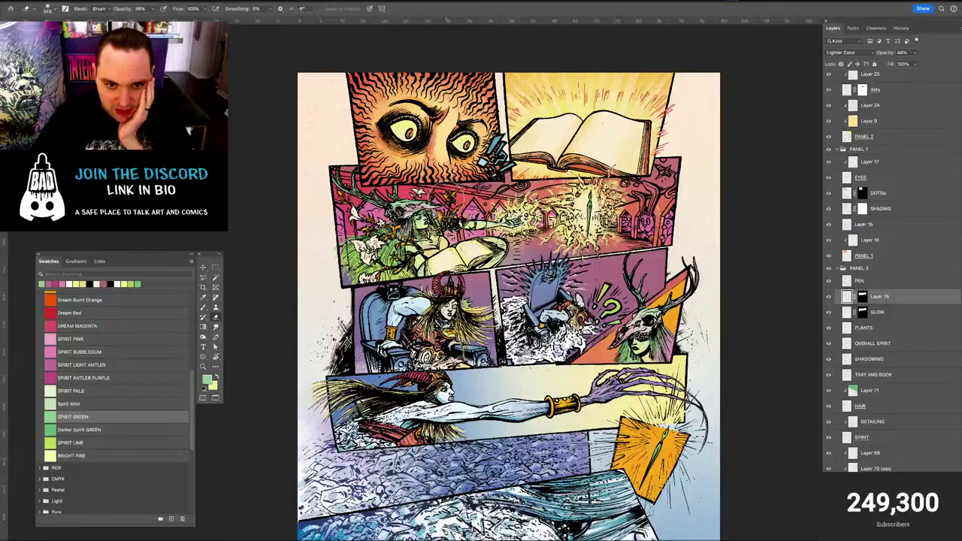
key("ctrl+plus")
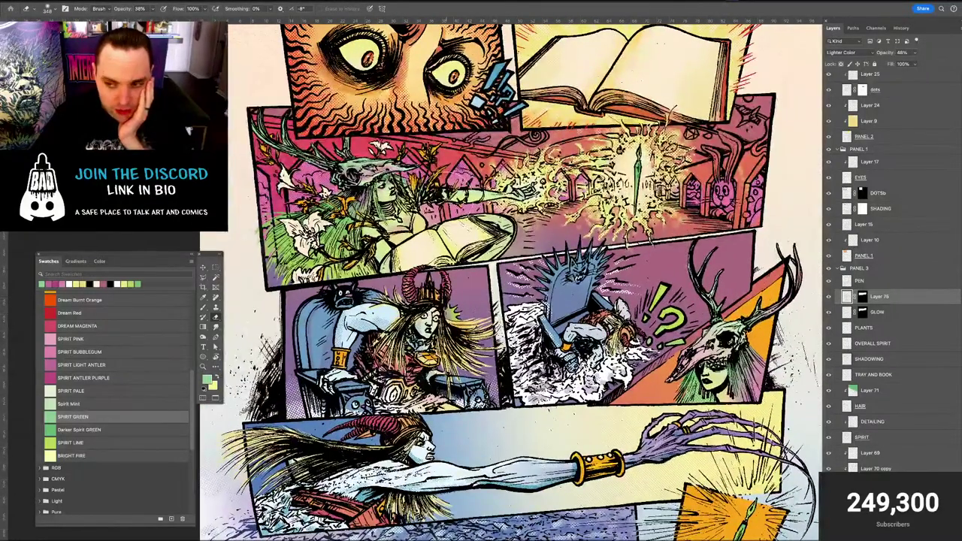
Compare panel 3 with Layer 75 and the GLOW layer each hidden and shown
left_click(829, 296)
left_click(828, 296)
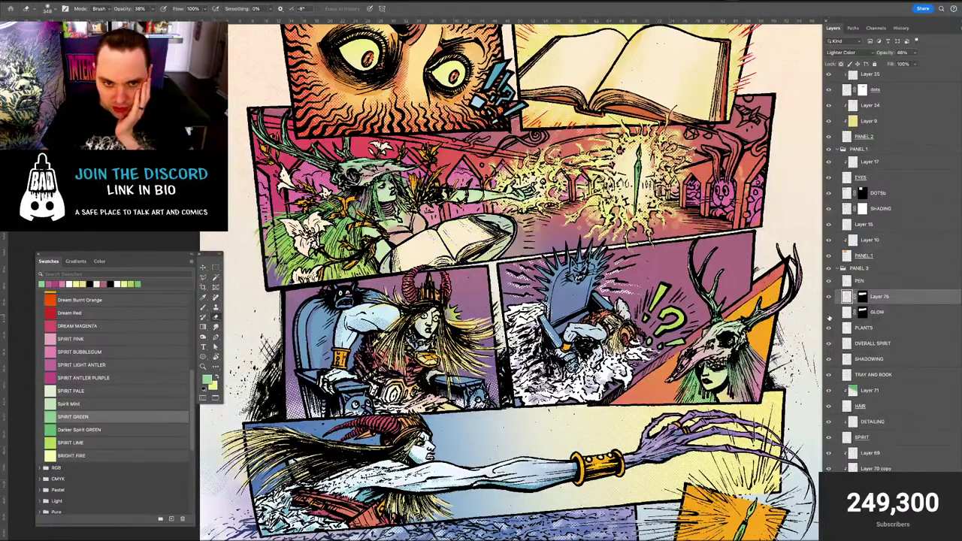
left_click(829, 314)
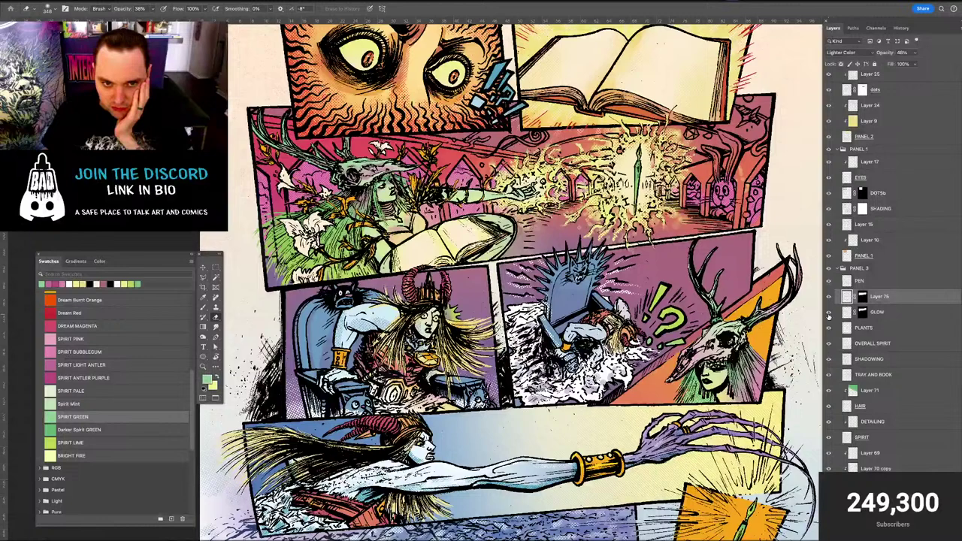
left_click(830, 315)
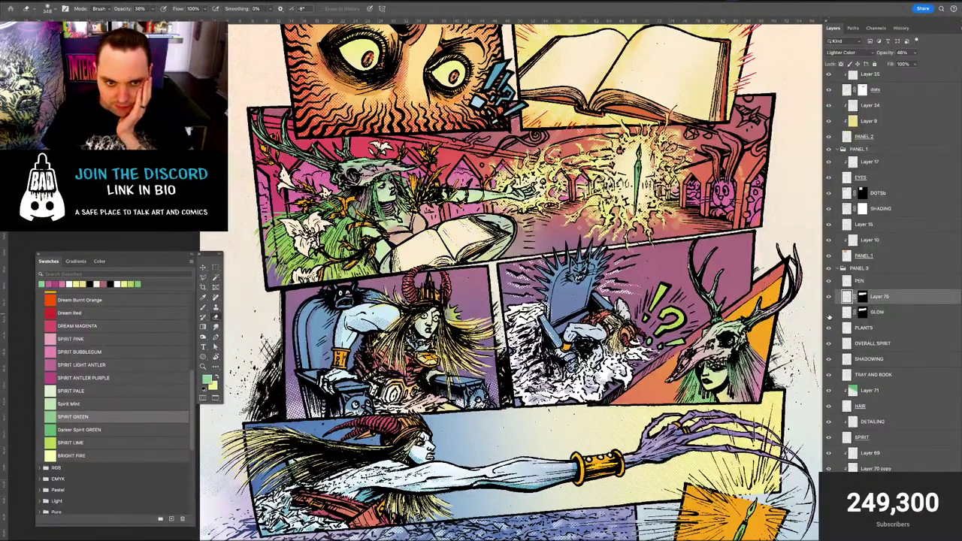
left_click(829, 315)
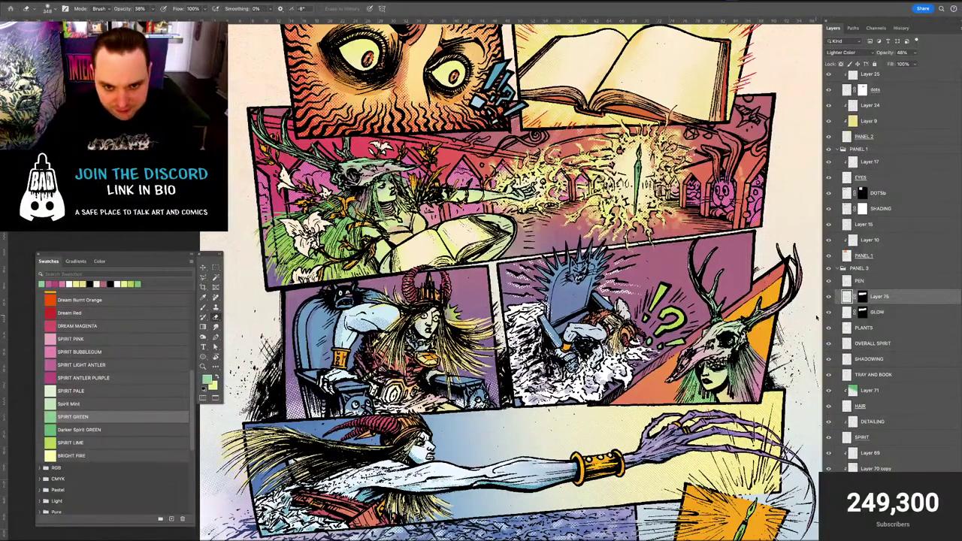
key("super+minus")
key("ctrl+minus")
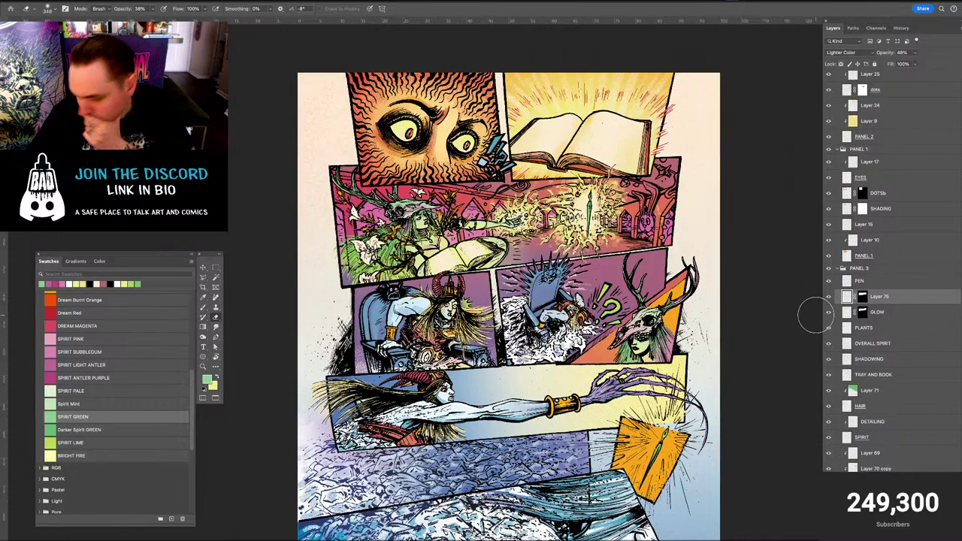
key("ctrl+plus")
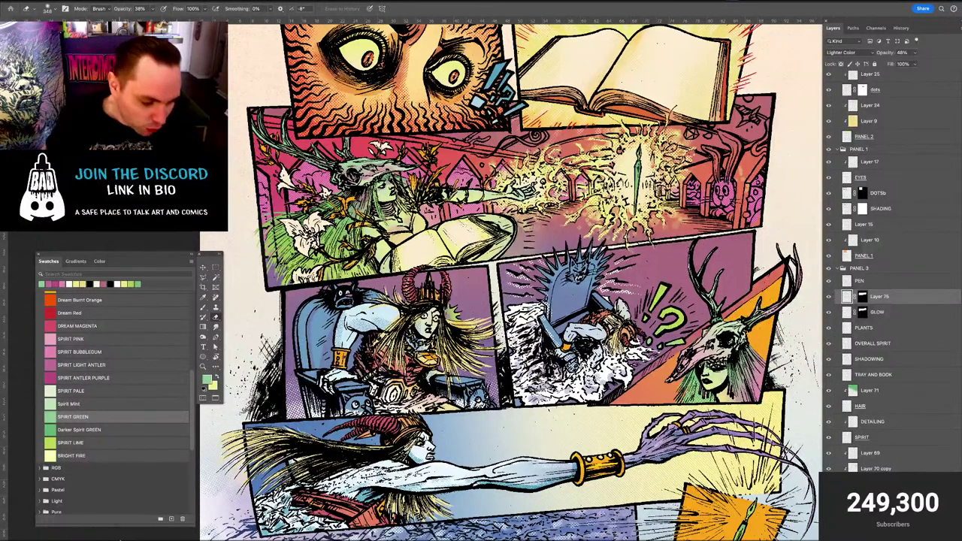
Switch to Finder, open the INTERDIMENSIONAL folder and collapse its "Colors - final" subfolder
mouse_move(60, 533)
left_click(42, 521)
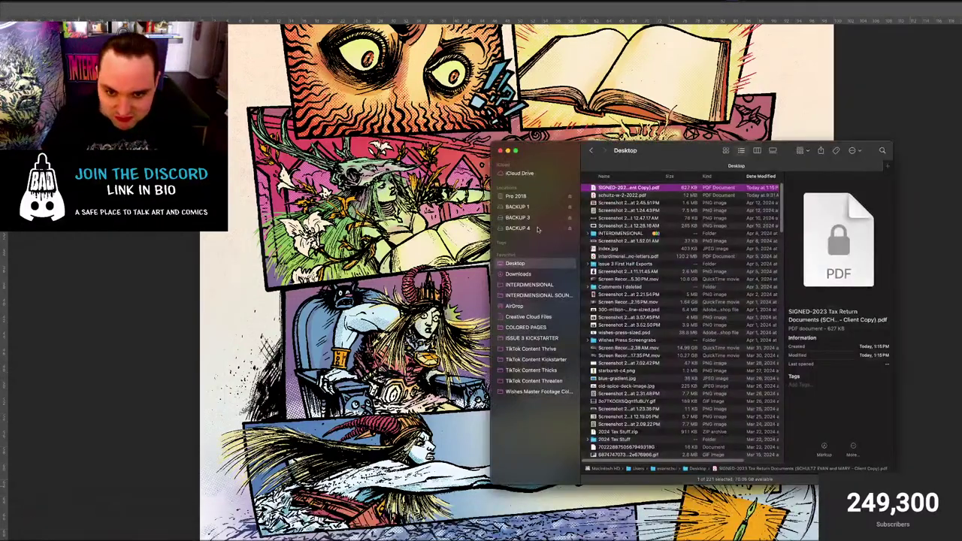
left_click(538, 286)
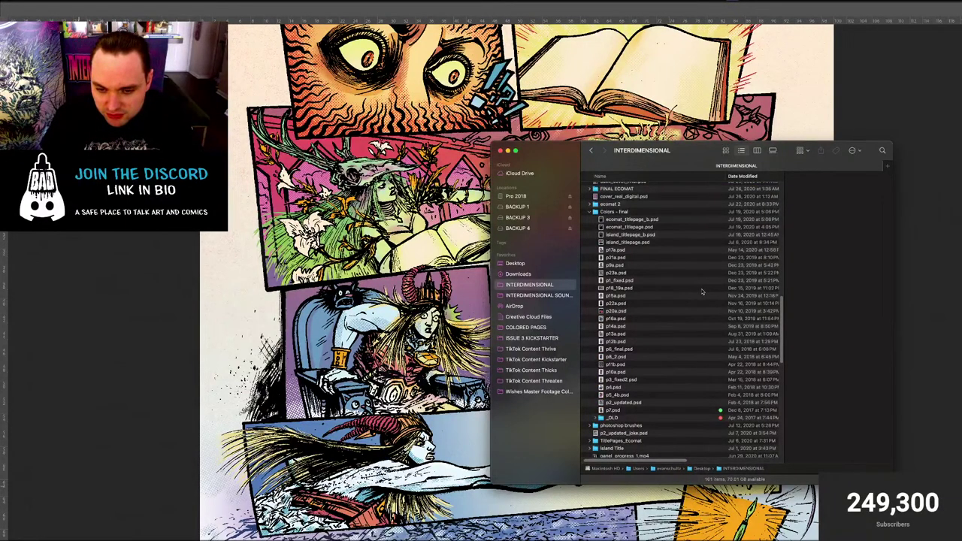
left_click(591, 214)
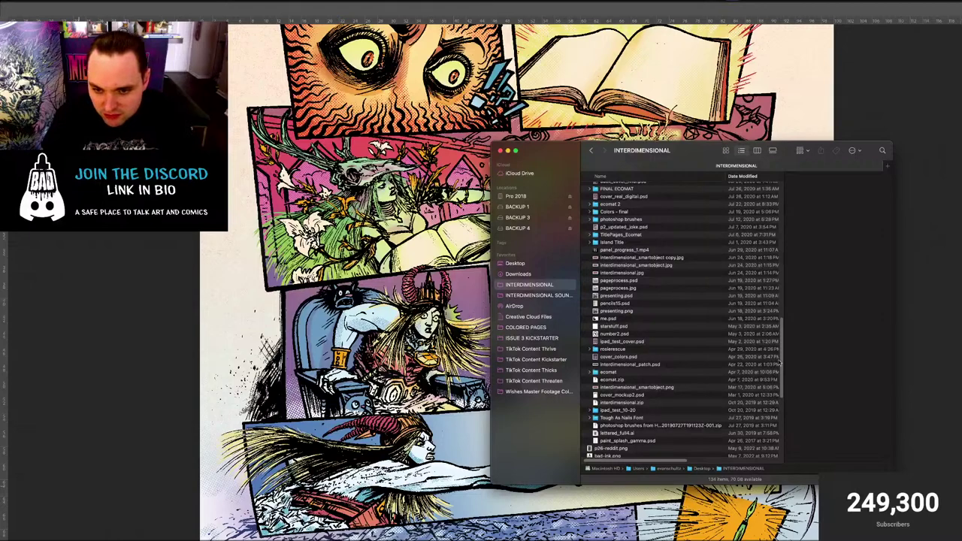
Find the CASCADIA folder within INTERDIMENSIONAL and expand it to reach the page files in Cascadia Final Pages
scroll(778, 363, "down", 3)
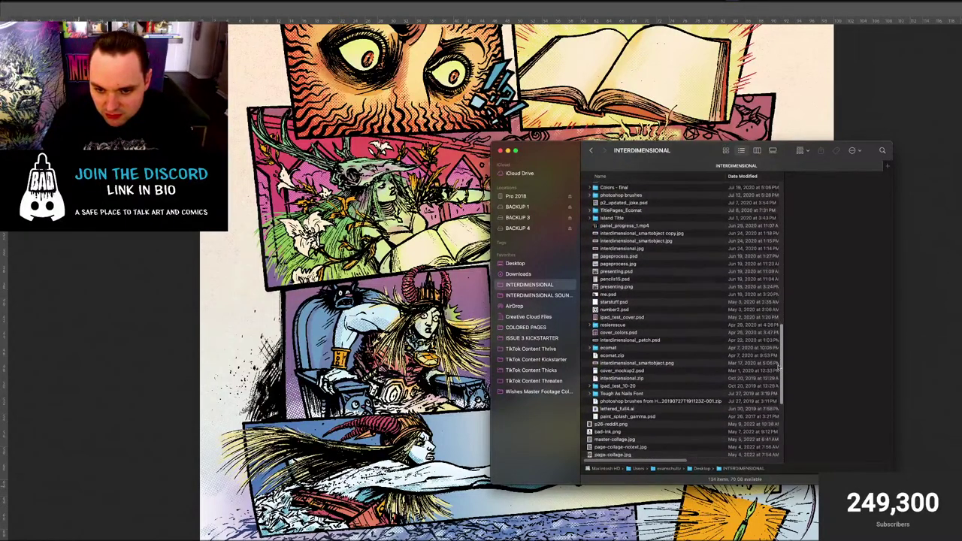
left_click_drag(778, 366, 776, 194)
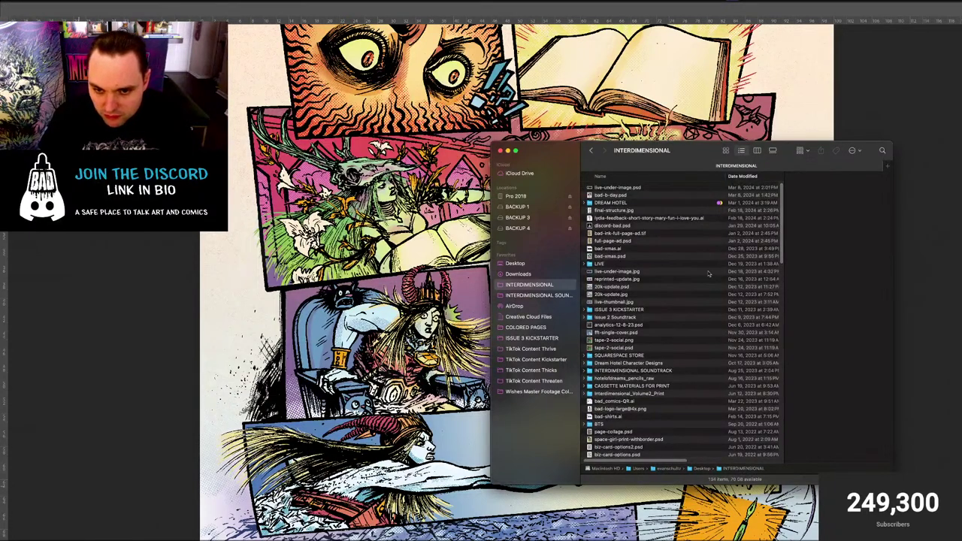
left_click_drag(778, 258, 774, 290)
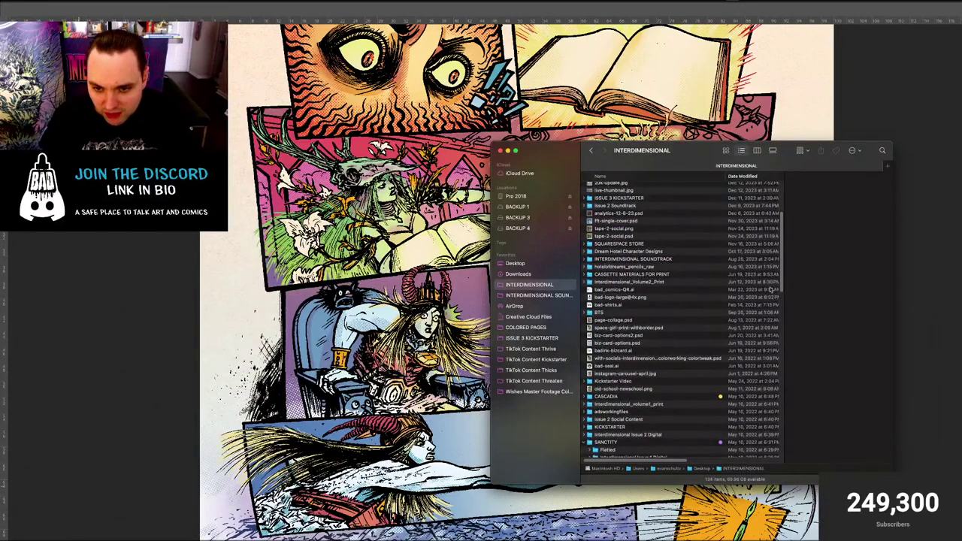
scroll(594, 373, "down", 3)
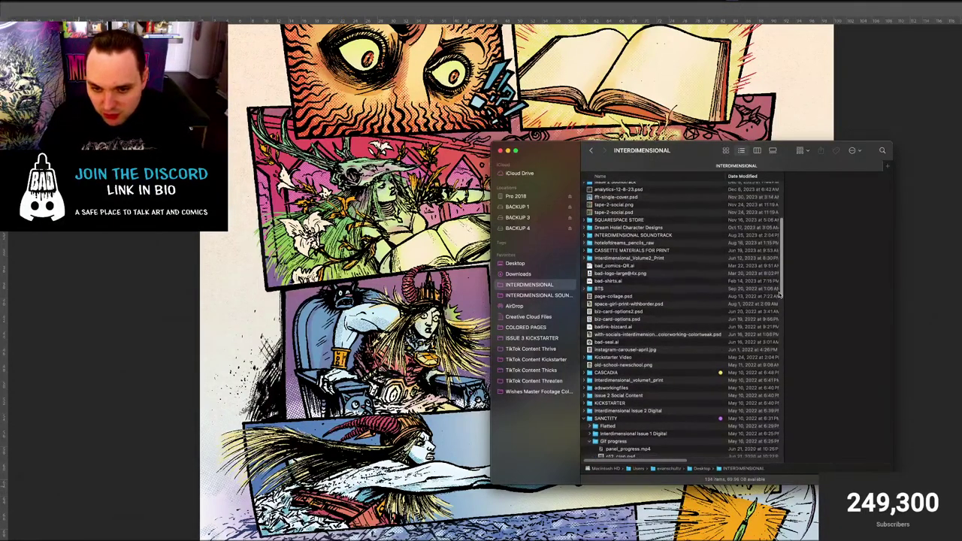
left_click(590, 373)
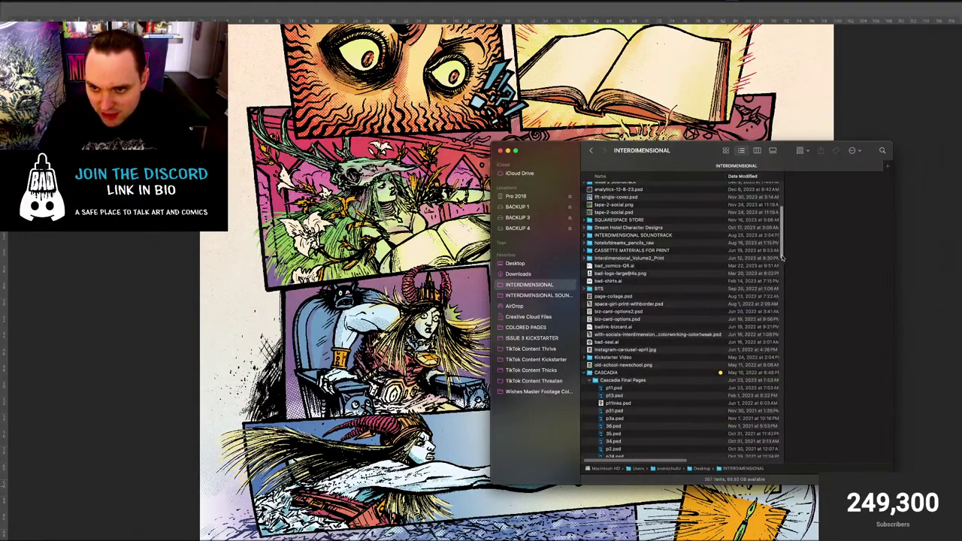
left_click_drag(775, 258, 783, 288)
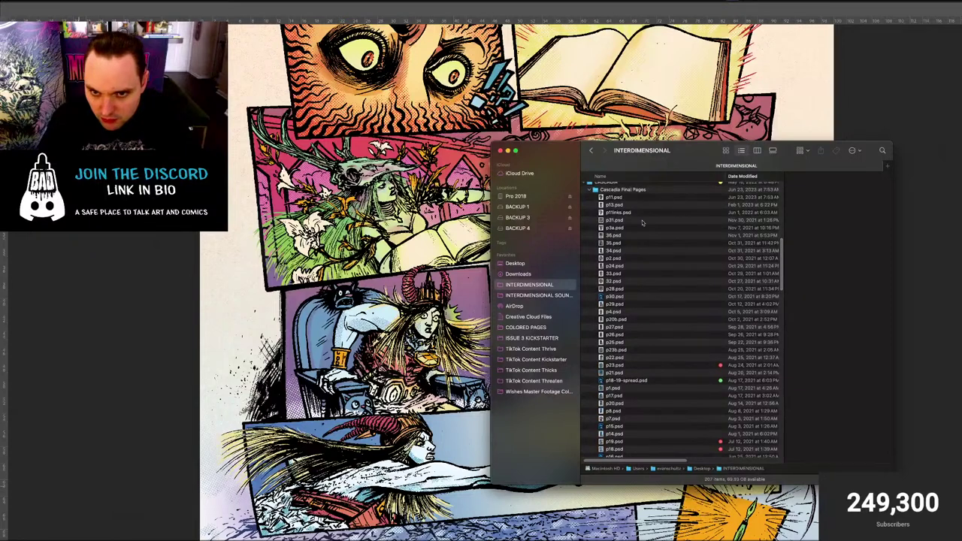
Preview the finished Cascadia pages 36.psd and 35.psd as colour references, closing each preview
left_click(634, 243)
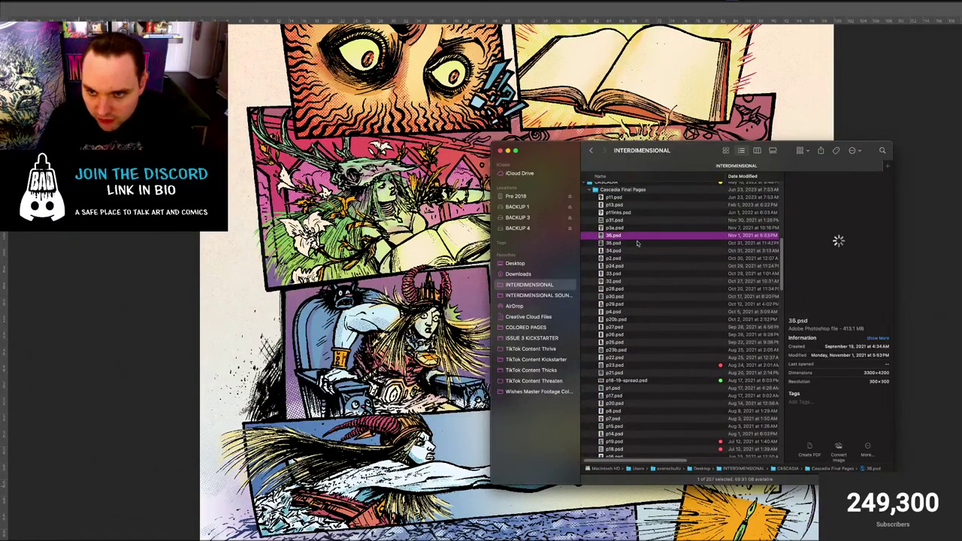
key("space")
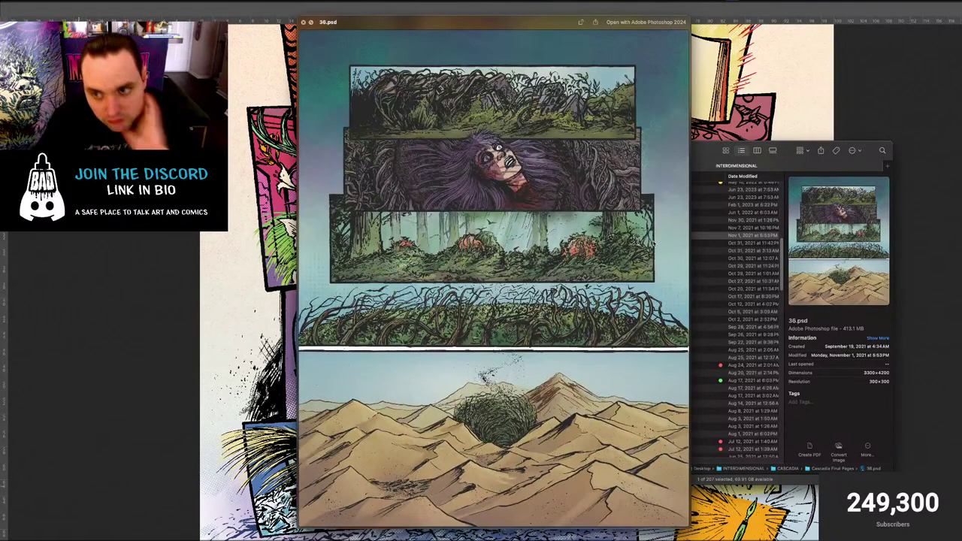
key("space")
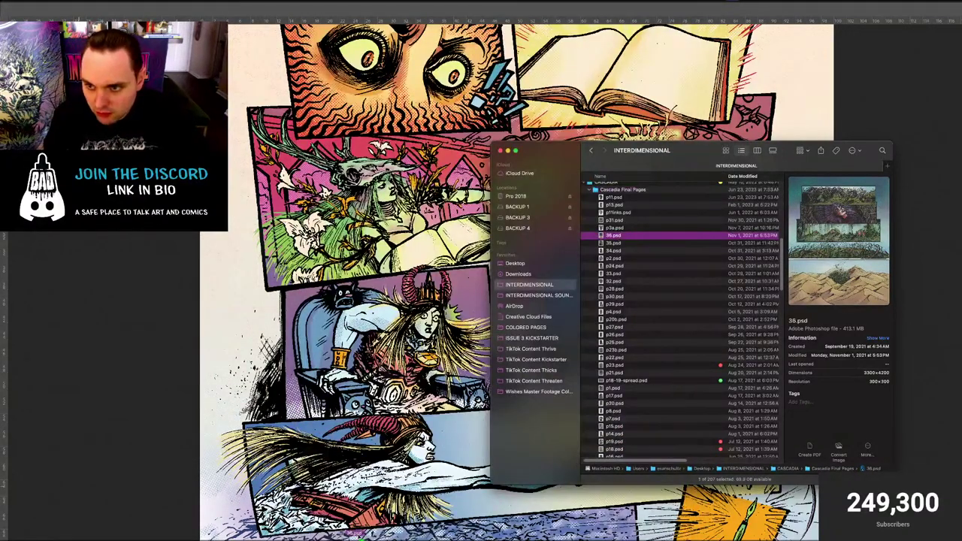
left_click_drag(348, 535, 615, 236)
left_click(616, 229)
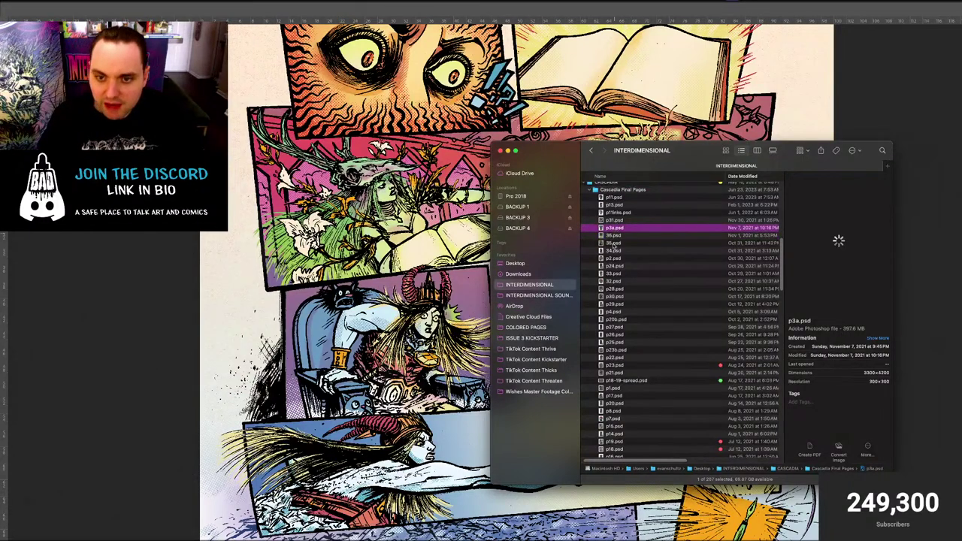
left_click(614, 244)
key("space")
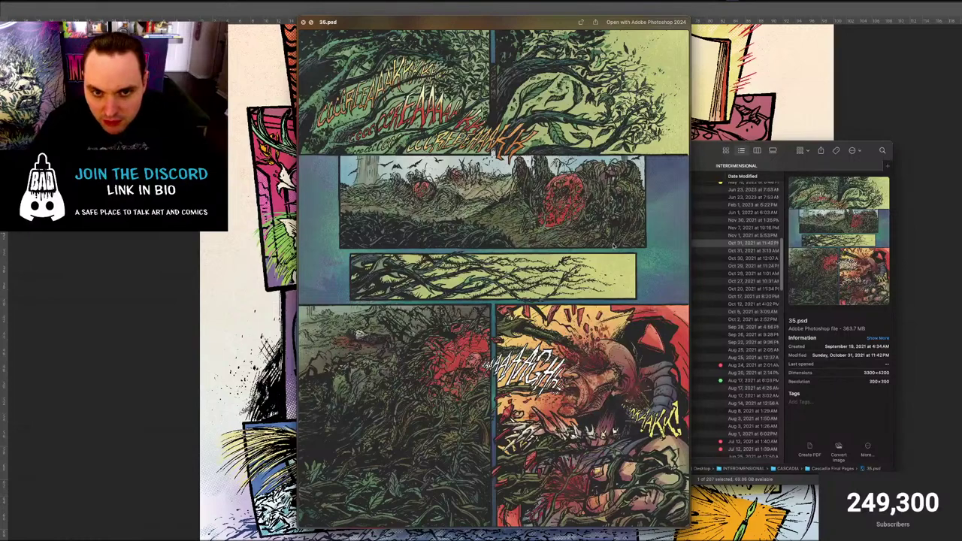
key("space")
Preview the Cascadia pages 33.psd and 32.psd one after the other and close each preview
left_click(617, 273)
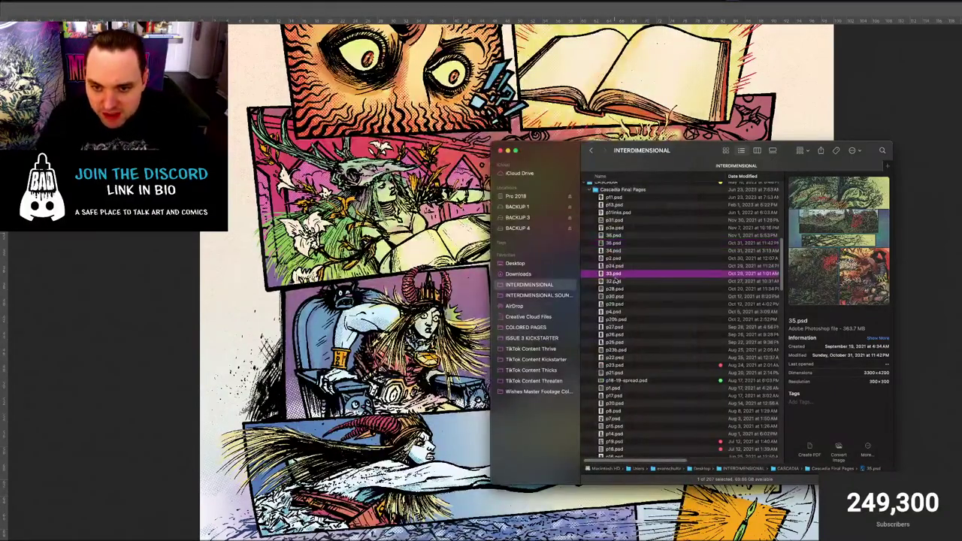
key("space")
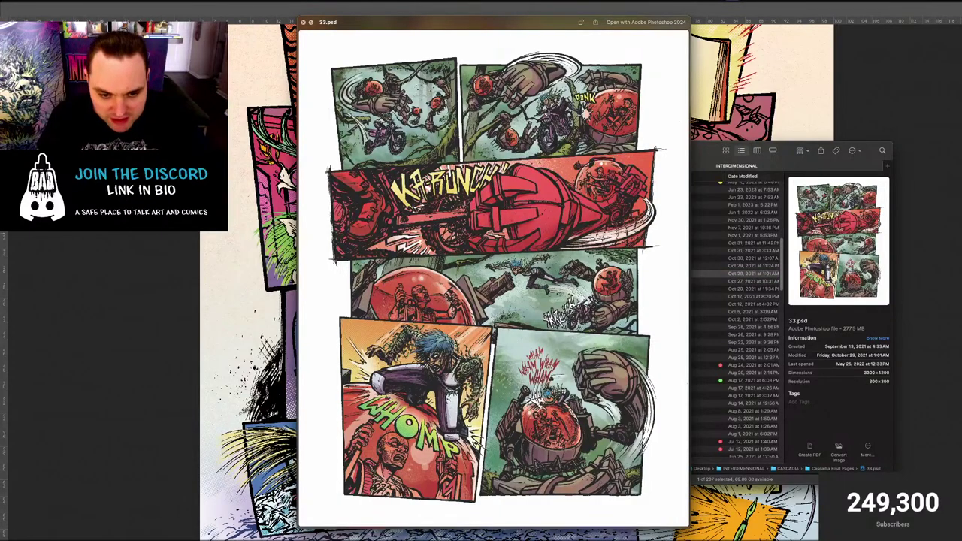
key("space")
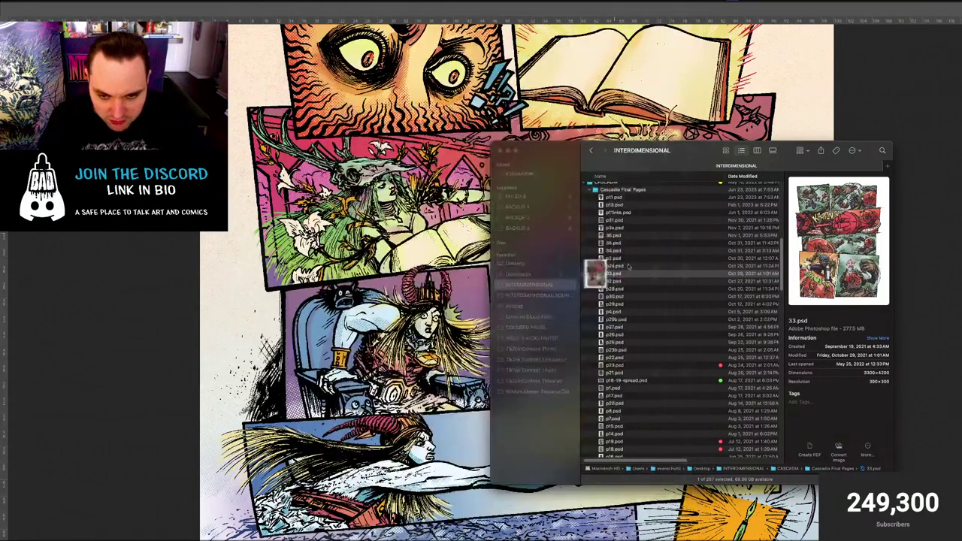
left_click(618, 288)
left_click(620, 282)
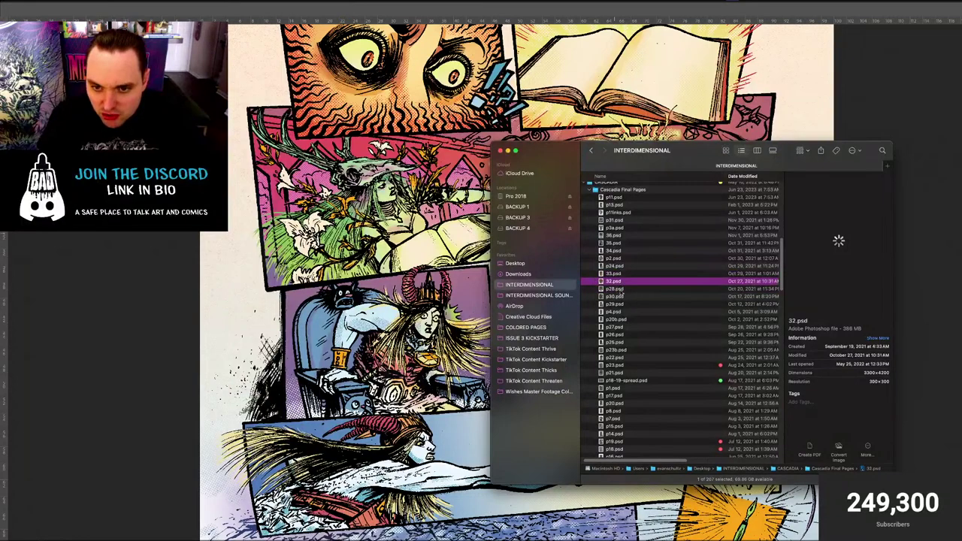
key("space")
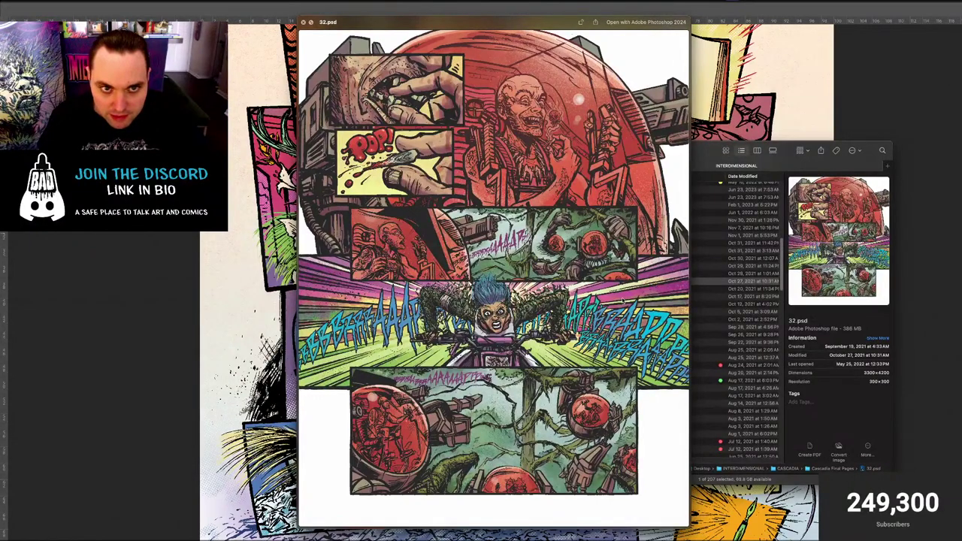
key("space")
Preview the Cascadia page p29.psd, close it and open a preview of p4.psd
left_click(615, 303)
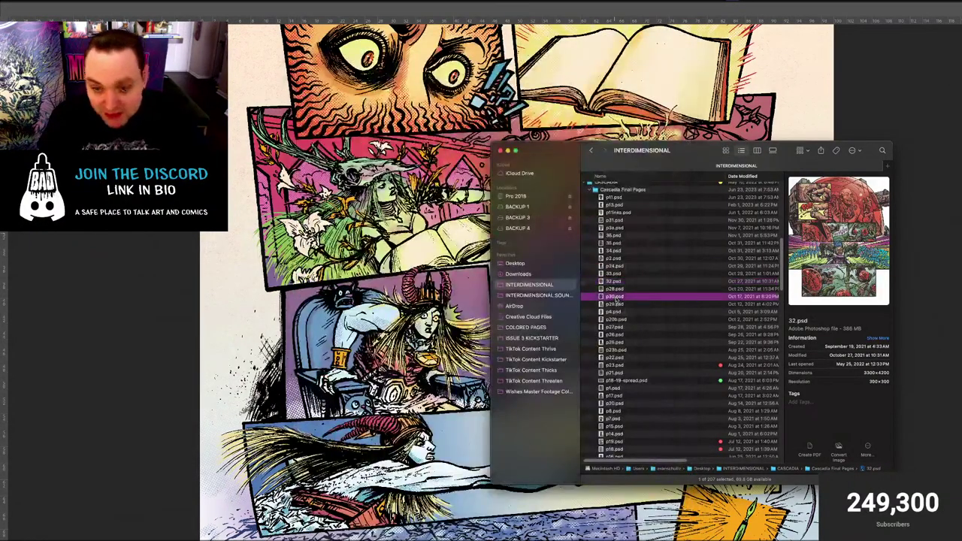
key("space")
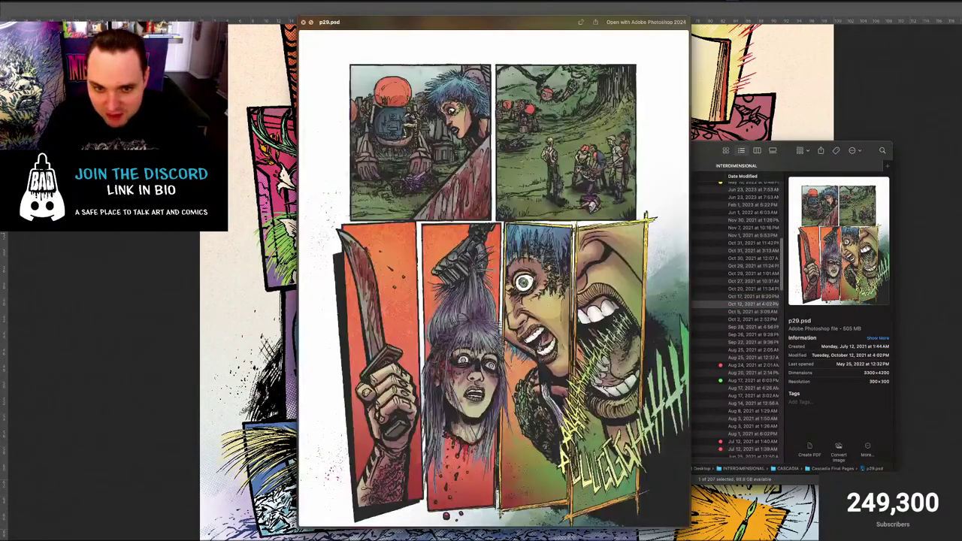
key("space")
left_click(613, 312)
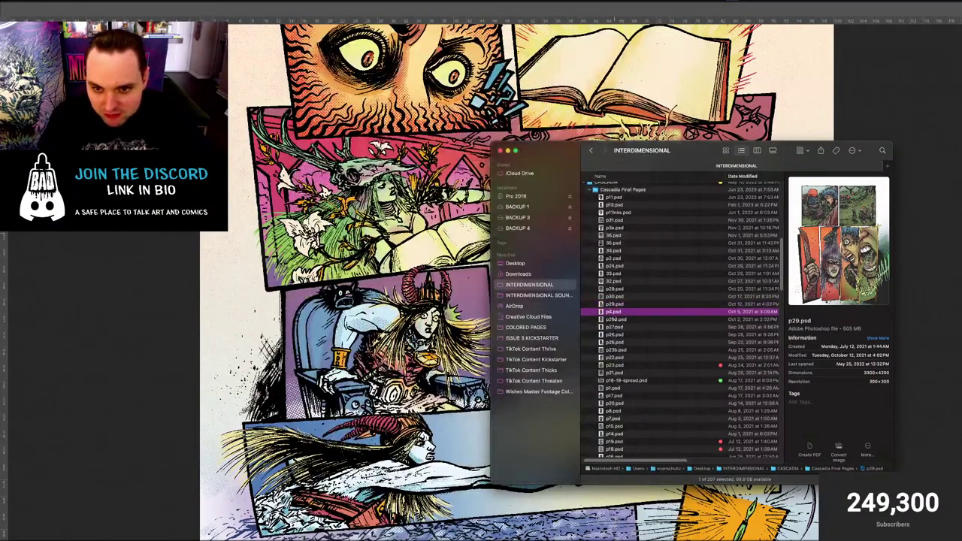
key("space")
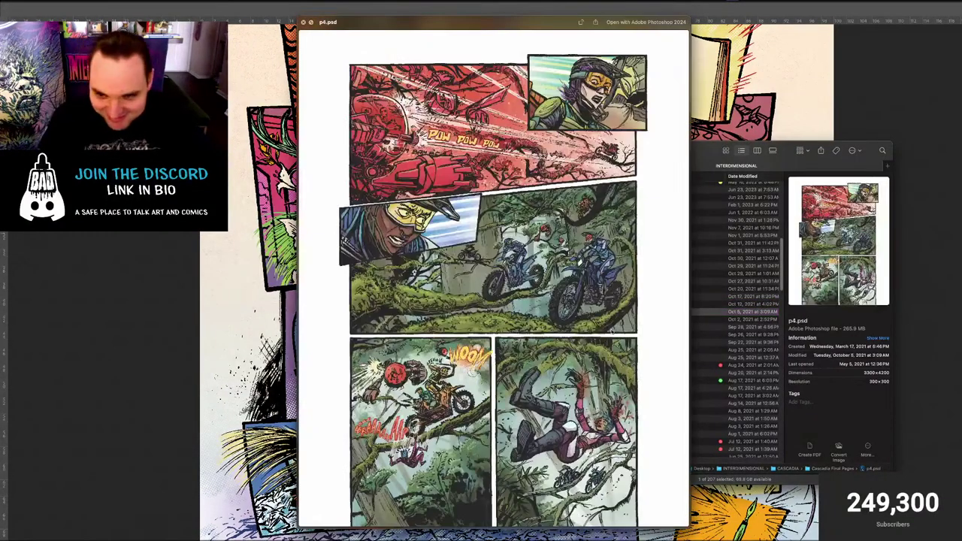
Close the p4.psd preview, then preview the Cascadia page p13.psd and close it
key("space")
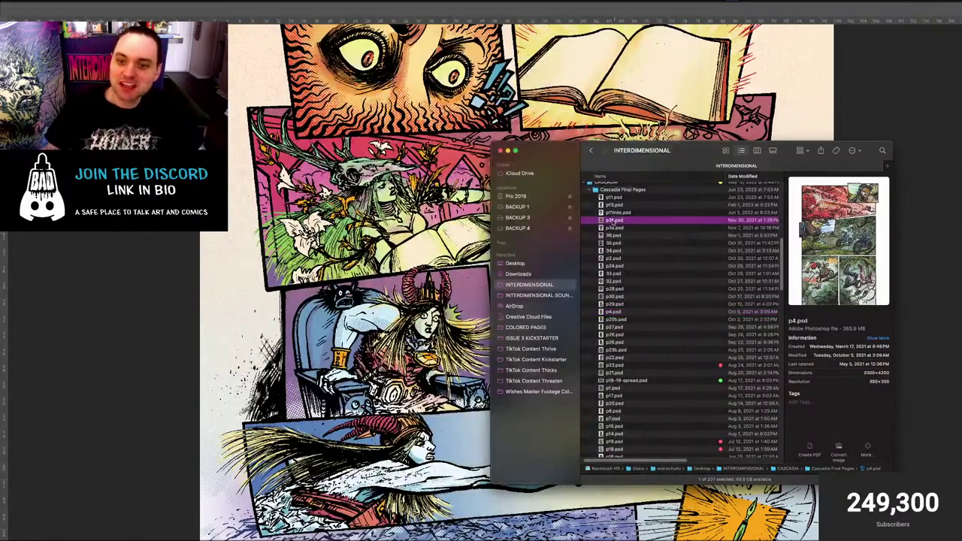
left_click(618, 220)
left_click(615, 205)
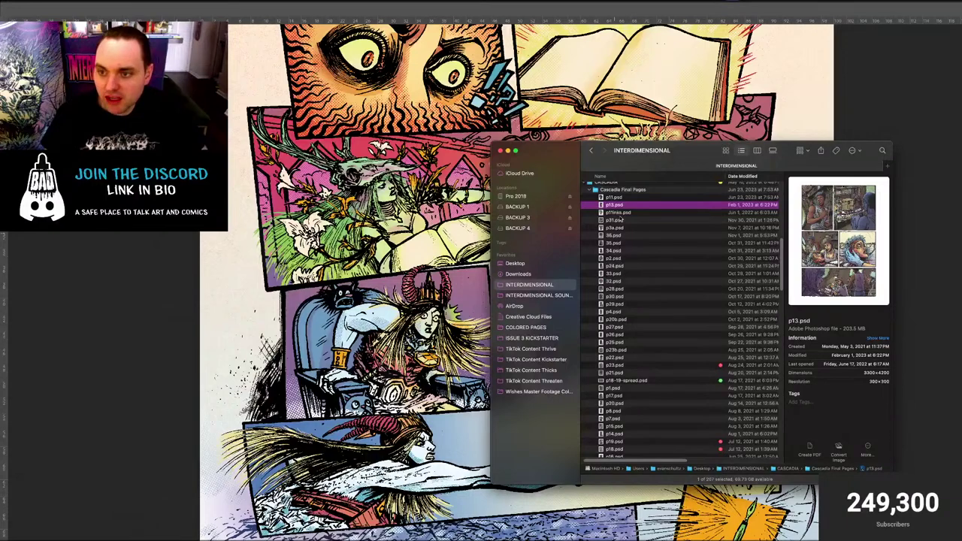
key("space")
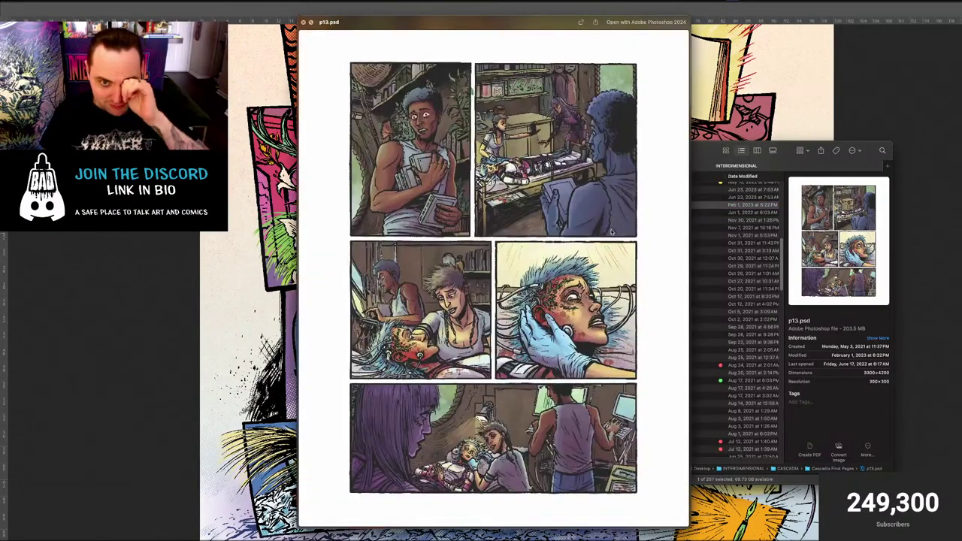
key("space")
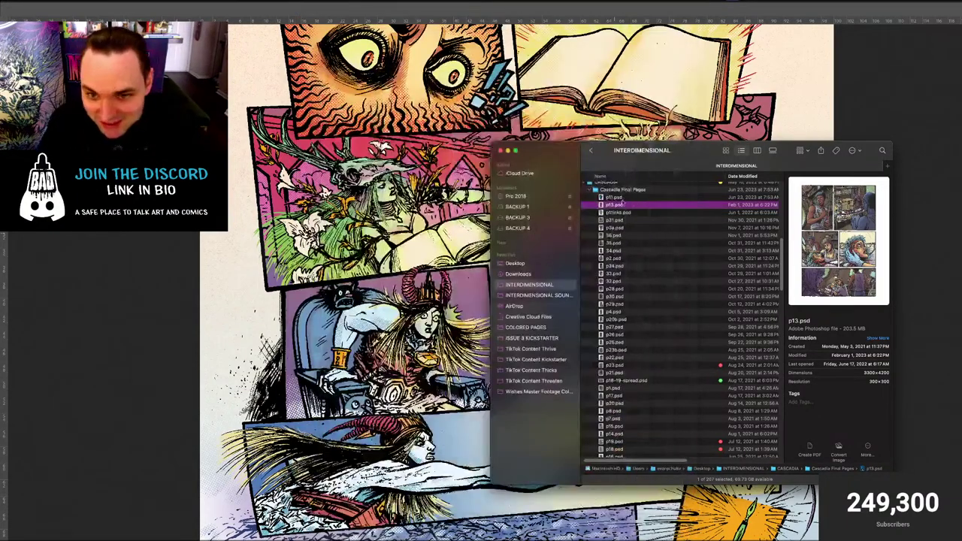
Preview the Cascadia page p11.psd and close the preview
key("Up")
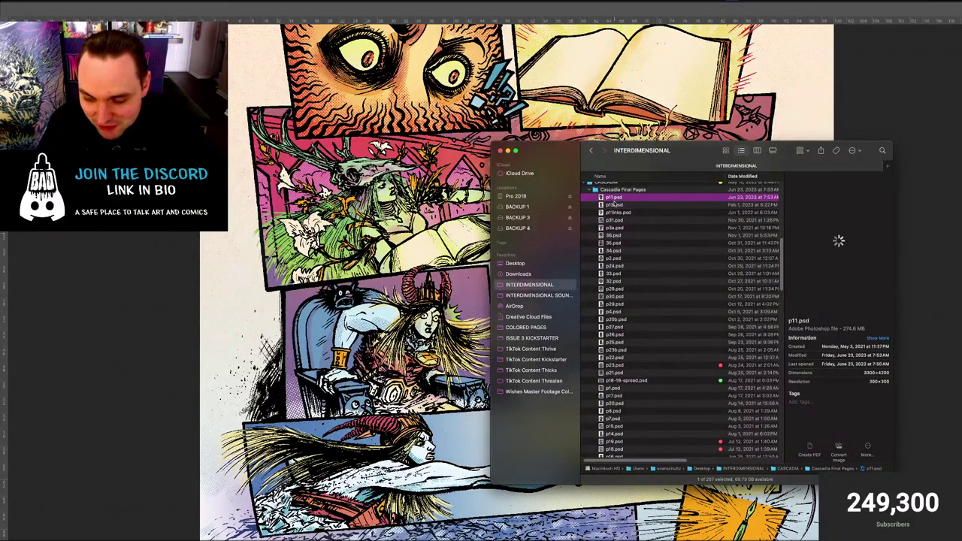
key("space")
key("space")
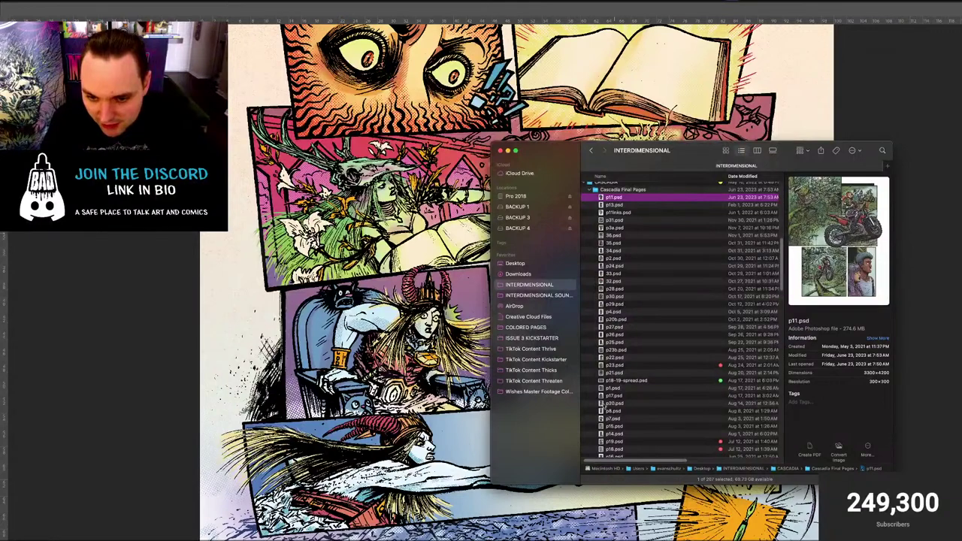
Preview the Cascadia page p8.psd, close the preview and open the file in Photoshop
left_click(609, 411)
key("space")
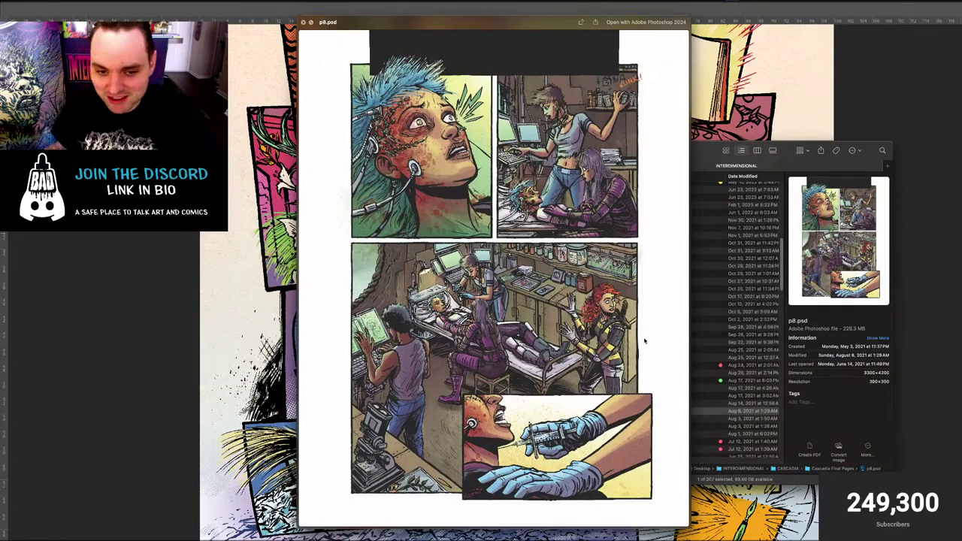
key("space")
left_click_drag(615, 412, 342, 523)
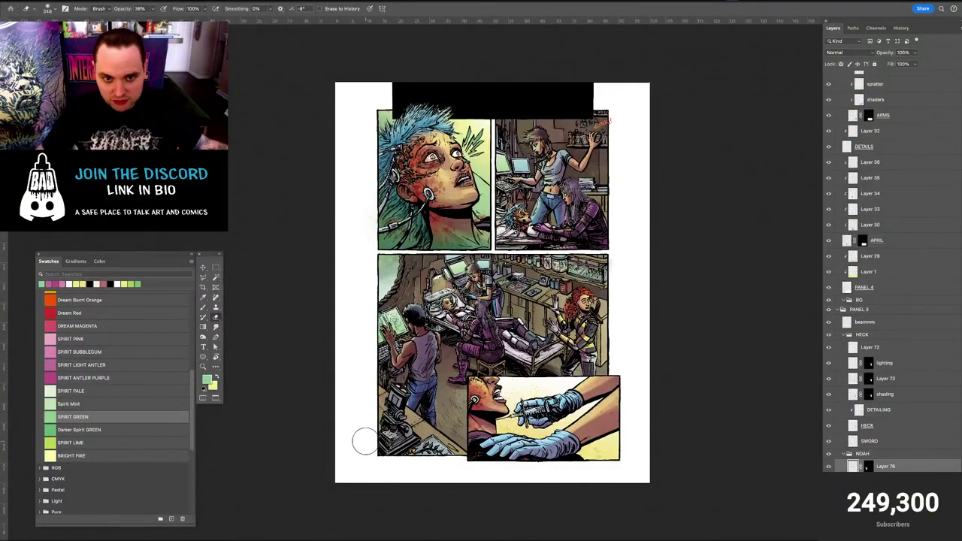
Examine the overall colouring of the large lab scene in panel 3 of p8.psd
key("super+plus")
key("super+plus")
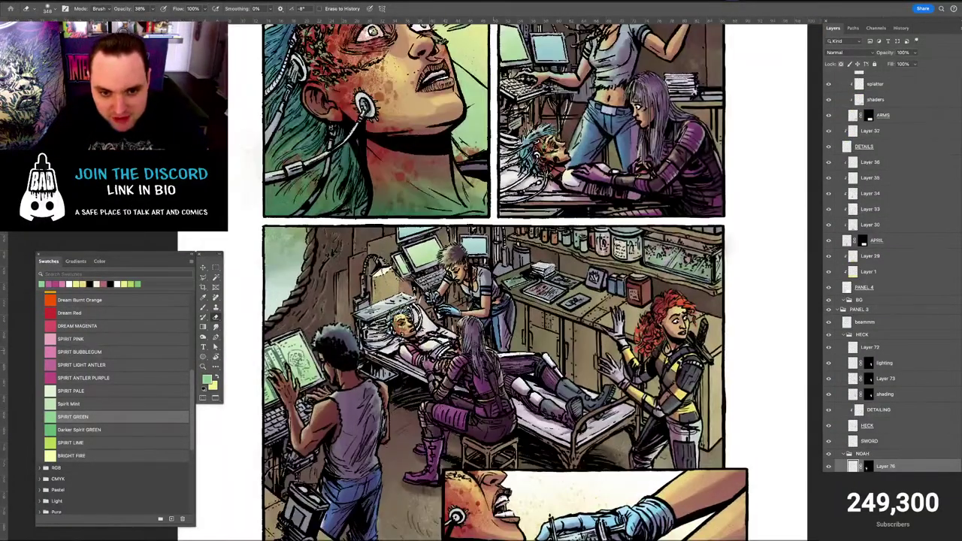
left_click_drag(502, 420, 491, 358)
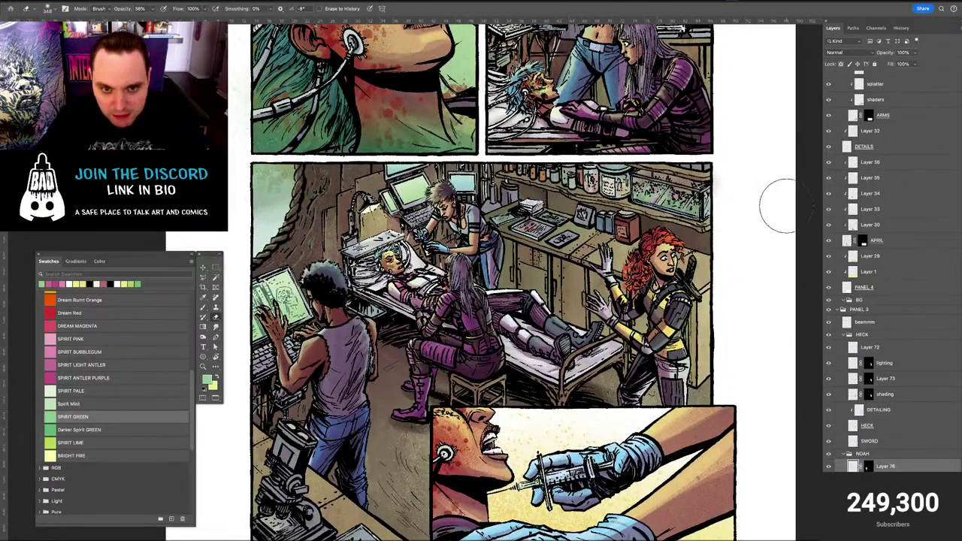
key("super+plus")
key("super+plus")
key("super+minus")
key("super+minus")
scroll(786, 206, "down", 1)
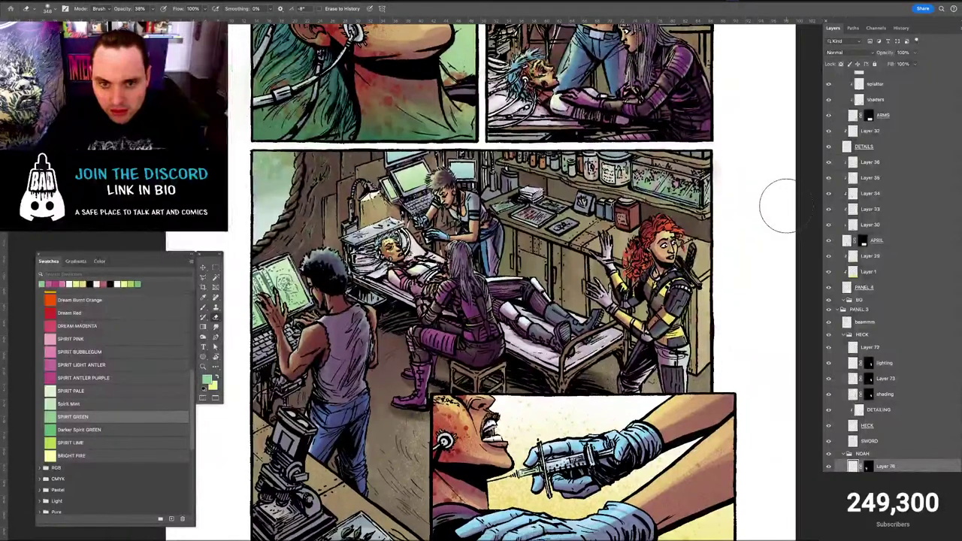
scroll(780, 205, "down", 1)
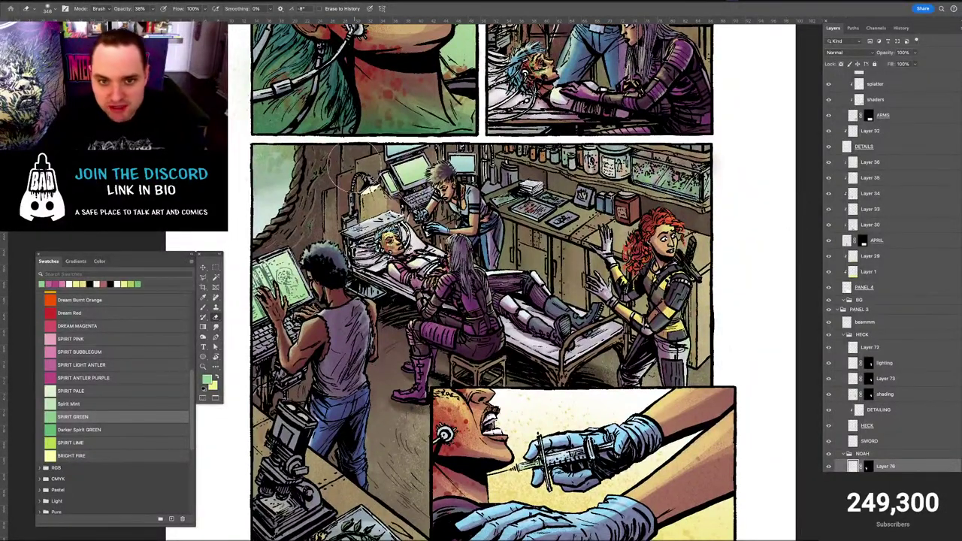
Examine close up the colours of the countertop, papers and cabinets in the lab scene
key("ctrl+plus")
scroll(652, 219, "up", 5)
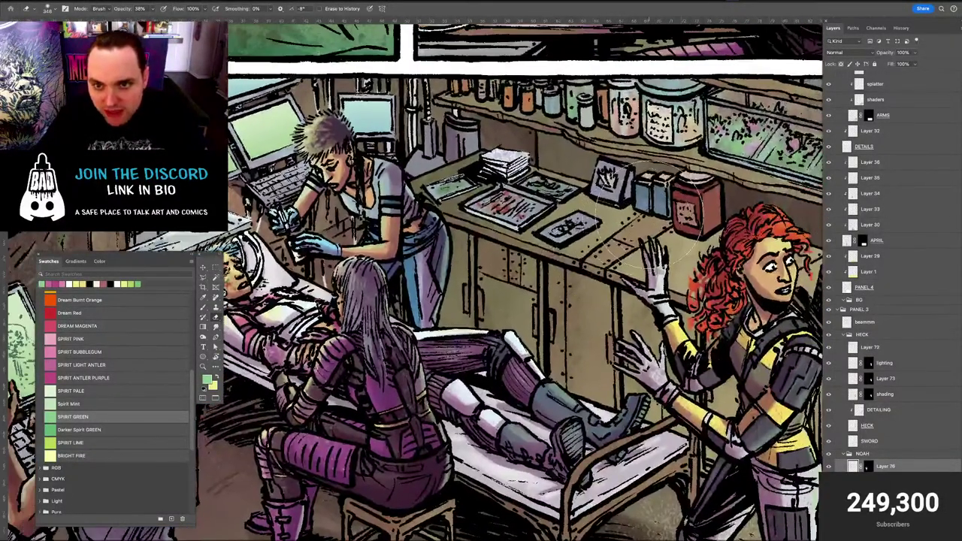
key("super+plus")
scroll(649, 214, "left", 5)
key("ctrl+minus")
scroll(653, 215, "up", 2)
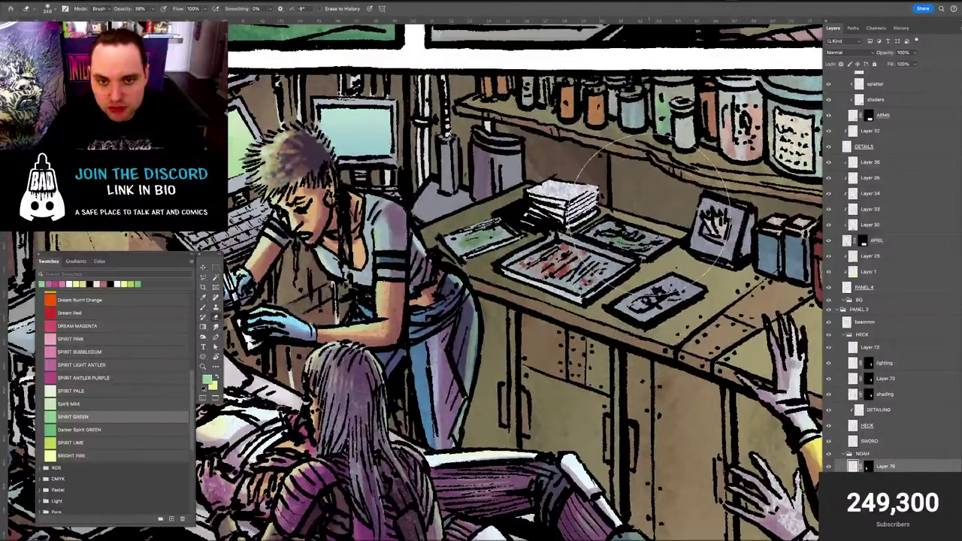
key("ctrl+plus")
scroll(650, 215, "right", 5)
key("super+plus")
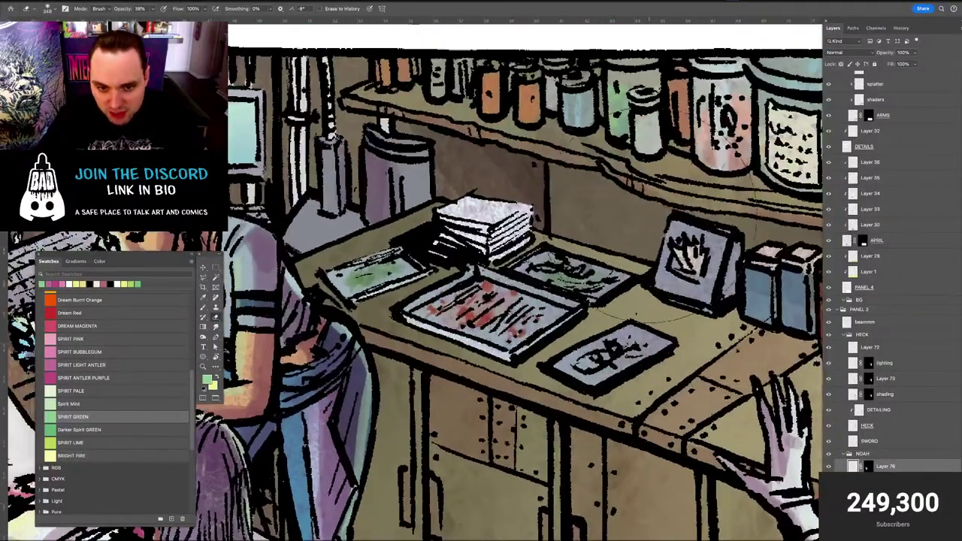
key("super+minus")
key("ctrl+minus")
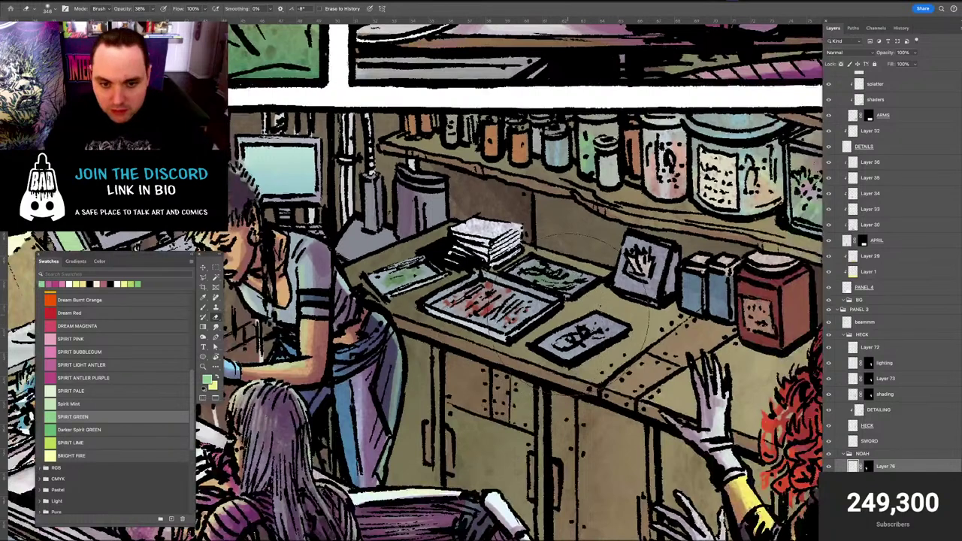
Examine the colouring of the shelf jars, the blue and red containers and the glass plant tank
key("v")
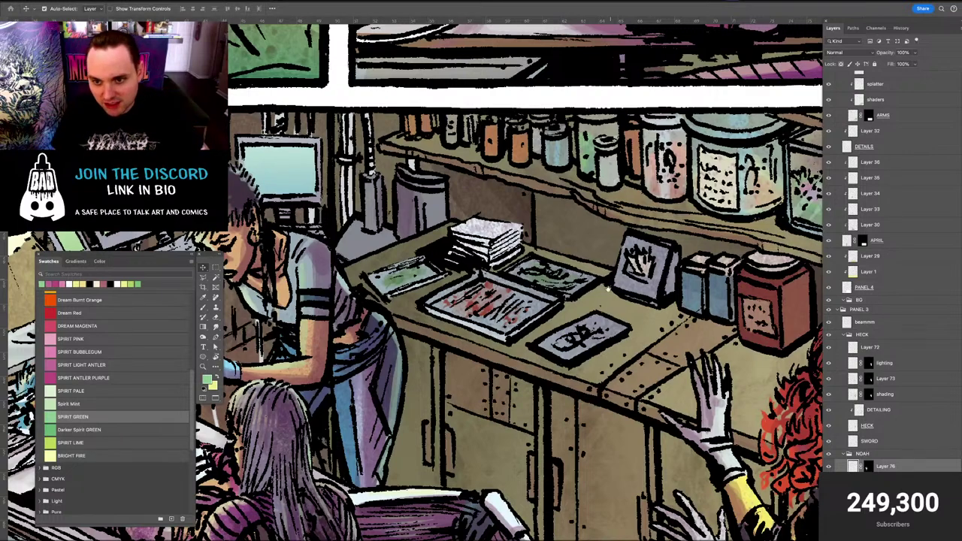
left_click_drag(619, 297, 494, 304)
scroll(493, 304, "up", 3)
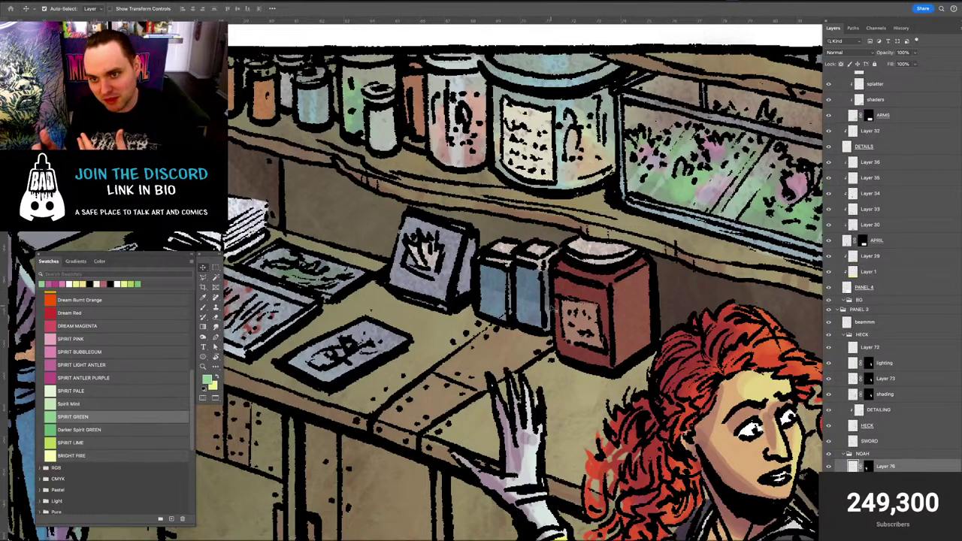
left_click_drag(475, 185, 562, 316)
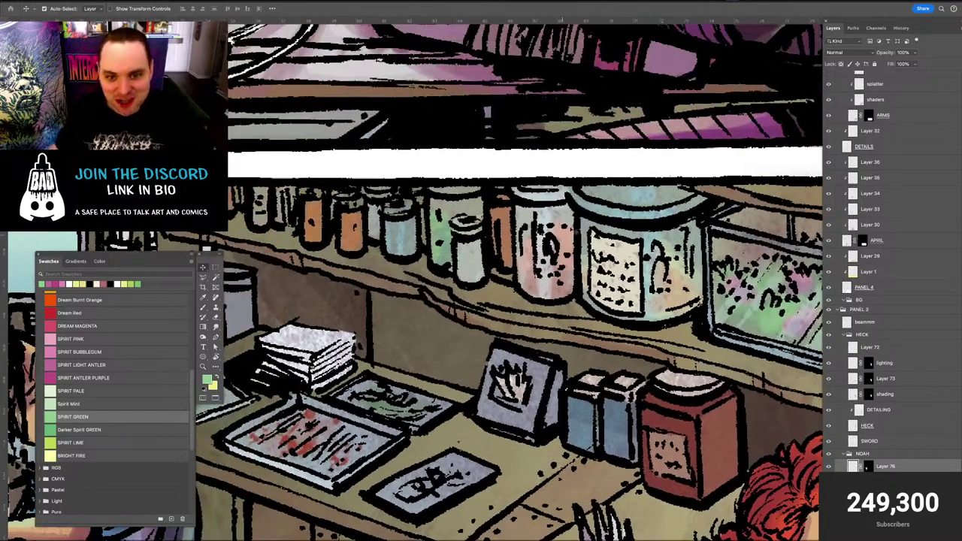
left_click_drag(489, 228, 569, 237)
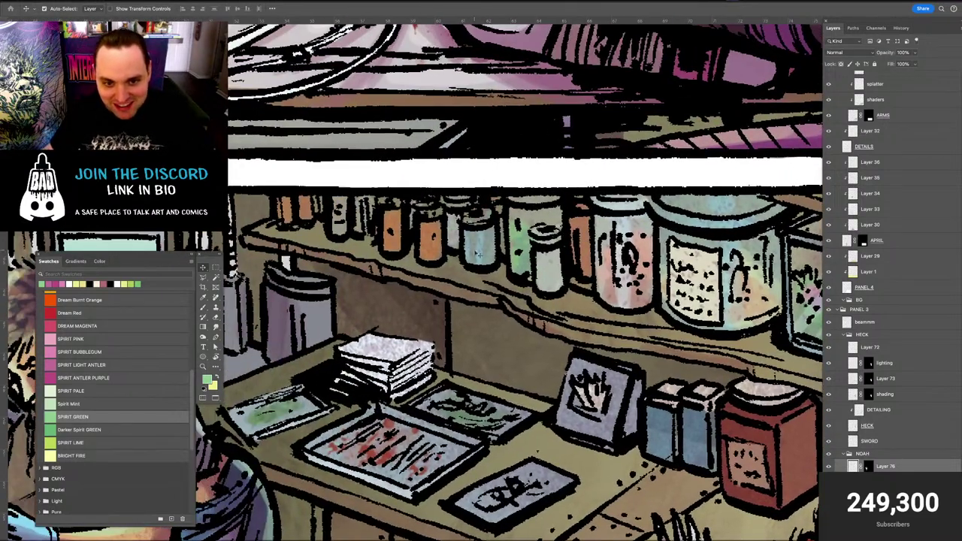
left_click_drag(472, 273, 581, 275)
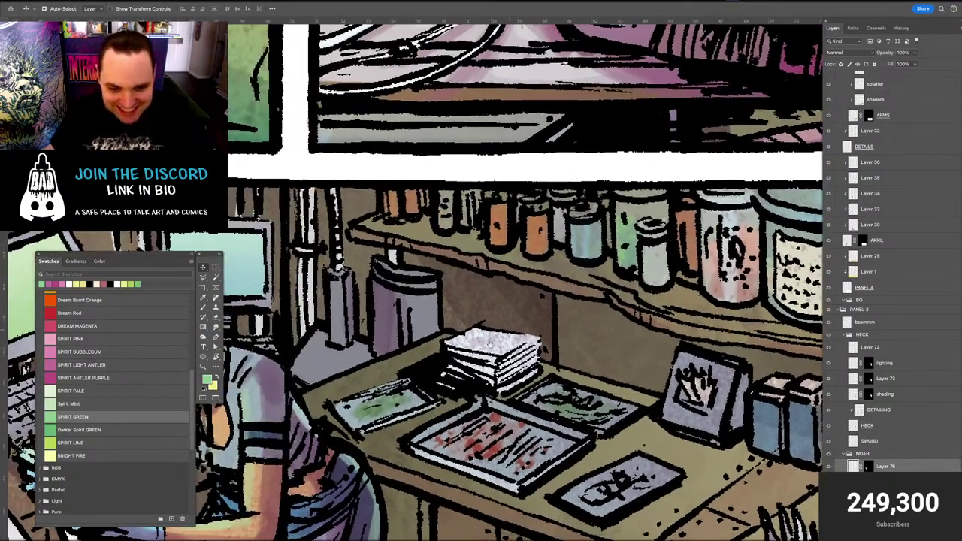
Examine the colouring of the computer monitors and the gloved figure leaning over the patient
left_click_drag(394, 440, 415, 386)
scroll(412, 385, "left", 15)
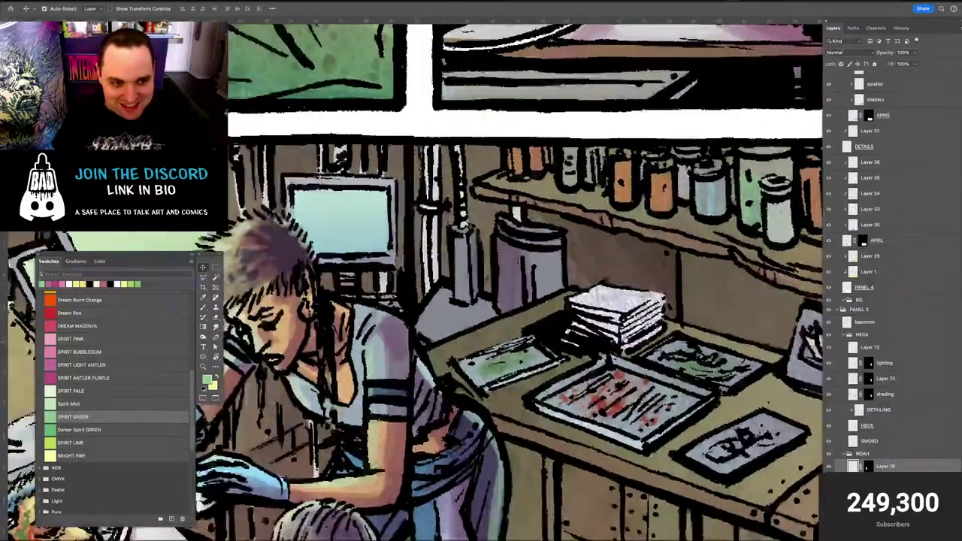
scroll(412, 385, "down", 2)
left_click_drag(681, 333, 710, 336)
left_click_drag(429, 200, 449, 231)
scroll(448, 230, "up", 1)
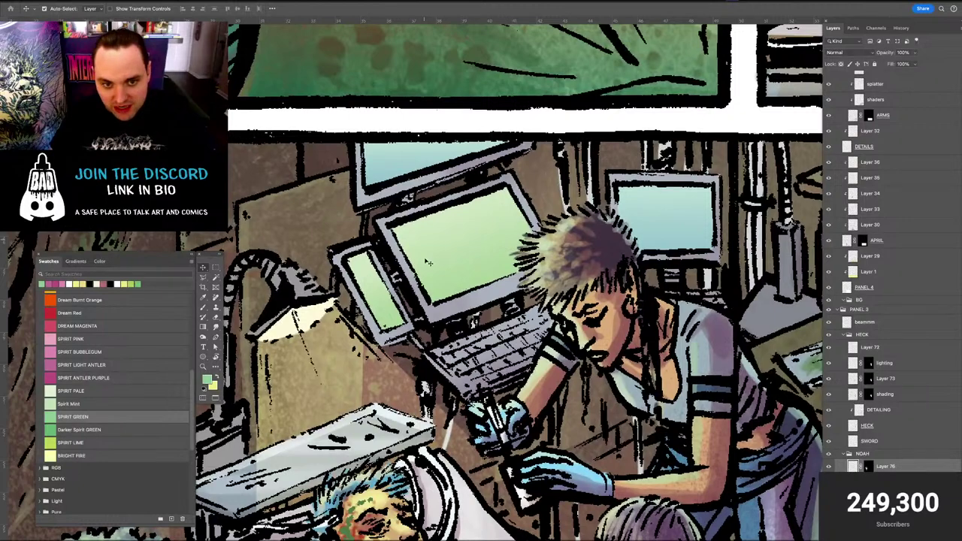
scroll(490, 268, "down", 2)
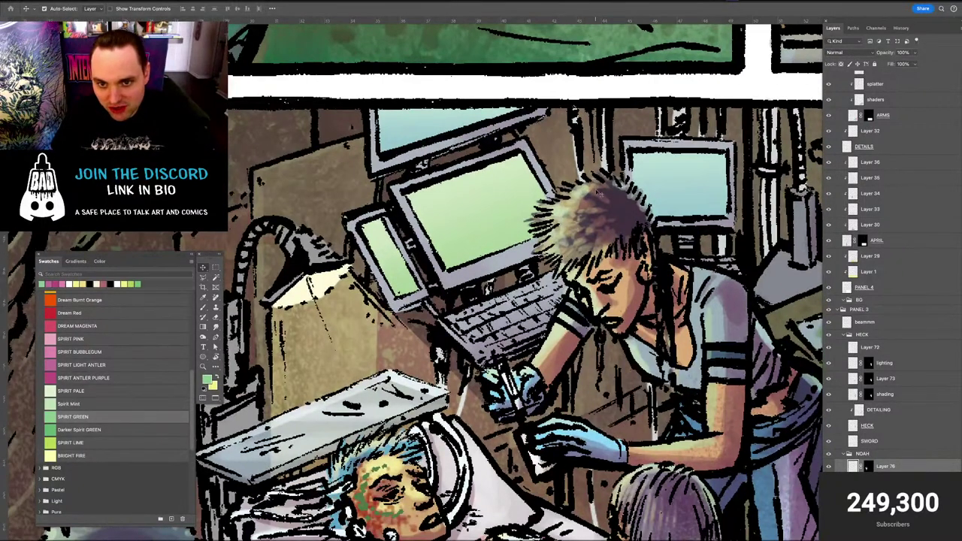
Examine the colours and texture around the desk lamp, wood-panelled wall and patient's bed
scroll(564, 253, "down", 3)
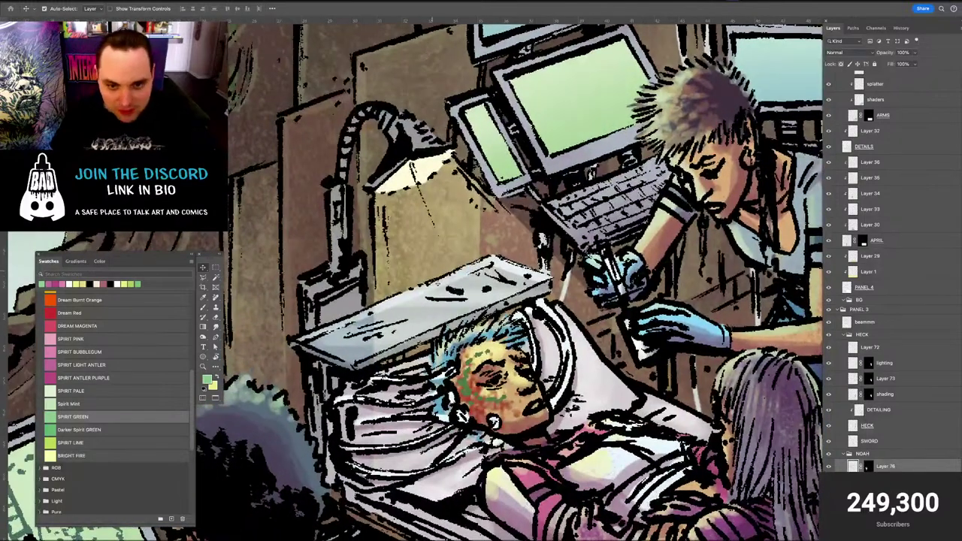
left_click_drag(364, 330, 392, 318)
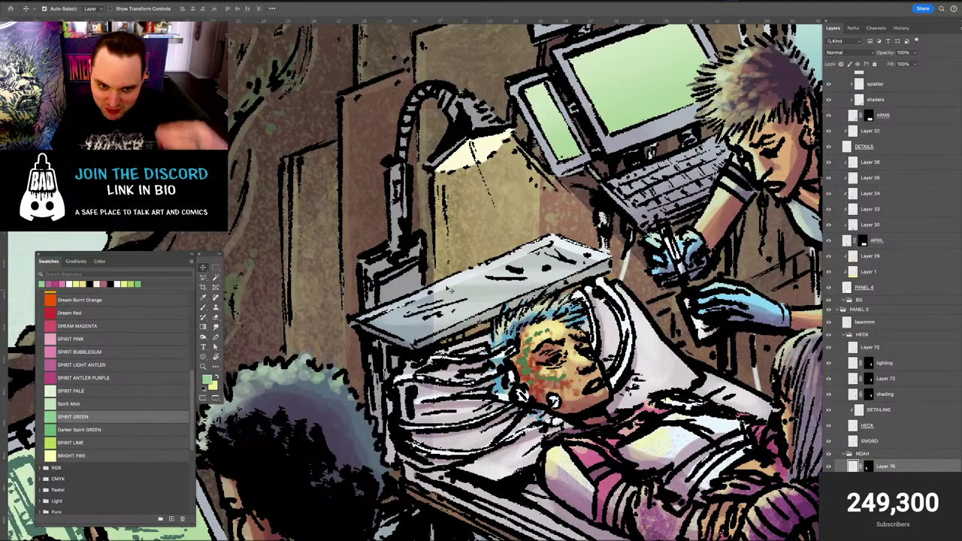
scroll(444, 327, "left", 3)
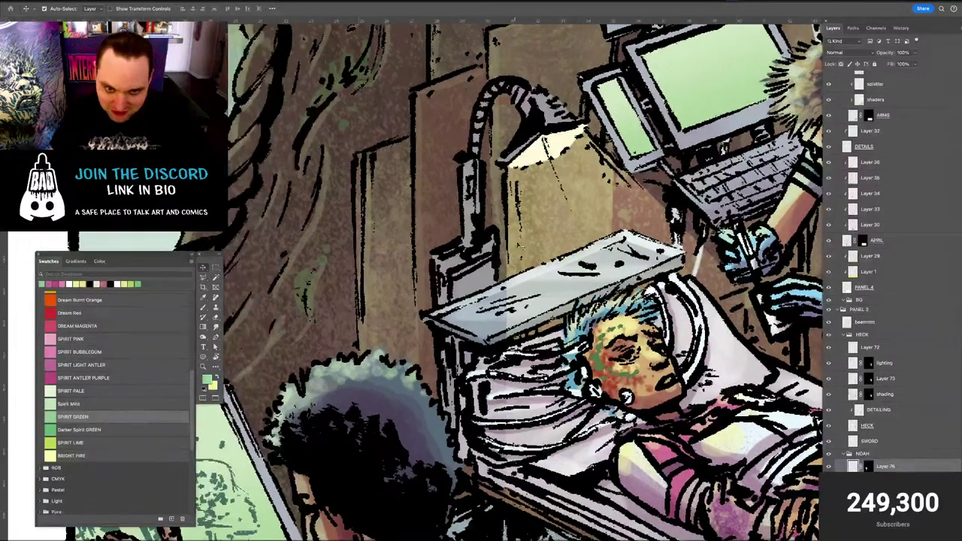
left_click_drag(519, 280, 549, 278)
left_click_drag(505, 189, 513, 159)
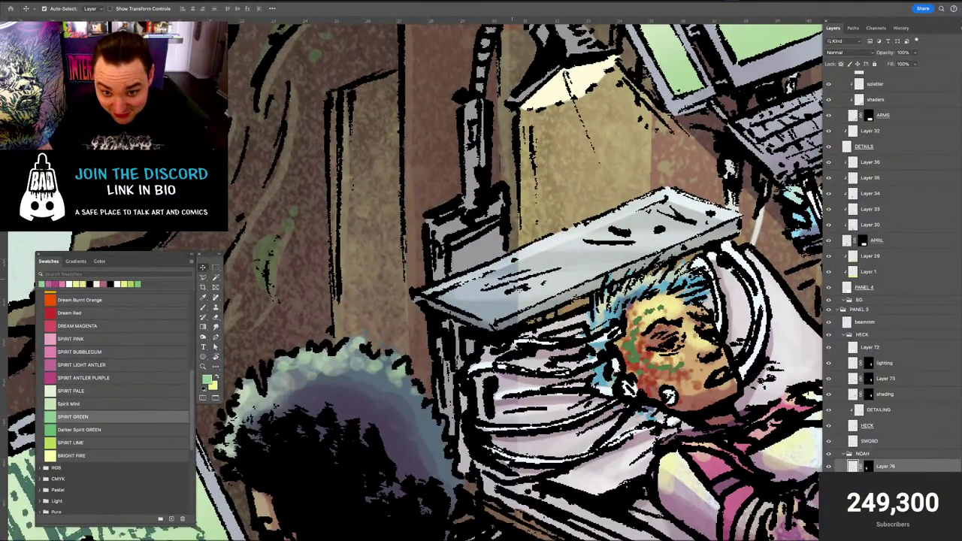
Compare the whole lab panel with a close view of its countertop and cabinet colours
scroll(443, 279, "down", 8)
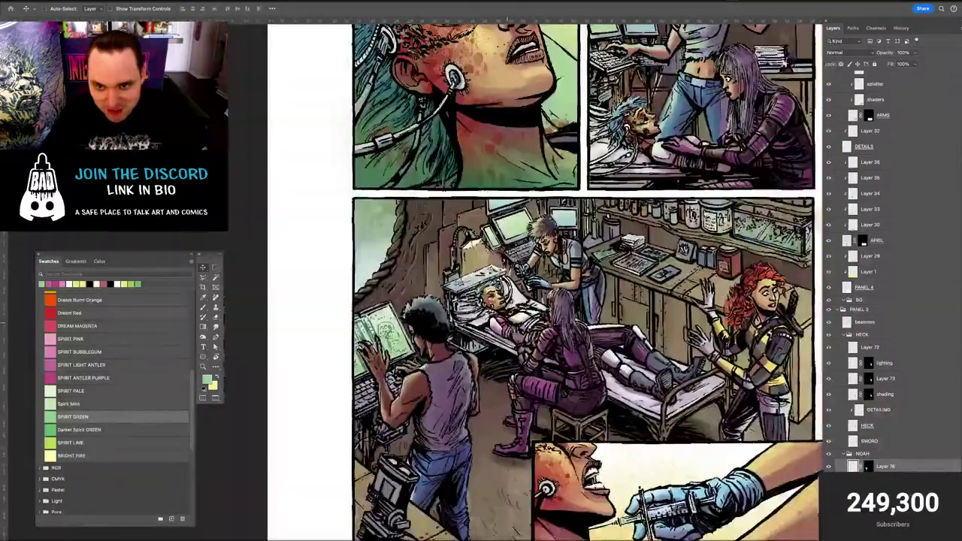
left_click_drag(572, 319, 486, 281)
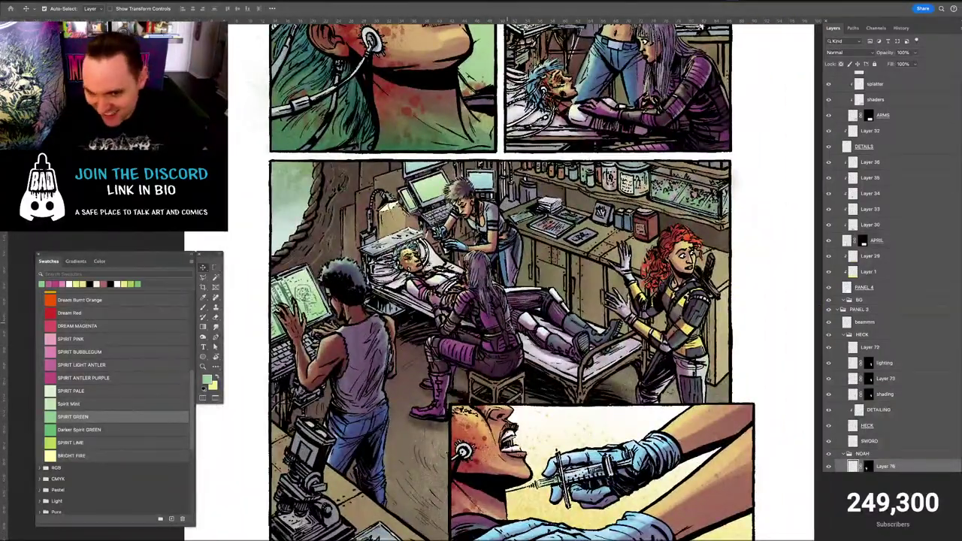
scroll(486, 281, "up", 5)
scroll(507, 323, "up", 5)
left_click_drag(774, 173, 416, 259)
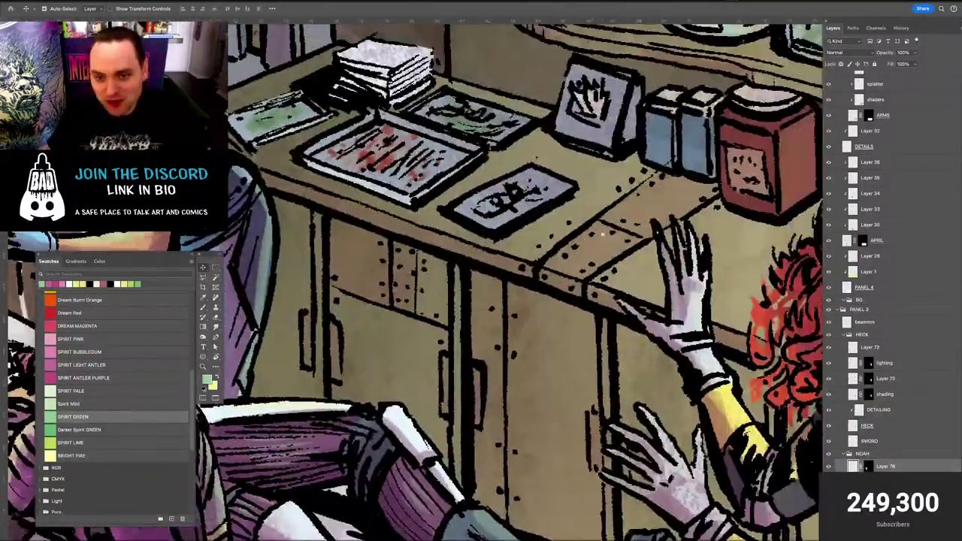
left_click_drag(681, 177, 576, 214)
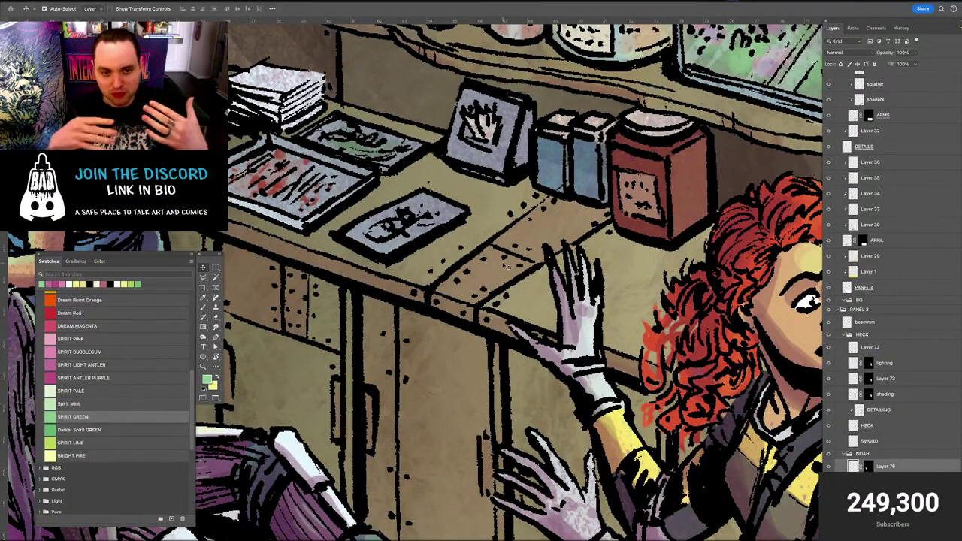
Examine the glass plant tank and jars above the red-haired woman against the surrounding lab colours
left_click_drag(527, 198, 489, 296)
left_click_drag(602, 210, 479, 372)
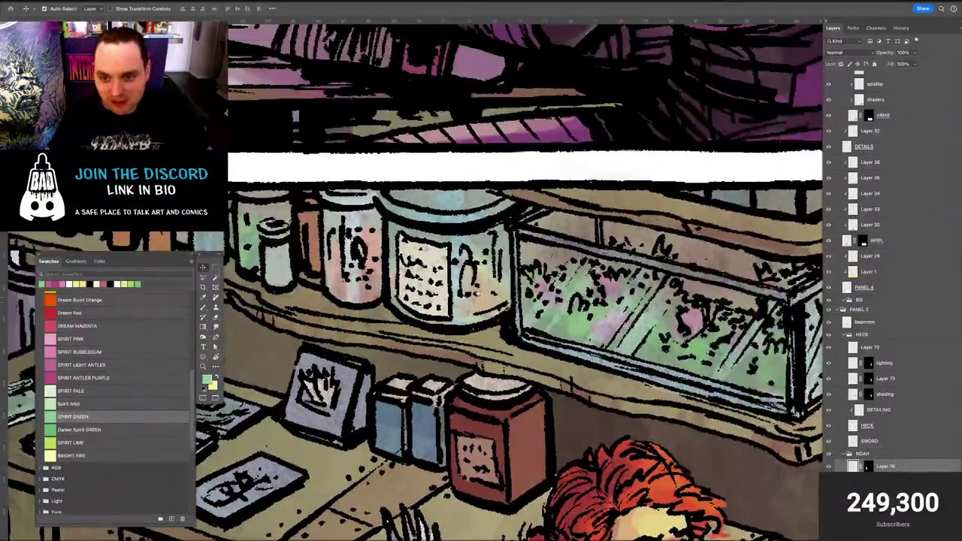
left_click_drag(533, 312, 384, 262)
scroll(506, 314, "down", 4)
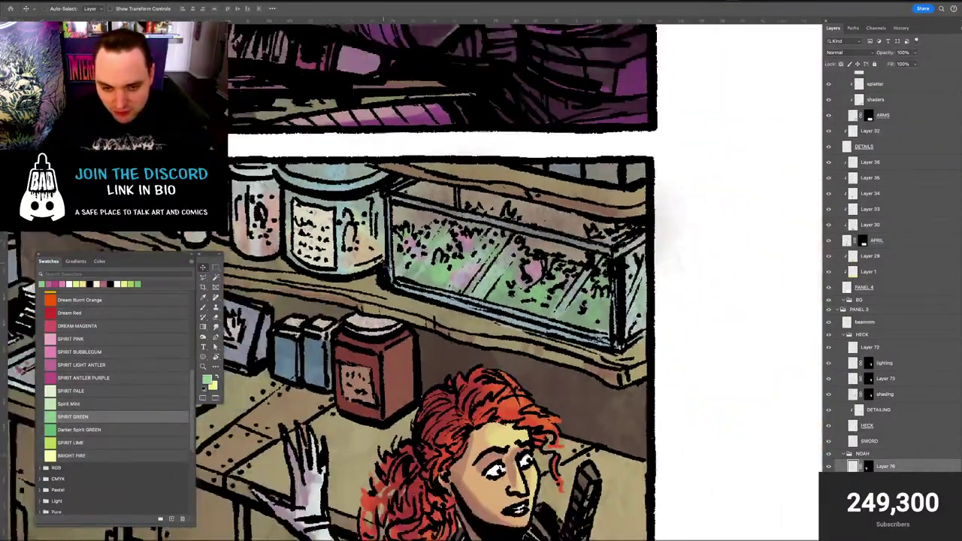
scroll(506, 313, "down", 3)
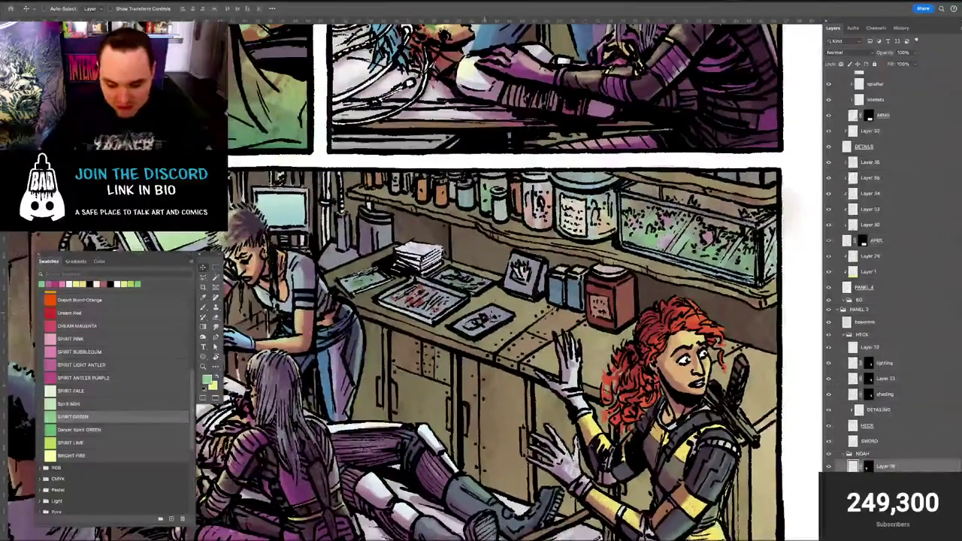
Examine the whole lab panel and the syringe inset, including in a full-screen view without the interface
scroll(505, 313, "down", 2)
scroll(402, 298, "up", 3)
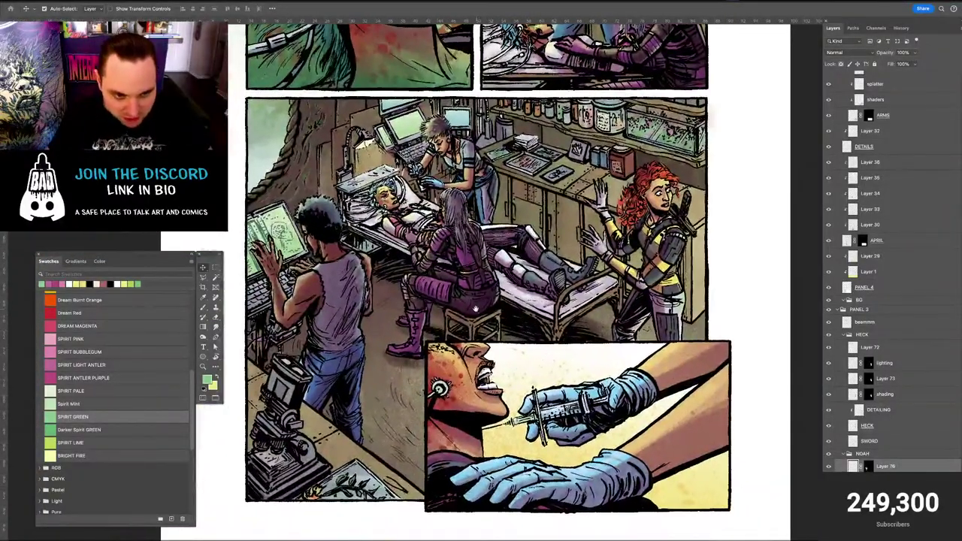
left_click_drag(475, 309, 475, 348)
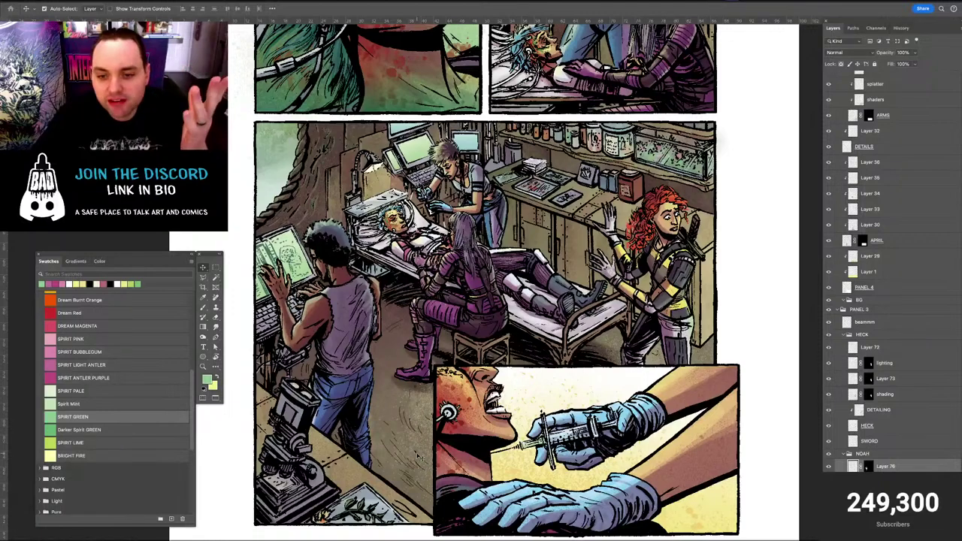
key("f")
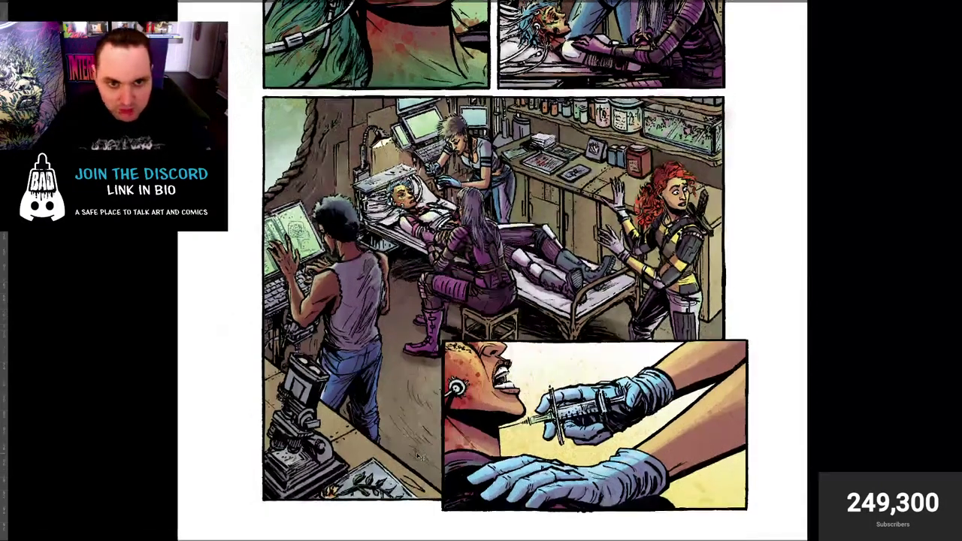
key("f")
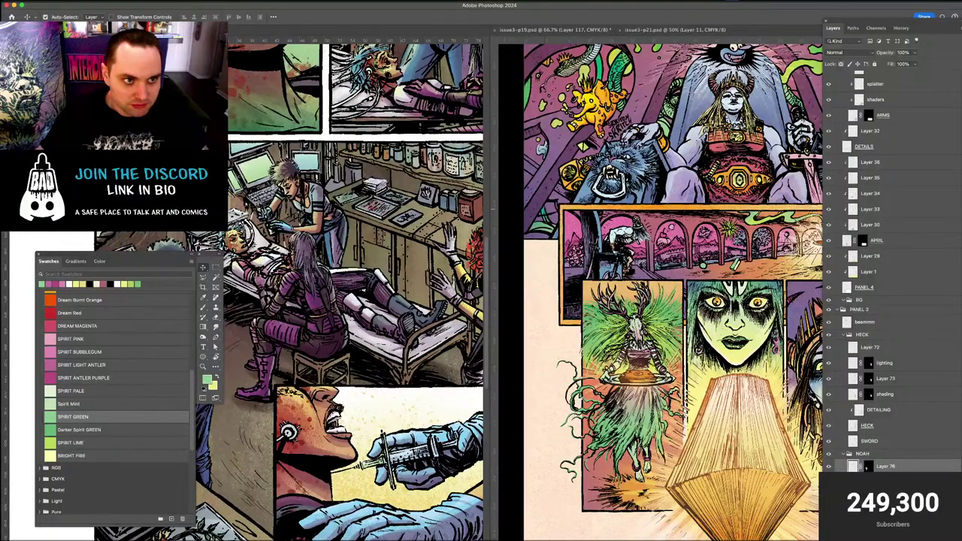
Switch to issue3-p19.psd and examine the throne, green spirit and book panels for colour reference
key("ctrl+Tab")
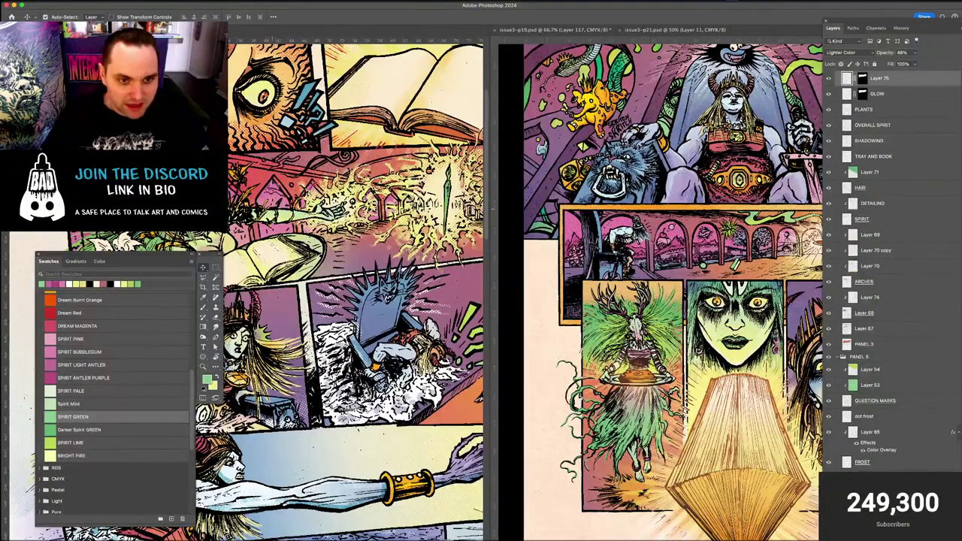
key("ctrl+Tab")
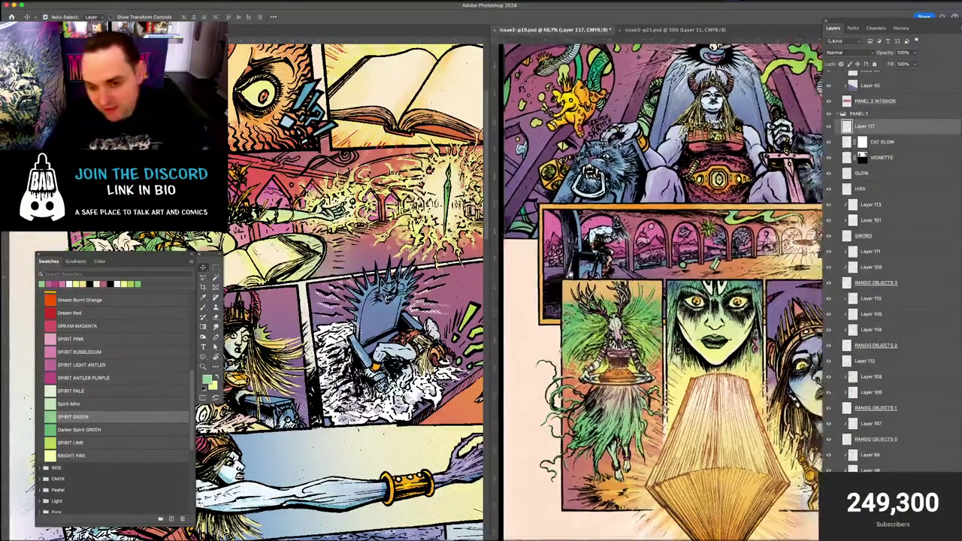
left_click_drag(597, 270, 666, 304)
left_click_drag(786, 302, 603, 273)
scroll(659, 290, "left", 5)
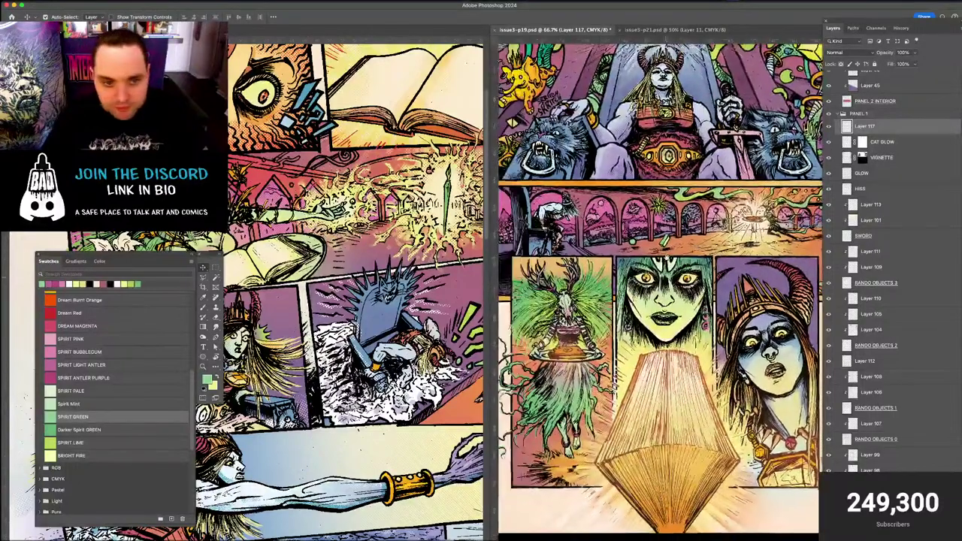
Return to page 20 in full-screen view and examine the spirit panel's colours against the rest of the page
left_click(369, 229)
key("f")
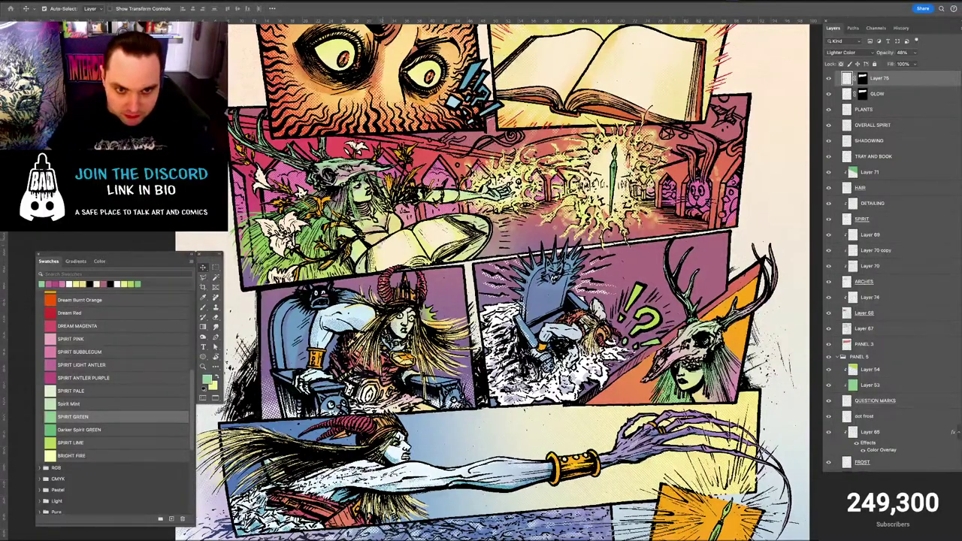
mouse_move(422, 223)
left_mouse_down()
mouse_move(388, 311)
mouse_move(420, 236)
left_mouse_up()
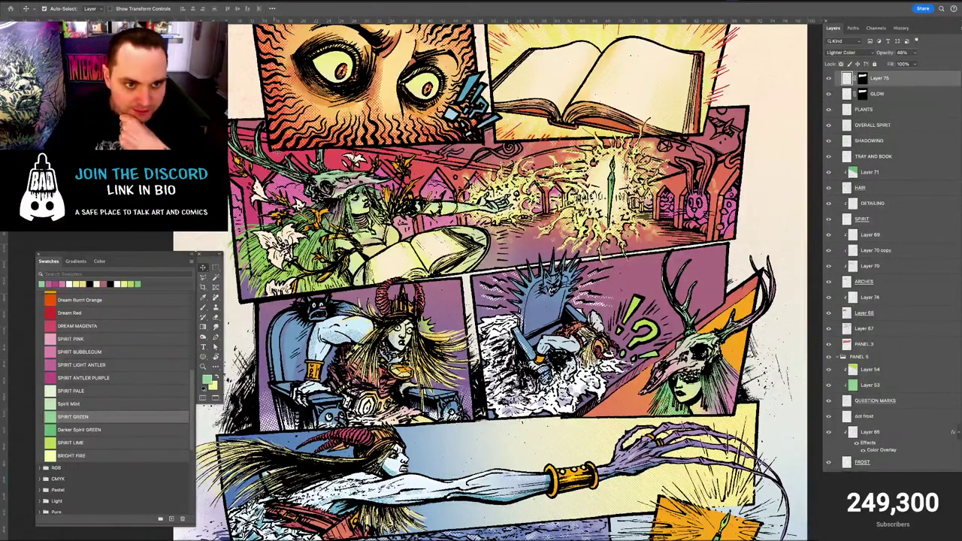
left_click(263, 148)
left_click(264, 148)
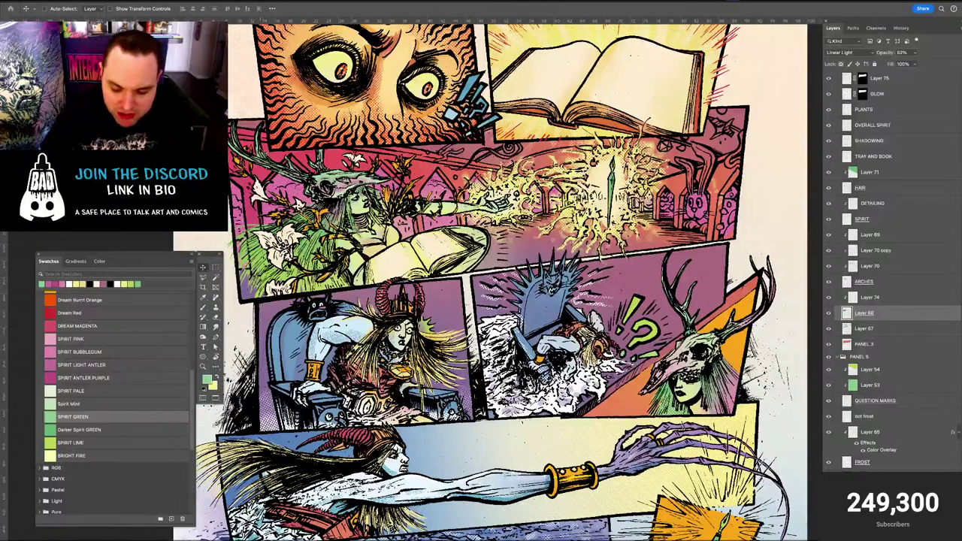
key("ctrl+minus")
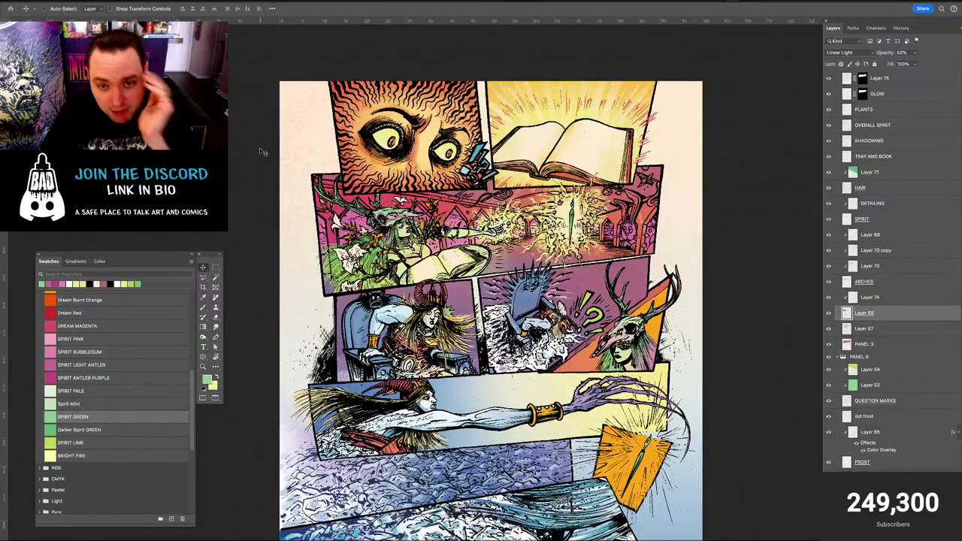
Add a new layer above Layer 69 in panel 3 and clip it to the ARCHES layer stack
key("ctrl+plus")
key("ctrl+plus")
key("ctrl+plus")
left_click_drag(348, 60, 459, 215)
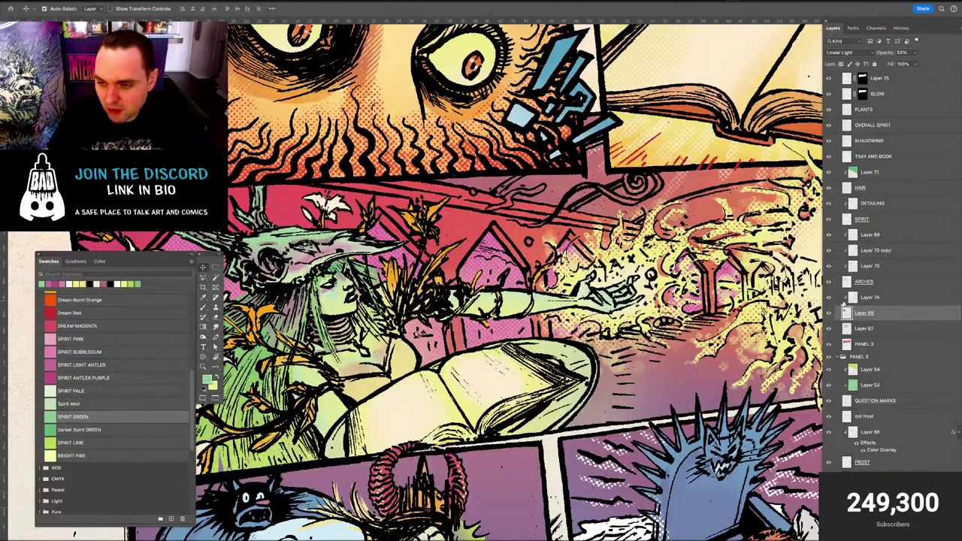
left_click(838, 301)
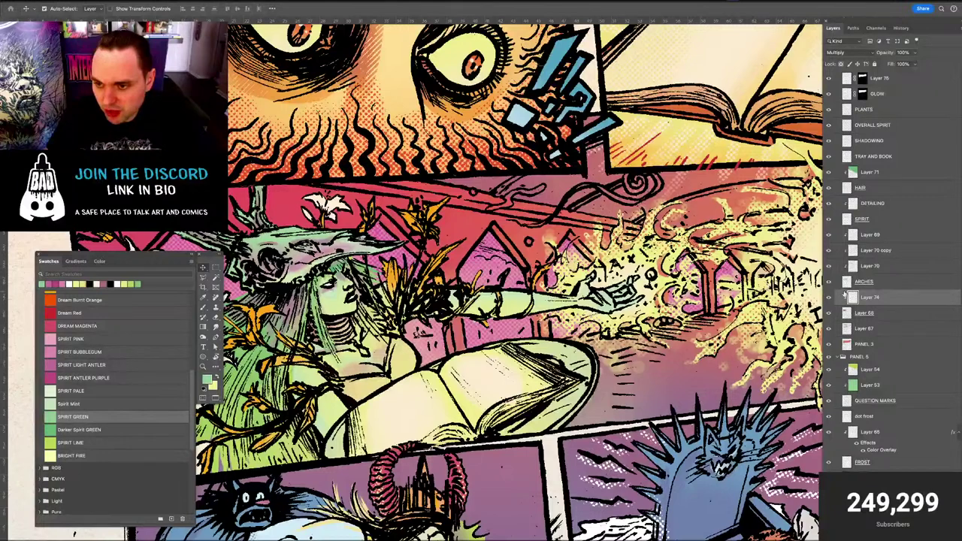
left_click(851, 282)
left_click(863, 239)
key("ctrl+shift+n")
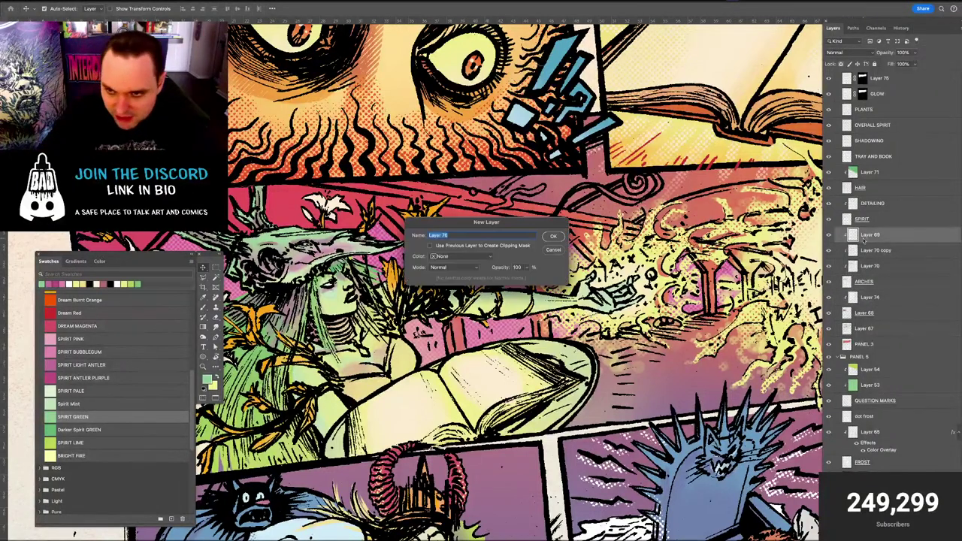
key("Return")
key("ctrl+alt+g")
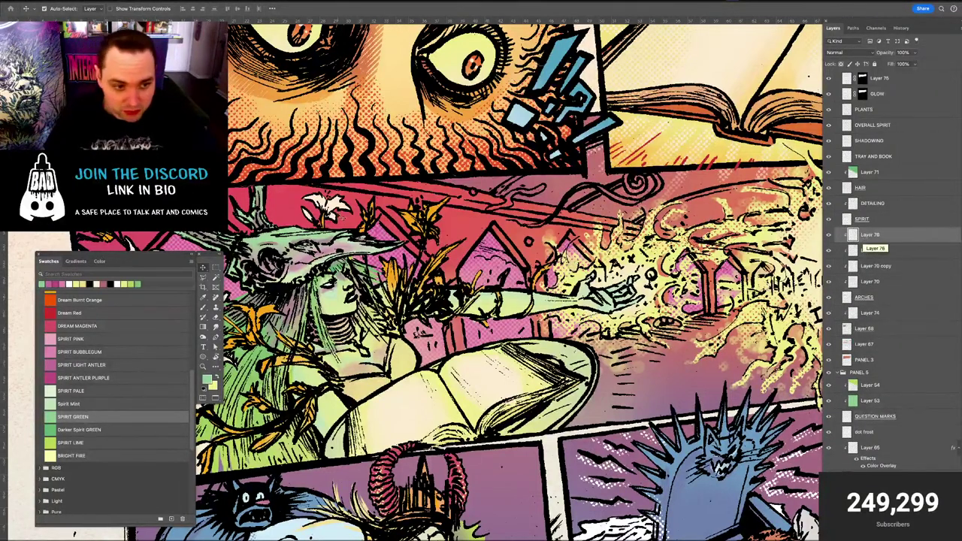
Choose the SPIRIT ANTLER PURPLE swatch for the brush, set the new layer to Multiply and release it from the clipping mask
left_click_drag(305, 283, 452, 294)
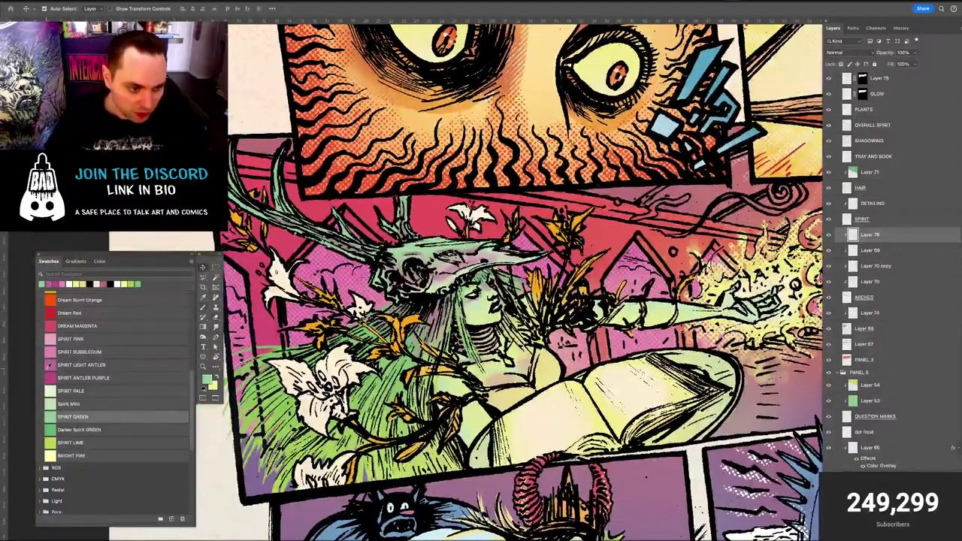
left_click(51, 377)
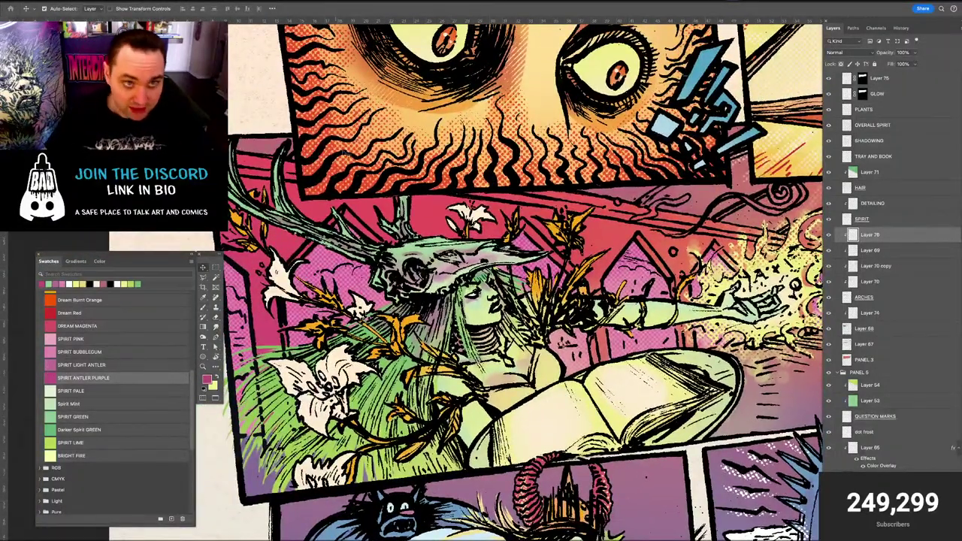
left_click(849, 51)
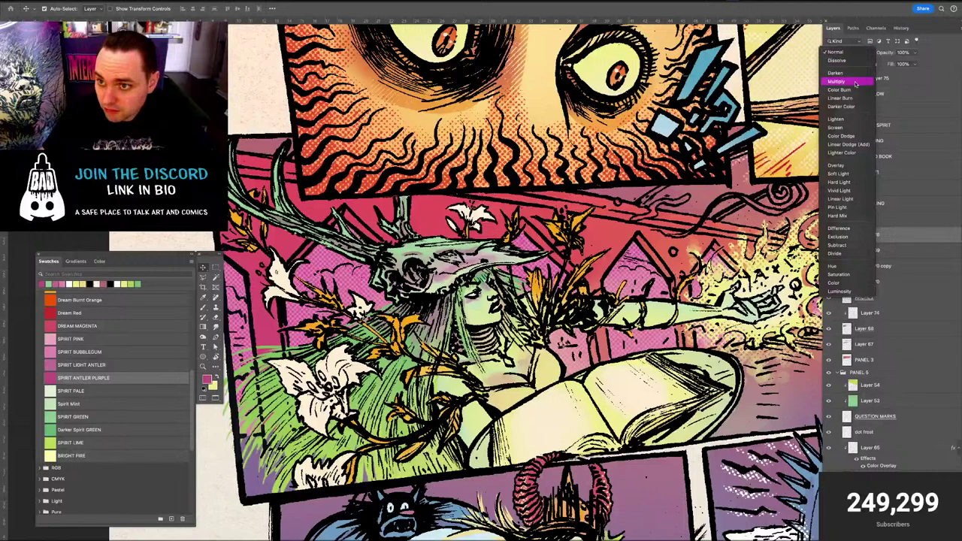
left_click(856, 81)
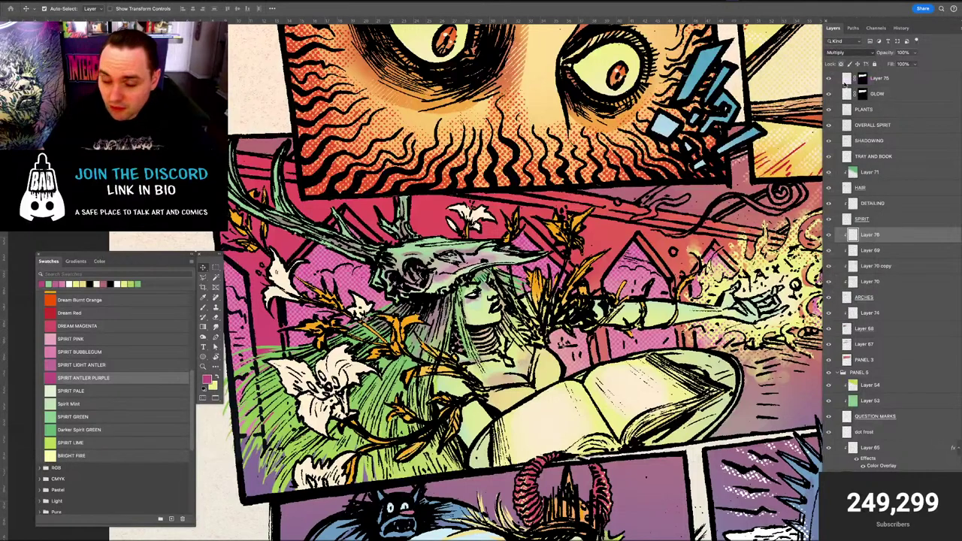
key("b")
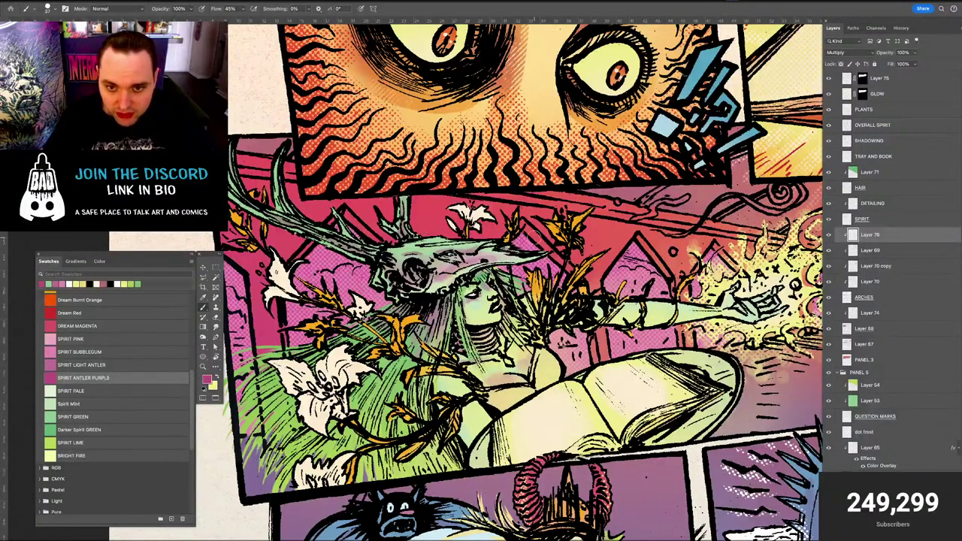
left_click(857, 243, "alt")
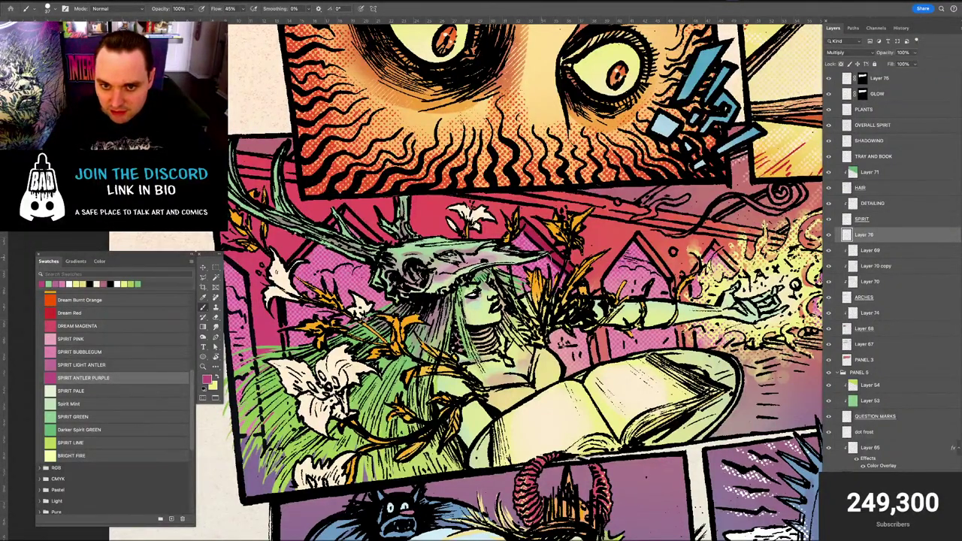
Brush and erase purple shading around the arches behind the spirit, and set the layer's opacity to 67%
key("e")
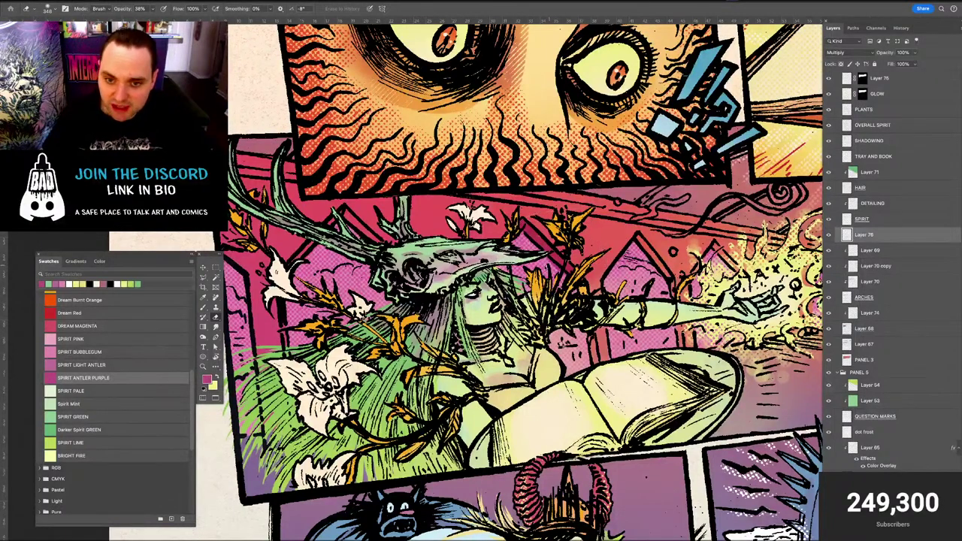
mouse_move(551, 264)
left_mouse_down()
mouse_move(506, 275)
mouse_move(504, 288)
left_mouse_up()
left_click_drag(531, 264, 541, 269)
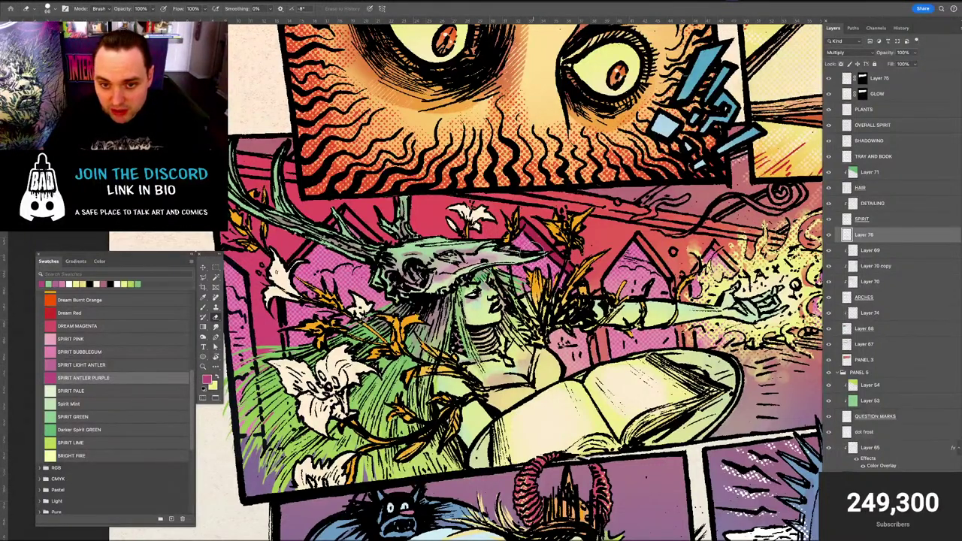
key("b")
key("e")
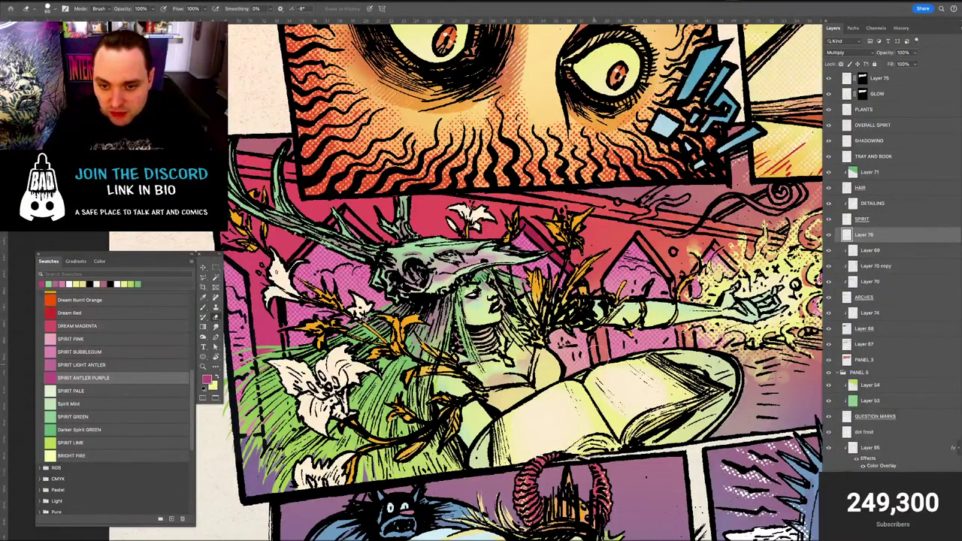
key("b")
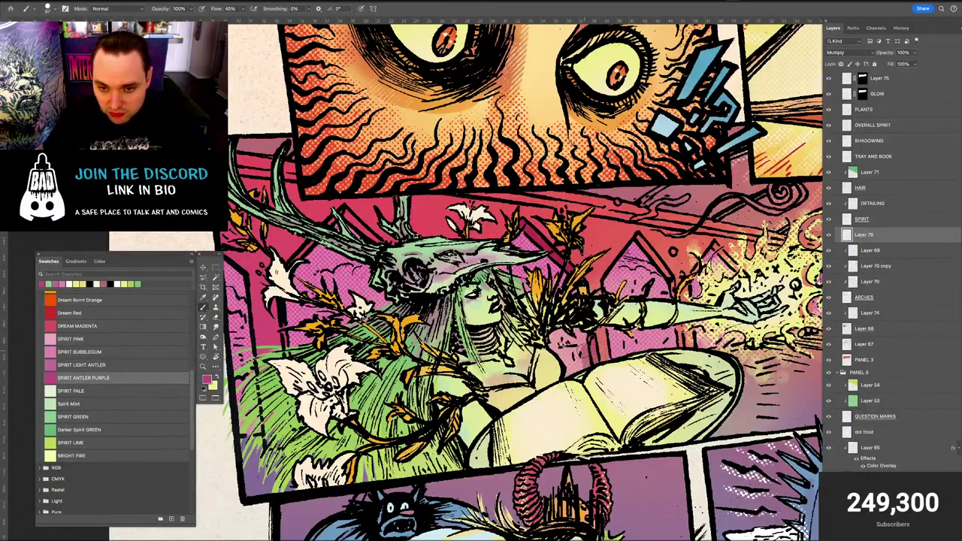
key("e")
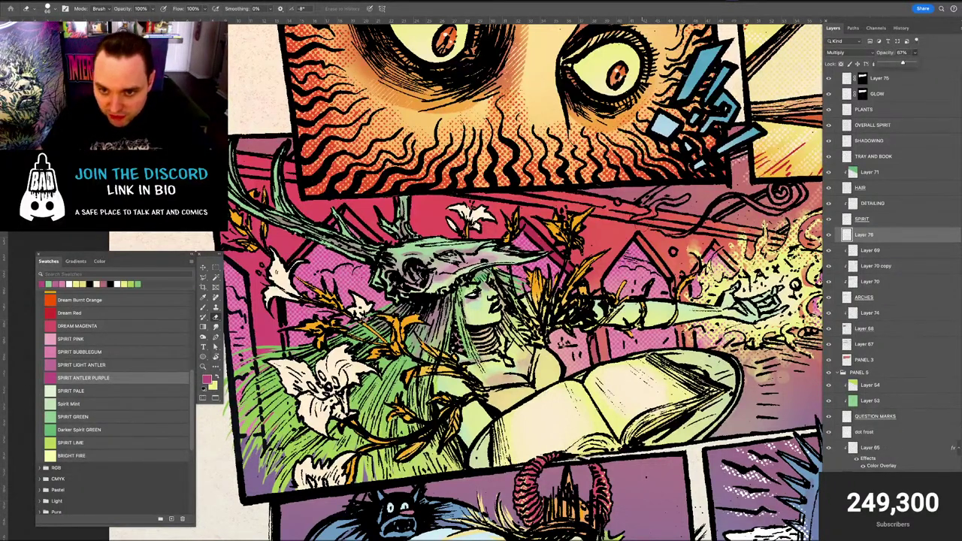
key("b")
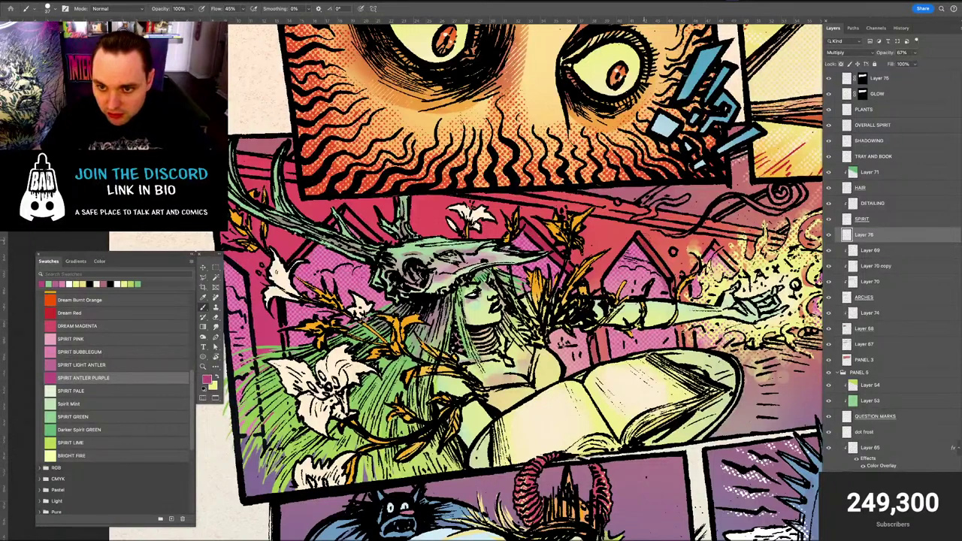
Undo the last two edits and paint purple shading on the arch above the spirit's outstretched arm with a smaller brush
key("super+z")
key("super+z")
key("bracketleft")
left_click_drag(640, 237, 662, 269)
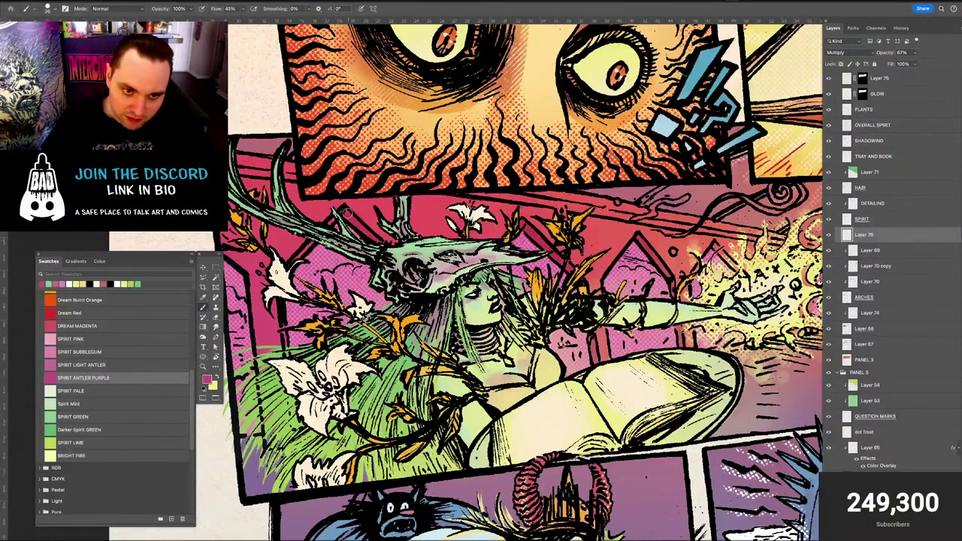
Continue brushing and erasing purple shading on the background arches, from the spirit's antlers toward the glowing green blade
key("e")
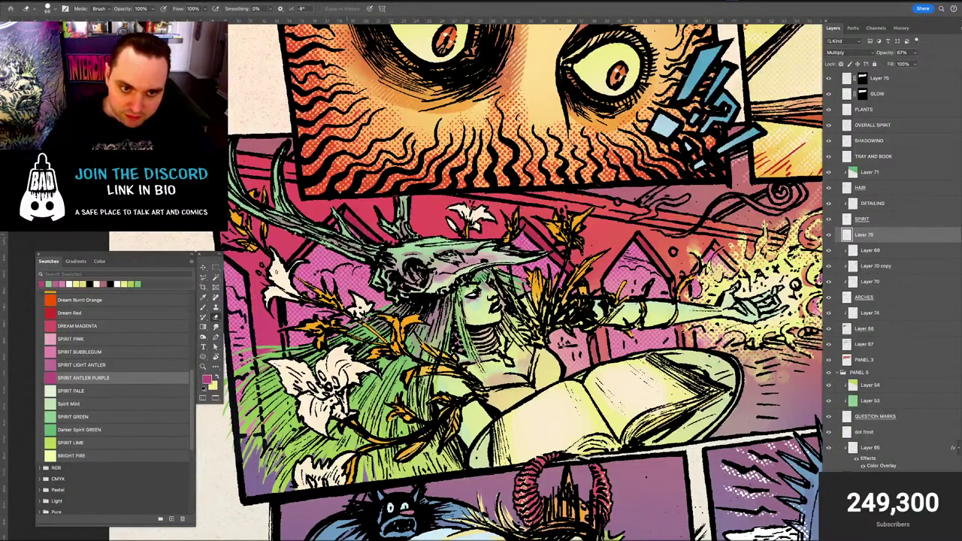
key("b")
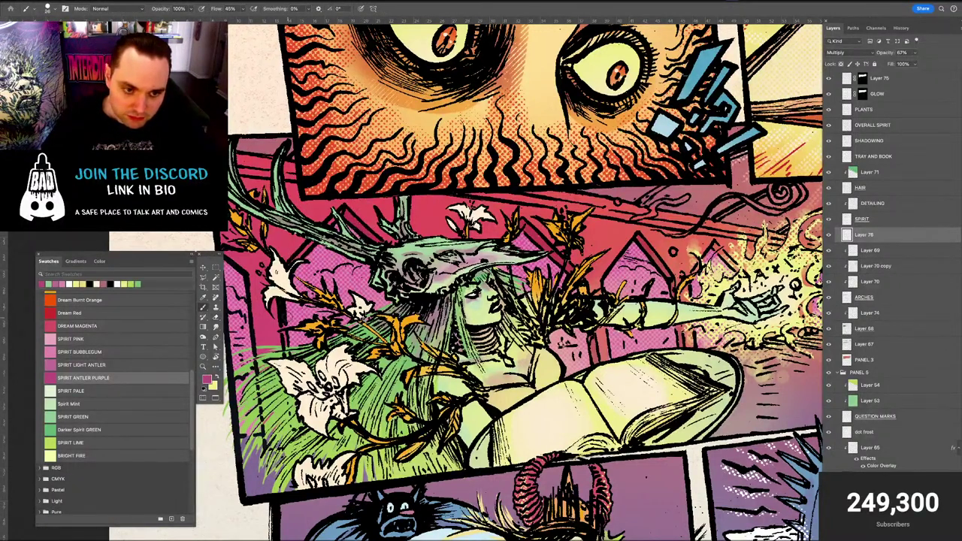
left_click_drag(364, 298, 214, 312)
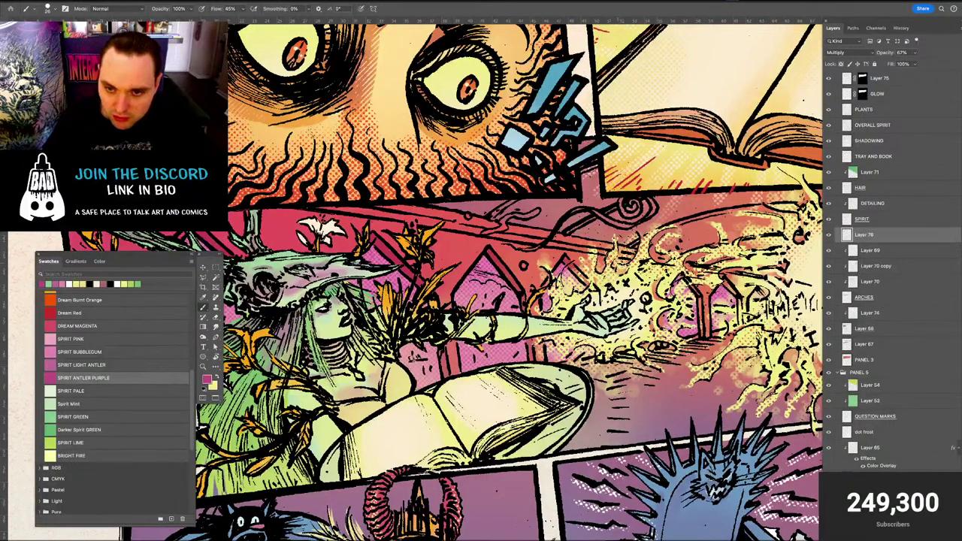
left_click_drag(696, 262, 555, 240)
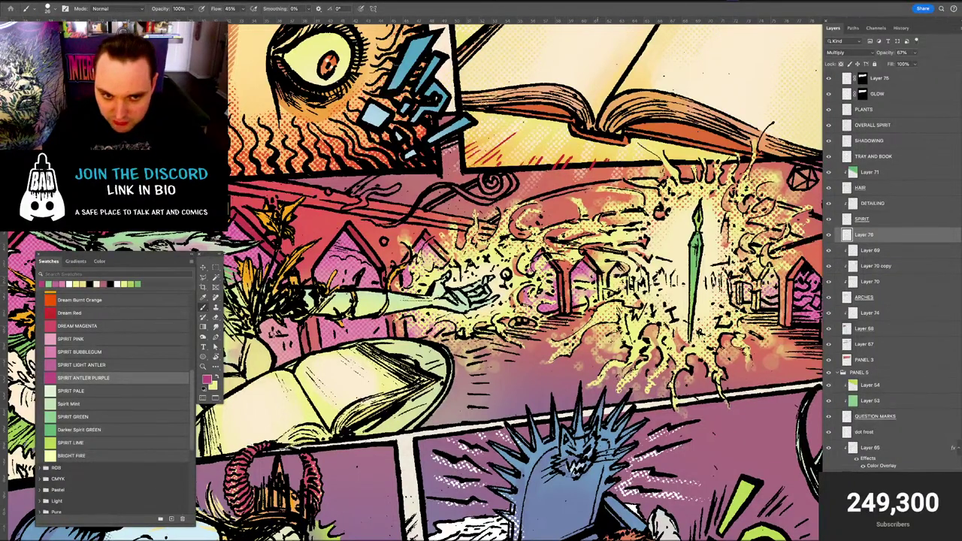
Brush SPIRIT ANTLER PURPLE shading along the orange arch columns beside the rabbit in panel 3, on the selected Multiply layer
left_click_drag(641, 290, 509, 322)
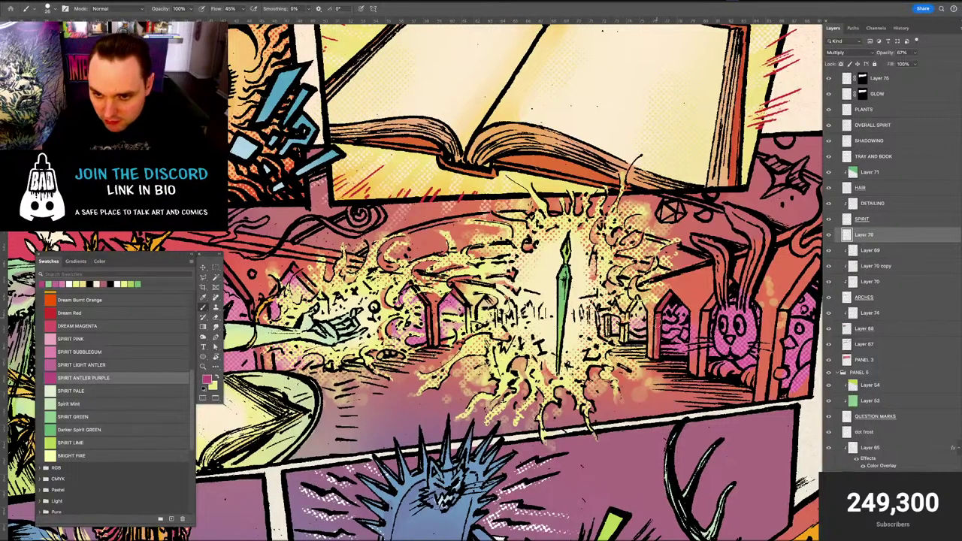
left_click_drag(640, 316, 511, 299)
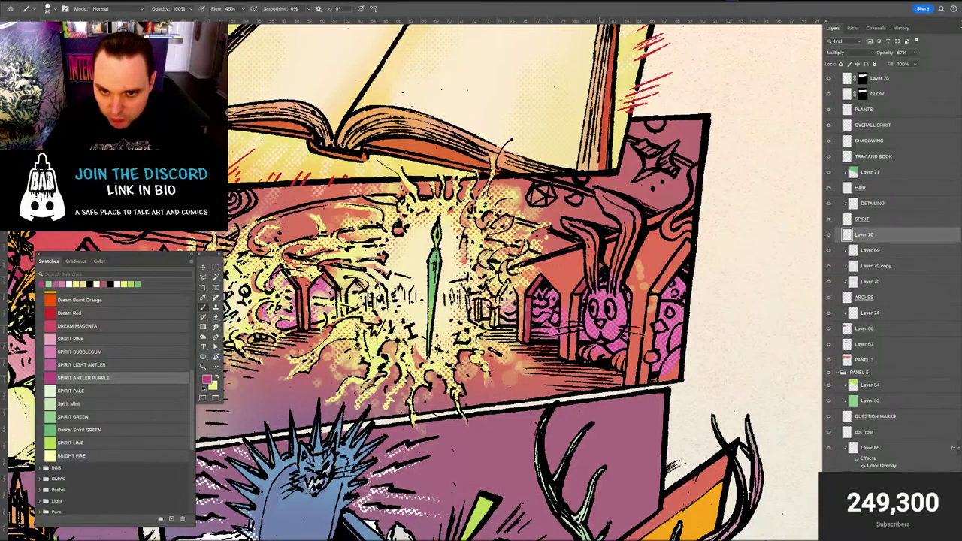
left_click_drag(577, 296, 569, 363)
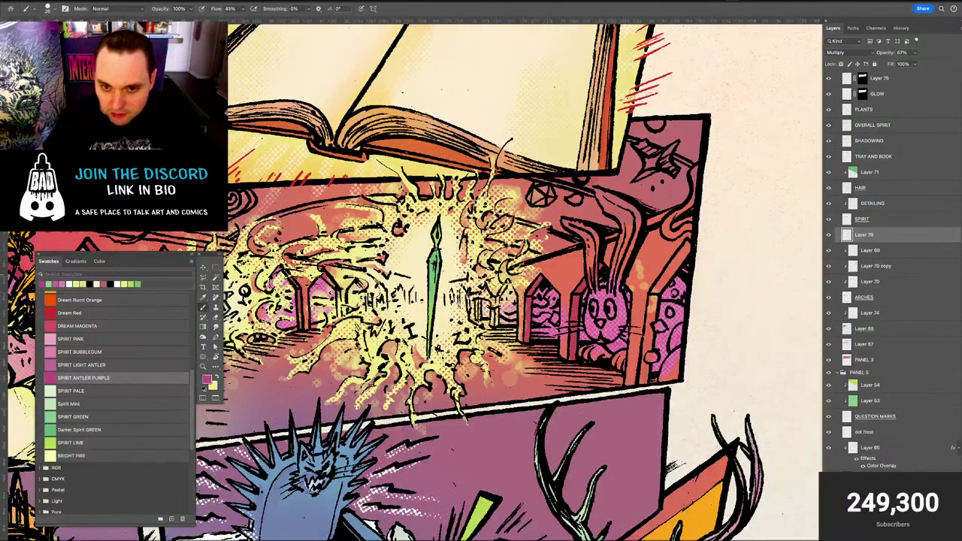
left_click_drag(572, 317, 473, 277)
mouse_move(573, 232)
left_mouse_down()
mouse_move(565, 241)
mouse_move(588, 203)
left_mouse_up()
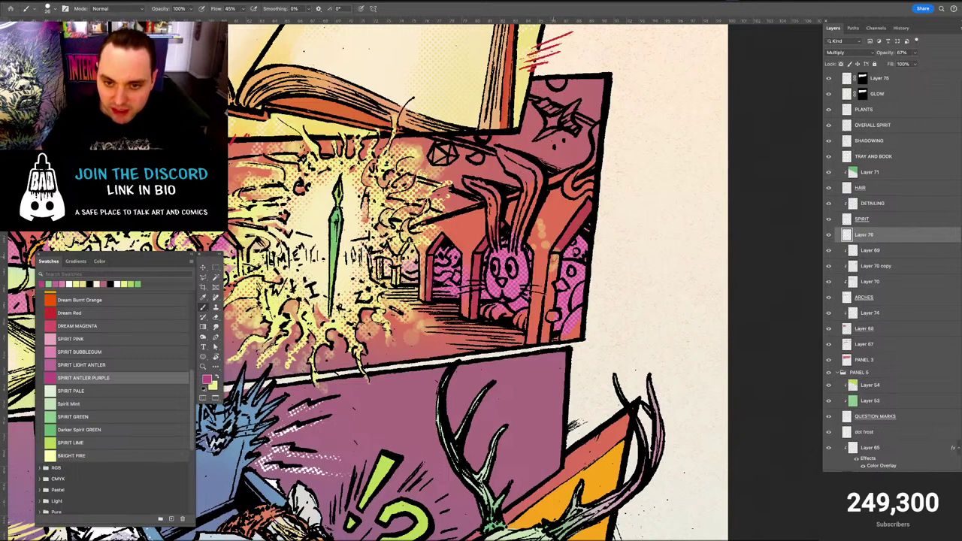
left_click_drag(556, 254, 542, 338)
left_click_drag(556, 259, 544, 340)
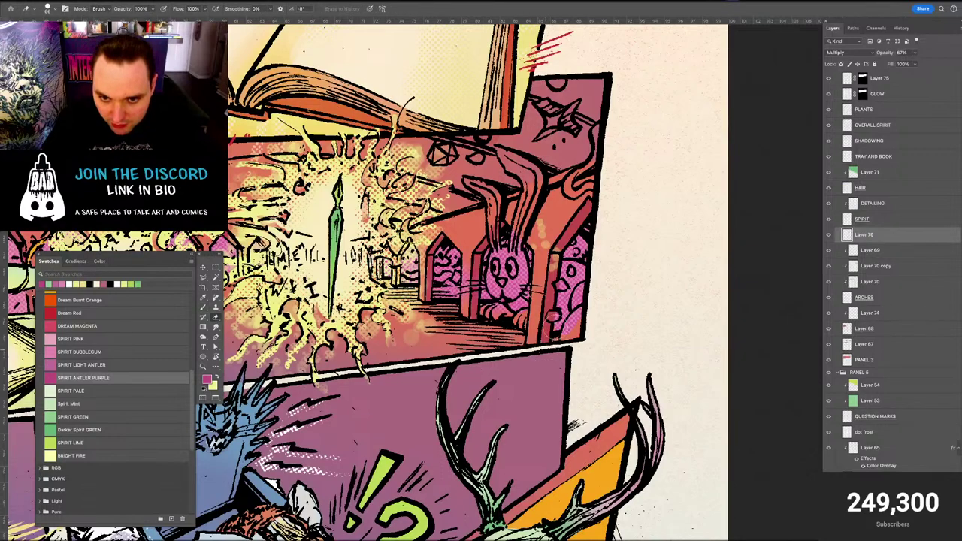
Switch to Finder, browse the INTERDIMENSIONAL folder on the Desktop and open the COLORED PAGES folder
left_click(51, 523)
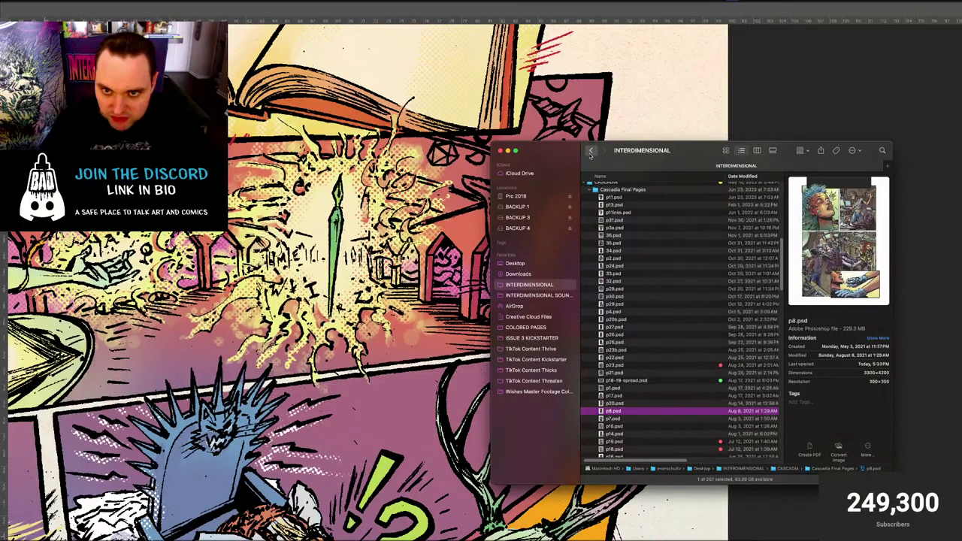
left_click(591, 151)
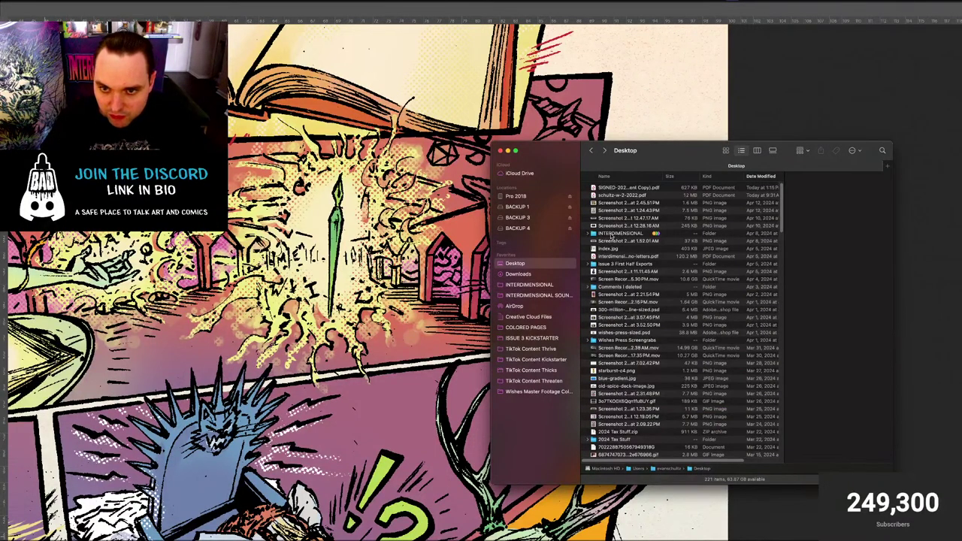
double_click(612, 235)
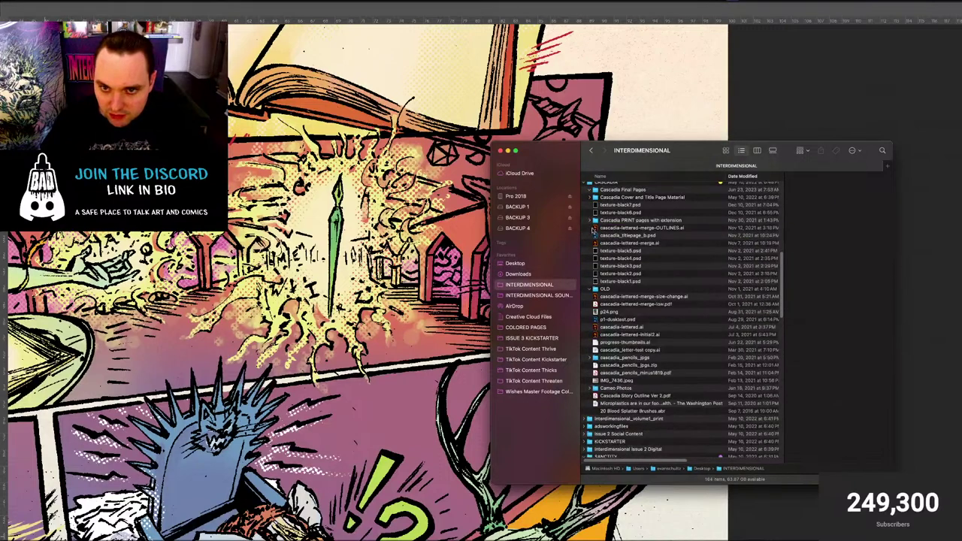
scroll(607, 228, "up", 4)
scroll(606, 233, "up", 5)
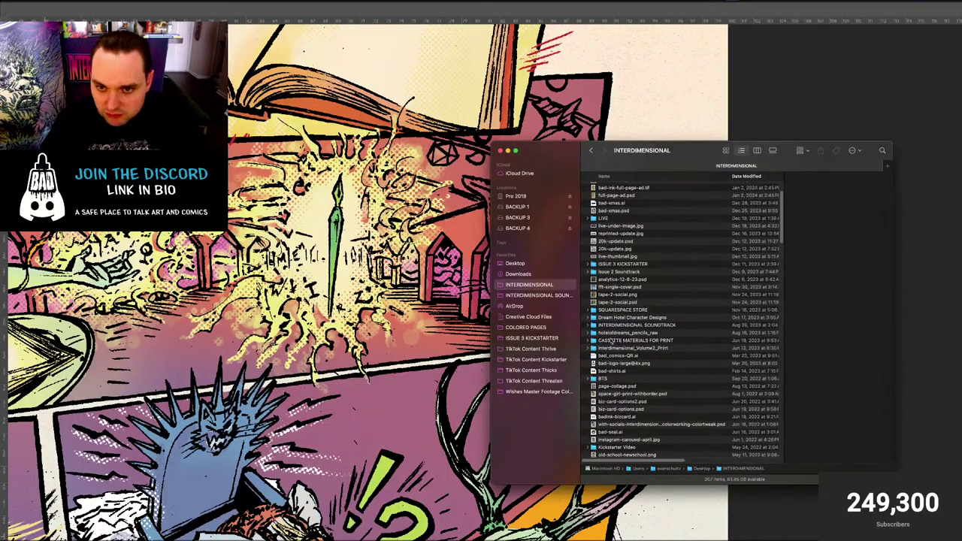
scroll(615, 340, "up", 3)
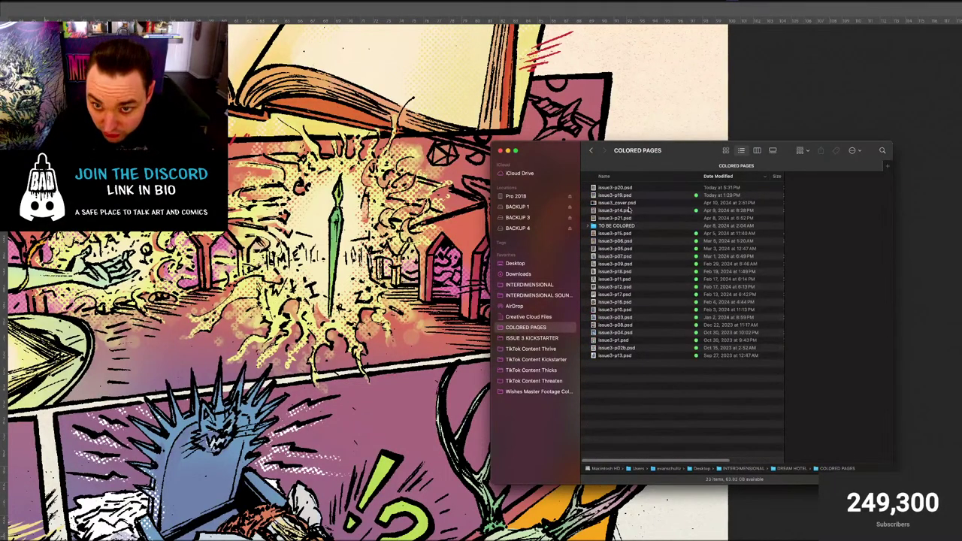
Sort the COLORED PAGES files by name and preview issue3-p17.psd
left_click(605, 176)
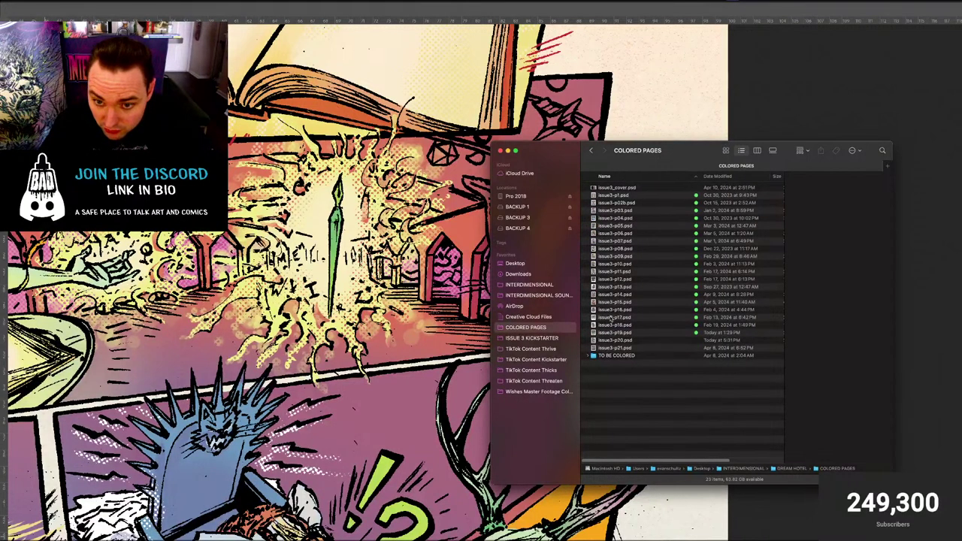
left_click(610, 318)
key("space")
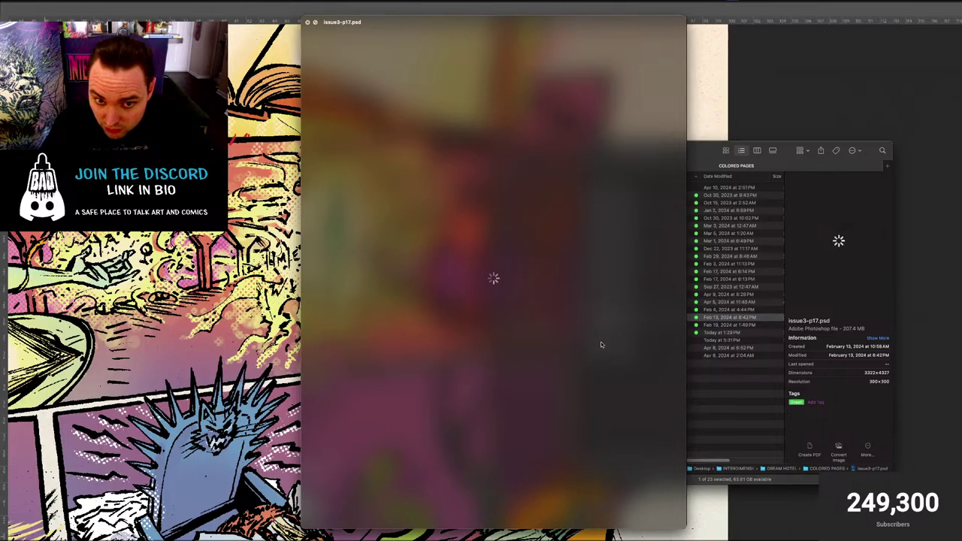
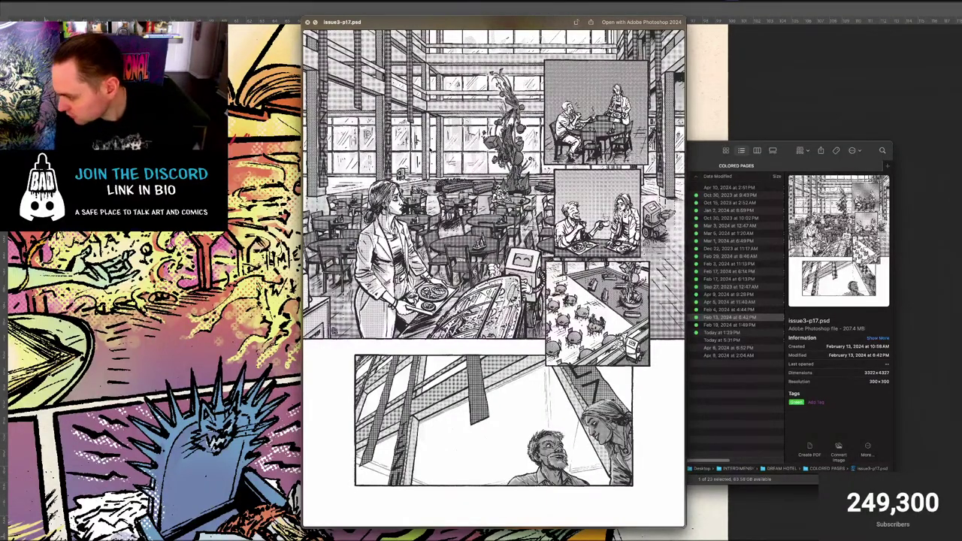
key("space")
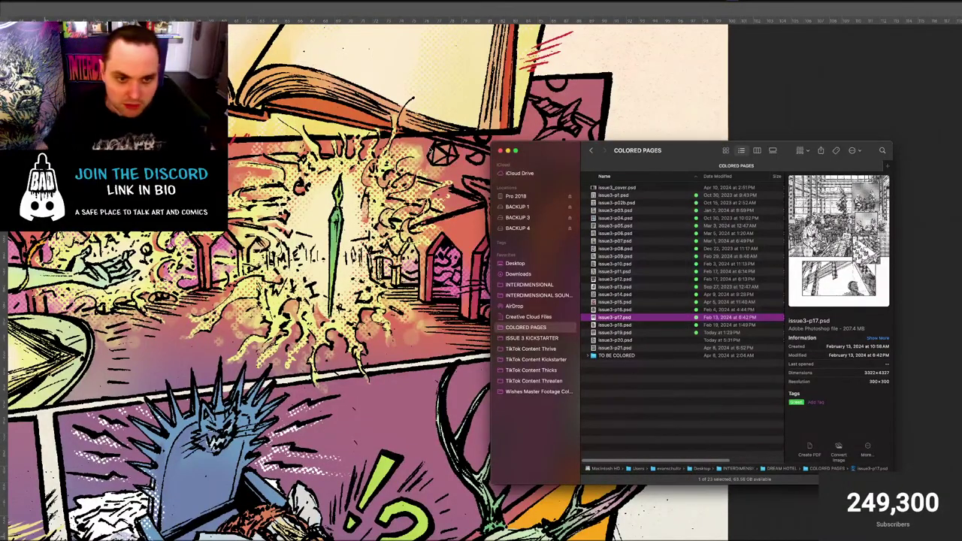
Switch back to Photoshop and examine panel 3's glowing pen, outstretched hand and antlered spirit up close
key("super+Tab")
key("super+minus")
key("super+minus")
key("super+minus")
key("super+minus")
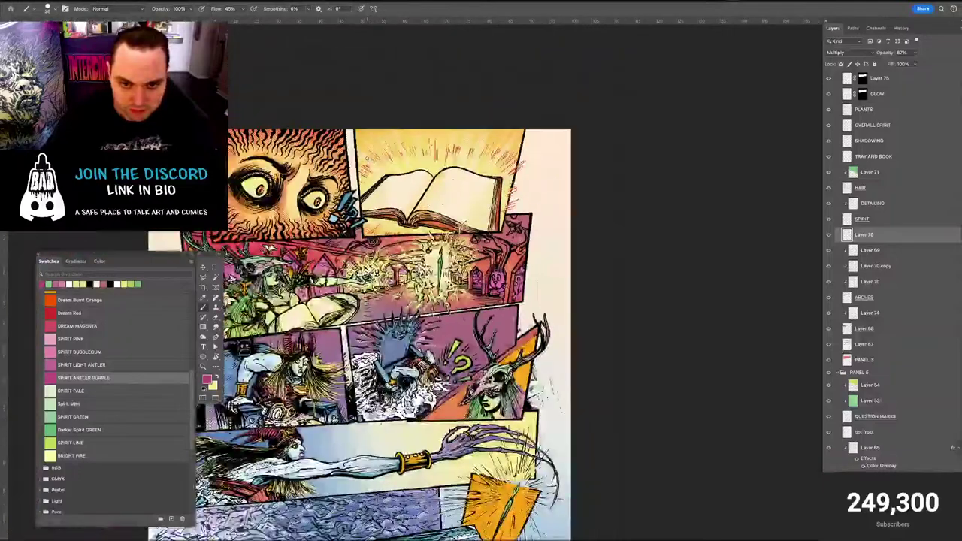
key("super+plus")
key("super+plus")
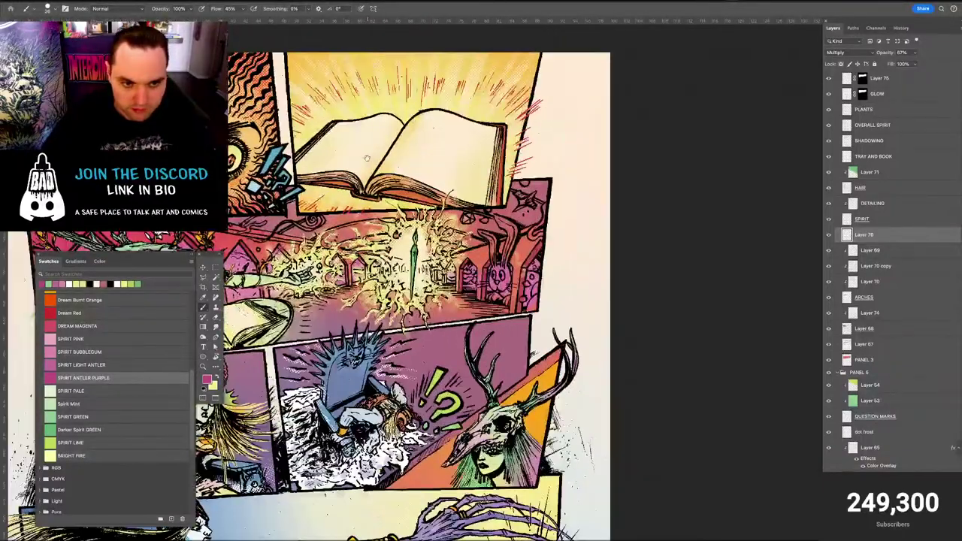
key("super+plus")
key("super+plus")
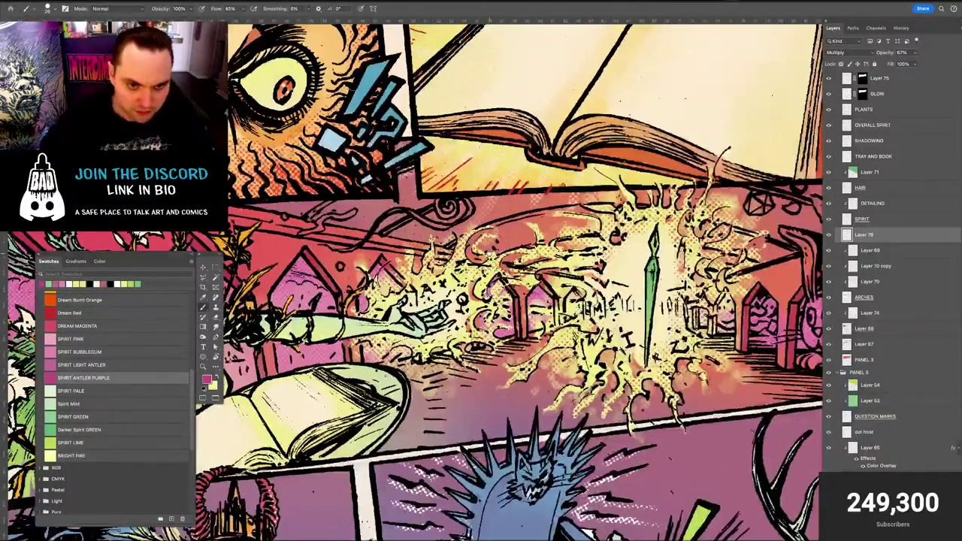
left_click_drag(490, 254, 782, 274)
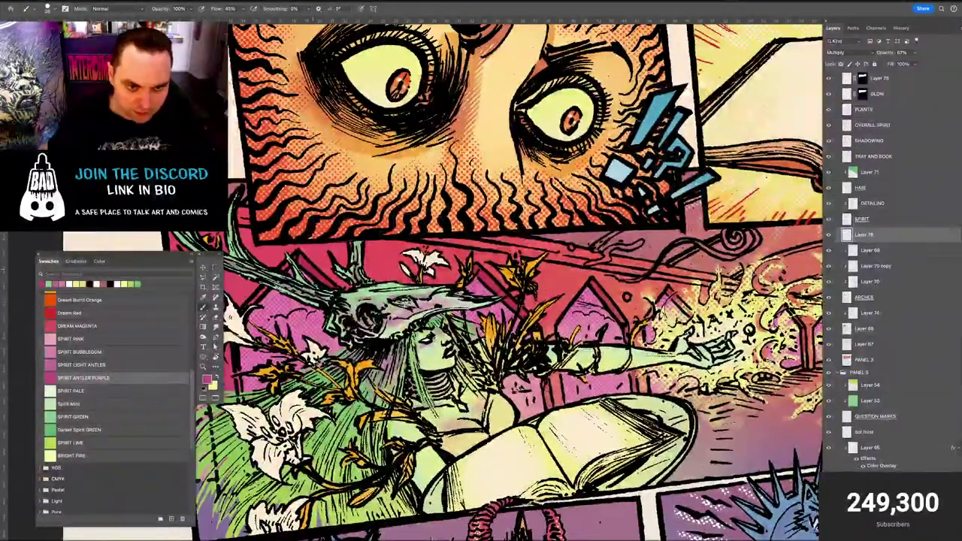
left_click_drag(421, 316, 520, 317)
Compare panel 3's colors with the surrounding panels across the page
key("super+minus")
key("super+minus")
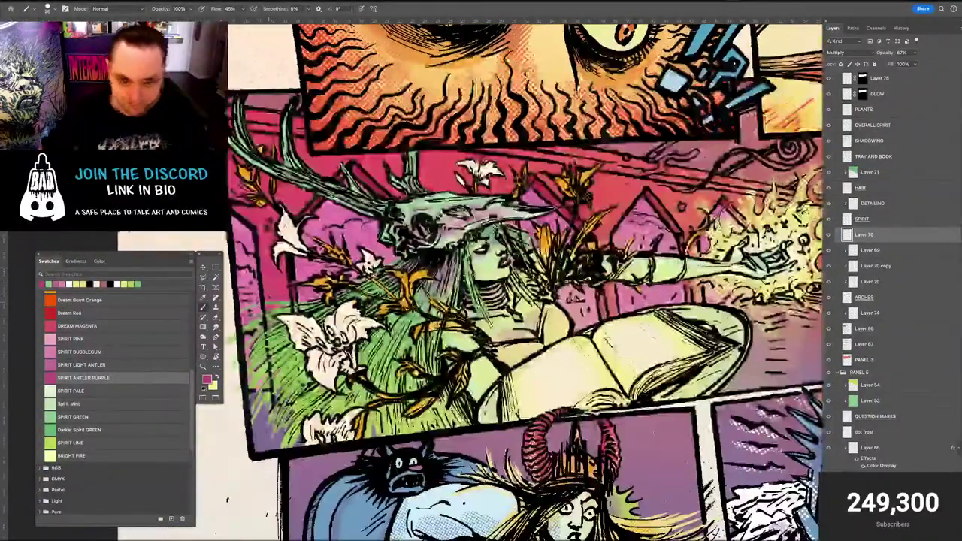
key("super+minus")
key("ctrl+plus")
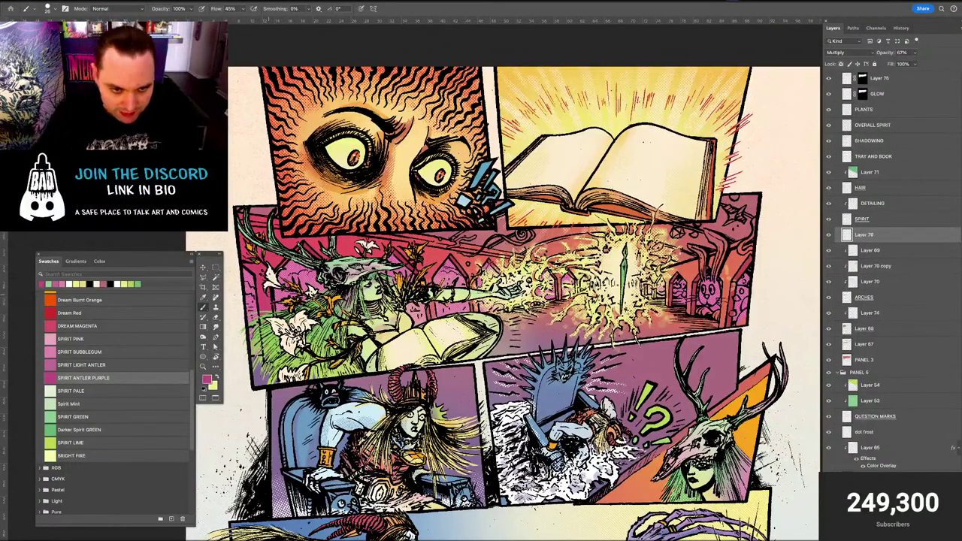
key("ctrl+minus")
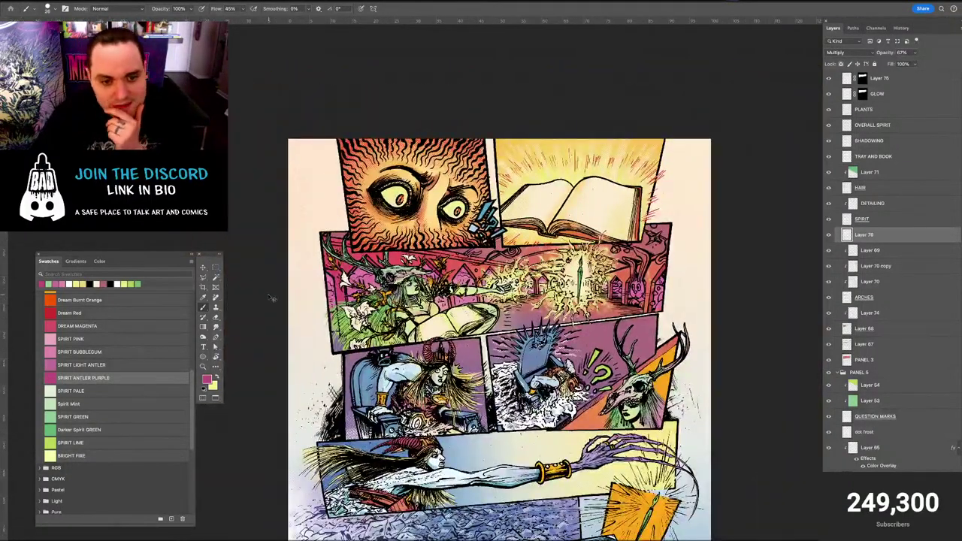
key("ctrl+plus")
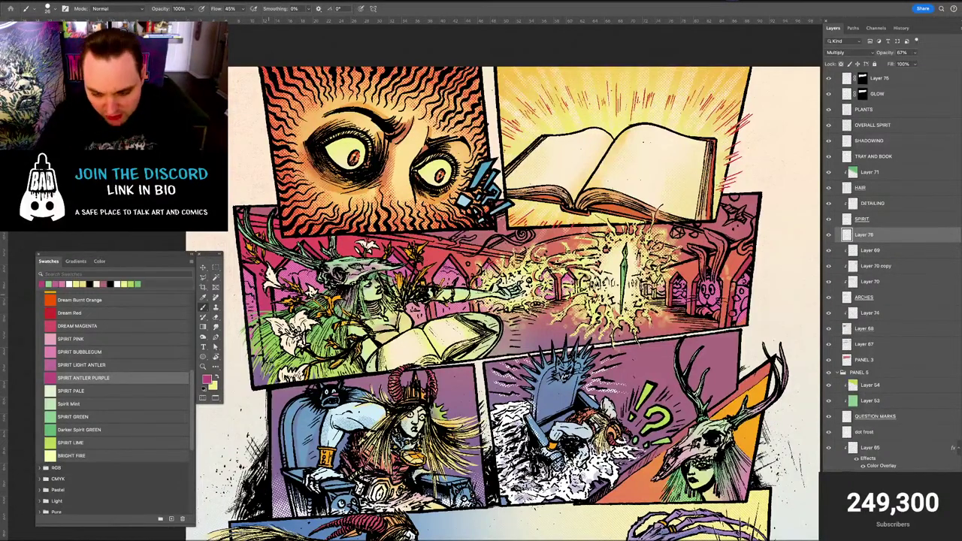
key("ctrl+minus")
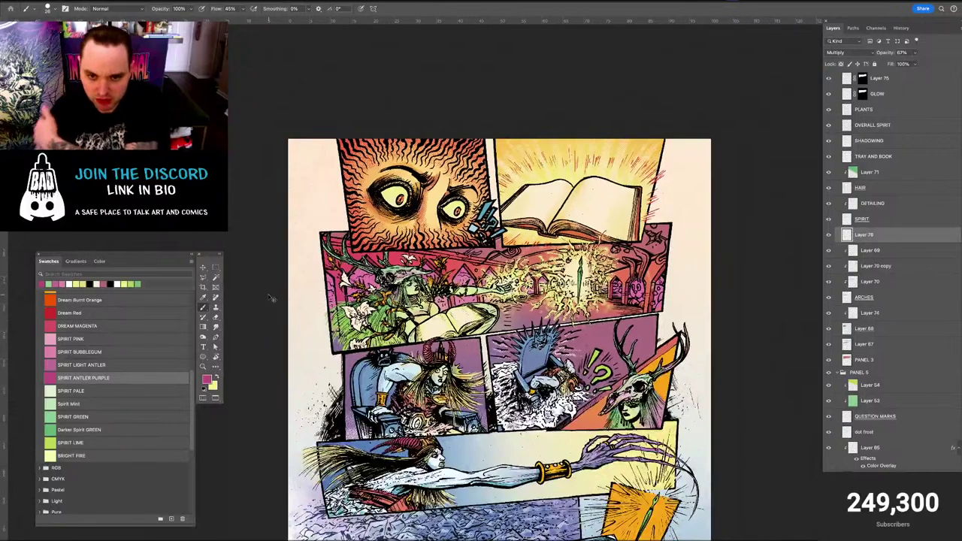
key("ctrl+plus")
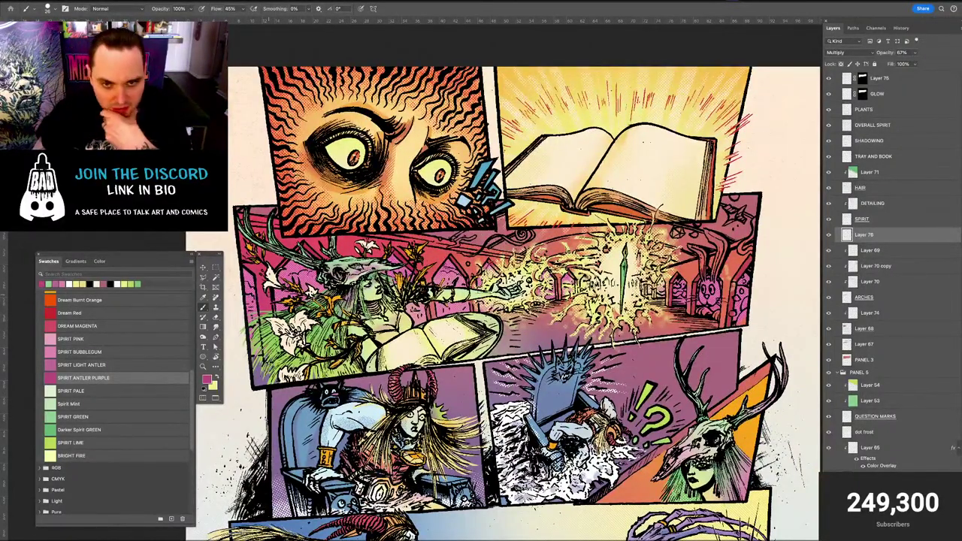
key("ctrl+minus")
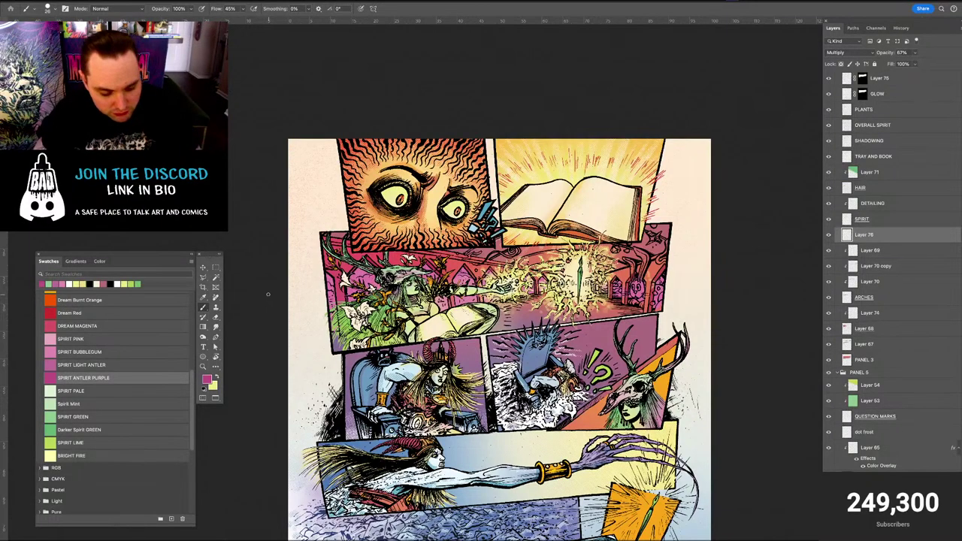
Leave the full-screen view and examine the current page side by side with issue3-p19.psd
key("f")
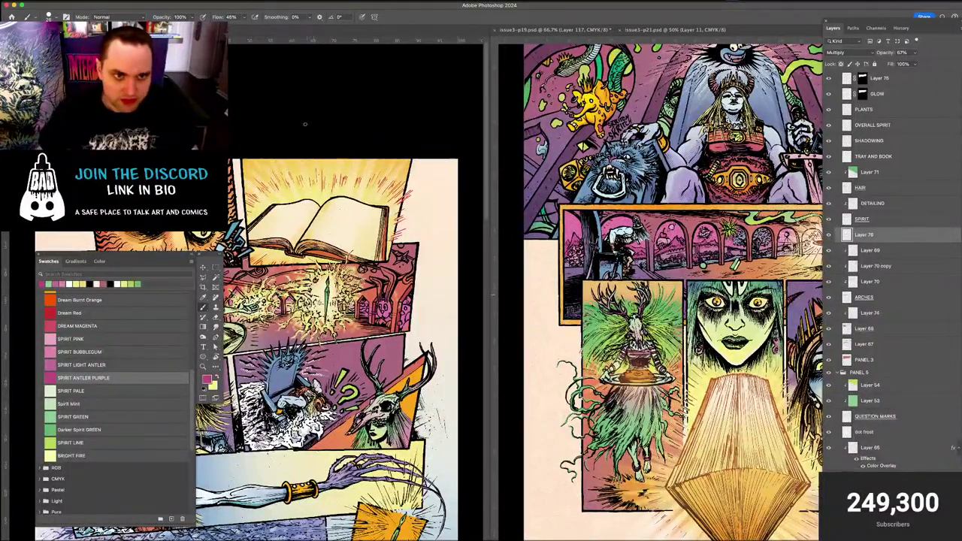
left_click_drag(271, 141, 327, 7)
left_click_drag(319, 154, 314, 146)
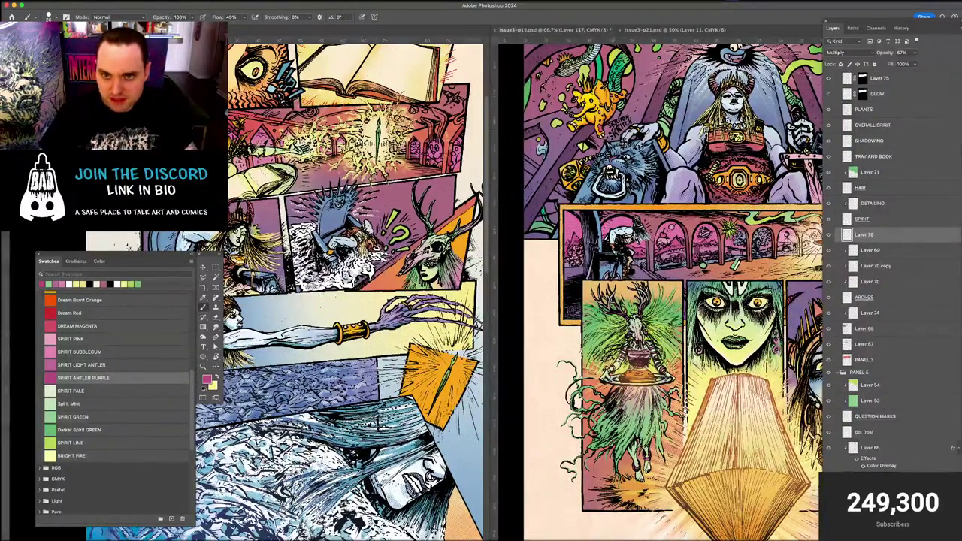
left_click_drag(735, 333, 710, 335)
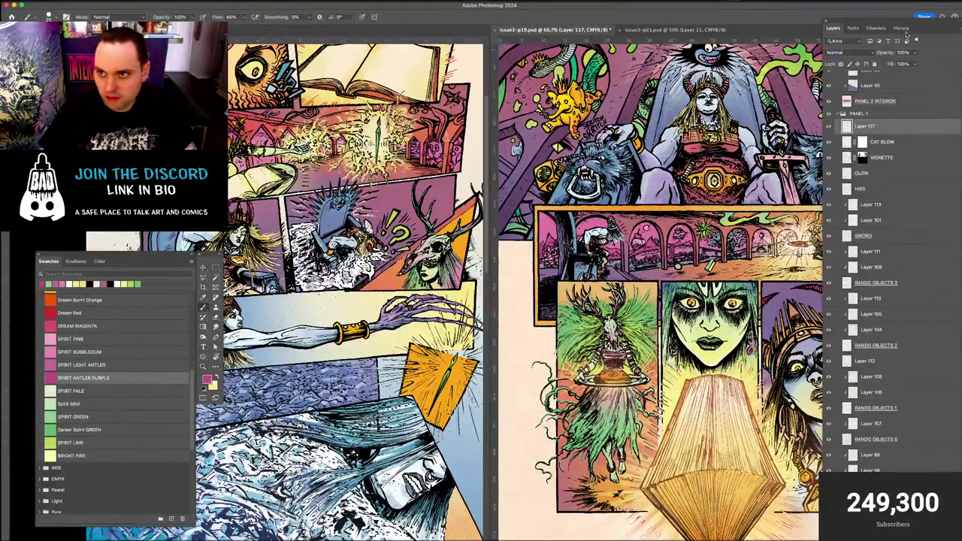
Check the edit history of issue3-p19.psd, return to its layers and bring up issue3-p21.psd for comparison
left_click(901, 28)
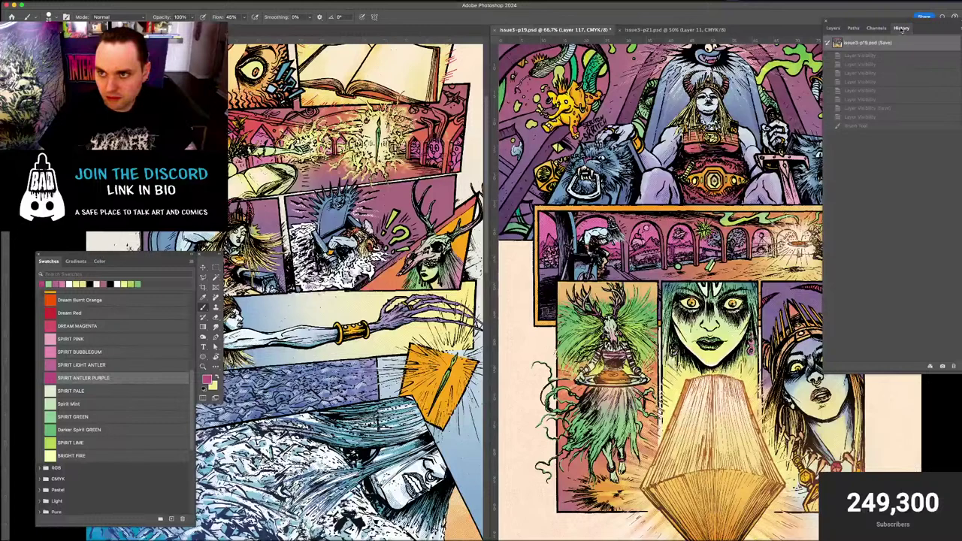
left_click(834, 28)
left_click(665, 34)
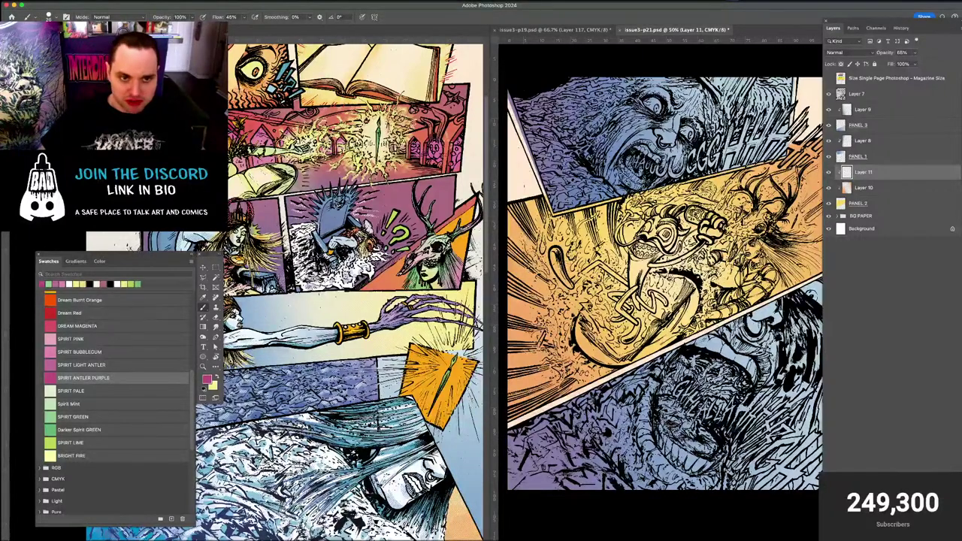
Examine the current page's panels from top to bottom beside issue3-p21.psd, with the Swatches panel moved slightly lower
left_click(317, 130)
left_click_drag(312, 130, 314, 203)
left_click_drag(167, 252, 212, 265)
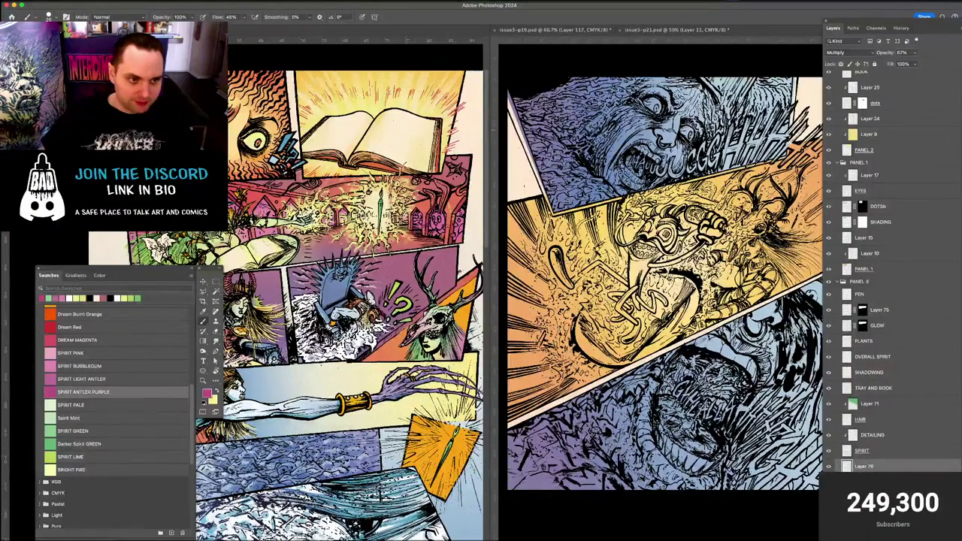
key("v")
left_click_drag(245, 211, 299, 194)
scroll(235, 214, "down", 3)
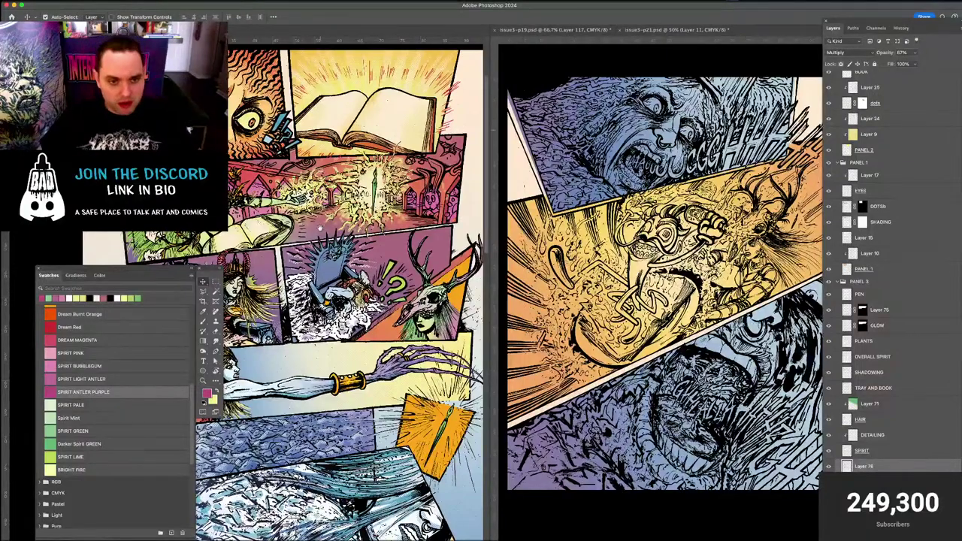
left_click_drag(373, 469, 409, 253)
scroll(405, 254, "down", 5)
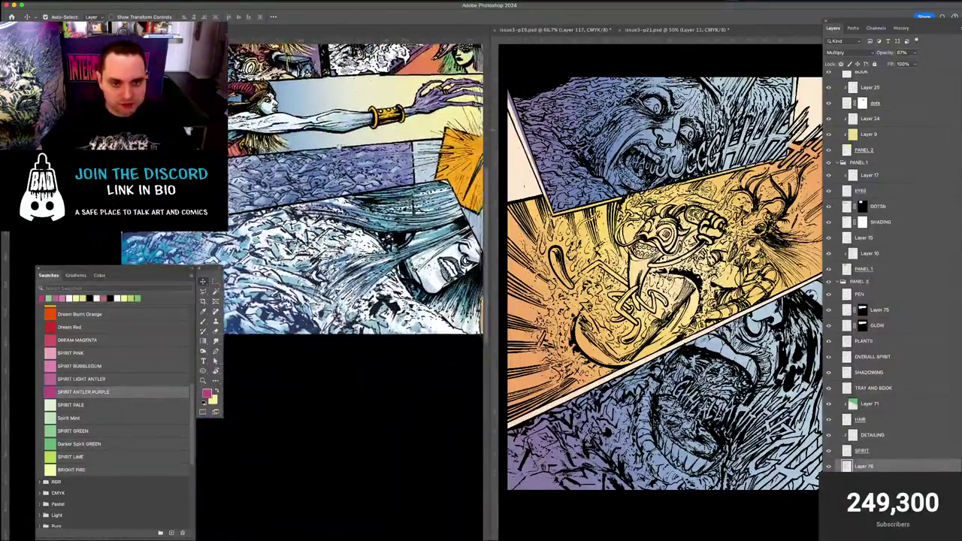
scroll(353, 225, "up", 6)
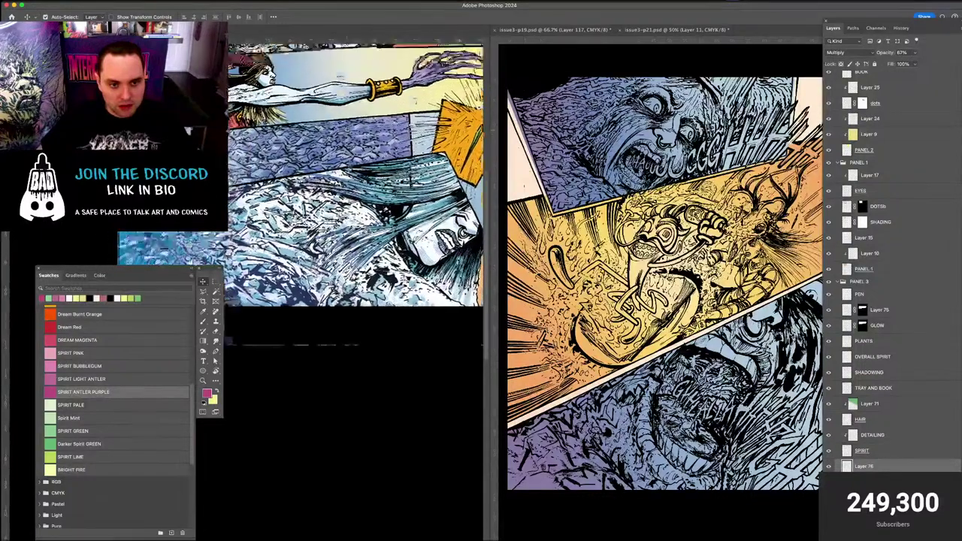
left_click_drag(338, 224, 333, 229)
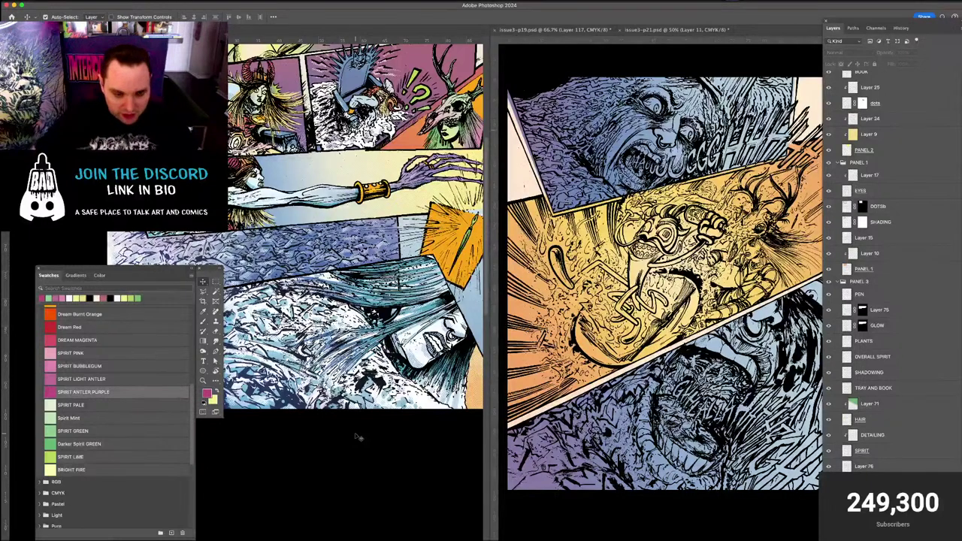
Show the coloring page full screen and hide panel 9's upper color layers, from Layer 33 down to Layer 29
key("f")
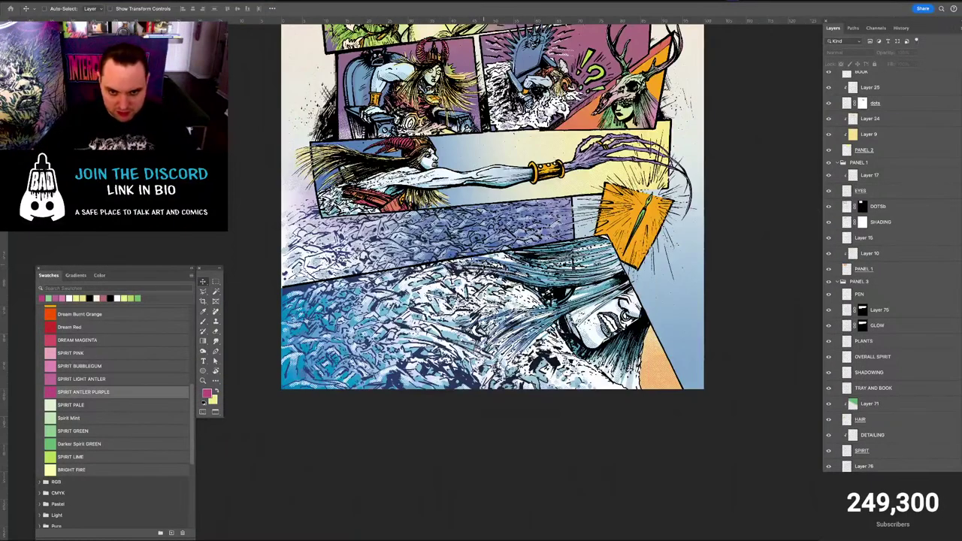
left_click(597, 331)
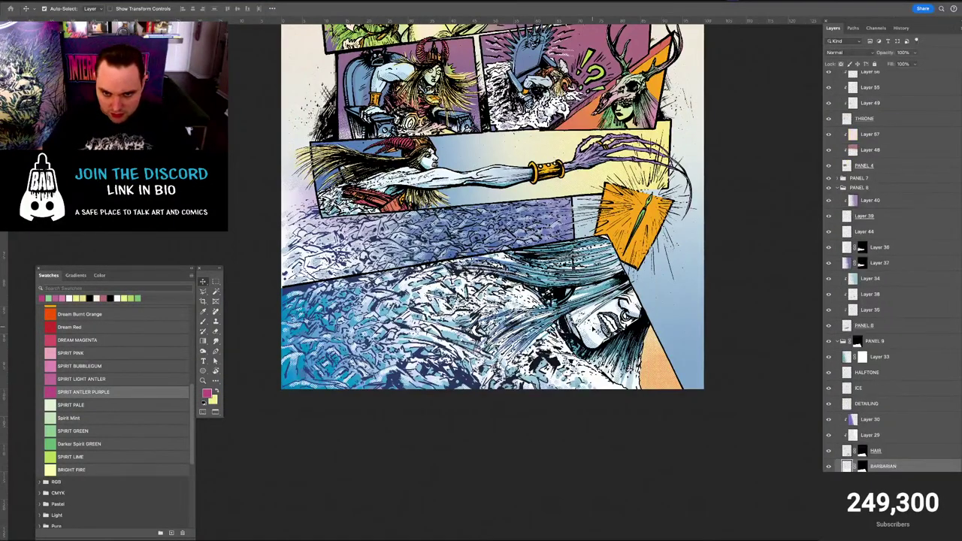
scroll(881, 391, "down", 2)
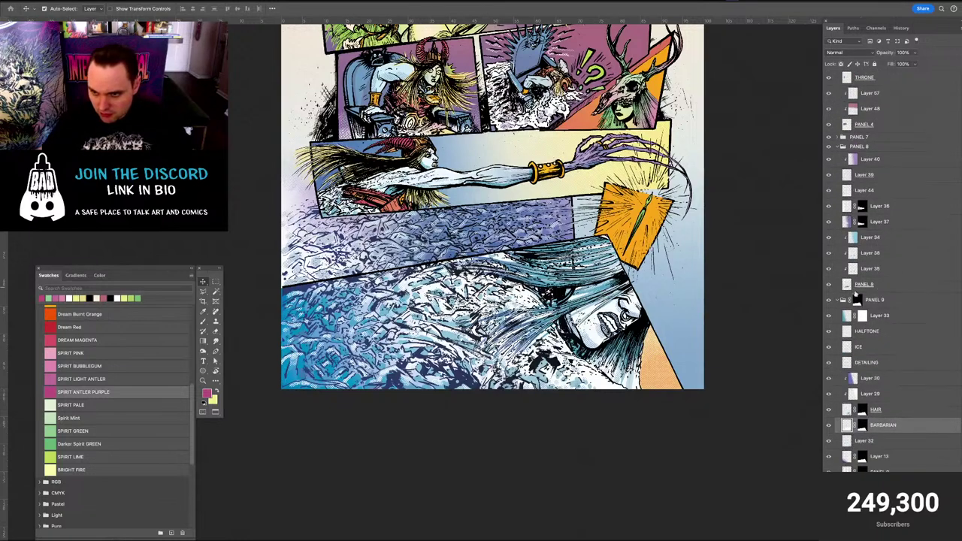
left_click_drag(833, 364, 827, 401)
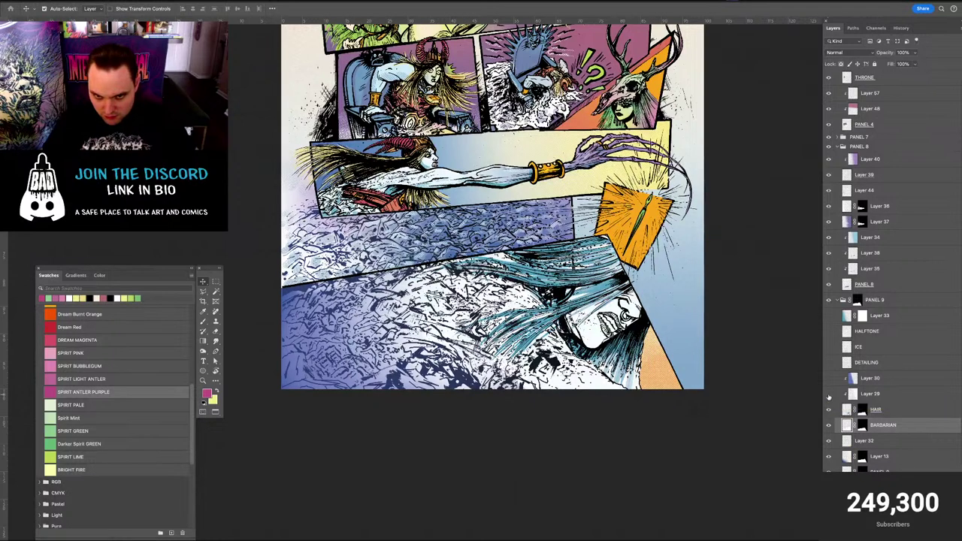
Turn panel 9's Layer 29, Layer 30 and DETAILING layers back on one by one to review the color build-up
left_click(829, 396)
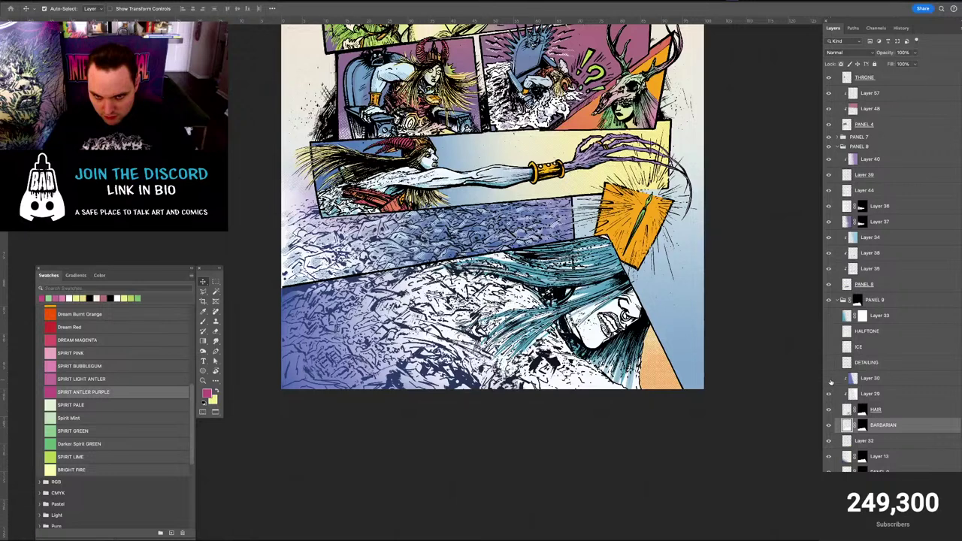
left_click(829, 383)
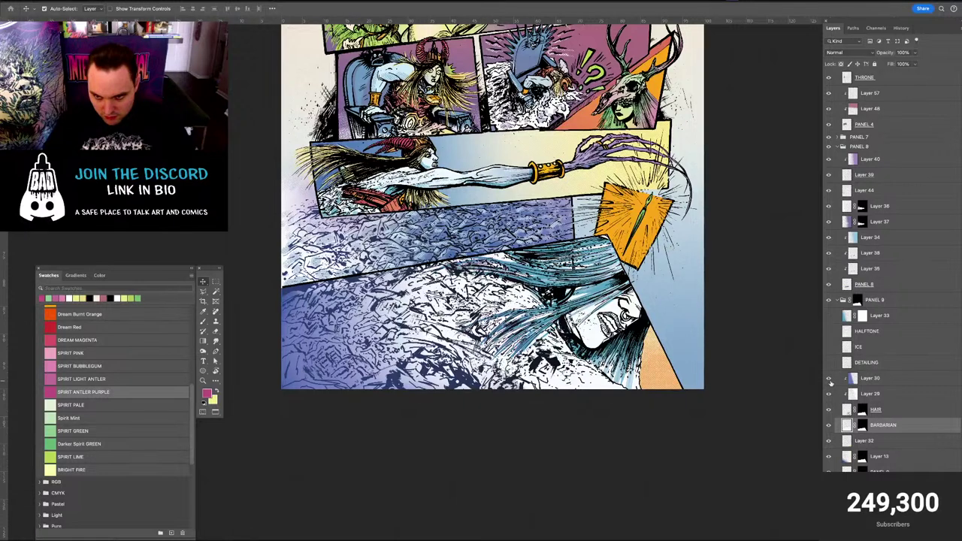
left_click(825, 372)
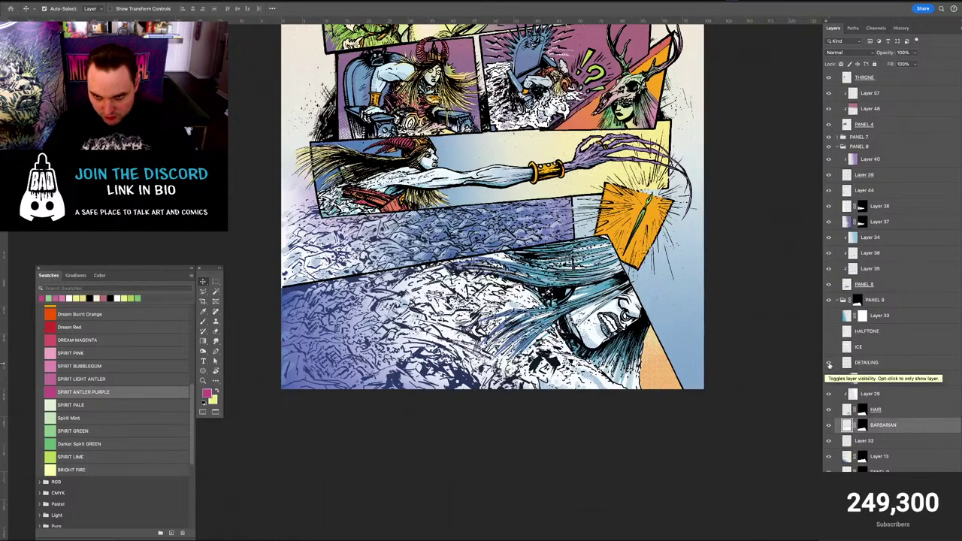
left_click(829, 353)
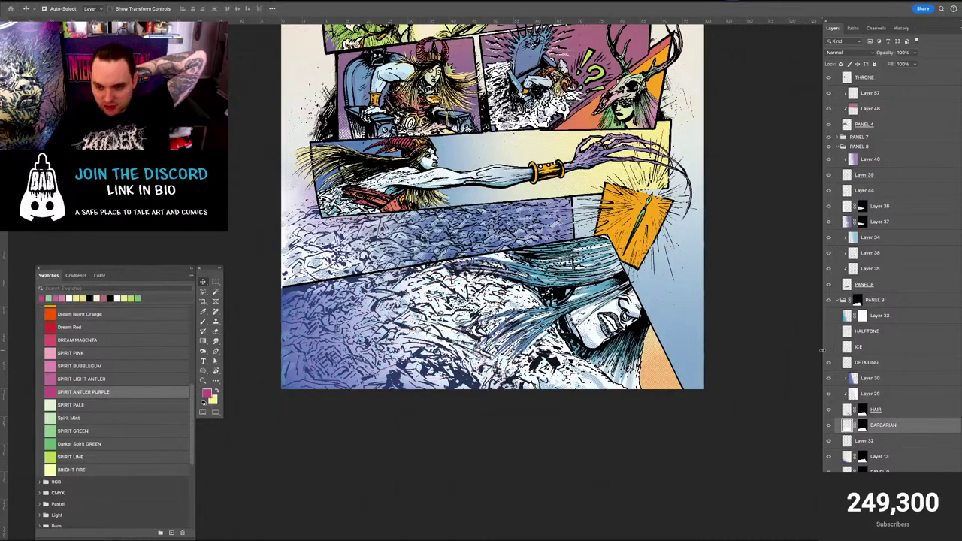
Turn panel 9's ICE and HALFTONE layers back on, with the icy ground shown close up
key("super+plus")
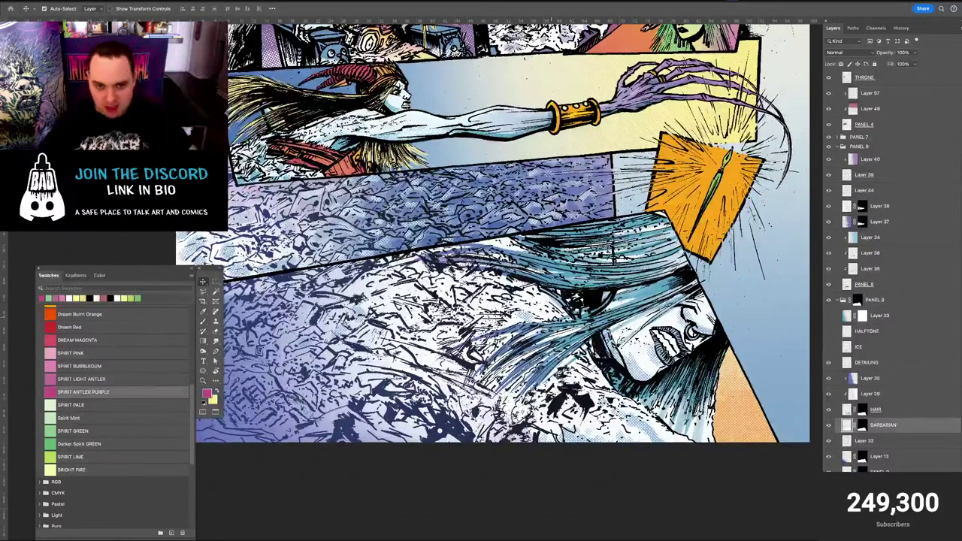
left_click_drag(573, 308, 630, 293)
key("ctrl+plus")
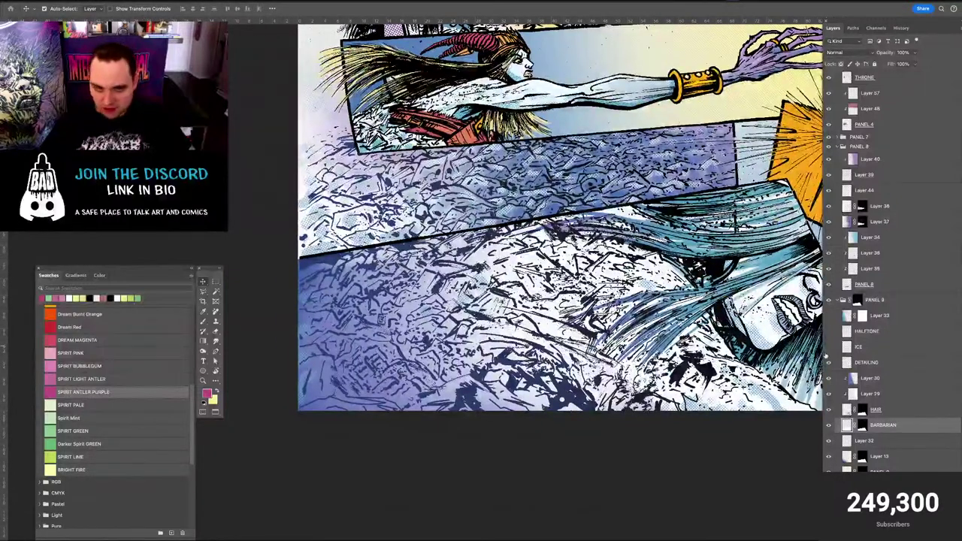
left_click(829, 348)
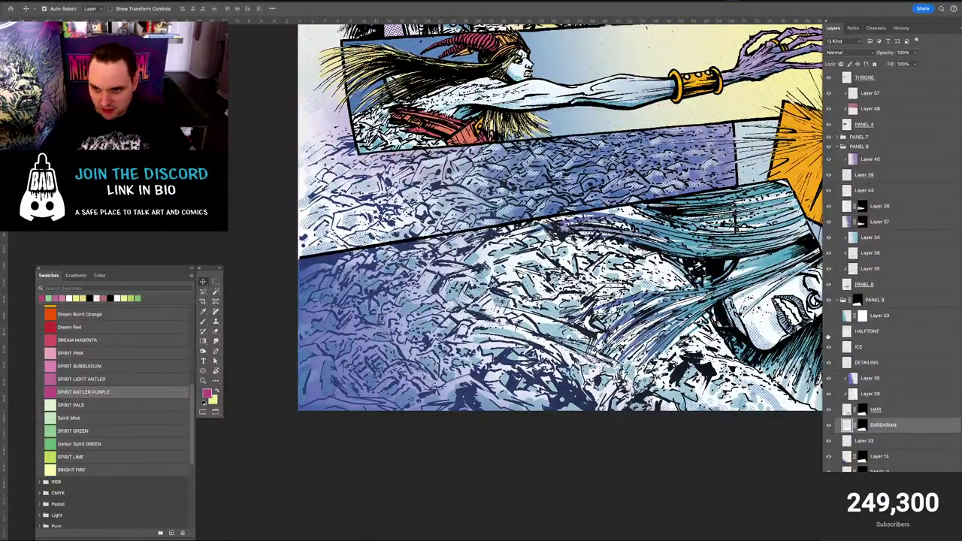
left_click(828, 332)
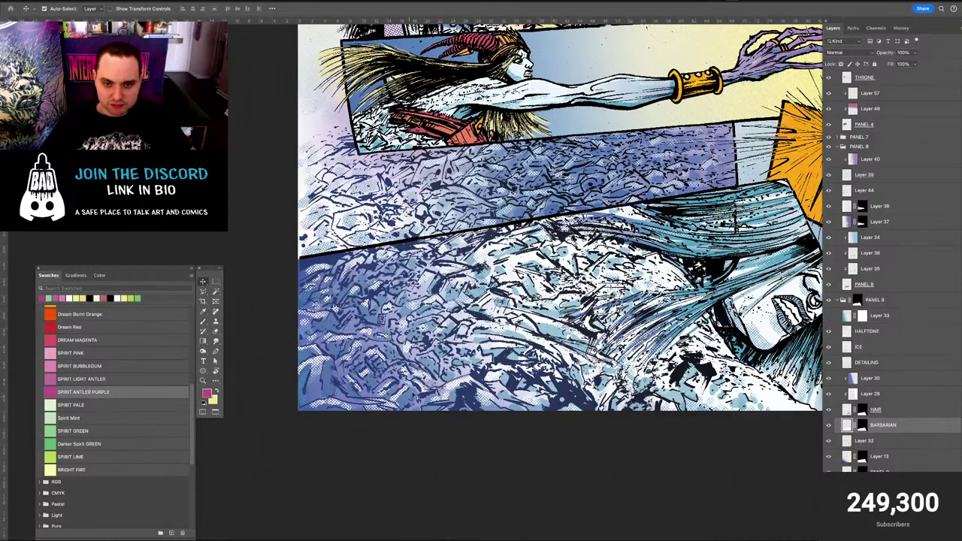
Examine the ice shapes and halftone dots in panel 9 up close and in the context of the whole page
scroll(425, 373, "up", 3)
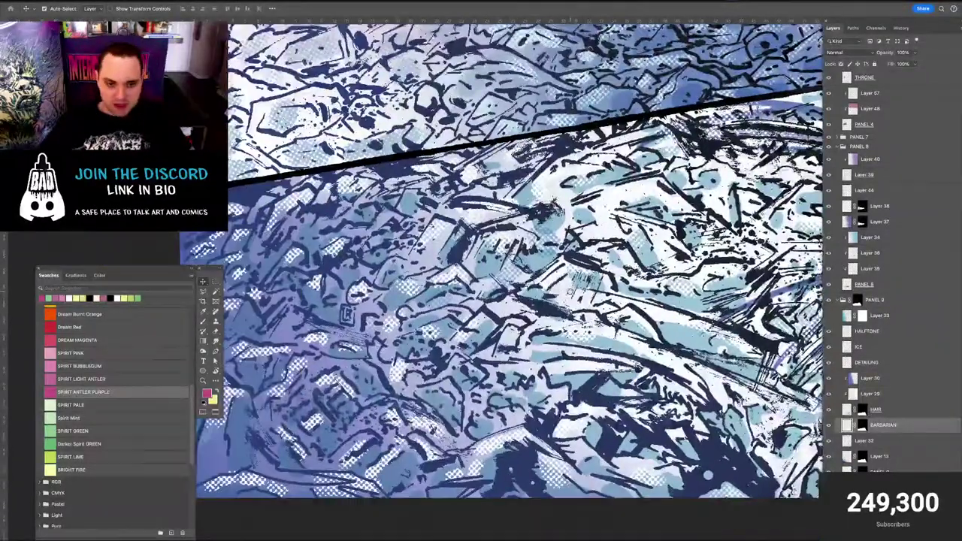
scroll(568, 292, "left", 4)
scroll(568, 292, "down", 2)
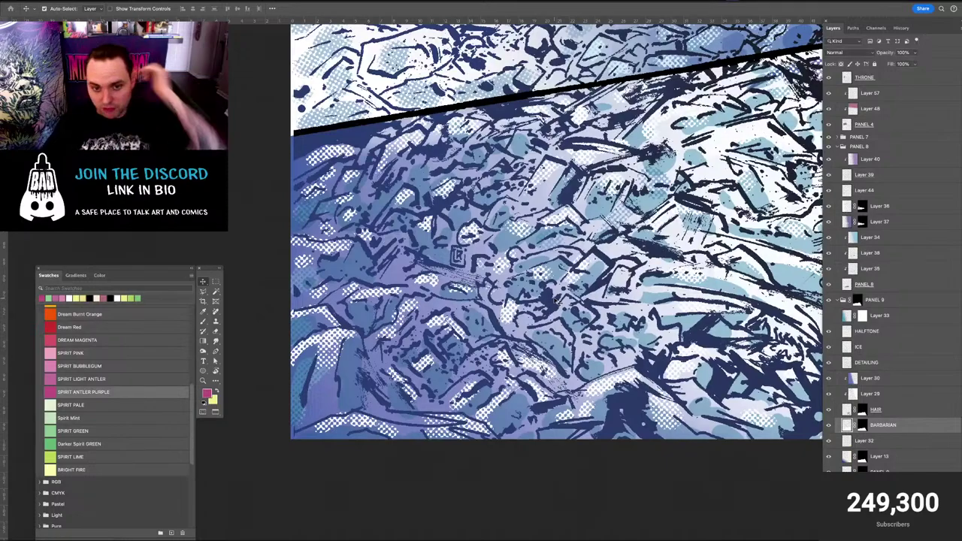
key("ctrl+minus")
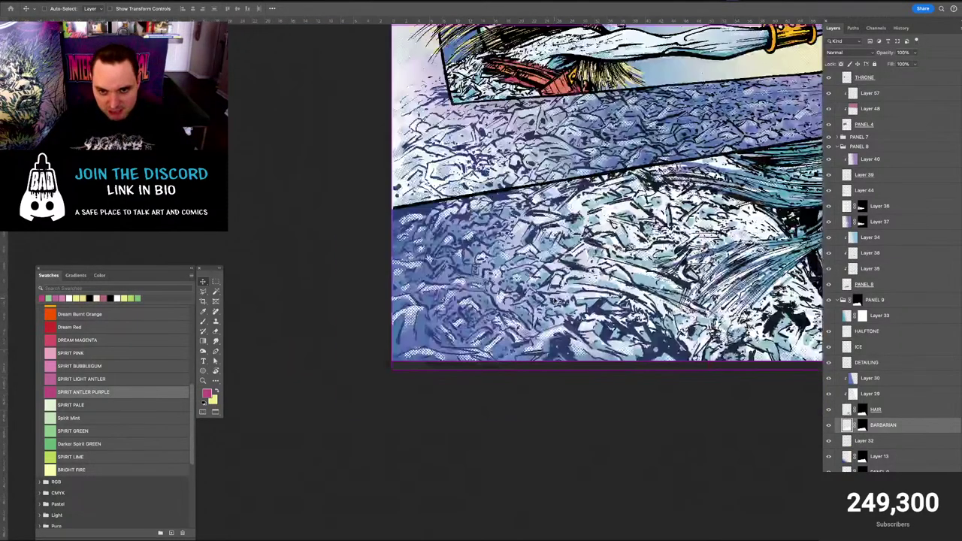
key("ctrl+minus")
key("ctrl+minus")
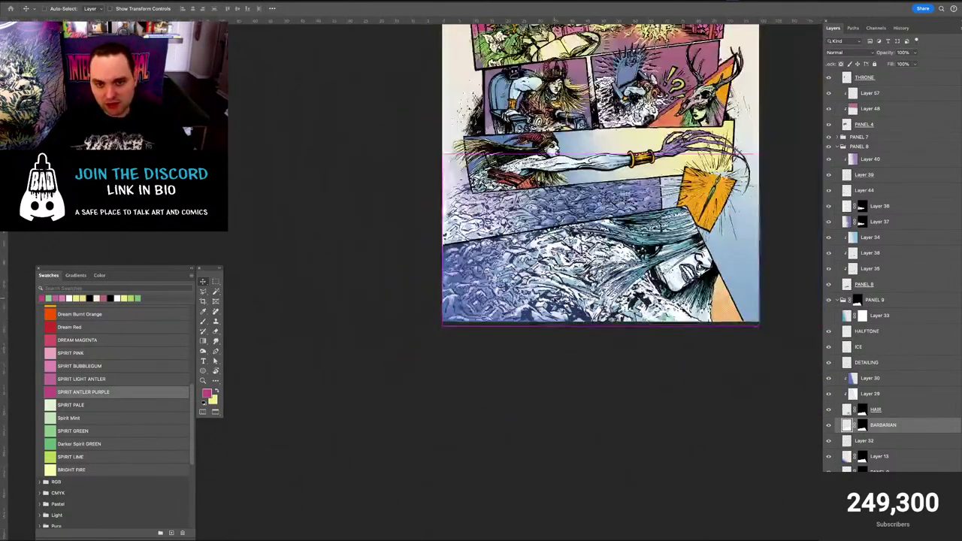
key("ctrl+plus")
key("ctrl+plus")
key("ctrl+plus")
key("ctrl+plus")
key("ctrl+plus")
key("ctrl+plus")
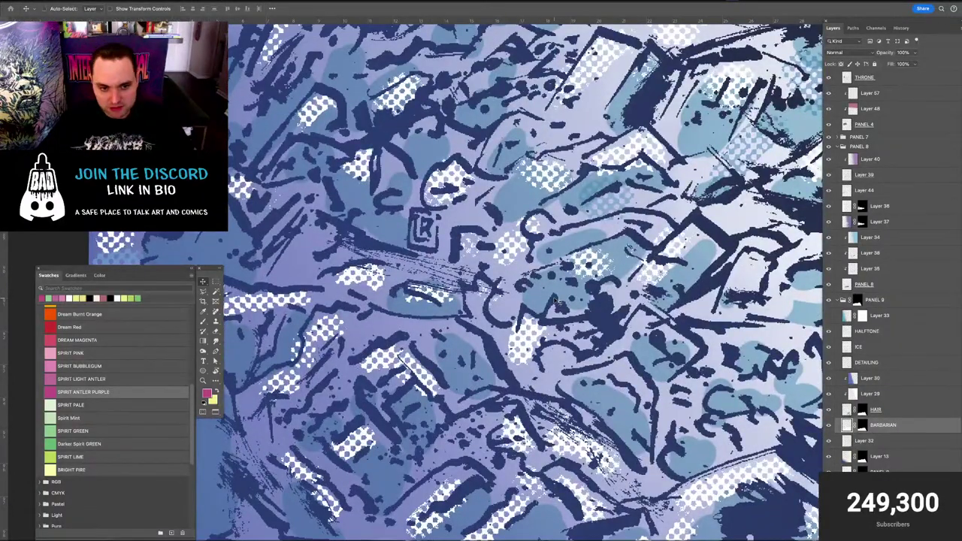
scroll(555, 301, "down", 2)
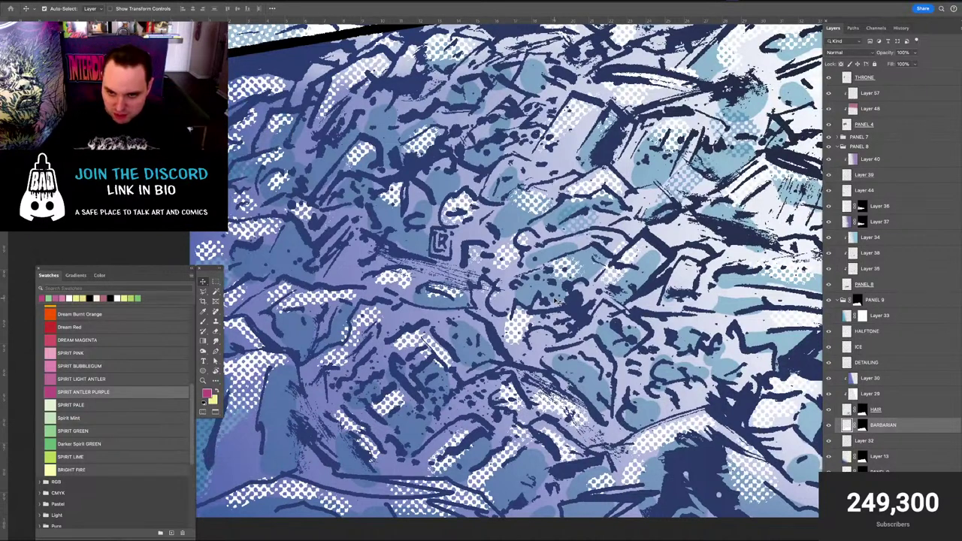
scroll(556, 299, "down", 2)
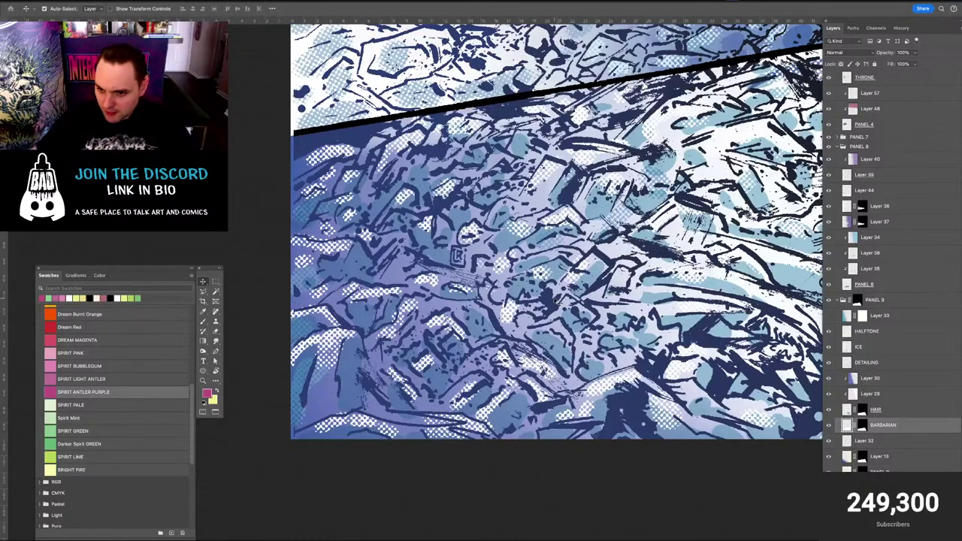
Turn on and select panel 9's Layer 33 gradient, and check its effect across the lower page
left_click(829, 316)
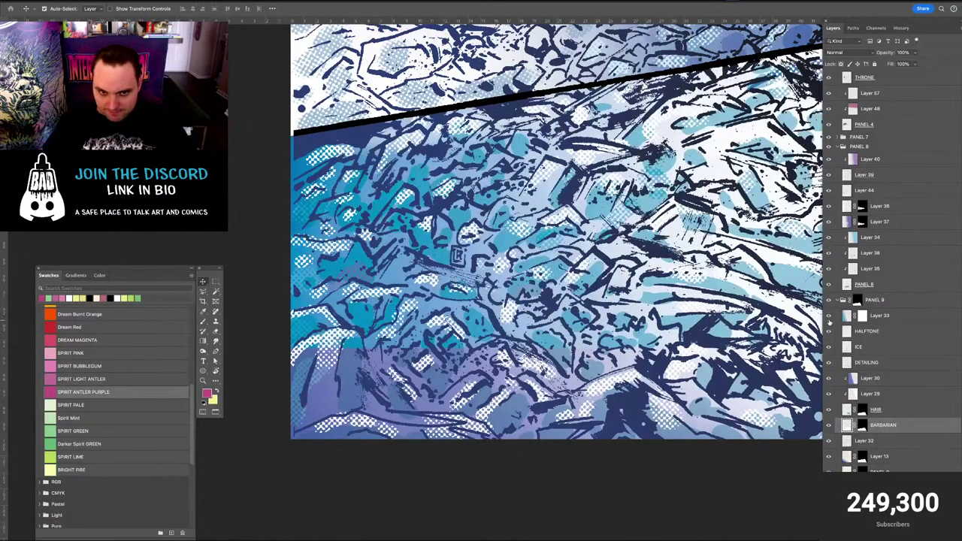
left_click(845, 317)
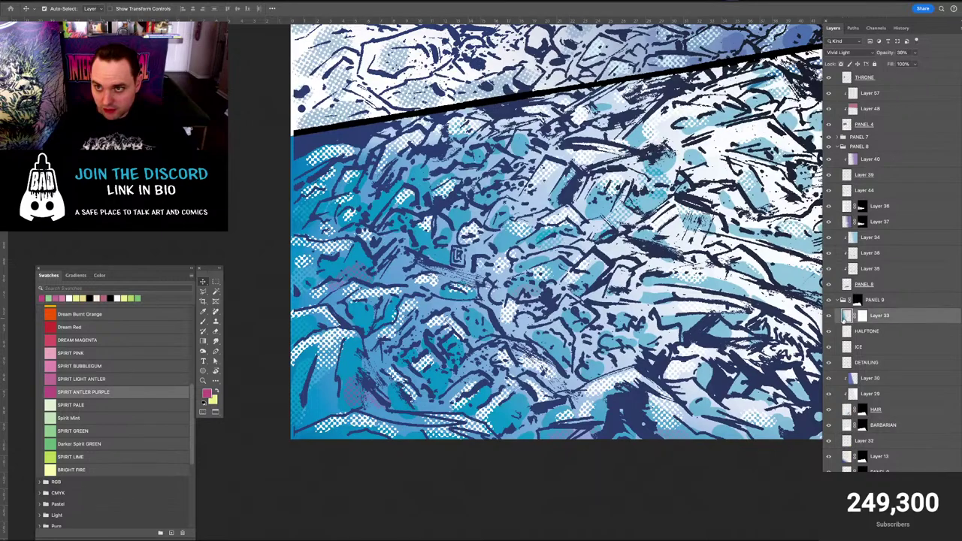
key("ctrl+minus")
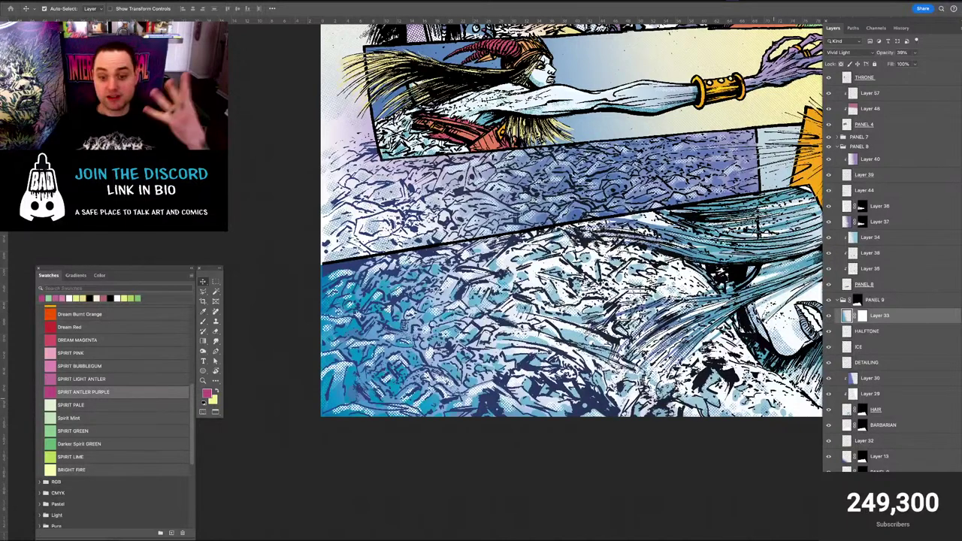
key("ctrl+minus")
key("ctrl+minus")
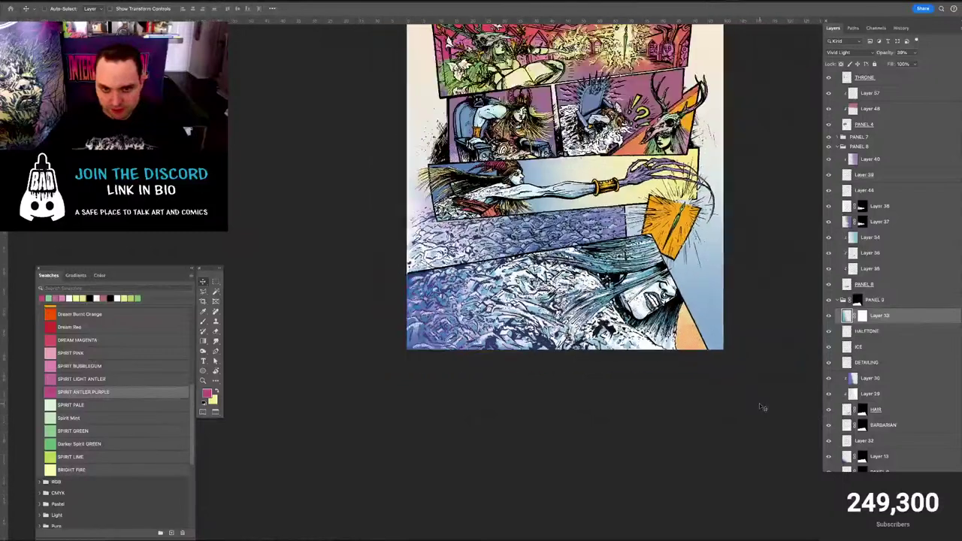
key("ctrl+plus")
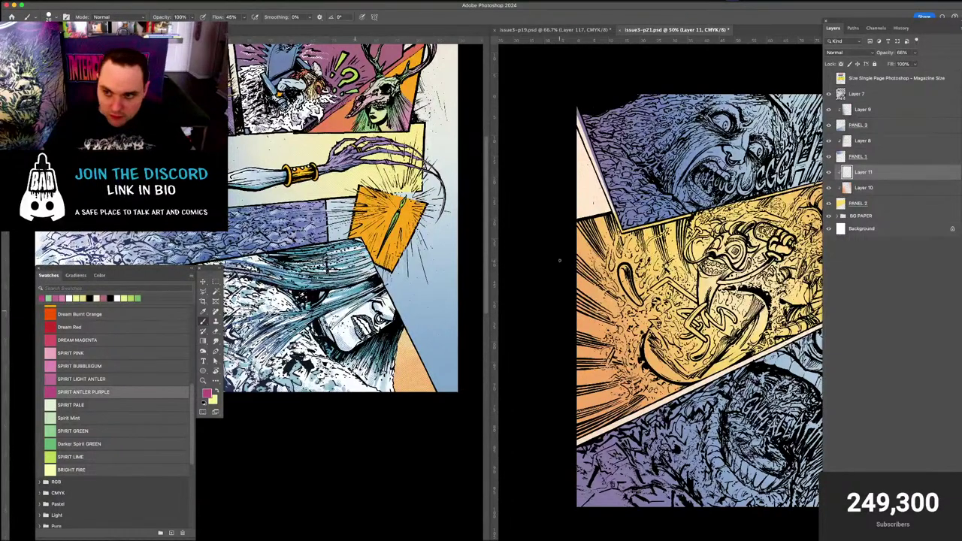
Compare the panels of issue3-p21.psd side by side with the finished icy panel of the other page
left_click_drag(680, 245, 596, 259)
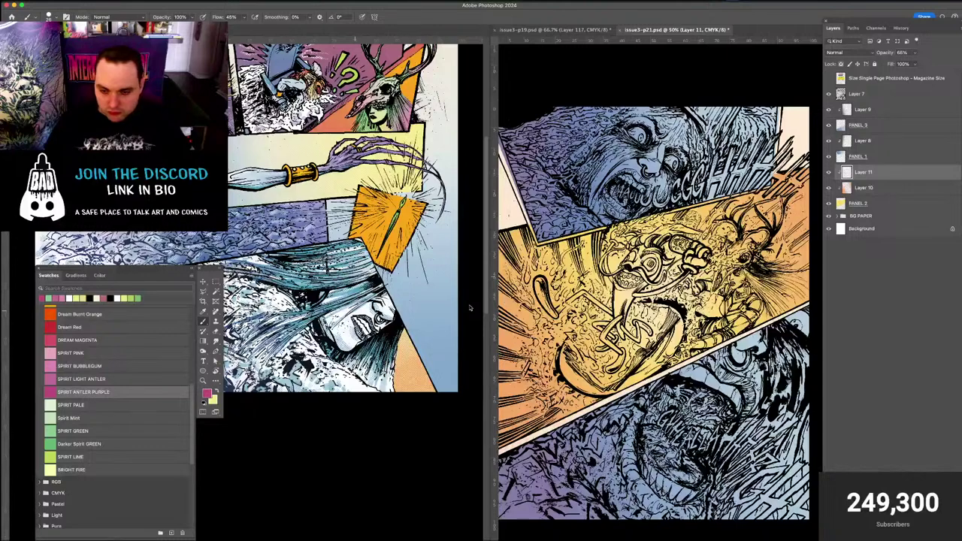
scroll(554, 332, "down", 5)
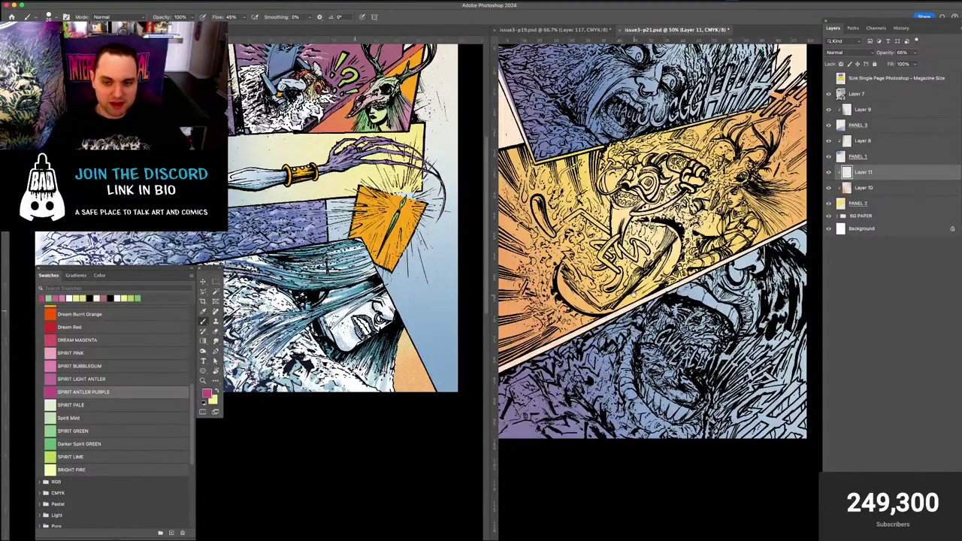
mouse_move(633, 294)
left_mouse_down()
mouse_move(638, 382)
mouse_move(662, 412)
left_mouse_up()
Sample white from the finished page's bottom panel, and add a normal layer above Layer 8 in issue3-p21.psd for brush work in full screen
key("v")
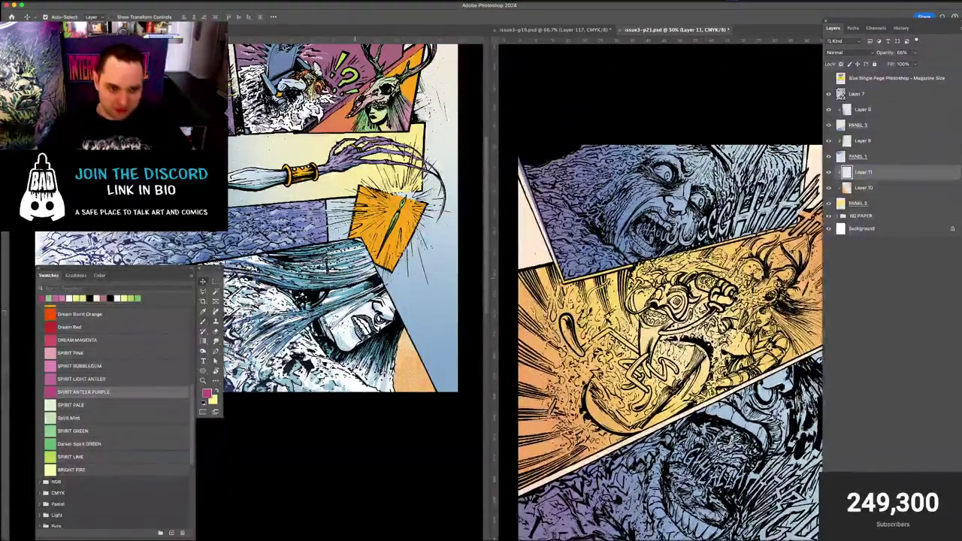
key("b")
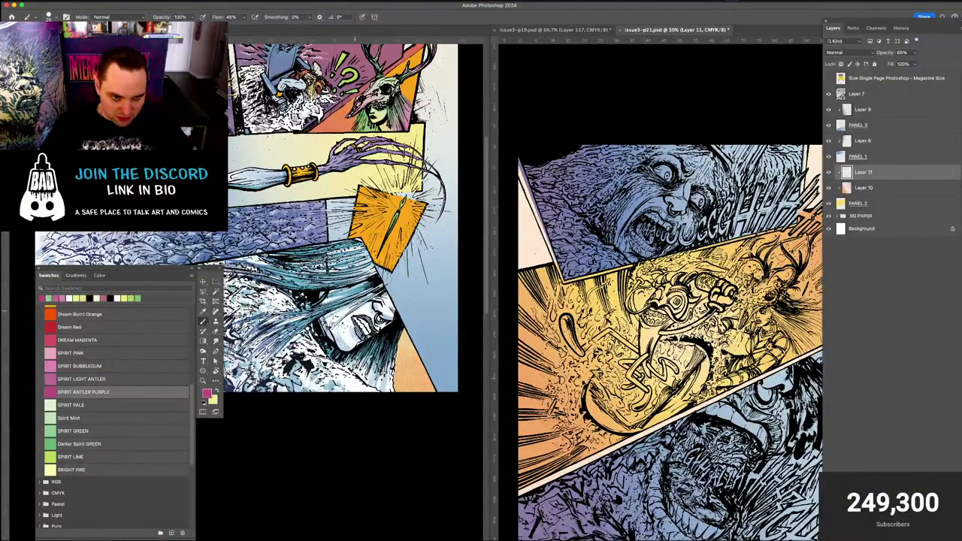
left_click(284, 306, "alt")
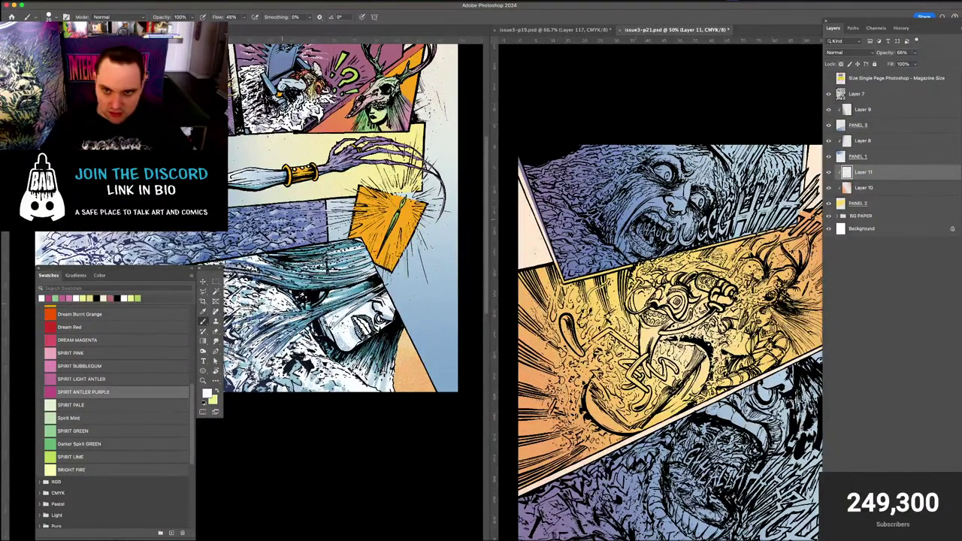
key("v")
left_click(660, 207)
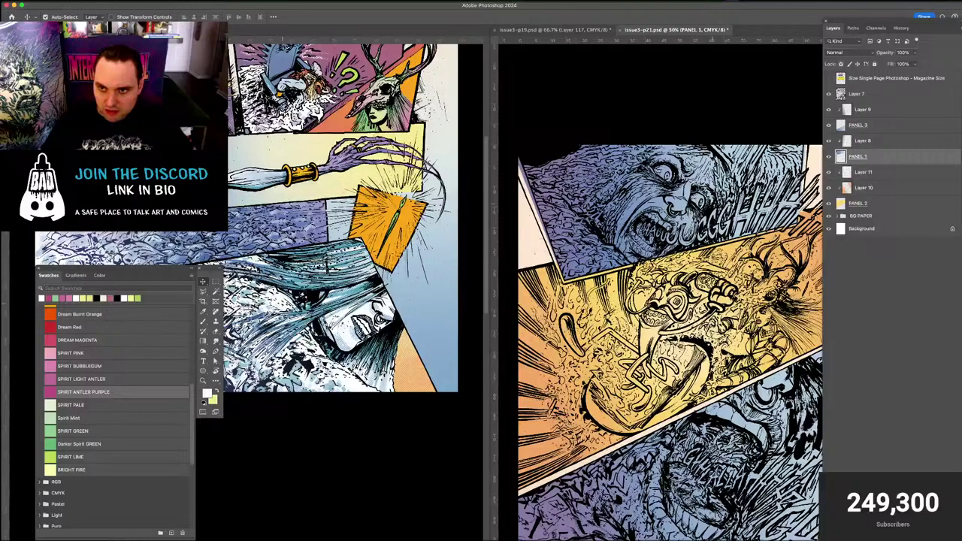
left_click(861, 141)
key("shift+super+n")
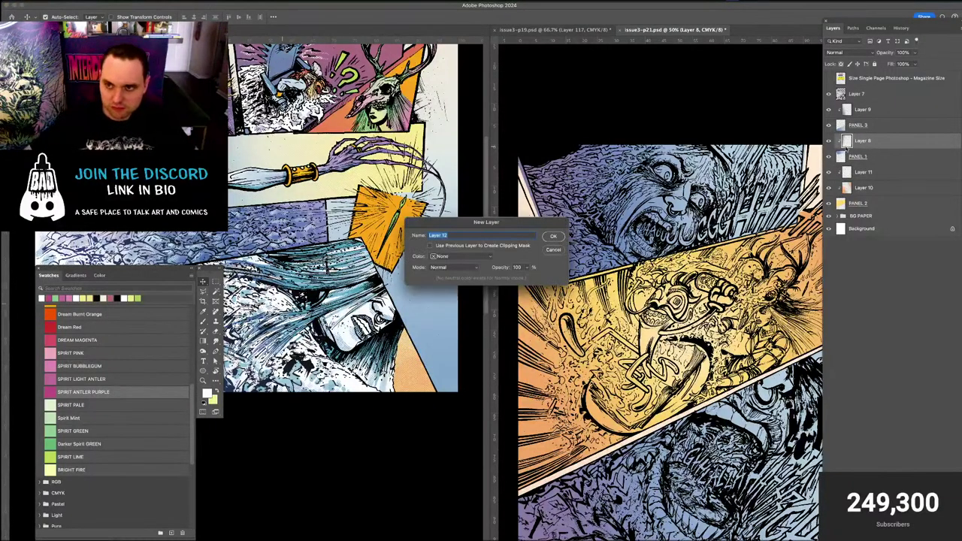
key("Return")
key("b")
key("f")
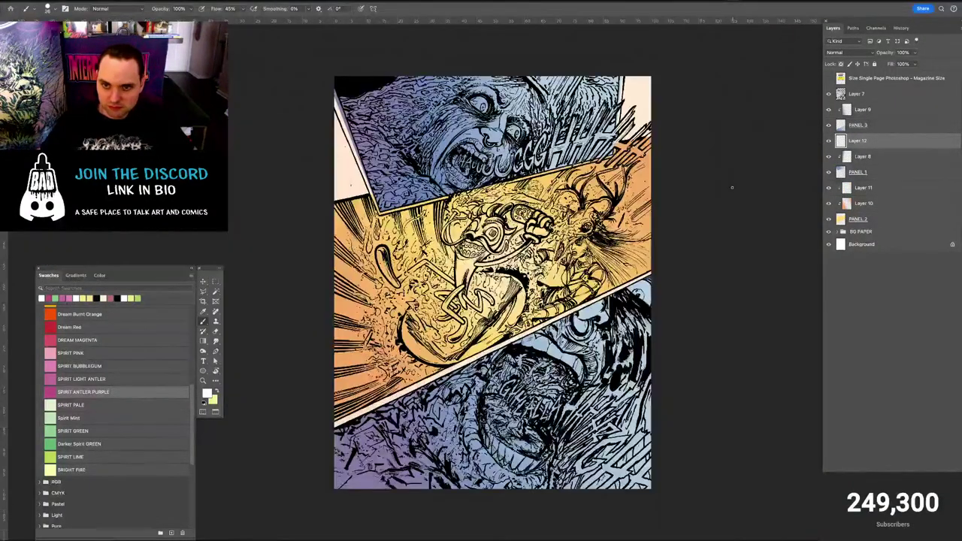
Try a white brush stroke over the screaming face in panel 1, and undo it
key("super+plus")
left_click_drag(476, 161, 493, 296)
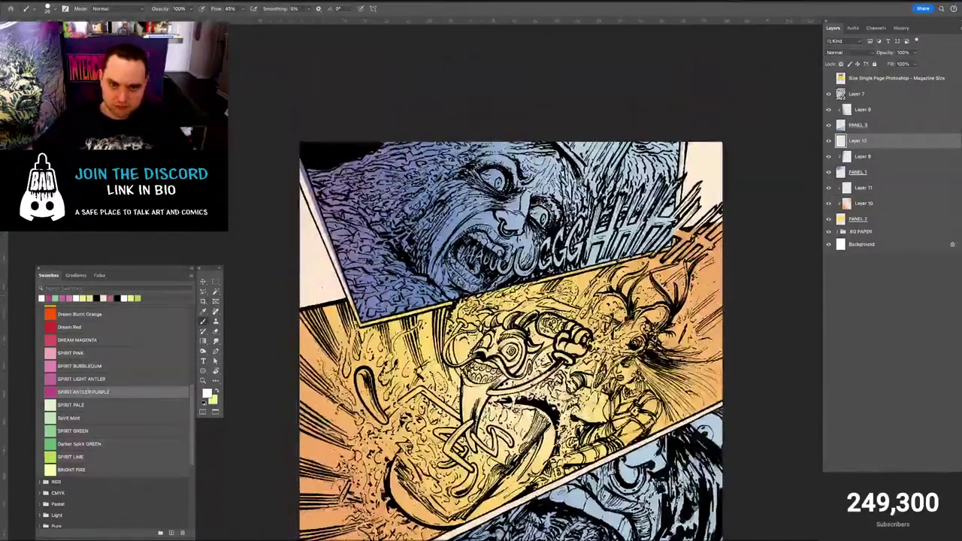
key("super+plus")
left_click_drag(449, 229, 460, 281)
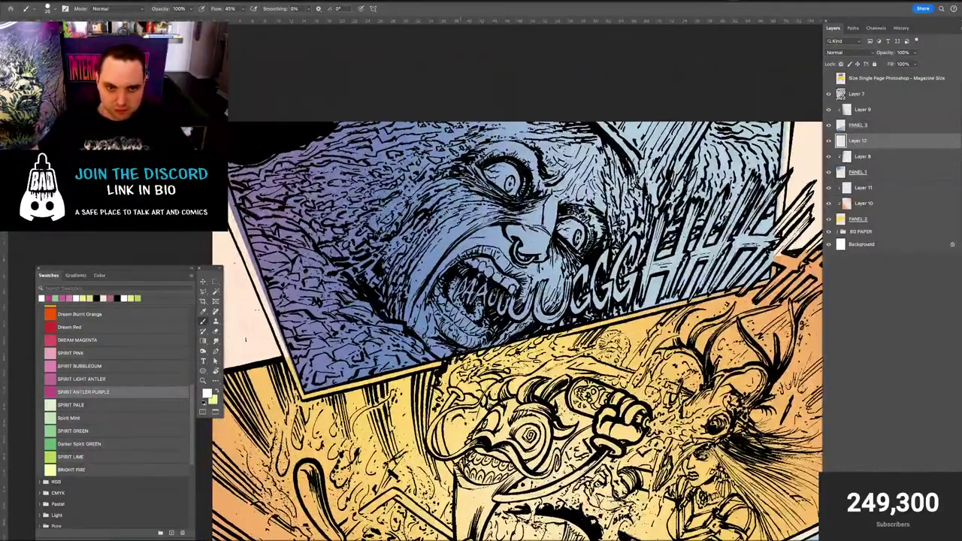
left_click_drag(474, 214, 408, 299)
key("ctrl+z")
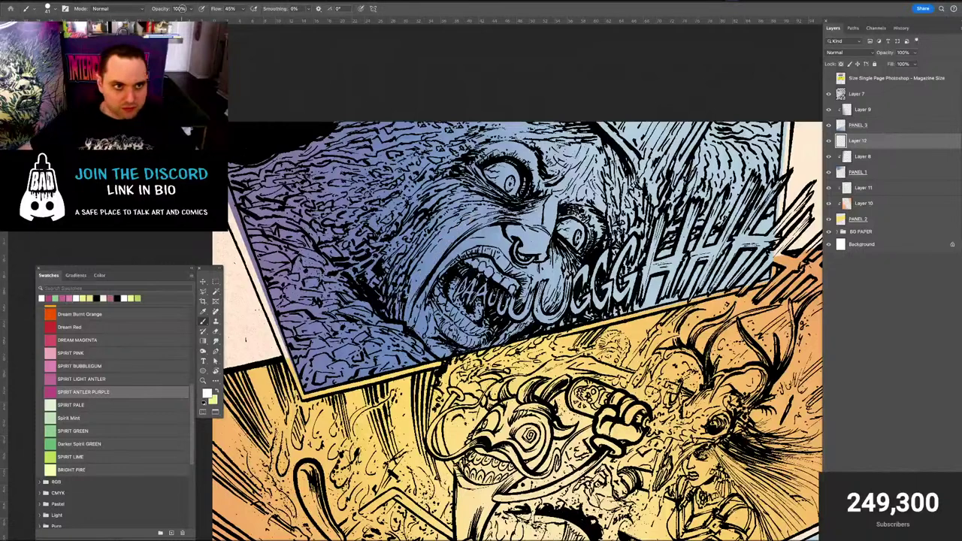
Brush white highlights onto the furry arm beside the face in panel 1 at 48% opacity, and rename the layer ICE
mouse_move(331, 201)
left_mouse_down()
mouse_move(342, 201)
mouse_move(289, 215)
mouse_move(400, 347)
mouse_move(267, 226)
mouse_move(289, 267)
mouse_move(331, 299)
mouse_move(300, 259)
mouse_move(367, 334)
mouse_move(404, 359)
mouse_move(362, 339)
mouse_move(298, 261)
left_mouse_up()
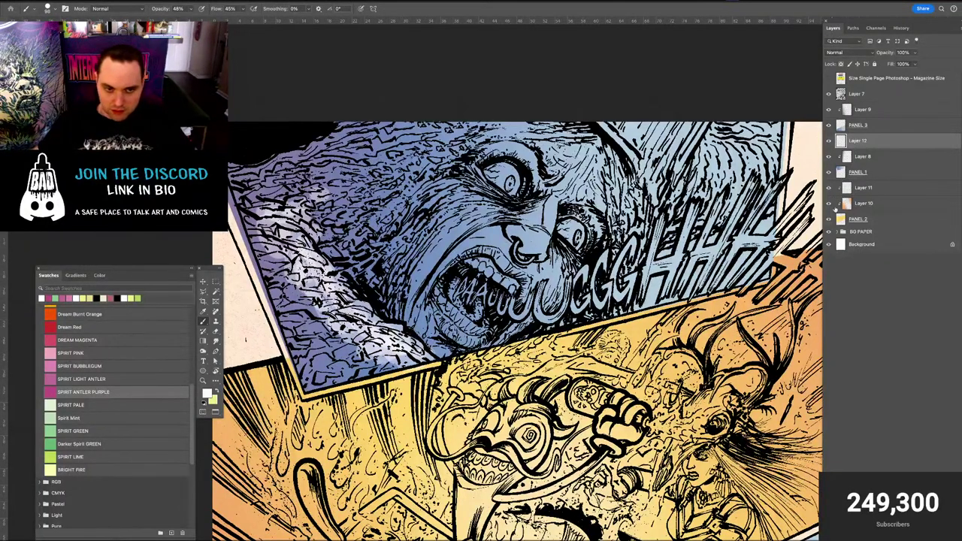
double_click(858, 140)
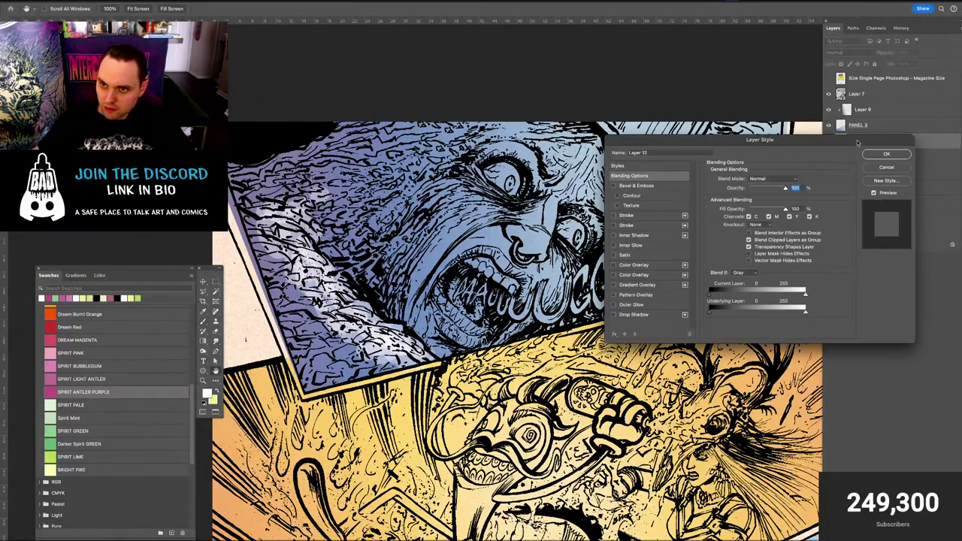
left_click(888, 166)
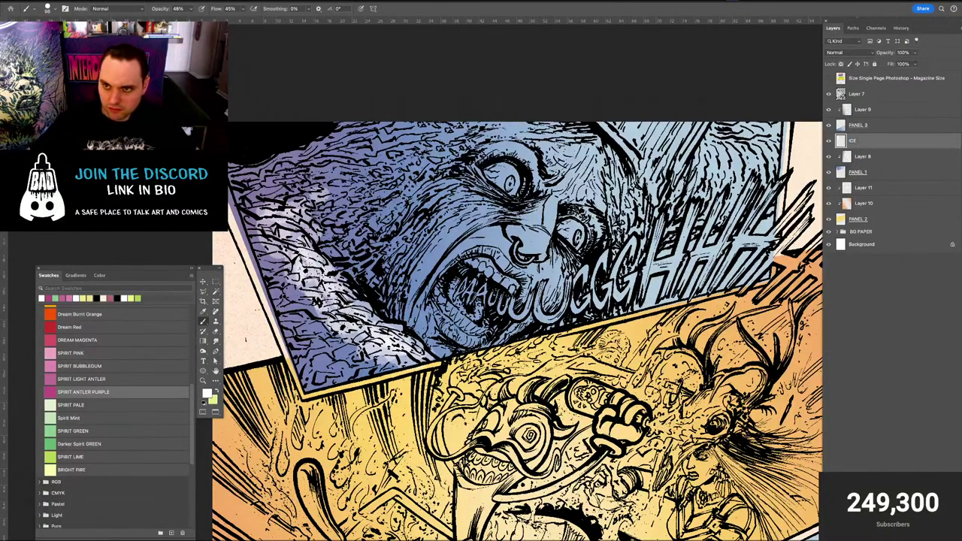
Paint broad soft white strokes over the screaming face and the fur around it in panel 1 on the ICE layer
mouse_move(281, 236)
left_mouse_down()
mouse_move(251, 216)
mouse_move(315, 271)
mouse_move(434, 152)
mouse_move(317, 215)
mouse_move(336, 191)
mouse_move(381, 214)
mouse_move(345, 245)
mouse_move(395, 248)
mouse_move(361, 305)
mouse_move(398, 329)
mouse_move(421, 240)
mouse_move(410, 286)
mouse_move(451, 218)
mouse_move(489, 240)
mouse_move(549, 219)
mouse_move(496, 176)
mouse_move(542, 225)
mouse_move(451, 301)
mouse_move(466, 196)
mouse_move(429, 218)
left_mouse_up()
mouse_move(491, 187)
left_mouse_down()
mouse_move(535, 154)
mouse_move(601, 214)
mouse_move(530, 143)
mouse_move(601, 172)
left_mouse_up()
mouse_move(571, 226)
left_mouse_down()
mouse_move(526, 278)
mouse_move(443, 315)
mouse_move(433, 293)
mouse_move(459, 338)
mouse_move(526, 323)
mouse_move(466, 256)
mouse_move(399, 293)
mouse_move(444, 203)
mouse_move(518, 180)
mouse_move(477, 150)
mouse_move(421, 188)
mouse_move(405, 225)
left_mouse_up()
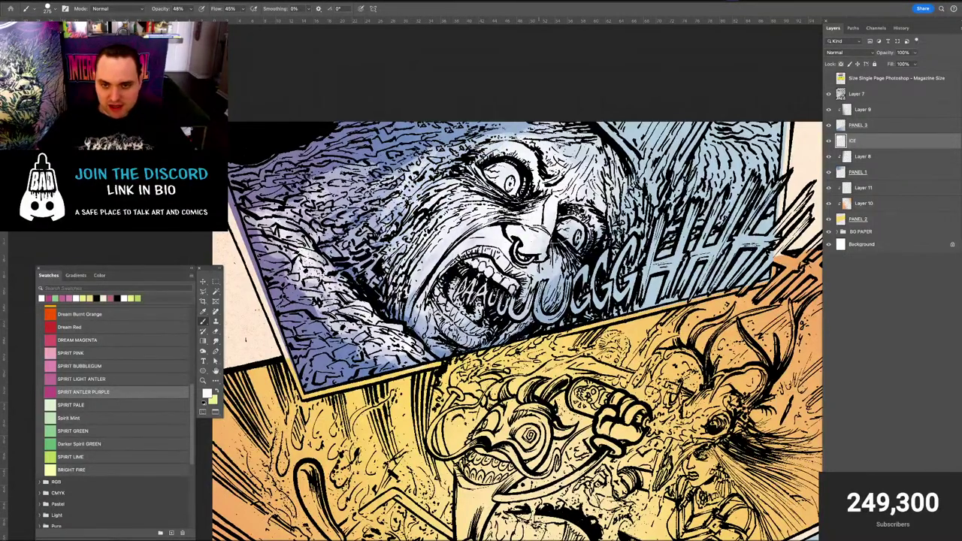
mouse_move(564, 226)
left_mouse_down()
mouse_move(624, 214)
mouse_move(631, 169)
left_mouse_up()
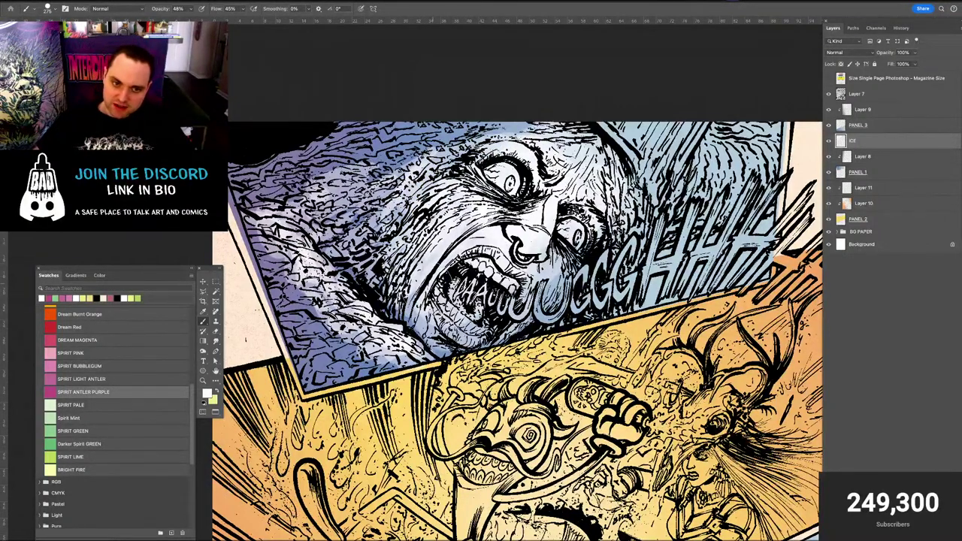
mouse_move(444, 279)
left_mouse_down()
mouse_move(413, 308)
mouse_move(391, 300)
mouse_move(451, 286)
mouse_move(459, 271)
mouse_move(481, 330)
mouse_move(518, 309)
mouse_move(526, 270)
mouse_move(547, 286)
mouse_move(574, 215)
left_mouse_up()
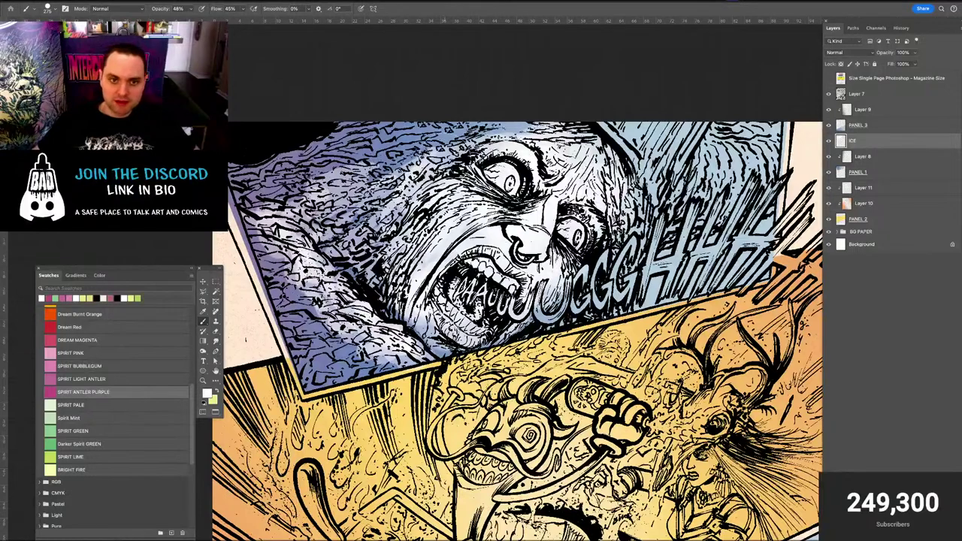
mouse_move(399, 161)
left_mouse_down()
mouse_move(340, 163)
mouse_move(402, 169)
left_mouse_up()
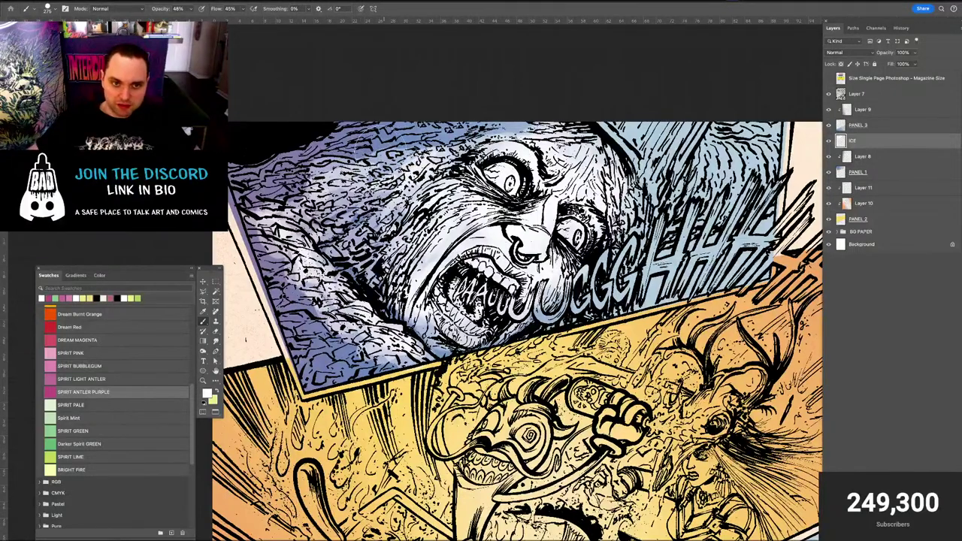
left_click_drag(458, 134, 391, 155)
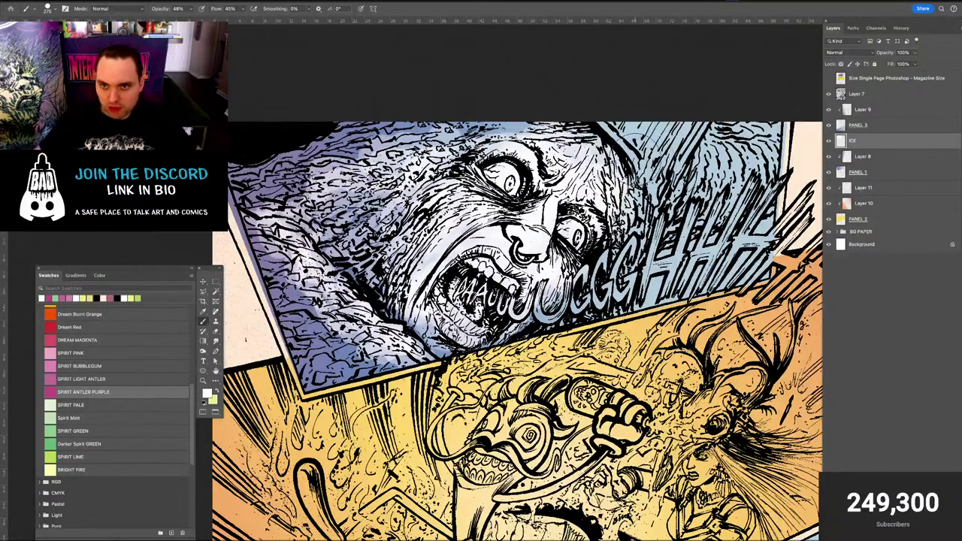
Reduce the brush size and paint white highlights on the shaggy fur between the face and panel 1's far edge
key("bracketleft")
mouse_move(713, 158)
left_mouse_down()
mouse_move(702, 161)
mouse_move(711, 160)
mouse_move(706, 179)
left_mouse_up()
key("bracketleft")
mouse_move(729, 127)
left_mouse_down()
mouse_move(696, 192)
mouse_move(662, 221)
left_mouse_up()
left_click_drag(730, 156, 699, 218)
left_click_drag(699, 138, 636, 227)
mouse_move(440, 240)
left_mouse_down()
mouse_move(387, 225)
mouse_move(421, 184)
mouse_move(360, 162)
mouse_move(288, 175)
mouse_move(303, 197)
mouse_move(417, 128)
mouse_move(537, 132)
mouse_move(458, 162)
mouse_move(451, 210)
left_mouse_up()
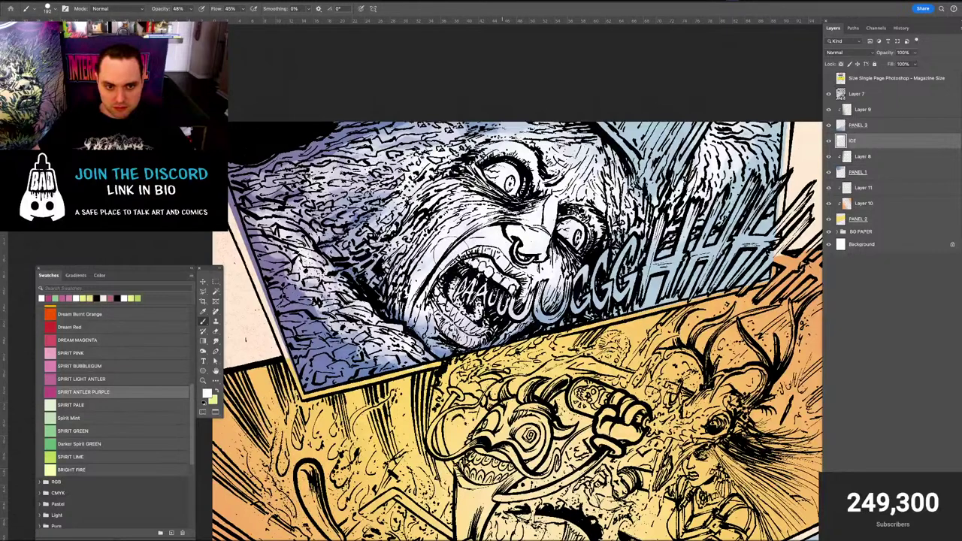
Touch up panel 1 with white highlights on the arm, under the chin, by the scream lettering and in the hair strands beside the face
mouse_move(291, 273)
left_mouse_down()
mouse_move(349, 316)
mouse_move(376, 368)
mouse_move(306, 296)
mouse_move(307, 319)
left_mouse_up()
mouse_move(556, 272)
left_mouse_down()
mouse_move(555, 294)
mouse_move(576, 276)
mouse_move(511, 335)
mouse_move(601, 301)
mouse_move(601, 260)
left_mouse_up()
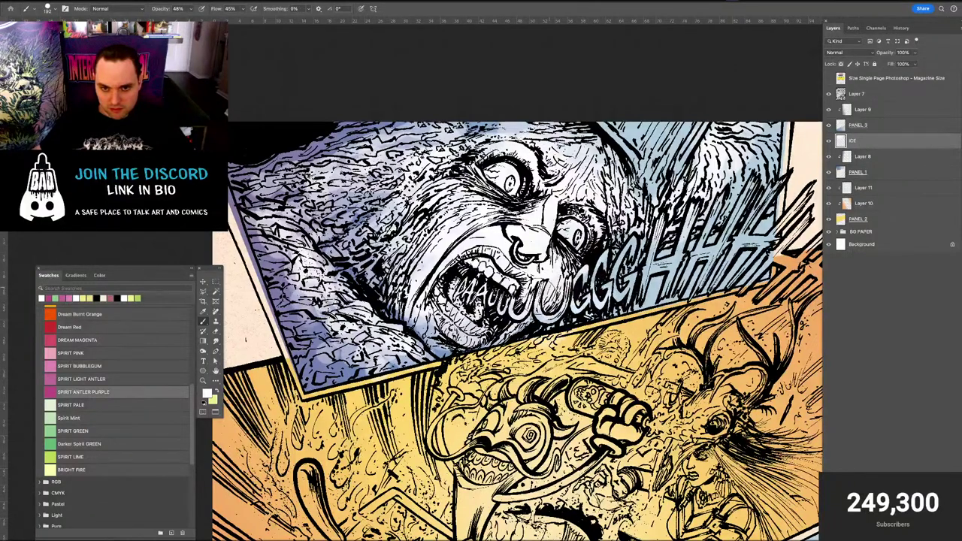
left_click_drag(520, 320, 511, 325)
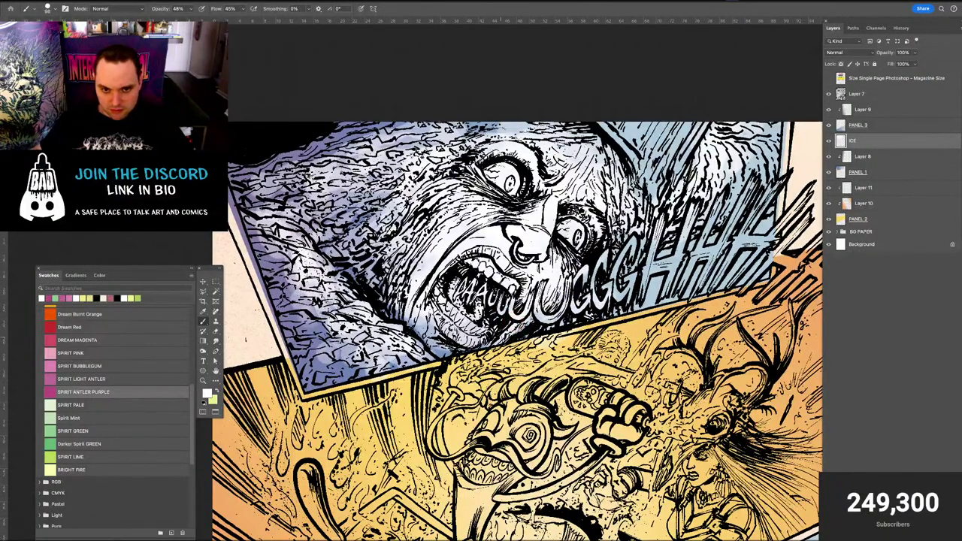
mouse_move(658, 248)
left_mouse_down()
mouse_move(647, 283)
mouse_move(667, 273)
mouse_move(623, 253)
mouse_move(635, 288)
left_mouse_up()
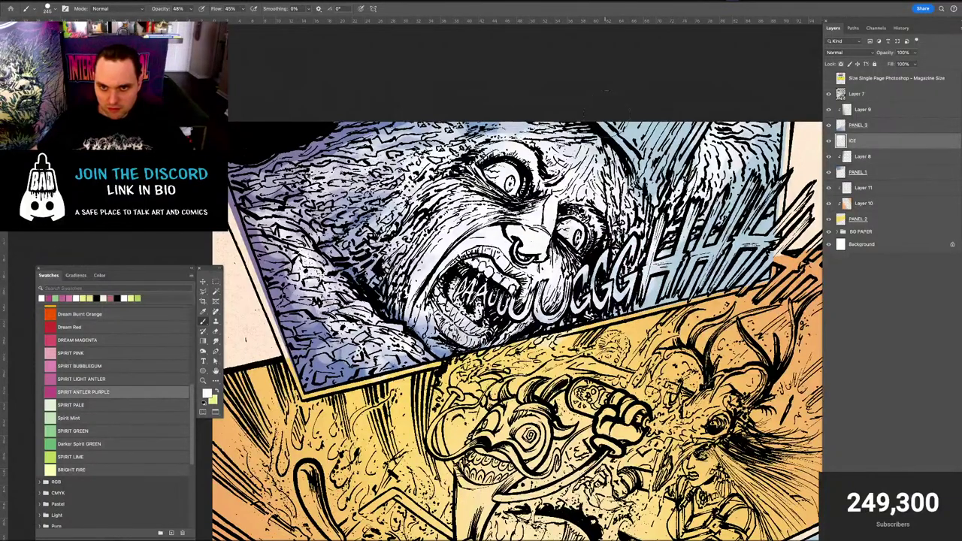
left_click_drag(638, 197, 653, 141)
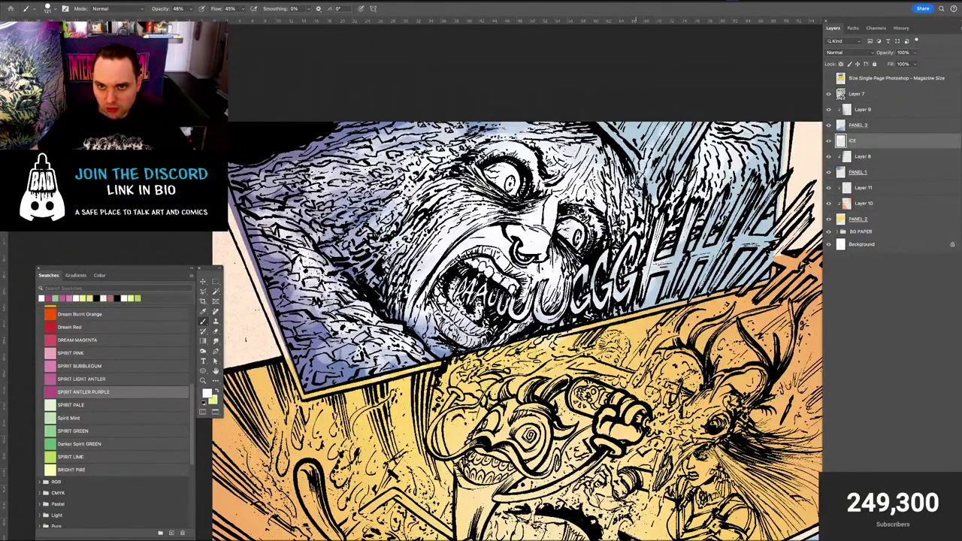
mouse_move(638, 180)
left_mouse_down()
mouse_move(655, 137)
mouse_move(639, 173)
mouse_move(658, 159)
mouse_move(636, 137)
mouse_move(643, 129)
left_mouse_up()
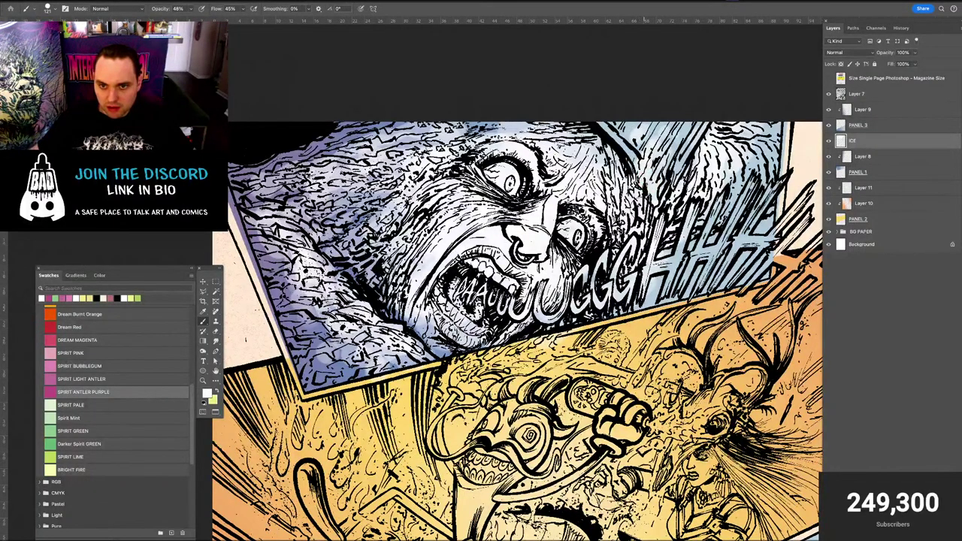
Try a white brush stroke over the H letters of the scream lettering in panel 1, and undo it
left_click_drag(528, 279, 483, 268)
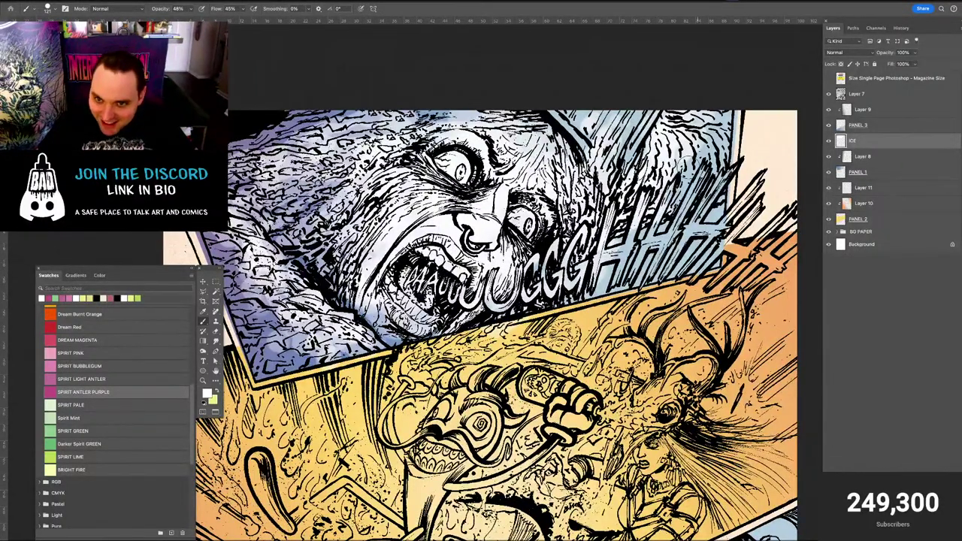
mouse_move(644, 235)
left_mouse_down()
mouse_move(705, 205)
mouse_move(674, 197)
left_mouse_up()
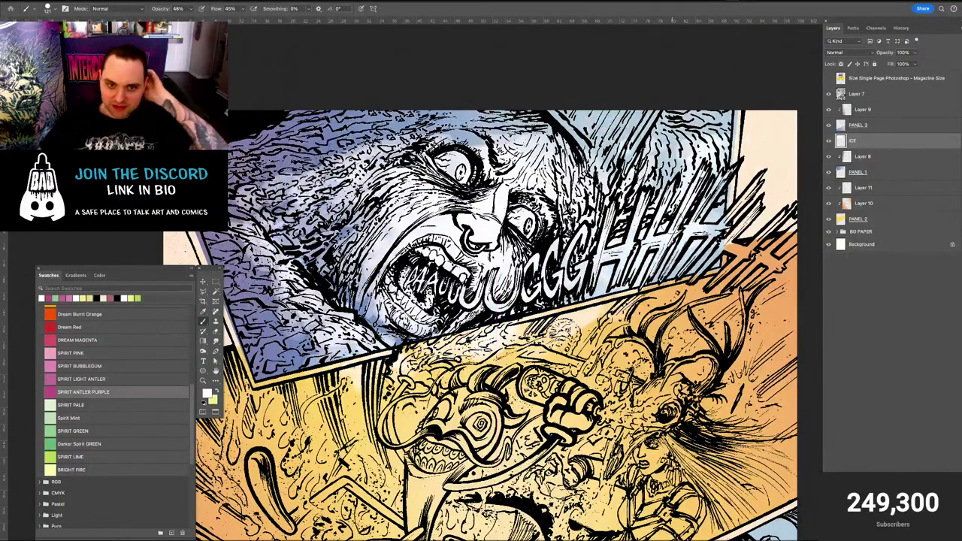
key("ctrl+z")
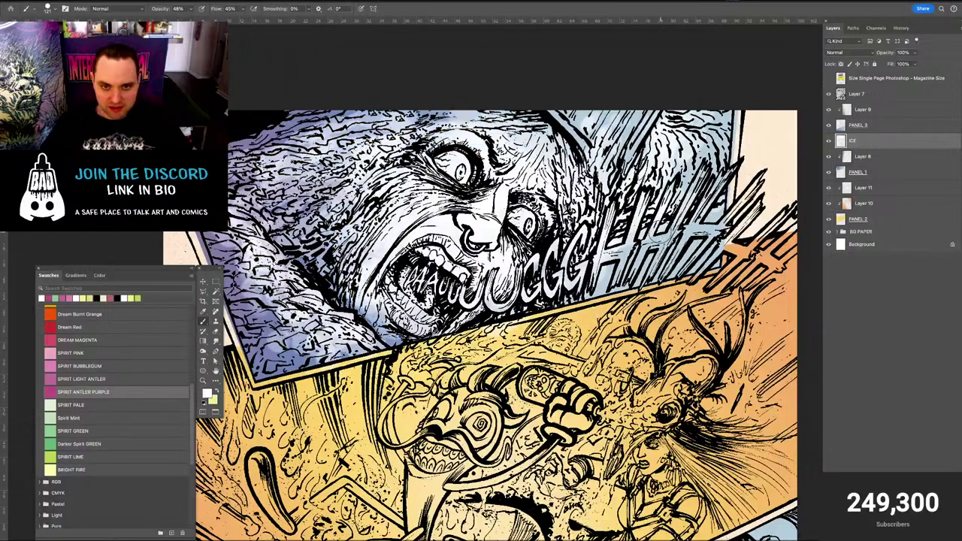
Save the document and add a new layer directly above the ICE layer
key("ctrl+s")
left_click(514, 198)
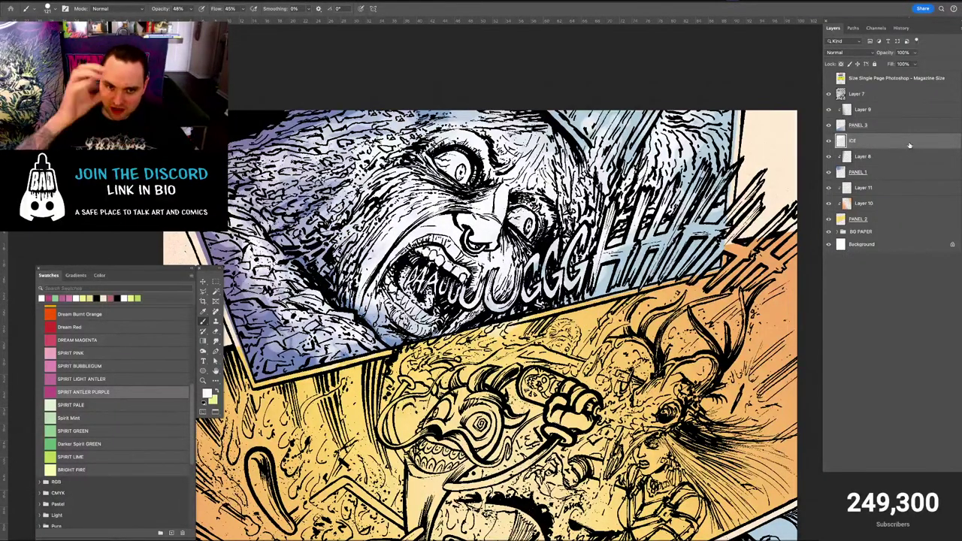
mouse_move(909, 145)
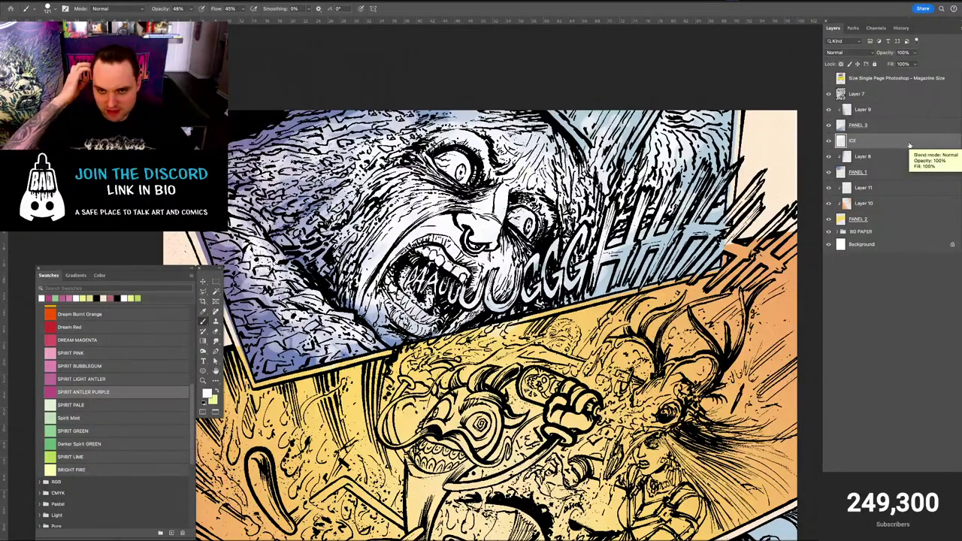
key("ctrl+shift+alt+n")
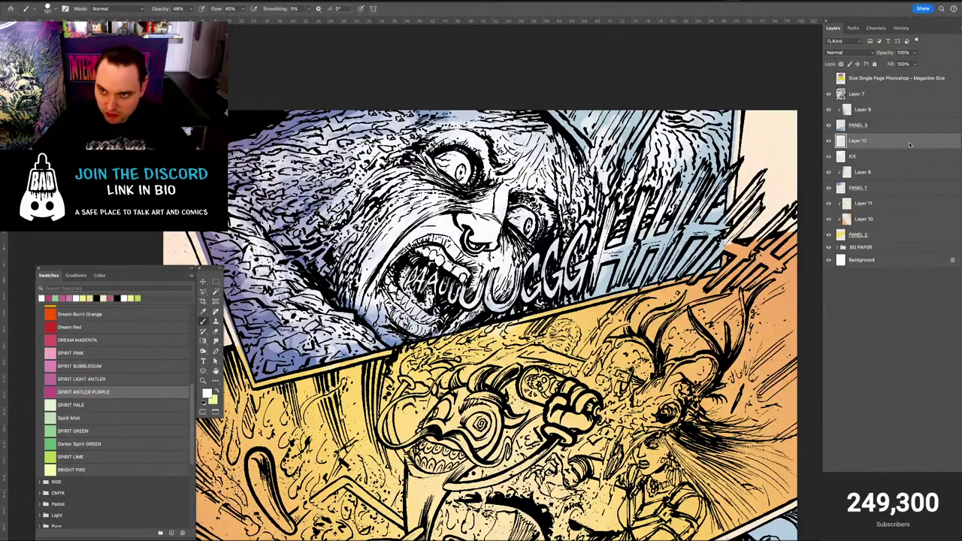
Look over the whole page to compare the whitened panel 1 with the orange middle panel and the blue bottom panel
key("ctrl+minus")
key("ctrl+minus")
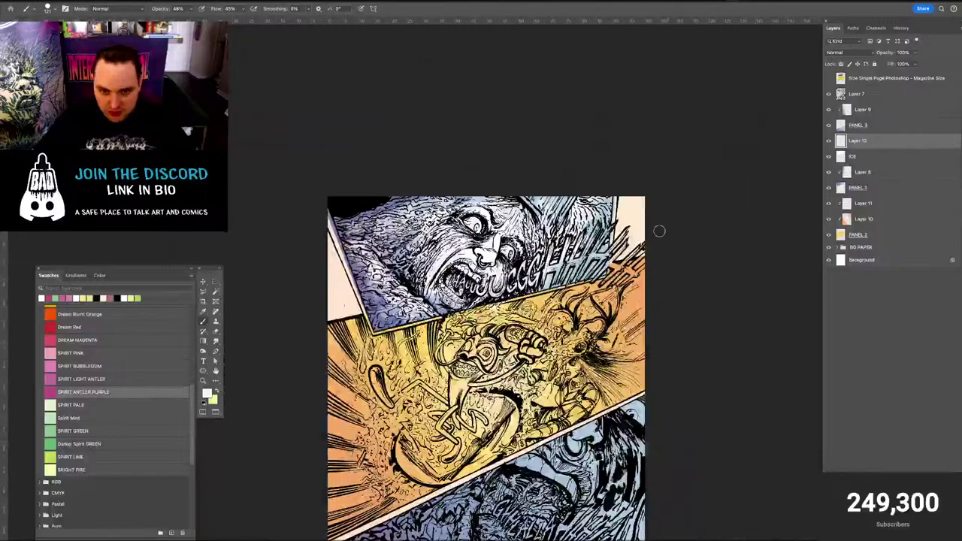
scroll(659, 230, "down", 1)
scroll(660, 231, "down", 1)
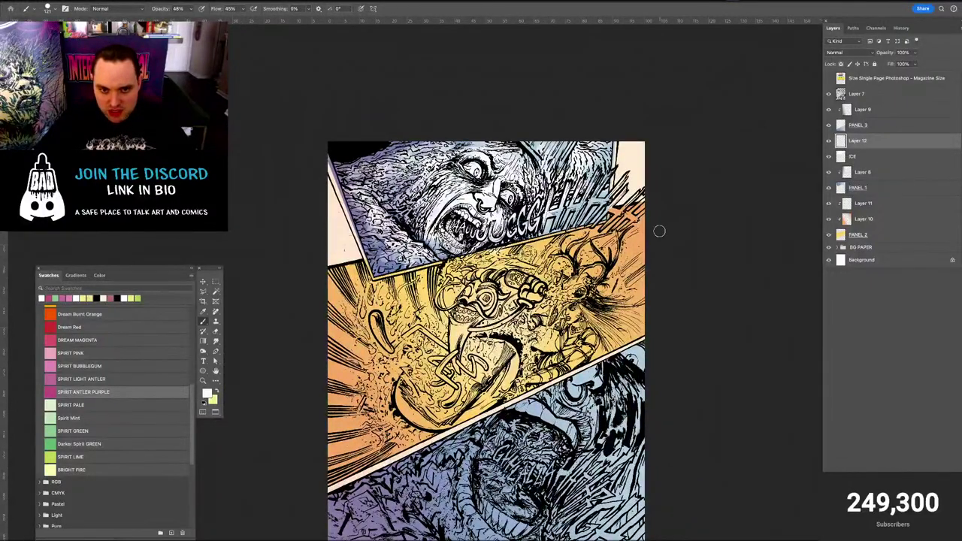
key("ctrl+plus")
scroll(659, 230, "up", 1)
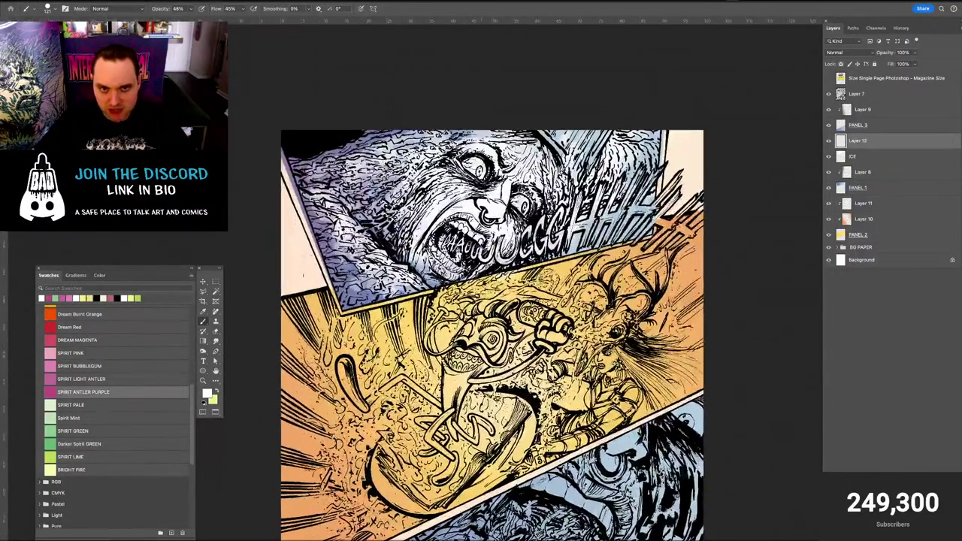
left_click_drag(577, 428, 471, 113)
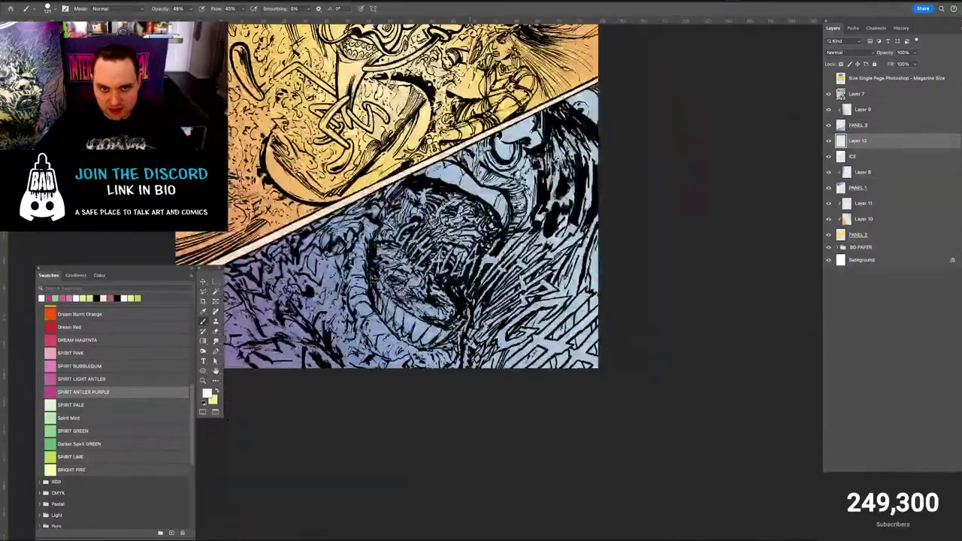
scroll(469, 159, "up", 15)
scroll(469, 159, "left", 5)
scroll(469, 159, "down", 8)
scroll(468, 159, "right", 4)
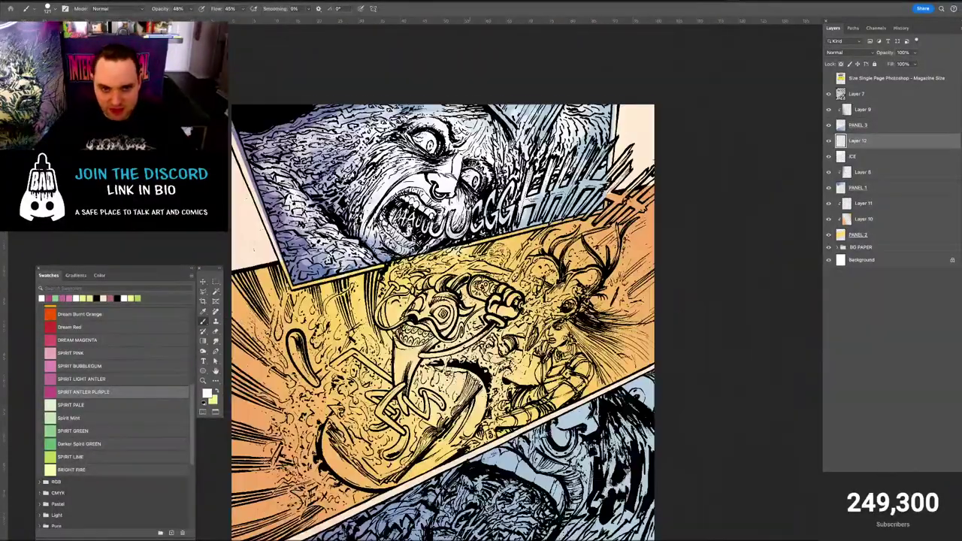
scroll(443, 311, "down", 1)
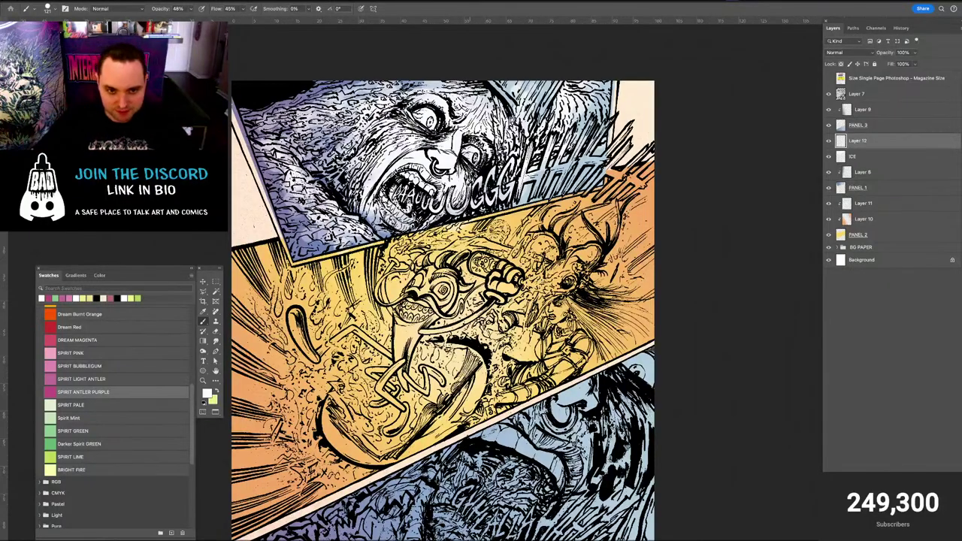
scroll(439, 202, "up", 5)
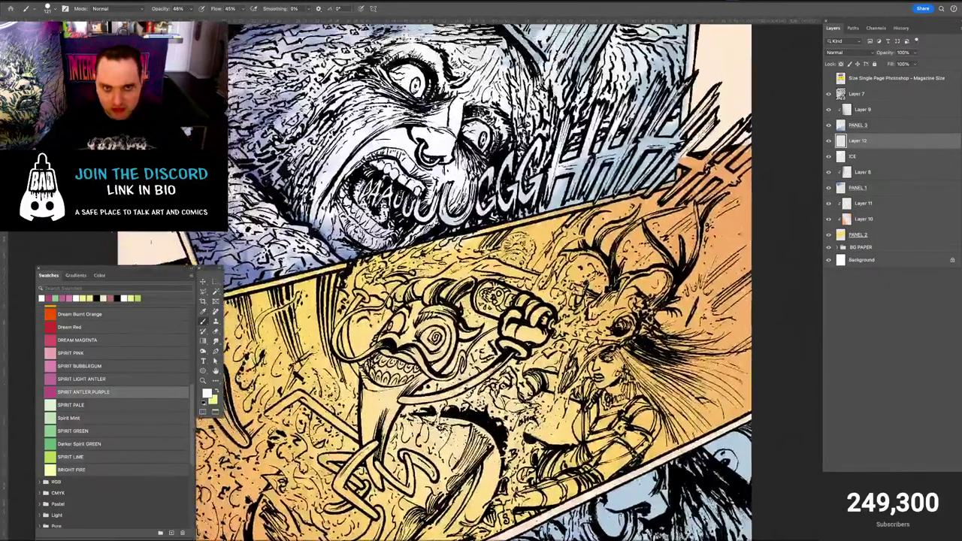
scroll(526, 301, "down", 3)
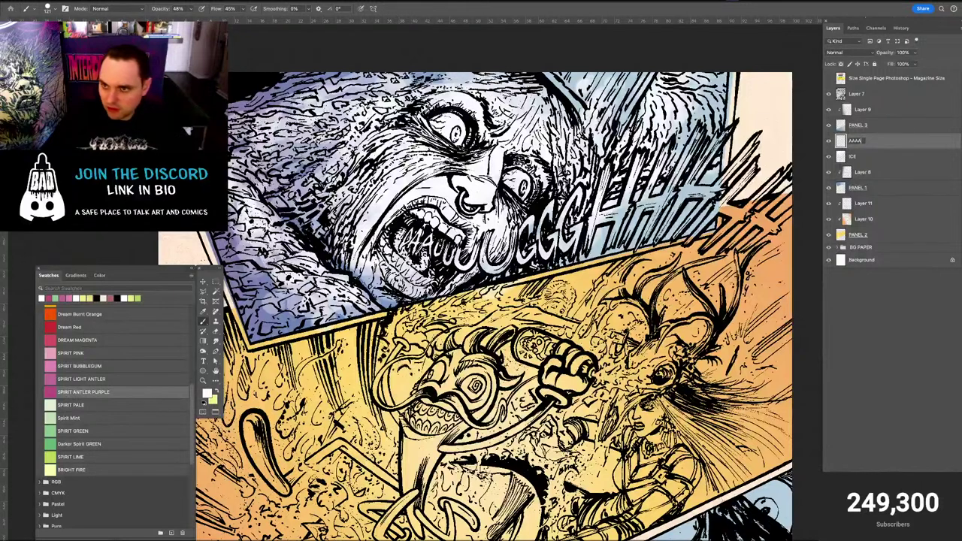
Rename the new layer AAAAAUUUUUUGGGHHHHH and choose the SPIRIT LIME swatch with the brush opacity at 100%
type("AUUUUUUGGGHHHHH")
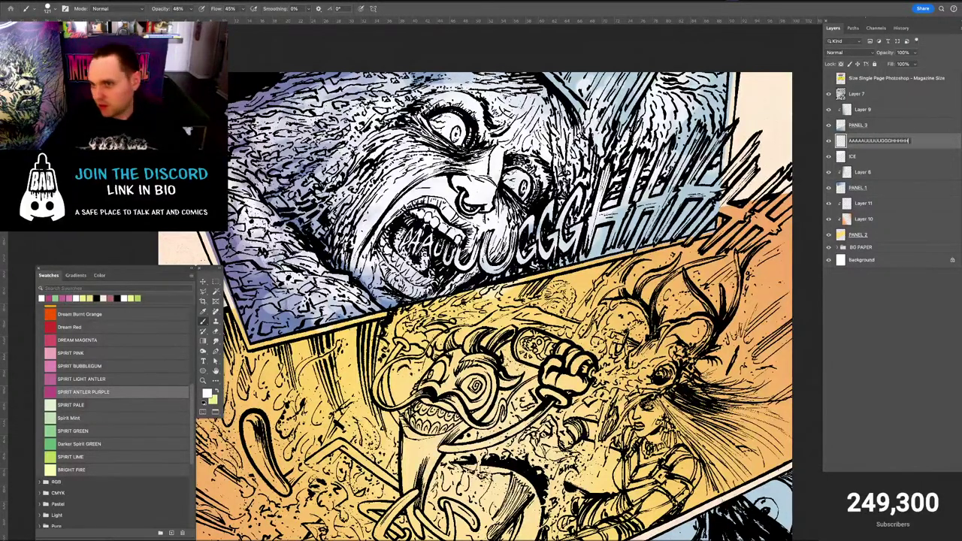
key("Return")
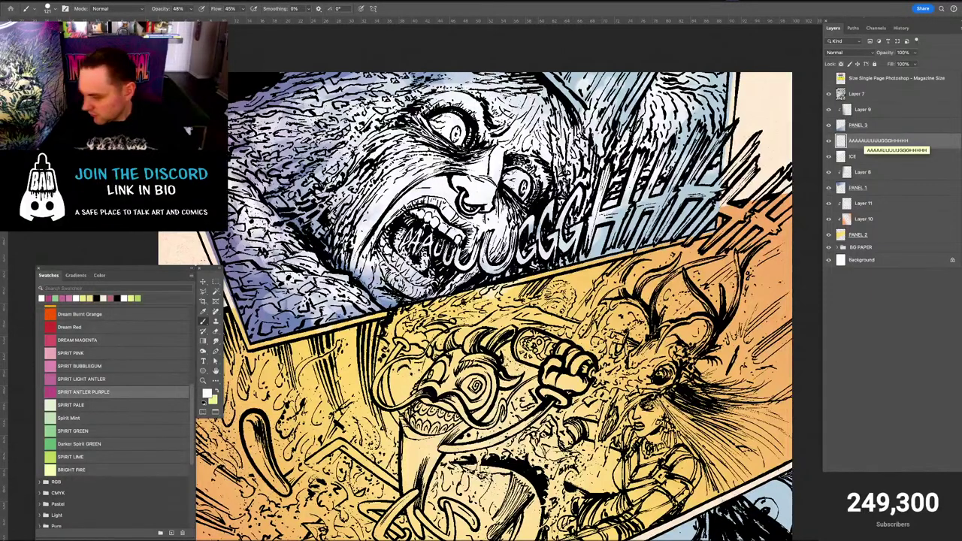
left_click(52, 456)
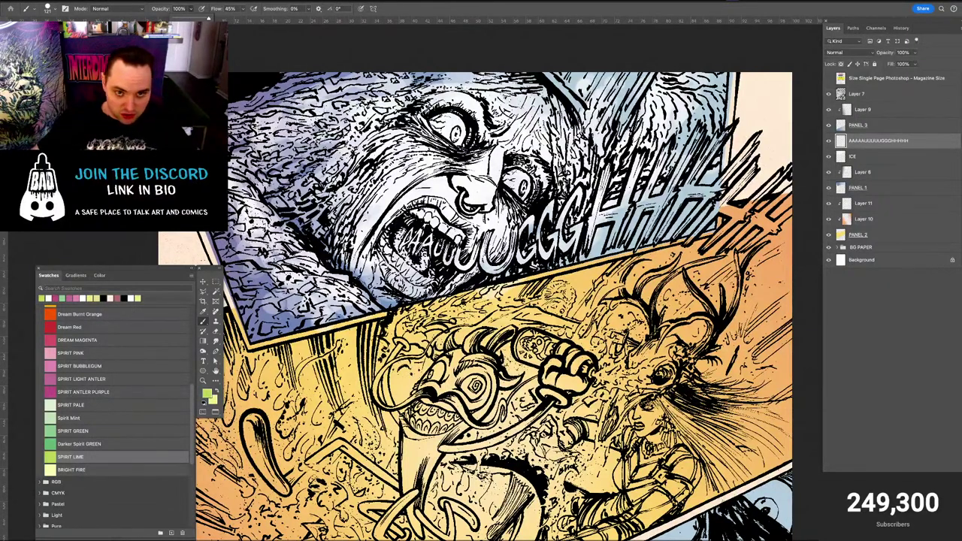
Try a small SPIRIT LIME brush stroke on the first scream letters inside the open mouth, and undo it
left_click_drag(459, 249, 517, 250)
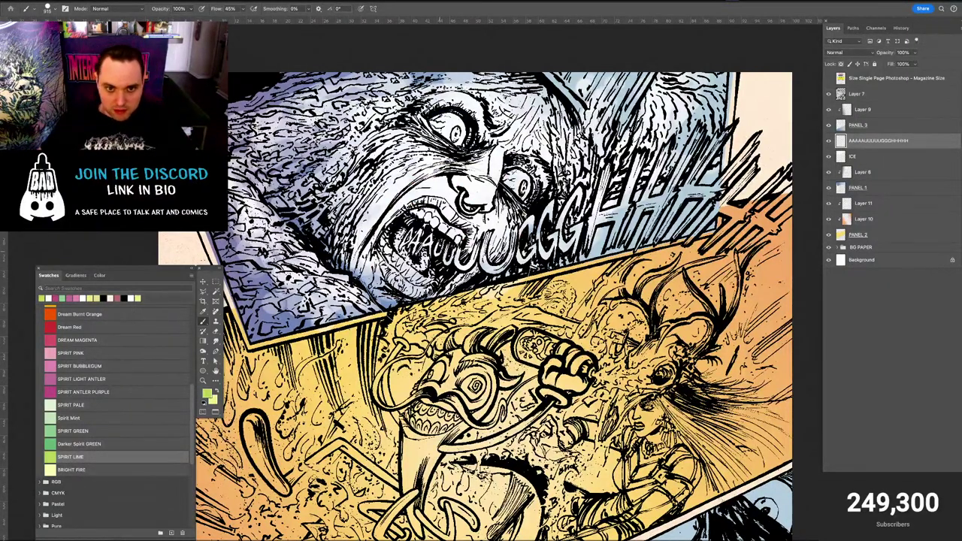
right_click(453, 249, "alt")
left_click_drag(454, 254, 411, 248)
key("super+plus")
scroll(421, 239, "up", 2)
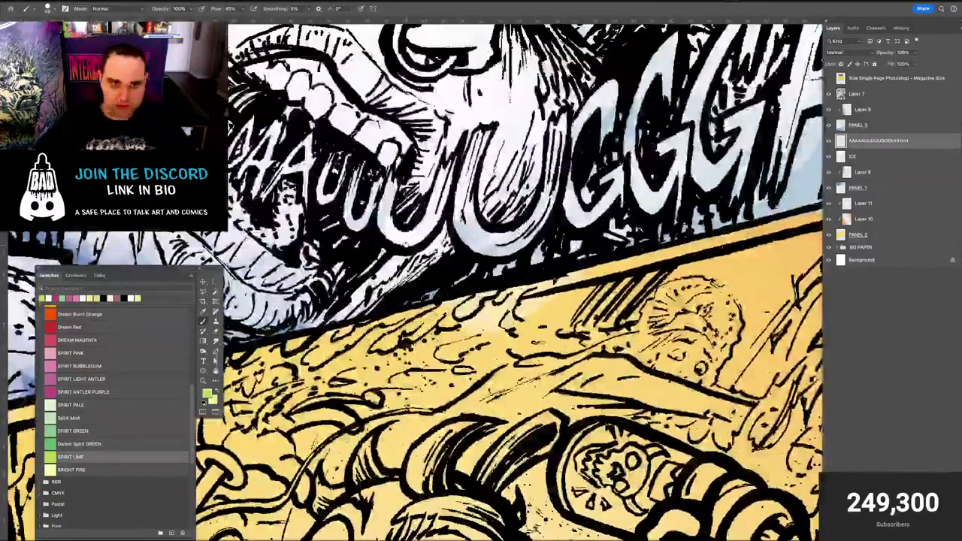
scroll(421, 239, "up", 2)
right_click(419, 236, "alt")
left_click_drag(419, 236, 417, 236)
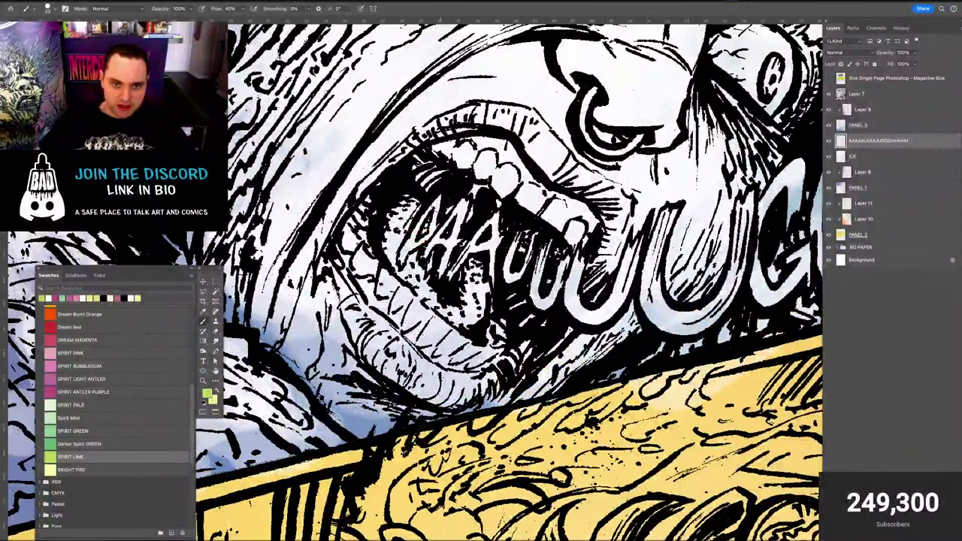
mouse_move(435, 204)
left_mouse_down()
mouse_move(436, 242)
mouse_move(408, 225)
mouse_move(437, 225)
mouse_move(404, 249)
left_mouse_up()
key("super+z")
key("super+z")
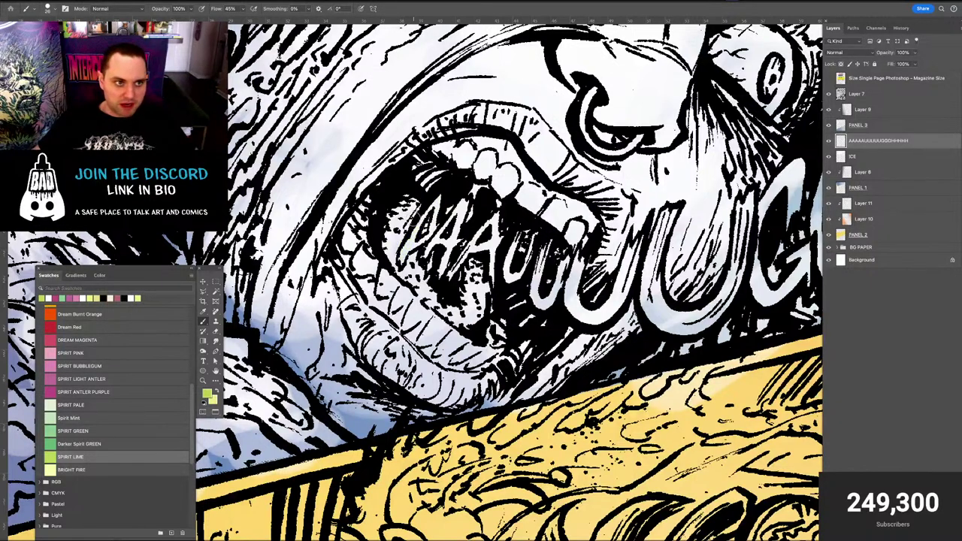
Fill the three As and the first small U inside the open mouth with SPIRIT LIME using the Pencil tool
key("shift+b")
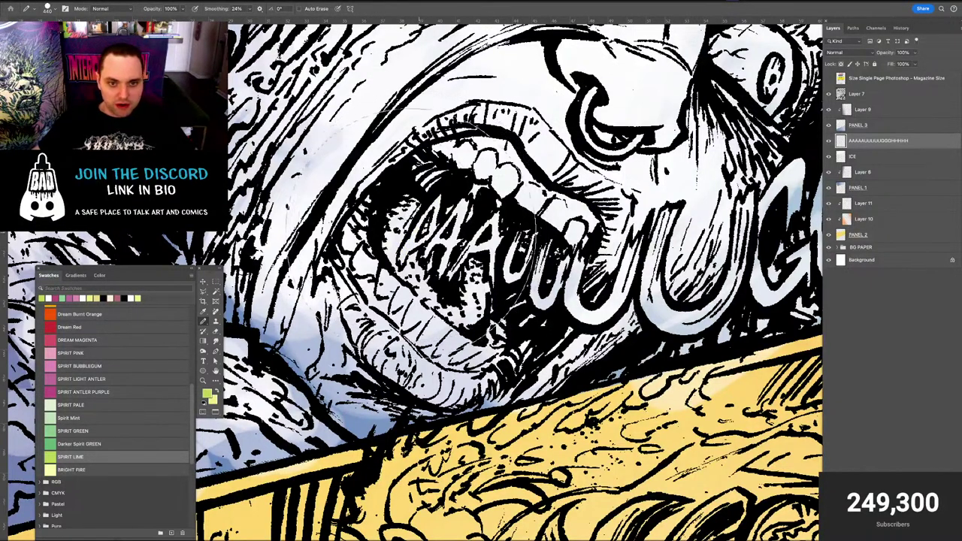
mouse_move(418, 223)
left_mouse_down()
mouse_move(434, 210)
mouse_move(426, 231)
mouse_move(405, 248)
mouse_move(439, 194)
mouse_move(435, 218)
left_mouse_up()
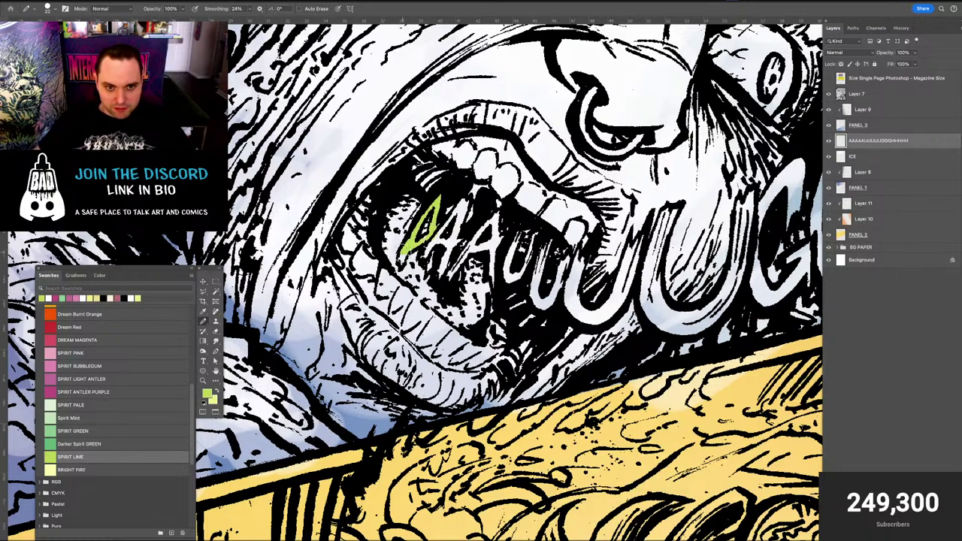
mouse_move(426, 235)
left_mouse_down()
mouse_move(420, 254)
mouse_move(466, 194)
mouse_move(454, 238)
mouse_move(440, 243)
mouse_move(452, 236)
mouse_move(440, 271)
mouse_move(450, 242)
left_mouse_up()
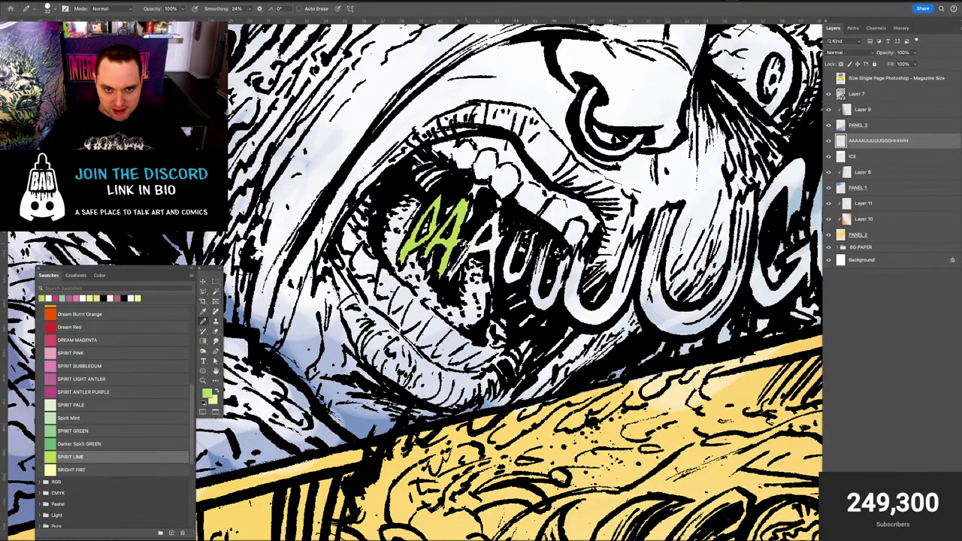
mouse_move(456, 272)
left_mouse_down()
mouse_move(496, 210)
mouse_move(498, 241)
mouse_move(486, 250)
mouse_move(498, 243)
mouse_move(479, 262)
mouse_move(494, 281)
left_mouse_up()
mouse_move(514, 233)
left_mouse_down()
mouse_move(507, 278)
mouse_move(516, 278)
mouse_move(522, 245)
mouse_move(535, 256)
mouse_move(536, 232)
left_mouse_up()
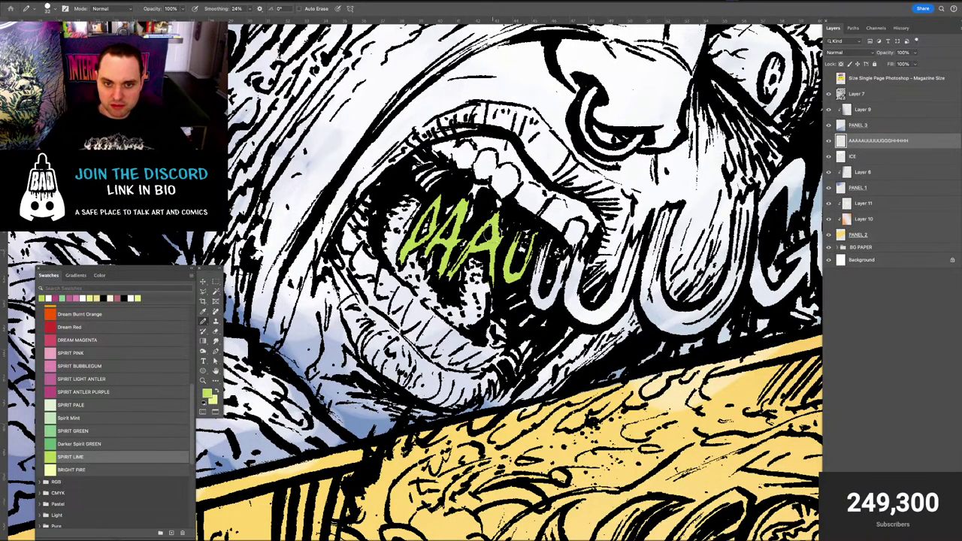
Touch up the lime edge below the third A with a smaller eraser and pencil the second small U in SPIRIT LIME
key("e")
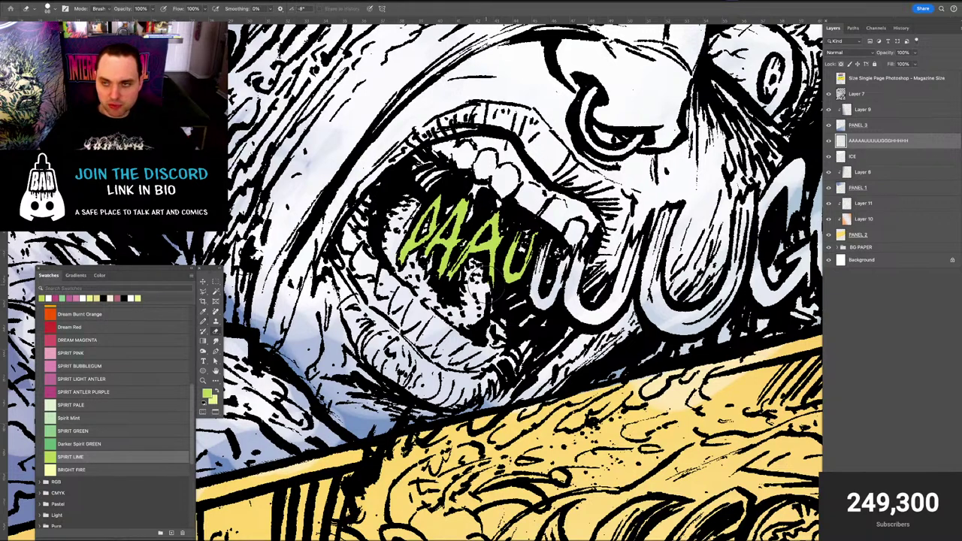
key("w")
key("e")
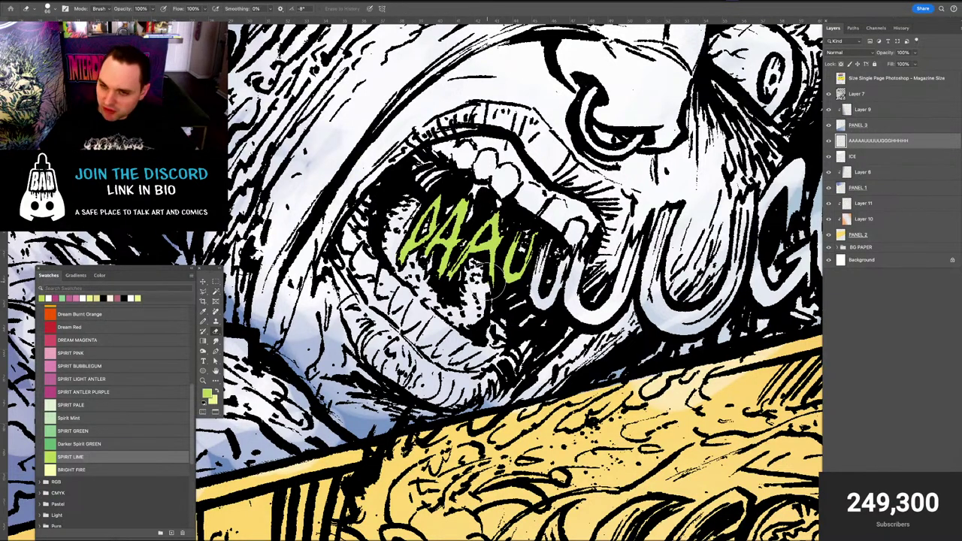
left_click(483, 280)
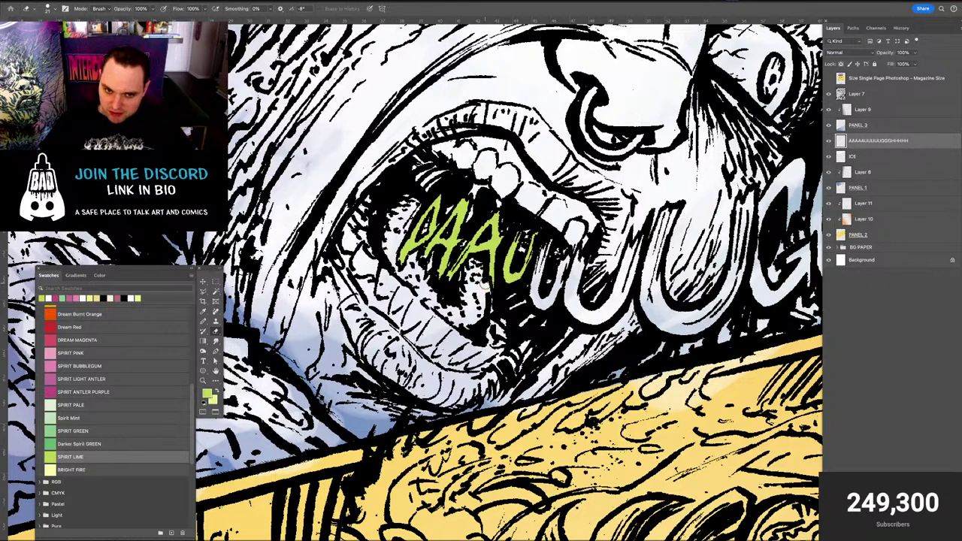
key("b")
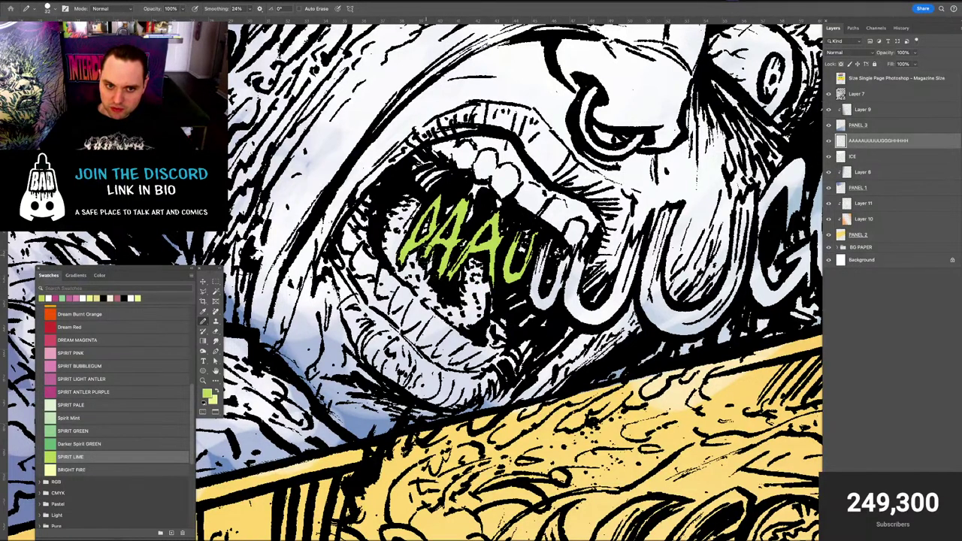
key("e")
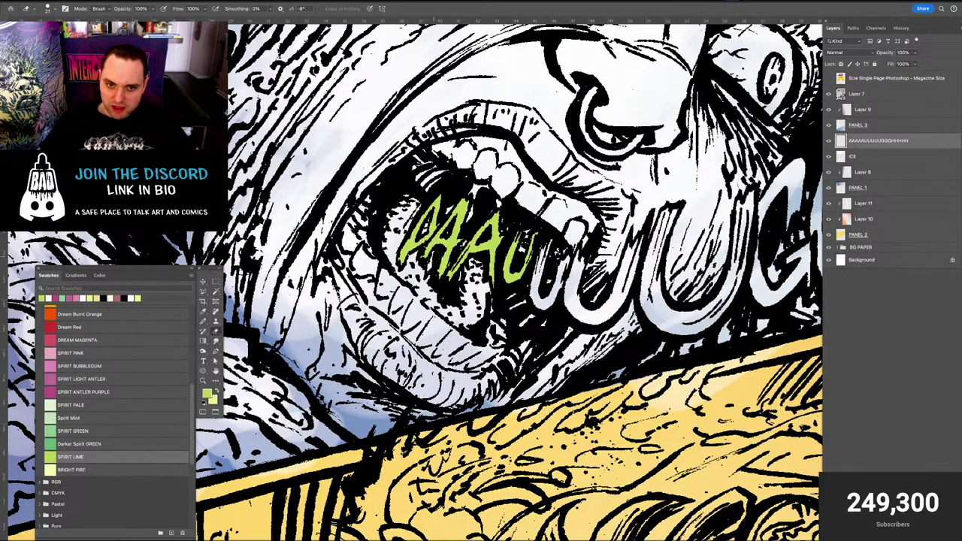
key("b")
mouse_move(541, 248)
left_mouse_down()
mouse_move(544, 305)
mouse_move(556, 285)
left_mouse_up()
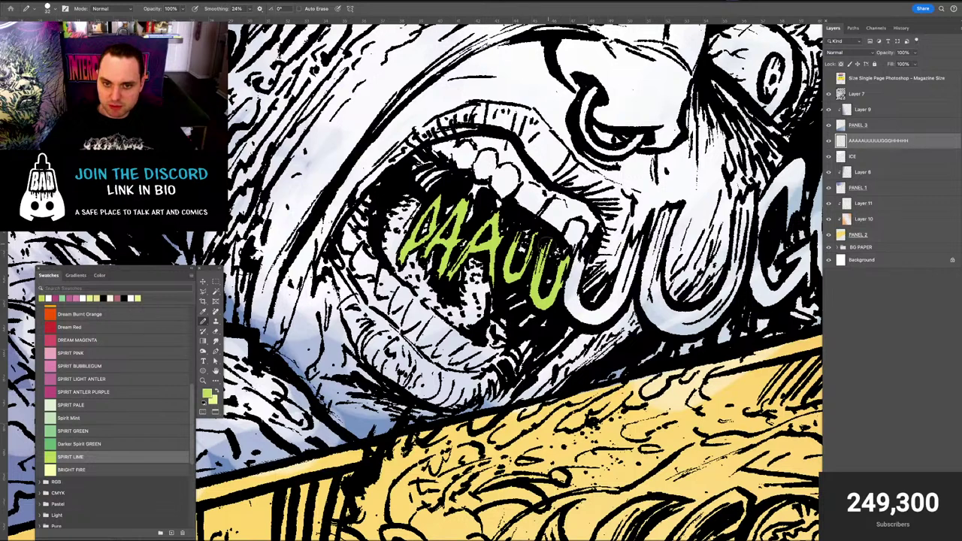
Fill the third U at the mouth's edge with SPIRIT LIME and erase the overspill inside its right arm
mouse_move(557, 294)
left_mouse_down()
mouse_move(572, 258)
mouse_move(568, 308)
mouse_move(600, 321)
mouse_move(633, 241)
mouse_move(620, 281)
left_mouse_up()
key("e")
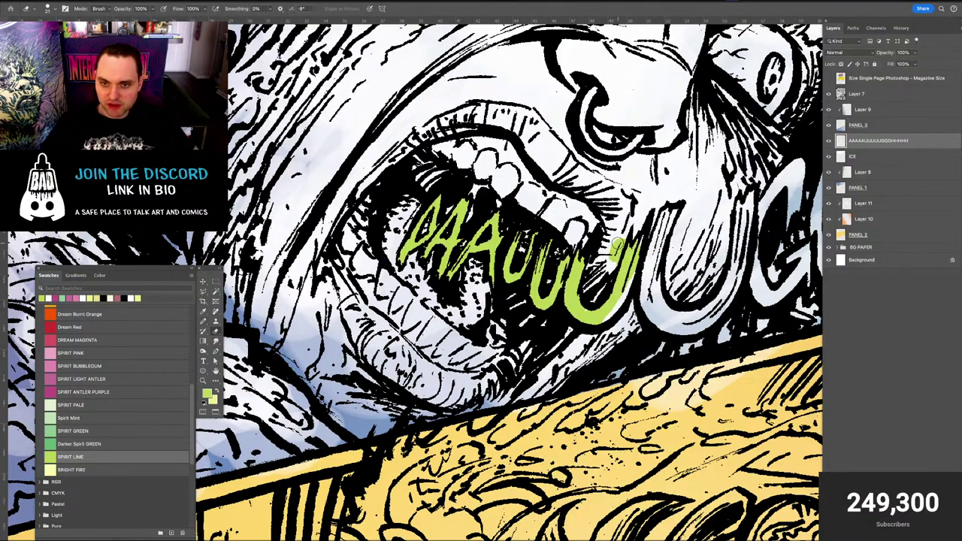
left_click_drag(618, 242, 616, 255)
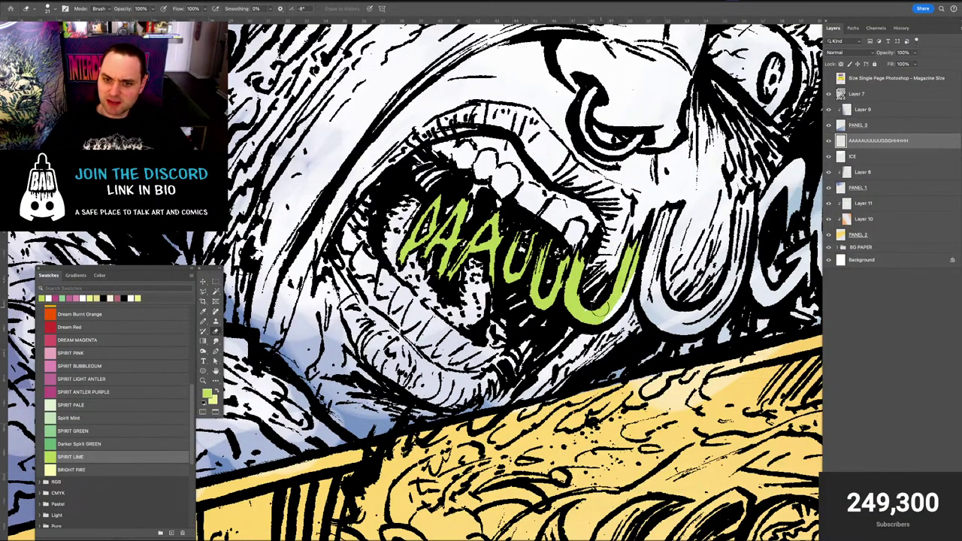
key("b")
mouse_move(577, 306)
left_mouse_down()
mouse_move(598, 322)
mouse_move(622, 299)
mouse_move(639, 248)
left_mouse_up()
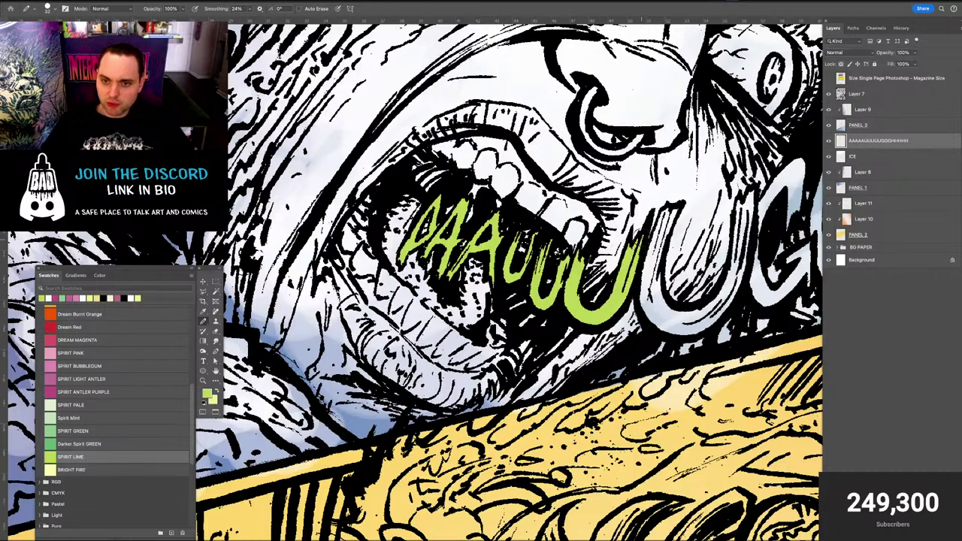
Fill both arms and the curve of the largest U beside the mouth with SPIRIT LIME
left_click_drag(644, 288, 533, 300)
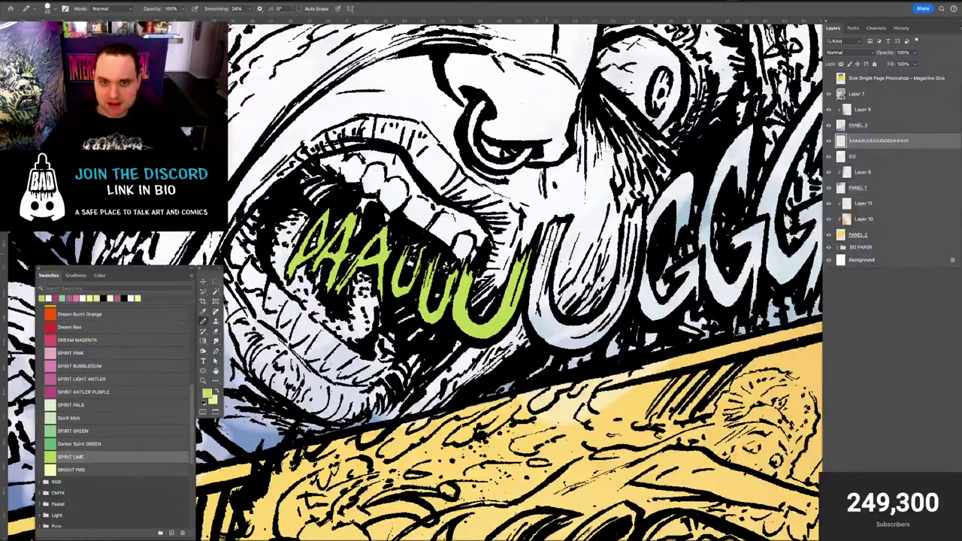
left_click_drag(558, 224, 535, 301)
mouse_move(549, 248)
left_mouse_down()
mouse_move(526, 329)
mouse_move(558, 340)
mouse_move(543, 324)
mouse_move(566, 338)
mouse_move(588, 333)
mouse_move(570, 343)
mouse_move(613, 306)
mouse_move(635, 214)
mouse_move(609, 301)
left_mouse_up()
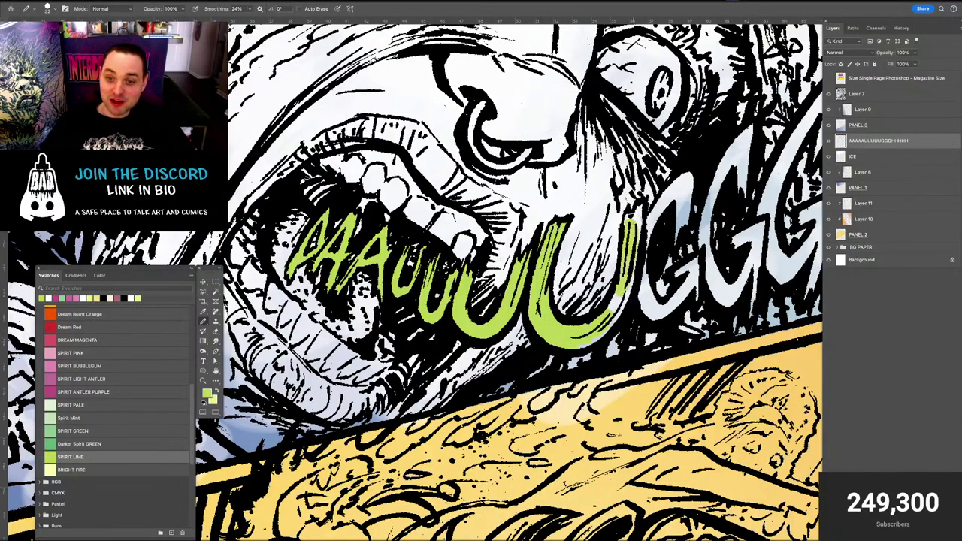
mouse_move(631, 214)
left_mouse_down()
mouse_move(630, 255)
mouse_move(633, 214)
mouse_move(626, 303)
mouse_move(624, 277)
mouse_move(612, 316)
mouse_move(626, 240)
mouse_move(627, 291)
left_mouse_up()
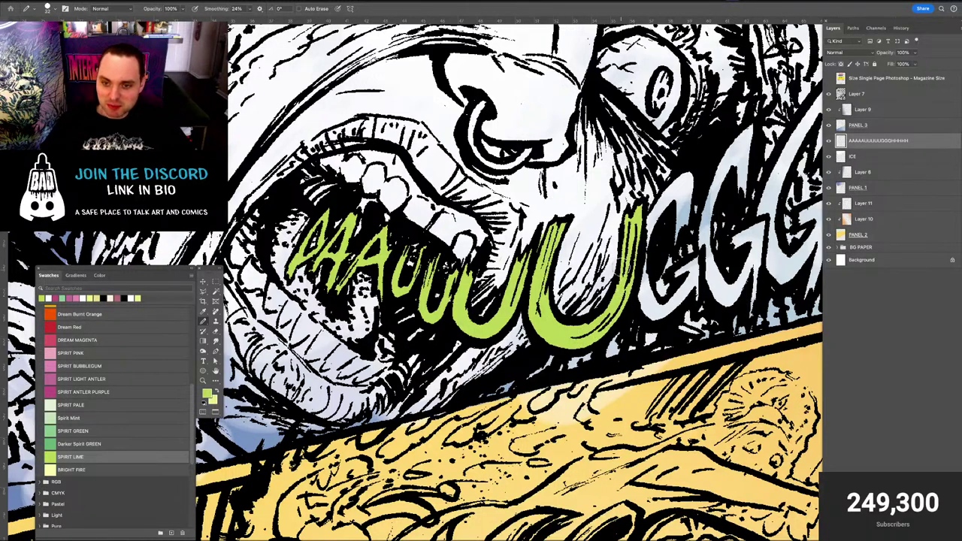
Fill the first and second G of the scream lettering with SPIRIT LIME
mouse_move(653, 207)
left_mouse_down()
mouse_move(688, 177)
mouse_move(674, 232)
mouse_move(678, 188)
mouse_move(648, 244)
mouse_move(643, 293)
mouse_move(654, 312)
mouse_move(674, 302)
mouse_move(676, 270)
mouse_move(694, 254)
mouse_move(696, 290)
left_mouse_up()
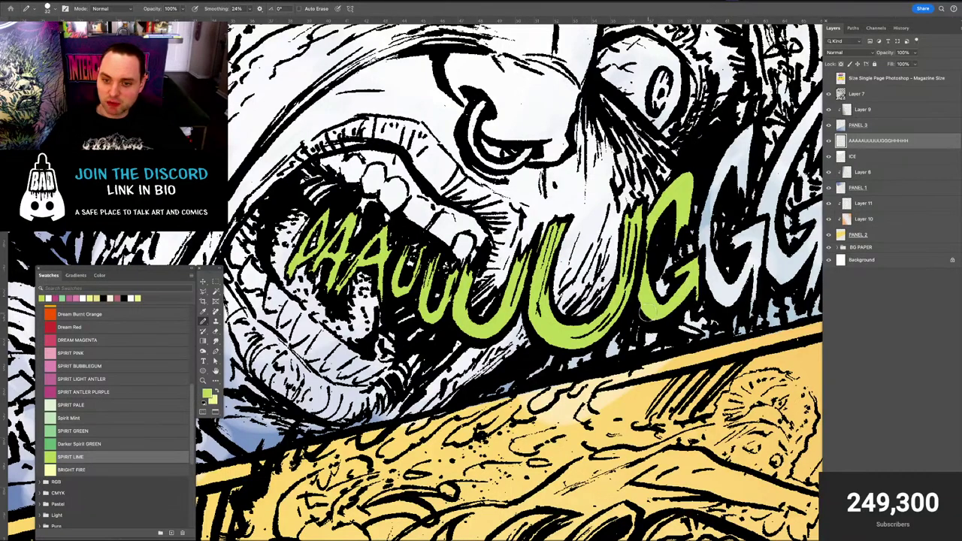
left_click_drag(443, 297, 338, 344)
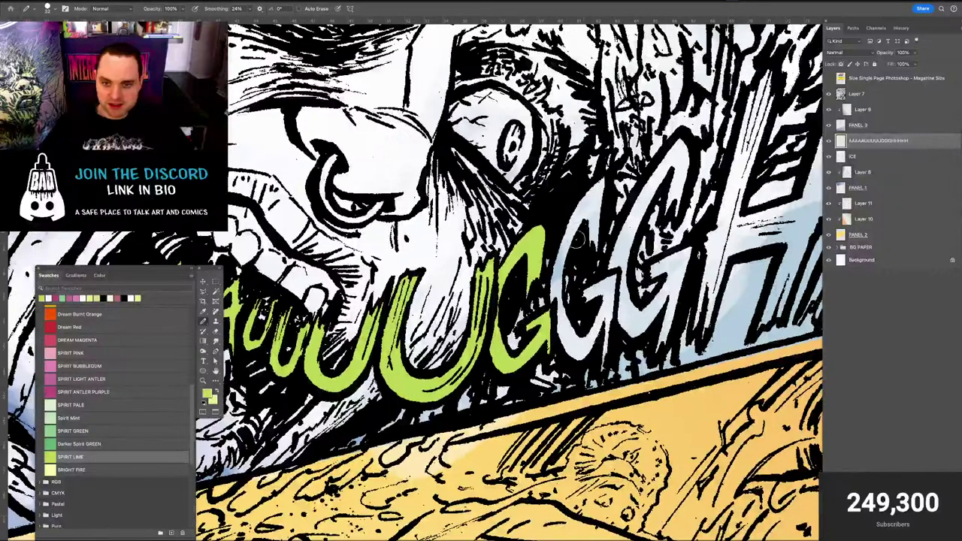
mouse_move(575, 238)
left_mouse_down()
mouse_move(602, 183)
mouse_move(588, 236)
mouse_move(594, 212)
left_mouse_up()
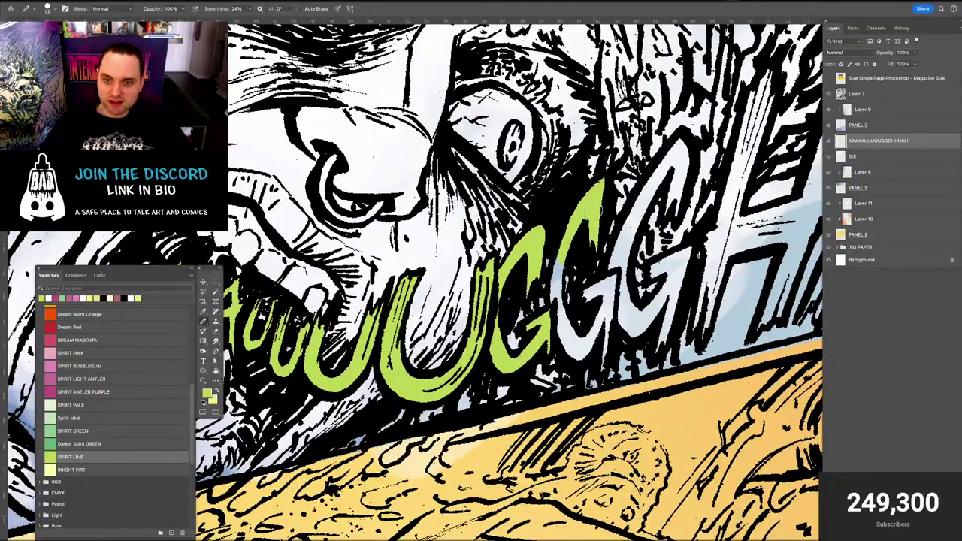
mouse_move(555, 259)
left_mouse_down()
mouse_move(560, 325)
mouse_move(578, 346)
mouse_move(601, 300)
mouse_move(586, 290)
mouse_move(581, 297)
mouse_move(611, 276)
left_mouse_up()
mouse_move(605, 320)
left_mouse_down()
mouse_move(578, 359)
mouse_move(602, 362)
left_mouse_up()
Fill the third G with SPIRIT LIME, including its upper curve and lower hook
left_click_drag(623, 236, 542, 319)
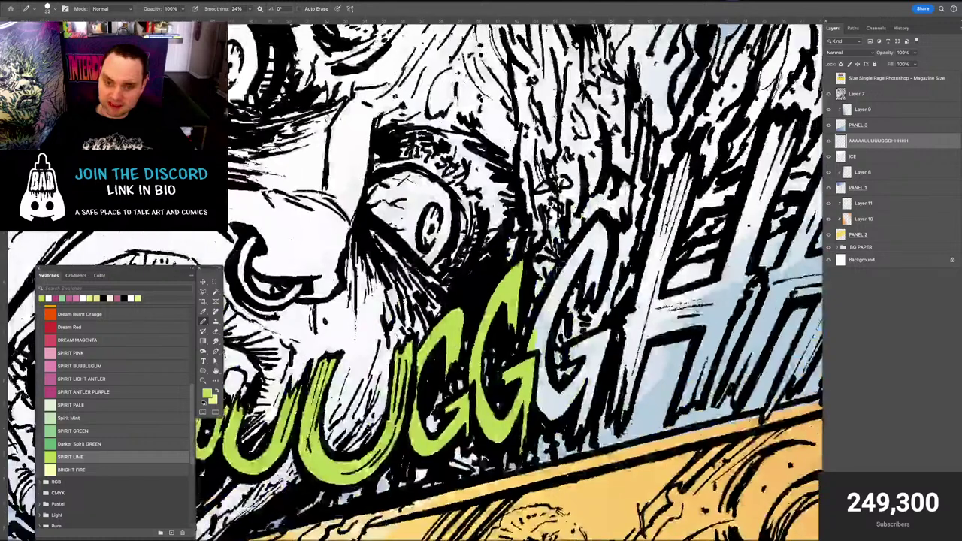
mouse_move(566, 274)
left_mouse_down()
mouse_move(540, 346)
mouse_move(601, 229)
mouse_move(587, 285)
left_mouse_up()
mouse_move(597, 226)
left_mouse_down()
mouse_move(593, 300)
mouse_move(552, 339)
mouse_move(538, 375)
left_mouse_up()
mouse_move(539, 409)
left_mouse_down()
mouse_move(590, 368)
mouse_move(569, 353)
mouse_move(596, 343)
mouse_move(590, 363)
mouse_move(603, 338)
mouse_move(577, 425)
left_mouse_up()
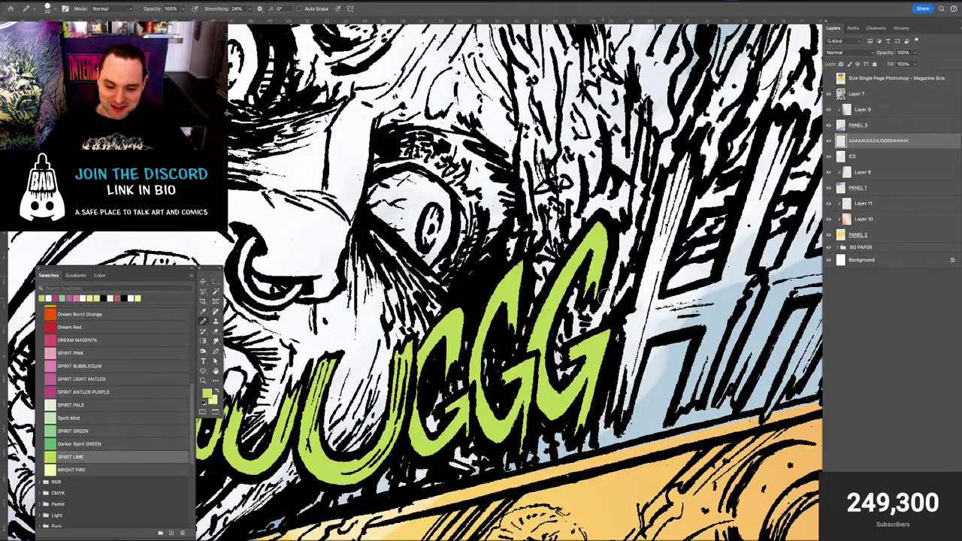
Pencil the left stem of the first H in SPIRIT LIME from its ragged top down to its foot
left_click_drag(612, 307, 546, 326)
left_click_drag(610, 201, 582, 295)
left_click_drag(581, 295, 605, 229)
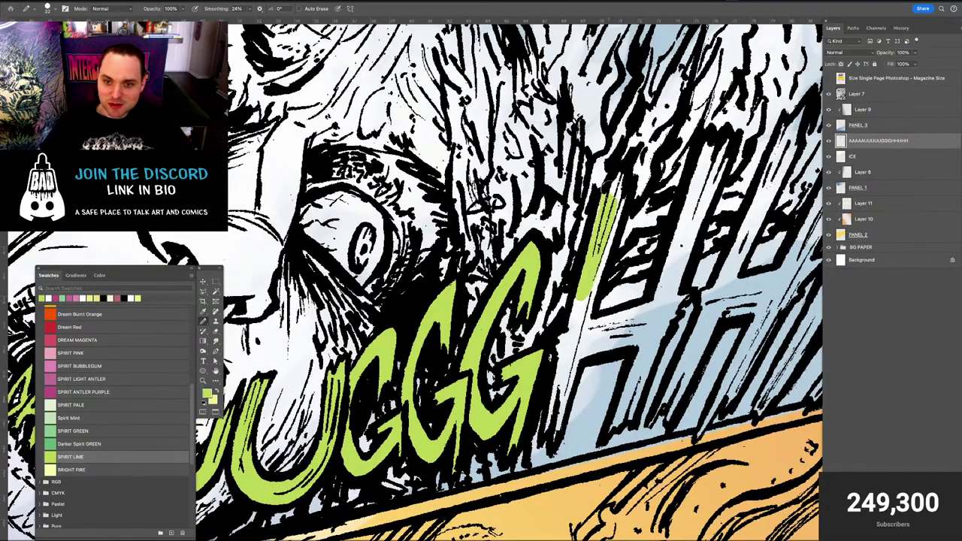
mouse_move(610, 187)
left_mouse_down()
mouse_move(617, 193)
mouse_move(600, 251)
left_mouse_up()
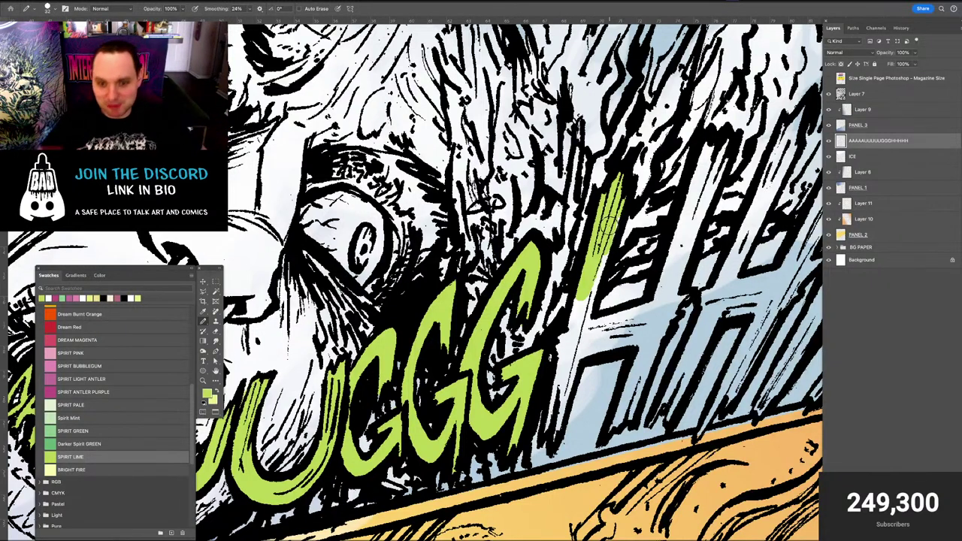
left_click_drag(568, 339, 602, 240)
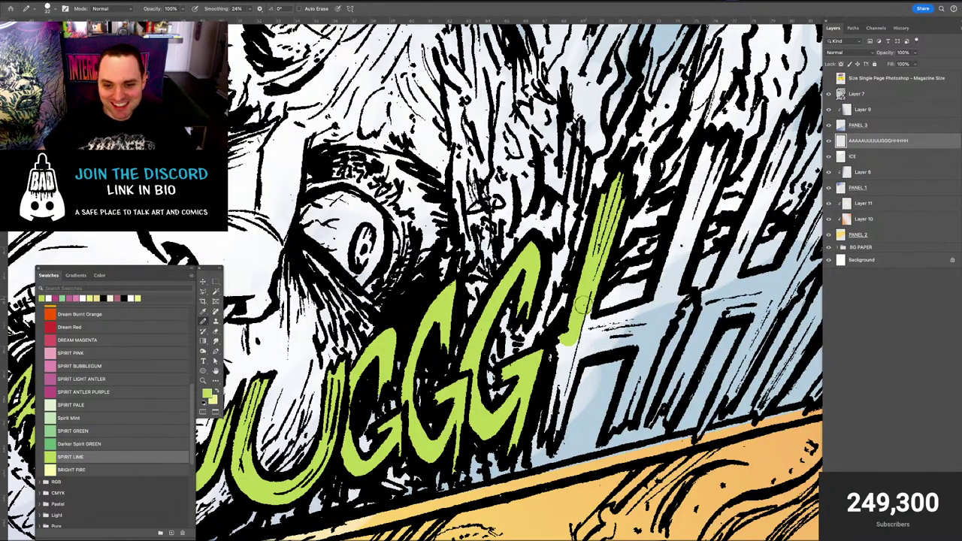
left_click_drag(579, 308, 546, 436)
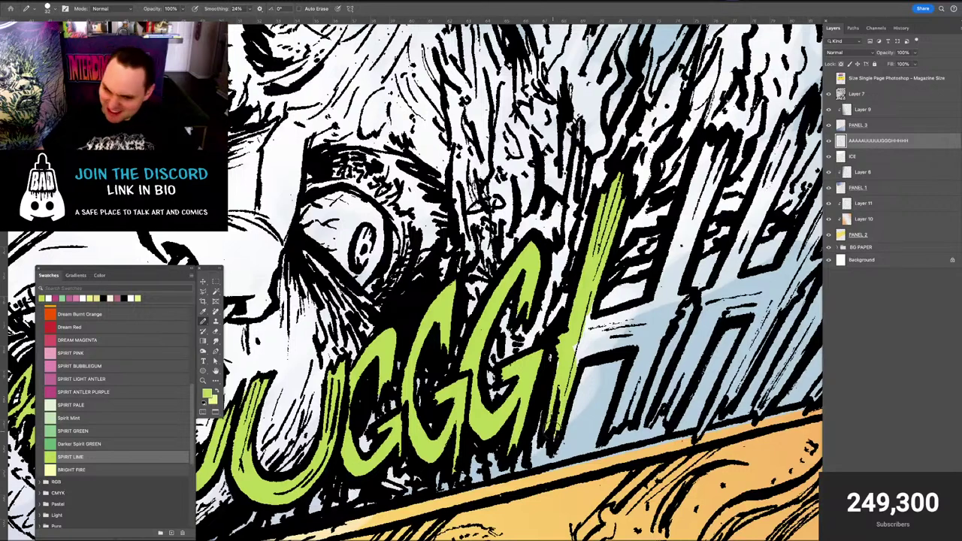
Fill the crossbar and right stem of the first H with SPIRIT LIME
mouse_move(565, 348)
left_mouse_down()
mouse_move(590, 301)
mouse_move(577, 353)
mouse_move(639, 314)
left_mouse_up()
mouse_move(697, 181)
left_mouse_down()
mouse_move(556, 247)
mouse_move(546, 288)
left_mouse_up()
mouse_move(567, 225)
left_mouse_down()
mouse_move(525, 352)
mouse_move(516, 364)
mouse_move(569, 247)
mouse_move(520, 359)
mouse_move(496, 393)
mouse_move(458, 407)
mouse_move(509, 399)
mouse_move(477, 477)
left_mouse_up()
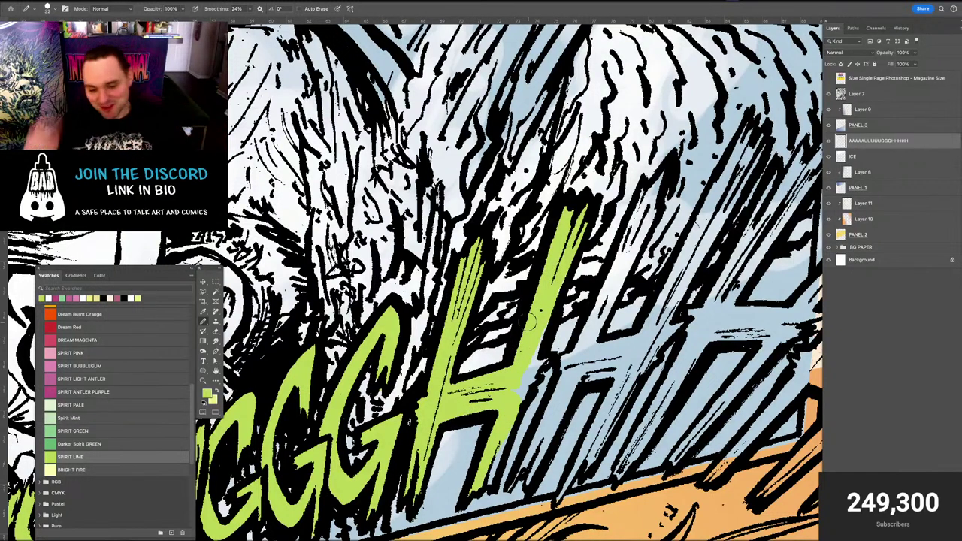
mouse_move(556, 271)
left_mouse_down()
mouse_move(524, 377)
mouse_move(534, 367)
mouse_move(514, 390)
mouse_move(491, 454)
left_mouse_up()
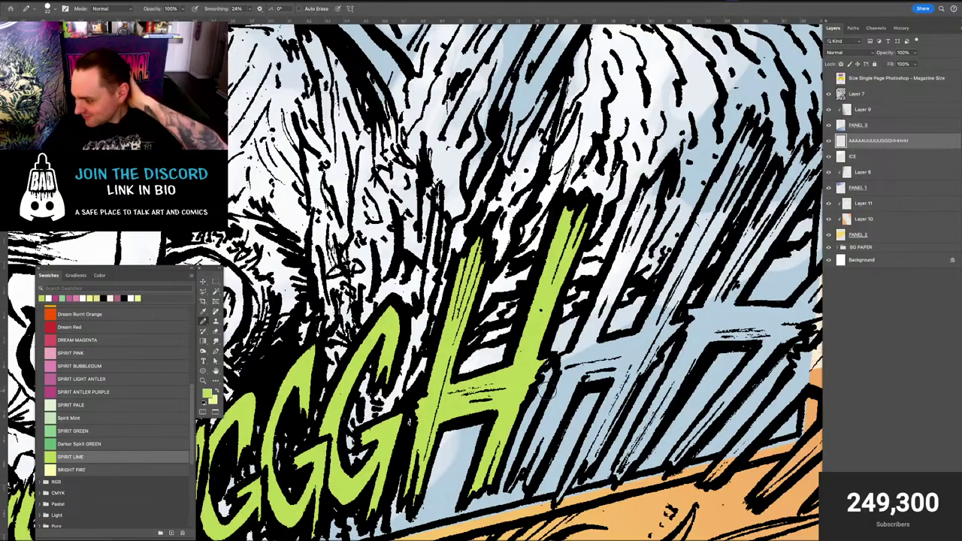
Fill the left stem of the second H and most of its crossbar with SPIRIT LIME
mouse_move(636, 218)
left_mouse_down()
mouse_move(653, 191)
mouse_move(606, 290)
mouse_move(608, 242)
mouse_move(599, 263)
mouse_move(607, 239)
mouse_move(641, 218)
mouse_move(528, 459)
left_mouse_up()
key("e")
key("b")
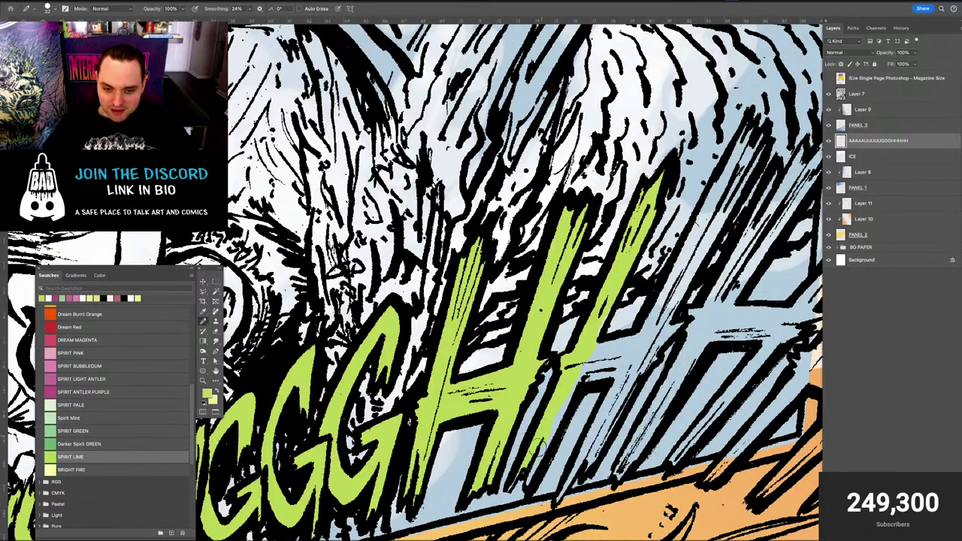
left_click_drag(584, 359, 616, 358)
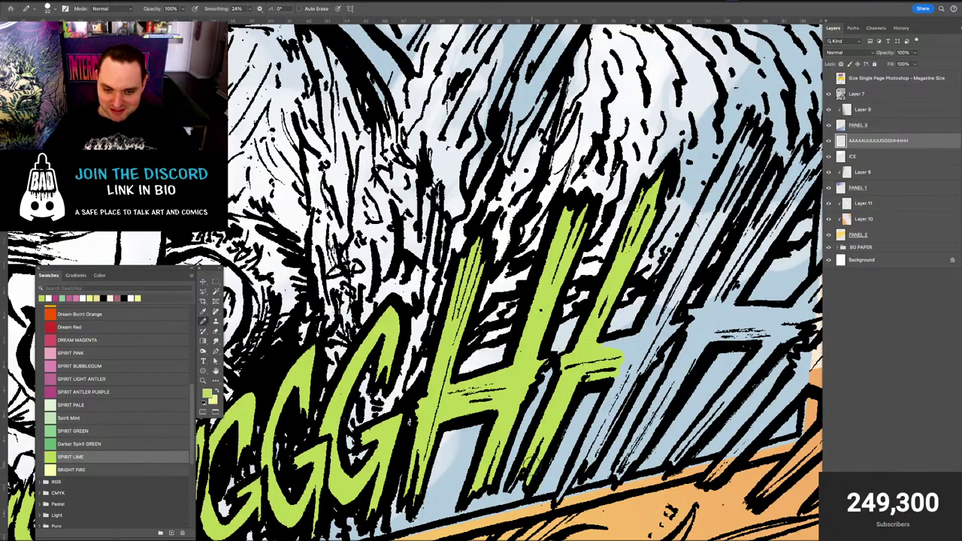
key("e")
key("b")
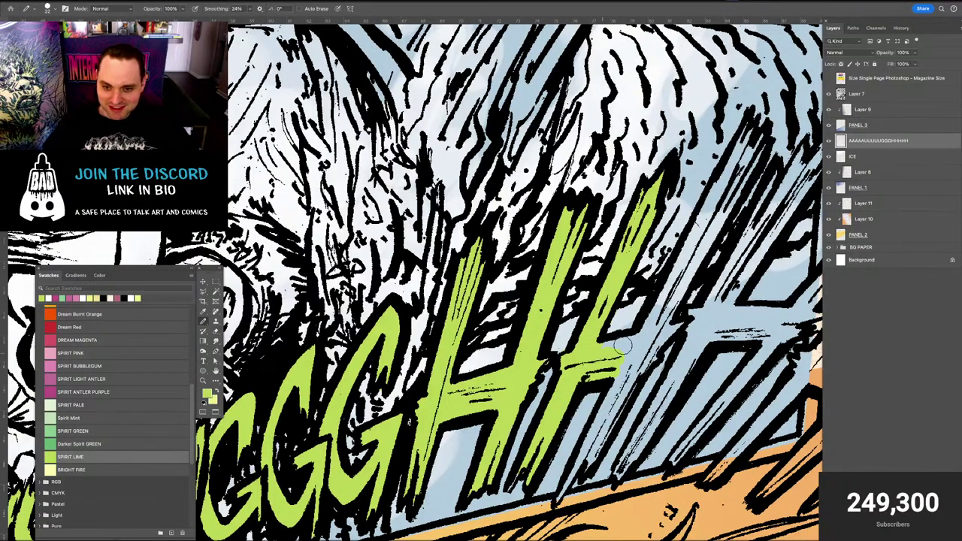
Fill the second H's right stem from its ragged top to below the crossbar with SPIRIT LIME, undoing and redoing one stroke
left_click_drag(642, 340, 475, 389)
mouse_move(564, 216)
left_mouse_down()
mouse_move(546, 249)
mouse_move(573, 159)
mouse_move(575, 185)
mouse_move(499, 335)
left_mouse_up()
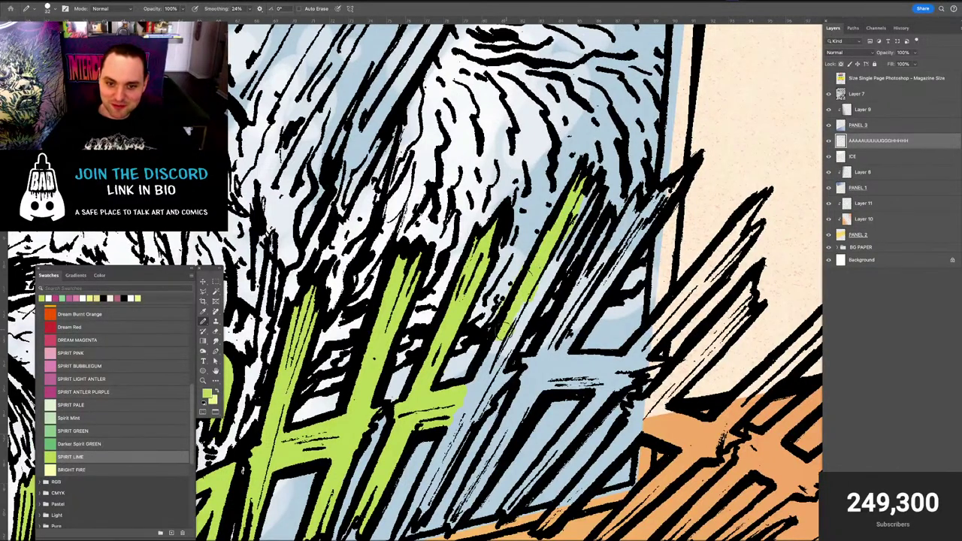
left_click_drag(521, 292, 577, 192)
key("super+z")
mouse_move(531, 282)
left_mouse_down()
mouse_move(515, 320)
mouse_move(590, 184)
mouse_move(580, 197)
left_mouse_up()
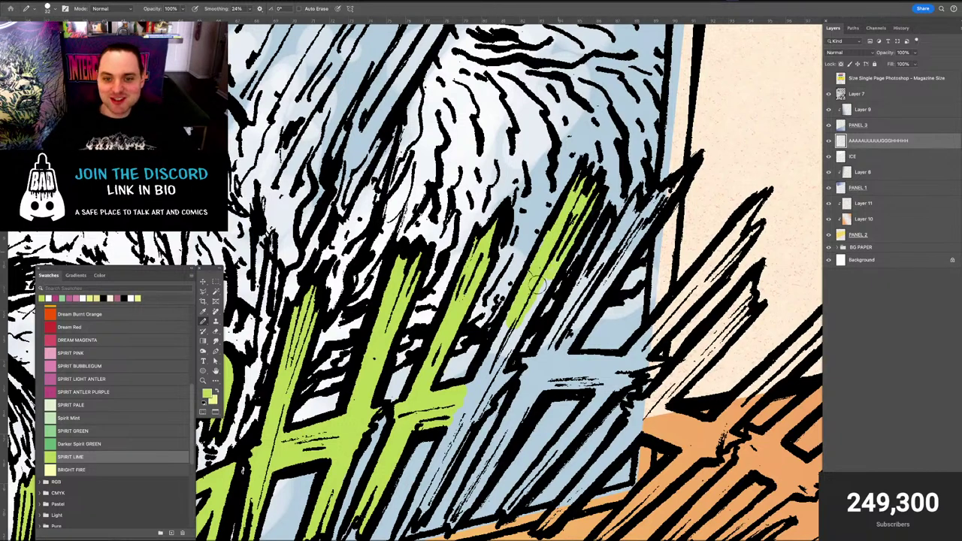
mouse_move(536, 284)
left_mouse_down()
mouse_move(457, 431)
mouse_move(503, 387)
left_mouse_up()
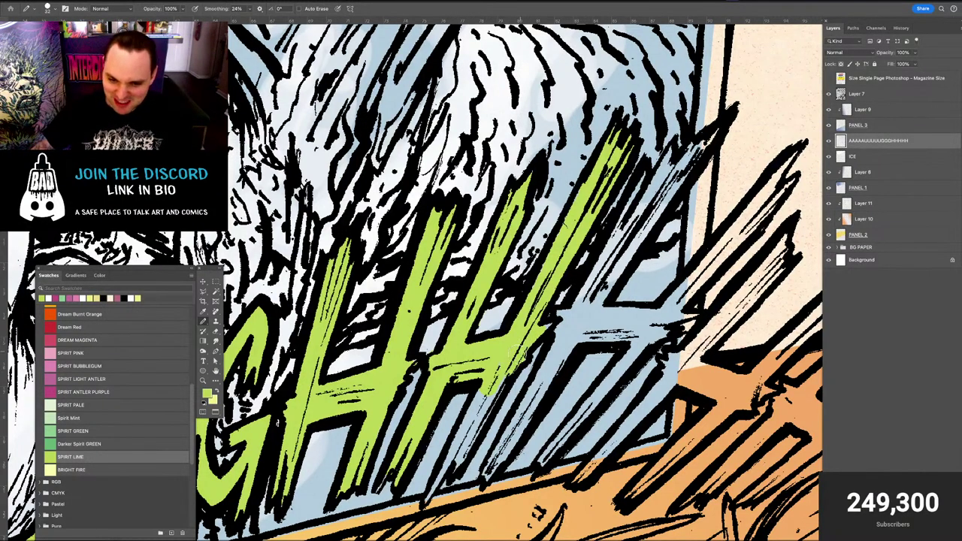
Fill the third H's left stem and the remaining foot of the second H's right stem with SPIRIT LIME
left_click_drag(517, 335, 549, 269)
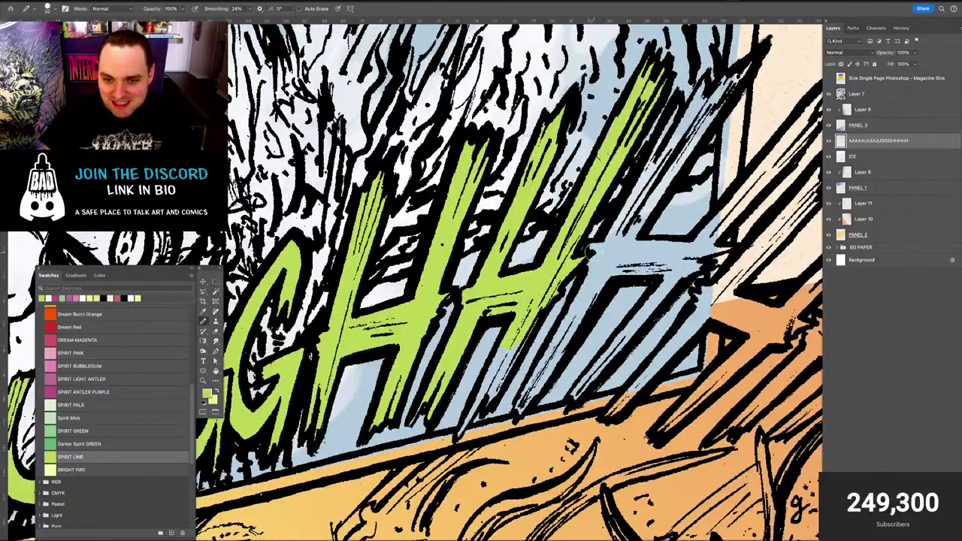
mouse_move(547, 353)
left_mouse_down()
mouse_move(527, 401)
mouse_move(535, 381)
left_mouse_up()
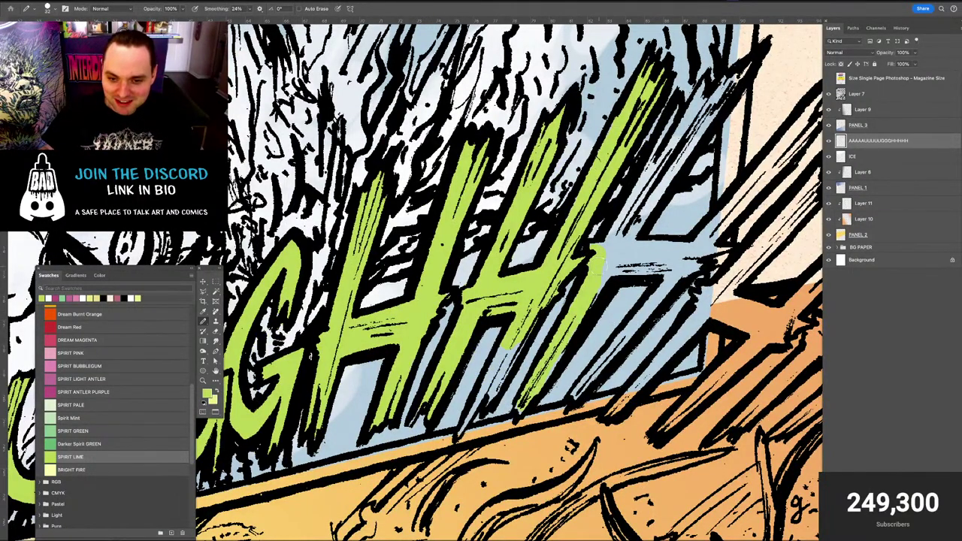
left_click_drag(619, 231, 643, 194)
left_click_drag(698, 94, 597, 214)
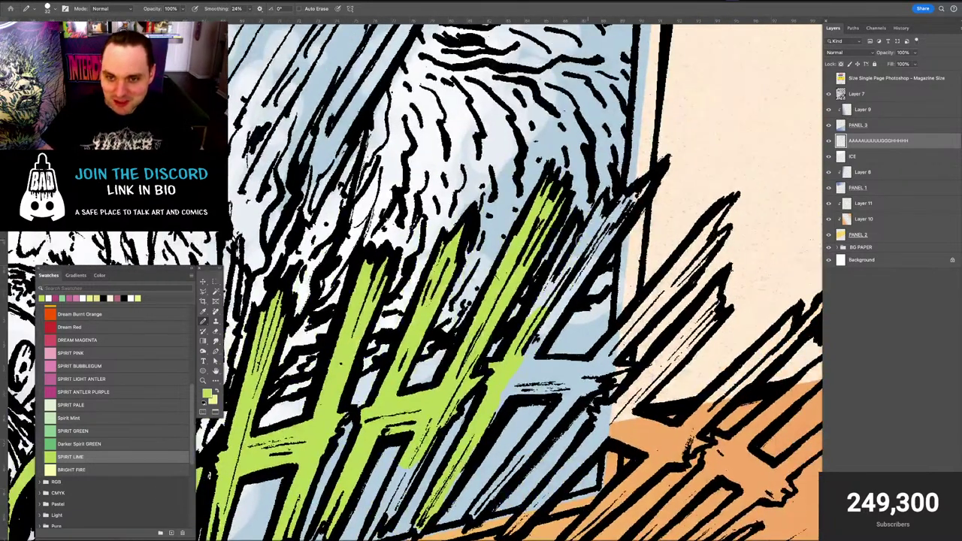
mouse_move(568, 263)
left_mouse_down()
mouse_move(538, 293)
mouse_move(574, 227)
mouse_move(642, 193)
mouse_move(578, 264)
mouse_move(652, 174)
left_mouse_up()
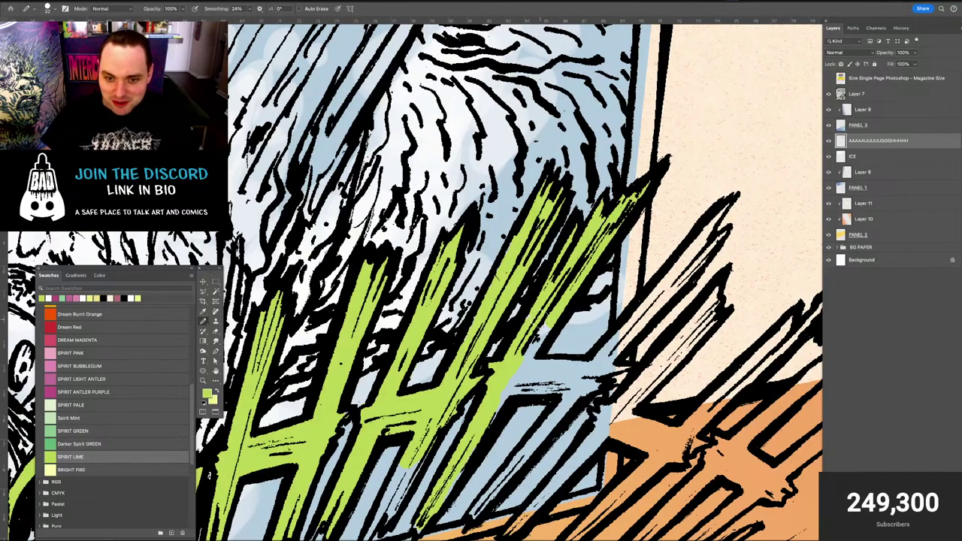
left_click_drag(543, 329, 535, 354)
left_click_drag(500, 402, 526, 301)
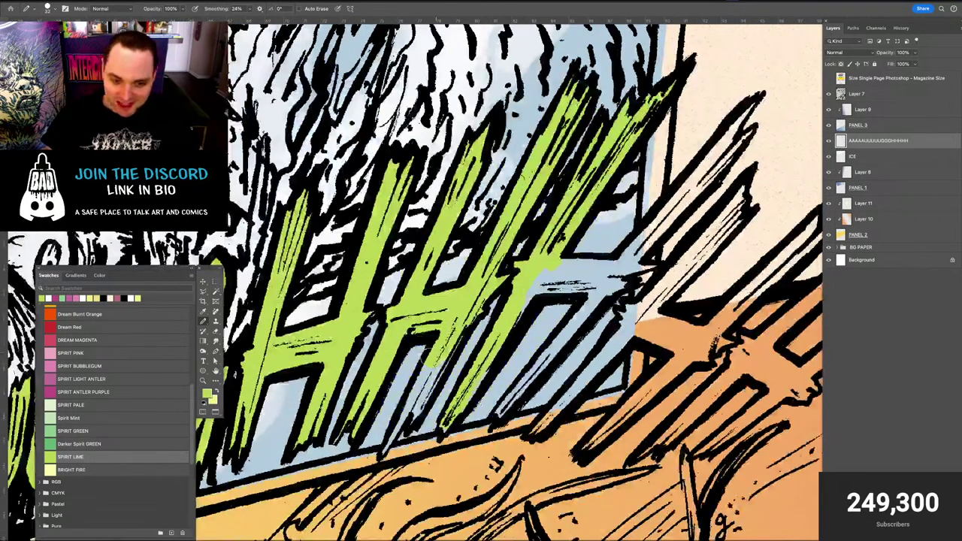
left_click_drag(425, 361, 421, 398)
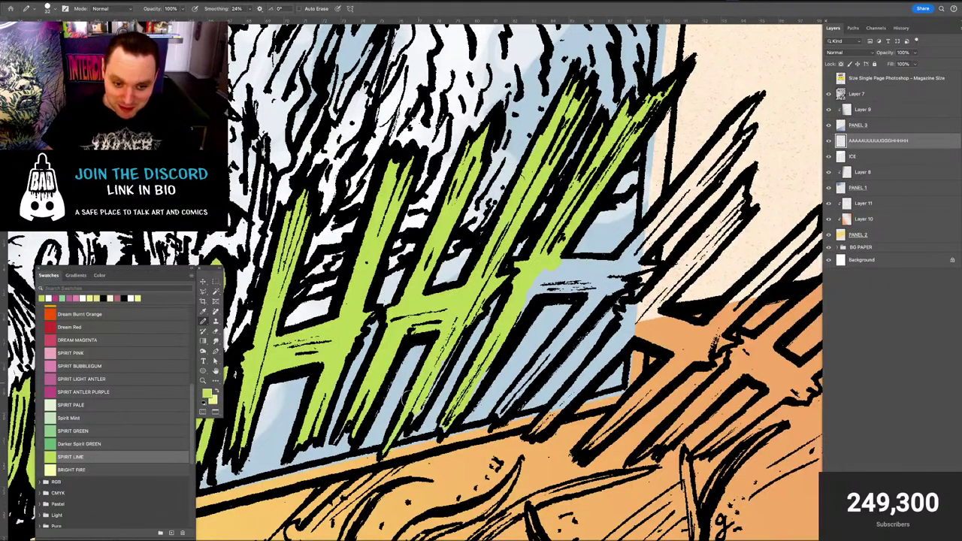
key("e")
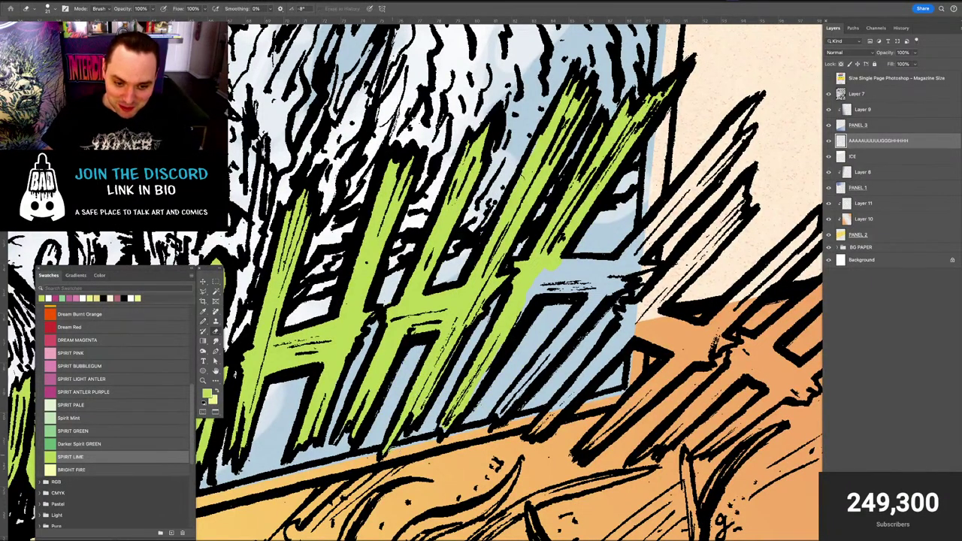
Fill the third H's crossbar and its right stem, from ragged top to foot, with SPIRIT LIME
key("b")
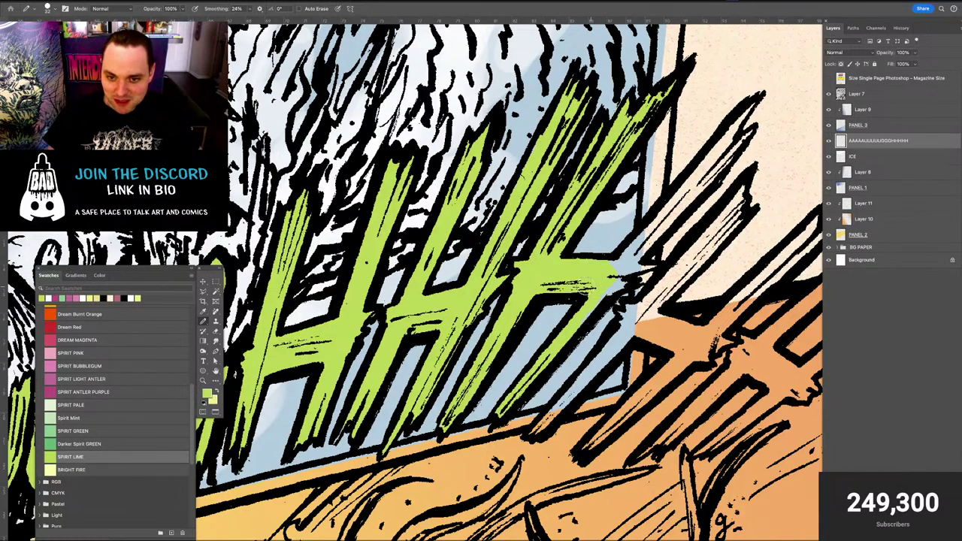
mouse_move(615, 257)
left_mouse_down()
mouse_move(502, 326)
mouse_move(509, 317)
mouse_move(514, 339)
left_mouse_up()
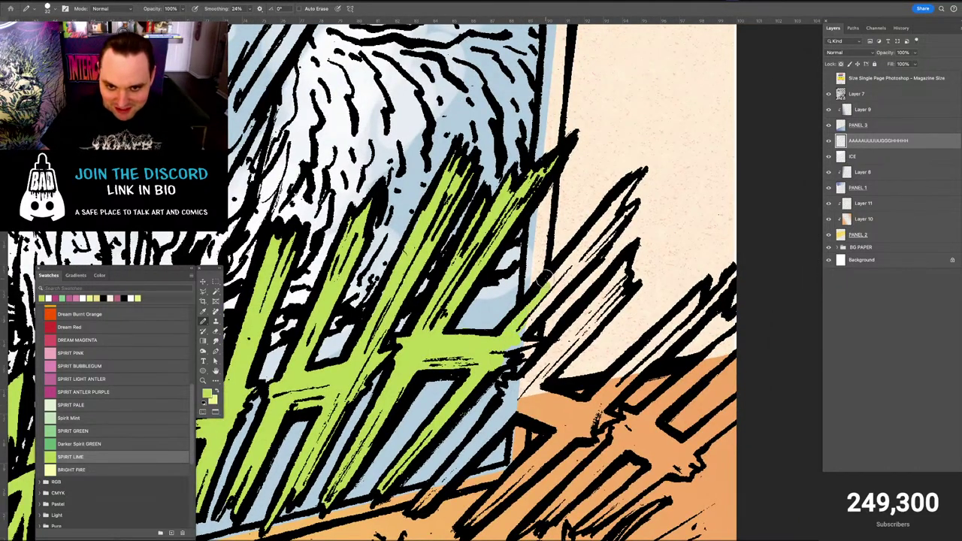
mouse_move(610, 203)
left_mouse_down()
mouse_move(565, 263)
mouse_move(635, 184)
mouse_move(552, 290)
mouse_move(635, 207)
left_mouse_up()
left_click_drag(538, 317, 526, 333)
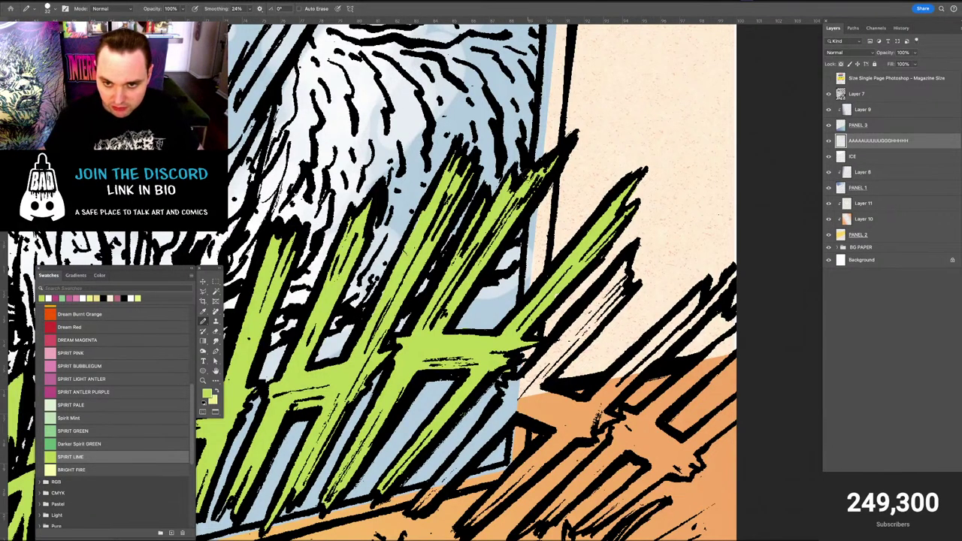
scroll(555, 278, "up", 2)
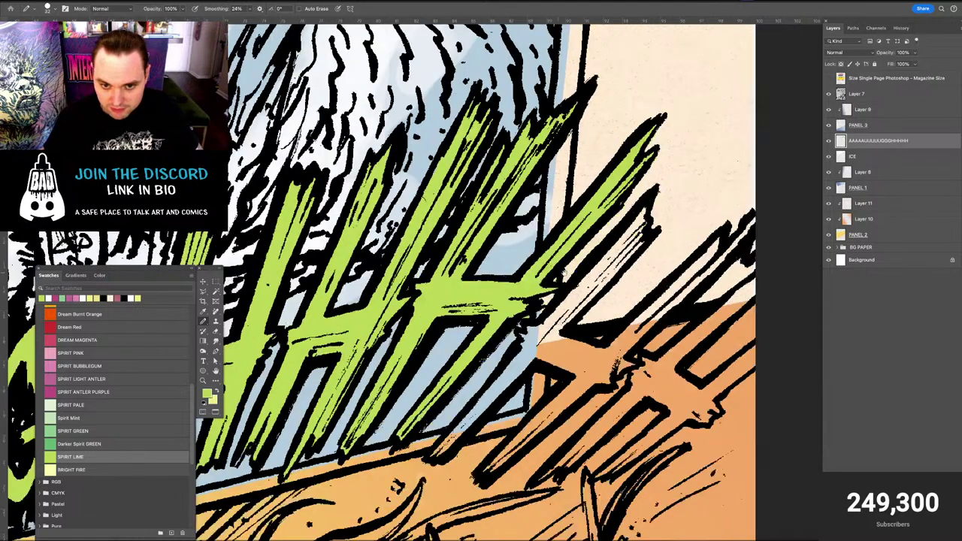
Pencil the lower part of the fourth H's left stem in SPIRIT LIME, from the crossbar down to its foot
scroll(551, 307, "down", 2)
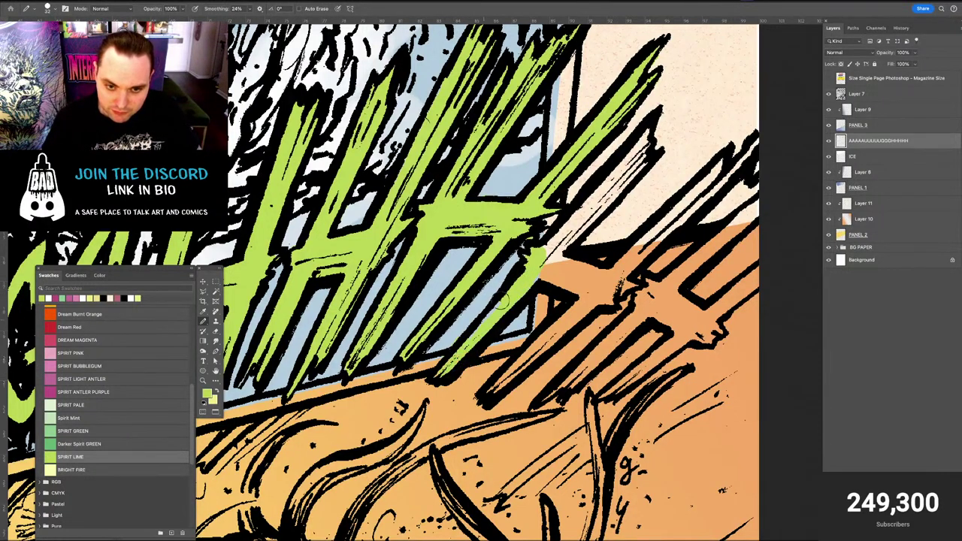
key("e")
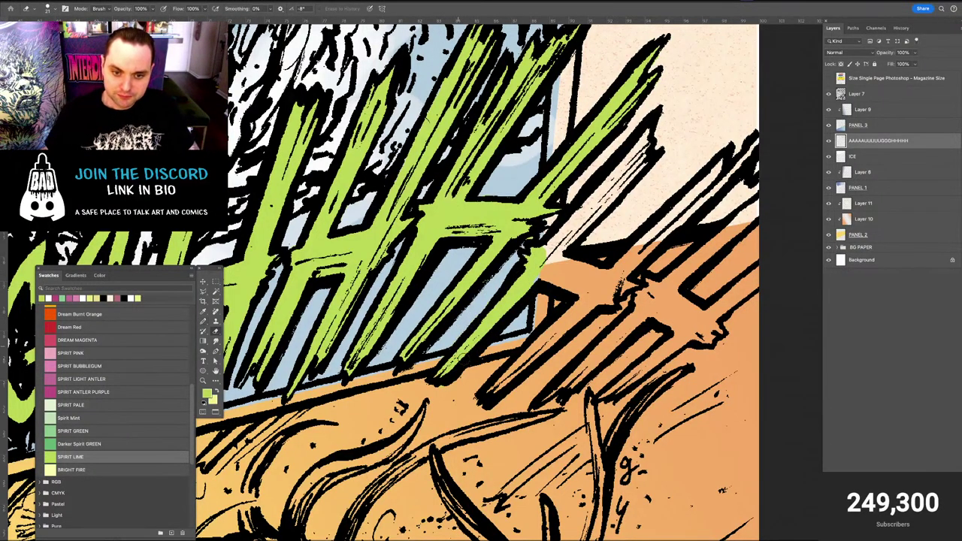
key("b")
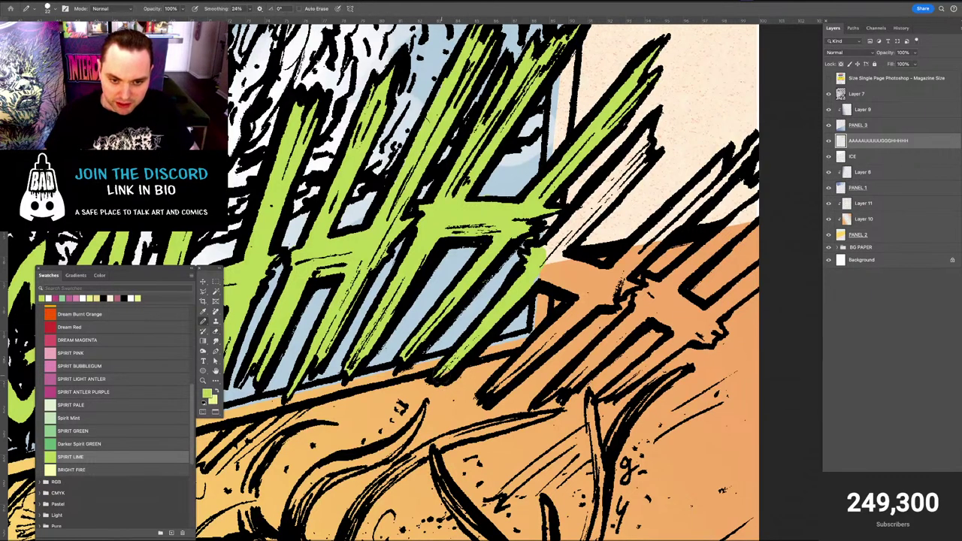
key("e")
left_click_drag(450, 346, 346, 385)
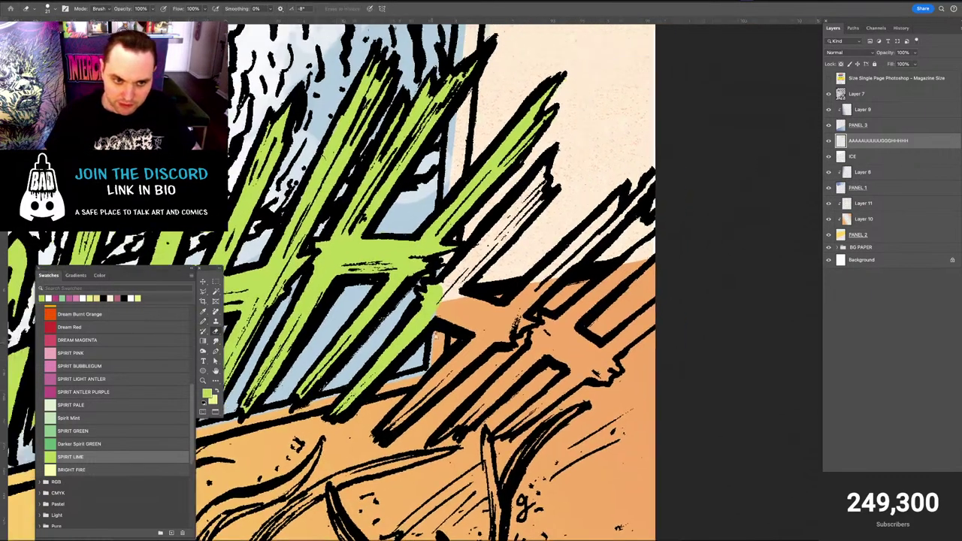
key("b")
key("e")
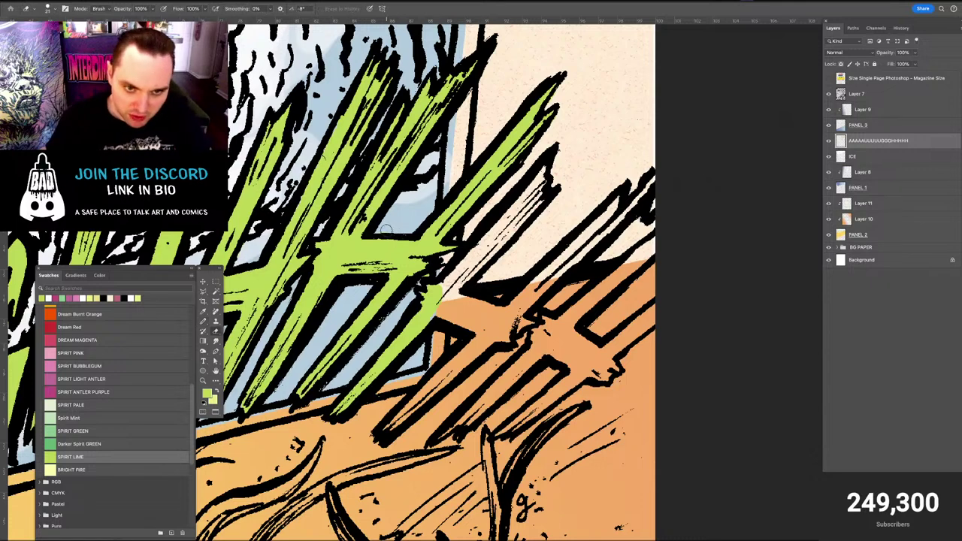
Fill the upper part of the fourth H's left stem with SPIRIT LIME up to its ragged tip
key("b")
mouse_move(455, 272)
left_mouse_down()
mouse_move(439, 285)
mouse_move(444, 294)
mouse_move(534, 165)
left_mouse_up()
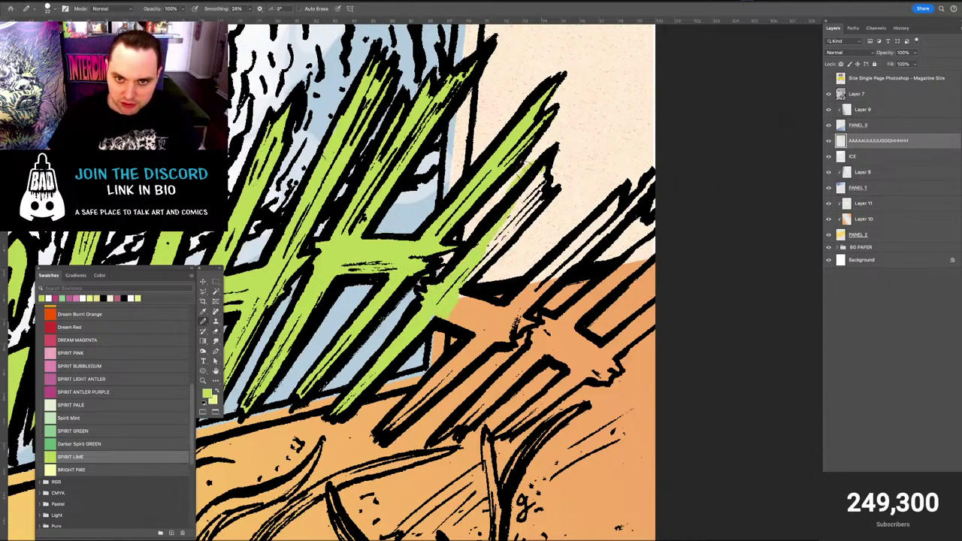
key("e")
key("b")
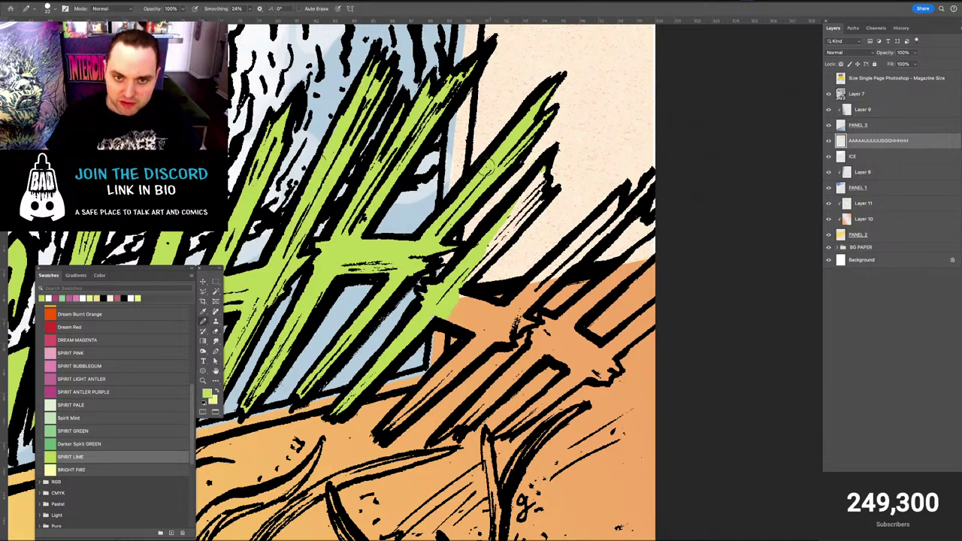
left_click_drag(536, 180, 485, 257)
key("[")
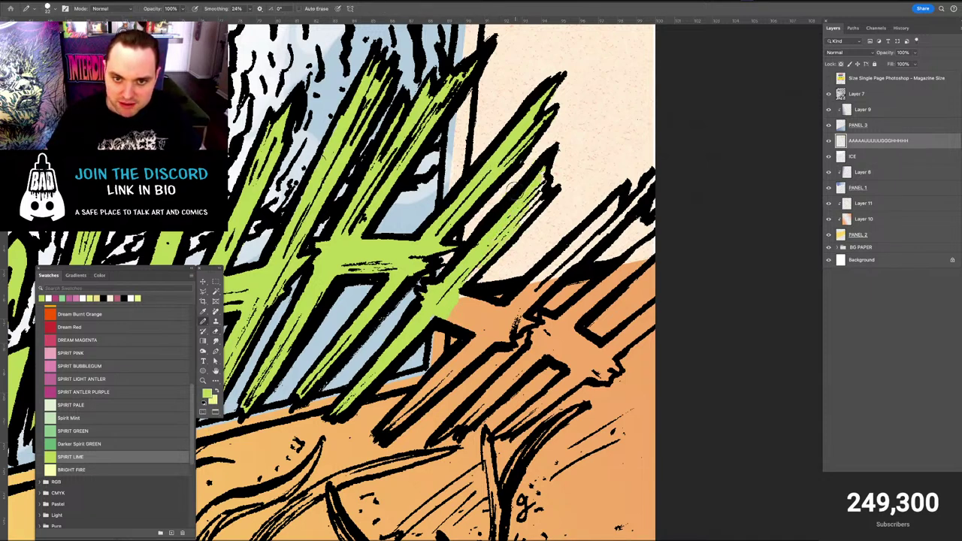
key("e")
key("b")
key("]")
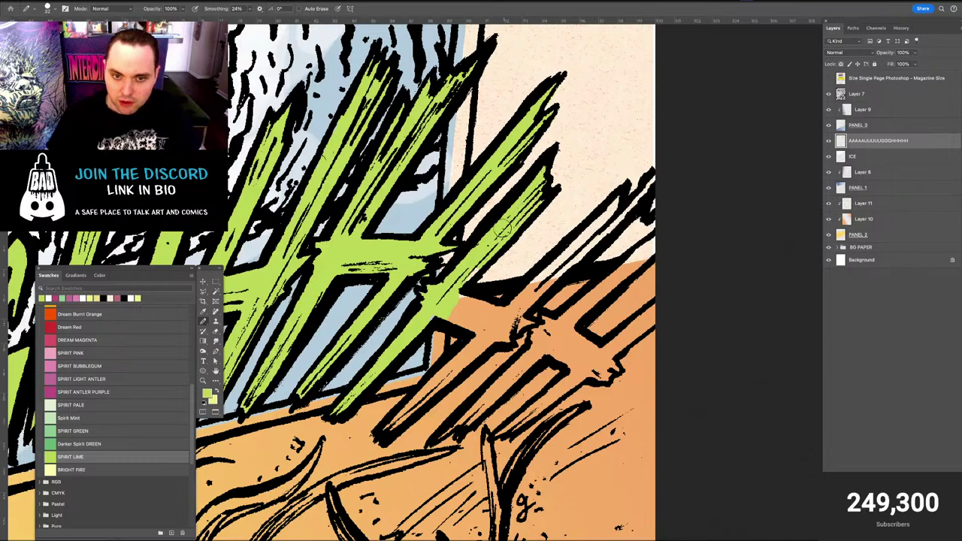
Fill the fourth H's crossbar and right stem with SPIRIT LIME, including the ragged top at the page edge
mouse_move(454, 304)
left_mouse_down()
mouse_move(453, 317)
mouse_move(462, 302)
mouse_move(473, 316)
left_mouse_up()
mouse_move(439, 408)
left_mouse_down()
mouse_move(417, 278)
mouse_move(378, 290)
mouse_move(459, 197)
mouse_move(447, 187)
mouse_move(451, 175)
mouse_move(466, 213)
mouse_move(475, 185)
left_mouse_up()
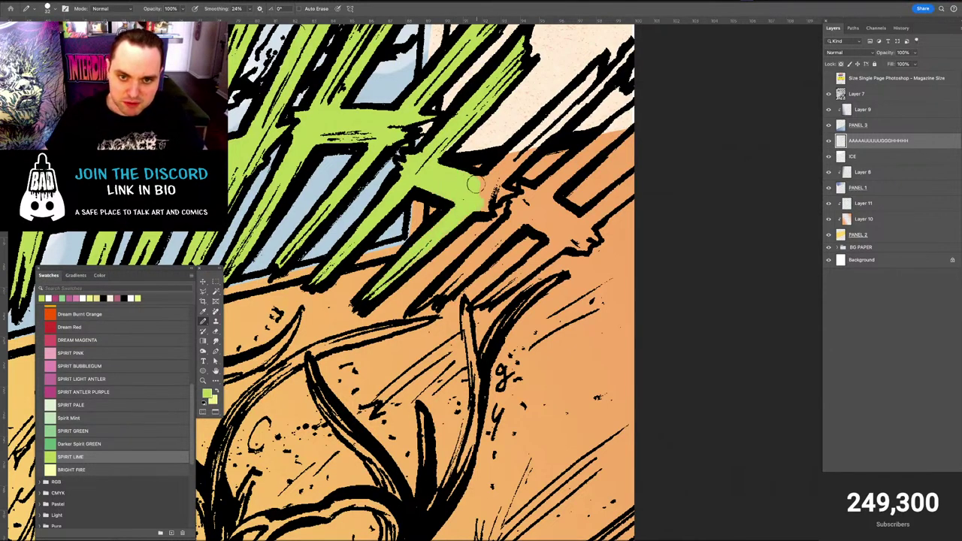
mouse_move(512, 154)
left_mouse_down()
mouse_move(478, 197)
mouse_move(560, 116)
left_mouse_up()
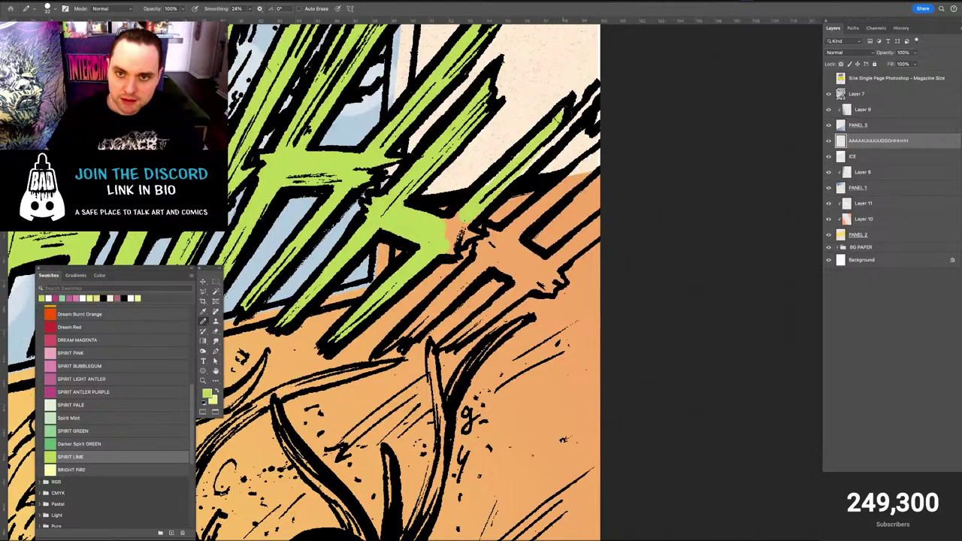
mouse_move(469, 208)
left_mouse_down()
mouse_move(439, 244)
mouse_move(460, 226)
left_mouse_up()
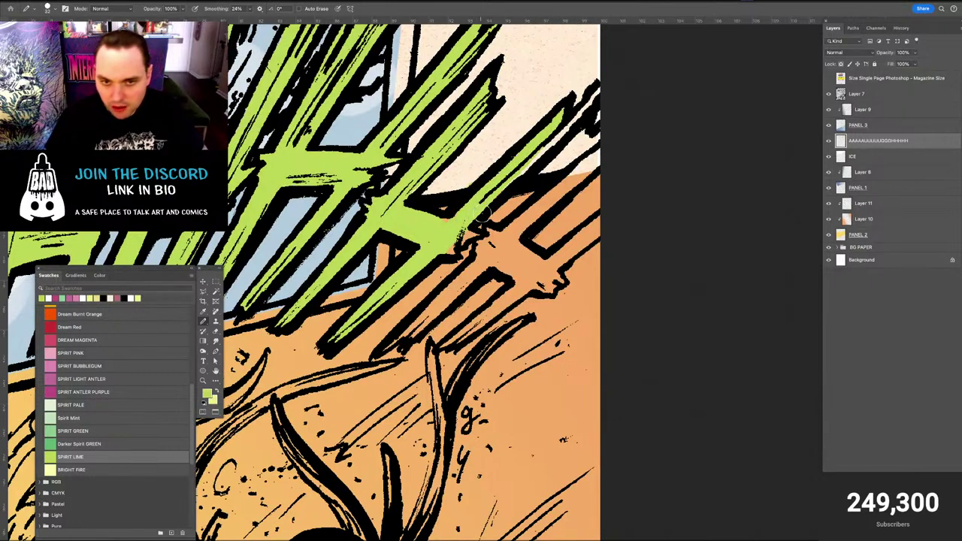
key("e")
mouse_move(481, 185)
left_mouse_down()
mouse_move(504, 186)
mouse_move(450, 232)
mouse_move(439, 230)
mouse_move(473, 233)
mouse_move(504, 165)
mouse_move(506, 186)
mouse_move(566, 114)
mouse_move(597, 95)
left_mouse_up()
key("b")
key("e")
key("b")
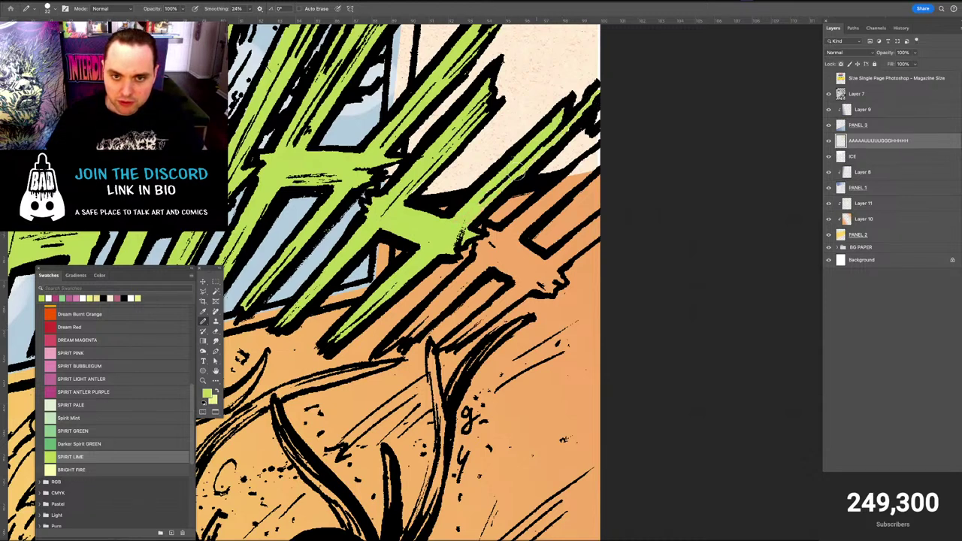
Fill the fifth H's left stem with SPIRIT LIME from its foot up to the page edge
key("e")
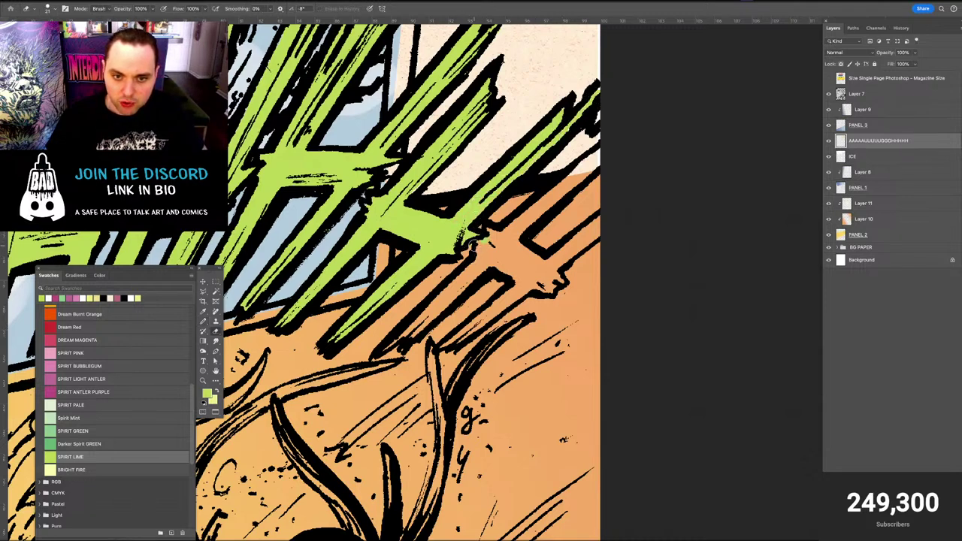
key("b")
left_click_drag(485, 242, 396, 354)
key("e")
key("b")
key("e")
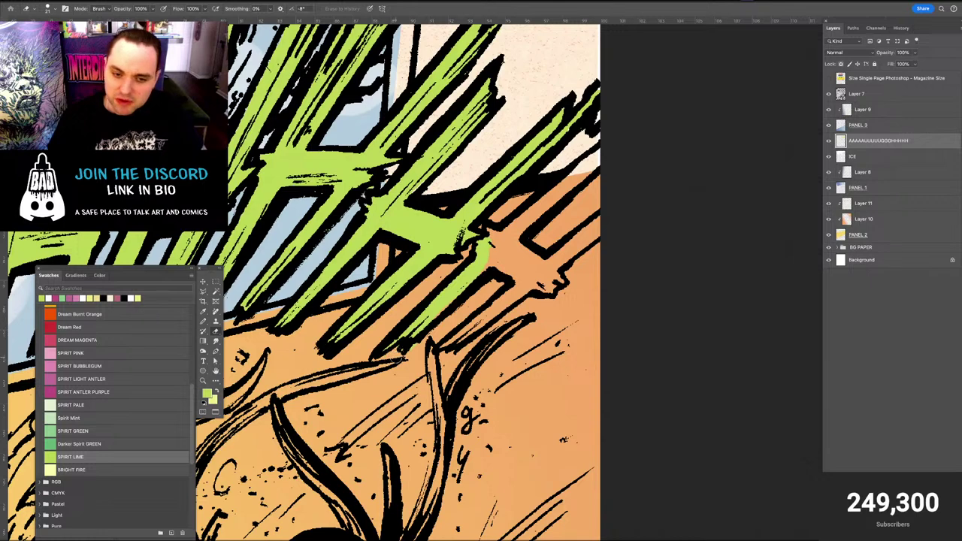
key("b")
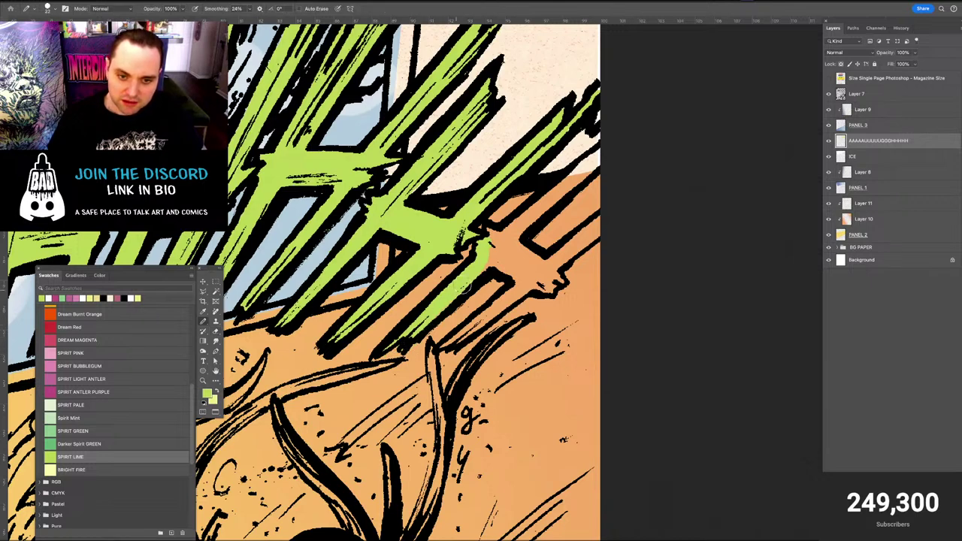
mouse_move(502, 235)
left_mouse_down()
mouse_move(616, 137)
mouse_move(587, 157)
left_mouse_up()
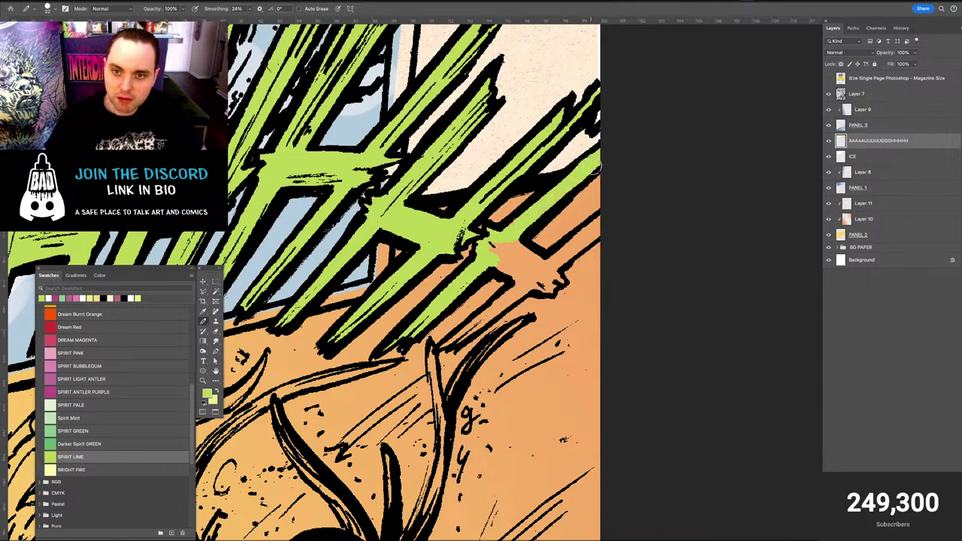
Fill the fifth H's crossbar and right stem with SPIRIT LIME, out to the page edge and down to its foot
left_click_drag(497, 248, 514, 267)
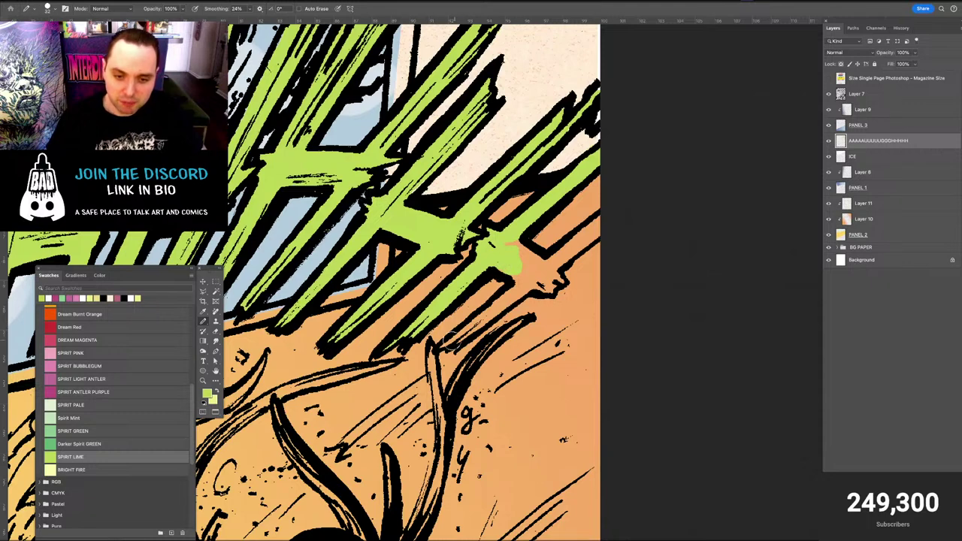
mouse_move(499, 301)
left_mouse_down()
mouse_move(521, 279)
mouse_move(510, 273)
mouse_move(508, 241)
mouse_move(563, 259)
left_mouse_up()
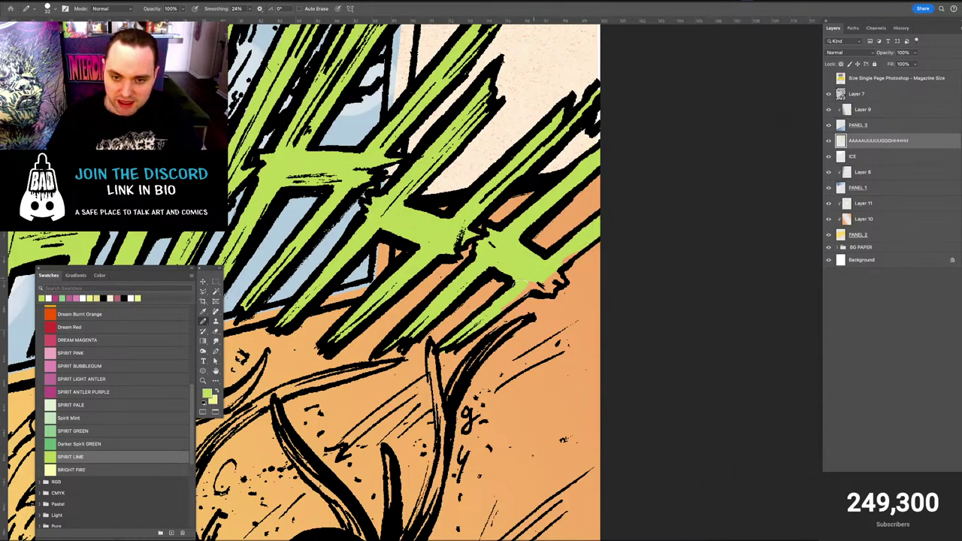
mouse_move(520, 290)
left_mouse_down()
mouse_move(552, 283)
mouse_move(549, 256)
mouse_move(577, 250)
left_mouse_up()
key("e")
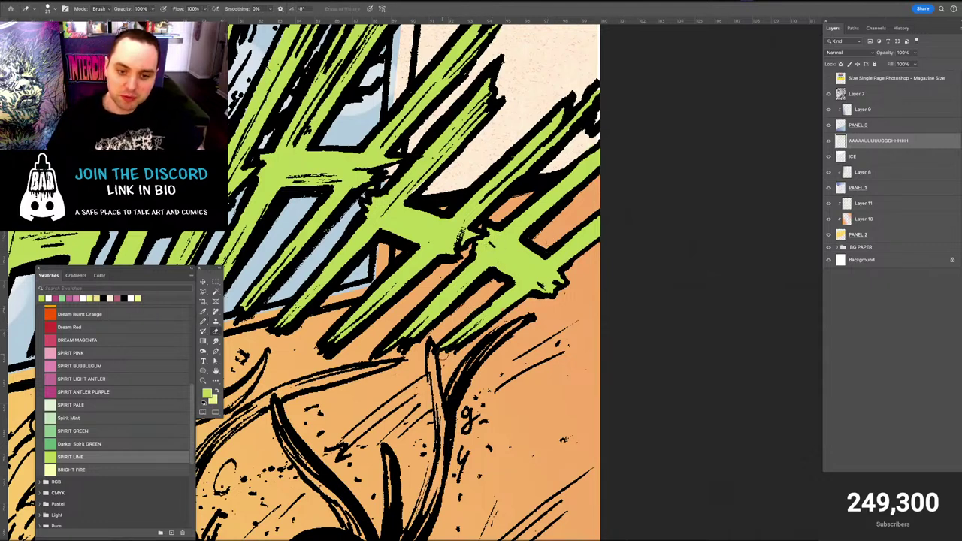
key("b")
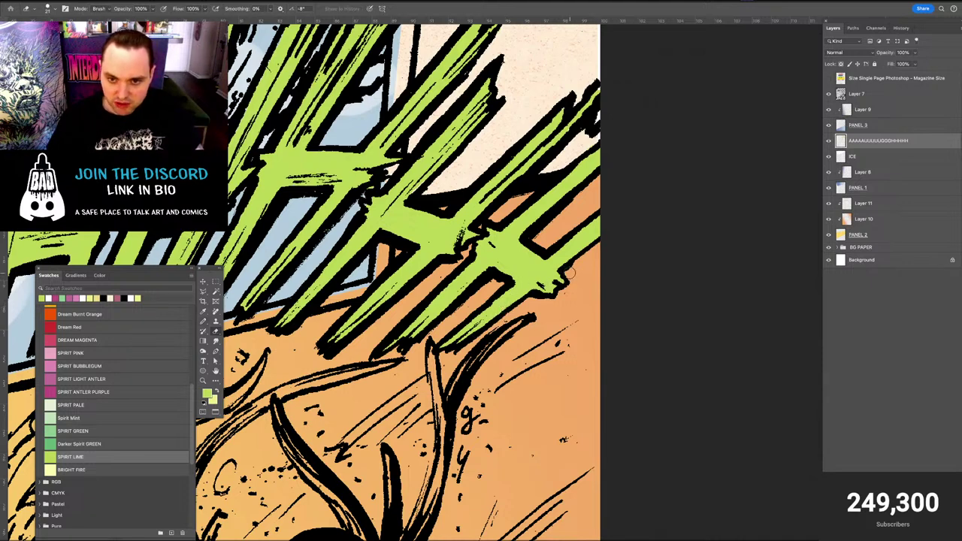
scroll(481, 252, "up", 3)
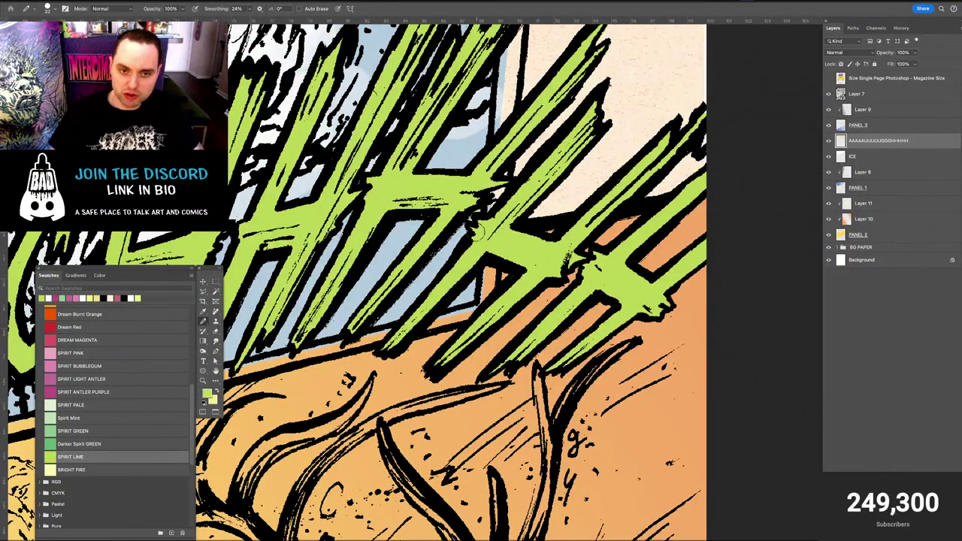
scroll(476, 232, "up", 2)
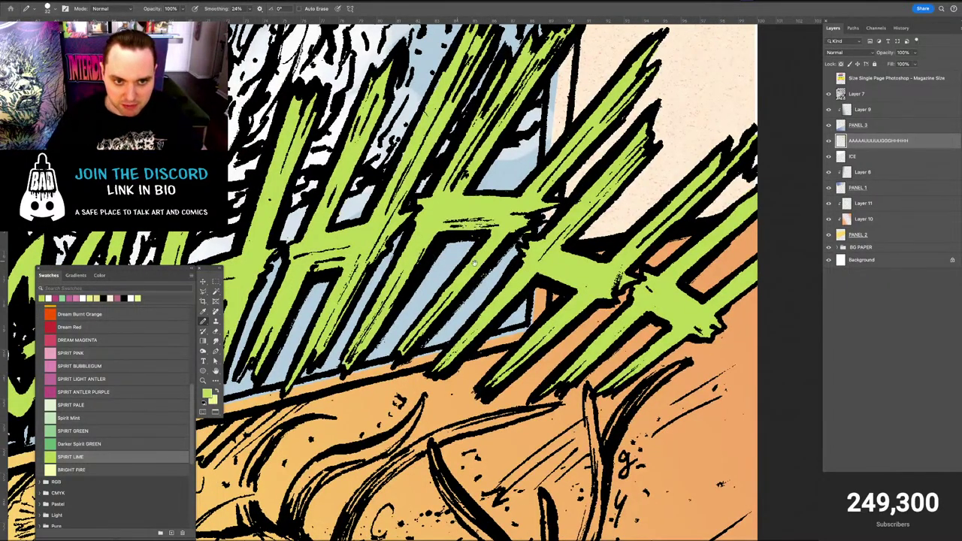
left_click_drag(474, 264, 568, 272)
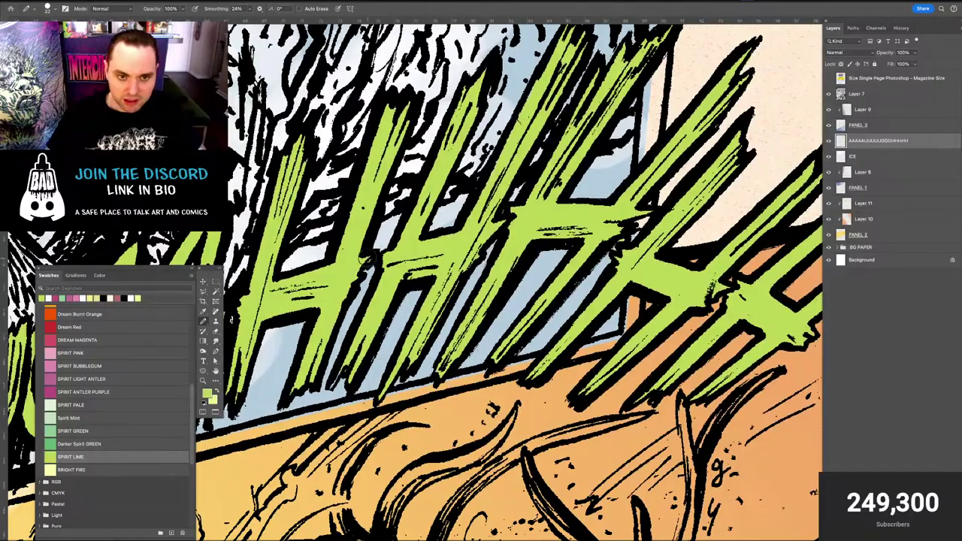
Examine the finished lime scream lettering in panel 1 against the page's other panels
key("super+minus")
key("super+minus")
key("super+minus")
key("super+minus")
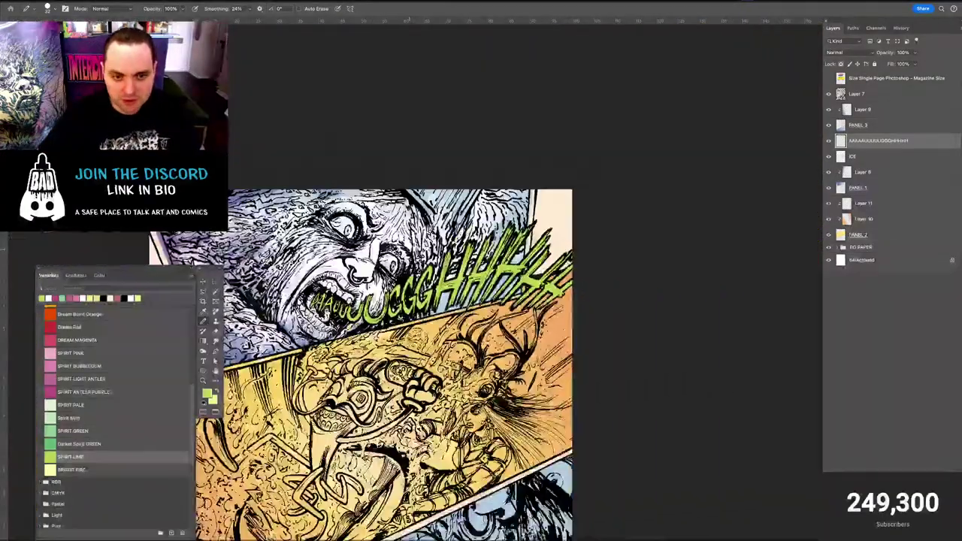
key("super+plus")
scroll(409, 249, "up", 3)
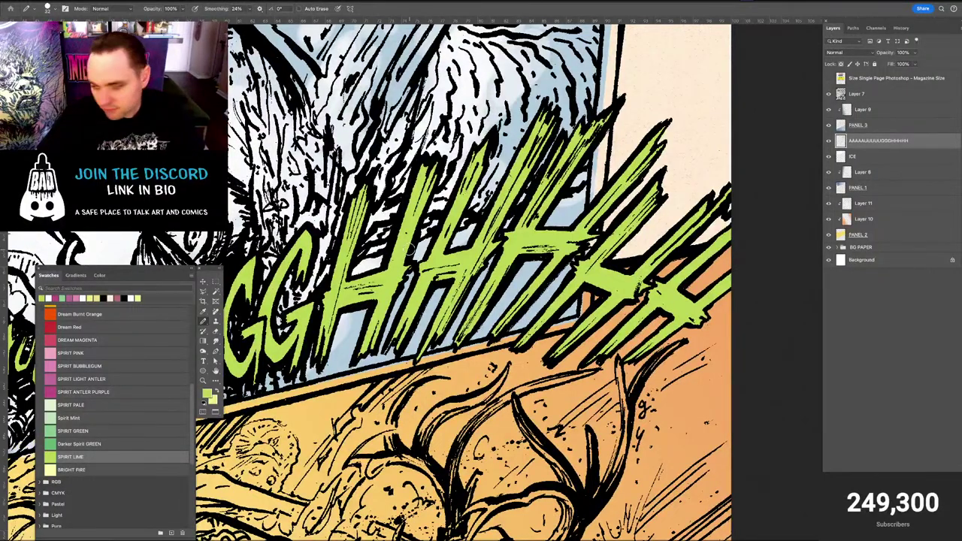
scroll(413, 250, "down", 3)
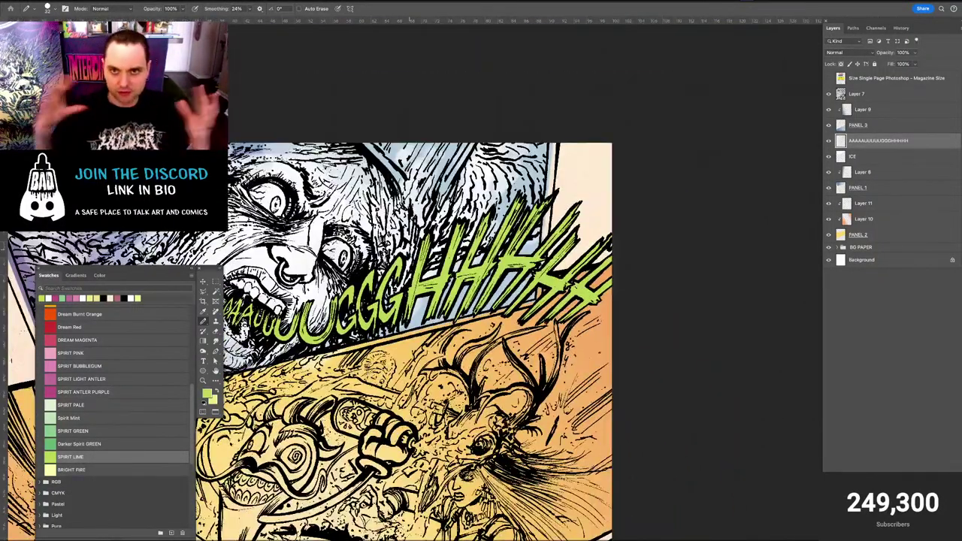
left_click_drag(399, 277, 526, 280)
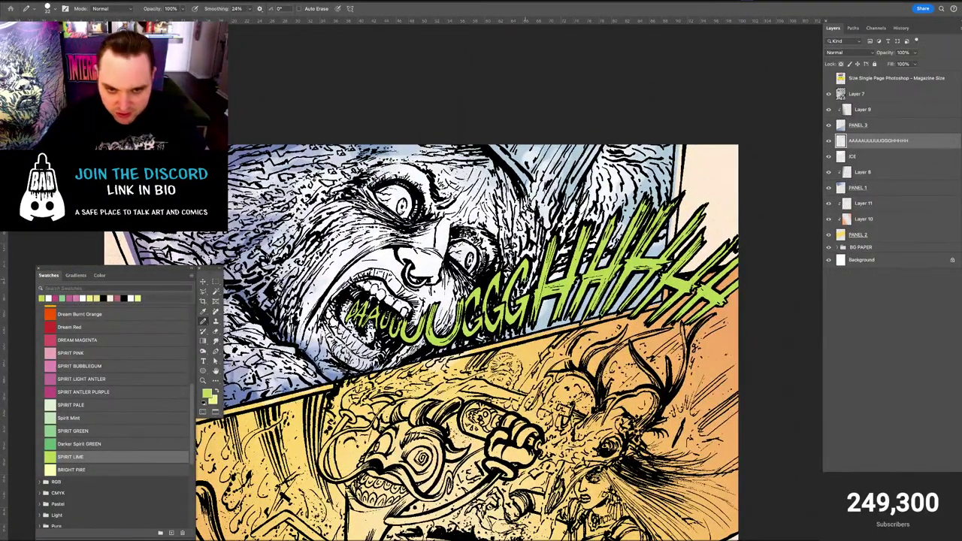
scroll(466, 338, "down", 3)
scroll(406, 300, "down", 5)
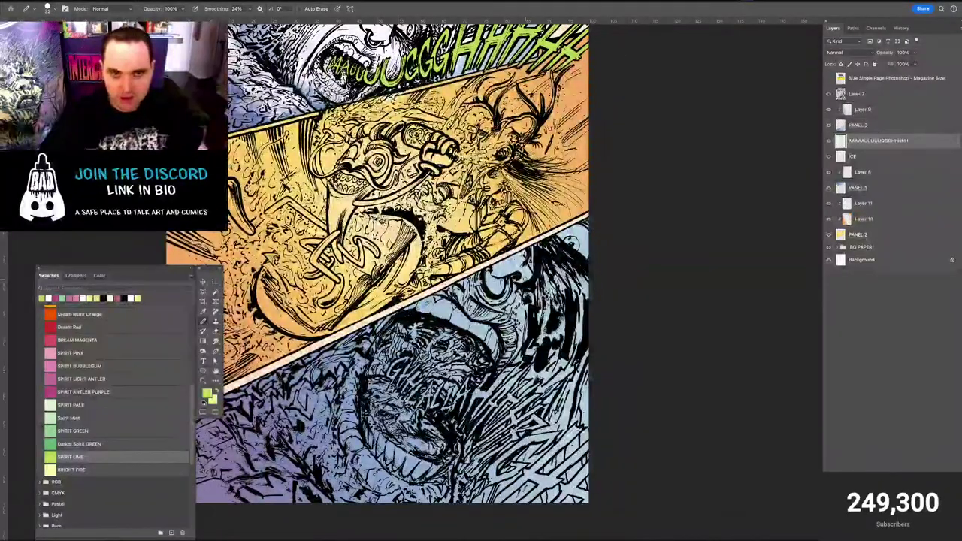
scroll(526, 284, "up", 3)
scroll(525, 283, "down", 1)
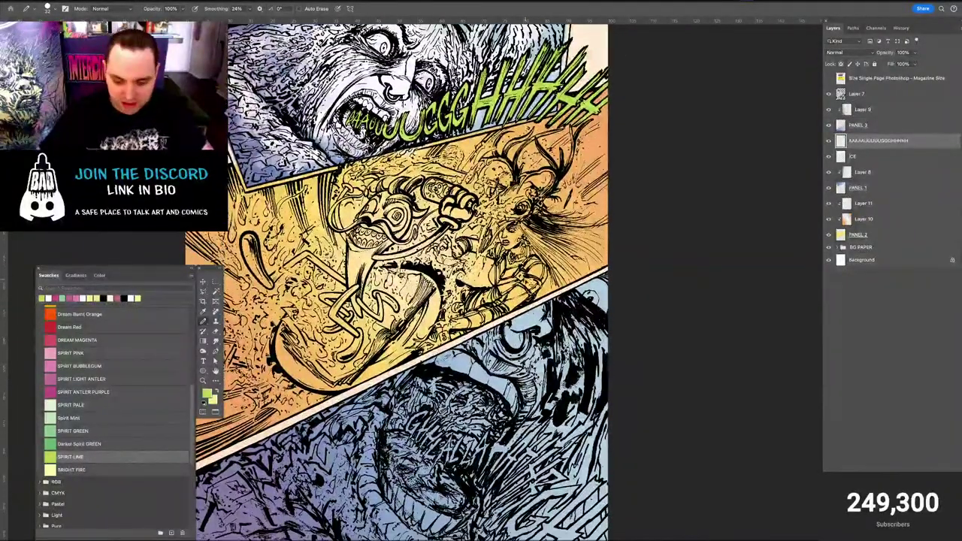
Create a new layer for panel 3's lettering and name it GHHHAALLLHHRRRGH
key("ctrl+shift+n")
key("Return")
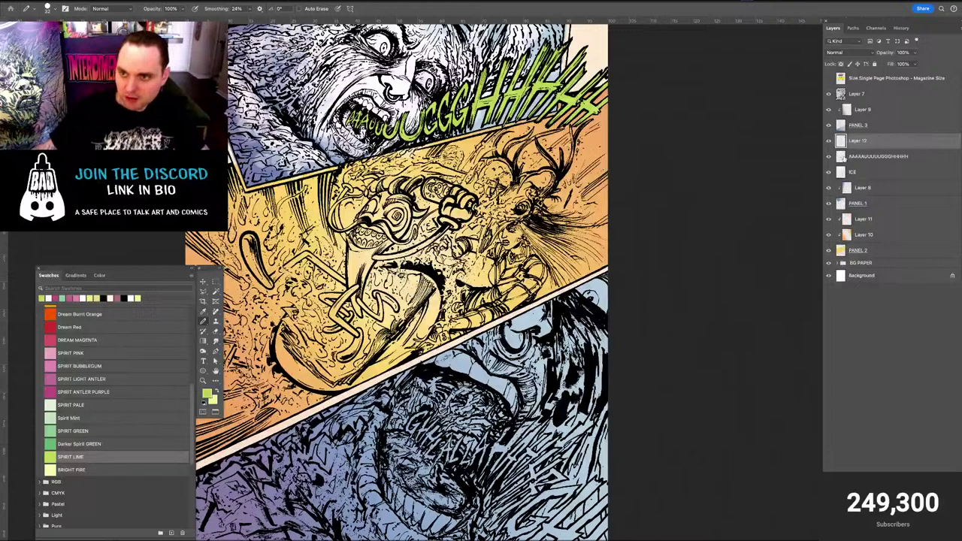
double_click(858, 141)
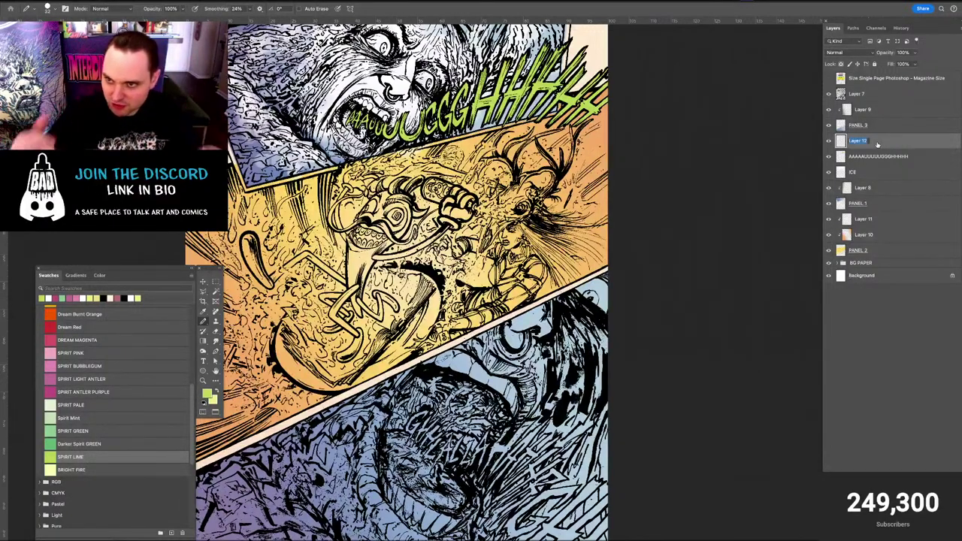
type("A")
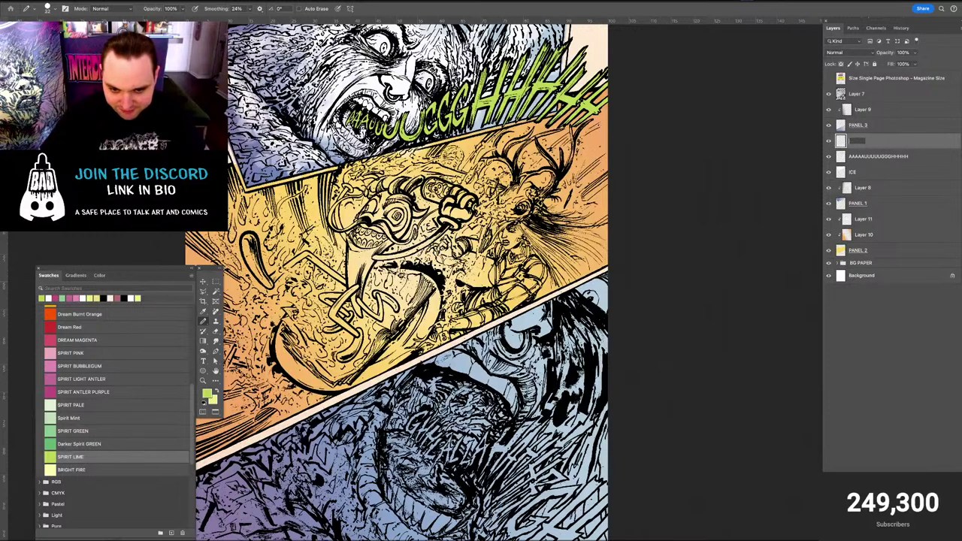
type("GHHHAALLLH")
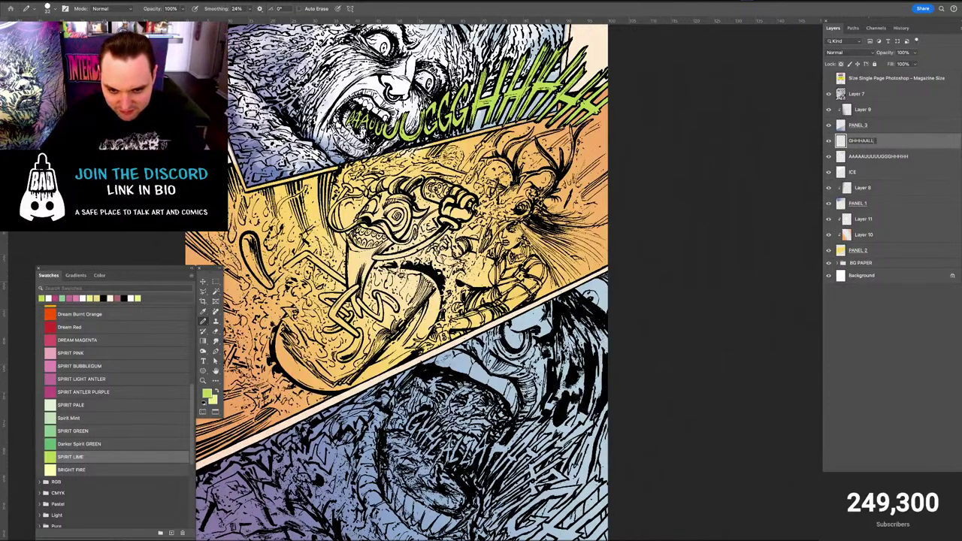
type("HRRGH")
key("Return")
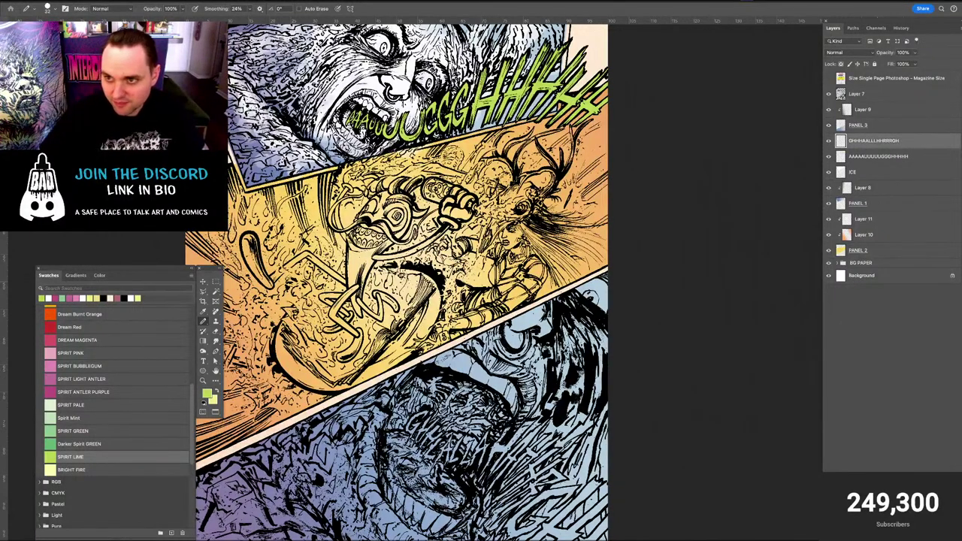
Move the GHHHAALLLHHRRRGH layer above Layer 9, directly beneath Layer 7
key("super+plus")
left_click_drag(414, 451, 414, 197)
scroll(475, 233, "up", 4)
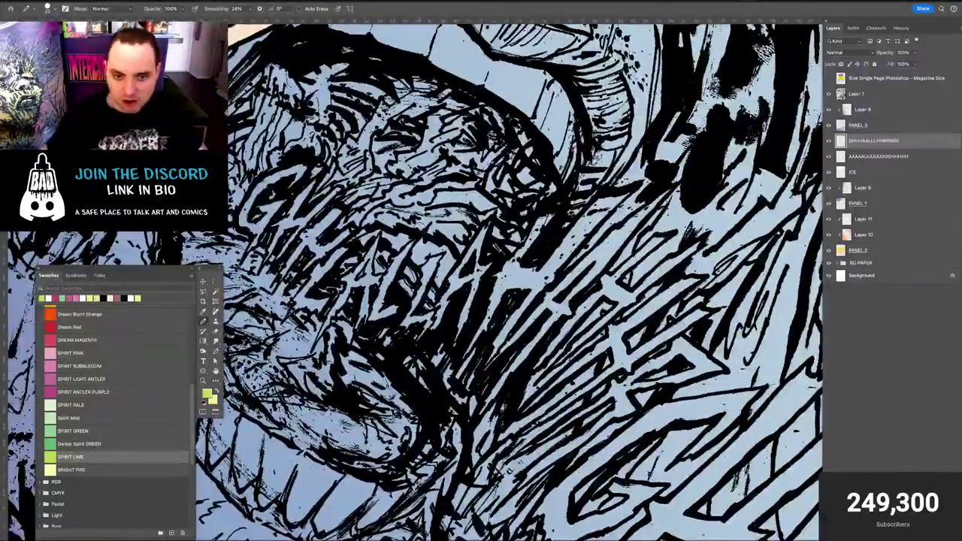
key("bracketright")
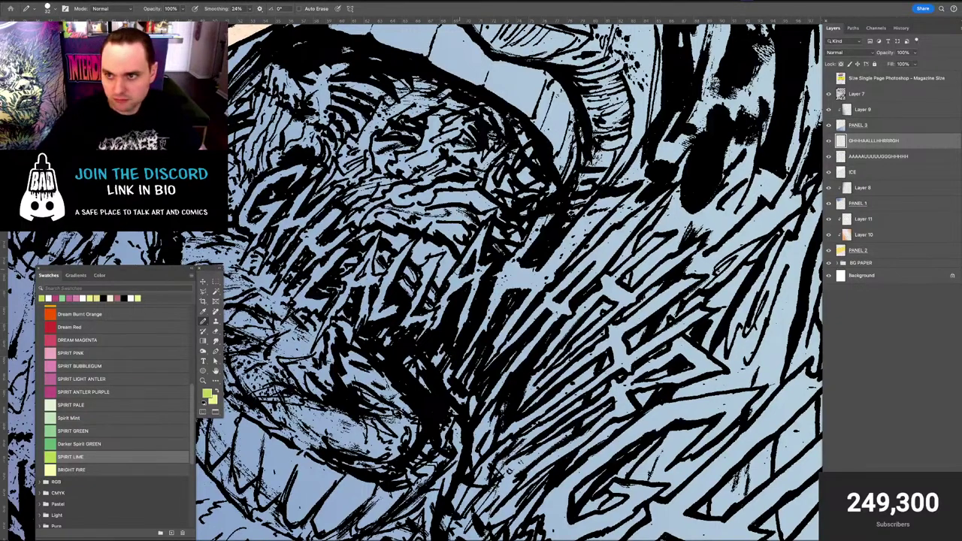
key("super+minus")
key("super+minus")
left_click_drag(876, 141, 881, 109)
Fill the crossbar and upper stems of the large H at the mouth's edge in panel 3 with SPIRIT LIME
key("ctrl+plus")
key("ctrl+plus")
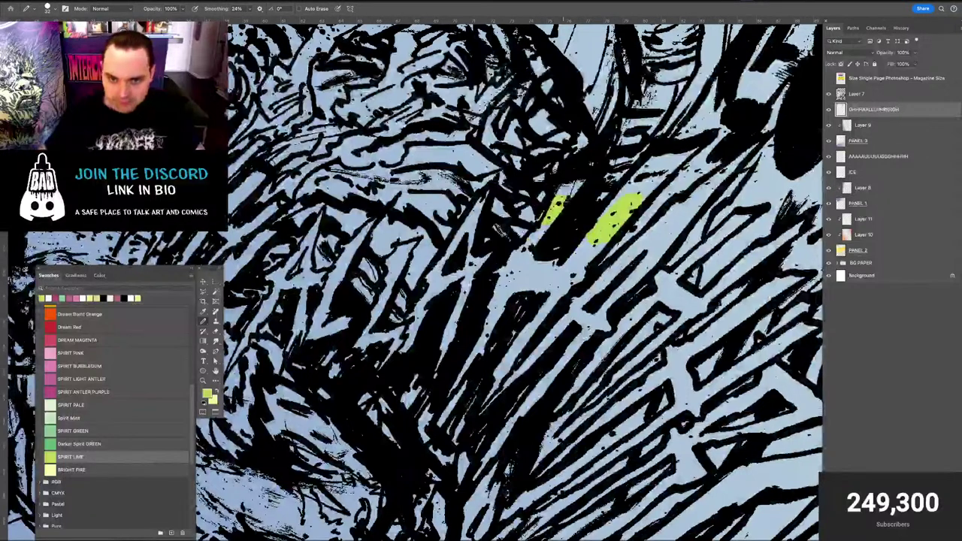
mouse_move(523, 248)
left_mouse_down()
mouse_move(509, 269)
mouse_move(541, 265)
mouse_move(507, 277)
mouse_move(535, 262)
mouse_move(554, 267)
mouse_move(542, 290)
mouse_move(562, 259)
mouse_move(603, 233)
mouse_move(629, 181)
mouse_move(680, 153)
left_mouse_up()
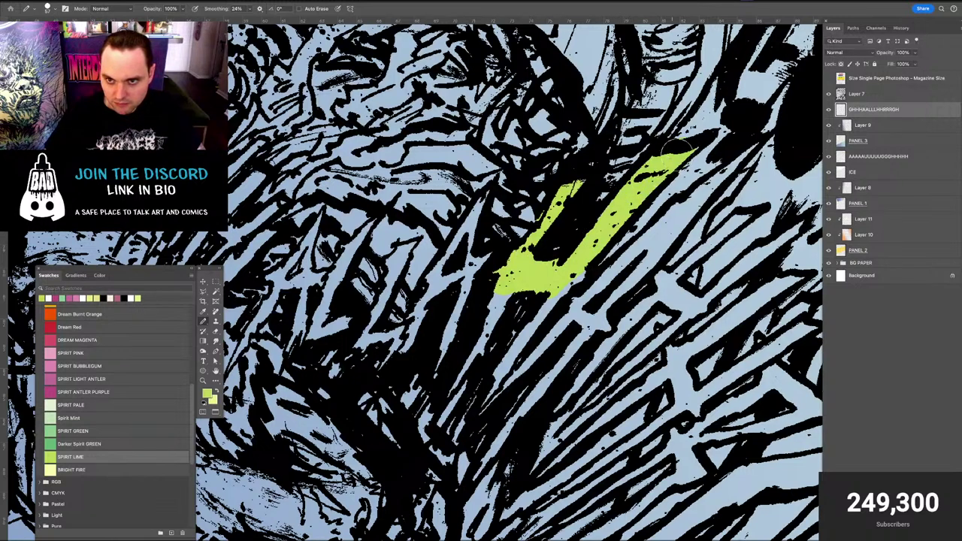
key("e")
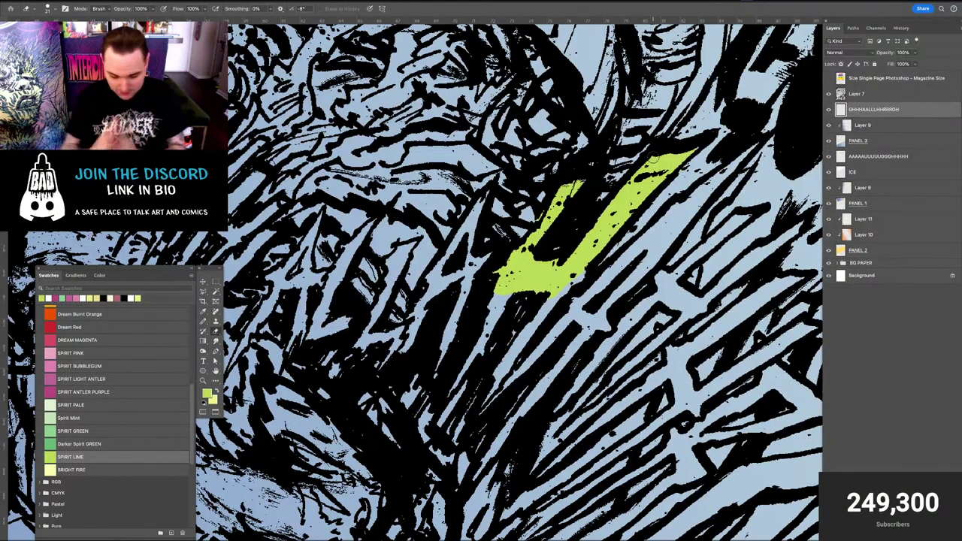
Check how the partly filled lime H reads against the whole of panel 3
key("ctrl+minus")
key("ctrl+minus")
key("ctrl+minus")
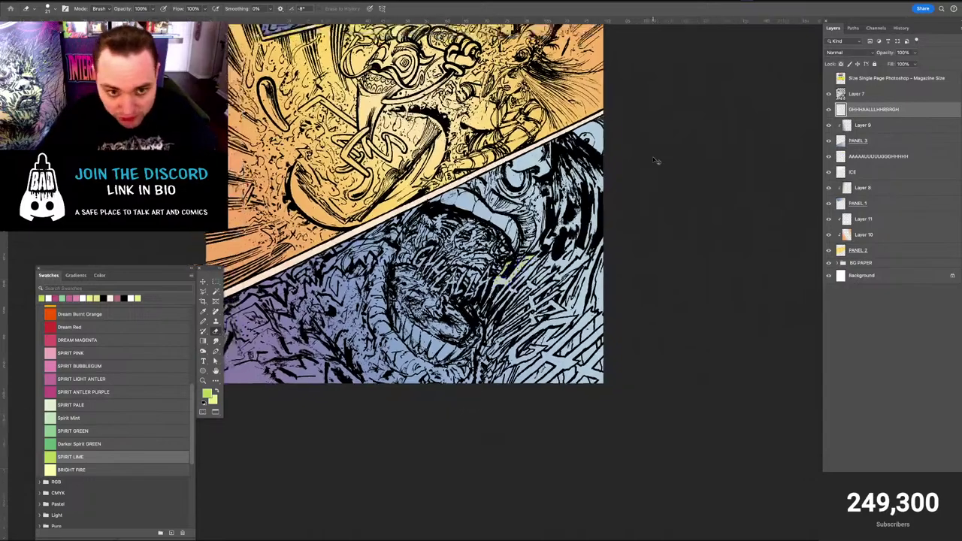
key("ctrl+minus")
key("ctrl+minus")
key("ctrl+plus")
key("ctrl+plus")
key("ctrl+plus")
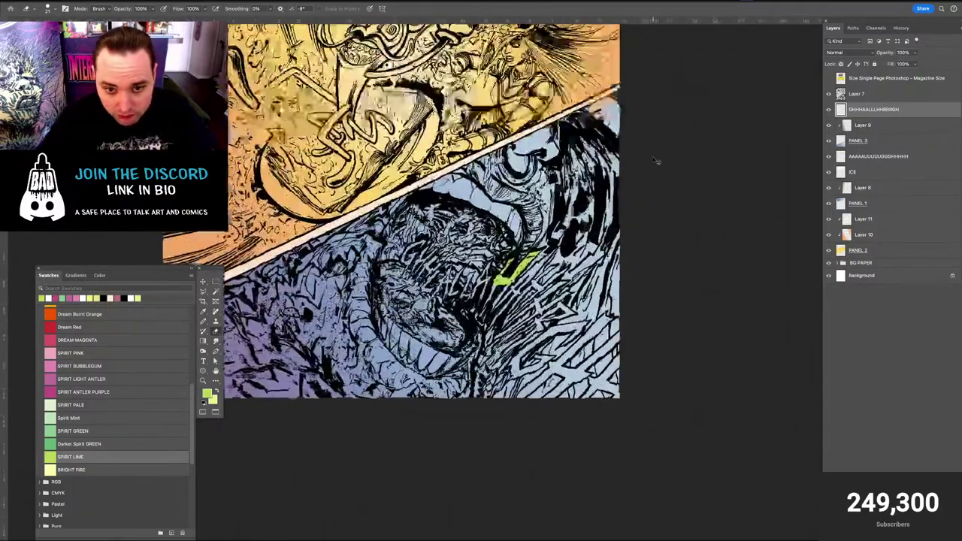
Fill the large H's lower left leg and the letter tip just before it with SPIRIT LIME
key("b")
key("ctrl+plus")
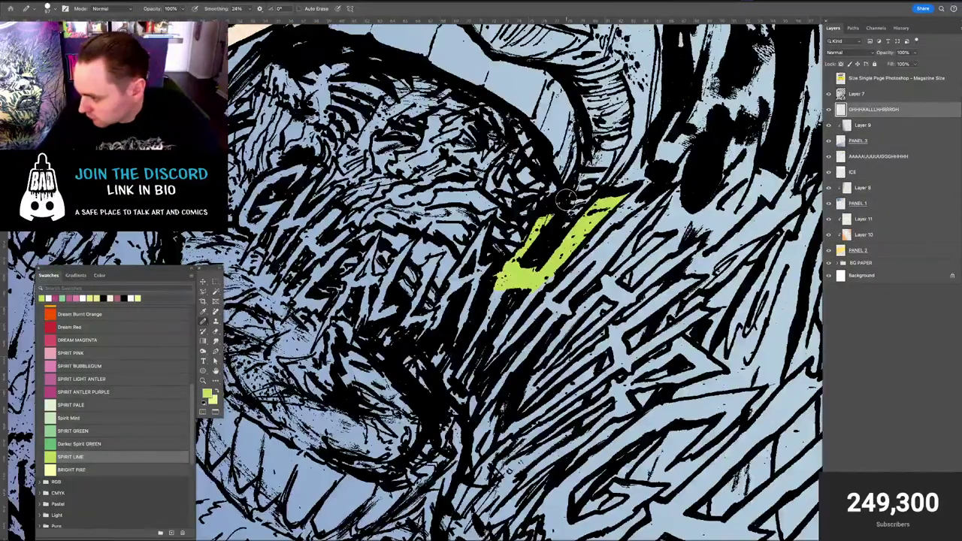
key("ctrl+plus")
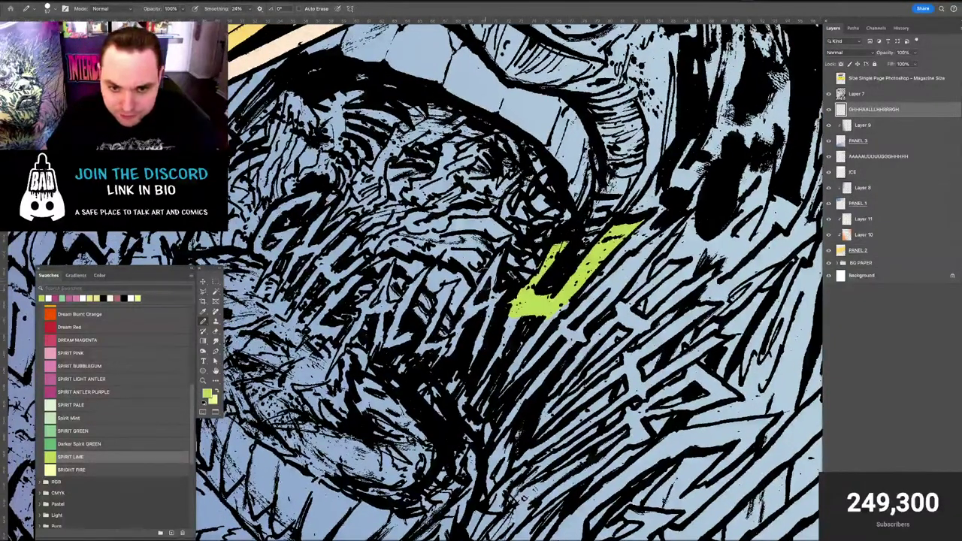
mouse_move(491, 280)
left_mouse_down()
mouse_move(501, 255)
mouse_move(495, 287)
mouse_move(509, 301)
mouse_move(425, 230)
left_mouse_up()
left_click_drag(404, 299, 440, 234)
Compare panel 1's lime lettering with the started lettering in panel 3 across the full page
key("super+minus")
key("super+minus")
key("super+minus")
key("super+minus")
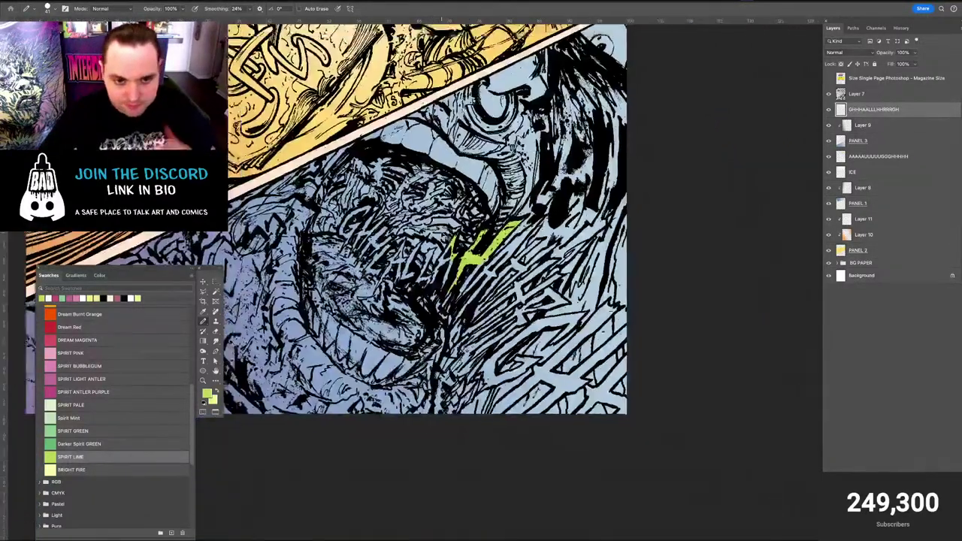
scroll(441, 234, "up", 3)
left_click_drag(442, 408, 443, 488)
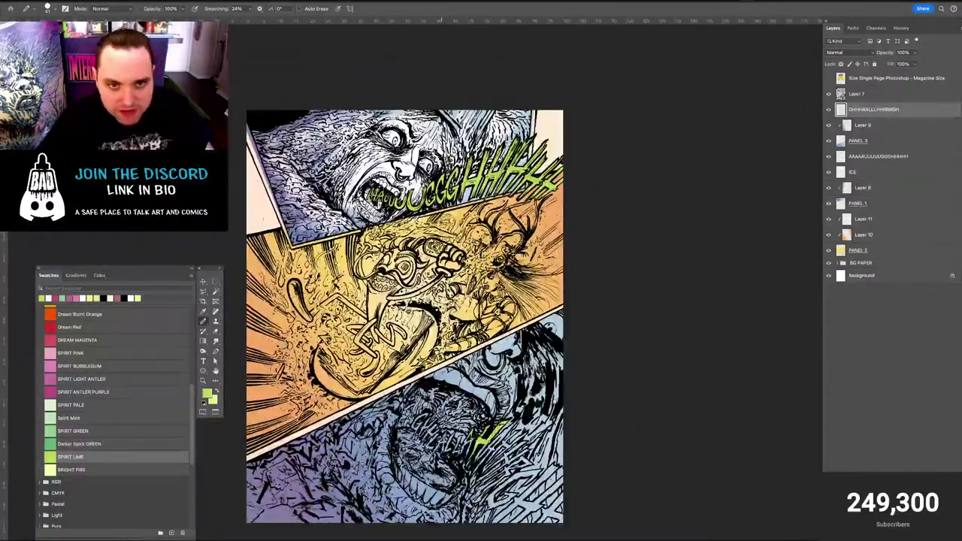
key("super+plus")
left_click_drag(186, 250, 253, 303)
left_click_drag(375, 206, 422, 250)
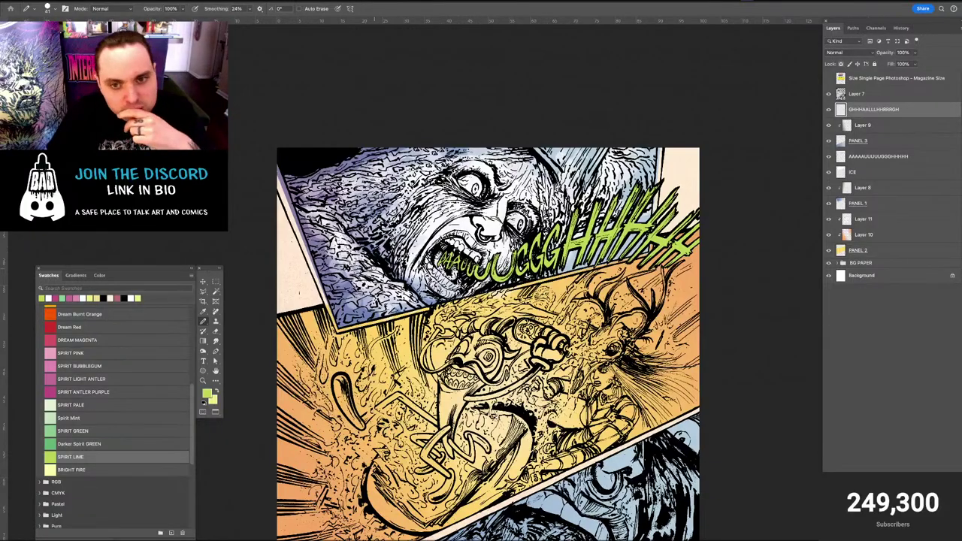
scroll(488, 338, "down", 5)
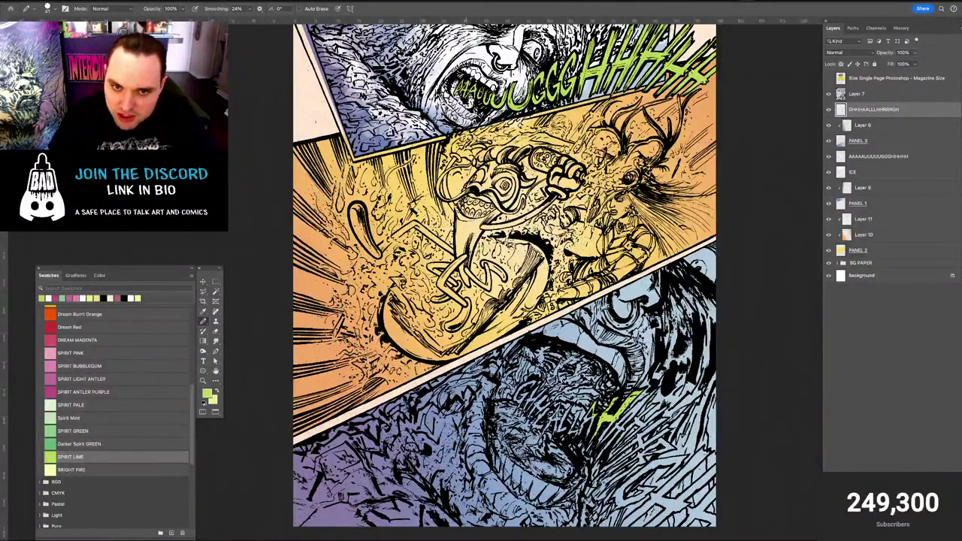
scroll(503, 278, "up", 3)
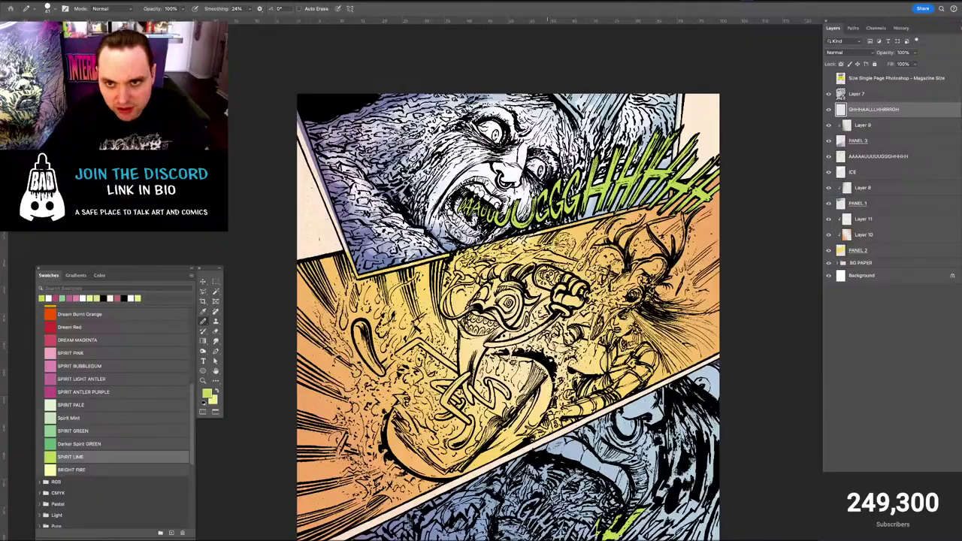
scroll(508, 301, "down", 10)
Fill the opening G of the lettering inside panel 3's mouth with SPIRIT LIME, using a smaller brush
key("super+=")
key("super+=")
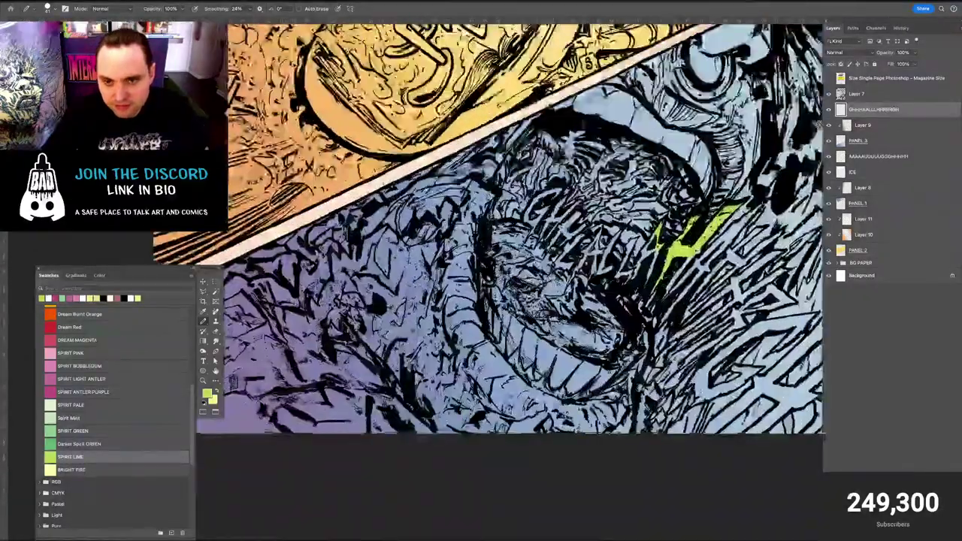
mouse_move(554, 226)
left_mouse_down()
mouse_move(496, 270)
mouse_move(328, 344)
left_mouse_up()
key("bracketleft")
key("bracketleft")
key("bracketleft")
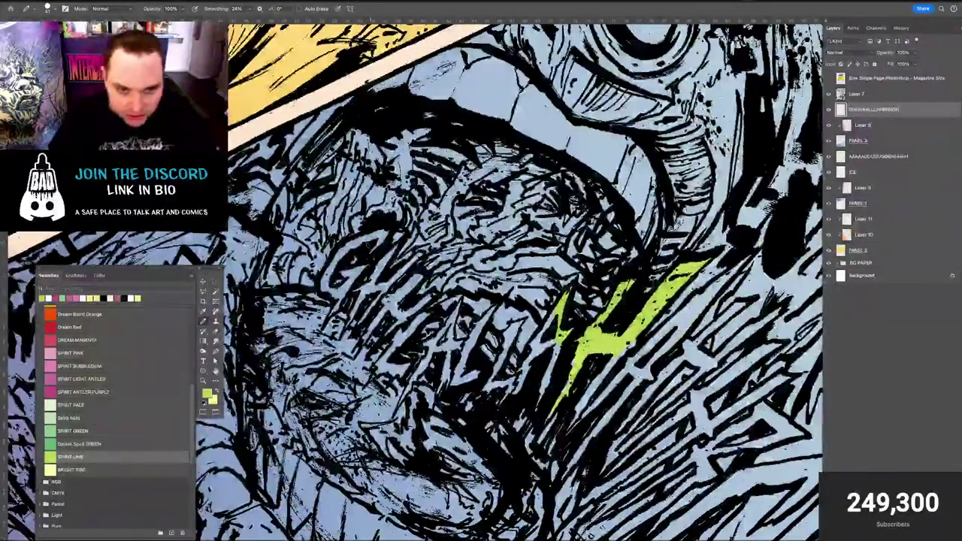
mouse_move(347, 246)
left_mouse_down()
mouse_move(386, 233)
mouse_move(385, 248)
mouse_move(379, 237)
mouse_move(339, 253)
mouse_move(324, 283)
mouse_move(338, 290)
mouse_move(365, 268)
left_mouse_up()
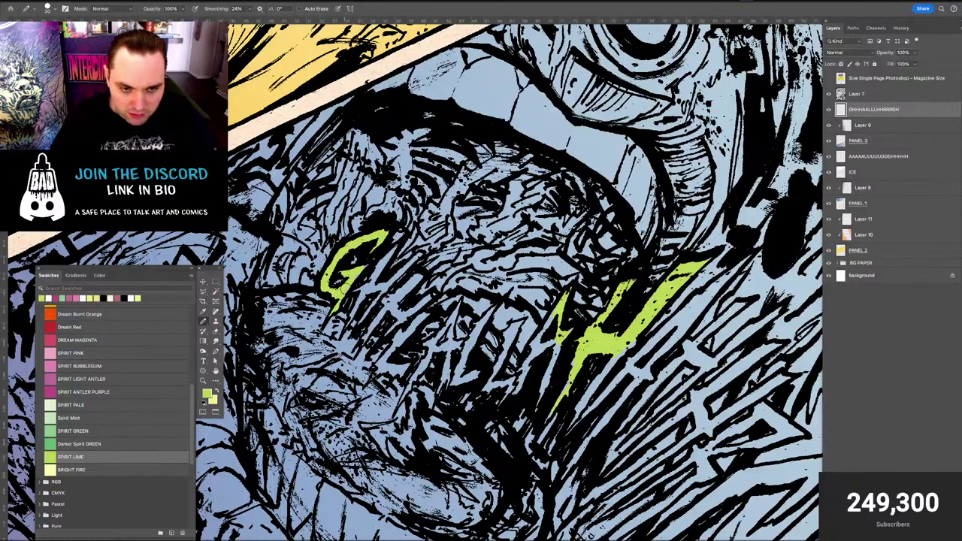
Fill the first H after the opening G with SPIRIT LIME, covering both stems and the crossbar
left_click_drag(384, 258, 371, 287)
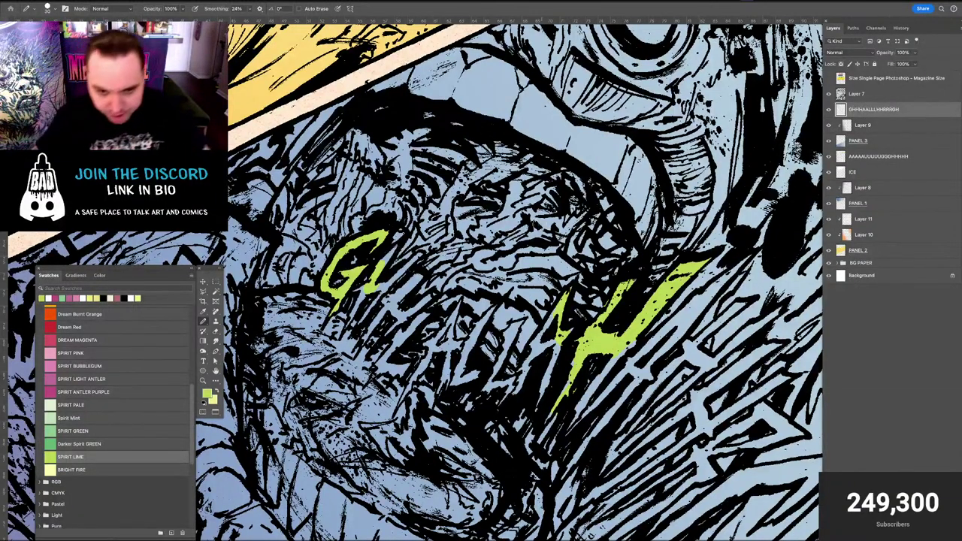
mouse_move(562, 530)
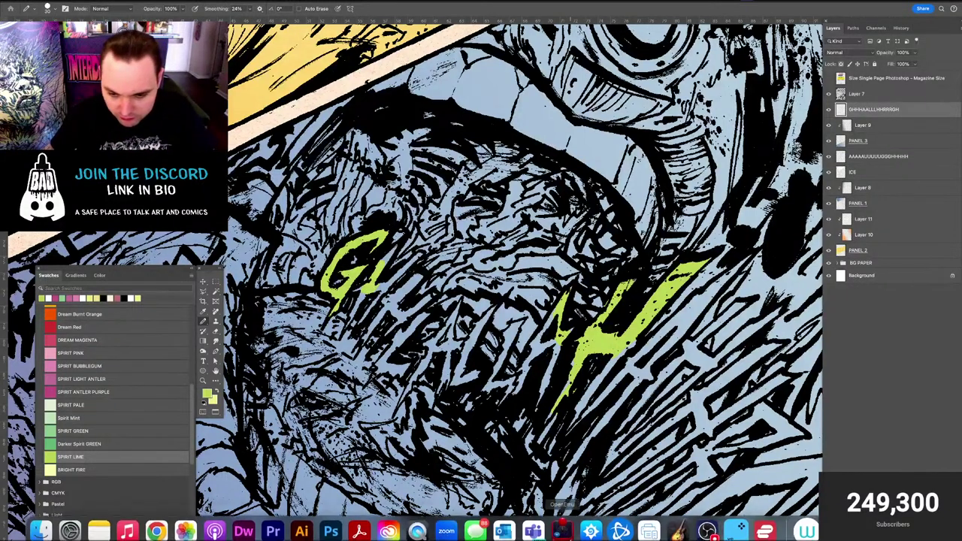
key("Tab")
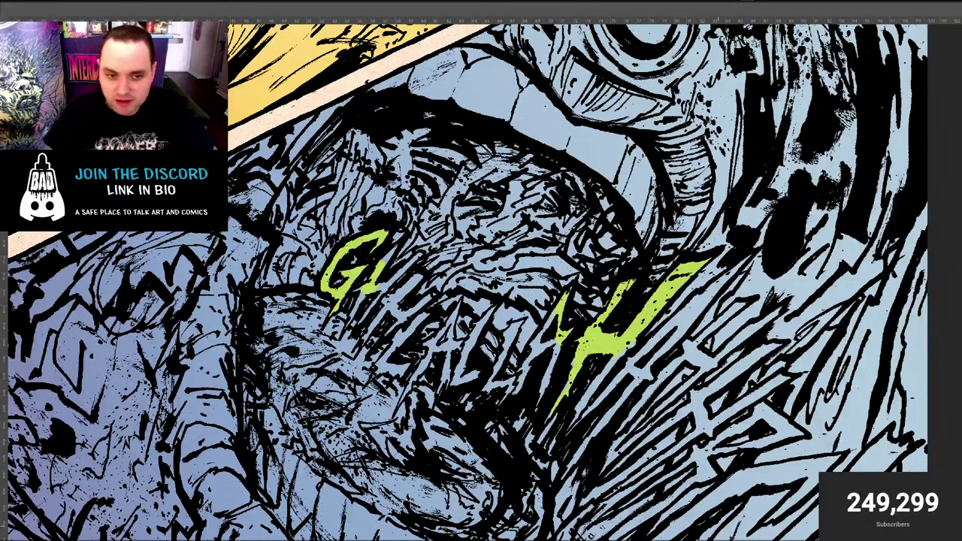
key("Tab")
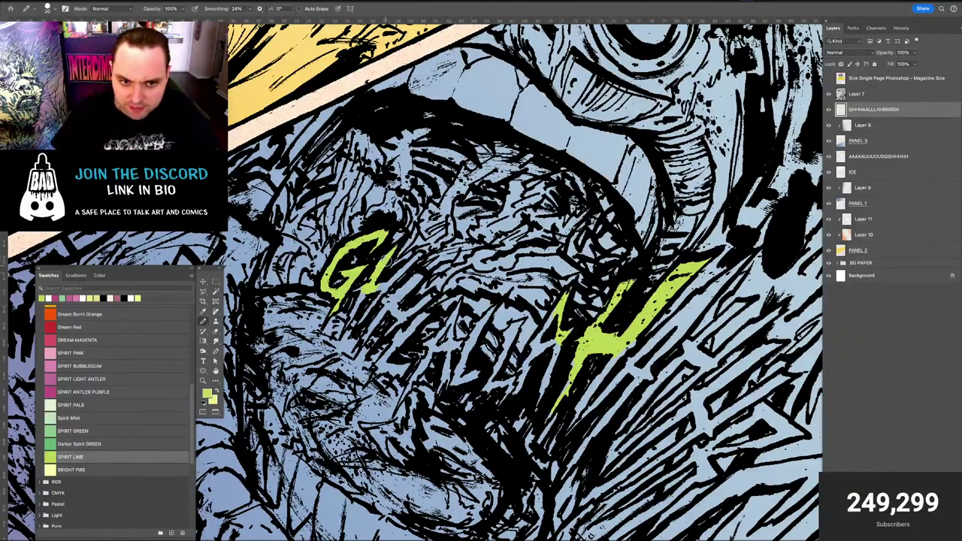
key("e")
key("b")
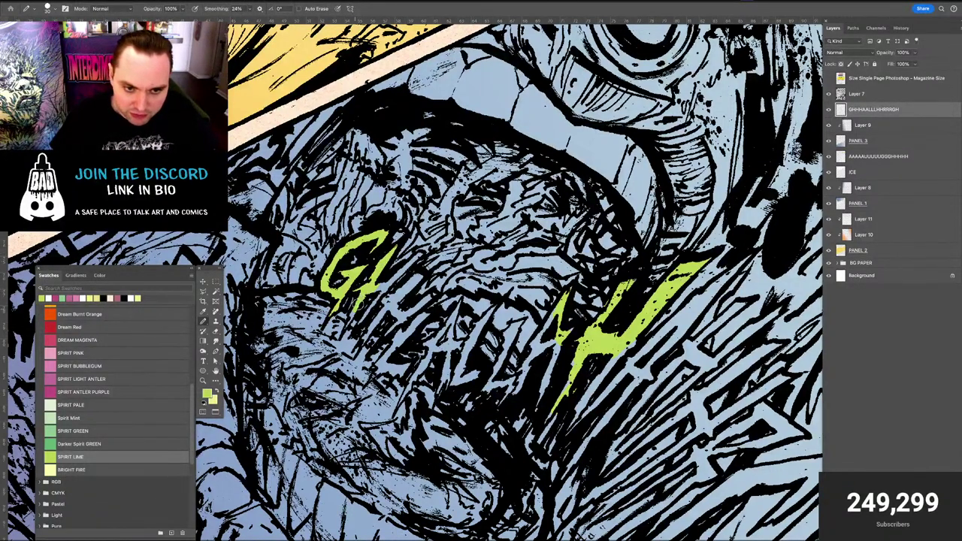
key("e")
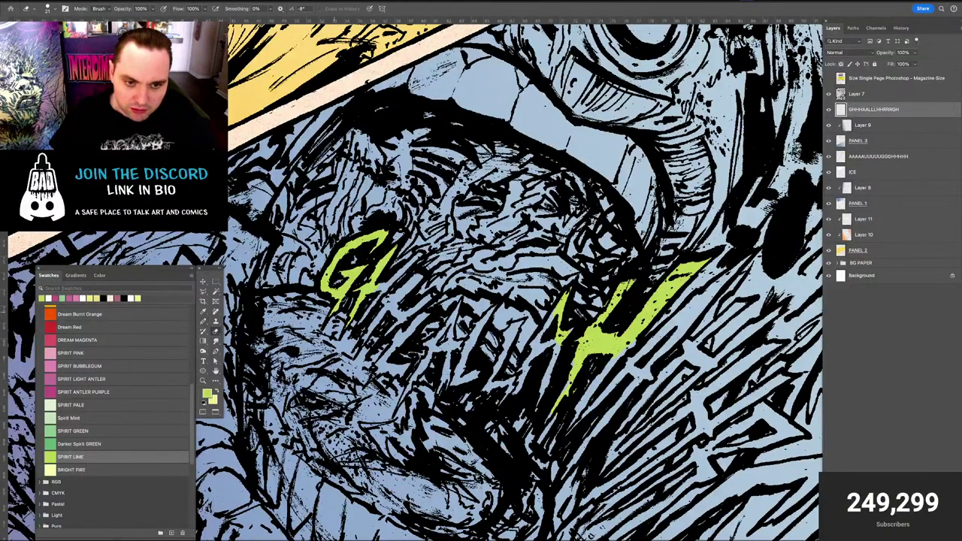
key("b")
left_click_drag(375, 287, 417, 259)
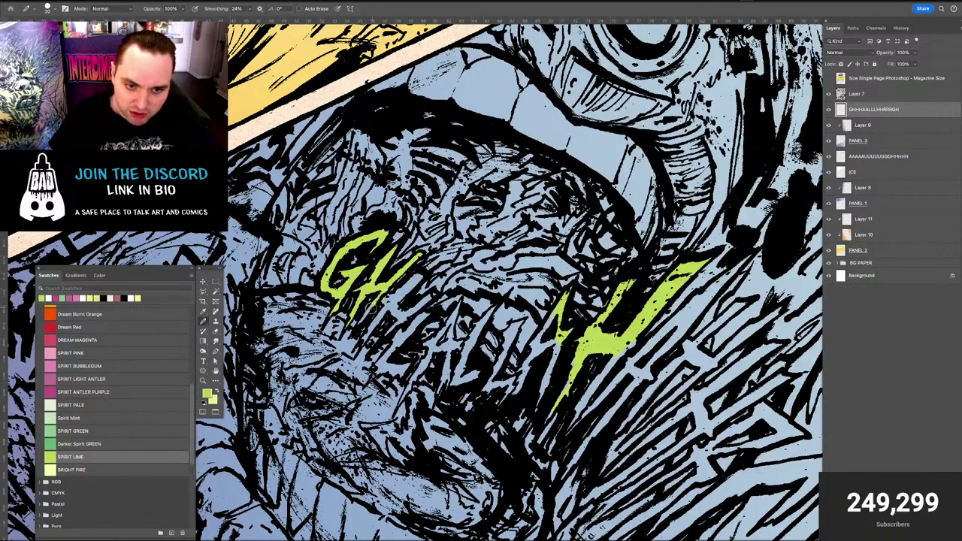
Fill the second H after the opening G in panel 3's lettering with SPIRIT LIME, cleaning up its edges with the Eraser
key("e")
key("b")
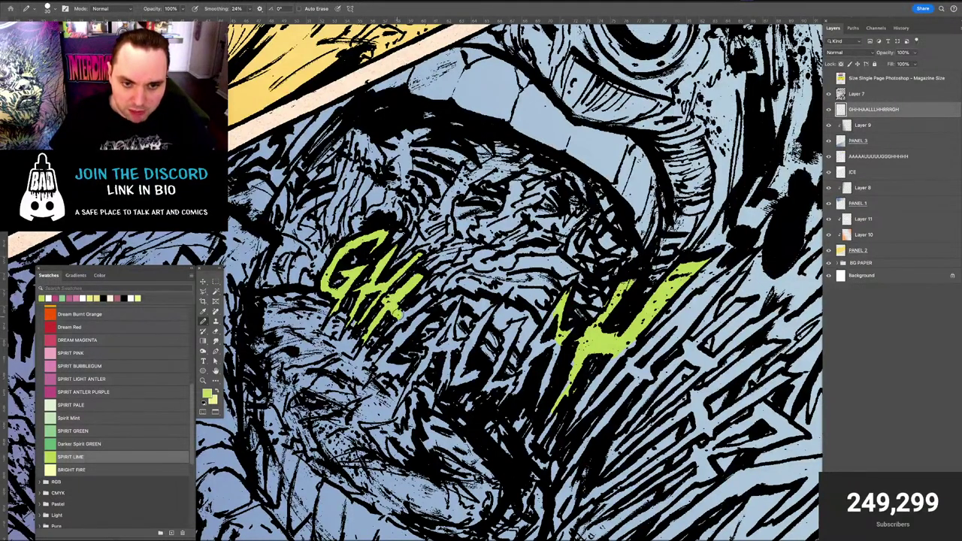
left_click_drag(419, 305, 449, 274)
scroll(449, 275, "down", 1)
key("e")
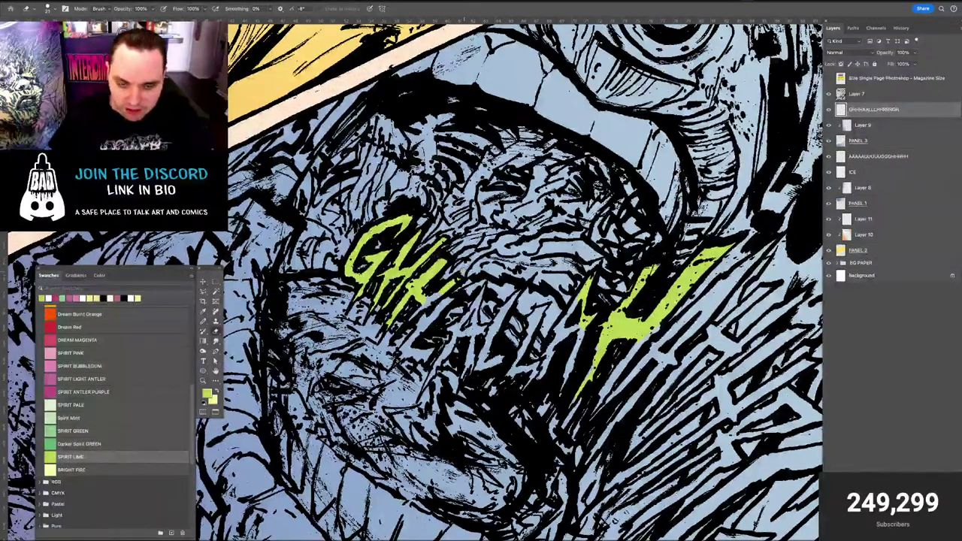
key("shift+b")
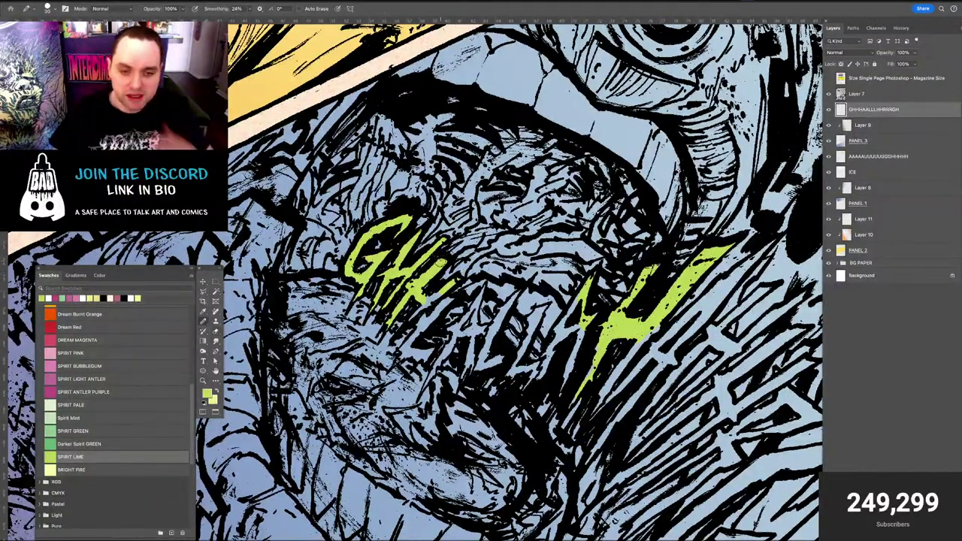
key("e")
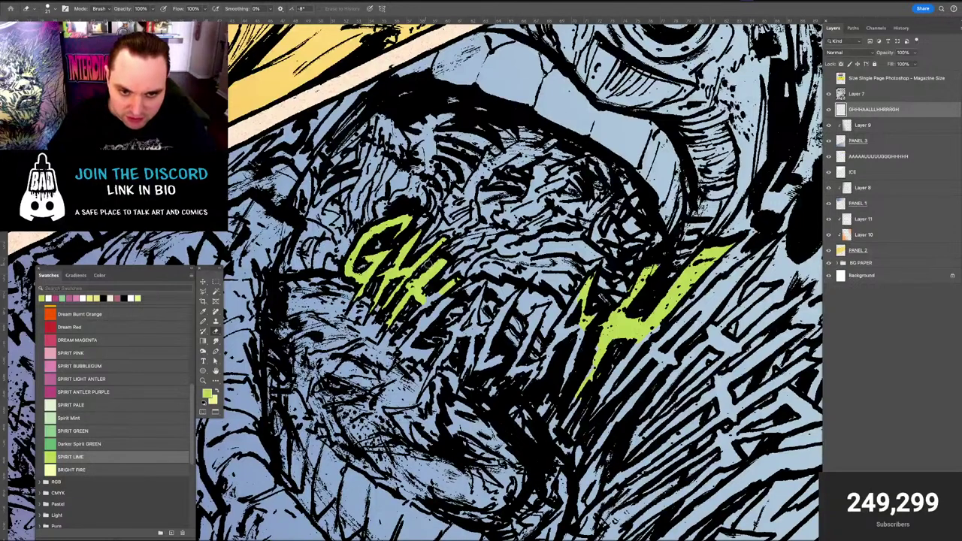
key("b")
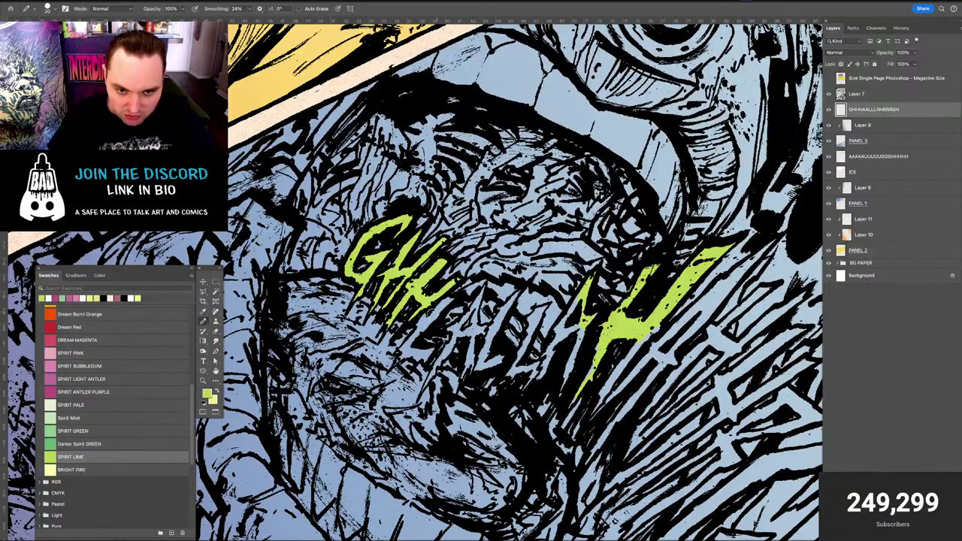
Fill the L-shaped letter after the second H and the A beside it with SPIRIT LIME, including the A's crossbar and both legs
scroll(460, 259, "down", 3)
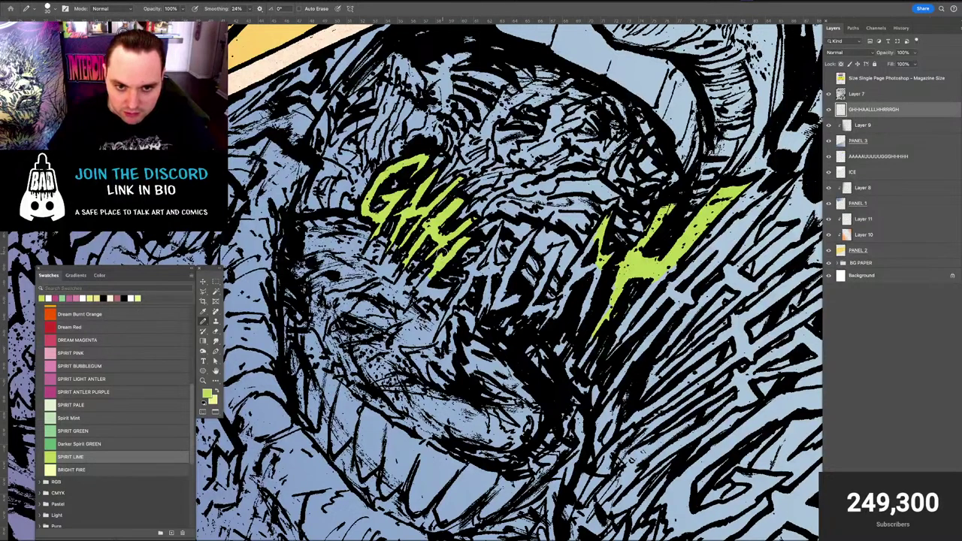
mouse_move(441, 251)
left_mouse_down()
mouse_move(414, 301)
mouse_move(445, 292)
left_mouse_up()
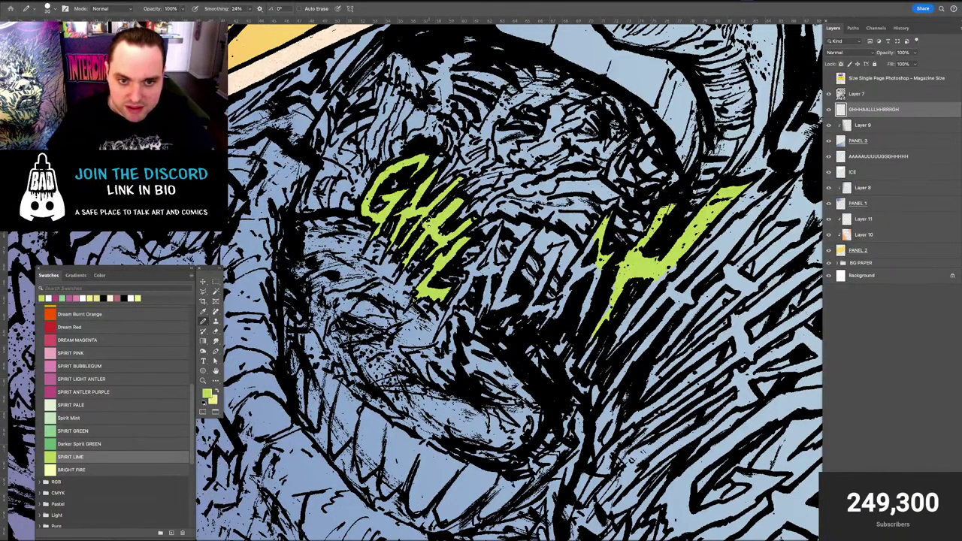
left_click_drag(485, 250, 467, 268)
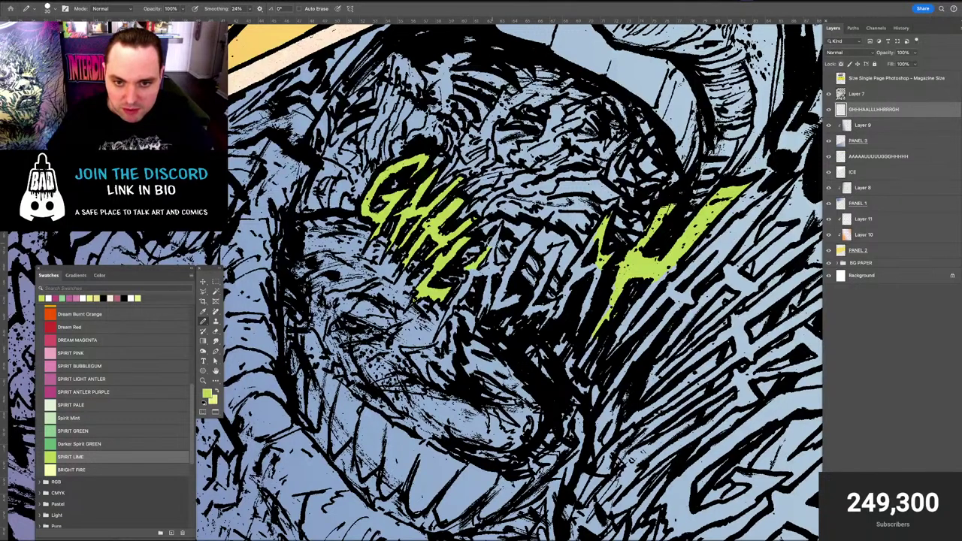
key("e")
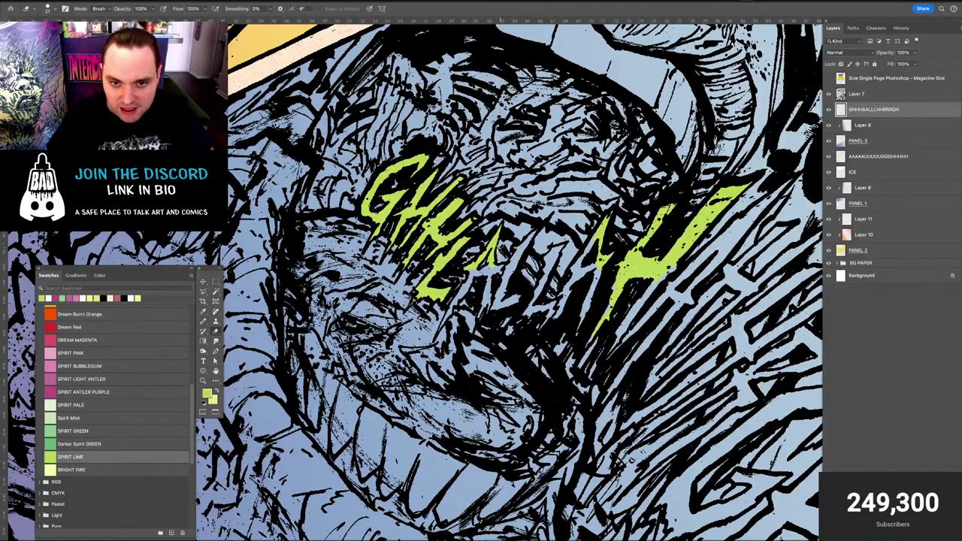
key("b")
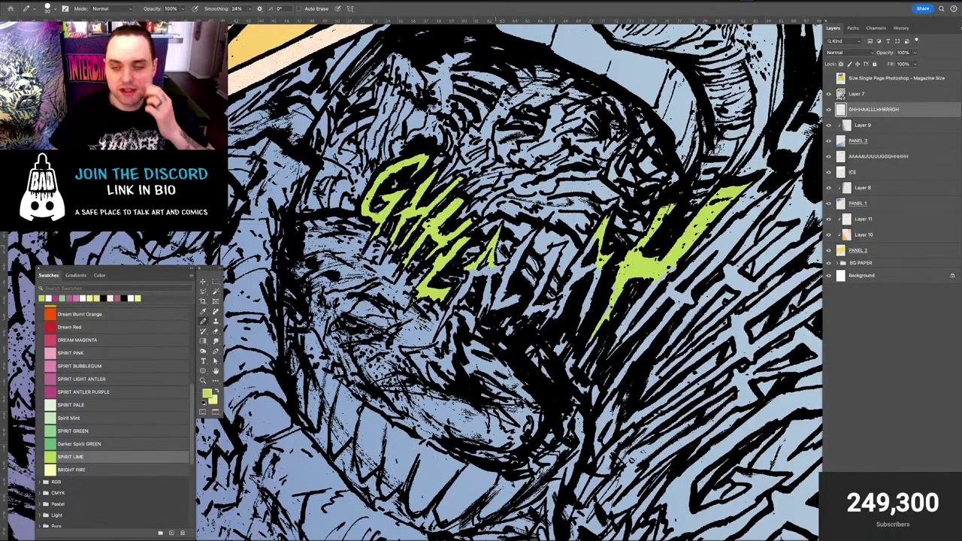
mouse_move(466, 272)
left_mouse_down()
mouse_move(469, 287)
mouse_move(437, 334)
mouse_move(455, 302)
left_mouse_up()
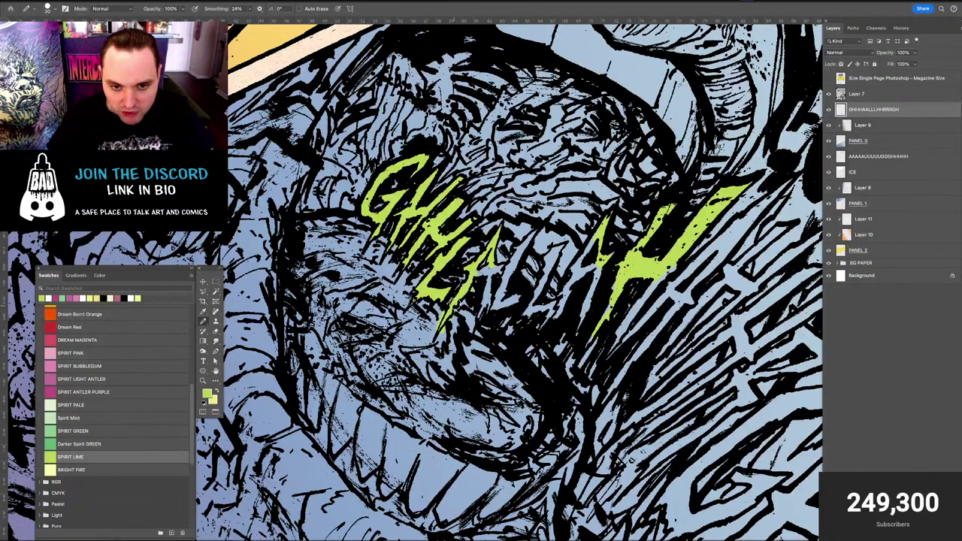
key("e")
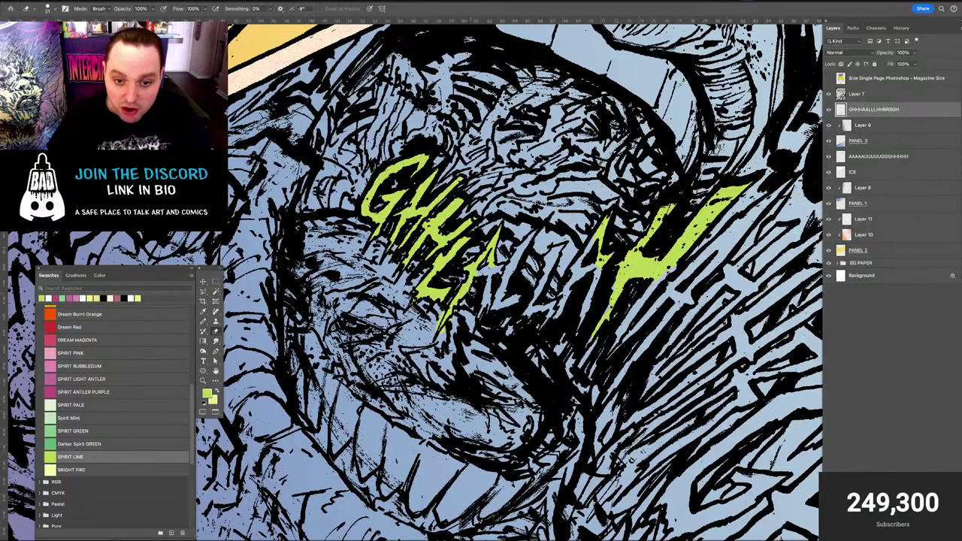
key("b")
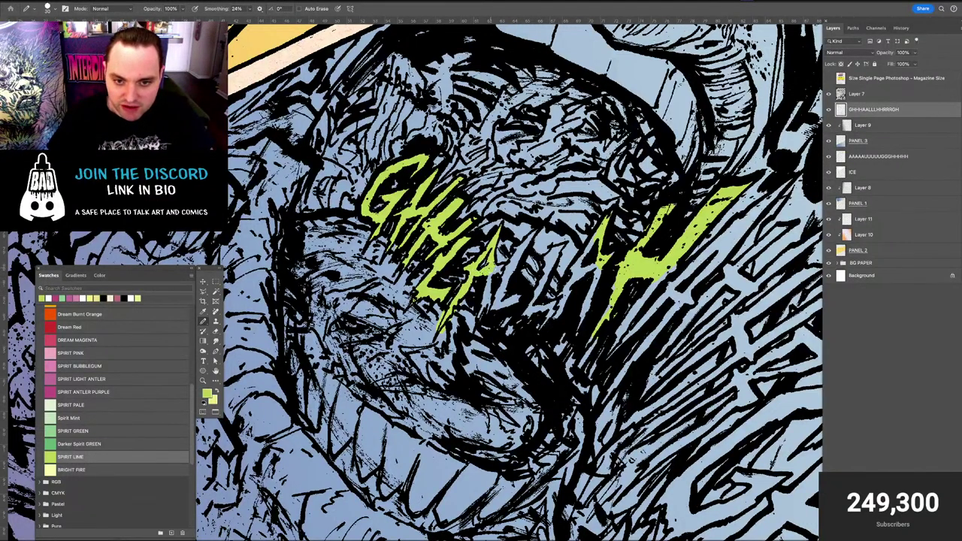
mouse_move(490, 277)
left_mouse_down()
mouse_move(478, 312)
mouse_move(487, 303)
left_mouse_up()
key("e")
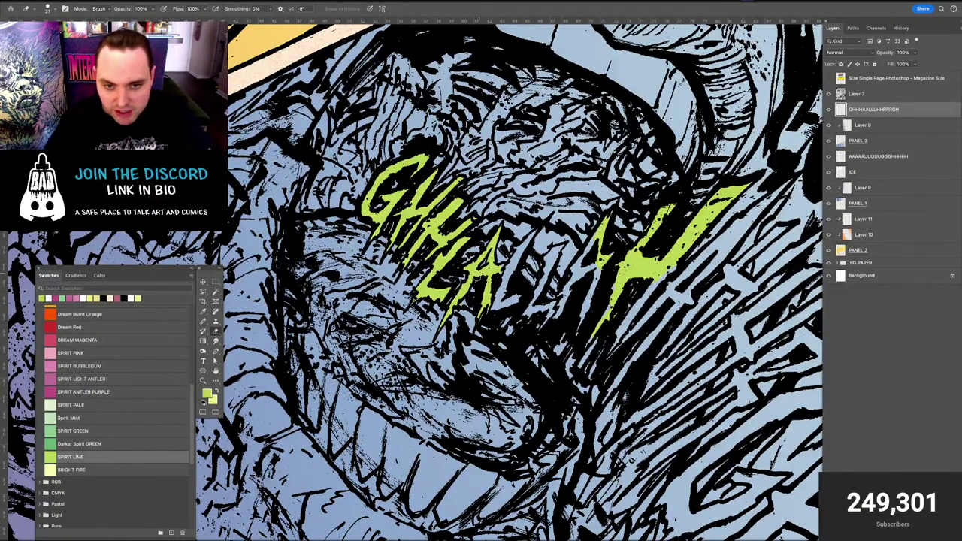
key("b")
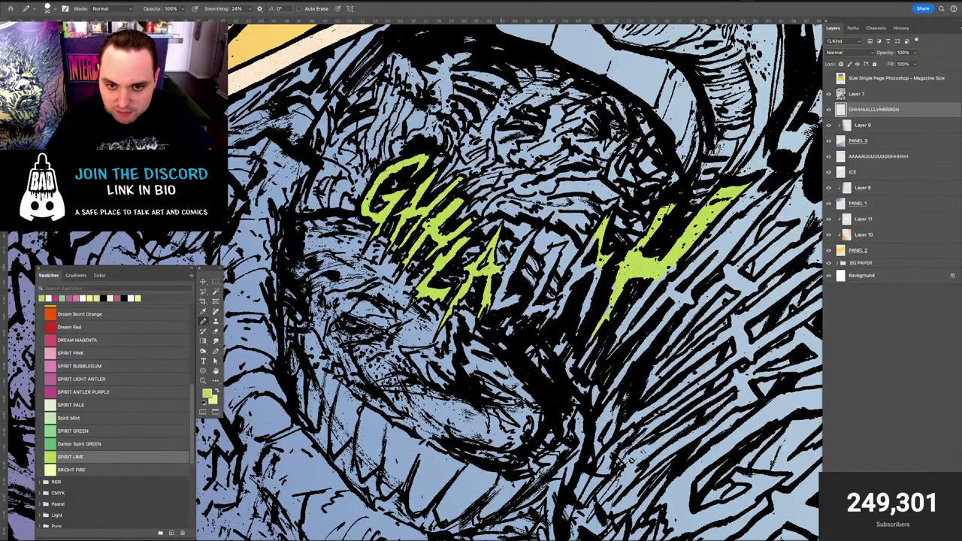
Fill the two Ls and the upper part of the second A with SPIRIT LIME, erasing spill beneath the second L
scroll(465, 275, "right", 3)
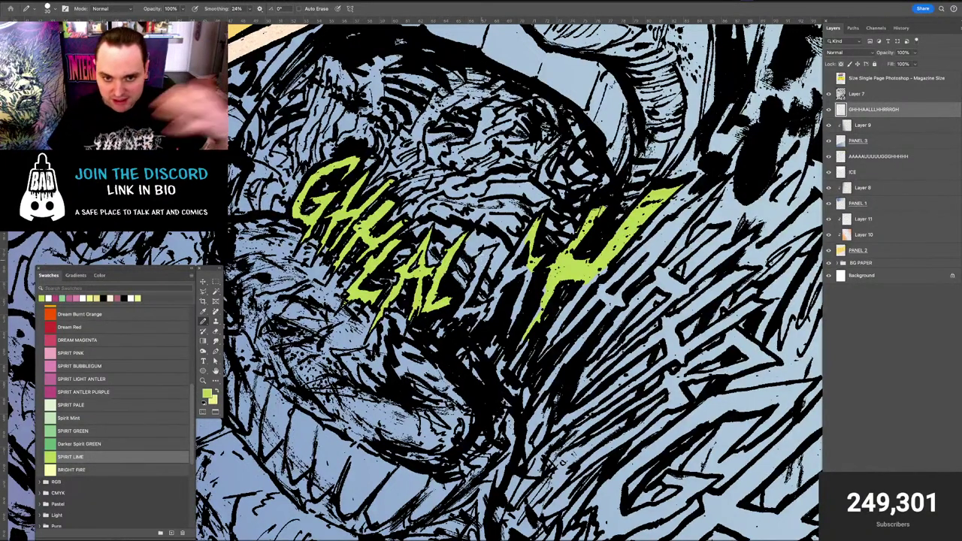
mouse_move(484, 251)
left_mouse_down()
mouse_move(481, 260)
mouse_move(493, 249)
mouse_move(457, 316)
mouse_move(469, 309)
left_mouse_up()
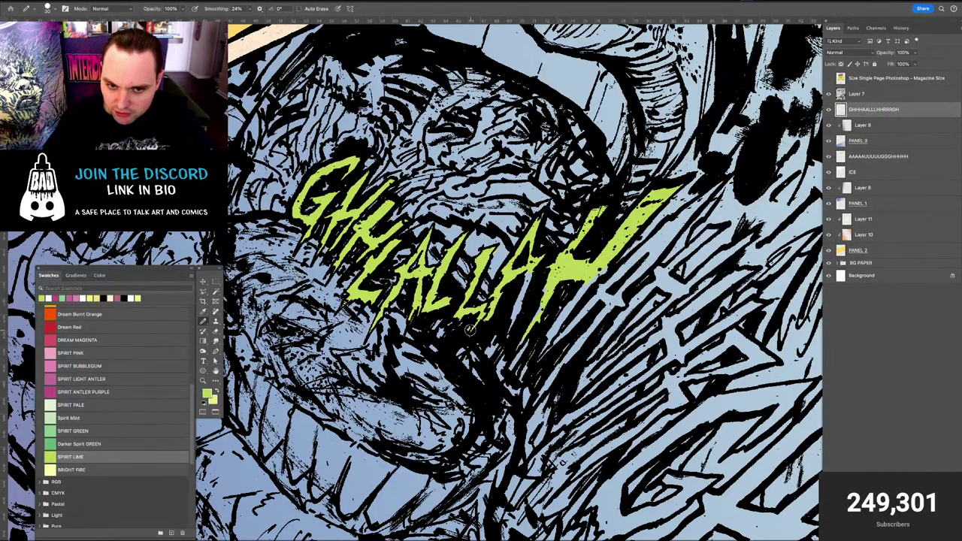
key("e")
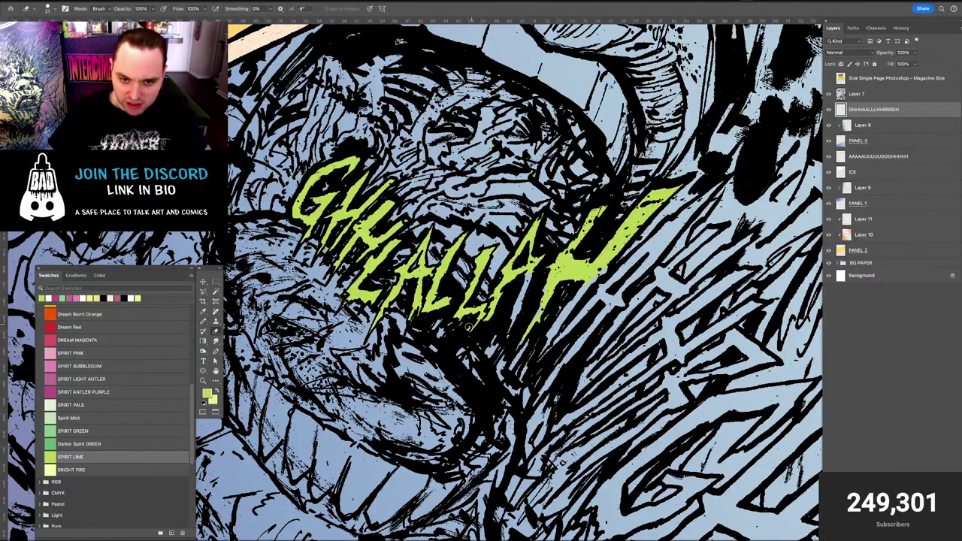
left_click_drag(484, 312, 446, 312)
Fill the second A's right leg and the tip of the large H's left leg with SPIRIT LIME
key("super+plus")
left_click_drag(397, 223, 404, 296)
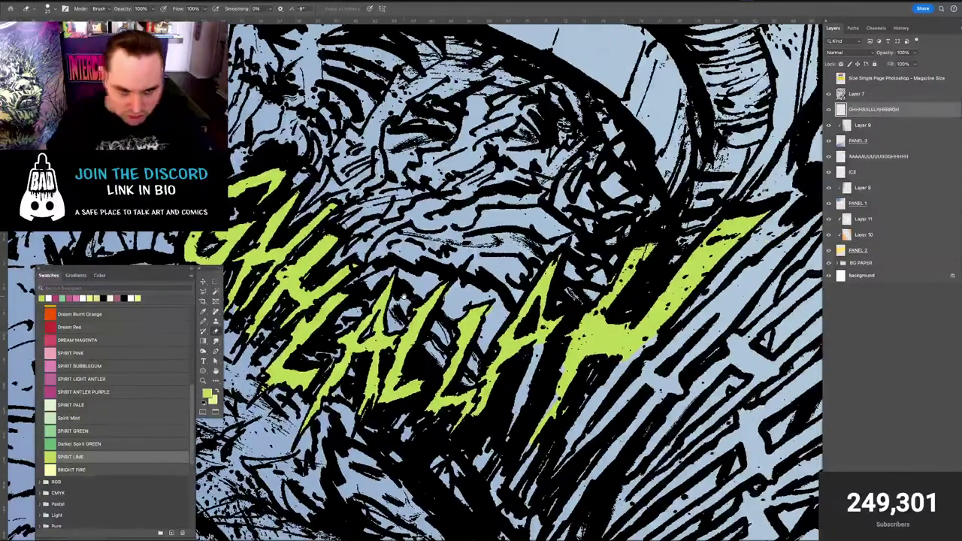
key("b")
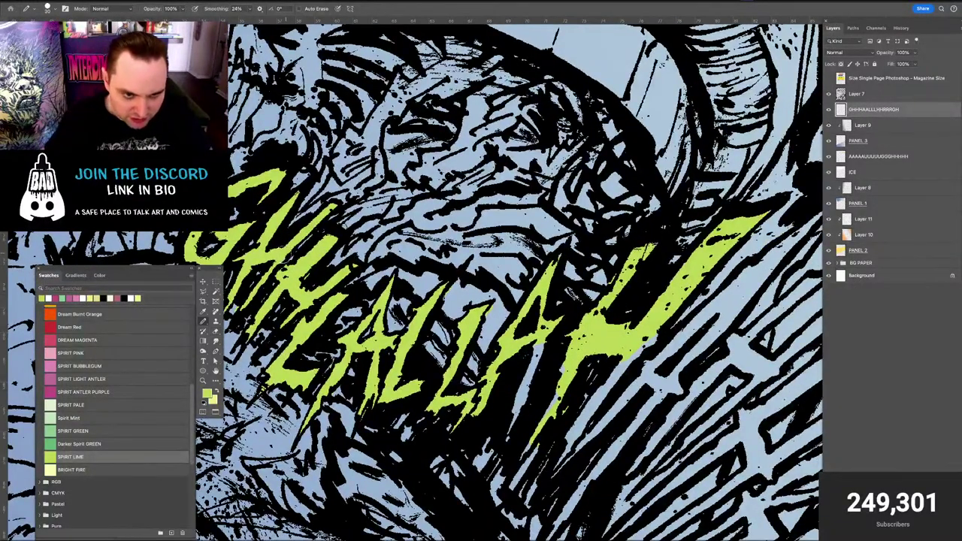
left_click_drag(304, 288, 333, 244)
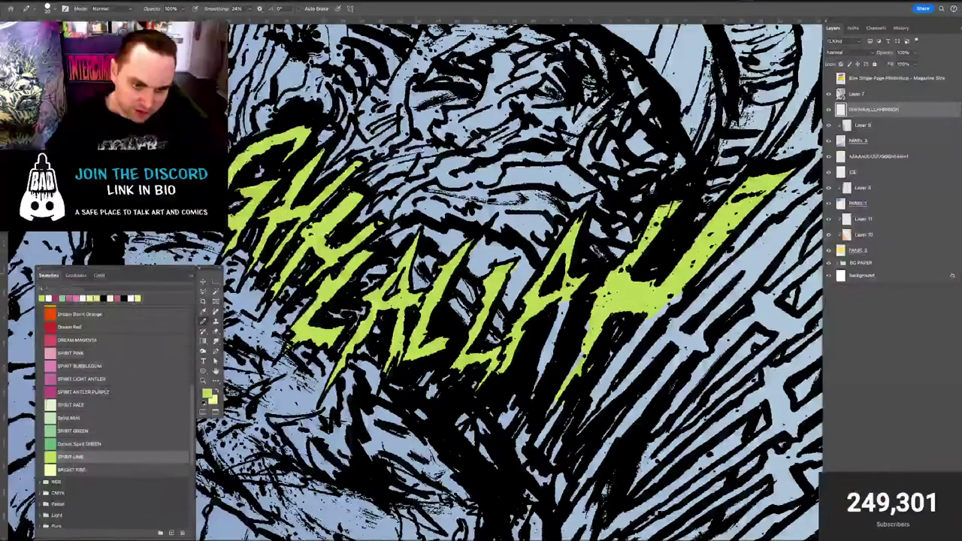
key("e")
scroll(443, 290, "right", 5)
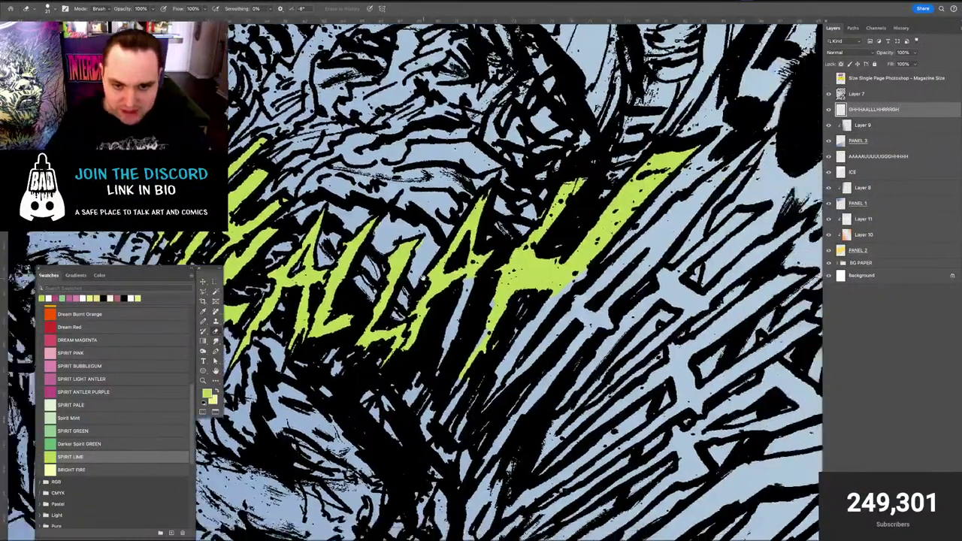
key("b")
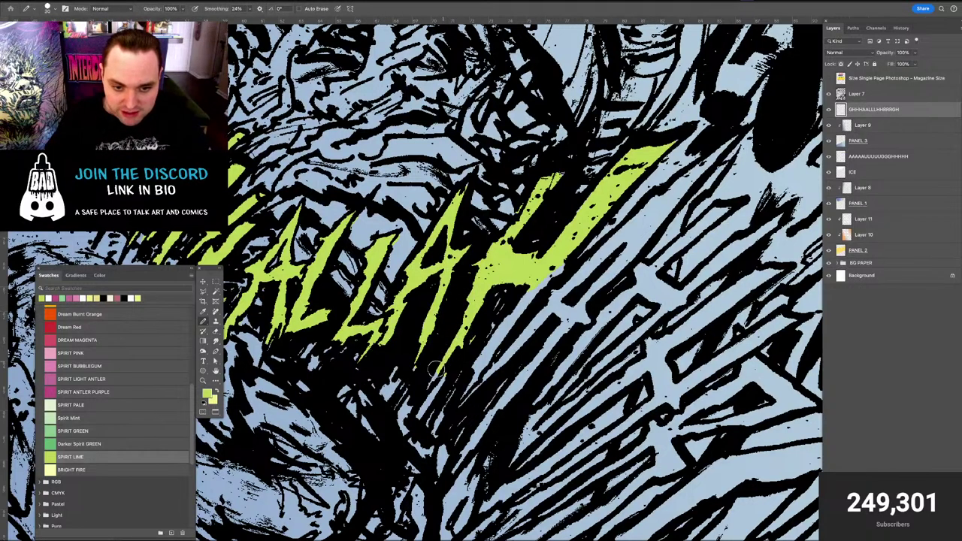
key("e")
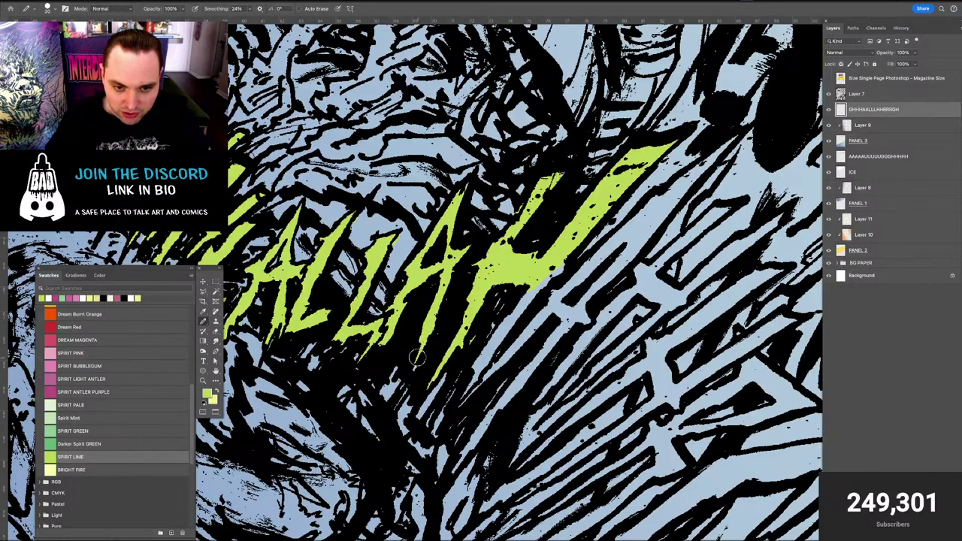
Fill the large H's lower right leg with SPIRIT LIME, from the crossbar down to its pointed tip
scroll(438, 356, "right", 3)
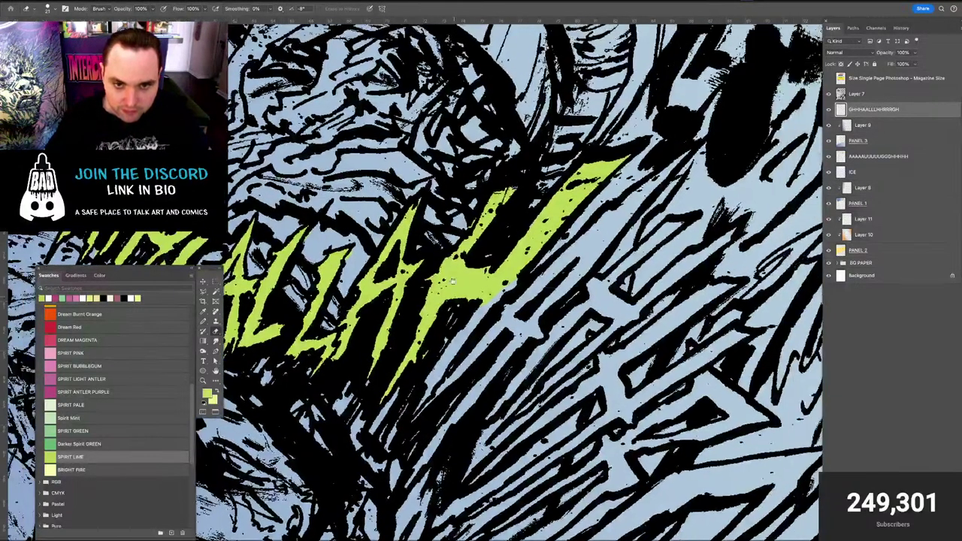
key("b")
left_click_drag(487, 303, 434, 380)
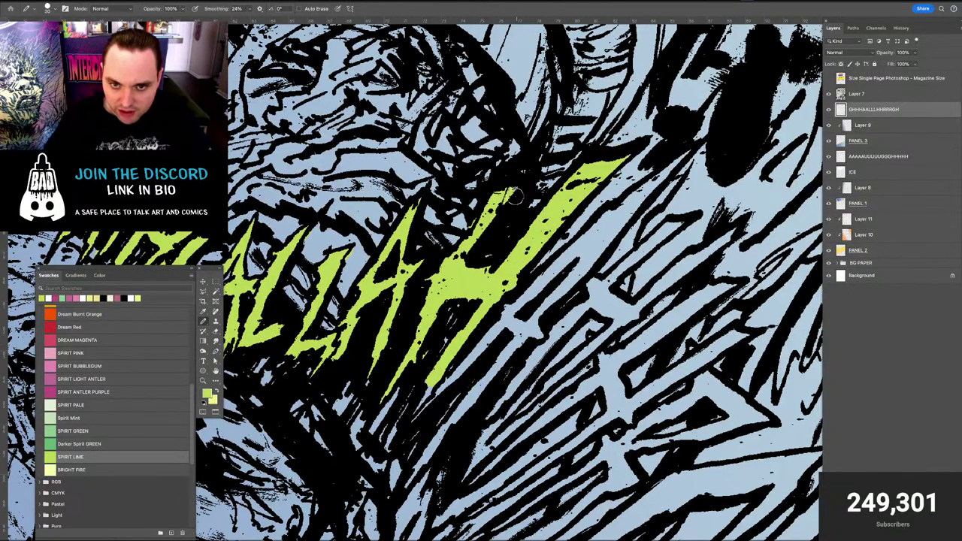
left_click_drag(432, 384, 418, 418)
mouse_move(472, 369)
left_mouse_down()
mouse_move(525, 284)
mouse_move(508, 309)
left_mouse_up()
left_click_drag(615, 214, 476, 250)
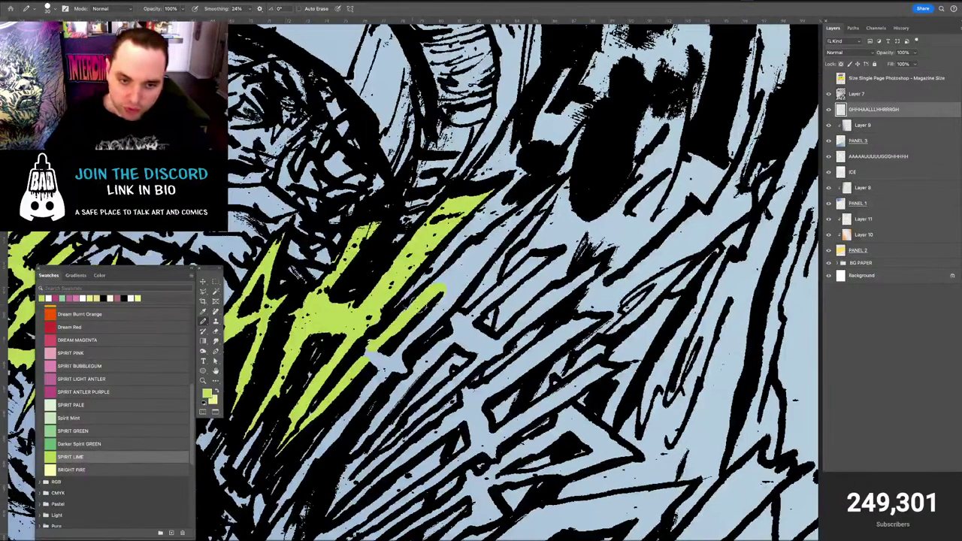
Fill the letter right after the large H with SPIRIT LIME, covering its long upper stroke, middle joint and lower leg
left_click_drag(417, 298, 464, 266)
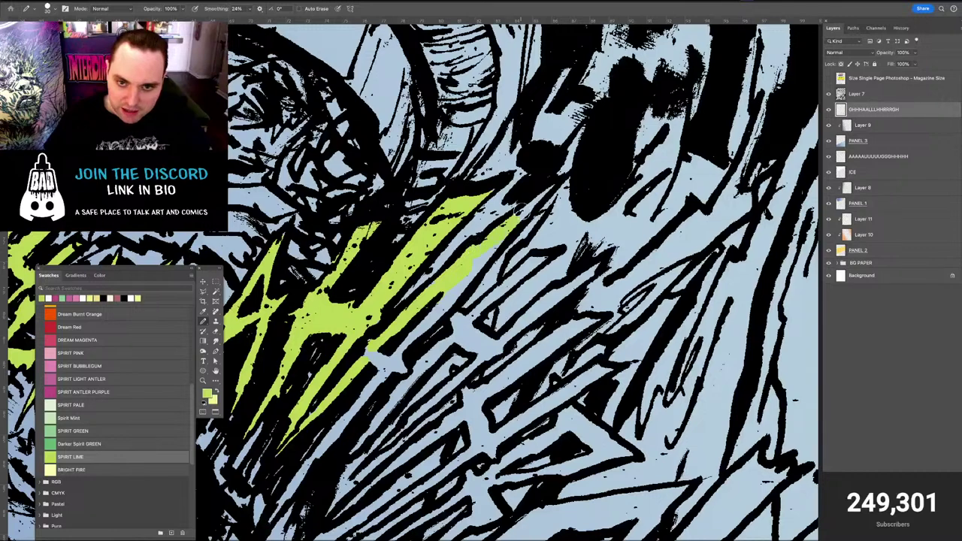
left_click_drag(522, 213, 554, 185)
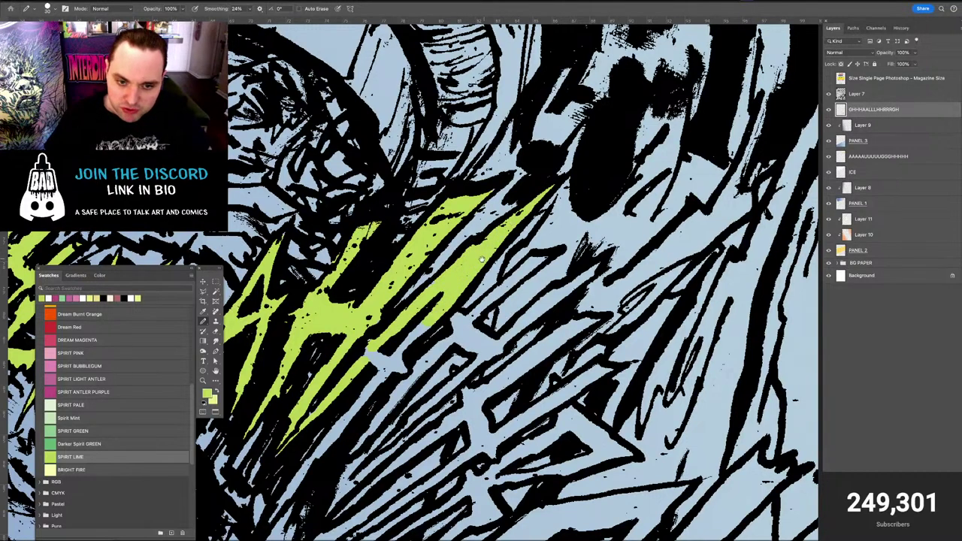
scroll(481, 259, "down", 2)
mouse_move(458, 256)
left_mouse_down()
mouse_move(454, 271)
mouse_move(490, 239)
left_mouse_up()
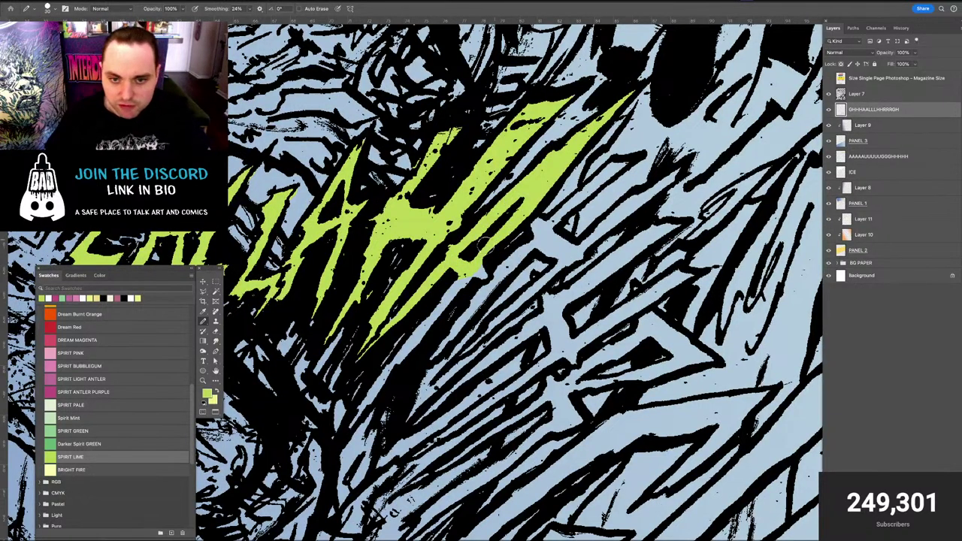
mouse_move(466, 284)
left_mouse_down()
mouse_move(432, 310)
mouse_move(399, 366)
left_mouse_up()
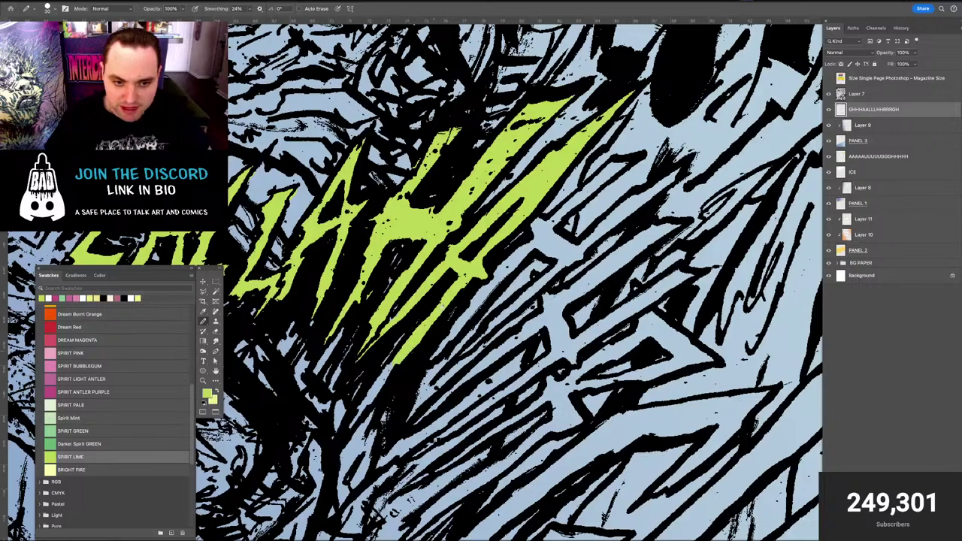
mouse_move(400, 328)
left_mouse_down()
mouse_move(437, 266)
mouse_move(404, 336)
mouse_move(431, 304)
mouse_move(389, 363)
left_mouse_up()
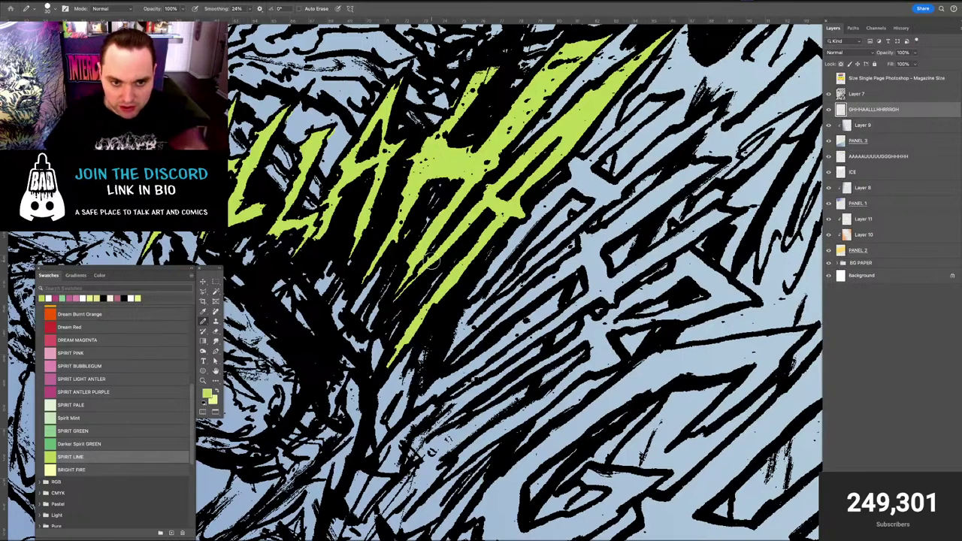
Fill the second letter after the large H with SPIRIT LIME, covering its middle joint and both upper strokes
left_click_drag(589, 176, 507, 210)
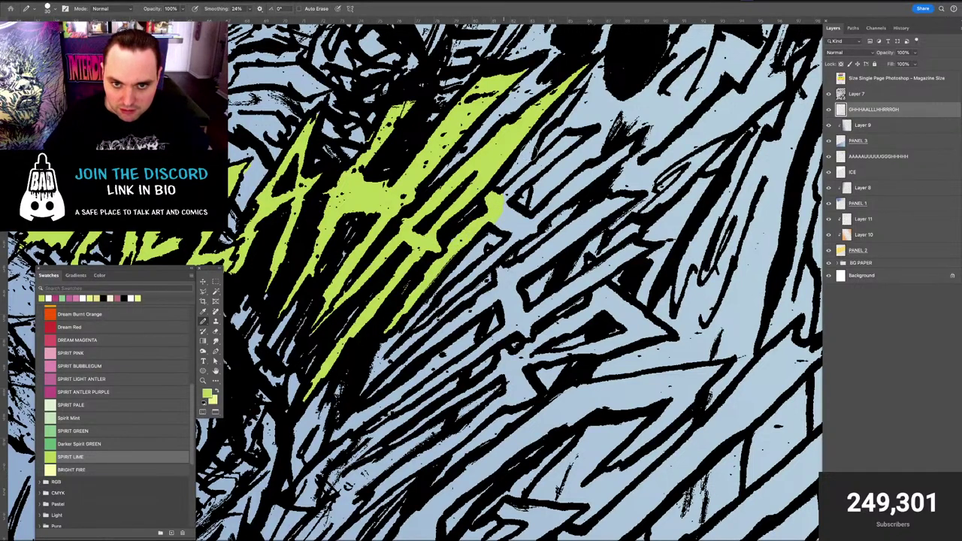
mouse_move(504, 197)
left_mouse_down()
mouse_move(571, 140)
mouse_move(494, 201)
left_mouse_up()
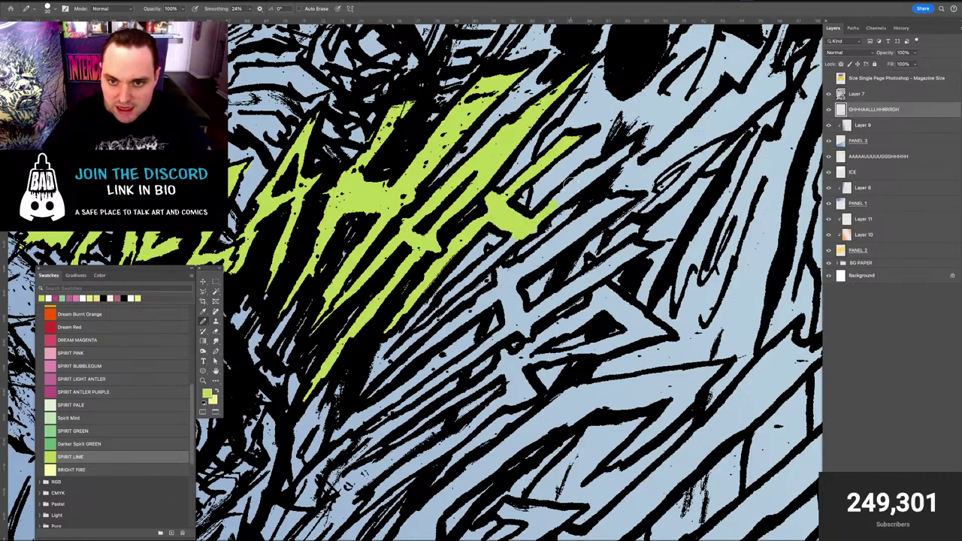
key("e")
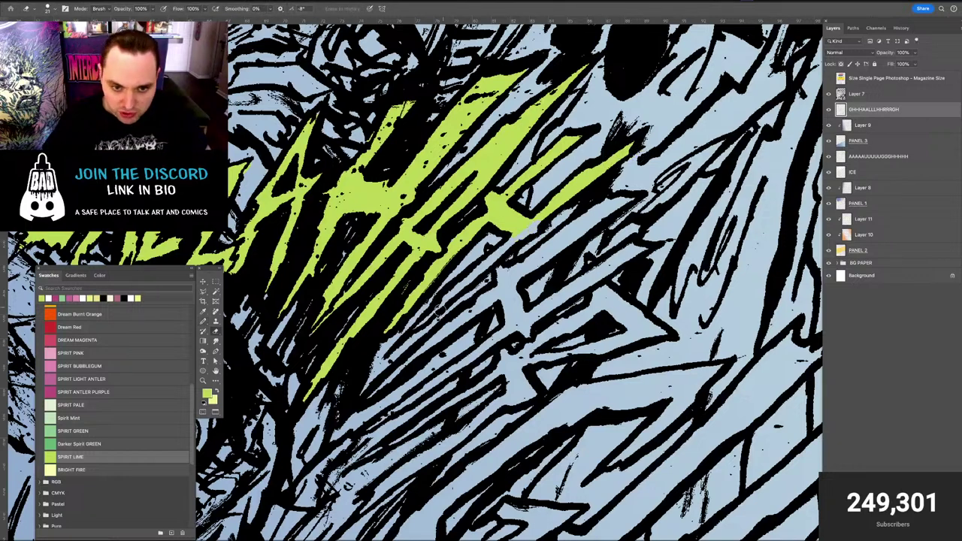
key("b")
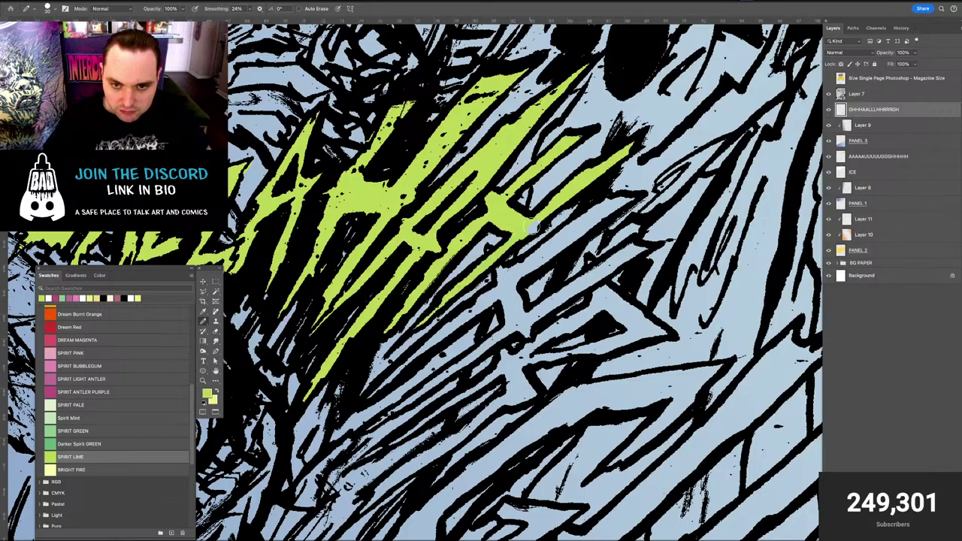
left_click_drag(364, 178, 553, 259)
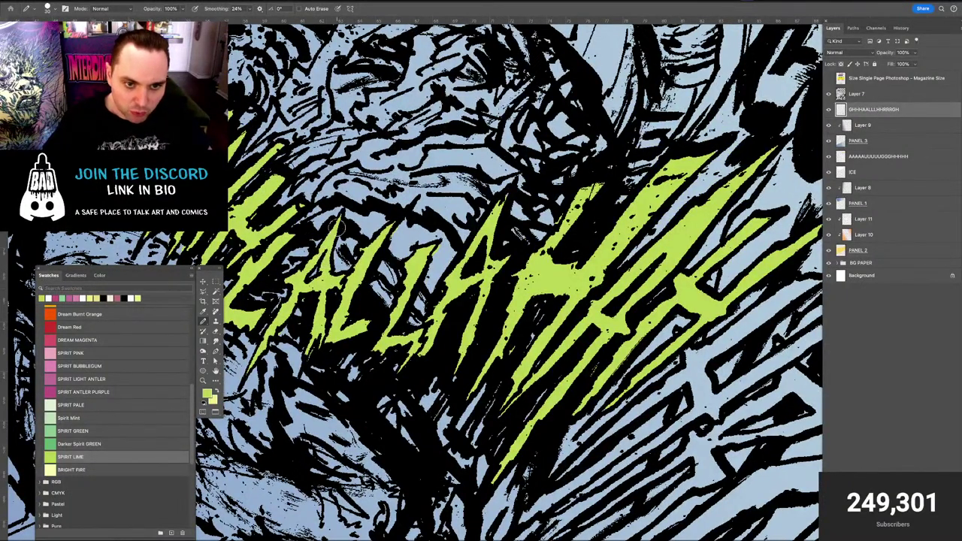
key("e")
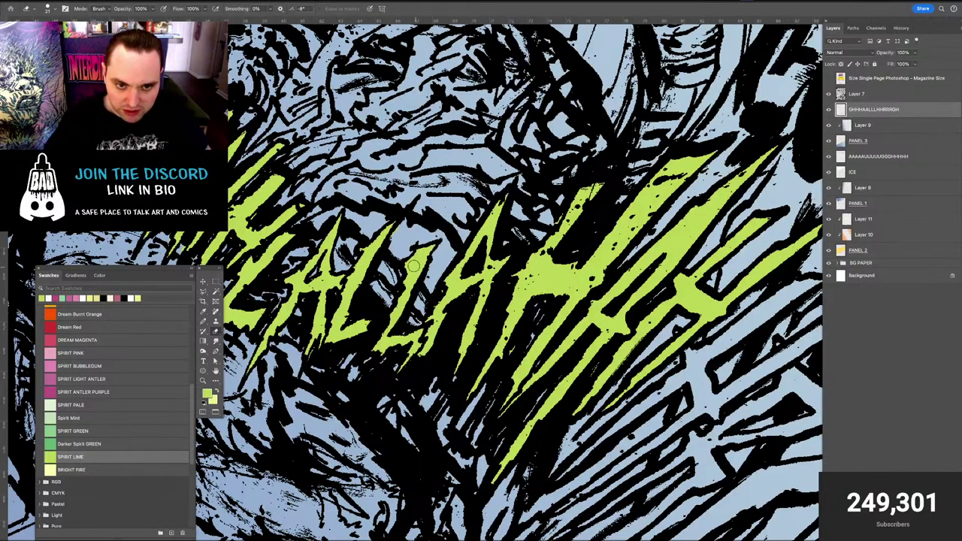
key("b")
mouse_move(453, 275)
left_mouse_down()
mouse_move(413, 256)
mouse_move(386, 200)
left_mouse_up()
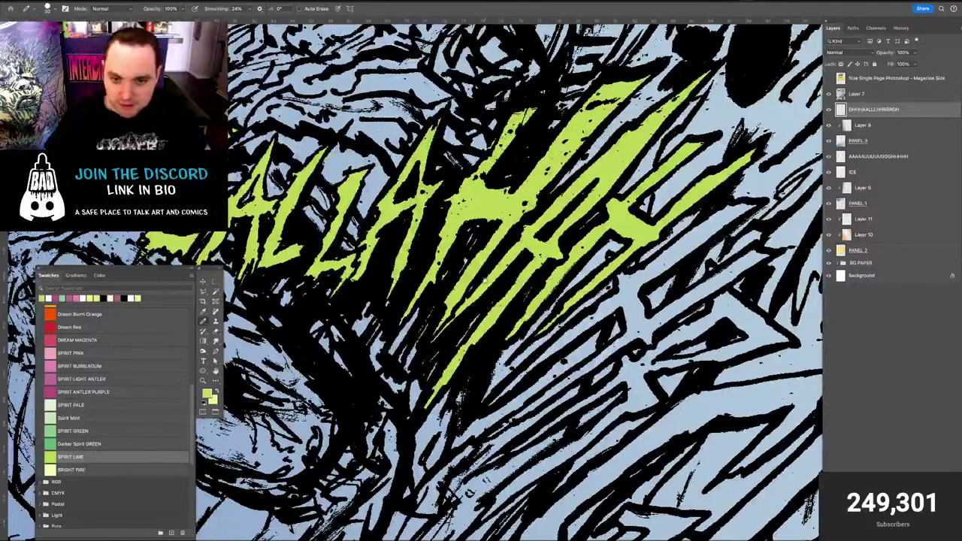
Fill the third letter after the large H with SPIRIT LIME, covering its long upper strokes, connecting joint and thin lower legs
left_click_drag(485, 280, 379, 226)
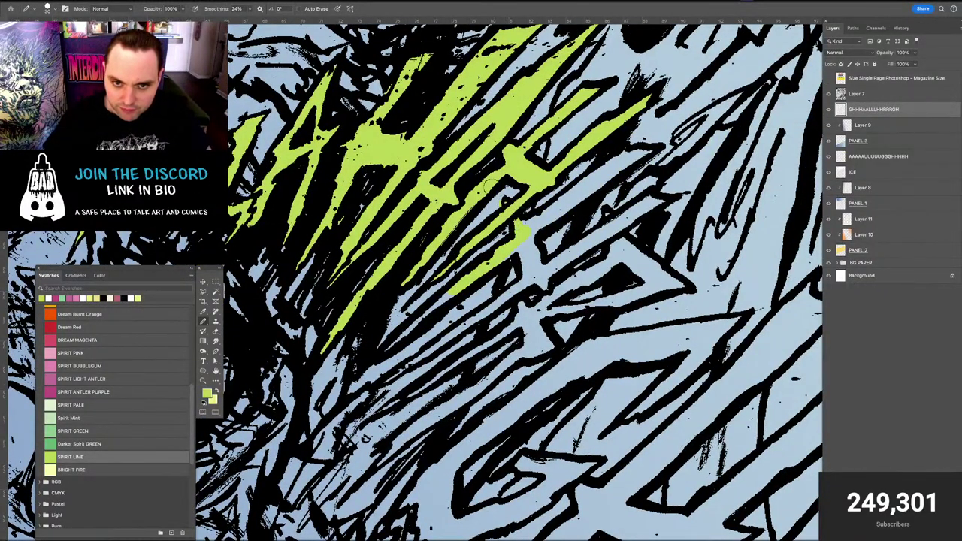
key("e")
key("b")
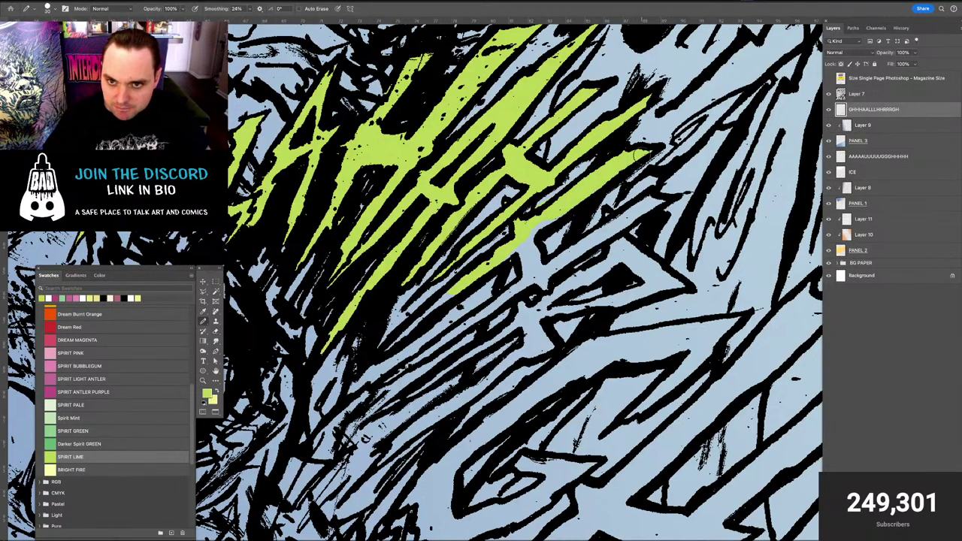
key("e")
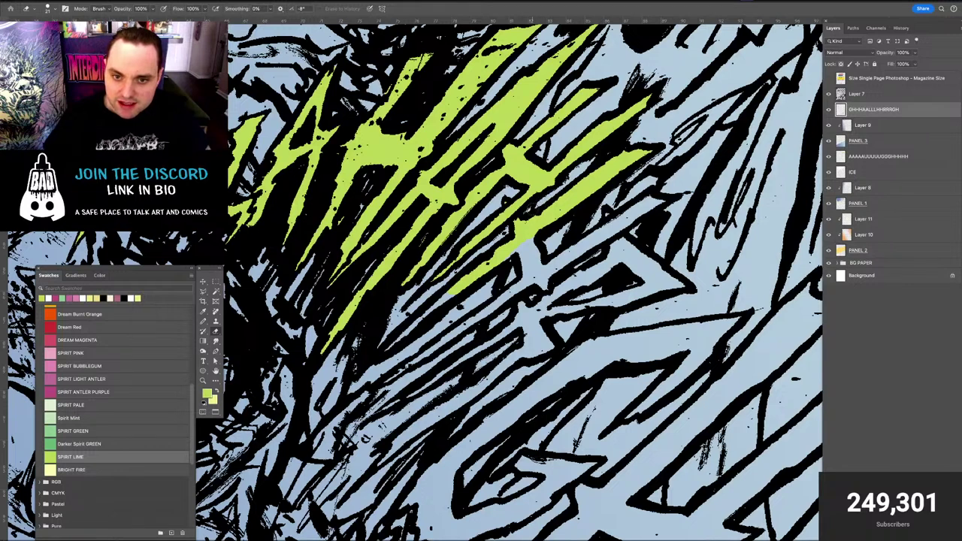
key("b")
mouse_move(530, 251)
left_mouse_down()
mouse_move(533, 262)
mouse_move(524, 234)
mouse_move(525, 280)
mouse_move(541, 279)
left_mouse_up()
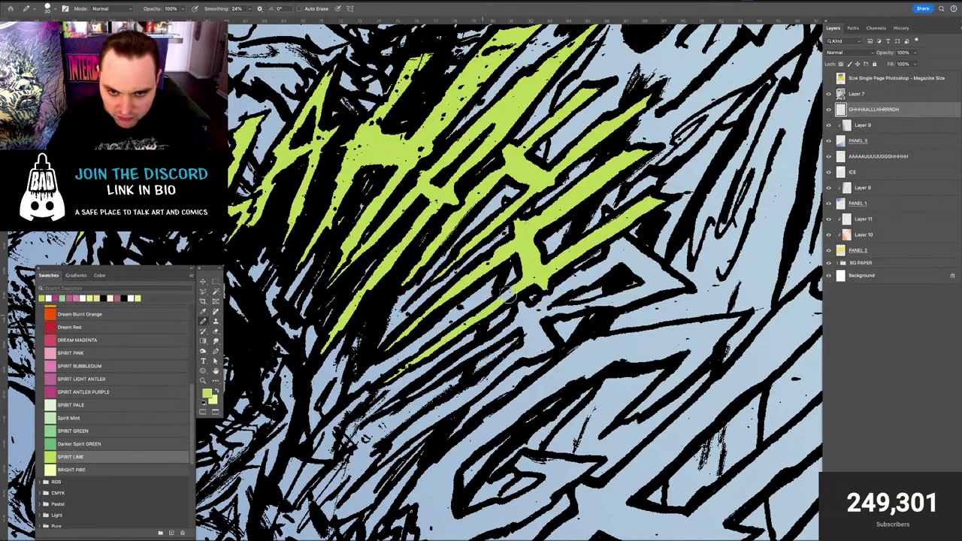
mouse_move(491, 232)
left_mouse_down()
mouse_move(470, 196)
mouse_move(492, 212)
left_mouse_up()
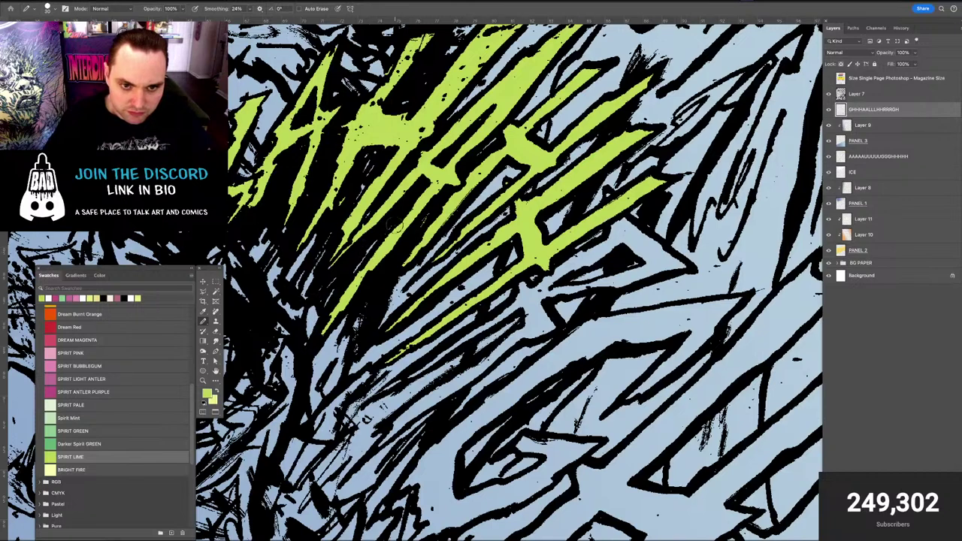
Fill the R's stem, middle joint and long lower leg with SPIRIT LIME, starting the top corner of its bowl
key("e")
left_click_drag(478, 250, 403, 199)
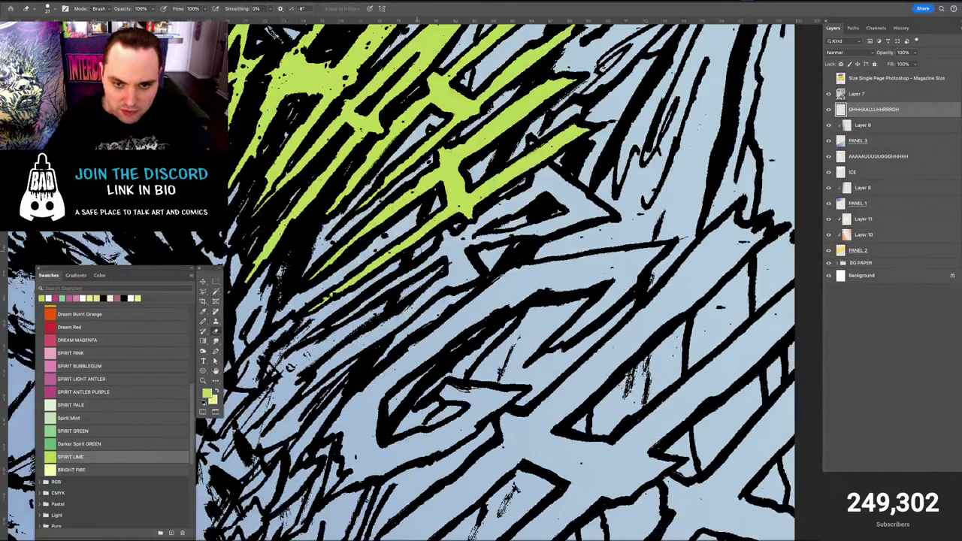
key("b")
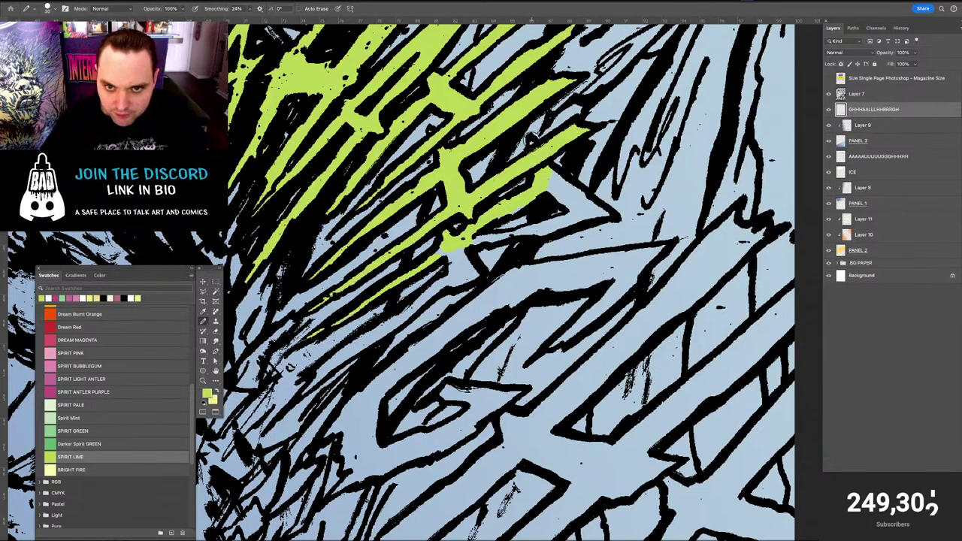
left_click_drag(547, 179, 565, 197)
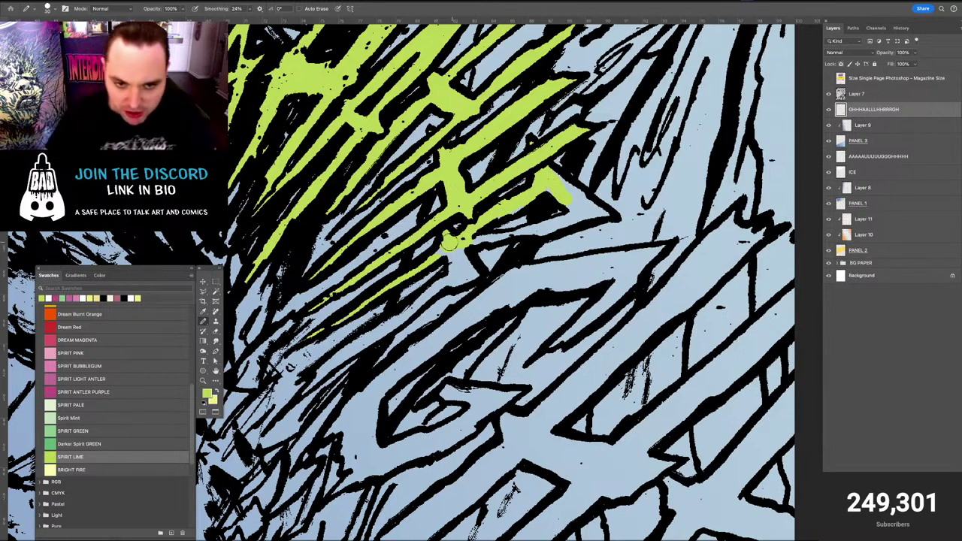
left_click_drag(458, 272, 456, 261)
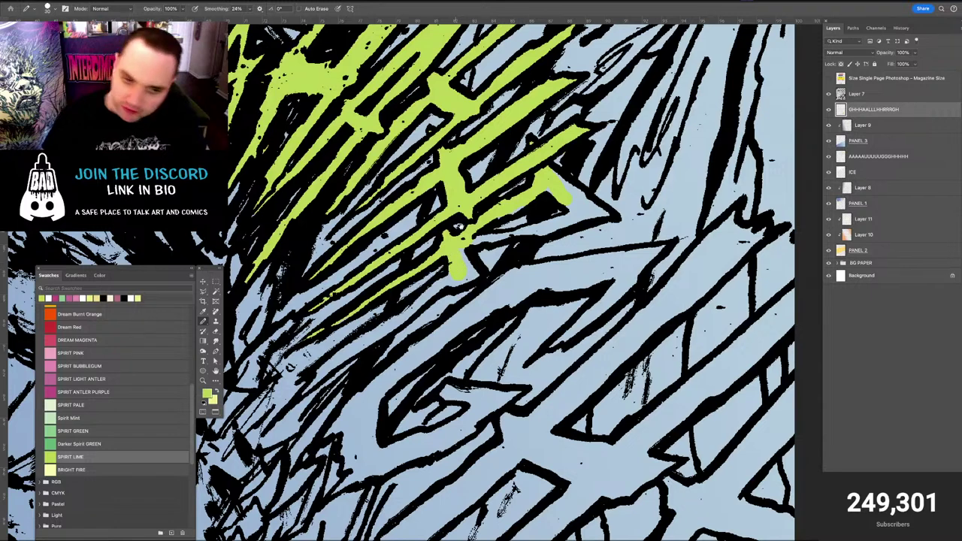
mouse_move(345, 357)
left_mouse_down()
mouse_move(404, 293)
mouse_move(370, 324)
left_mouse_up()
mouse_move(424, 271)
left_mouse_down()
mouse_move(515, 210)
mouse_move(517, 183)
mouse_move(528, 197)
mouse_move(520, 182)
mouse_move(440, 269)
left_mouse_up()
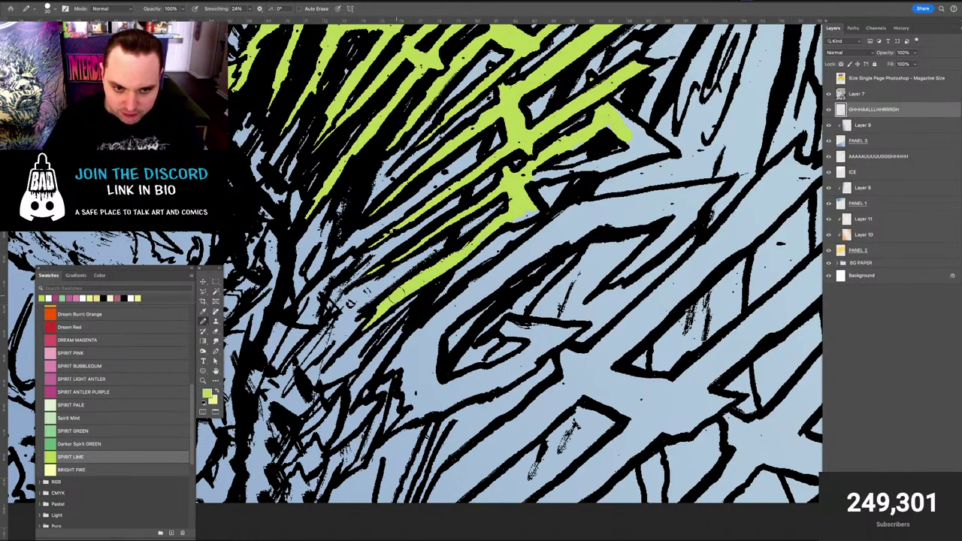
Fill the rest of the R's bowl with SPIRIT LIME, from its pointed outer corner back along the lower edge to the joint
key("e")
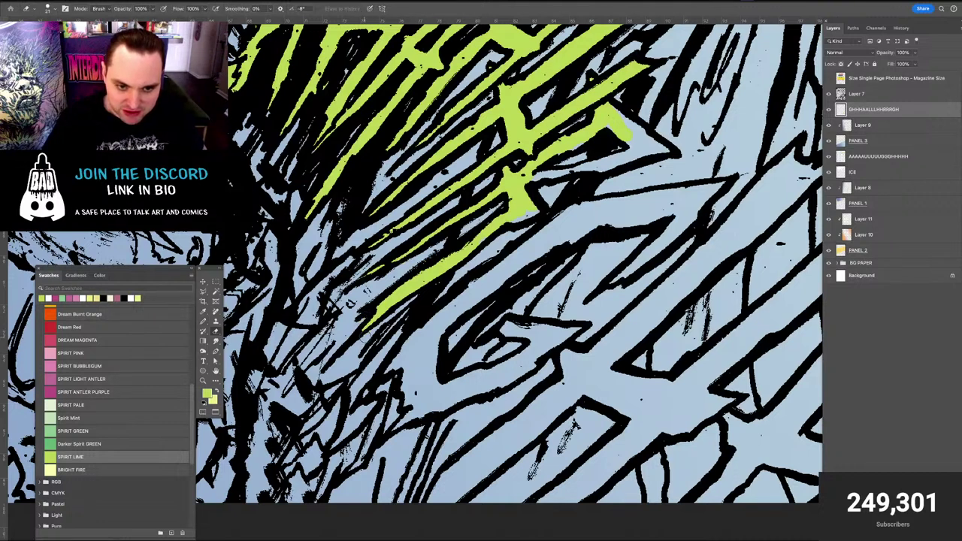
key("b")
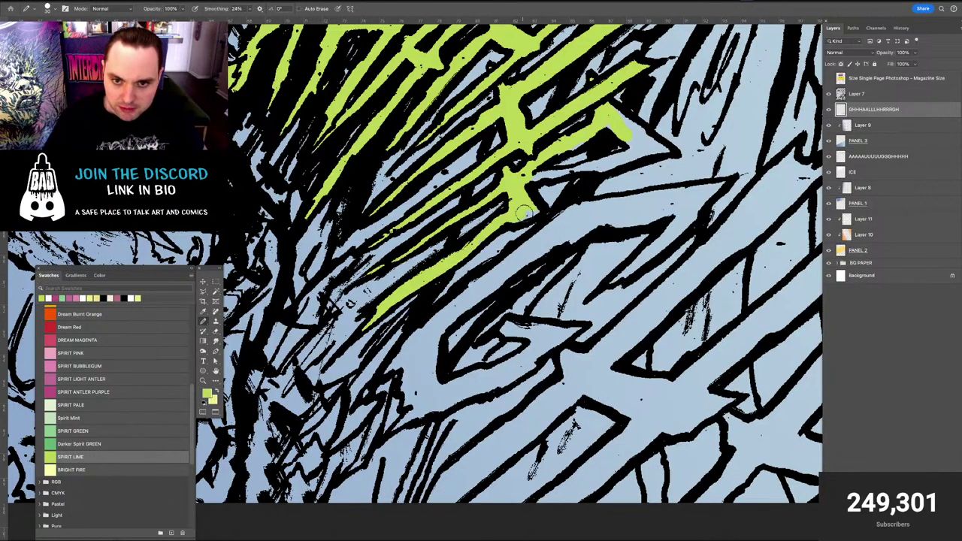
mouse_move(523, 214)
left_mouse_down()
mouse_move(531, 209)
mouse_move(493, 265)
left_mouse_up()
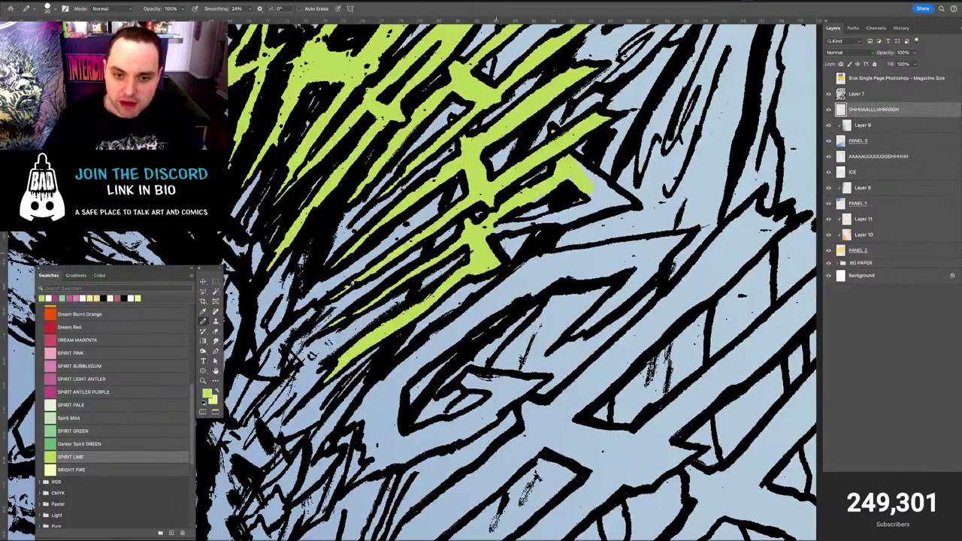
left_click_drag(496, 226, 569, 218)
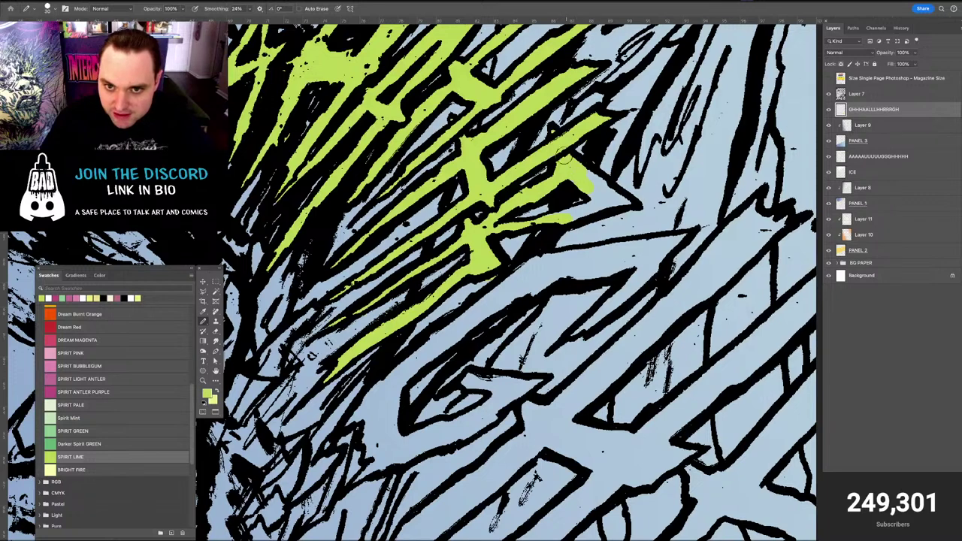
mouse_move(561, 166)
left_mouse_down()
mouse_move(490, 205)
mouse_move(476, 202)
mouse_move(502, 219)
mouse_move(498, 212)
mouse_move(479, 234)
left_mouse_up()
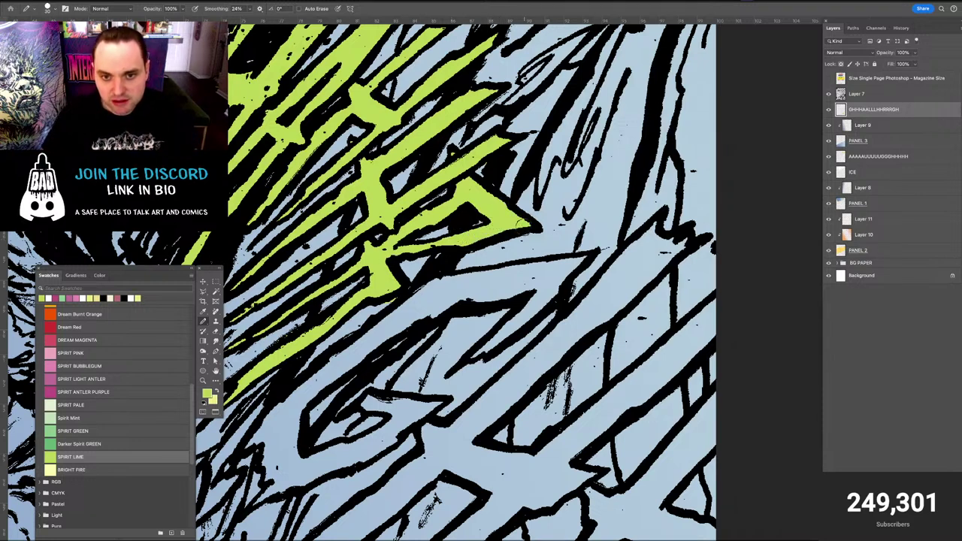
key("e")
left_click_drag(557, 233, 609, 265)
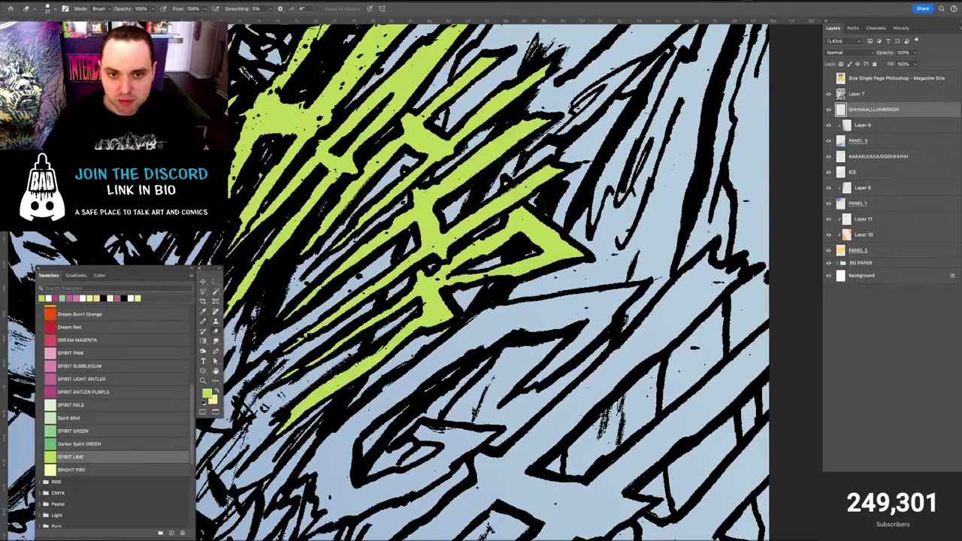
key("b")
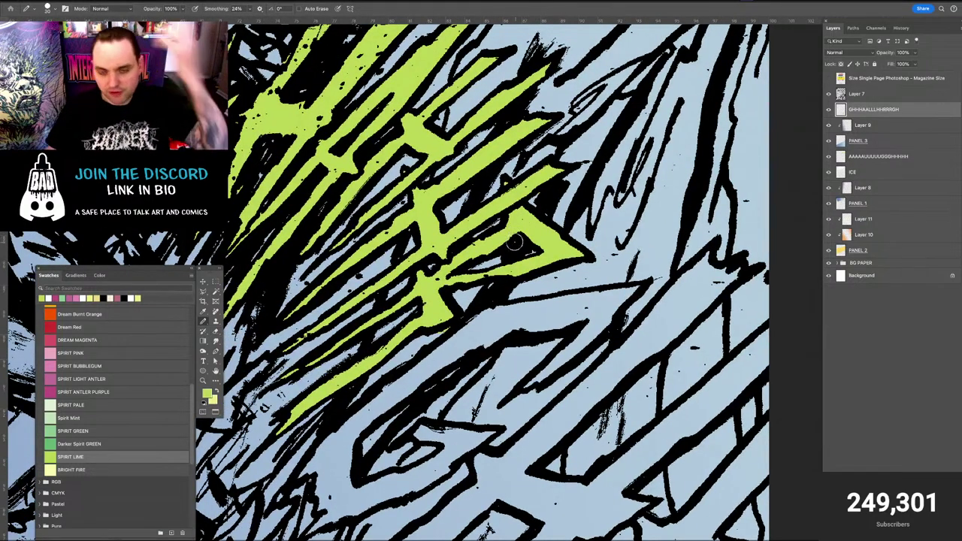
left_click_drag(452, 258, 504, 234)
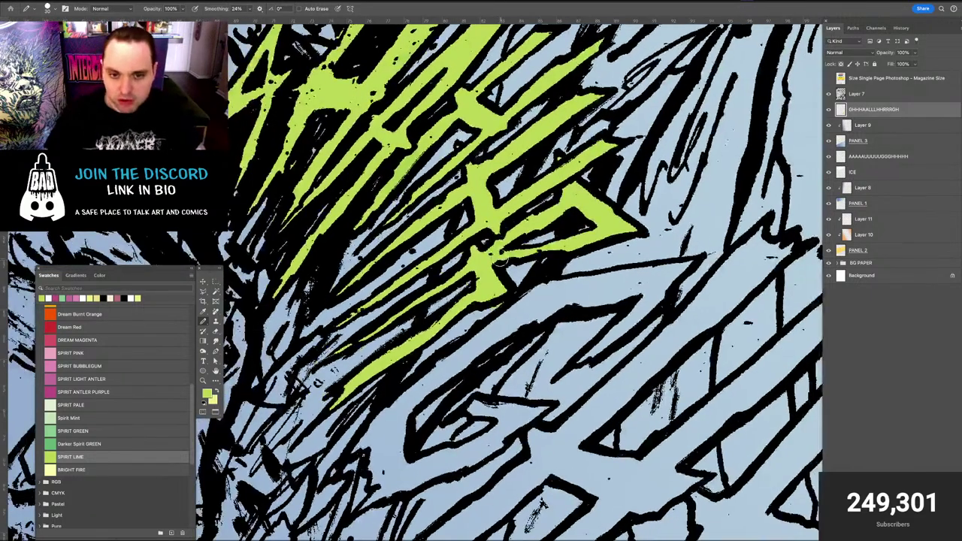
key("e")
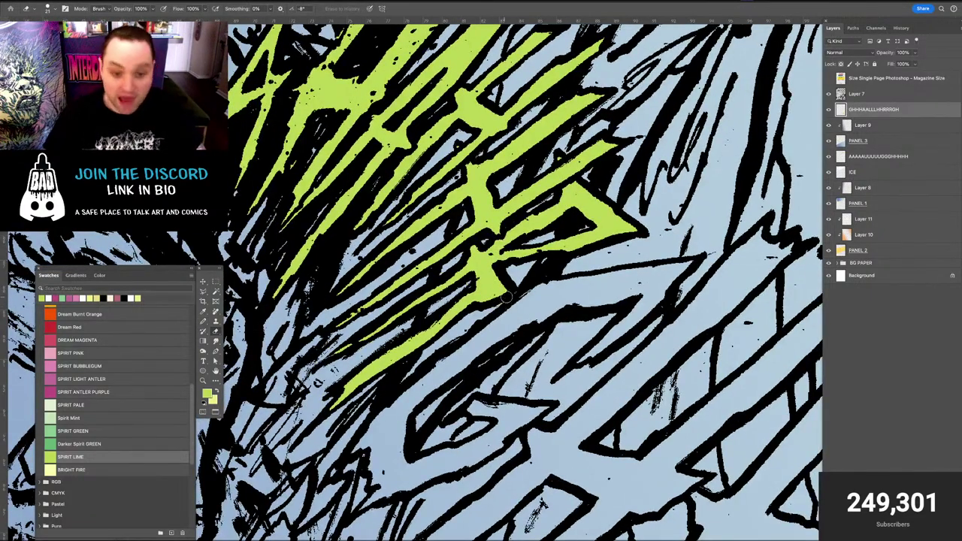
Fill the large G's upper arm with SPIRIT LIME, from near its upper tip down along the diagonal toward its back
scroll(506, 296, "down", 5)
key("b")
mouse_move(412, 353)
left_mouse_down()
mouse_move(436, 317)
mouse_move(591, 197)
left_mouse_up()
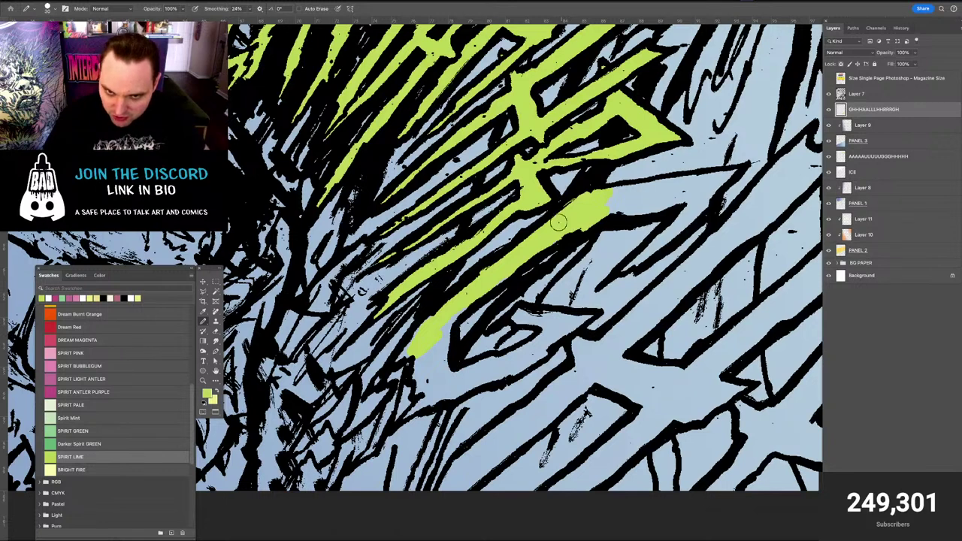
mouse_move(555, 234)
left_mouse_down()
mouse_move(619, 208)
mouse_move(608, 193)
mouse_move(685, 184)
mouse_move(628, 209)
mouse_move(590, 209)
left_mouse_up()
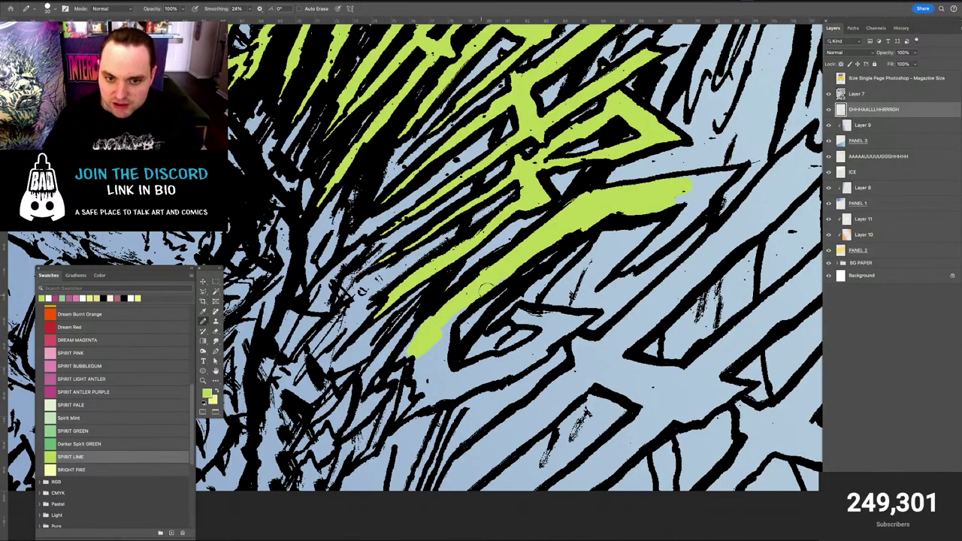
left_click_drag(446, 324, 406, 354)
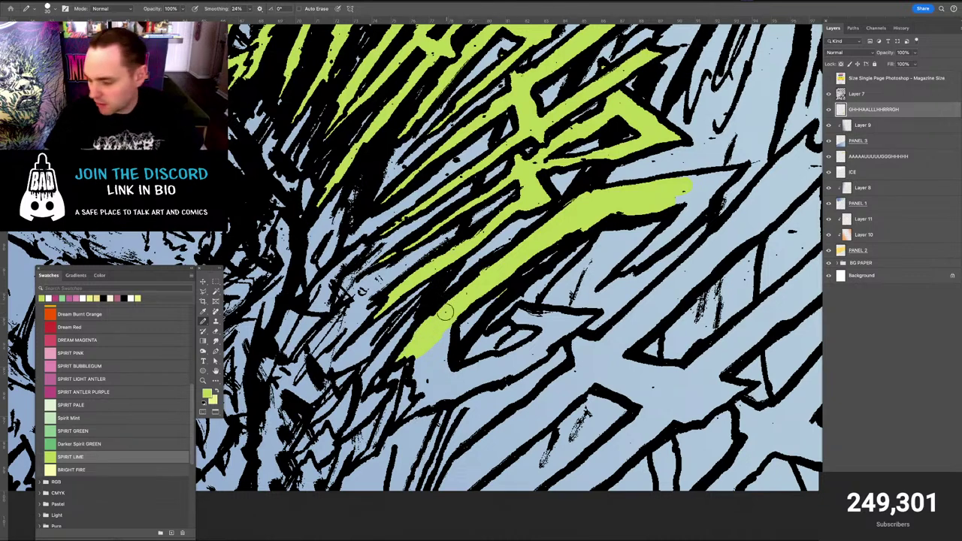
Fill the large G's back, bottom curve and inner hook with SPIRIT LIME, closing the gap between the curve and the hook
left_click_drag(437, 326, 431, 253)
mouse_move(413, 287)
left_mouse_down()
mouse_move(437, 252)
mouse_move(415, 312)
mouse_move(426, 298)
mouse_move(440, 310)
mouse_move(422, 325)
mouse_move(430, 321)
mouse_move(423, 318)
mouse_move(442, 285)
mouse_move(448, 305)
mouse_move(416, 296)
mouse_move(457, 308)
mouse_move(426, 327)
mouse_move(482, 301)
mouse_move(447, 303)
mouse_move(510, 282)
left_mouse_up()
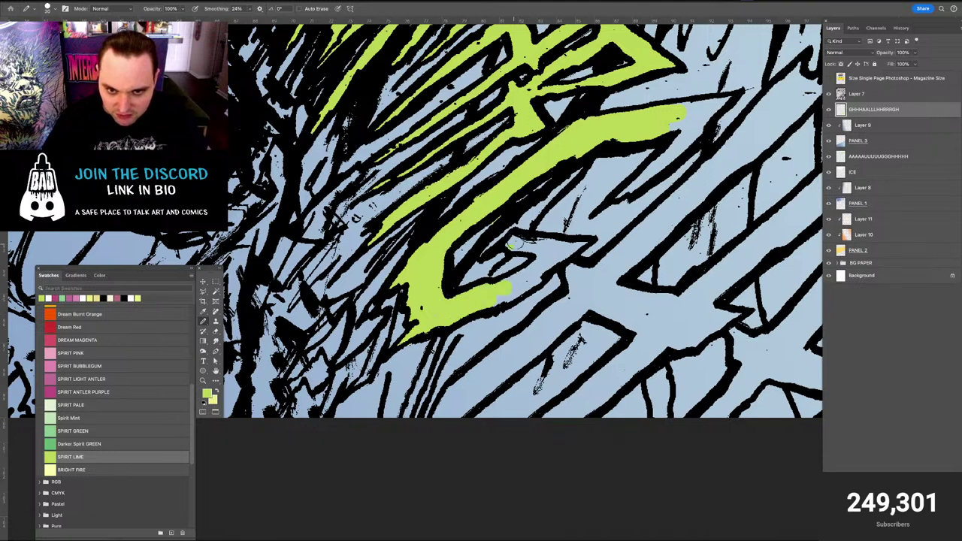
mouse_move(514, 244)
left_mouse_down()
mouse_move(547, 251)
mouse_move(573, 244)
mouse_move(523, 280)
mouse_move(598, 236)
mouse_move(577, 269)
mouse_move(484, 275)
left_mouse_up()
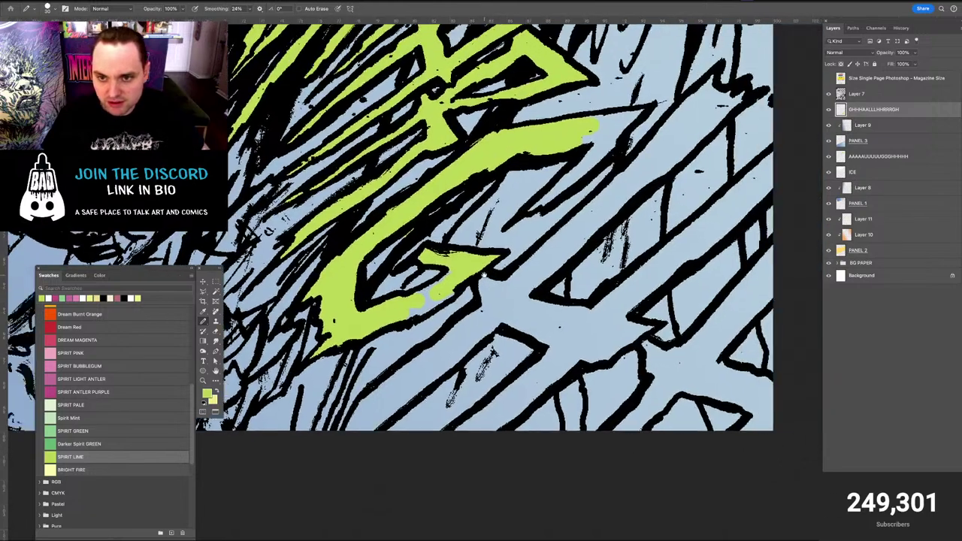
scroll(484, 275, "down", 5)
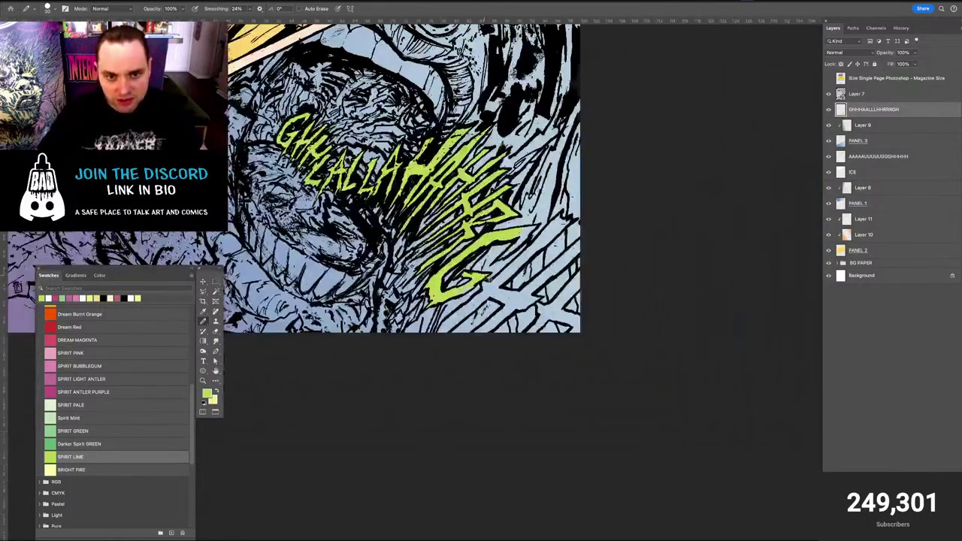
scroll(485, 275, "up", 5)
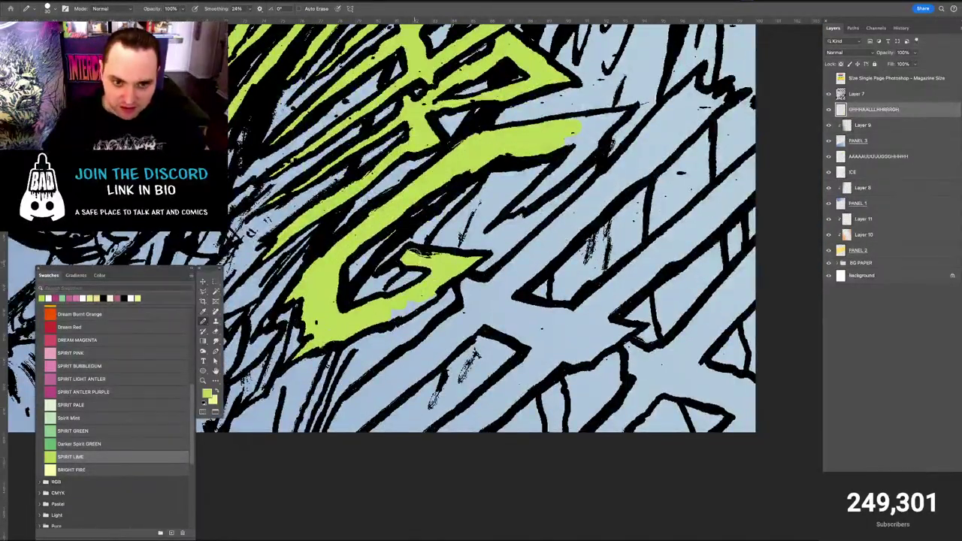
key("e")
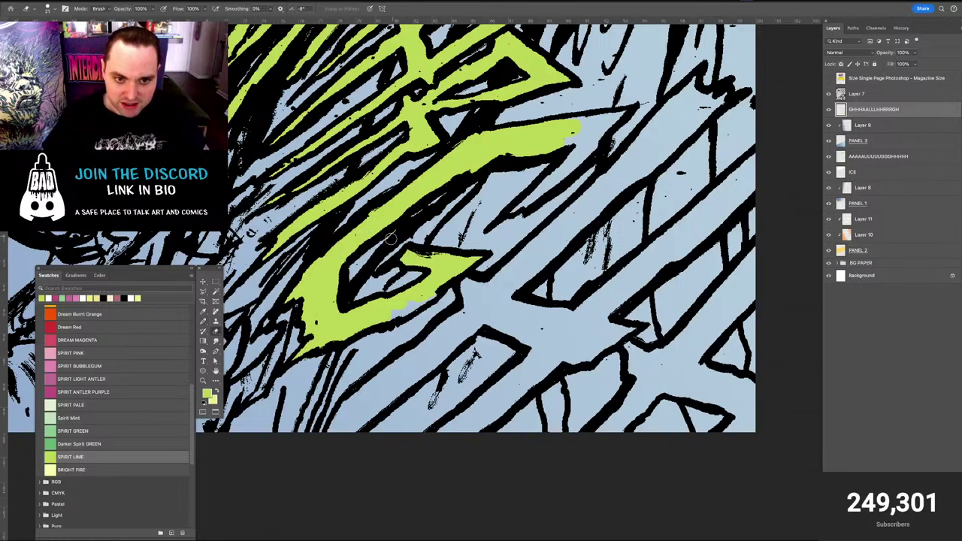
key("b")
left_click_drag(395, 312, 434, 294)
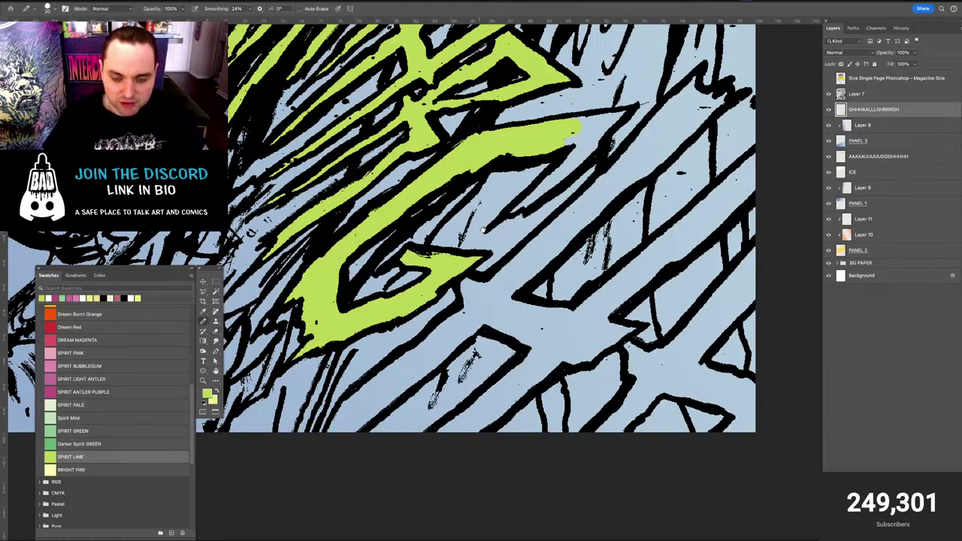
Fill the left stem of the first H after the large G with SPIRIT LIME, from its ragged upper end to the page's lower edge
left_click_drag(493, 205, 448, 248)
left_click_drag(557, 230, 517, 271)
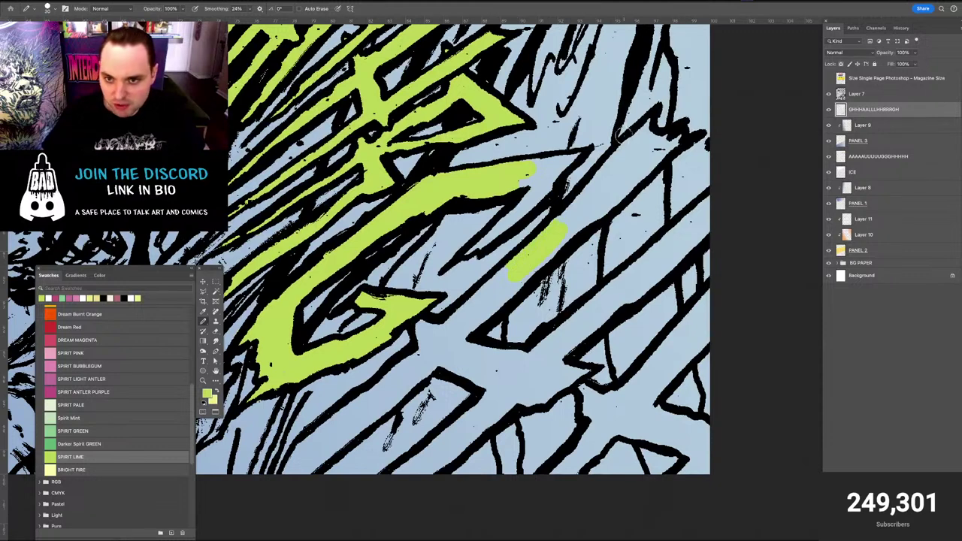
mouse_move(613, 159)
left_mouse_down()
mouse_move(651, 119)
mouse_move(601, 201)
mouse_move(645, 142)
mouse_move(677, 138)
left_mouse_up()
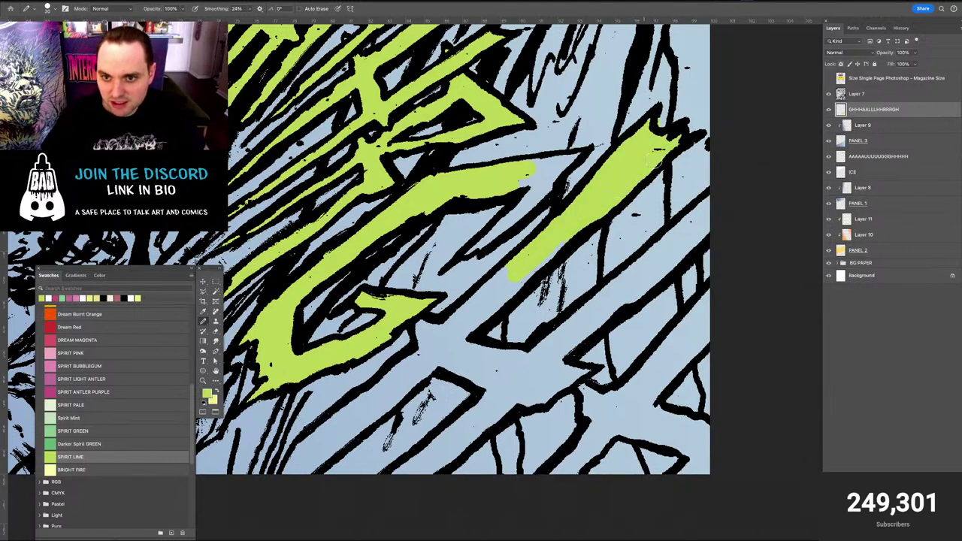
key("e")
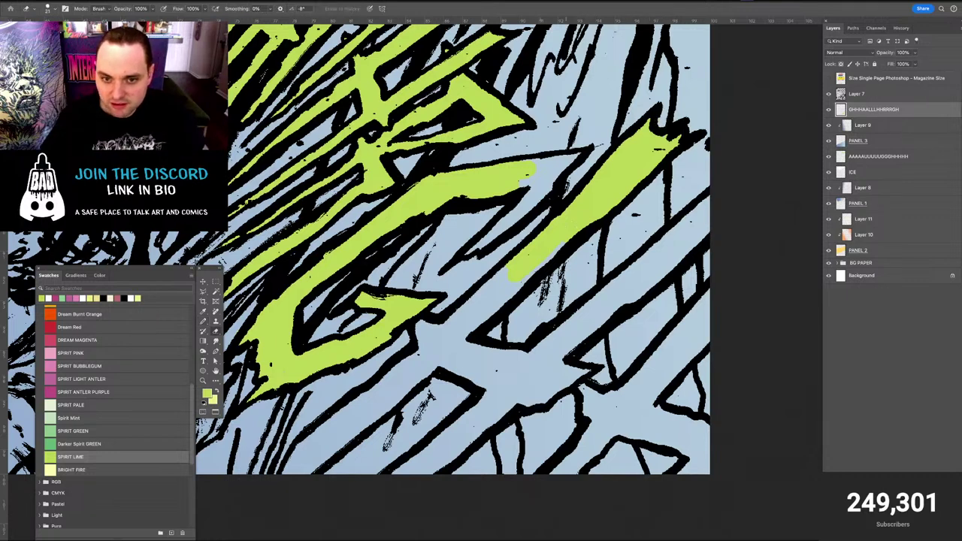
key("b")
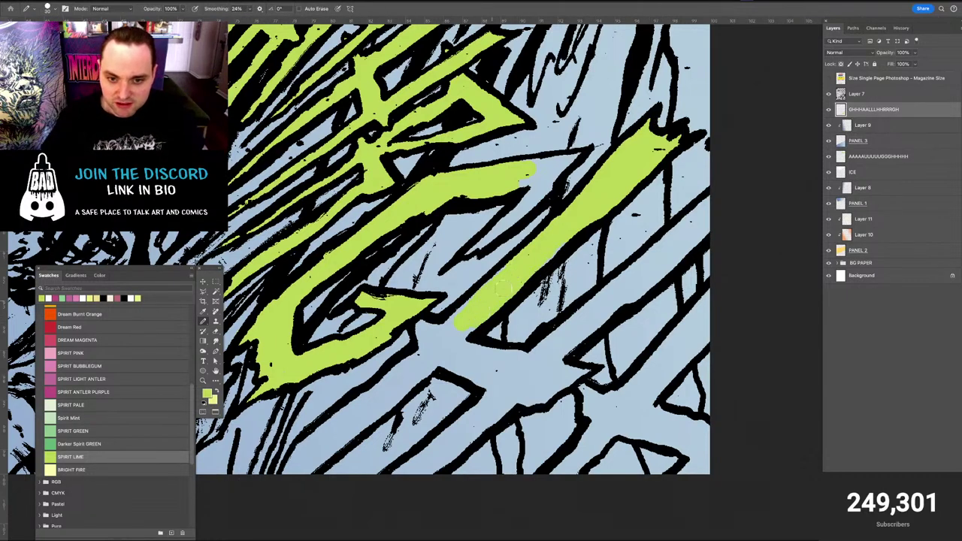
left_click_drag(542, 257, 616, 127)
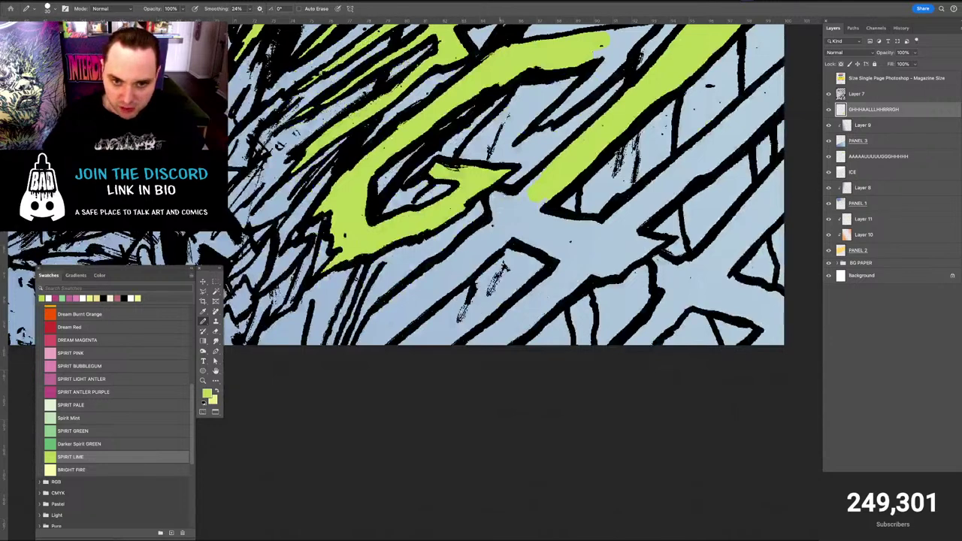
mouse_move(499, 200)
left_mouse_down()
mouse_move(544, 177)
mouse_move(519, 220)
mouse_move(373, 344)
left_mouse_up()
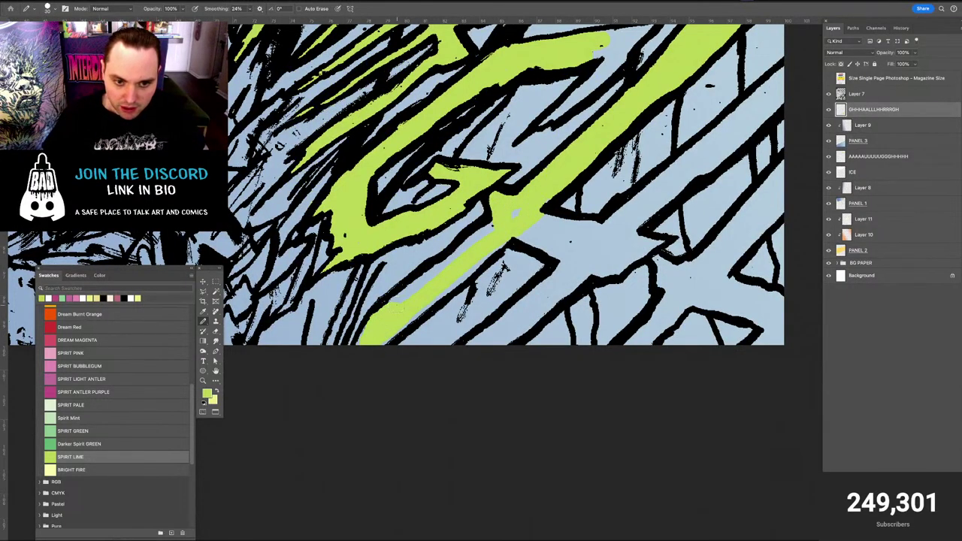
mouse_move(396, 307)
left_mouse_down()
mouse_move(500, 226)
mouse_move(446, 280)
mouse_move(461, 281)
mouse_move(372, 348)
left_mouse_up()
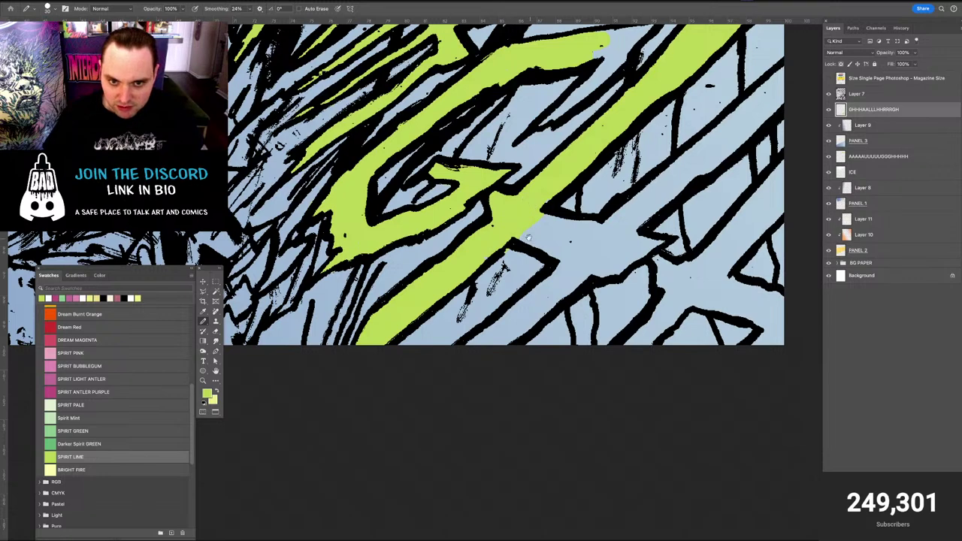
Fill that H's crossbar and the lower leg of its right stem with SPIRIT LIME, up to the joint
left_click_drag(528, 238, 495, 259)
key("e")
key("b")
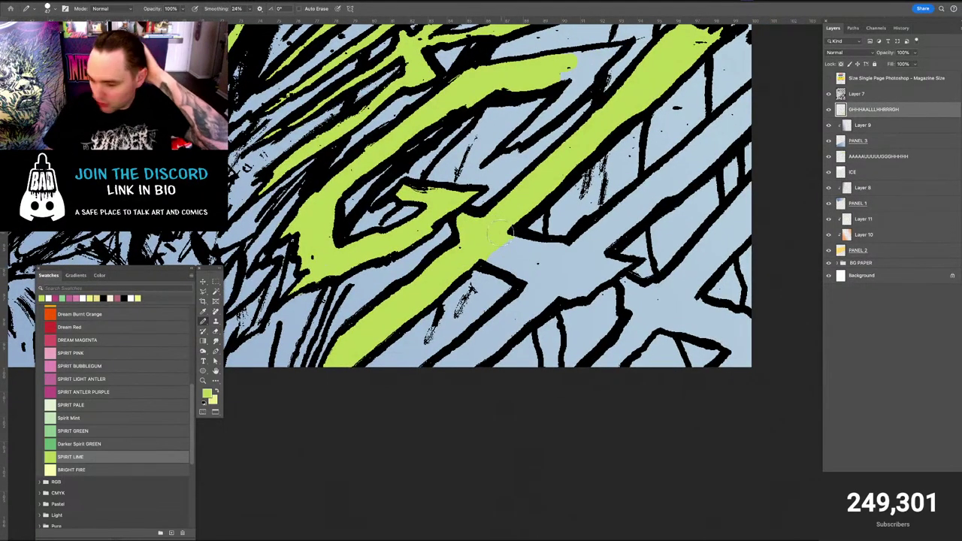
key("bracketleft")
key("bracketleft")
left_click_drag(487, 257, 522, 262)
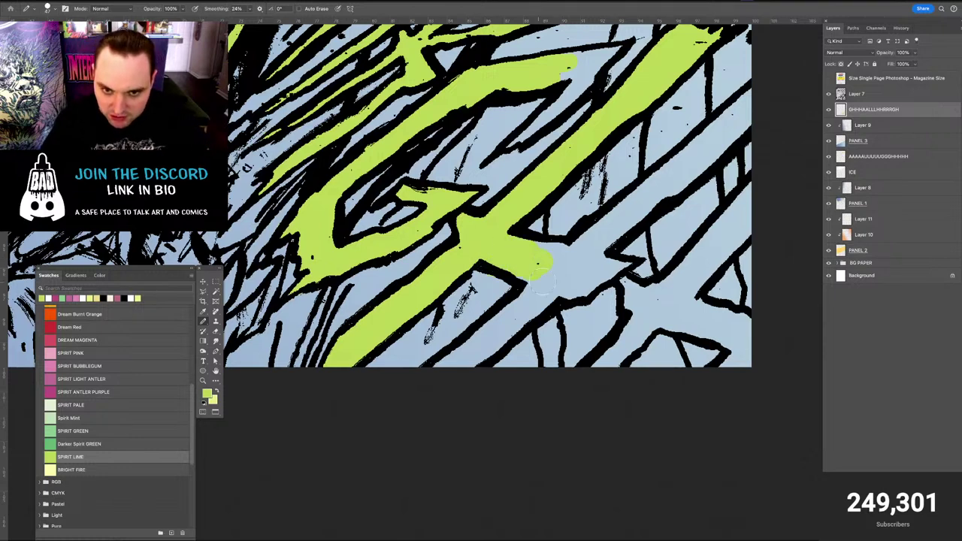
left_click_drag(537, 280, 452, 372)
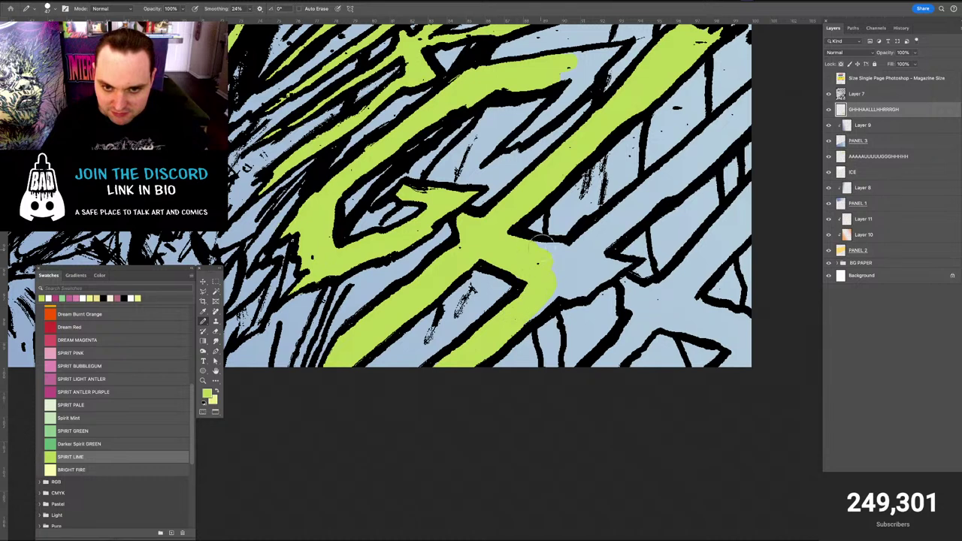
left_click_drag(535, 239, 571, 248)
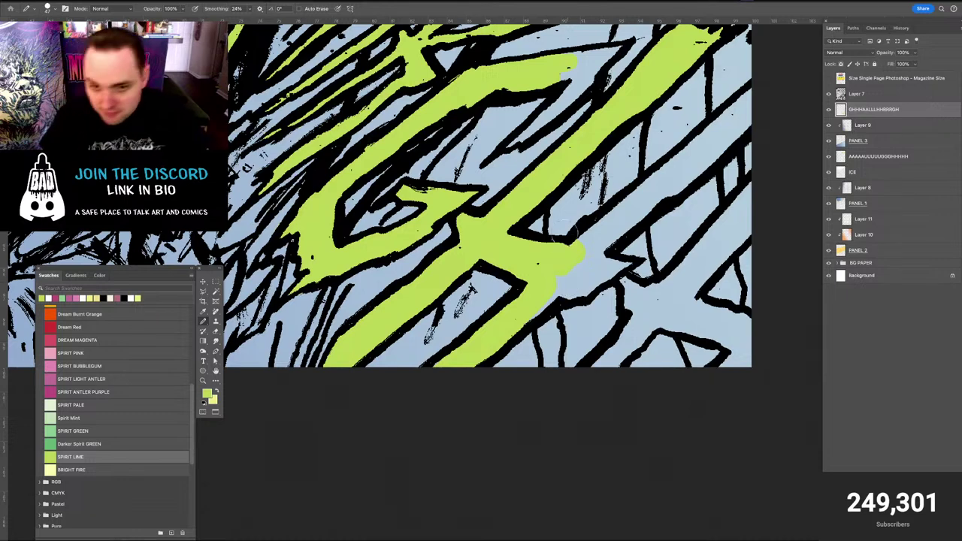
left_click_drag(572, 249, 585, 250)
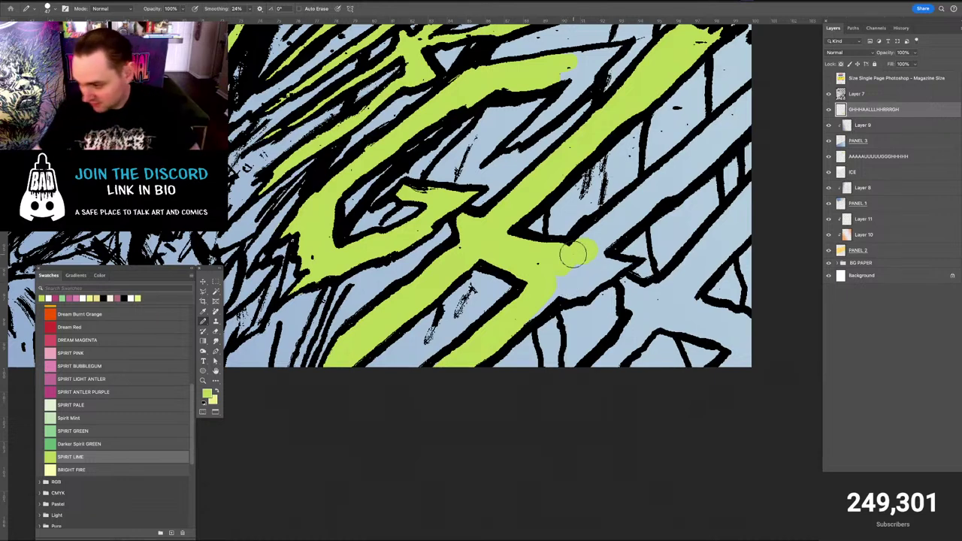
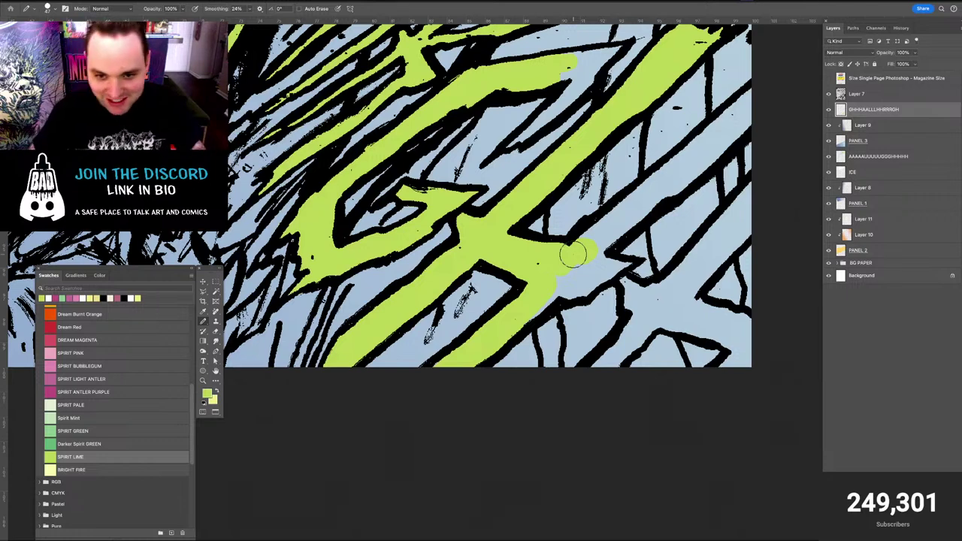
Fill the upper arm of the H's right stem and the rest of its joint with SPIRIT LIME, up to the page edge
mouse_move(630, 196)
left_mouse_down()
mouse_move(595, 233)
mouse_move(641, 195)
left_mouse_up()
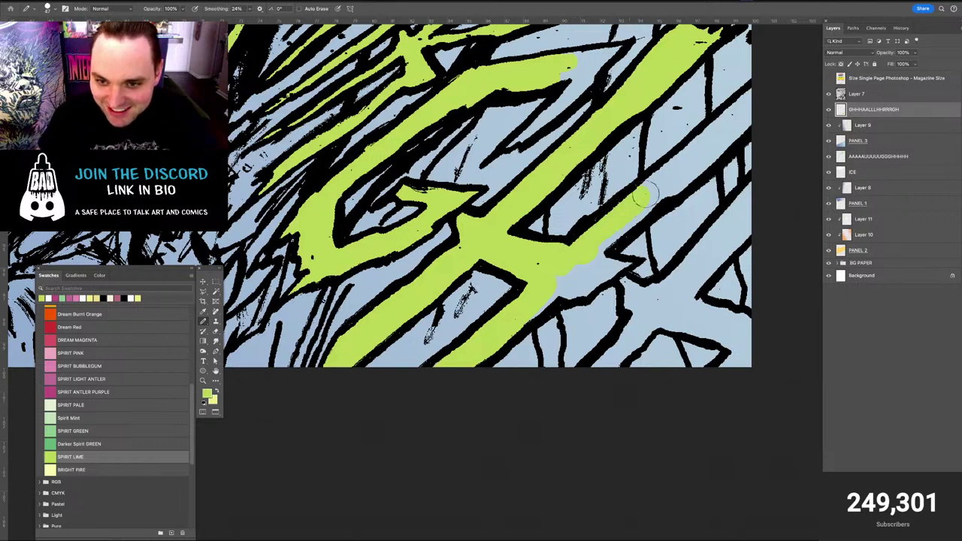
left_click_drag(687, 158, 573, 201)
mouse_move(538, 235)
left_mouse_down()
mouse_move(628, 152)
mouse_move(574, 222)
mouse_move(424, 353)
left_mouse_up()
left_click_drag(484, 276, 519, 255)
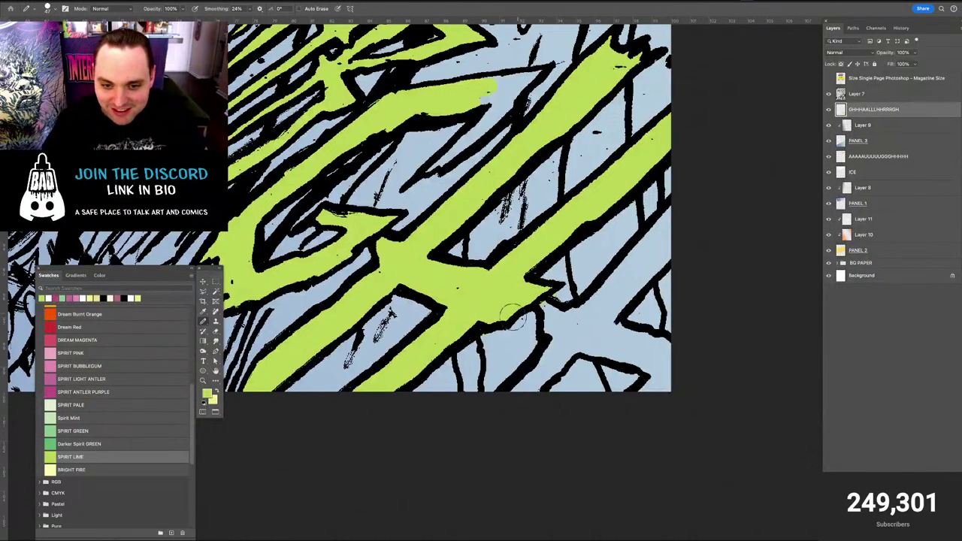
Fill the large G's pointed upper tip and the thin spur descending from it with SPIRIT LIME
key("e")
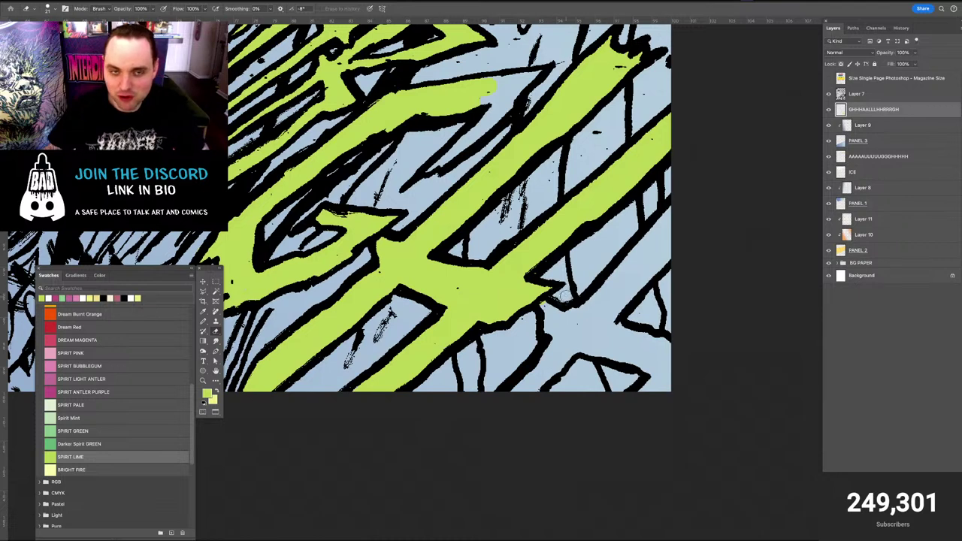
key("b")
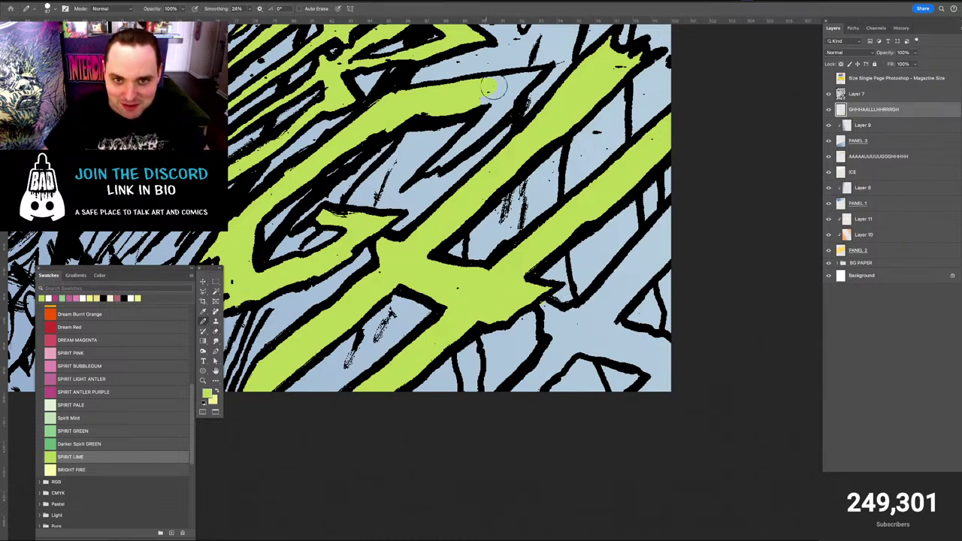
left_click_drag(490, 87, 537, 75)
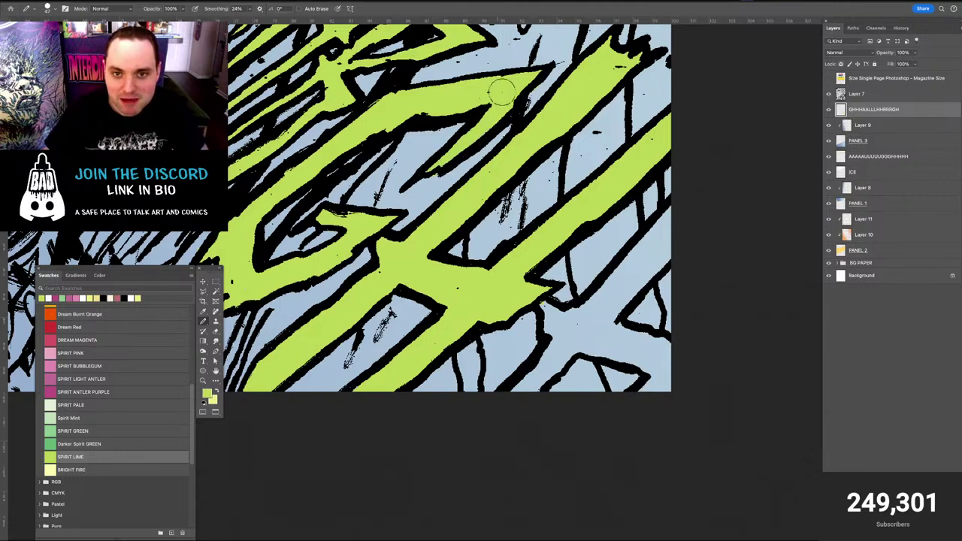
key("e")
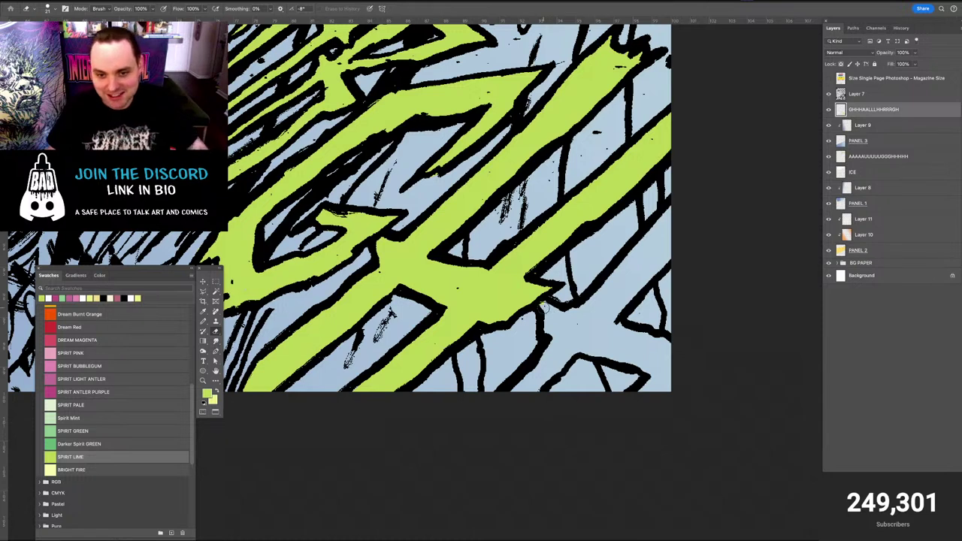
Fill the last, cropped H at the page's lower corner with SPIRIT LIME, covering its stem, crossbar and the section at the edge
key("b")
mouse_move(544, 313)
left_mouse_down()
mouse_move(550, 338)
mouse_move(552, 325)
mouse_move(527, 327)
mouse_move(558, 344)
mouse_move(525, 382)
mouse_move(554, 328)
left_mouse_up()
key("e")
key("b")
mouse_move(596, 303)
left_mouse_down()
mouse_move(649, 244)
mouse_move(621, 288)
mouse_move(645, 270)
mouse_move(527, 386)
mouse_move(577, 337)
mouse_move(598, 334)
mouse_move(617, 304)
mouse_move(612, 347)
mouse_move(633, 339)
mouse_move(659, 366)
mouse_move(656, 351)
mouse_move(666, 373)
mouse_move(653, 402)
mouse_move(663, 406)
mouse_move(629, 379)
left_mouse_up()
key("e")
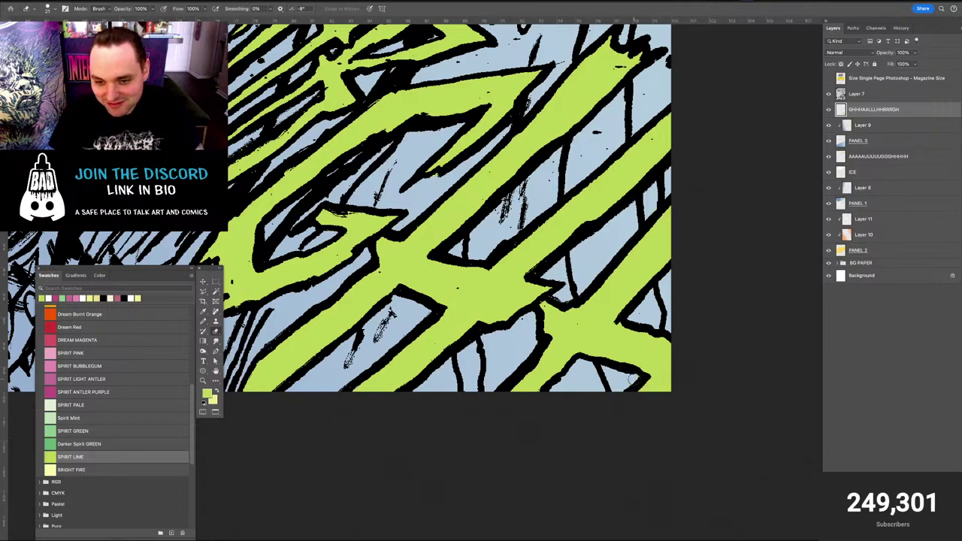
key("b")
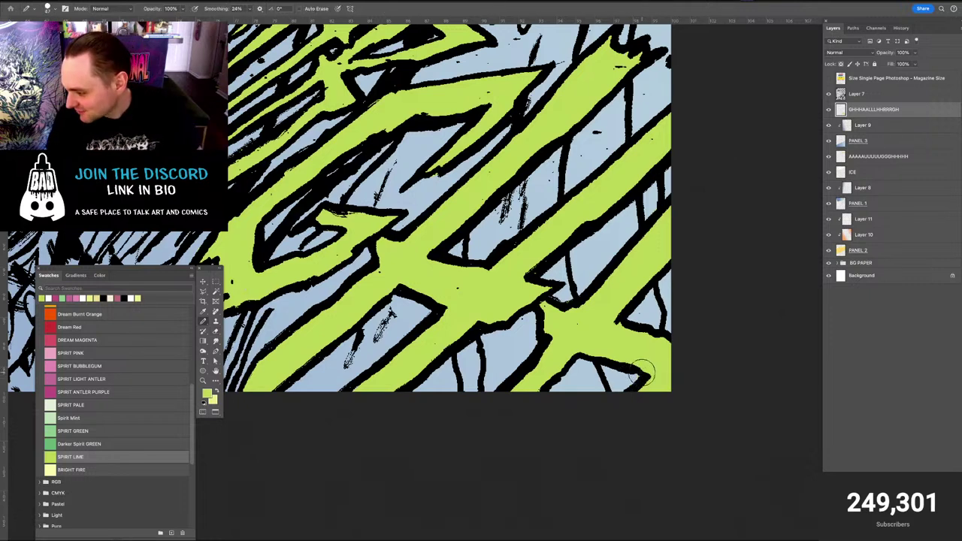
left_click_drag(639, 375, 645, 378)
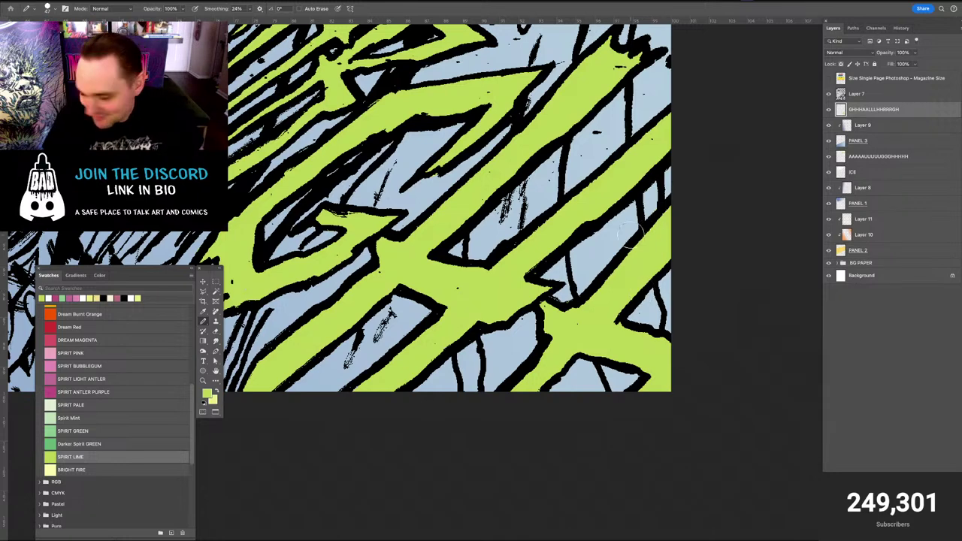
Save the comic page and dismiss the save alert
mouse_move(569, 335)
left_mouse_down()
mouse_move(682, 381)
mouse_move(708, 407)
left_mouse_up()
key("e")
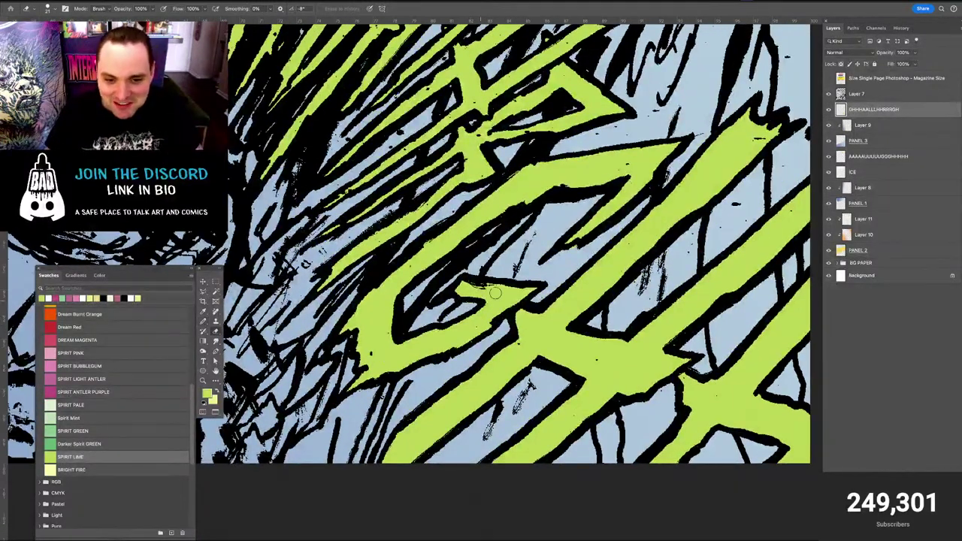
key("b")
key("e")
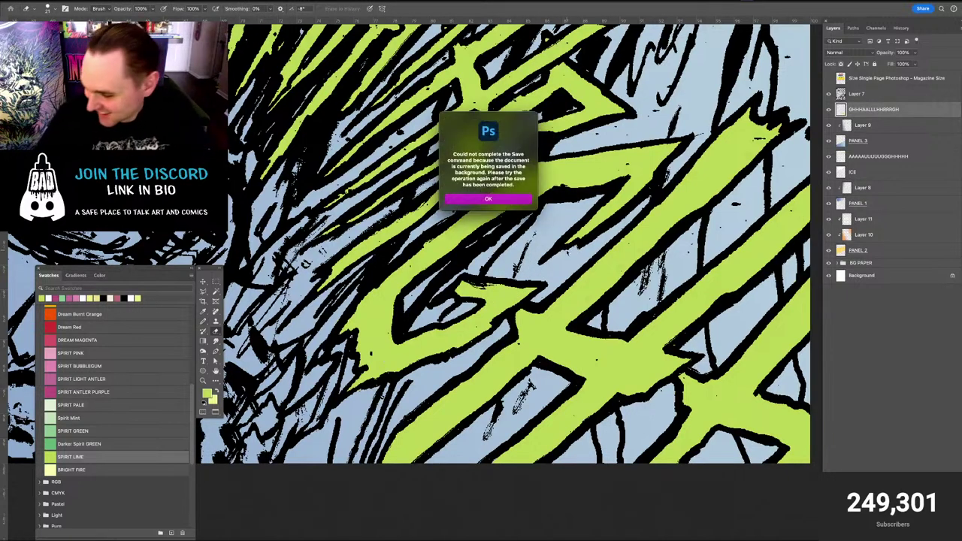
key("Return")
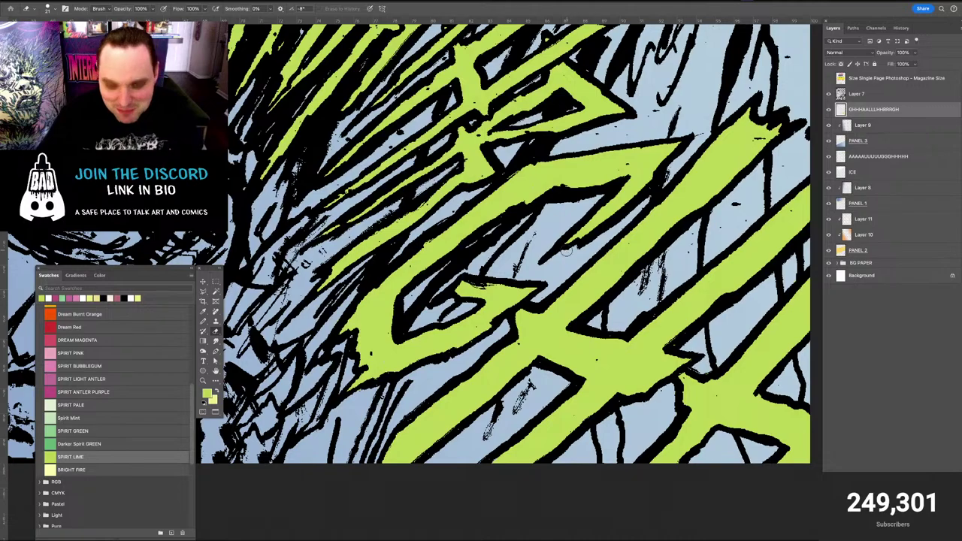
Outline the border strip around panel 1 with the Polygonal Lasso, from its lower corner around to the upper page edge
scroll(567, 252, "down", 5)
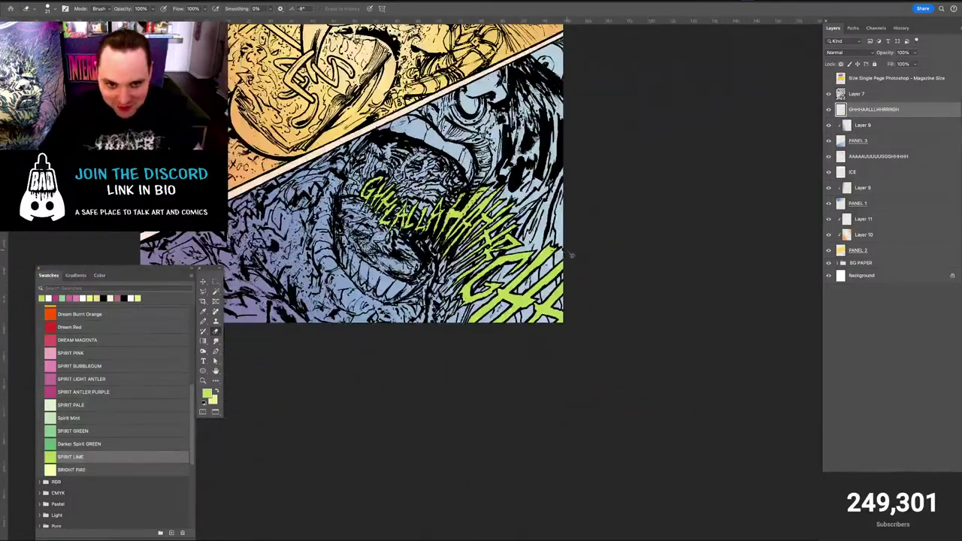
scroll(571, 256, "down", 5)
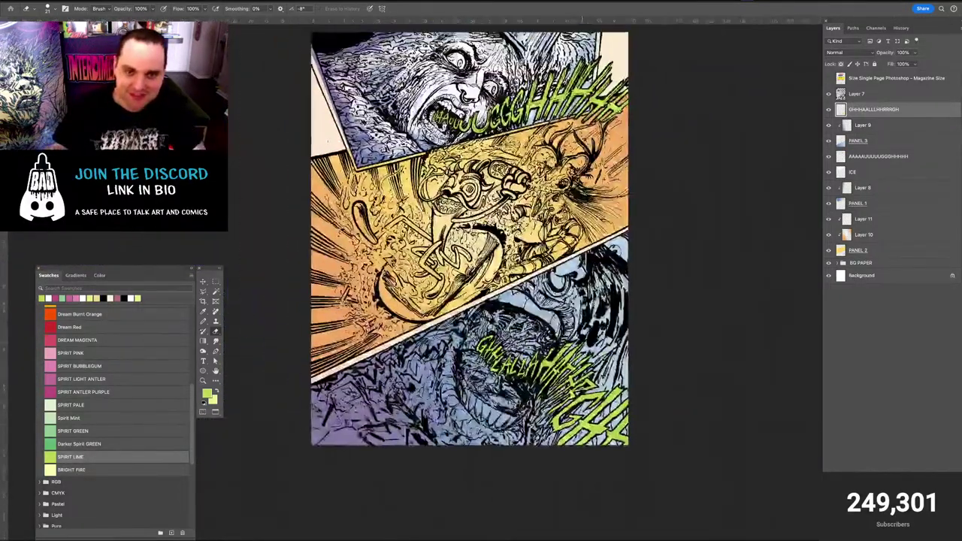
left_click_drag(582, 236, 581, 281)
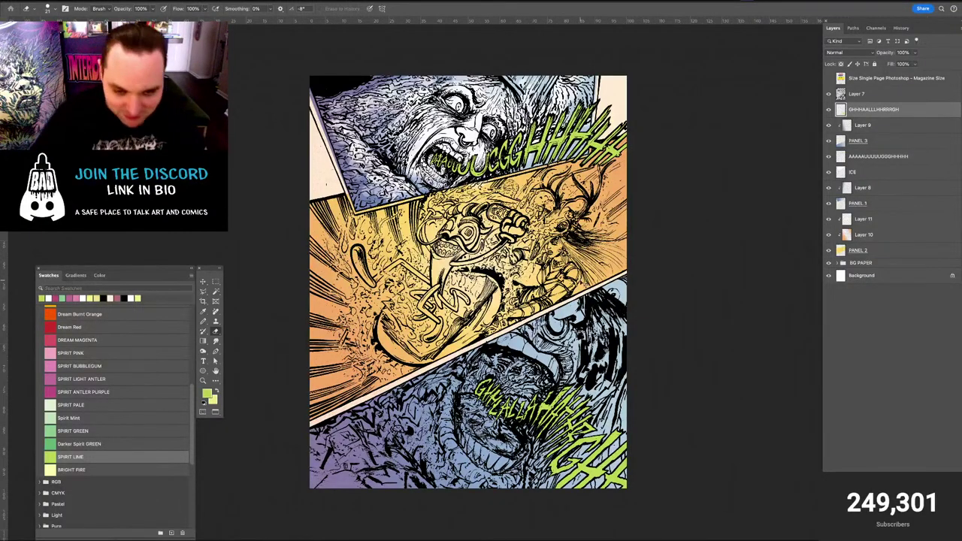
key("super+plus")
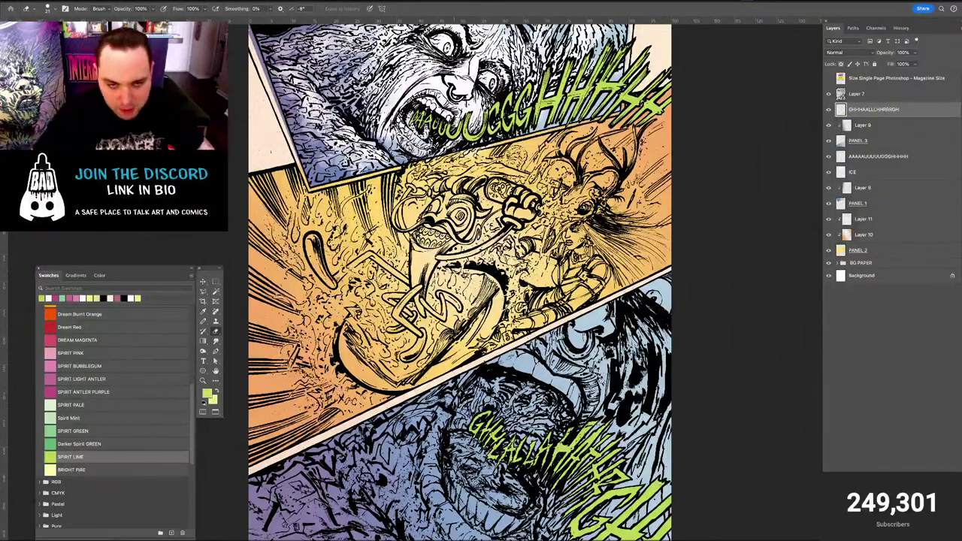
key("super+minus")
key("ctrl+plus")
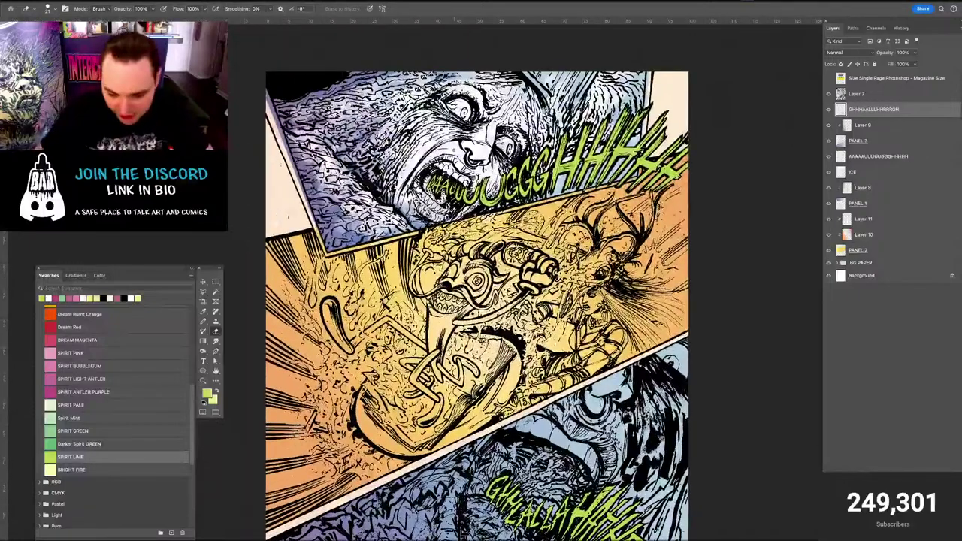
key("l")
key("ctrl+plus")
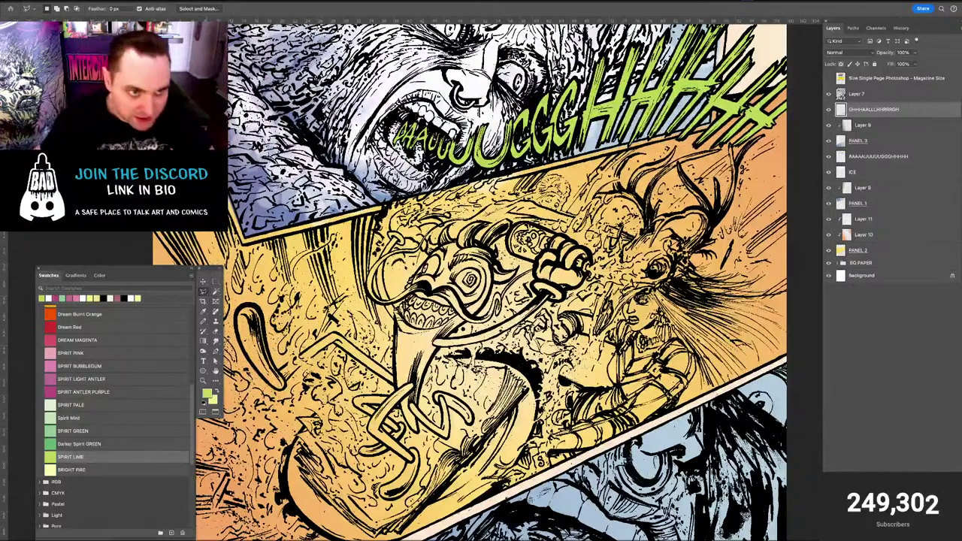
left_click_drag(451, 225, 516, 334)
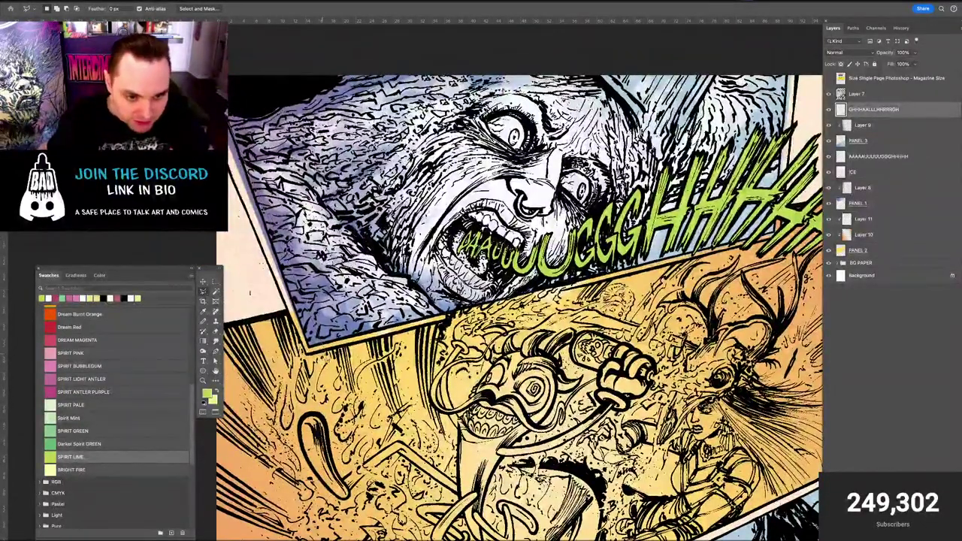
left_click(309, 350)
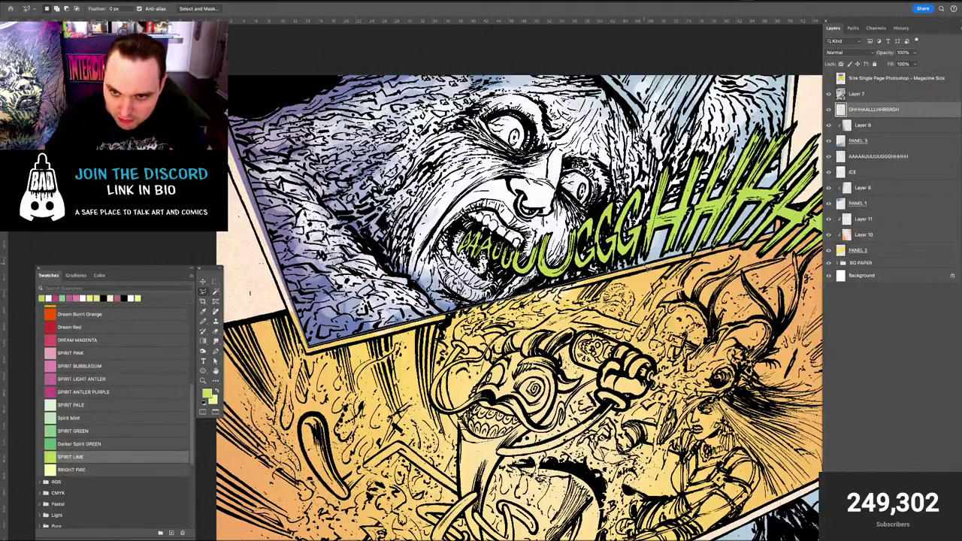
left_click_drag(765, 248, 637, 285)
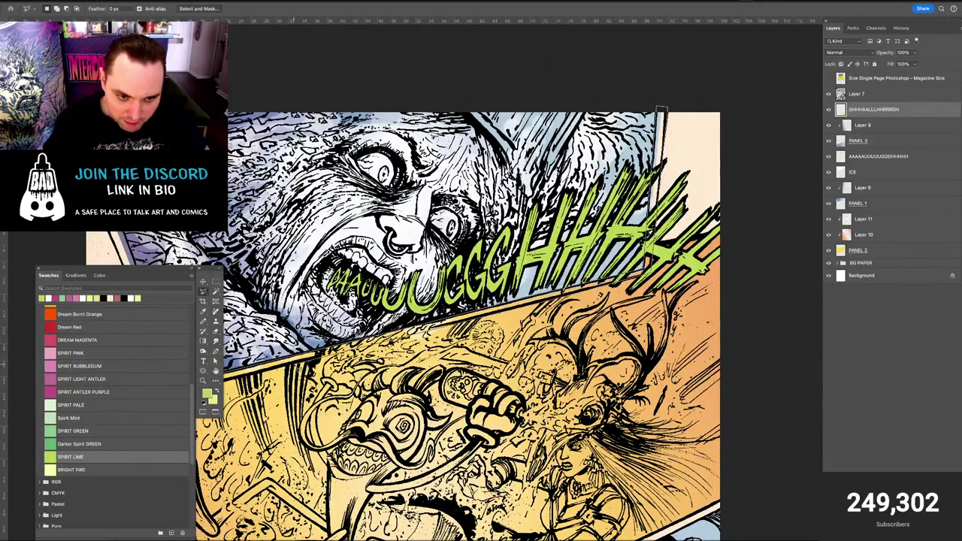
left_click_drag(348, 347, 482, 312)
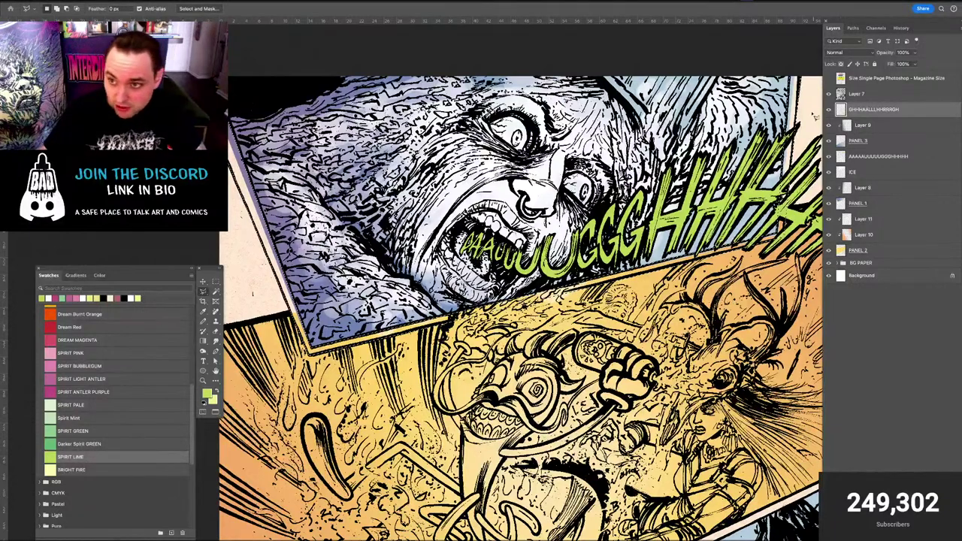
Add a new layer above Layer 9 and fill panel 1's selected border with Dream Ochre
left_click(848, 125)
key("ctrl+shift+n")
key("Return")
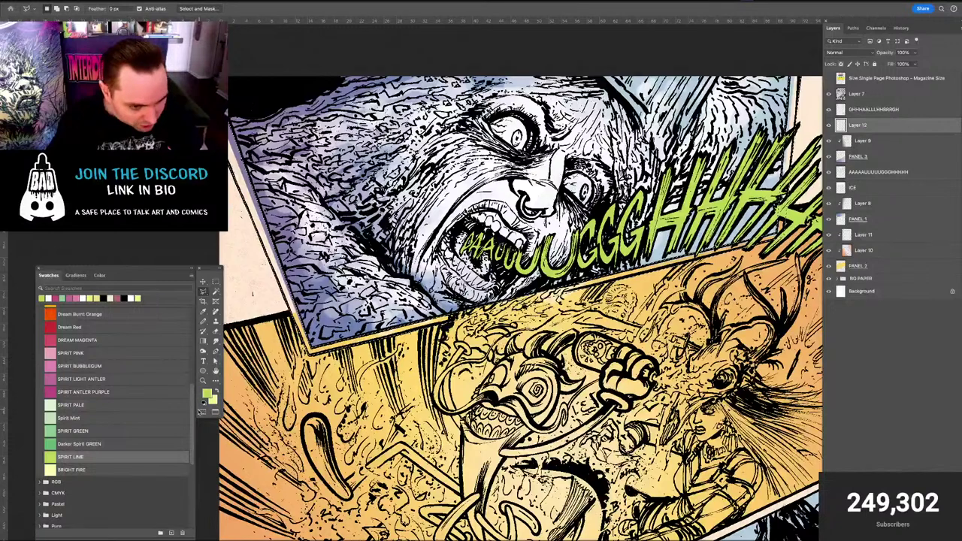
scroll(193, 411, "up", 3)
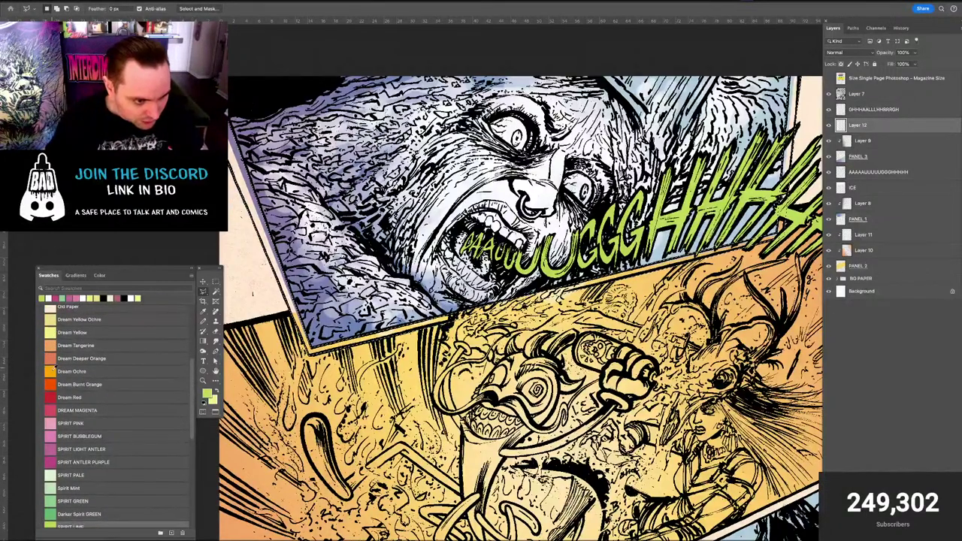
left_click(54, 370)
key("g")
key("shift+g")
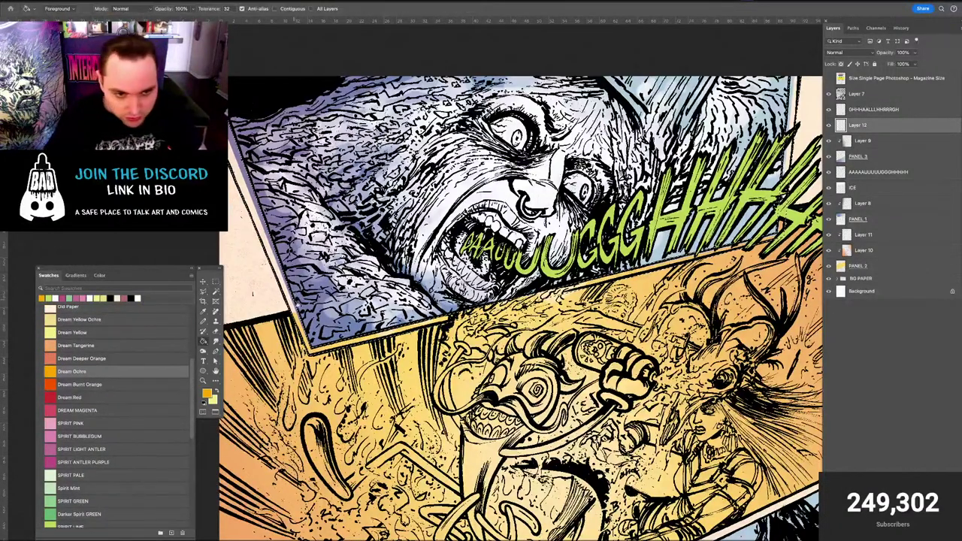
left_click(297, 302)
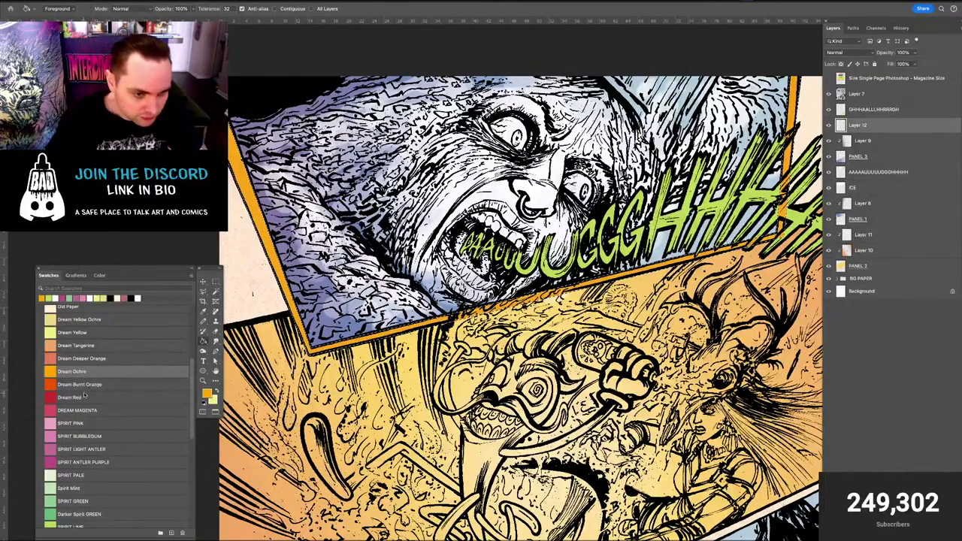
Add another layer clipped to the ochre border layer and choose DREAM MAGENTA as the foreground color
key("ctrl+minus")
key("ctrl+minus")
key("ctrl+minus")
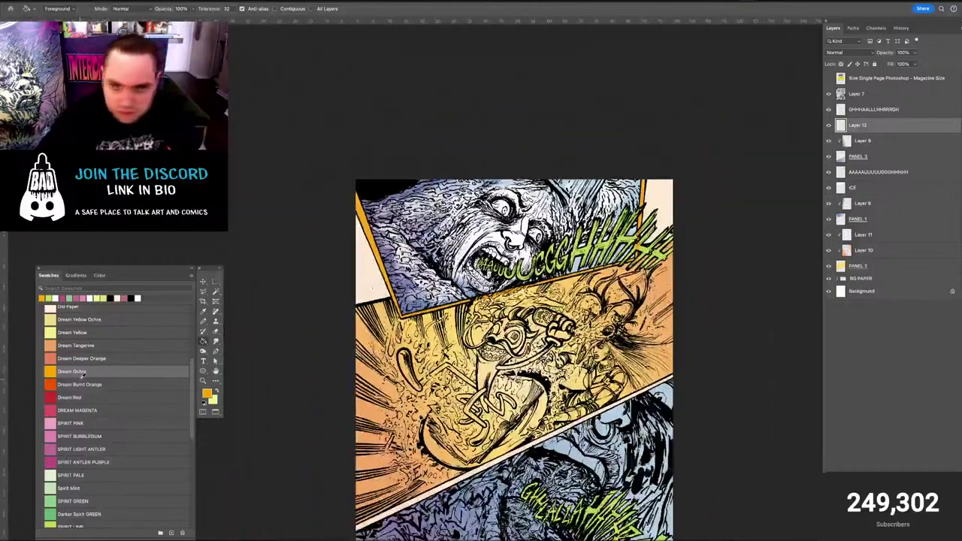
key("ctrl+plus")
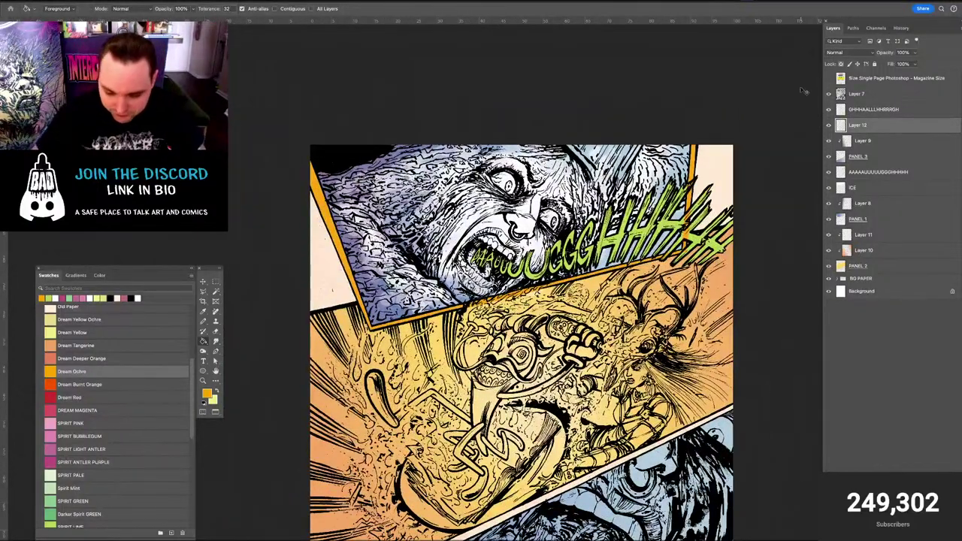
key("ctrl+shift+n")
key("Return")
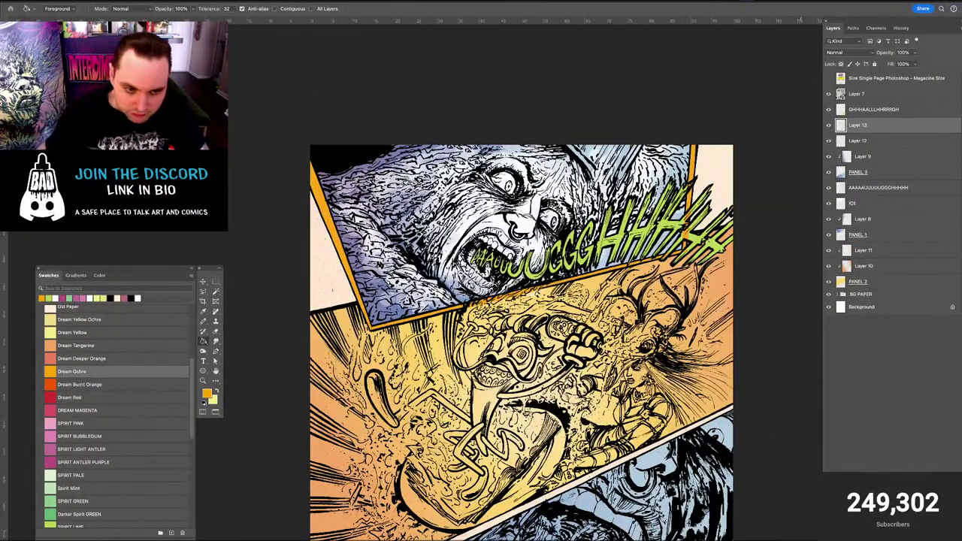
left_click(58, 392)
left_click(60, 403)
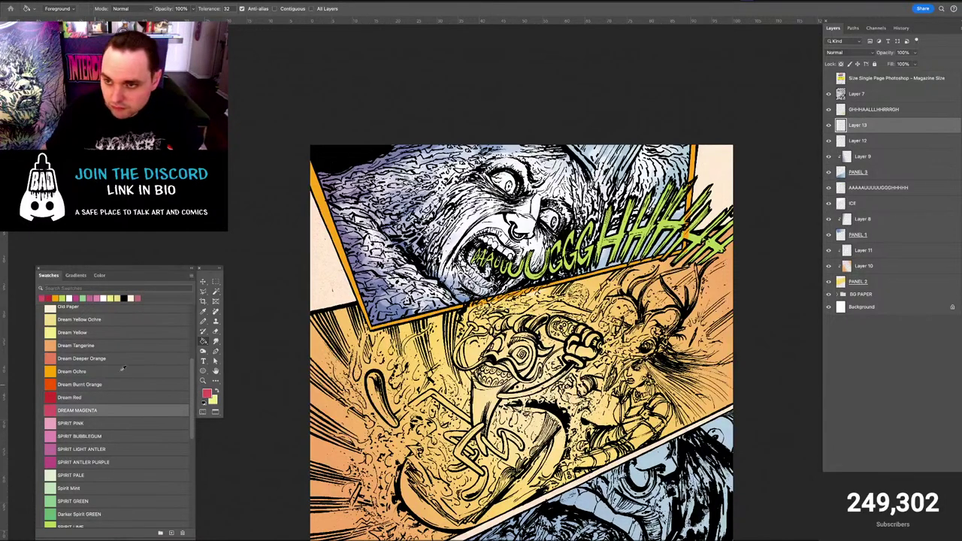
key("ctrl+alt+g")
Rename the ochre border layer as PANEL BORDER
double_click(857, 141)
type("PANEL BORDER")
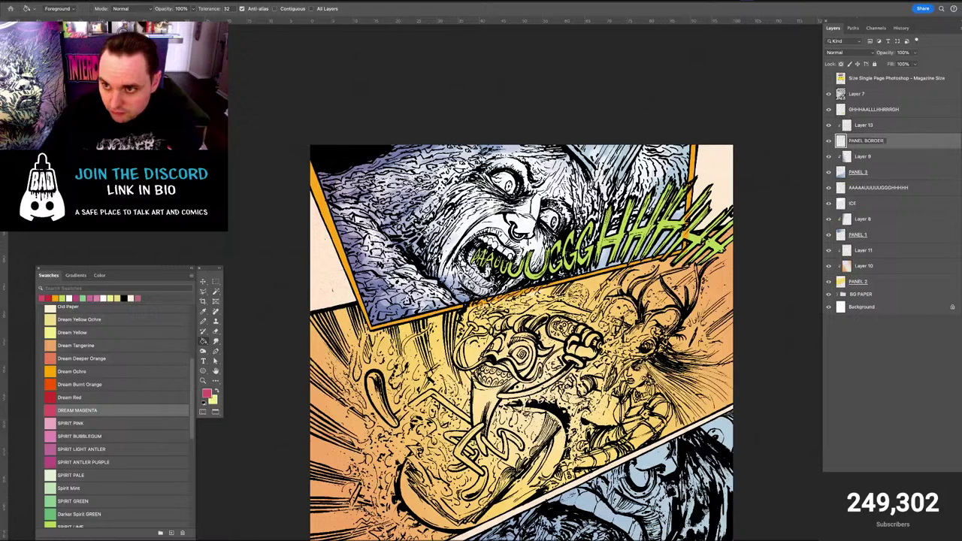
key("Return")
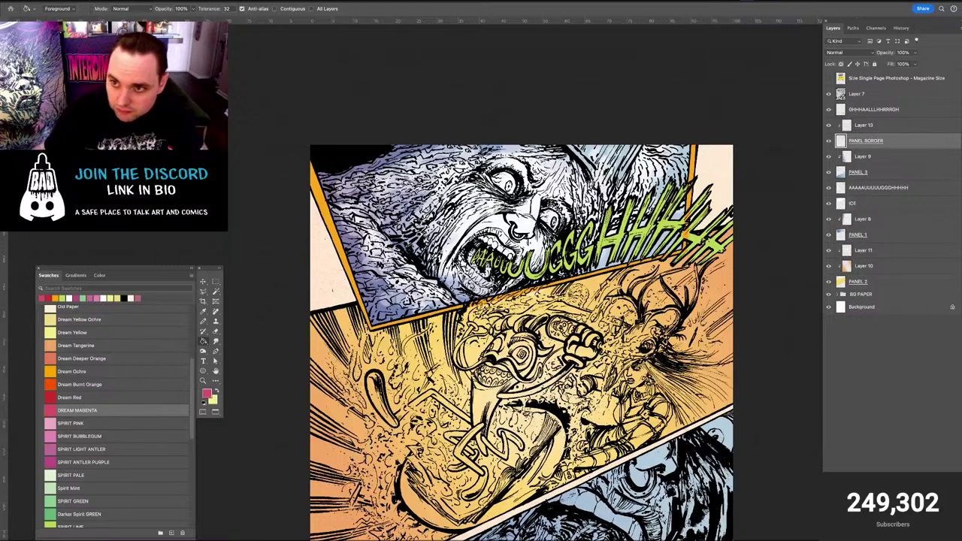
Apply a DREAM MAGENTA gradient on the layer clipped to PANEL BORDER, covering the border's lower part and fading toward its upper end
left_click(869, 124)
key("shift+g")
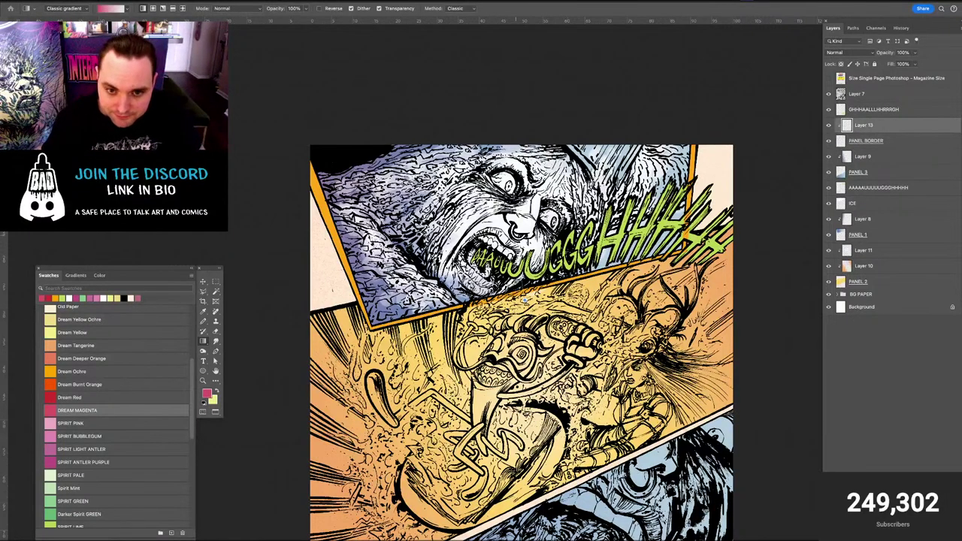
key("alt+BackSpace")
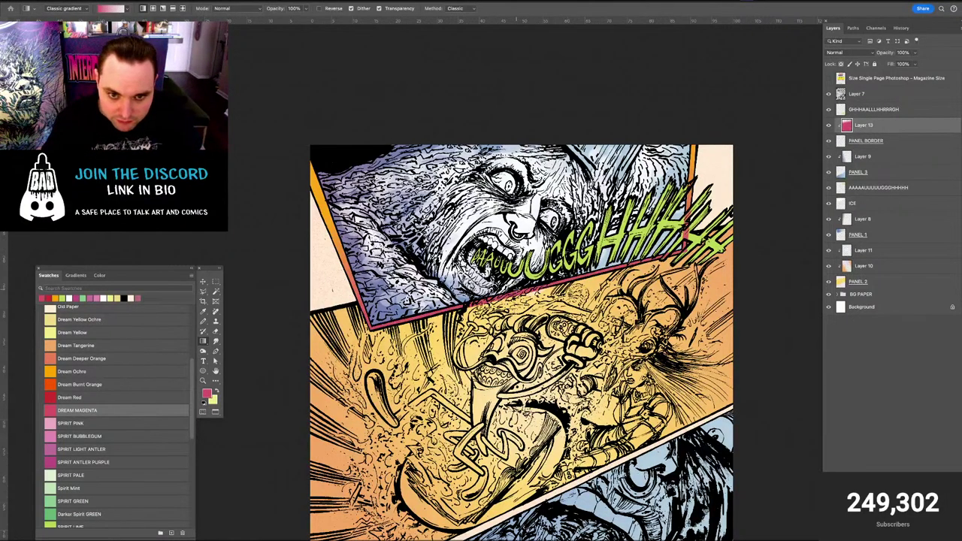
key("super+z")
left_click_drag(511, 266, 521, 376)
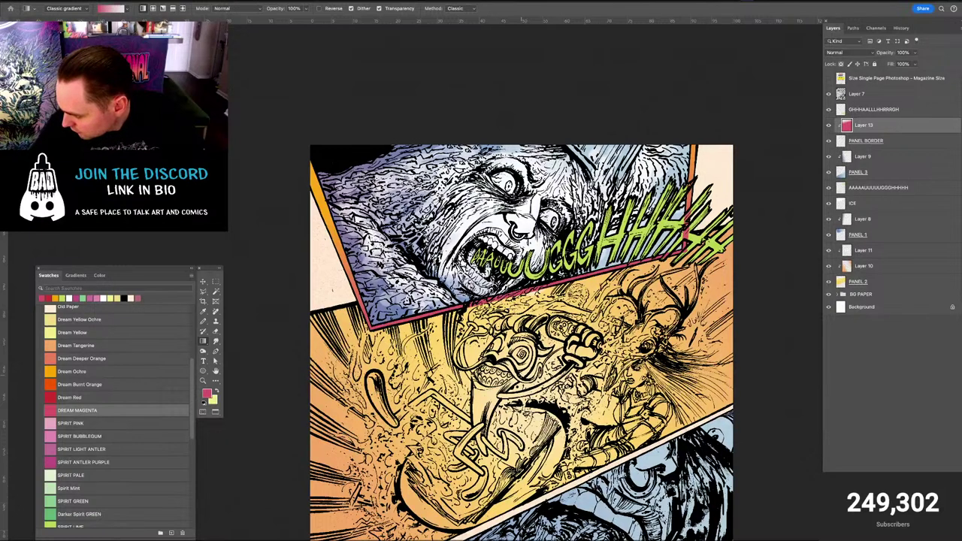
Examine the new border gradient against the coloring of all three panels on the page
key("v")
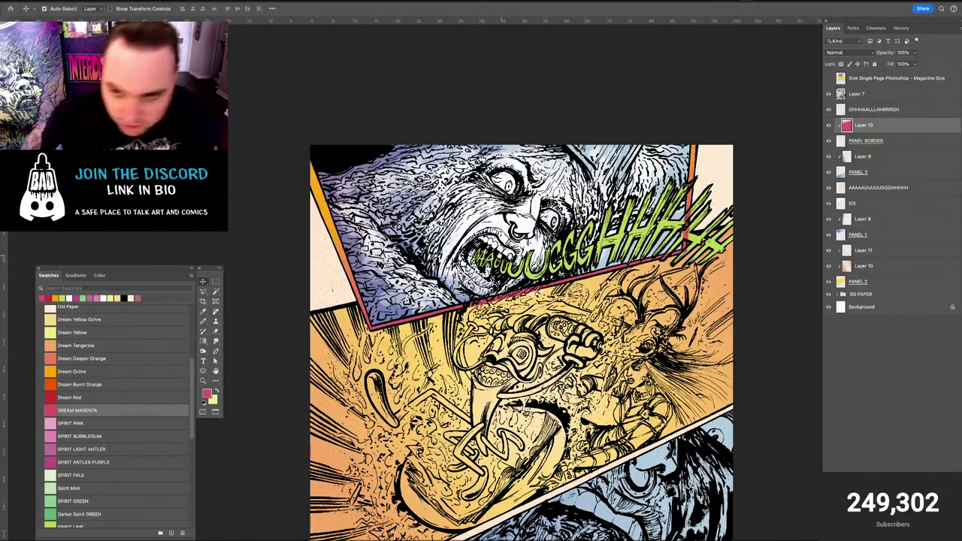
left_click_drag(485, 257, 436, 131)
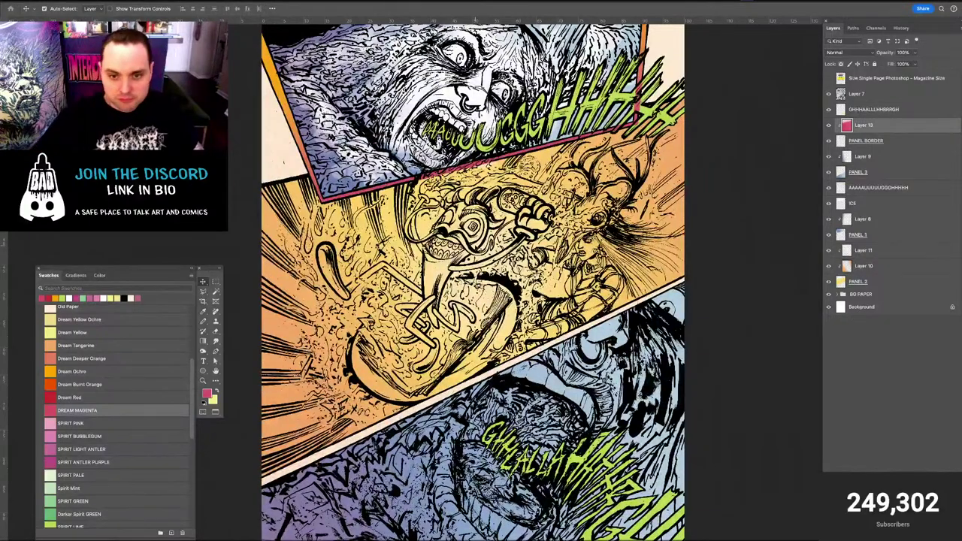
key("super+minus")
scroll(475, 282, "up", 1)
key("super+plus")
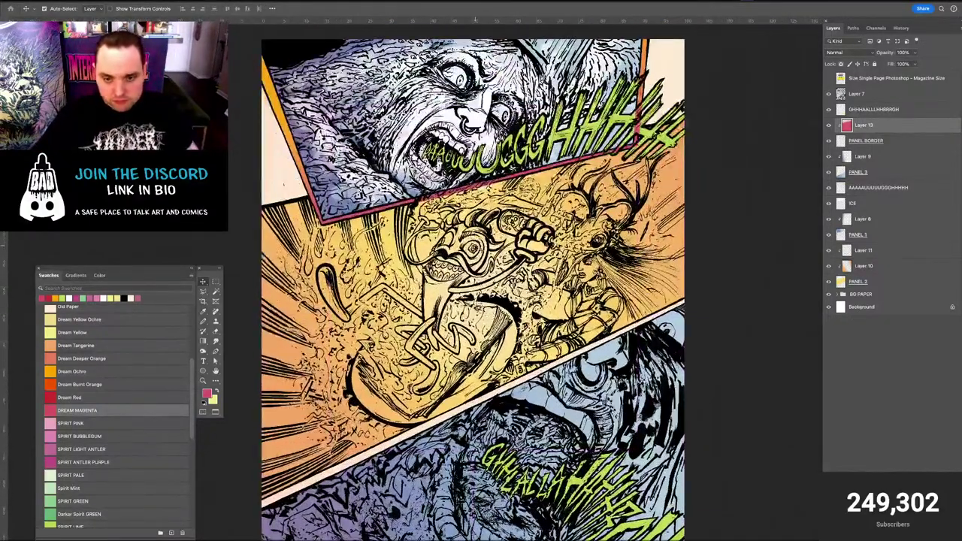
scroll(474, 286, "down", 2)
scroll(473, 286, "up", 4)
Add a new layer above panel 3's clipped Layer 9 and name it ICE 2
key("b")
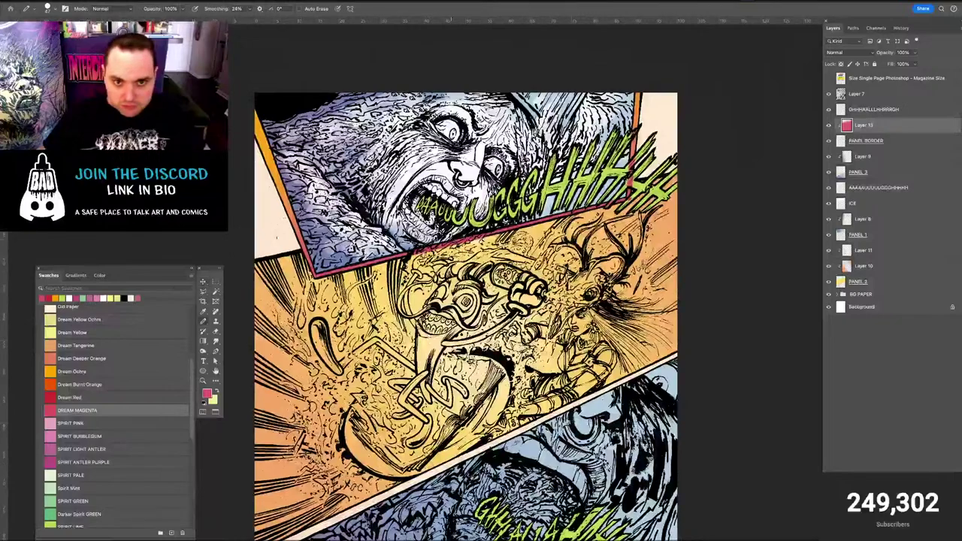
key("v")
scroll(530, 365, "down", 5)
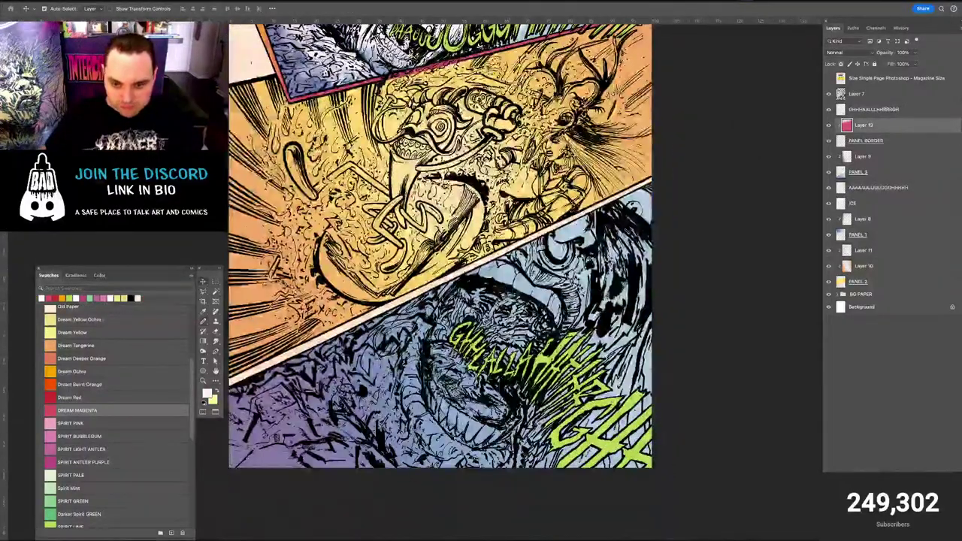
left_click(864, 158)
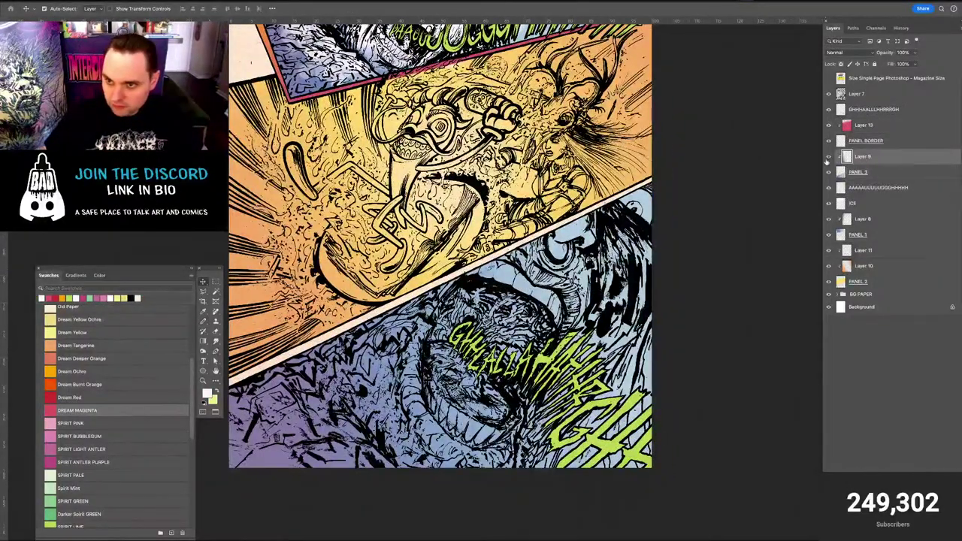
key("ctrl+shift+n")
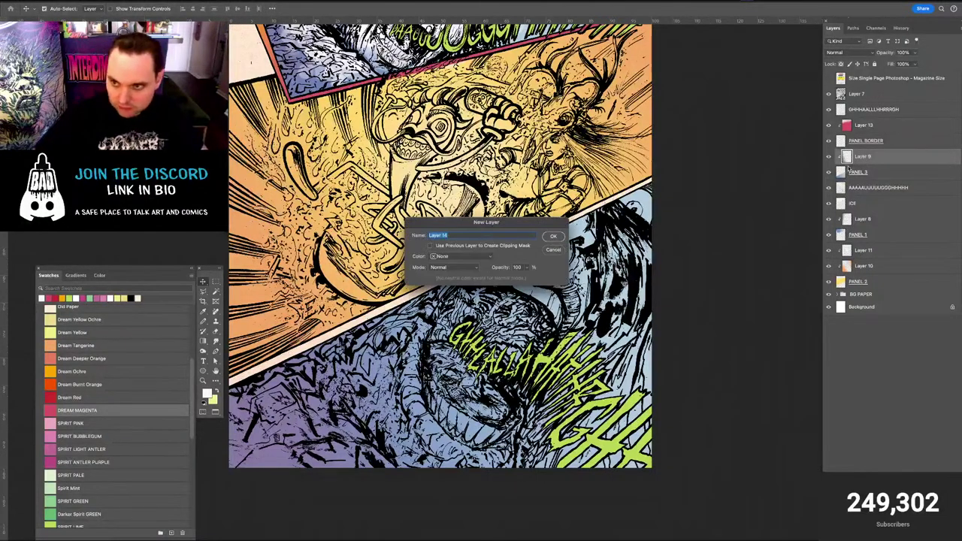
key("Return")
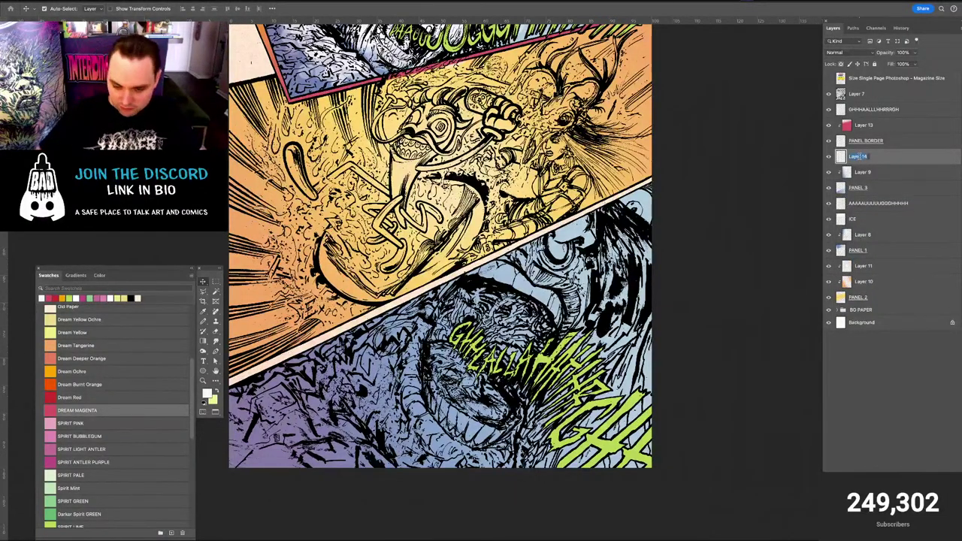
type("ICE 2")
key("Return")
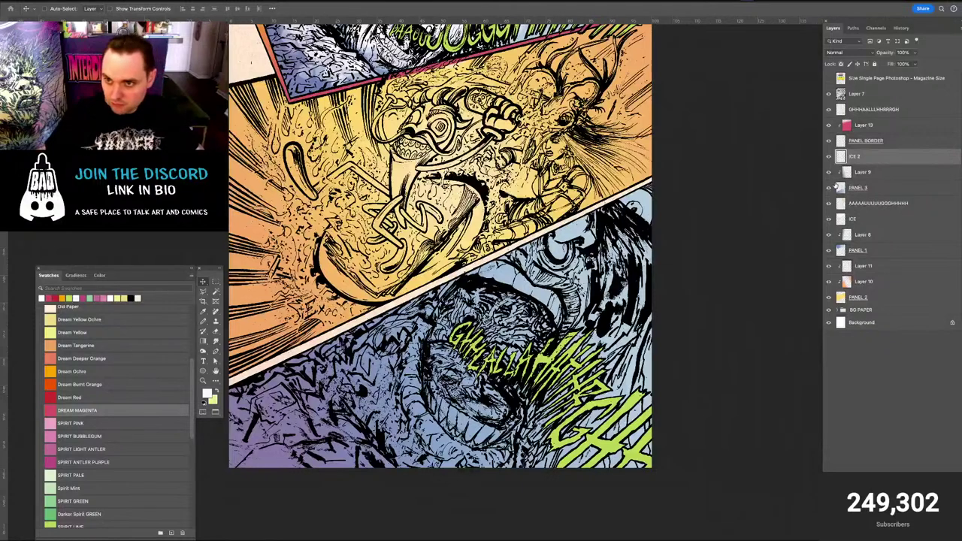
Mask the ICE 2 layer to the shape of PANEL 3 and make the layer itself active for drawing with the Pencil
left_click(840, 188, "ctrl")
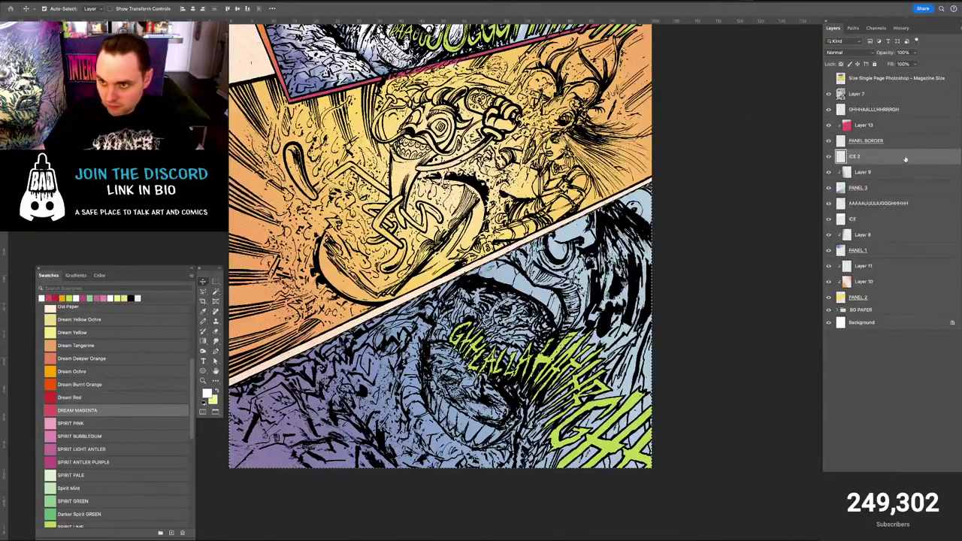
left_click(881, 533)
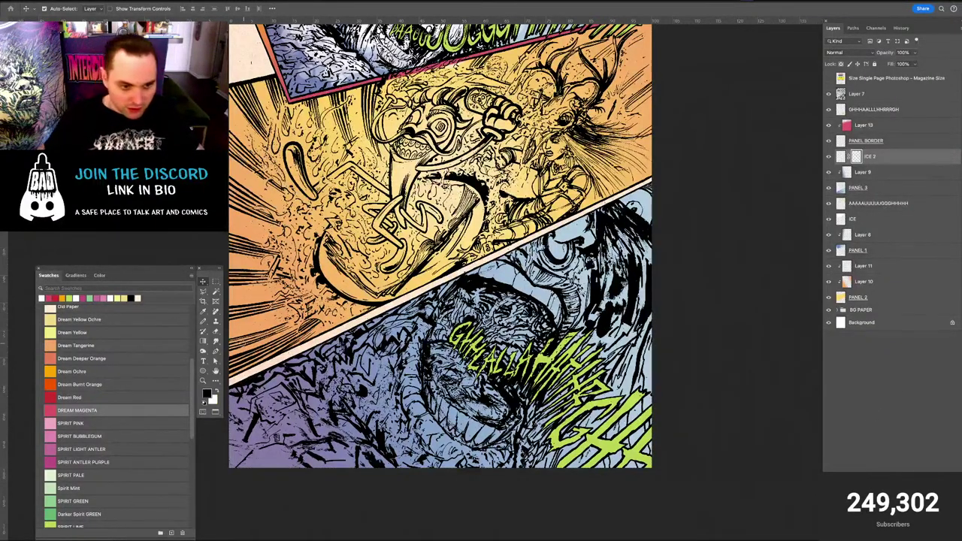
key("b")
scroll(440, 278, "up", 5)
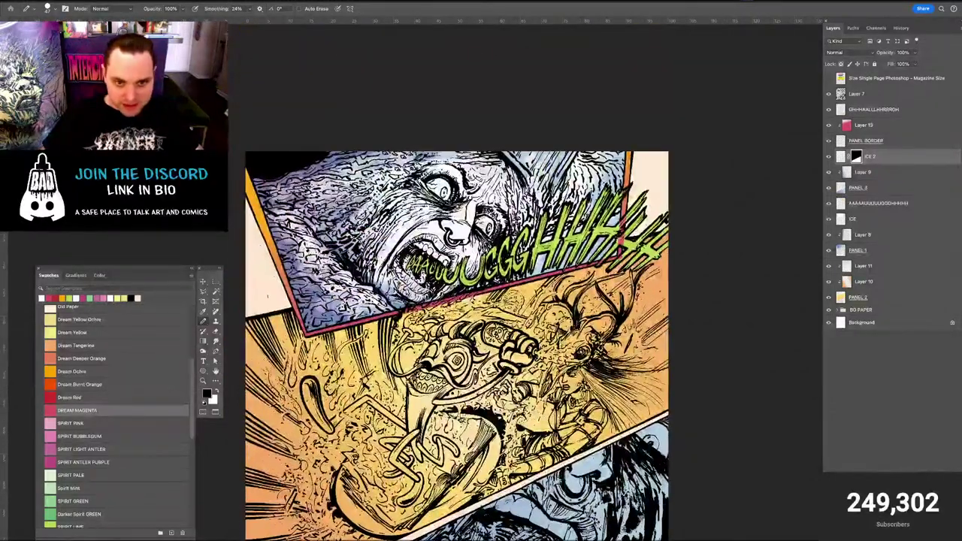
key("x")
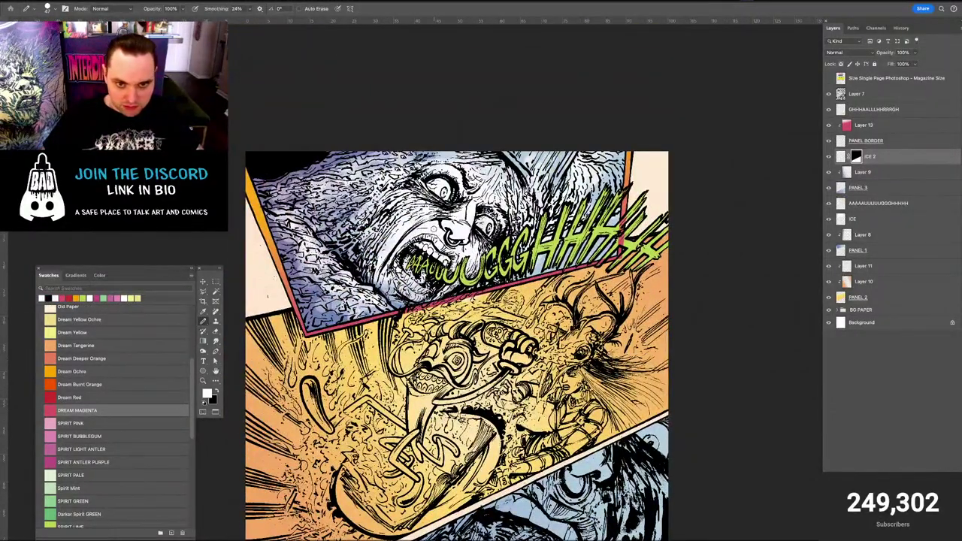
left_click(841, 157)
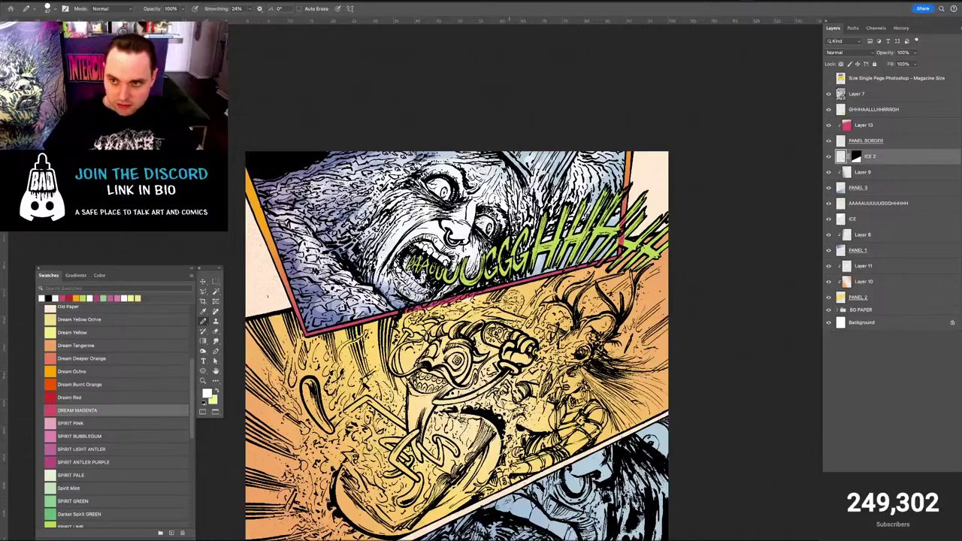
Sample the near-white from the face in panel 1 as the drawing color for ICE 2
left_click(461, 254)
left_click_drag(459, 251, 474, 198)
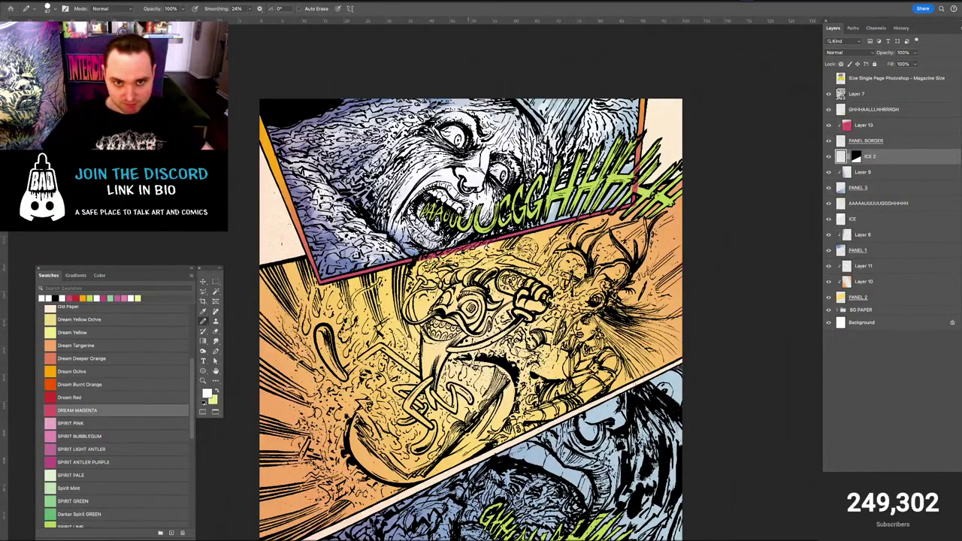
left_click_drag(455, 197, 457, 229)
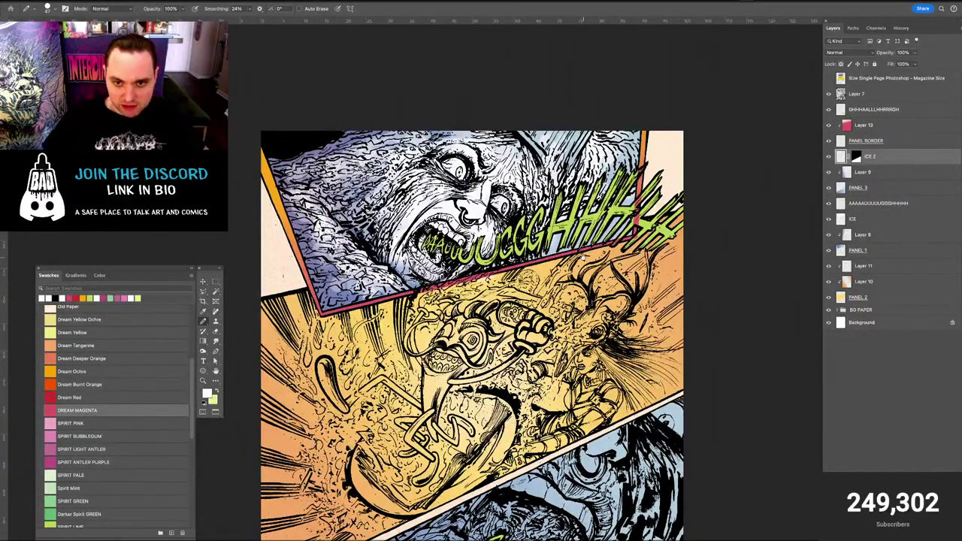
left_click_drag(583, 257, 587, 164)
left_click_drag(451, 37, 467, 113)
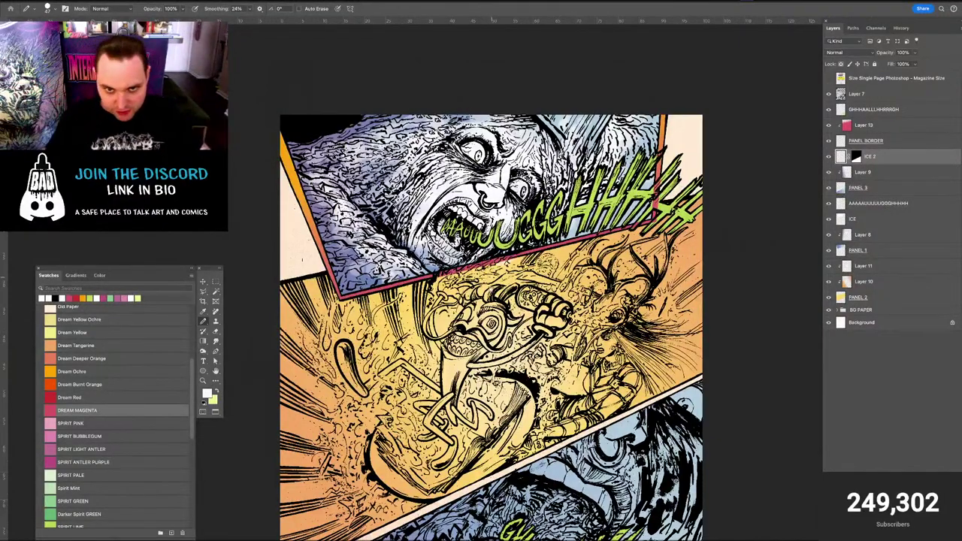
scroll(500, 292, "down", 3)
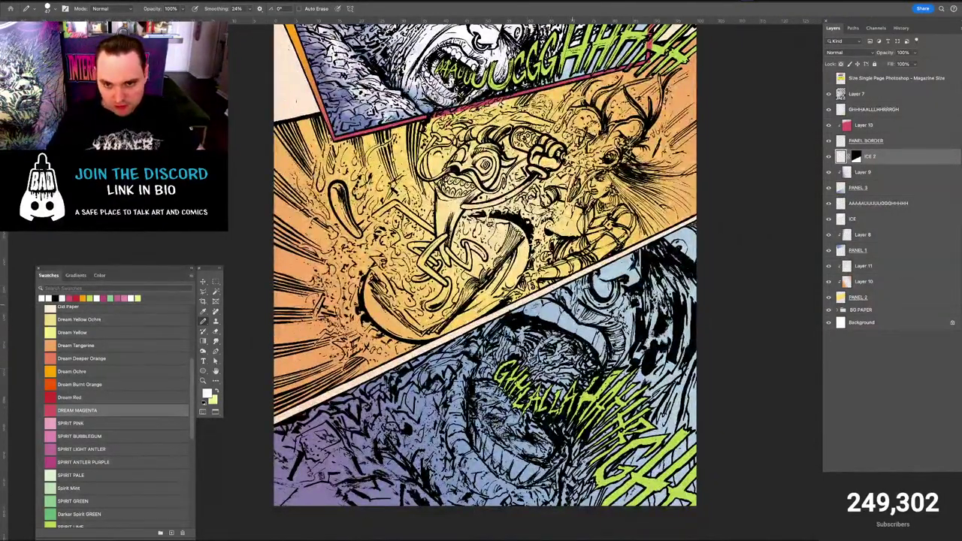
left_click_drag(477, 281, 502, 346)
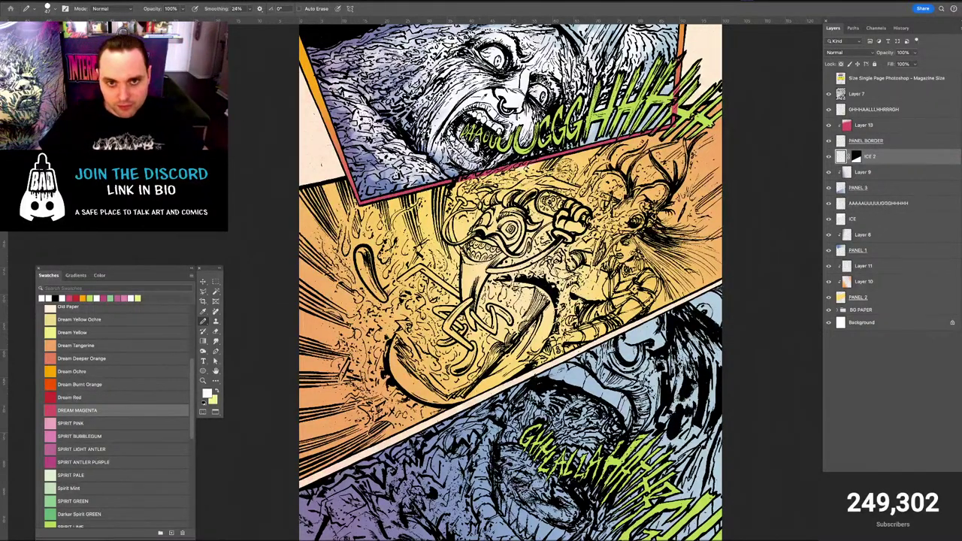
left_click_drag(503, 356, 498, 393)
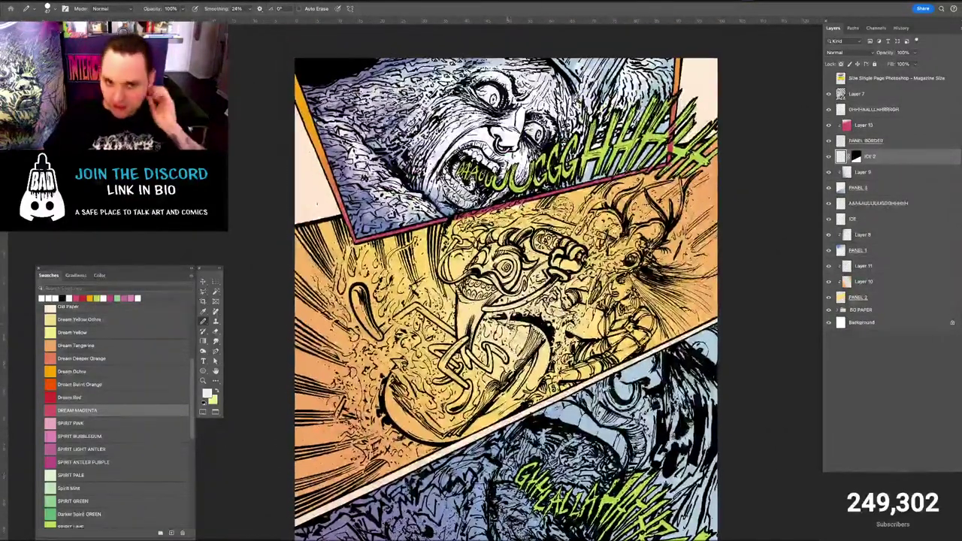
Set the Pencil opacity to 36% and paint white highlights over the creature's face in the bottom panel on the ICE 2 layer
left_click(182, 9)
left_click_drag(181, 11, 161, 17)
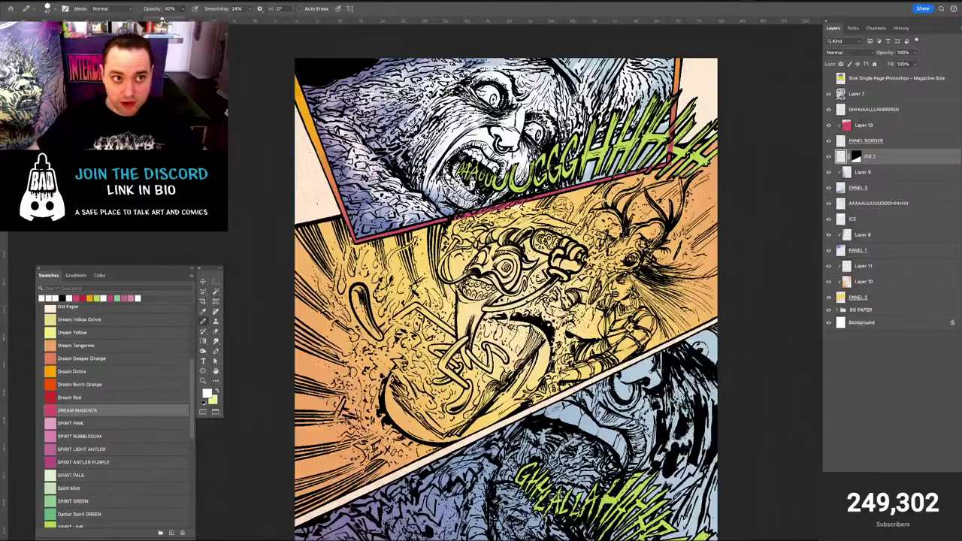
scroll(518, 315, "down", 3)
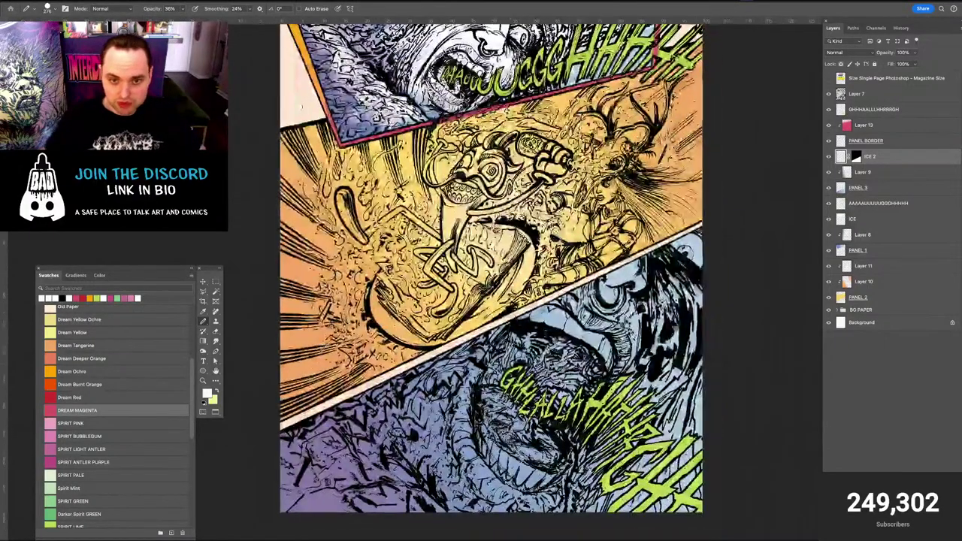
mouse_move(527, 379)
left_mouse_down()
mouse_move(548, 351)
mouse_move(497, 368)
mouse_move(478, 403)
mouse_move(427, 436)
mouse_move(489, 443)
mouse_move(526, 481)
mouse_move(541, 458)
mouse_move(530, 451)
mouse_move(593, 361)
mouse_move(477, 376)
mouse_move(466, 357)
mouse_move(376, 451)
mouse_move(331, 451)
mouse_move(376, 511)
mouse_move(428, 496)
left_mouse_up()
mouse_move(372, 439)
left_mouse_down()
mouse_move(484, 349)
mouse_move(399, 387)
mouse_move(593, 312)
mouse_move(605, 297)
mouse_move(639, 289)
mouse_move(661, 264)
mouse_move(702, 248)
mouse_move(571, 406)
mouse_move(458, 436)
mouse_move(406, 405)
mouse_move(349, 421)
left_mouse_up()
left_click_drag(436, 439, 462, 469)
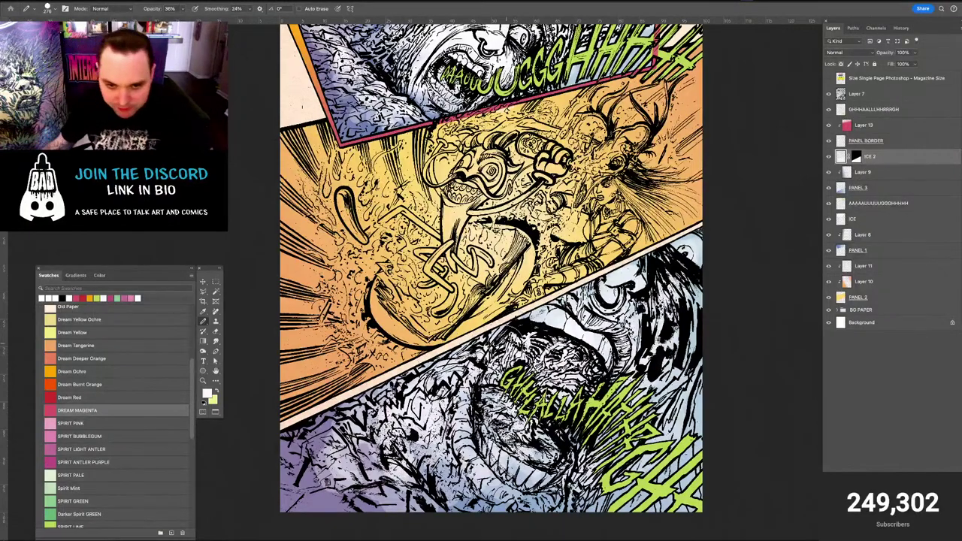
Build up the translucent white shading along the lower part of the creature in the bottom panel
scroll(491, 267, "down", 3)
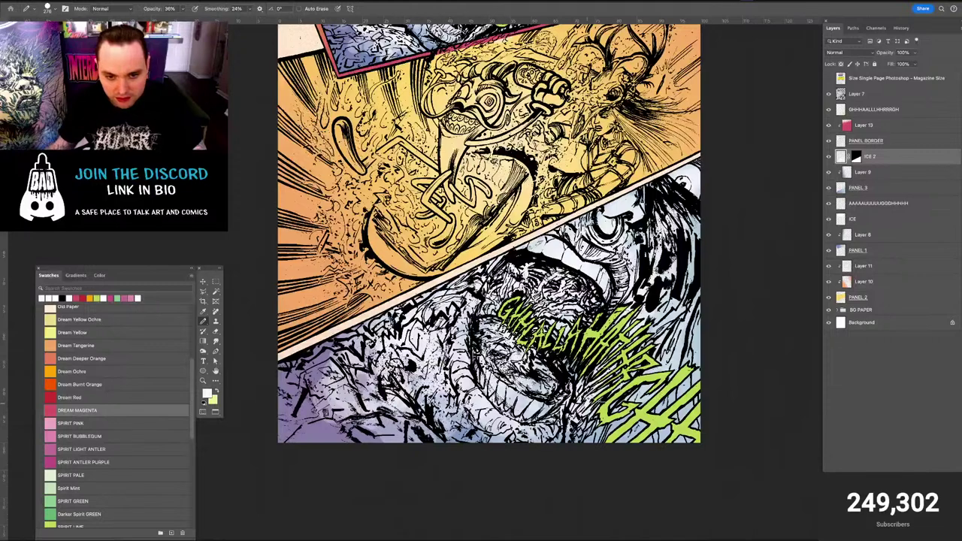
key("ctrl+minus")
key("ctrl+minus")
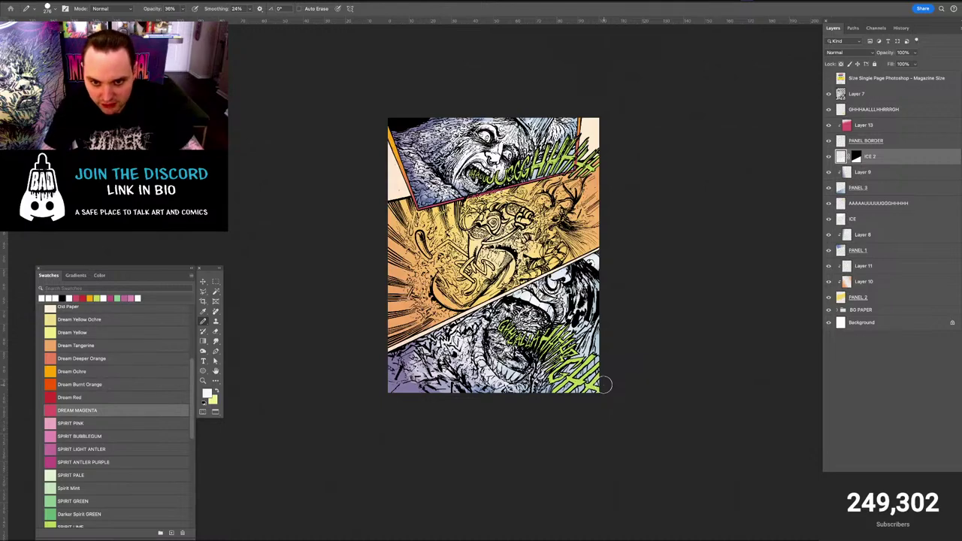
key("ctrl+plus")
key("ctrl+plus")
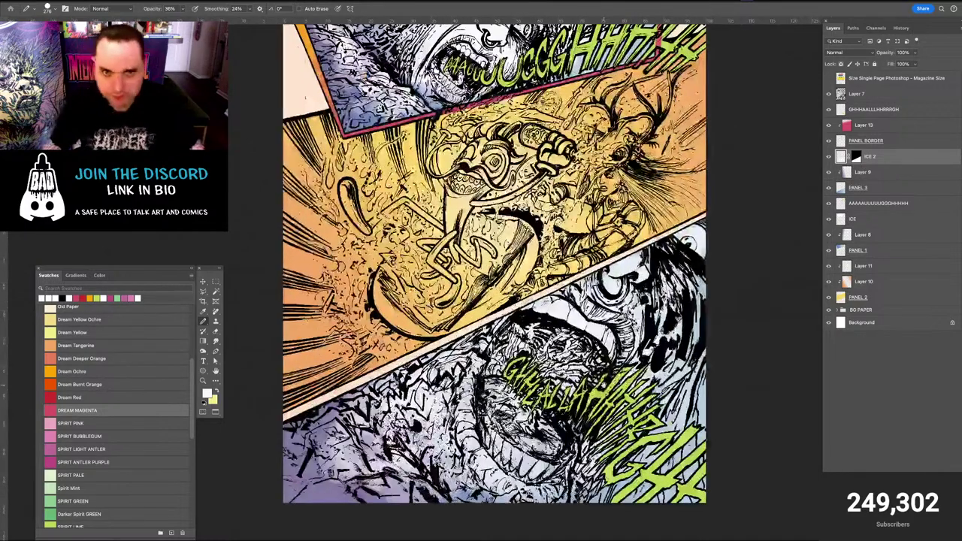
left_click_drag(571, 319, 557, 363)
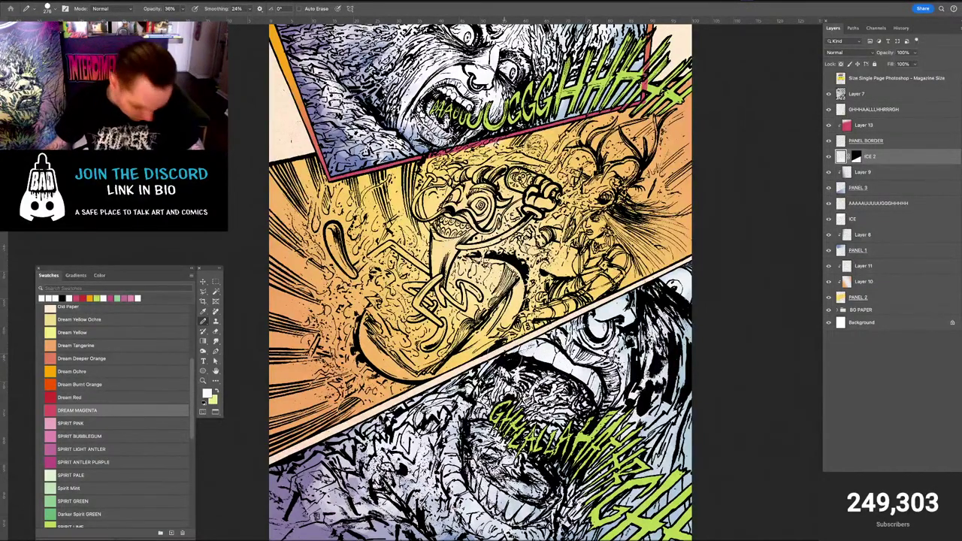
scroll(496, 387, "down", 5)
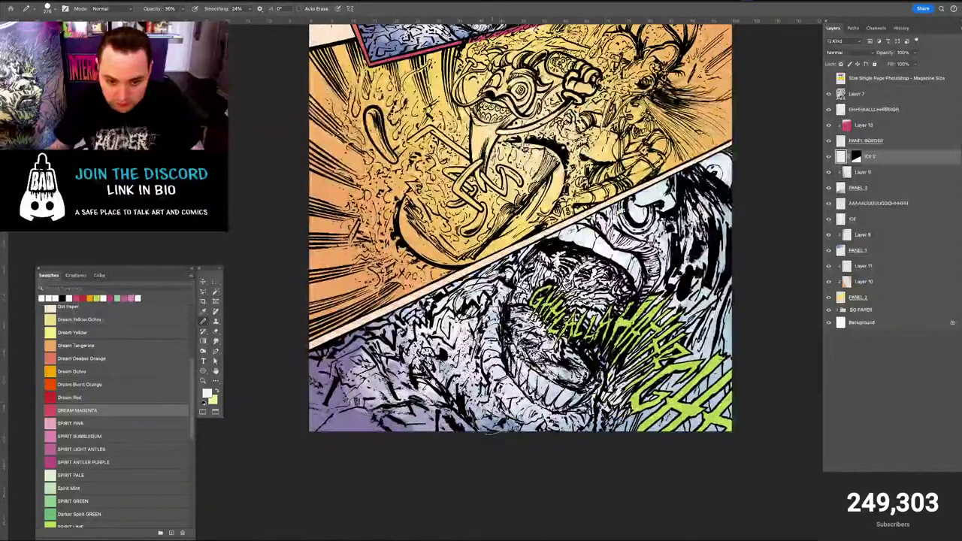
scroll(524, 434, "up", 3)
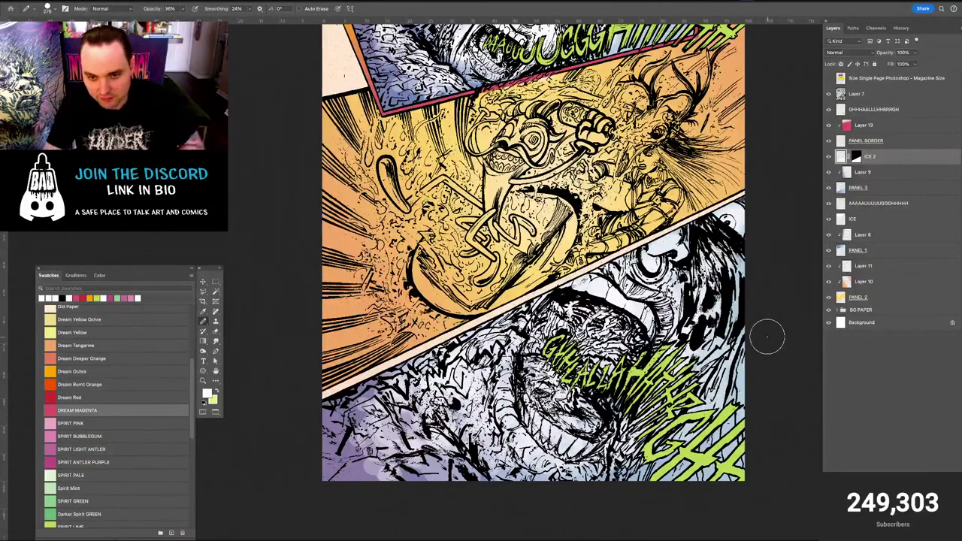
Examine the white shading across the whole comic page, comparing the bottom panel with the top panel
key("super+minus")
key("super+minus")
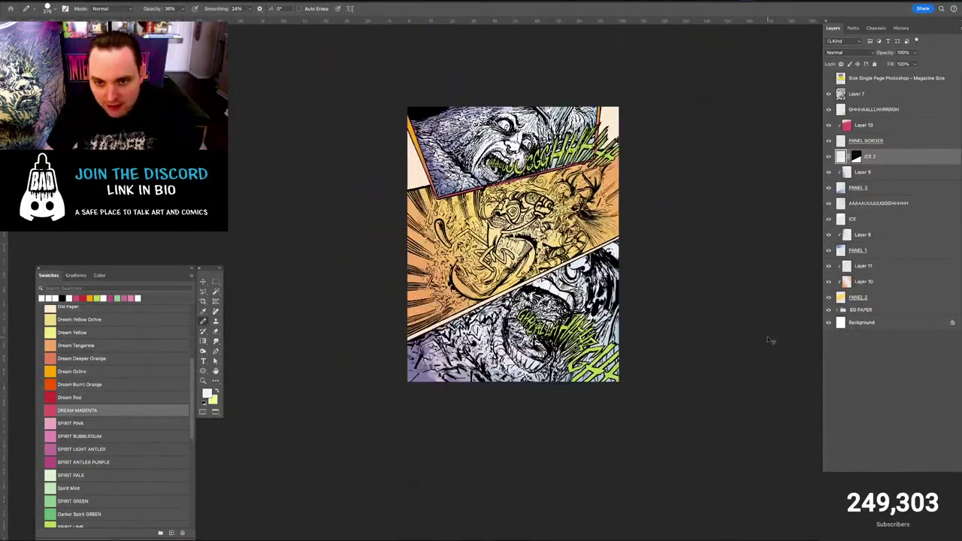
key("super+plus")
key("super+plus")
key("super+minus")
left_click_drag(534, 234, 522, 315)
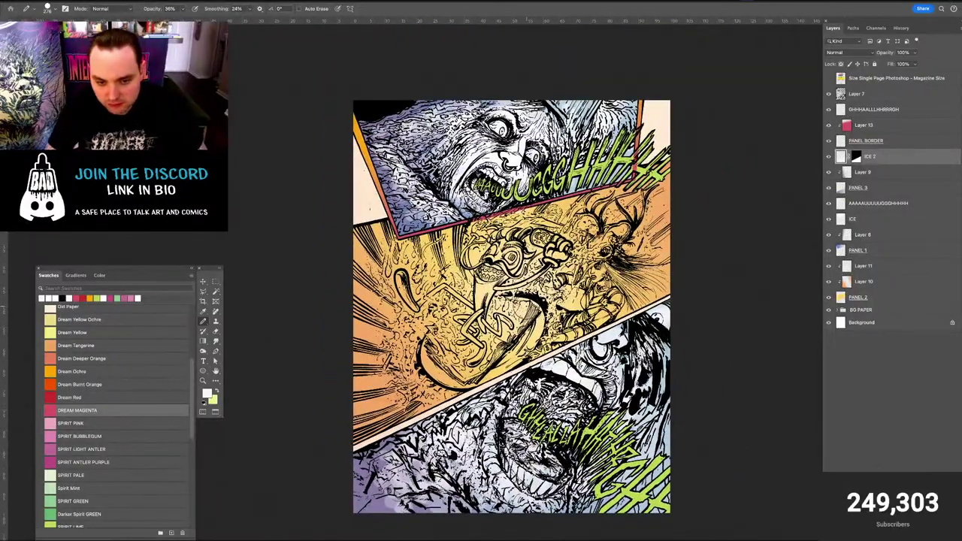
key("super+plus")
key("super+plus")
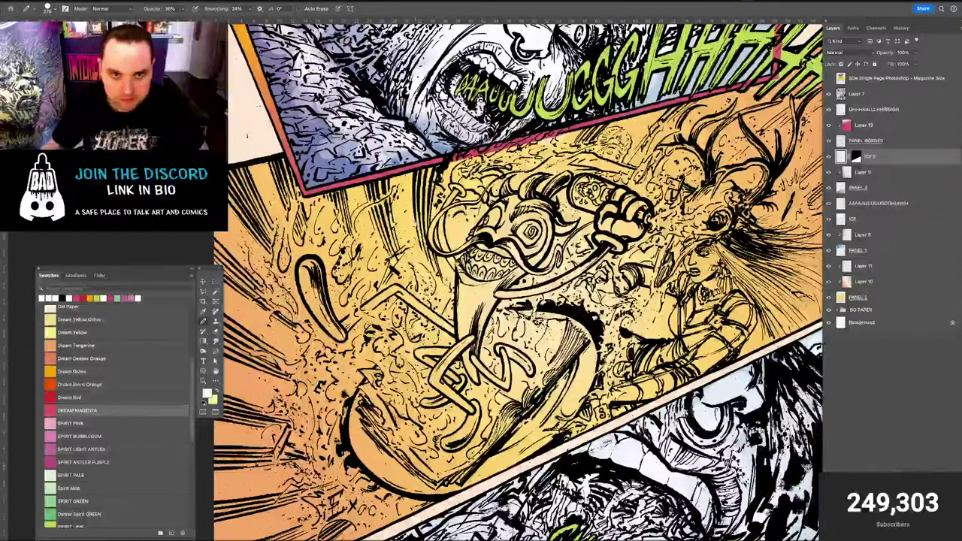
Select the ICE layer through the face in the top panel and add a new layer above it
left_click_drag(417, 262, 460, 518)
mouse_move(512, 295)
left_mouse_down()
mouse_move(485, 294)
mouse_move(514, 295)
left_mouse_up()
key("v")
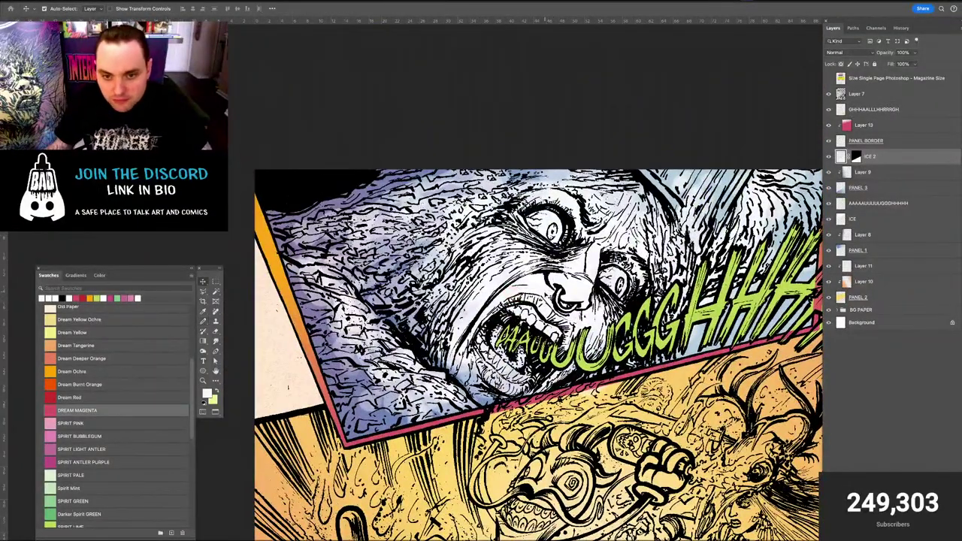
left_click(554, 295)
key("ctrl+shift+n")
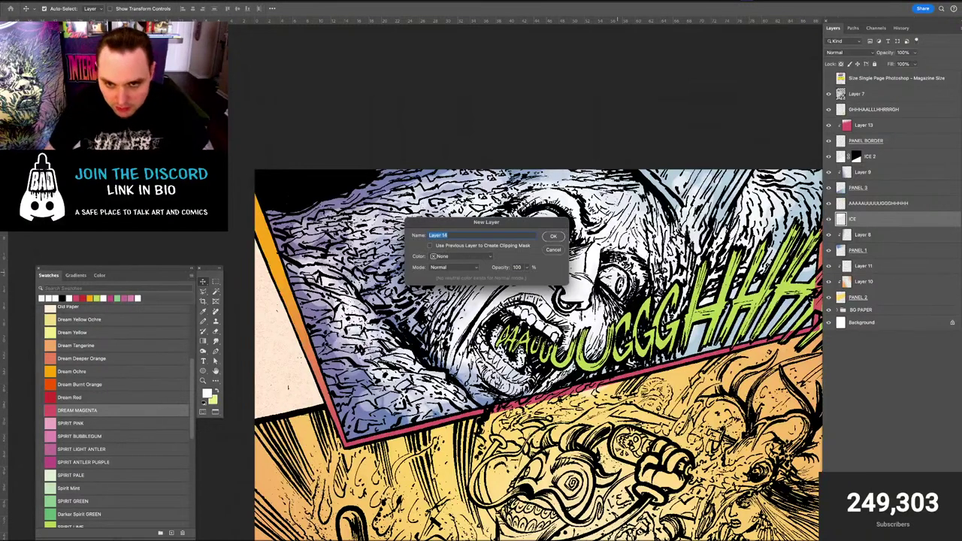
key("Return")
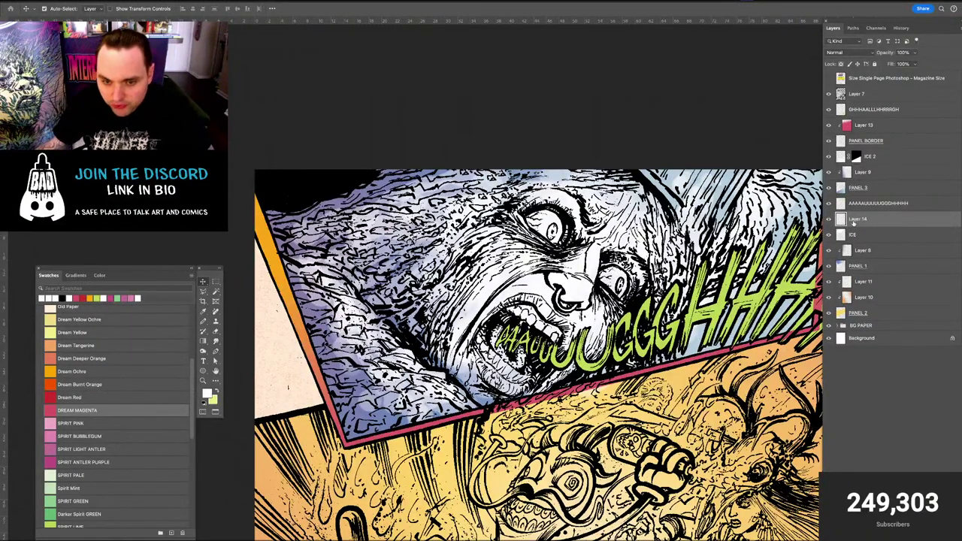
Choose the Dream Light Blue swatch as the painting colour and rename the new layer DETAILING
left_click_drag(193, 398, 181, 322)
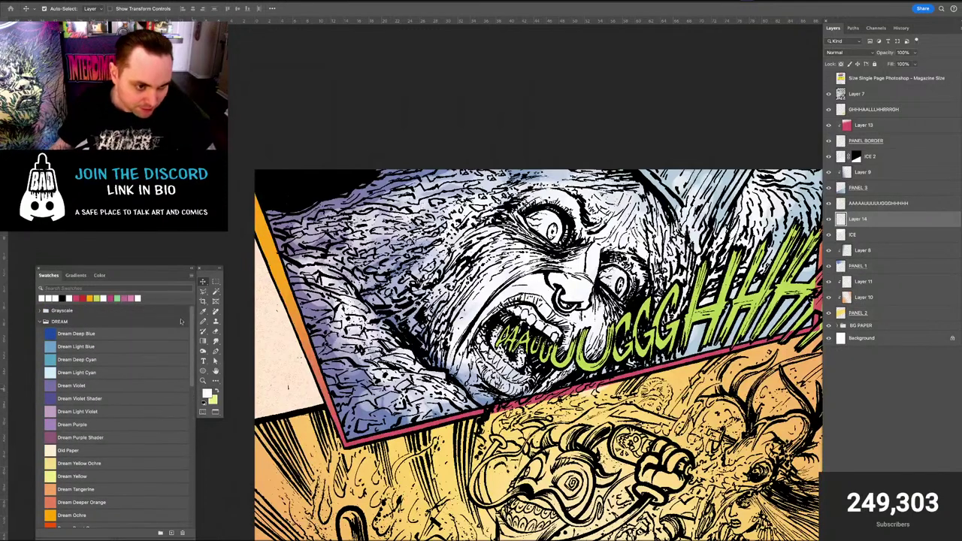
left_click(53, 347)
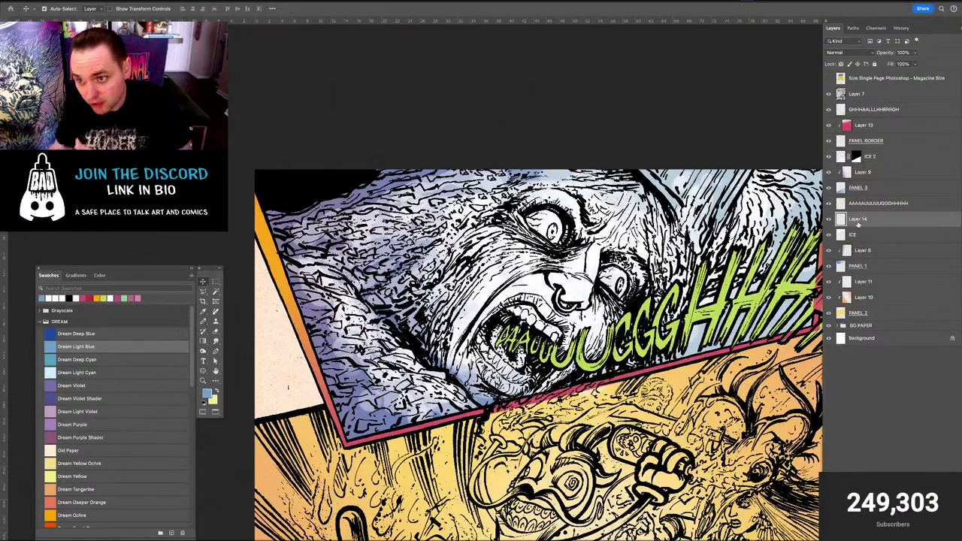
type("DET")
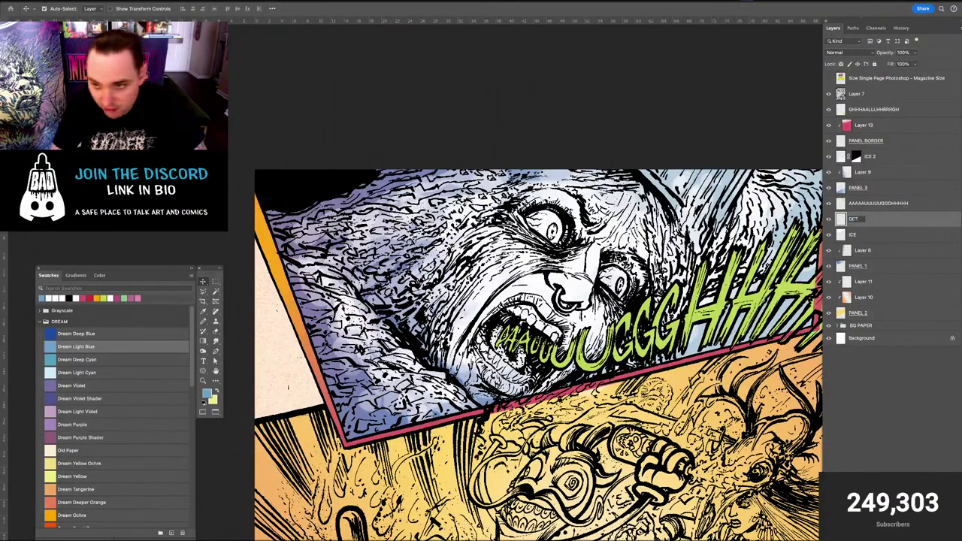
type("AILING")
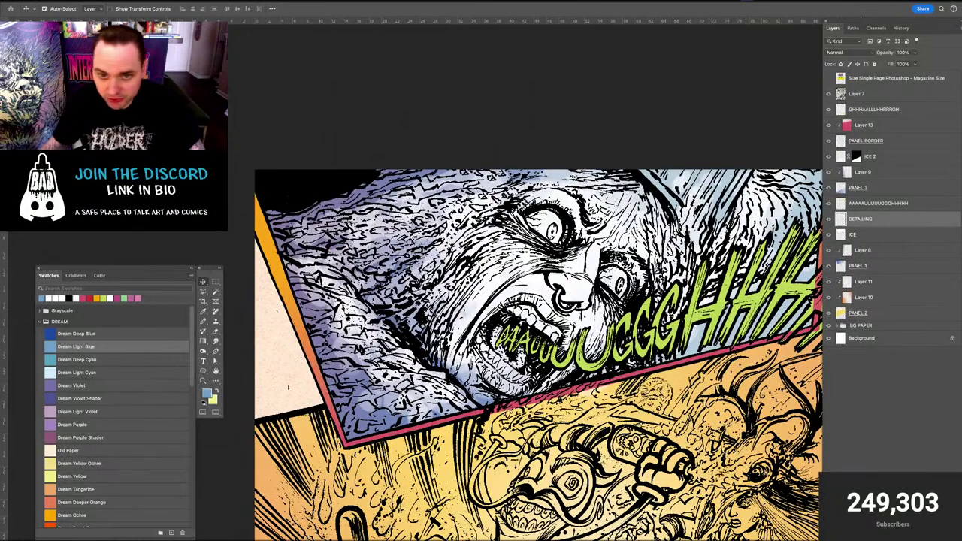
Paint the iris of the creature's larger eye in the top panel light blue with the Brush tool
type("b")
key("super+plus")
key("super+plus")
mouse_move(623, 175)
left_mouse_down()
mouse_move(609, 200)
mouse_move(541, 251)
left_mouse_up()
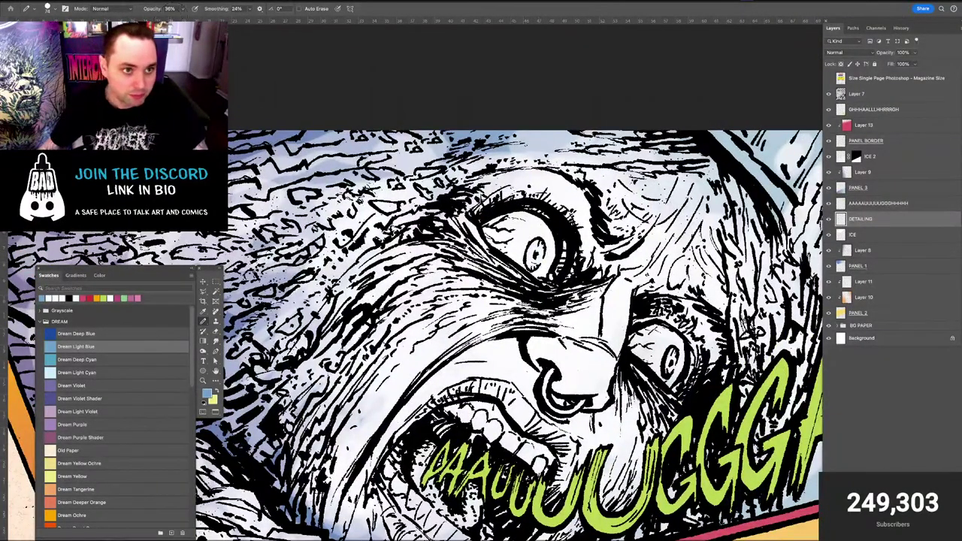
left_click_drag(405, 303, 399, 303)
key("b")
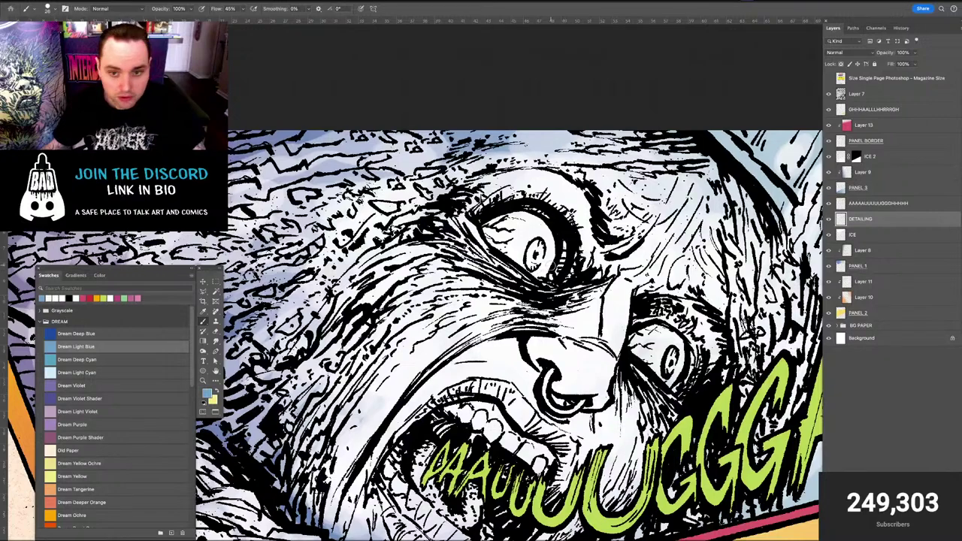
mouse_move(551, 266)
left_mouse_down()
mouse_move(532, 255)
mouse_move(537, 249)
mouse_move(533, 260)
mouse_move(537, 244)
mouse_move(530, 263)
mouse_move(489, 235)
left_mouse_up()
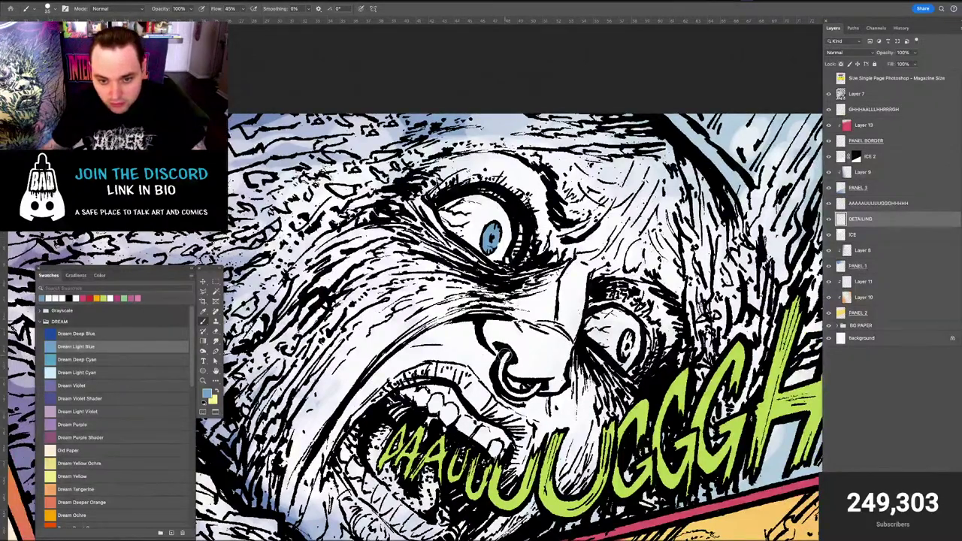
Colour the creature's nose ring and the iris of its smaller eye light blue
mouse_move(499, 353)
left_mouse_down()
mouse_move(511, 389)
mouse_move(536, 387)
mouse_move(526, 387)
left_mouse_up()
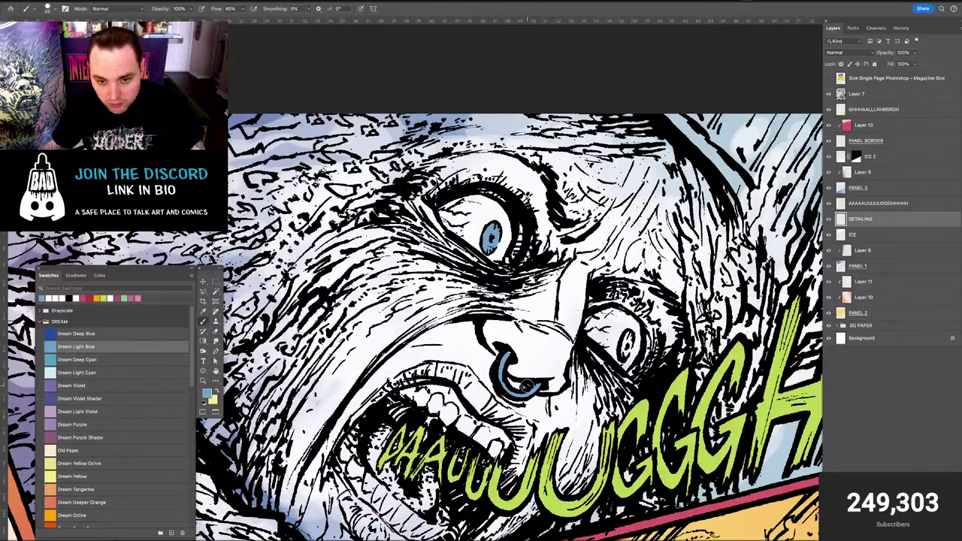
key("e")
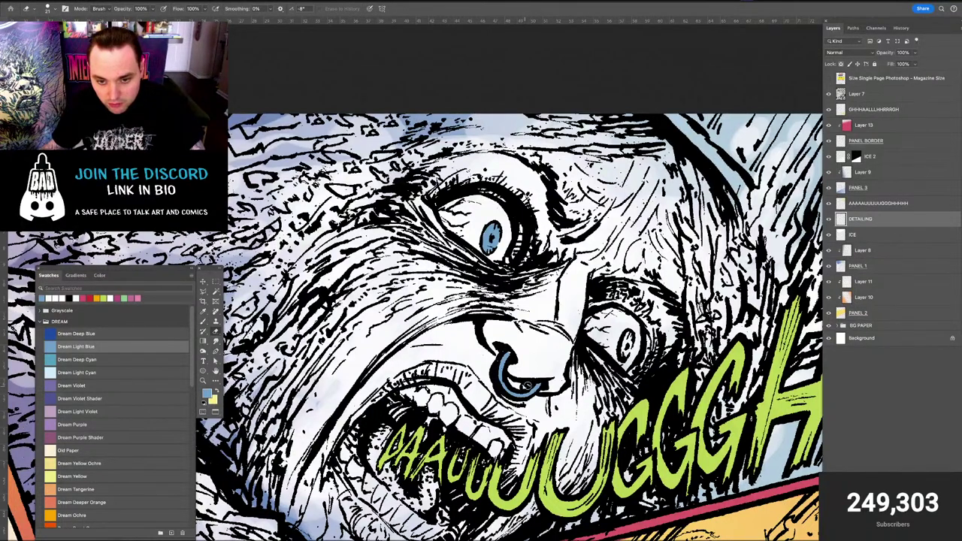
key("b")
left_click_drag(627, 339, 625, 353)
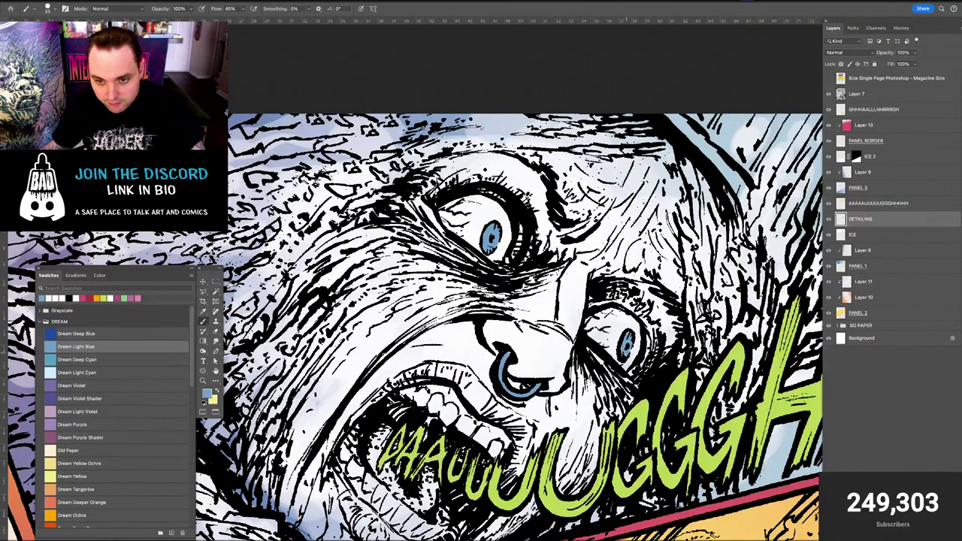
Paint the creature's upper and lower lips light blue around the open mouth, keeping the teeth white
scroll(599, 356, "down", 3)
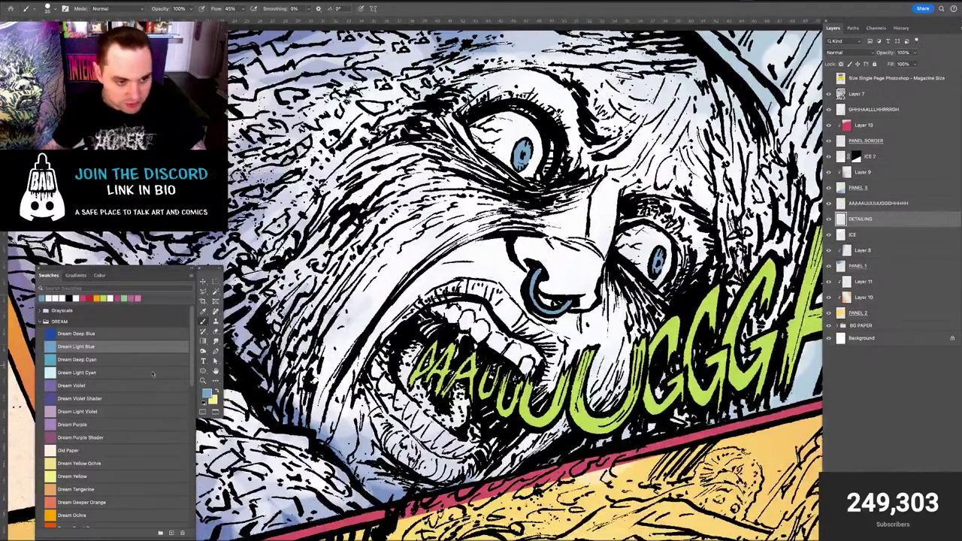
mouse_move(449, 284)
left_mouse_down()
mouse_move(486, 290)
mouse_move(504, 315)
left_mouse_up()
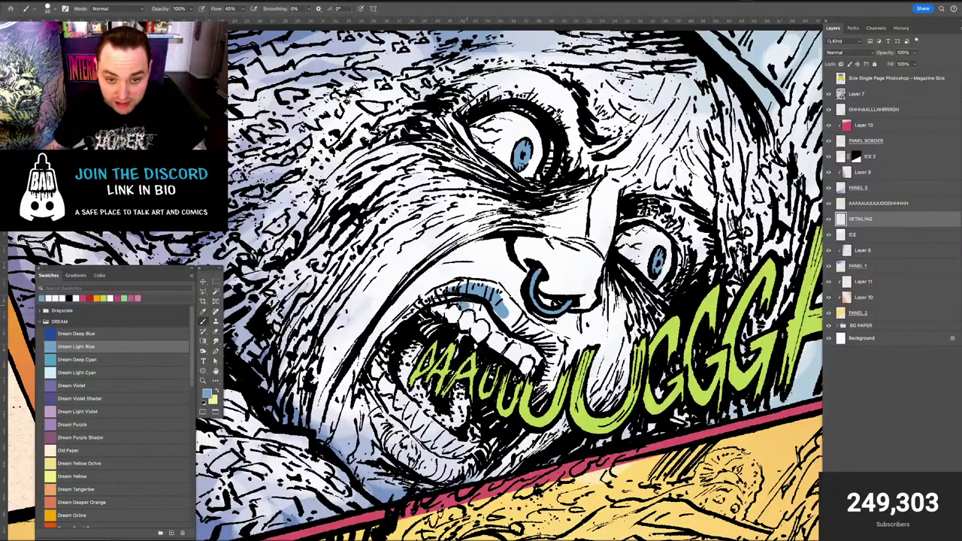
left_click_drag(455, 302, 480, 302)
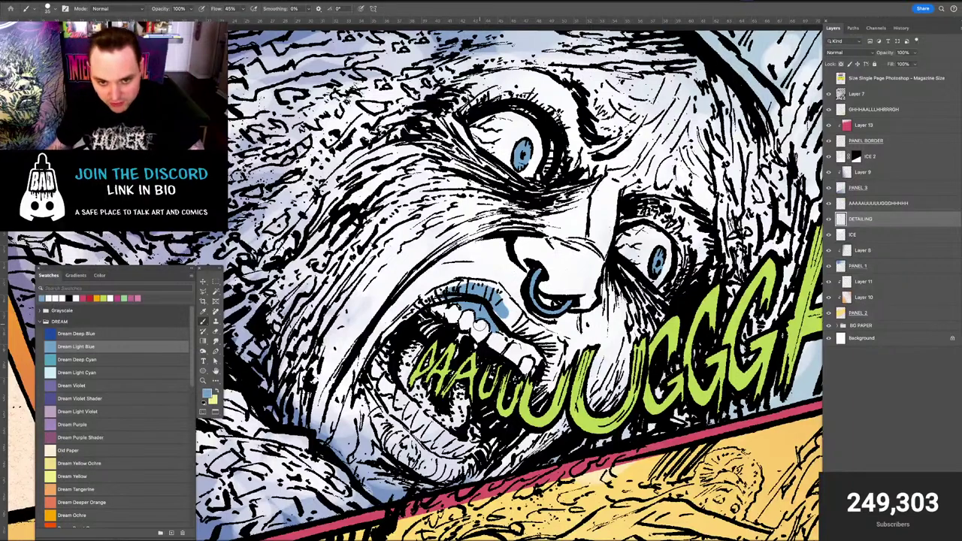
key("e")
key("b")
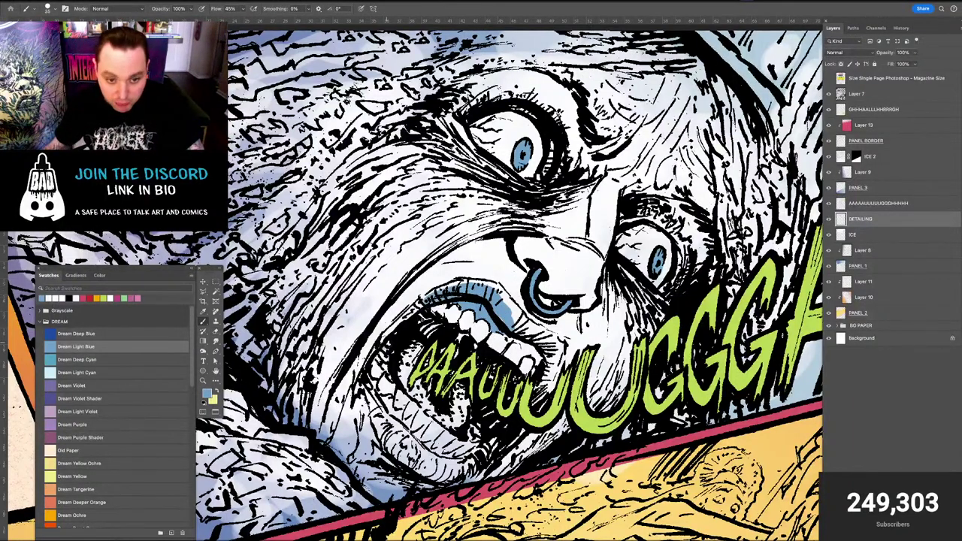
mouse_move(387, 343)
left_mouse_down()
mouse_move(433, 299)
mouse_move(498, 304)
mouse_move(519, 323)
mouse_move(489, 292)
mouse_move(464, 285)
mouse_move(488, 287)
left_mouse_up()
mouse_move(373, 412)
left_mouse_down()
mouse_move(399, 445)
mouse_move(406, 431)
left_mouse_up()
left_click_drag(533, 322, 433, 292)
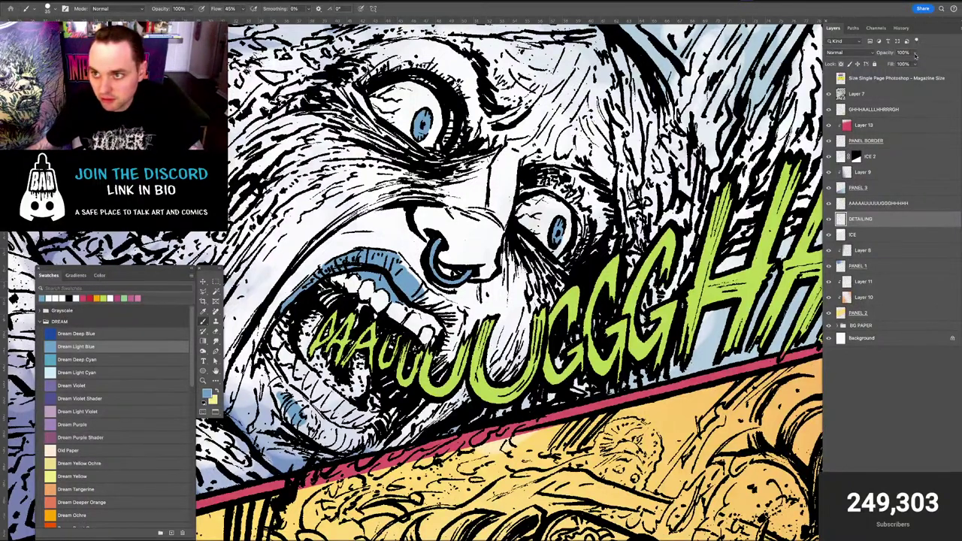
Lower the DETAILING layer's opacity to 77% and paint the remaining part of the creature's upper lip light blue
left_click_drag(909, 63, 907, 65)
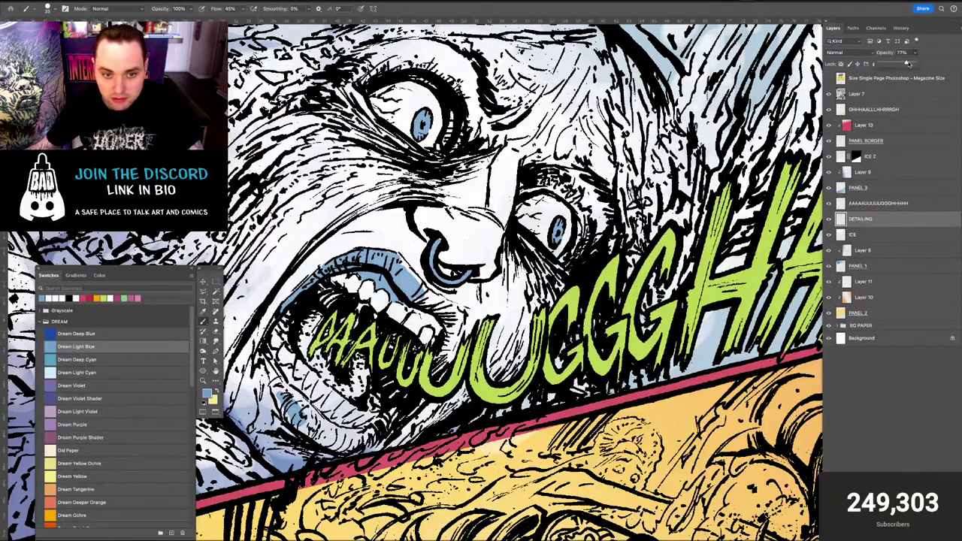
left_click(353, 262)
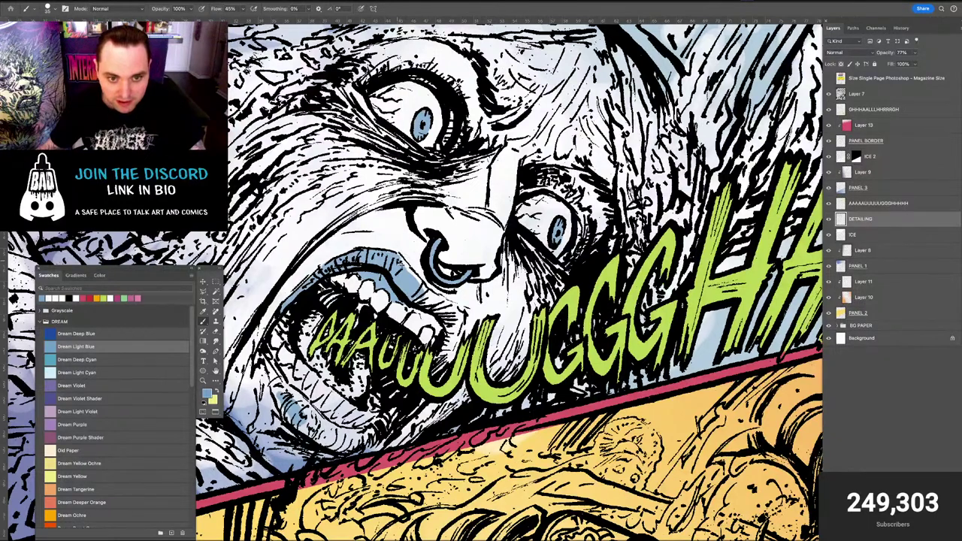
left_click_drag(409, 271, 429, 299)
mouse_move(424, 302)
left_mouse_down()
mouse_move(440, 337)
mouse_move(426, 299)
mouse_move(448, 314)
mouse_move(443, 361)
mouse_move(453, 321)
left_mouse_up()
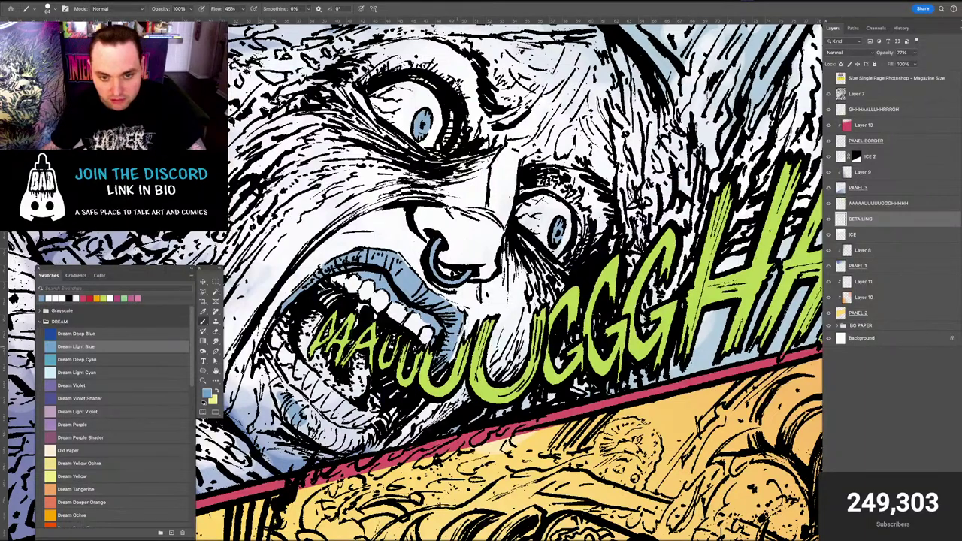
key("e")
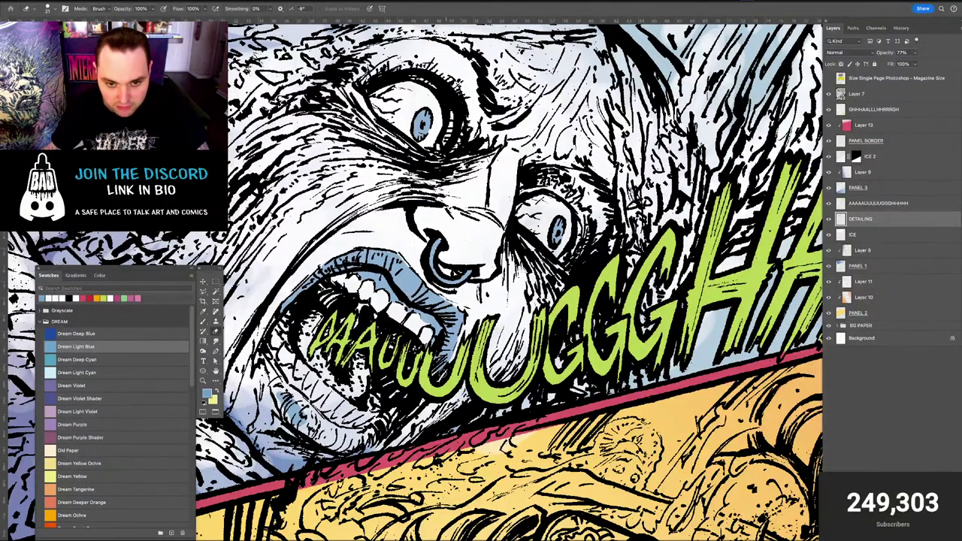
Paint the tongue and the inside of the creature's open mouth light blue with the Brush tool, leaving the teeth white
key("b")
mouse_move(288, 415)
left_mouse_down()
mouse_move(402, 375)
mouse_move(382, 321)
mouse_move(402, 361)
mouse_move(388, 333)
mouse_move(421, 359)
left_mouse_up()
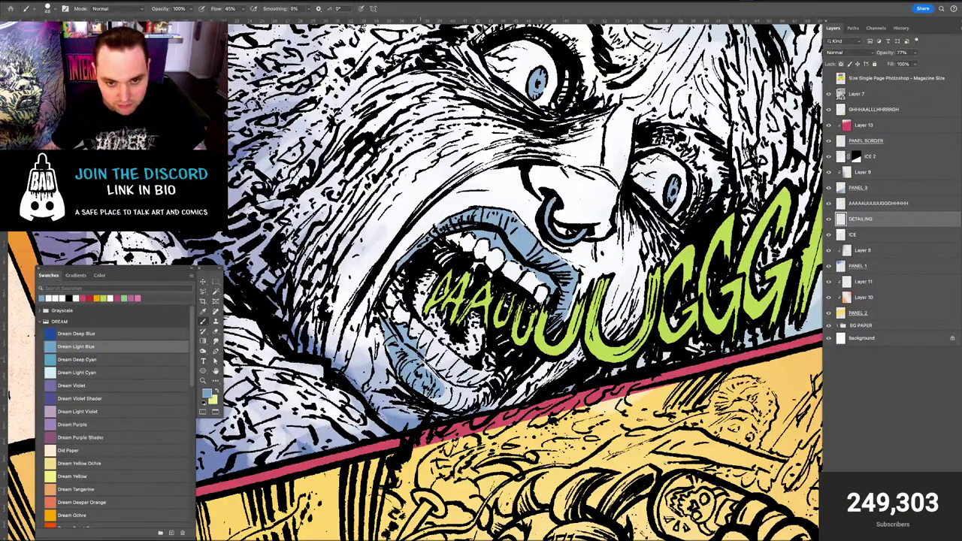
mouse_move(427, 300)
left_mouse_down()
mouse_move(434, 288)
mouse_move(427, 311)
mouse_move(447, 323)
mouse_move(436, 321)
left_mouse_up()
mouse_move(454, 288)
left_mouse_down()
mouse_move(436, 253)
mouse_move(415, 261)
mouse_move(407, 283)
mouse_move(438, 230)
mouse_move(460, 249)
left_mouse_up()
key("e")
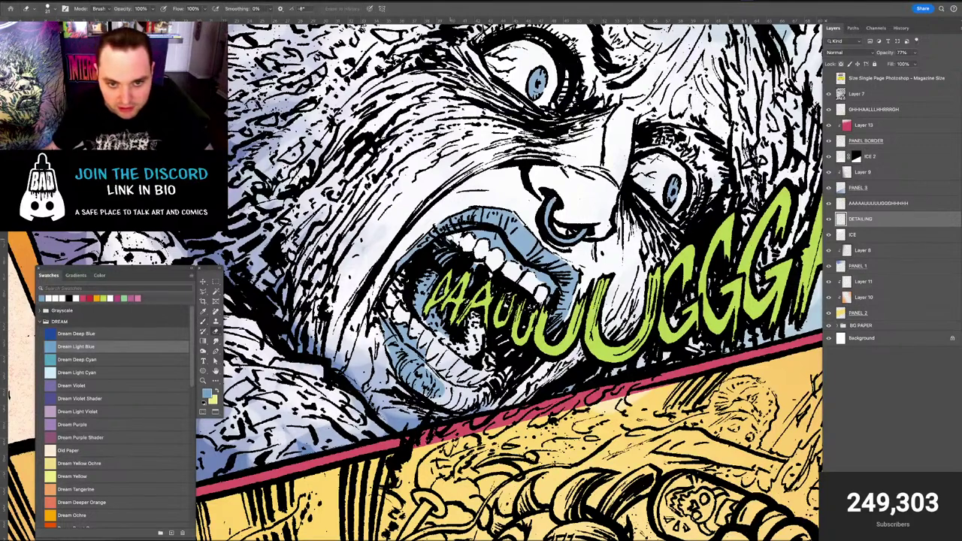
key("b")
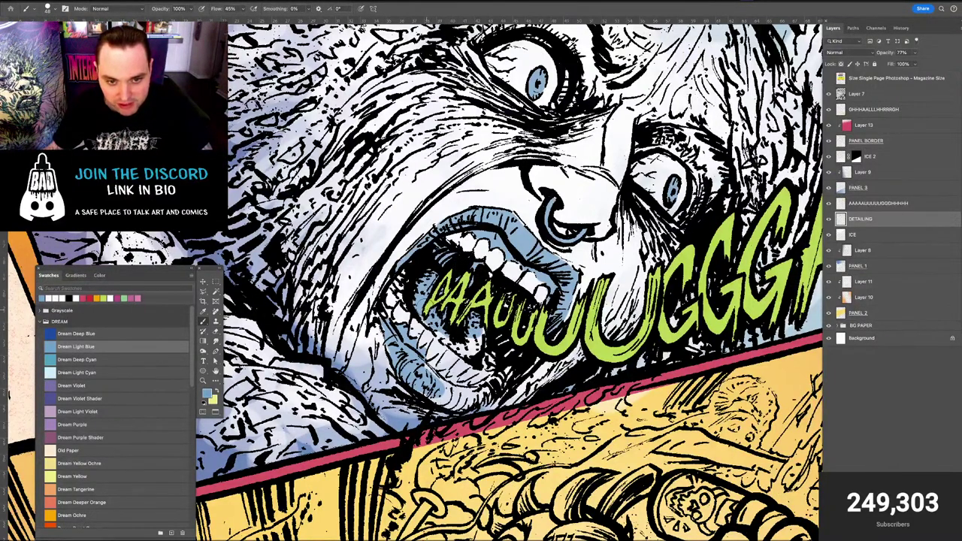
mouse_move(434, 326)
left_mouse_down()
mouse_move(475, 352)
mouse_move(477, 330)
left_mouse_up()
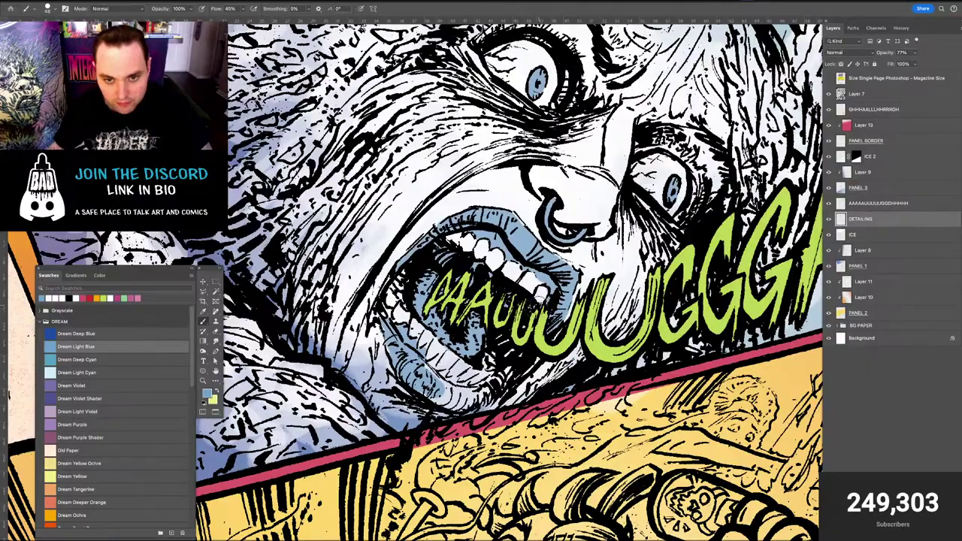
Fill in the rest of the creature's lower lip with light blue
scroll(539, 305, "down", 6)
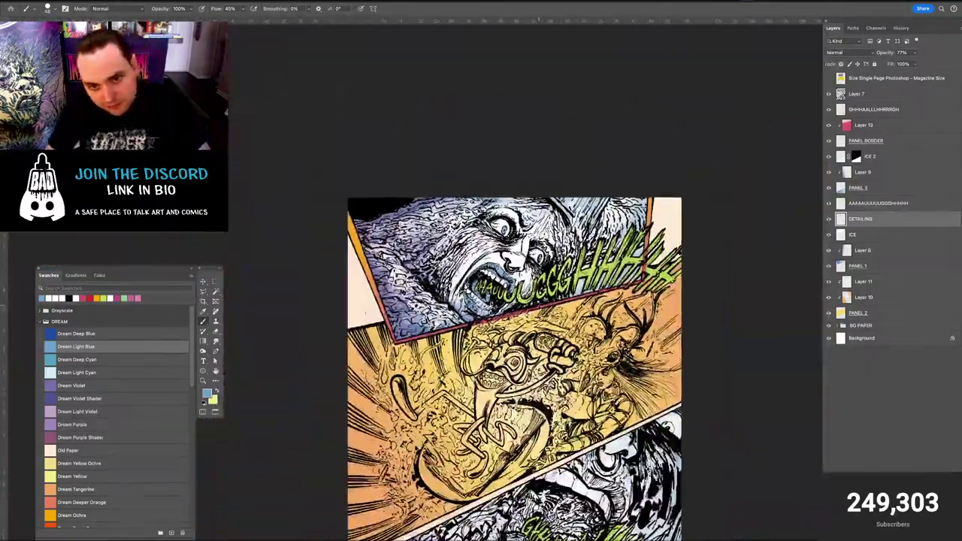
scroll(511, 286, "up", 6)
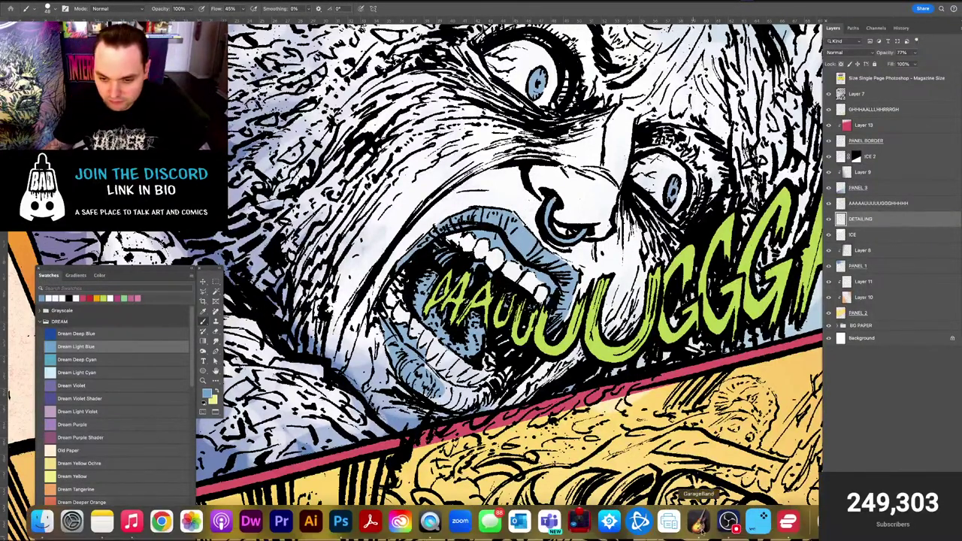
key("Tab")
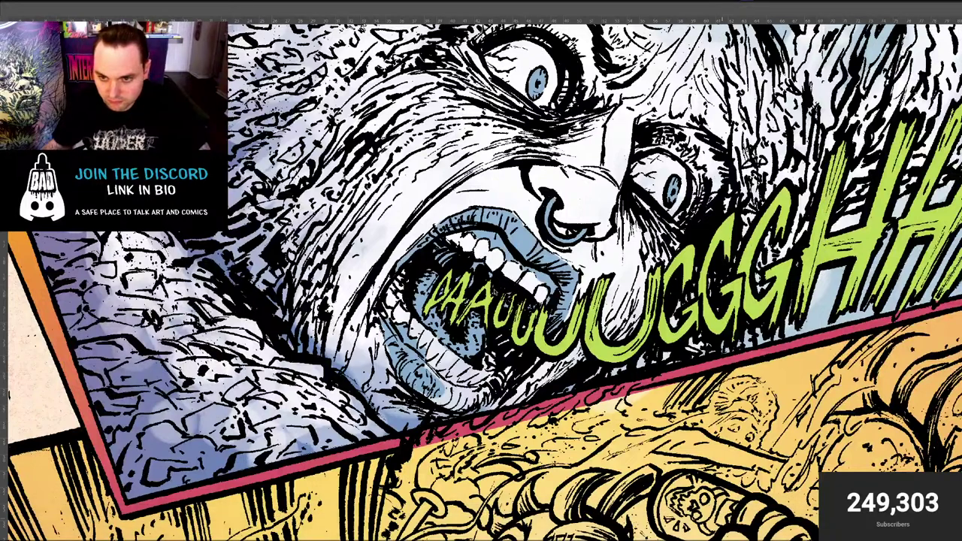
key("Tab")
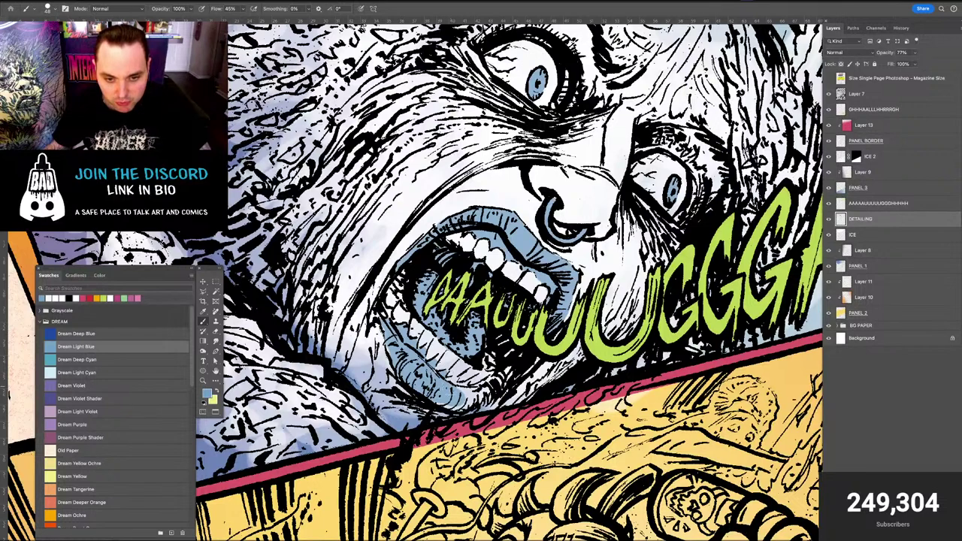
mouse_move(459, 398)
left_mouse_down()
mouse_move(477, 398)
mouse_move(471, 390)
mouse_move(497, 380)
left_mouse_up()
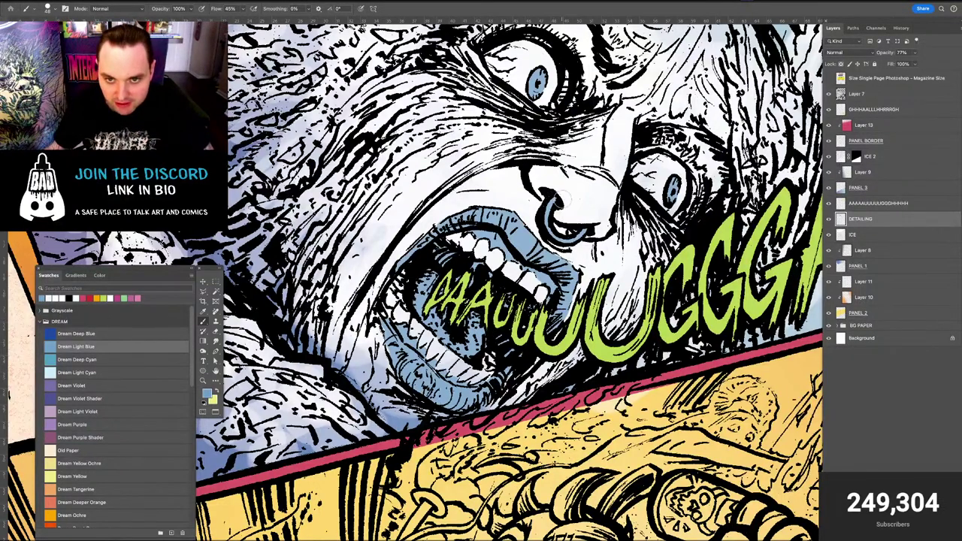
Add a new layer clipped to the DETAILING layer
key("ctrl+minus")
key("super+minus")
key("super+minus")
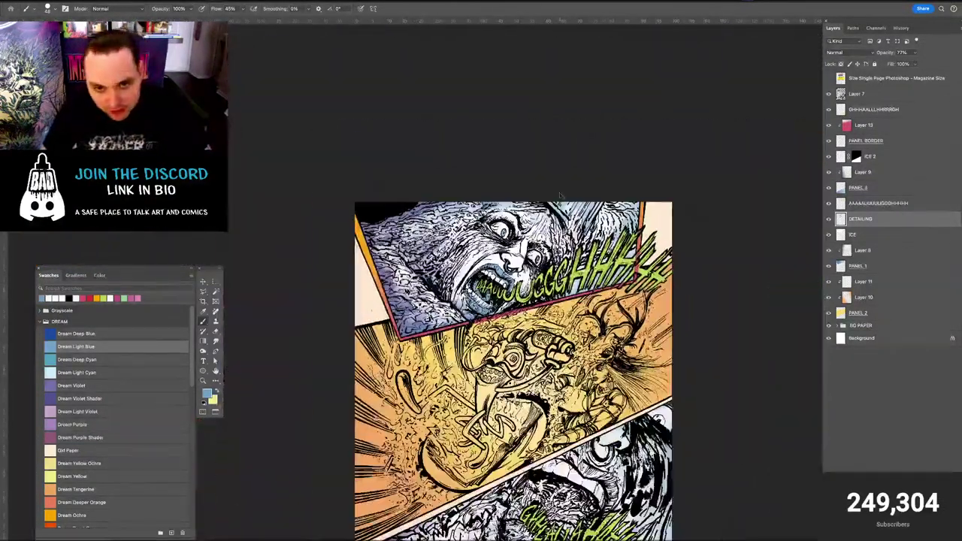
key("super+minus")
key("super+plus")
key("ctrl+equal")
key("ctrl+equal")
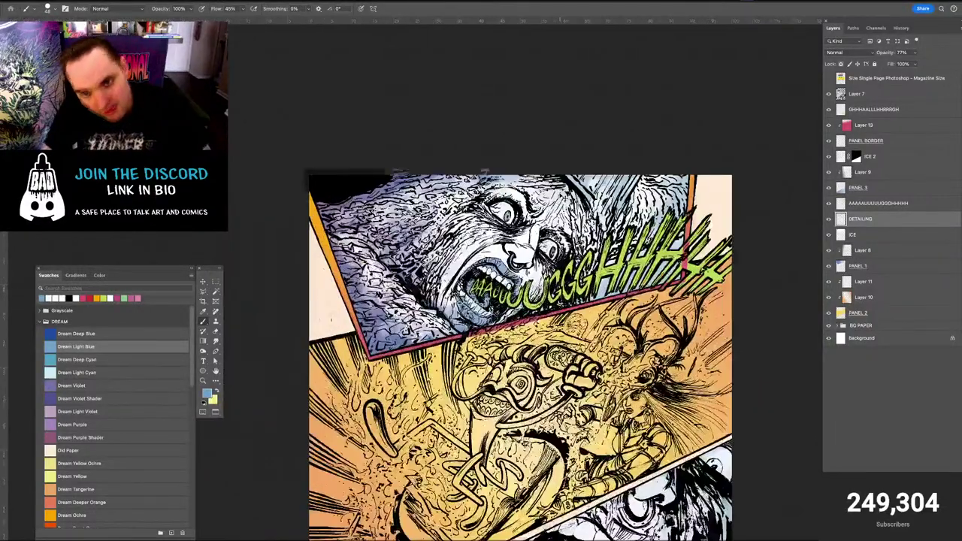
key("ctrl+shift+n")
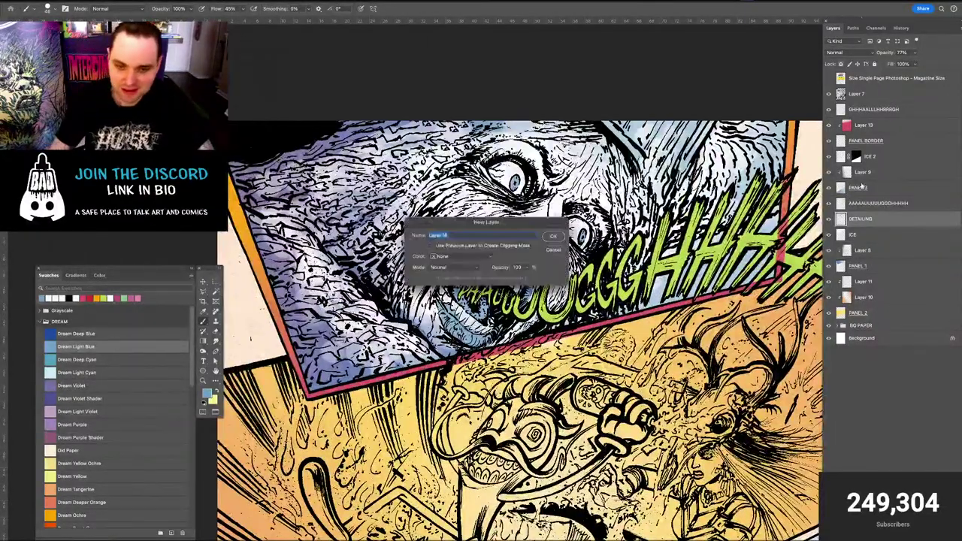
key("Return")
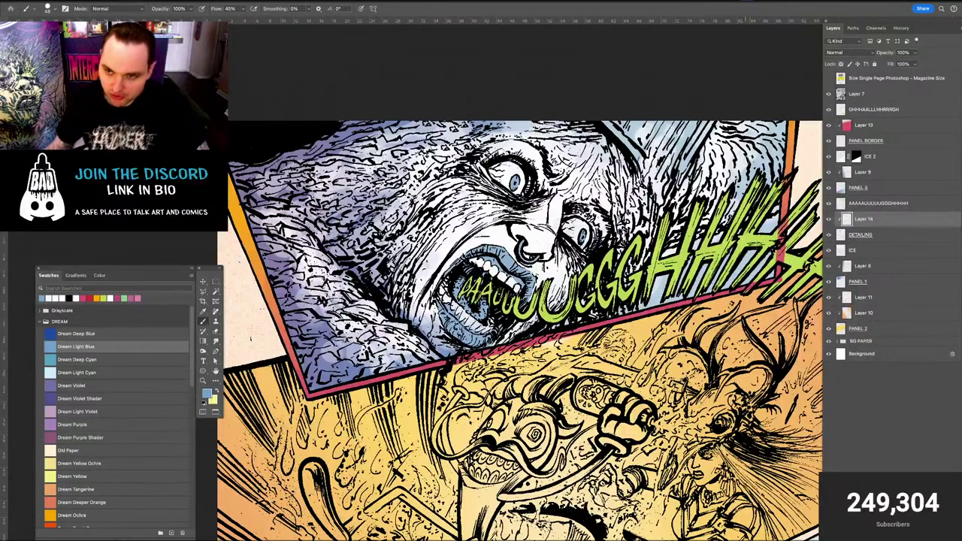
Choose the Dream Deep Cyan swatch and apply a diagonal gradient from the creature's mouth toward its eyes on the clipped layer
left_click(52, 359)
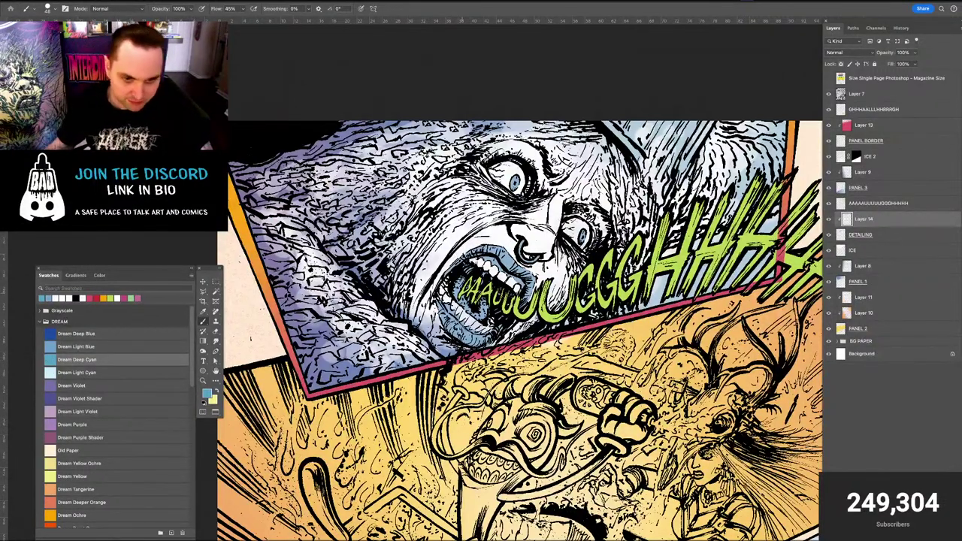
key("g")
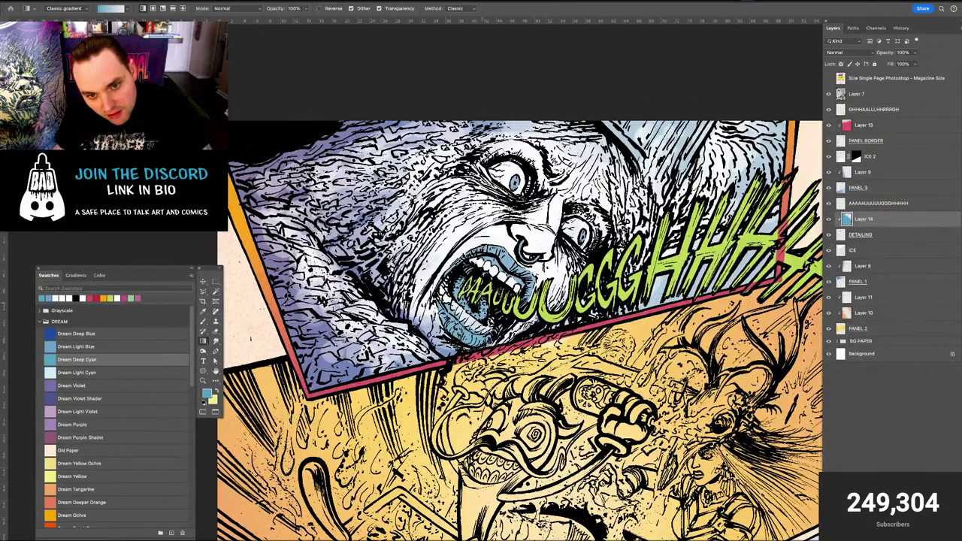
key("ctrl+z")
left_click_drag(482, 307, 547, 227)
key("ctrl+shift+z")
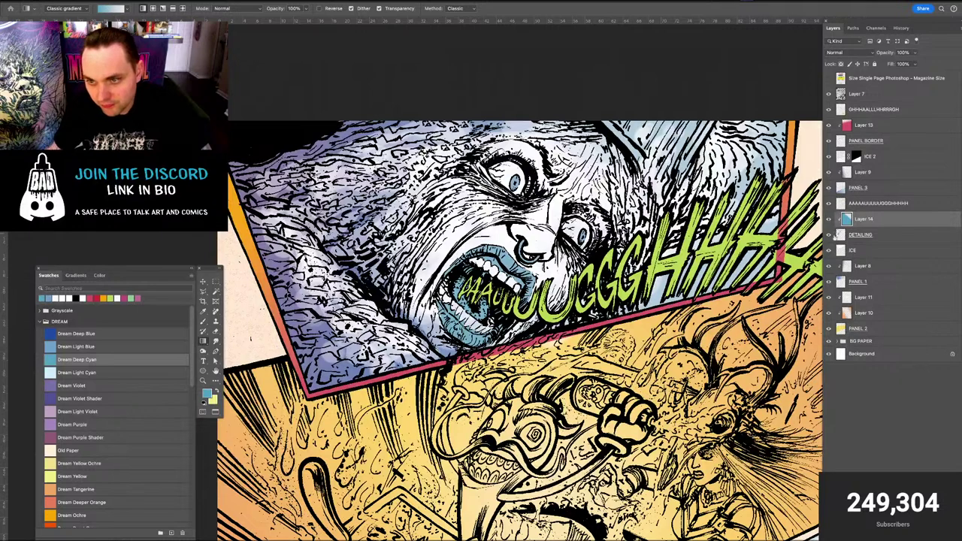
Set the DETAILING layer's opacity to 84%
left_click(864, 235)
left_click(914, 54)
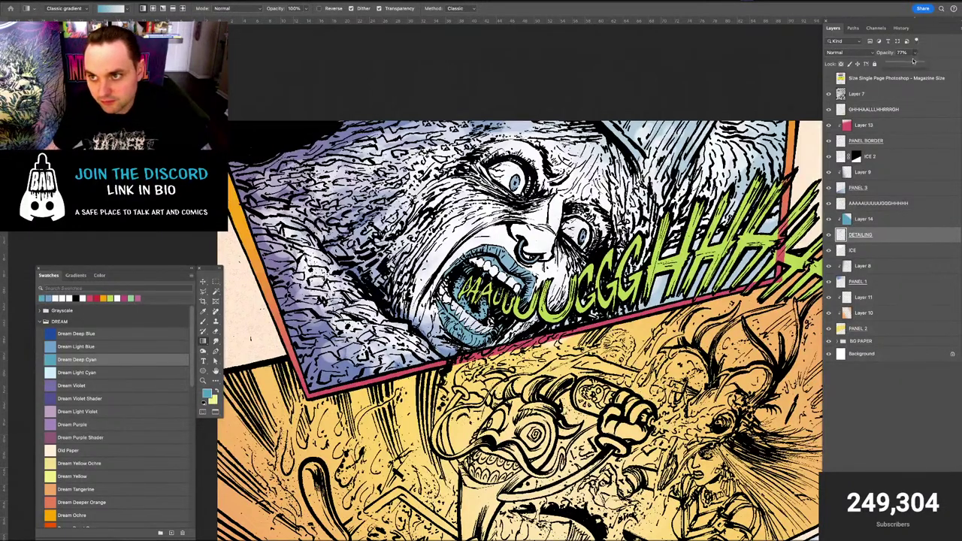
left_click_drag(912, 63, 913, 63)
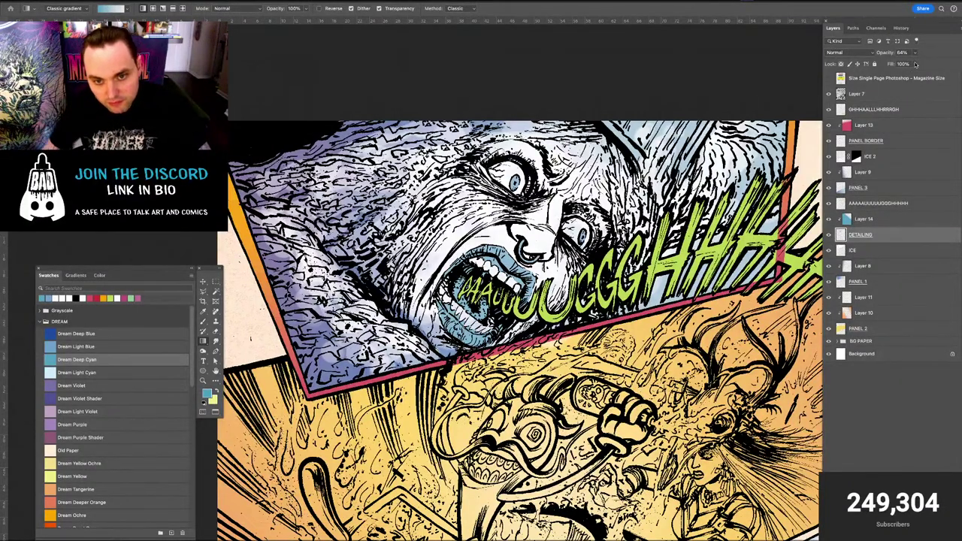
Add a new unclipped layer directly above the clipped cyan gradient layer
key("super+plus")
left_click_drag(623, 284, 552, 300)
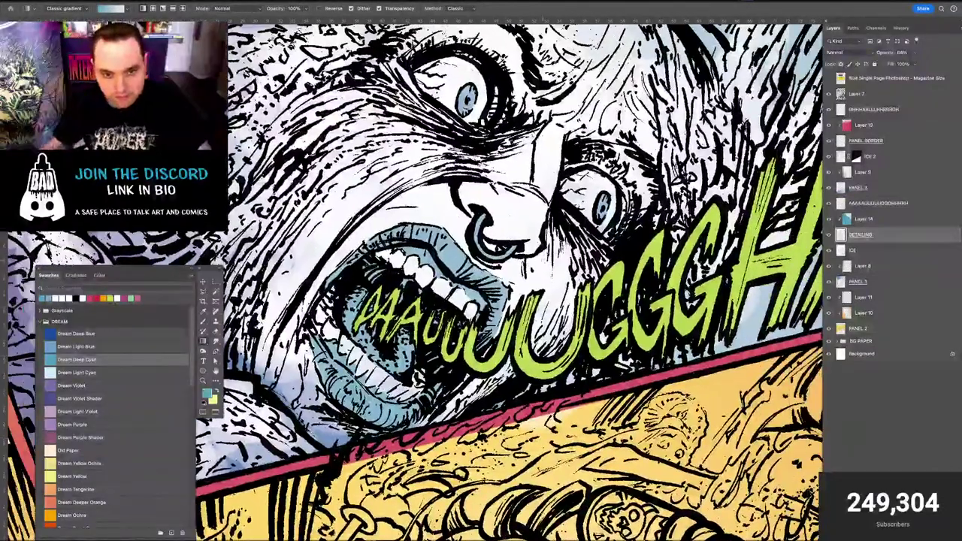
key("b")
left_click(870, 219)
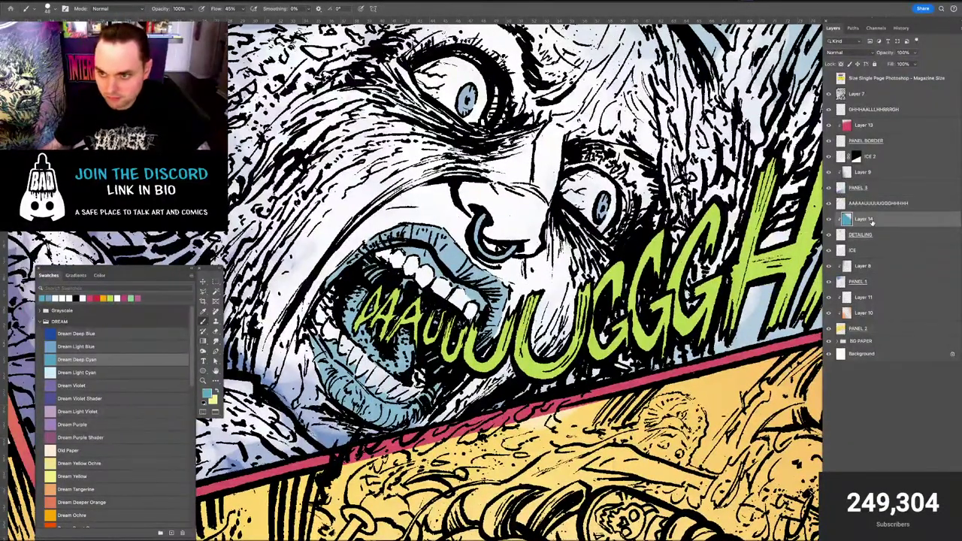
key("super+shift+n")
key("Return")
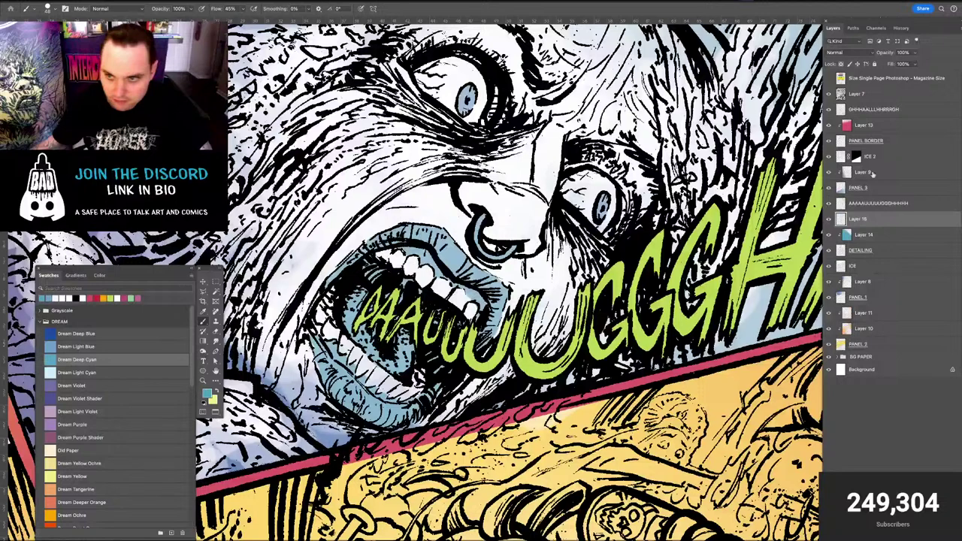
Lighten the blue along the inner edges of the upper and lower lips on the DETAILING layer with the Eraser at 36% opacity
left_click(860, 250)
key("e")
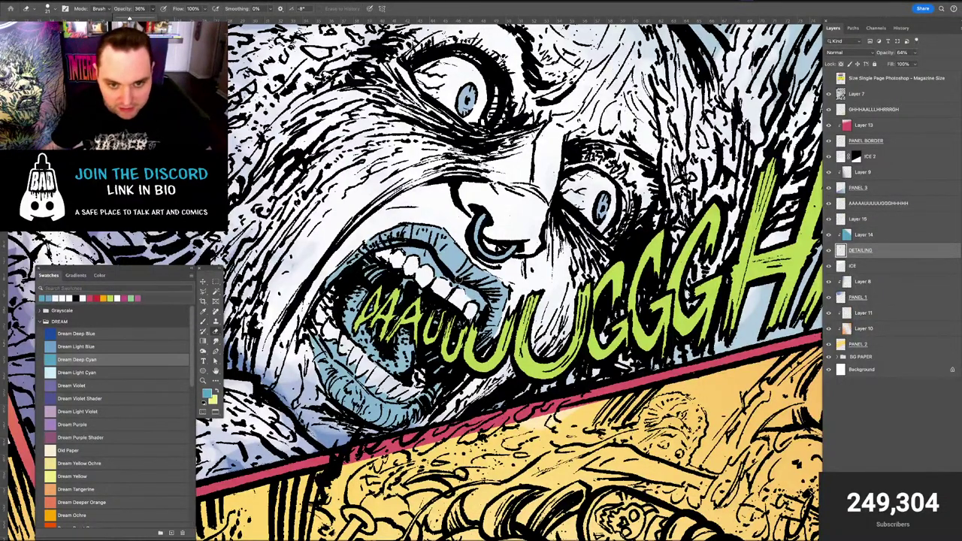
mouse_move(411, 253)
left_mouse_down()
mouse_move(477, 301)
mouse_move(475, 313)
left_mouse_up()
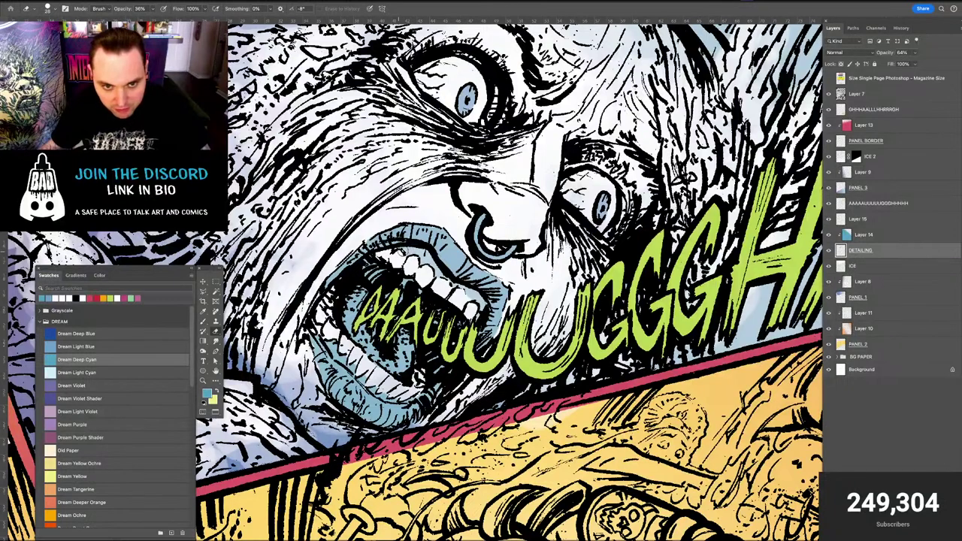
left_click_drag(404, 253, 443, 279)
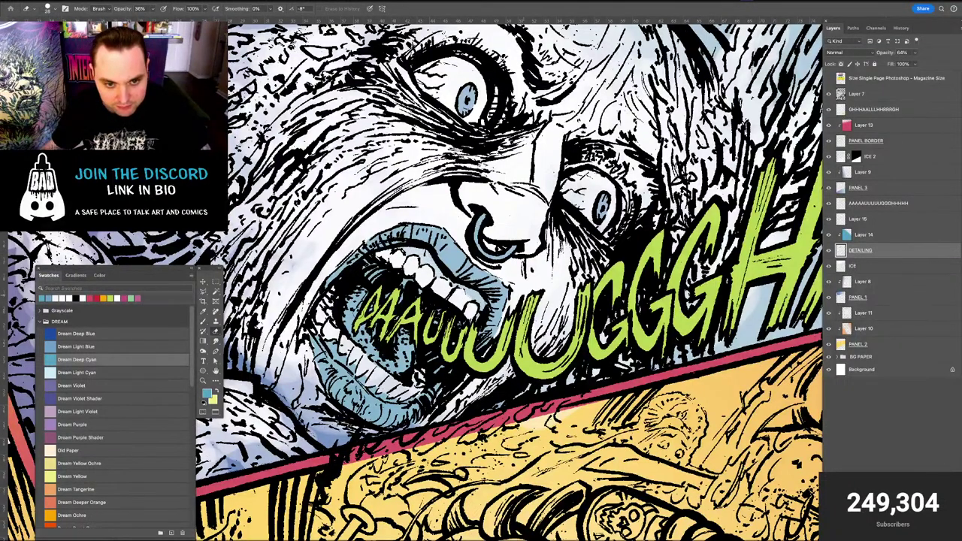
left_click_drag(333, 347, 384, 398)
key("3")
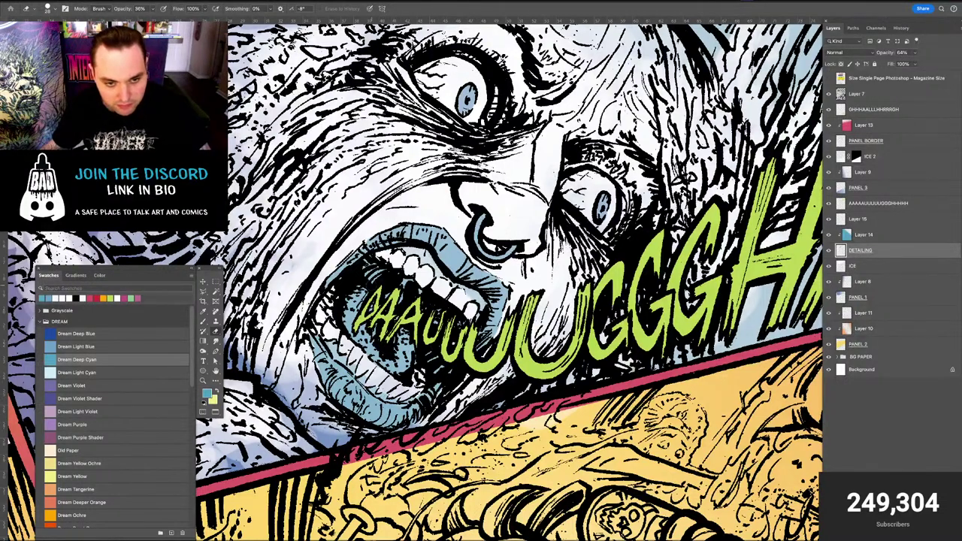
Set the blending mode of the new empty layer above the gradient to Multiply
key("b")
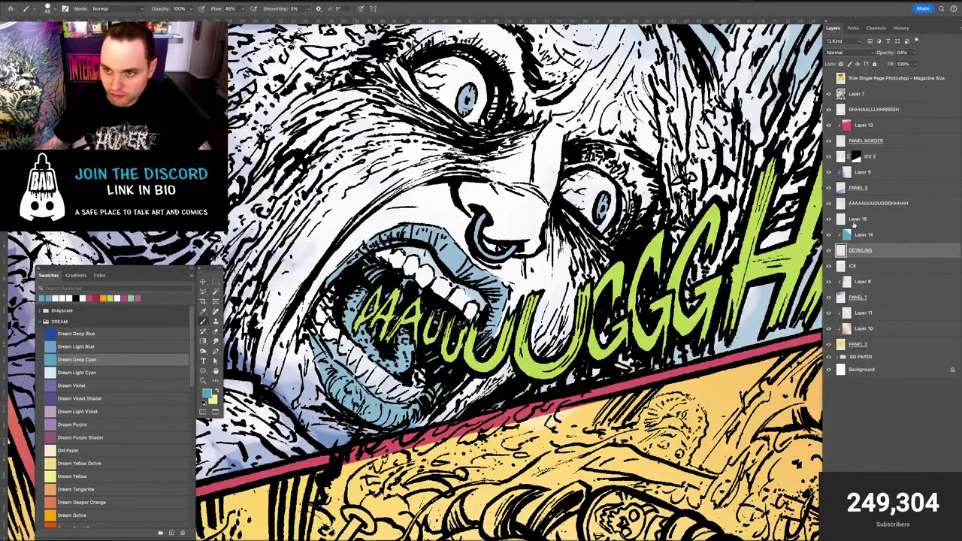
left_click(853, 222)
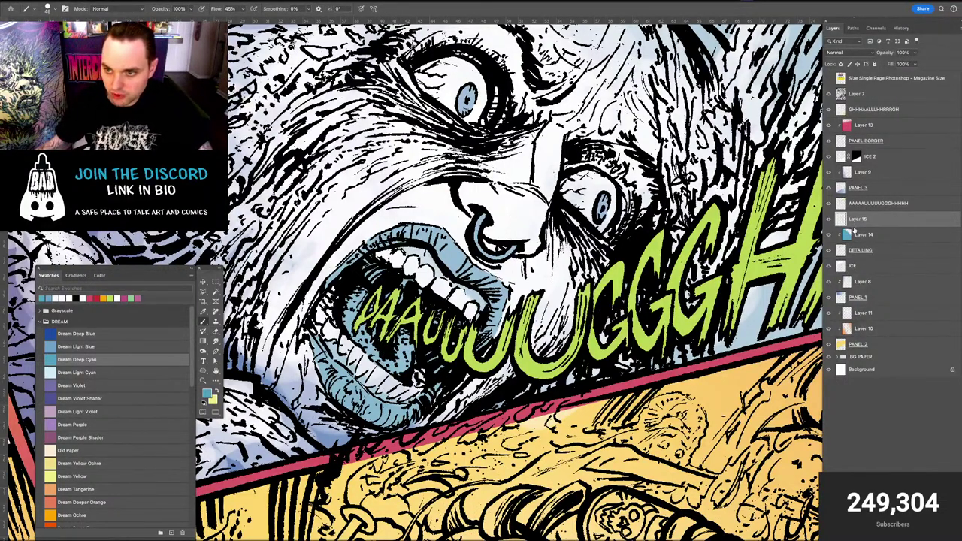
left_click(849, 54)
left_click(864, 85)
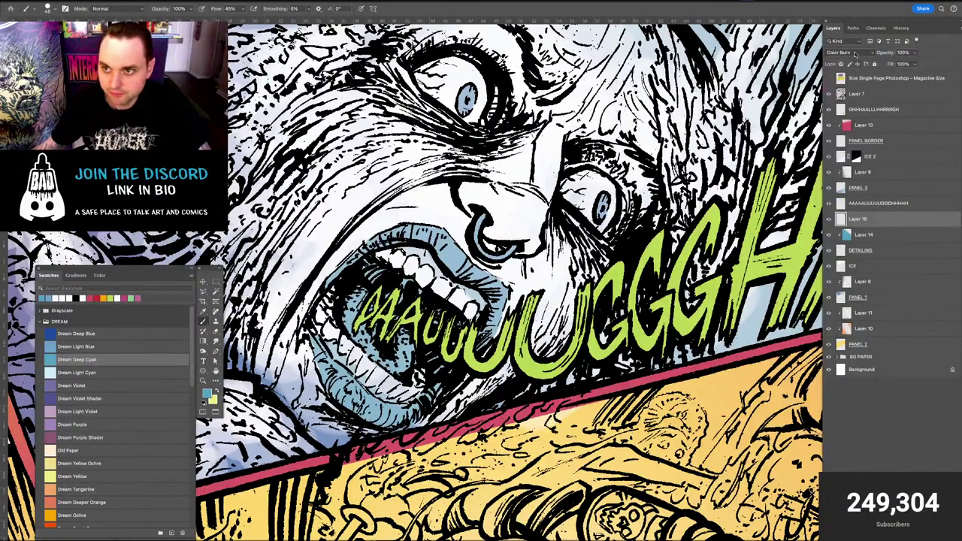
left_click(855, 55)
left_click(849, 44)
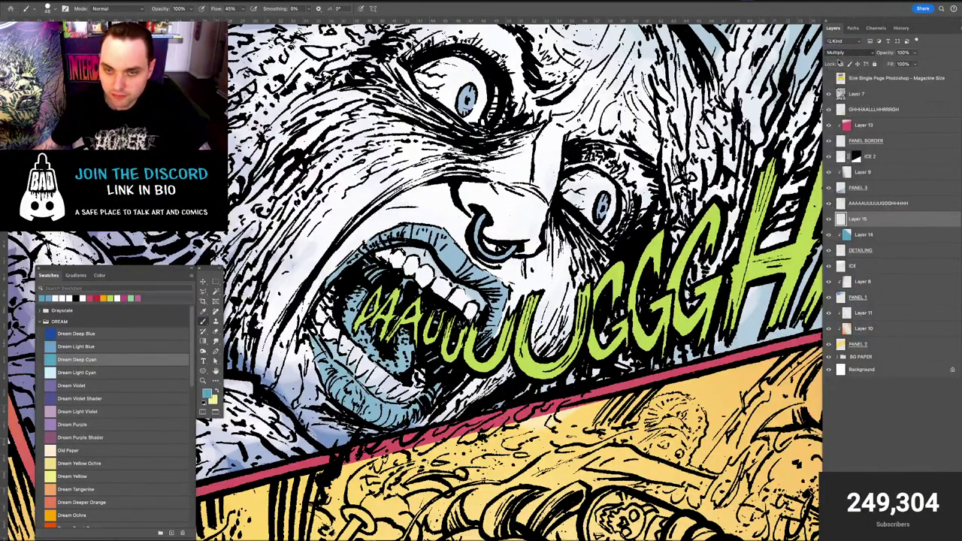
Darken the tongue and mouth interior with Dream Deep Cyan on the Multiply layer and softly erase the shading near the lower teeth
mouse_move(380, 314)
left_mouse_down()
mouse_move(397, 314)
mouse_move(356, 300)
mouse_move(372, 327)
mouse_move(410, 315)
mouse_move(369, 278)
mouse_move(420, 303)
mouse_move(376, 347)
mouse_move(359, 331)
mouse_move(358, 321)
mouse_move(401, 358)
mouse_move(417, 347)
mouse_move(436, 323)
mouse_move(417, 315)
mouse_move(399, 283)
mouse_move(420, 271)
left_mouse_up()
key("e")
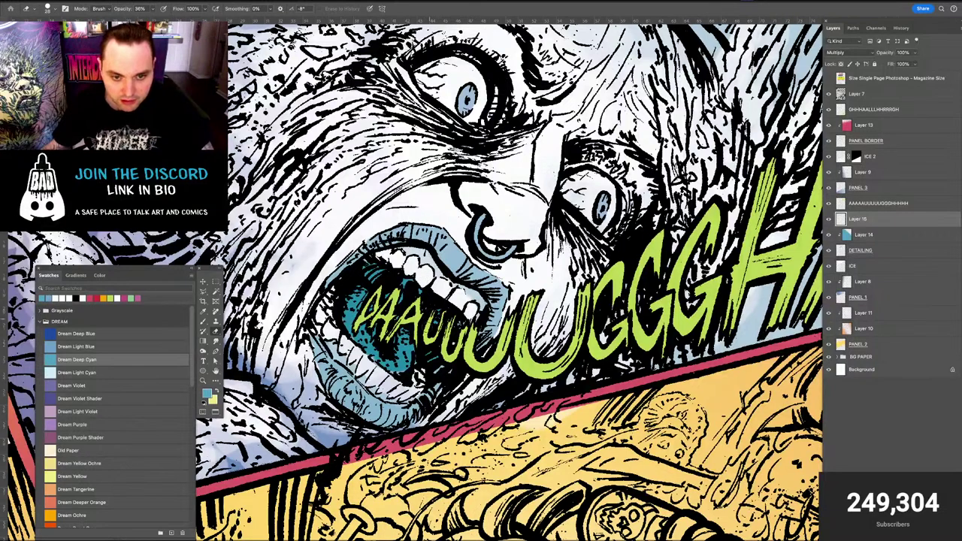
left_click_drag(425, 336, 440, 336)
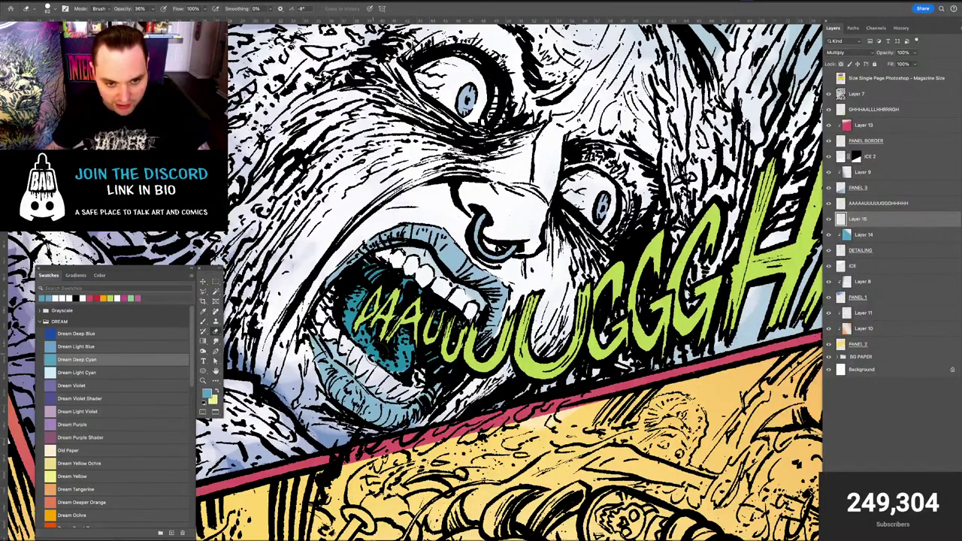
Softly erase some shading inside the lower mouth and lower the Multiply layer's opacity to 78%
left_click_drag(373, 355, 395, 365)
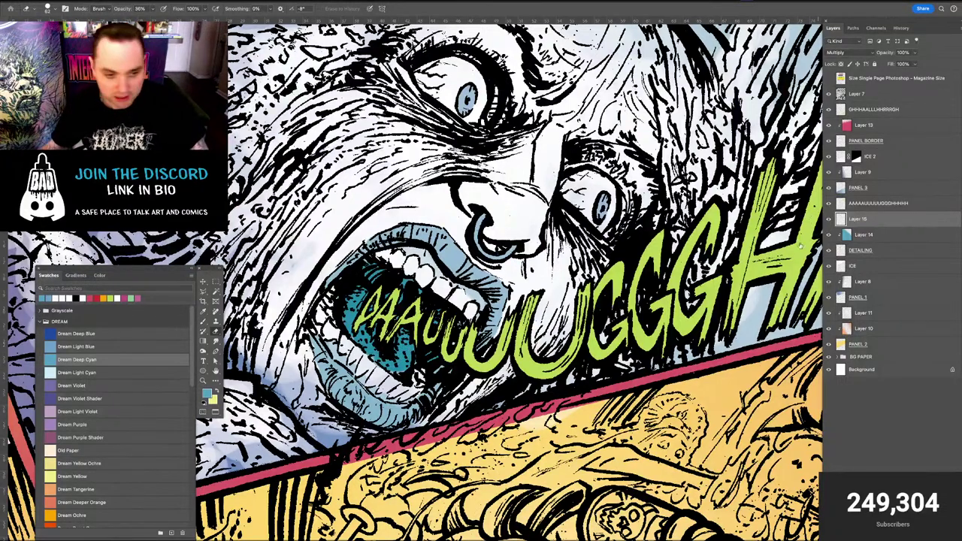
key("b")
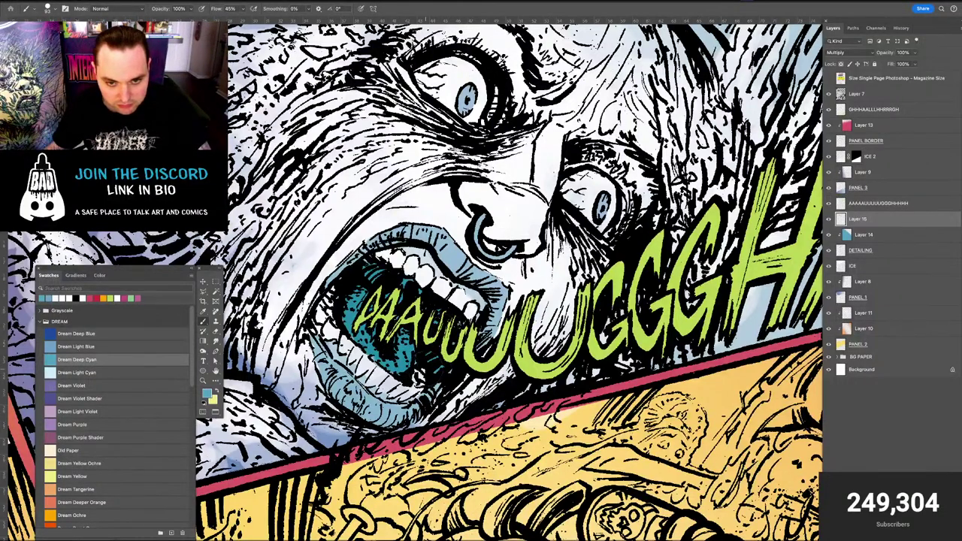
key("super+minus")
key("super+minus")
key("super+minus")
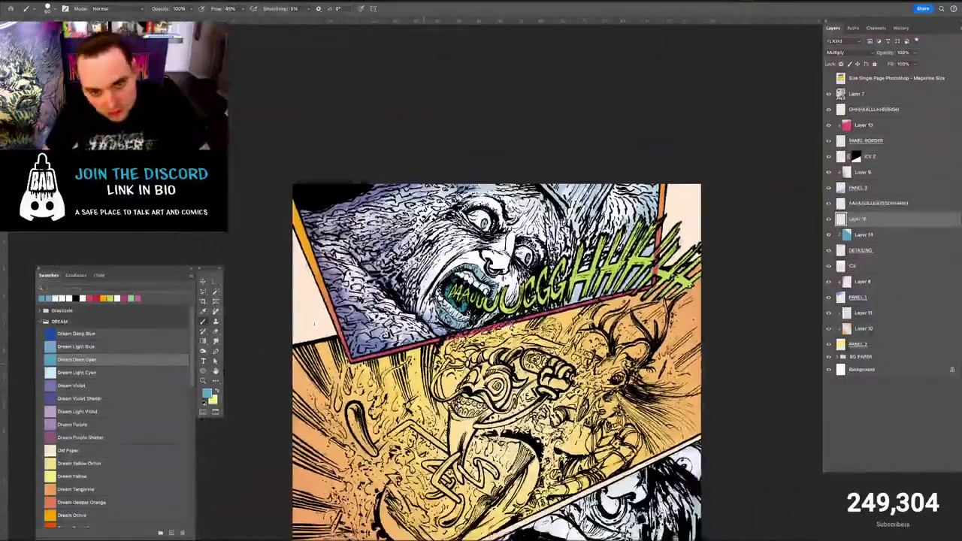
key("super+minus")
key("super+minus")
key("super+plus")
key("super+plus")
key("super+plus")
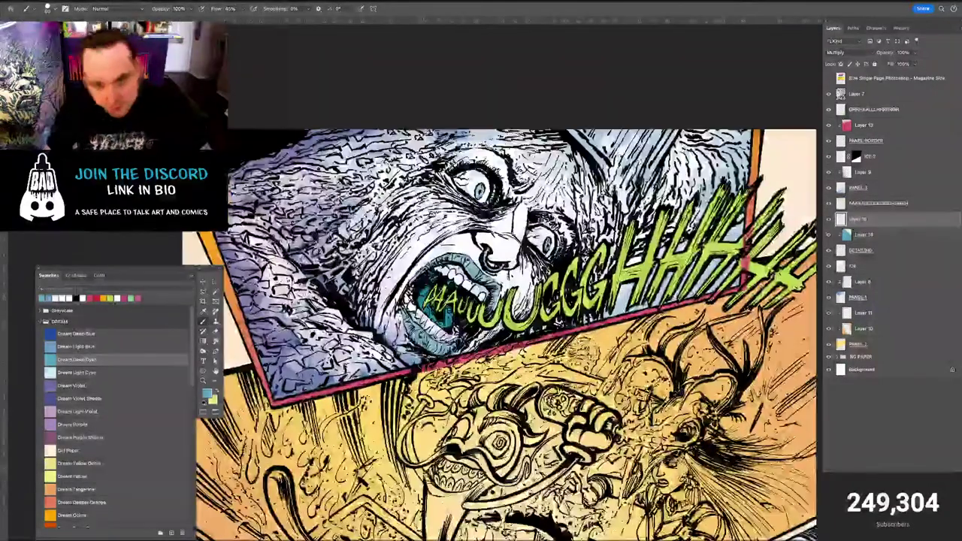
left_click(916, 53)
left_click_drag(917, 63, 907, 64)
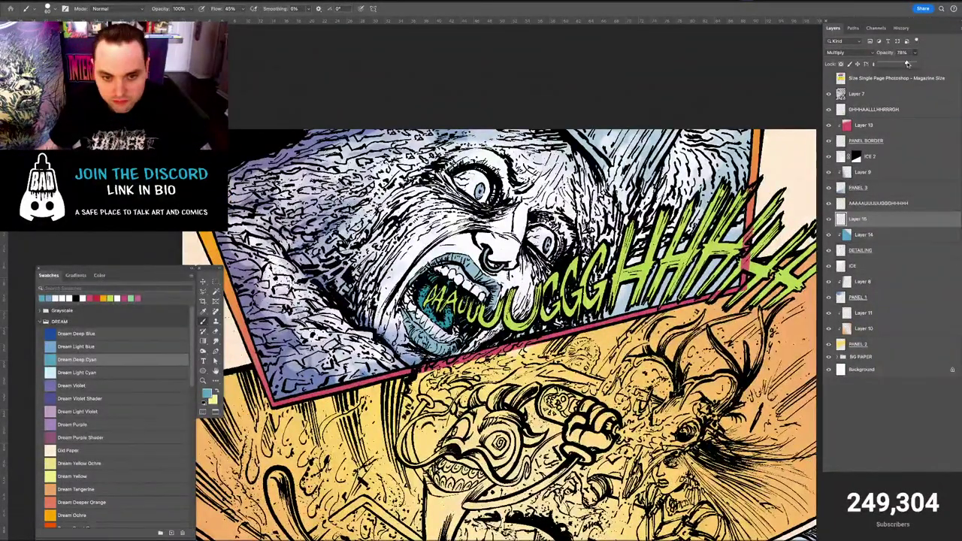
Load the DETAILING layer's painted areas as a selection and make that layer active
key("ctrl+plus")
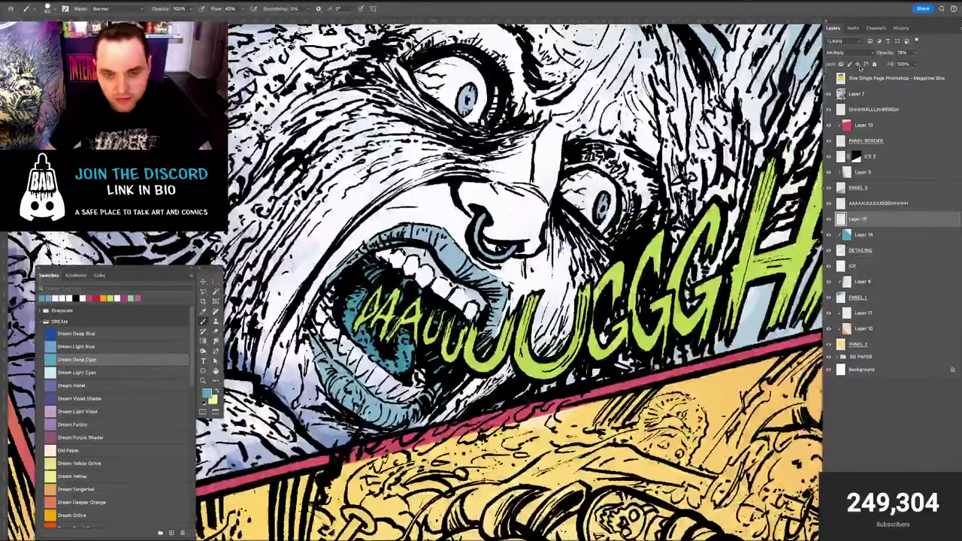
key("ctrl+plus")
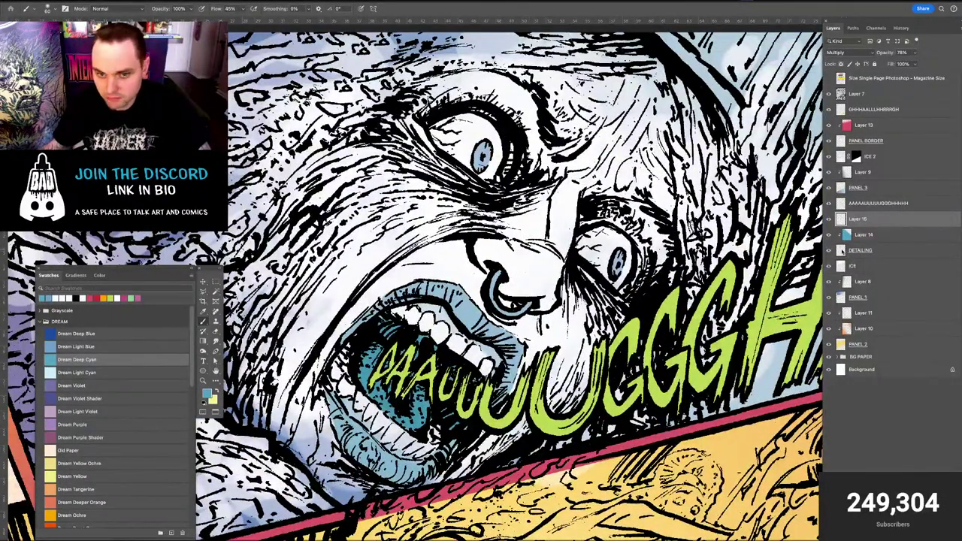
left_click(842, 253, "super")
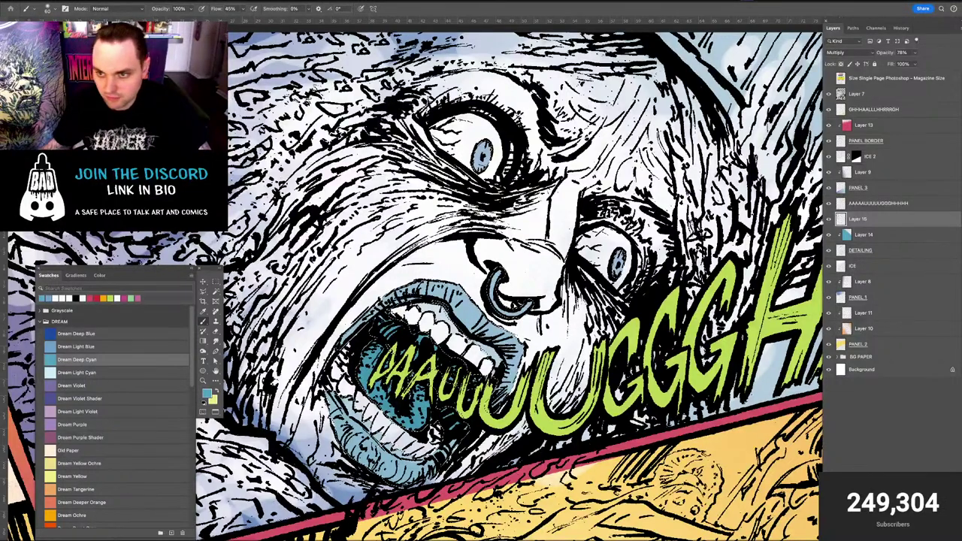
double_click(841, 251)
left_click(886, 167)
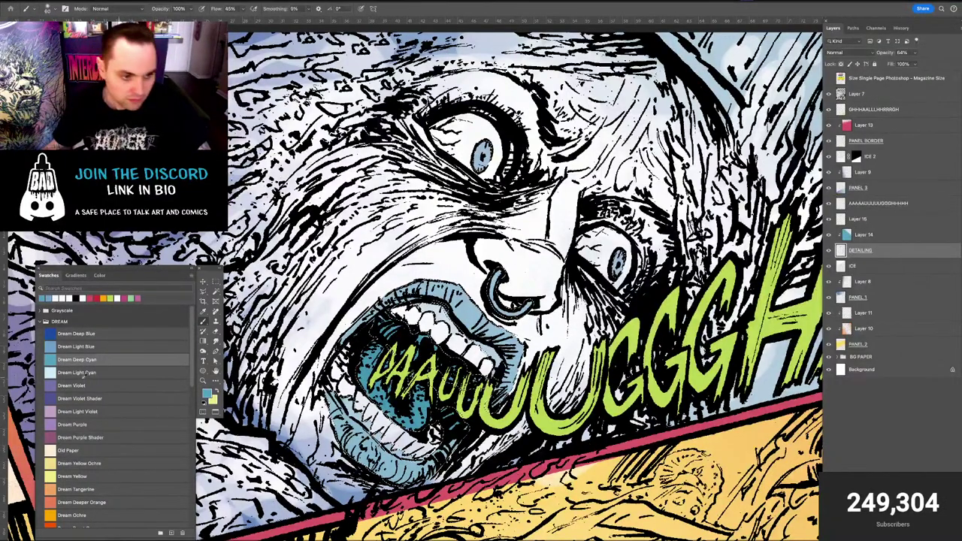
Deepen the shading inside the selected mouth area with a soft Dream Deep Blue brush at 48% opacity on the Multiply layer
left_click(54, 334)
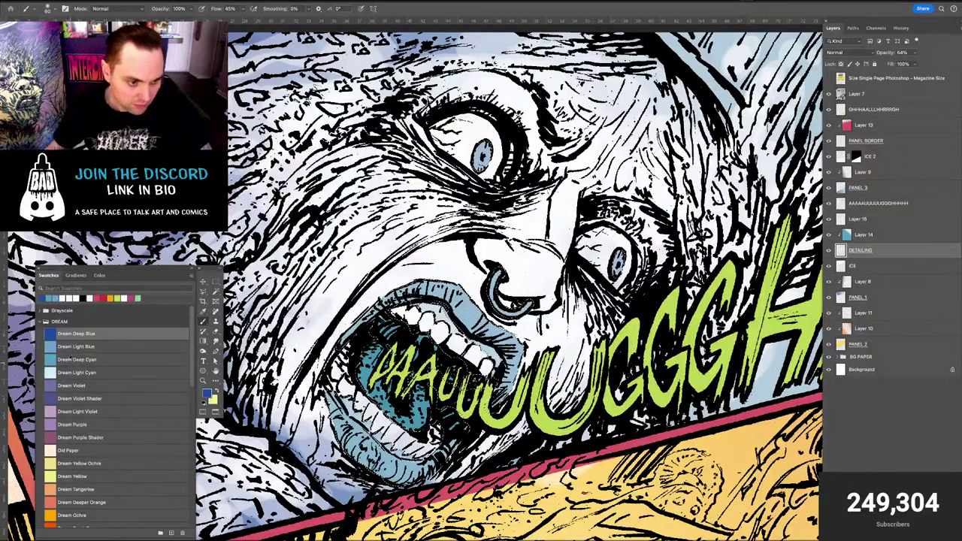
left_click(54, 347)
left_click_drag(466, 253, 497, 262)
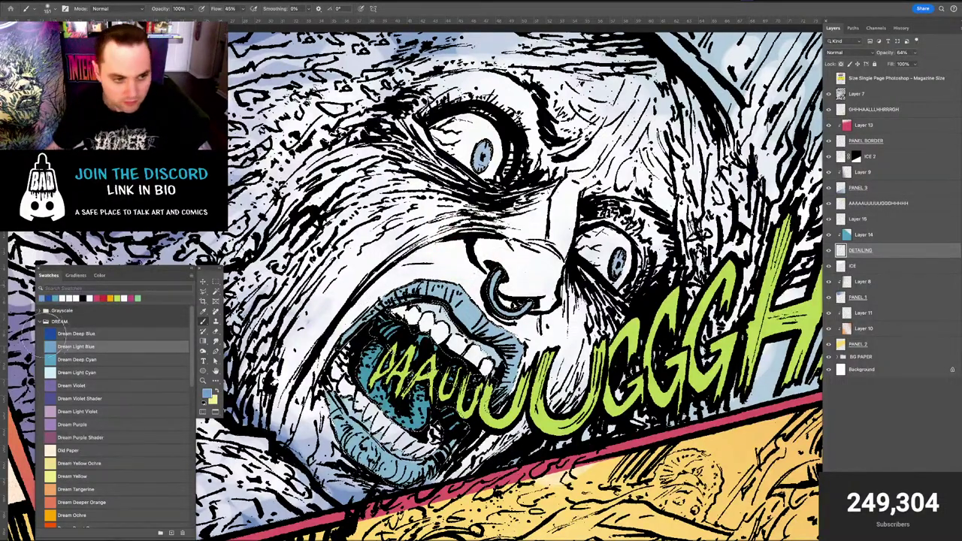
left_click(54, 334)
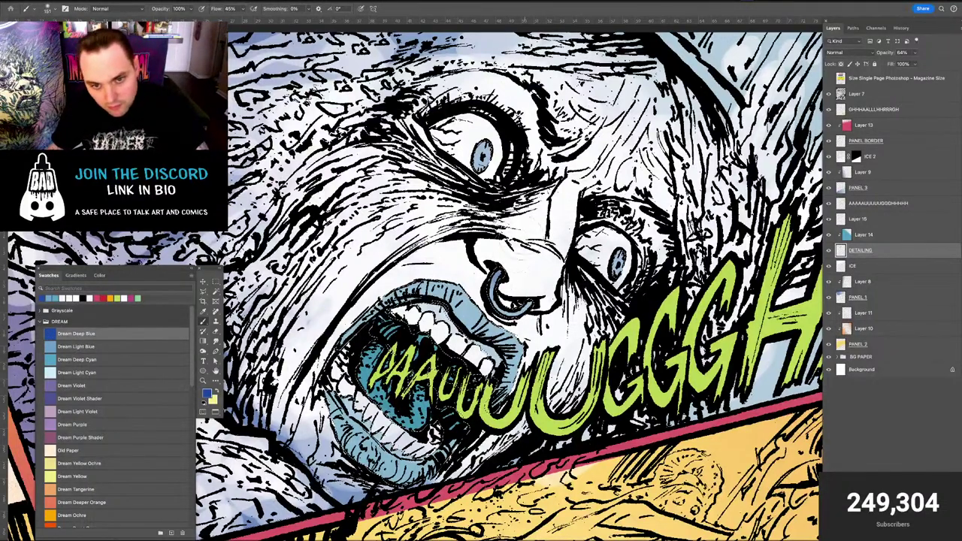
left_click_drag(416, 257, 393, 209)
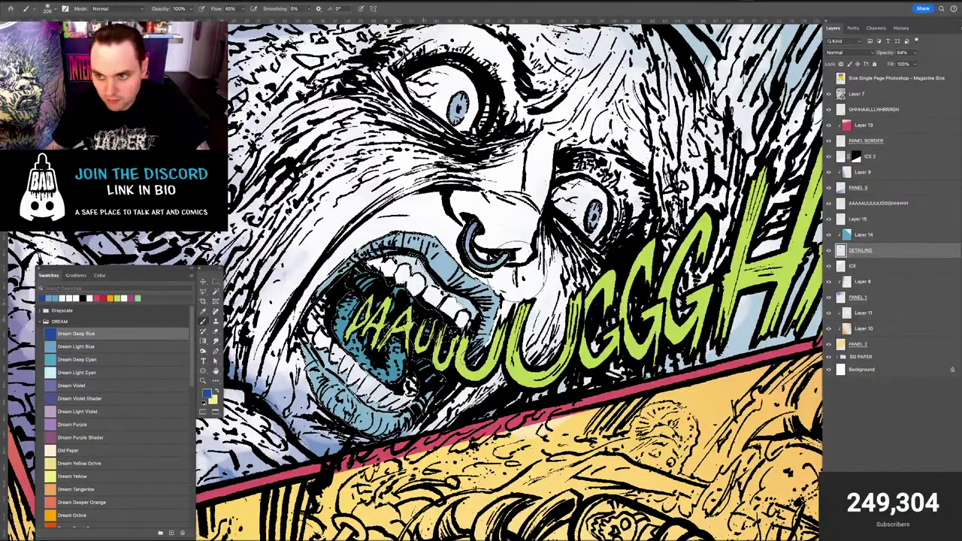
left_click(870, 220)
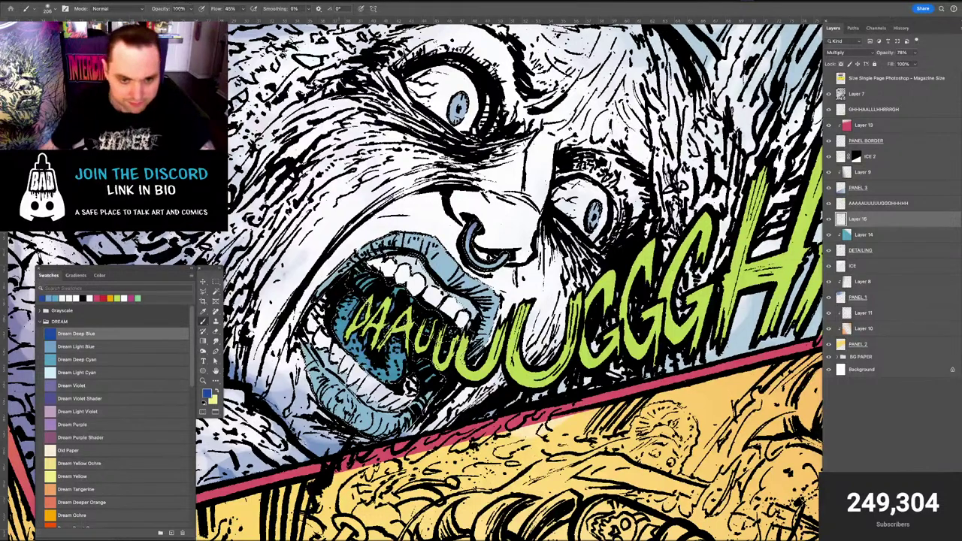
left_click(188, 9)
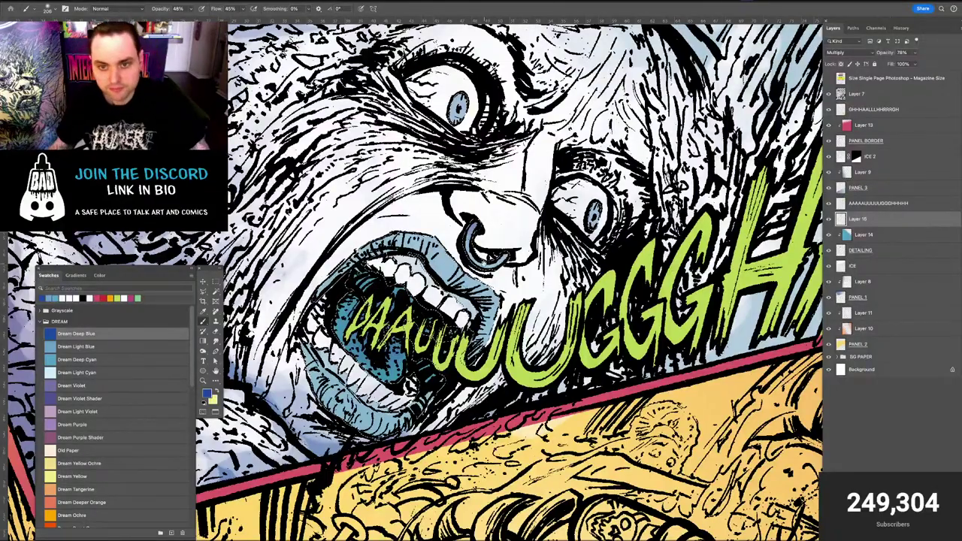
scroll(485, 268, "down", 6)
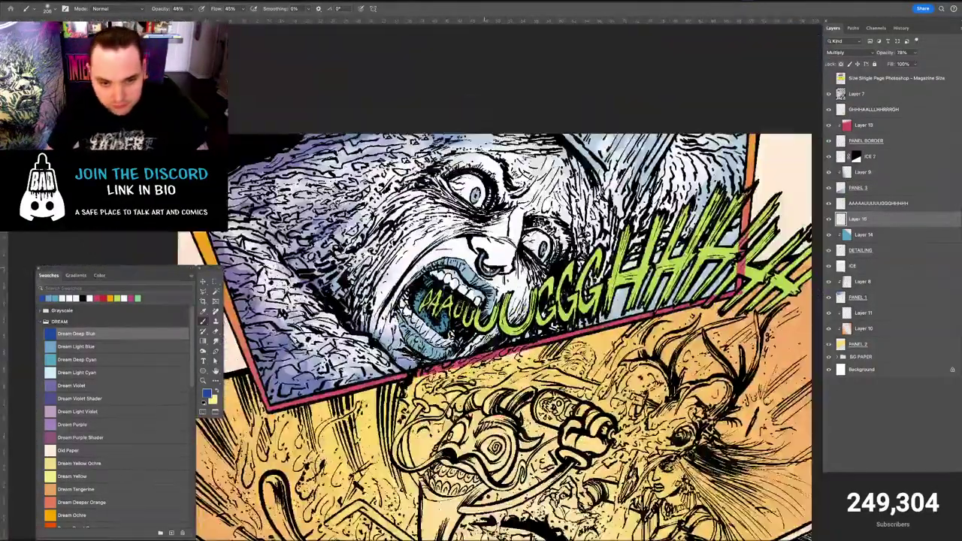
scroll(485, 268, "up", 2)
scroll(480, 282, "up", 1)
key("v")
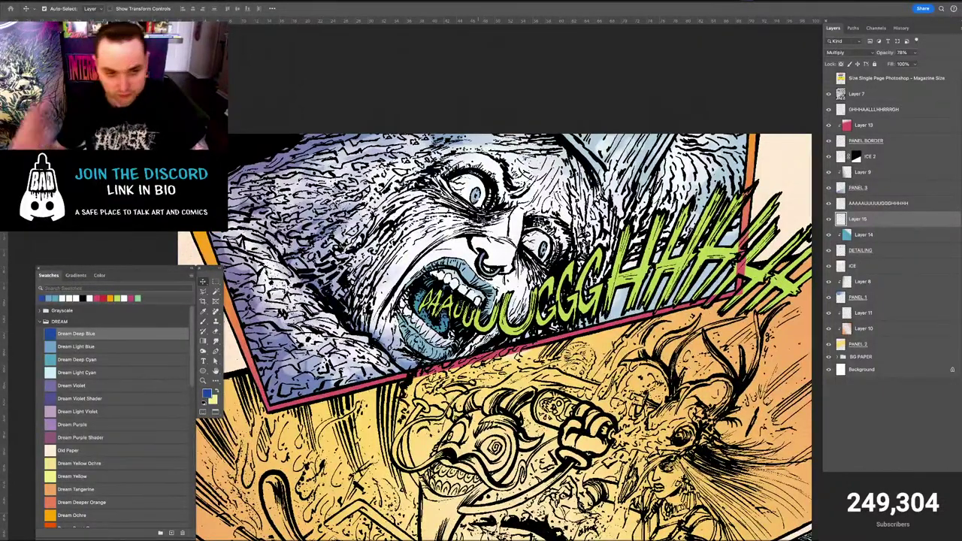
scroll(496, 336, "up", 2)
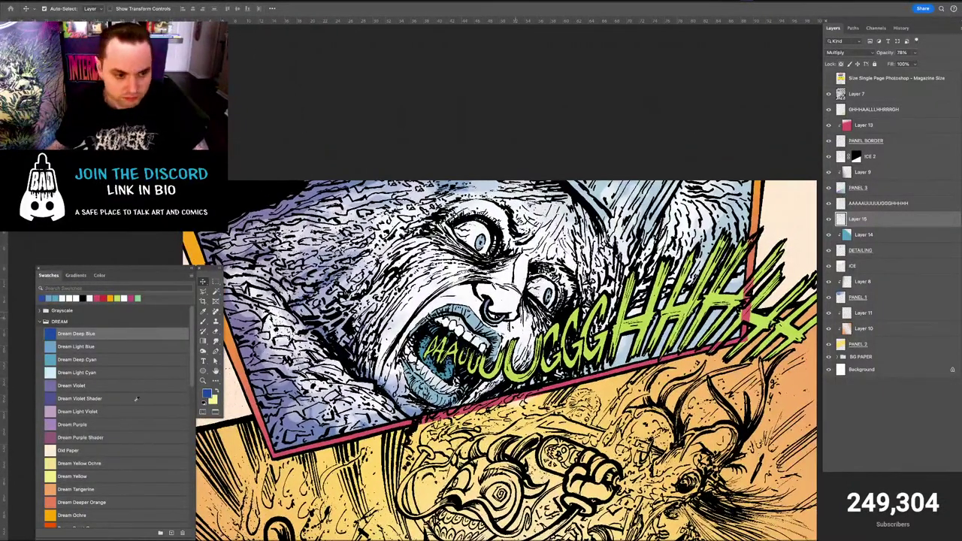
left_click(51, 358)
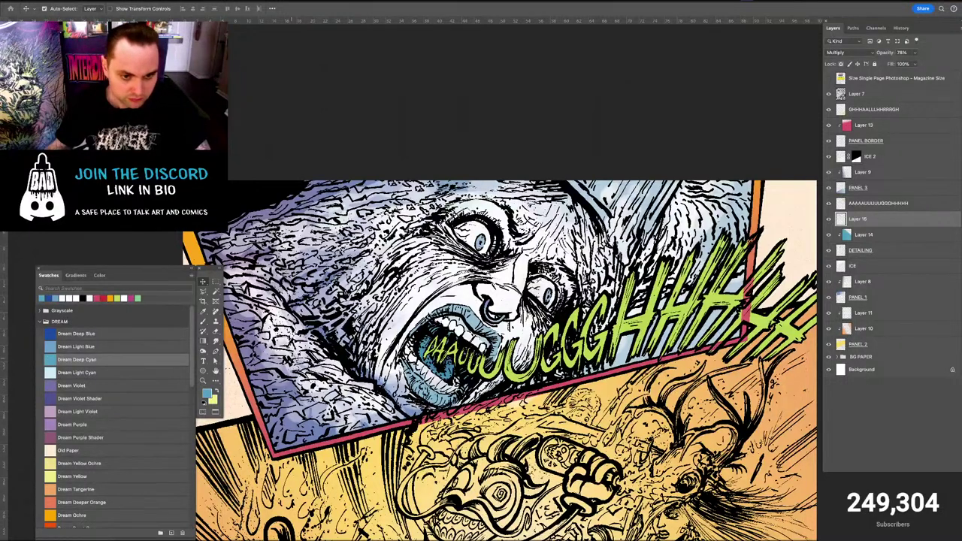
left_click(283, 385)
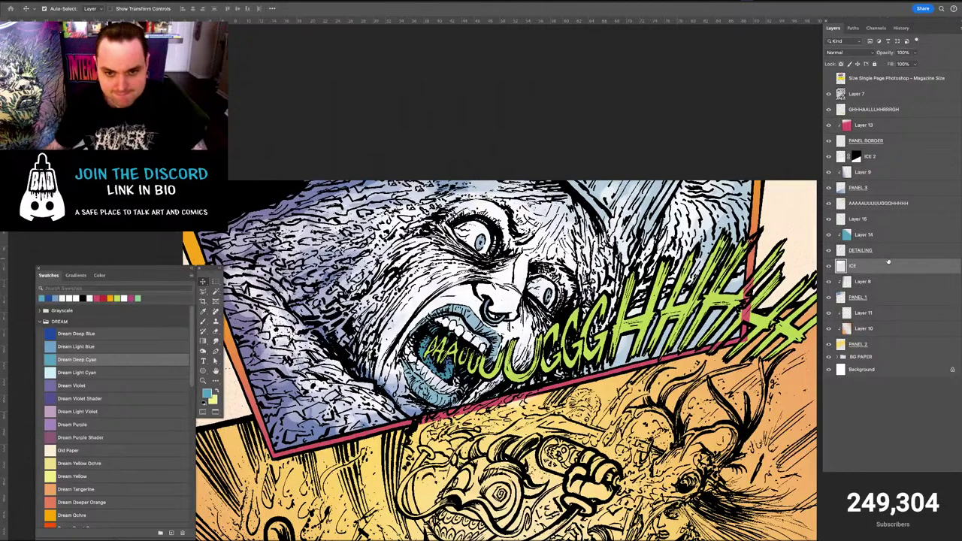
key("super+minus")
left_click_drag(584, 392, 674, 293)
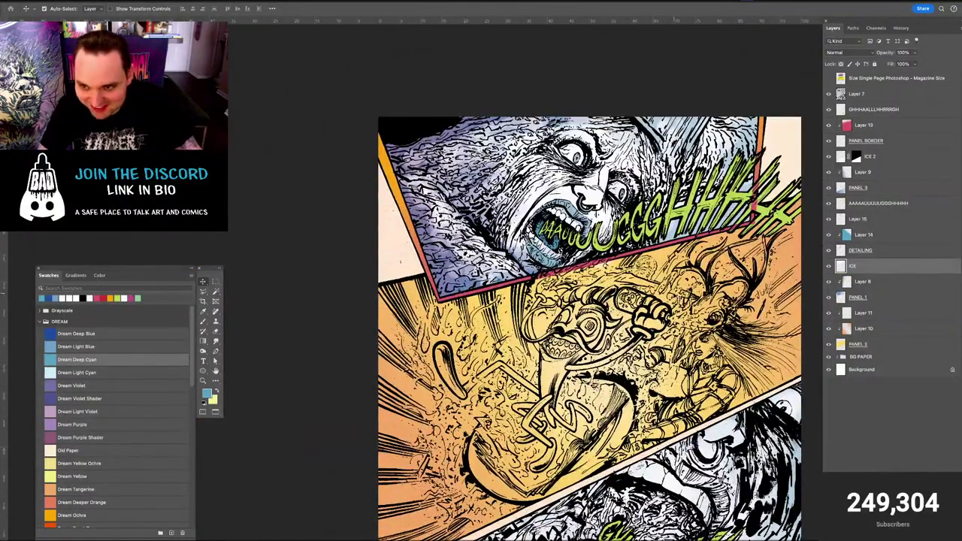
key("super+plus")
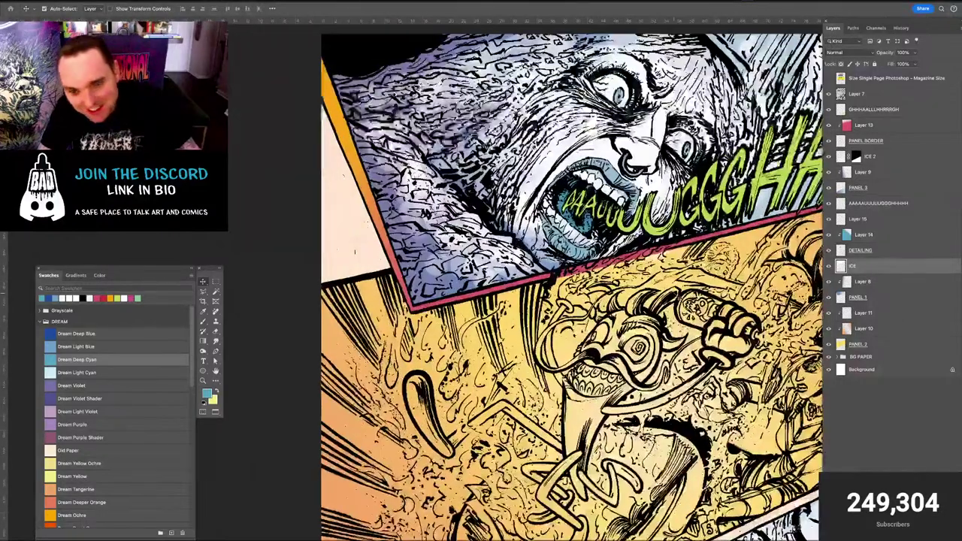
left_click_drag(674, 293, 591, 354)
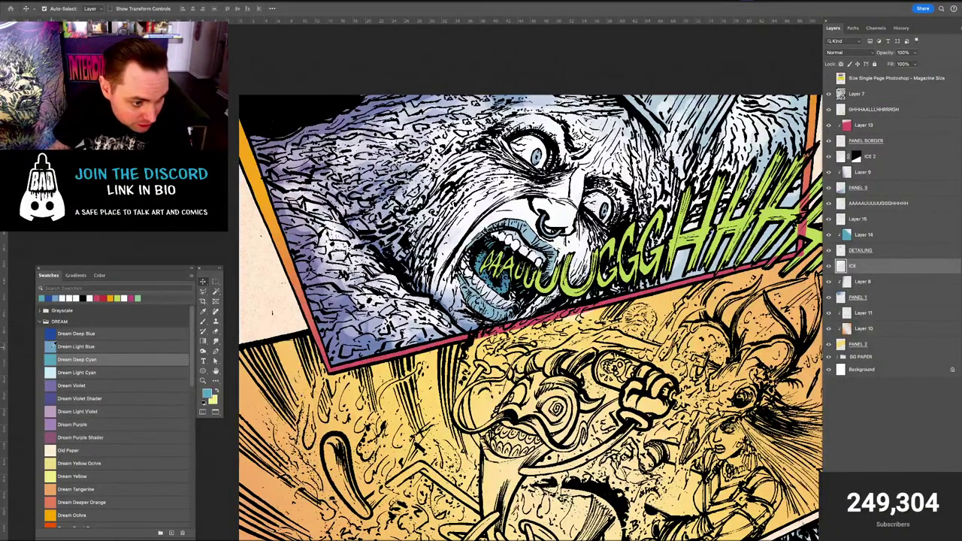
left_click(54, 347)
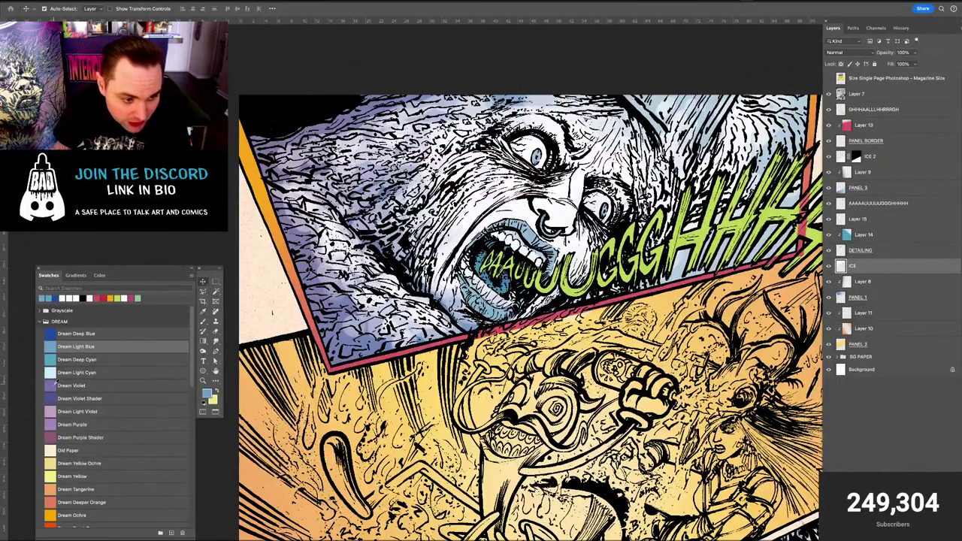
left_click(52, 421)
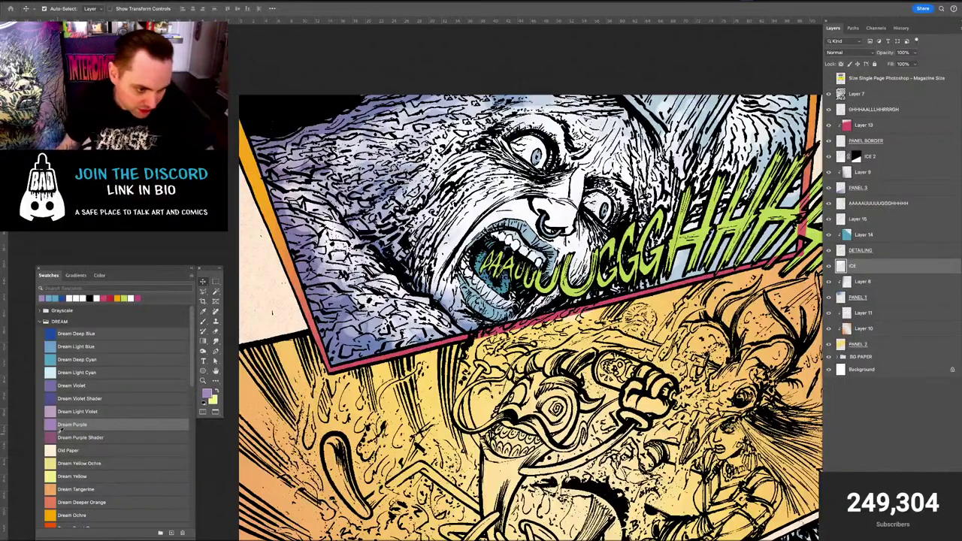
Choose Dream Violet as the painting colour and add a new layer named SHADOWS directly above the Multiply layer
left_click(59, 384)
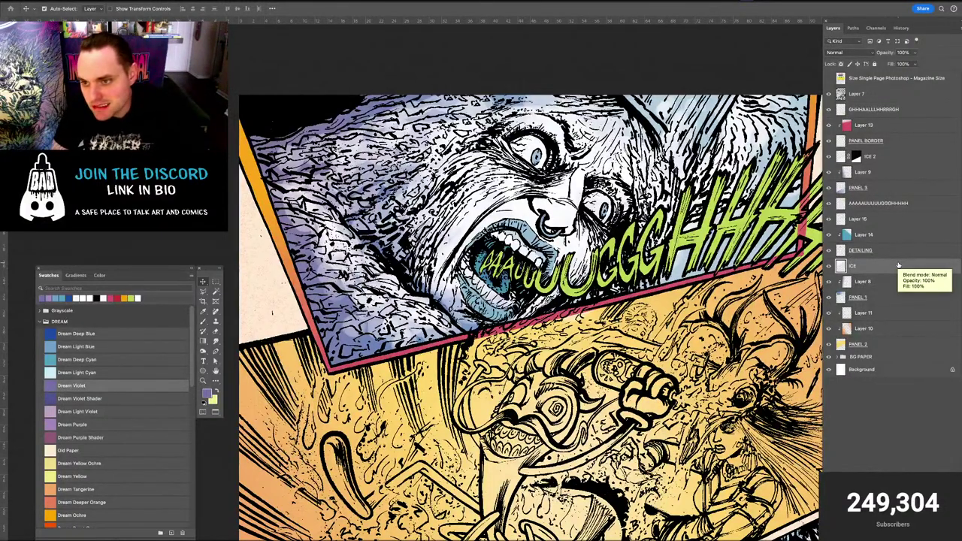
left_click(858, 218)
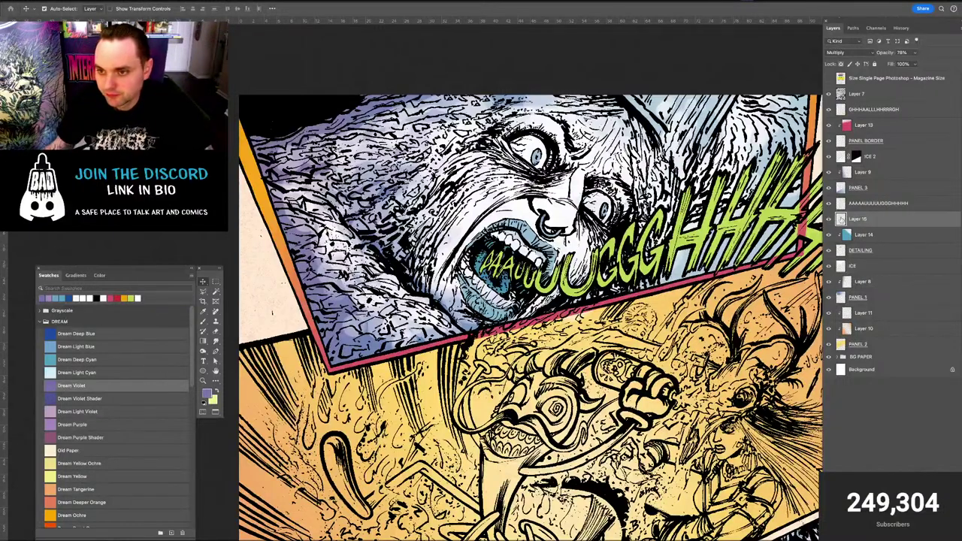
key("ctrl+shift+n")
key("Return")
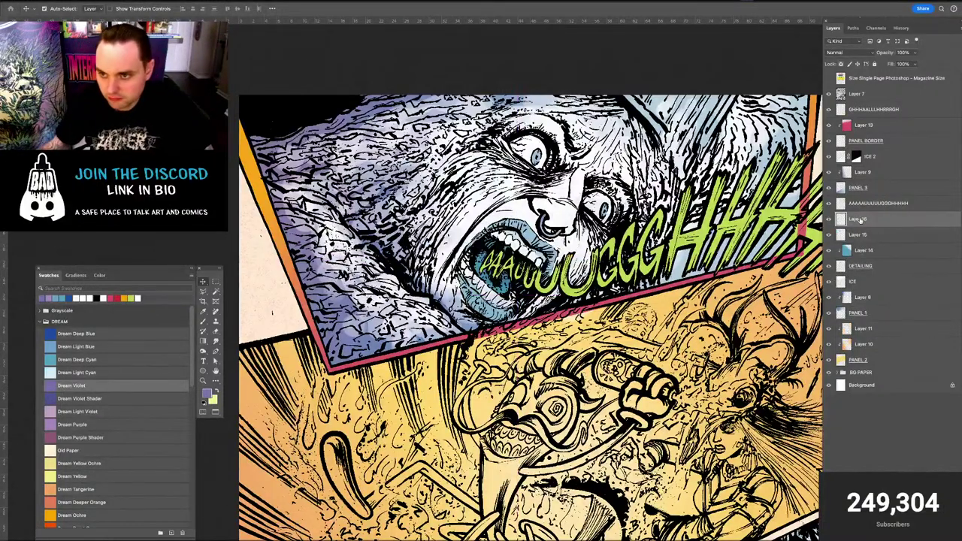
type("SHADOWS")
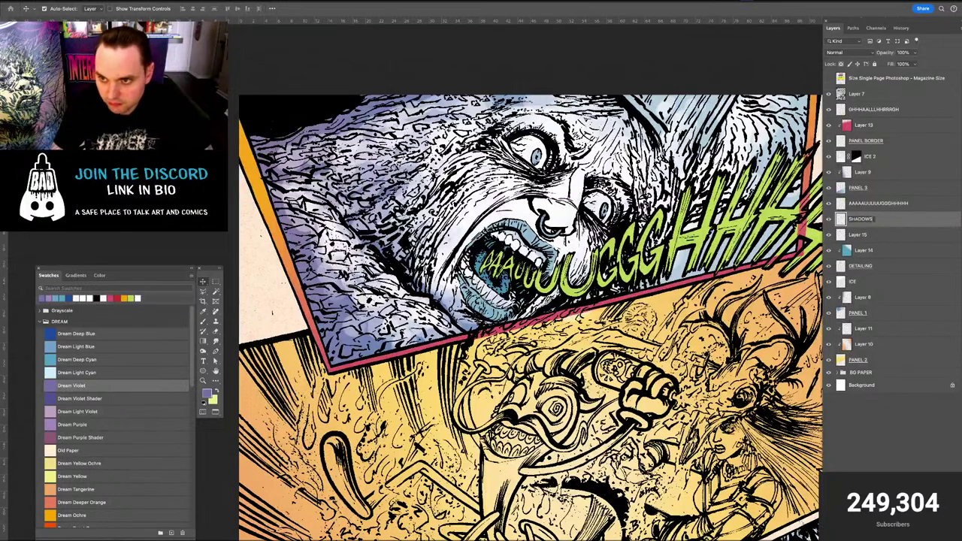
key("Return")
Lower the SHADOWS layer's opacity to 68% and paint violet shadows along the side and underside of the creature's nose
key("b")
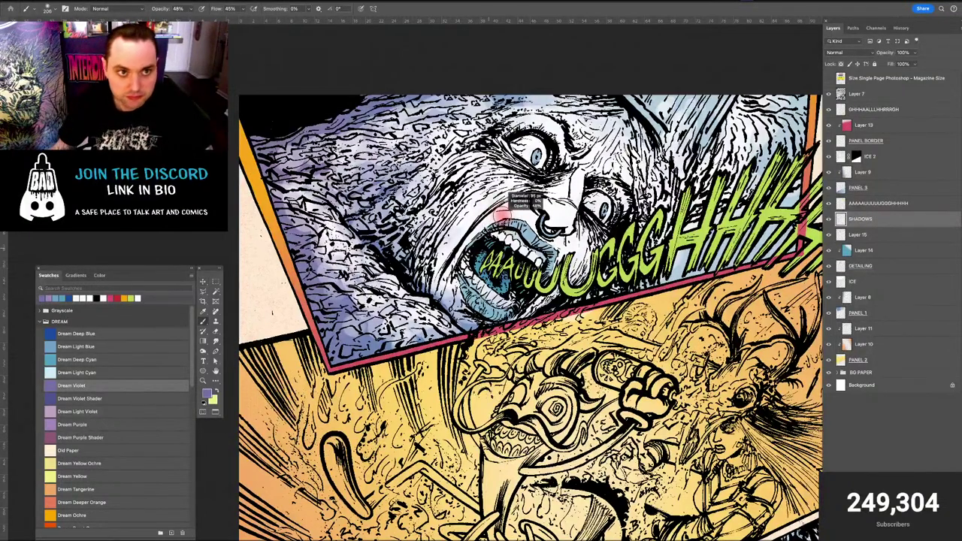
left_click_drag(502, 215, 496, 228)
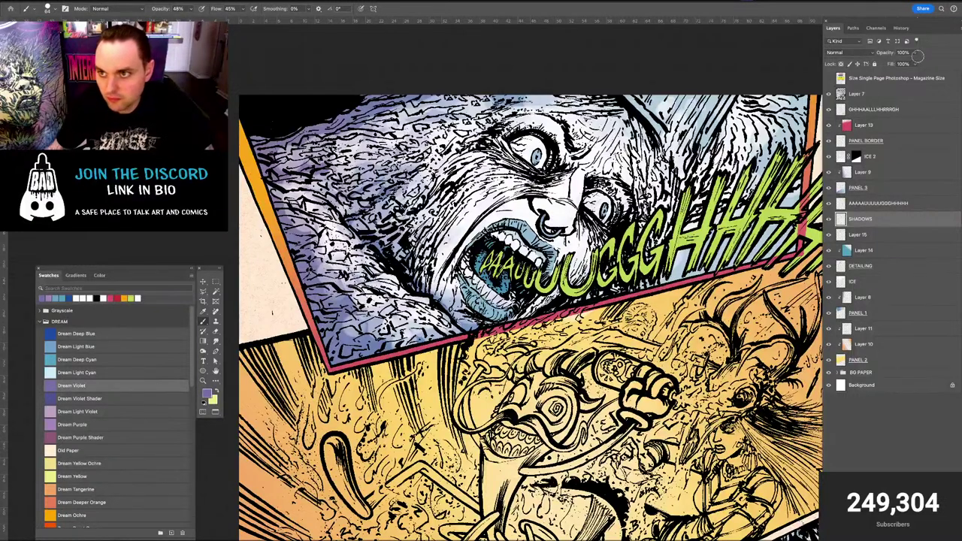
left_click(911, 57)
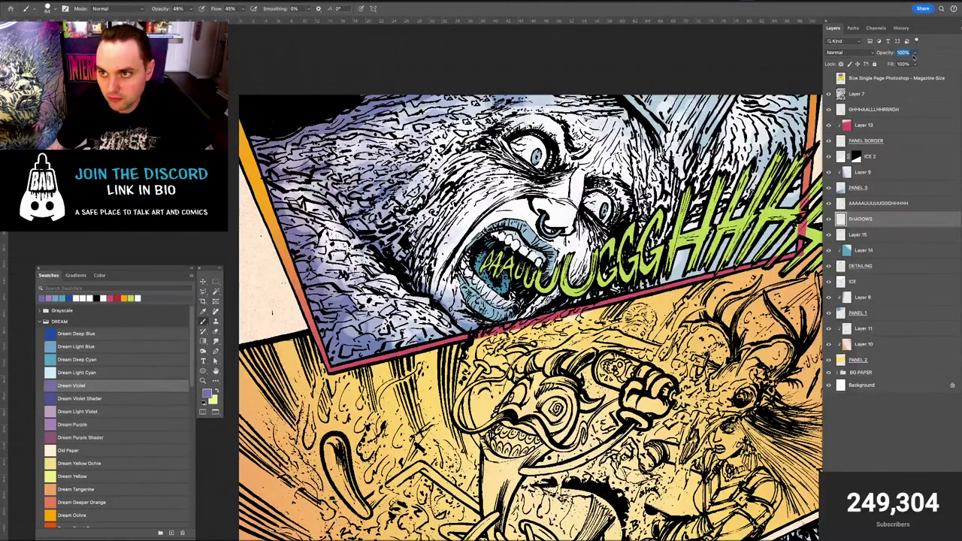
left_click_drag(913, 57, 909, 63)
left_click_drag(551, 220, 558, 218)
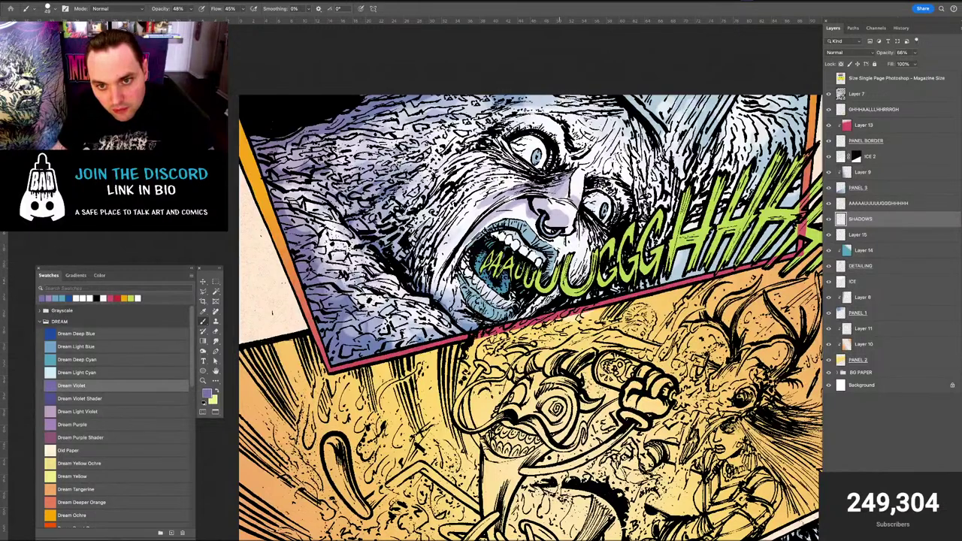
Paint violet shading over the wrinkled cheek area beneath the creature's larger eye
key("e")
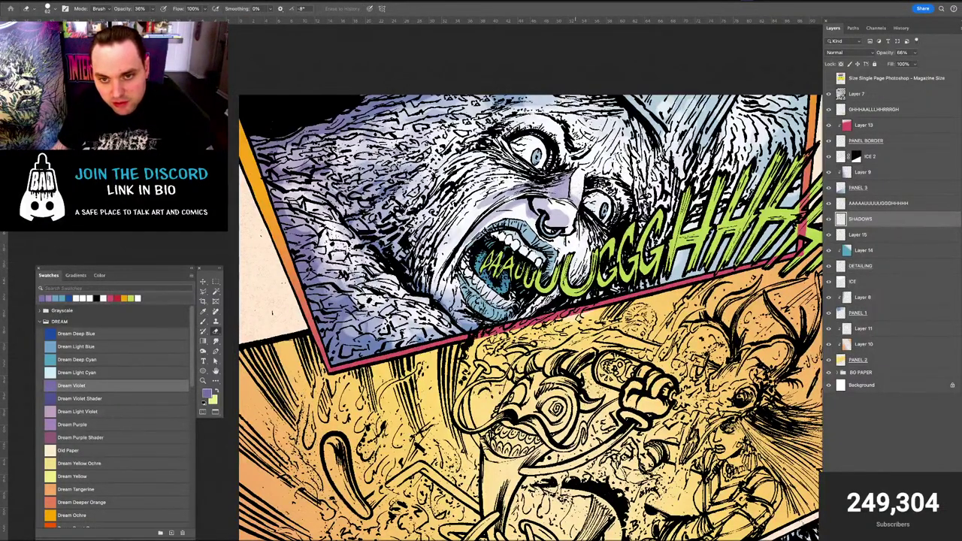
key("b")
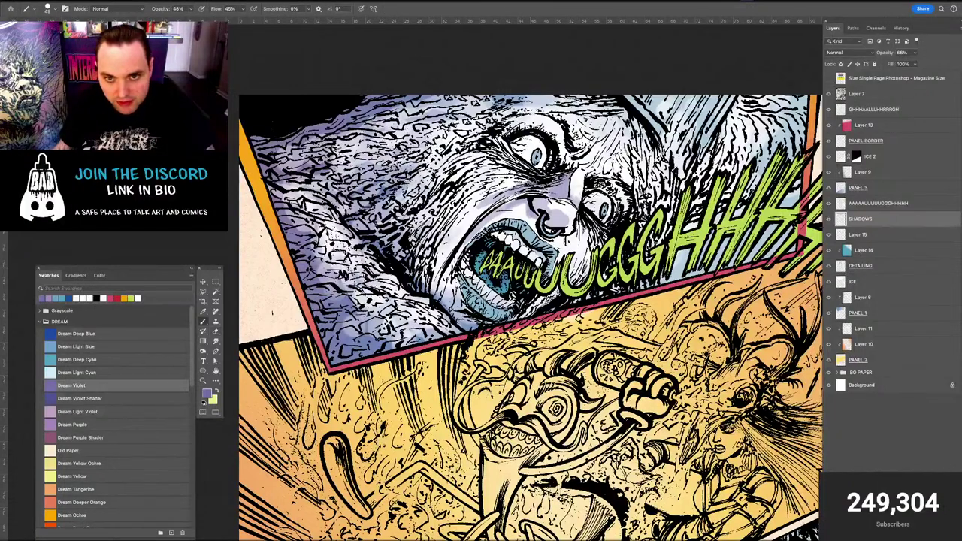
mouse_move(481, 206)
left_mouse_down()
mouse_move(504, 195)
mouse_move(464, 176)
mouse_move(496, 170)
left_mouse_up()
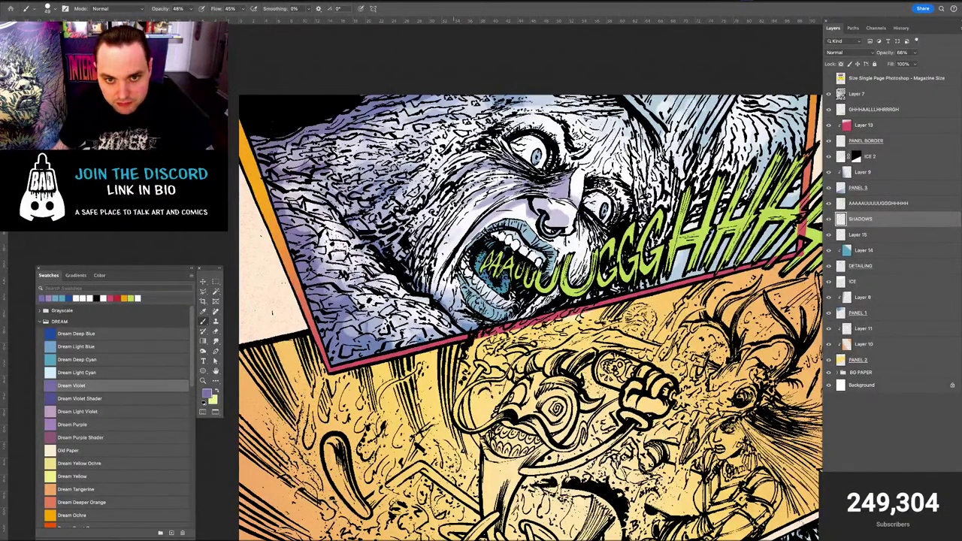
Paint violet shading on the creature's far cheek, below the smaller eye and beside the nostril
left_click_drag(558, 225, 501, 182)
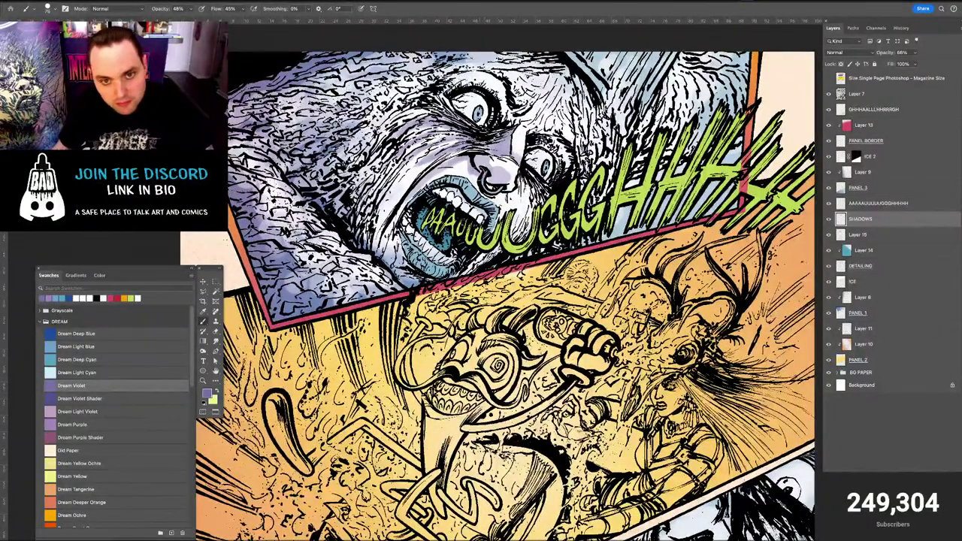
key("e")
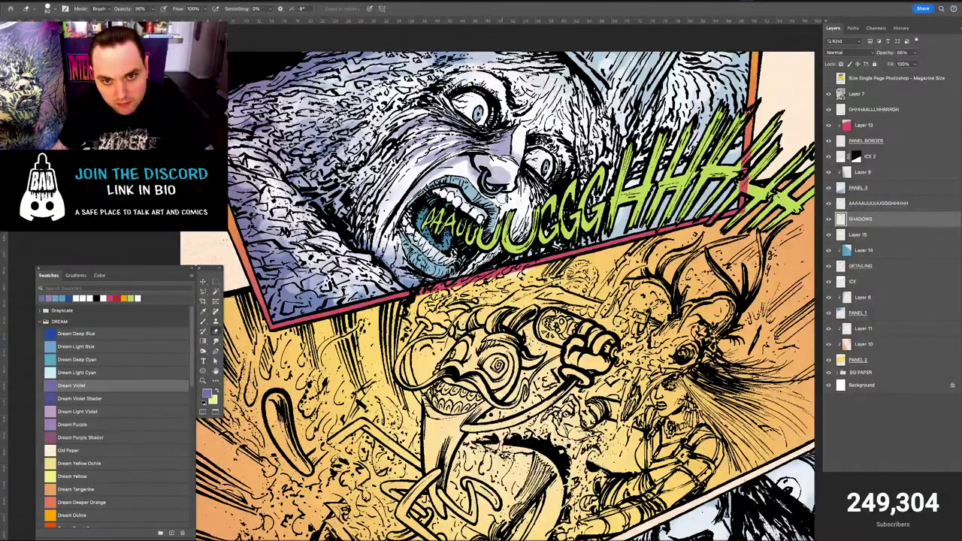
key("b")
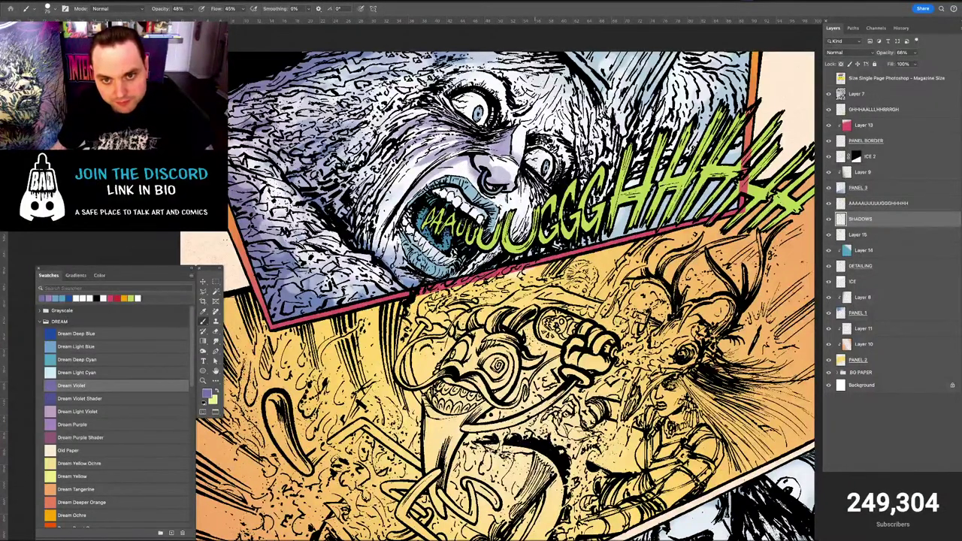
left_click_drag(533, 190, 517, 228)
Rotate the canvas so the face stands upright and shade the fold beside the upper lip and nose with a smaller violet brush
left_click_drag(636, 488, 669, 314)
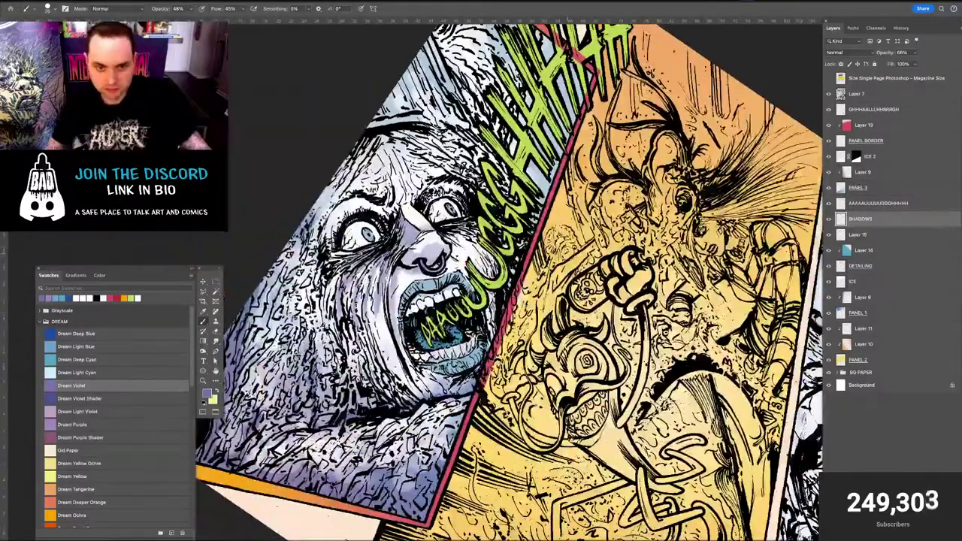
key("super+plus")
key("super+plus")
left_click_drag(552, 300, 654, 331)
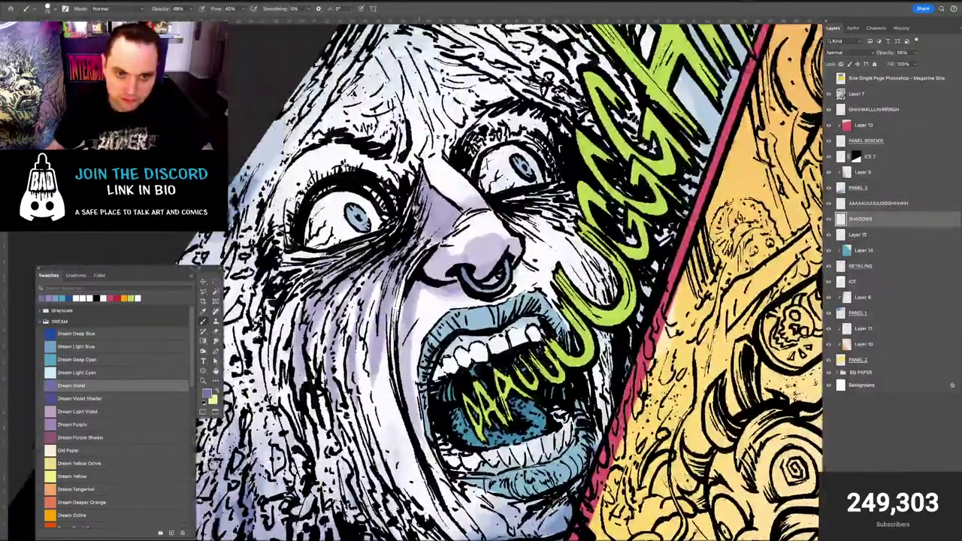
left_click_drag(360, 199, 383, 205)
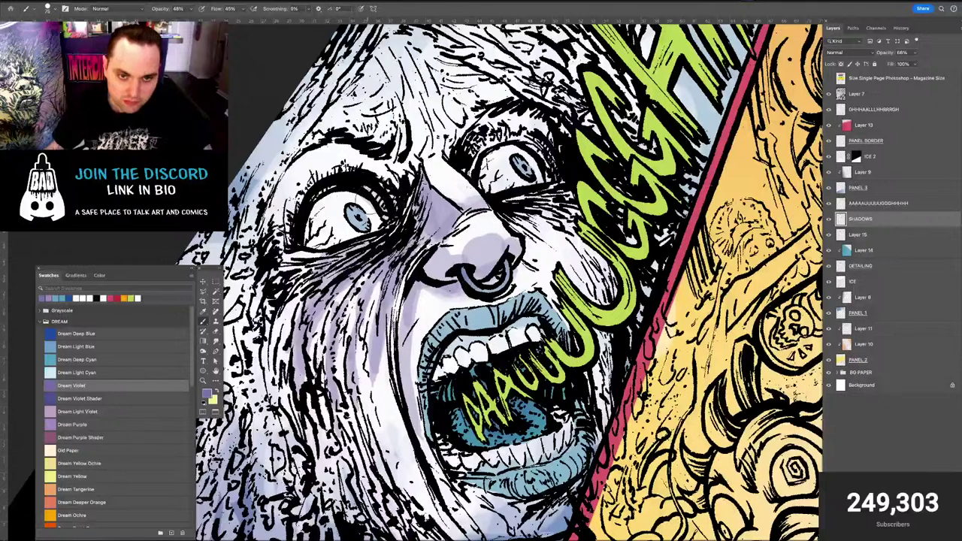
key("super+z")
key("bracketleft")
left_click_drag(414, 241, 459, 194)
left_click_drag(466, 248, 448, 298)
left_click_drag(458, 247, 448, 289)
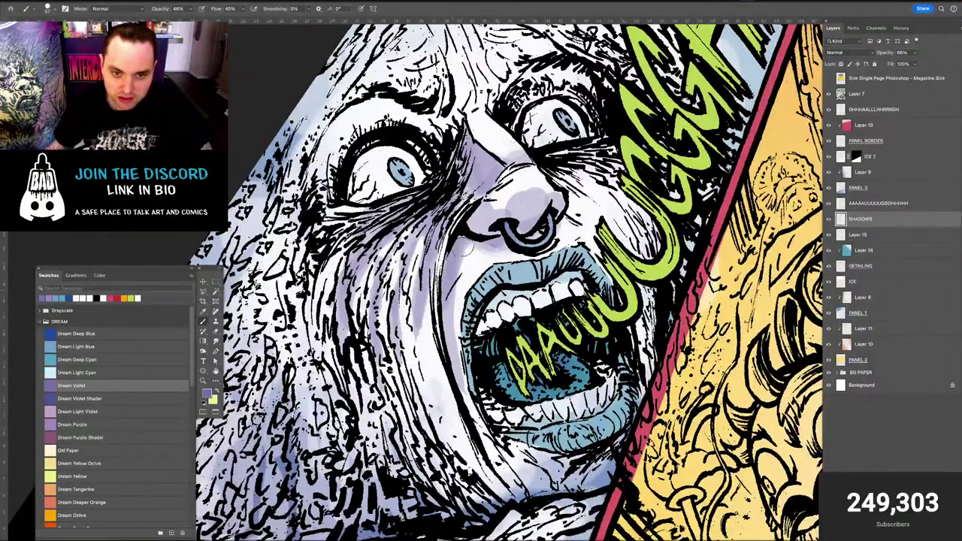
left_click(464, 232, "ctrl+alt")
mouse_move(463, 204)
left_mouse_down()
mouse_move(458, 221)
mouse_move(479, 181)
left_mouse_up()
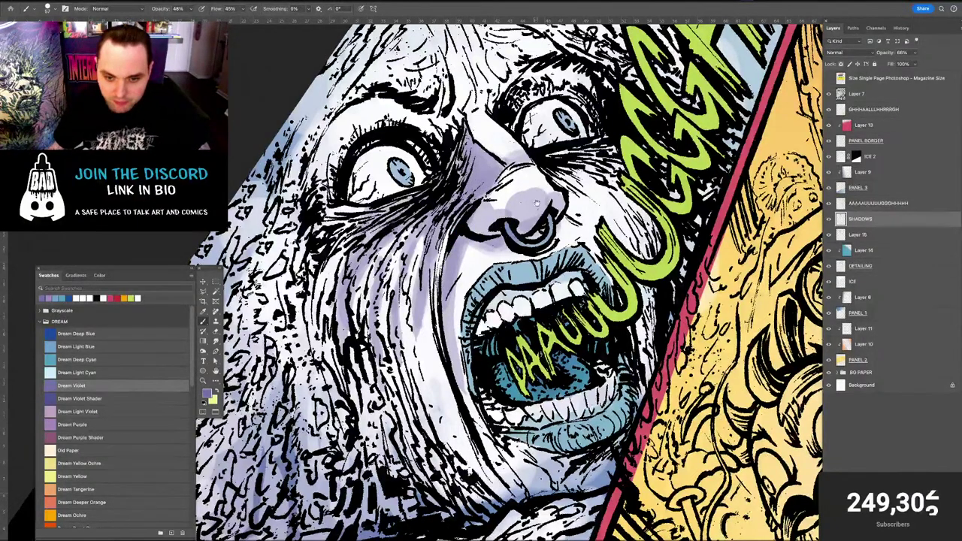
Paint violet shading over the creature's lower cheek, among the wrinkles away from the mouth
left_click_drag(537, 203, 557, 136)
mouse_move(486, 419)
left_mouse_down()
mouse_move(494, 408)
mouse_move(450, 361)
mouse_move(434, 392)
left_mouse_up()
mouse_move(374, 442)
left_mouse_down()
mouse_move(362, 446)
mouse_move(349, 399)
left_mouse_up()
mouse_move(334, 469)
left_mouse_down()
mouse_move(344, 460)
mouse_move(331, 308)
mouse_move(353, 406)
left_mouse_up()
left_click_drag(354, 362, 360, 321)
Extend the violet shading from the outer cheek along the jaw toward the chin below the mouth
left_click(348, 268, "ctrl+alt")
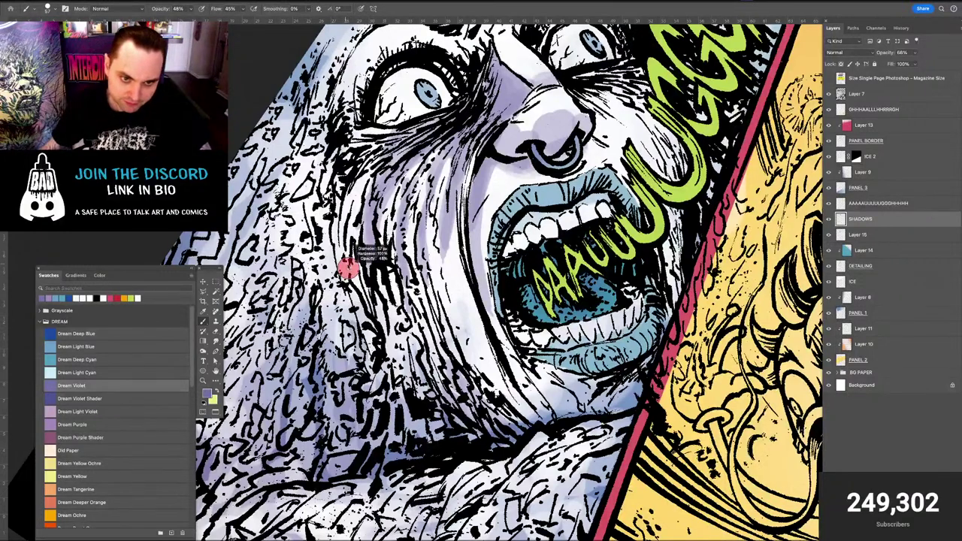
mouse_move(356, 288)
left_mouse_down()
mouse_move(370, 343)
mouse_move(417, 406)
mouse_move(406, 368)
mouse_move(440, 428)
mouse_move(499, 421)
mouse_move(522, 402)
mouse_move(520, 369)
left_mouse_up()
mouse_move(542, 408)
left_mouse_down()
mouse_move(503, 343)
mouse_move(544, 410)
mouse_move(560, 411)
left_mouse_up()
key("ctrl+z")
left_click_drag(616, 391, 596, 408)
Fill the upper eyelids and sockets above both of the creature's eyes with violet shadow
mouse_move(621, 390)
left_mouse_down()
mouse_move(639, 377)
mouse_move(505, 458)
left_mouse_up()
mouse_move(493, 152)
left_mouse_down()
mouse_move(536, 146)
mouse_move(529, 177)
mouse_move(514, 182)
mouse_move(549, 165)
mouse_move(557, 234)
left_mouse_up()
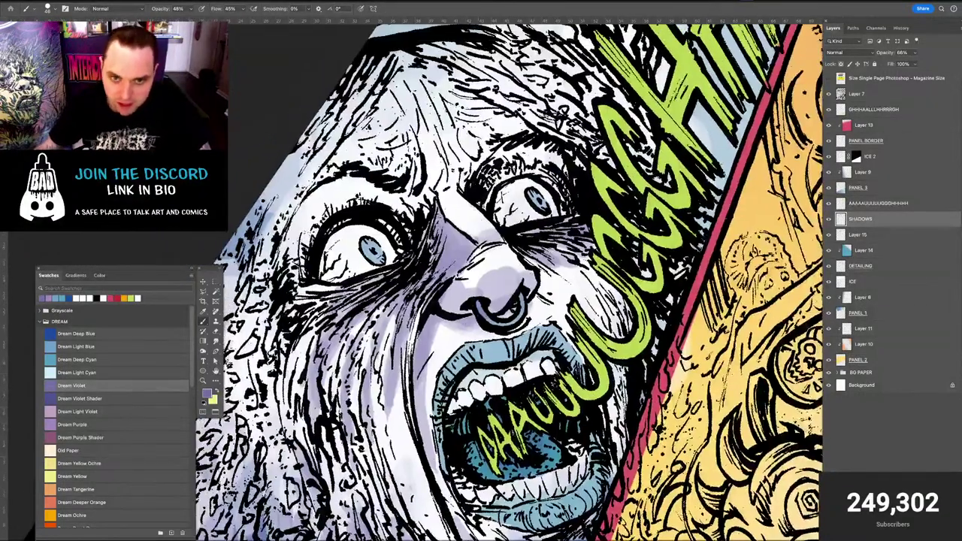
left_click_drag(339, 205, 316, 222)
left_click_drag(379, 197, 323, 229)
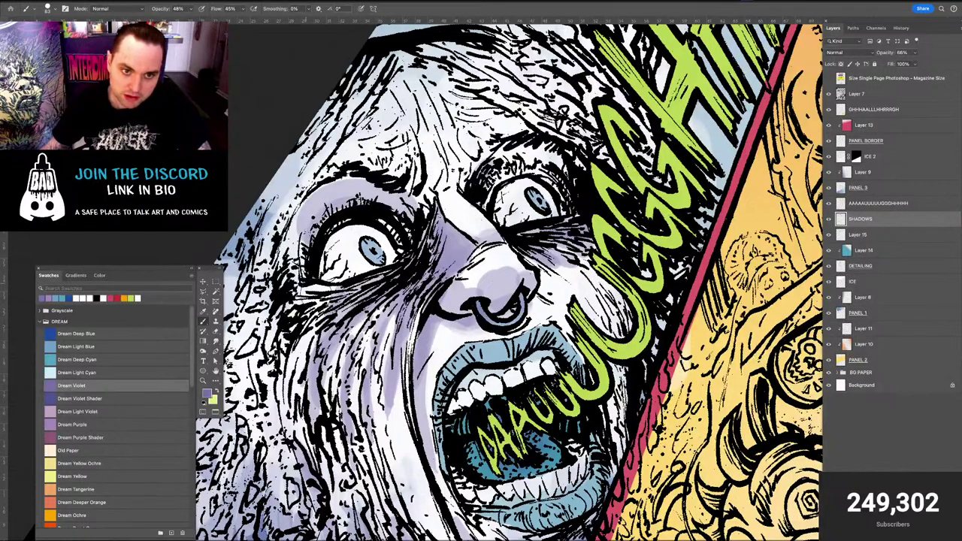
mouse_move(481, 184)
left_mouse_down()
mouse_move(541, 150)
mouse_move(557, 154)
mouse_move(526, 143)
mouse_move(587, 194)
left_mouse_up()
Shade the outer edge of the face beside the larger eye and down the cheek with short violet strokes
left_click_drag(525, 236, 620, 127)
left_click_drag(417, 302, 468, 348)
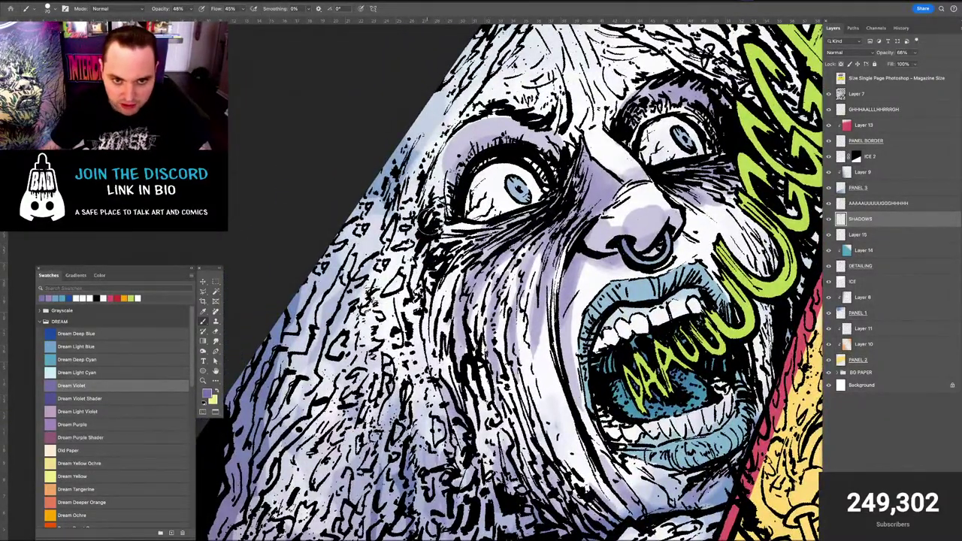
left_click_drag(426, 221, 439, 300)
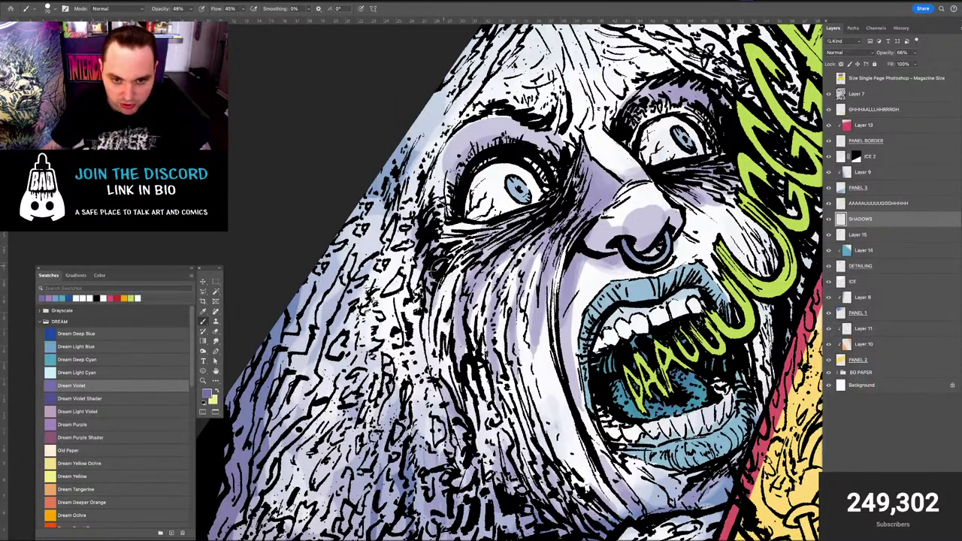
left_click_drag(440, 263, 430, 325)
left_click_drag(436, 264, 434, 264)
left_click_drag(434, 297, 431, 348)
left_click_drag(433, 311, 436, 378)
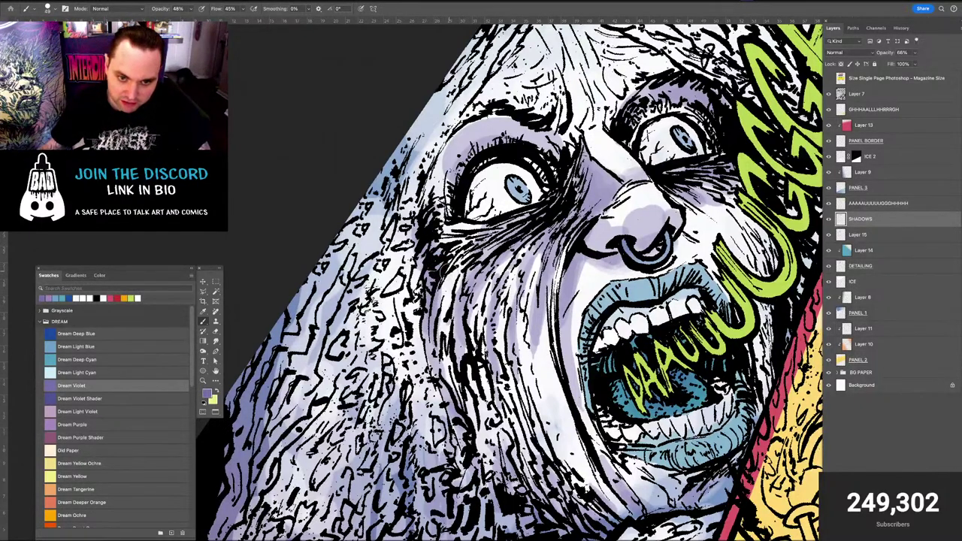
left_click_drag(441, 290, 436, 343)
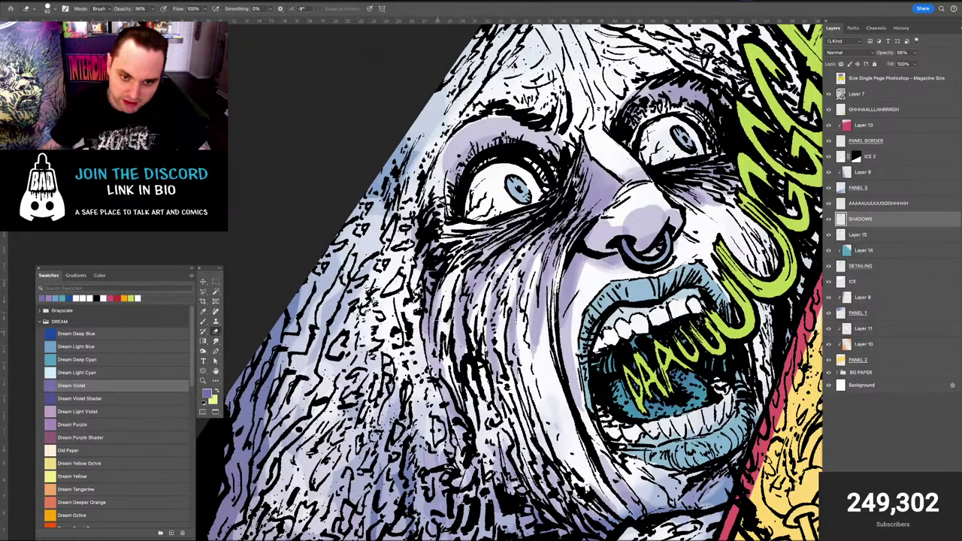
mouse_move(419, 232)
left_mouse_down()
mouse_move(421, 183)
mouse_move(411, 201)
left_mouse_up()
Paint violet shadow along the outer edge of the forehead, just beneath the dark horn line
left_click_drag(489, 188, 464, 289)
left_click_drag(420, 48, 391, 161)
mouse_move(524, 200)
left_mouse_down()
mouse_move(445, 210)
mouse_move(428, 198)
left_mouse_up()
mouse_move(366, 214)
left_mouse_down()
mouse_move(356, 239)
mouse_move(391, 212)
mouse_move(439, 202)
mouse_move(404, 216)
mouse_move(350, 299)
left_mouse_up()
left_click_drag(364, 244, 332, 289)
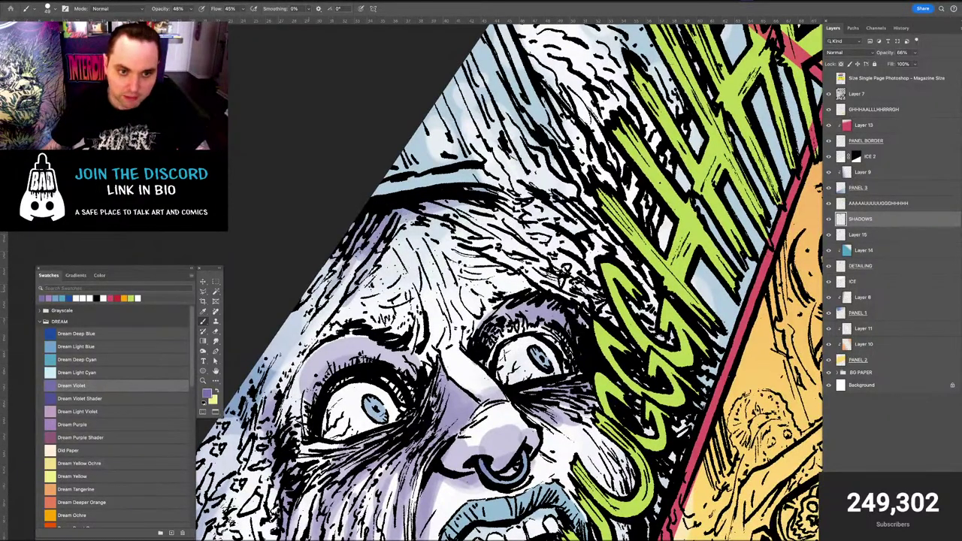
Inspect the creature's body colouring and the whole panel, with the canvas returned to its upright orientation
mouse_move(503, 98)
left_mouse_down()
mouse_move(405, 222)
mouse_move(470, 96)
left_mouse_up()
mouse_move(354, 376)
left_mouse_down()
mouse_move(447, 193)
mouse_move(484, 161)
left_mouse_up()
left_click_drag(321, 298, 396, 256)
left_click_drag(447, 410, 492, 275)
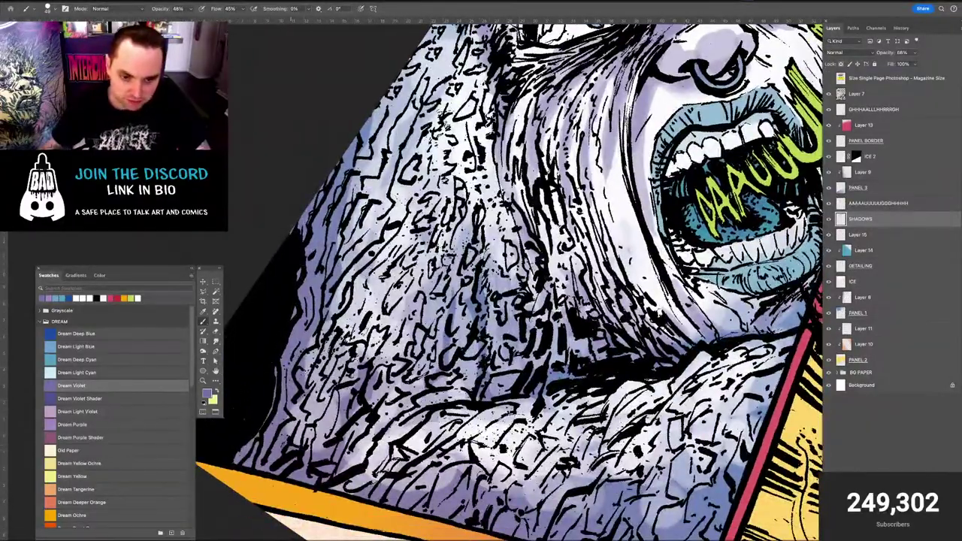
left_click_drag(573, 368, 518, 329)
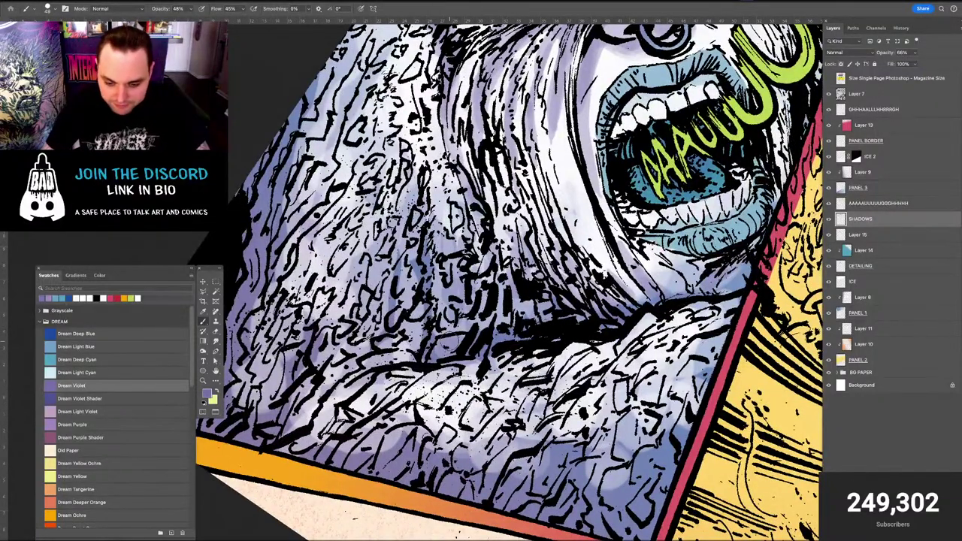
key("super+minus")
key("super+minus")
key("super+minus")
key("Escape")
key("super+equal")
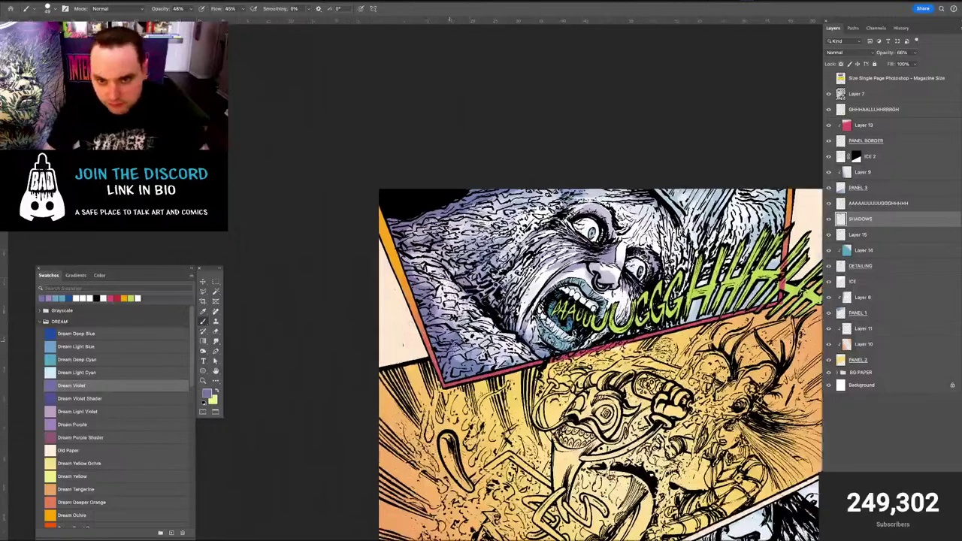
scroll(633, 305, "up", 6)
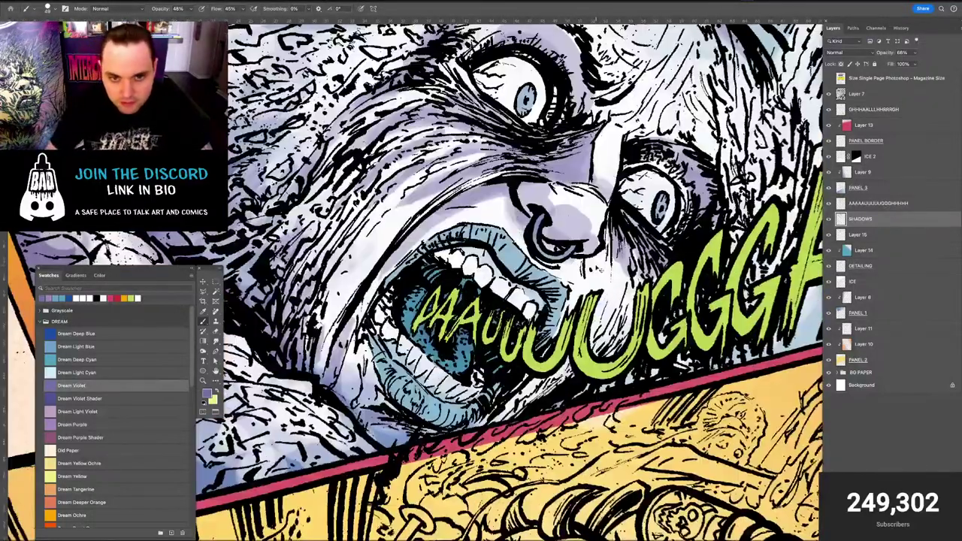
Add violet shading to the cheek between the nose and the wrinkles, and soften its edges with the Eraser
key("6")
key("8")
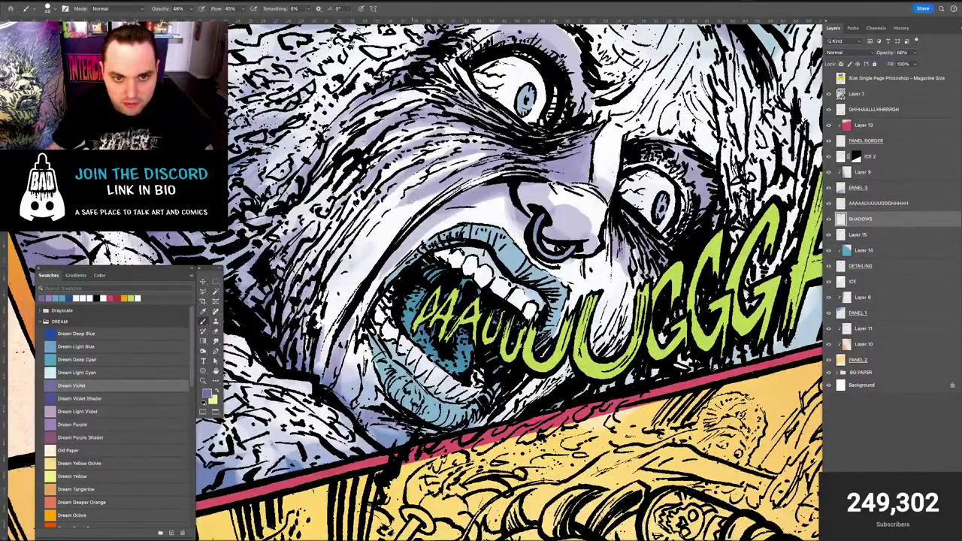
left_click_drag(412, 196, 451, 165)
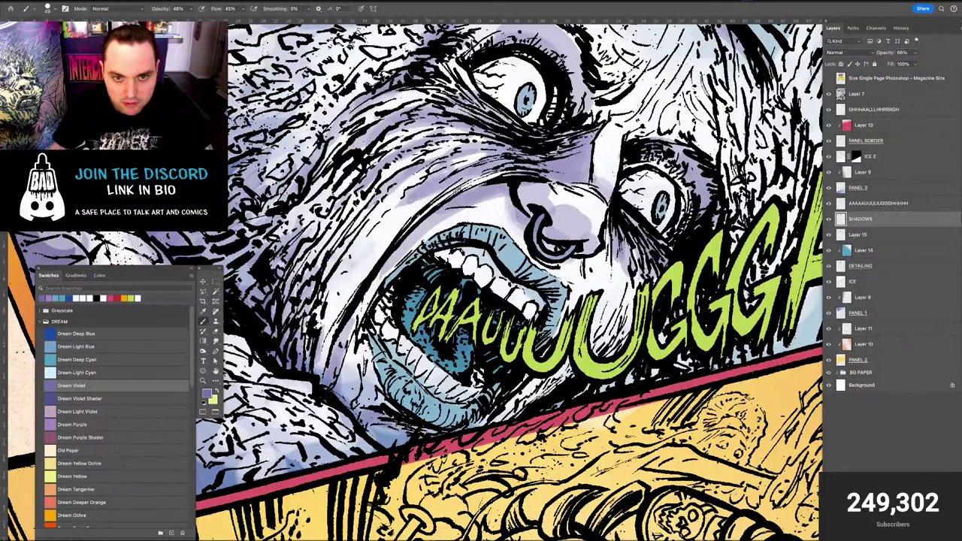
key("e")
mouse_move(423, 201)
left_mouse_down()
mouse_move(471, 180)
mouse_move(415, 194)
mouse_move(465, 199)
left_mouse_up()
left_click_drag(409, 223, 438, 199)
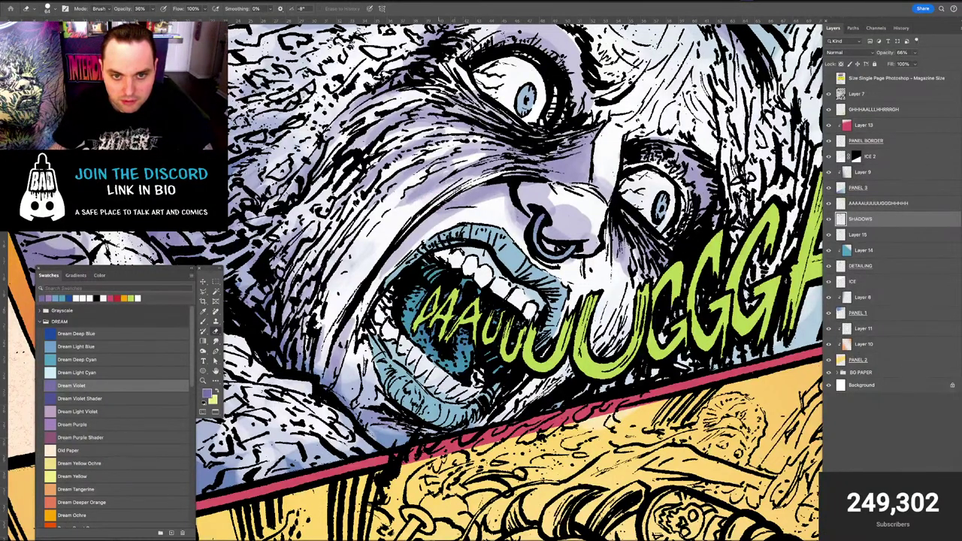
Brush more violet shading into the outer cheek wrinkles below the larger eye
key("b")
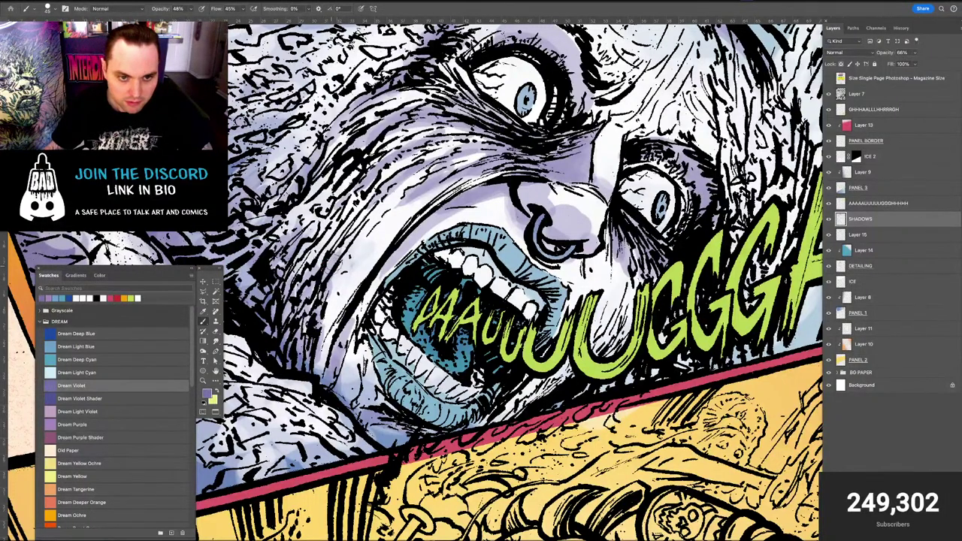
mouse_move(316, 226)
left_mouse_down()
mouse_move(309, 214)
mouse_move(289, 227)
left_mouse_up()
mouse_move(319, 196)
left_mouse_down()
mouse_move(336, 182)
mouse_move(330, 207)
mouse_move(348, 183)
left_mouse_up()
Review the face shadows against the rest of the comic page
key("super+minus")
key("super+minus")
key("super+minus")
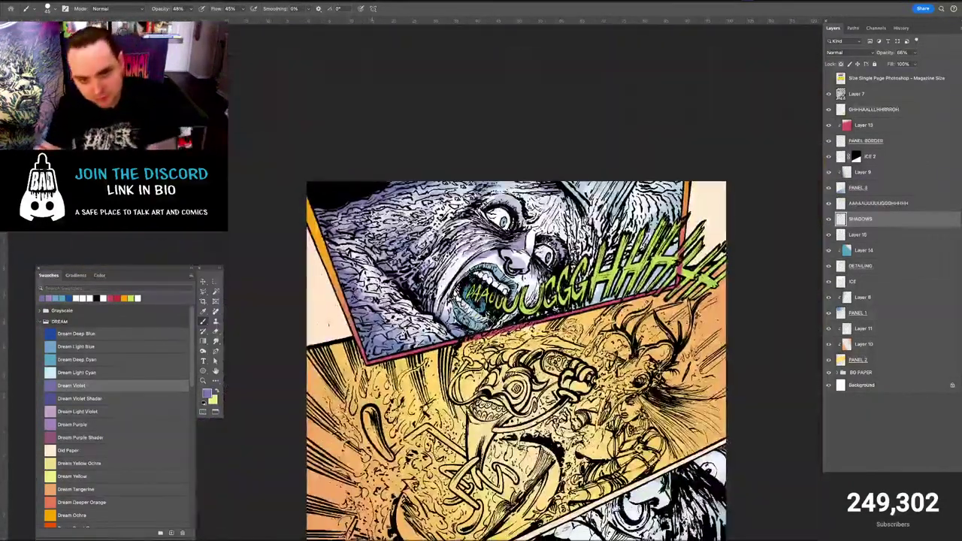
key("super+minus")
key("super+plus")
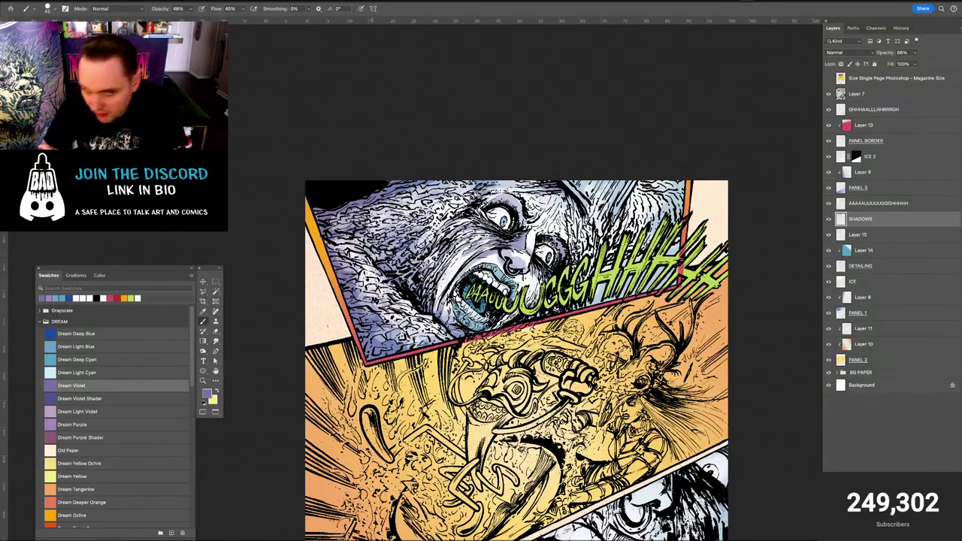
key("ctrl+plus")
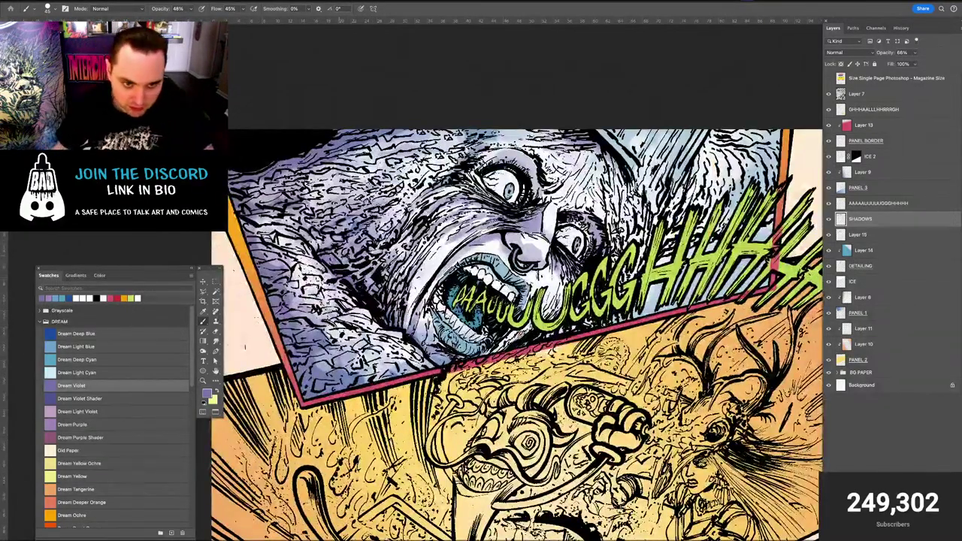
mouse_move(291, 224)
left_mouse_down()
mouse_move(314, 217)
mouse_move(266, 192)
left_mouse_up()
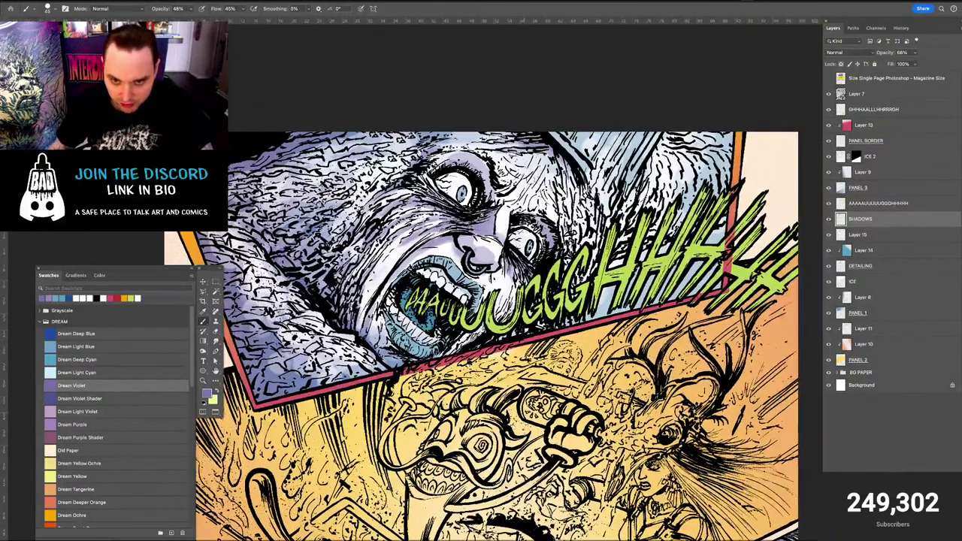
Brush violet shading over the creature's forehead and down the side of its head beyond the smaller eye
left_click_drag(544, 295, 549, 295)
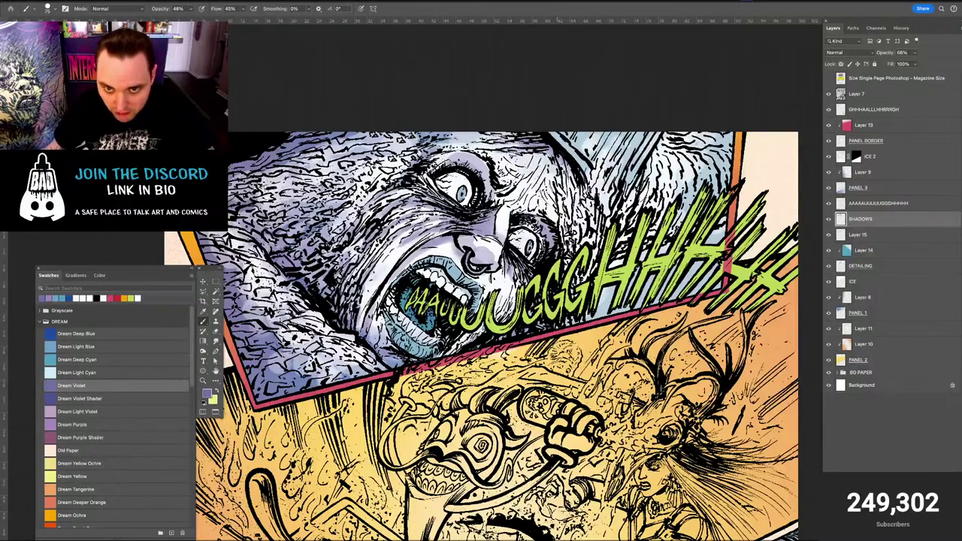
left_click_drag(558, 163, 564, 236)
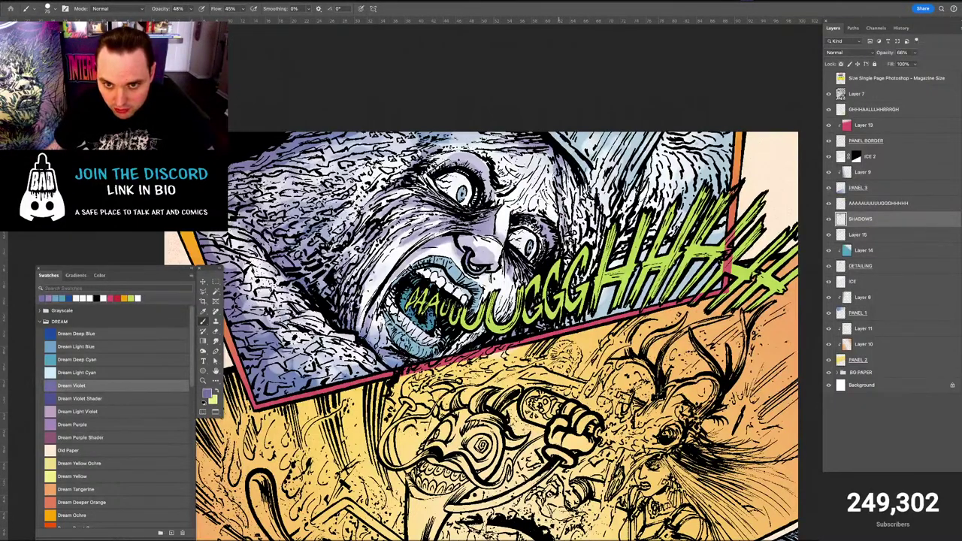
mouse_move(518, 163)
left_mouse_down()
mouse_move(510, 163)
mouse_move(509, 188)
left_mouse_up()
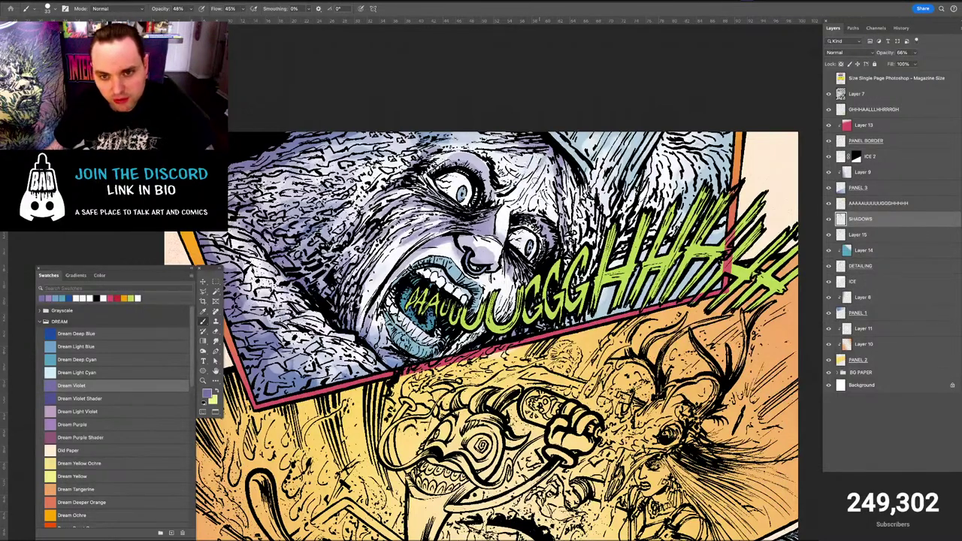
mouse_move(550, 156)
left_mouse_down()
mouse_move(546, 174)
mouse_move(589, 205)
mouse_move(592, 229)
left_mouse_up()
mouse_move(535, 157)
left_mouse_down()
mouse_move(526, 176)
mouse_move(535, 154)
mouse_move(505, 148)
left_mouse_up()
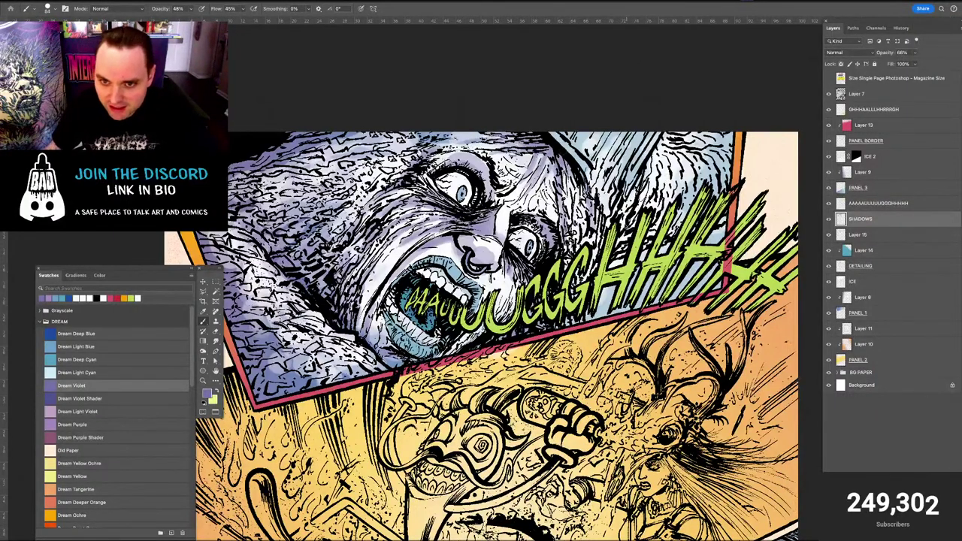
Enlarge the brush and add broad violet shading to the creature's arm near the lower corner of the panel
key("]")
key("]")
key("]")
key("]")
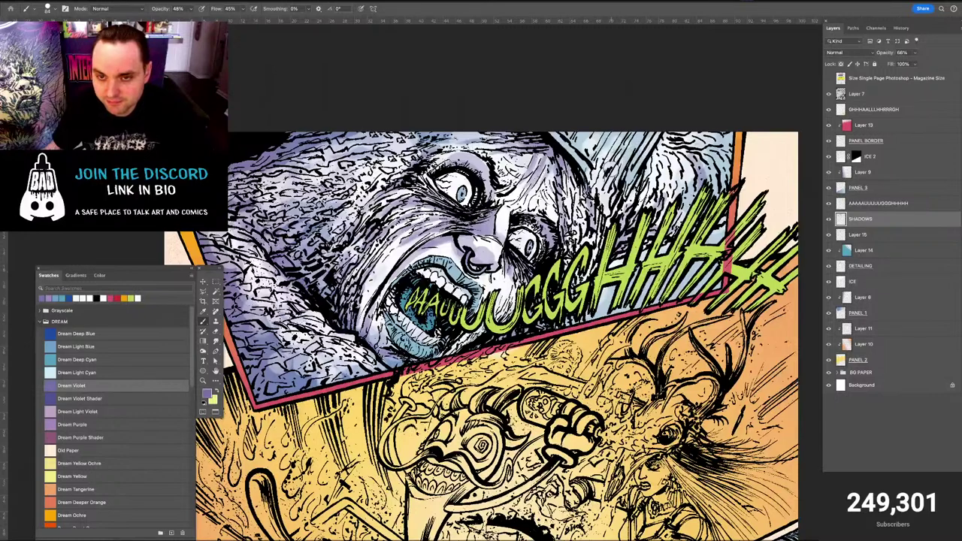
key("[")
key("[")
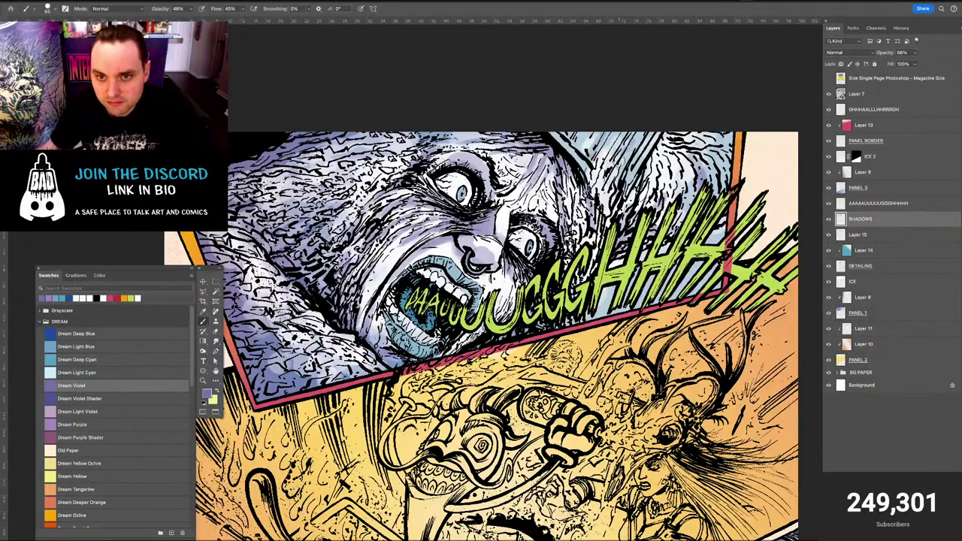
mouse_move(620, 188)
left_mouse_down()
mouse_move(607, 204)
mouse_move(636, 146)
mouse_move(634, 81)
left_mouse_up()
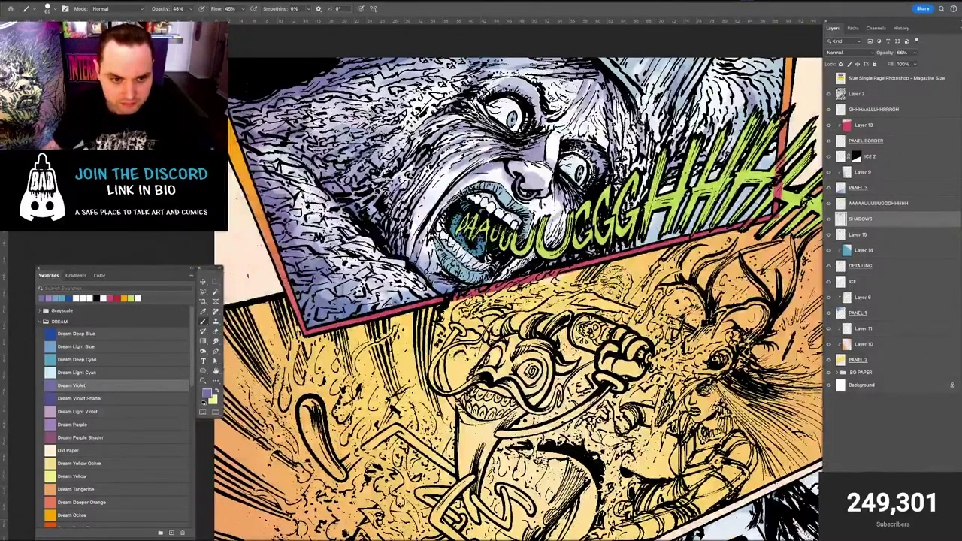
left_click_drag(318, 291, 345, 276)
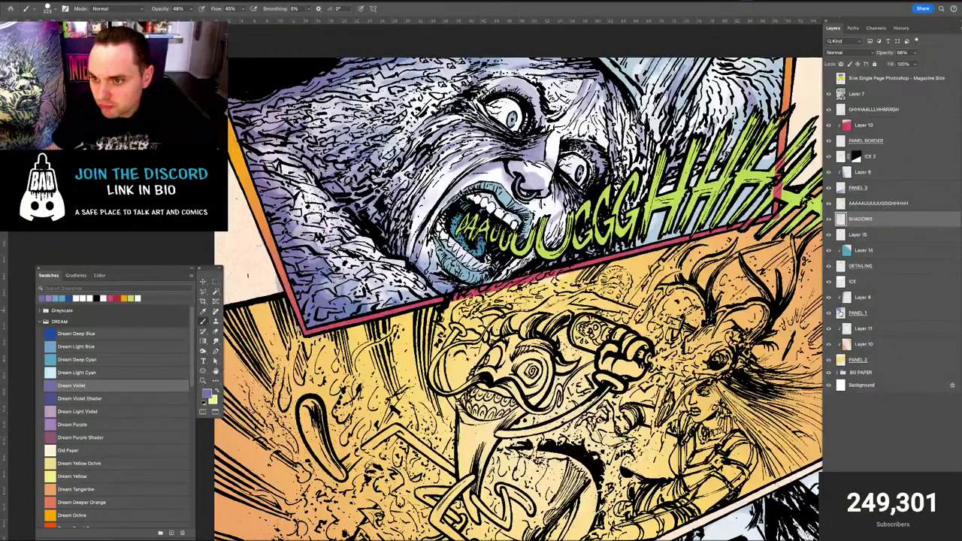
Add a layer mask to the SHADOWS layer that confines its shading to the shape of PANEL 1
left_click(885, 534)
key("super+i")
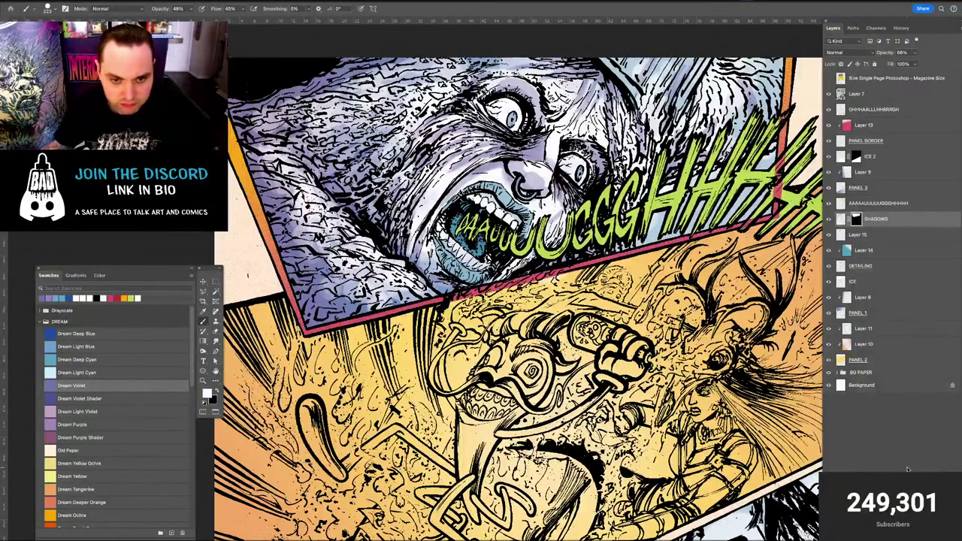
Examine the masked shadows of the creature panel at several magnifications alongside the panels below it
key("super+minus")
key("super+minus")
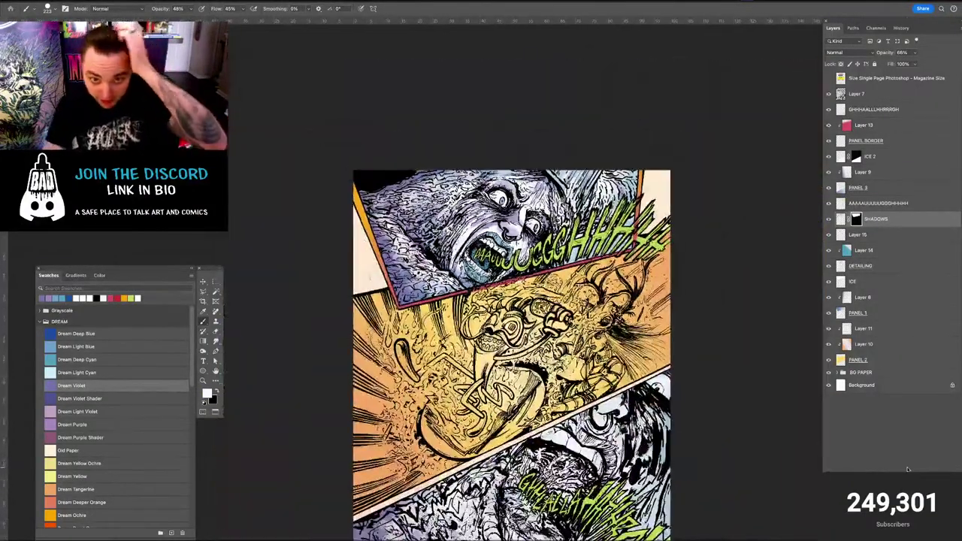
key("super+plus")
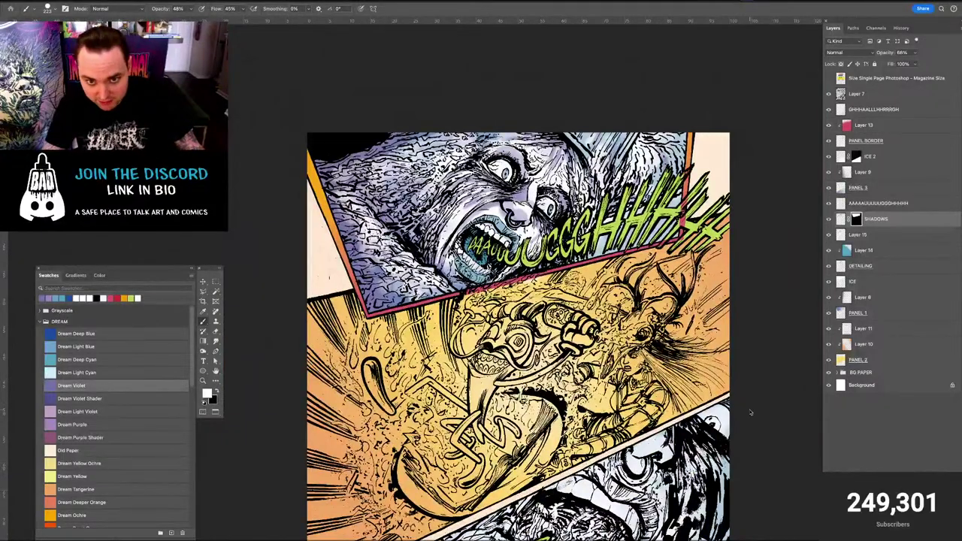
left_click_drag(489, 204, 538, 274)
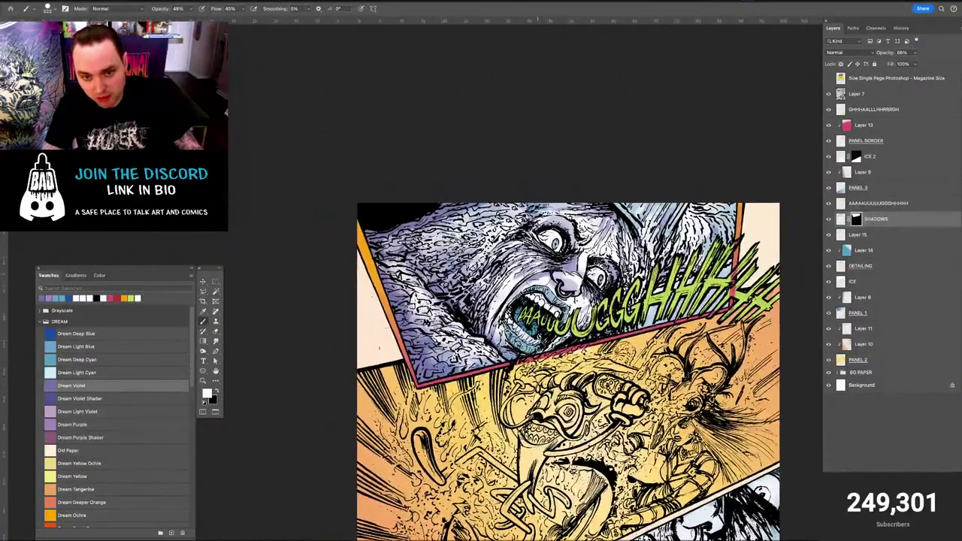
key("super+minus")
key("super+plus")
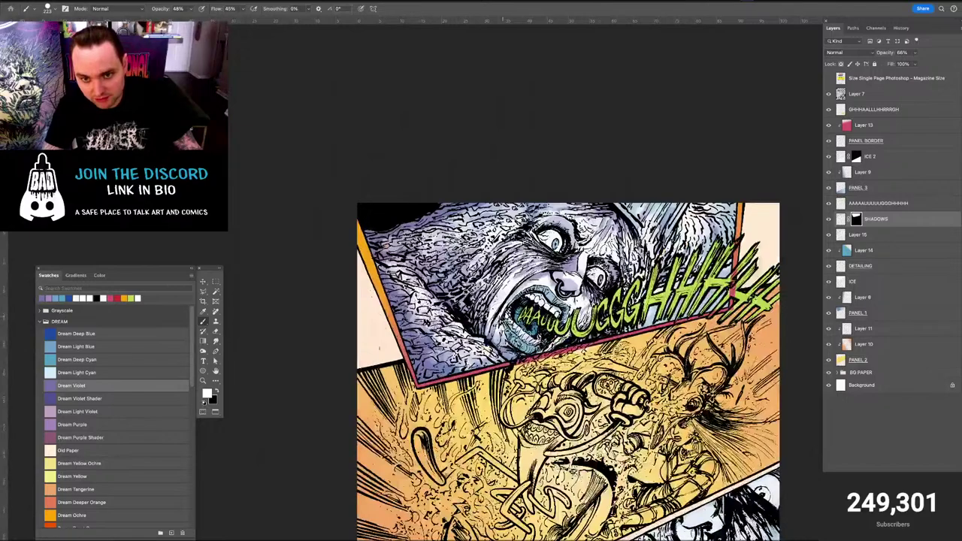
key("super+plus")
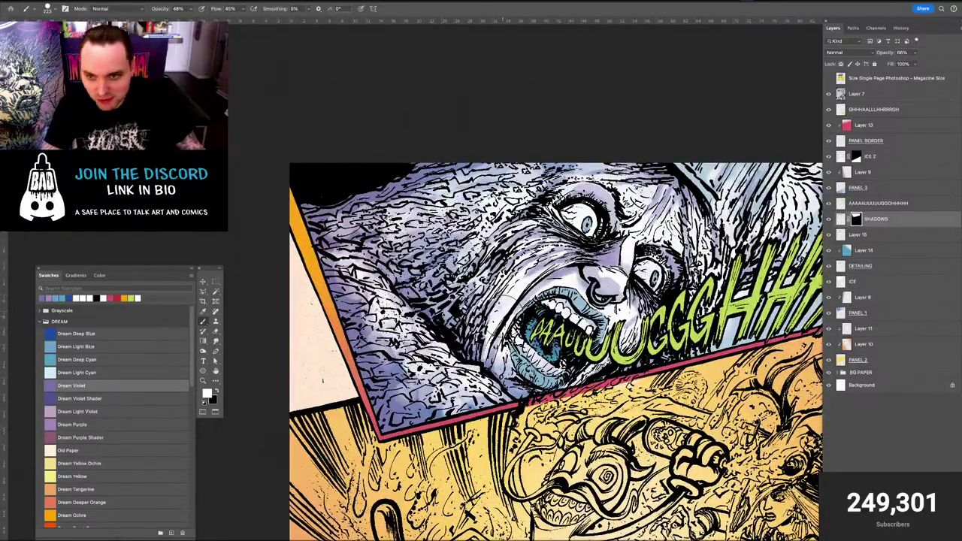
key("super+minus")
left_click_drag(543, 317, 503, 316)
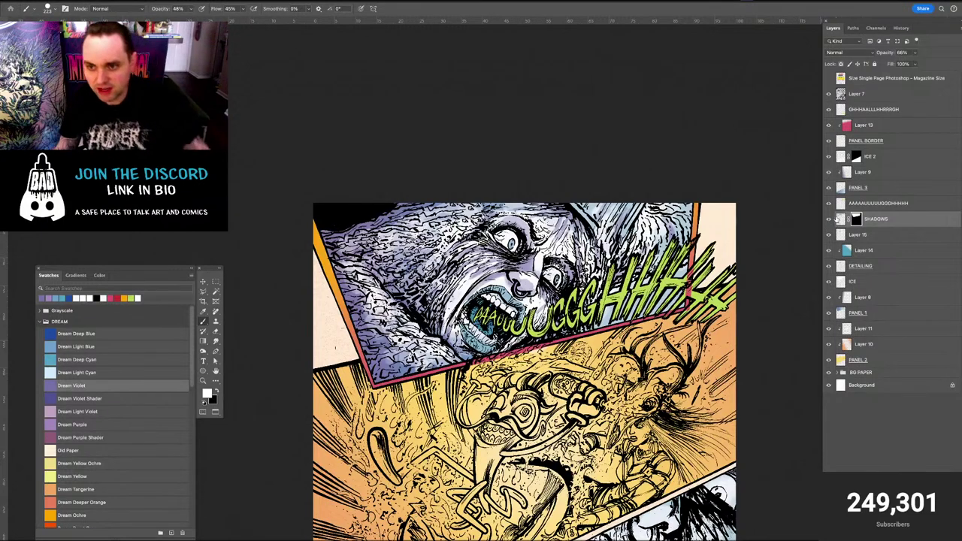
Target the SHADOWS layer's artwork instead of its mask, and brush violet shading into the fur beside the head and behind the lettering
left_click(839, 219)
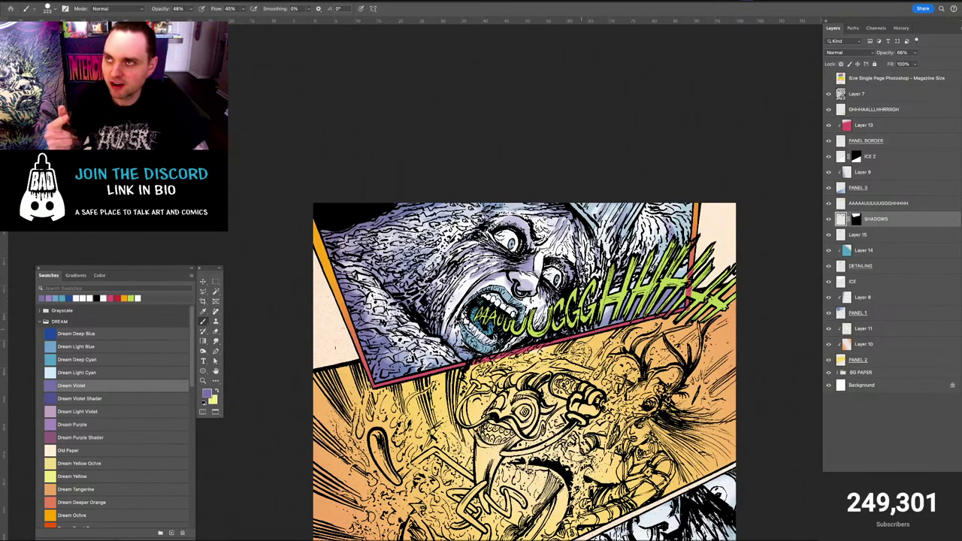
key("super+plus")
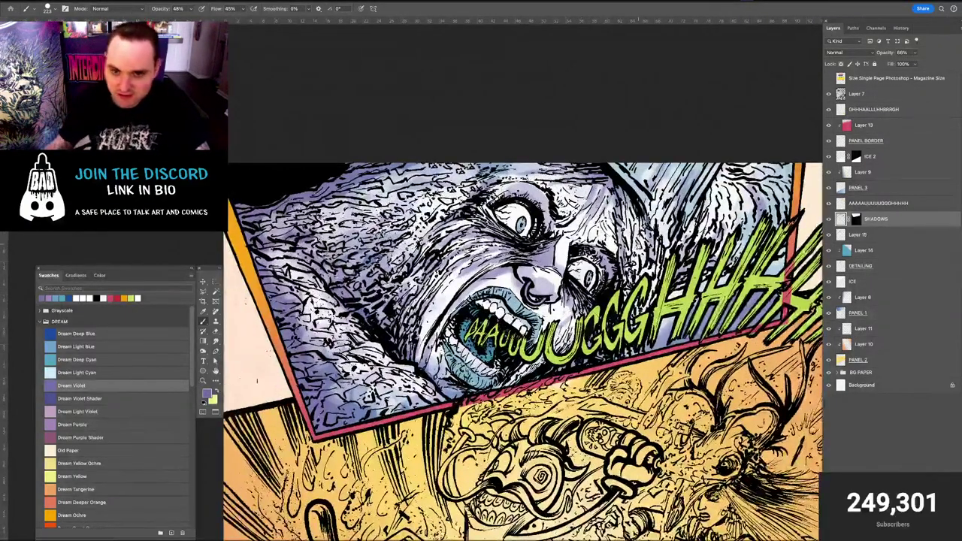
left_click_drag(703, 266, 593, 264)
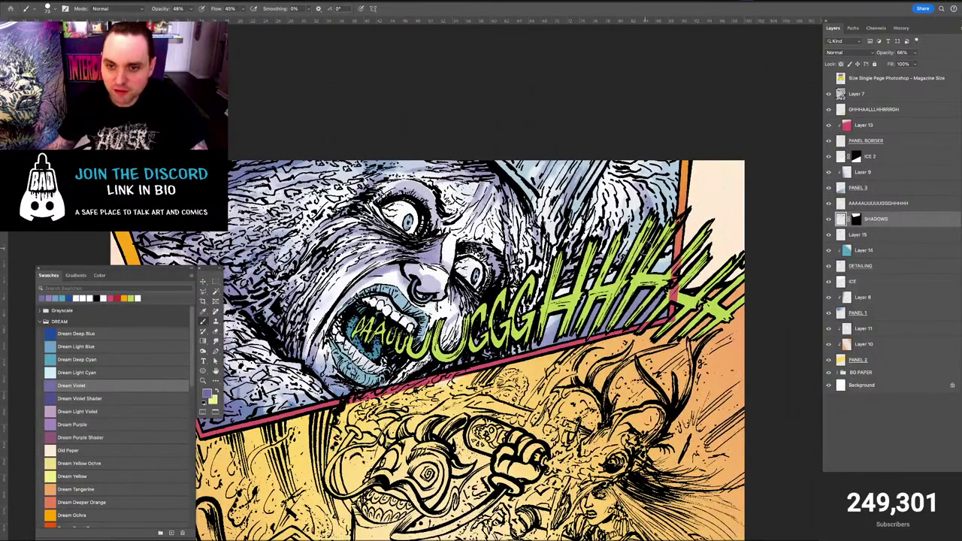
key("bracketleft")
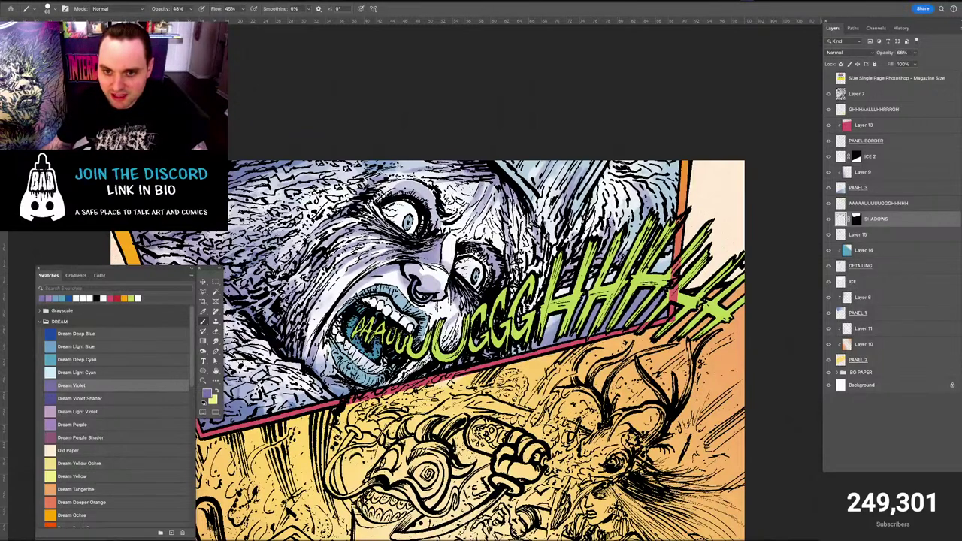
left_click_drag(611, 195, 605, 228)
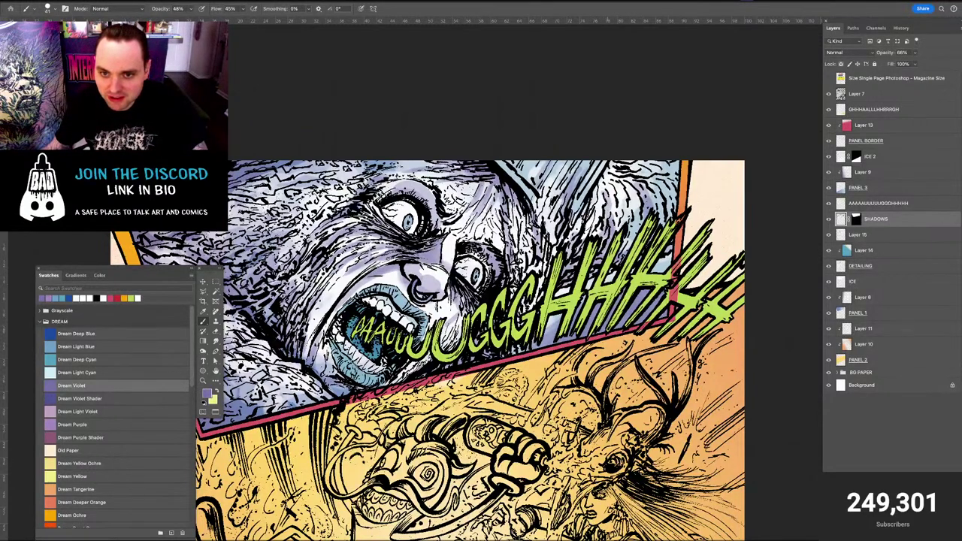
key("e")
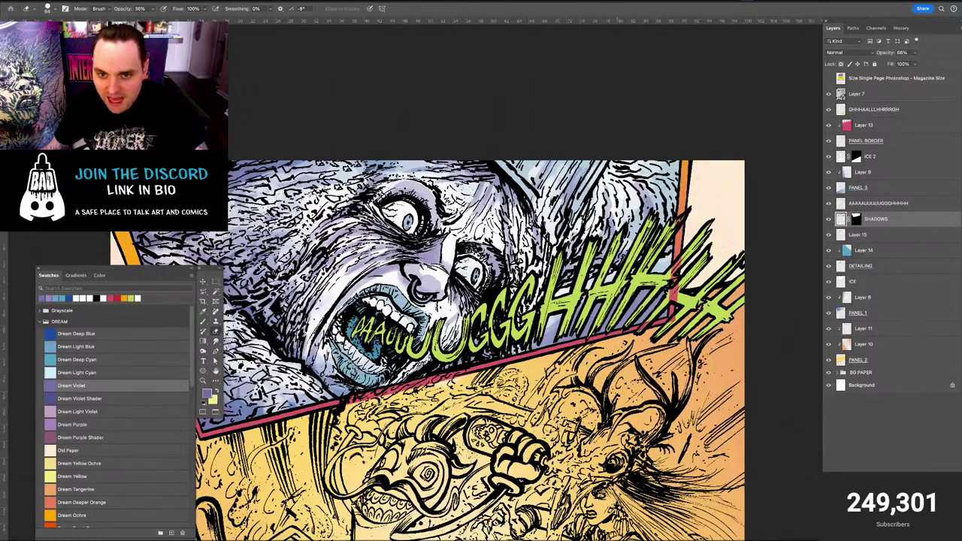
key("b")
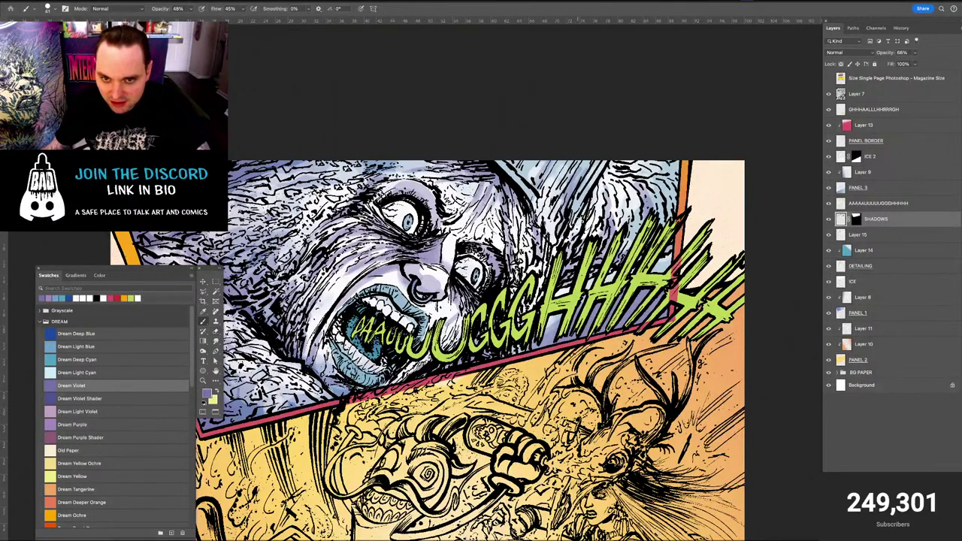
mouse_move(578, 223)
left_mouse_down()
mouse_move(584, 210)
mouse_move(517, 329)
left_mouse_up()
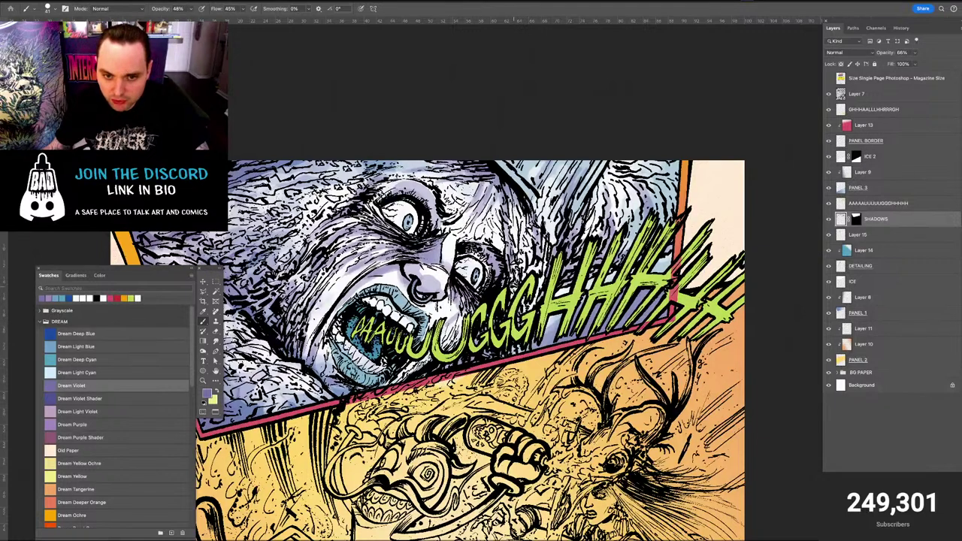
left_click_drag(513, 295, 508, 272)
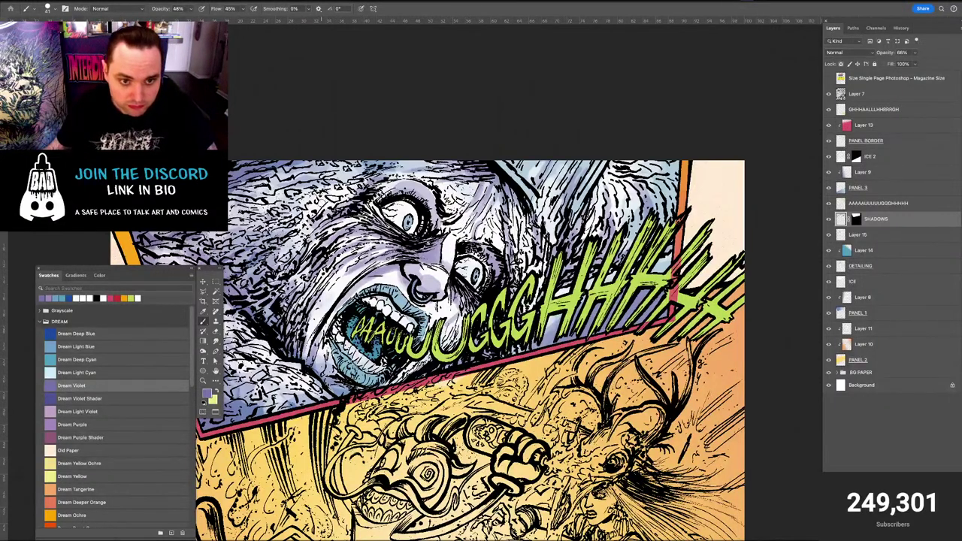
Brush violet shading into the creature's shoulder fur and add a touch above the smaller eye
left_click_drag(327, 203, 423, 230)
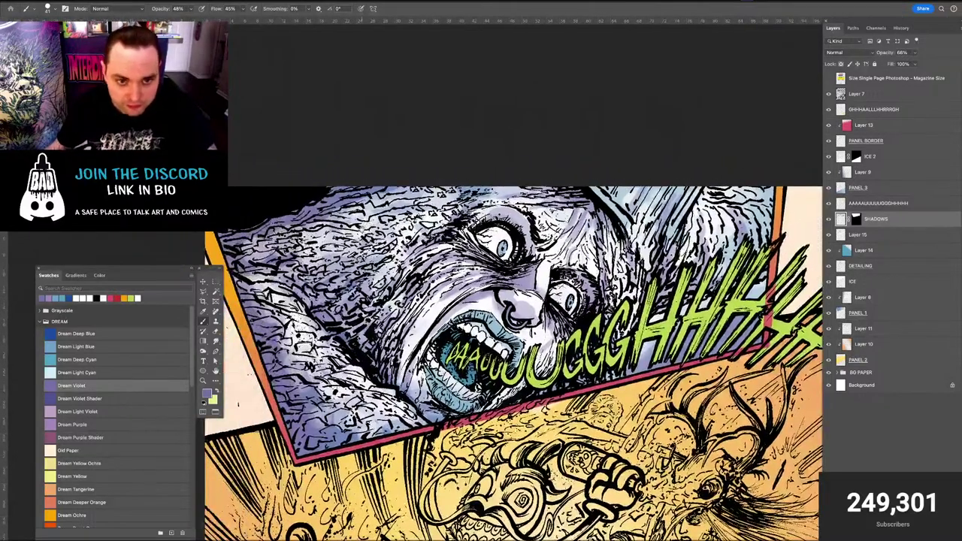
scroll(365, 226, "up", 1)
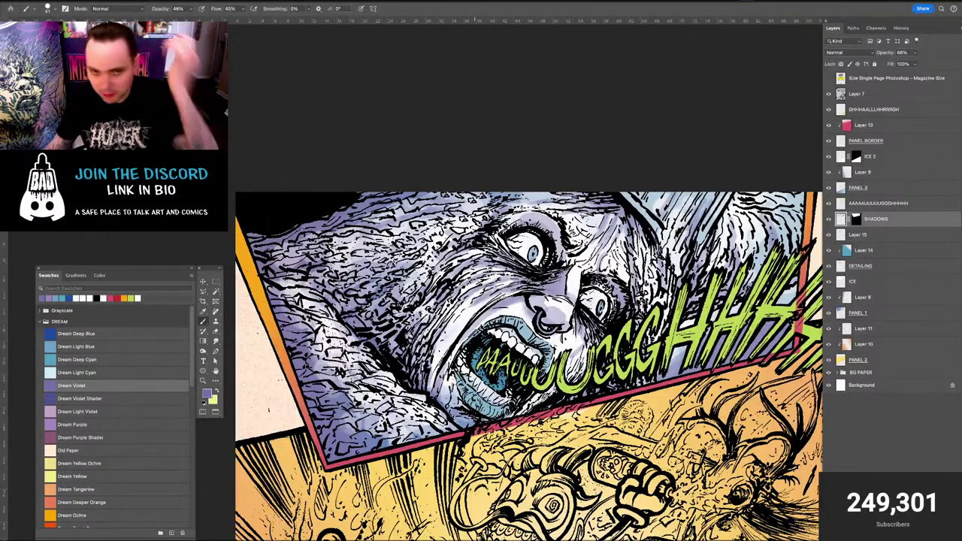
key("e")
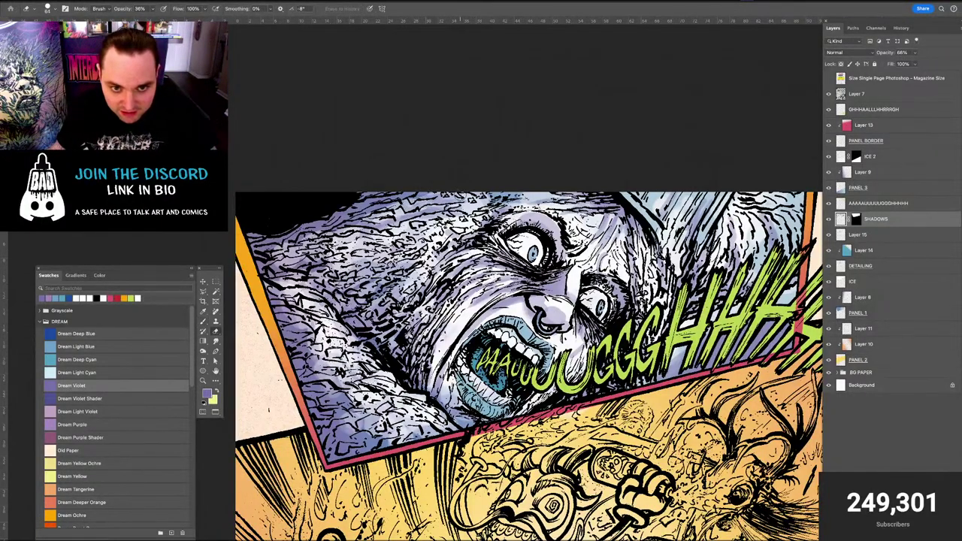
key("b")
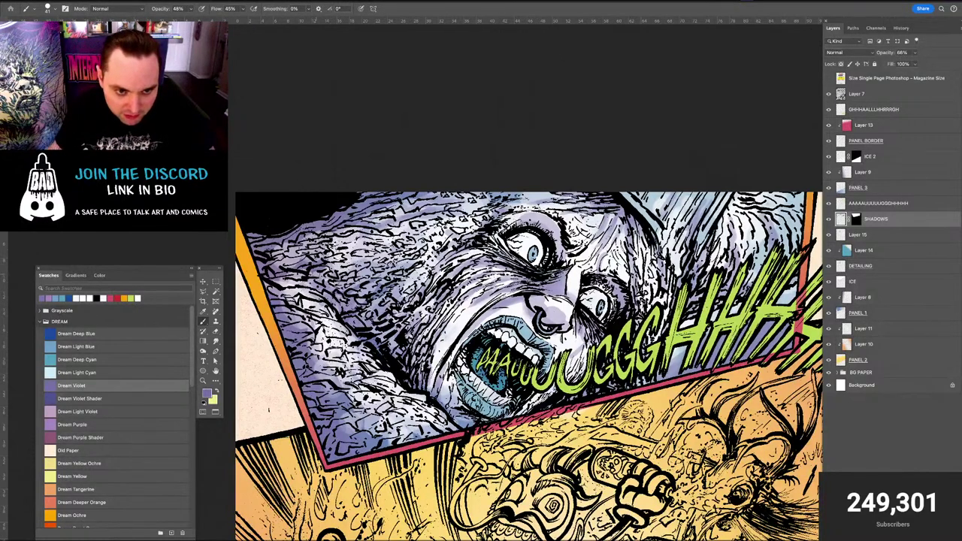
left_click_drag(316, 282, 329, 281)
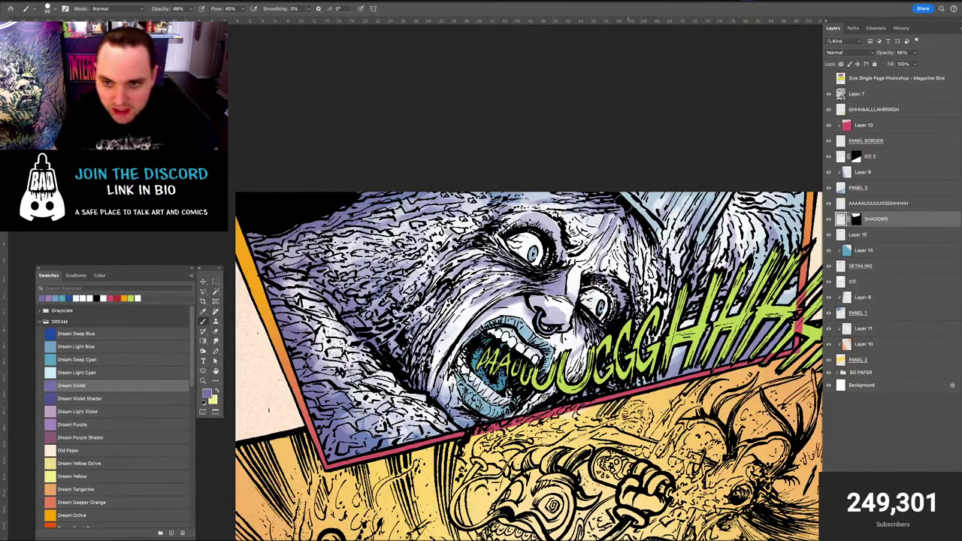
left_click_drag(622, 204, 547, 205)
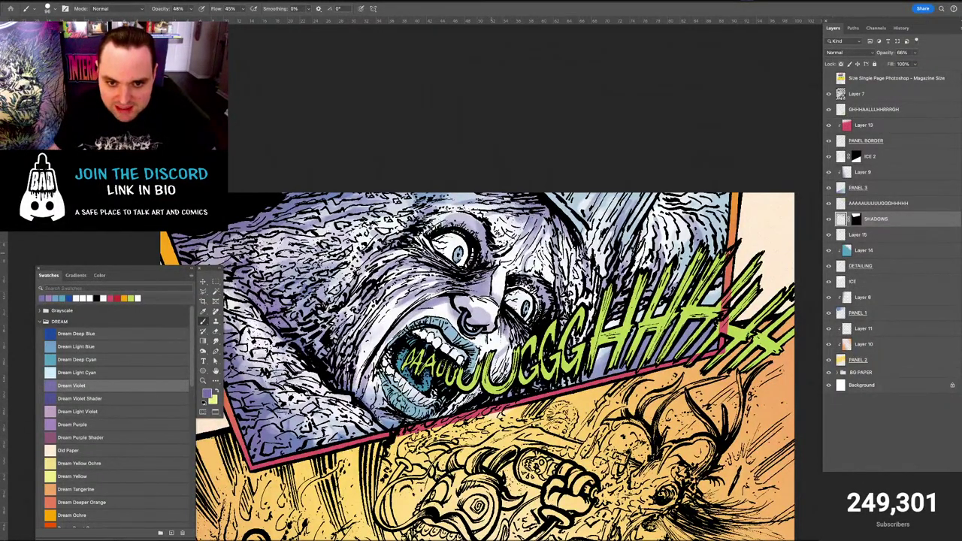
left_click_drag(506, 256, 503, 256)
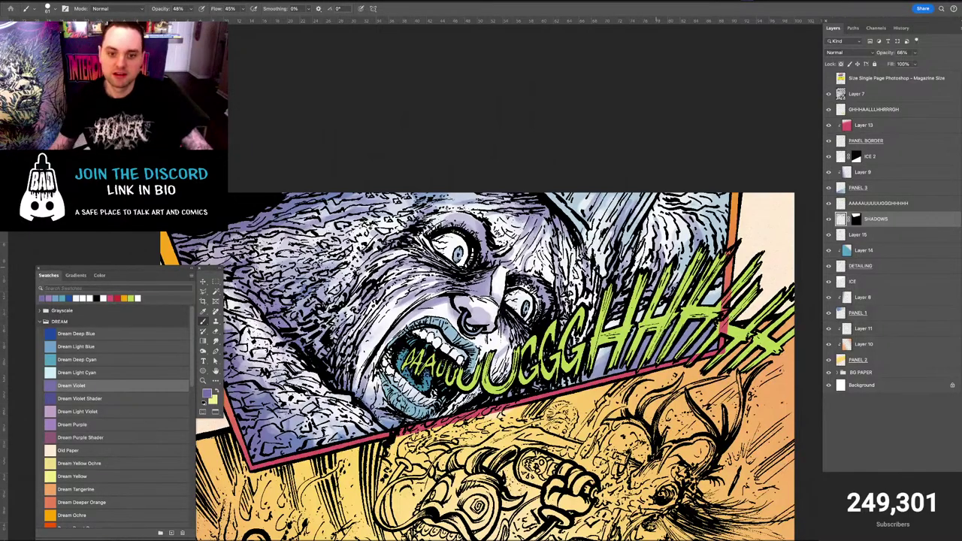
Review the violet shading on the creature's body and head, both in the full page and up close
key("super+minus")
key("super+minus")
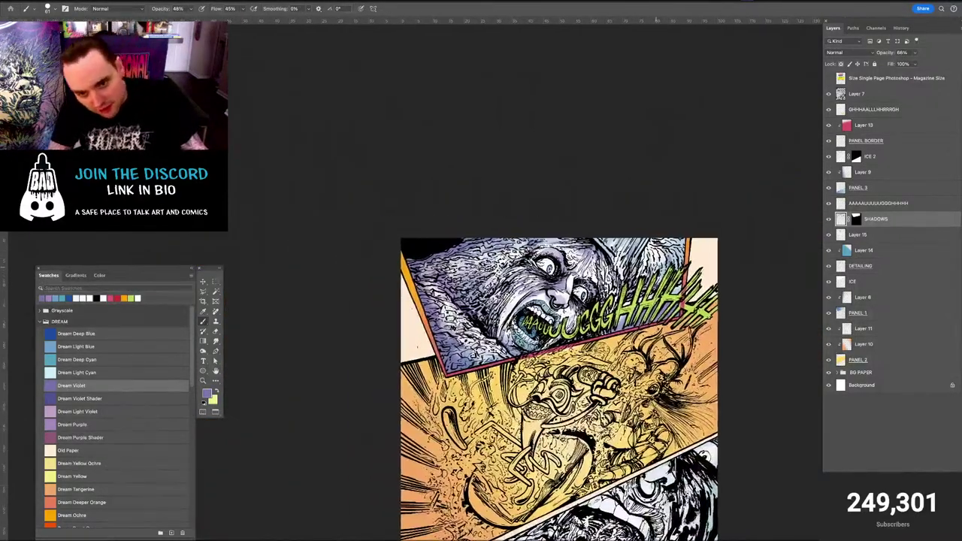
key("ctrl+plus")
key("ctrl+plus")
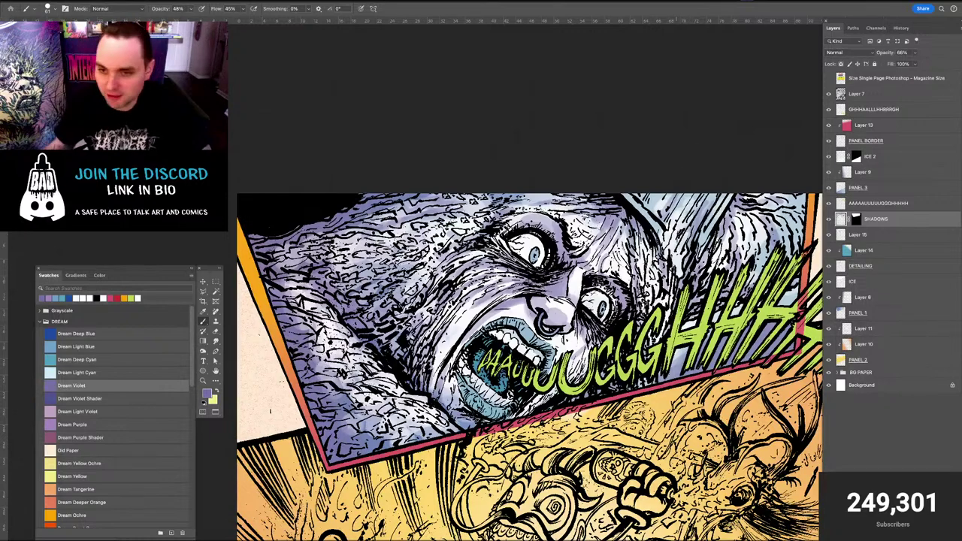
scroll(674, 257, "right", 5)
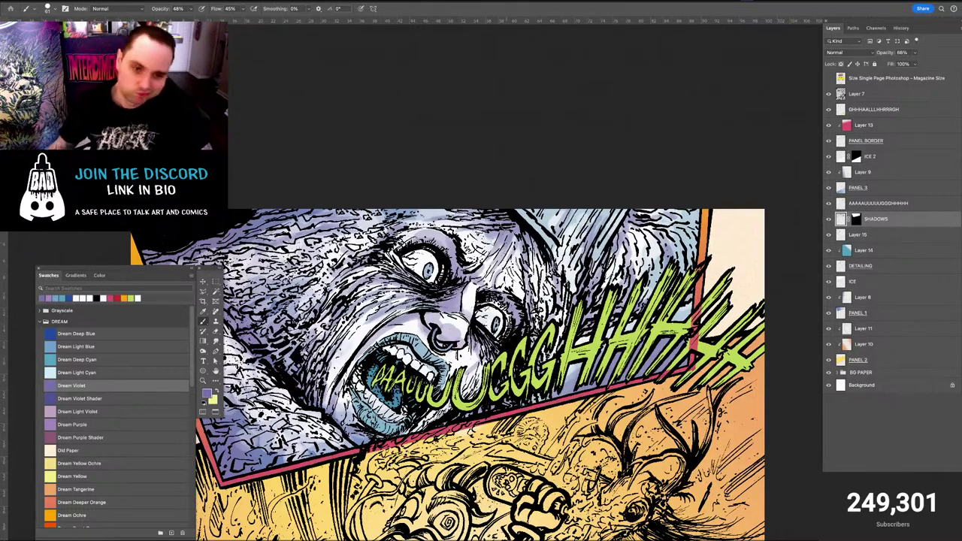
left_click_drag(513, 224, 562, 208)
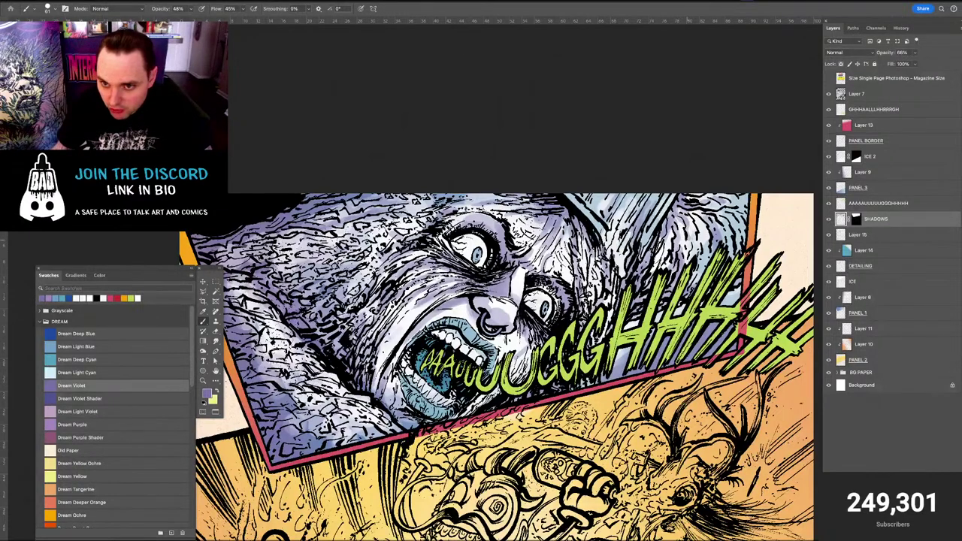
Examine the violet shading across the creature panel, from the shoulder fur at its outer edge to the lettering
key("e")
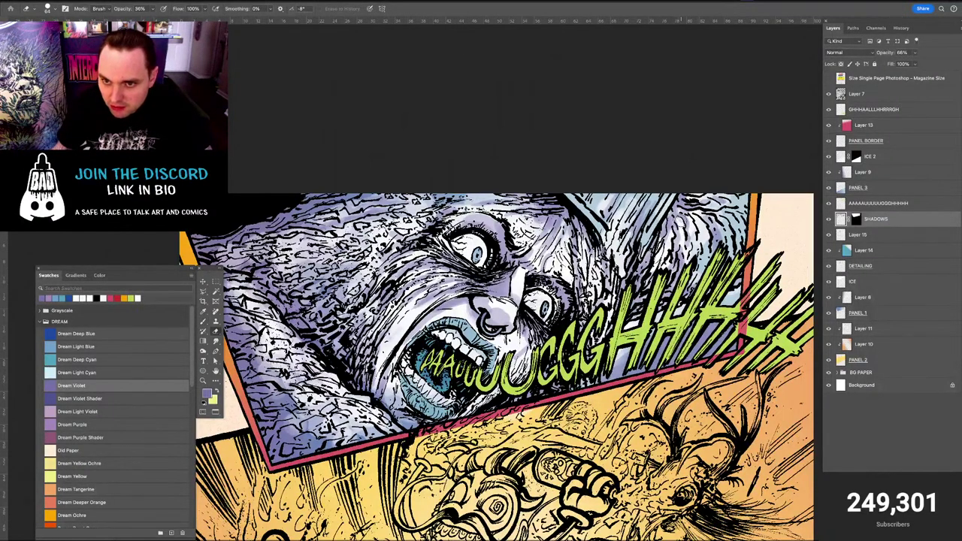
key("b")
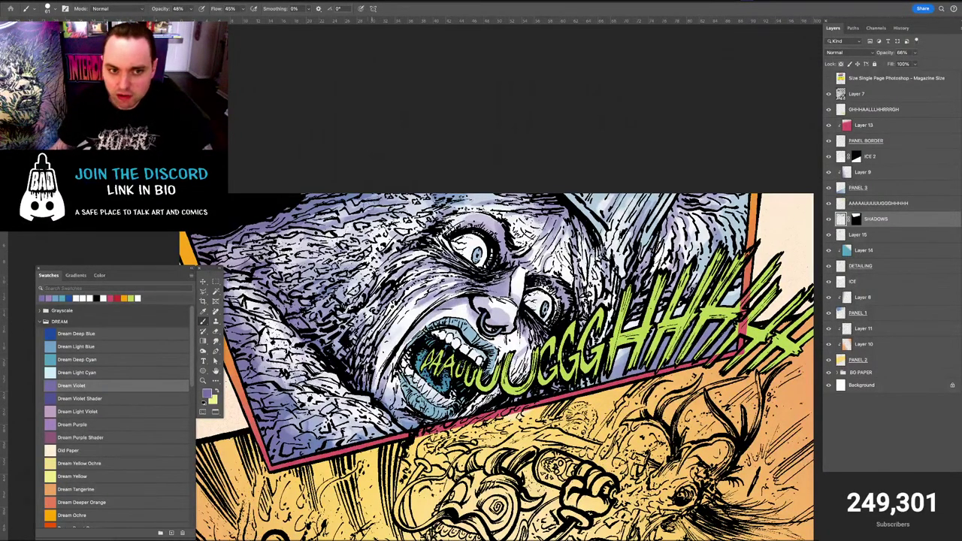
left_click_drag(343, 233, 472, 246)
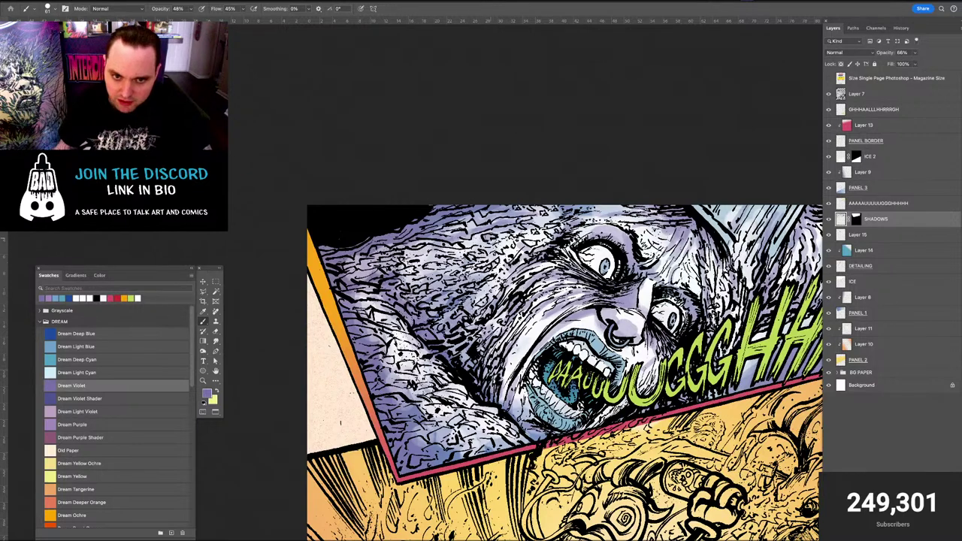
left_click_drag(463, 257, 410, 254)
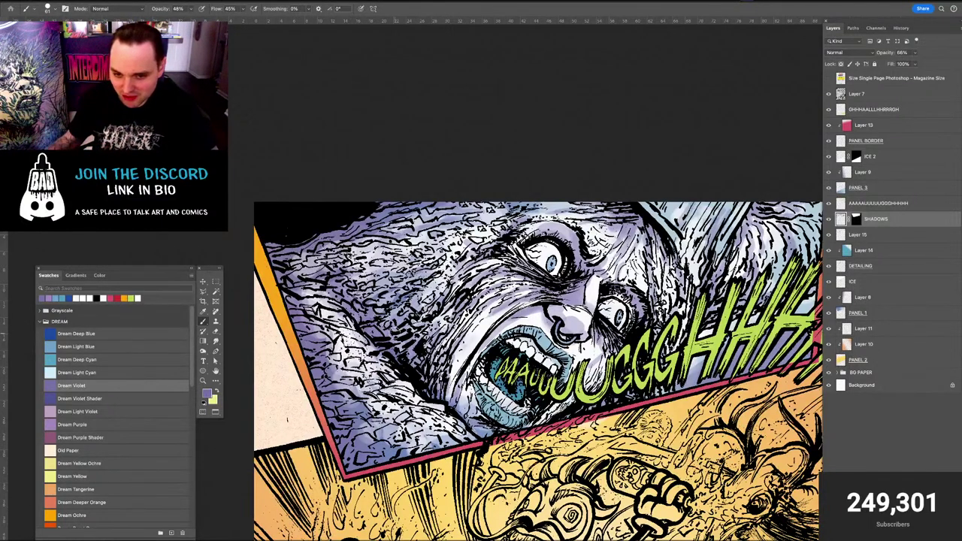
key("e")
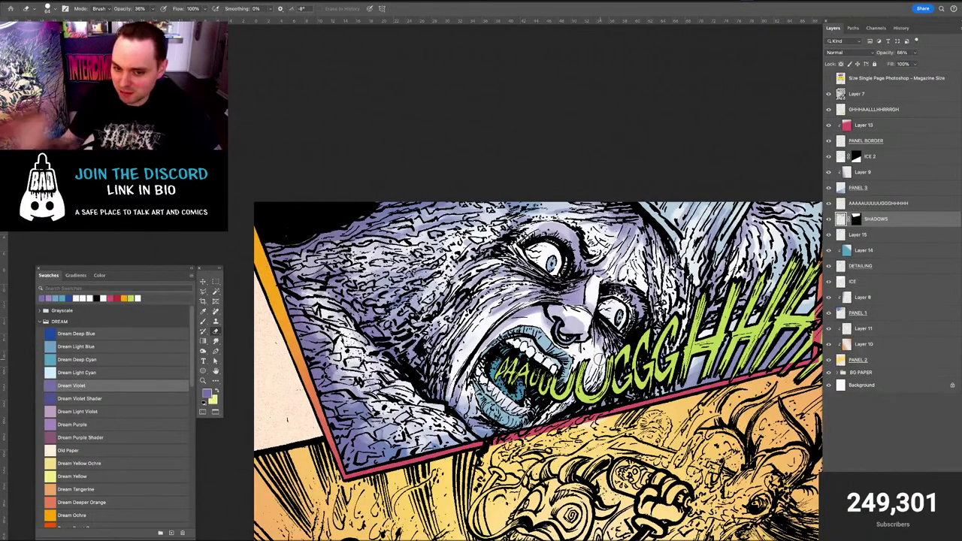
key("b")
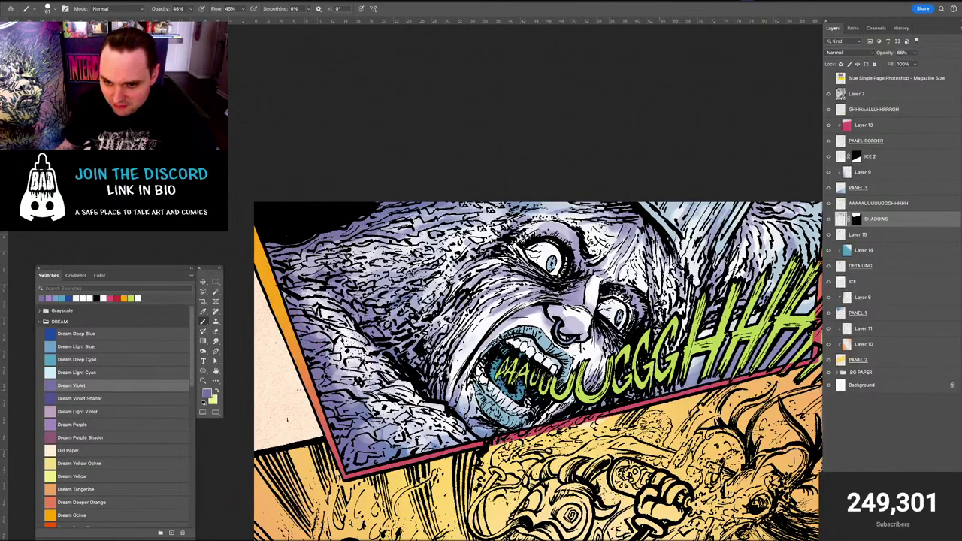
left_click_drag(752, 370, 630, 358)
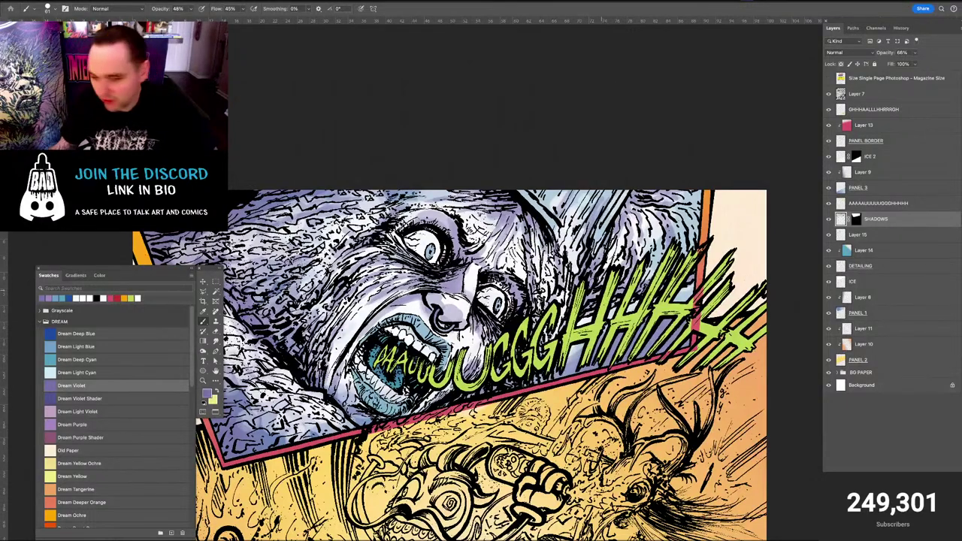
scroll(433, 289, "left", 5)
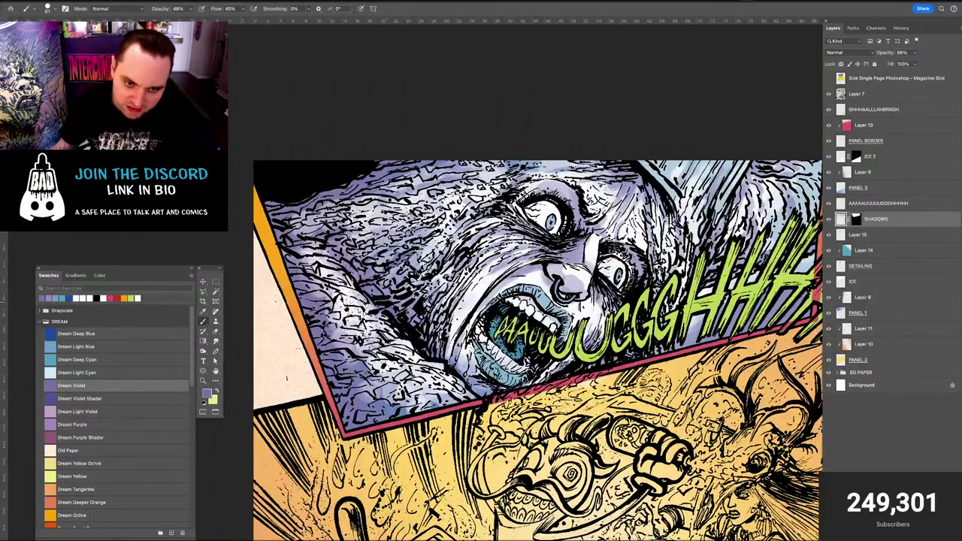
Brush Dream Violet shading into the fur around the creature's jaw and over its lower lip and mouth on the SHADOWS layer
left_click_drag(356, 301, 375, 300)
mouse_move(412, 329)
left_mouse_down()
mouse_move(435, 353)
mouse_move(438, 332)
mouse_move(481, 326)
left_mouse_up()
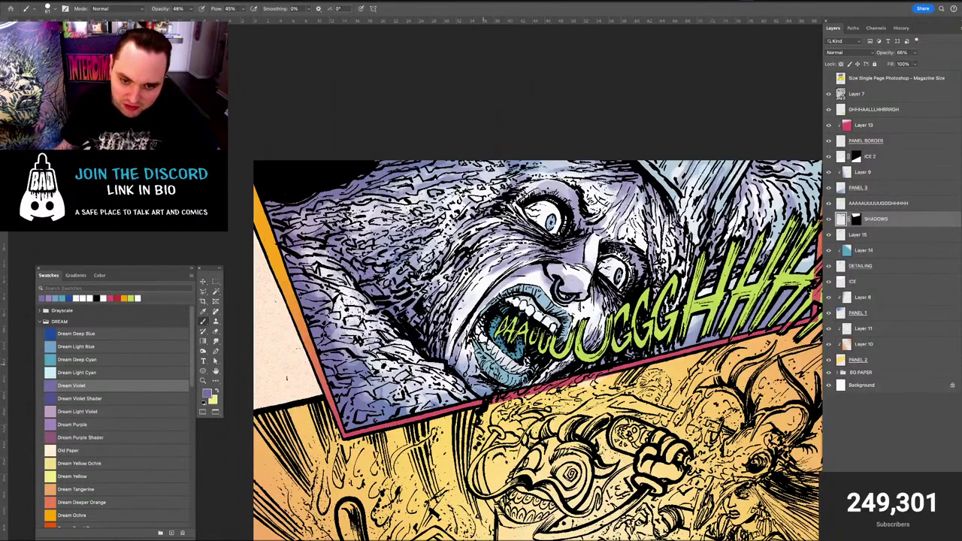
left_click_drag(483, 365, 516, 383)
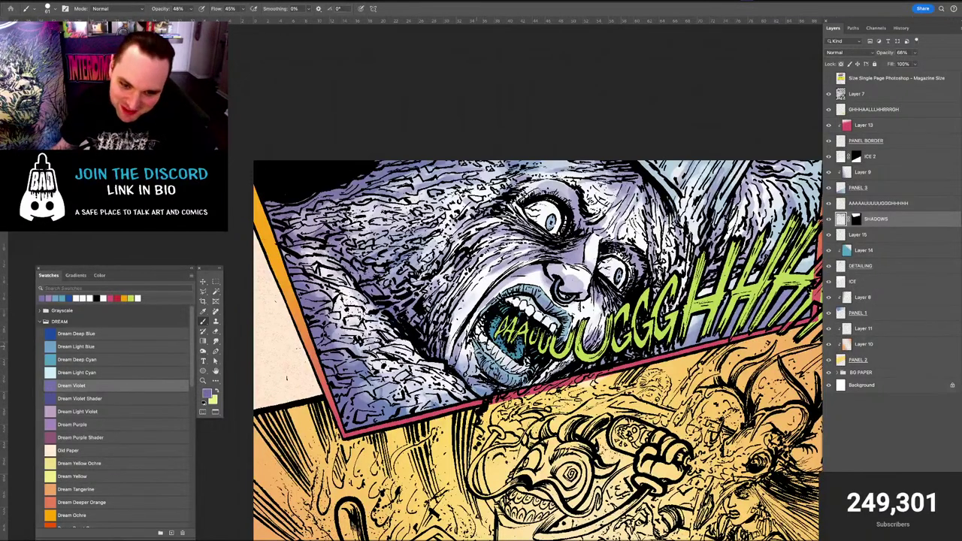
left_click_drag(484, 365, 512, 386)
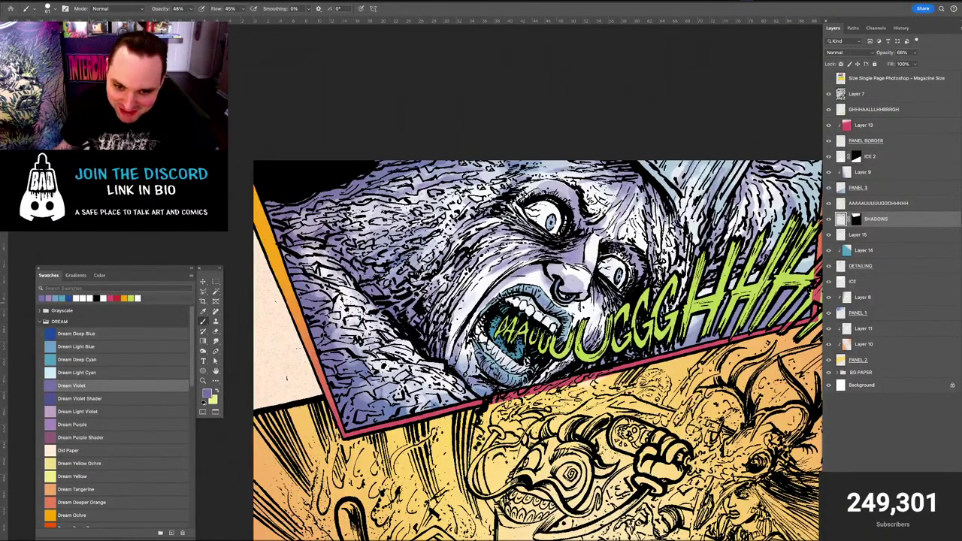
left_click_drag(500, 331, 506, 337)
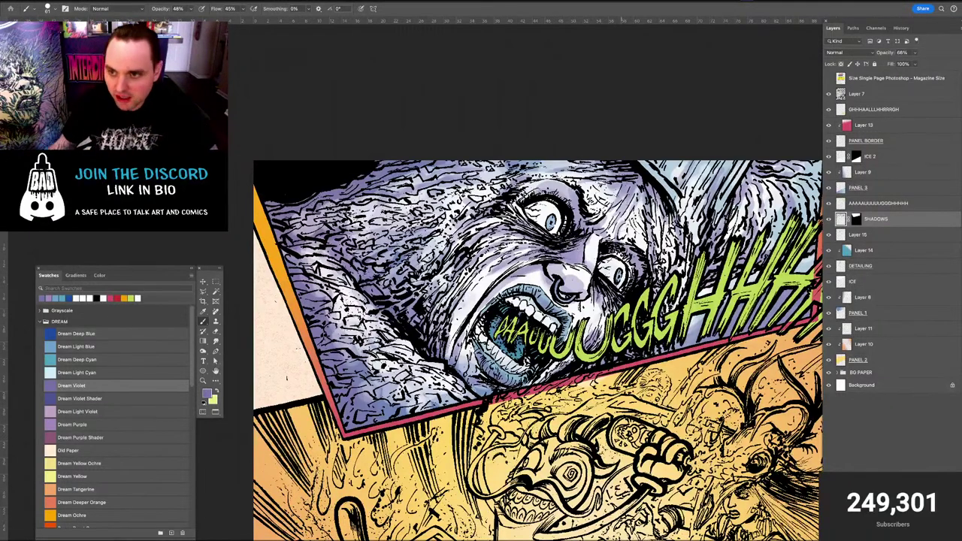
Add a new layer above SHADOWS and choose Dream Deep Cyan as the foreground colour
key("ctrl+shift+n")
key("Return")
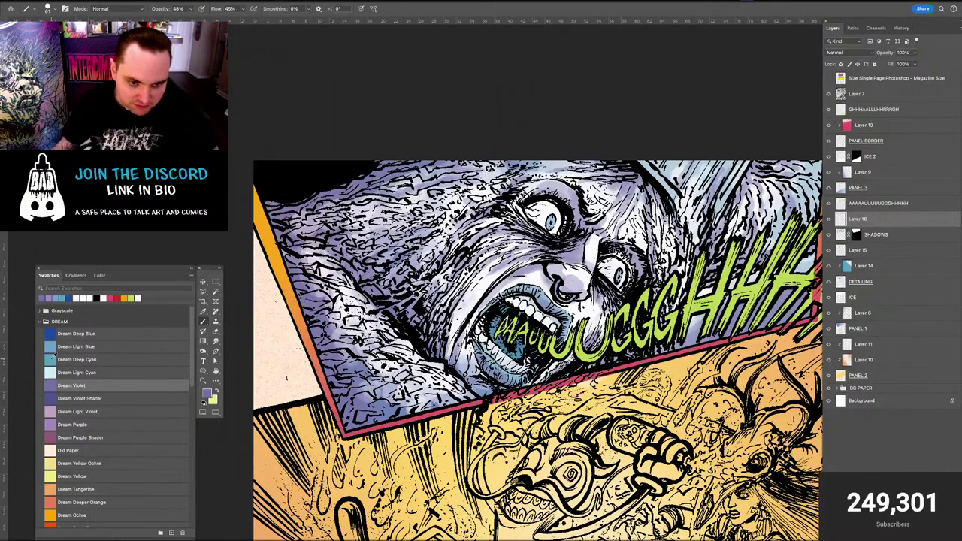
double_click(58, 355)
key("super+minus")
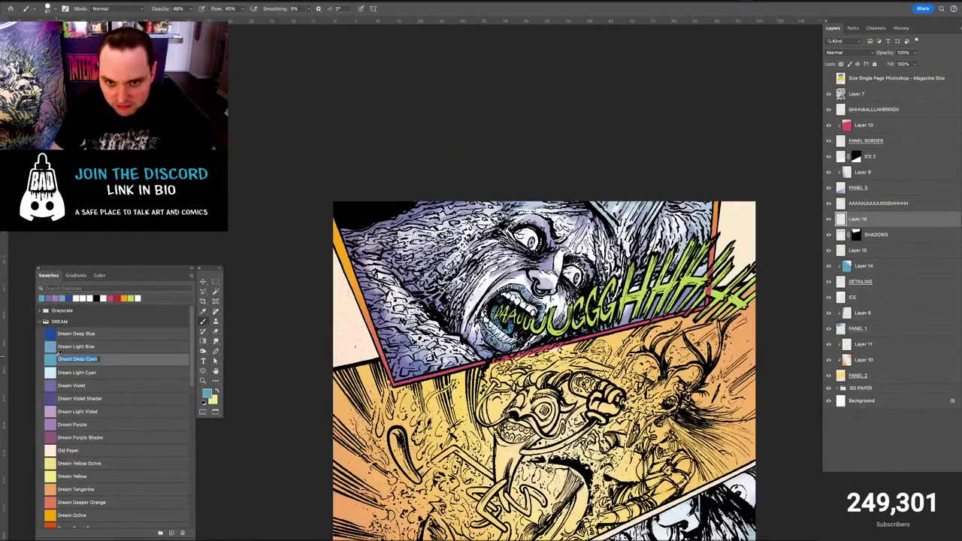
key("super+minus")
key("super+equal")
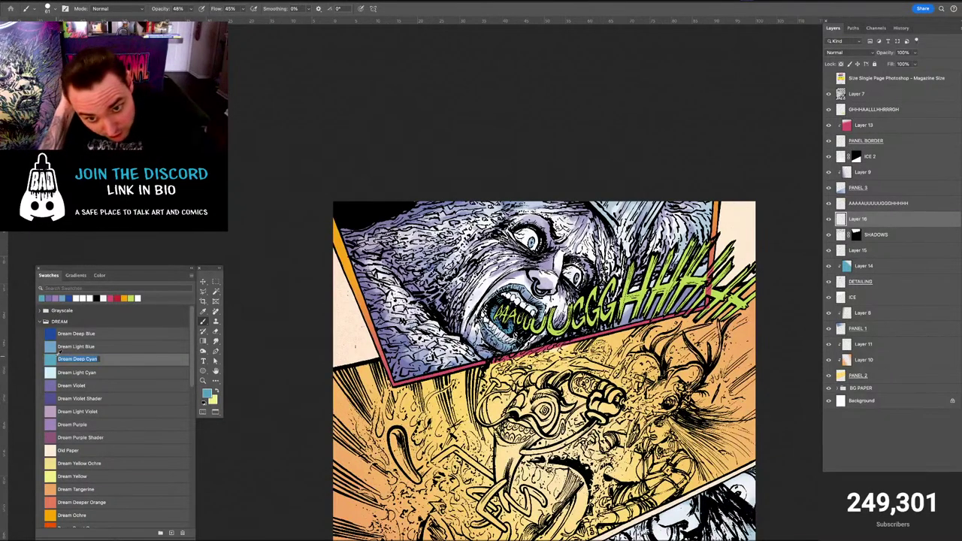
type("G")
key("super+z")
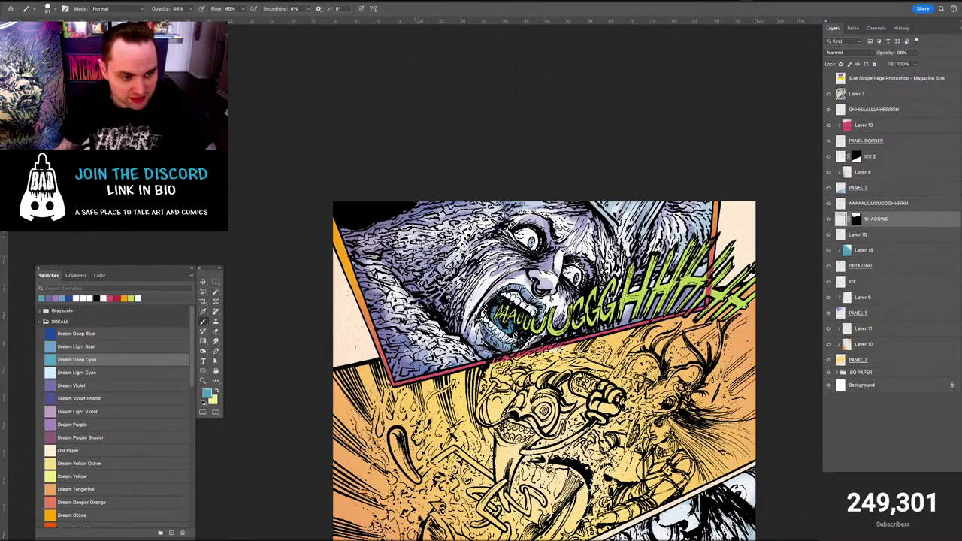
key("ctrl+z")
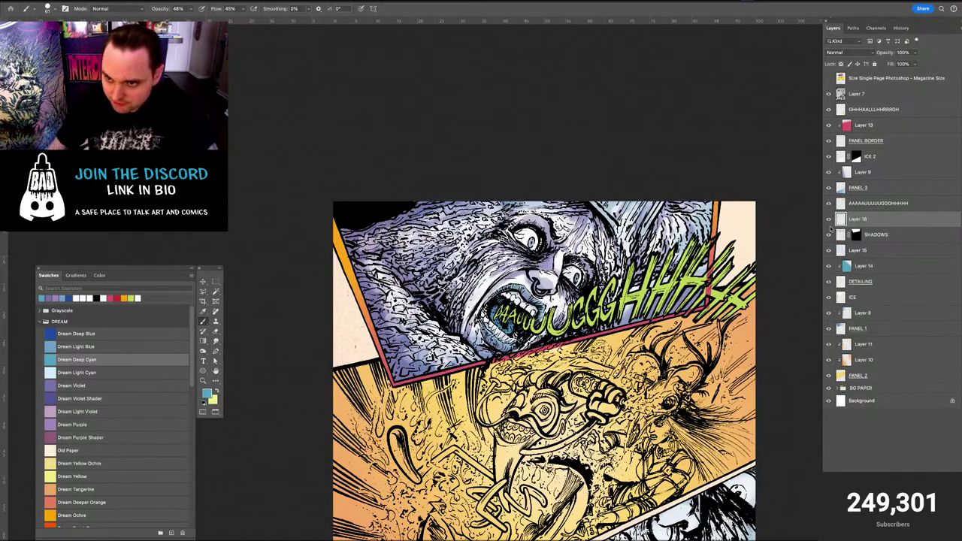
Draw a deep cyan gradient from the creature's shoulder fur toward its face, and confine it with a copy of the SHADOWS mask
key("g")
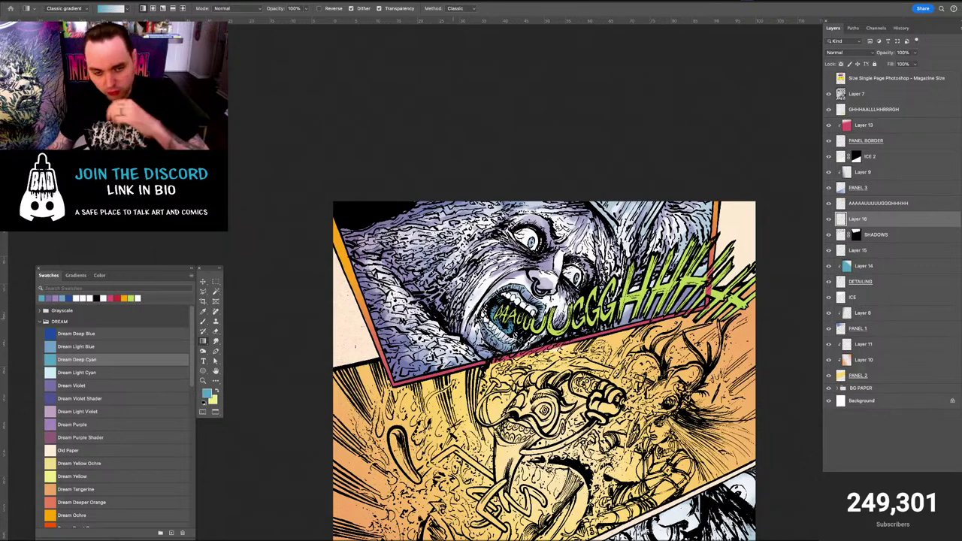
left_click_drag(442, 327, 564, 255)
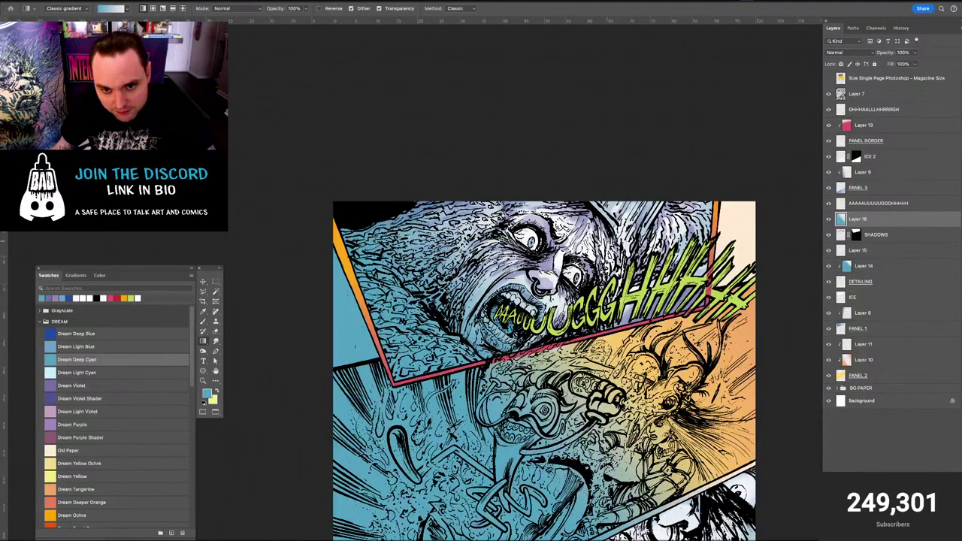
left_click_drag(855, 233, 857, 219)
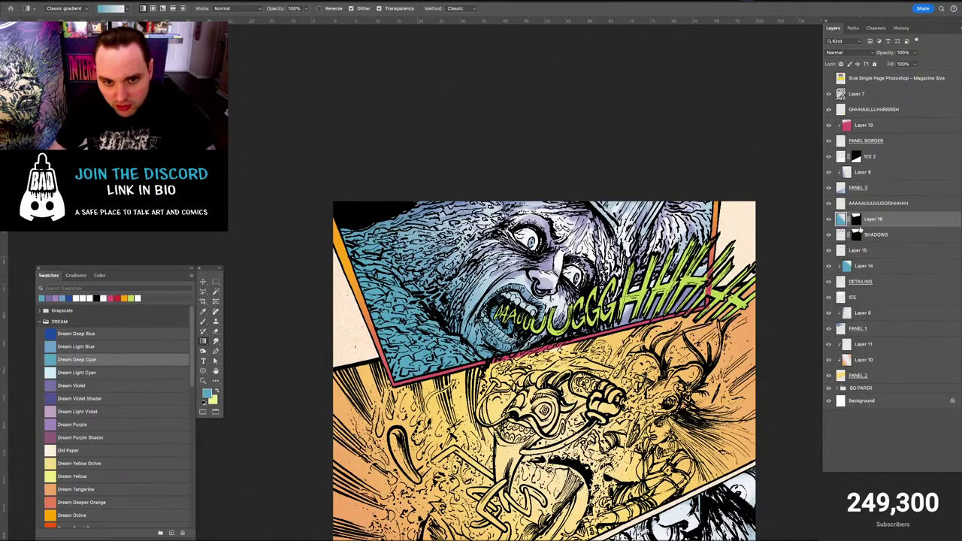
Set the deep cyan gradient layer's blend mode to Color Burn and check the effect at different magnifications
key("ctrl+plus")
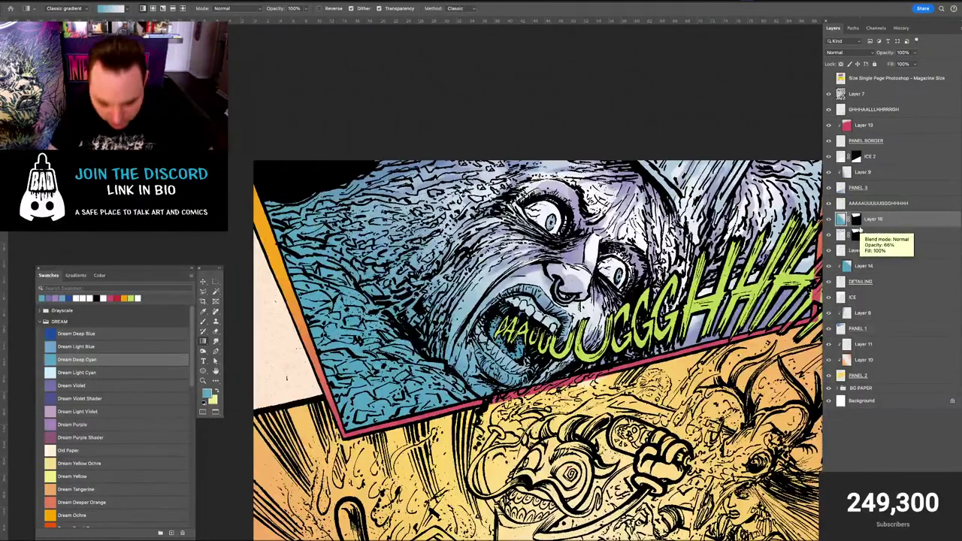
key("v")
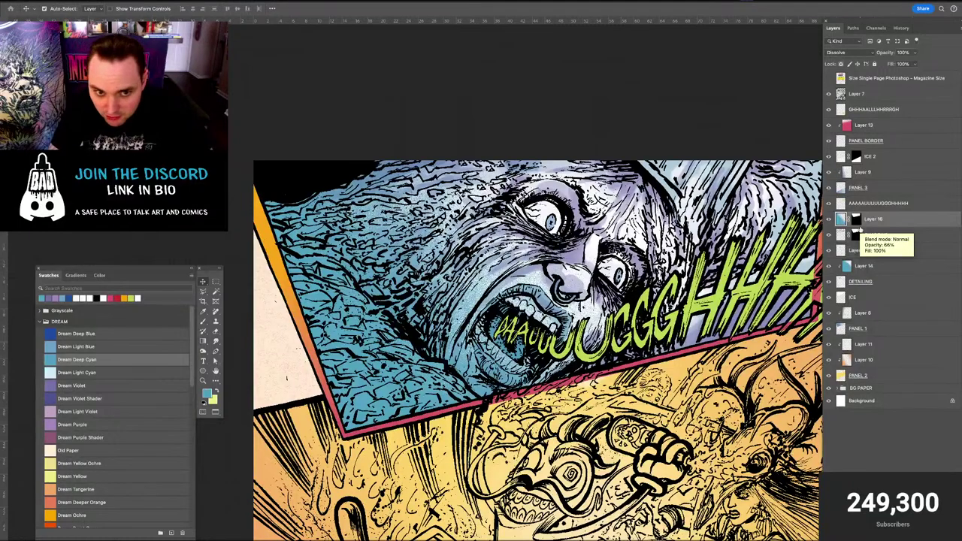
key("shift+plus")
key("shift+plus")
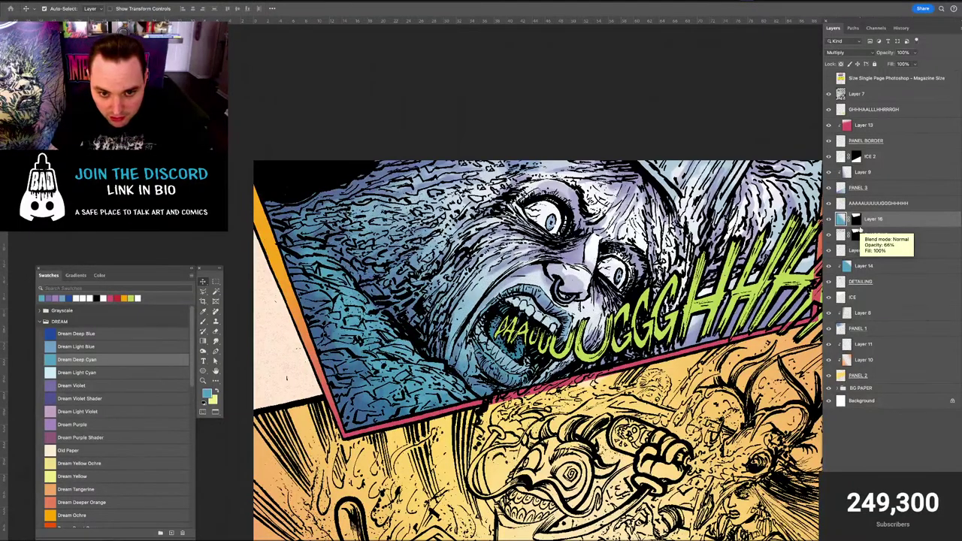
key("shift+plus")
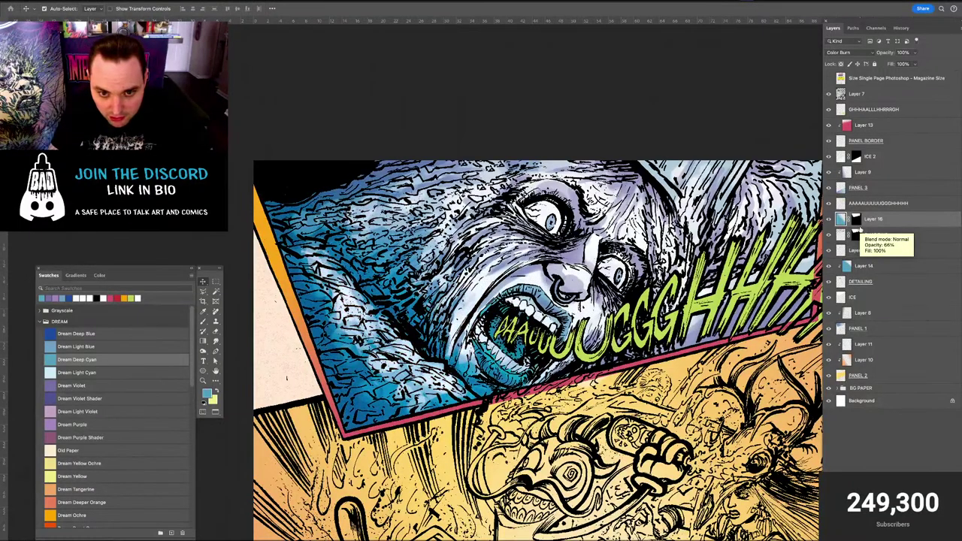
key("ctrl+minus")
key("ctrl+minus")
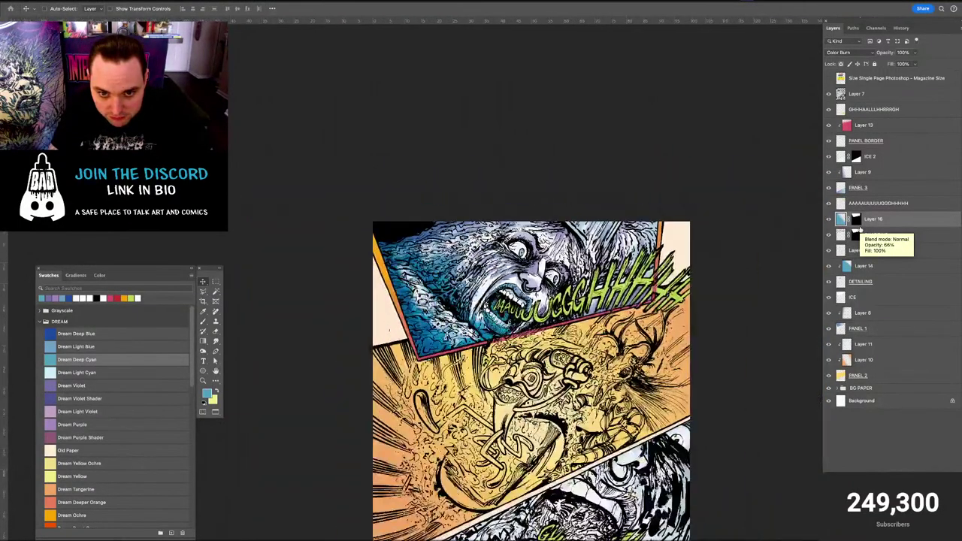
key("ctrl+plus")
Lower the deep cyan gradient layer's opacity to 45% and compare the panel with the layer hidden and shown
left_click(914, 63)
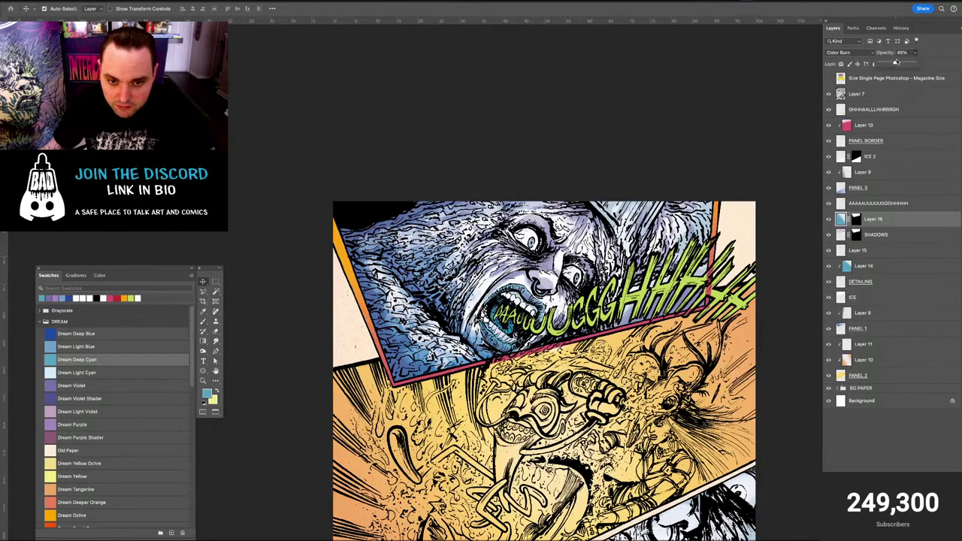
left_click(828, 220)
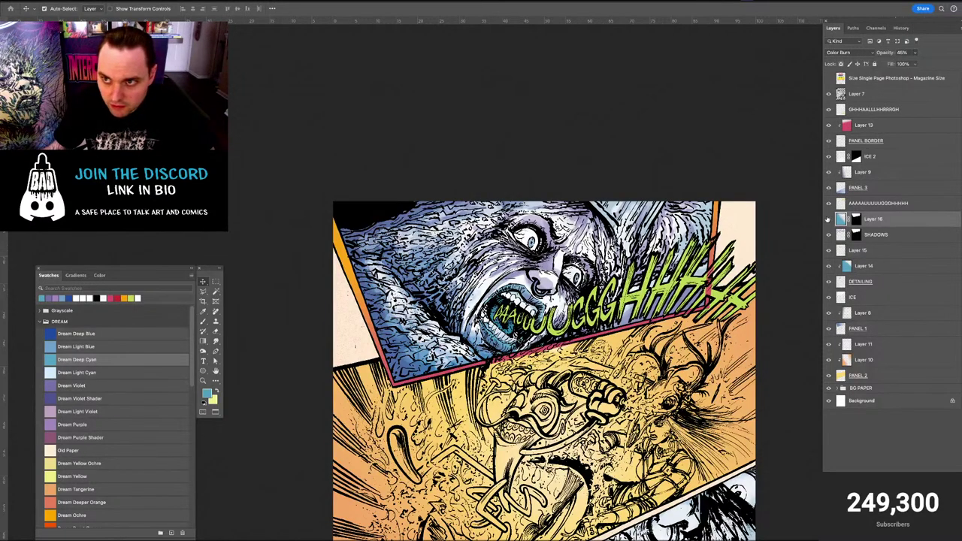
left_click(828, 219)
left_click(828, 219)
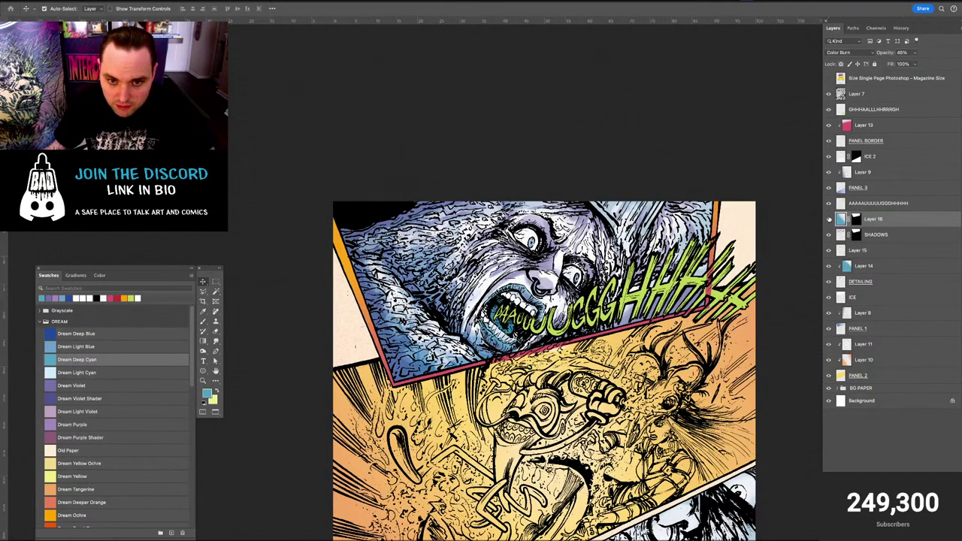
On a new layer, draw a Dream Light Blue gradient fading toward the creature's face, masked with a copy of Layer 16's mask
key("ctrl+shift+n")
key("Return")
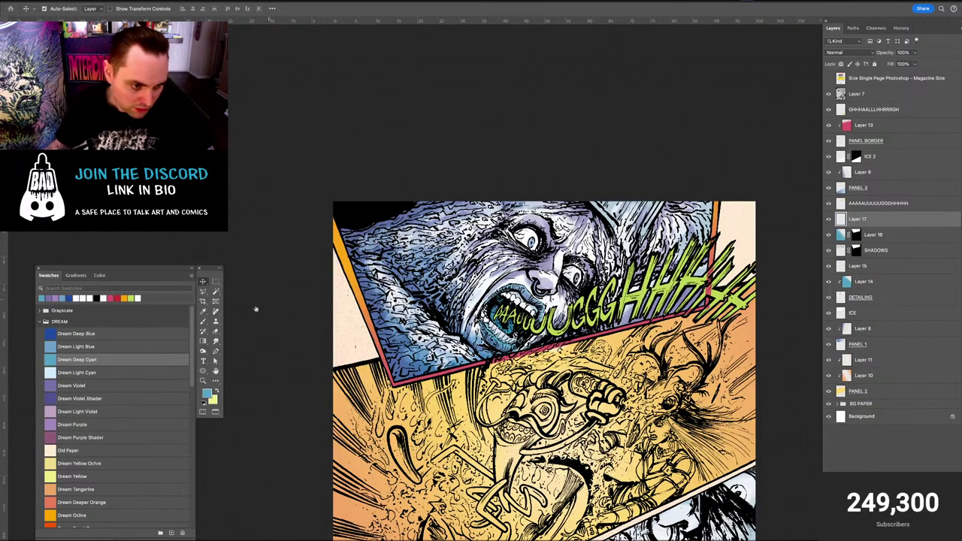
left_click(59, 346)
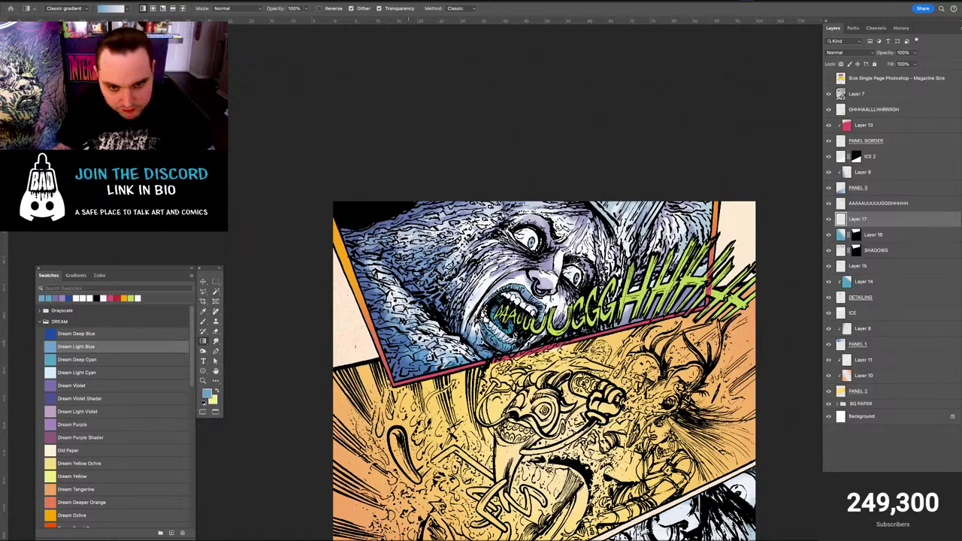
left_click_drag(495, 272, 484, 297)
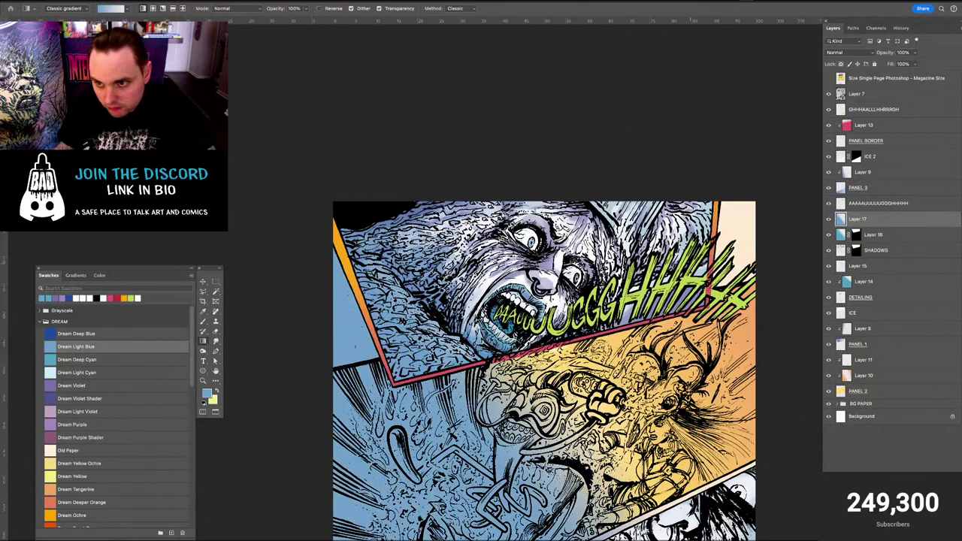
left_click_drag(856, 234, 849, 221)
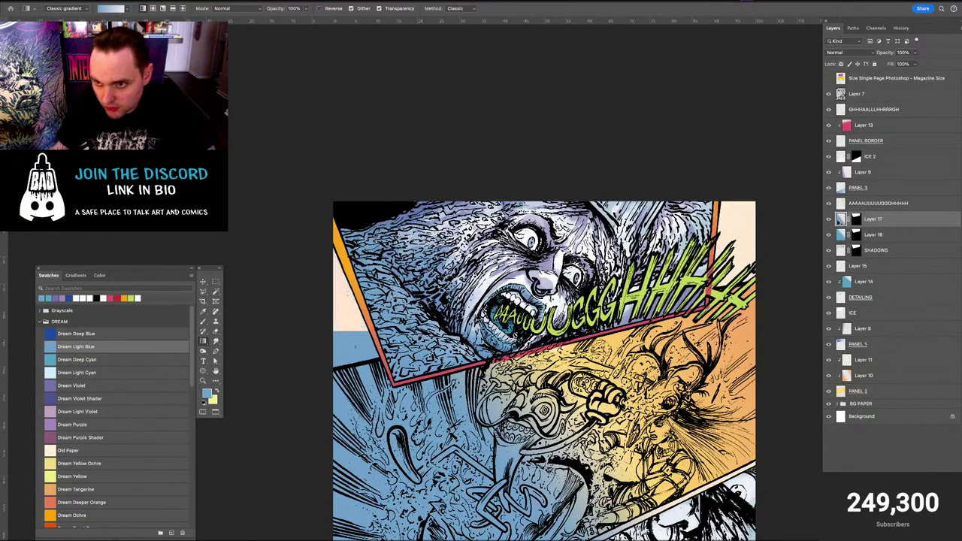
Set the light blue gradient layer's blend mode to Color Burn
key("v")
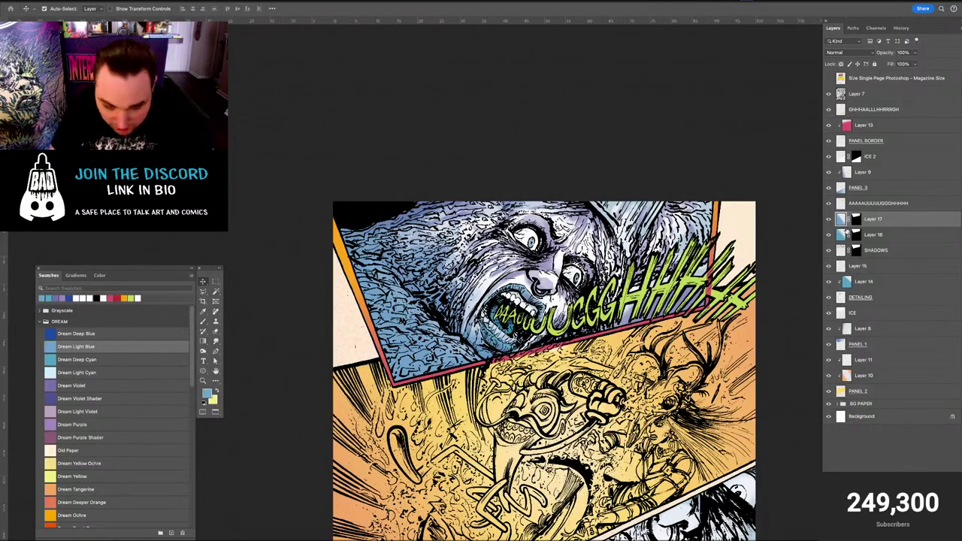
key("shift+plus")
key("shift+plus")
key("shift+plus")
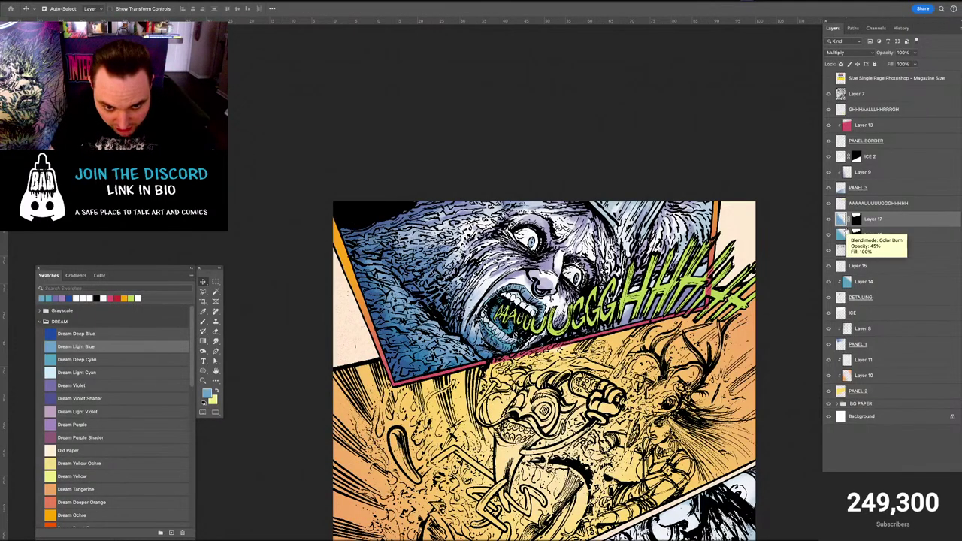
key("shift+plus")
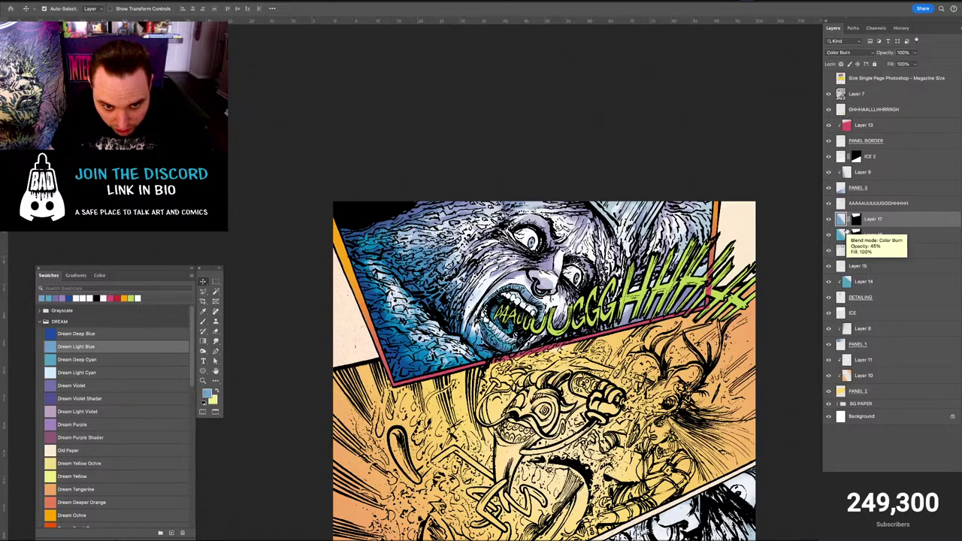
Cycle the light blue gradient layer's blend mode through to Color Dodge and compare the panel with the layer hidden and shown
key("shift+minus")
key("shift+plus")
key("shift+plus")
key("shift+plus")
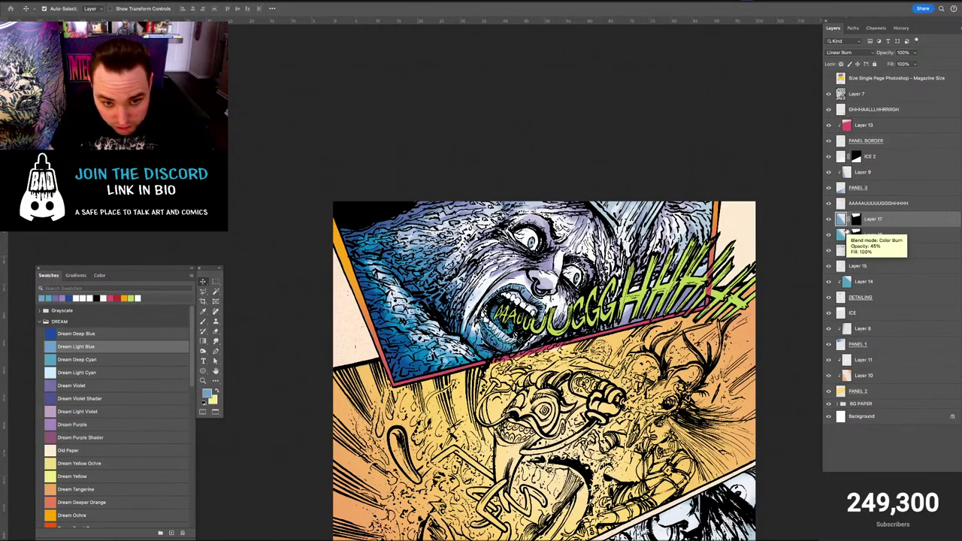
key("shift+plus")
key("shift+plus")
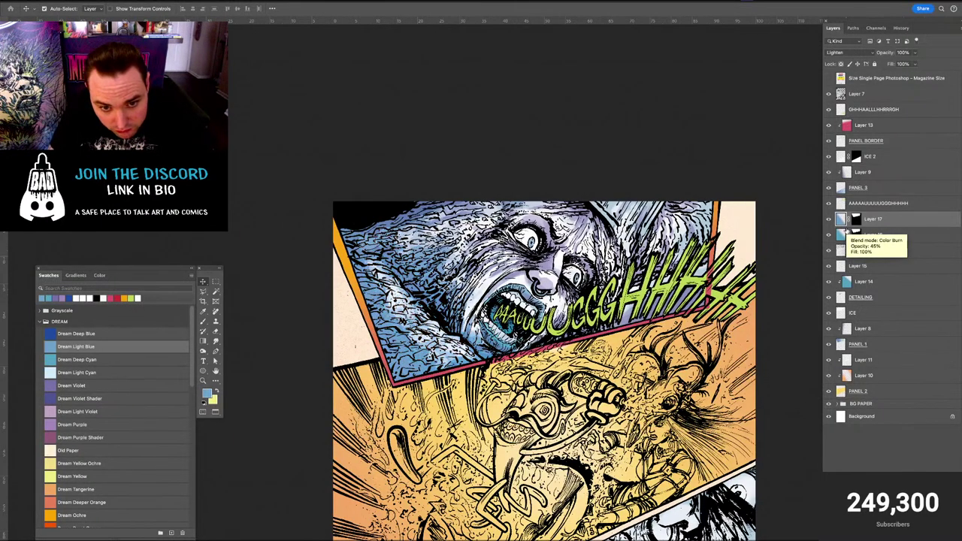
key("shift+plus")
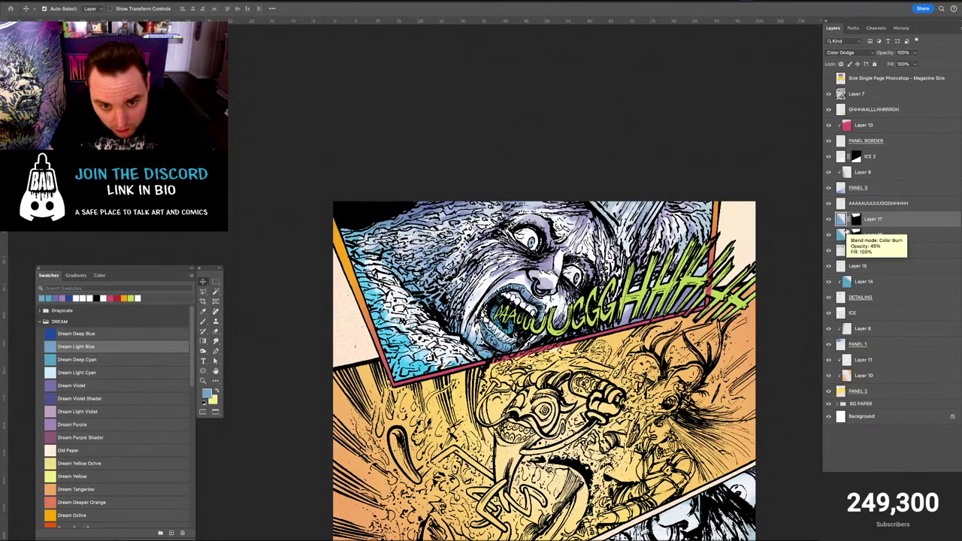
left_click(829, 218)
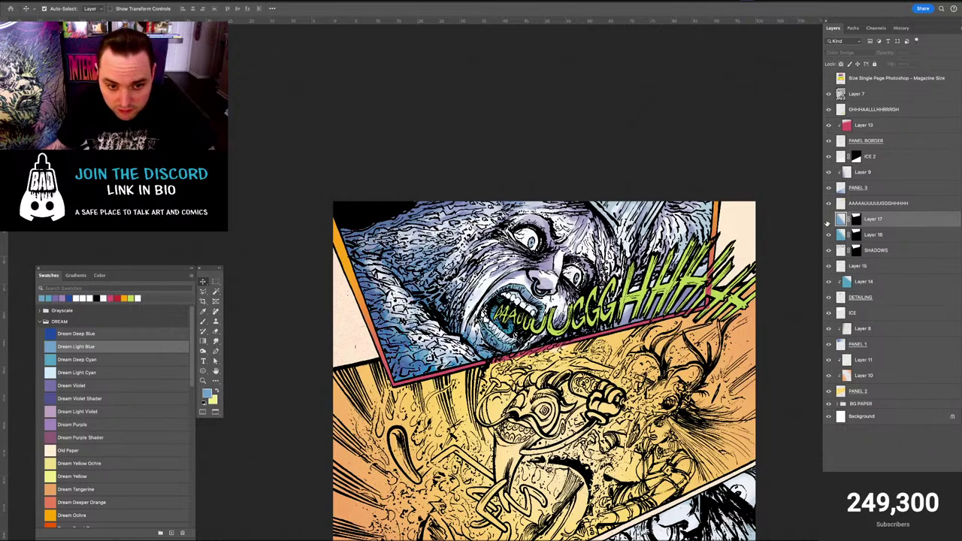
left_click(828, 218)
left_click(829, 219)
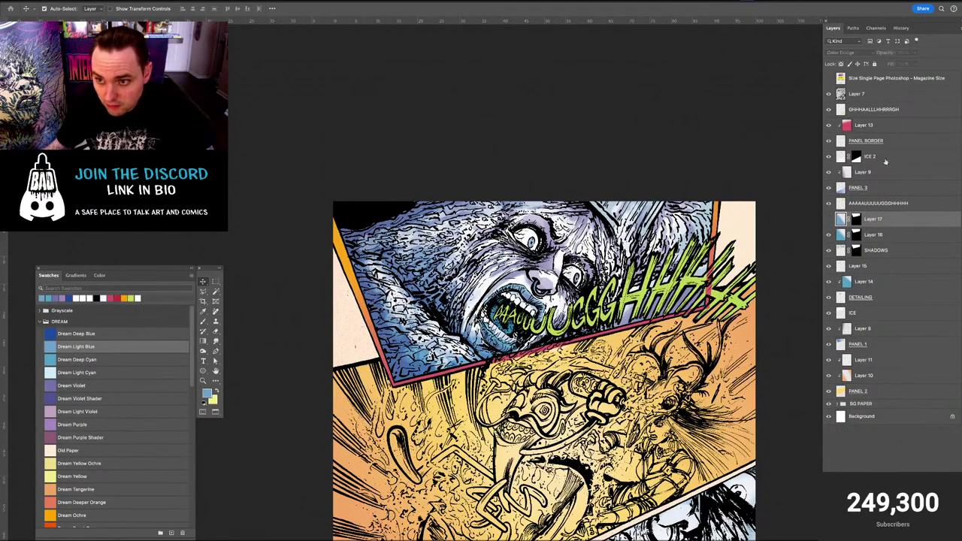
Lower the light blue gradient layer's opacity to 25% and compare the panel with the layer hidden and shown
left_click(914, 53)
left_click_drag(890, 63, 889, 64)
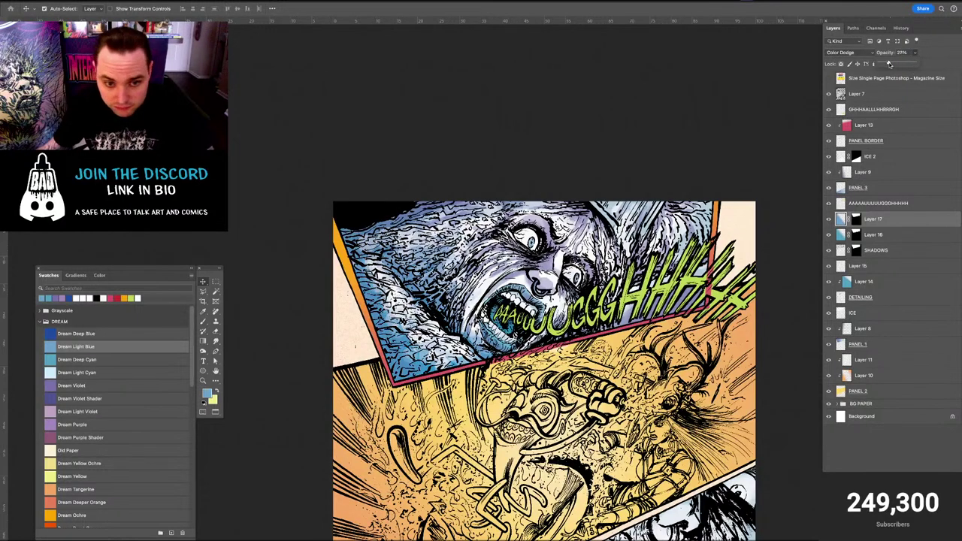
left_click(828, 219)
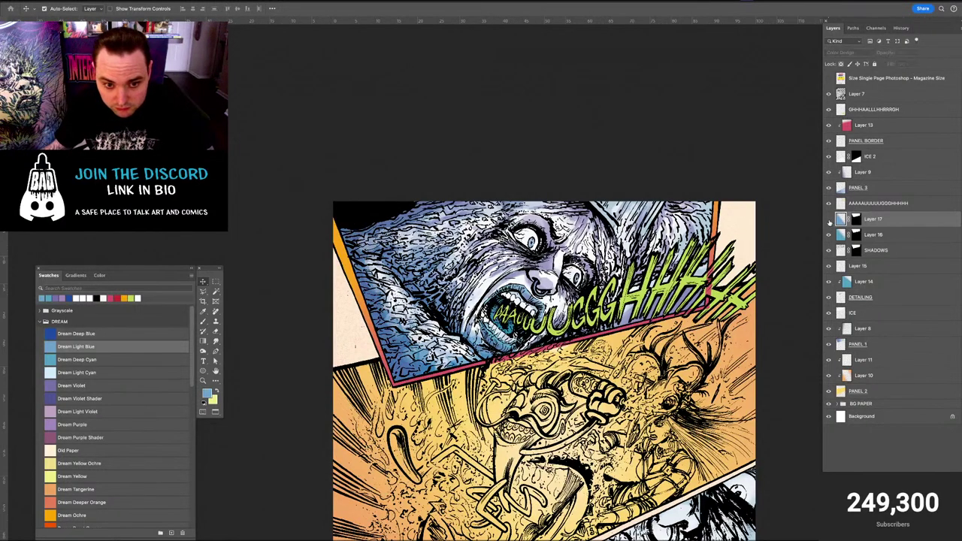
left_click(828, 221)
left_click(828, 221)
left_click(828, 220)
left_click(828, 219)
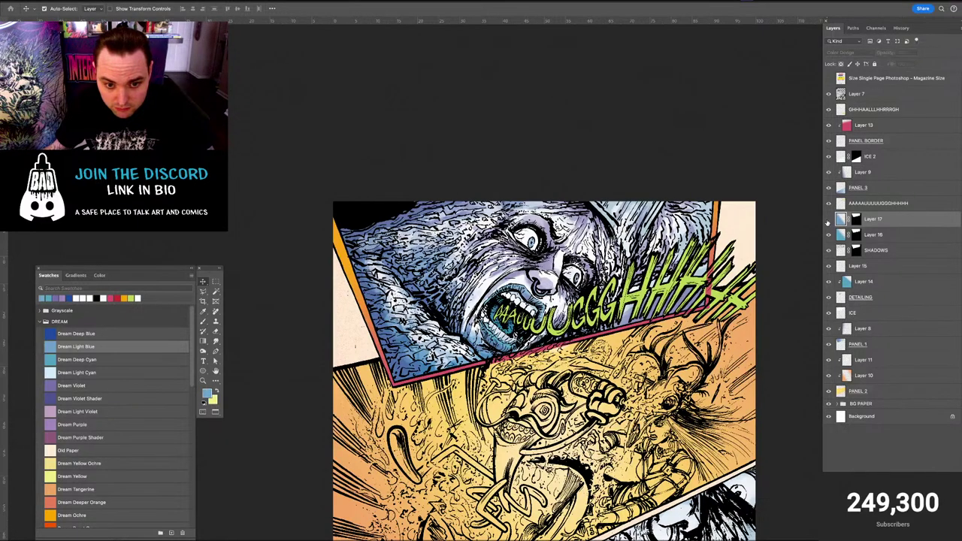
left_click(828, 220)
left_click(829, 220)
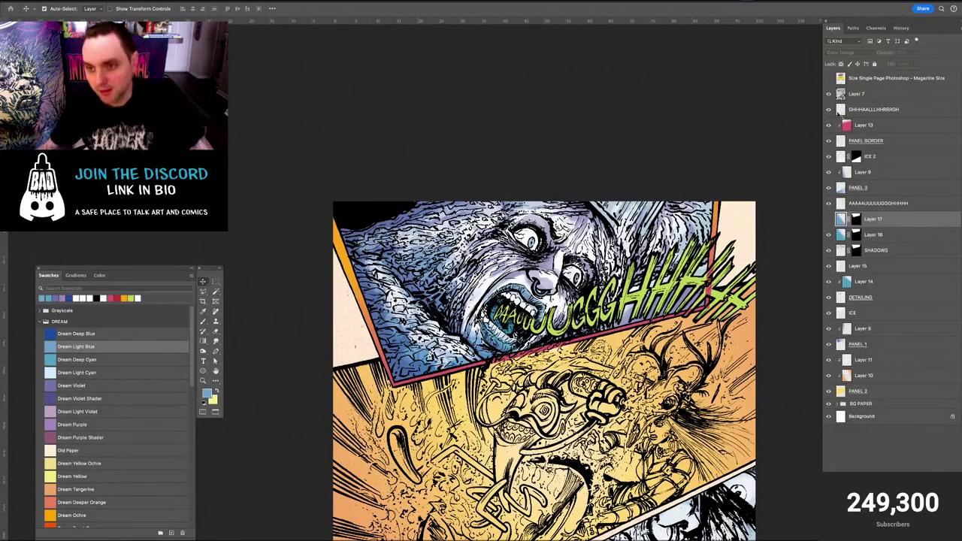
left_click(828, 219)
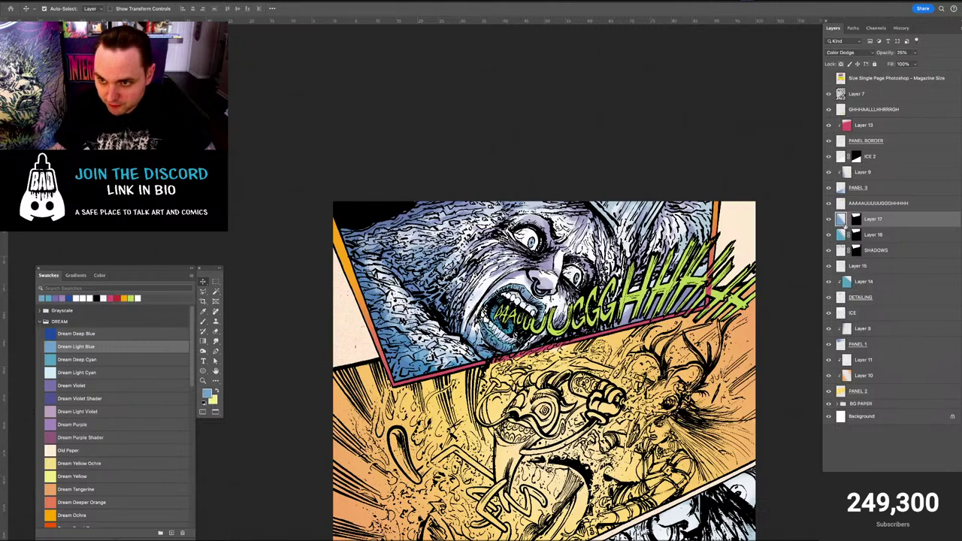
Transform the light blue gradient, rotating it about 73 degrees and moving it over the creature panel
key("ctrl+t")
left_click_drag(255, 232, 440, 114)
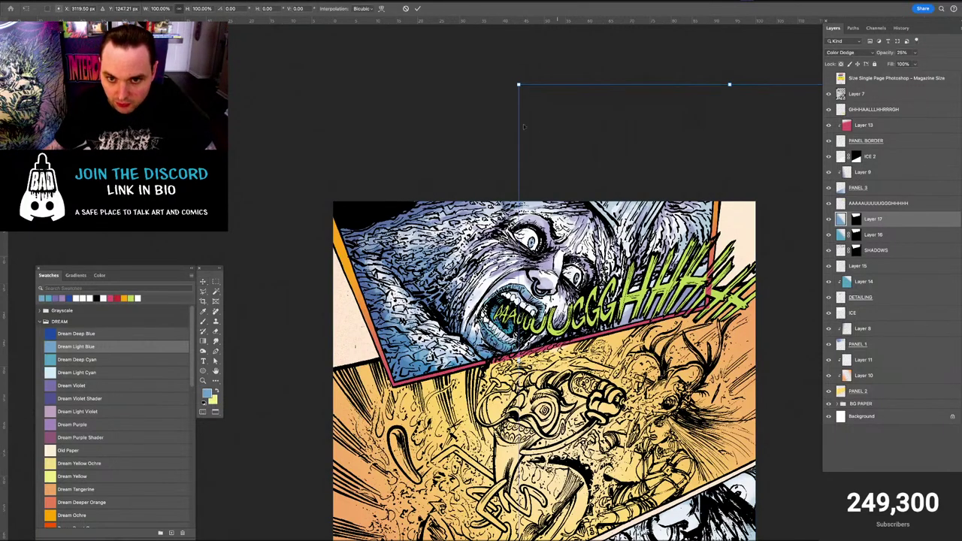
key("Return")
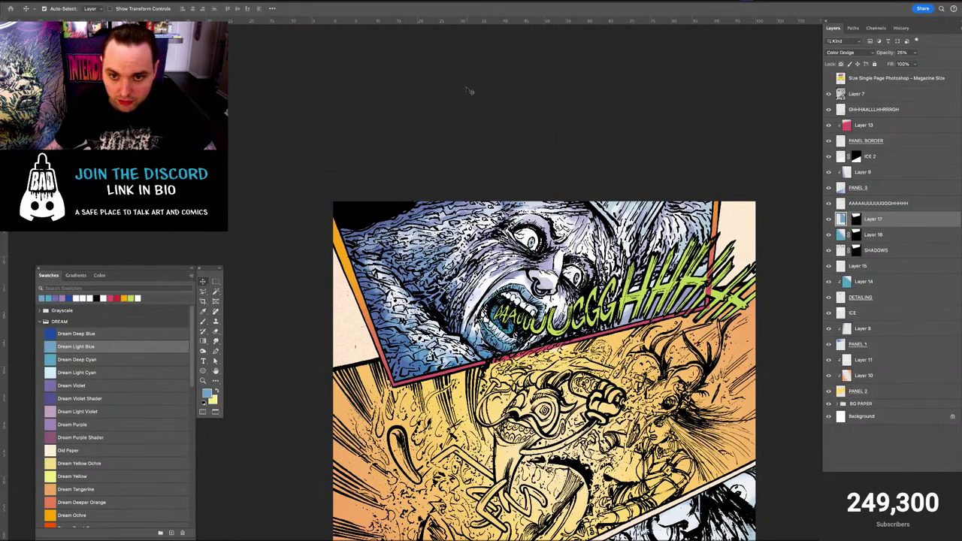
key("ctrl+t")
left_click_drag(632, 44, 609, 188)
left_click_drag(688, 323, 485, 196)
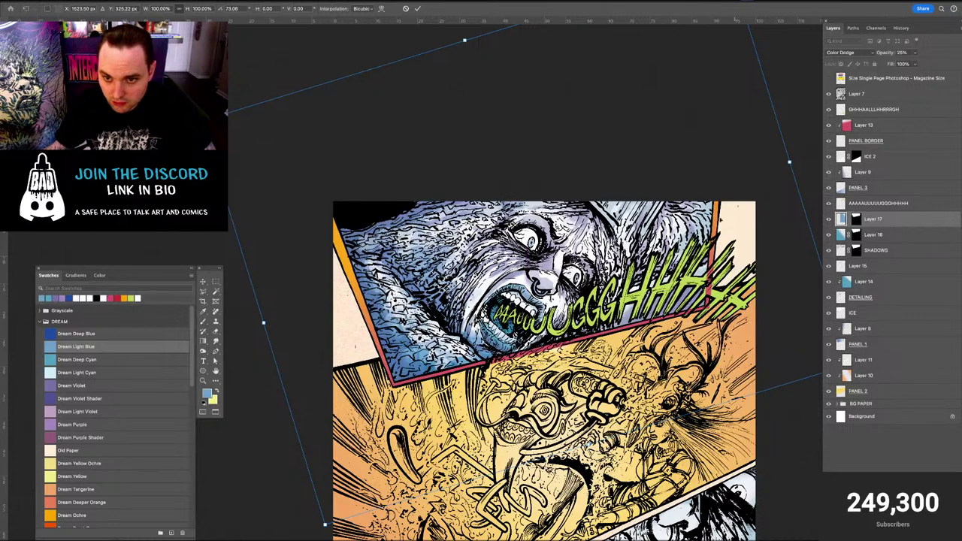
left_click_drag(541, 316, 728, 241)
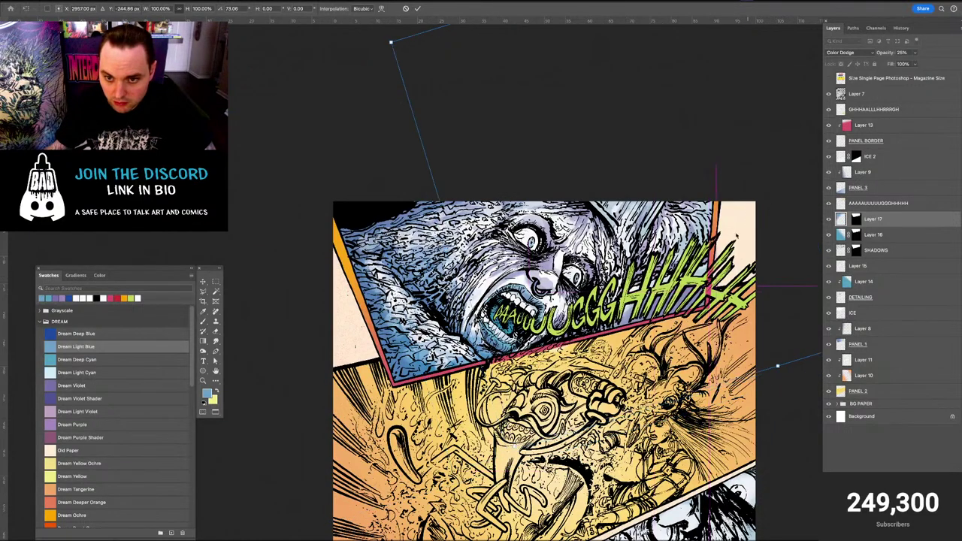
left_click_drag(671, 259, 573, 363)
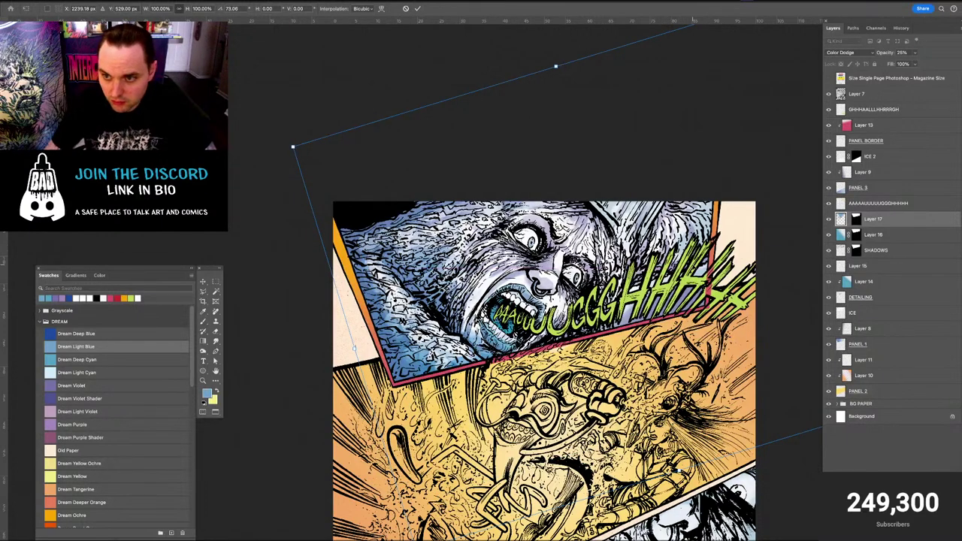
key("Return")
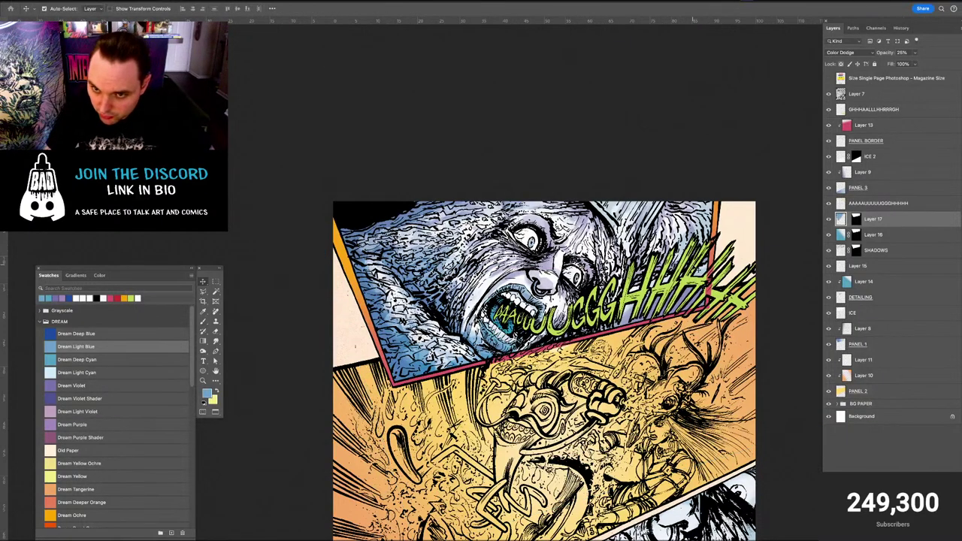
Redraw the Dream Light Blue gradient on Layer 17 at the creature panel's right end and try the Linear Light blend mode
key("g")
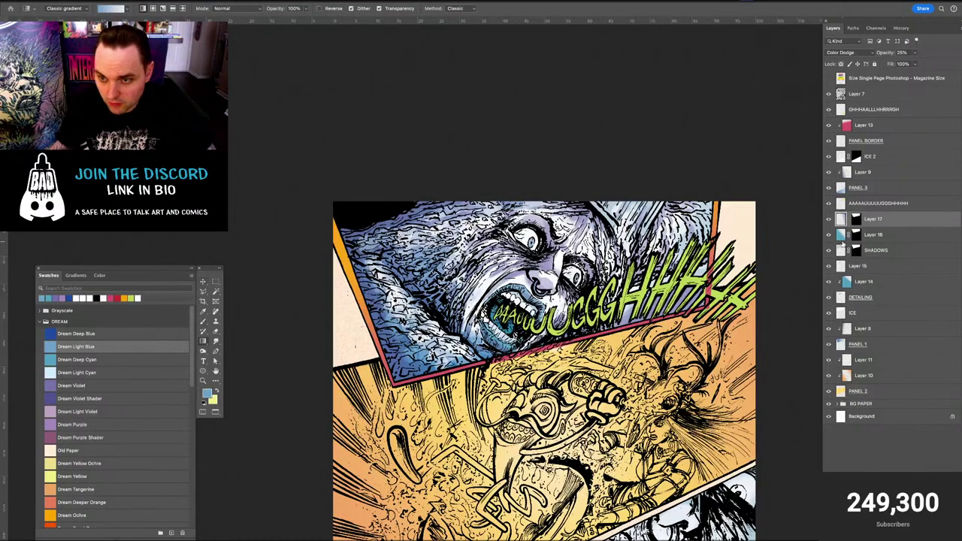
key("v")
key("shift+plus")
key("shift+plus")
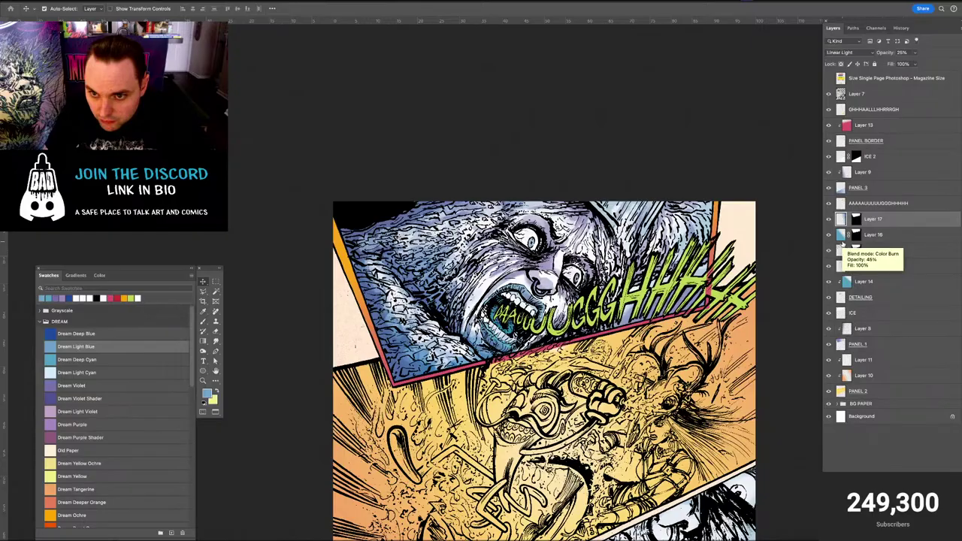
Try Hard Mix, Subtract, Saturation and Normal blend modes on Layer 17 while inspecting the art behind the green lettering
key("super+plus")
key("super+plus")
key("super+plus")
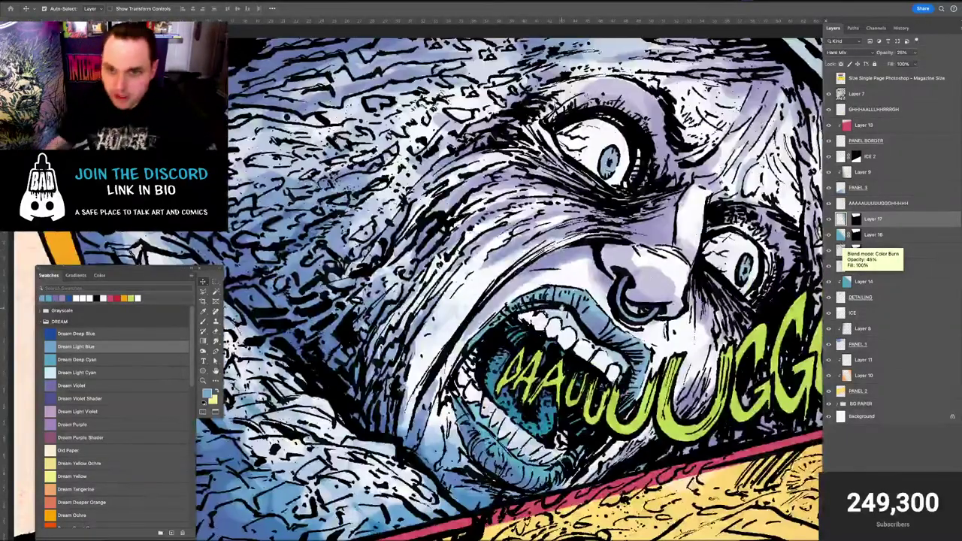
left_click_drag(808, 226, 350, 410)
left_click_drag(601, 286, 496, 224)
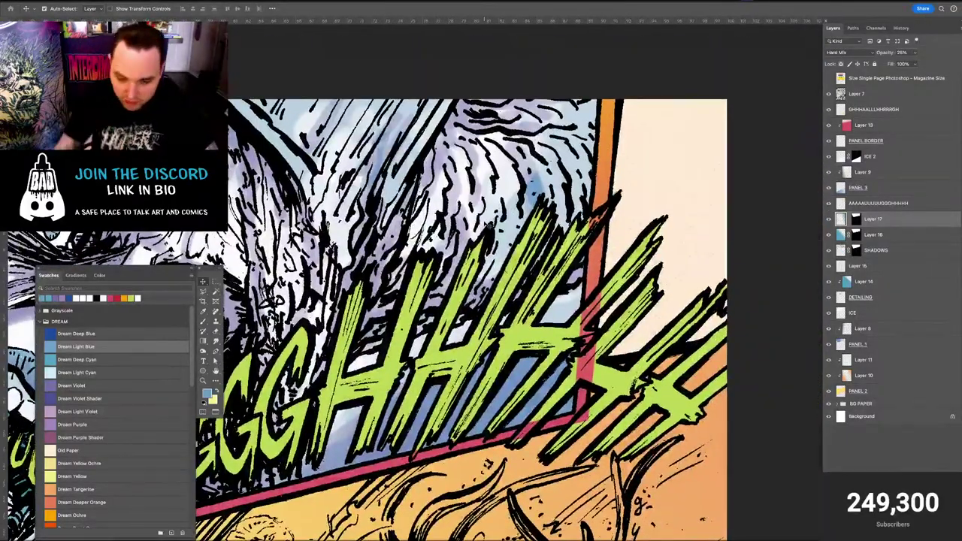
key("shift+plus")
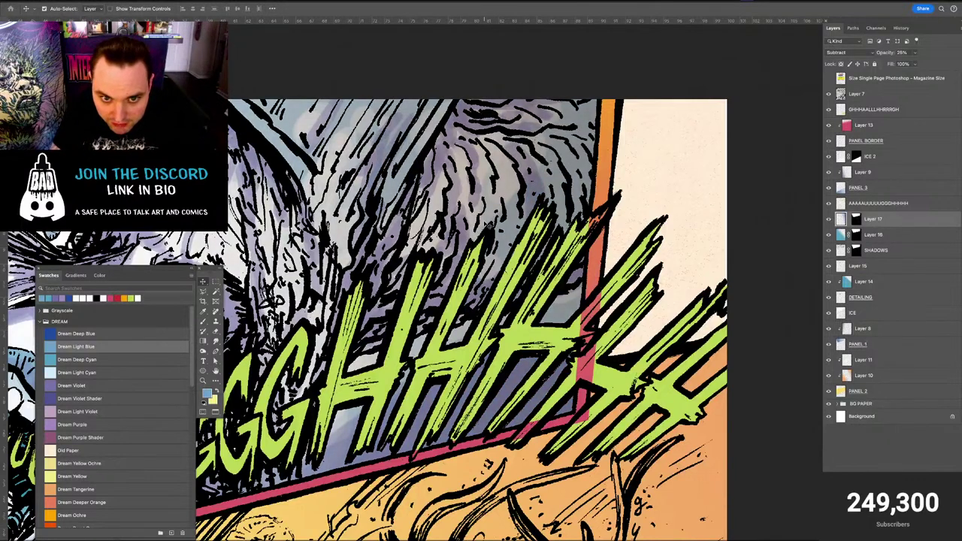
key("shift+plus")
key("shift+plus")
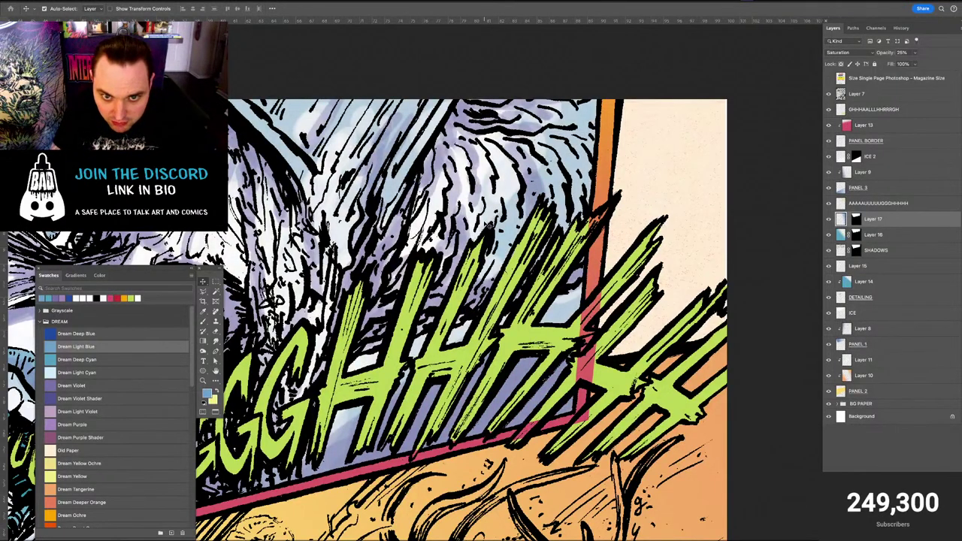
key("shift+plus")
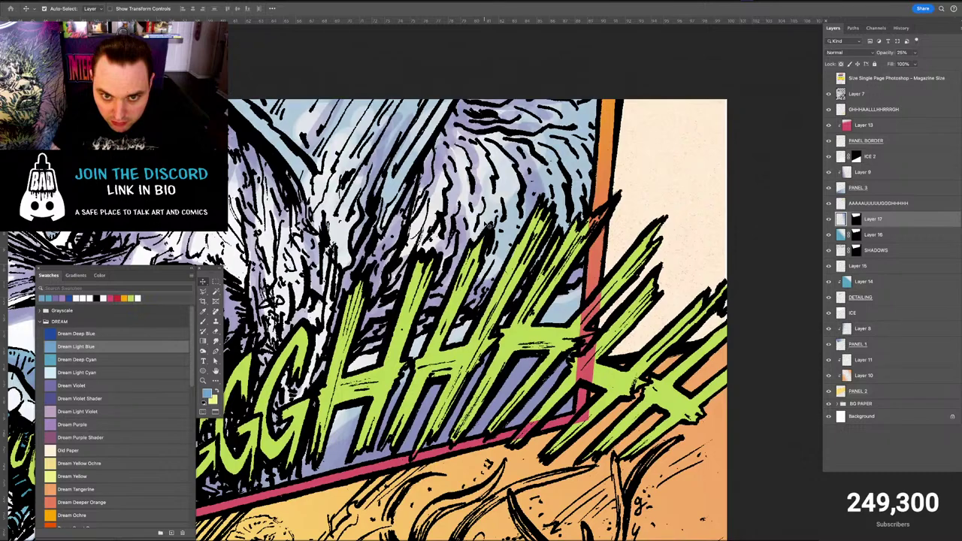
Try Multiply and Lighten on Layer 17, then cycle its blend mode on to Soft Light
key("super+minus")
key("super+minus")
key("super+minus")
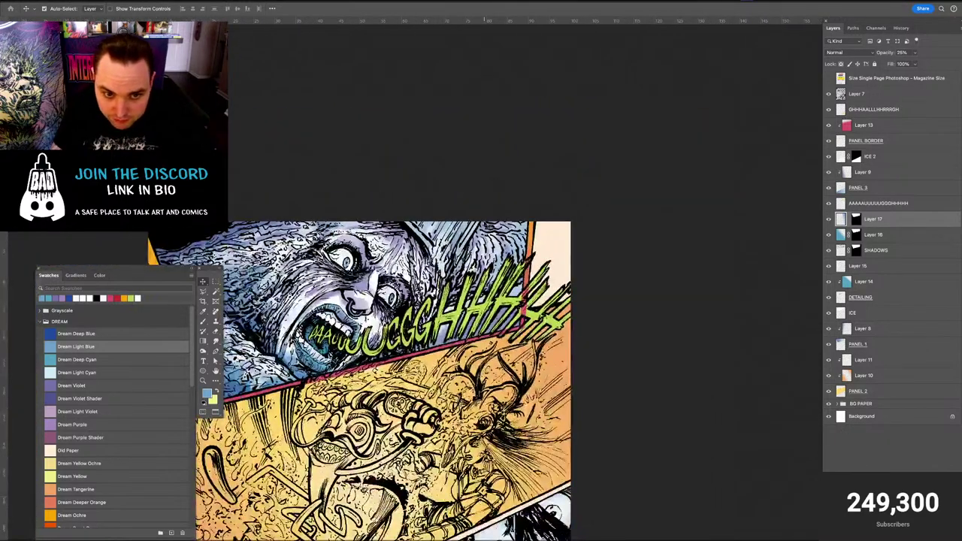
key("alt+shift+m")
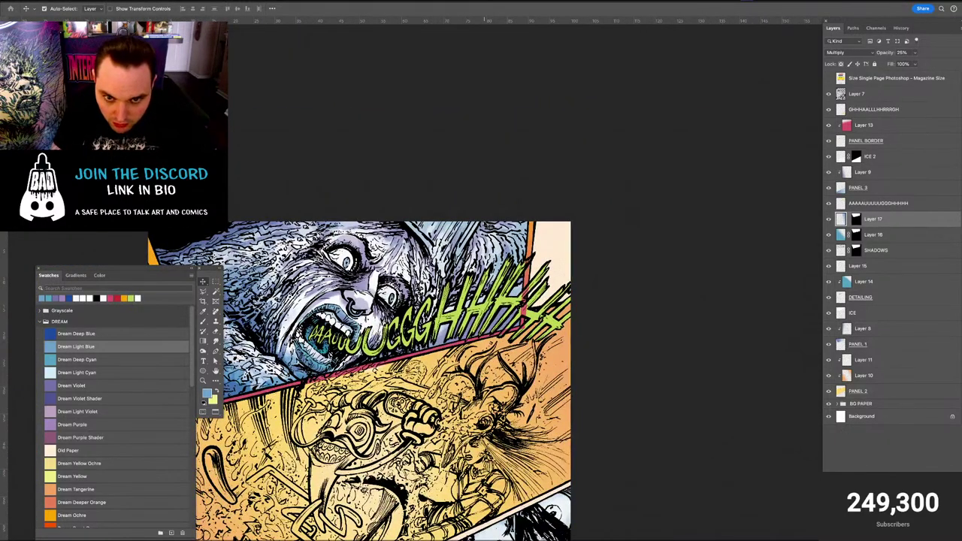
key("alt+shift+a")
key("shift+plus")
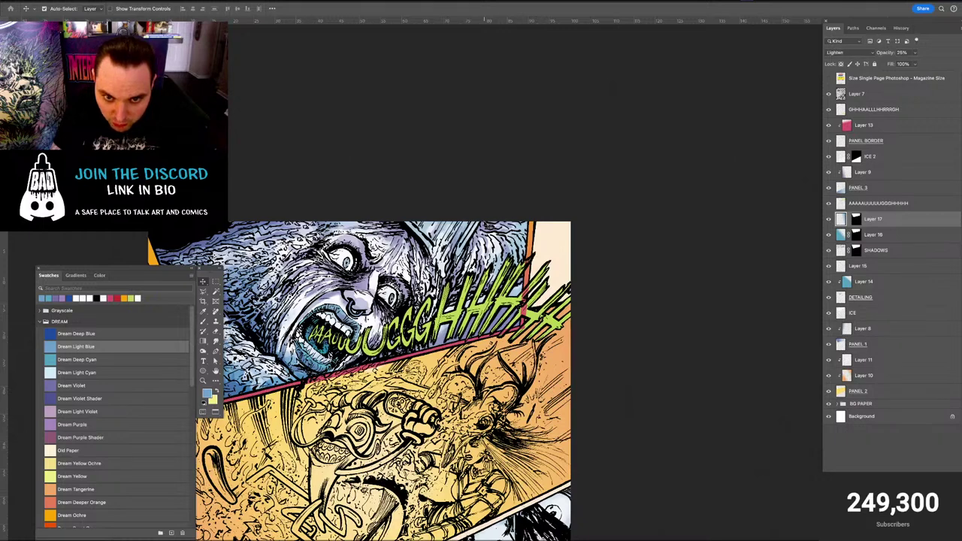
key("shift+plus")
key("super+plus")
key("shift+plus")
key("shift+plus")
key("shift+plus")
key("shift+plus")
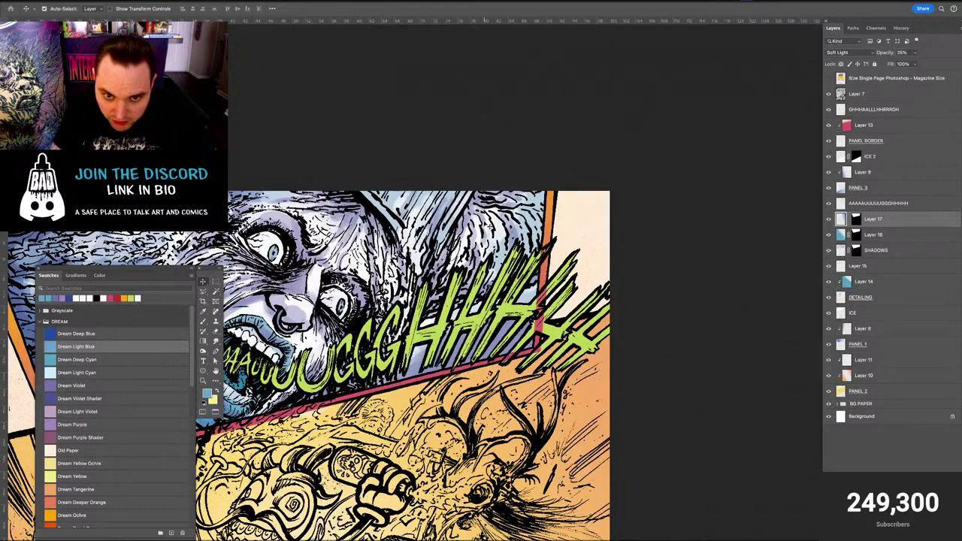
key("ctrl+t")
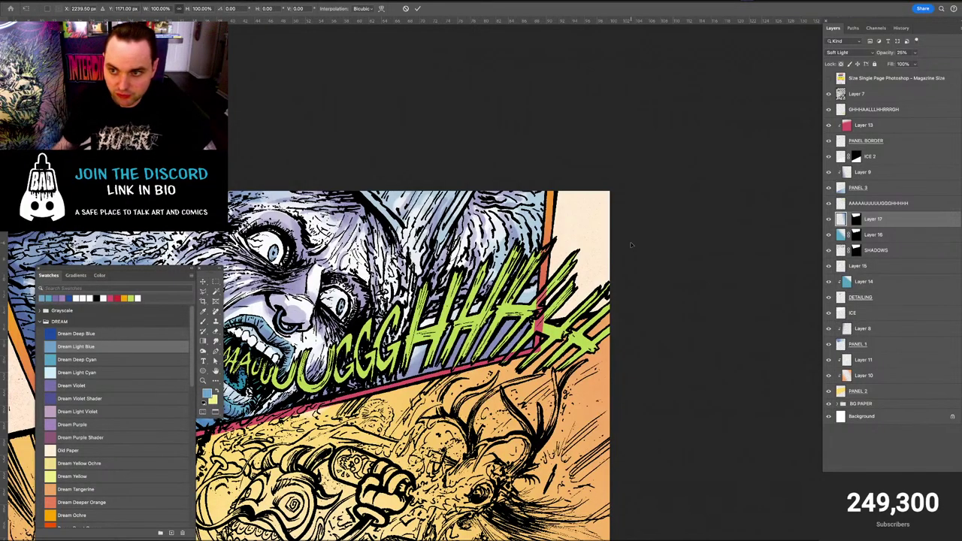
key("Escape")
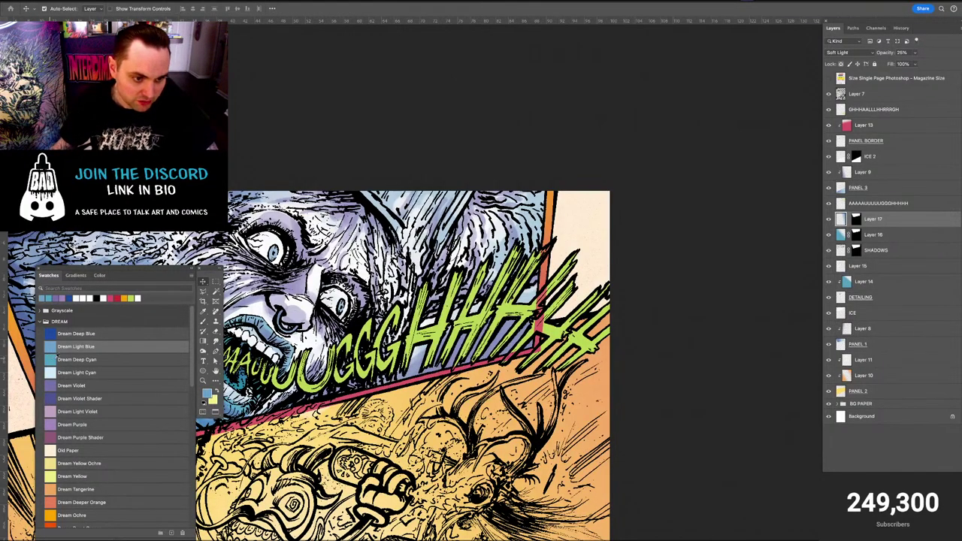
Paint Dream Deep Cyan on Layer 17 over the creature panel's right end with an enlarged soft brush
left_click(57, 357)
key("b")
left_click_drag(495, 309, 507, 309)
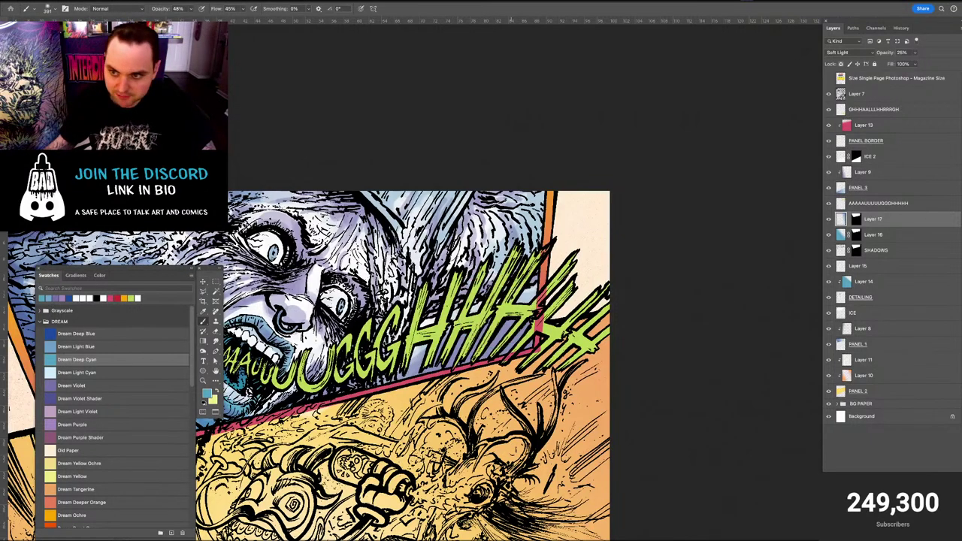
mouse_move(514, 225)
left_mouse_down()
mouse_move(638, 241)
mouse_move(605, 242)
left_mouse_up()
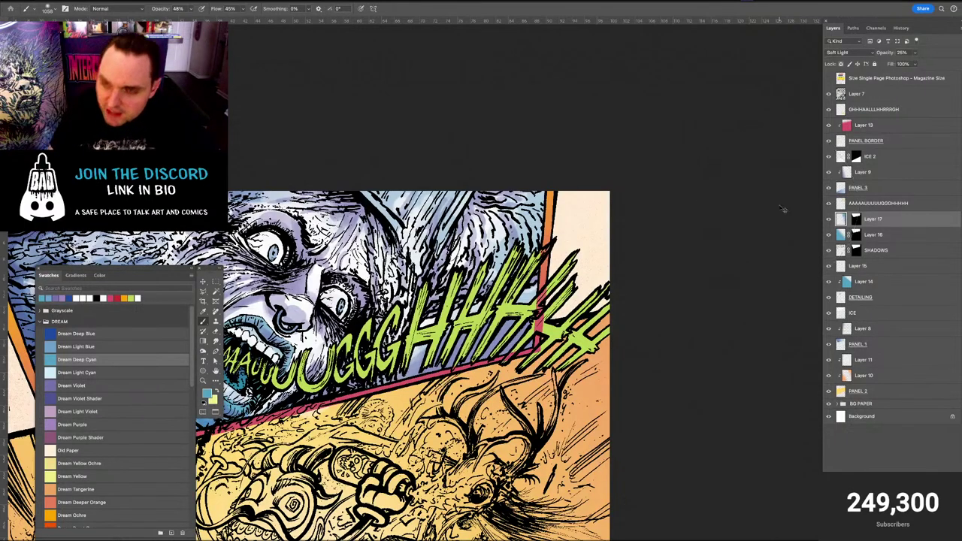
Cycle Layer 17's blend mode through Linear Light and Difference to Color
key("v")
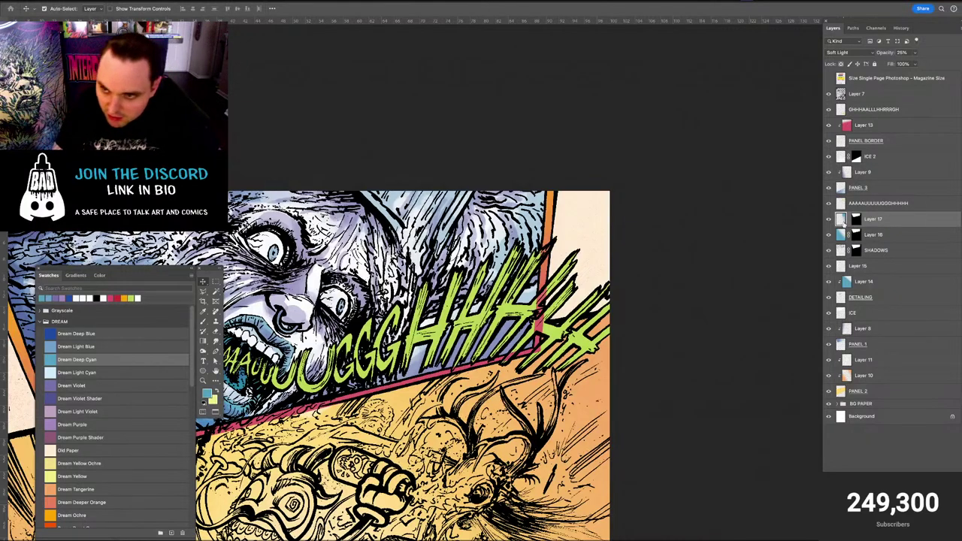
key("shift+plus")
key("shift+plus")
key("shift+plus")
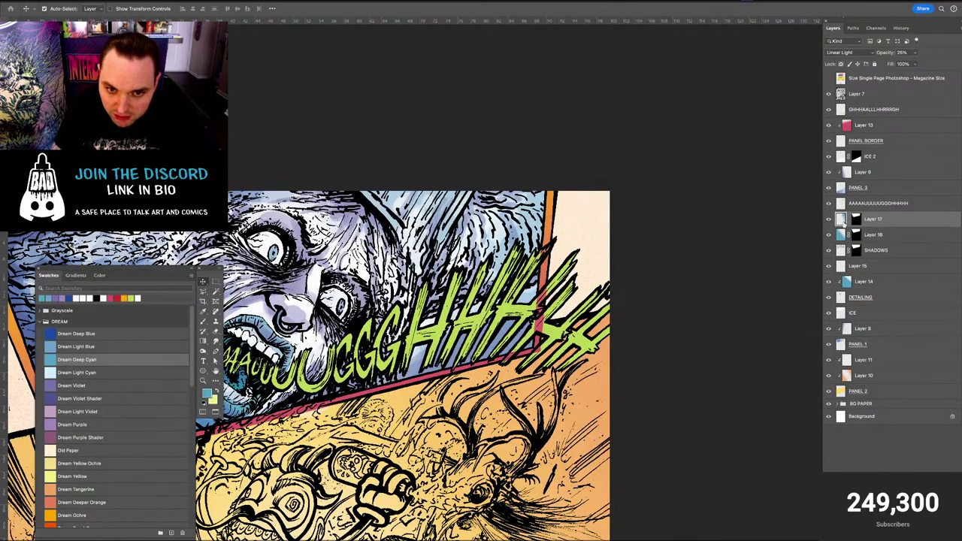
key("shift+plus")
key("shift+plus")
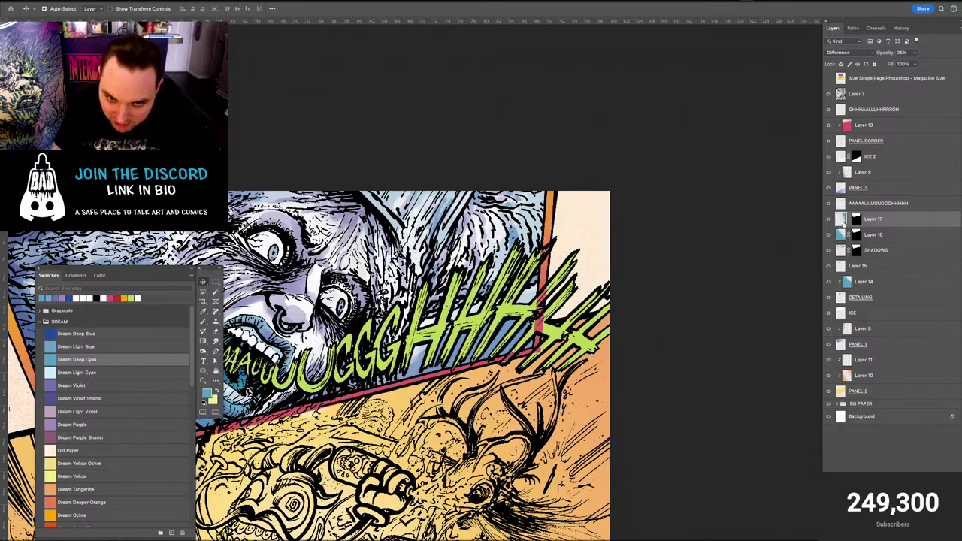
key("shift+plus")
key("shift+plus")
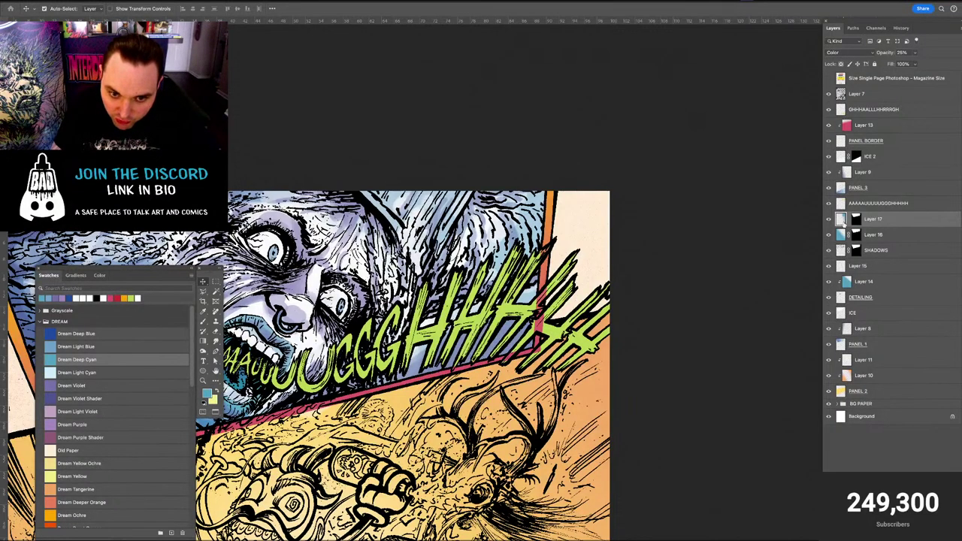
Cycle Layer 17's blend mode through Multiply to Color Burn and compare the creature panel with the layer hidden and shown
key("shift+plus")
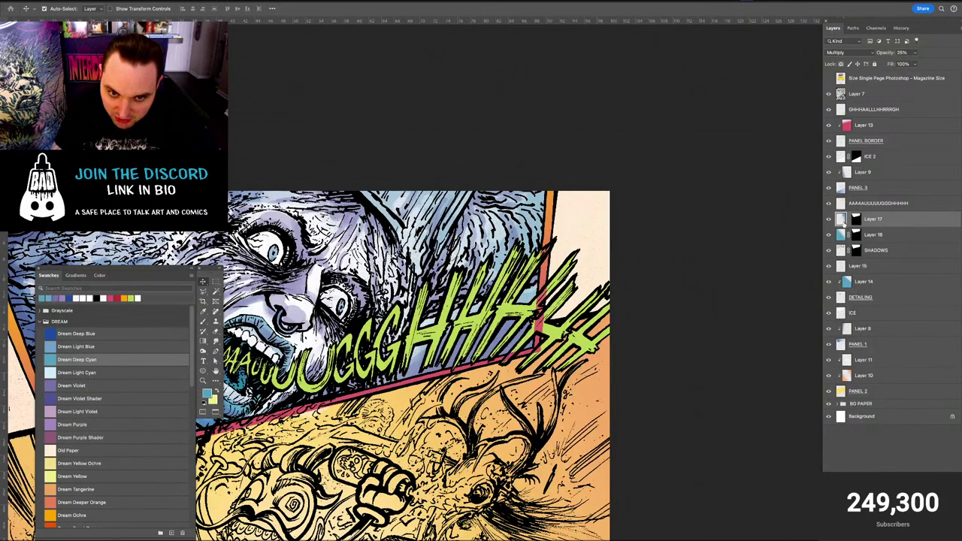
key("shift+plus")
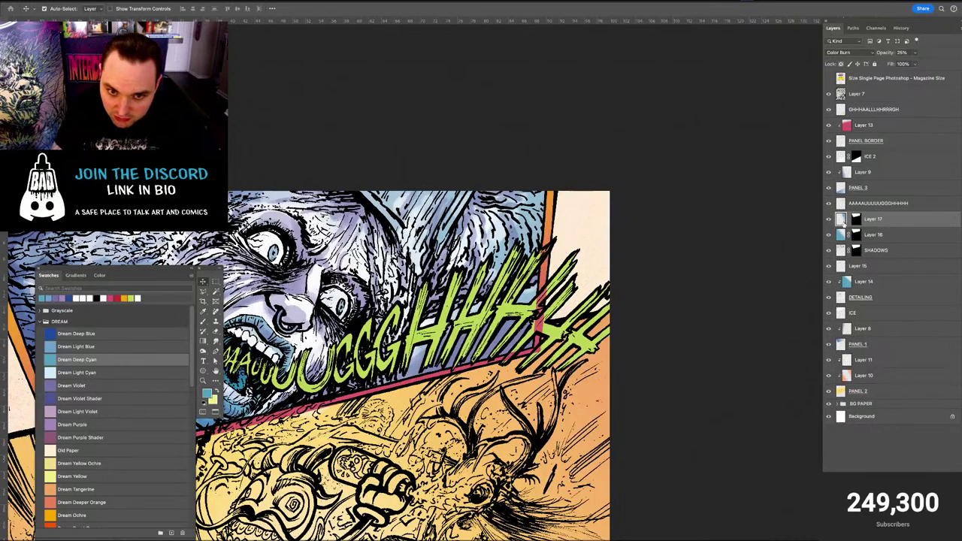
key("ctrl+minus")
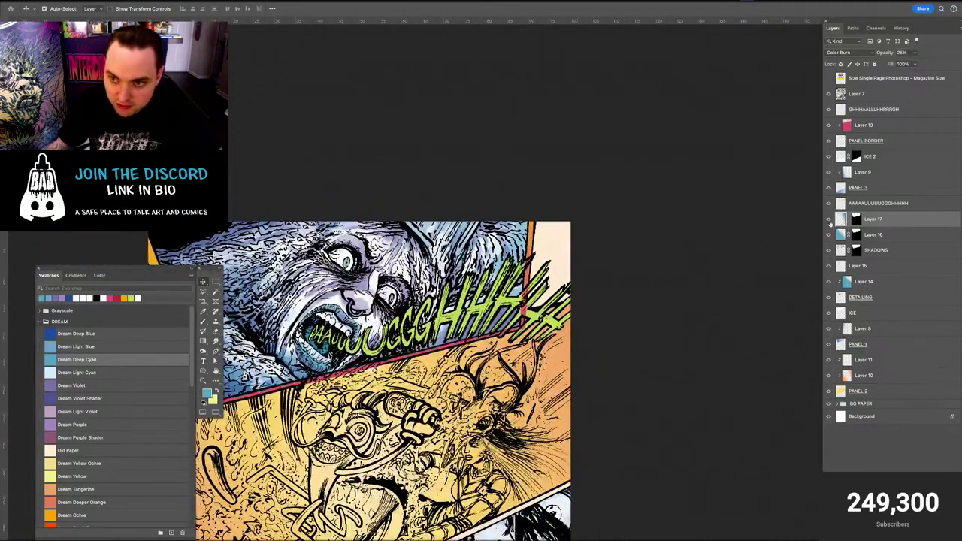
left_click(828, 220)
left_click(828, 220)
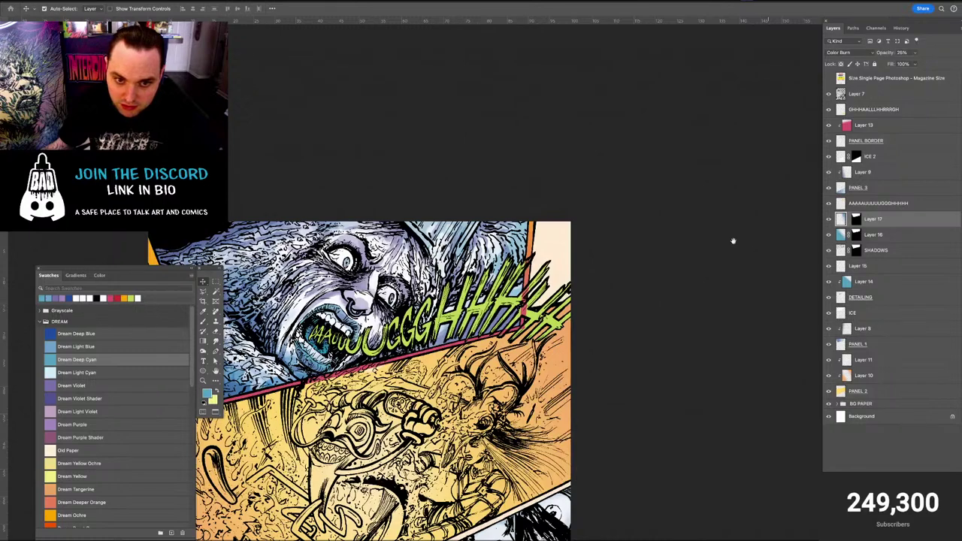
key("ctrl+plus")
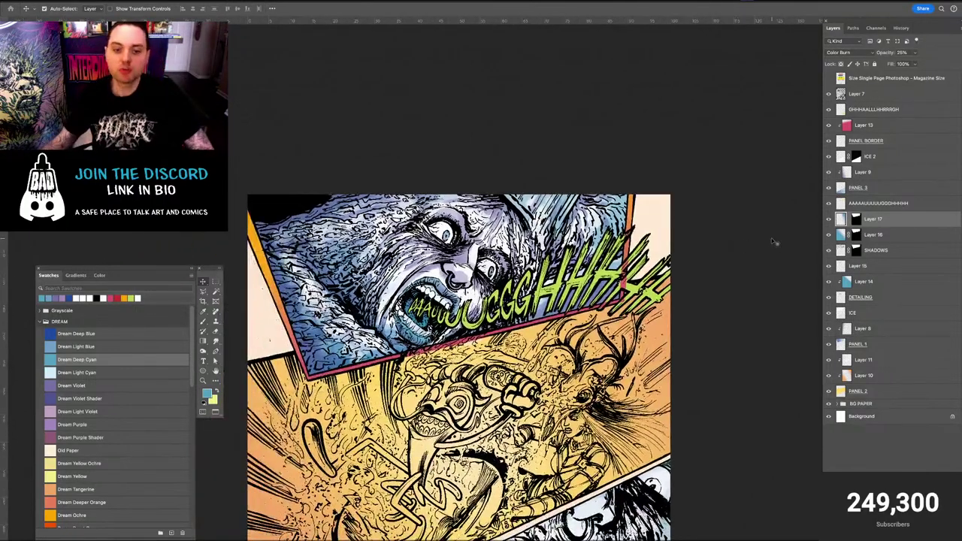
key("ctrl+plus")
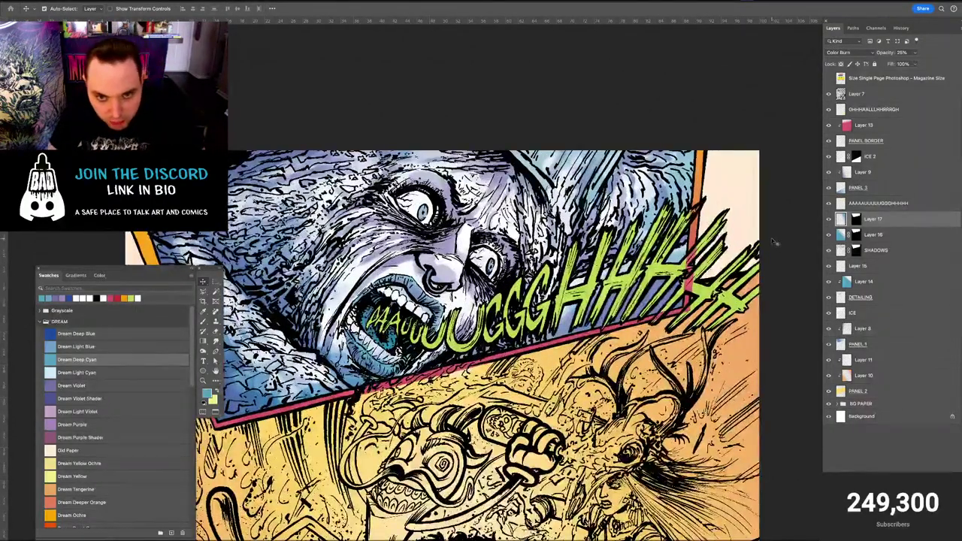
key("ctrl+minus")
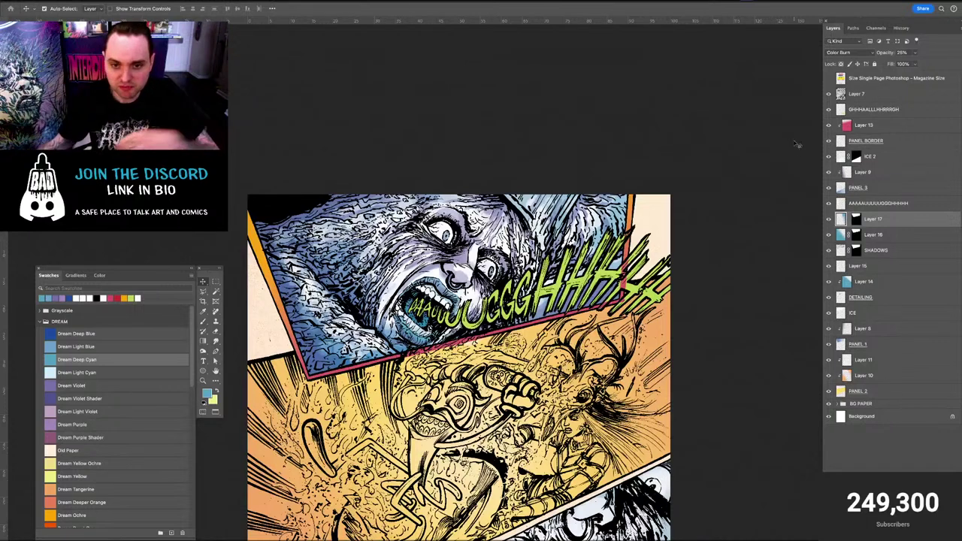
Hide and reshow Layer 16 to compare its effect on the creature panel
left_click(829, 235)
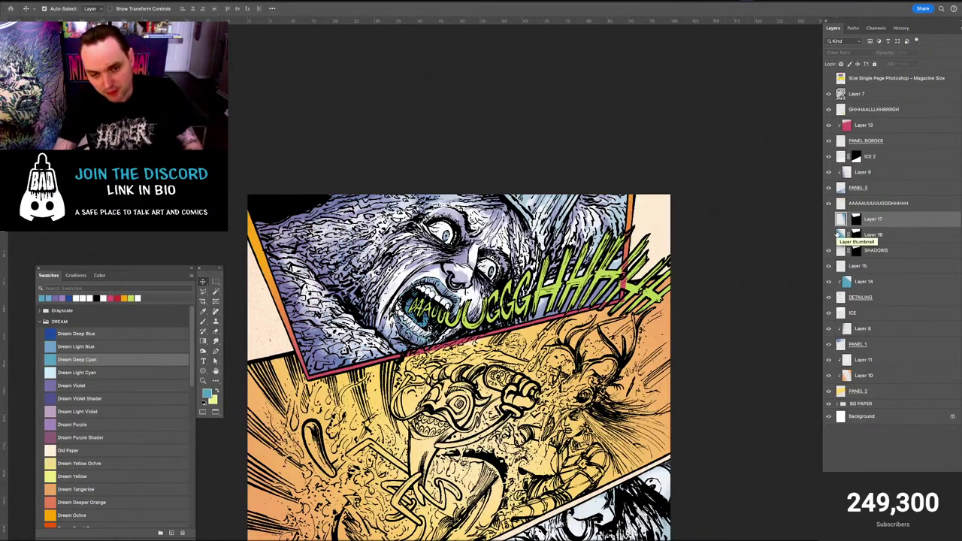
scroll(810, 220, "left", 2)
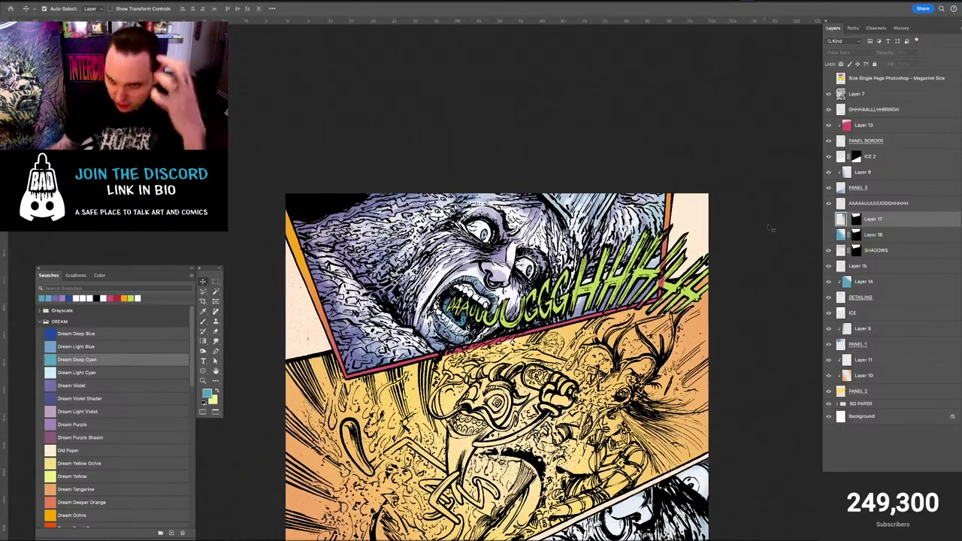
left_click(829, 218)
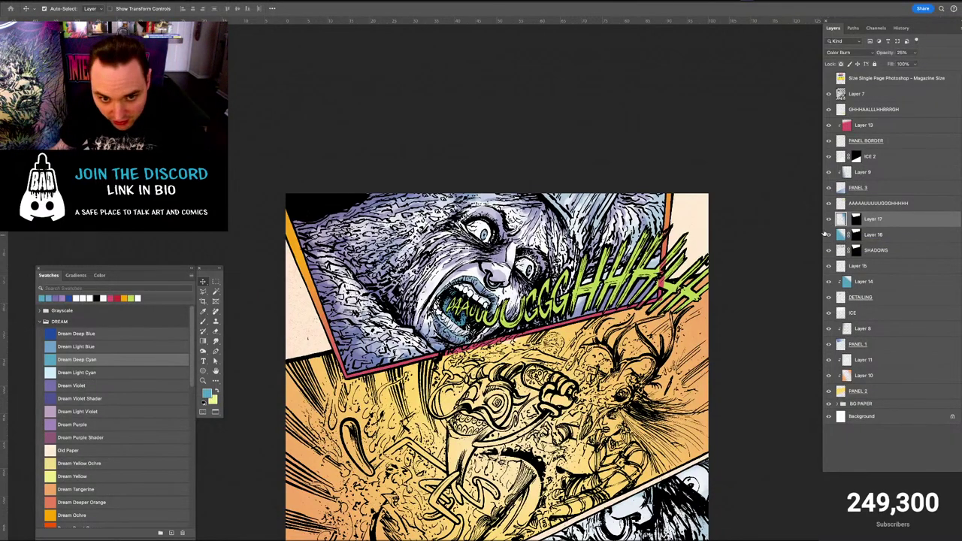
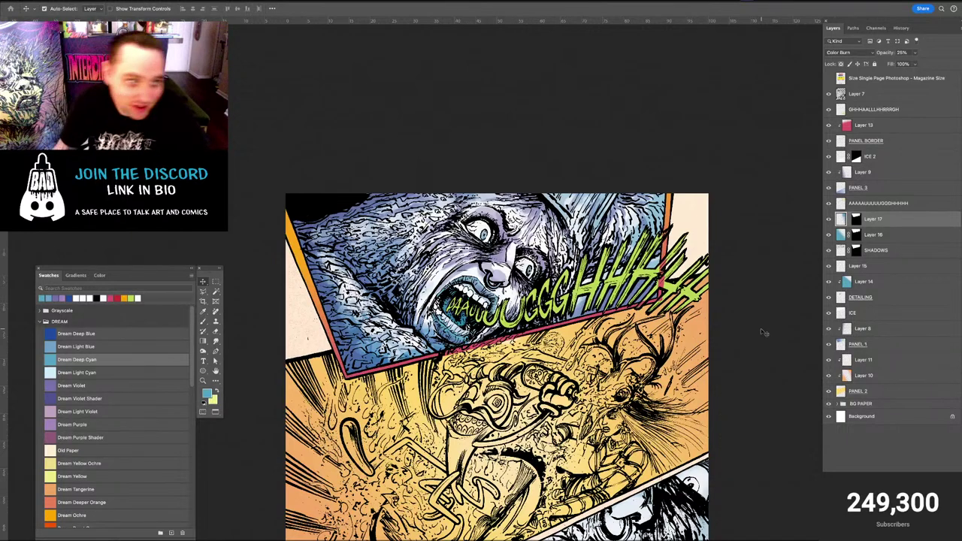
Switch to Finder and preview issue3-p08.psd from the COLORED PAGES folder as a colour reference, closing the Finder window when done
mouse_move(112, 537)
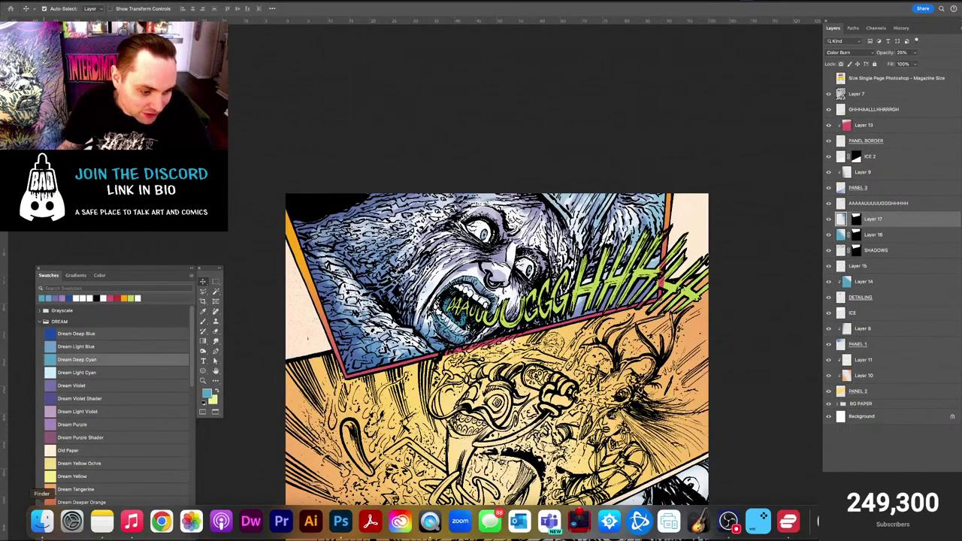
left_click(102, 520)
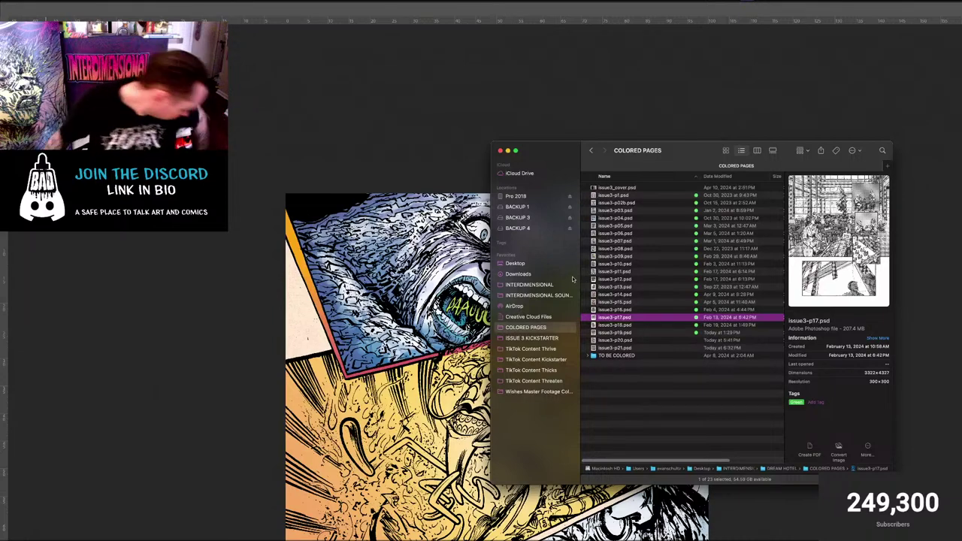
left_click(636, 302)
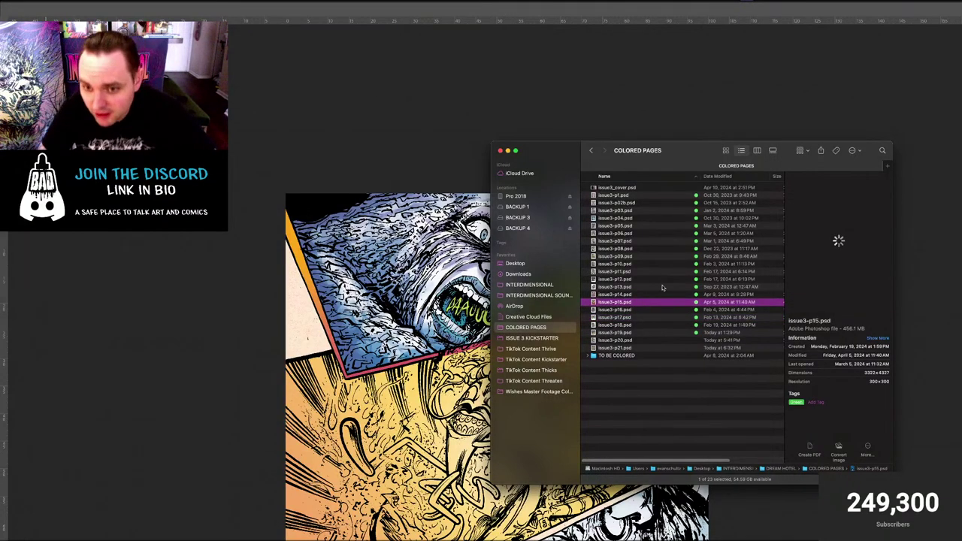
left_click(626, 248)
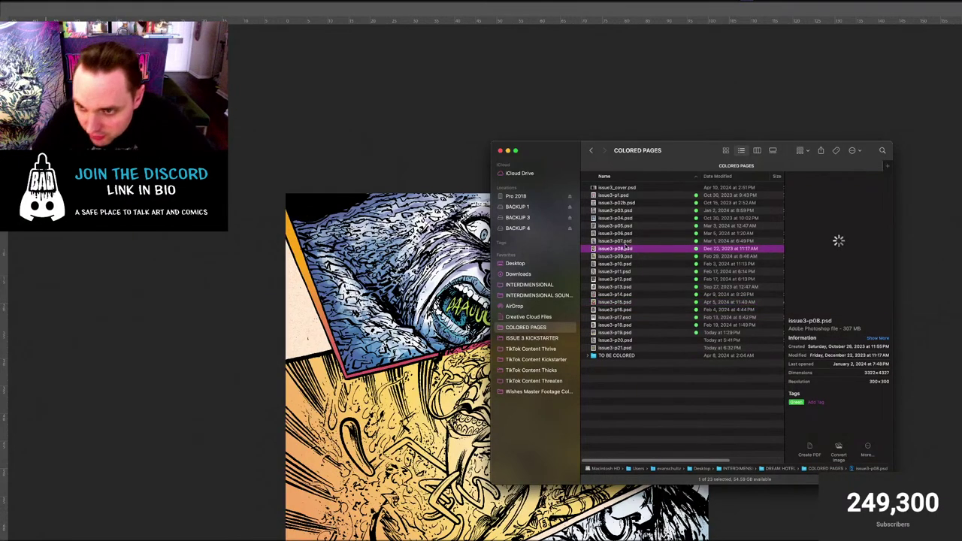
key("space")
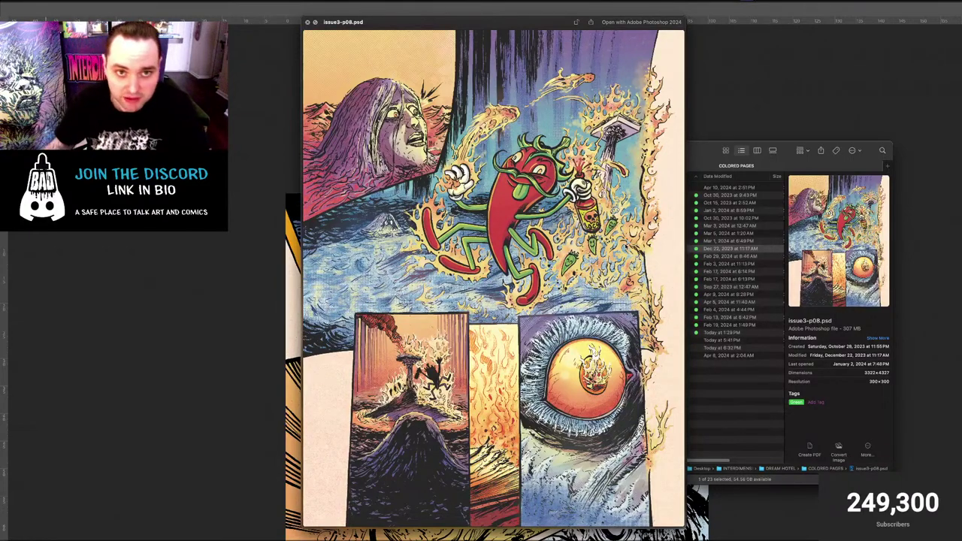
left_click_drag(541, 24, 214, 52)
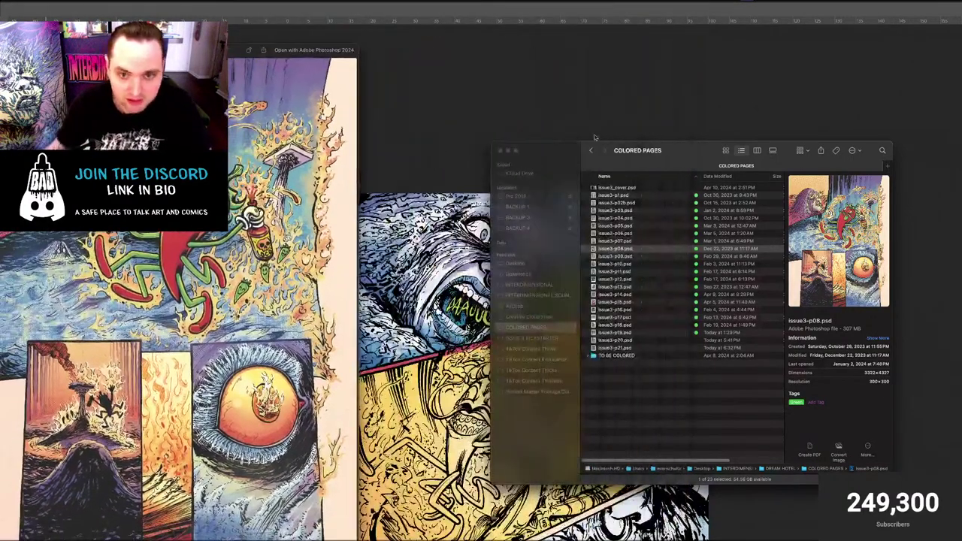
left_click(500, 151)
left_click(494, 170)
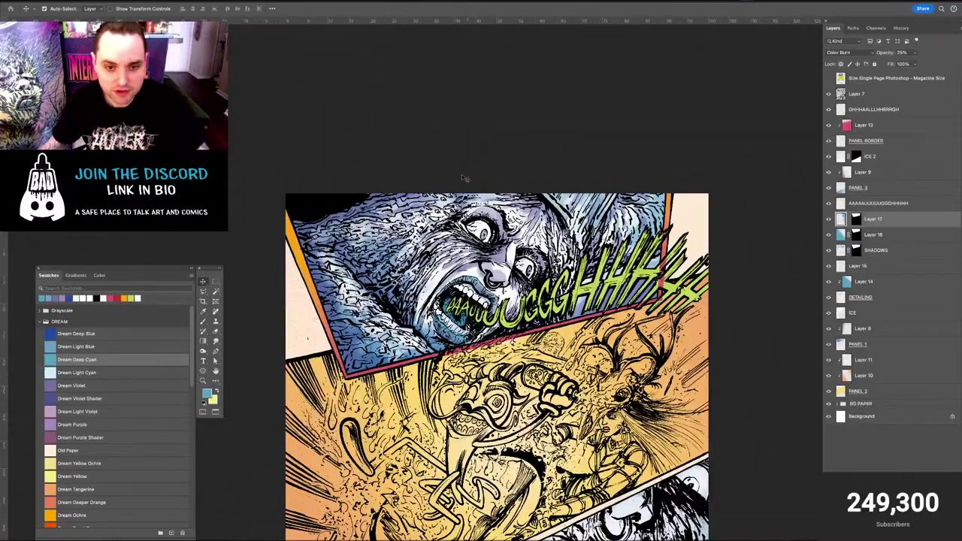
Reopen Finder at the COLORED PAGES folder and preview issue3-p08.psd beside the current page, closing the folder window when done
scroll(496, 361, "down", 5)
scroll(496, 361, "left", 3)
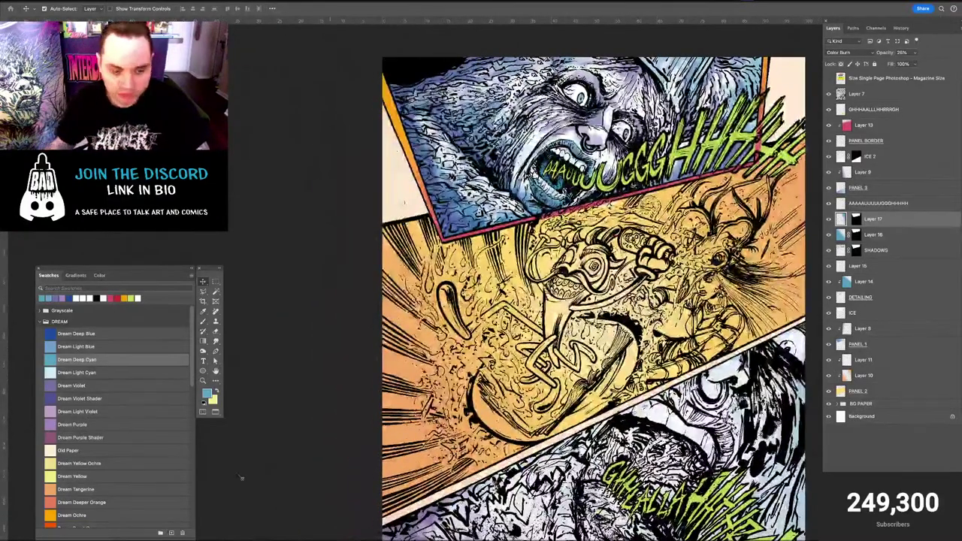
mouse_move(43, 529)
key("Tab")
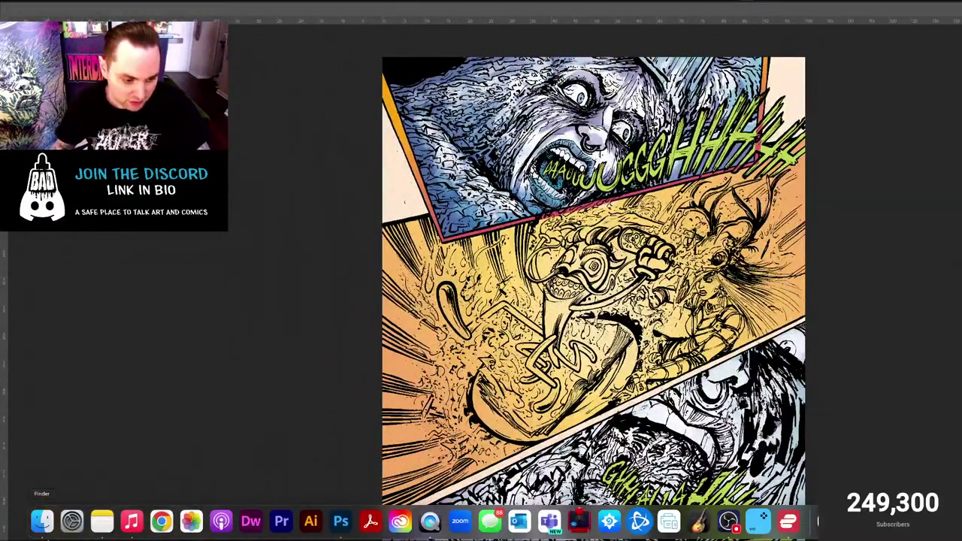
left_click(42, 521)
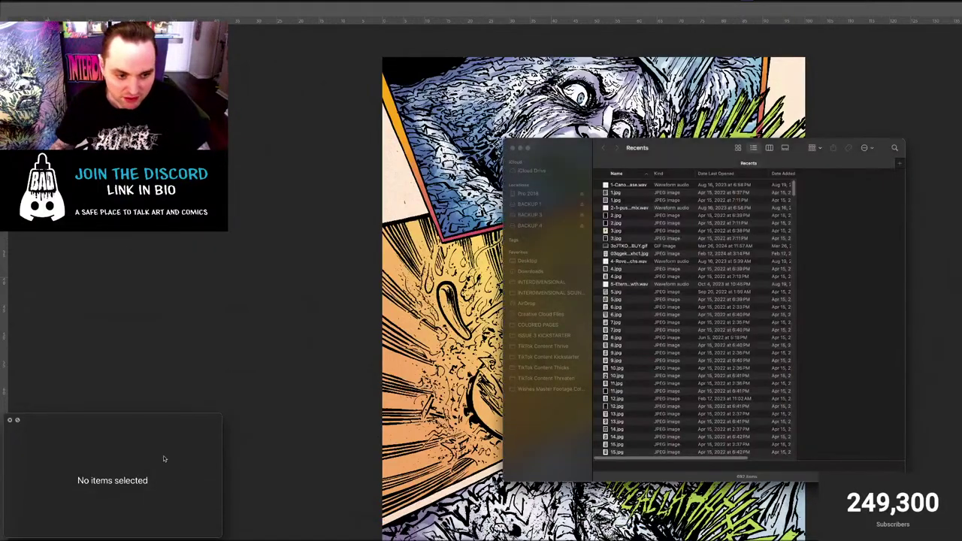
left_click(538, 324)
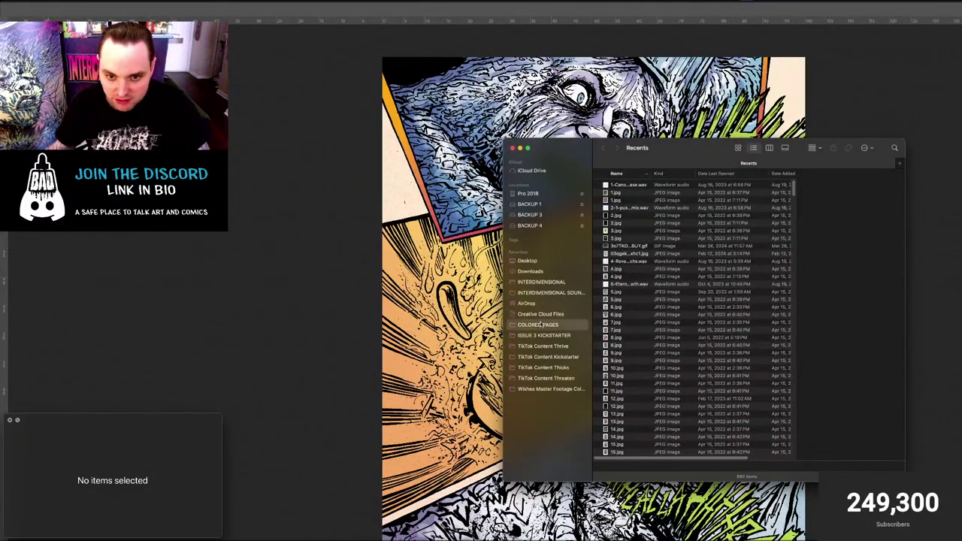
key("space")
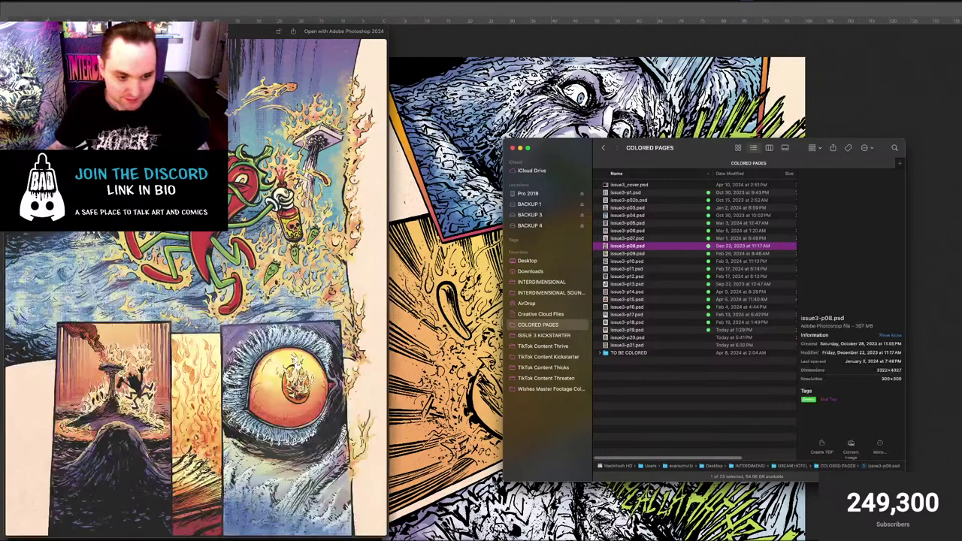
left_click(512, 149)
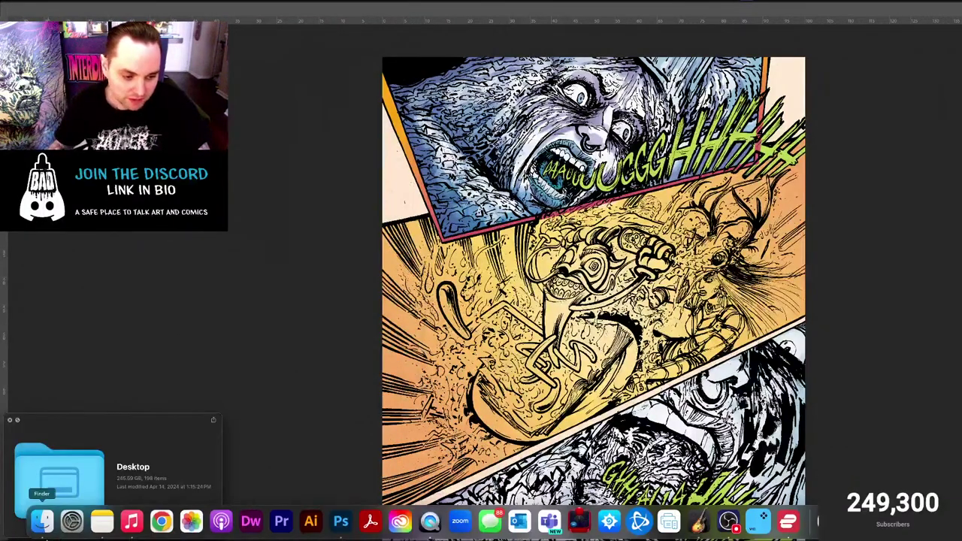
Move the COLORED PAGES window aside, compare a preview of issue3-p08.psd with the current page, and return to Photoshop
left_click(42, 531)
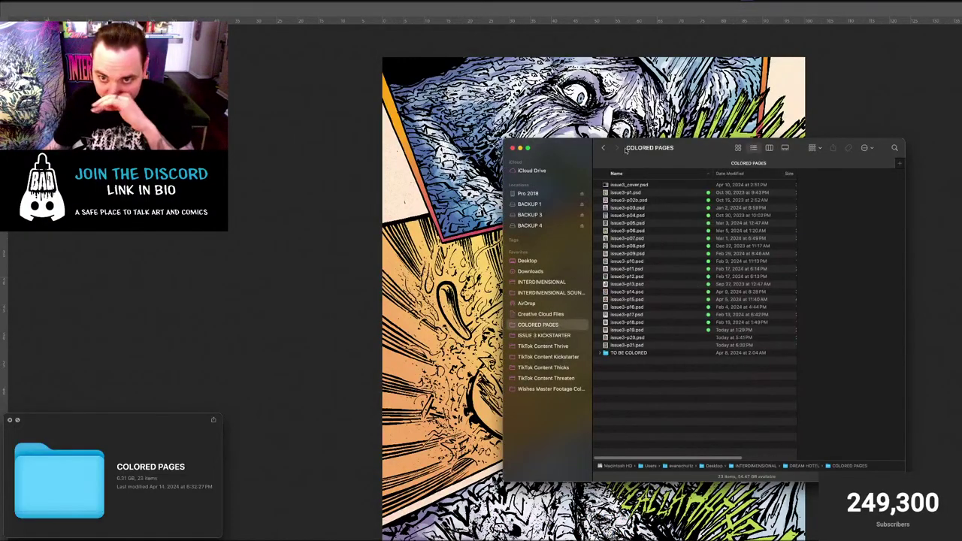
left_click_drag(573, 152, 868, 263)
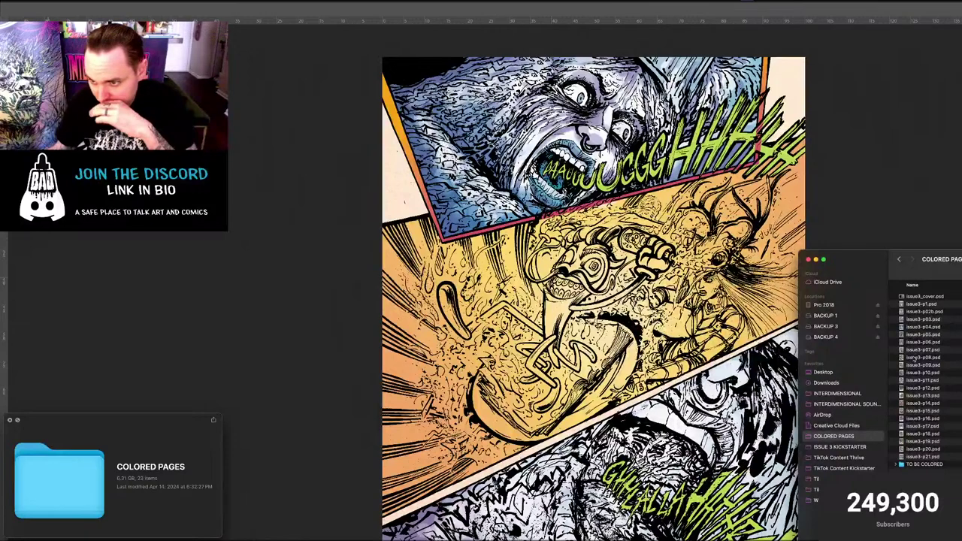
left_click(916, 358)
key("space")
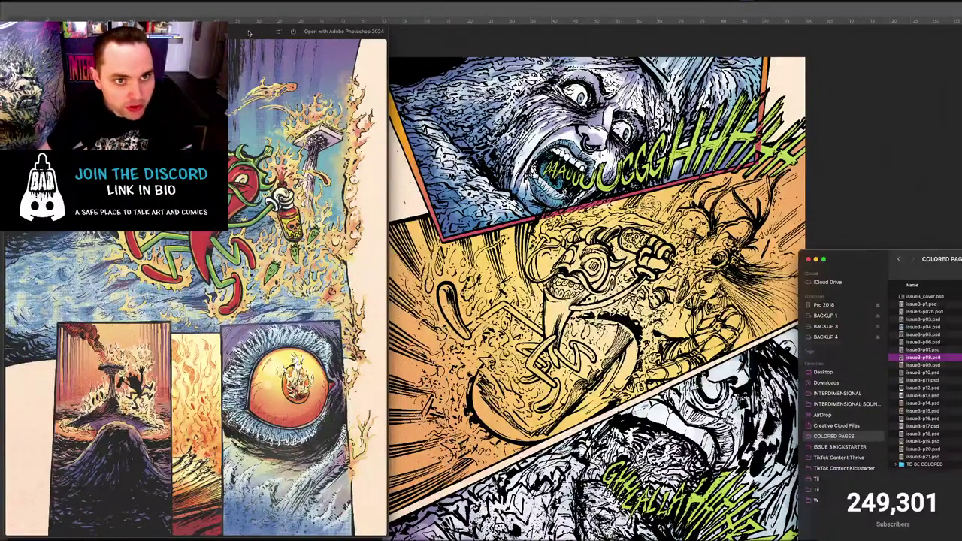
left_click_drag(246, 36, 311, 141)
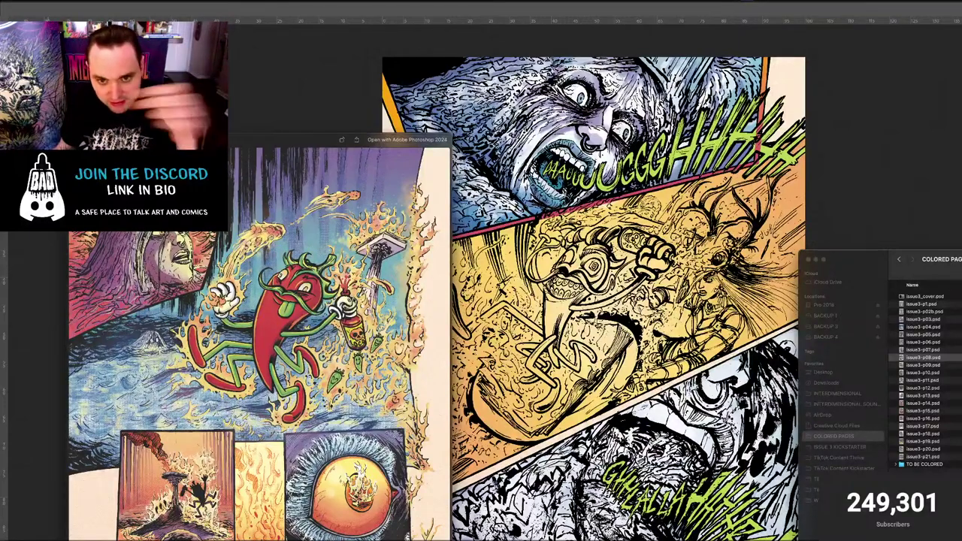
left_click_drag(305, 145, 260, 134)
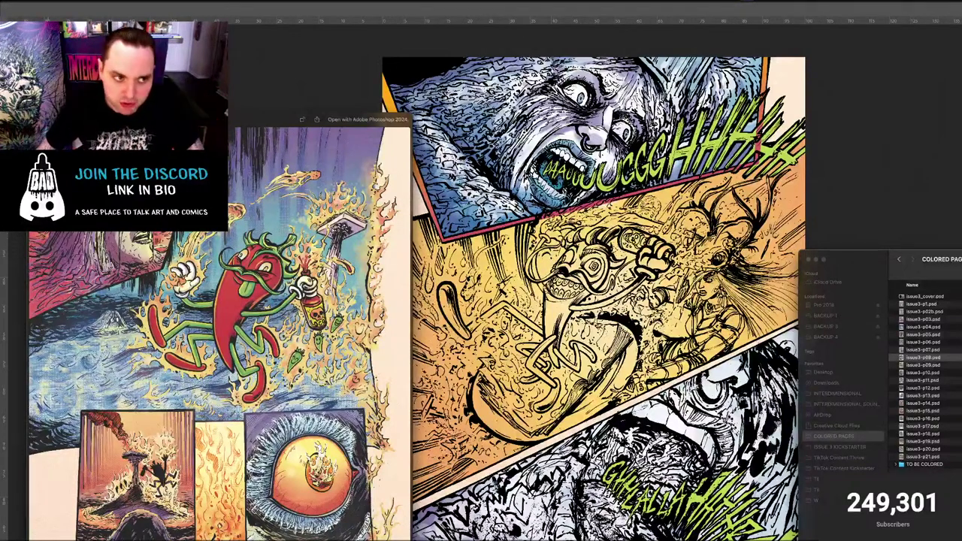
key("space")
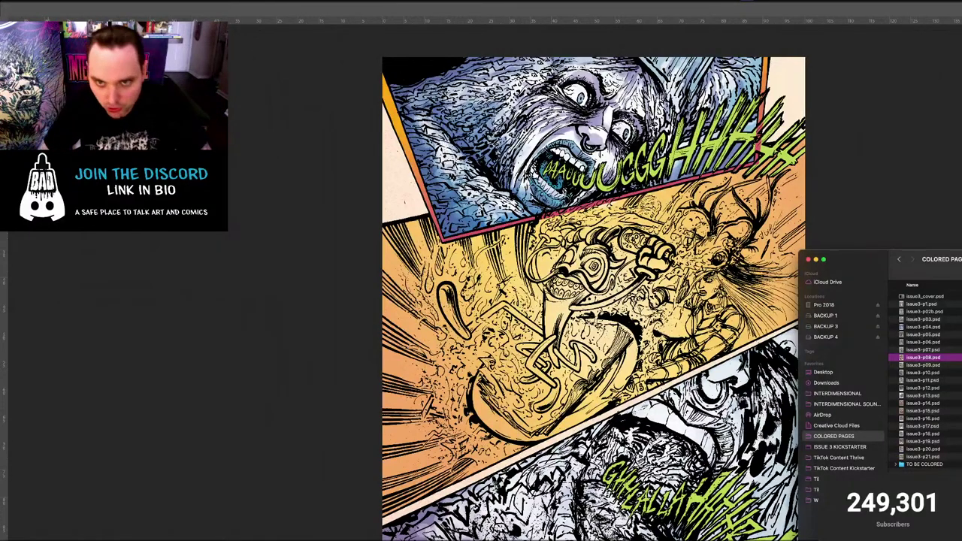
left_click(485, 262)
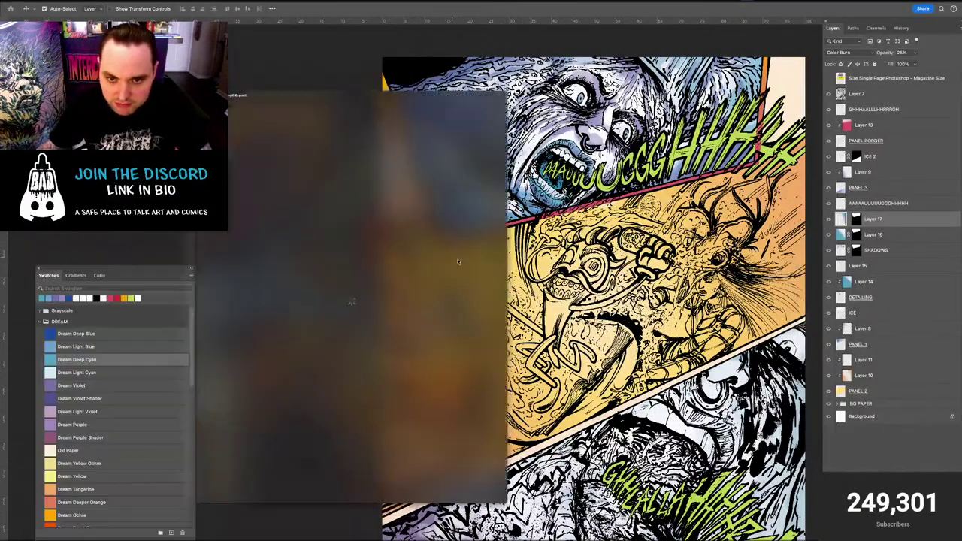
Examine the creature panel against the rest of the page at several zoom levels
left_click_drag(333, 157, 201, 213)
key("super+equal")
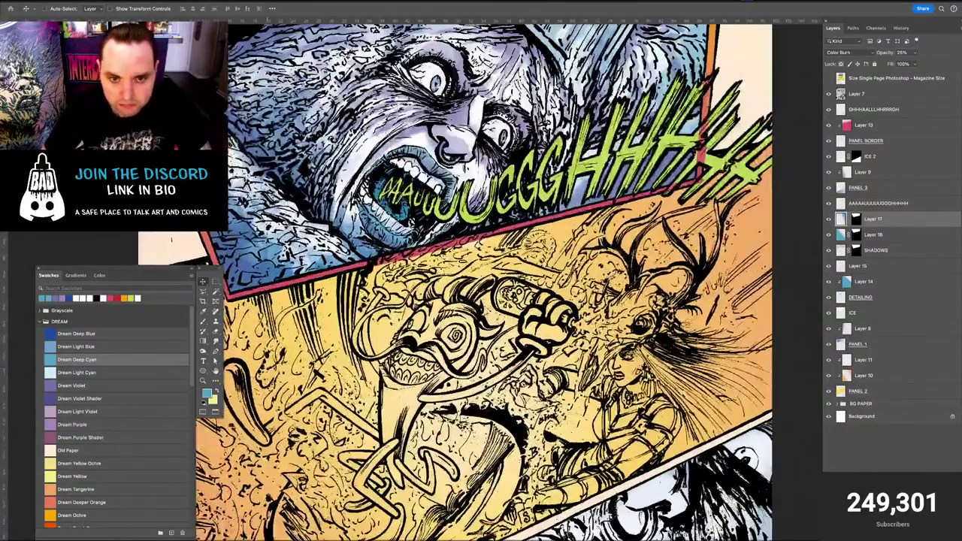
key("super+minus")
key("super+minus")
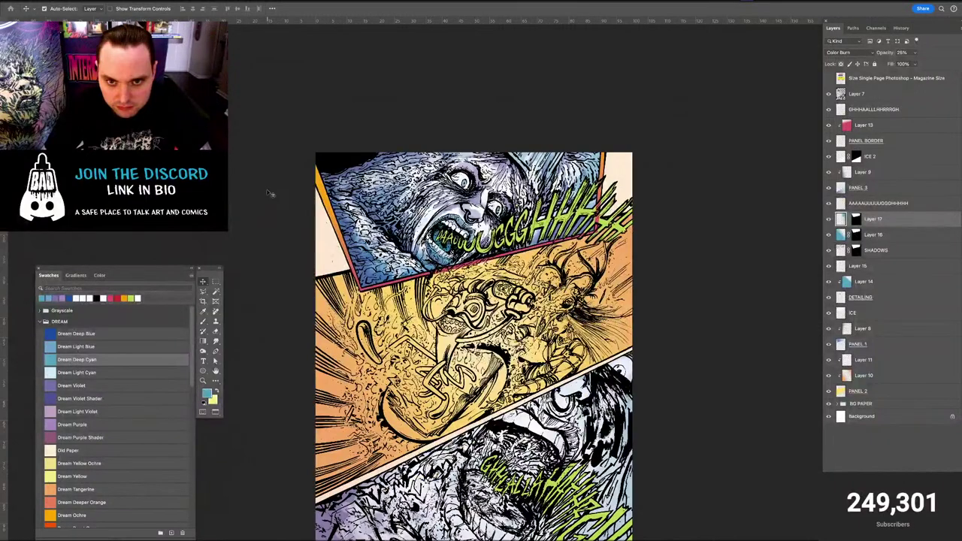
key("super+equal")
key("super+equal")
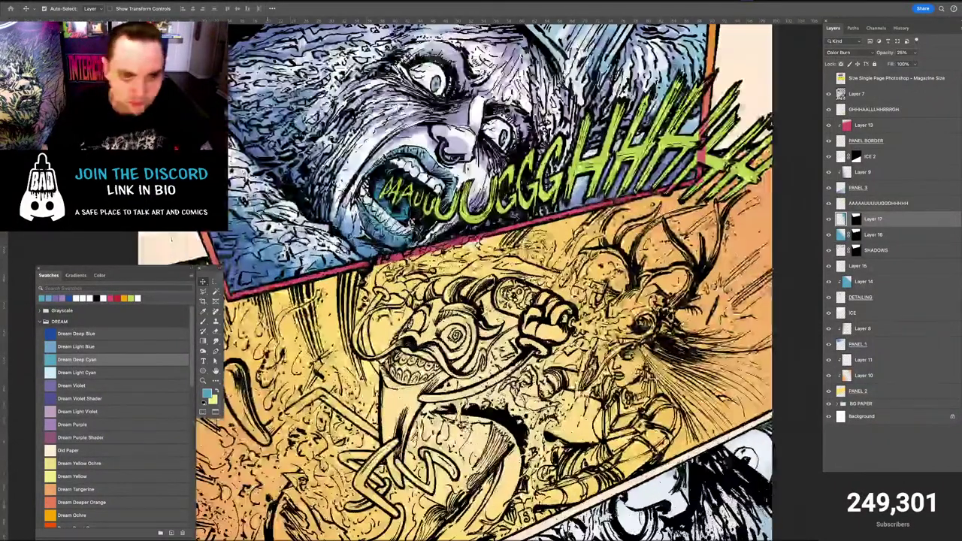
left_click_drag(390, 262, 521, 343)
left_click(890, 235)
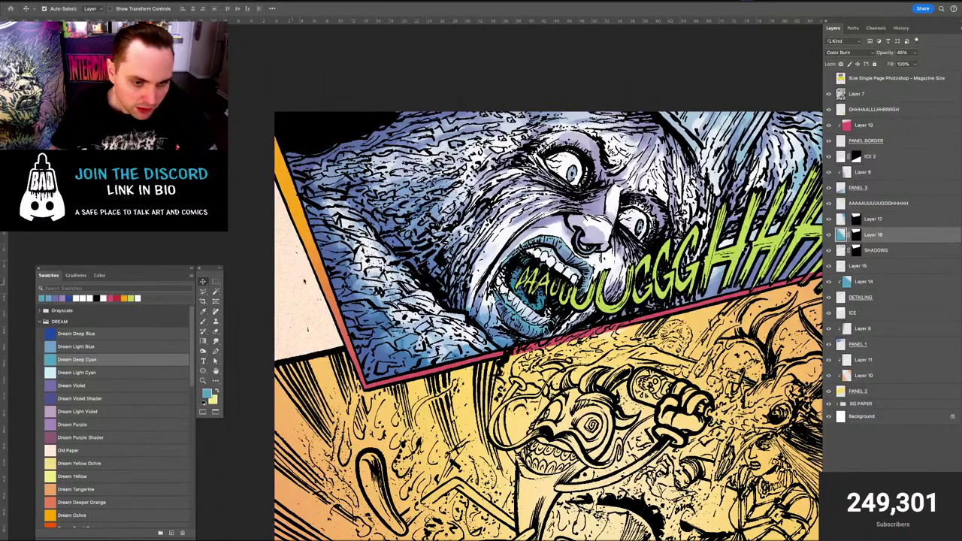
Choose white as the painting colour and load the Dissolve-mode halftone brush preset with 100% opacity and 5% flow
scroll(191, 389, "down", 4)
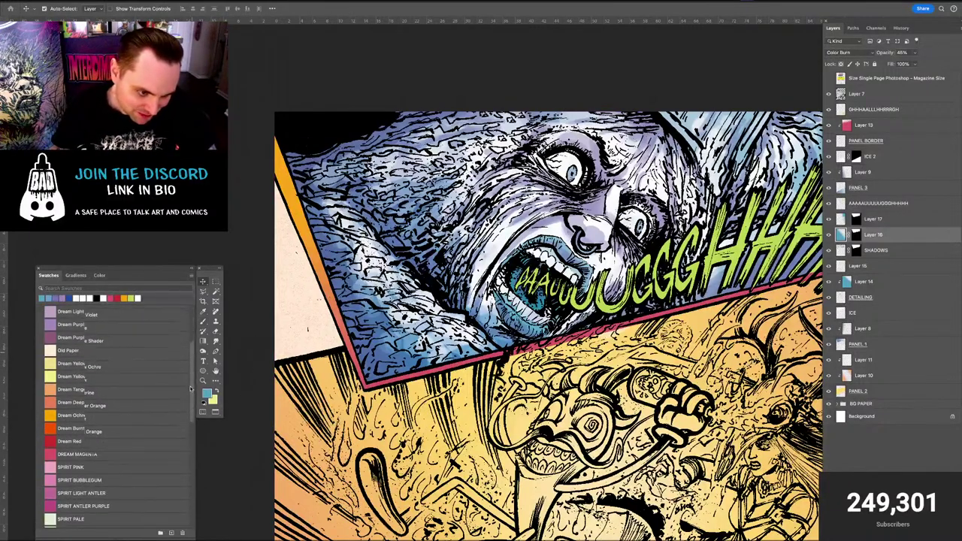
scroll(191, 388, "up", 4)
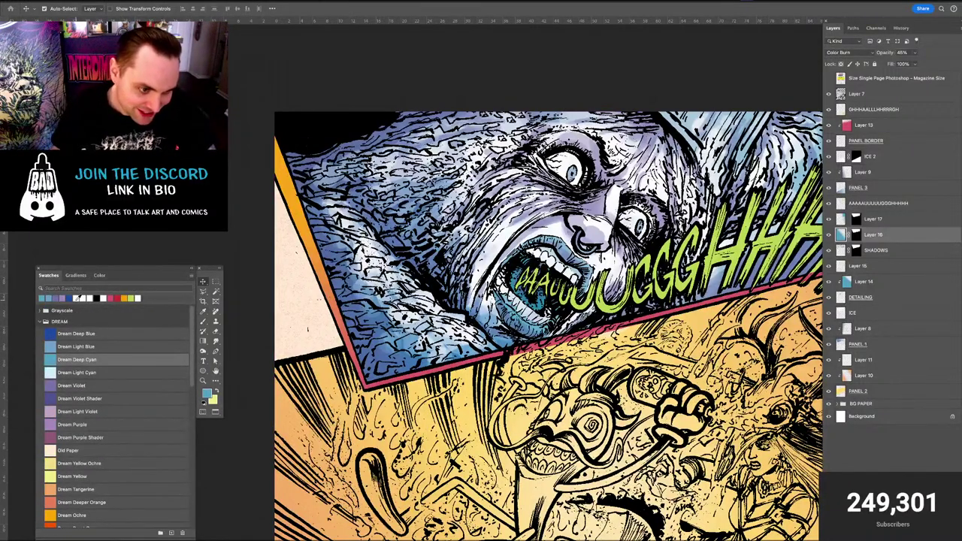
key("b")
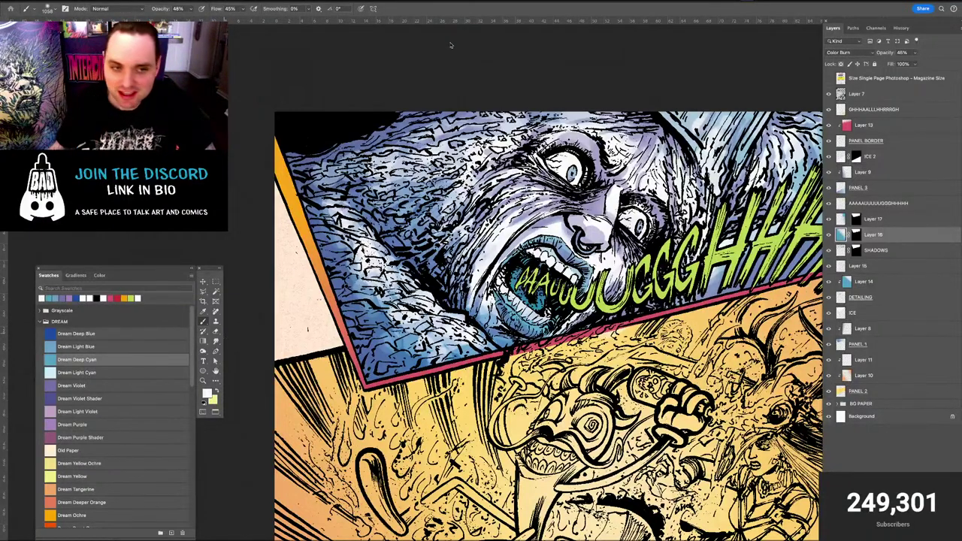
left_click(54, 12)
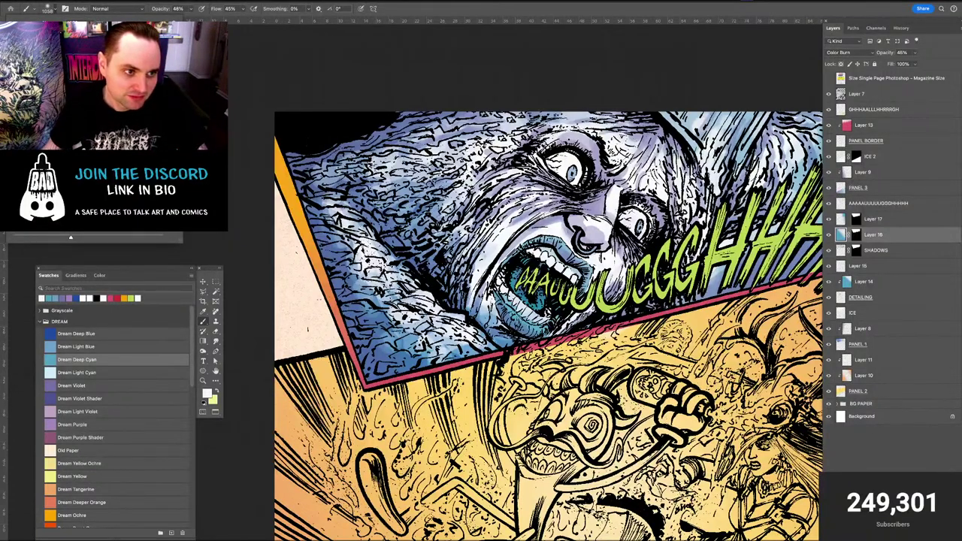
left_click(83, 165)
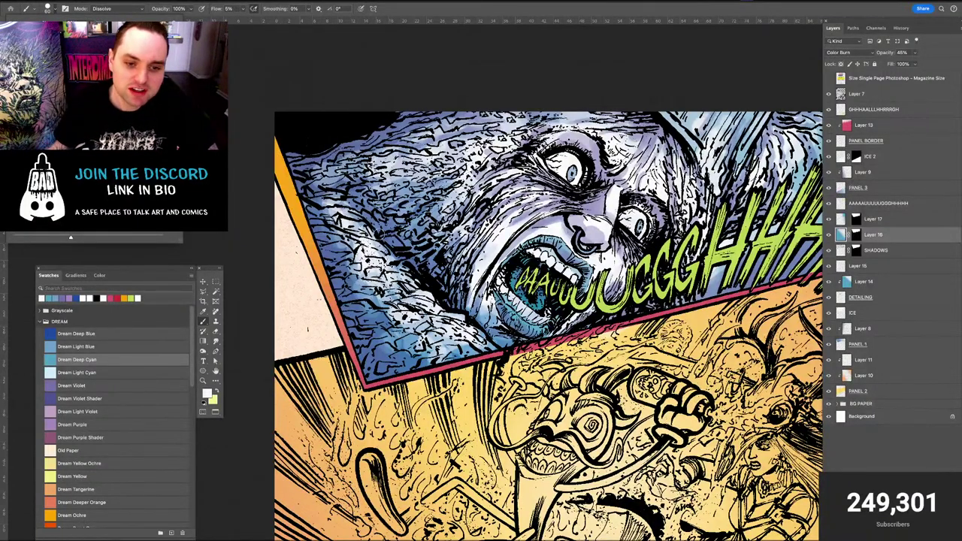
left_click_drag(381, 234, 380, 235)
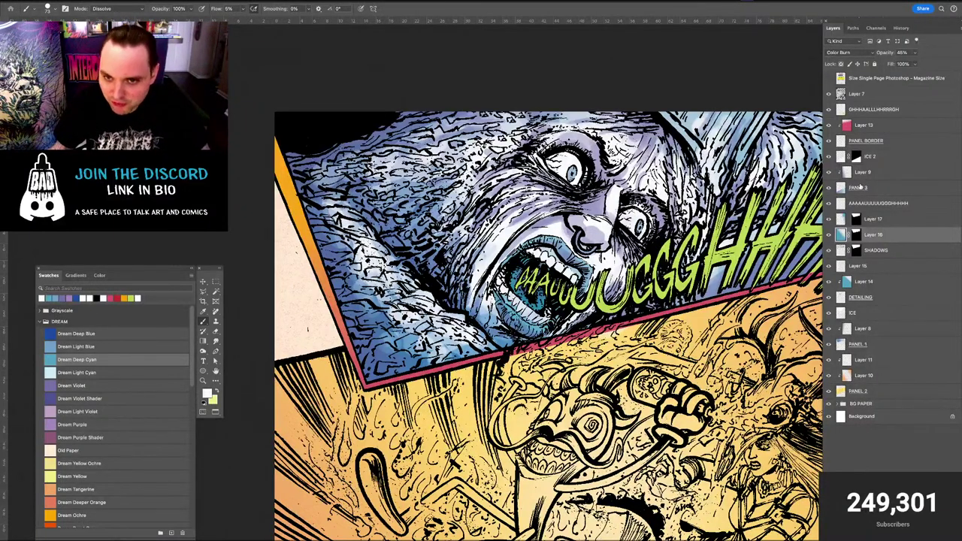
Add a new empty layer directly above Layer 17 for the creature panel's dots
key("v")
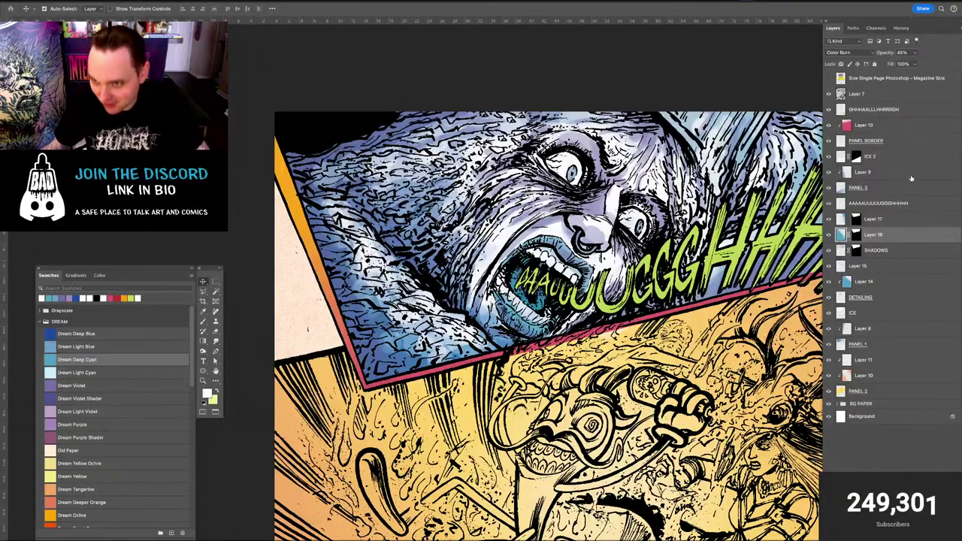
left_click(883, 220)
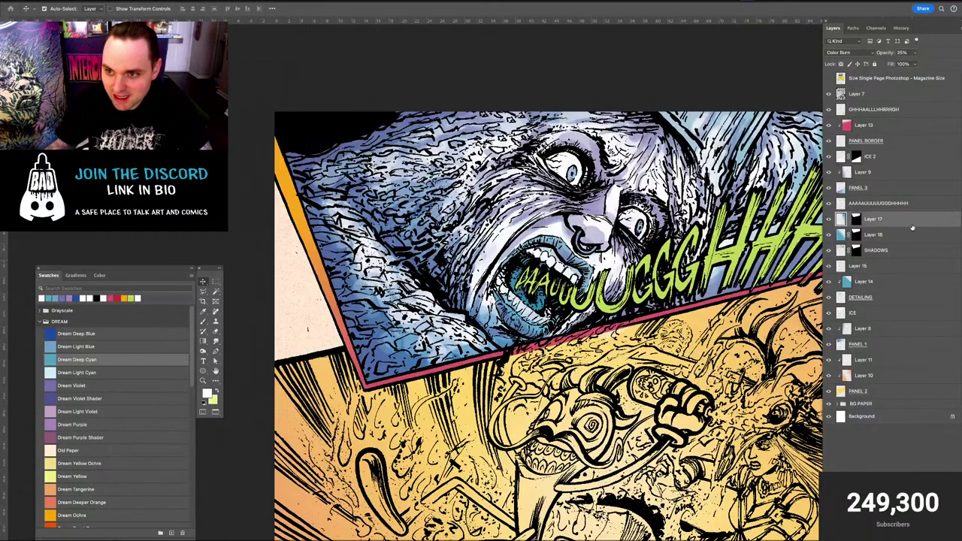
key("ctrl+shift+alt+n")
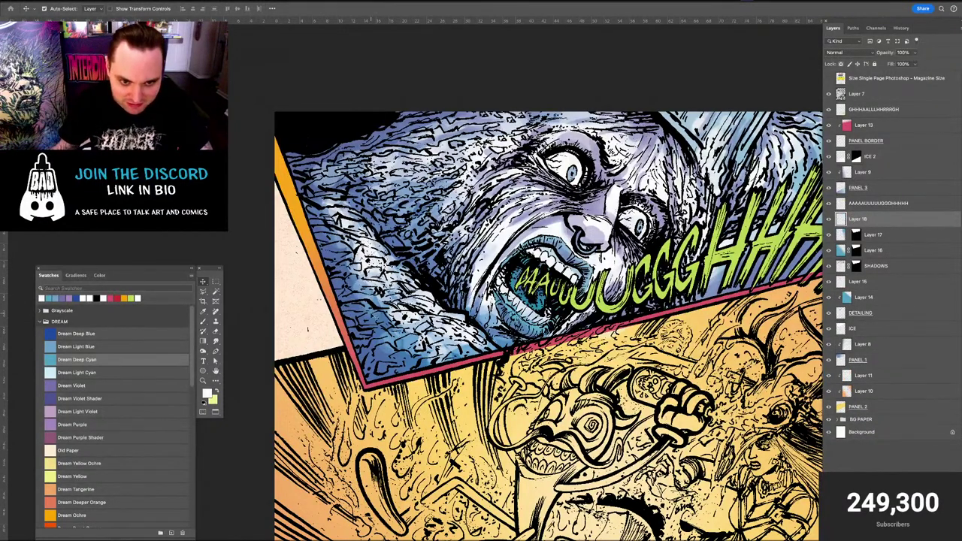
left_click(370, 291)
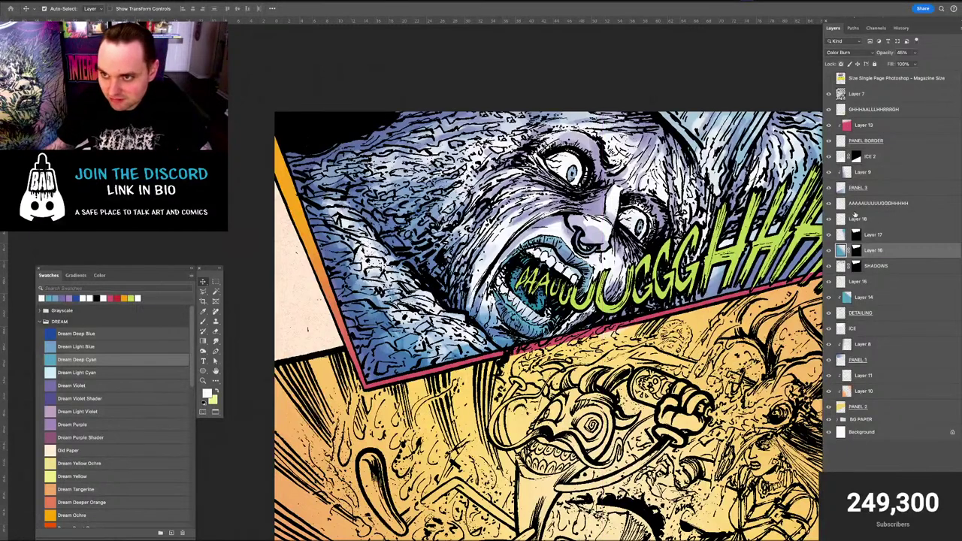
Check the document history for stray edits, reselect the new layer above Layer 17, and toggle its visibility
left_click(901, 28)
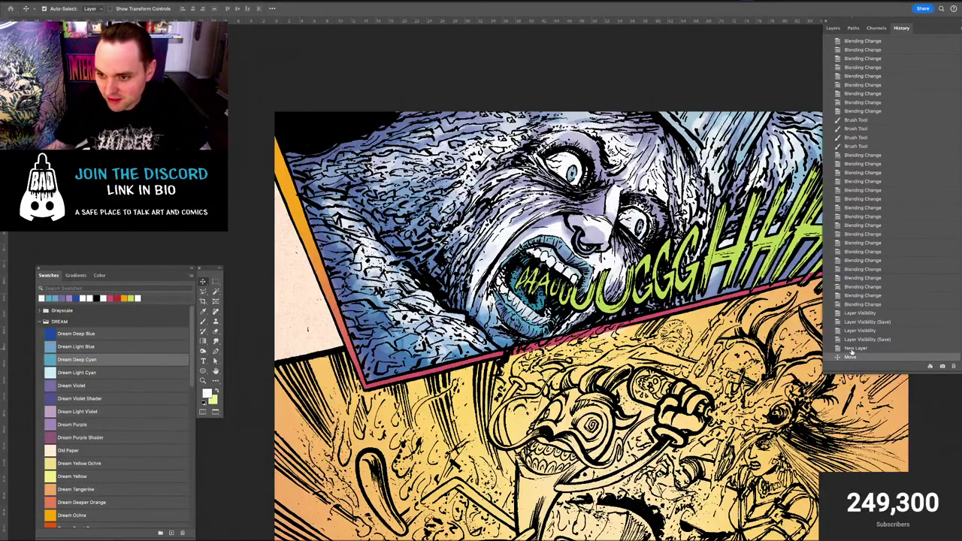
left_click(830, 28)
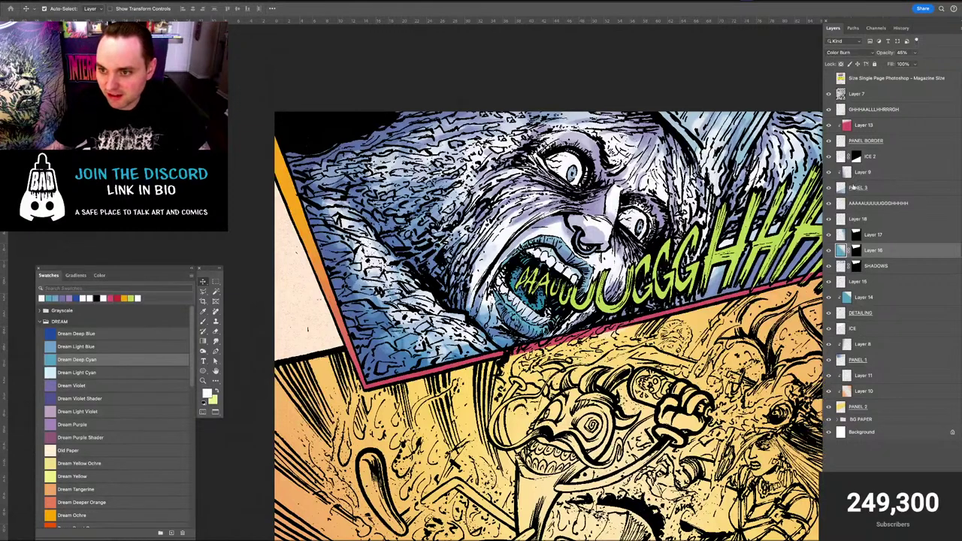
left_click(841, 220)
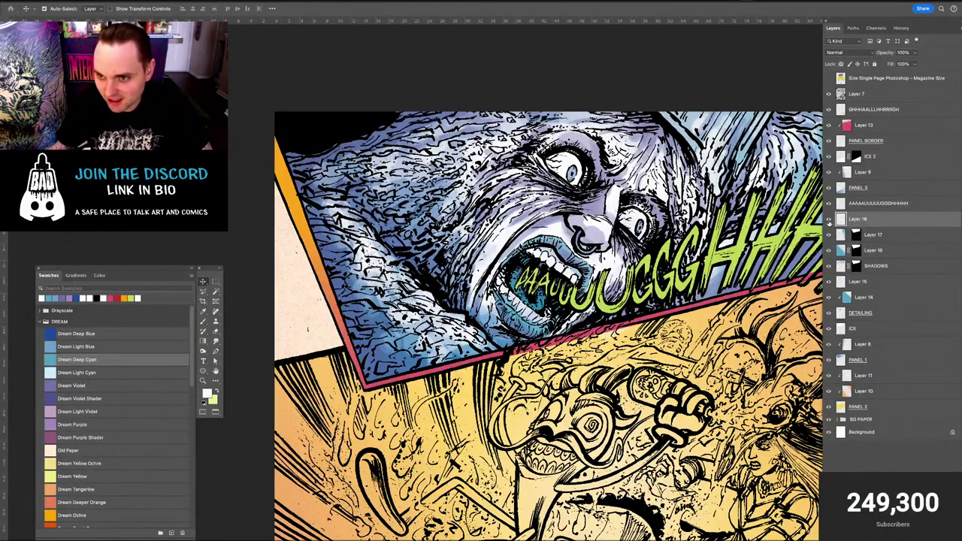
left_click(829, 221)
left_click(829, 222)
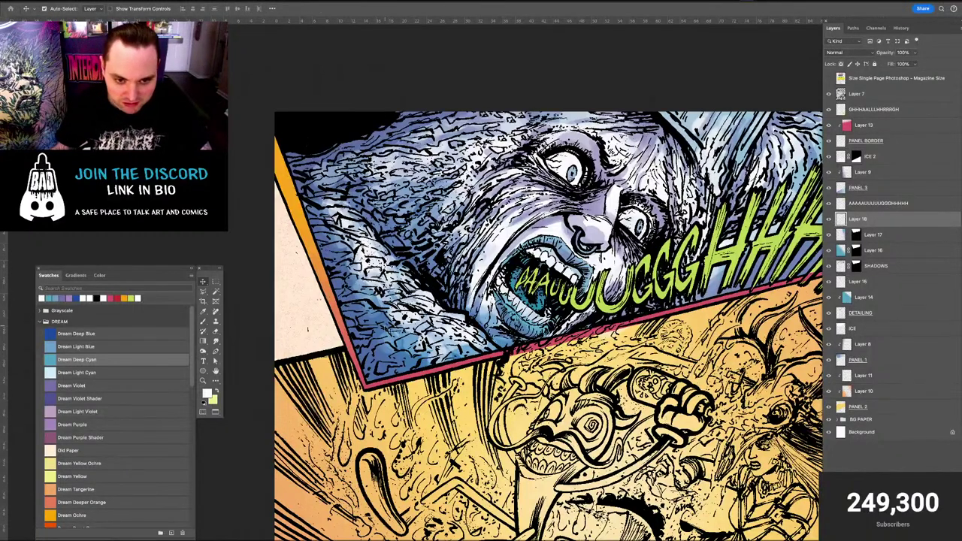
Paint white halftone dots with a size 50 brush on the creature's scales near the panel's lower-left corner
key("b")
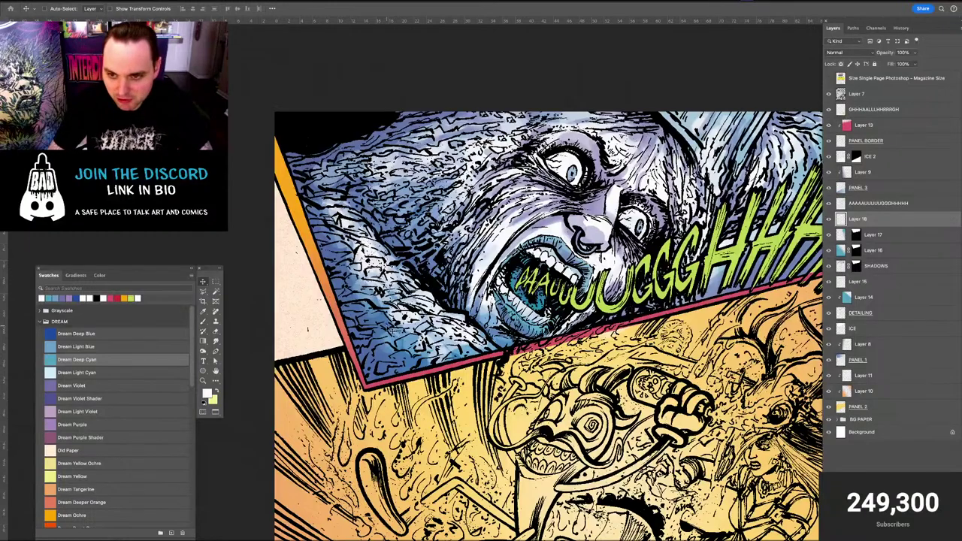
key("super+plus")
key("super+plus")
key("ctrl+minus")
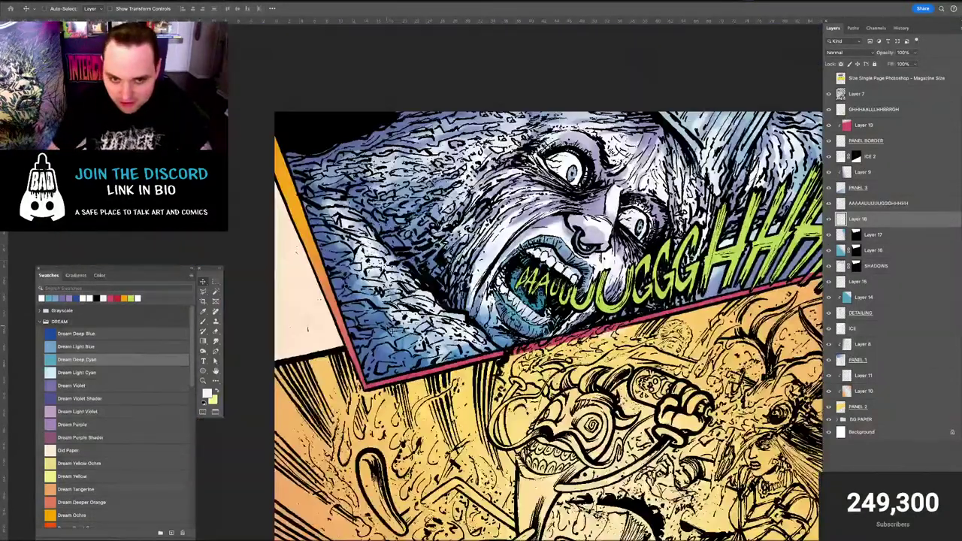
key("b")
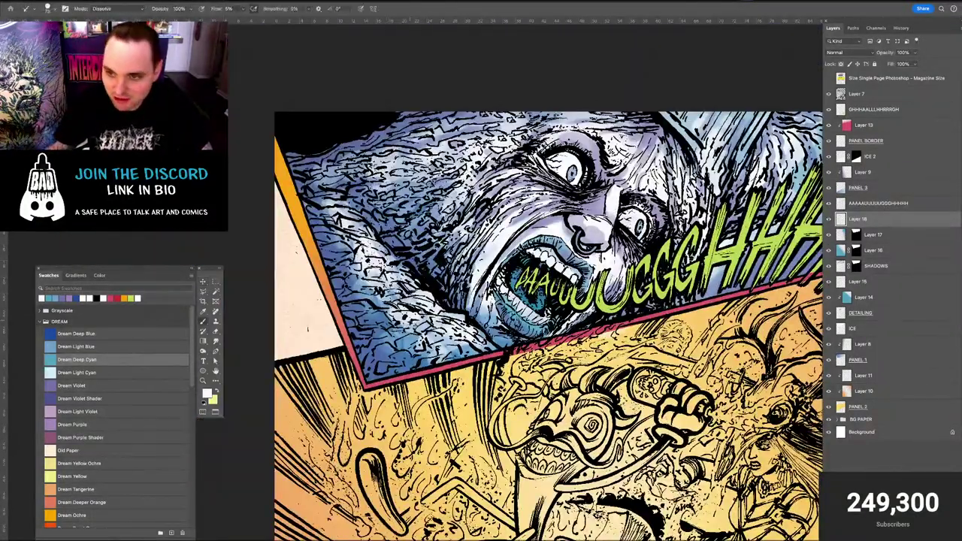
key("v")
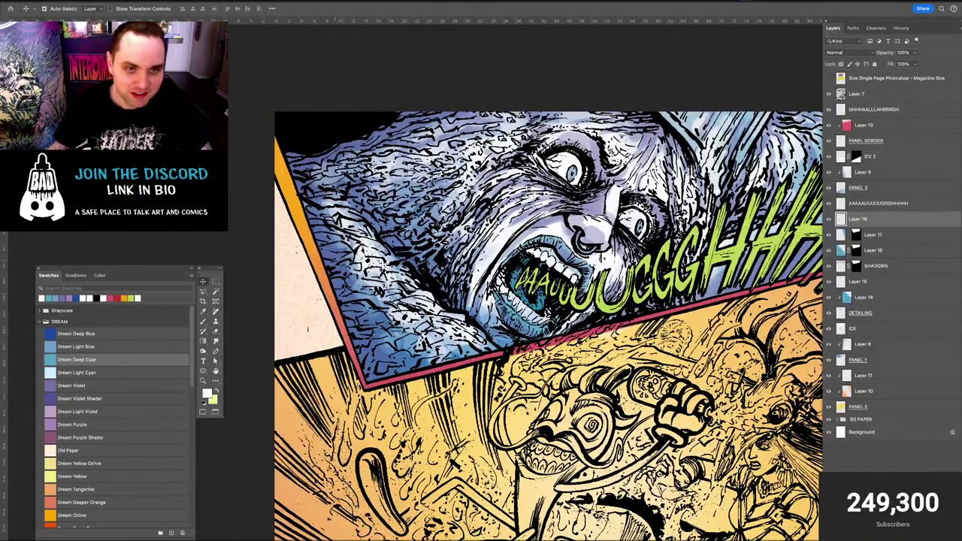
key("b")
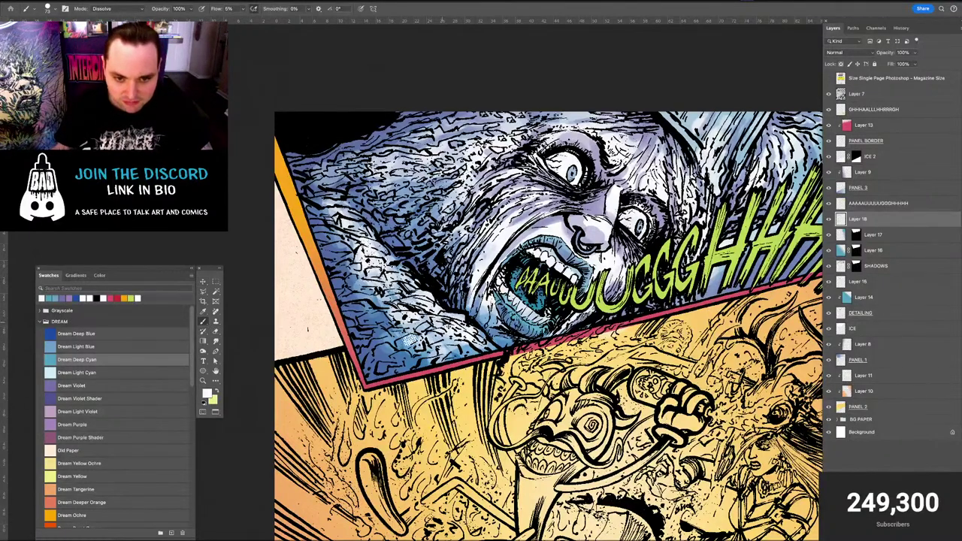
mouse_move(430, 334)
left_mouse_down()
mouse_move(389, 351)
mouse_move(406, 357)
mouse_move(426, 334)
mouse_move(374, 309)
mouse_move(375, 336)
mouse_move(384, 335)
left_mouse_up()
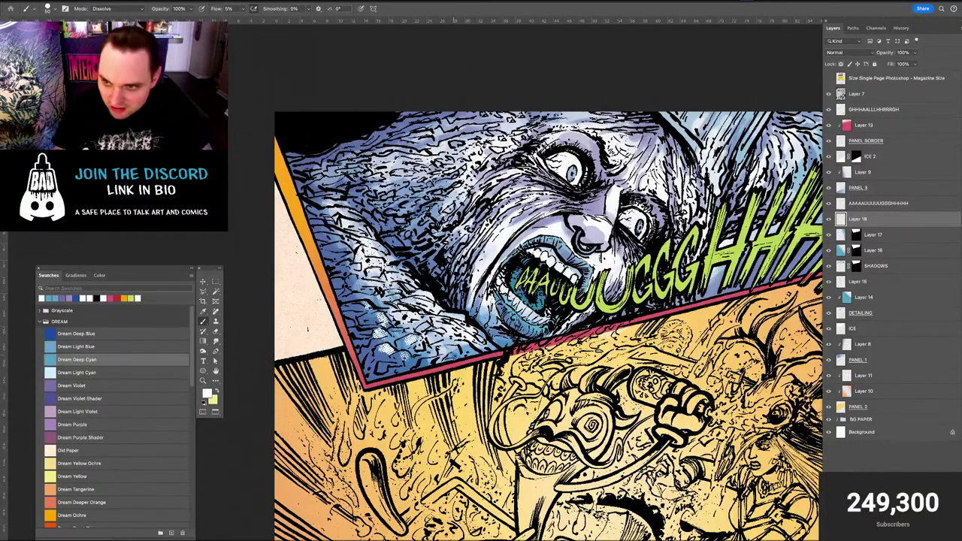
Rename the new halftone layer as DOTS
double_click(859, 219)
type("DOTS")
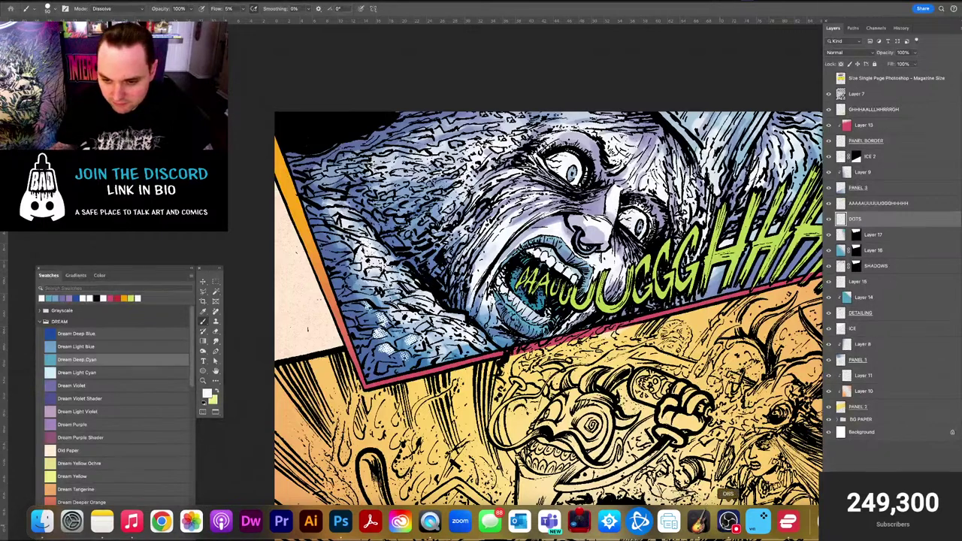
key("Tab")
key("Tab")
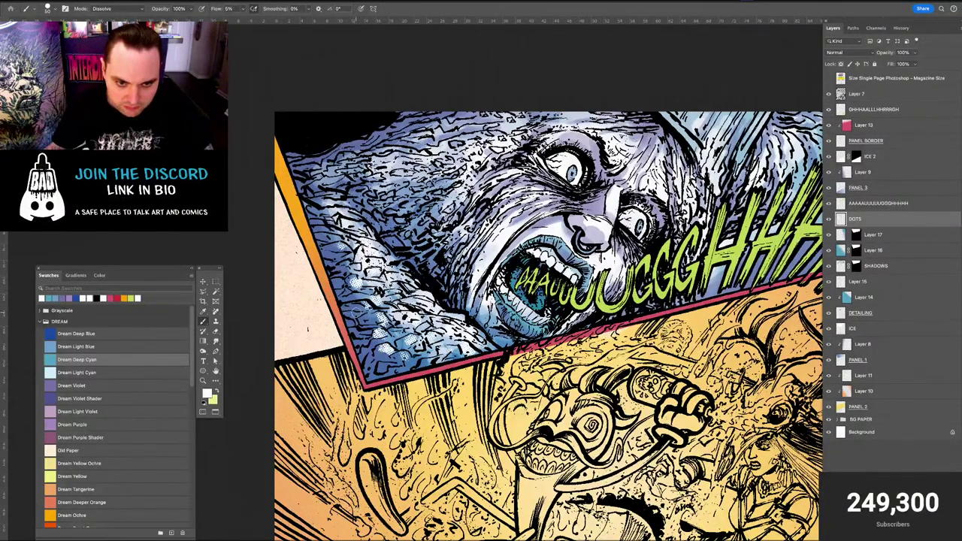
Paint more white halftone dots on the scales in the panel's lower-left corner and on the creature's nose and upper eyelid
left_click_drag(382, 369, 425, 366)
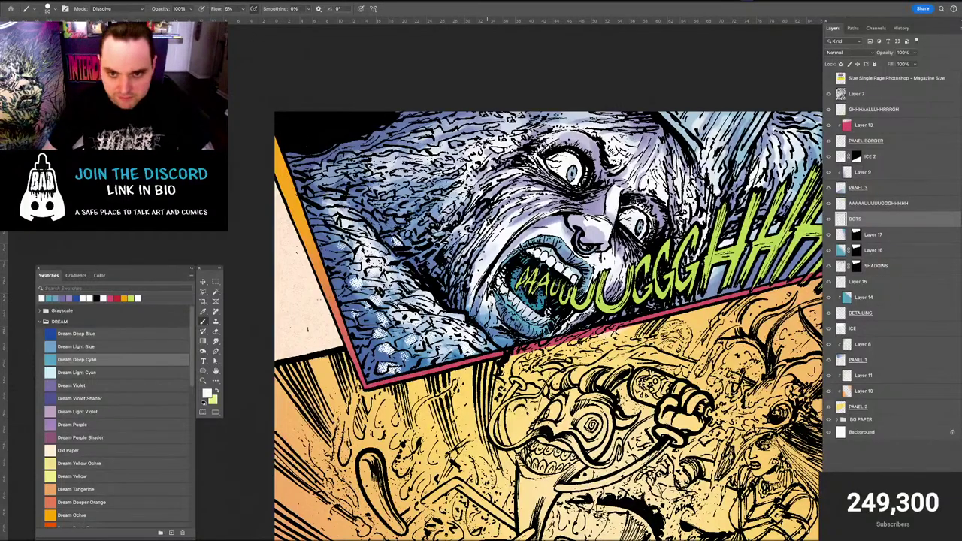
scroll(616, 218, "up", 5)
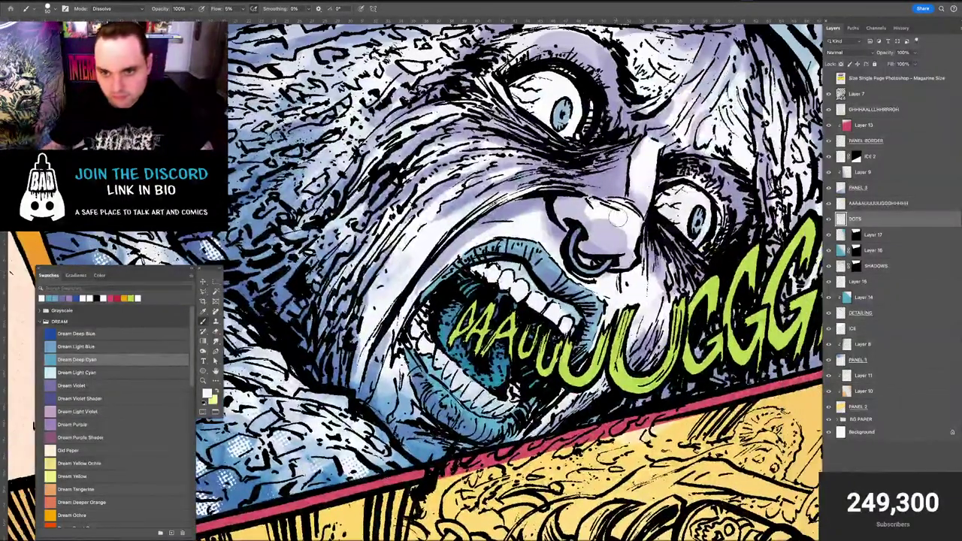
mouse_move(618, 219)
left_mouse_down()
mouse_move(618, 230)
mouse_move(634, 234)
mouse_move(611, 229)
left_mouse_up()
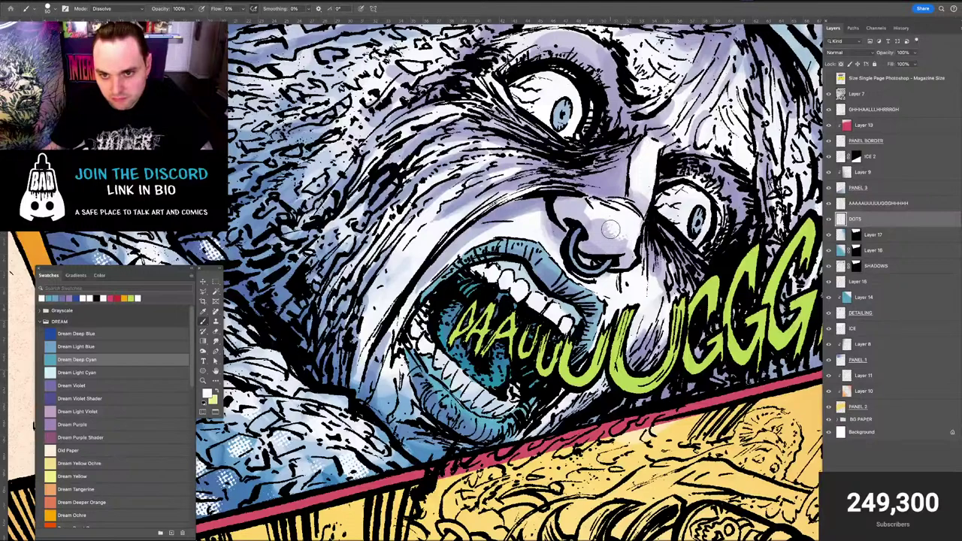
left_click_drag(637, 158, 588, 264)
scroll(594, 266, "up", 3)
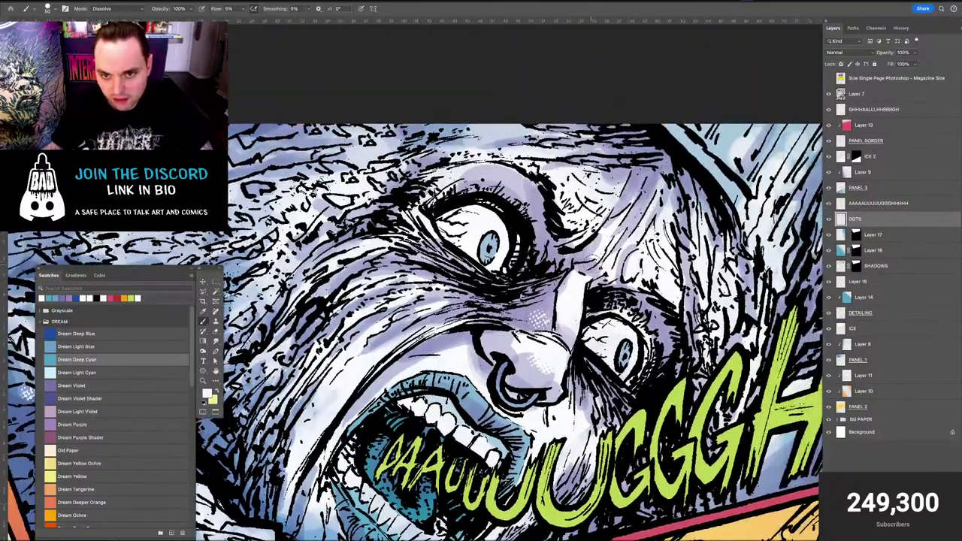
mouse_move(477, 188)
left_mouse_down()
mouse_move(578, 188)
mouse_move(557, 178)
mouse_move(550, 185)
left_mouse_up()
Examine the white halftone dots across the creature's scaly shoulder and face at close and wider zoom levels
left_click_drag(231, 300, 395, 276)
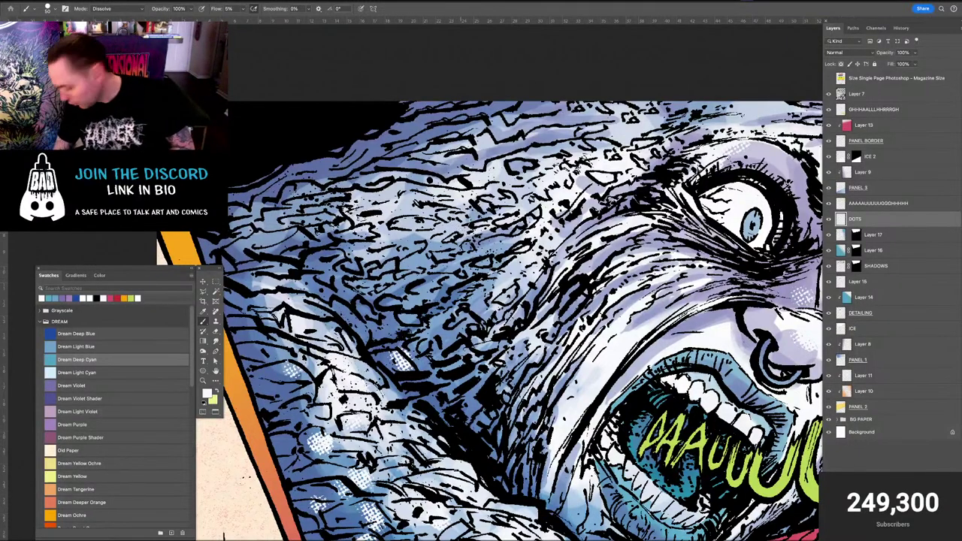
left_click_drag(406, 368, 403, 317)
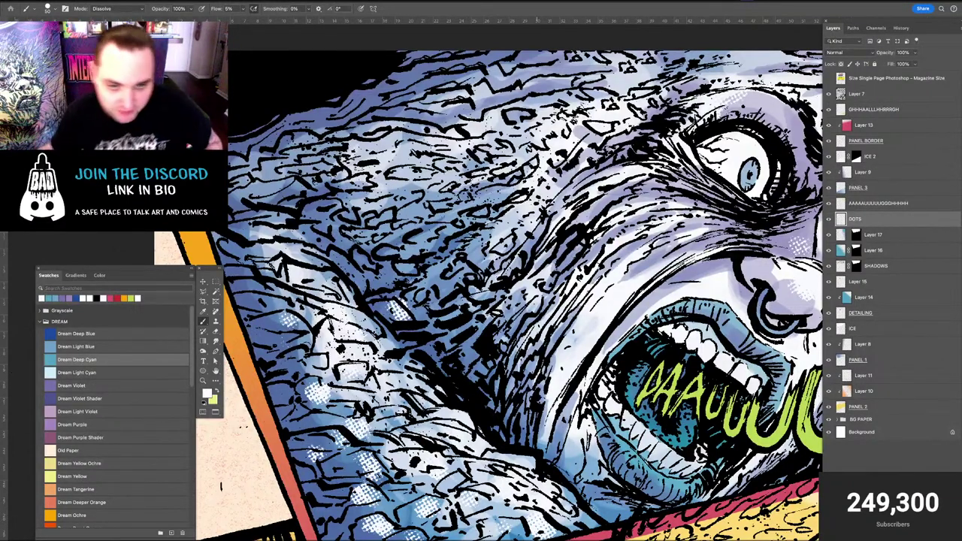
key("super+minus")
key("super+minus")
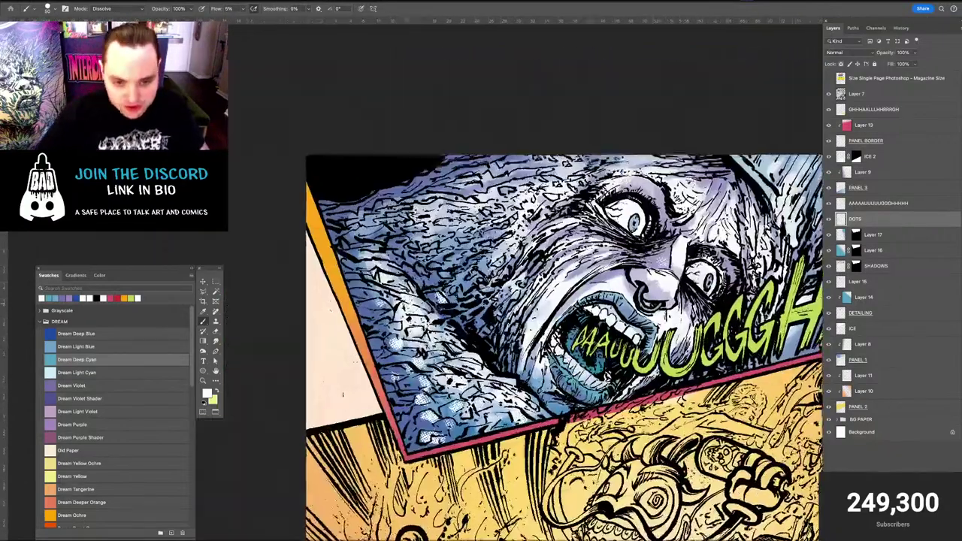
key("super+equal")
key("super+equal")
left_click_drag(415, 425, 431, 310)
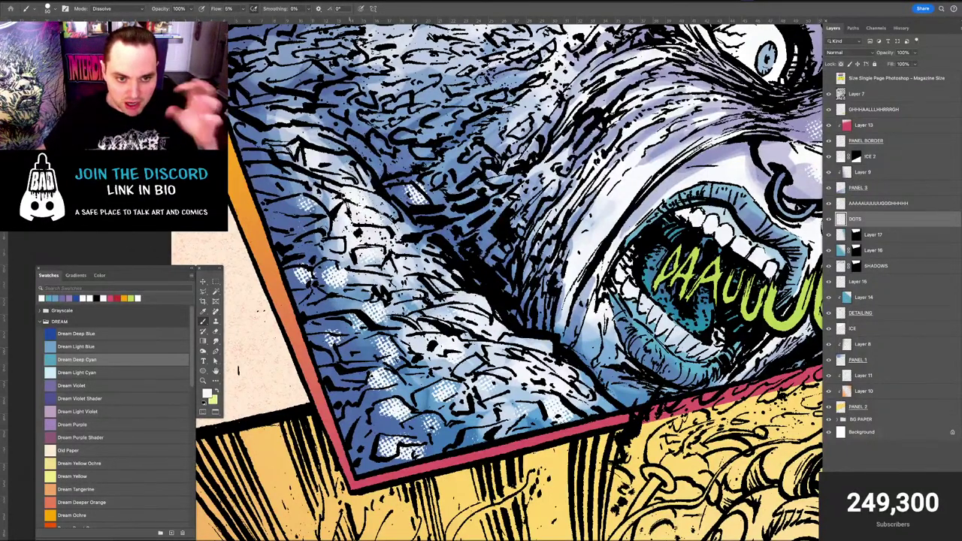
scroll(346, 223, "up", 3)
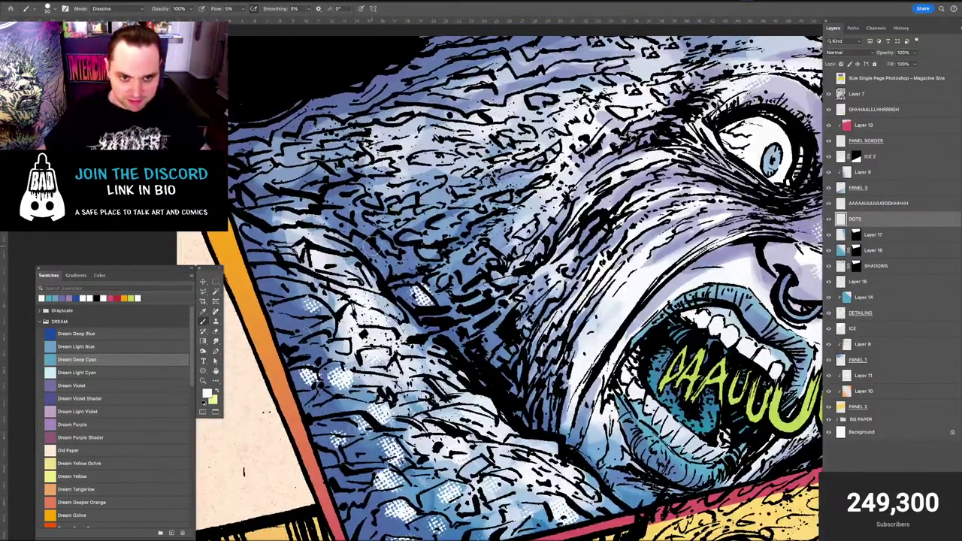
Paint white halftone dots on the scales along the dark crease between the creature's shoulder and head
mouse_move(381, 247)
left_mouse_down()
mouse_move(407, 257)
mouse_move(382, 265)
left_mouse_up()
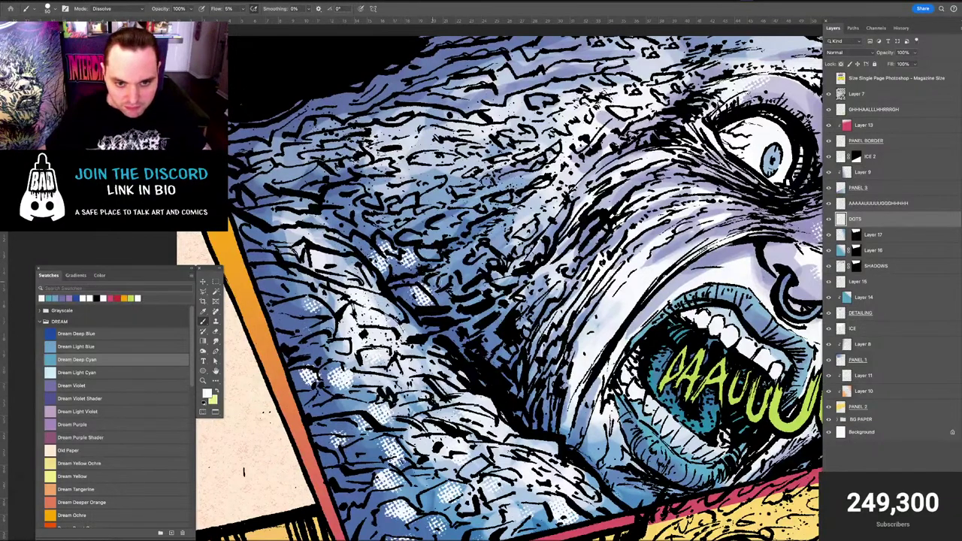
scroll(432, 282, "right", 1)
scroll(432, 281, "down", 1)
left_click_drag(457, 315, 465, 323)
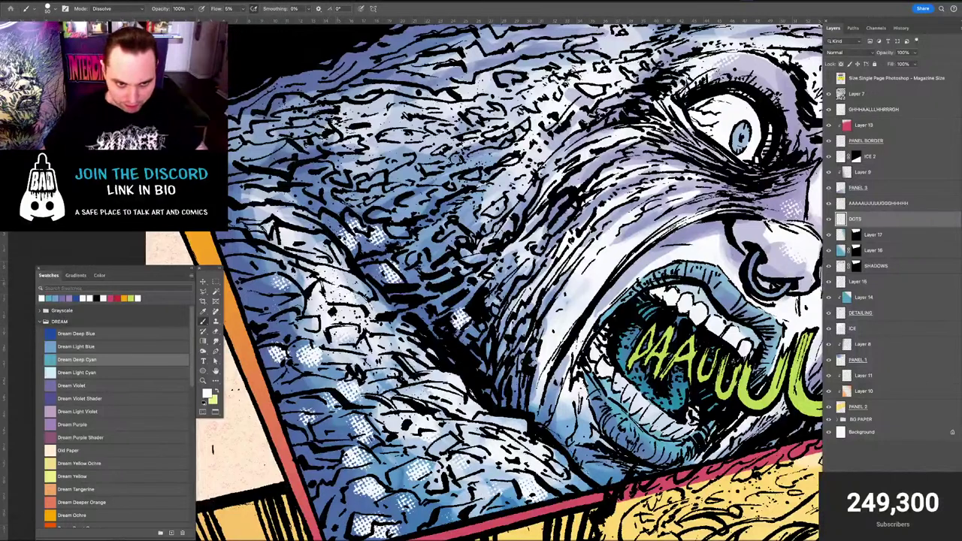
left_click_drag(366, 286, 361, 265)
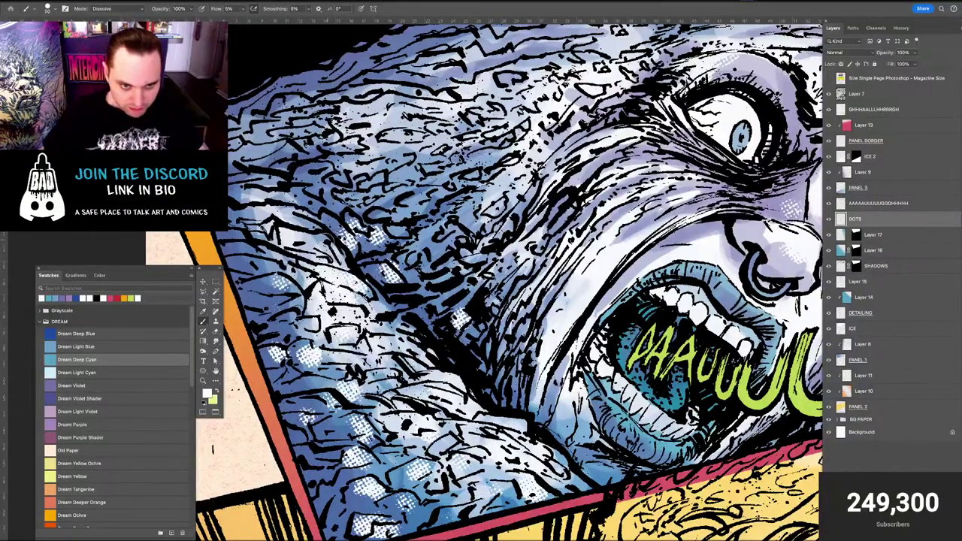
left_click_drag(326, 238, 319, 244)
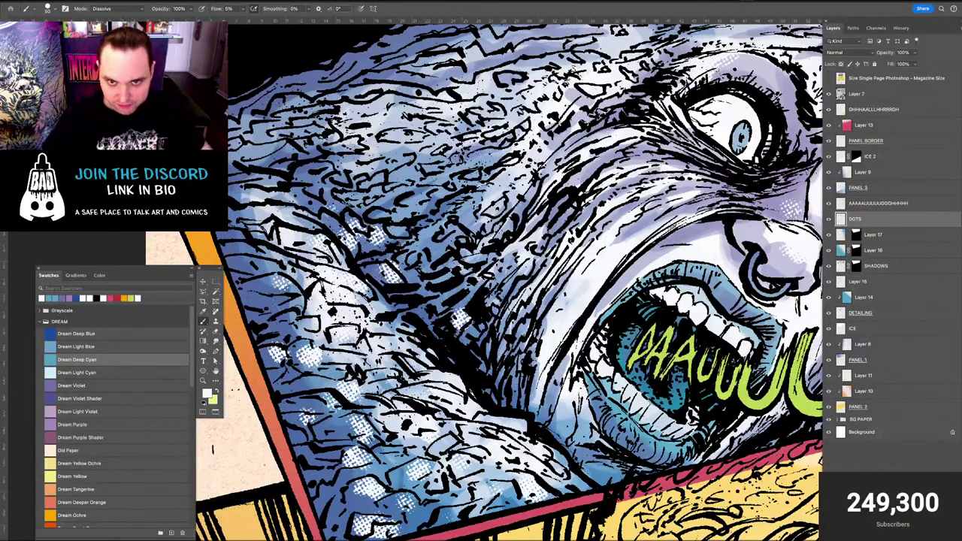
Add white halftone dots to the shoulder scales beside the panel's orange left border
left_click_drag(367, 161, 393, 166)
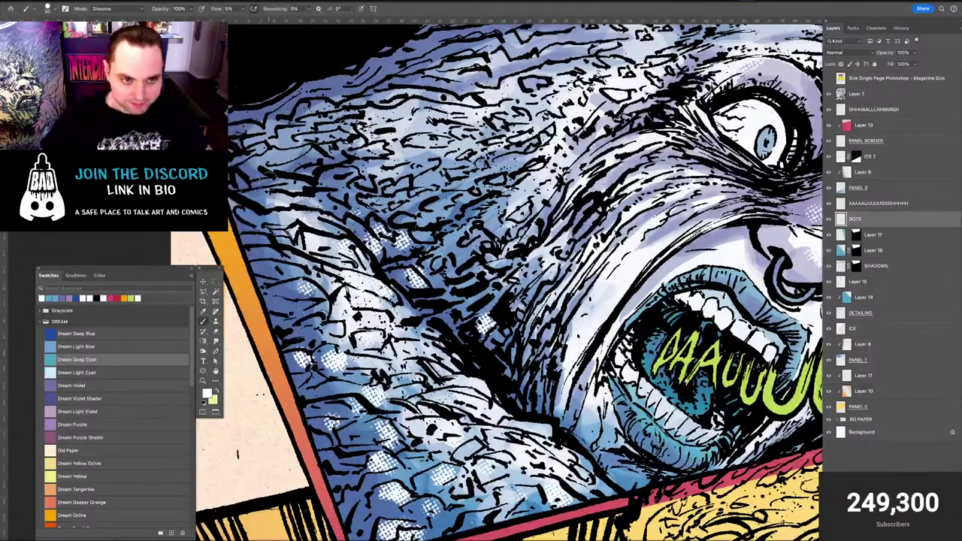
left_click_drag(273, 229, 275, 192)
scroll(260, 199, "down", 3)
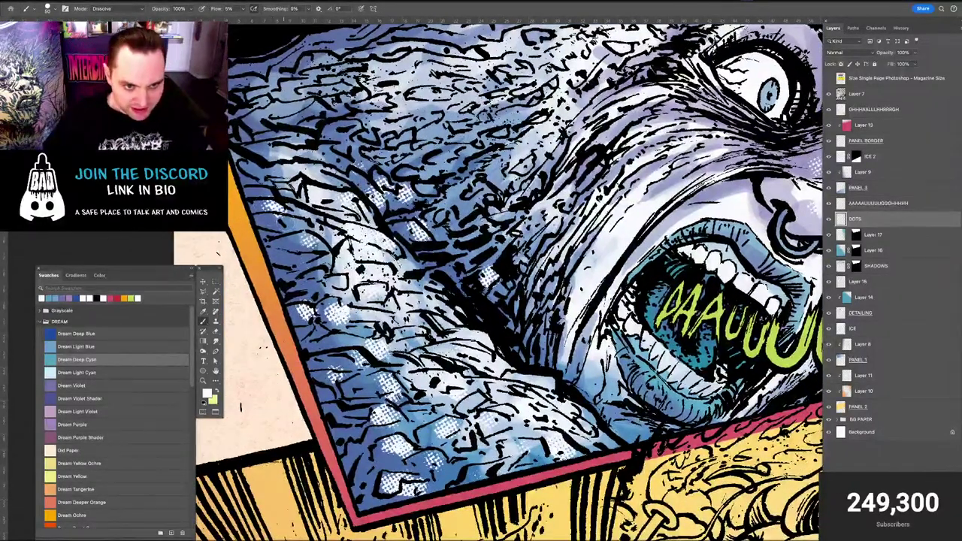
scroll(308, 217, "down", 2)
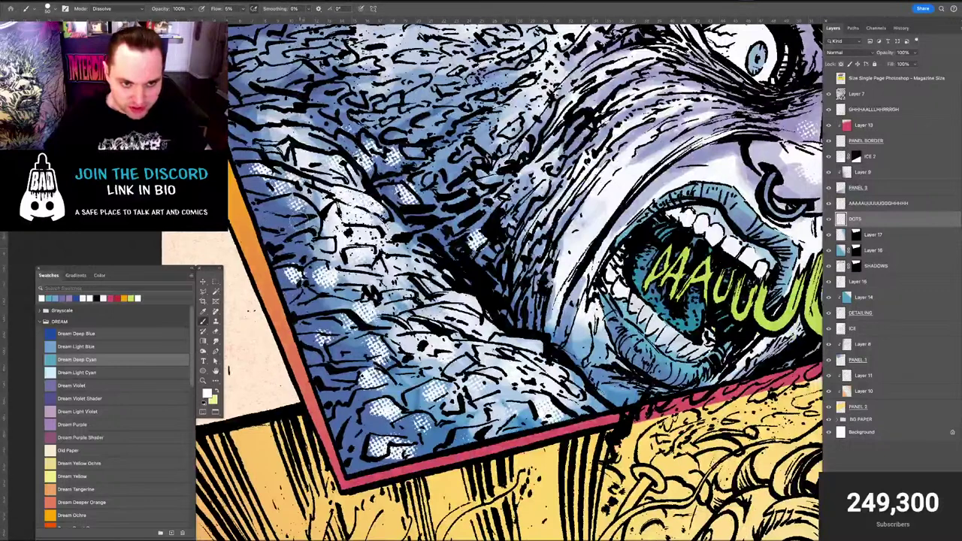
scroll(411, 340, "right", 3)
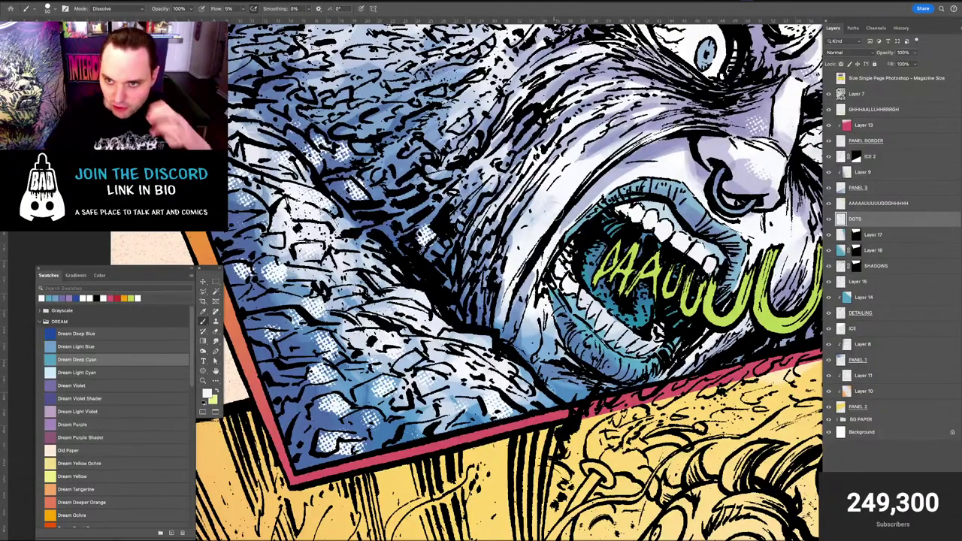
Resize the brush smaller and paint white halftone dots on the scales across the creature's upper back
left_click_drag(503, 123, 517, 181)
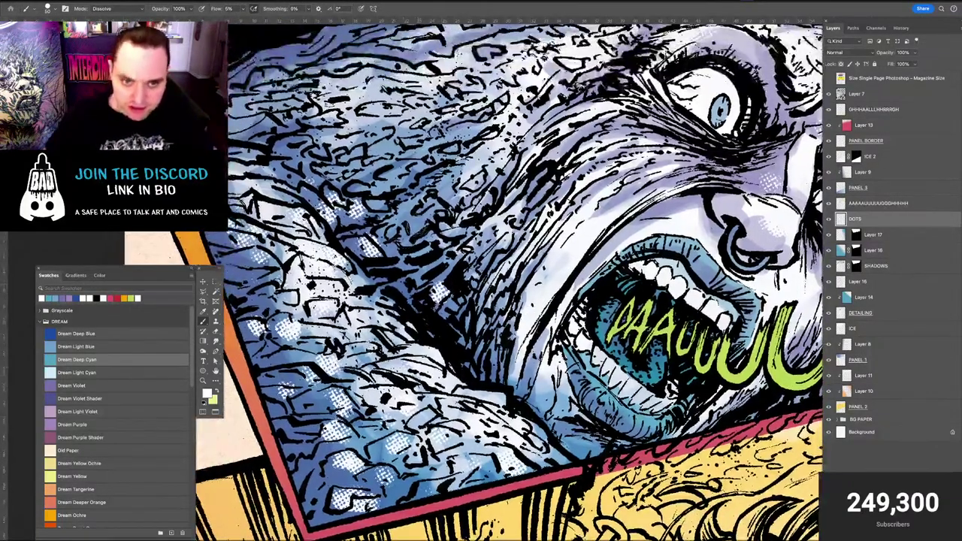
scroll(459, 185, "up", 2)
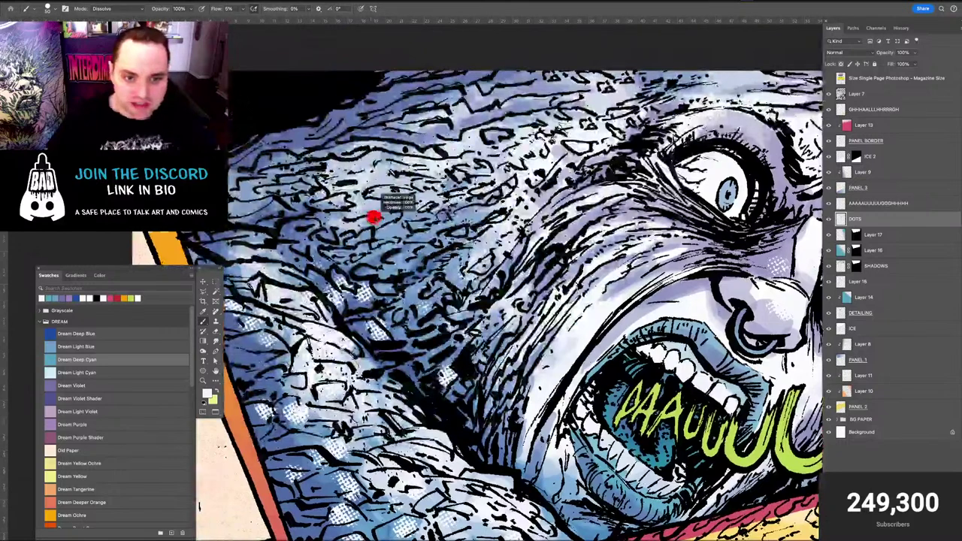
left_click_drag(385, 227, 390, 233)
mouse_move(371, 192)
left_mouse_down()
mouse_move(382, 193)
mouse_move(347, 204)
mouse_move(400, 169)
mouse_move(442, 160)
left_mouse_up()
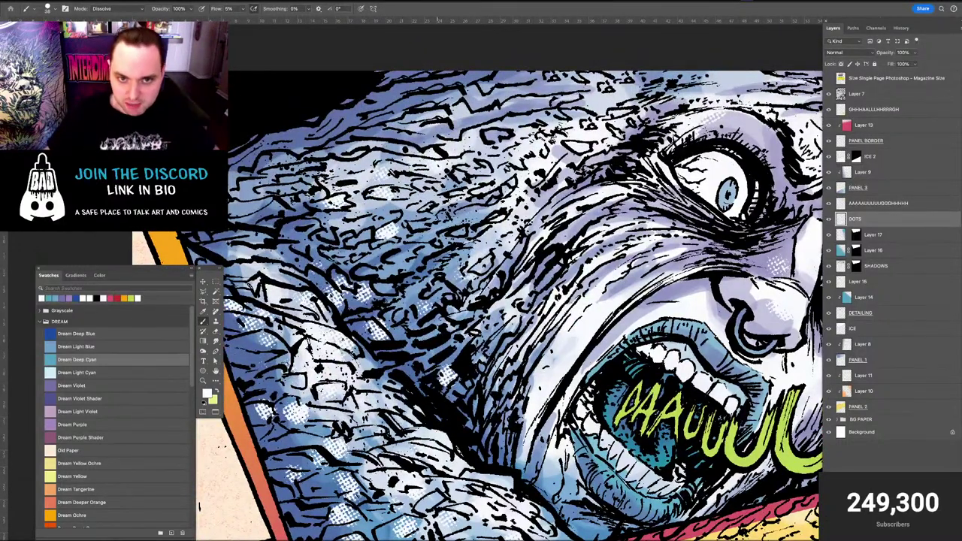
left_click_drag(478, 124, 523, 101)
mouse_move(421, 128)
left_mouse_down()
mouse_move(455, 116)
mouse_move(358, 129)
left_mouse_up()
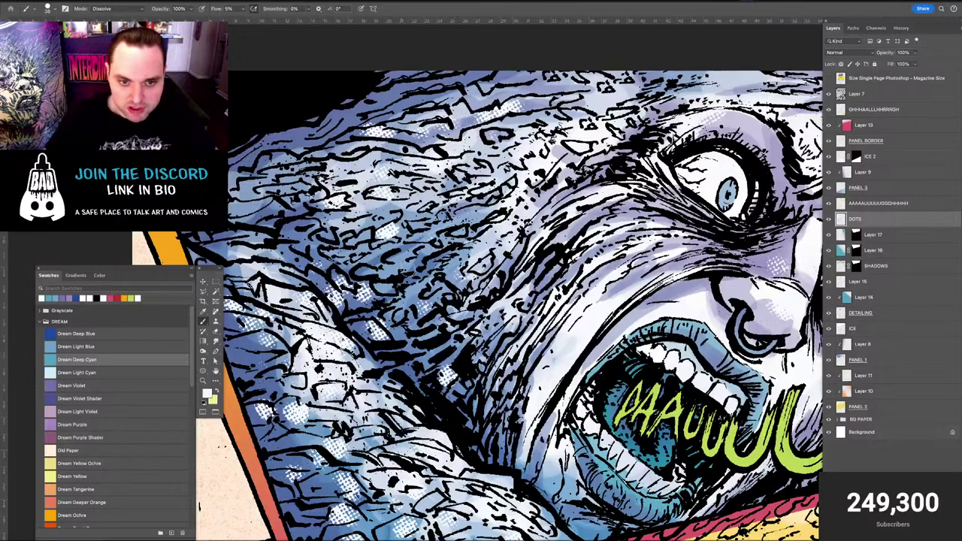
Paint white halftone dots on the creature's cheek between the neck scales and the nose
mouse_move(413, 248)
left_mouse_down()
mouse_move(411, 278)
mouse_move(508, 221)
left_mouse_up()
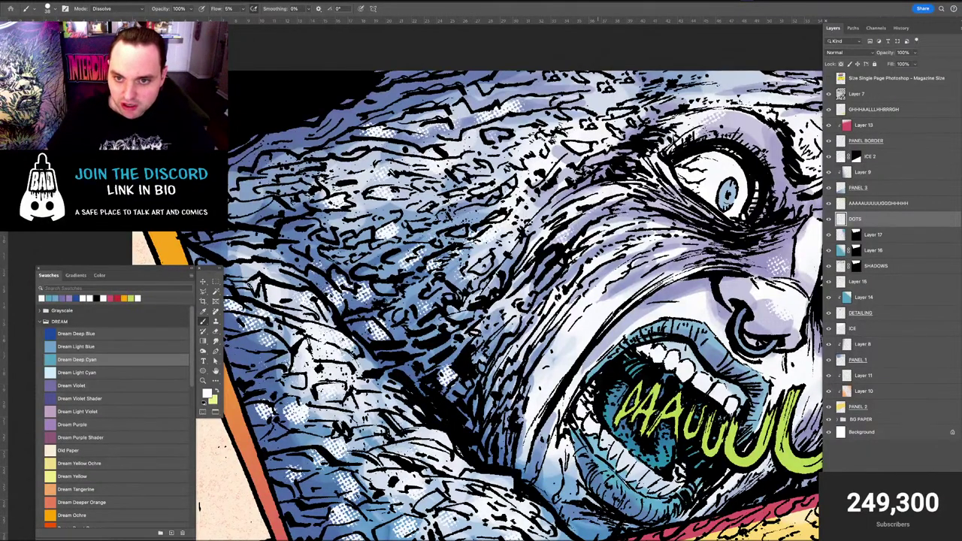
left_click_drag(611, 248, 527, 212)
mouse_move(538, 245)
left_mouse_down()
mouse_move(516, 266)
mouse_move(412, 215)
left_mouse_up()
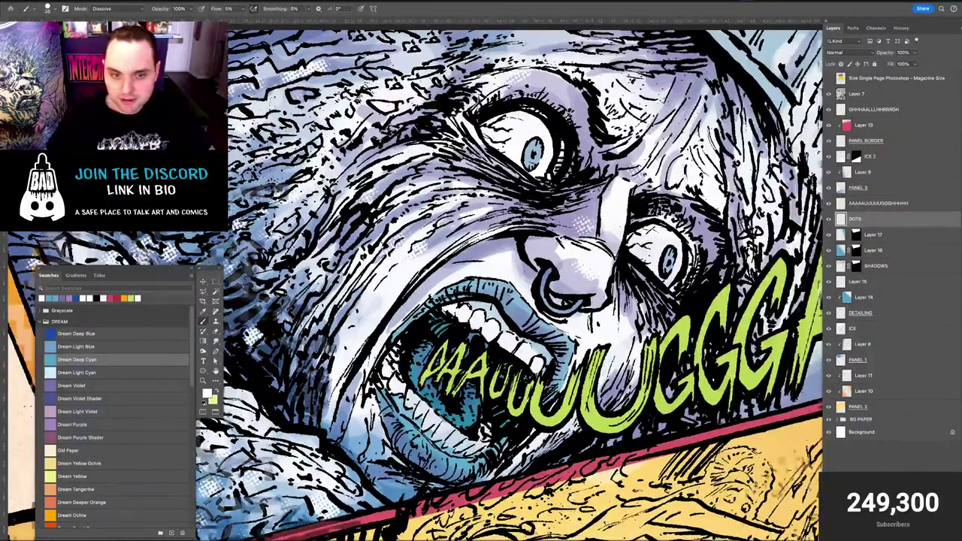
left_click_drag(345, 278, 527, 217)
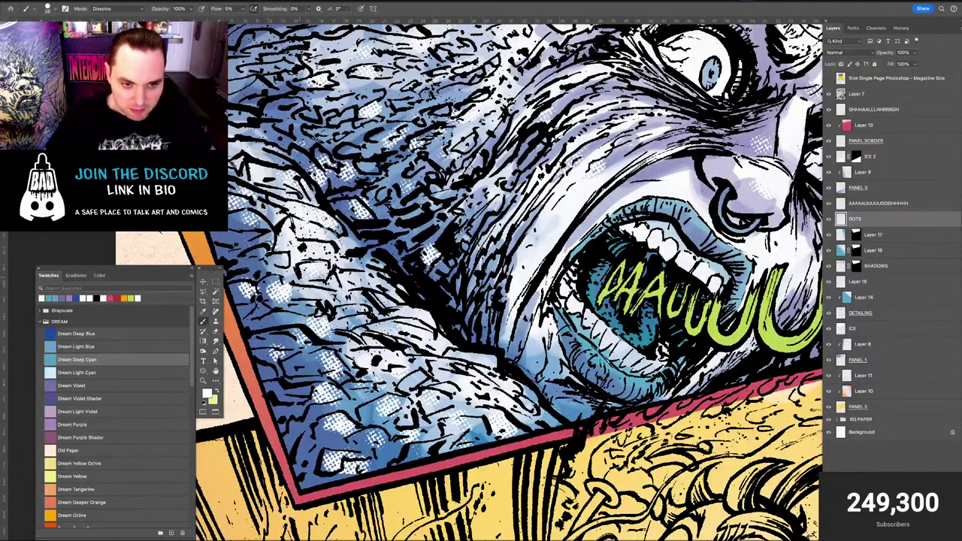
Add small patches of white halftone dots to the scales near the panel's upper-left edge and middle of the back
scroll(308, 298, "up", 1)
scroll(334, 296, "up", 1)
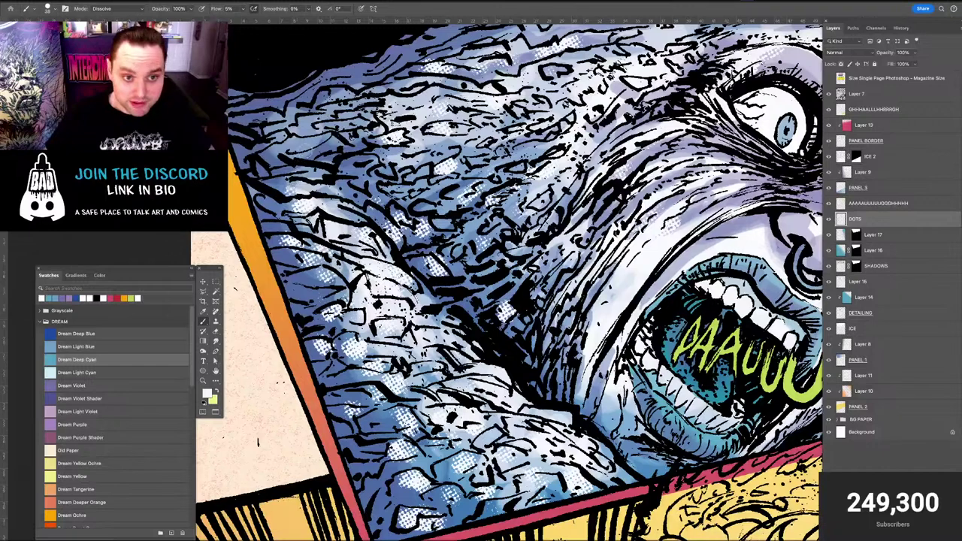
left_click_drag(298, 155, 302, 148)
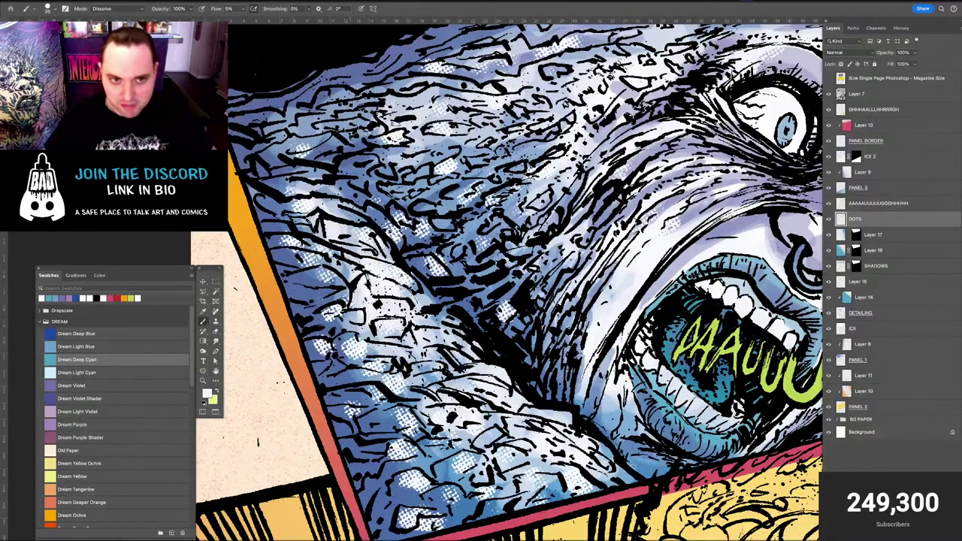
mouse_move(360, 148)
left_mouse_down()
mouse_move(357, 160)
mouse_move(364, 145)
left_mouse_up()
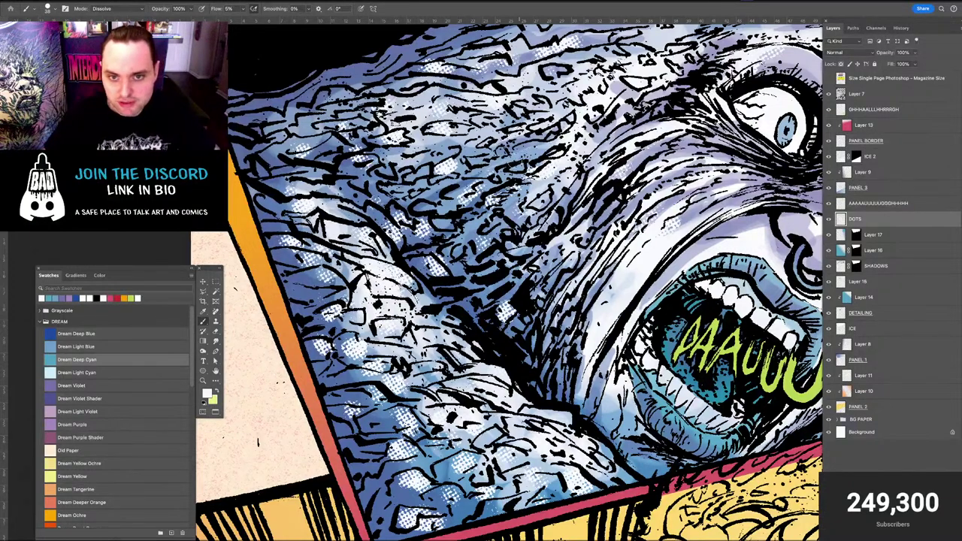
mouse_move(509, 151)
left_mouse_down()
mouse_move(506, 159)
mouse_move(480, 147)
left_mouse_up()
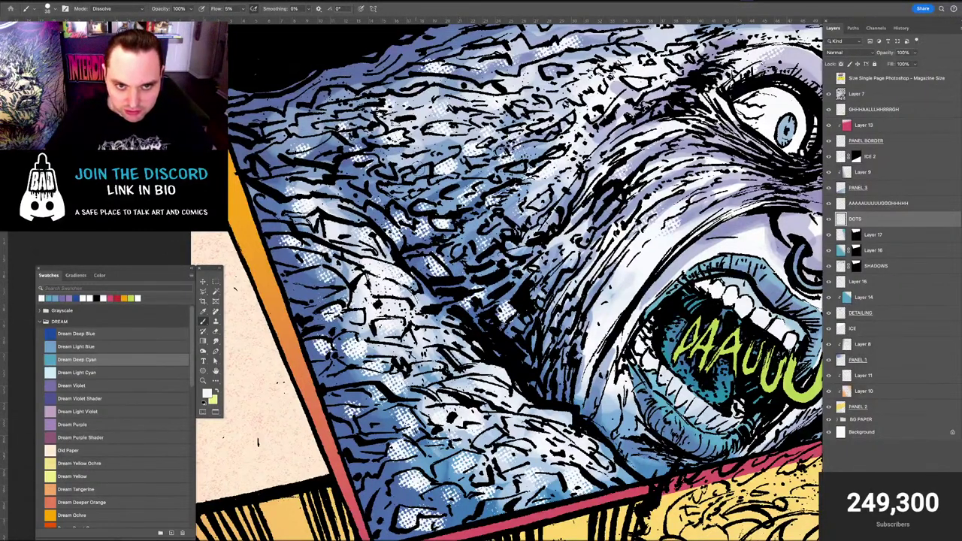
left_click_drag(378, 120, 344, 140)
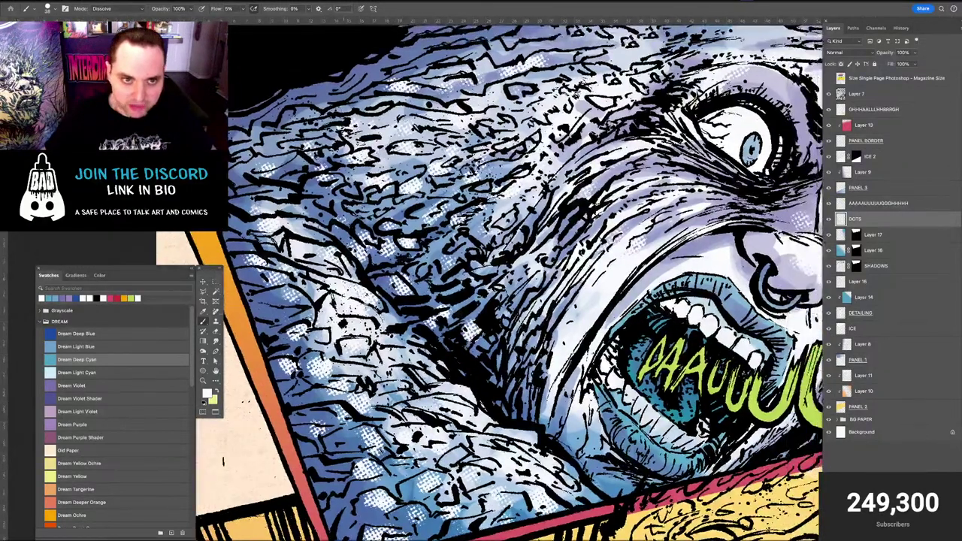
left_click_drag(308, 113, 287, 118)
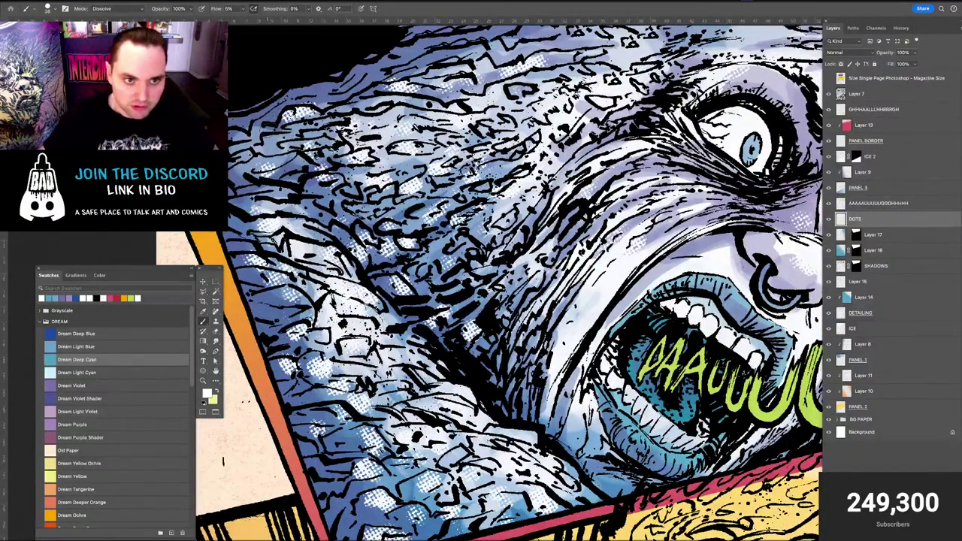
Add halftone dots to the outermost back scales with a smaller brush and undo the last stroke on the creature
key("bracketleft")
key("bracketleft")
left_click_drag(239, 136, 255, 124)
mouse_move(716, 293)
left_mouse_down()
mouse_move(631, 315)
mouse_move(545, 361)
left_mouse_up()
mouse_move(484, 218)
left_mouse_down()
mouse_move(438, 237)
mouse_move(455, 266)
left_mouse_up()
mouse_move(513, 286)
left_mouse_down()
mouse_move(476, 304)
mouse_move(554, 270)
mouse_move(534, 271)
left_mouse_up()
key("super+z")
Paint white halftone dots on the creature's skin below the nose with a size 108 brush
mouse_move(580, 119)
left_mouse_down()
mouse_move(490, 128)
mouse_move(520, 146)
left_mouse_up()
mouse_move(641, 189)
left_mouse_down()
mouse_move(537, 154)
mouse_move(520, 200)
left_mouse_up()
left_click_drag(578, 214, 526, 193)
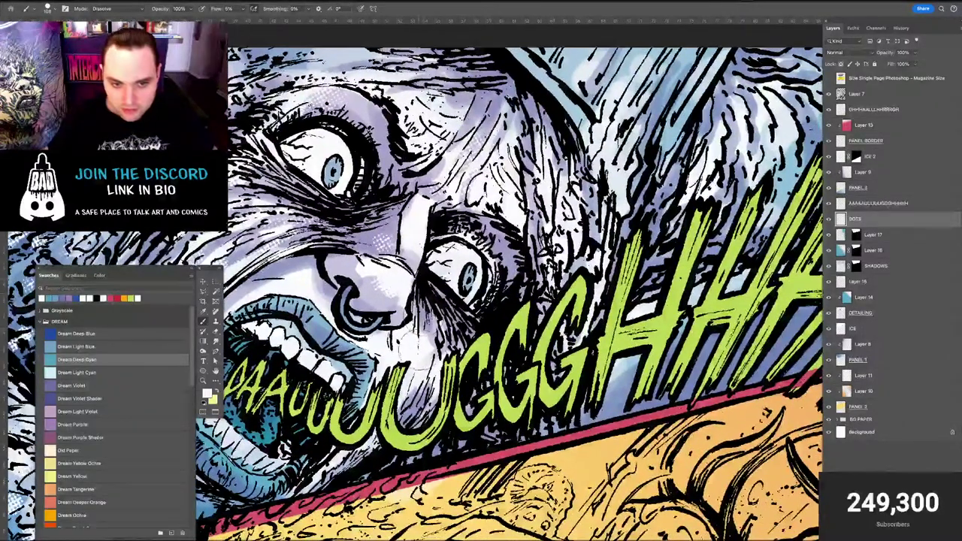
mouse_move(429, 336)
left_mouse_down()
mouse_move(423, 384)
mouse_move(430, 378)
left_mouse_up()
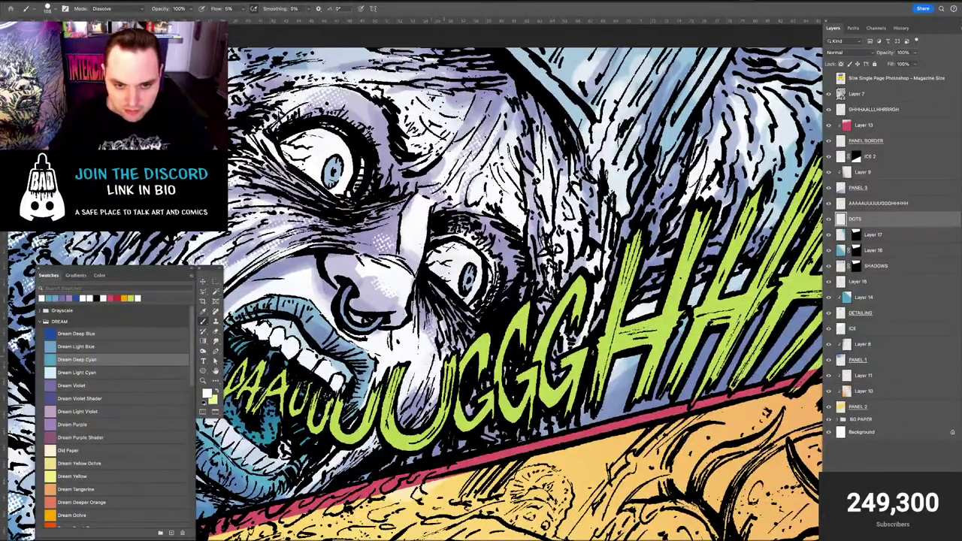
left_click_drag(495, 359, 613, 250)
Paint white halftone dots on the pale-blue horn shape and the hair above the green lettering with a smaller brush
scroll(511, 281, "down", 2)
scroll(511, 282, "left", 5)
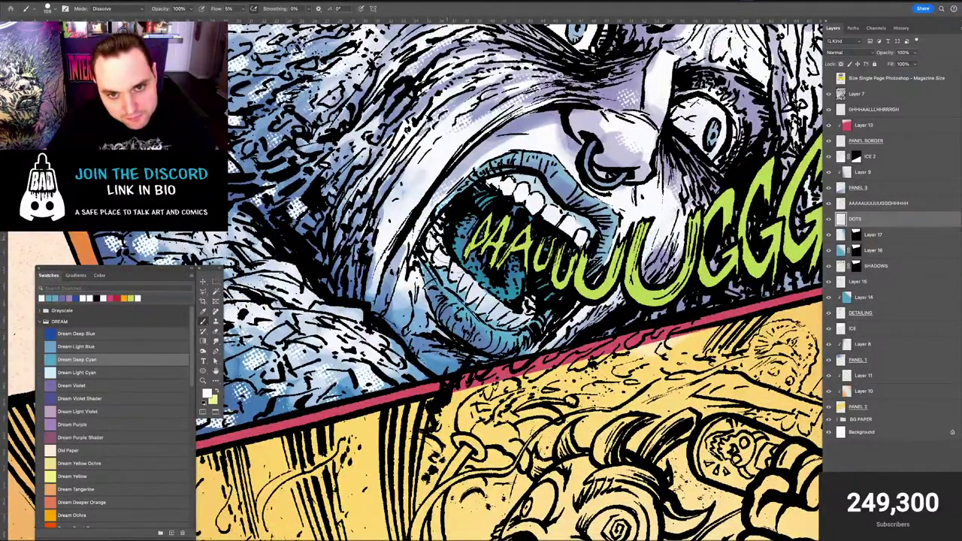
scroll(451, 220, "down", 2)
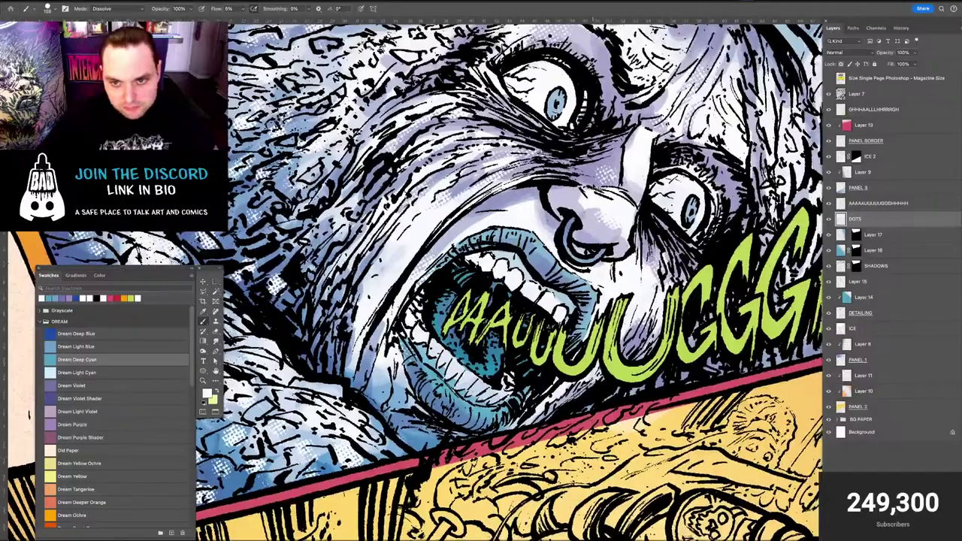
scroll(452, 221, "down", 3)
scroll(495, 263, "up", 3)
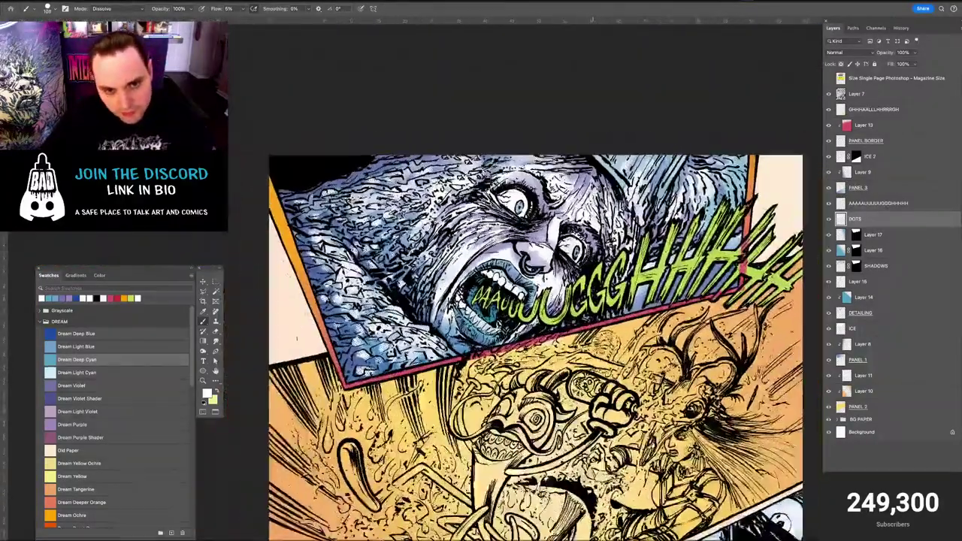
left_click_drag(494, 263, 613, 252)
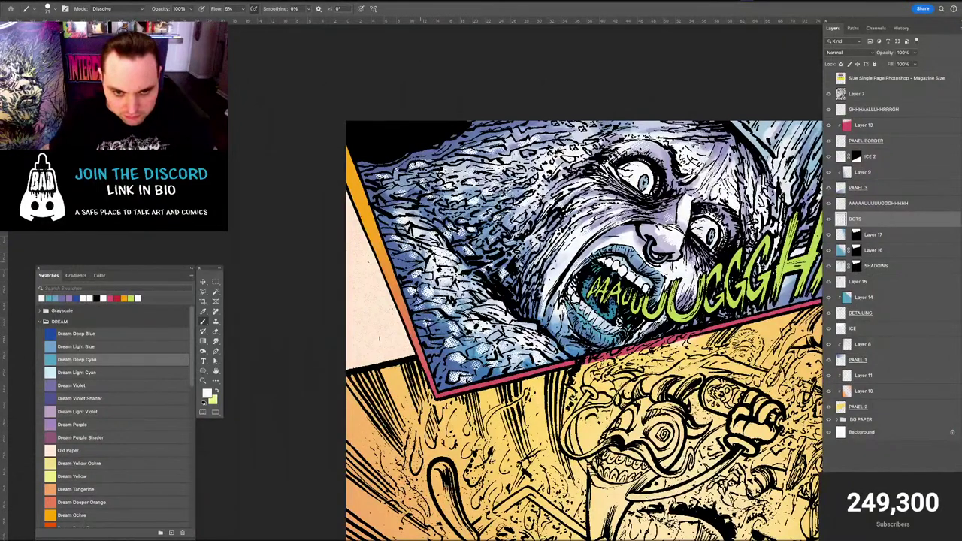
left_click_drag(359, 310, 125, 370)
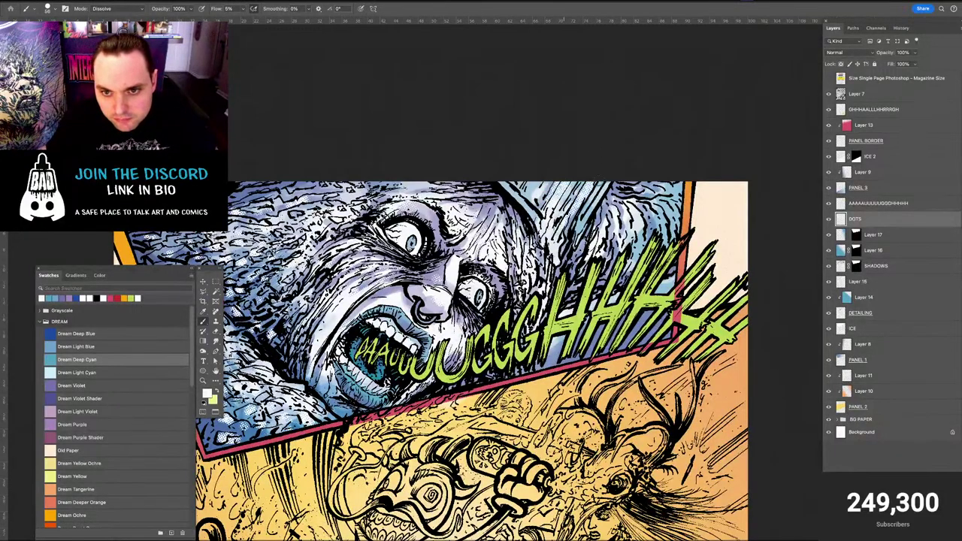
left_click_drag(480, 353, 452, 312)
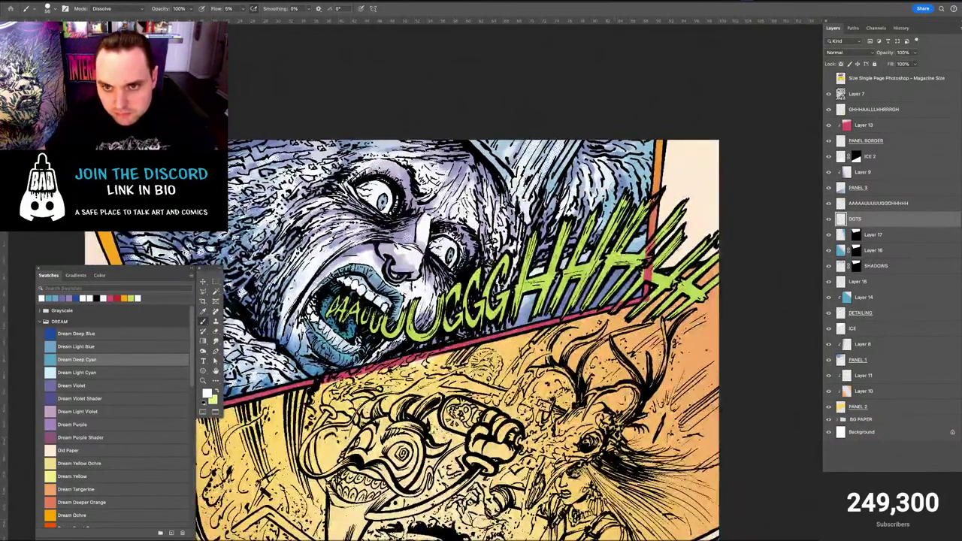
key("super+=")
key("super+=")
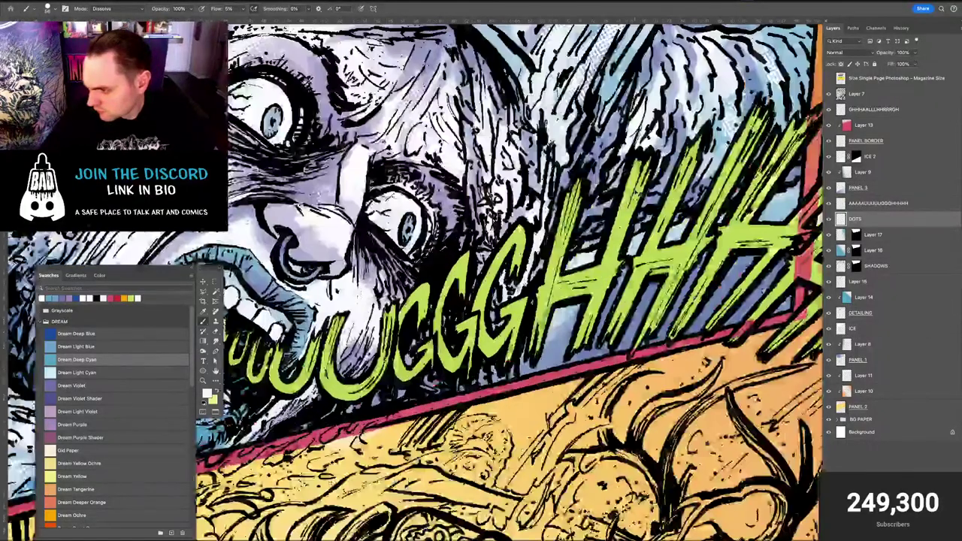
left_click_drag(684, 423, 585, 514)
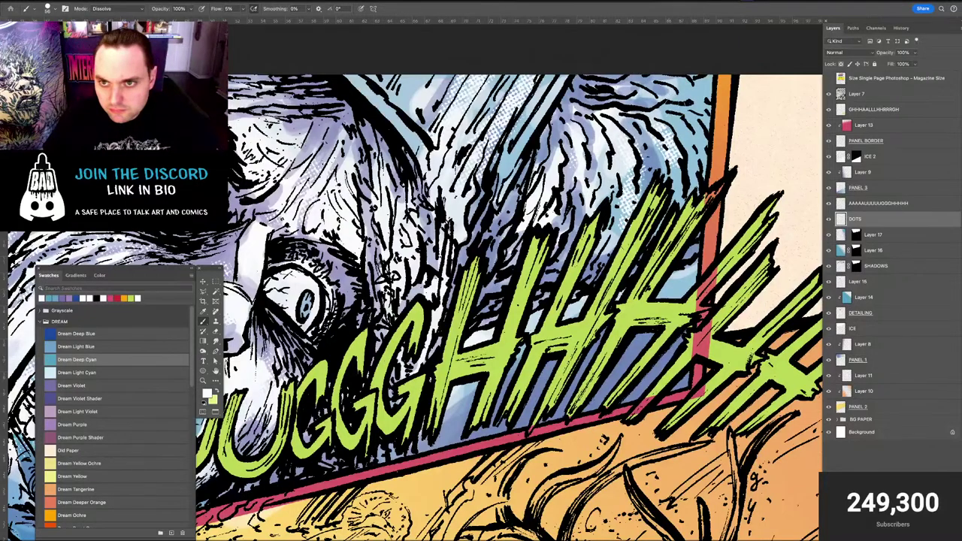
Reduce the brush size to 37 and review the halftone dots across the whole creature panel
key("bracketleft")
key("bracketleft")
key("bracketleft")
key("bracketleft")
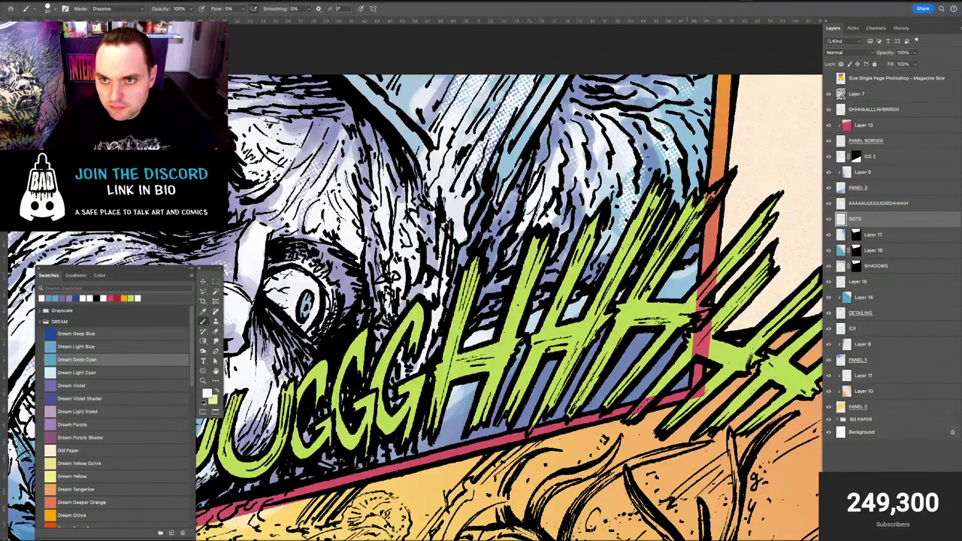
key("super+minus")
key("super+minus")
key("super+minus")
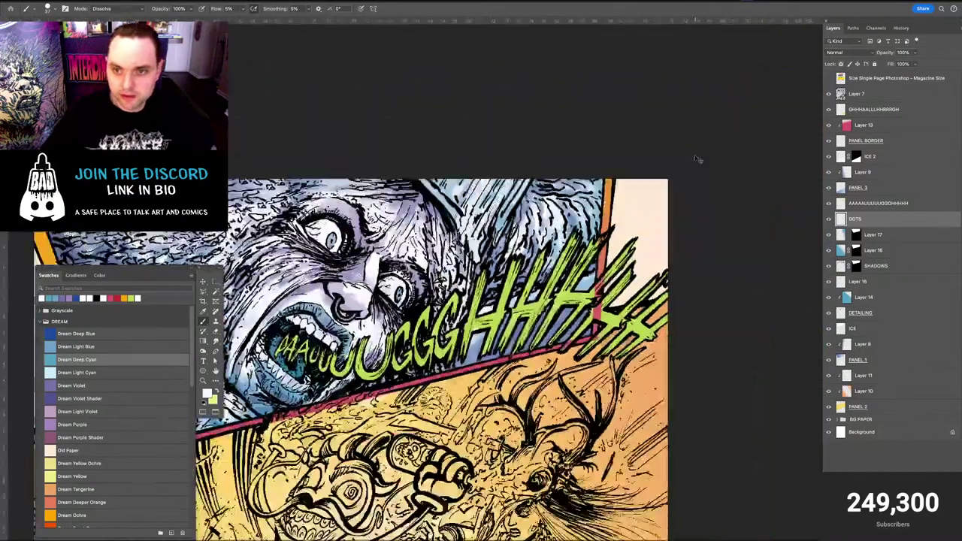
key("super+equal")
key("super+equal")
left_click_drag(483, 238, 677, 176)
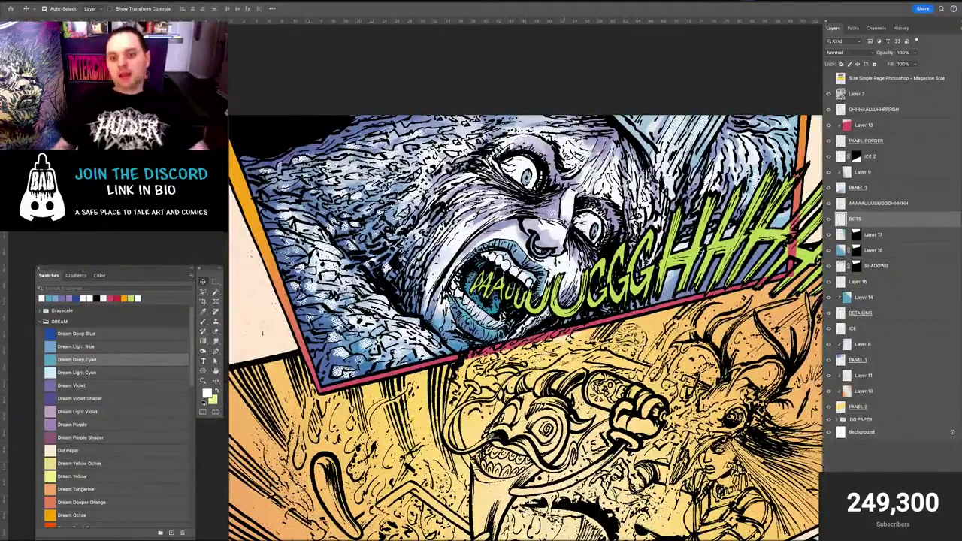
Select the Color Burn gradient layer, Layer 16, from the artwork beside the creature's nose
key("ctrl+equal")
key("ctrl+equal")
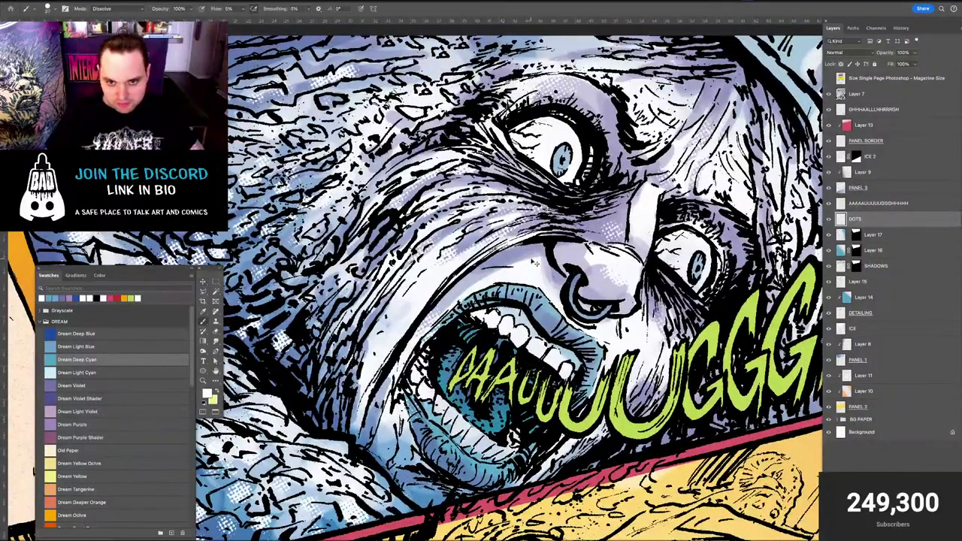
left_click(537, 262, "ctrl")
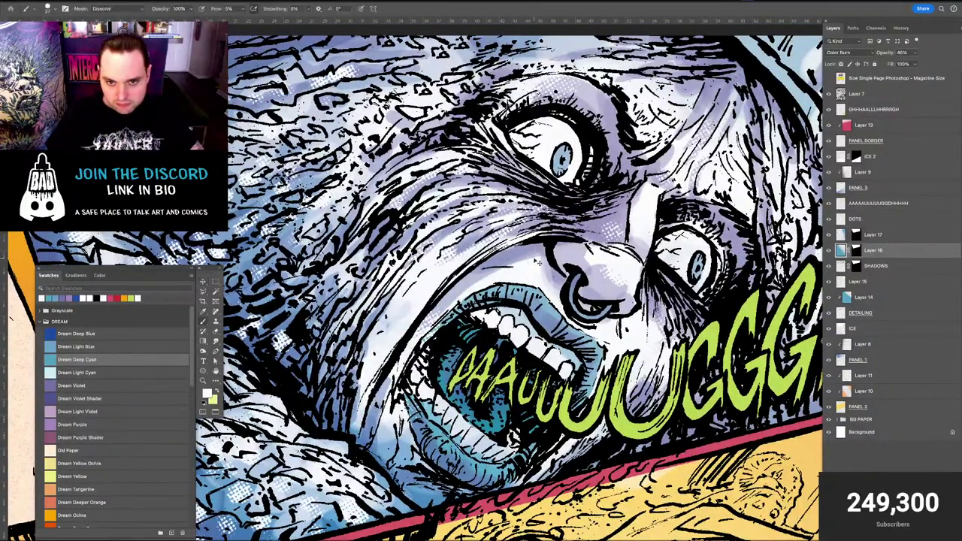